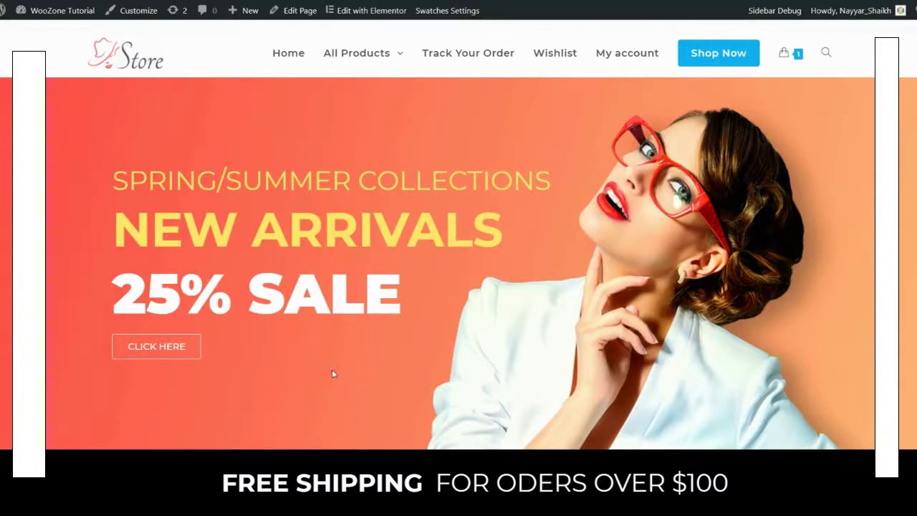
Step: Scroll the home page down to New Comers, with its discounted handbags and $150.99 shirts
scroll(424, 376, down, 2)
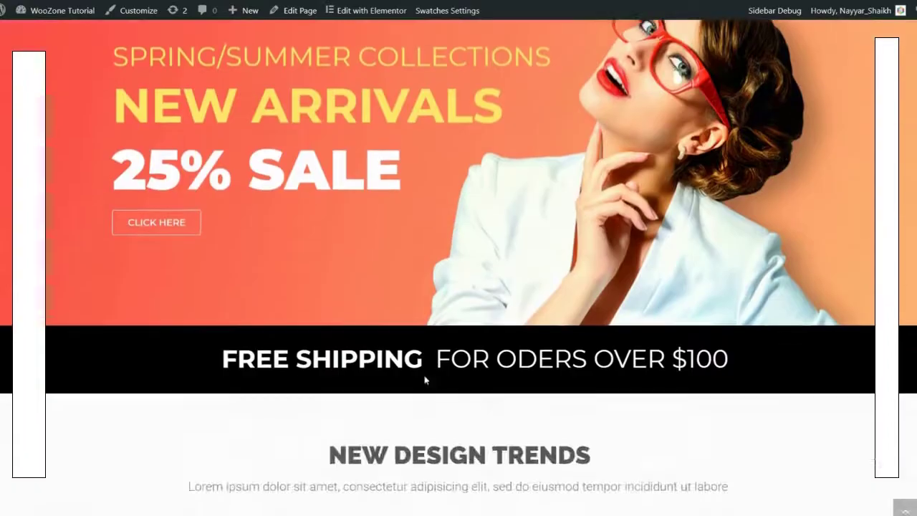
scroll(422, 399, up, 2)
scroll(447, 410, down, 8)
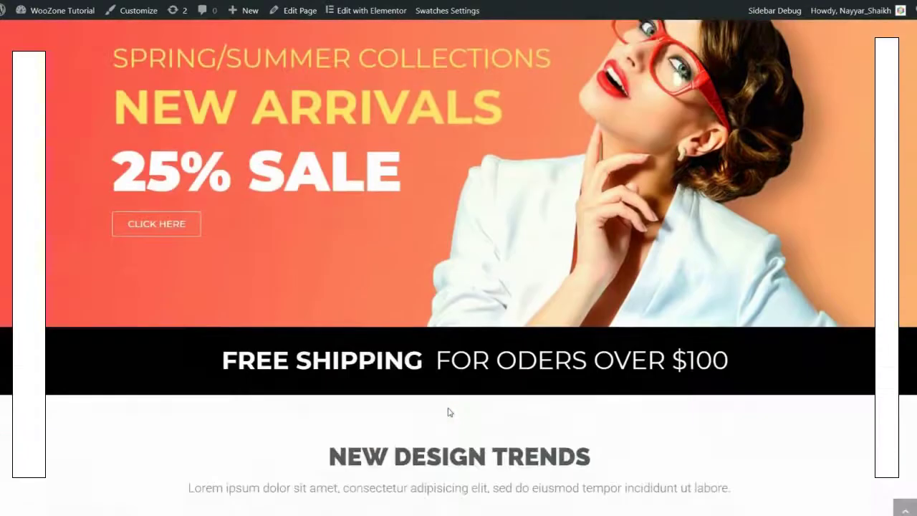
scroll(449, 412, down, 3)
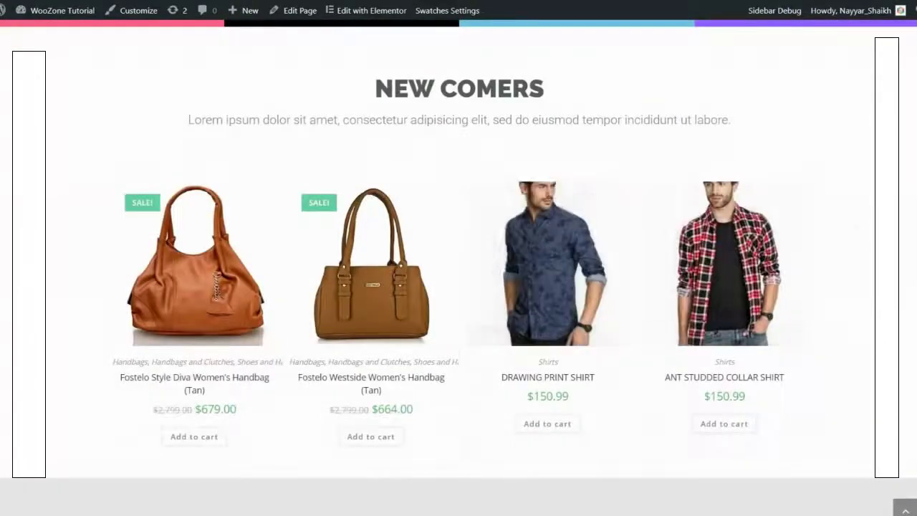
scroll(562, 272, down, 7)
scroll(865, 336, up, 9)
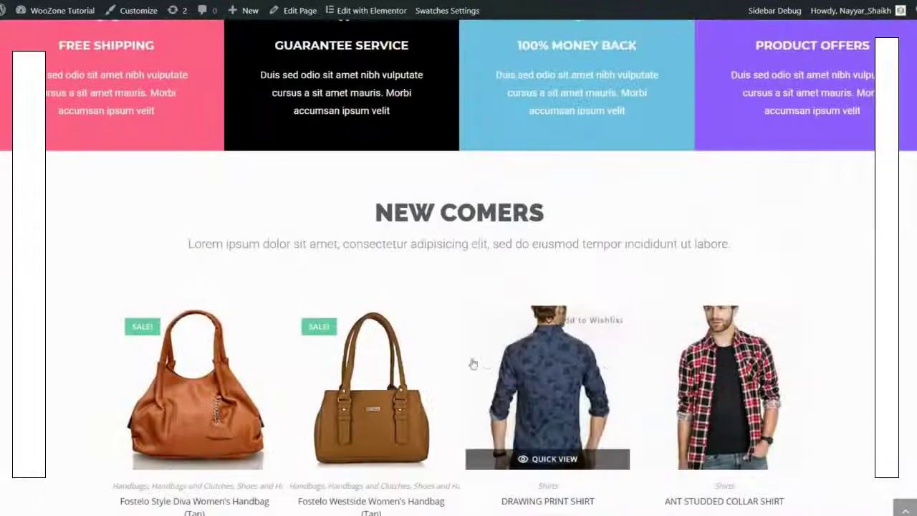
scroll(470, 364, down, 3)
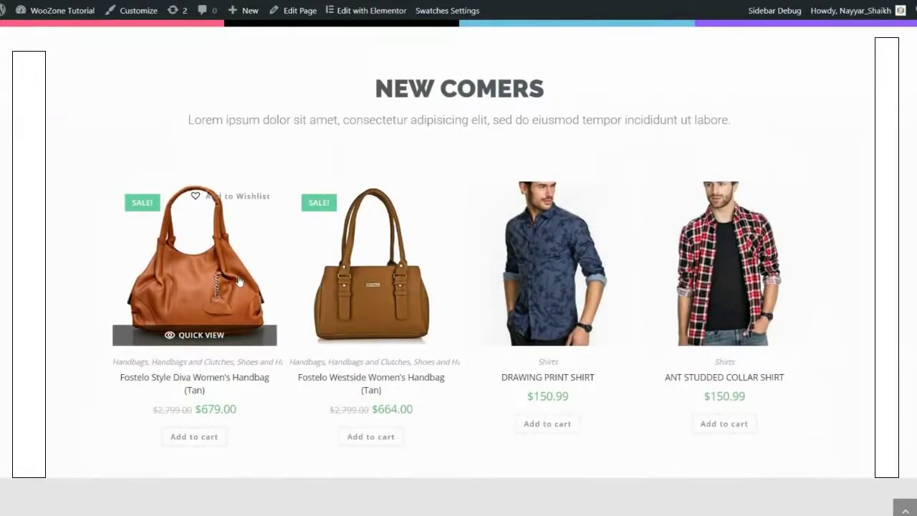
Step: Open the tan handbag's page and cycle through its gallery images, back to the first view
click(238, 281)
scroll(458, 294, down, 5)
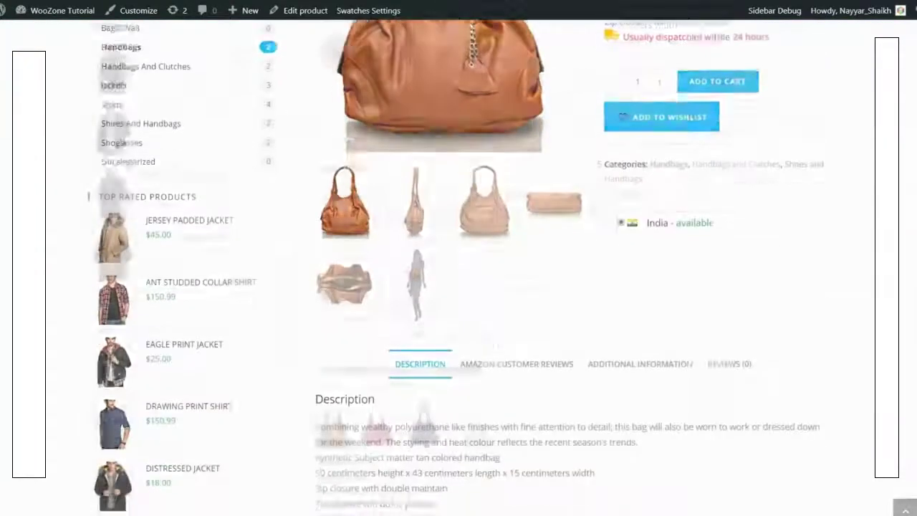
scroll(458, 287, up, 5)
click(415, 465)
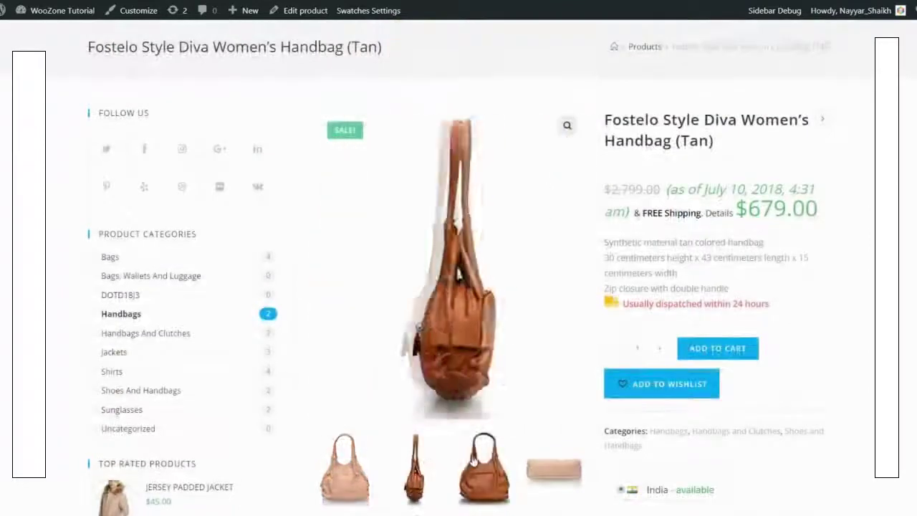
click(479, 463)
click(547, 468)
click(348, 469)
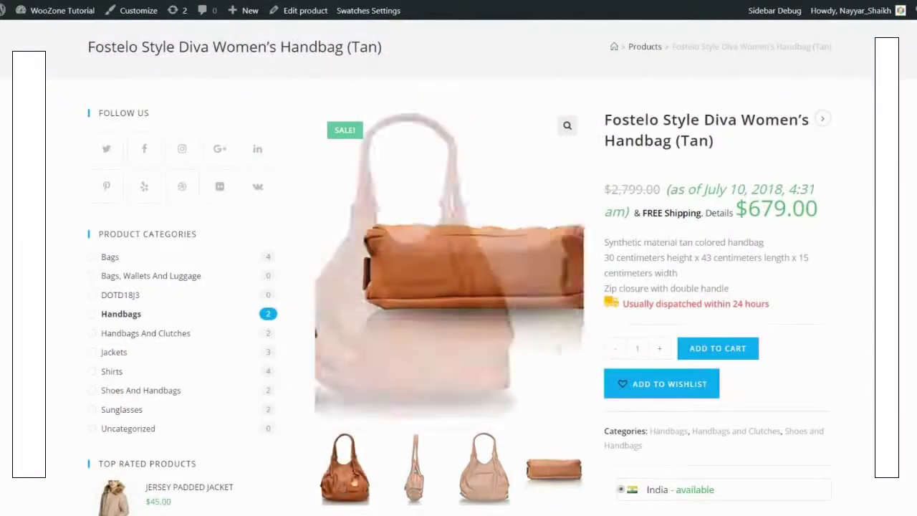
Step: Highlight the dispatch-time note and look over the product page
drag(622, 304, 758, 305)
click(778, 305)
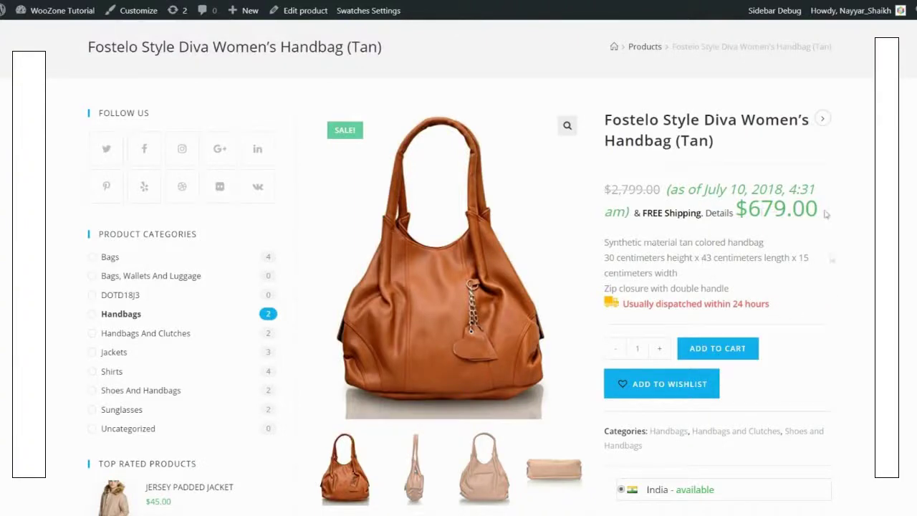
scroll(698, 330, down, 8)
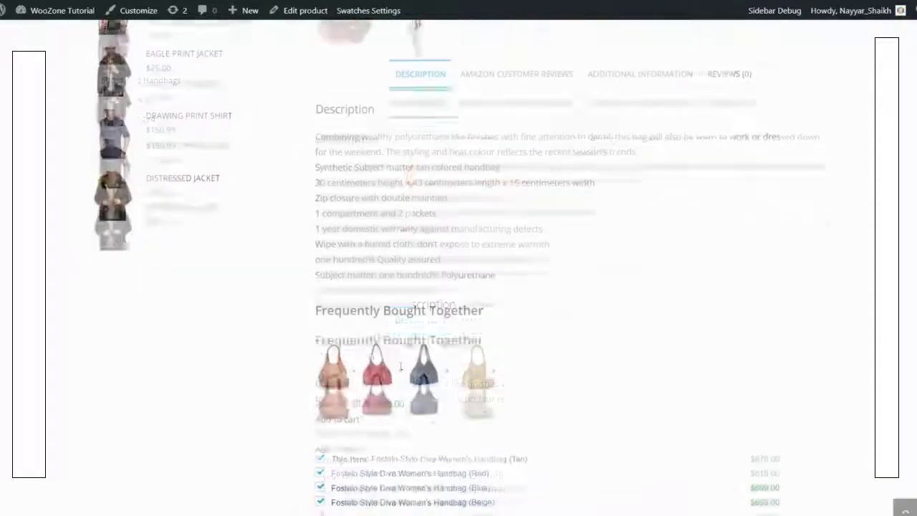
scroll(403, 369, up, 10)
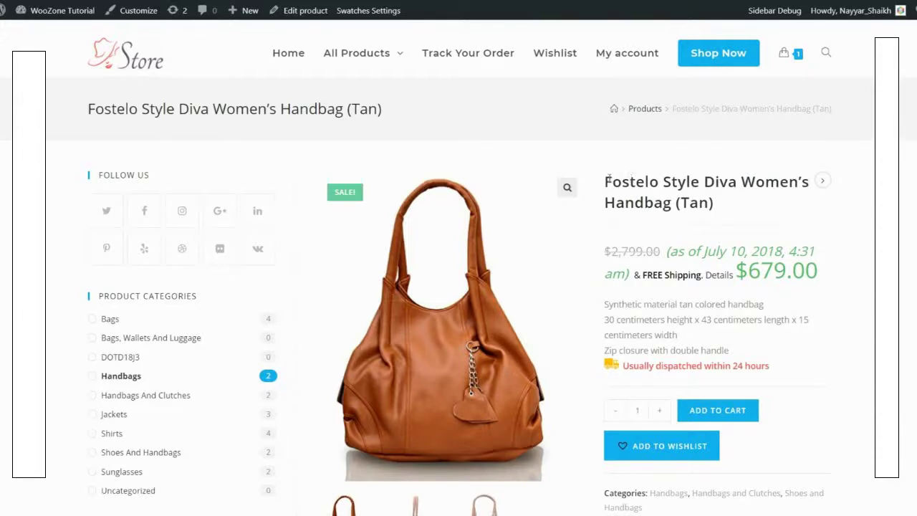
Step: Highlight the handbag's title, skim the page, then return home via the Store logo
drag(610, 178, 715, 221)
click(715, 221)
scroll(553, 205, down, 2)
scroll(696, 307, down, 3)
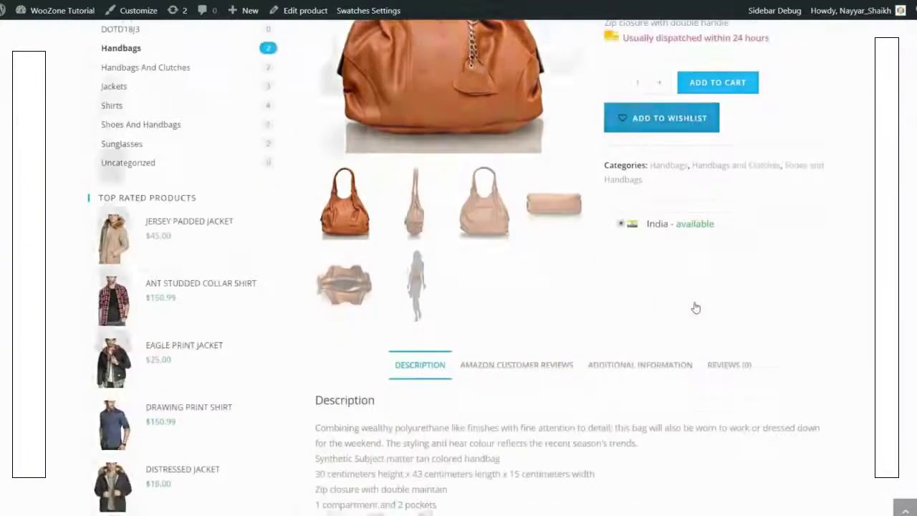
scroll(765, 330, up, 3)
scroll(765, 330, up, 2)
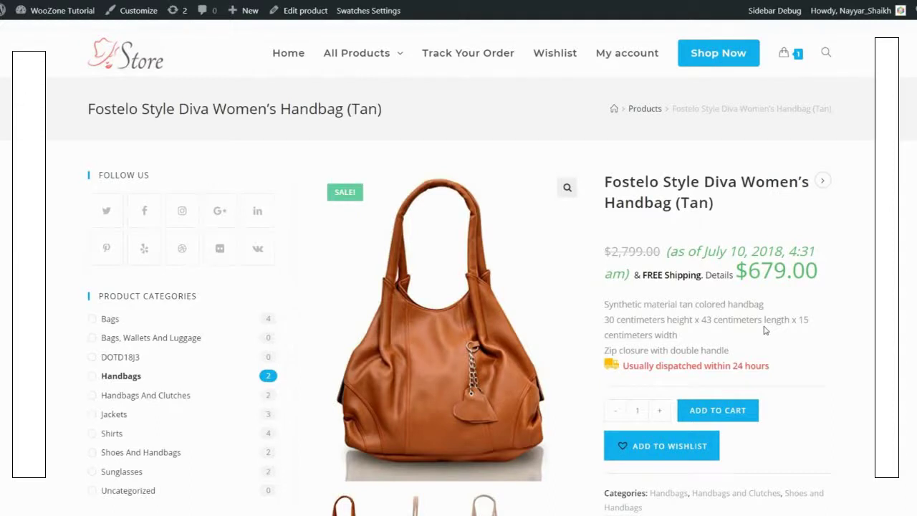
click(146, 63)
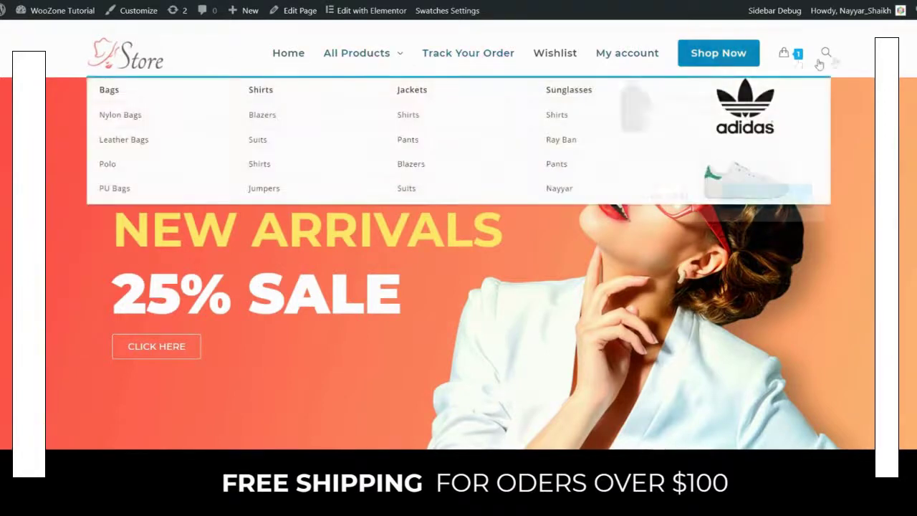
mouse_move(364, 56)
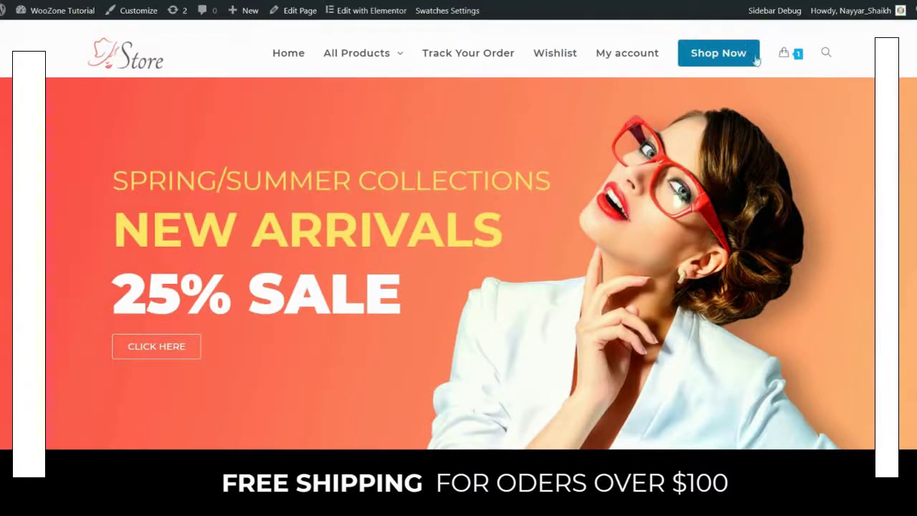
mouse_move(794, 56)
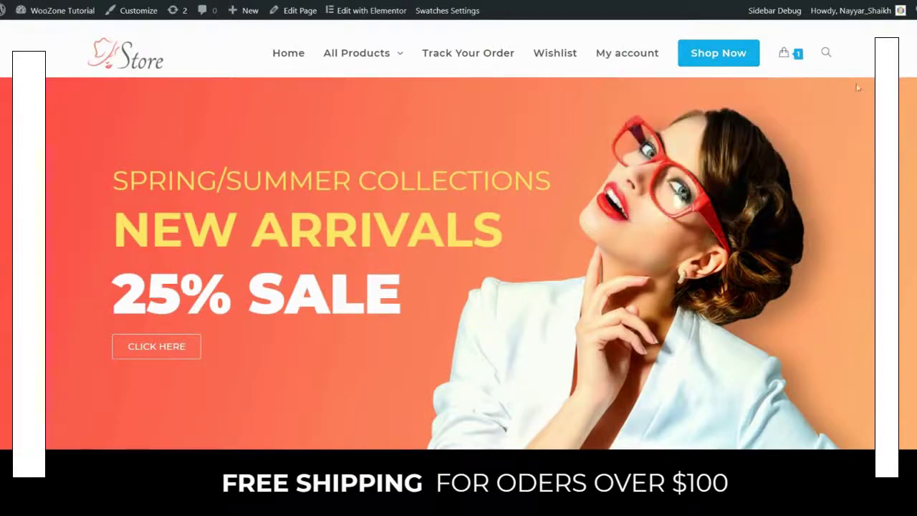
click(829, 54)
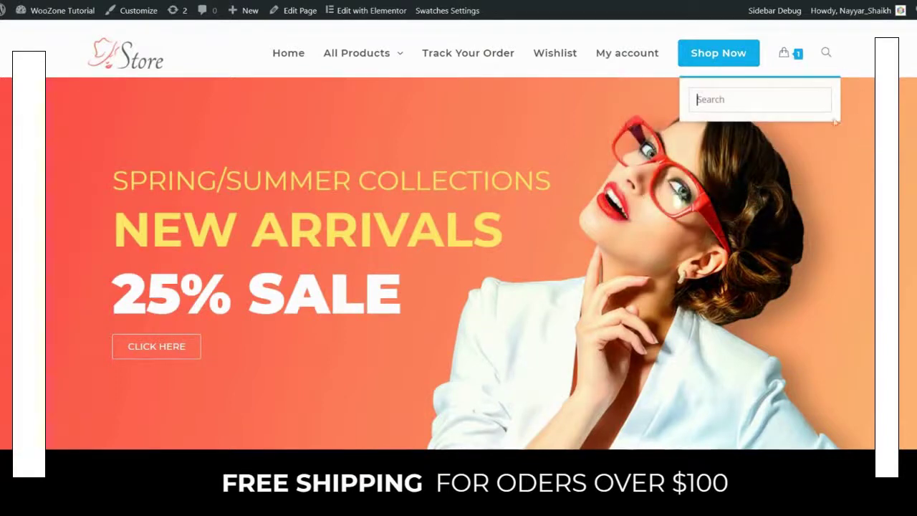
click(826, 54)
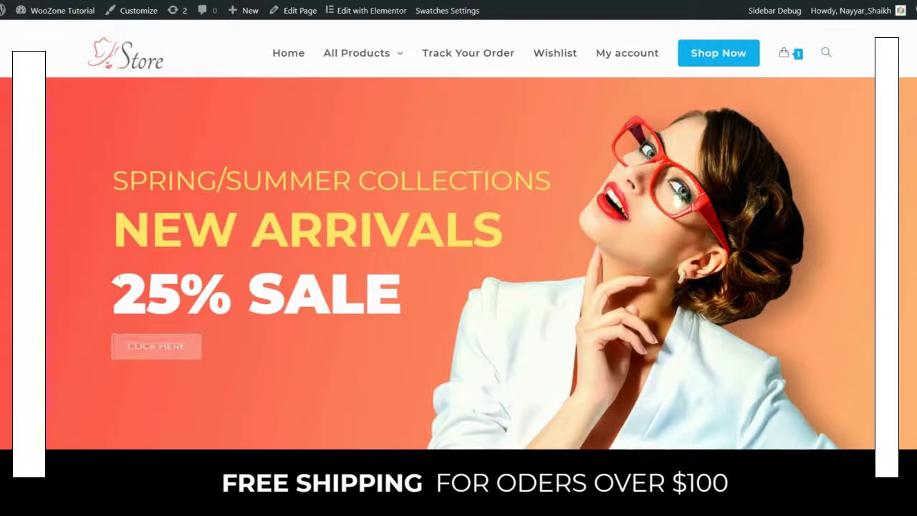
drag(115, 177, 392, 285)
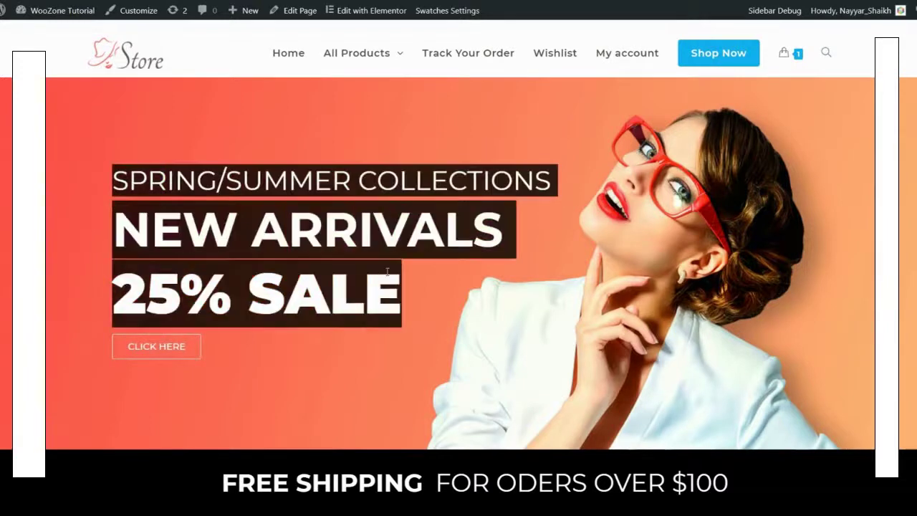
click(388, 270)
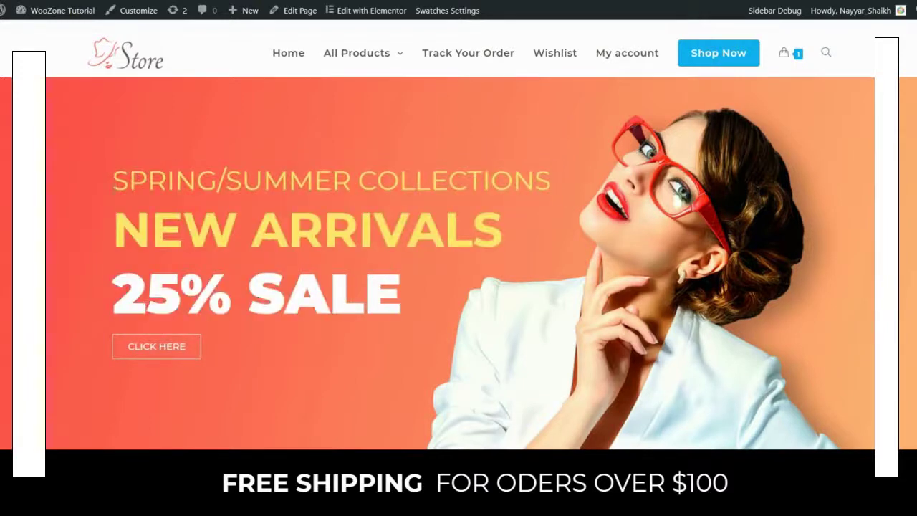
drag(394, 287, 113, 292)
click(115, 294)
Step: Scroll down the homepage and highlight the FREE SHIPPING and 100% MONEY BACK headings
scroll(684, 263, down, 3)
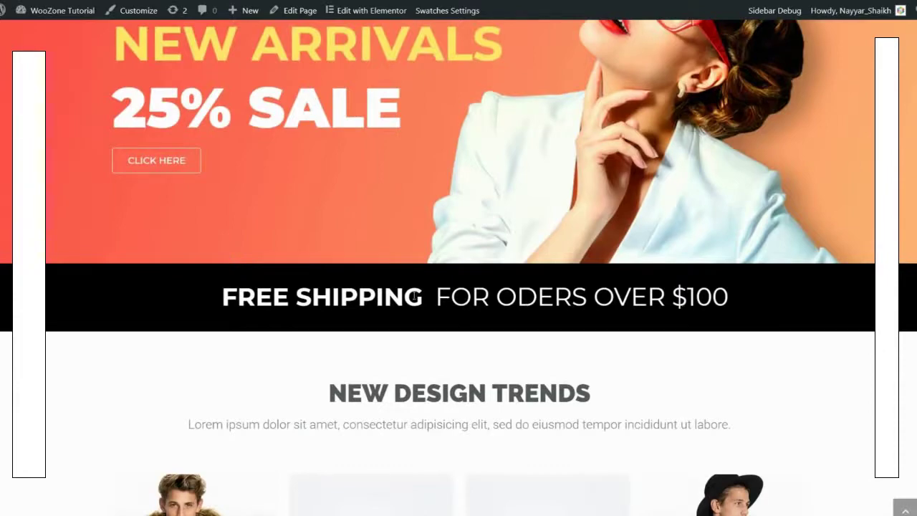
scroll(556, 289, down, 4)
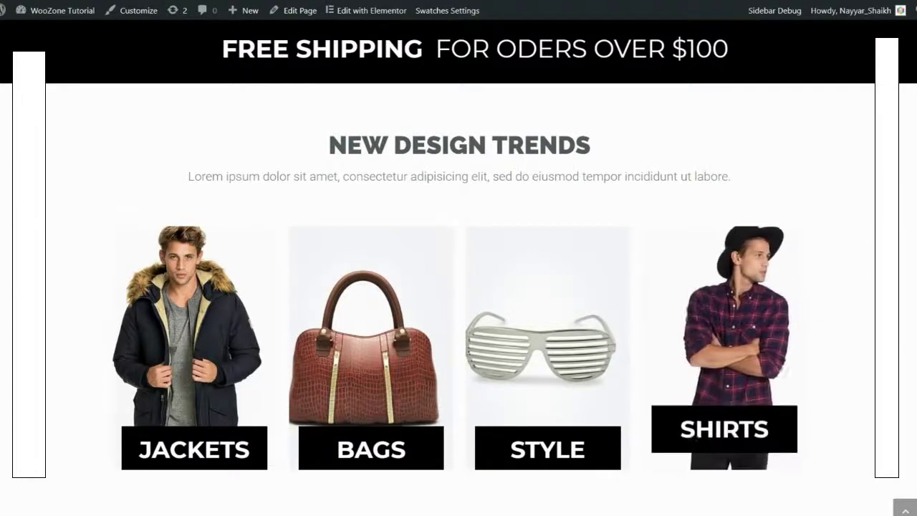
scroll(829, 316, down, 5)
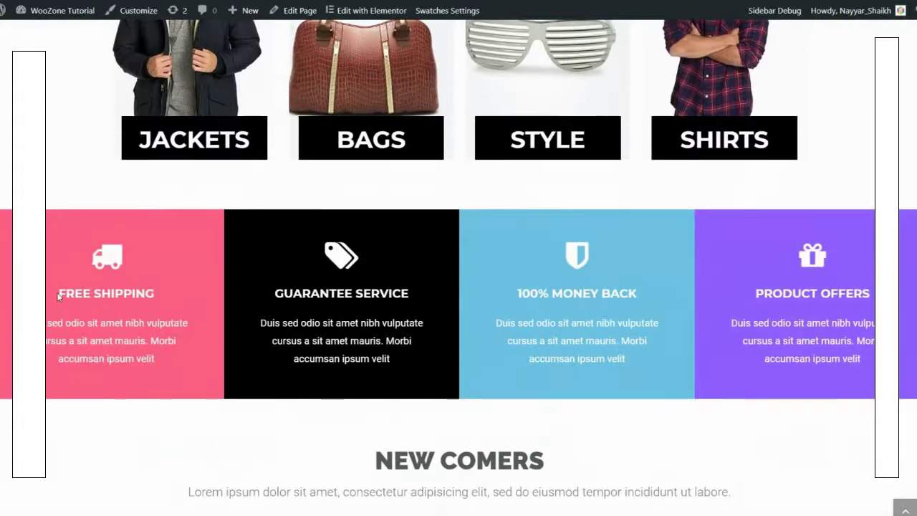
drag(59, 296, 172, 299)
click(168, 293)
drag(510, 293, 624, 295)
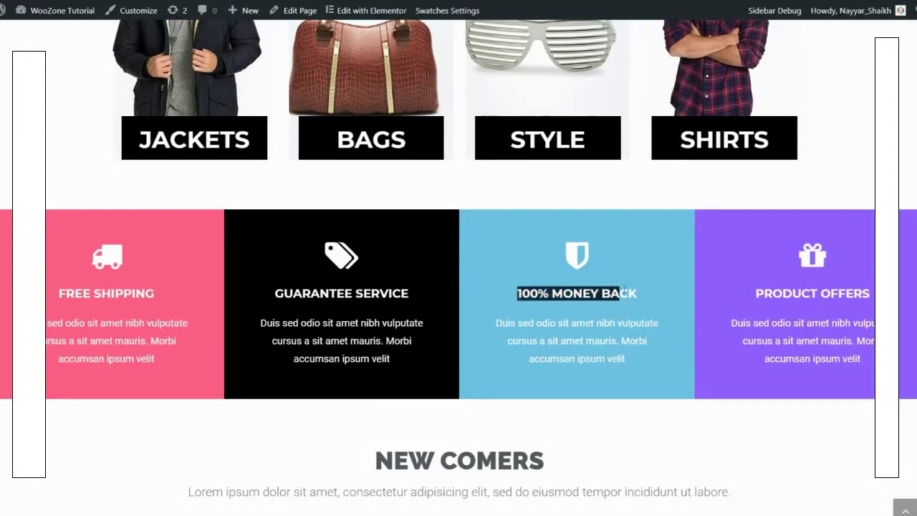
click(623, 295)
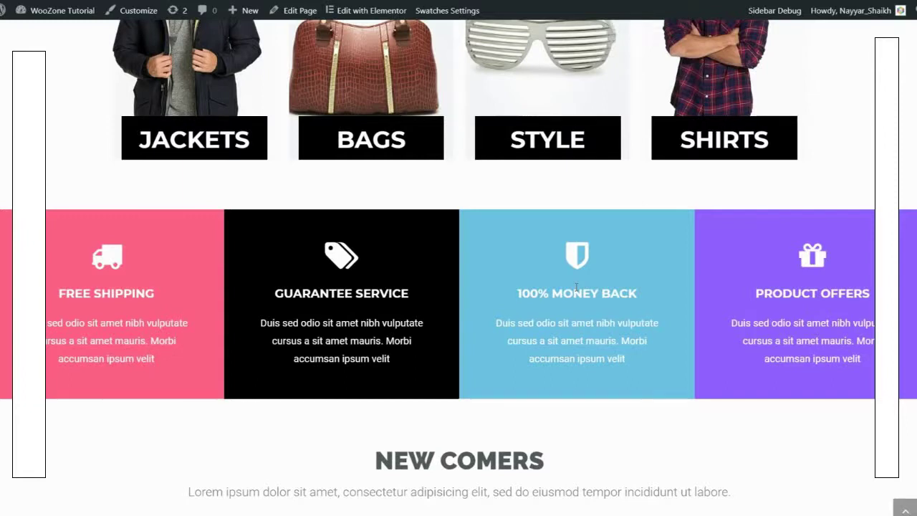
Step: Scroll past the New Design Trends posts to the footer, then jump back to the top
scroll(640, 354, down, 4)
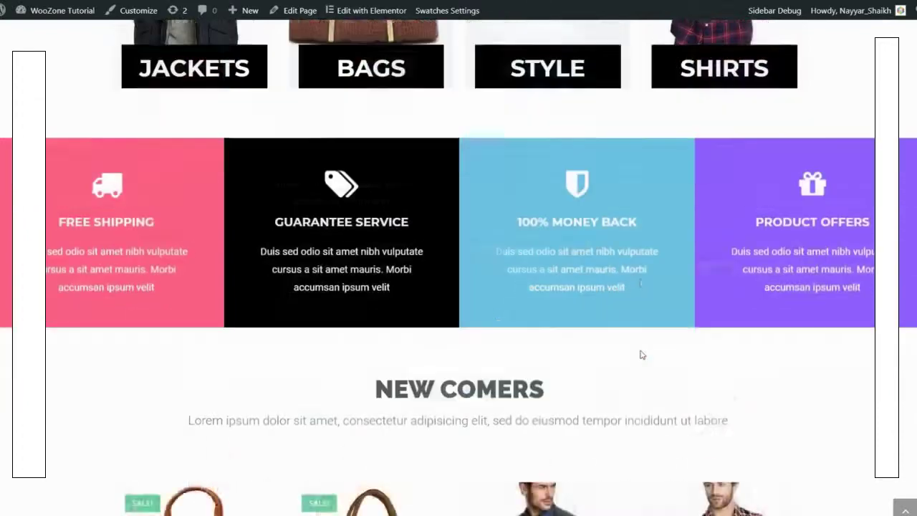
scroll(830, 336, down, 2)
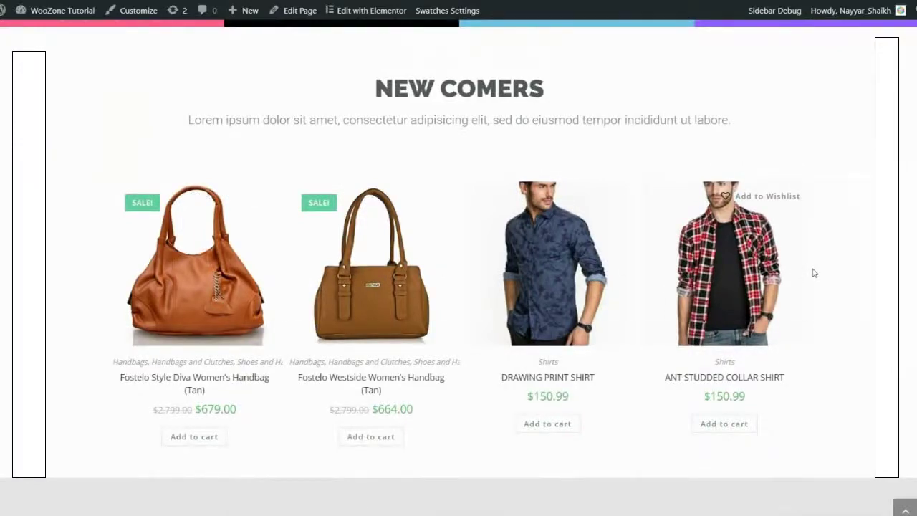
scroll(293, 277, down, 5)
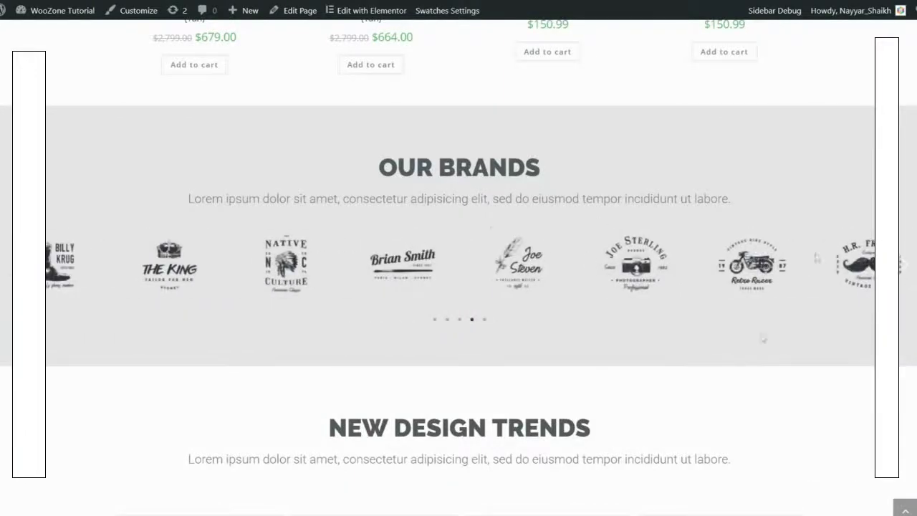
scroll(673, 331, down, 4)
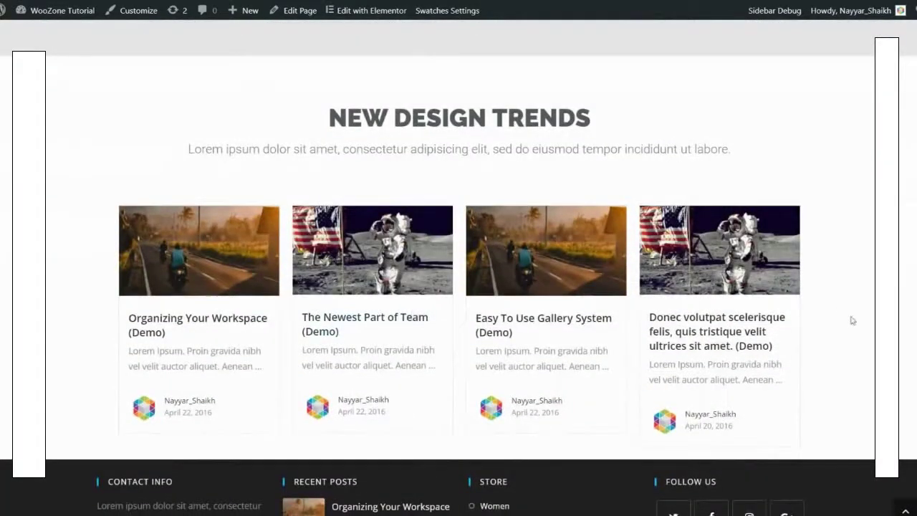
scroll(850, 319, down, 3)
scroll(850, 319, up, 3)
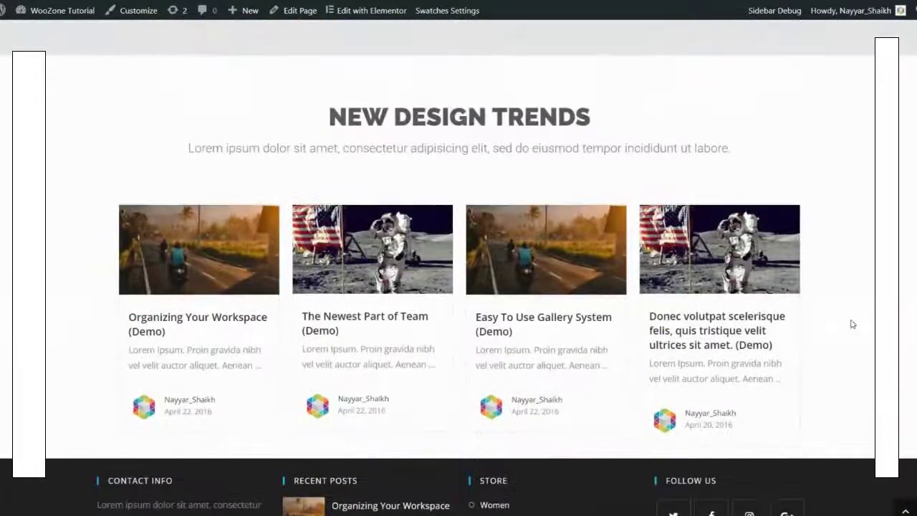
scroll(852, 324, down, 1)
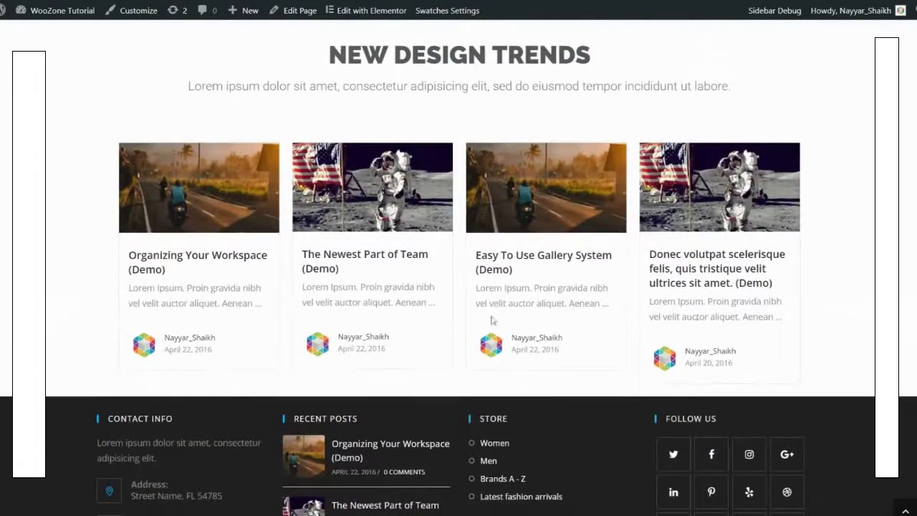
scroll(843, 288, down, 2)
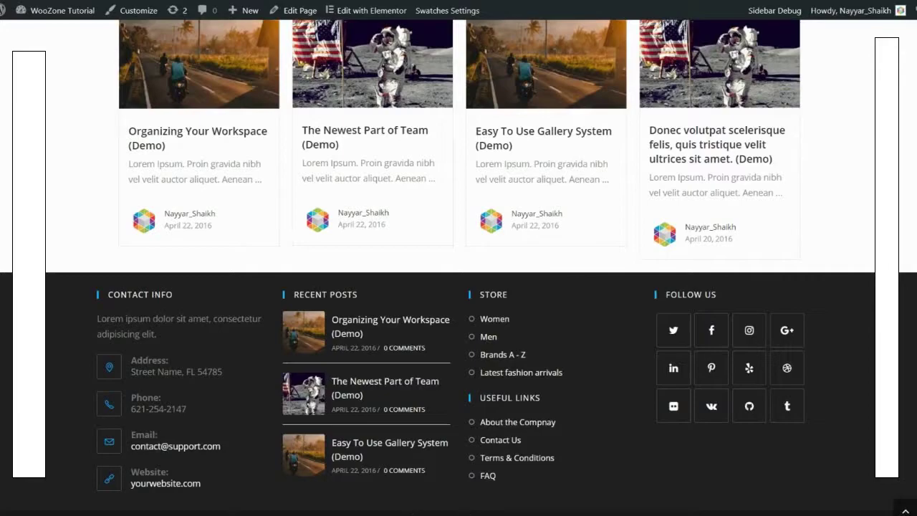
scroll(888, 489, up, 1)
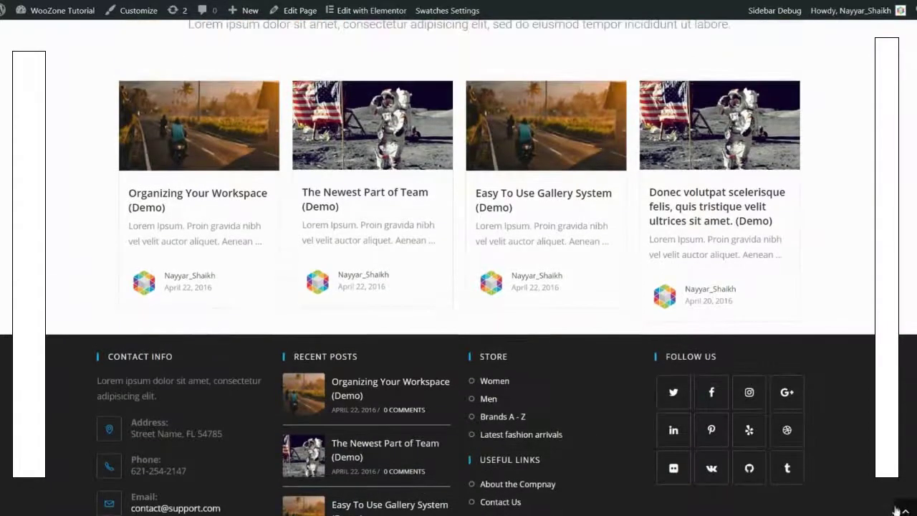
click(905, 510)
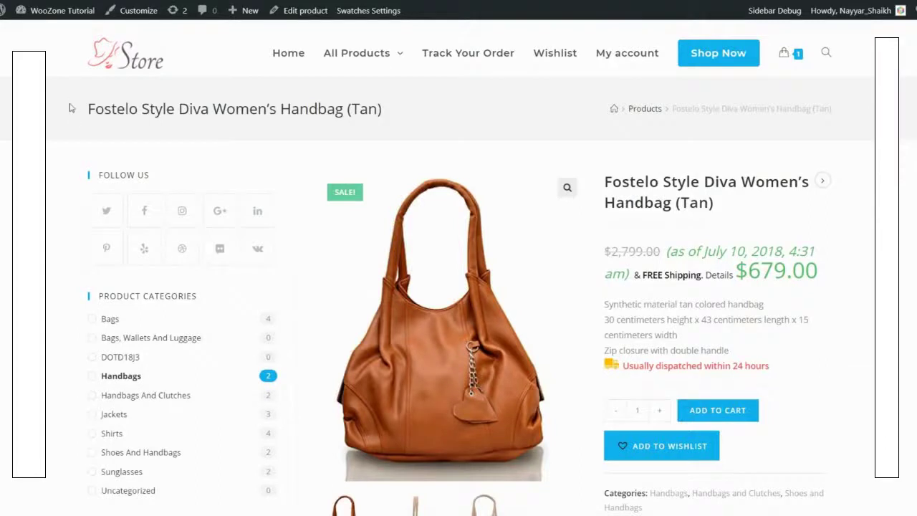
Step: Highlight the handbag's product title and its name in the breadcrumb trail
drag(71, 107, 393, 119)
click(393, 119)
drag(696, 110, 828, 113)
click(822, 124)
Step: Scroll through the page to review the $679.00 price, free shipping and 24-hour dispatch
scroll(781, 225, down, 1)
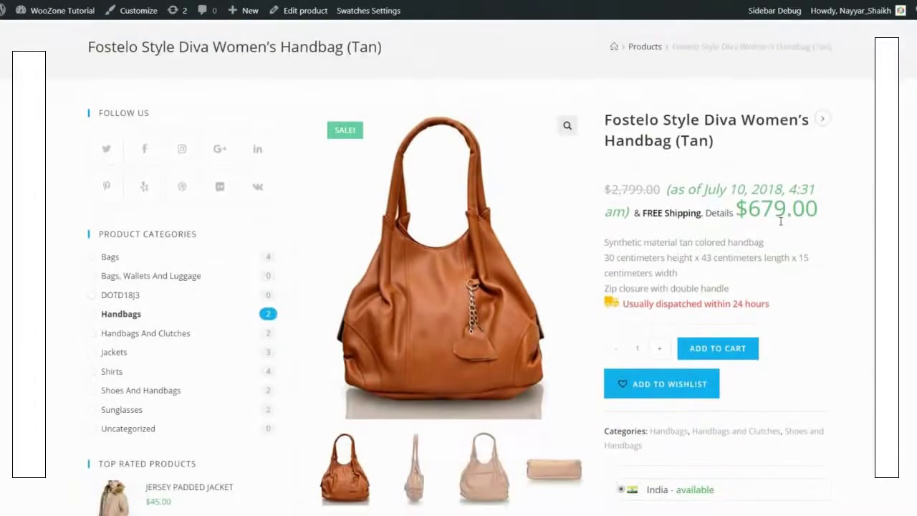
scroll(392, 238, down, 7)
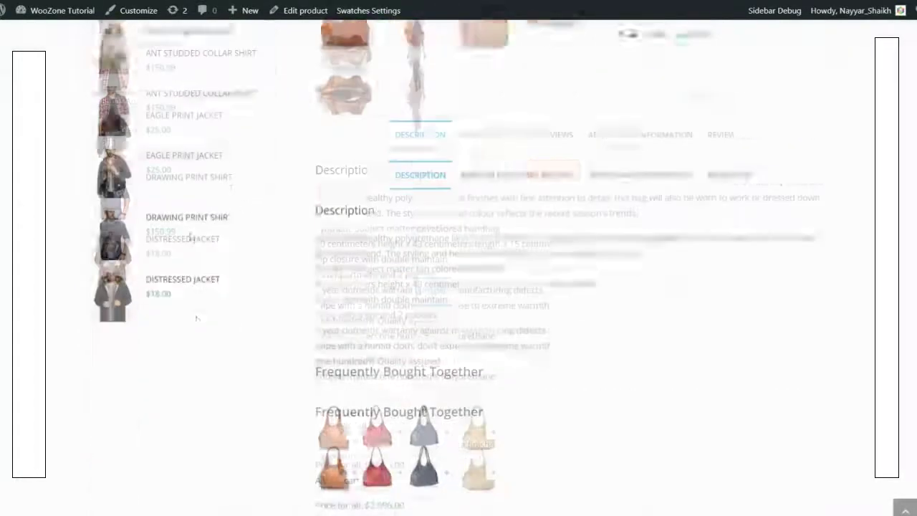
scroll(197, 280, up, 5)
scroll(197, 280, up, 3)
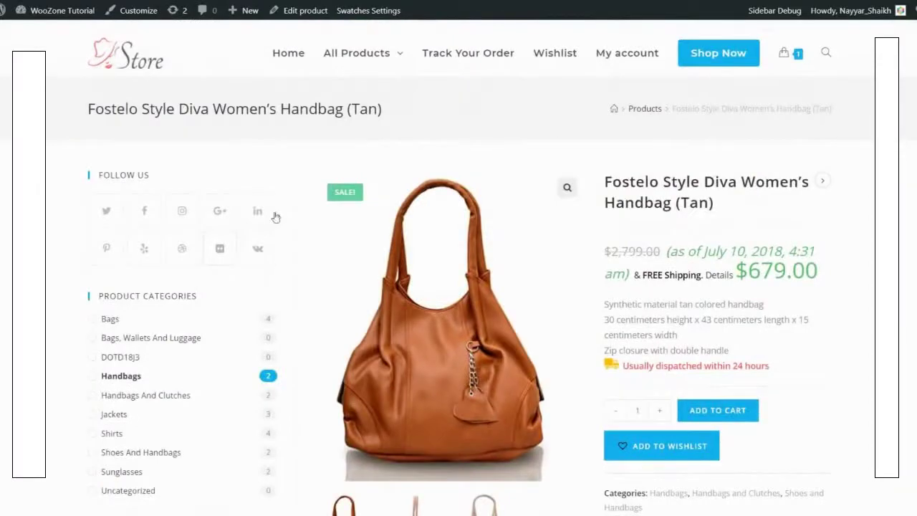
scroll(304, 247, down, 1)
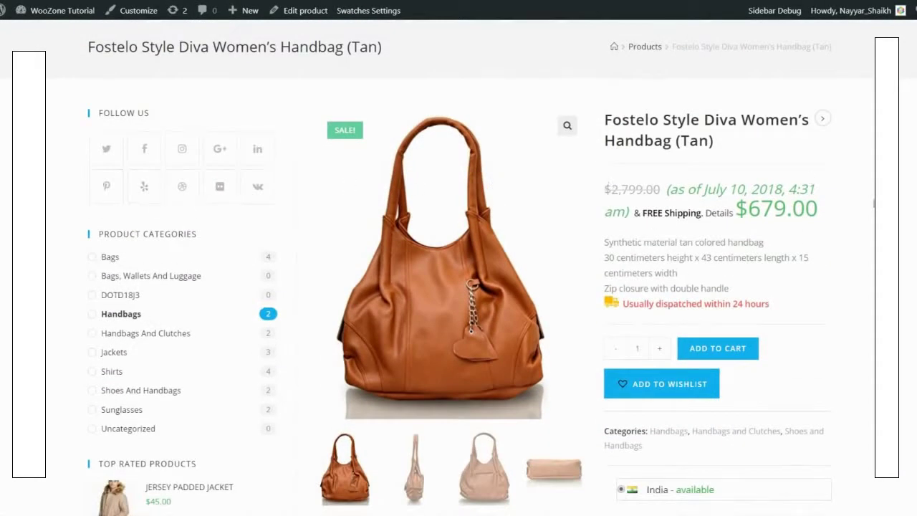
scroll(459, 287, up, 1)
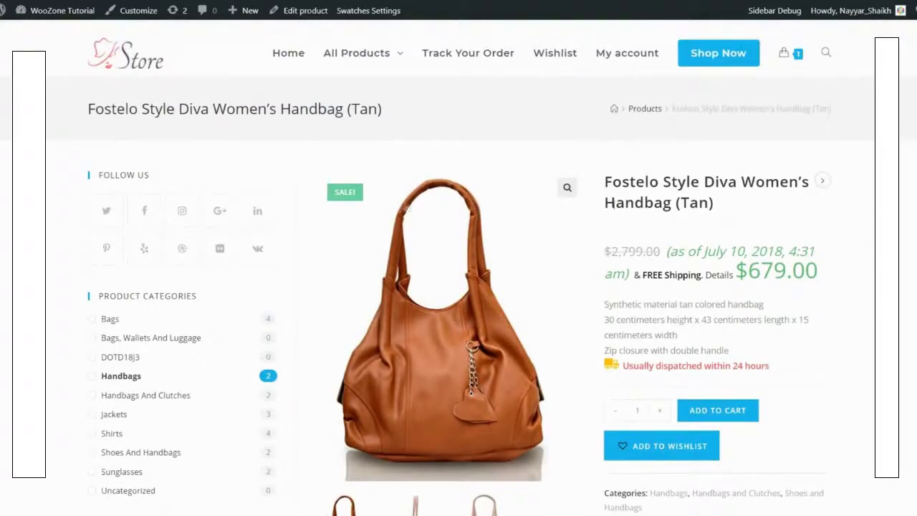
scroll(175, 250, down, 1)
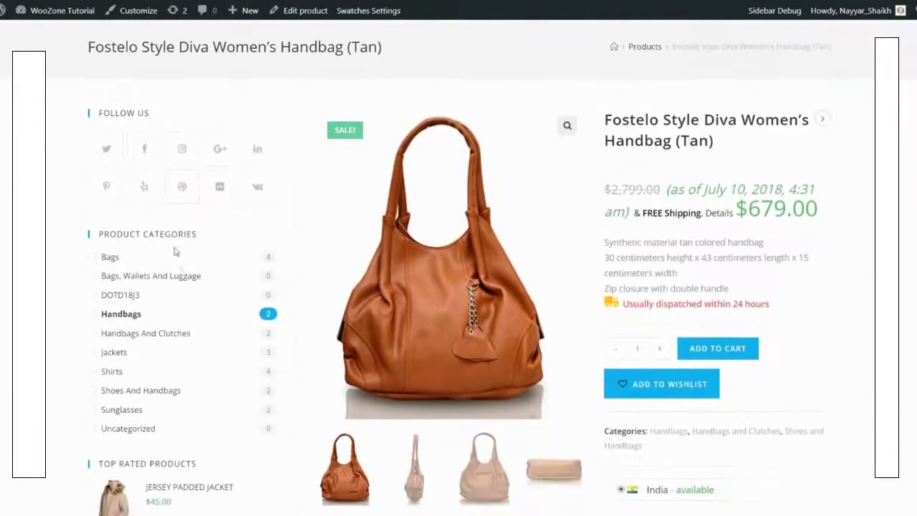
scroll(181, 265, up, 1)
scroll(250, 218, down, 2)
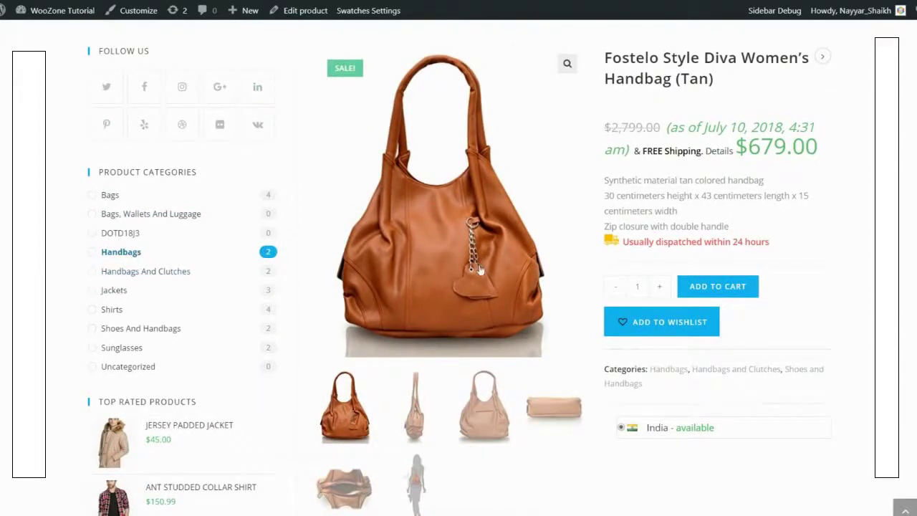
scroll(479, 269, up, 2)
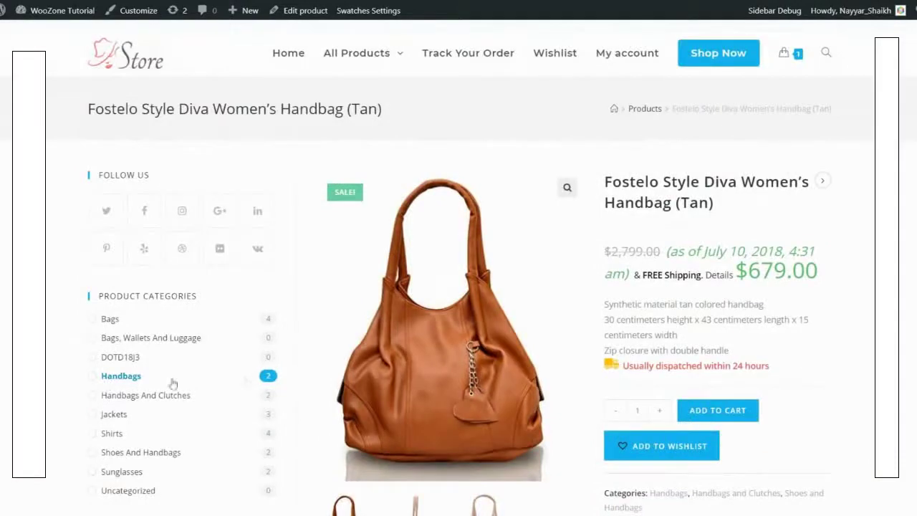
scroll(285, 321, down, 5)
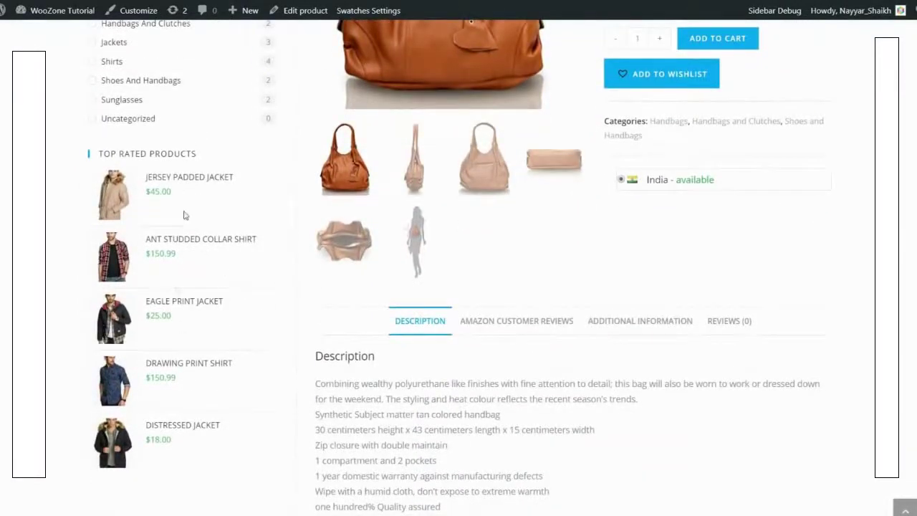
scroll(211, 358, up, 5)
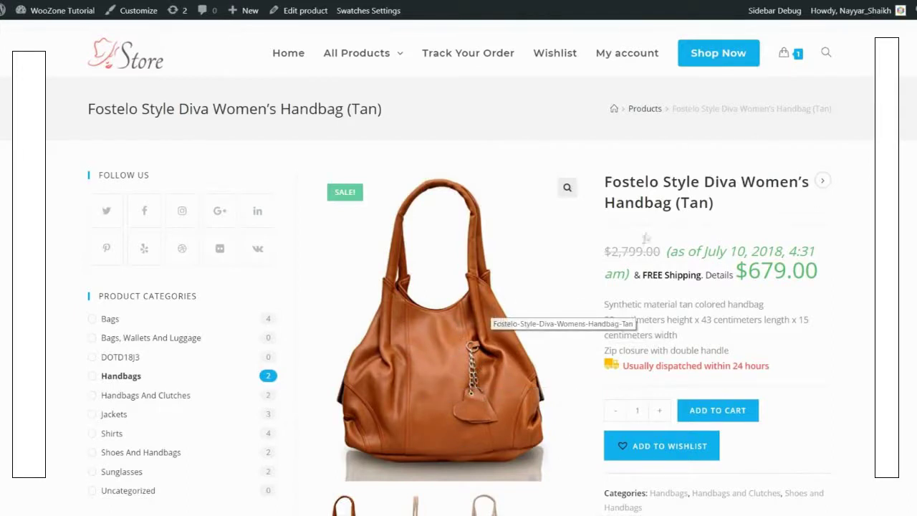
triple_click(606, 182)
click(690, 247)
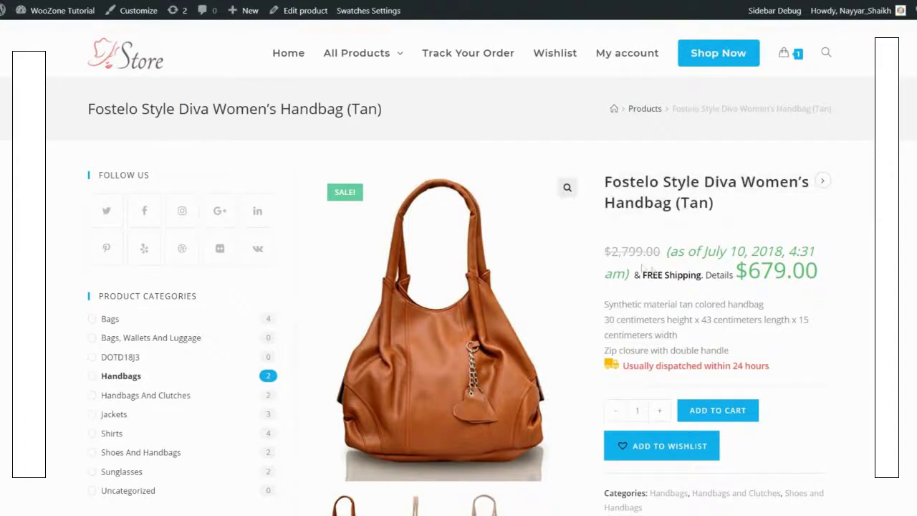
drag(607, 251, 702, 458)
drag(660, 251, 603, 251)
click(614, 246)
drag(666, 252, 597, 254)
click(615, 246)
drag(838, 279, 734, 280)
click(722, 280)
drag(669, 250, 632, 275)
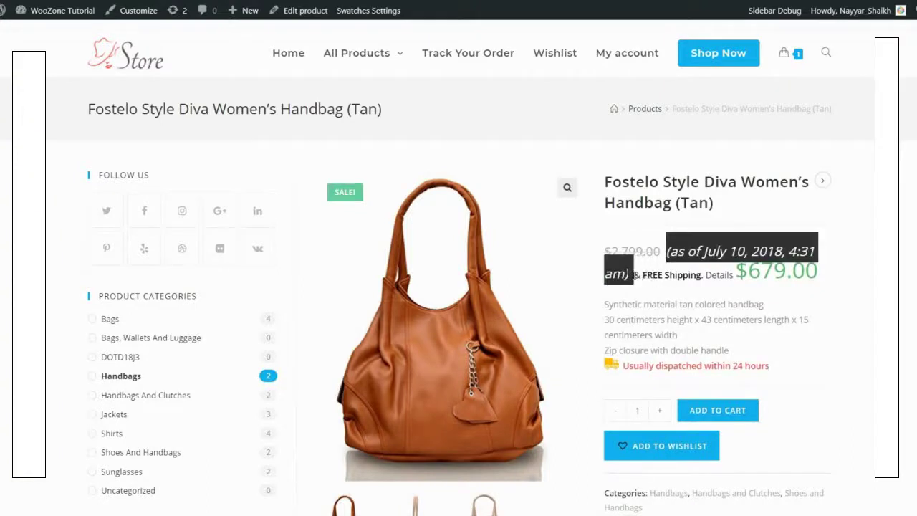
click(795, 249)
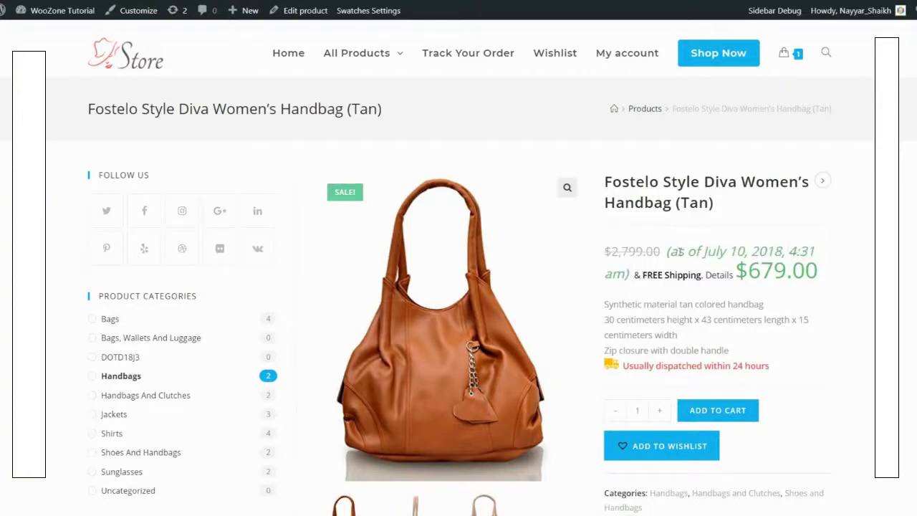
drag(667, 251, 736, 278)
click(750, 288)
drag(668, 258, 837, 253)
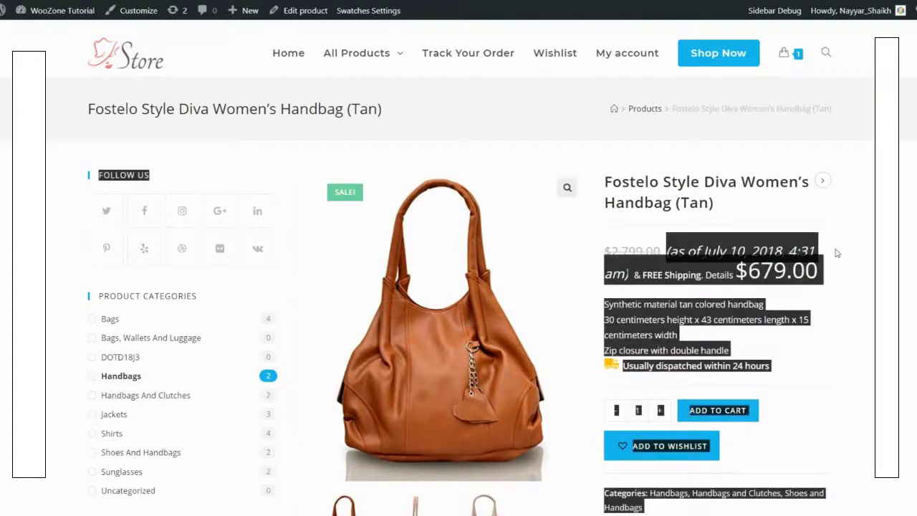
click(843, 252)
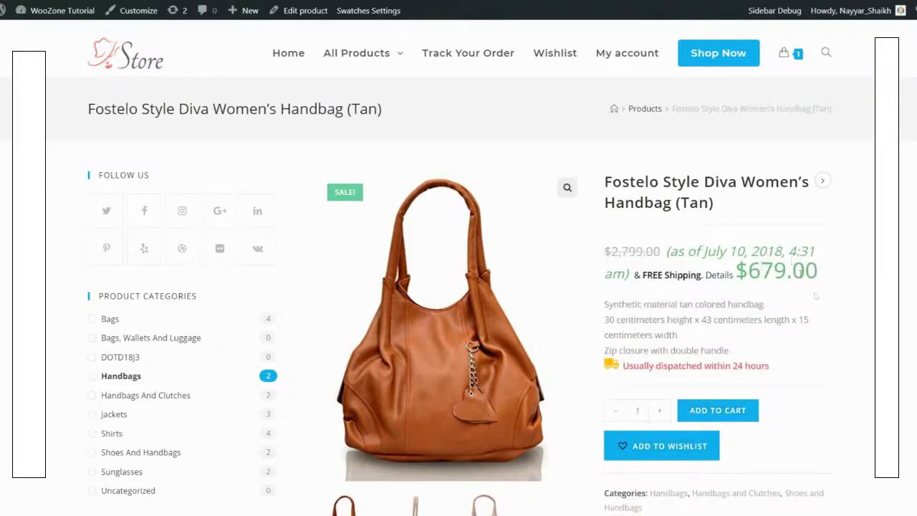
drag(608, 304, 752, 347)
click(755, 348)
scroll(673, 324, down, 1)
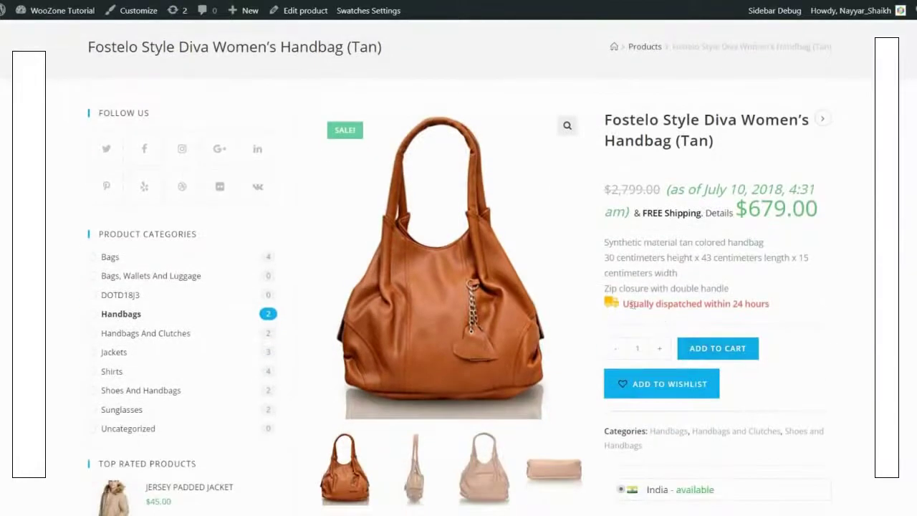
drag(633, 304, 808, 312)
click(808, 312)
Step: Scroll down the handbag page to the Description tab
scroll(849, 314, down, 3)
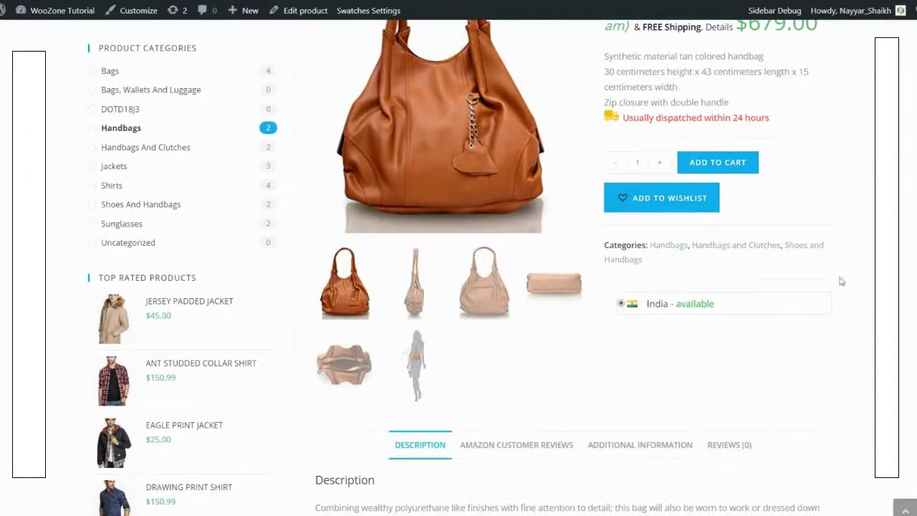
scroll(663, 246, down, 1)
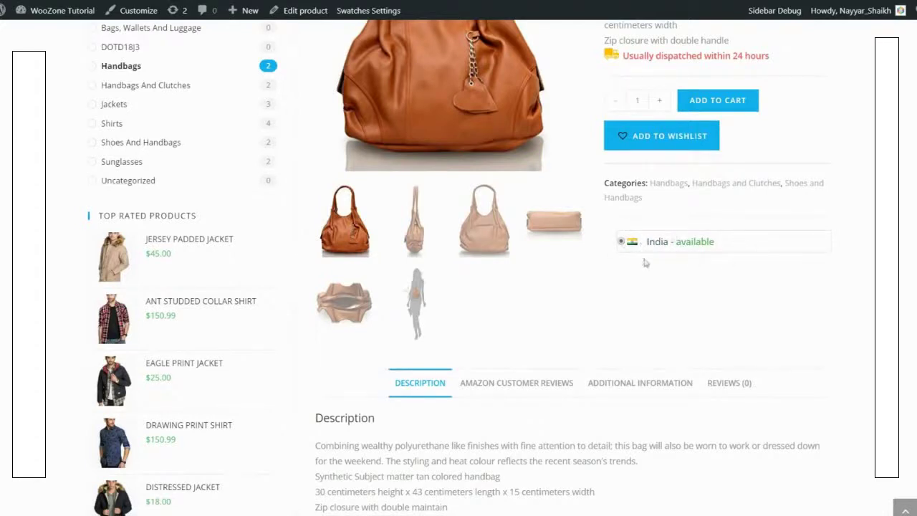
scroll(631, 255, up, 2)
scroll(634, 371, down, 1)
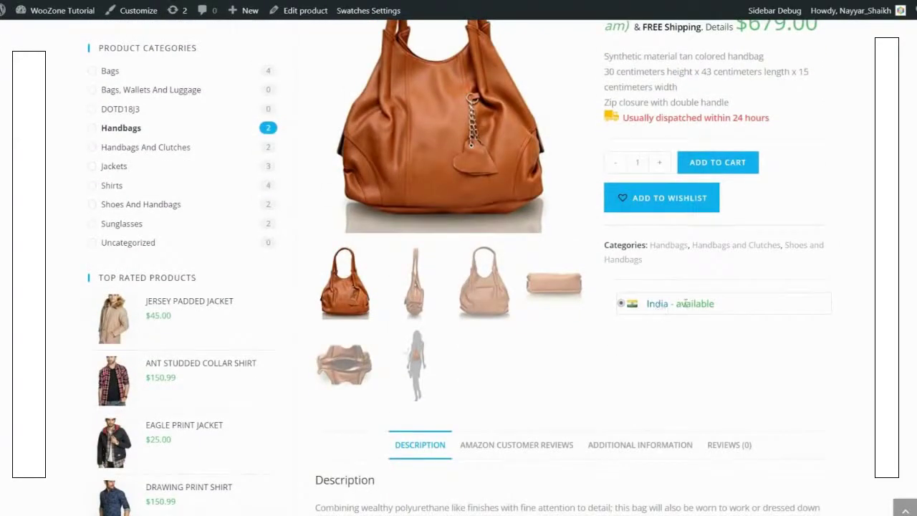
scroll(720, 351, down, 5)
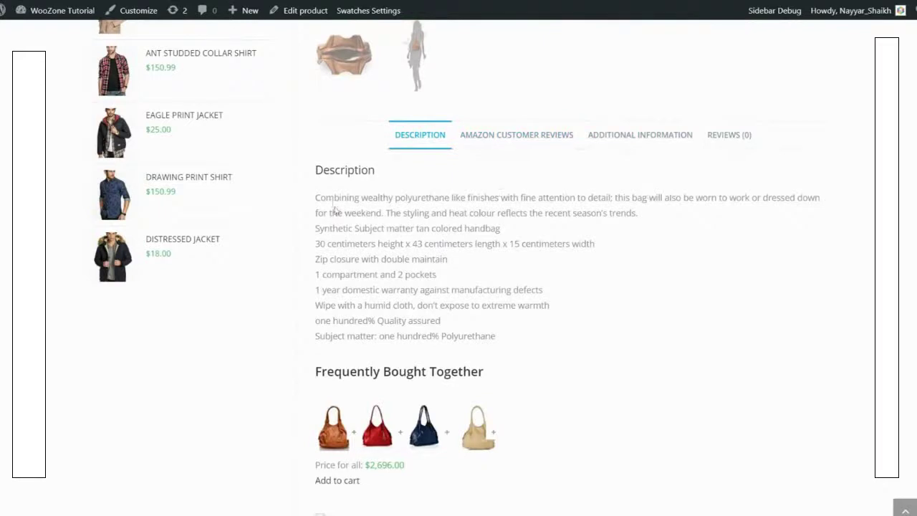
Step: Highlight the description and its feature list, then scroll to the $2,696.00 four-bag bundle
drag(316, 194, 614, 340)
click(616, 342)
drag(358, 262, 419, 258)
click(508, 277)
scroll(540, 291, down, 3)
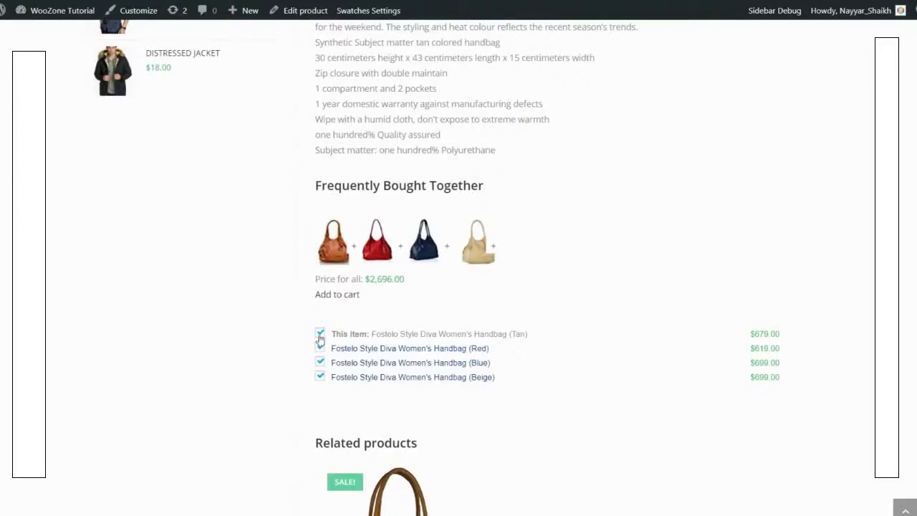
click(320, 334)
click(320, 348)
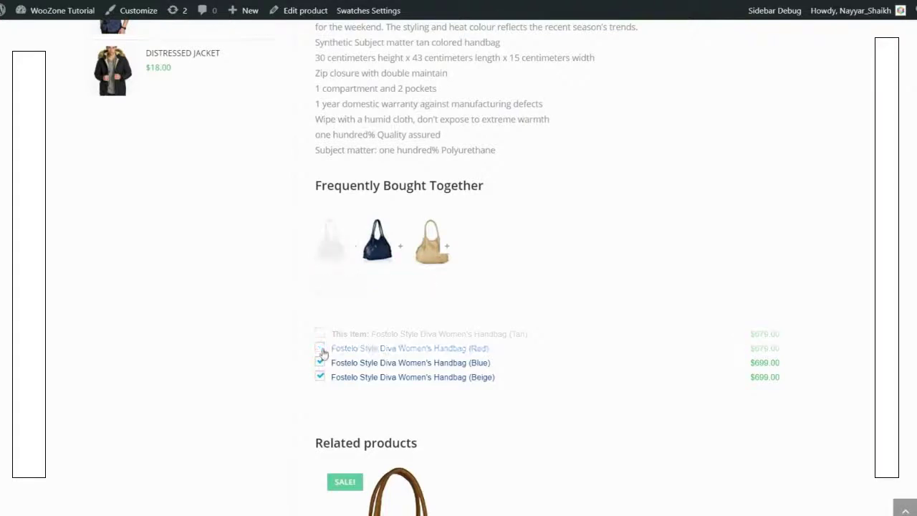
click(320, 348)
click(320, 334)
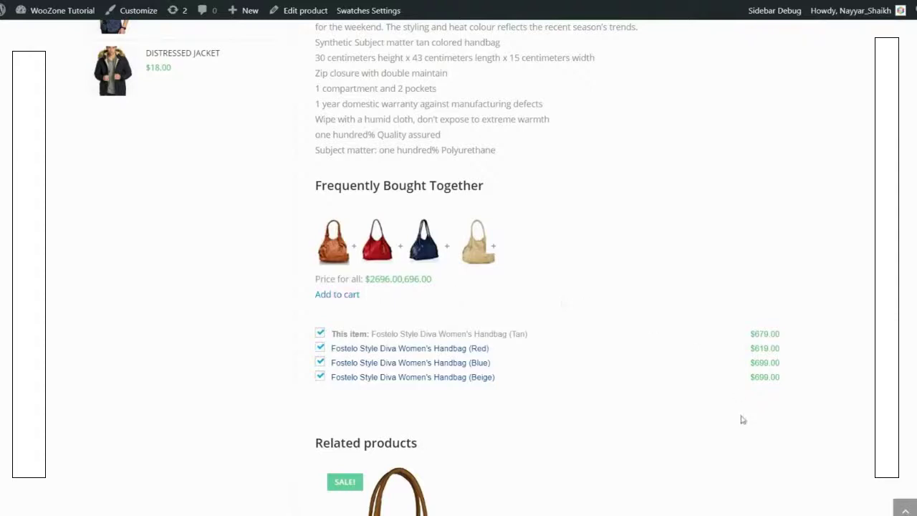
scroll(743, 424, up, 8)
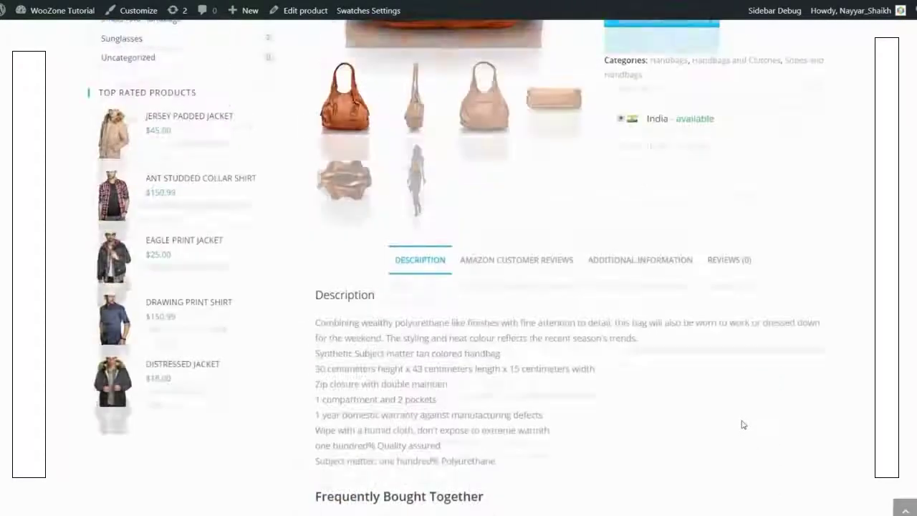
scroll(571, 263, down, 3)
Step: Show the bag's Amazon customer reviews and scroll through them
click(566, 262)
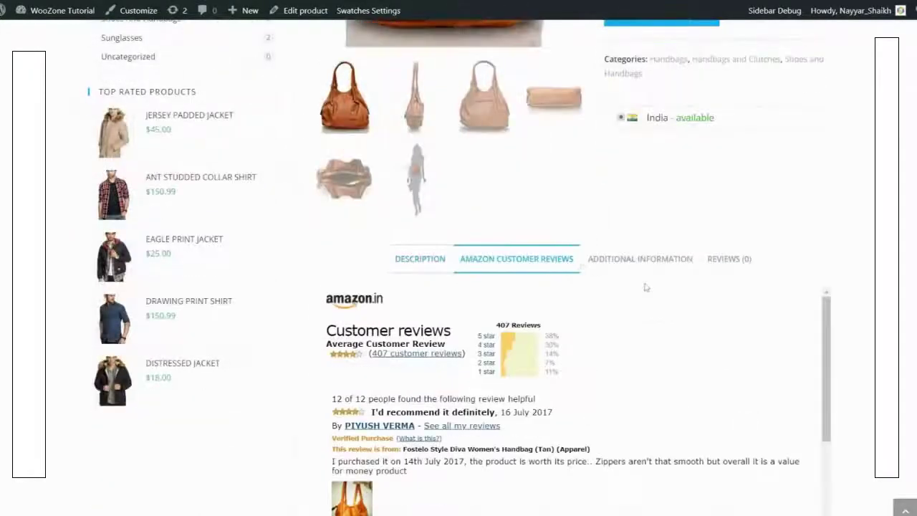
scroll(716, 311, down, 3)
scroll(699, 393, up, 2)
scroll(699, 393, down, 6)
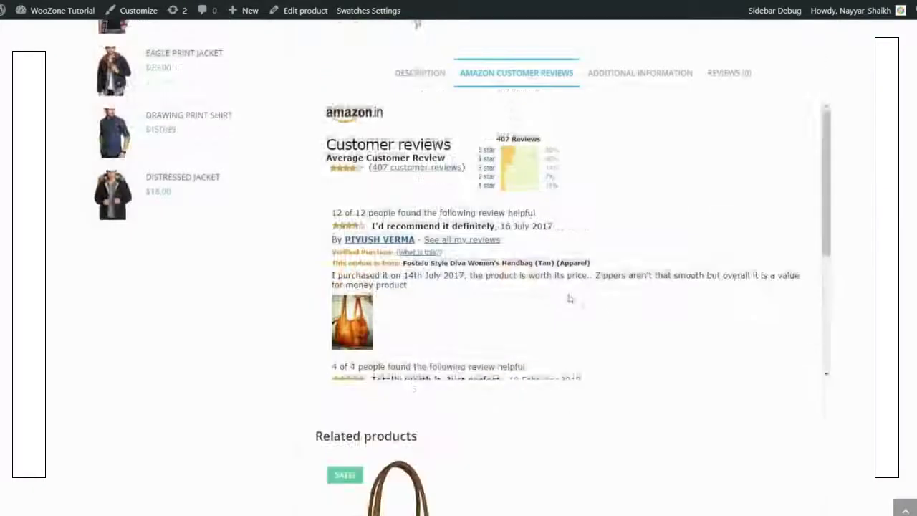
scroll(905, 358, up, 1)
scroll(523, 301, down, 3)
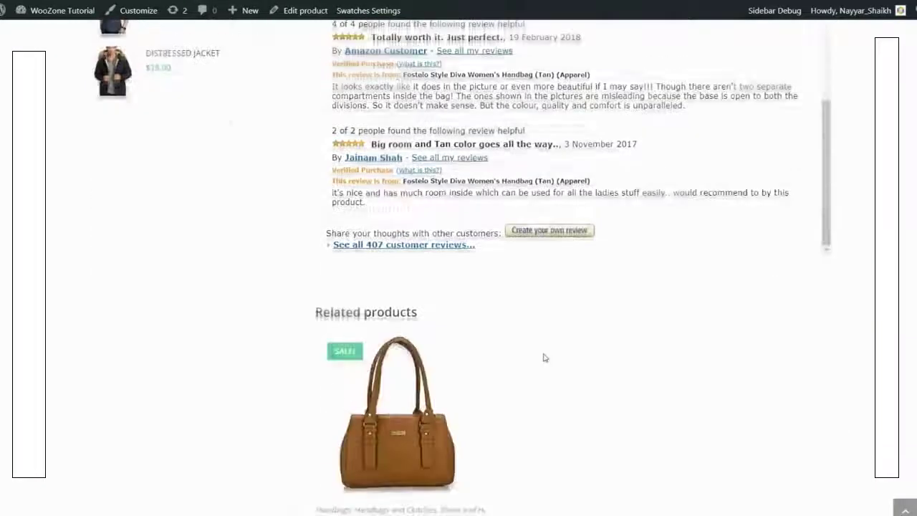
scroll(542, 356, up, 8)
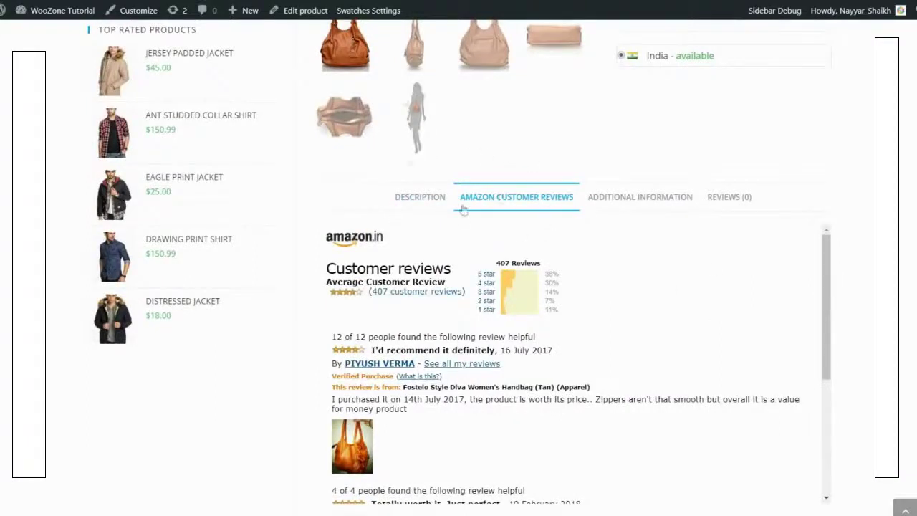
Step: Check the brand and colour details and empty Reviews tab, then return to Description and the top
click(624, 199)
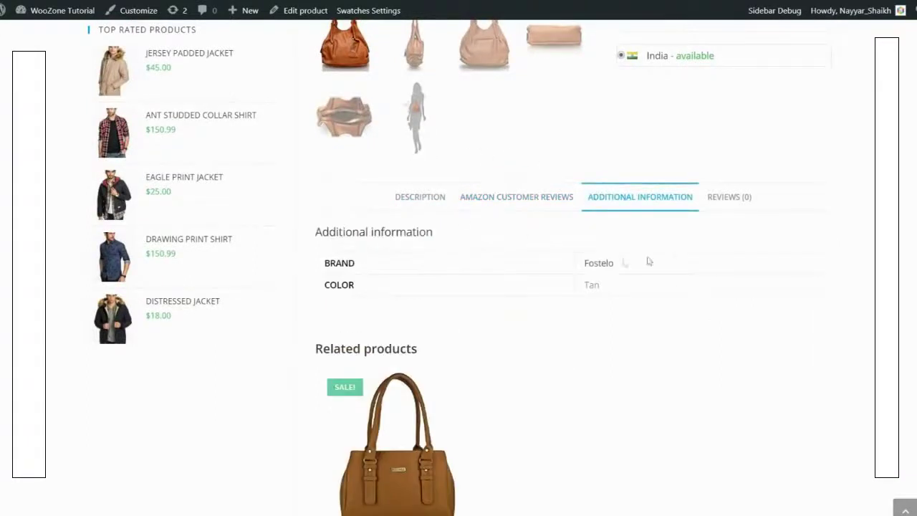
click(722, 204)
scroll(548, 308, down, 4)
scroll(548, 308, up, 4)
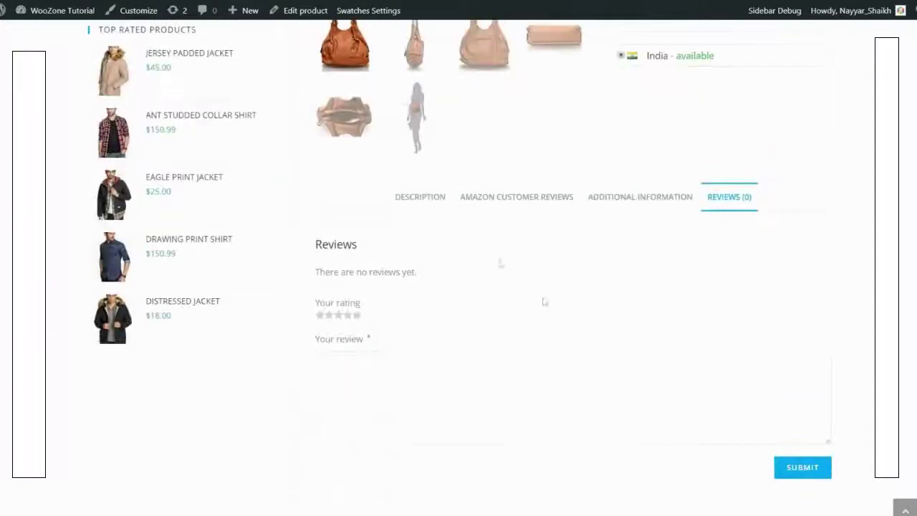
click(432, 208)
scroll(401, 257, down, 6)
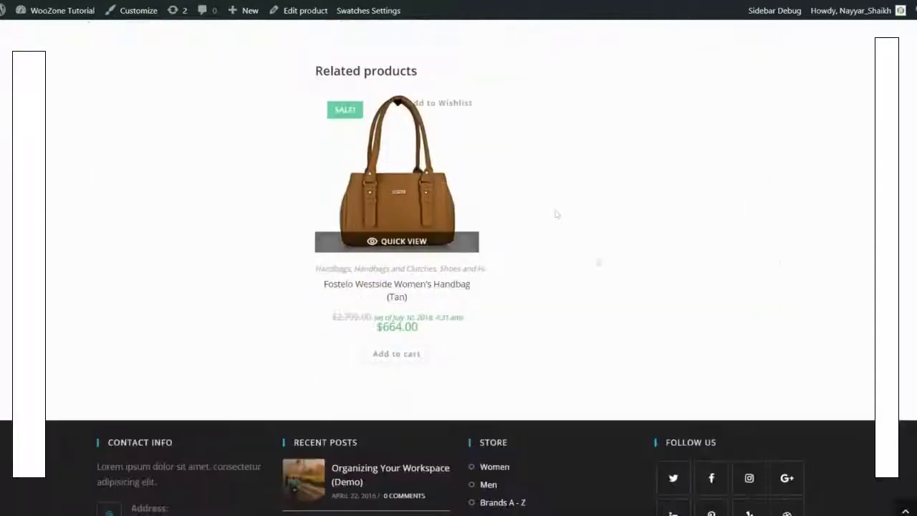
scroll(444, 247, up, 2)
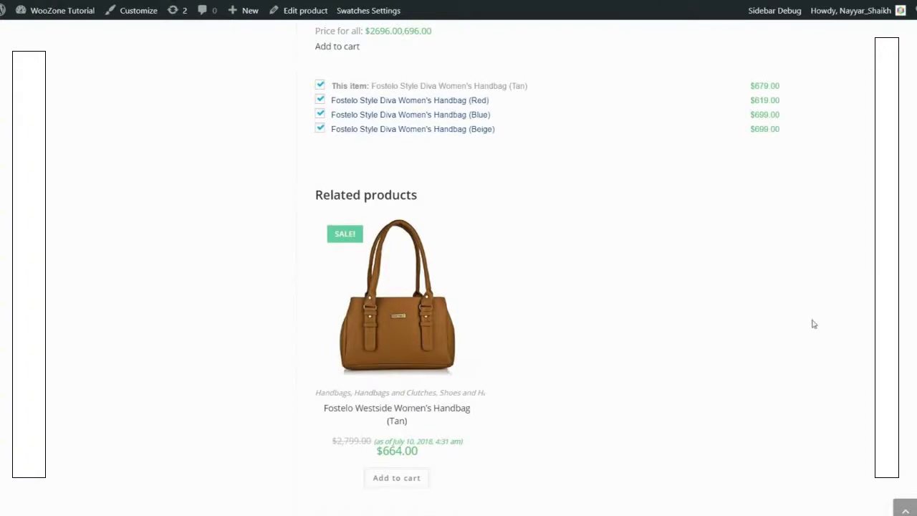
scroll(812, 324, up, 15)
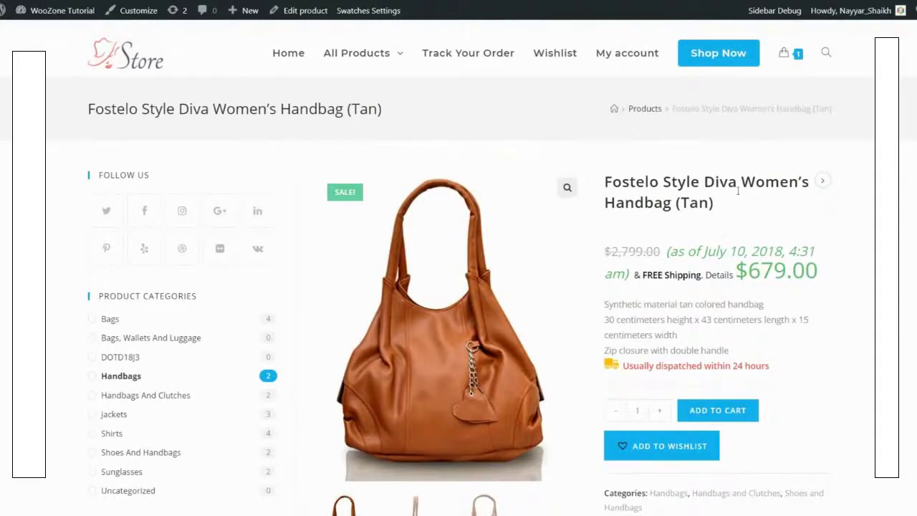
Step: Open the Products shop page via Shop Now and highlight its heading, subtitle and FILTER BY PRICE
click(722, 67)
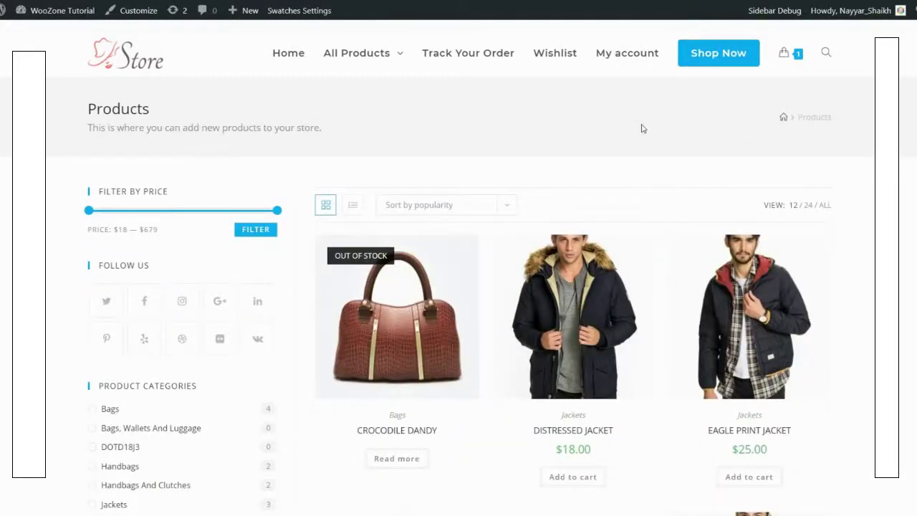
drag(82, 115, 302, 139)
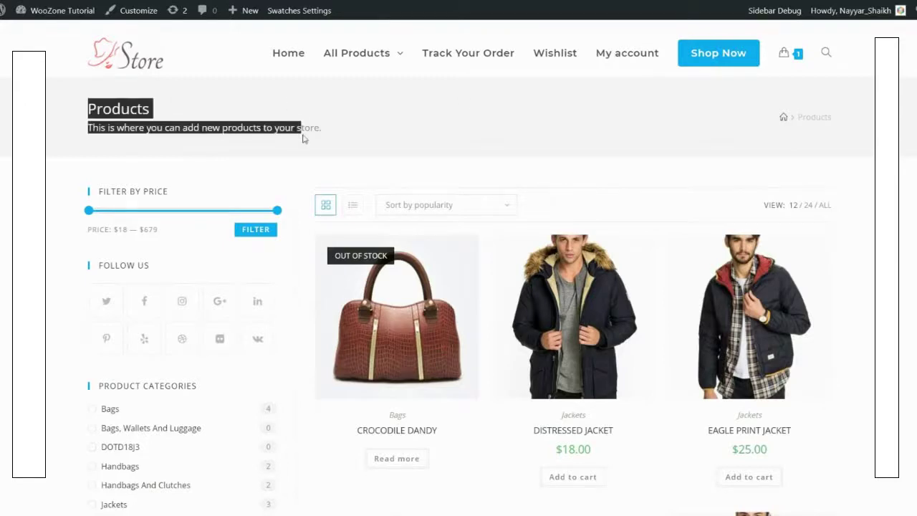
click(302, 138)
drag(151, 129, 322, 129)
click(780, 131)
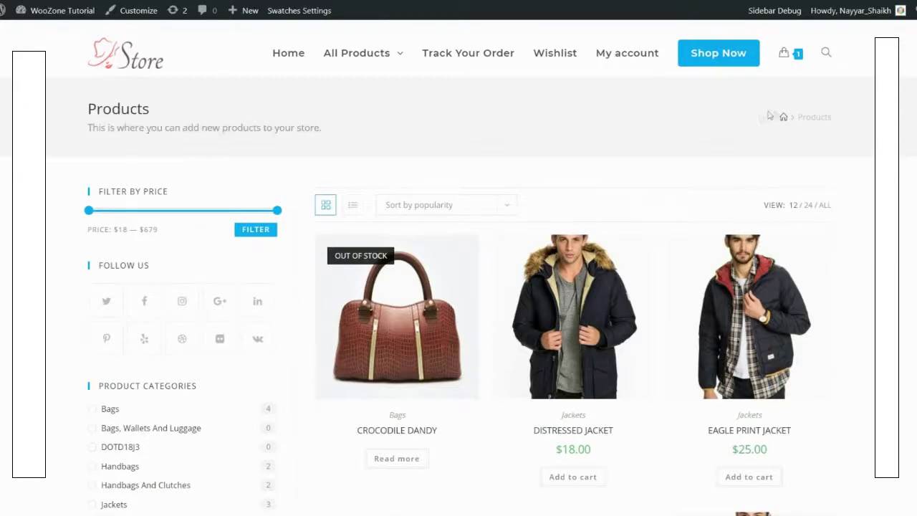
scroll(857, 151, down, 2)
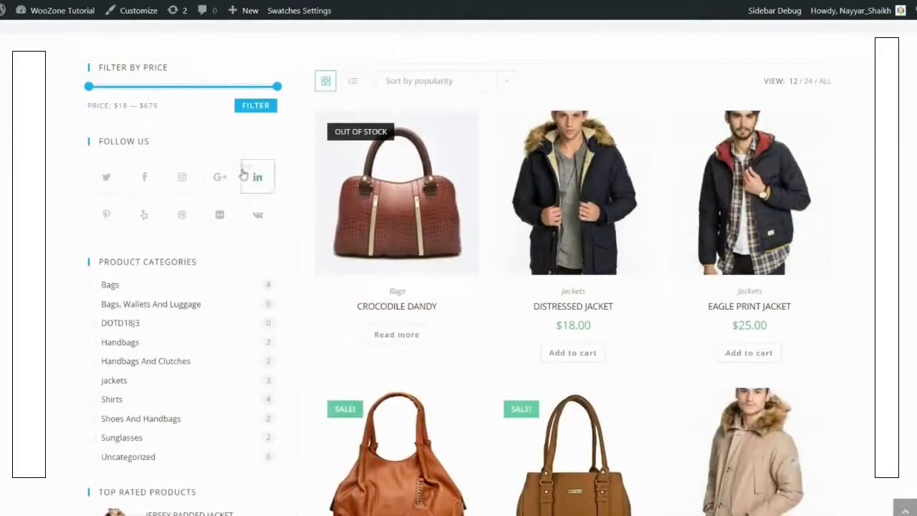
scroll(243, 175, up, 2)
scroll(221, 241, down, 5)
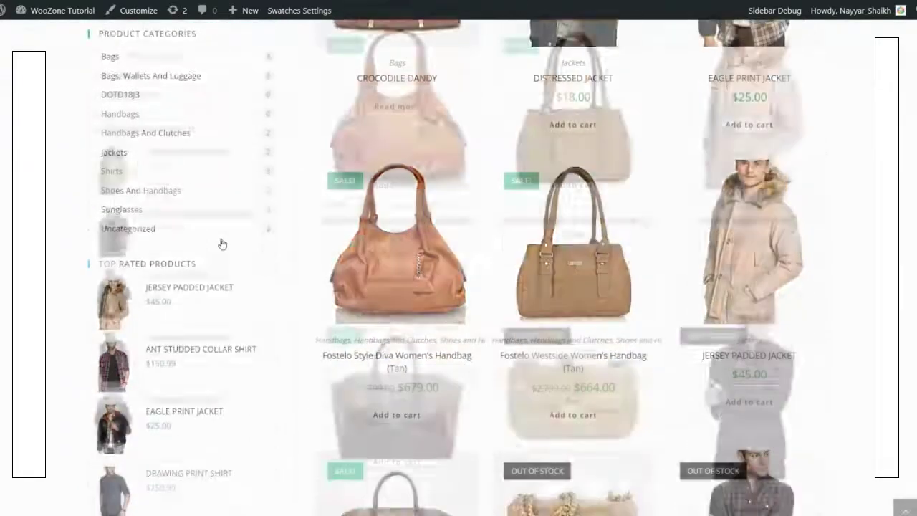
scroll(225, 303, up, 7)
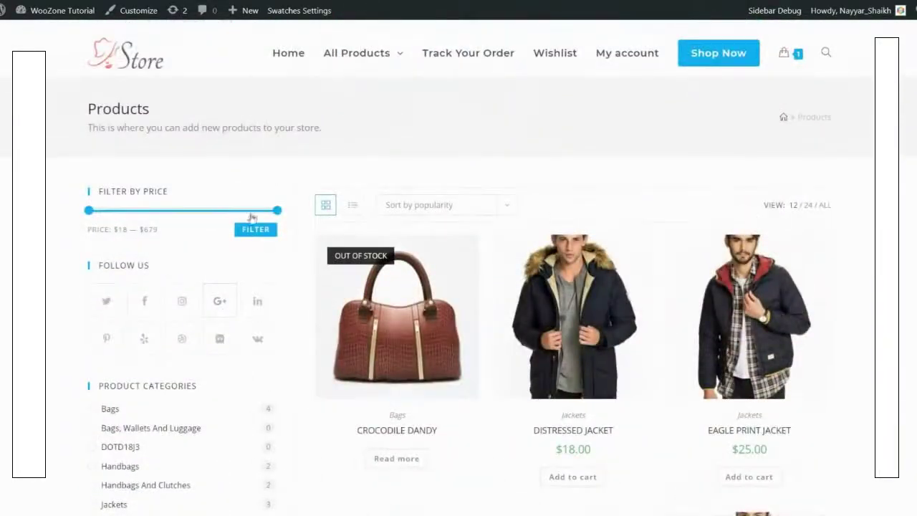
drag(102, 192, 179, 193)
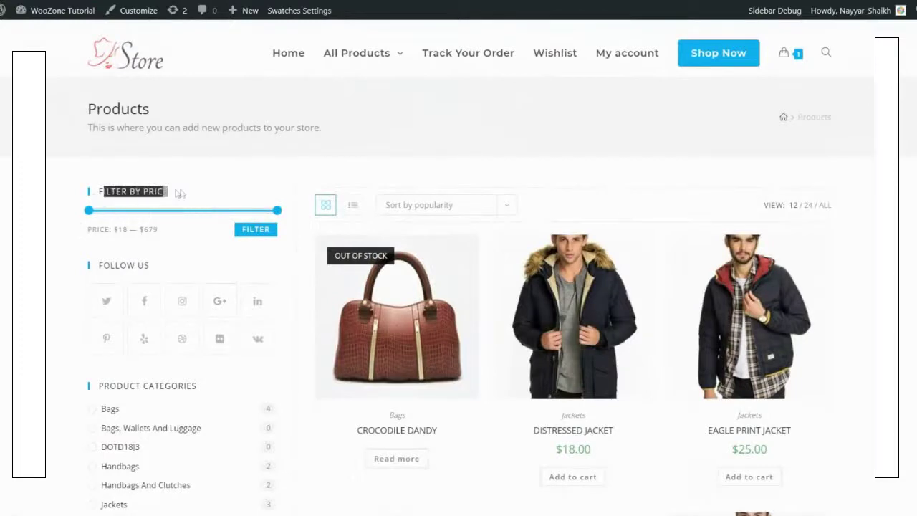
click(184, 194)
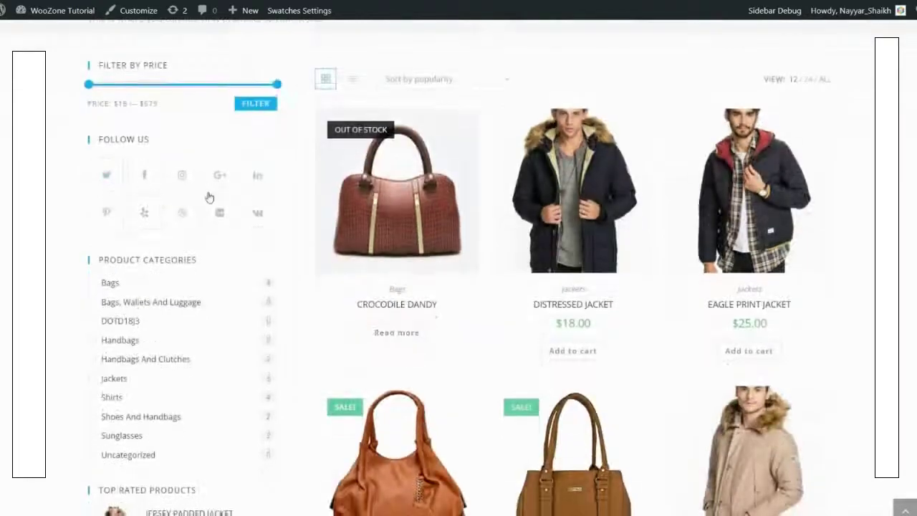
Step: Scroll through the bags and jackets in the Products grid and back to the top
scroll(131, 153, down, 3)
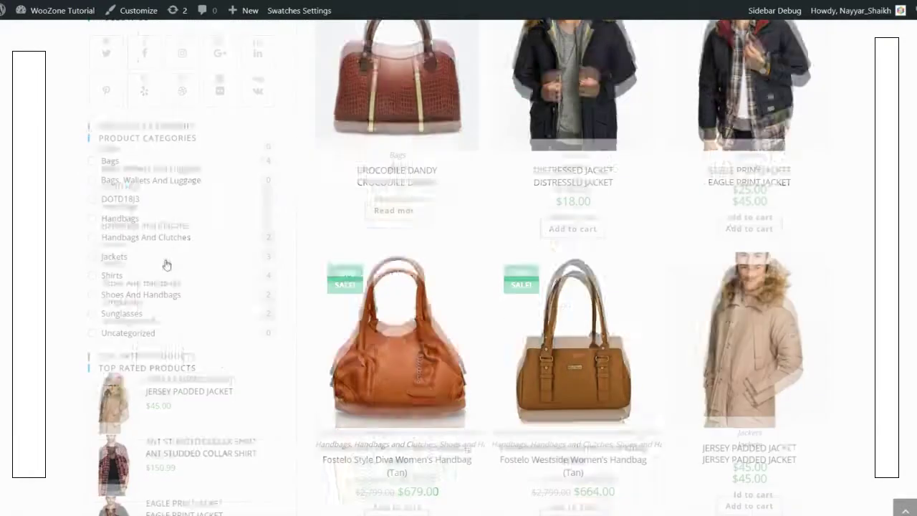
scroll(166, 265, down, 4)
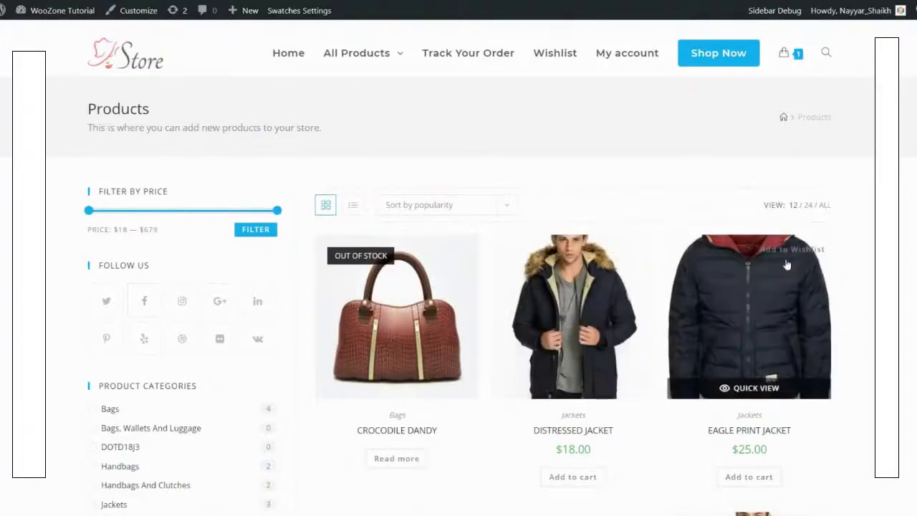
scroll(787, 265, down, 6)
scroll(756, 174, up, 2)
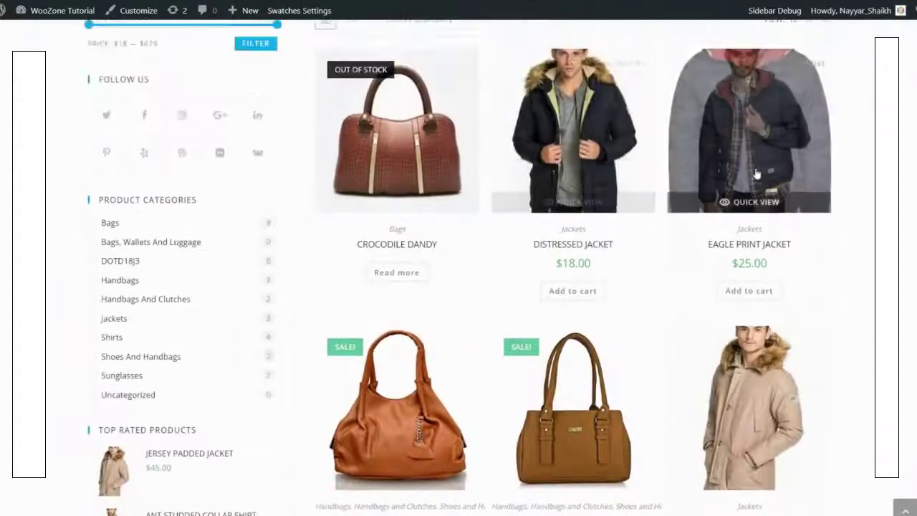
scroll(756, 173, up, 2)
scroll(387, 179, down, 5)
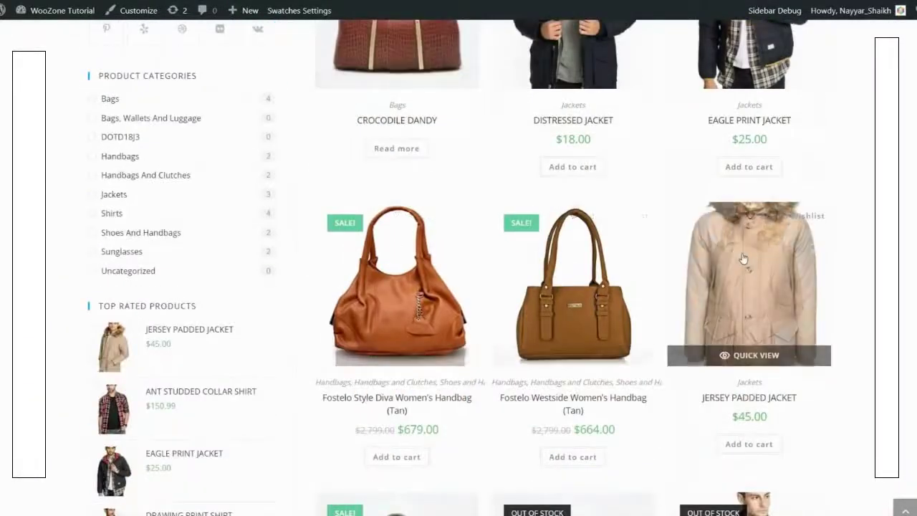
scroll(744, 258, down, 6)
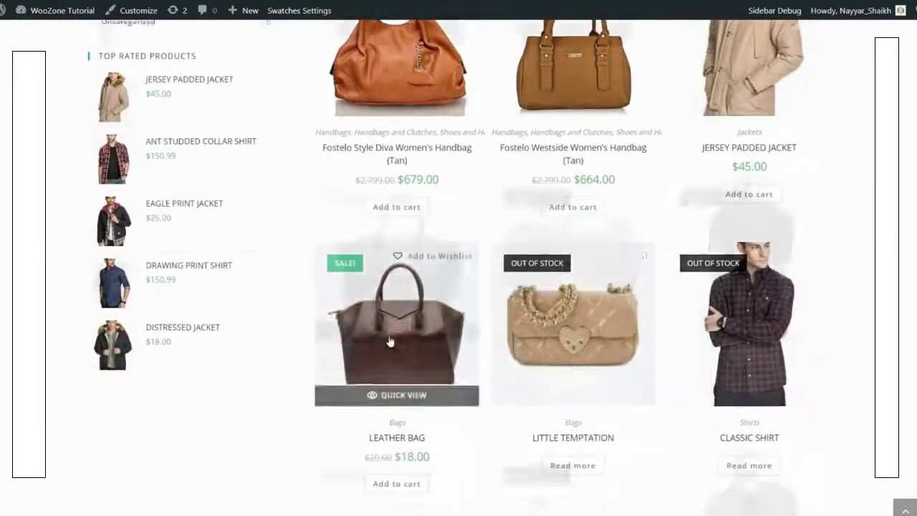
scroll(390, 341, down, 7)
scroll(859, 187, up, 12)
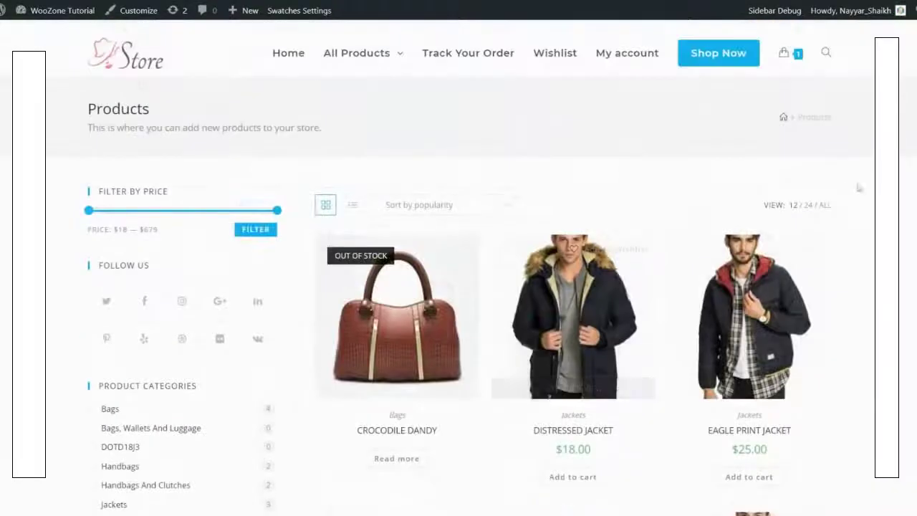
scroll(859, 187, down, 5)
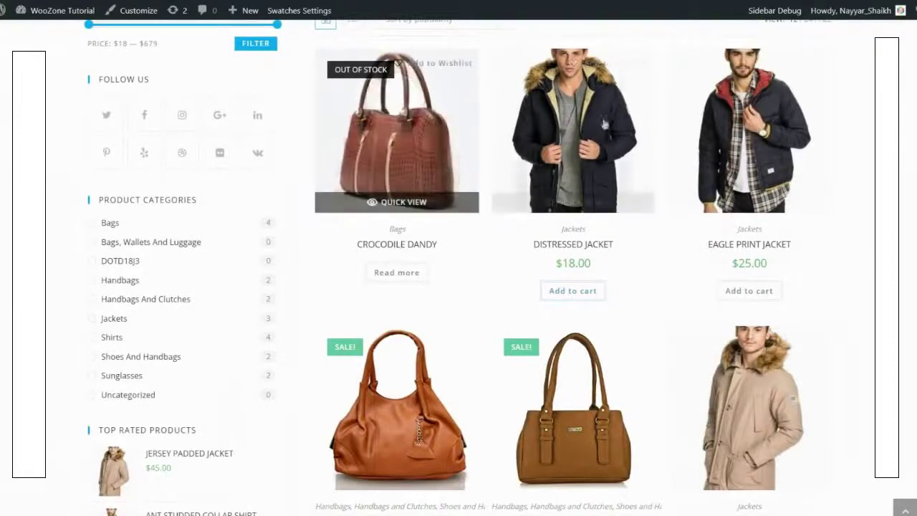
scroll(406, 259, up, 3)
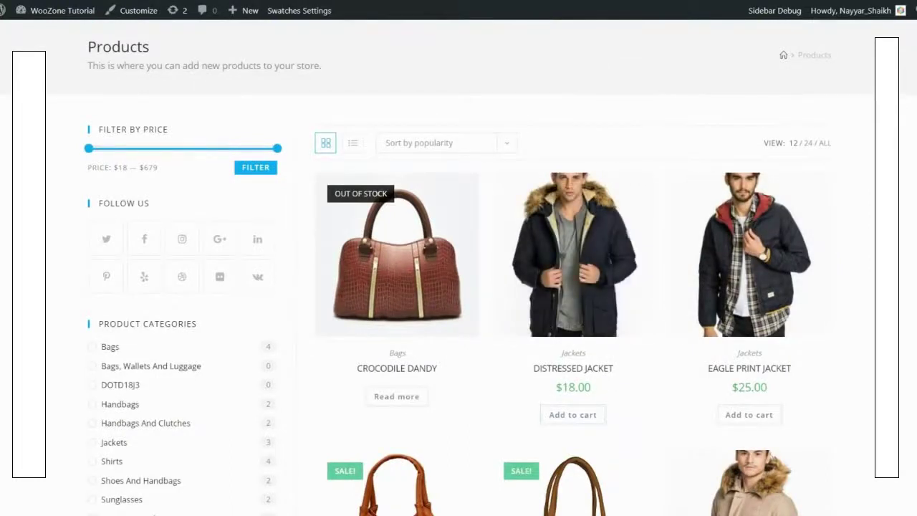
scroll(870, 242, up, 1)
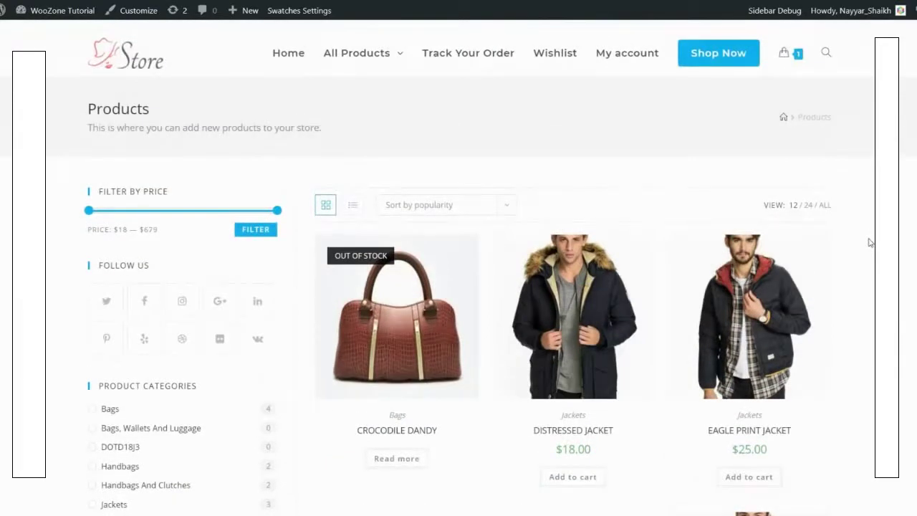
scroll(857, 250, down, 1)
Step: Open the Wishlist and highlight Crocodile Dandy's Out of stock status
click(570, 61)
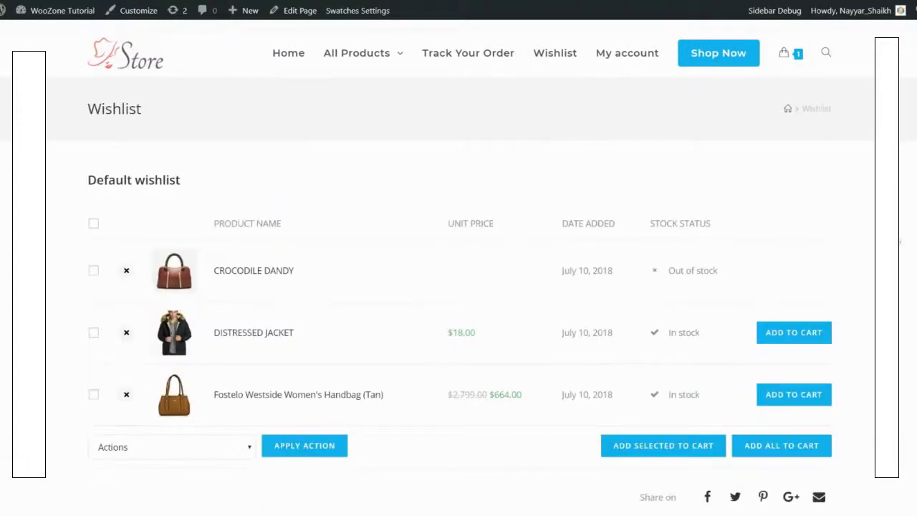
scroll(903, 263, down, 2)
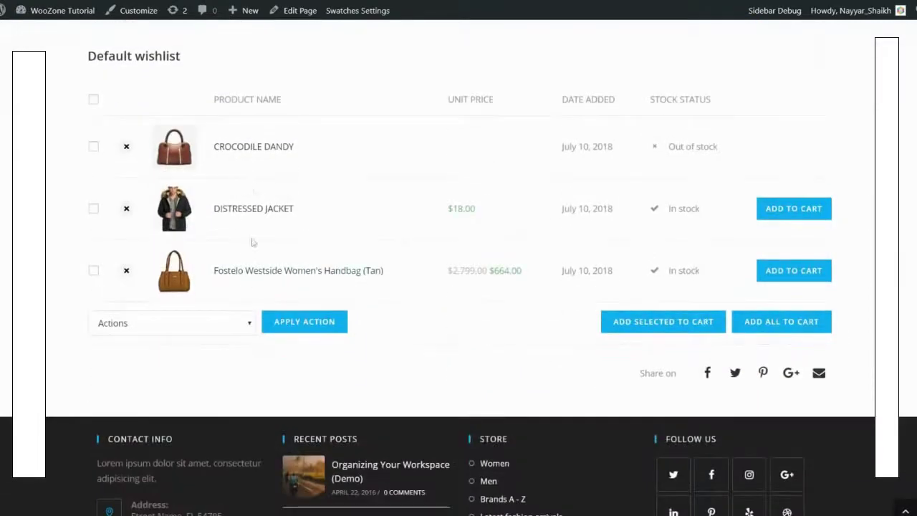
scroll(283, 269, up, 1)
scroll(283, 270, up, 1)
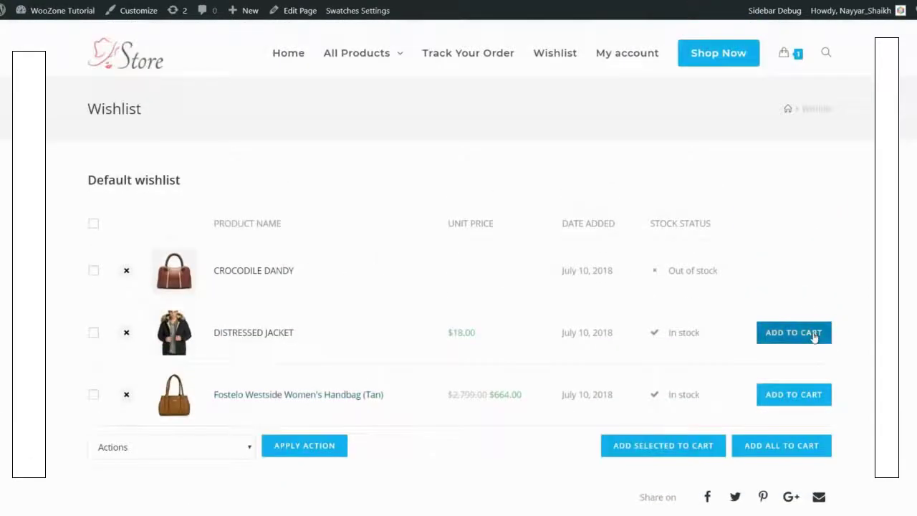
scroll(814, 337, down, 1)
drag(726, 212, 658, 214)
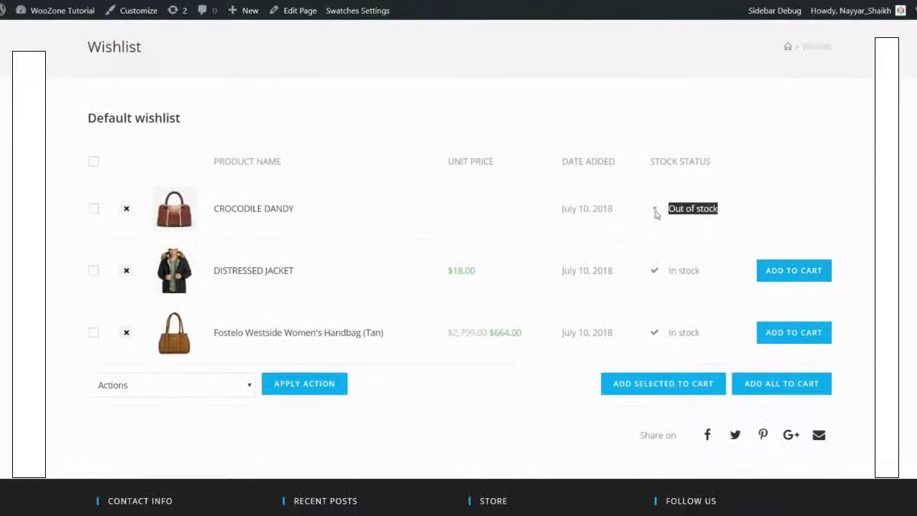
click(727, 213)
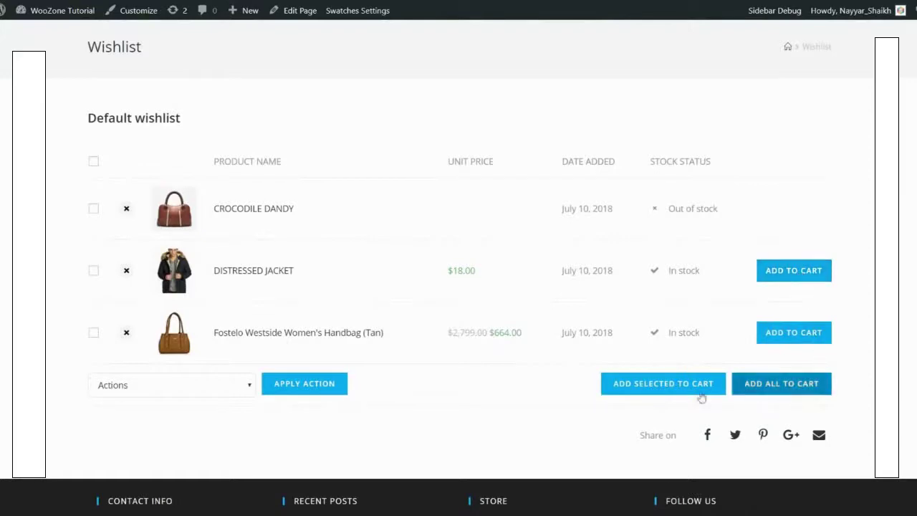
Step: Open the wishlist's Actions dropdown and leave the bulk action unchanged
scroll(841, 371, up, 1)
scroll(427, 377, down, 2)
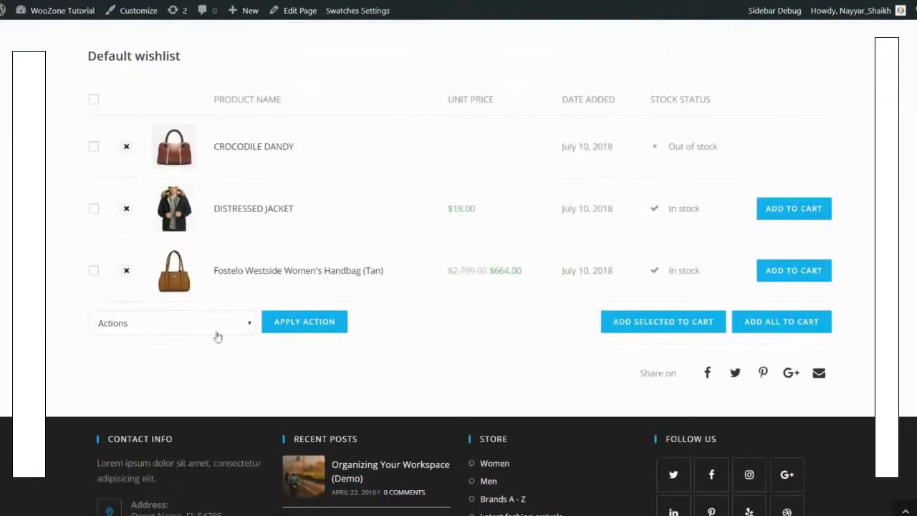
click(215, 329)
click(346, 352)
scroll(351, 354, up, 3)
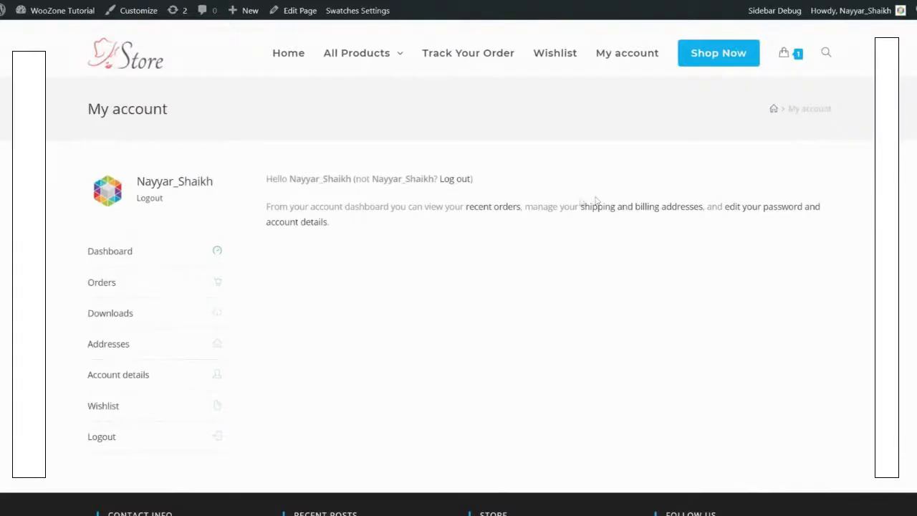
Step: View the account's Orders page in My account
scroll(148, 249, down, 1)
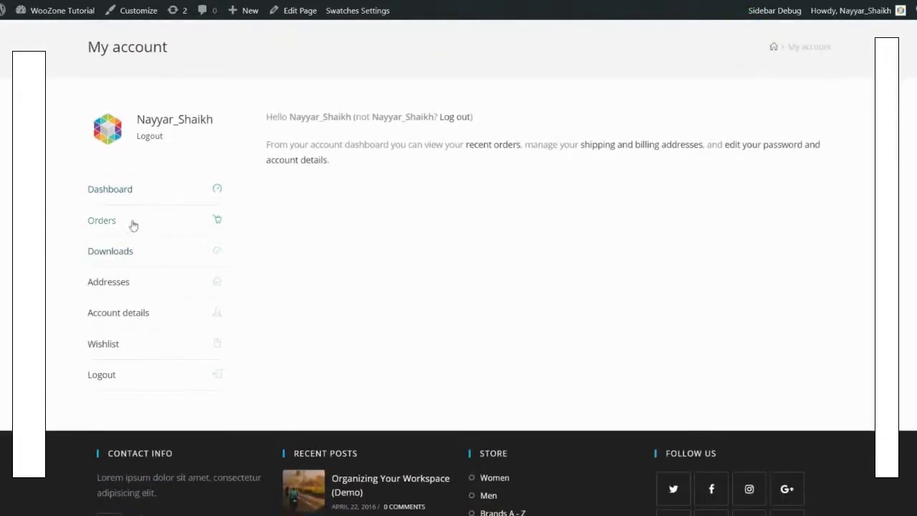
click(102, 221)
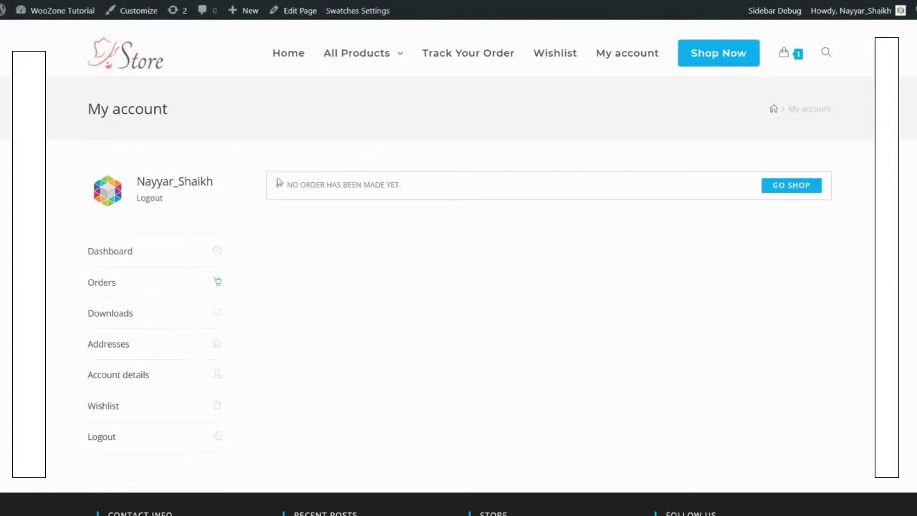
drag(278, 183, 502, 182)
click(501, 182)
scroll(503, 194, down, 1)
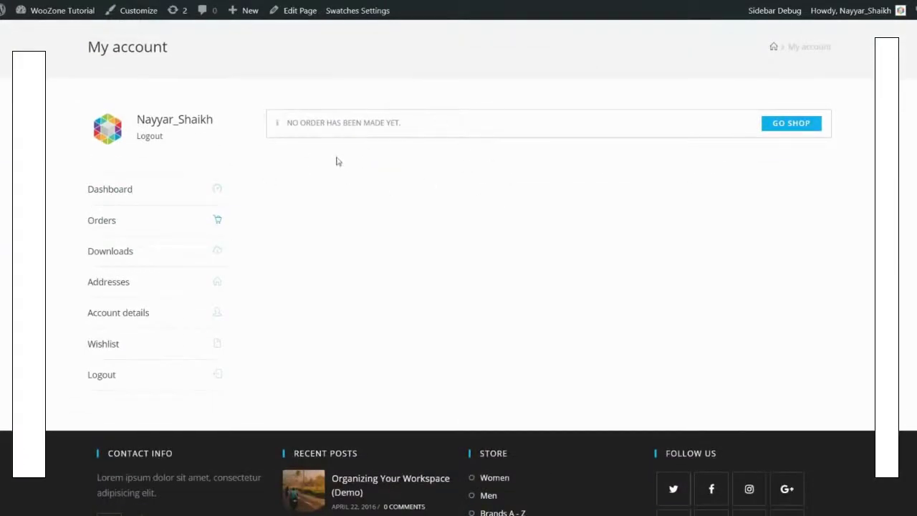
Step: Check the account's Downloads page, then its saved Addresses page
click(164, 252)
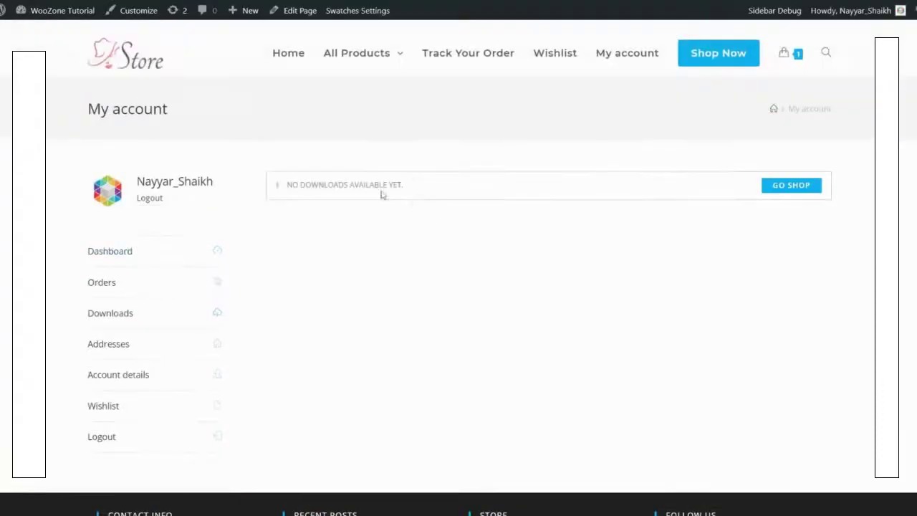
scroll(499, 198, down, 1)
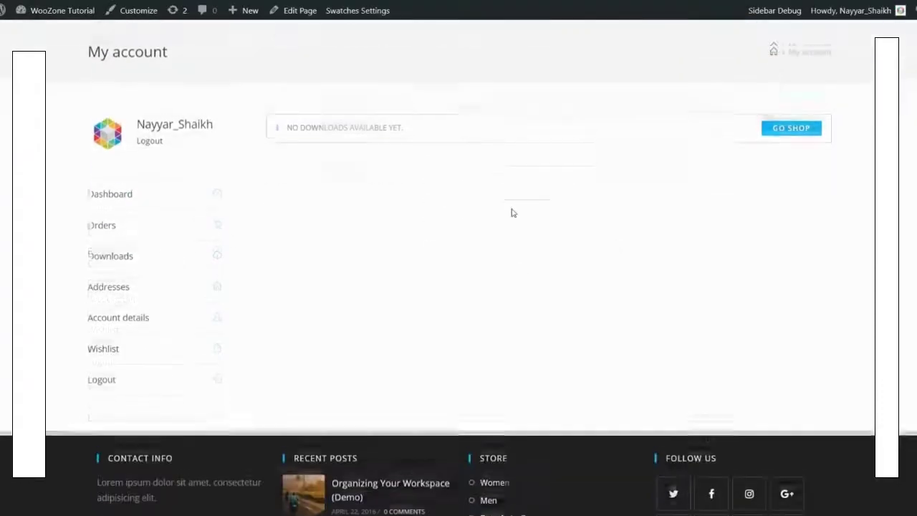
click(148, 288)
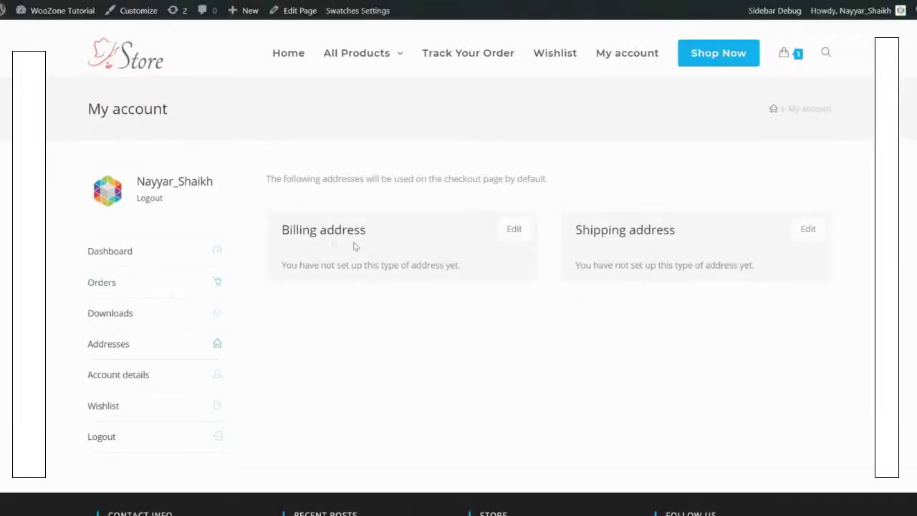
scroll(850, 248, down, 1)
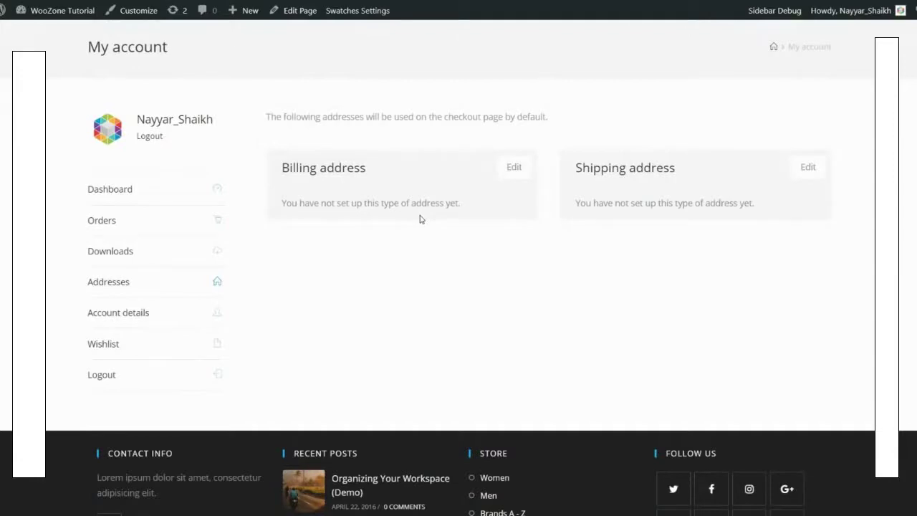
scroll(422, 218, up, 1)
scroll(419, 217, down, 2)
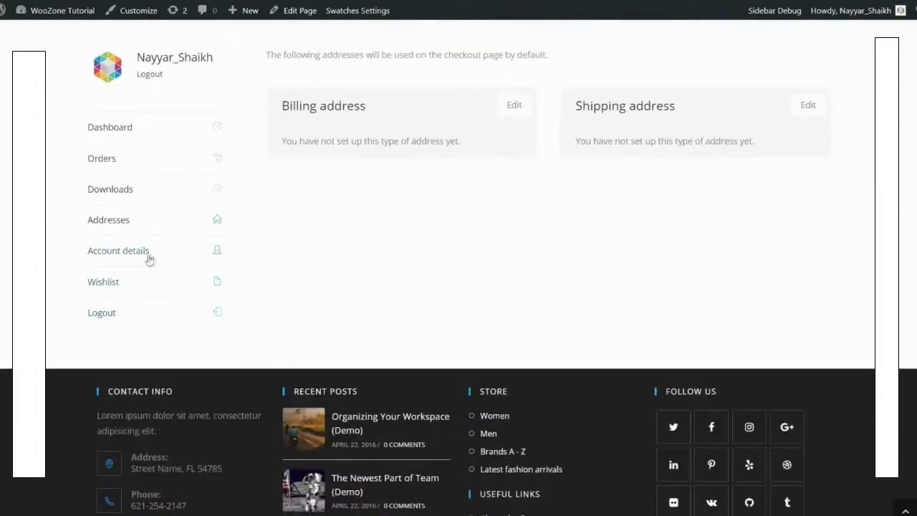
scroll(252, 263, up, 1)
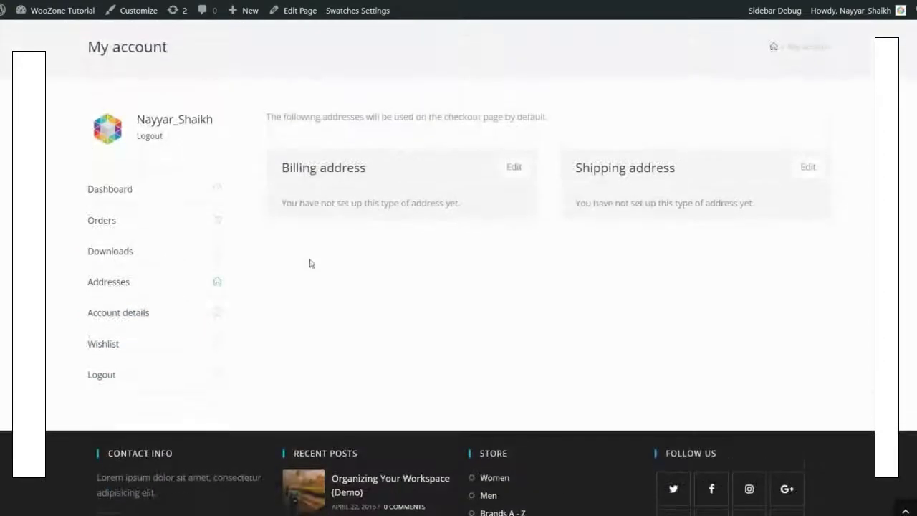
scroll(313, 263, up, 1)
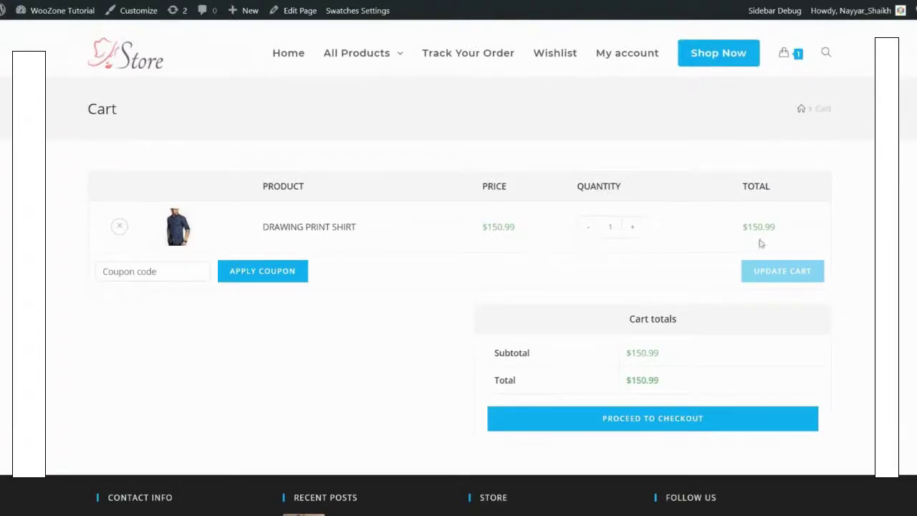
Step: Highlight the $150.99 cart line total, then clear the highlight
drag(742, 227, 783, 227)
click(783, 228)
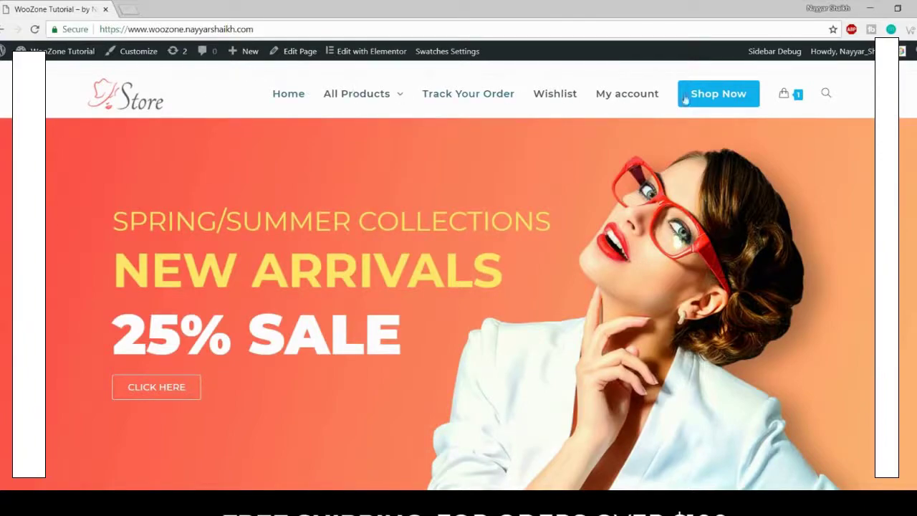
Step: Scroll through the store home page, jump back to the top, and open a new browser tab
scroll(736, 315, down, 5)
scroll(735, 314, down, 3)
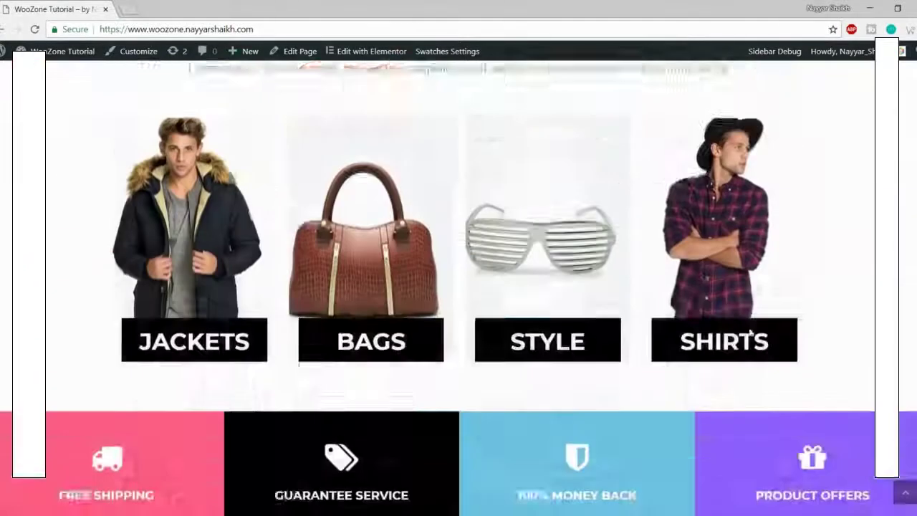
scroll(745, 326, up, 8)
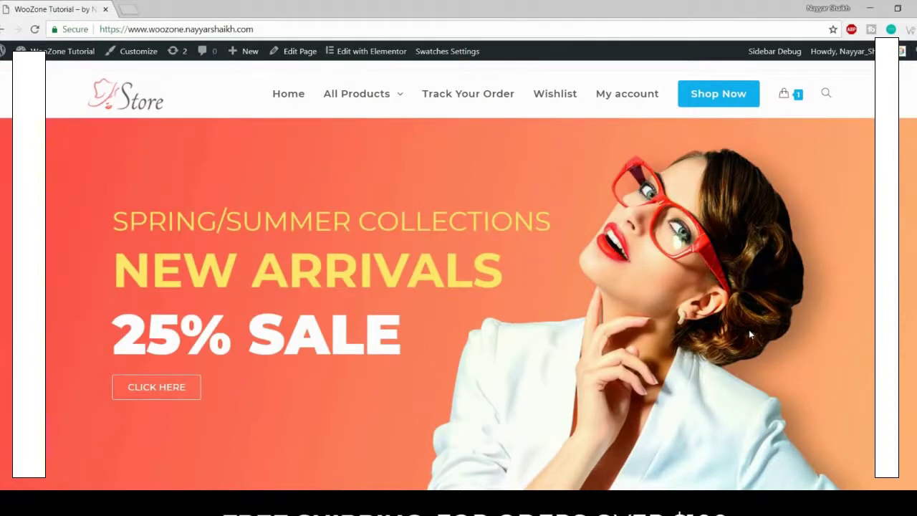
scroll(749, 335, down, 9)
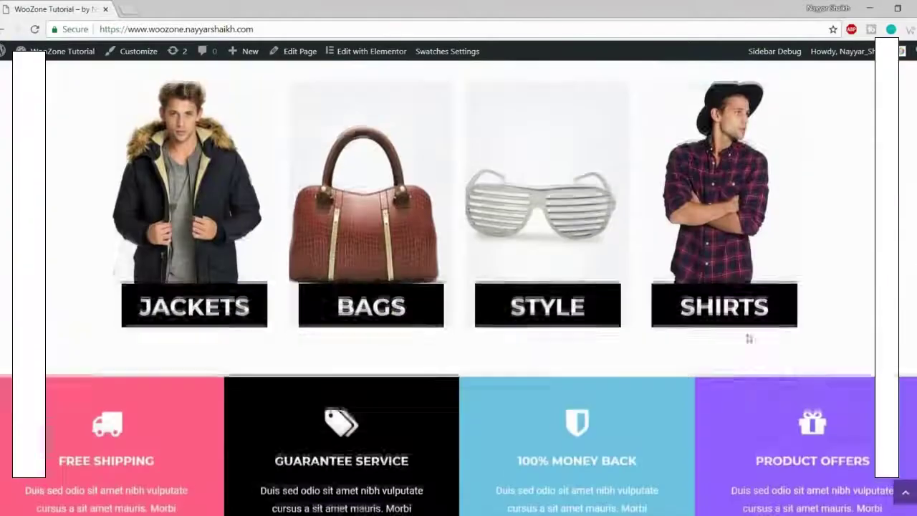
scroll(748, 338, up, 10)
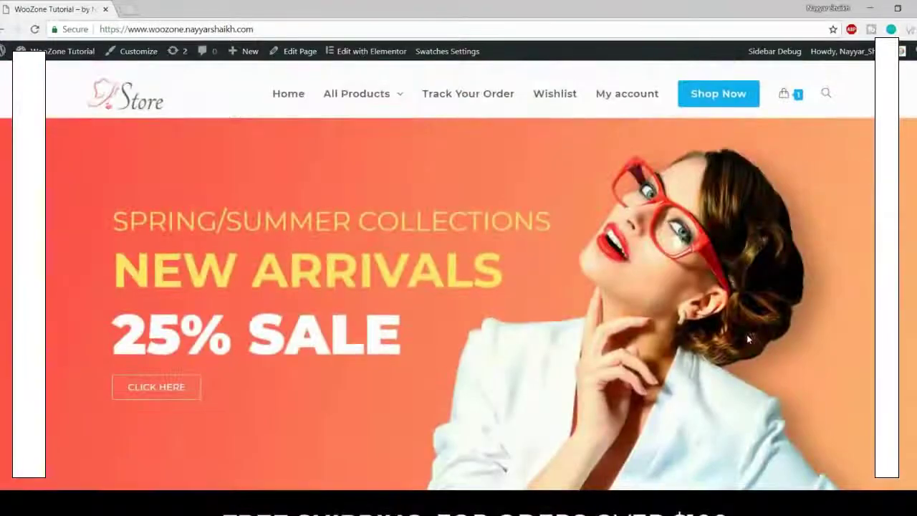
scroll(740, 323, down, 15)
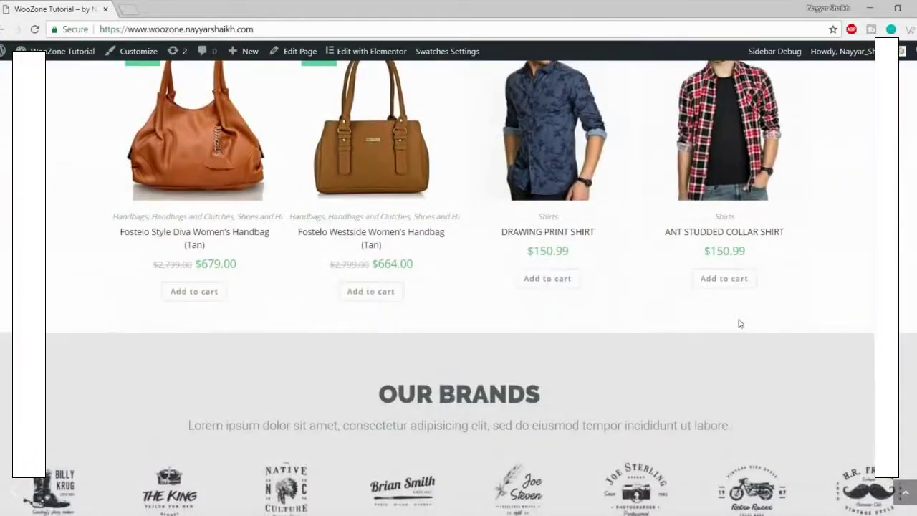
scroll(740, 323, down, 8)
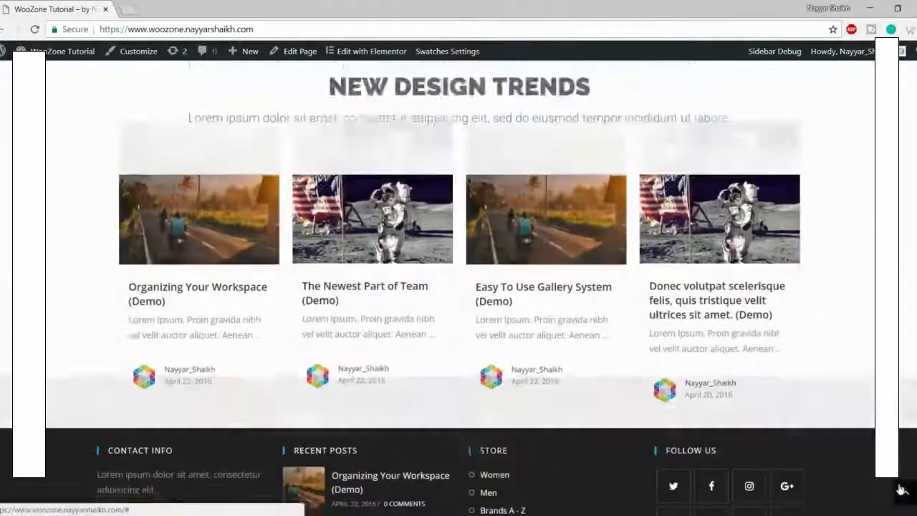
click(901, 490)
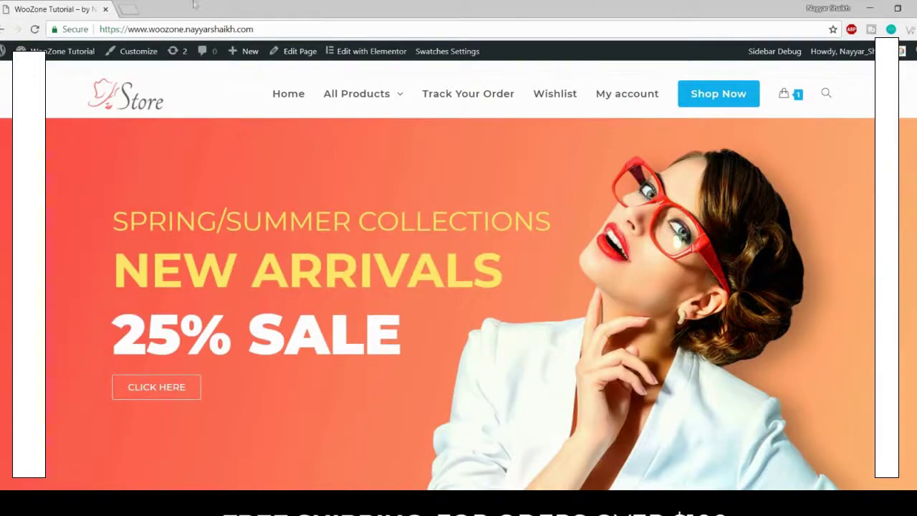
click(129, 9)
Step: Go to bloggdude.com/tmd and scroll to the Starter, Business and Enterprise Cloud pricing cards
text(bloggdude.com.)
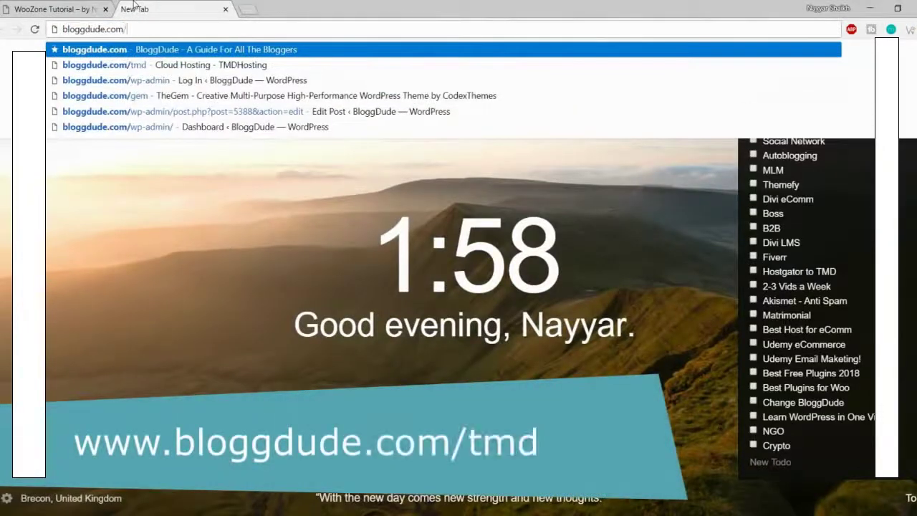
text(tmd)
key(Return)
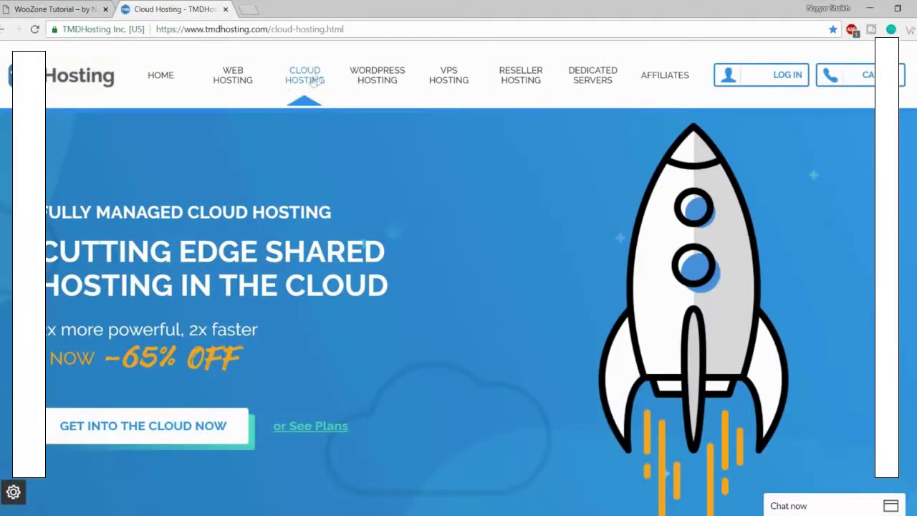
scroll(498, 264, down, 3)
scroll(497, 264, down, 6)
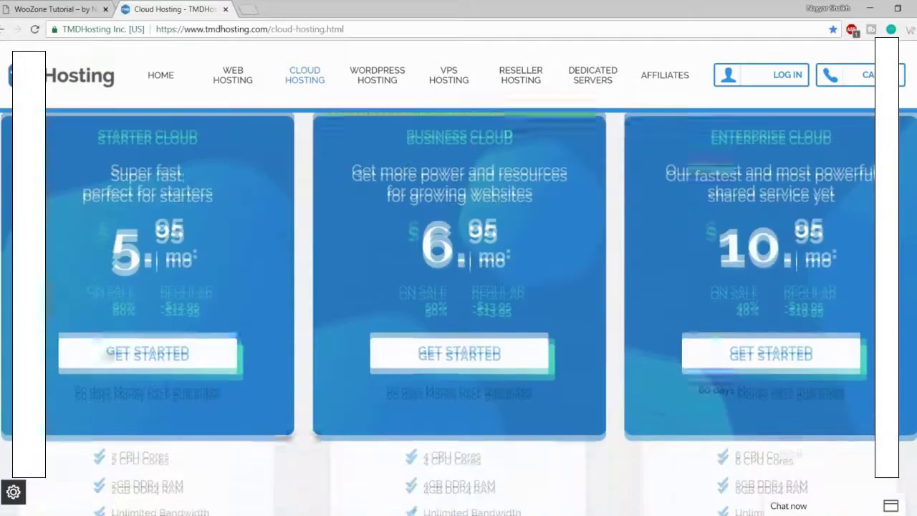
scroll(256, 240, up, 1)
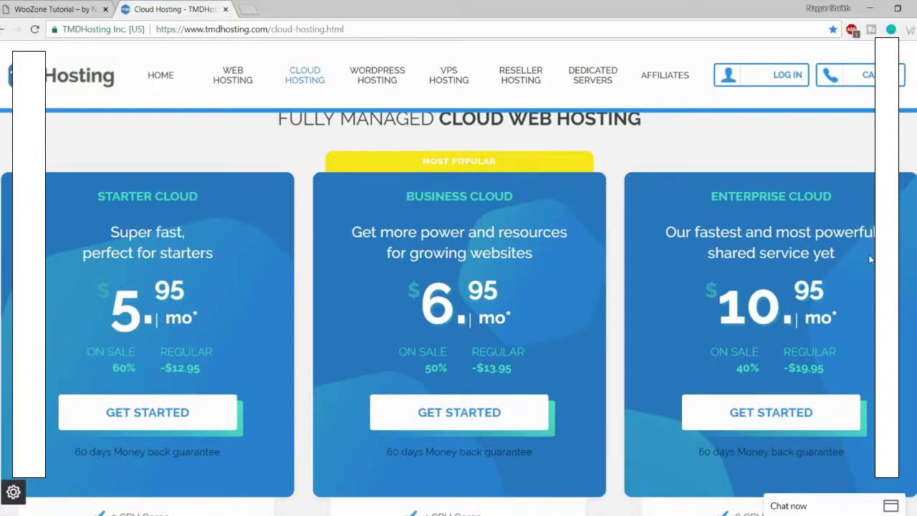
Step: Open the web hosting plans in a new tab and highlight the $2.95 Starter shared price
right_click(230, 81)
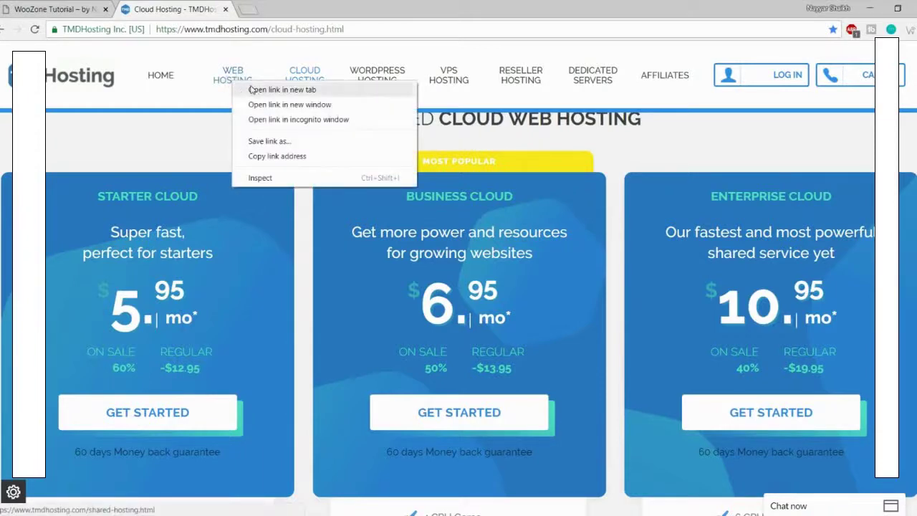
click(251, 89)
click(265, 8)
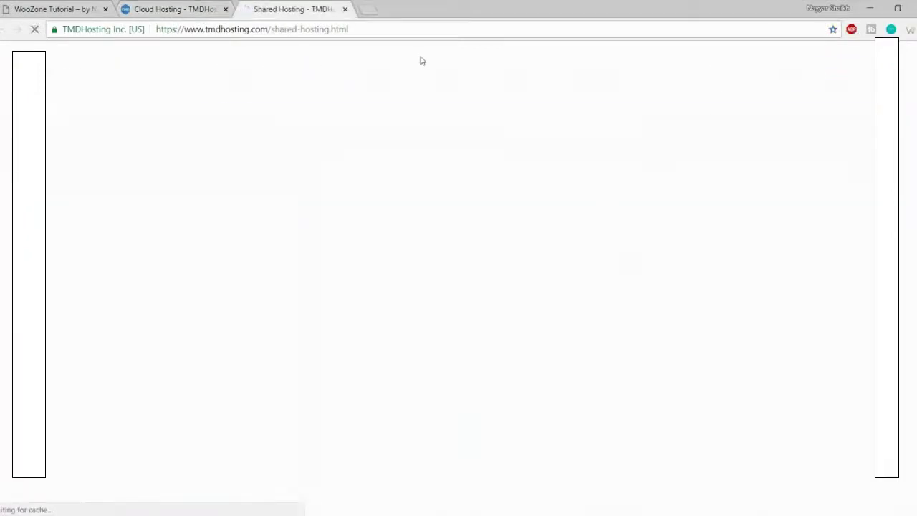
scroll(464, 301, down, 4)
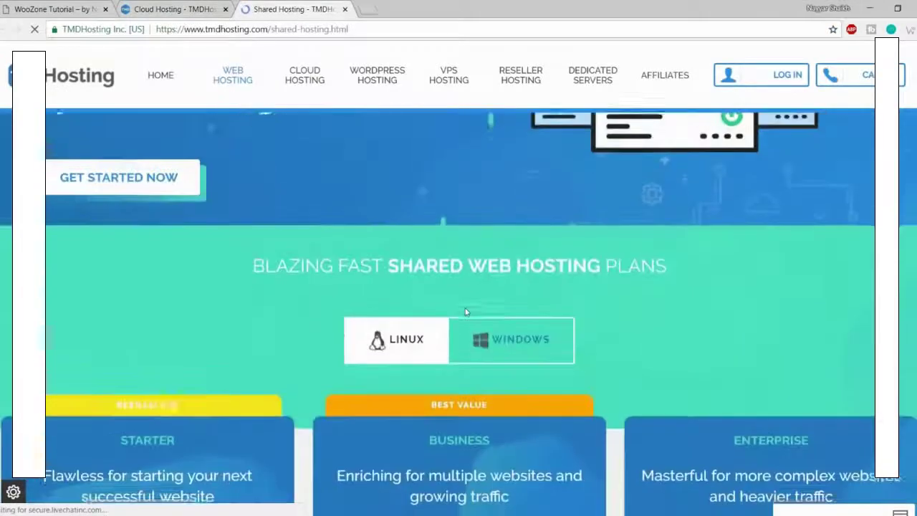
scroll(464, 312, down, 5)
scroll(469, 310, up, 3)
scroll(472, 310, down, 1)
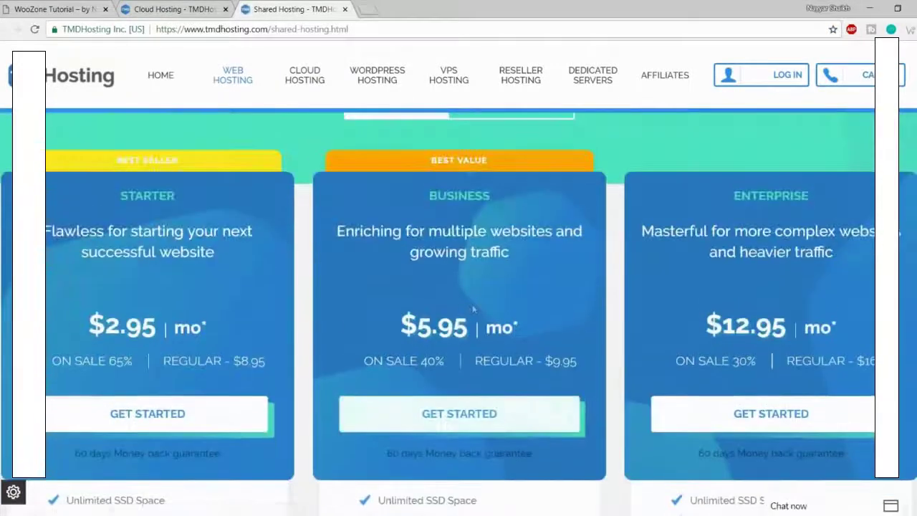
drag(86, 327, 155, 327)
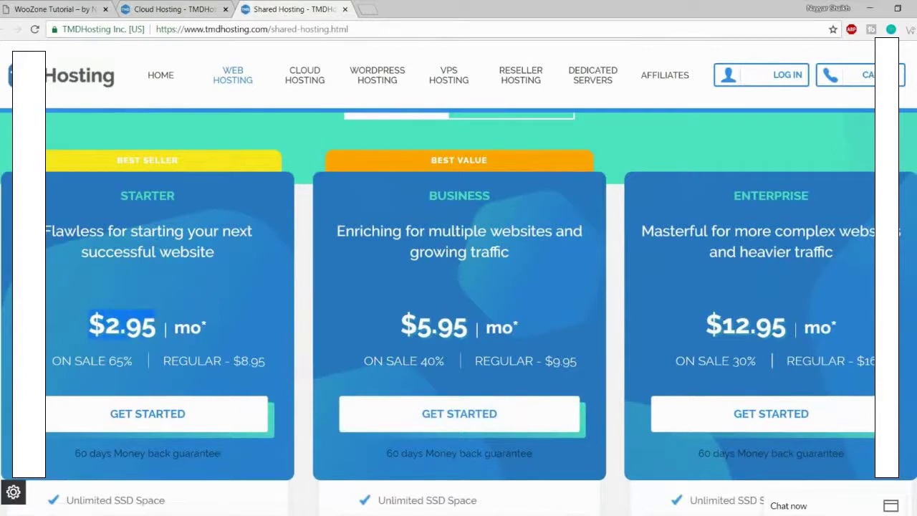
Step: Compare it with the $5.95 Starter Cloud price, then close the Shared Hosting tab
click(176, 9)
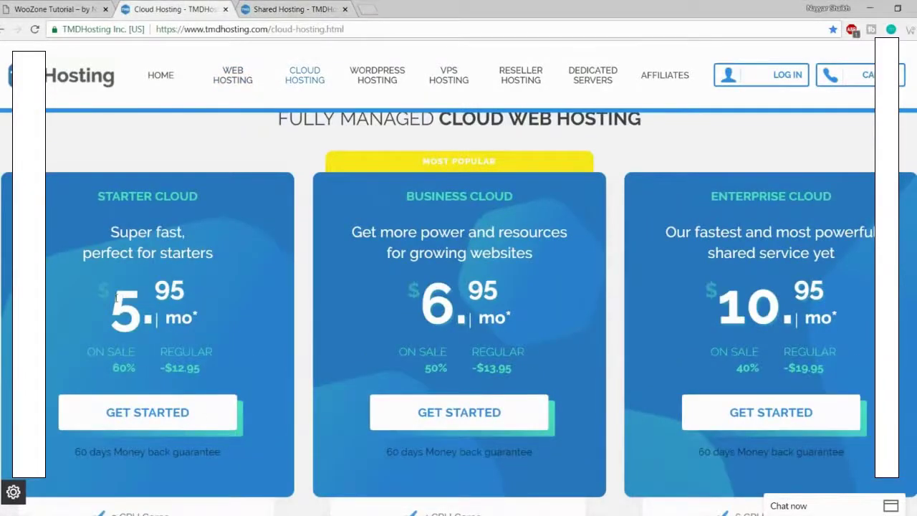
drag(116, 297, 202, 290)
click(211, 290)
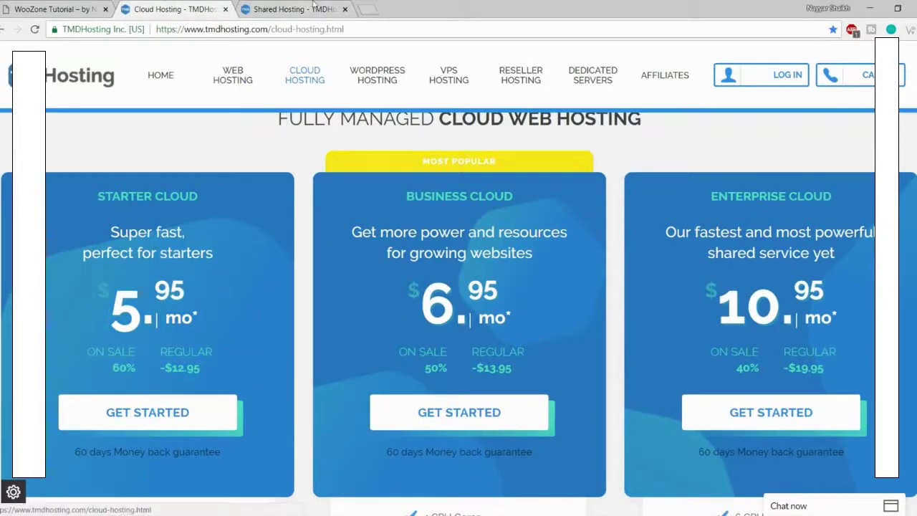
click(315, 6)
scroll(390, 287, down, 4)
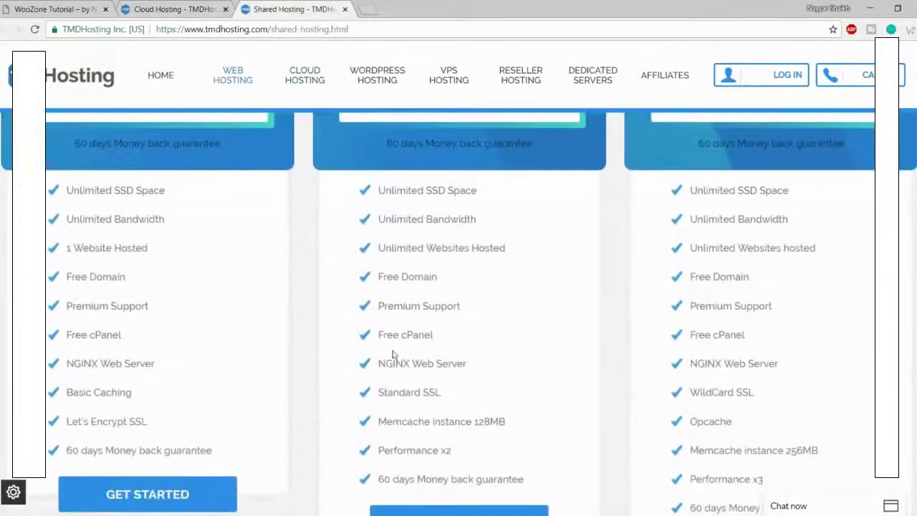
scroll(394, 354, up, 4)
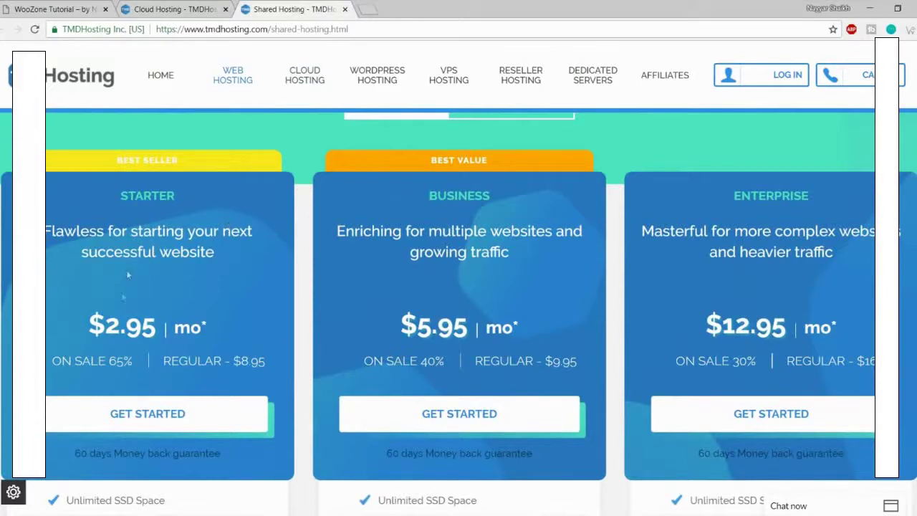
click(172, 9)
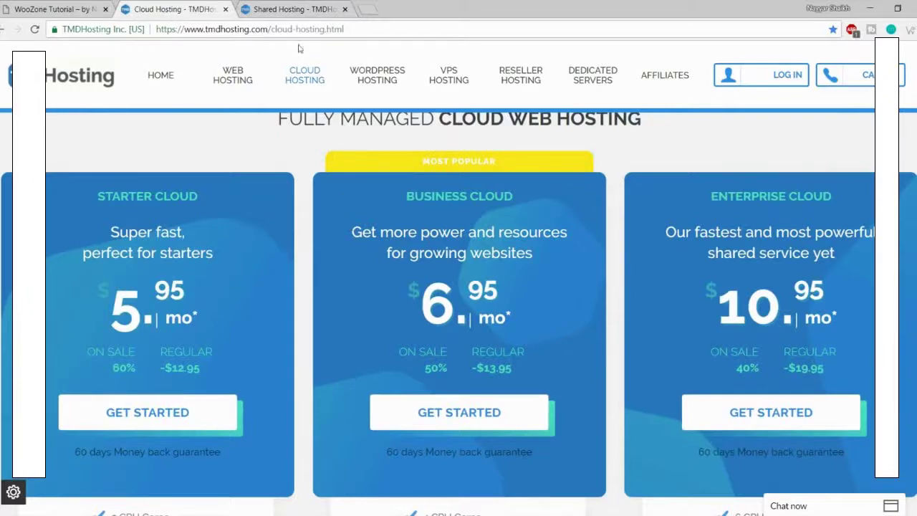
click(324, 9)
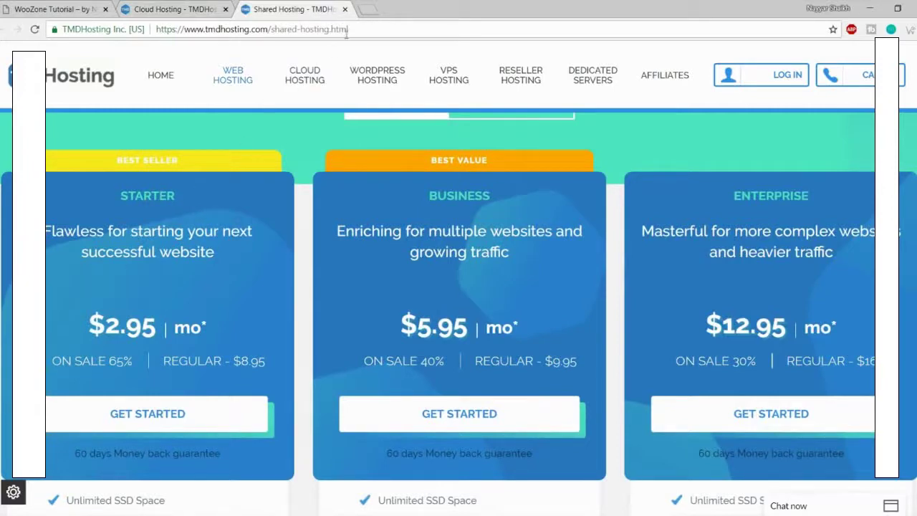
click(345, 9)
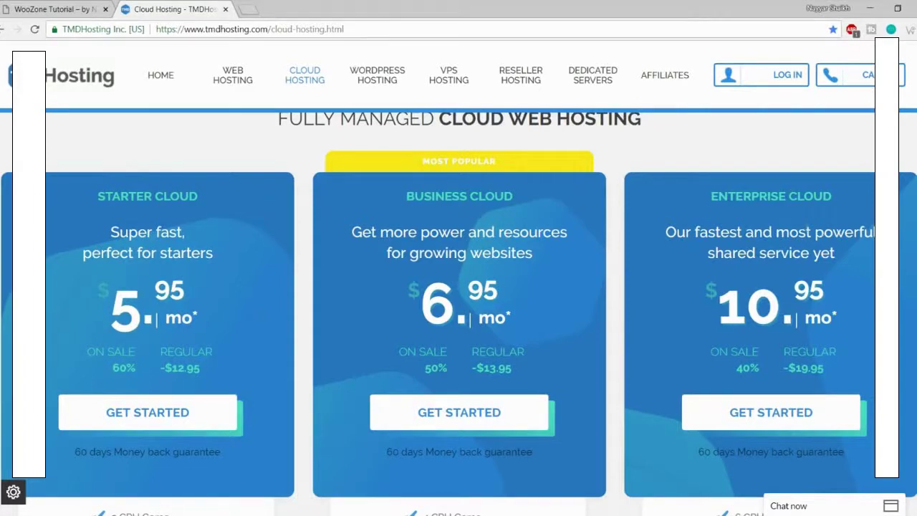
Step: Minimise the live-chat box on the Cloud Hosting page
scroll(833, 287, down, 1)
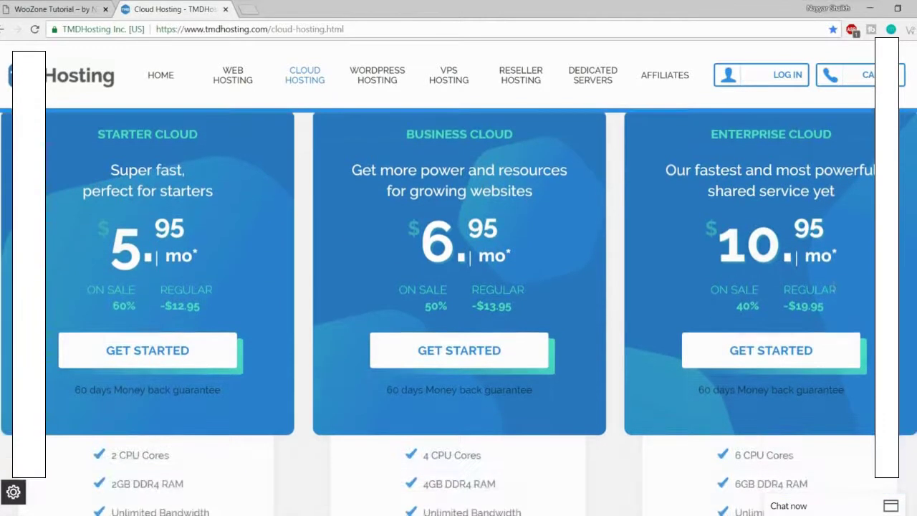
scroll(833, 283, up, 1)
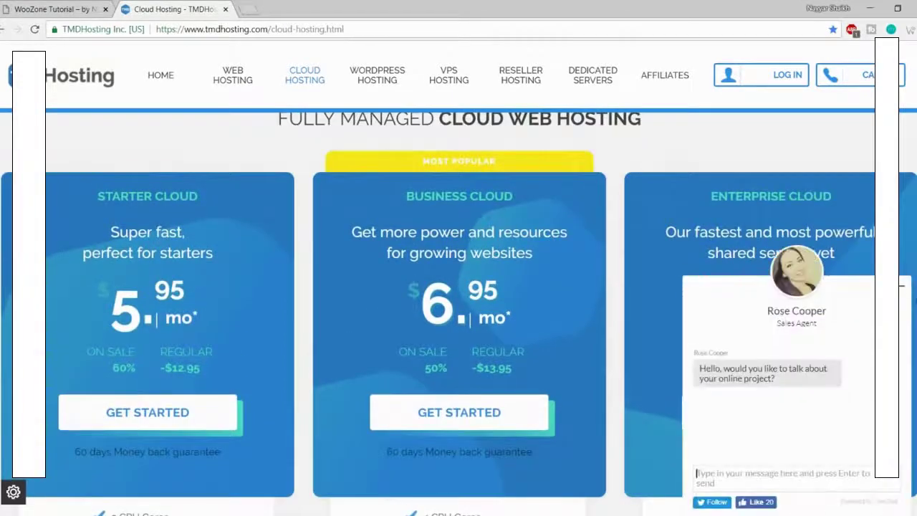
click(902, 286)
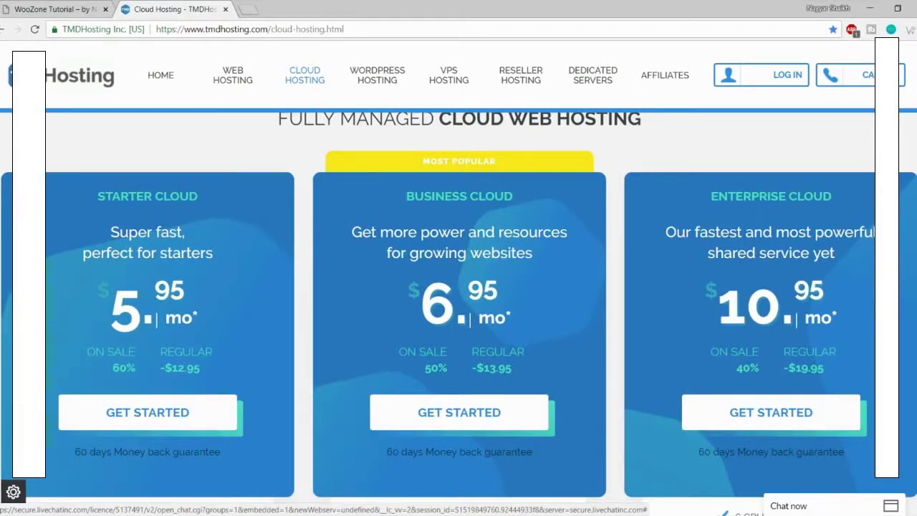
Step: Highlight the Enterprise Cloud's 6 CPU cores, 6GB DDR4 RAM, unlimited bandwidth and SSD space
scroll(458, 287, down, 5)
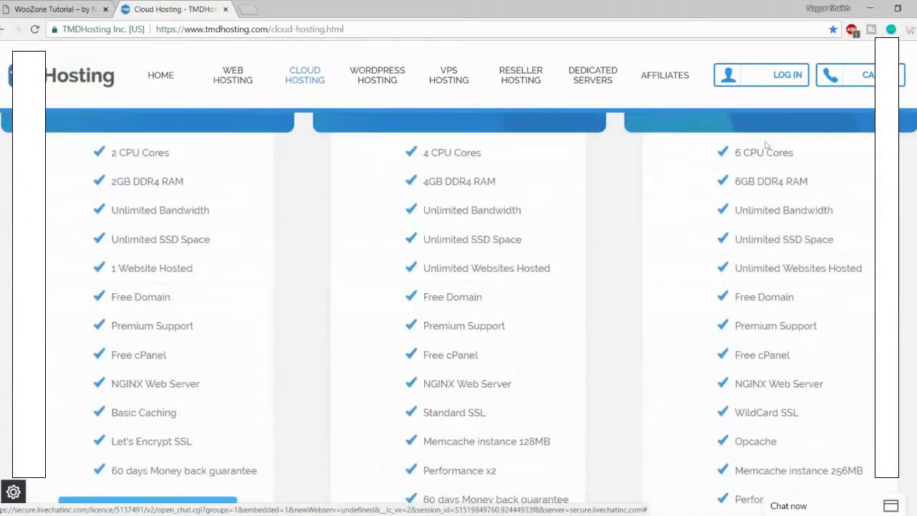
drag(732, 149, 815, 186)
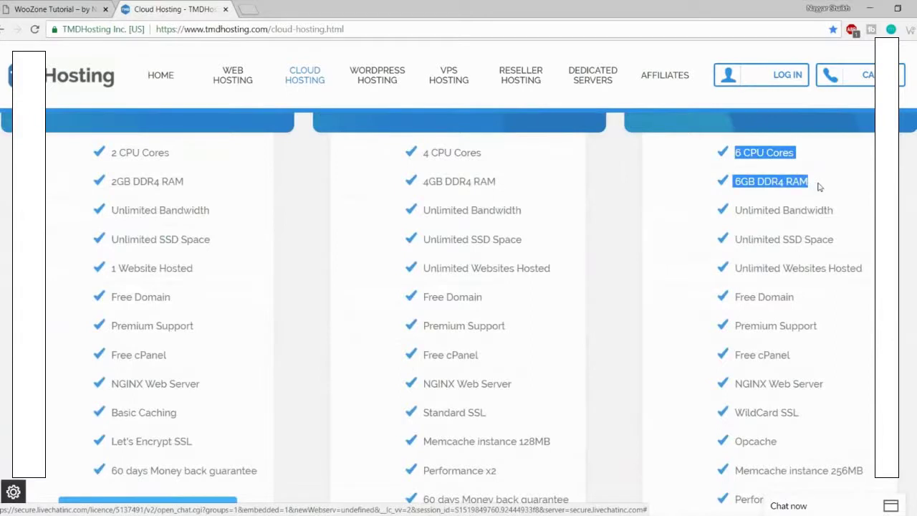
click(769, 157)
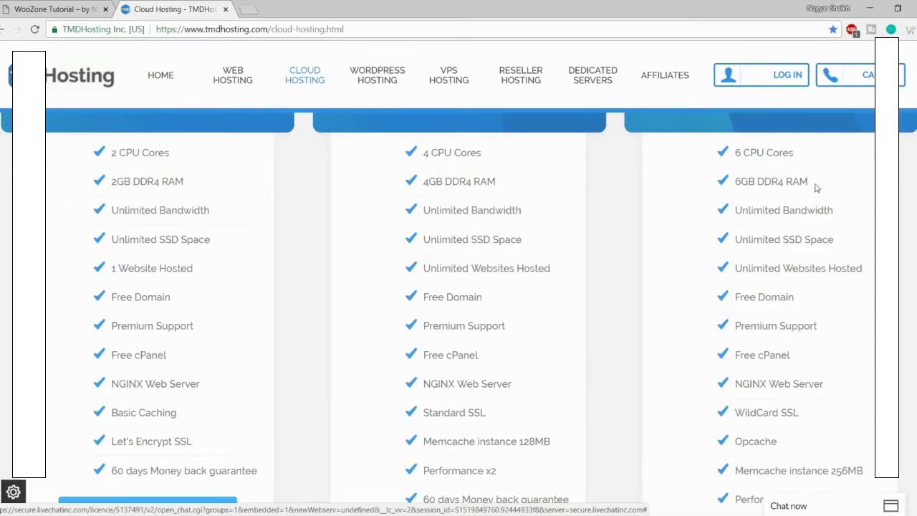
drag(810, 185, 734, 153)
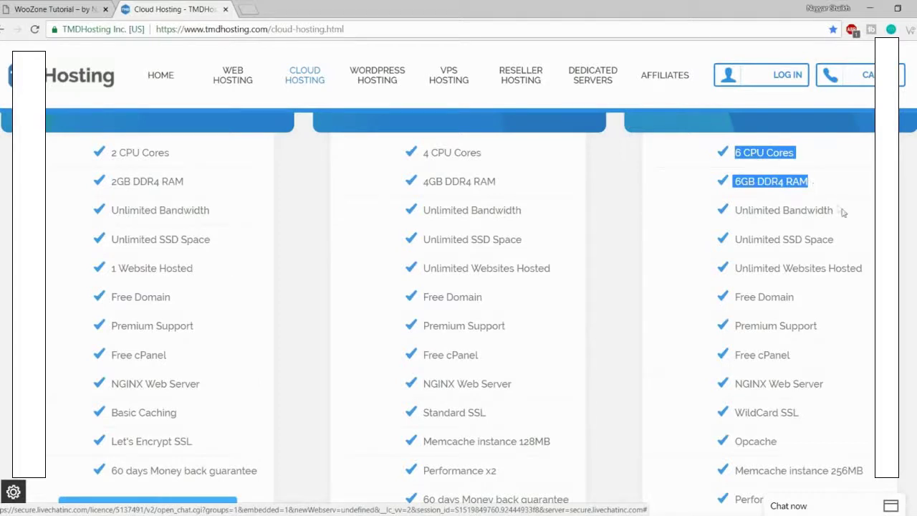
drag(840, 212, 734, 206)
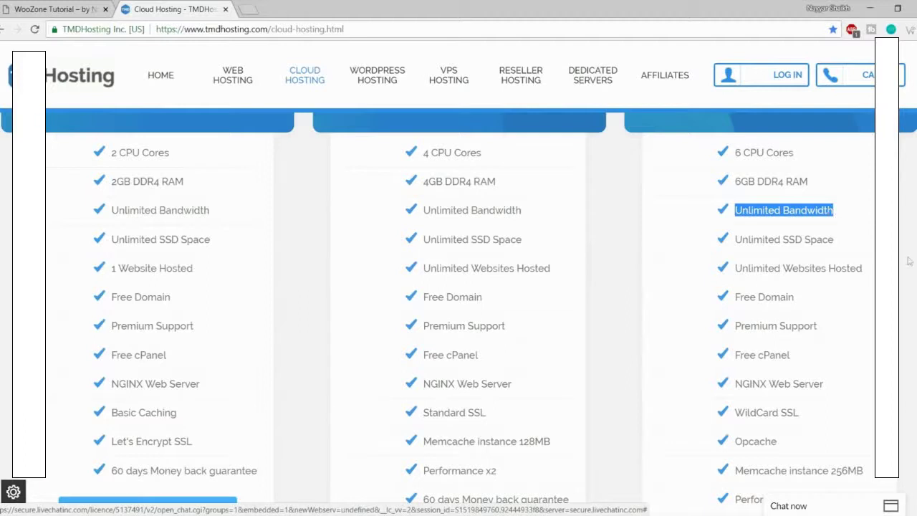
drag(836, 240, 783, 239)
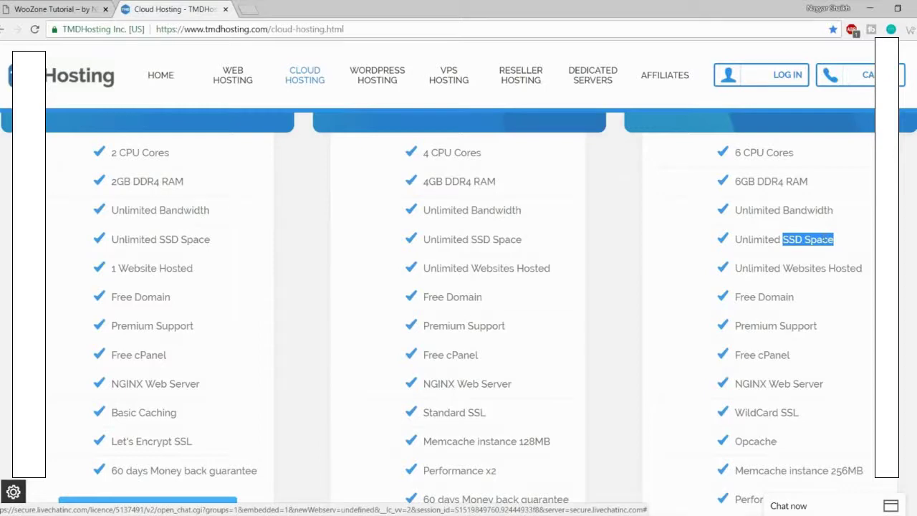
click(248, 8)
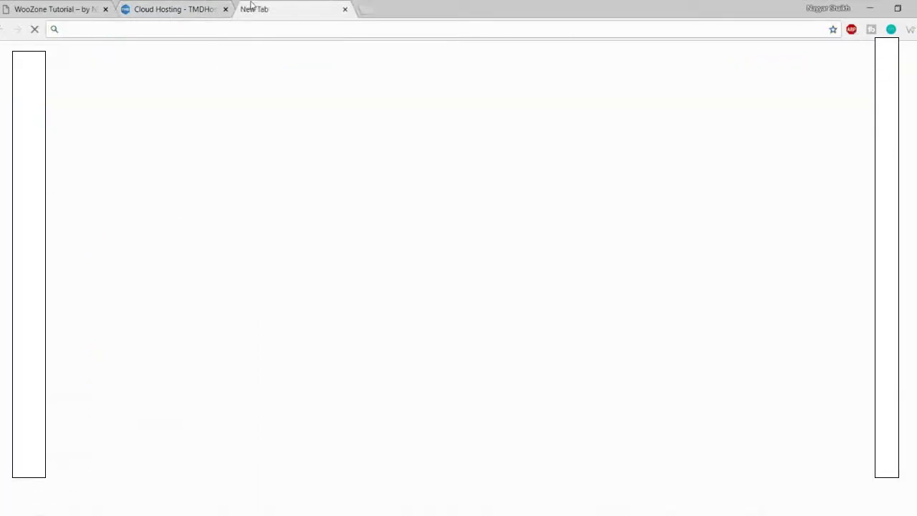
text(ssd)
key(Down)
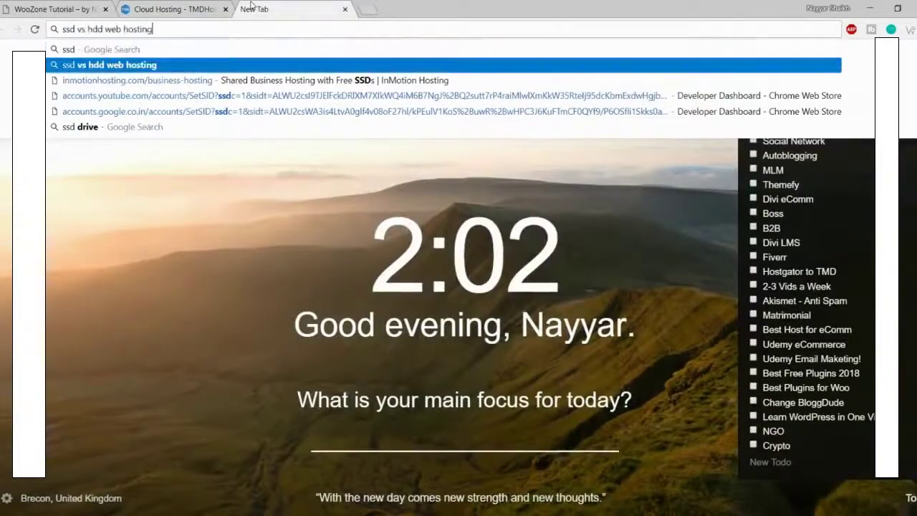
key(Return)
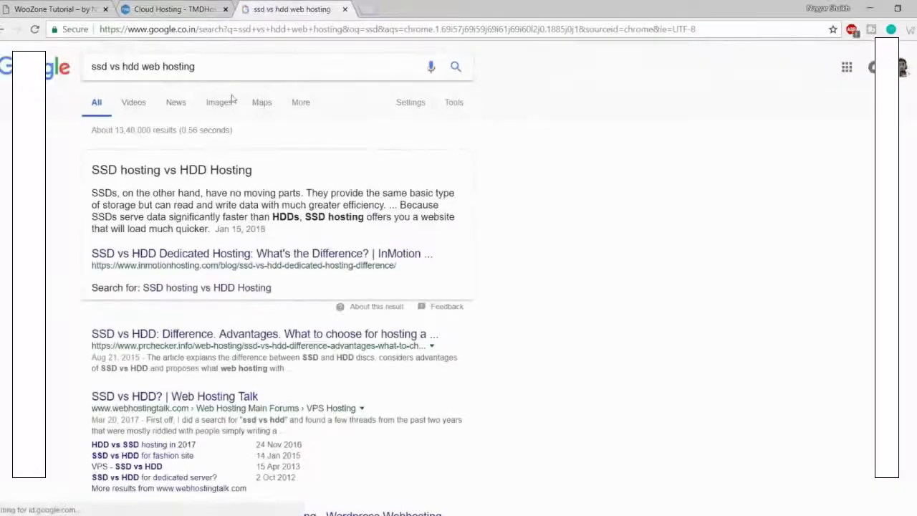
scroll(322, 241, down, 1)
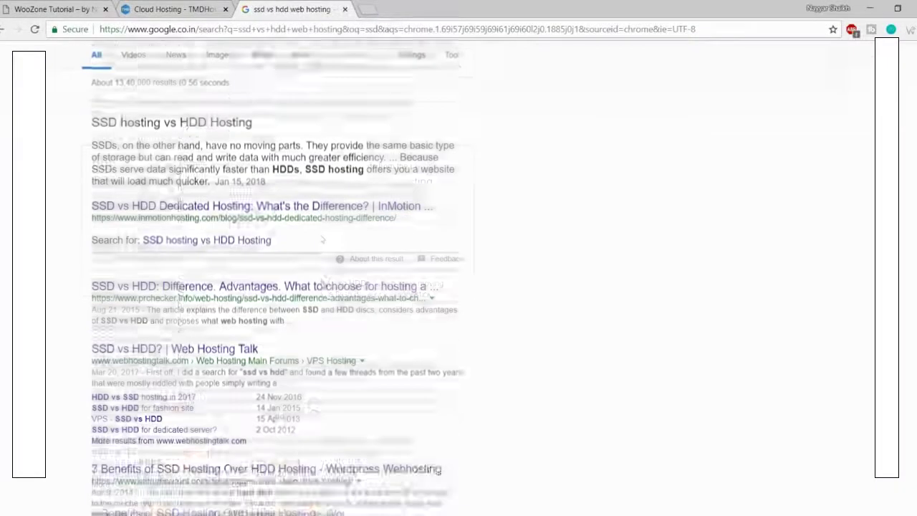
scroll(322, 240, down, 10)
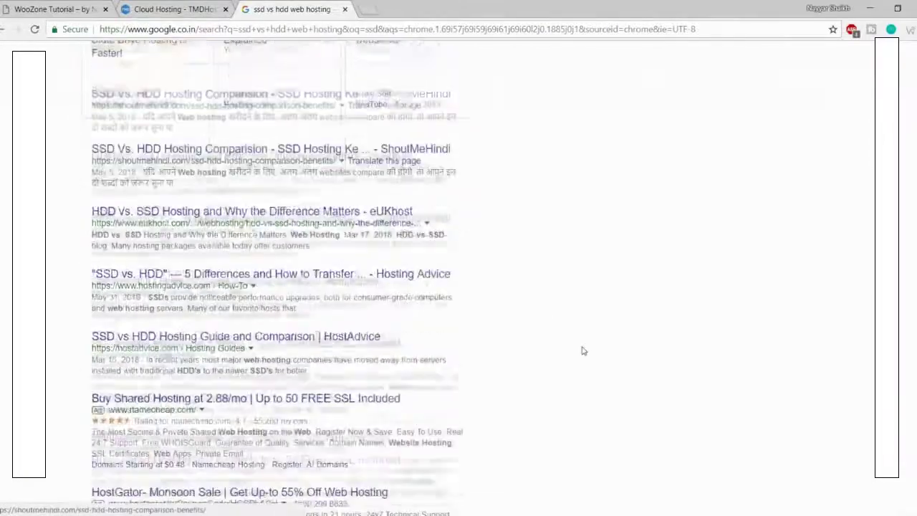
scroll(584, 350, down, 3)
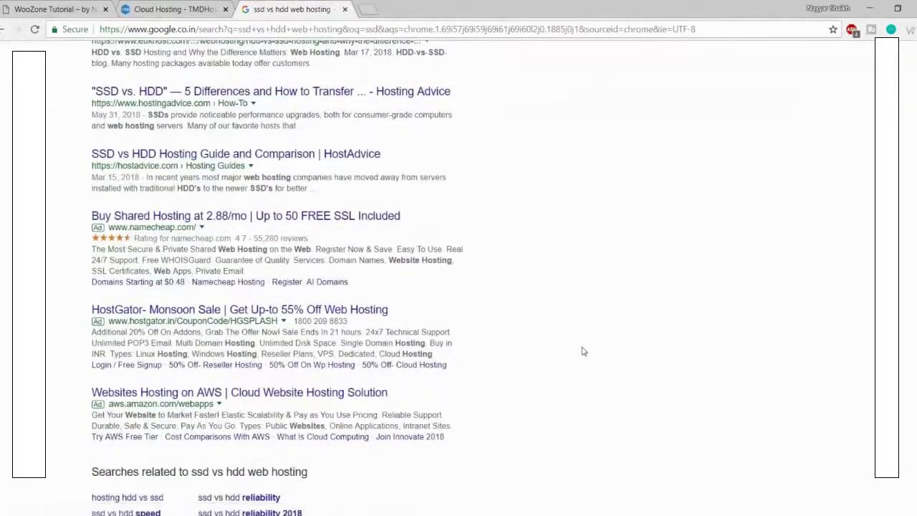
scroll(584, 350, up, 14)
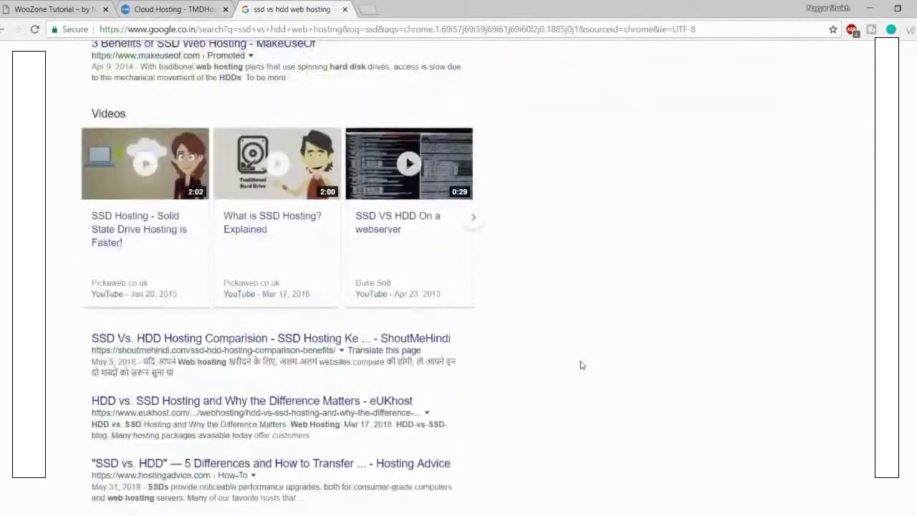
click(219, 102)
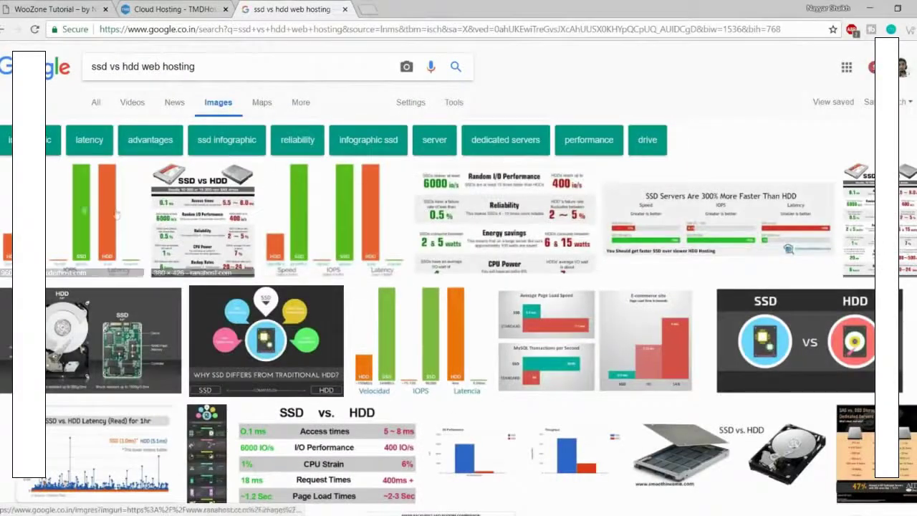
click(63, 212)
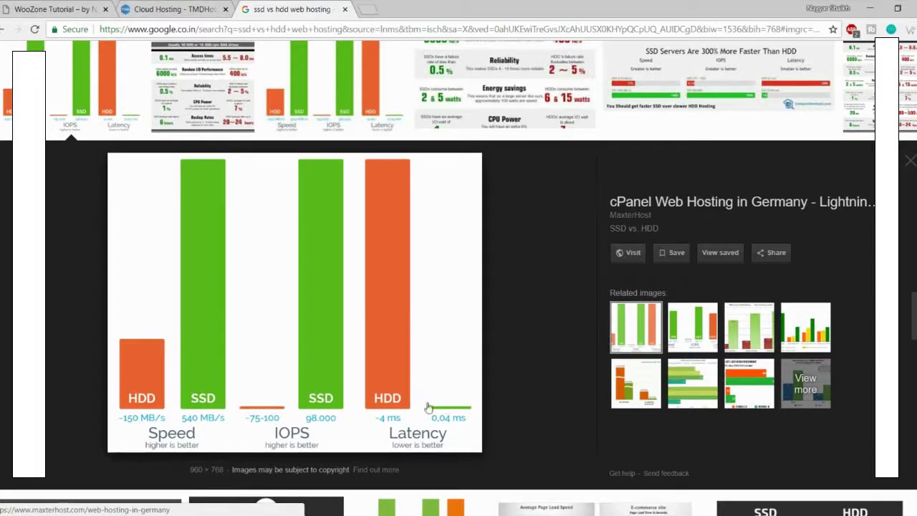
click(345, 10)
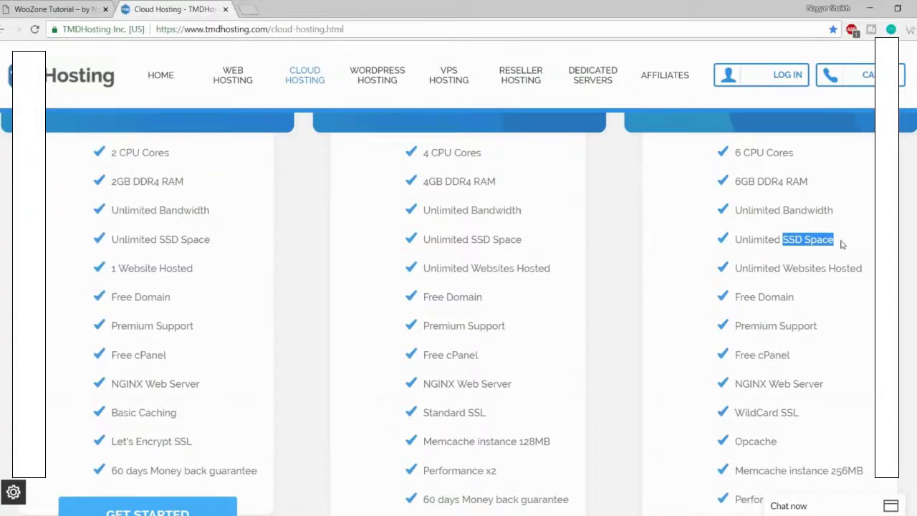
click(842, 245)
drag(838, 243, 738, 239)
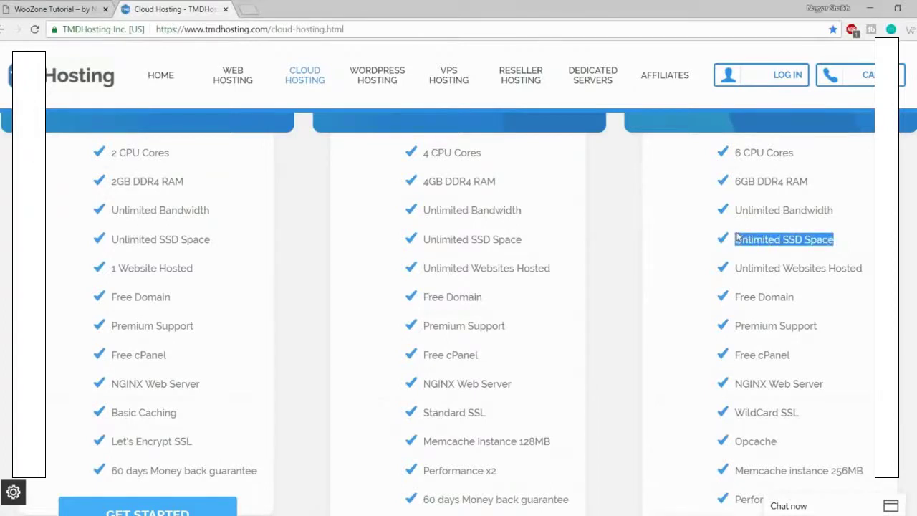
click(738, 240)
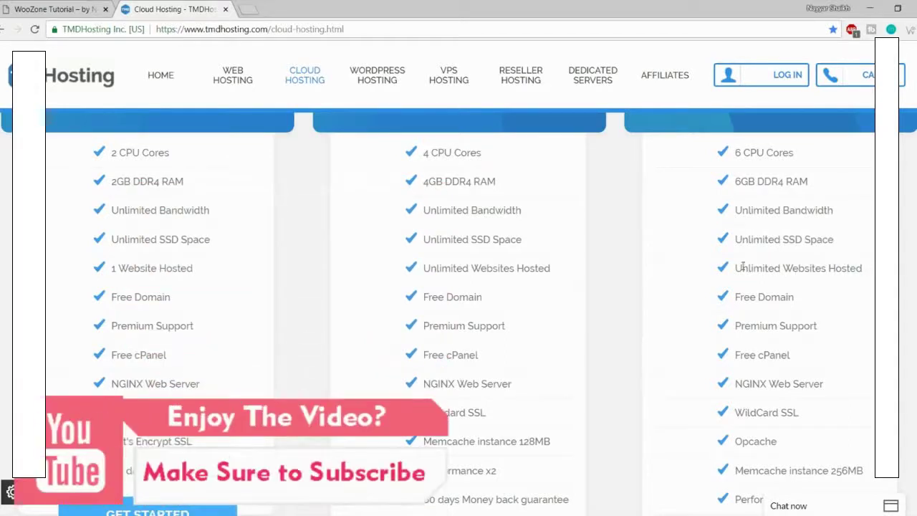
drag(742, 266, 864, 269)
click(870, 272)
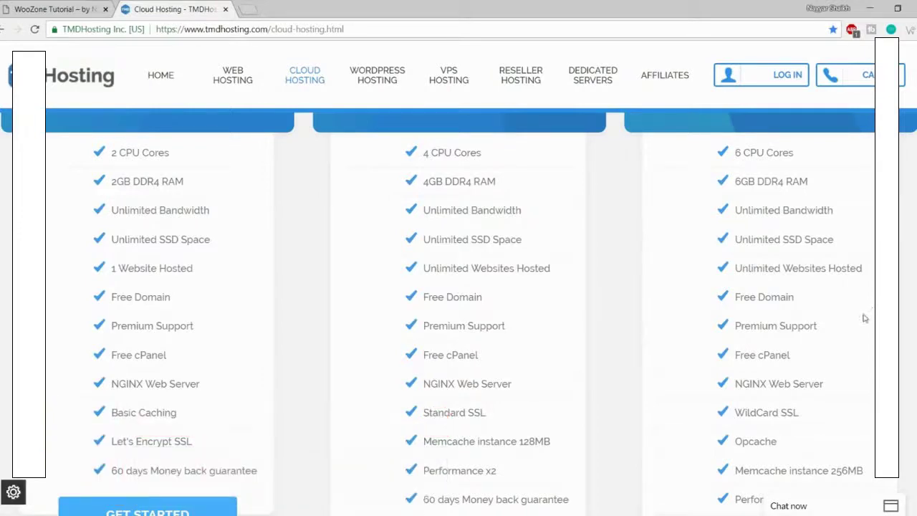
scroll(865, 318, up, 2)
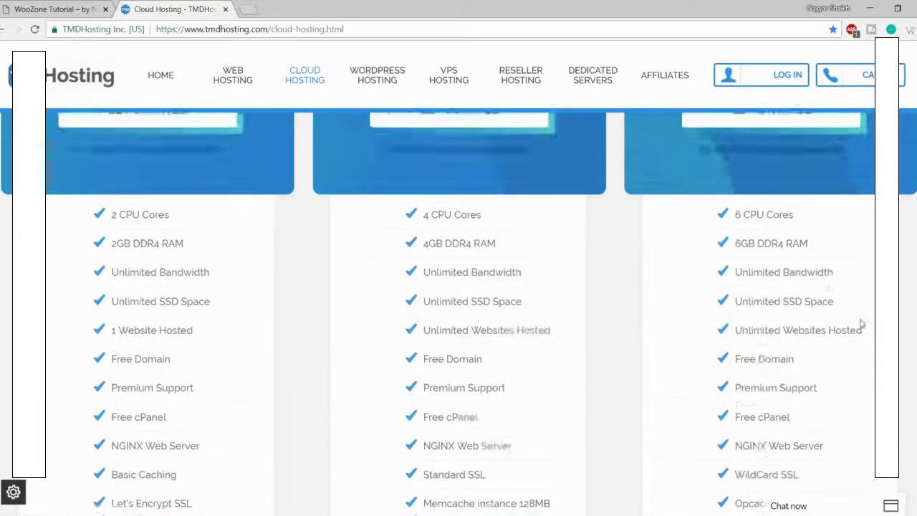
scroll(862, 323, down, 2)
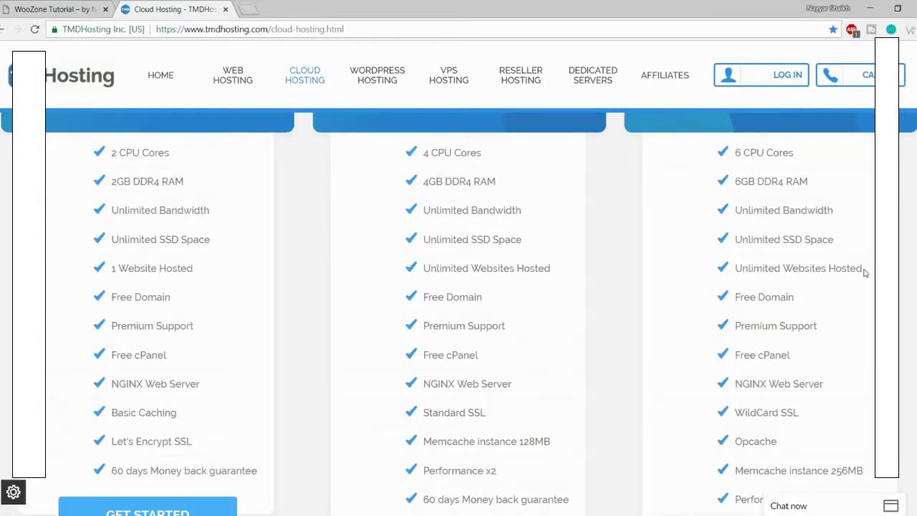
triple_click(771, 300)
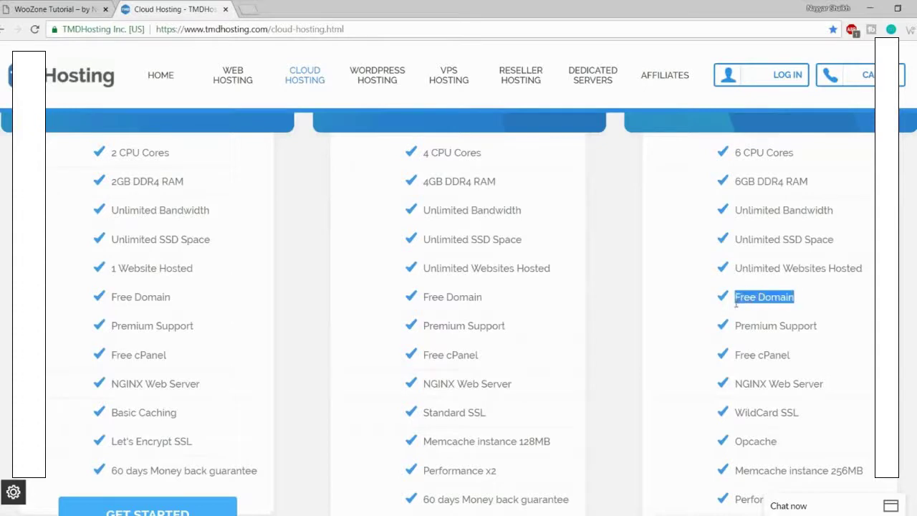
drag(839, 334, 739, 338)
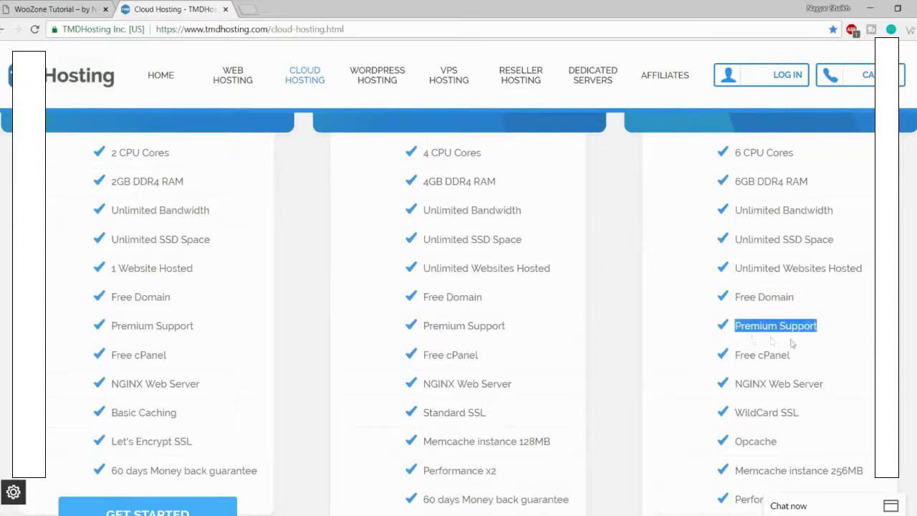
scroll(791, 344, down, 2)
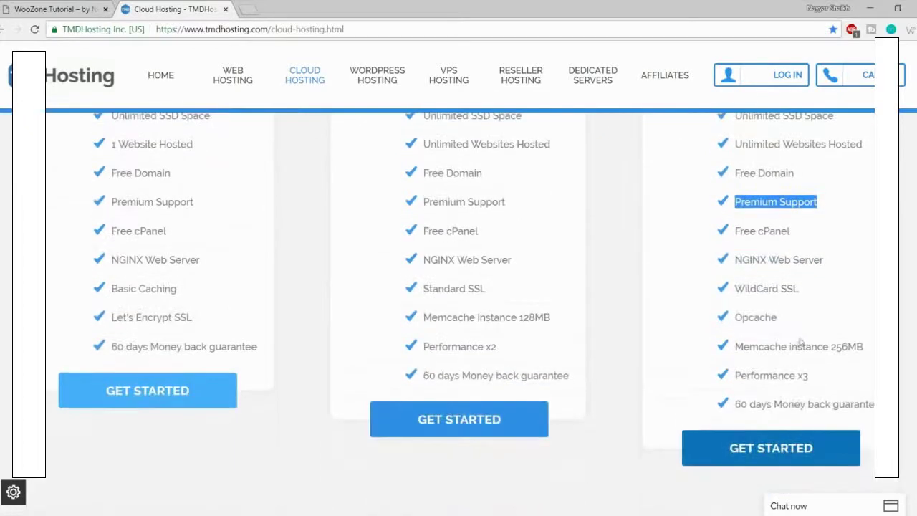
Step: Highlight the third plan's Free cPanel, NGINX Web Server and WildCard SSL features, then return to the store tab
click(825, 512)
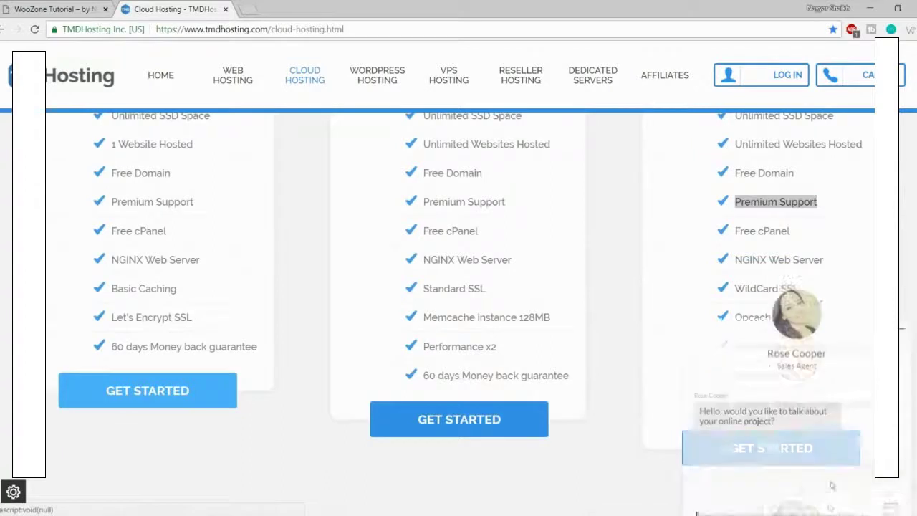
click(903, 288)
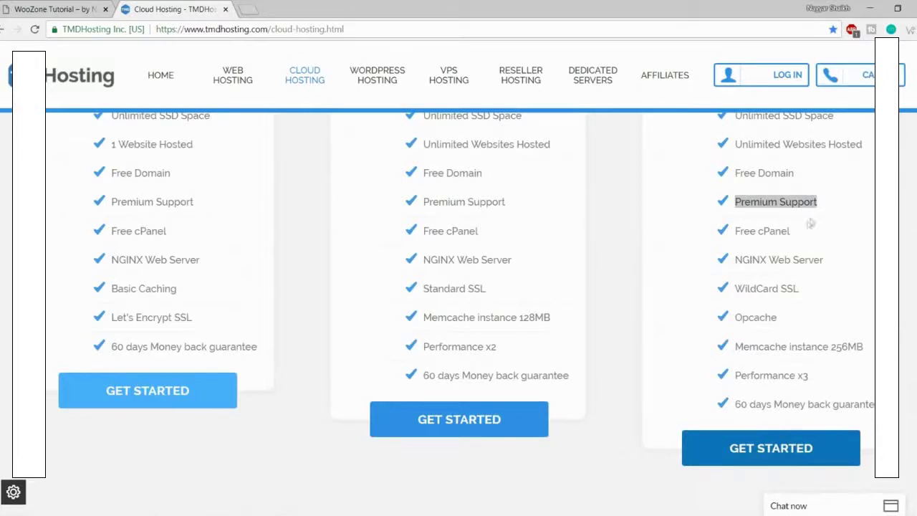
drag(804, 233, 732, 231)
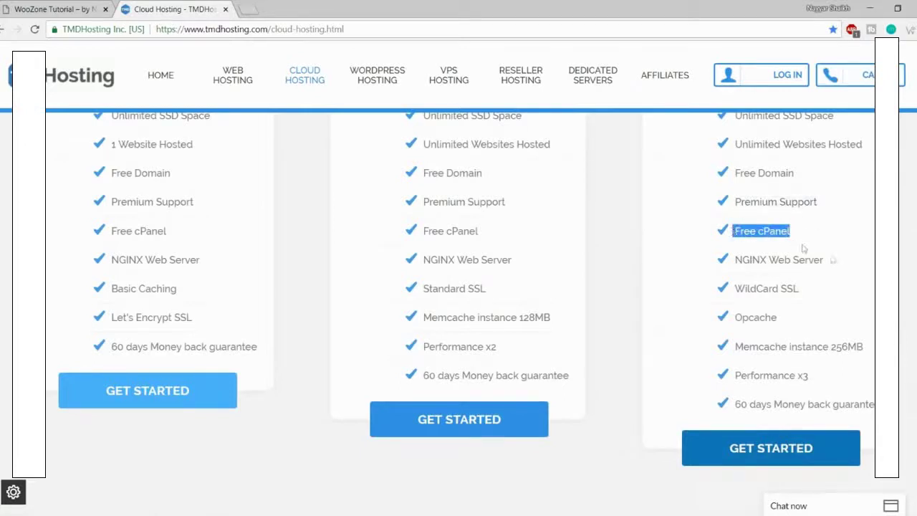
drag(831, 262, 732, 264)
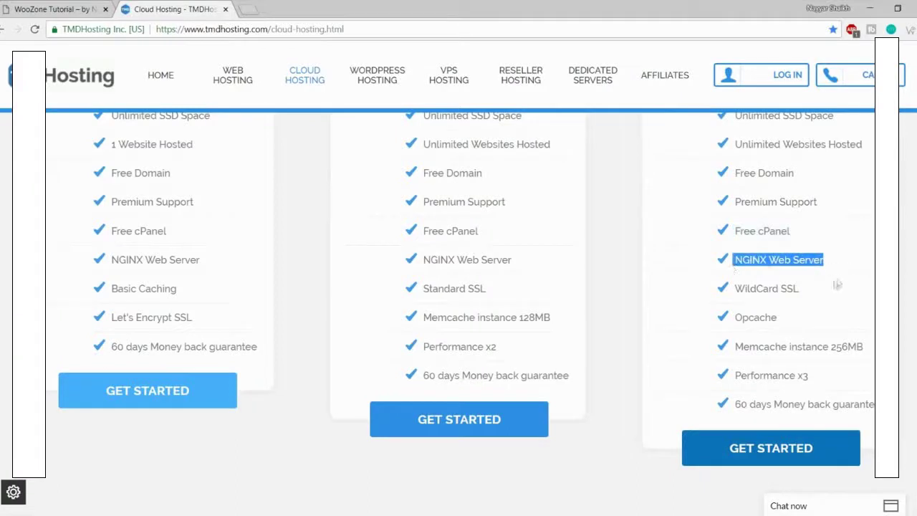
drag(800, 289, 734, 289)
click(808, 287)
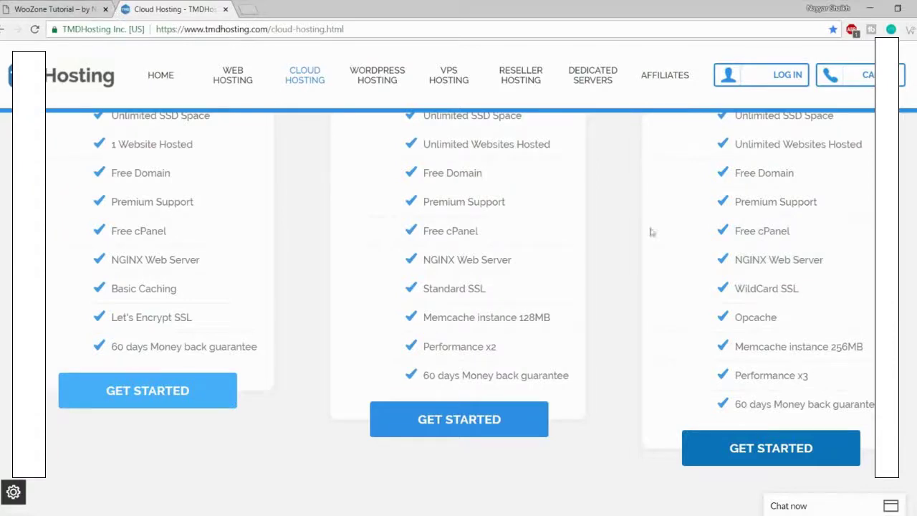
click(75, 8)
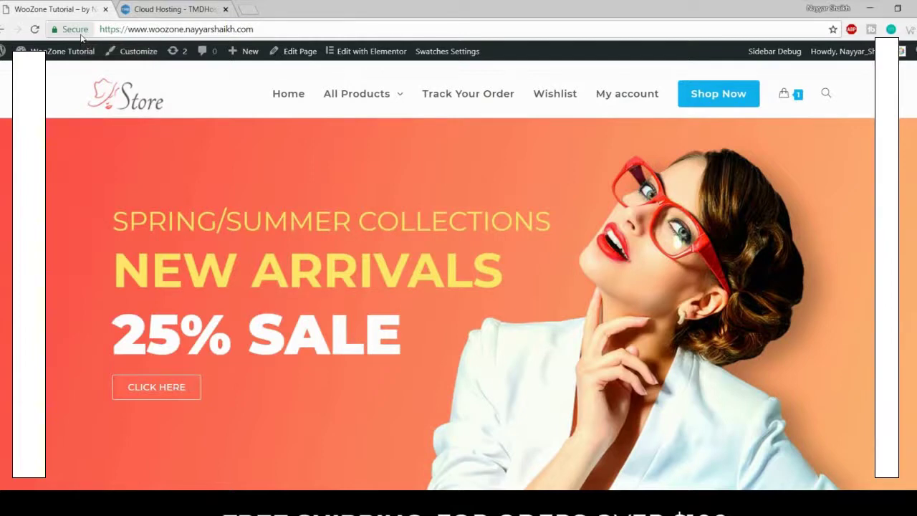
Step: Revisit the Cloud Hosting tab to highlight WildCard SSL, then return to the store homepage
click(161, 9)
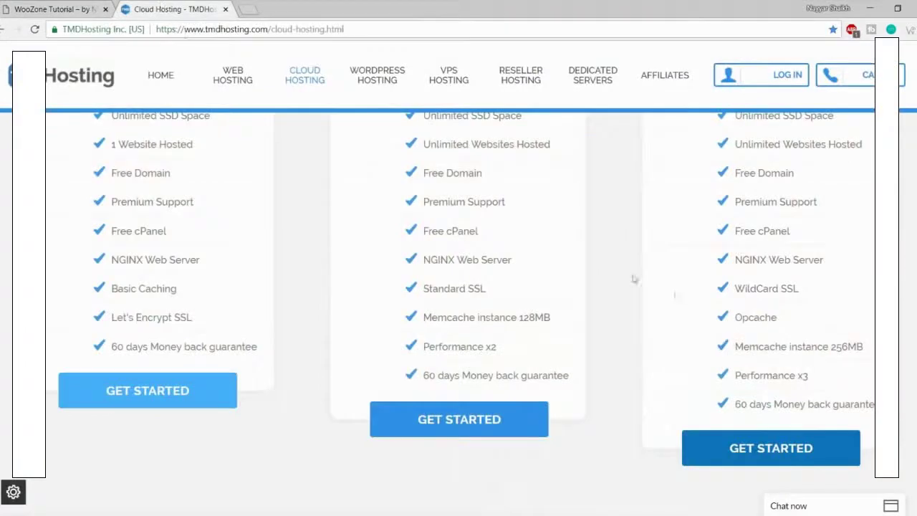
drag(802, 289, 785, 288)
click(61, 9)
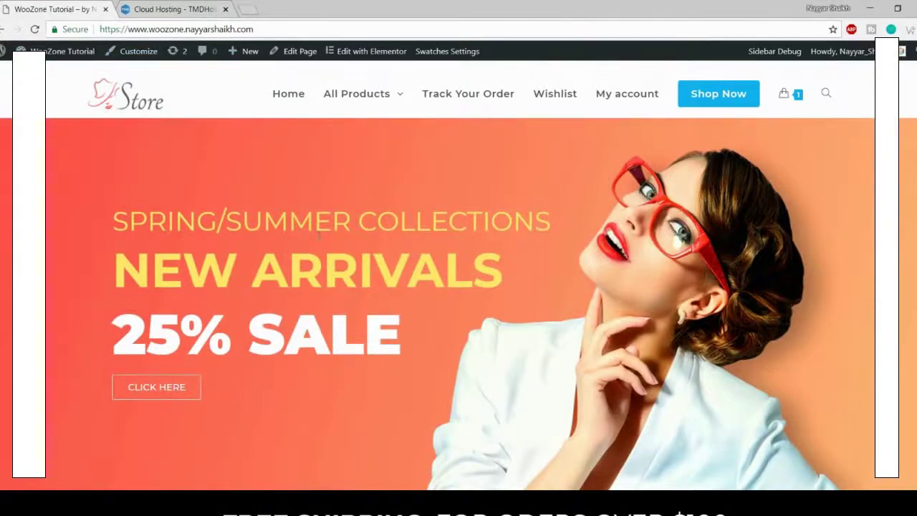
Step: Scroll the store homepage down to the New Comers products and back, then reopen the Cloud Hosting tab
scroll(319, 237, down, 3)
scroll(319, 236, up, 3)
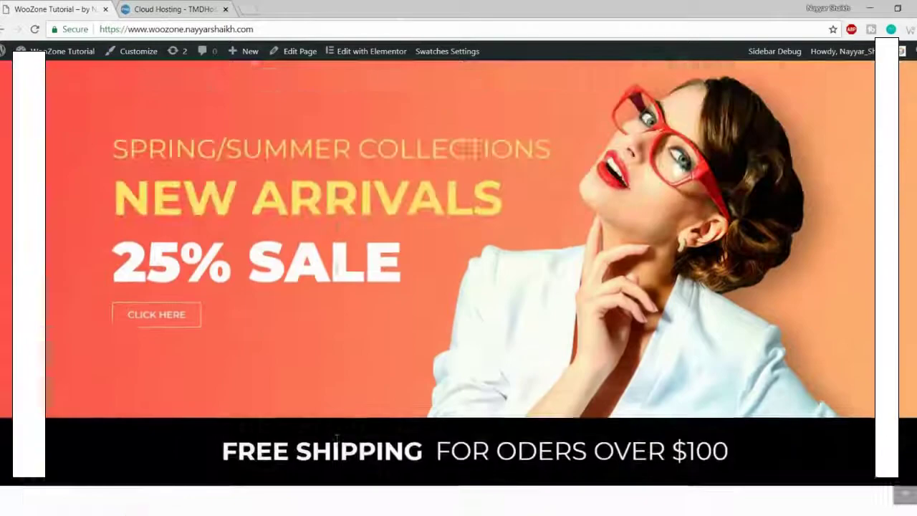
scroll(337, 274, down, 10)
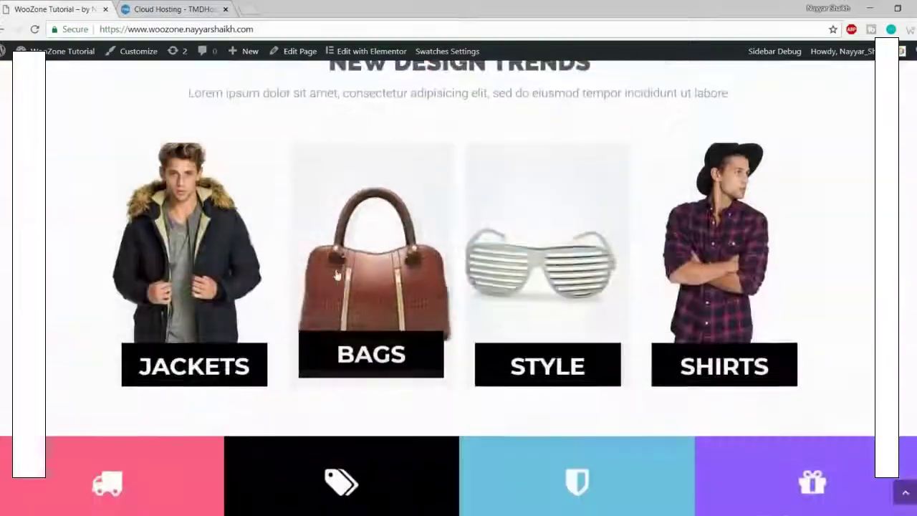
scroll(336, 274, down, 3)
scroll(907, 313, up, 8)
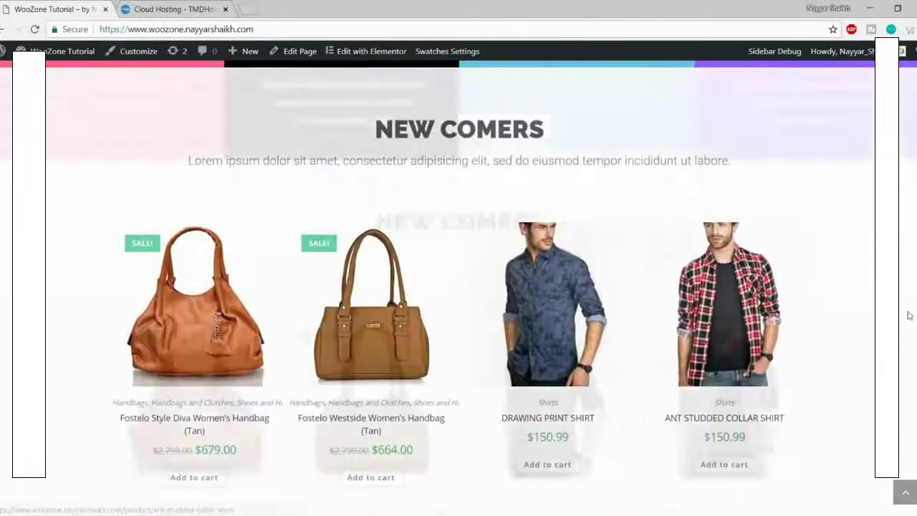
scroll(907, 318, up, 5)
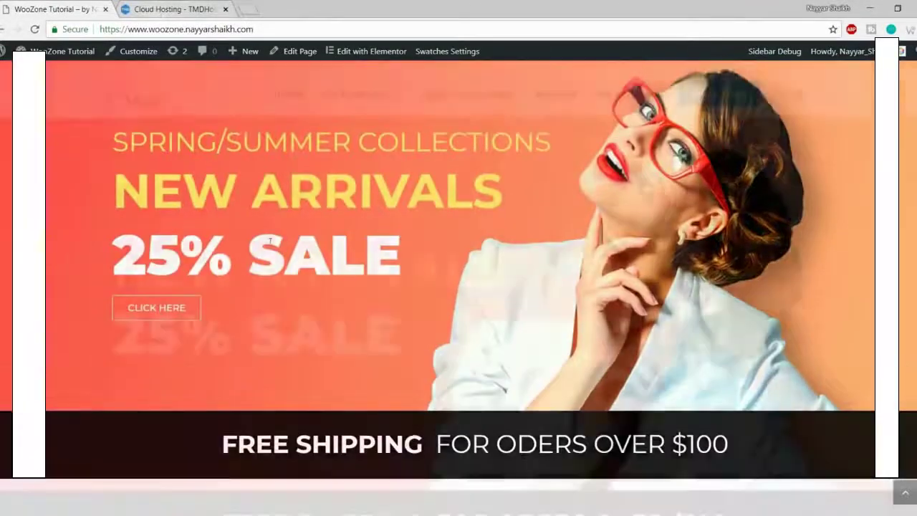
scroll(907, 318, up, 1)
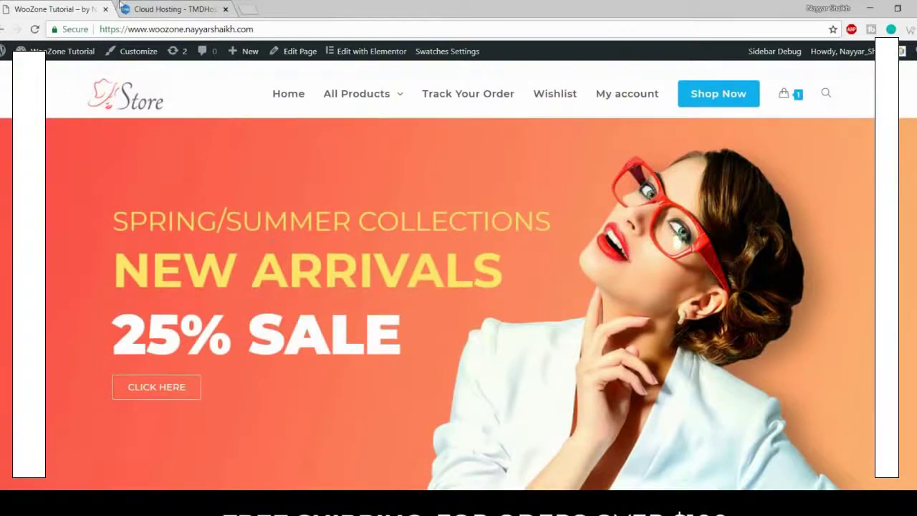
click(142, 5)
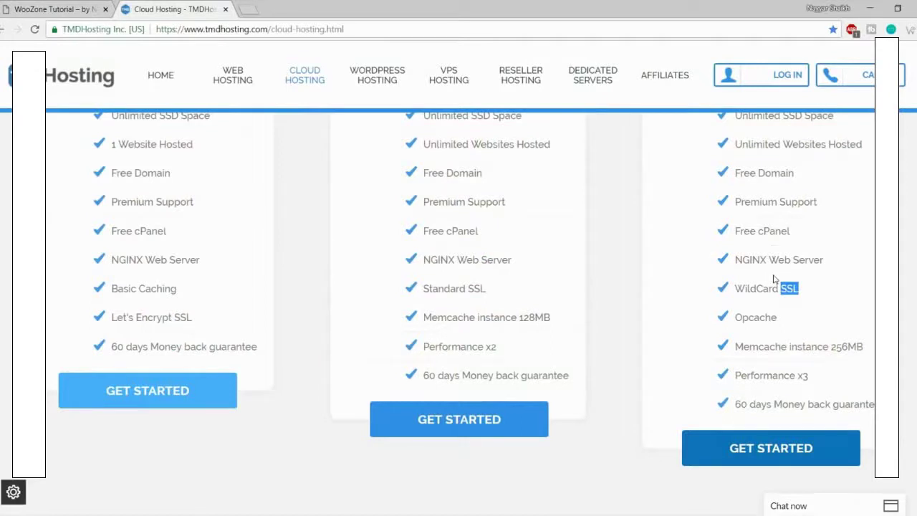
Step: Highlight Enterprise Cloud's Opcache, 256MB Memcache, Performance x3 and money-back guarantee, then scroll up to the prices
click(815, 298)
drag(787, 321, 734, 320)
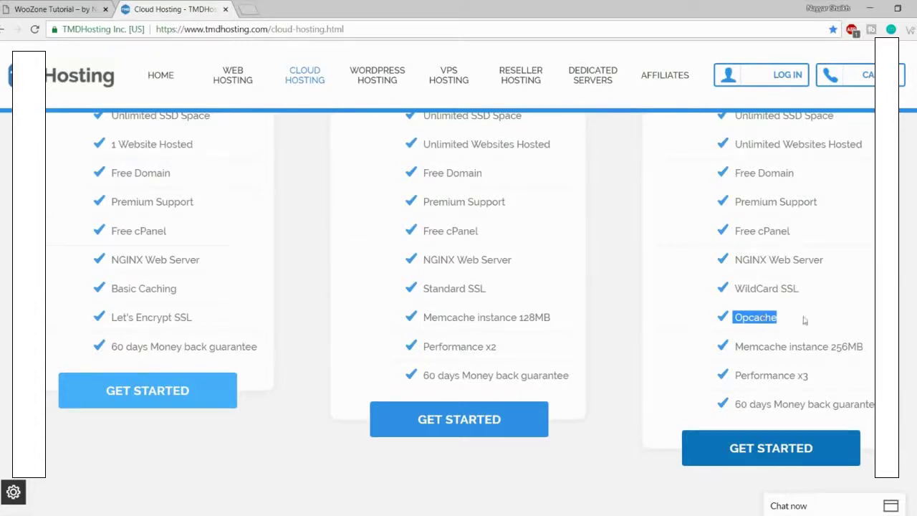
drag(781, 348, 871, 347)
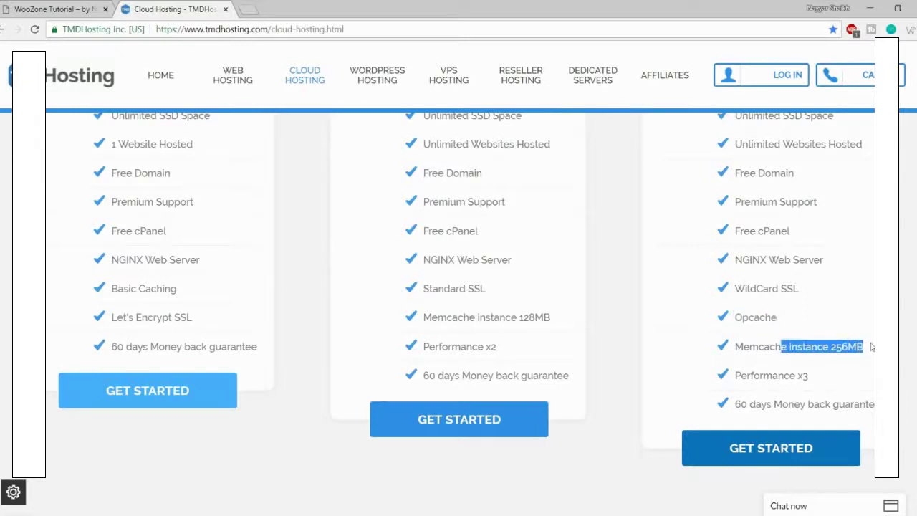
drag(809, 375, 732, 376)
scroll(824, 380, up, 6)
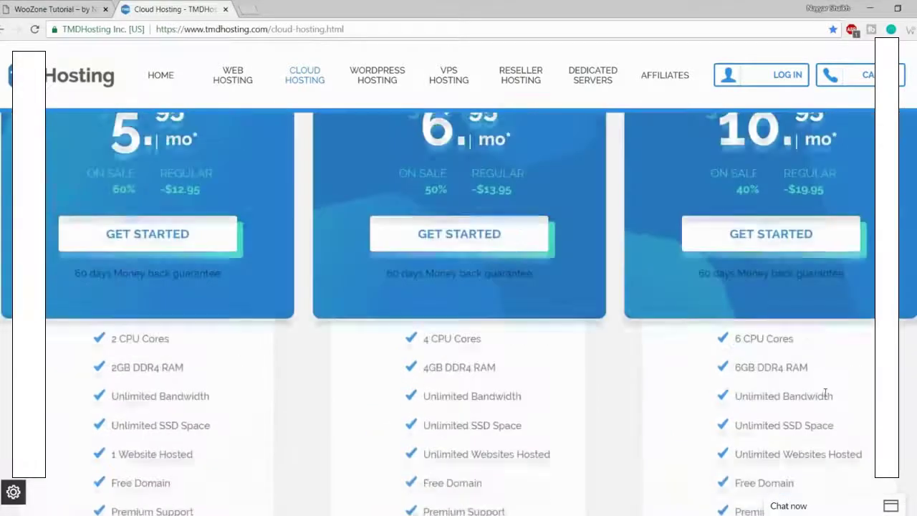
scroll(578, 327, down, 6)
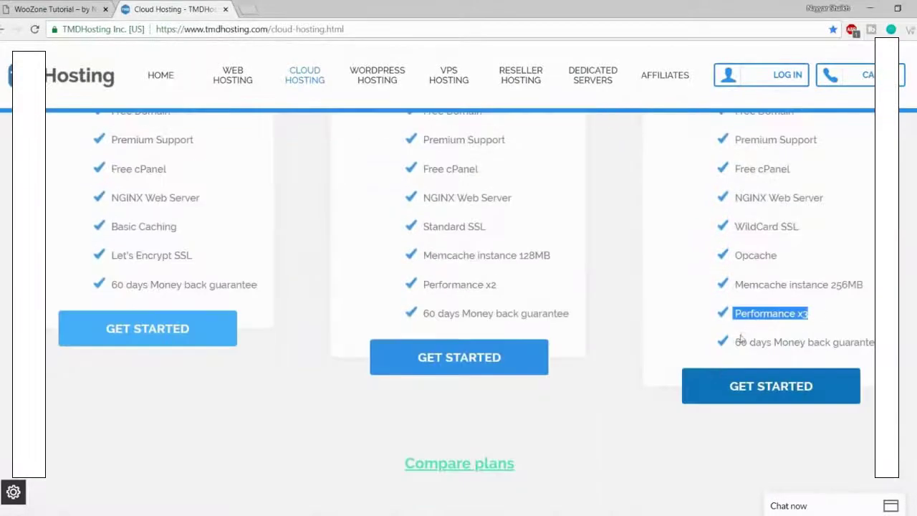
drag(735, 343, 901, 344)
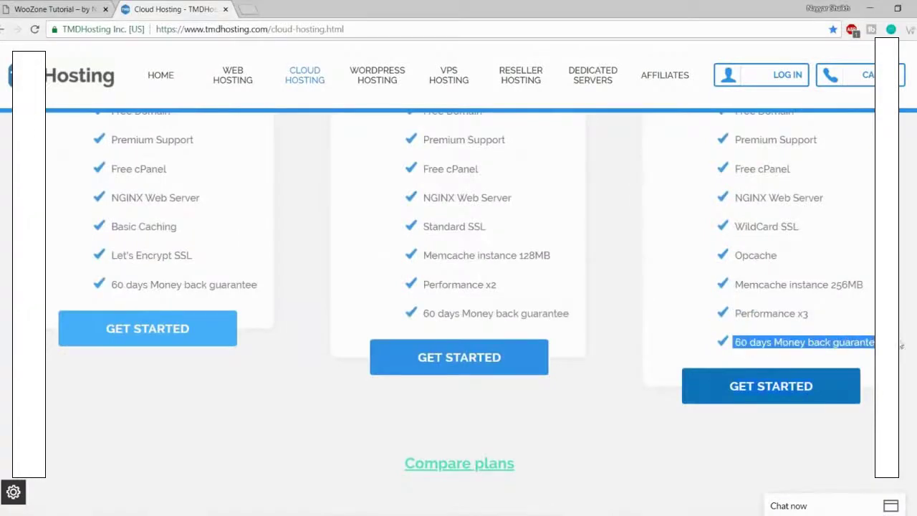
scroll(460, 301, up, 5)
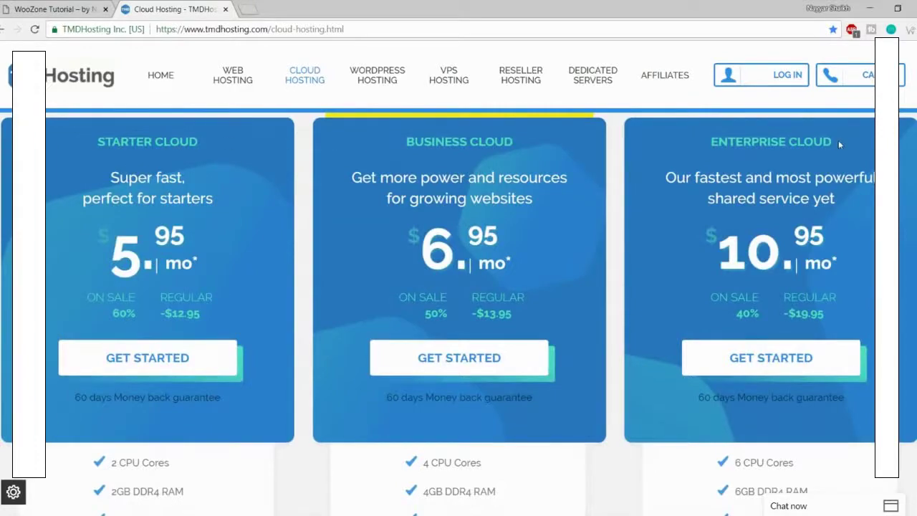
scroll(308, 258, down, 3)
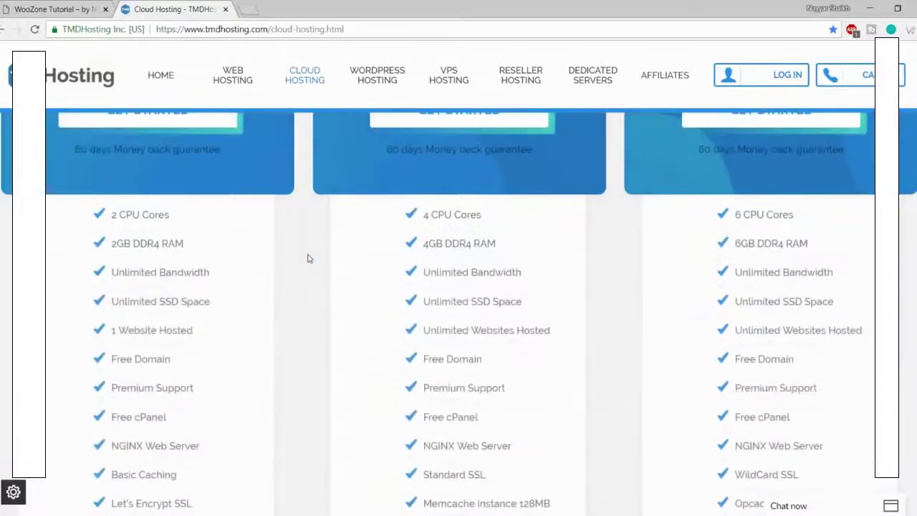
scroll(309, 258, down, 1)
scroll(310, 262, up, 2)
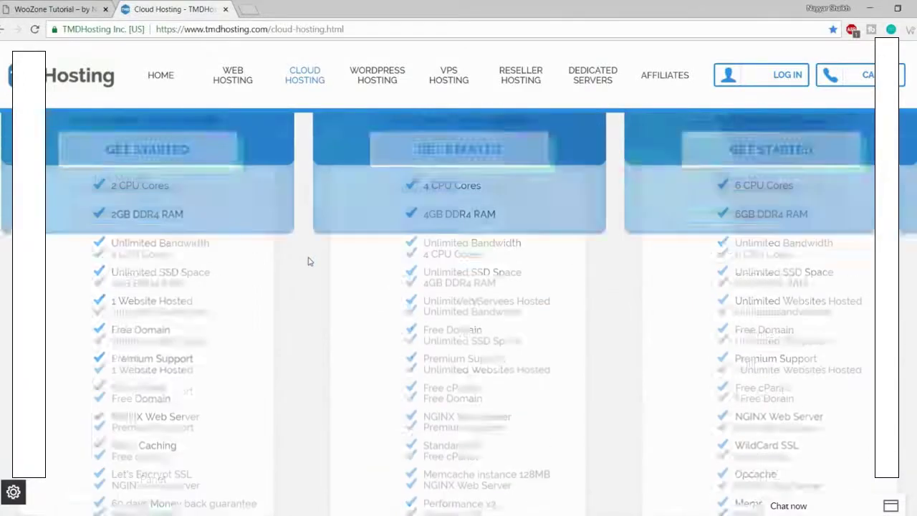
scroll(308, 261, up, 4)
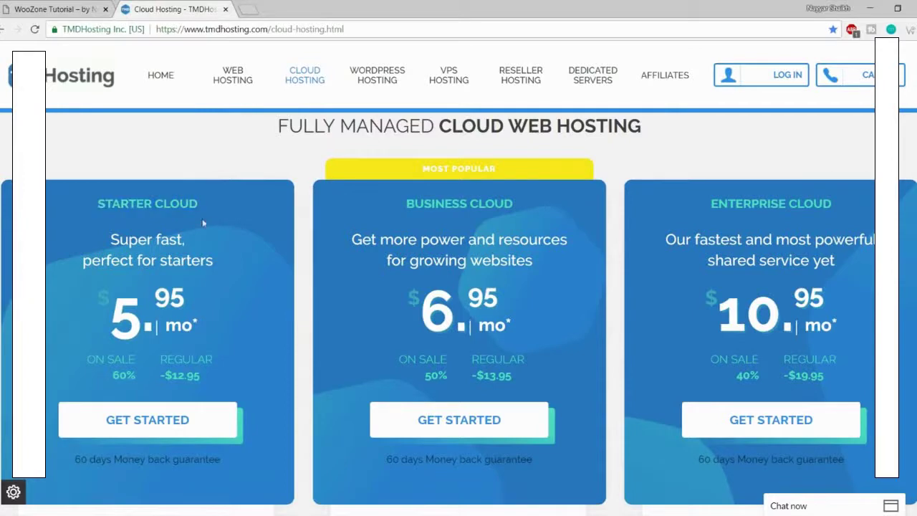
scroll(215, 236, down, 4)
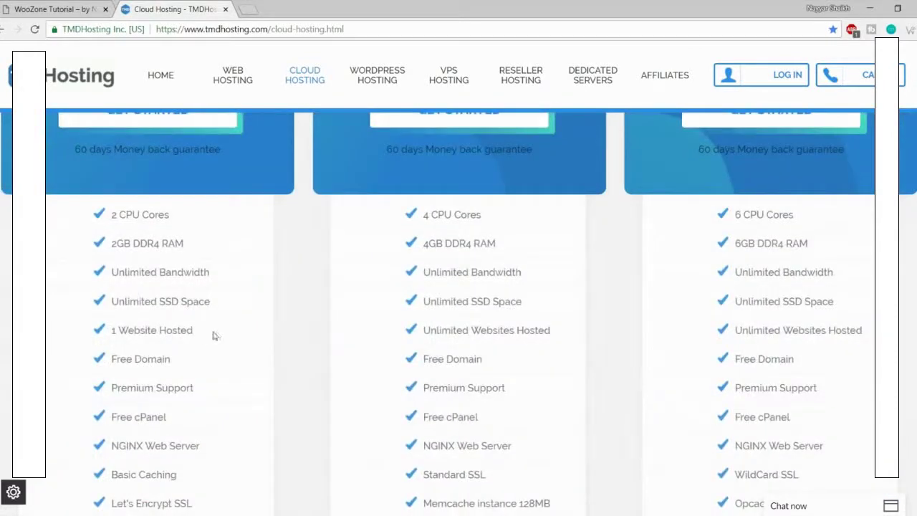
drag(212, 336, 109, 330)
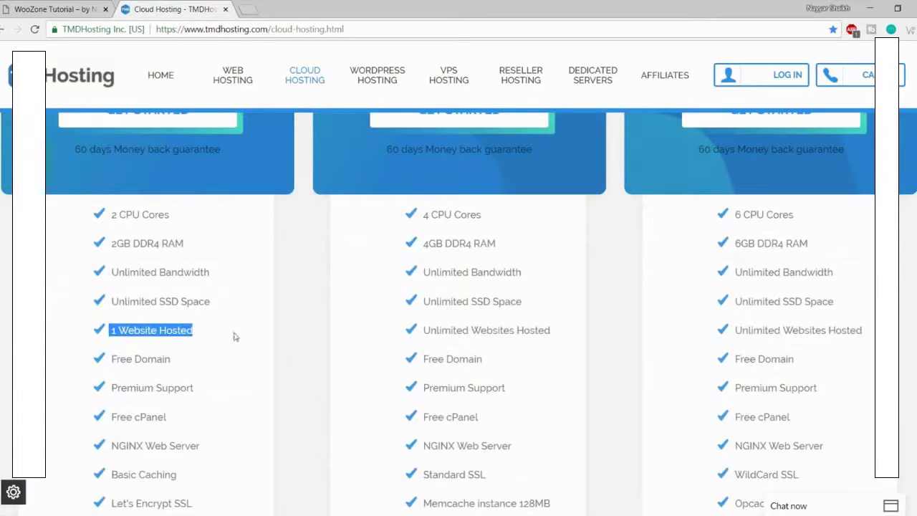
scroll(235, 335, up, 3)
scroll(233, 333, up, 2)
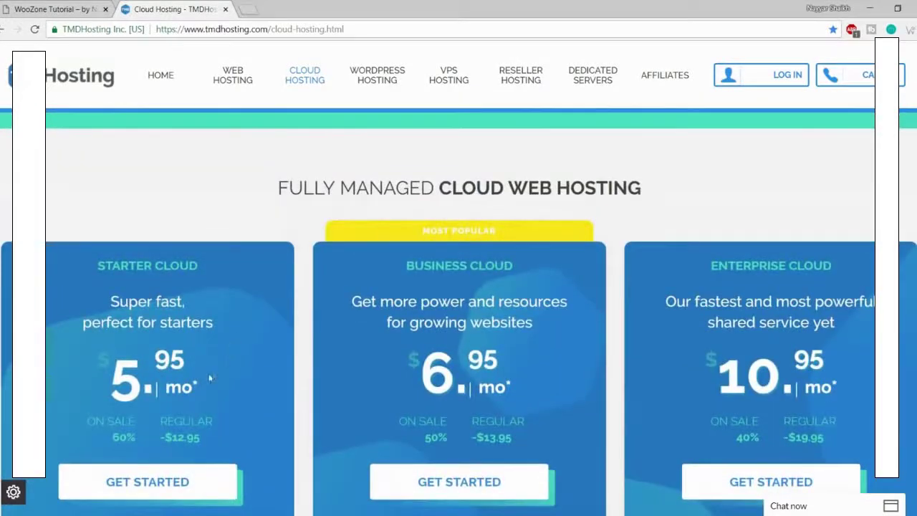
scroll(172, 317, down, 3)
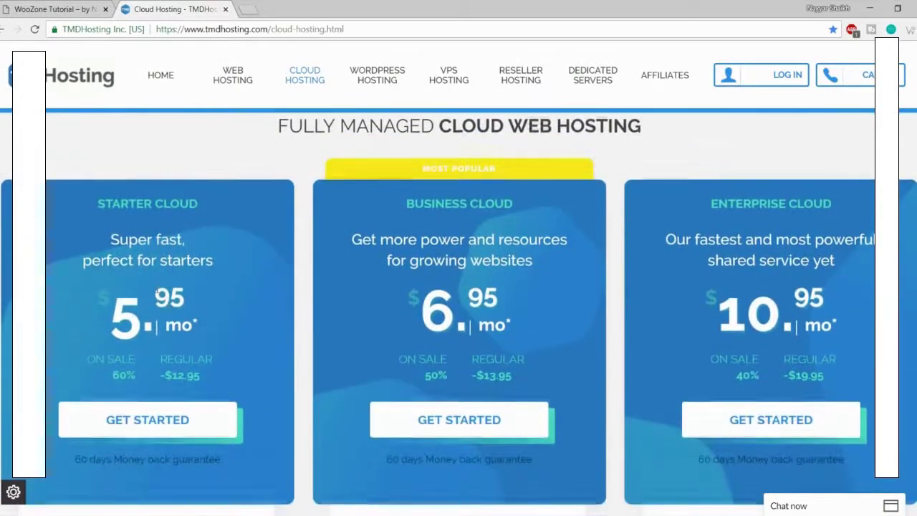
scroll(194, 383, up, 3)
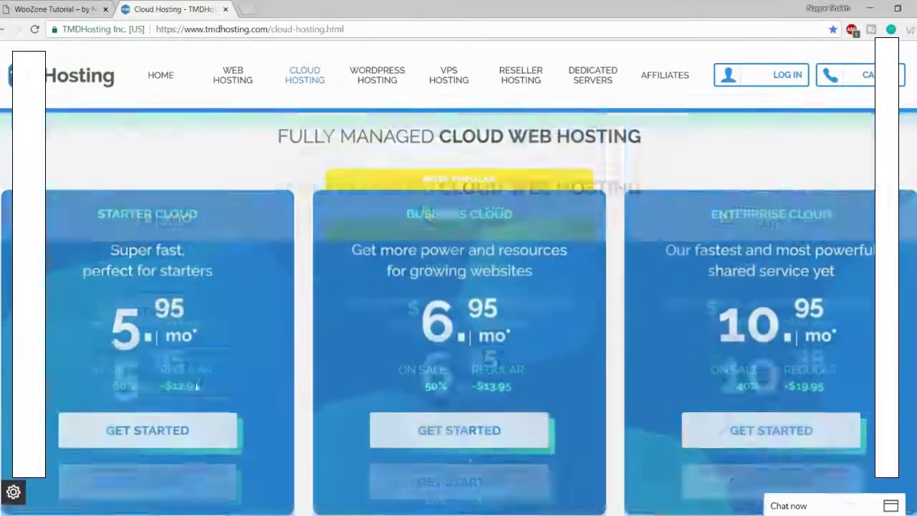
scroll(174, 423, down, 3)
scroll(174, 424, up, 3)
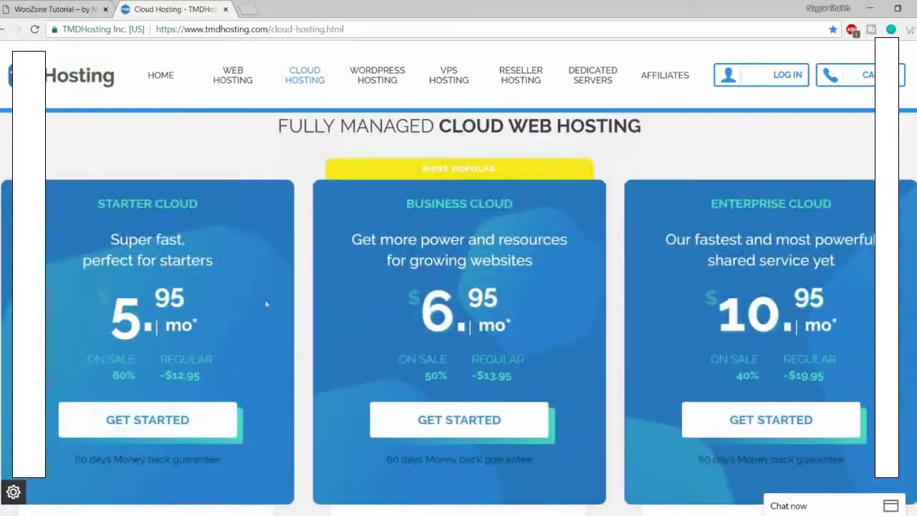
drag(514, 204, 402, 209)
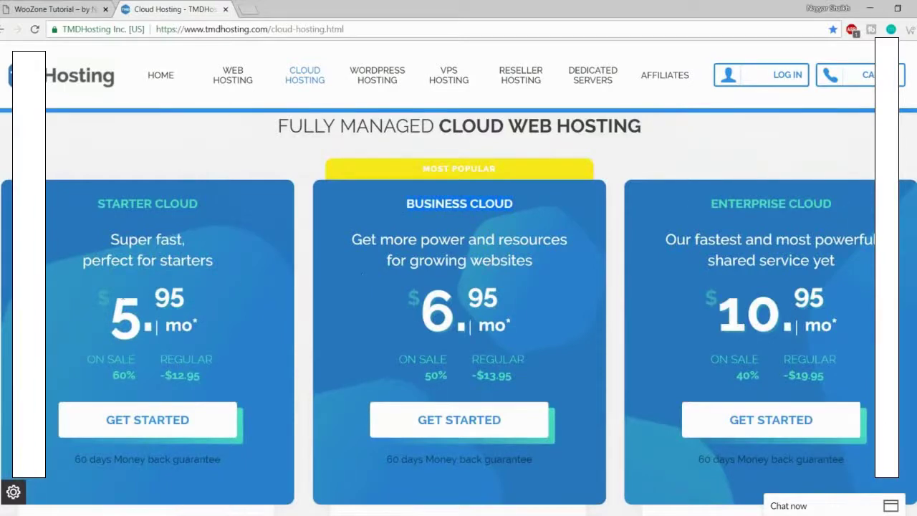
drag(107, 301, 206, 299)
click(205, 316)
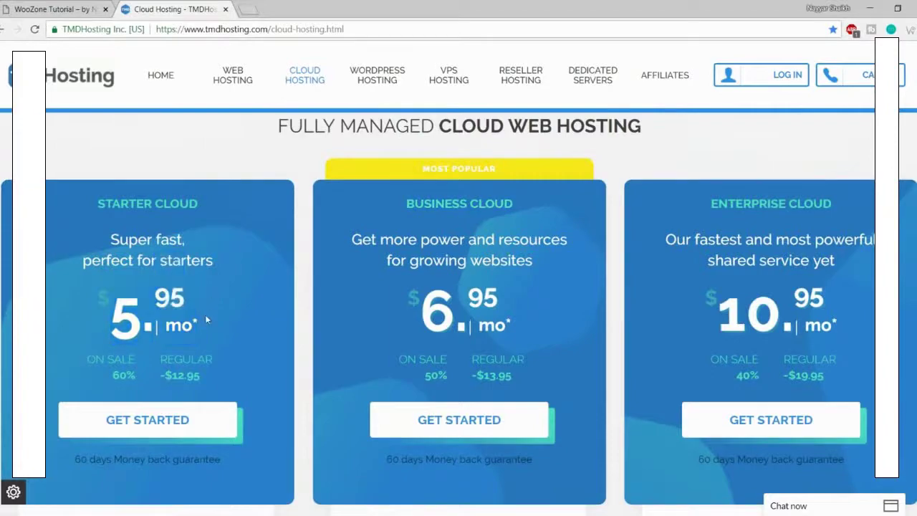
scroll(205, 316, down, 5)
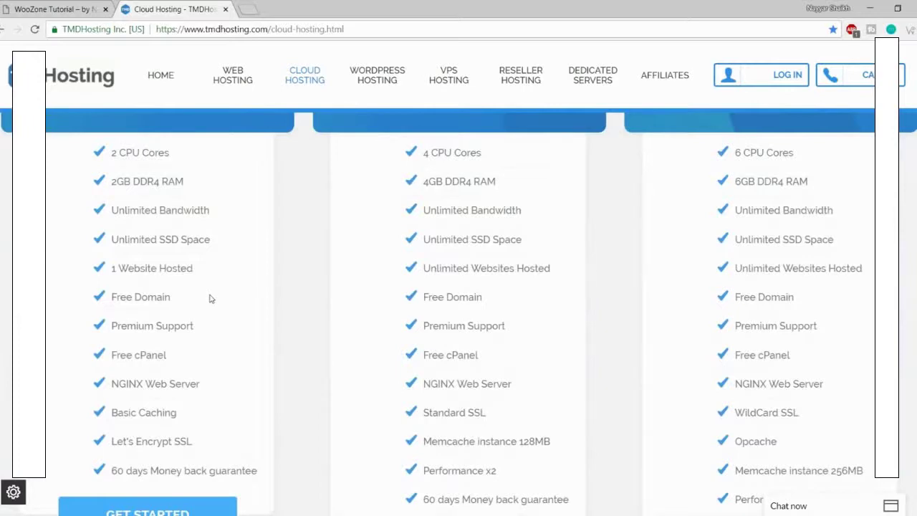
scroll(209, 298, up, 5)
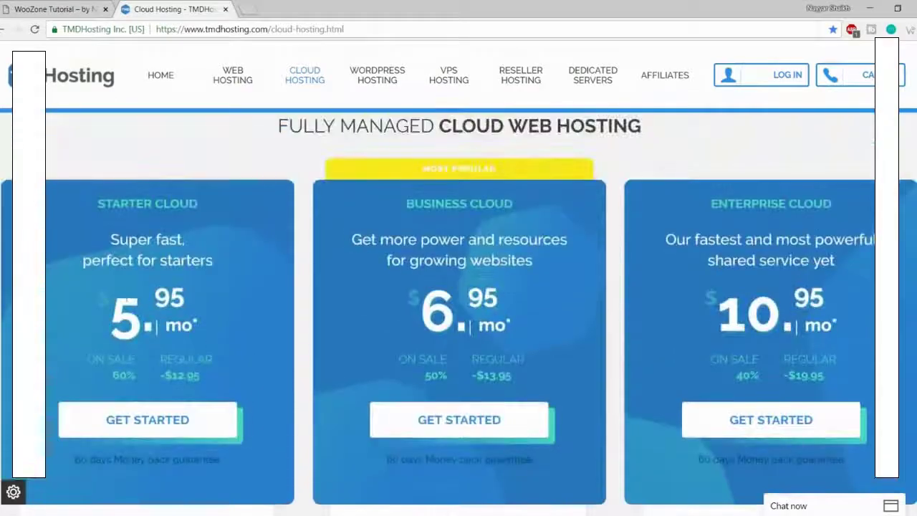
scroll(459, 308, down, 5)
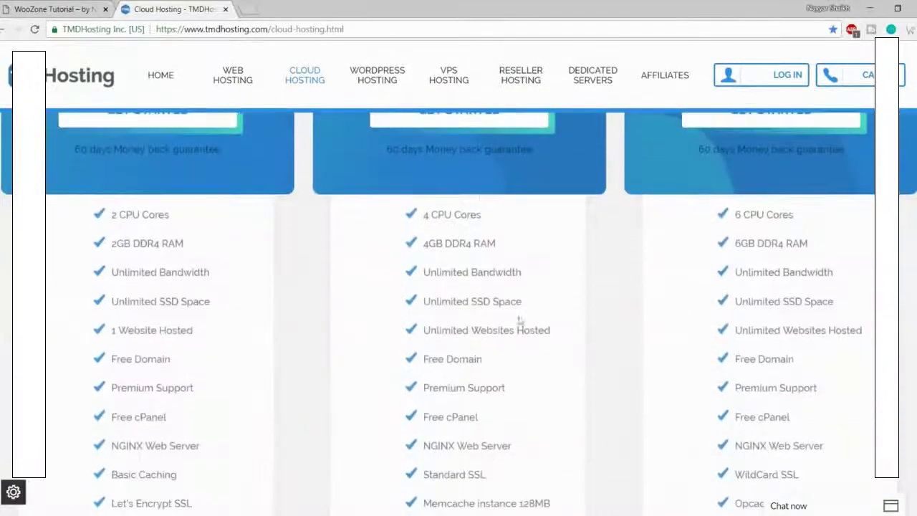
drag(561, 333, 409, 330)
click(409, 331)
scroll(480, 337, up, 3)
drag(399, 219, 501, 219)
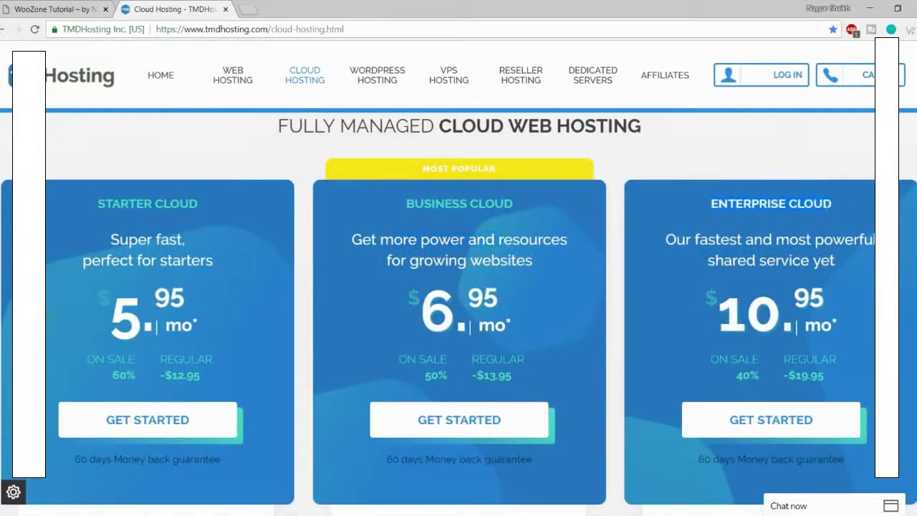
scroll(825, 265, down, 2)
scroll(823, 270, up, 2)
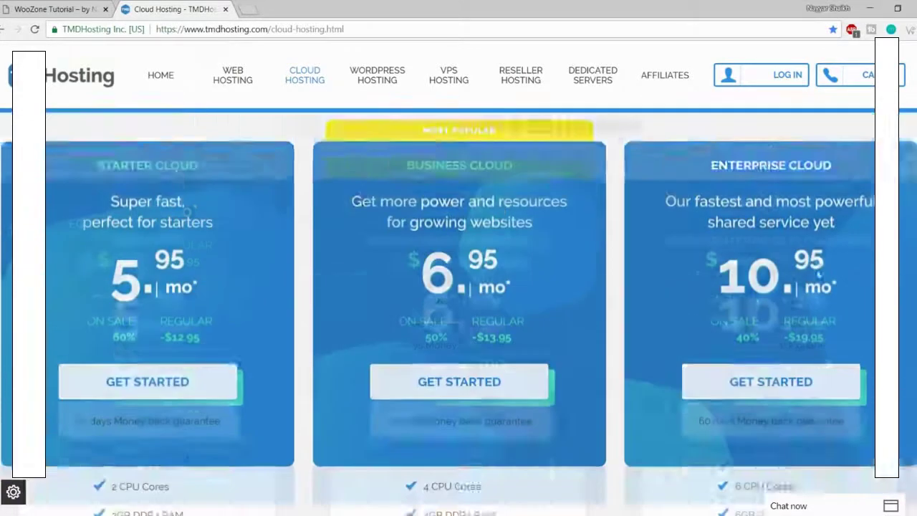
scroll(824, 287, down, 1)
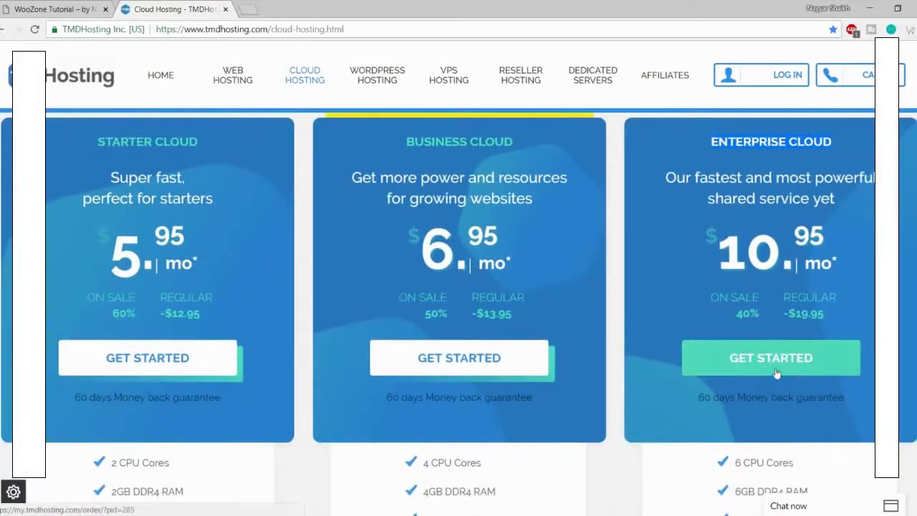
Step: Start the Enterprise Cloud order and enter domainnameforfreeee as the free domain name
click(778, 372)
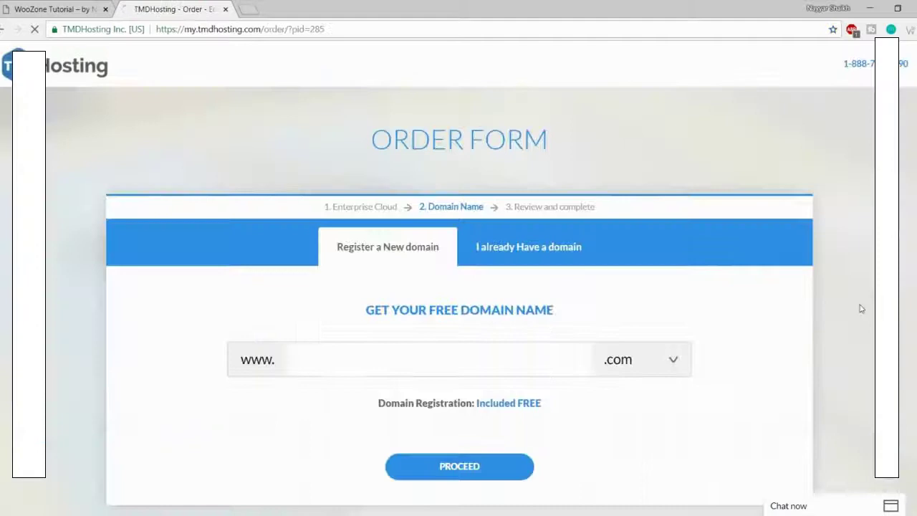
scroll(860, 309, down, 2)
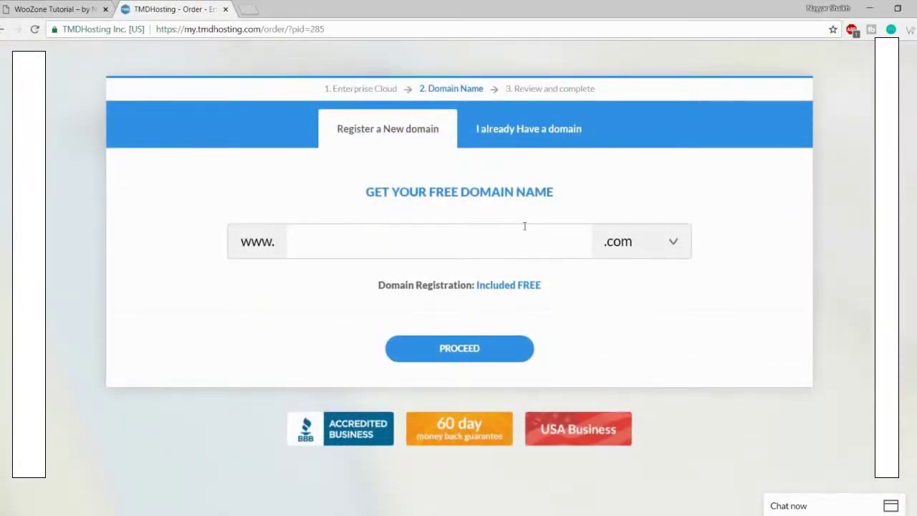
text(domainnameforf)
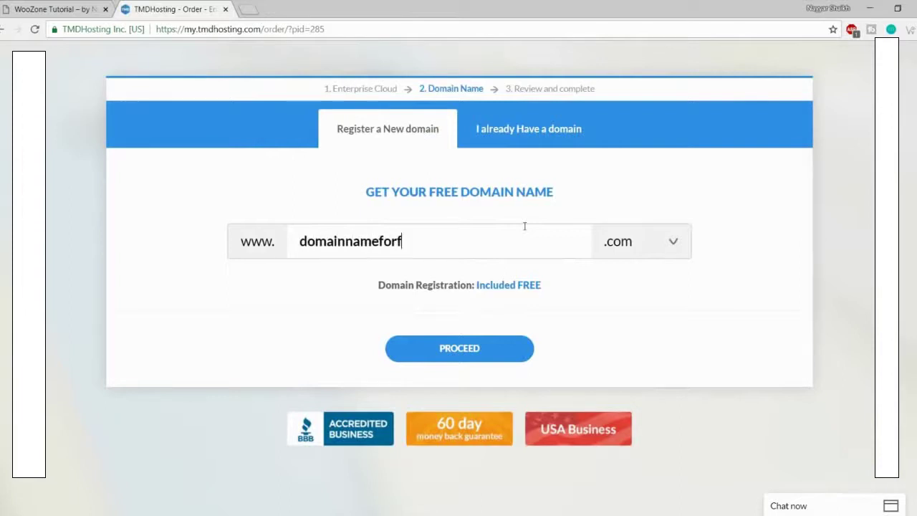
text(reeee)
Step: Keep .com as the domain extension and proceed to check domainnameforfreeee.com
click(656, 247)
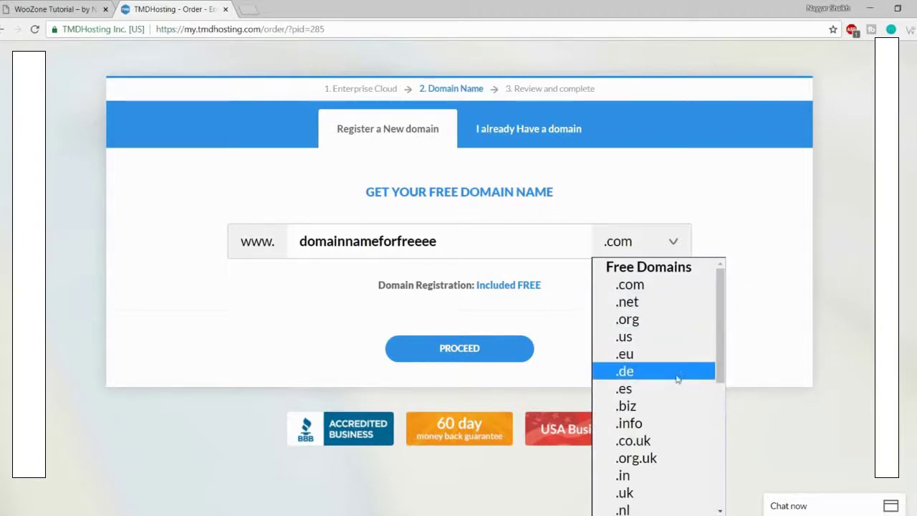
scroll(669, 391, down, 5)
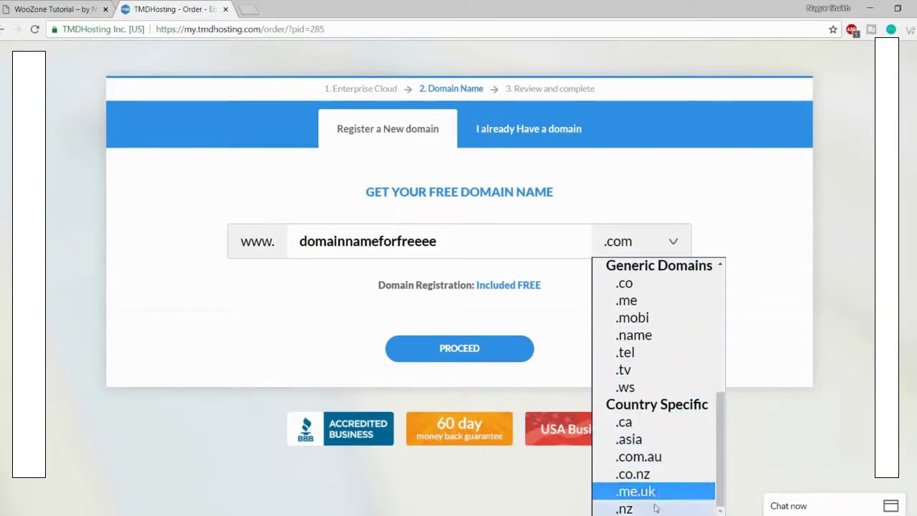
scroll(654, 505, up, 3)
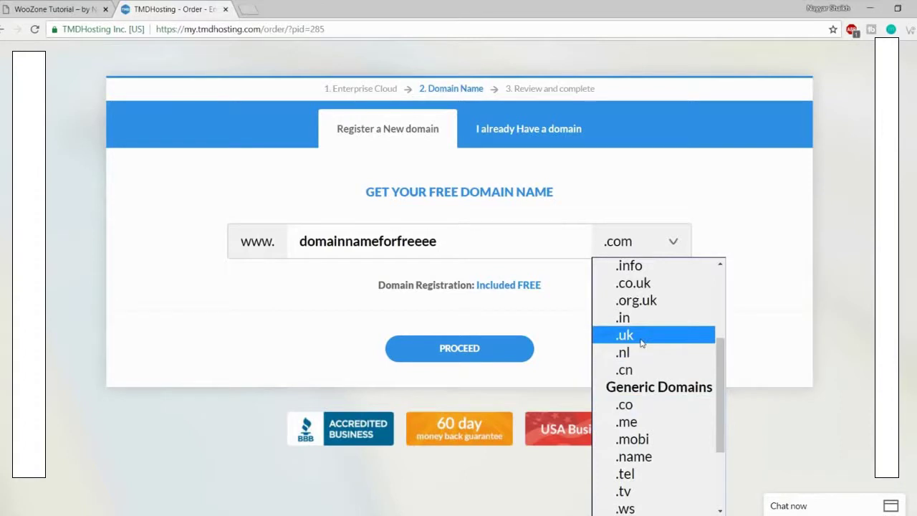
scroll(654, 370, up, 3)
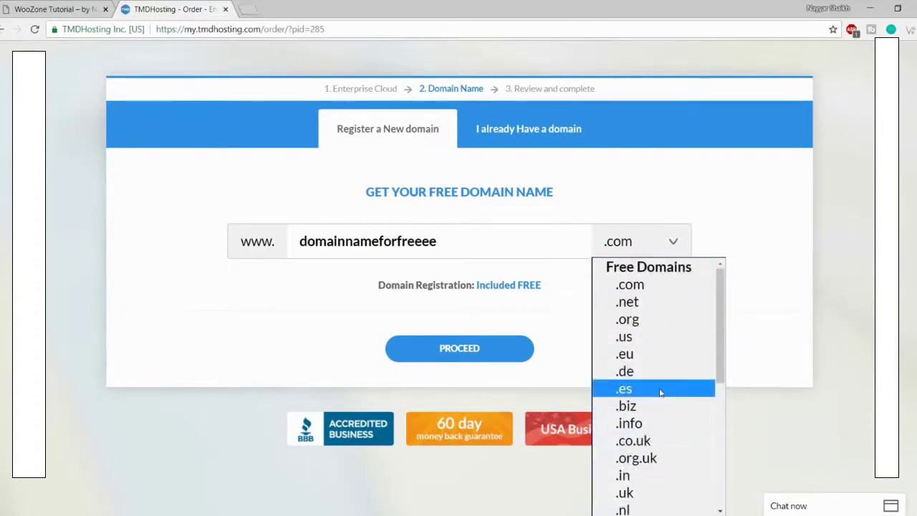
click(649, 291)
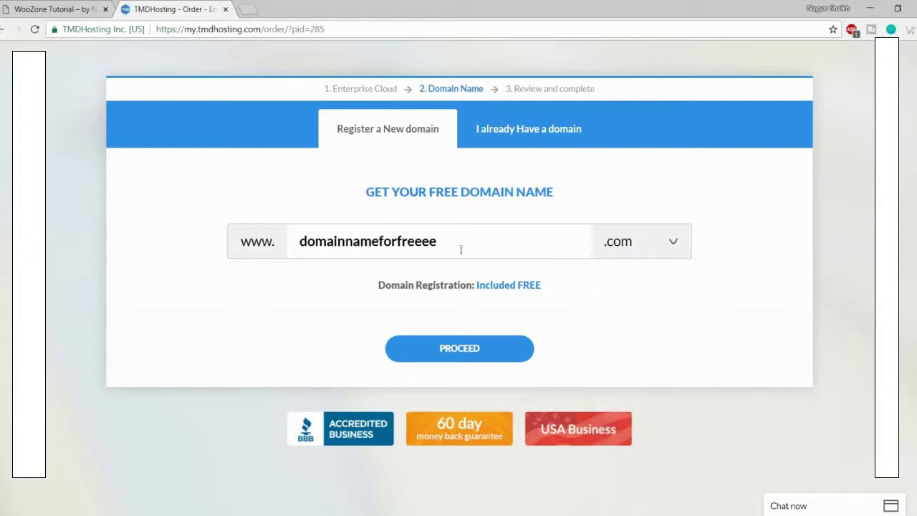
drag(460, 249, 288, 250)
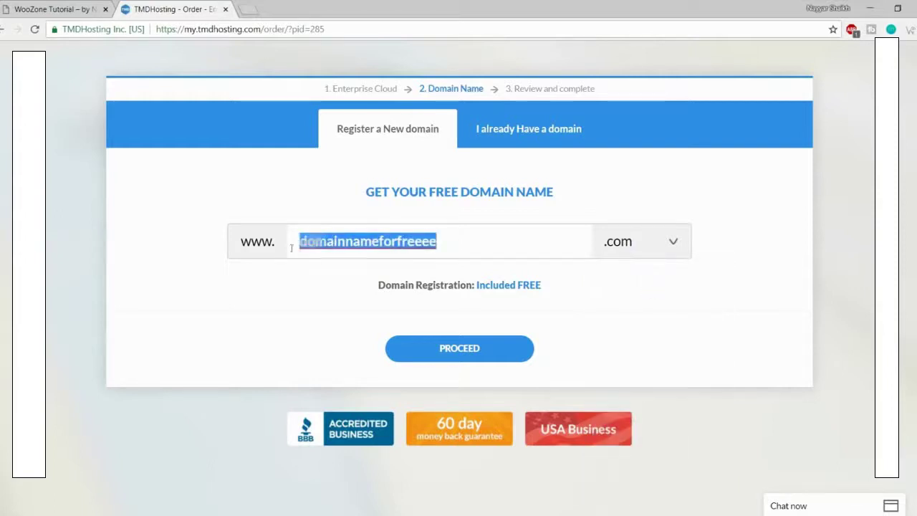
click(475, 349)
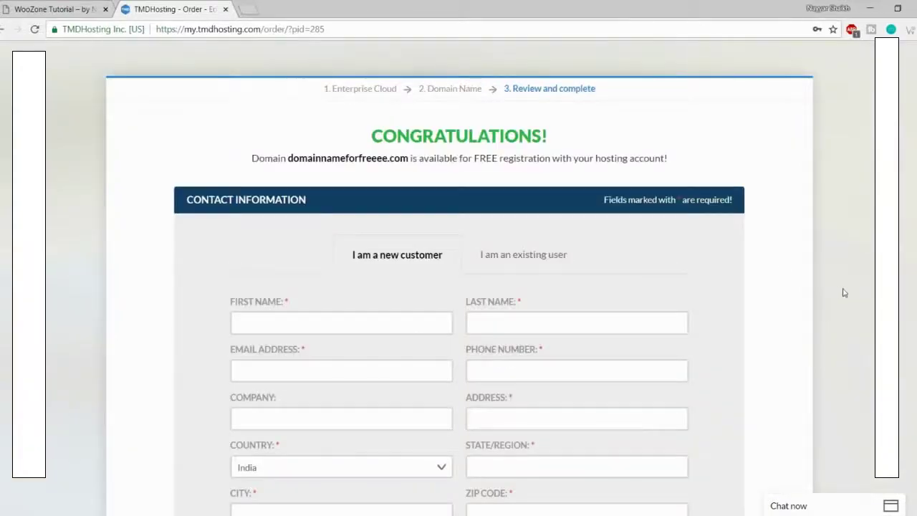
Step: Scroll past the contact form, try PayPal, and keep Credit Card as the payment method
scroll(842, 292, down, 3)
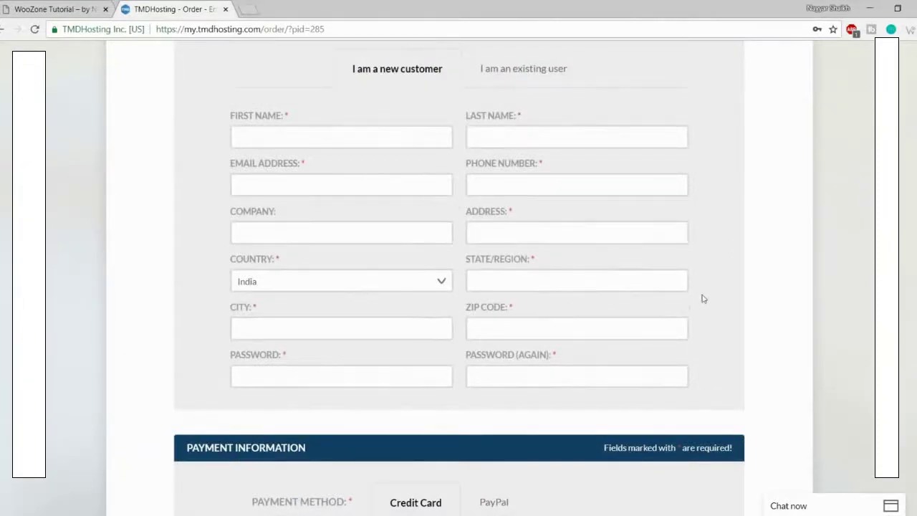
scroll(702, 299, down, 6)
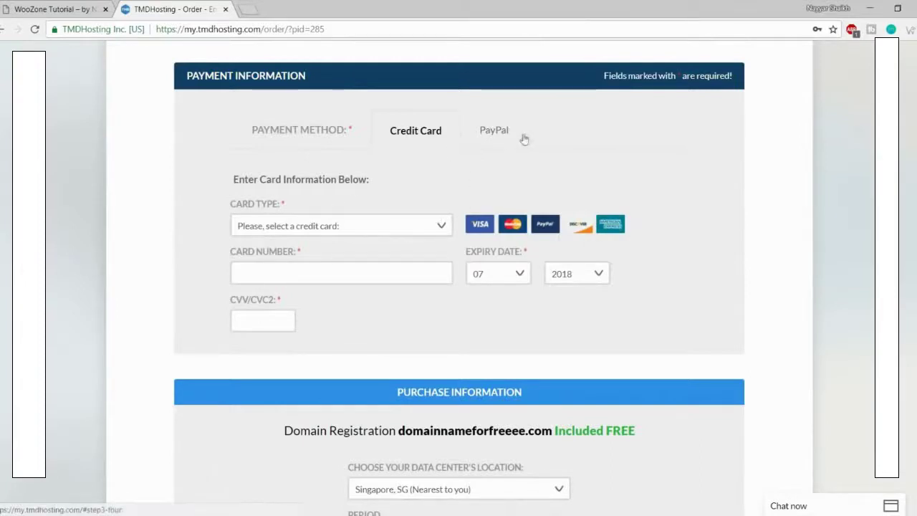
click(500, 134)
click(423, 140)
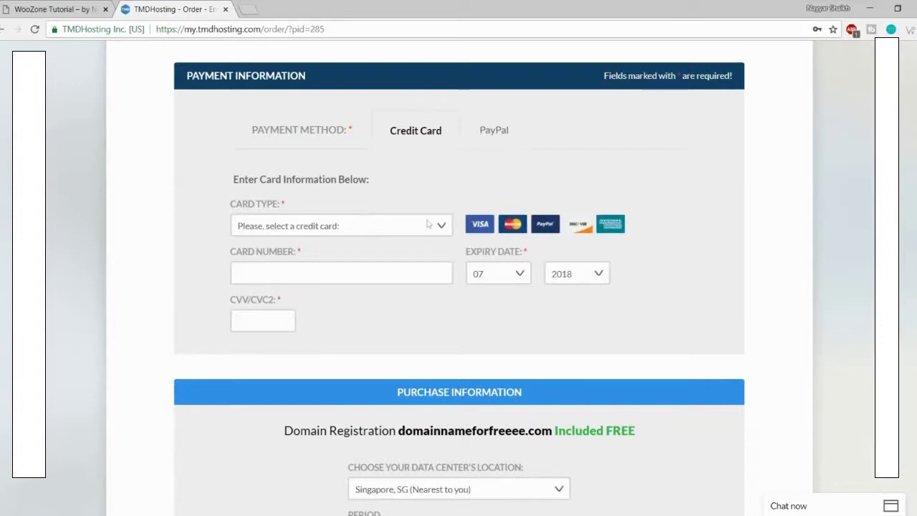
scroll(806, 222, down, 5)
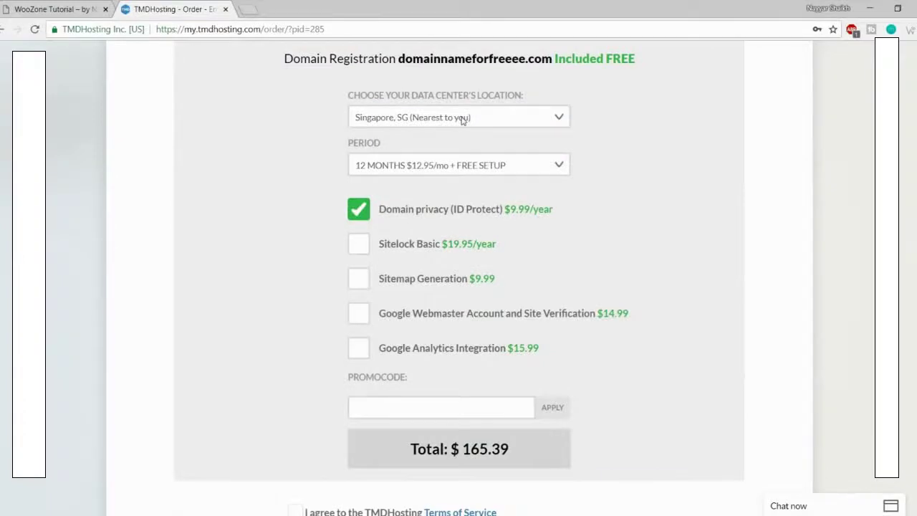
click(462, 119)
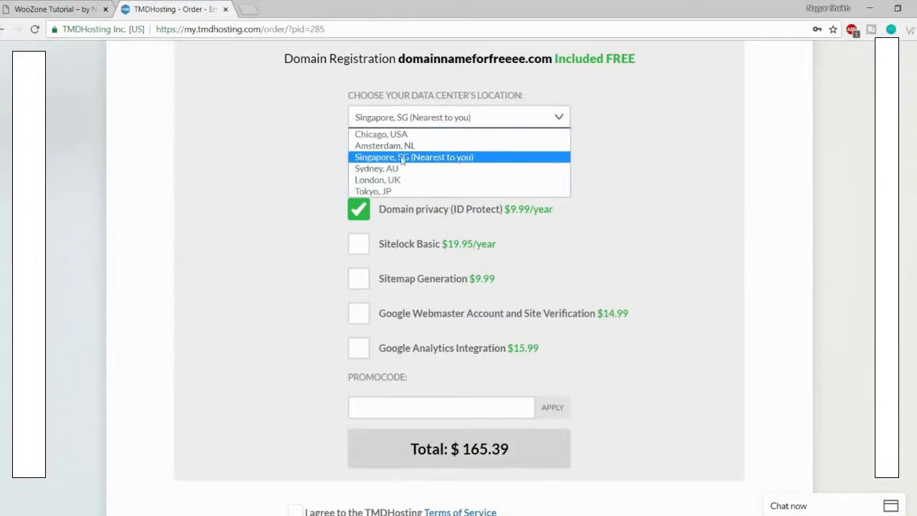
click(413, 161)
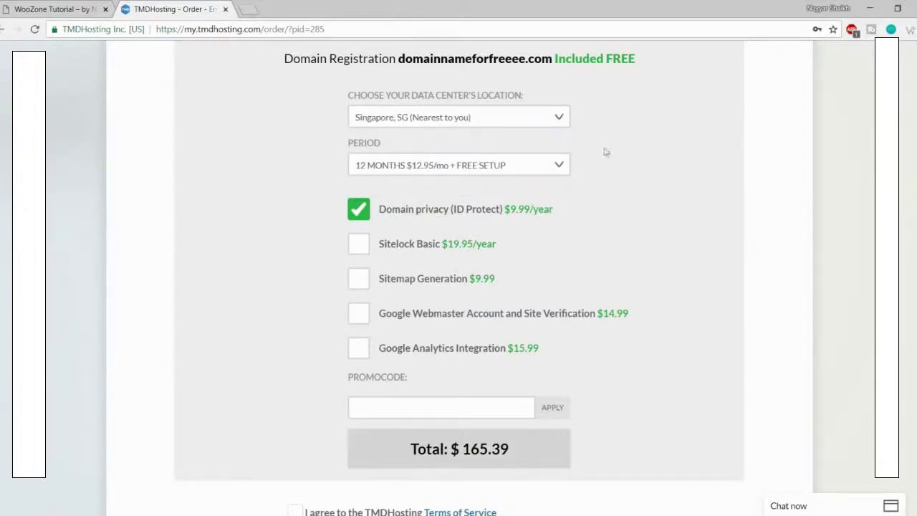
click(411, 166)
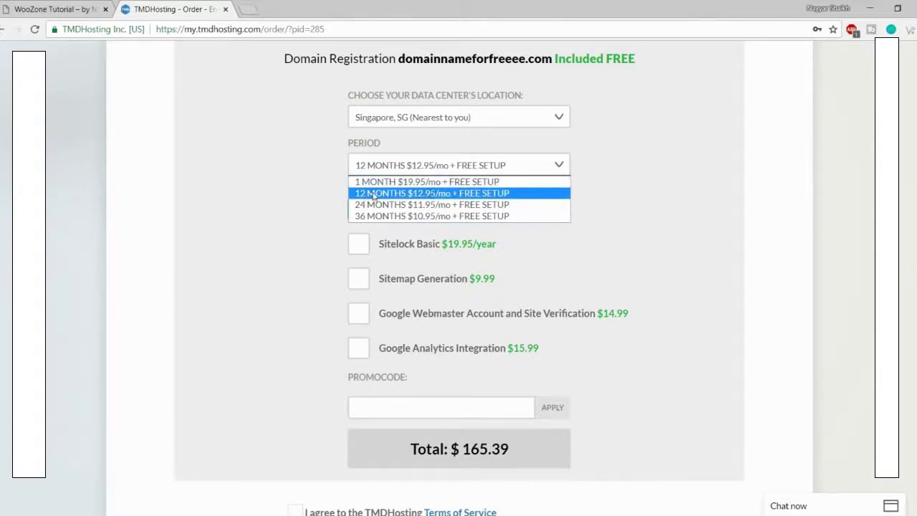
click(373, 197)
scroll(669, 194, down, 1)
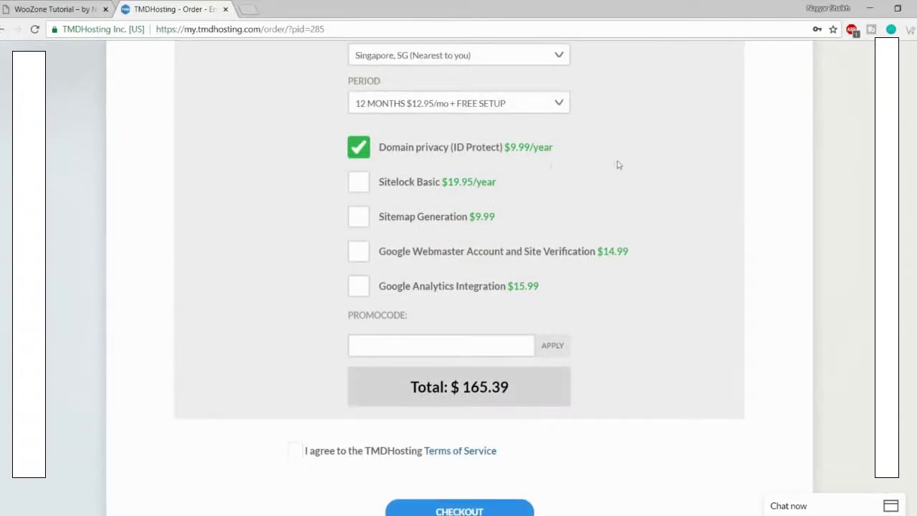
drag(510, 148, 533, 149)
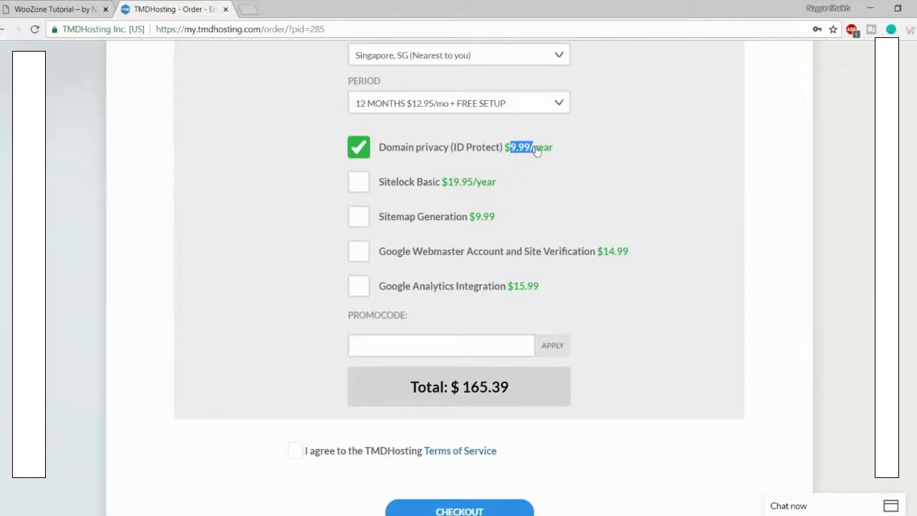
click(611, 154)
scroll(734, 257, down, 2)
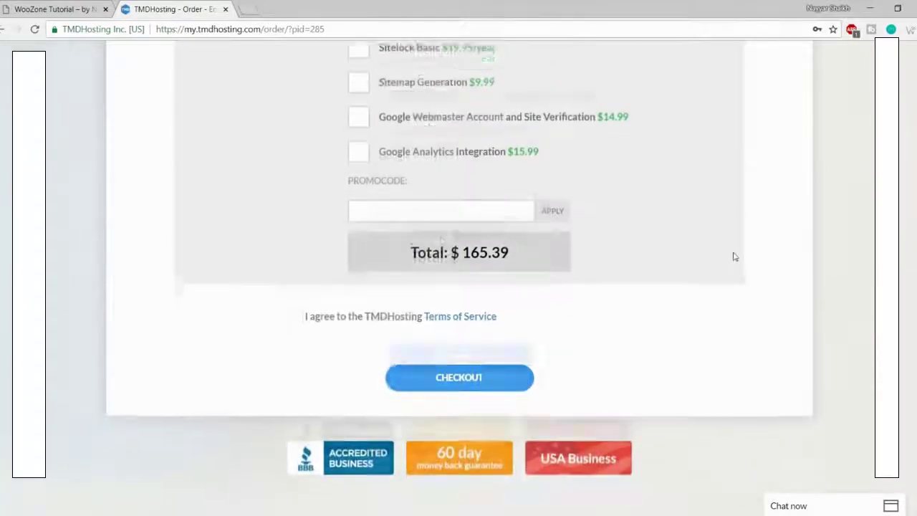
Step: Apply promo code NAYYA for 7% off, bringing the total to $154.51, and accept the Terms of Service
click(419, 180)
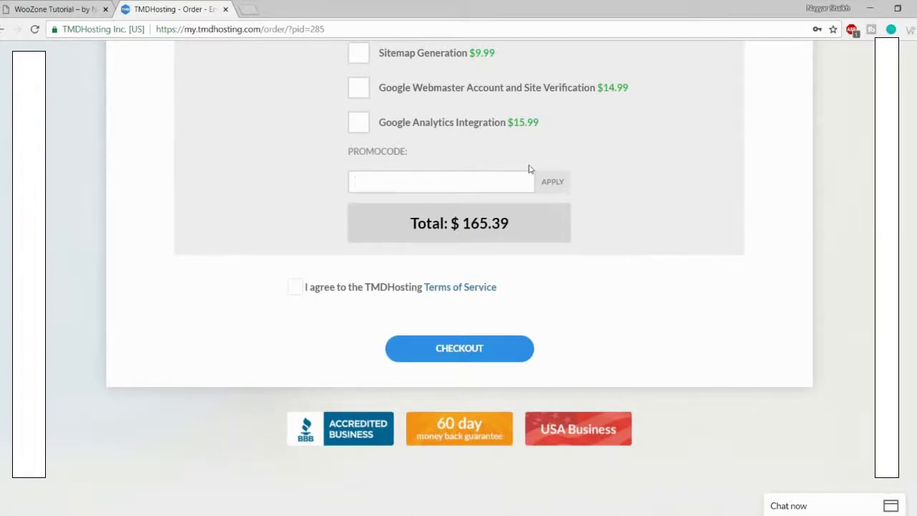
text(NAYYAR7)
click(552, 185)
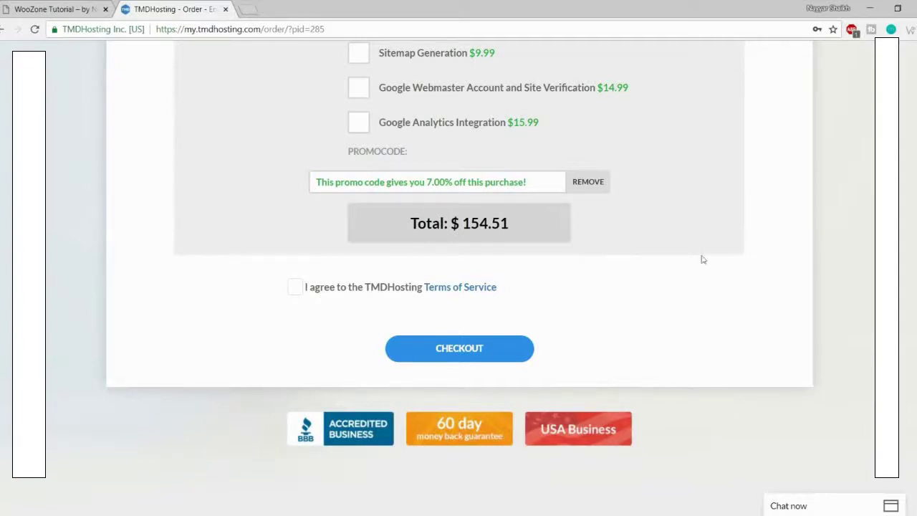
click(293, 288)
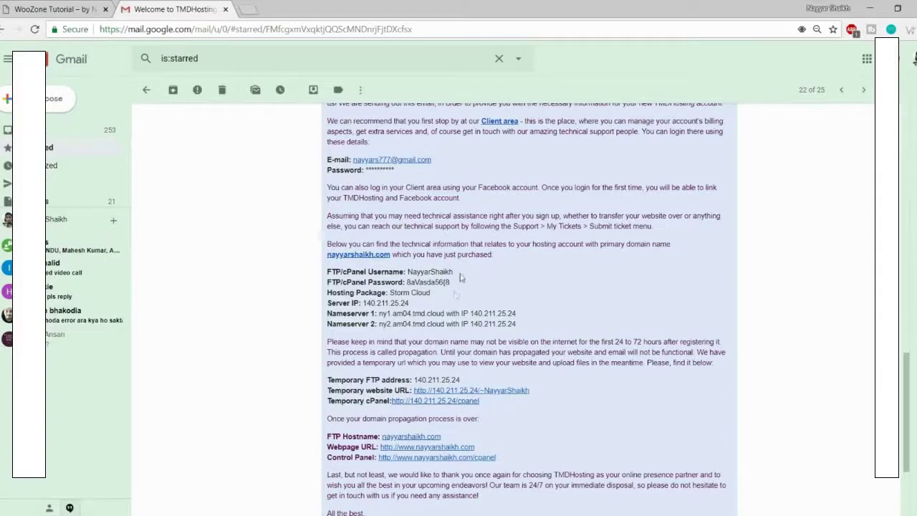
drag(454, 273, 406, 282)
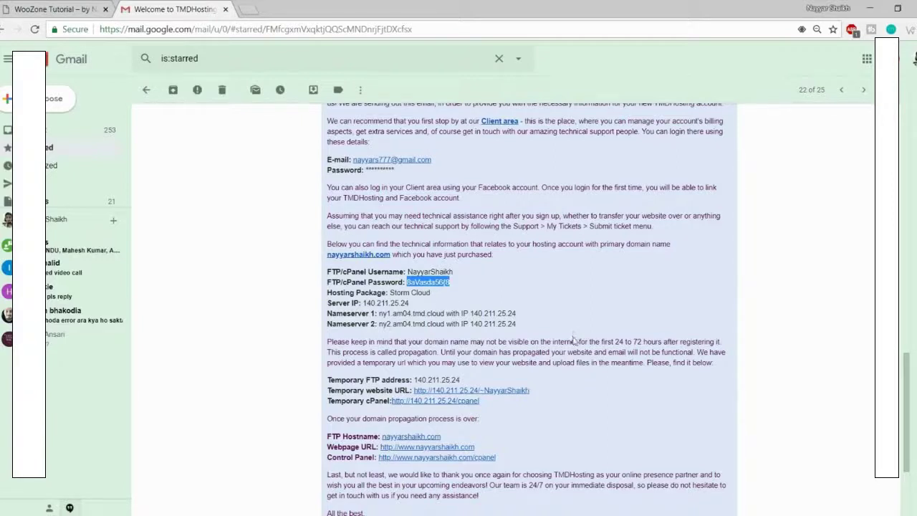
Step: Open the welcome email's Control Panel link in a new tab and copy the cPanel login details
right_click(410, 459)
click(438, 354)
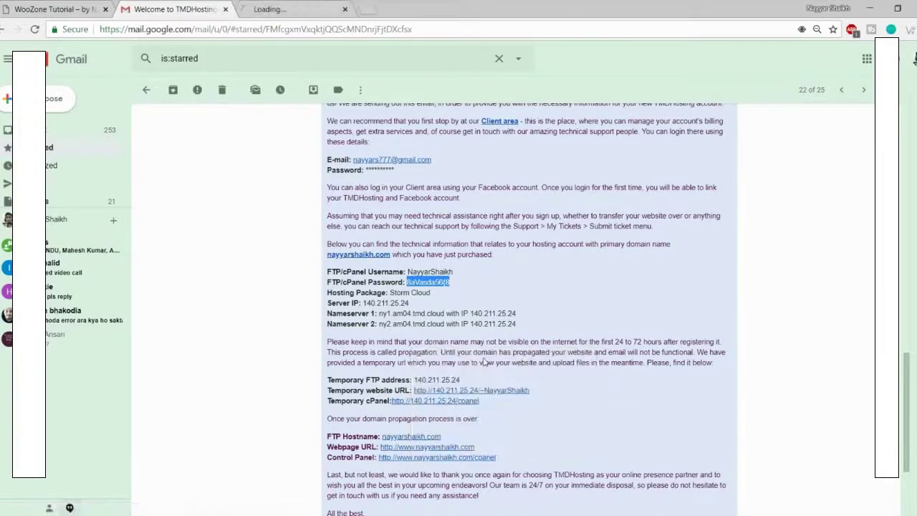
click(465, 274)
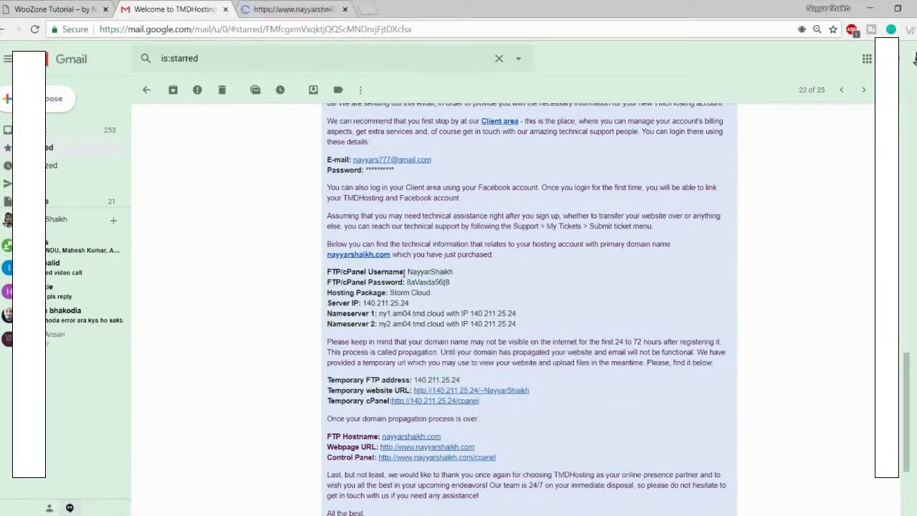
drag(403, 271, 467, 278)
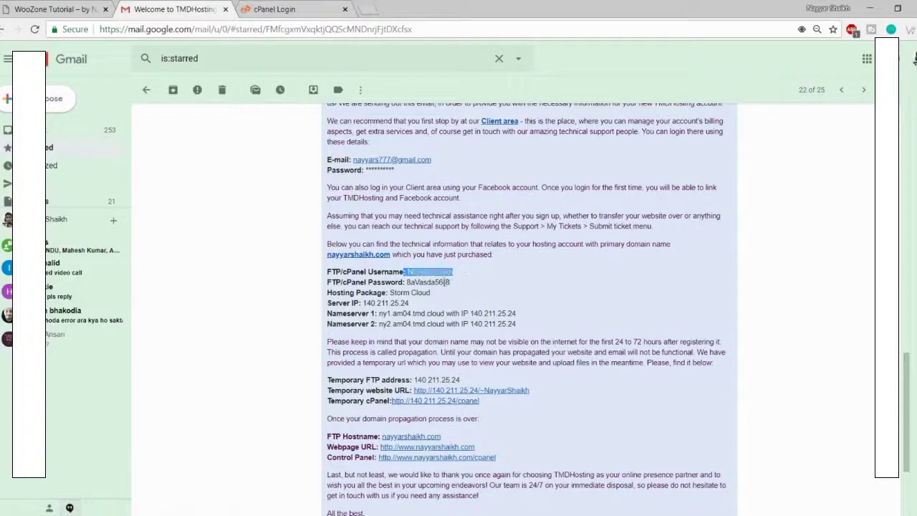
drag(404, 282, 451, 282)
click(322, 9)
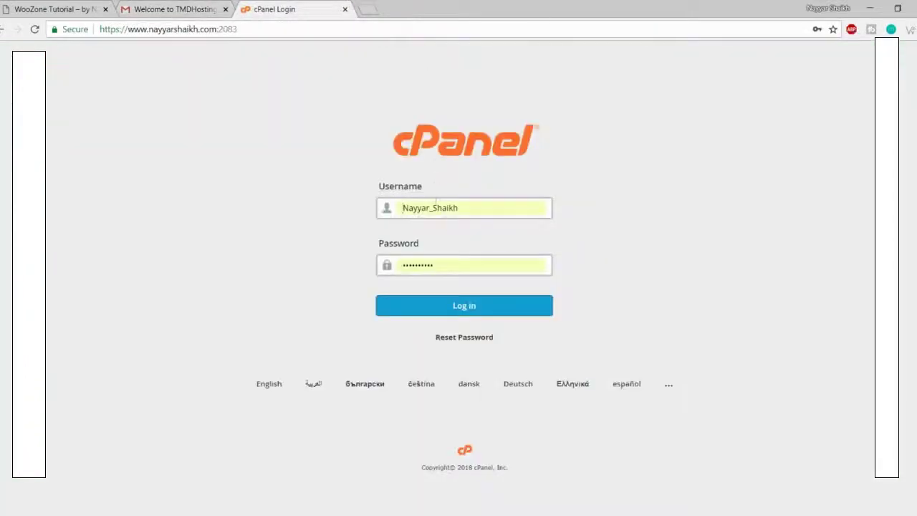
Step: Log in to cPanel with the saved hosting account credentials
click(437, 207)
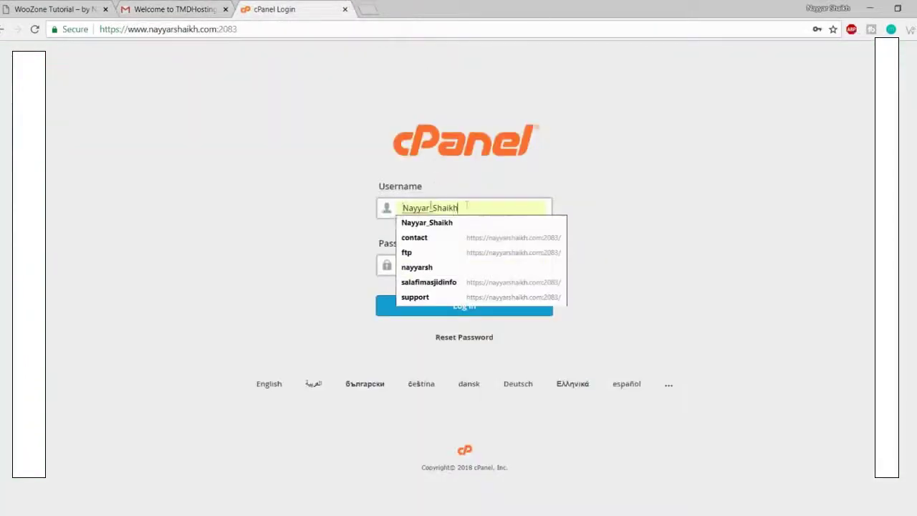
click(443, 268)
click(483, 308)
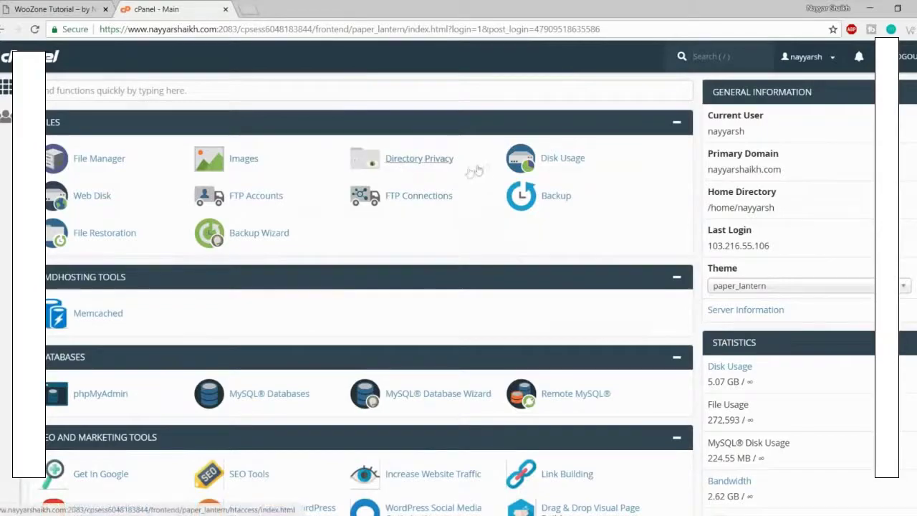
Step: Scroll the cPanel dashboard to find and launch Softaculous Apps Installer
scroll(684, 258, down, 5)
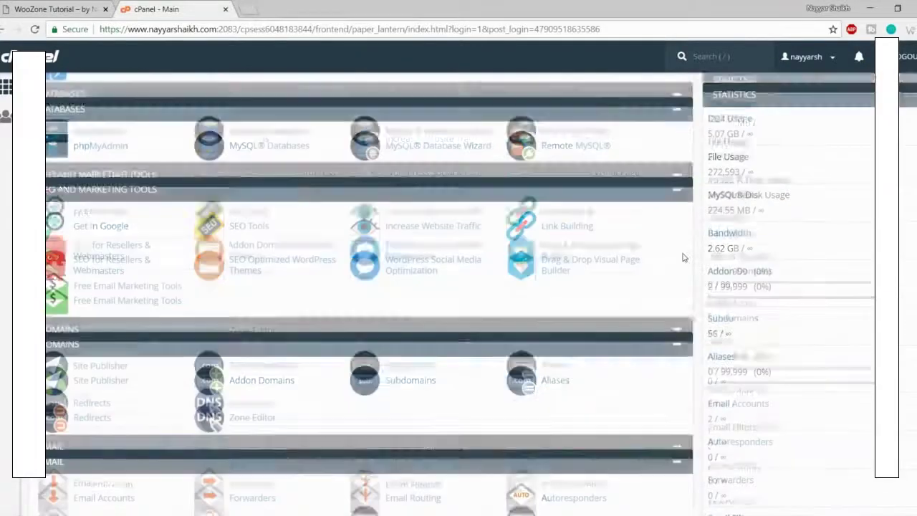
scroll(684, 258, down, 3)
scroll(684, 258, up, 6)
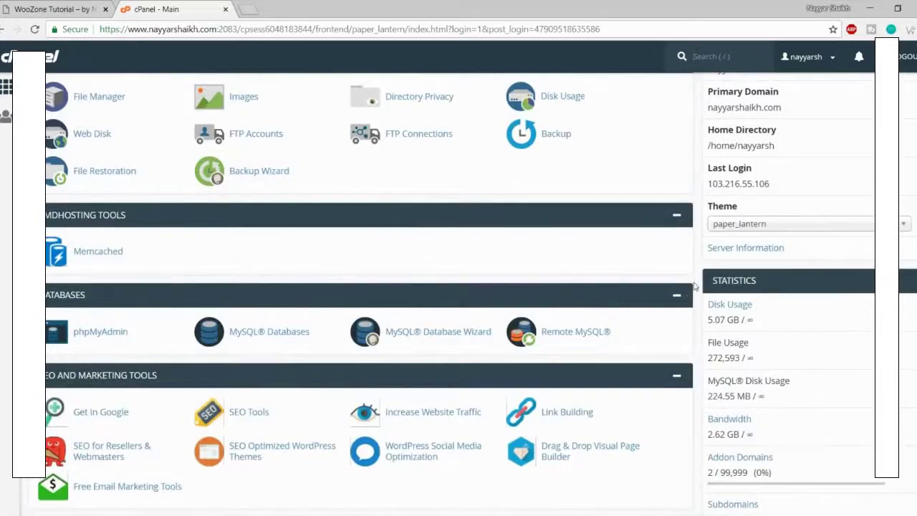
scroll(694, 285, up, 1)
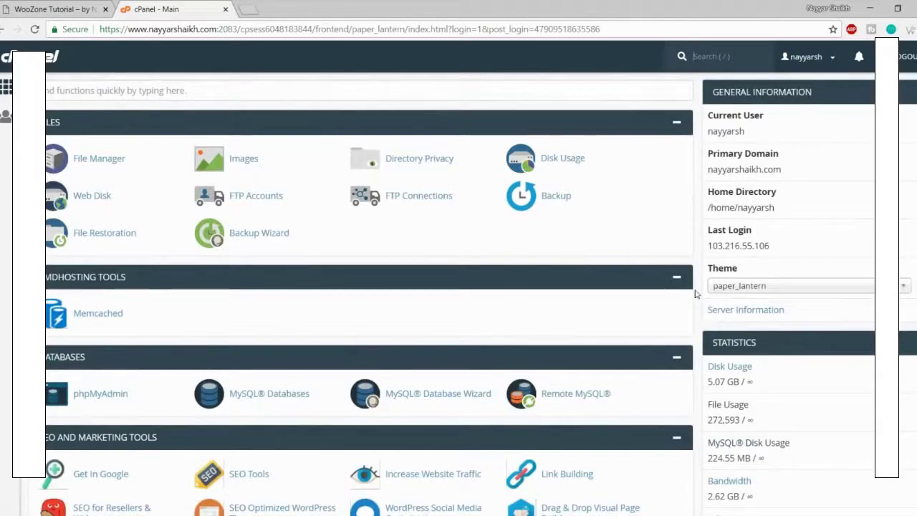
scroll(695, 293, down, 10)
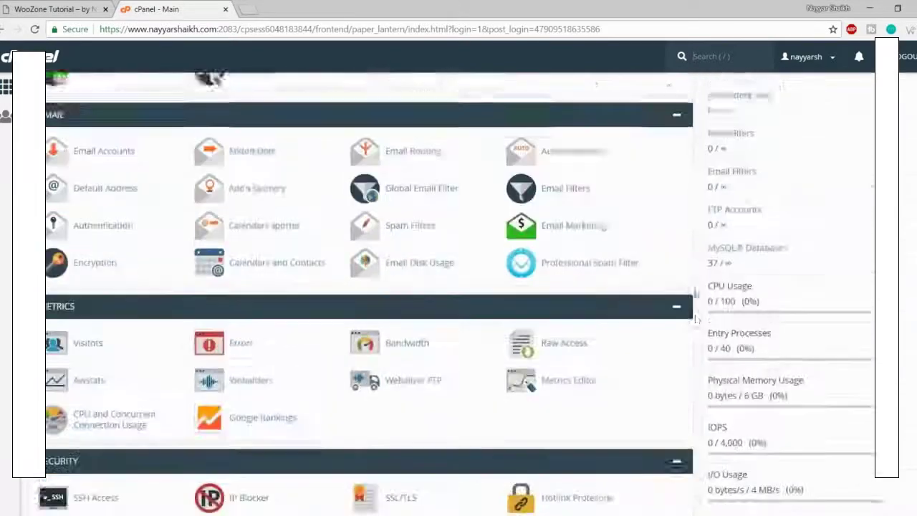
scroll(695, 293, down, 5)
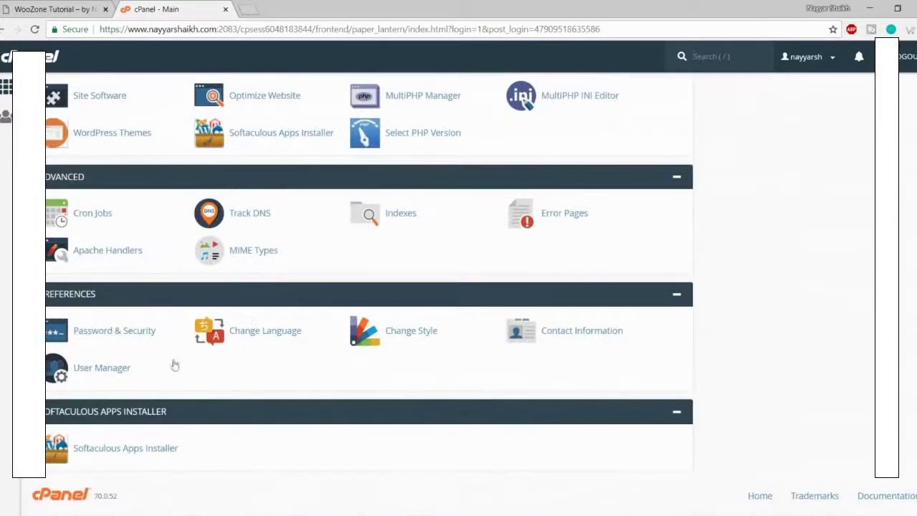
click(131, 448)
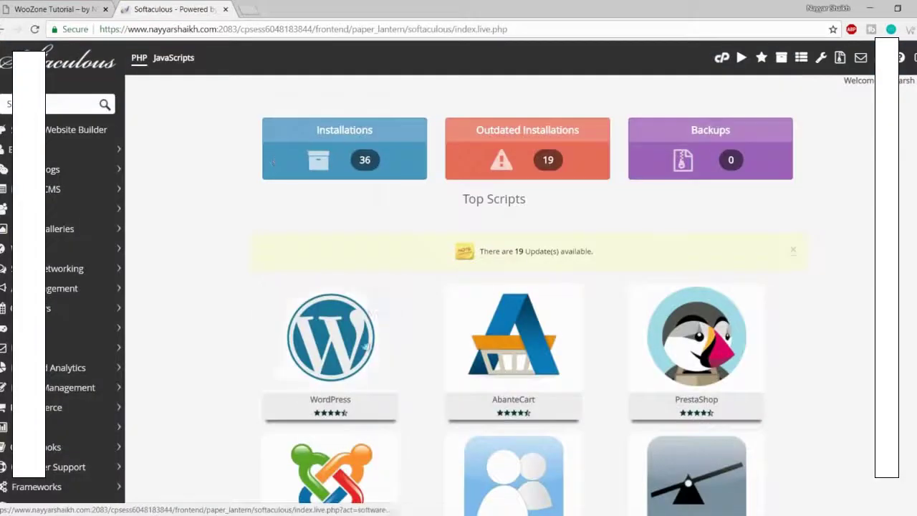
mouse_move(287, 383)
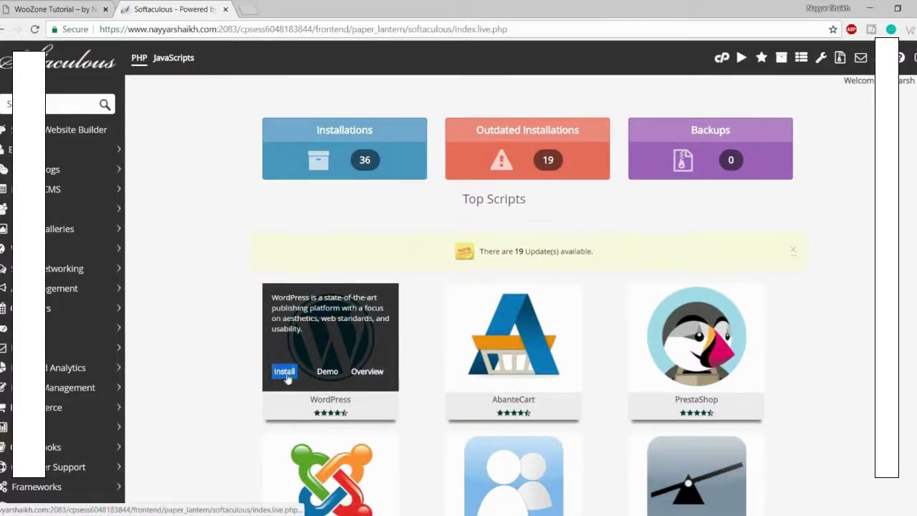
click(283, 372)
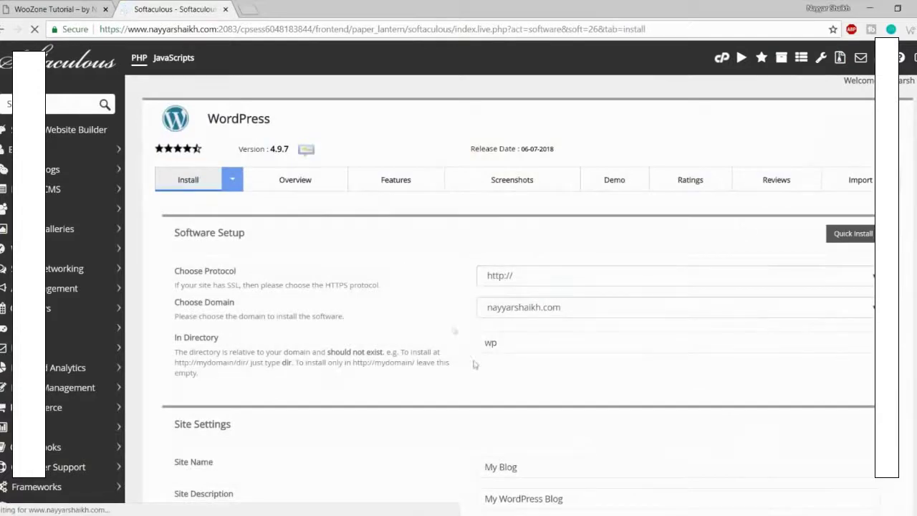
click(556, 275)
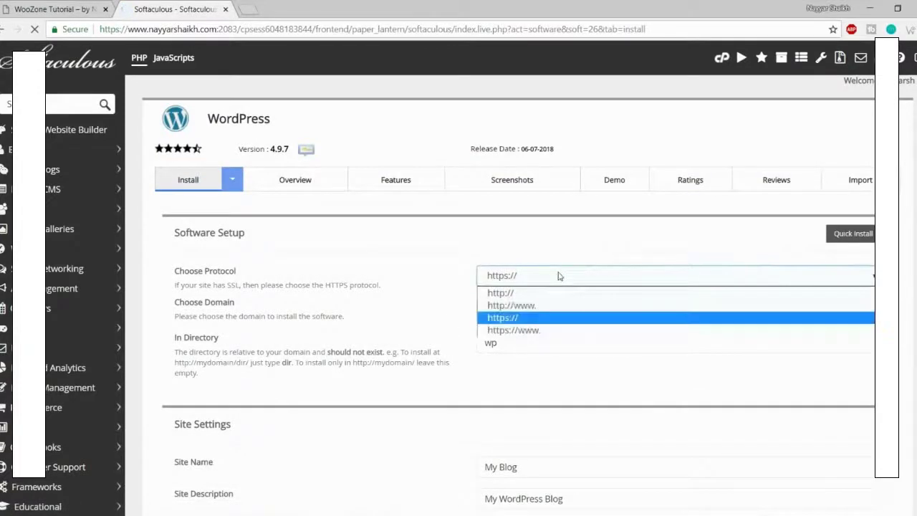
click(532, 330)
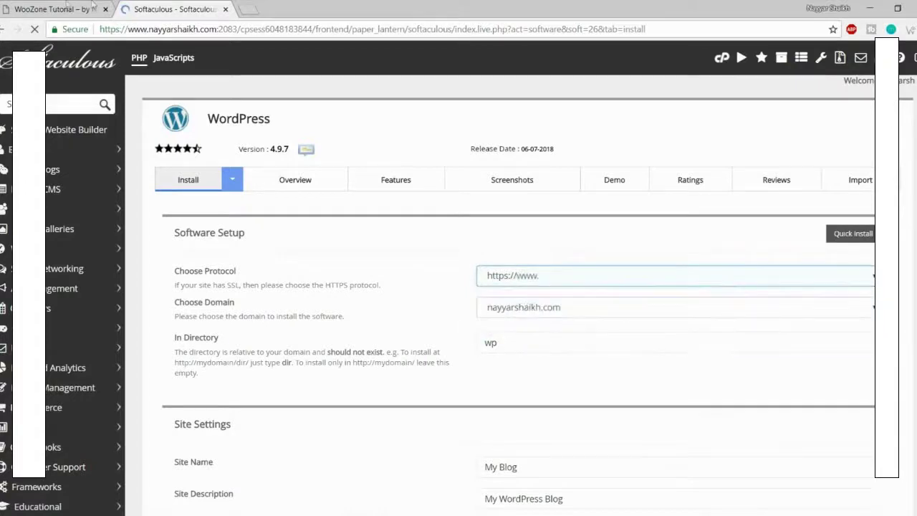
click(26, 5)
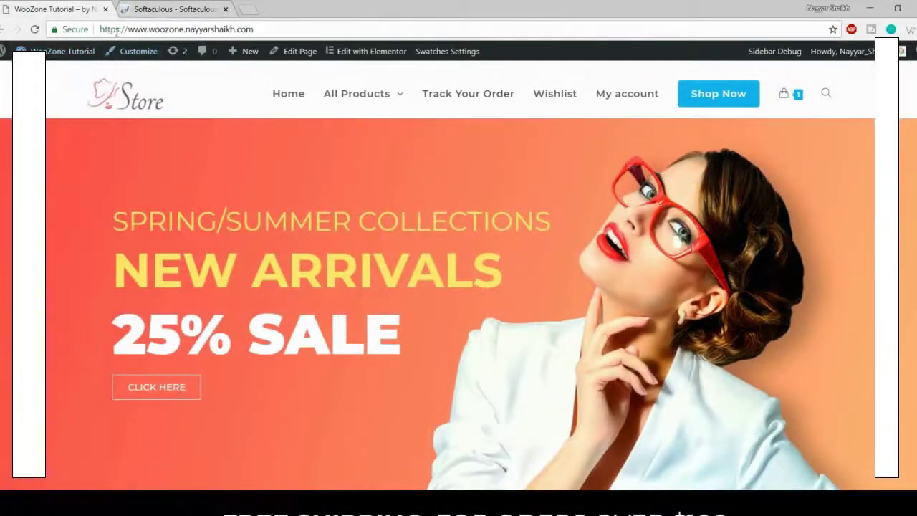
click(116, 29)
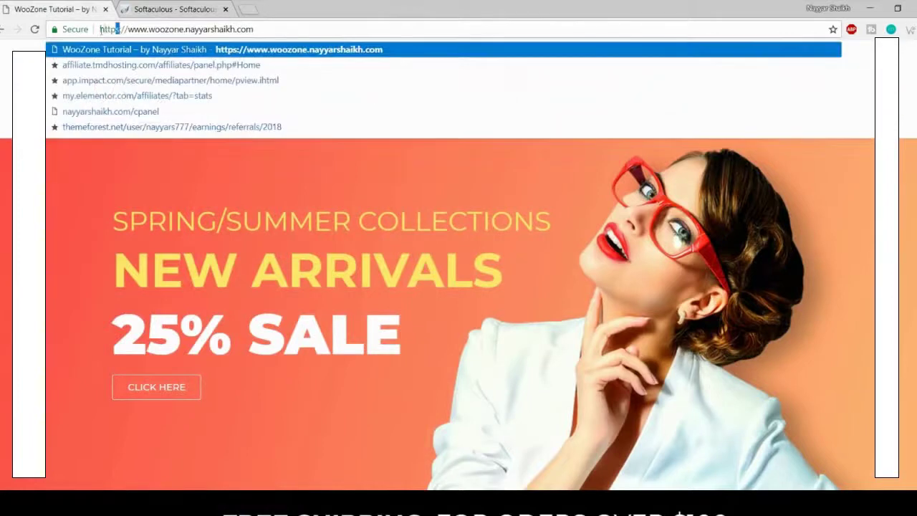
click(164, 9)
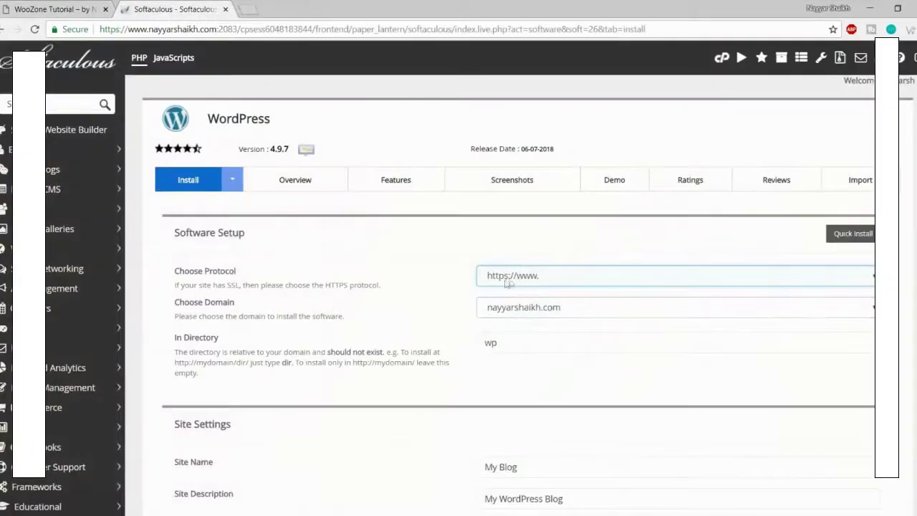
Step: Target the woozone2 subdomain and clear the 'wp' directory so WordPress installs at root
click(550, 309)
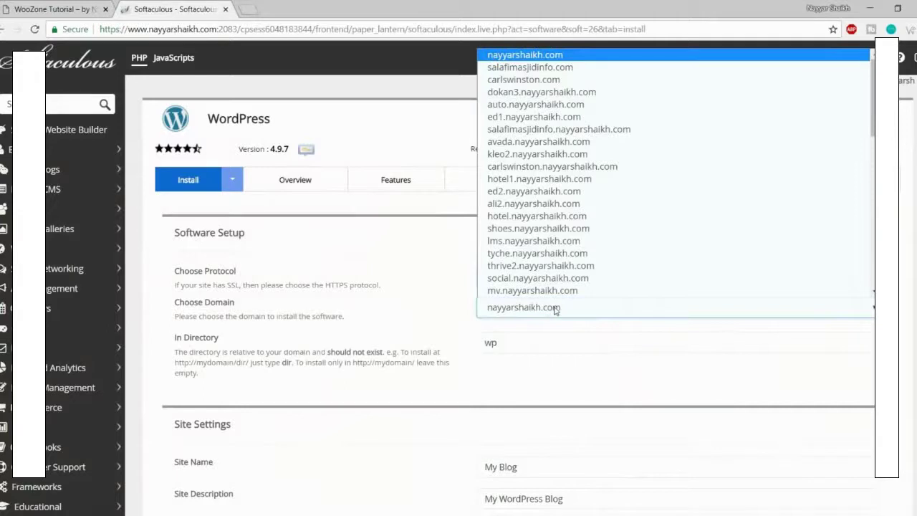
key(w)
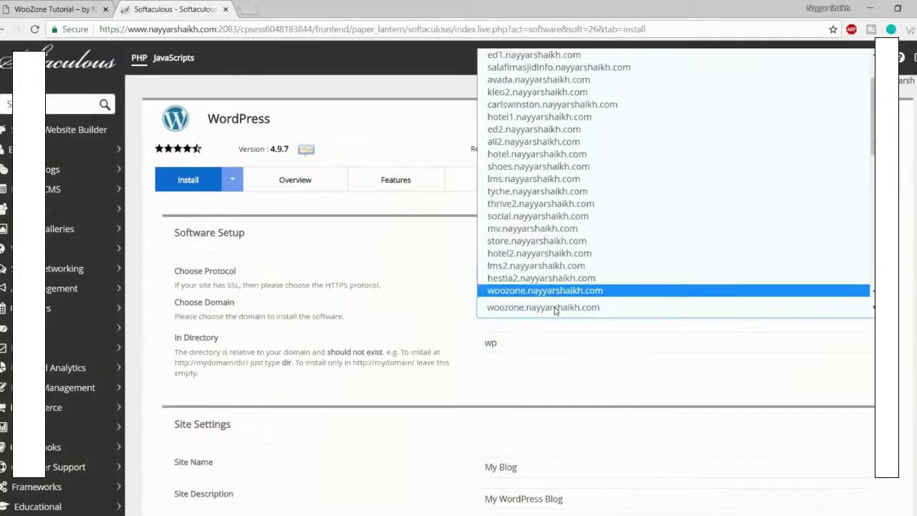
key(Down)
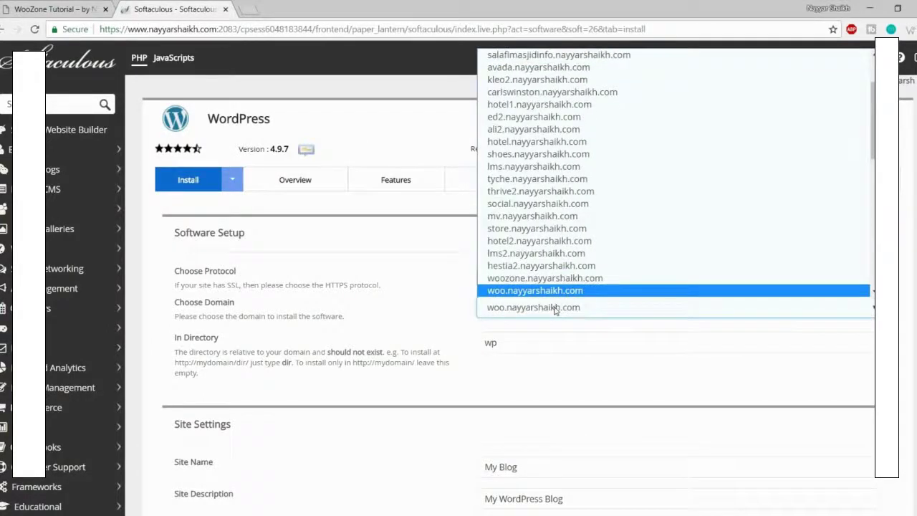
key(Down)
click(559, 351)
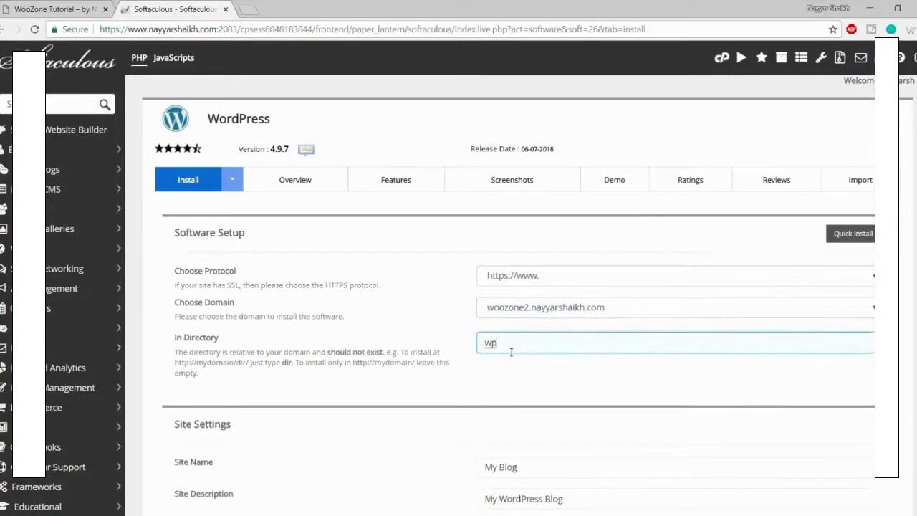
drag(516, 348, 471, 348)
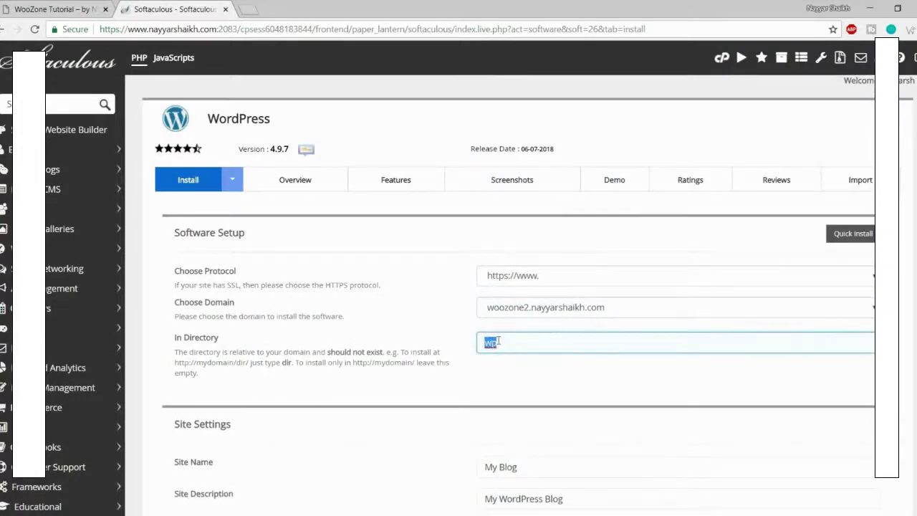
key(BackSpace)
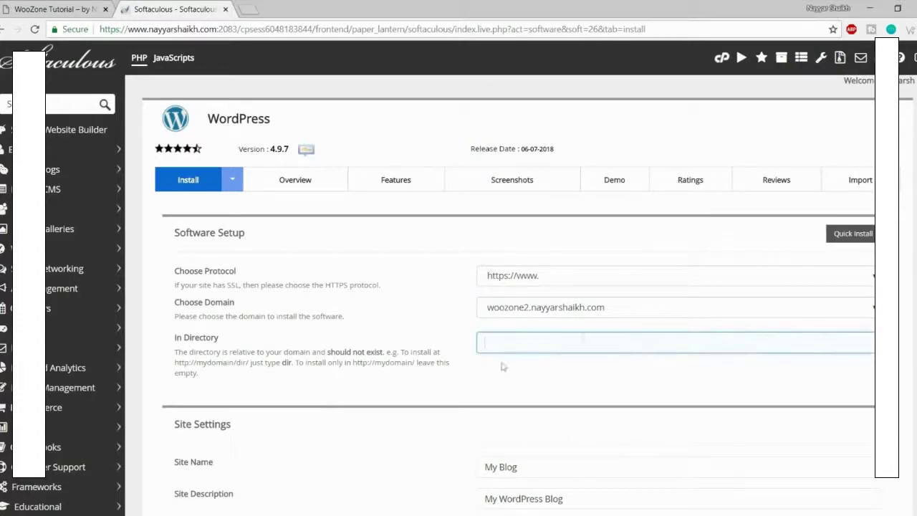
scroll(503, 366, down, 2)
Step: Replace the default My Blog name with 'WooZone Tutorial' and fill in a site description
scroll(569, 371, down, 2)
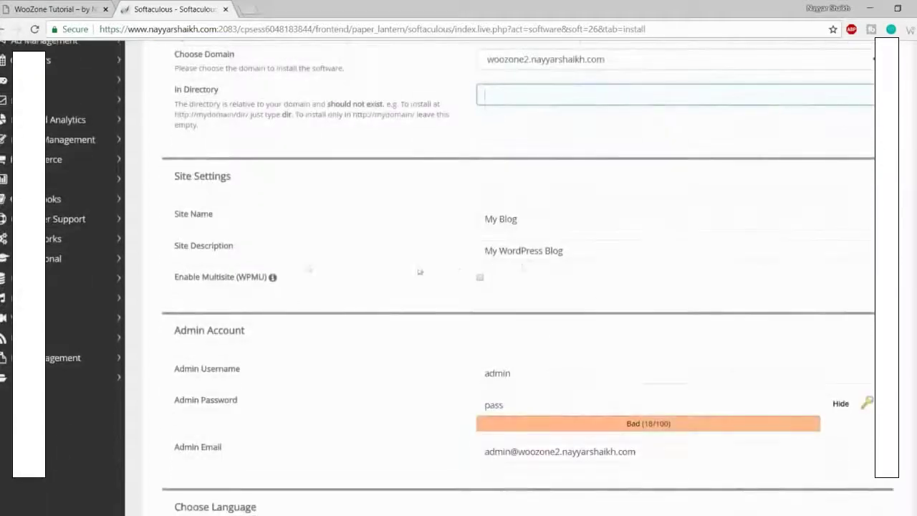
drag(543, 222, 440, 225)
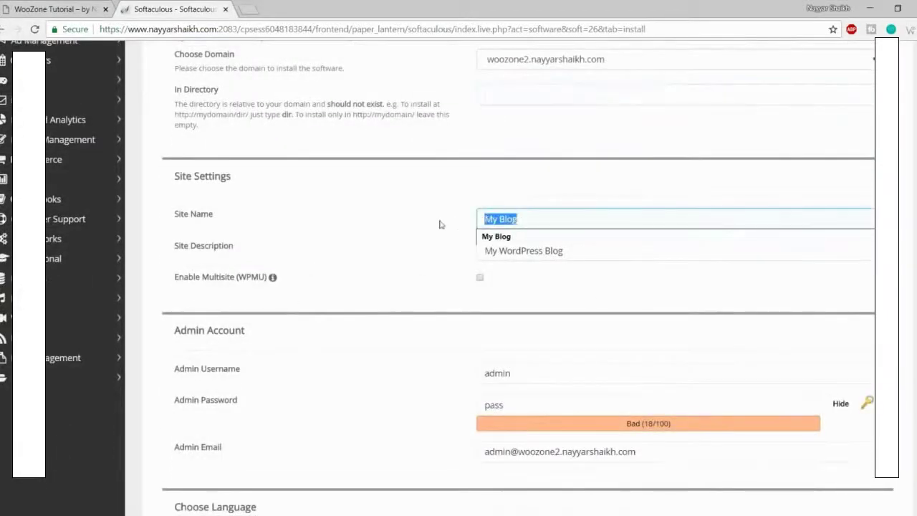
click(432, 275)
drag(556, 215, 417, 219)
text(WooZone Tutorial)
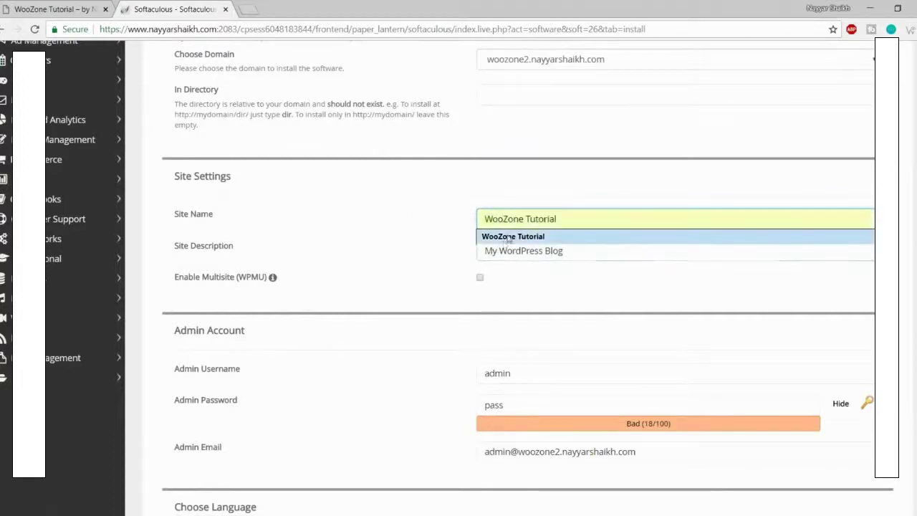
click(507, 238)
drag(578, 256, 497, 270)
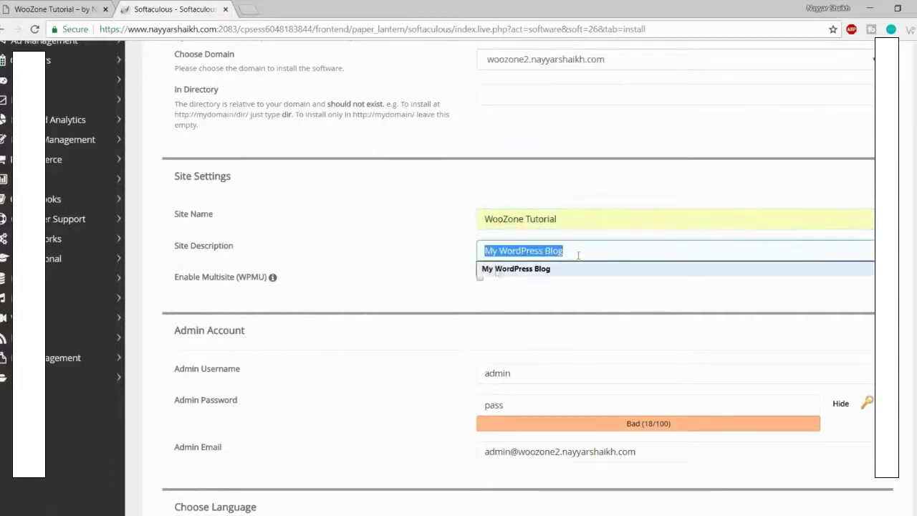
click(526, 269)
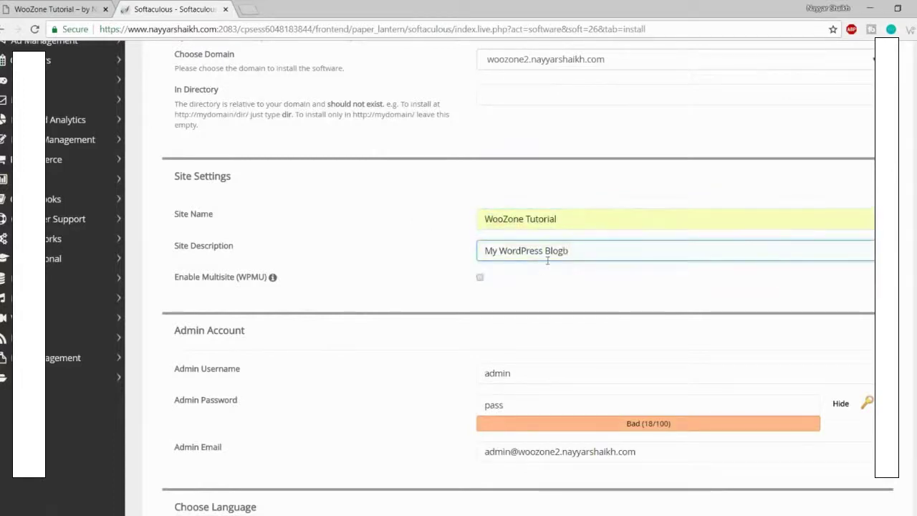
key(ctrl+a)
text(b)
click(513, 273)
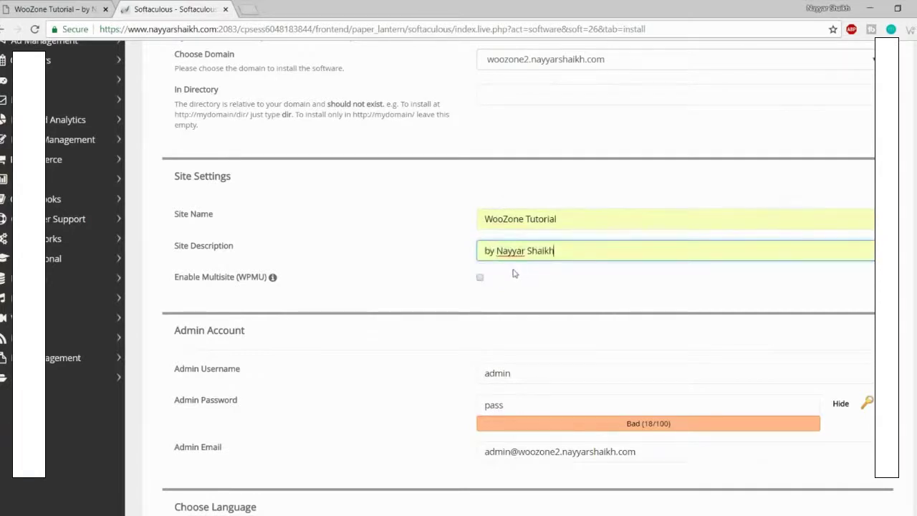
click(577, 217)
key(ctrl+a)
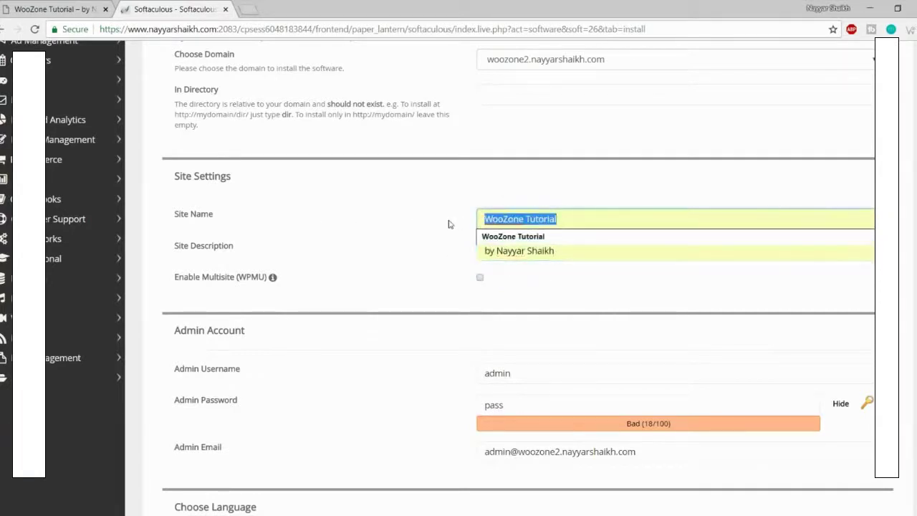
click(449, 224)
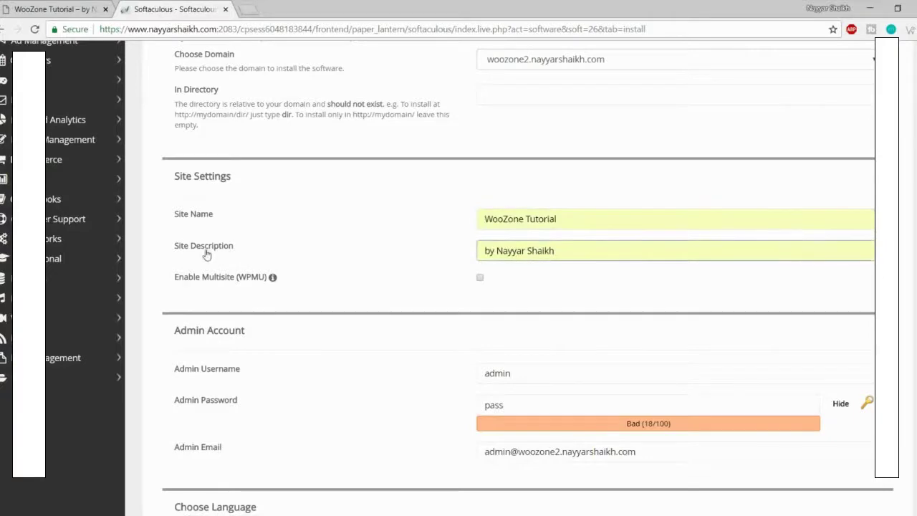
drag(576, 257, 427, 258)
click(412, 278)
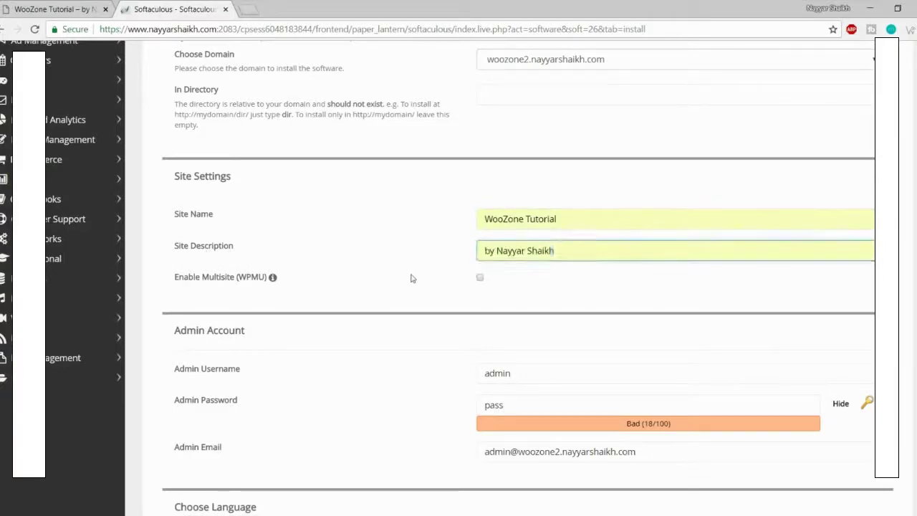
scroll(411, 277, down, 3)
Step: Set the admin username from a saved suggestion
click(557, 187)
drag(556, 187, 556, 220)
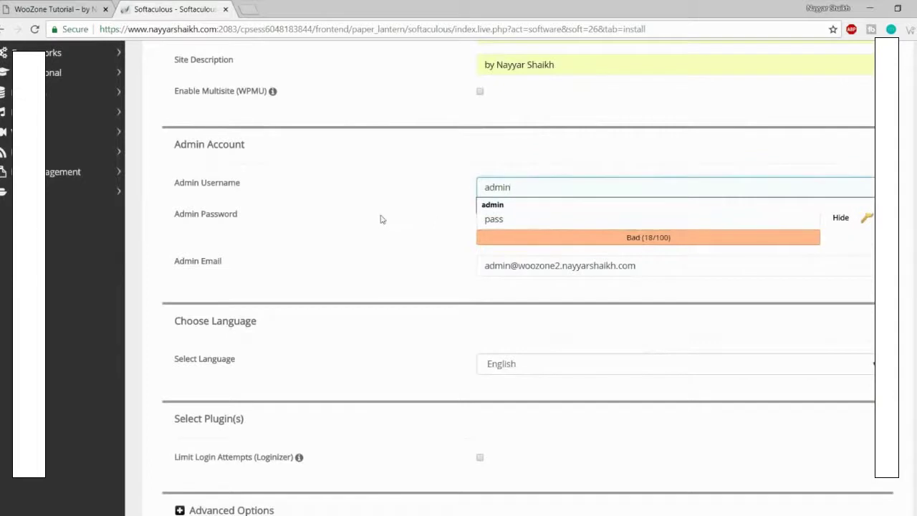
key(ctrl+a)
text(N)
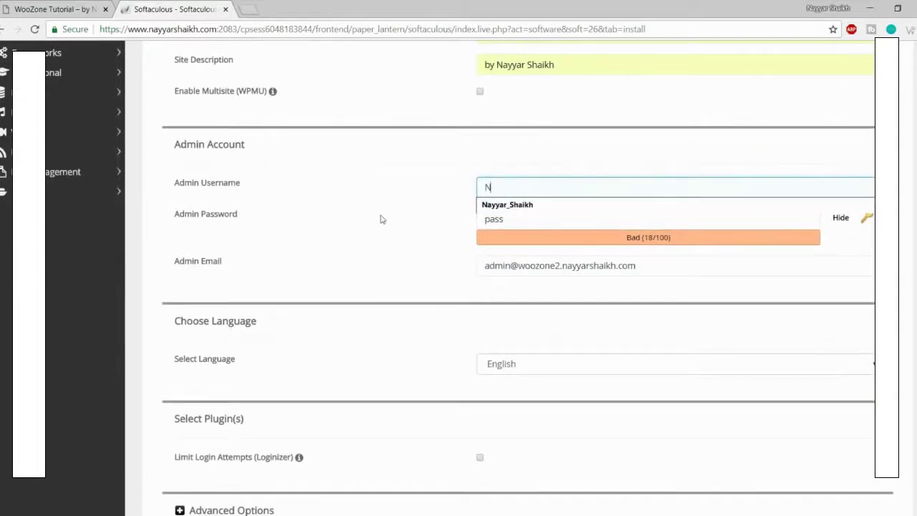
click(494, 206)
drag(557, 188, 491, 188)
click(457, 196)
click(490, 191)
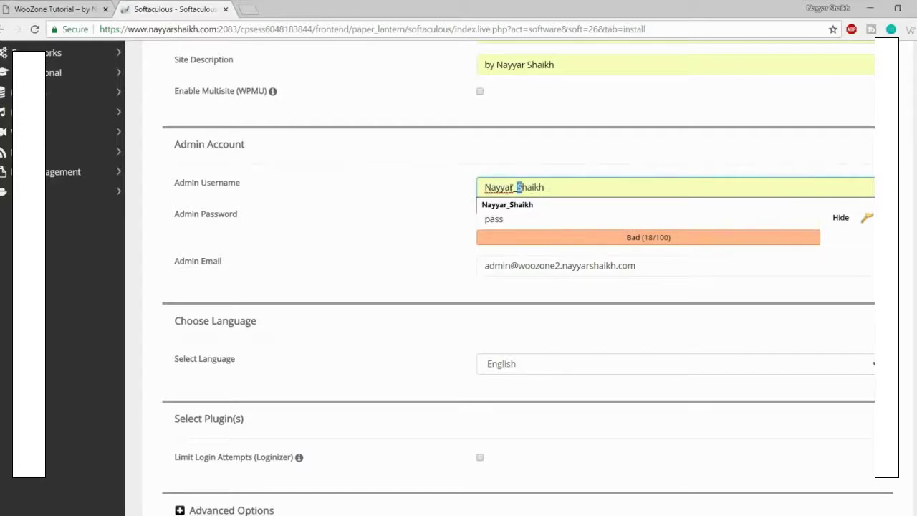
drag(491, 187, 511, 188)
click(514, 187)
click(557, 169)
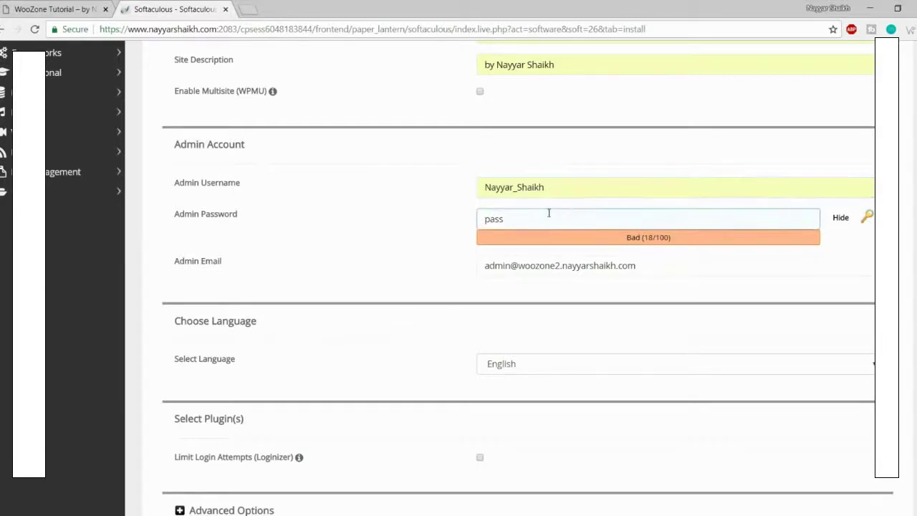
Step: Enter a new admin password and fill the admin e-mail from a saved suggestion
drag(549, 213, 445, 217)
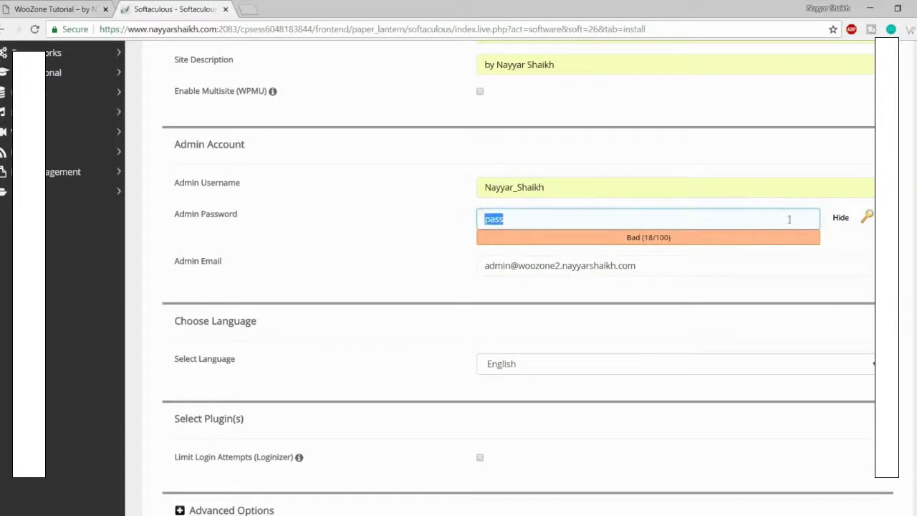
click(838, 222)
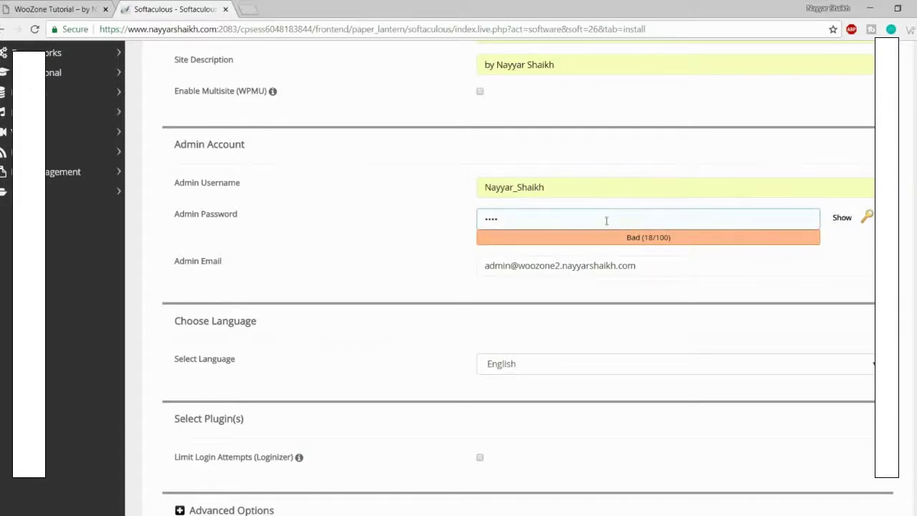
key(ctrl+v)
key(ctrl+a)
text(*****)
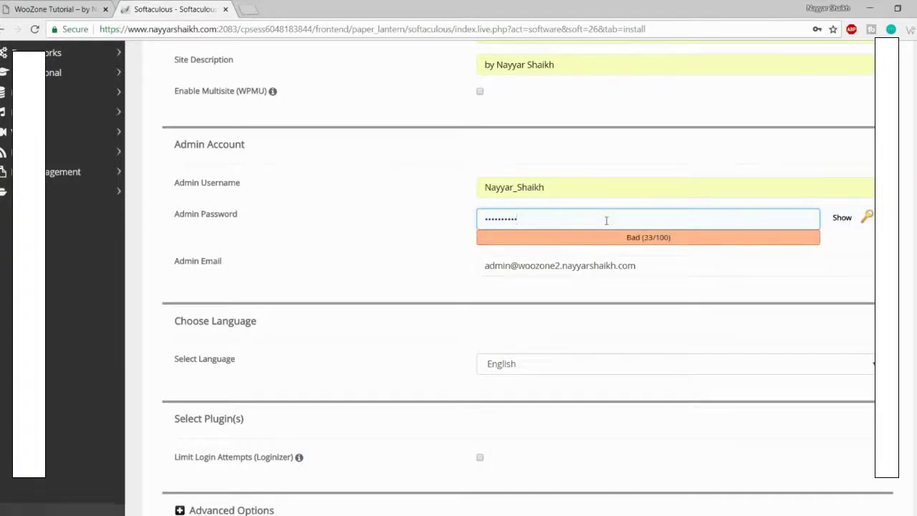
key(Tab)
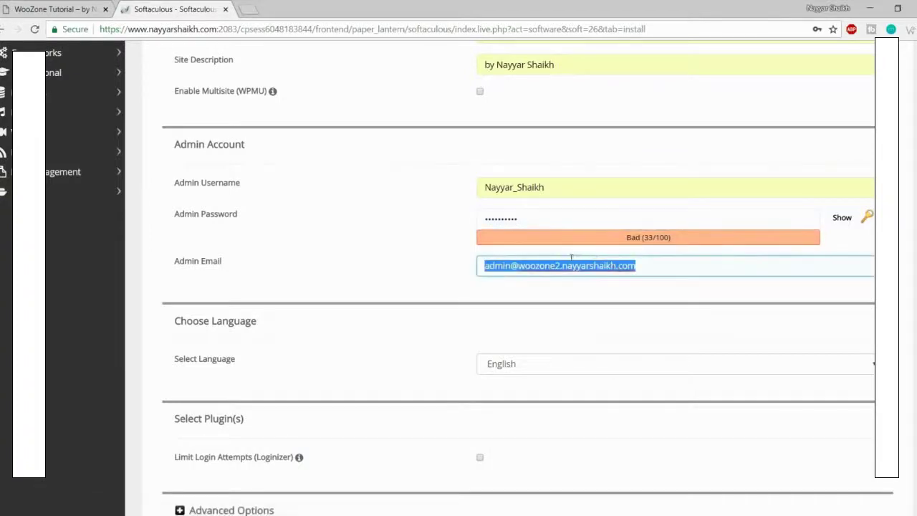
click(542, 284)
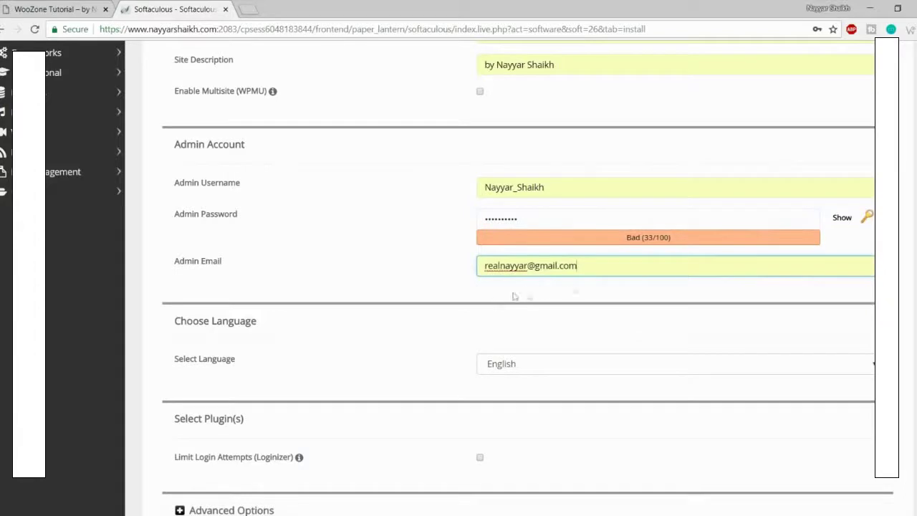
scroll(595, 341, down, 8)
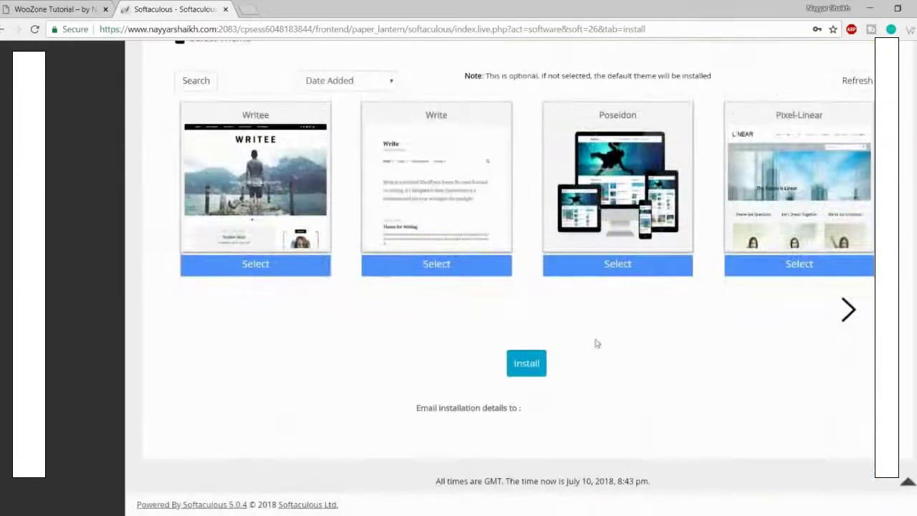
Step: Launch the WordPress installation with the completed form and default theme
click(527, 363)
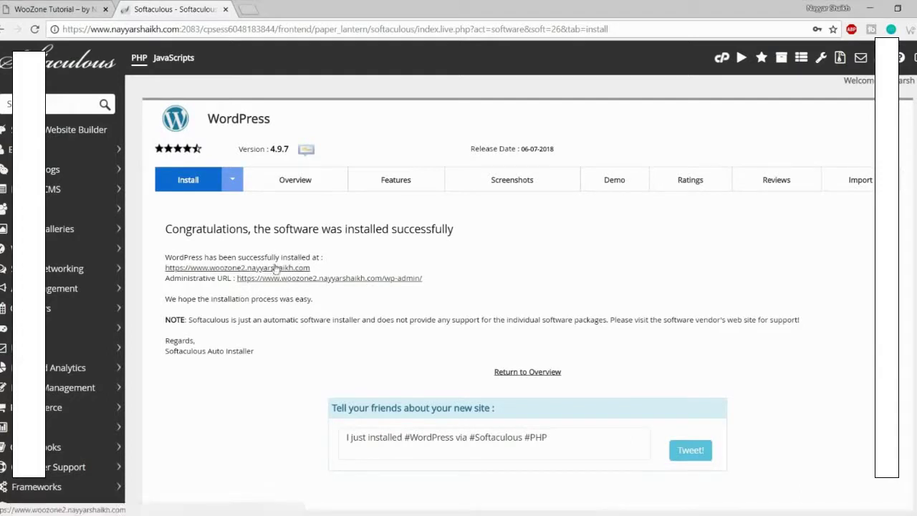
Step: Open the new woozone2 site in its own tab and look over its homepage
right_click(279, 271)
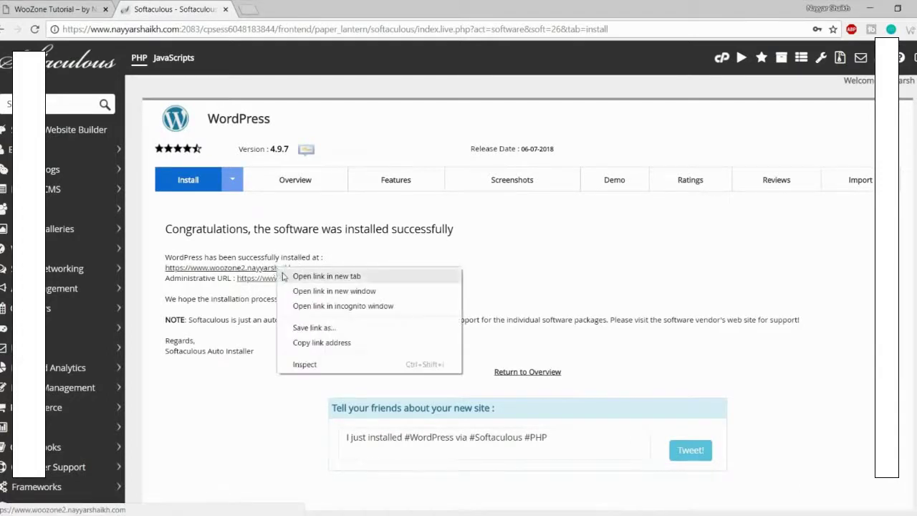
click(325, 276)
click(283, 8)
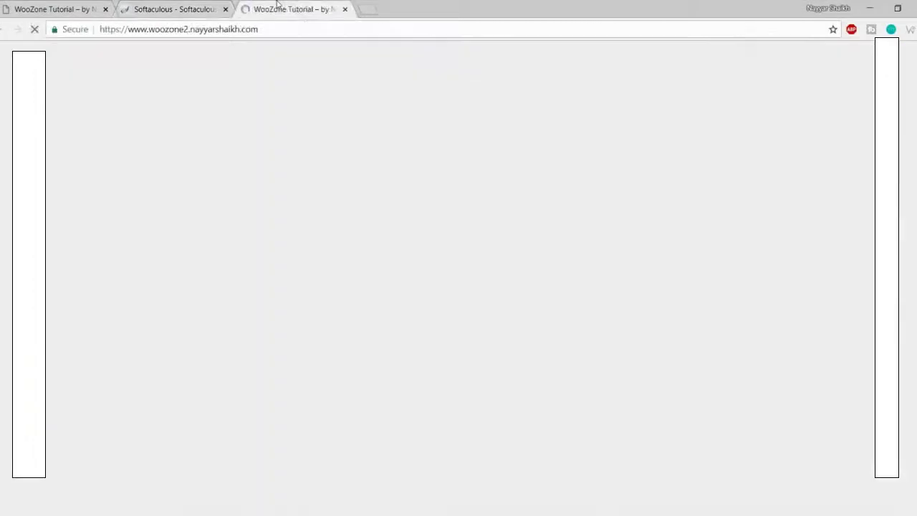
scroll(496, 307, down, 5)
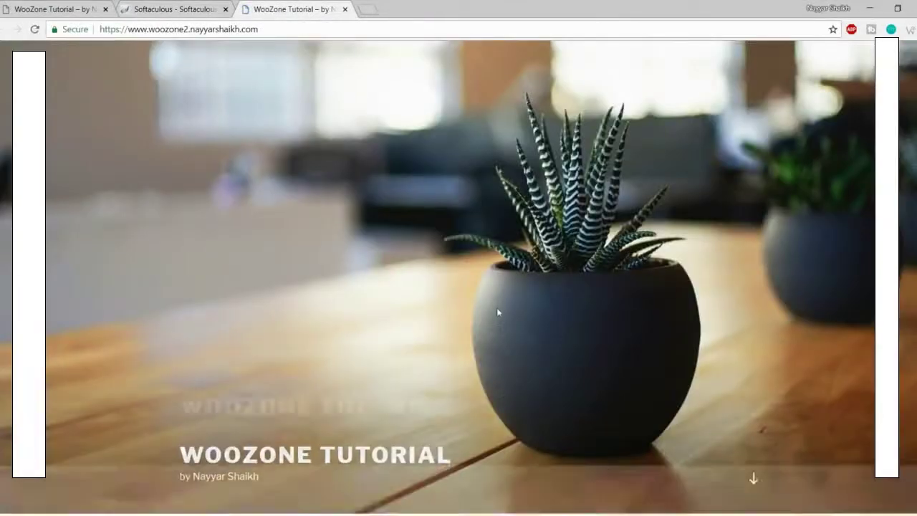
scroll(506, 375, up, 5)
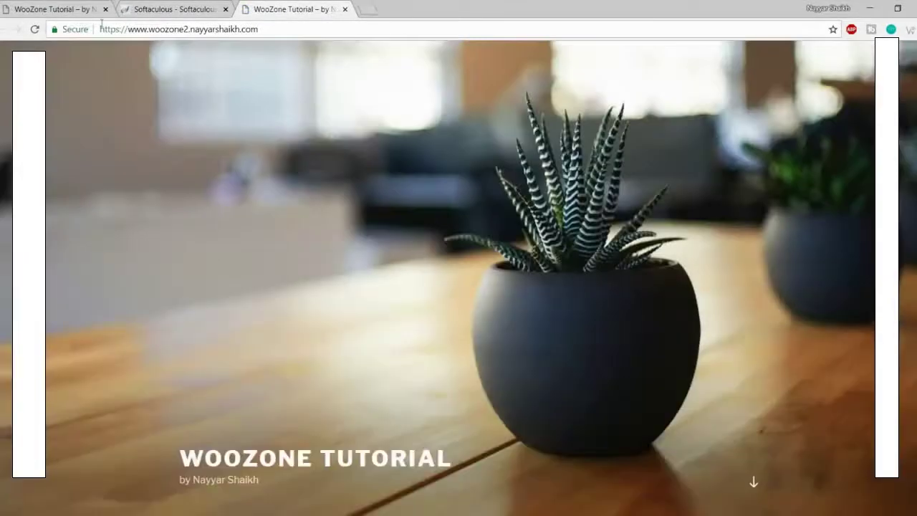
Step: Open the Administrative URL in a new tab beside the site tab
click(159, 7)
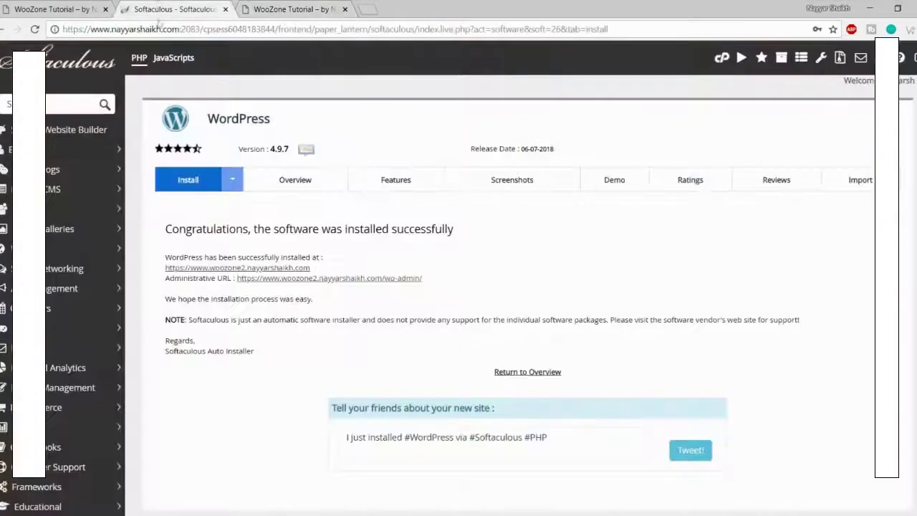
right_click(328, 279)
click(351, 285)
drag(392, 7, 260, 10)
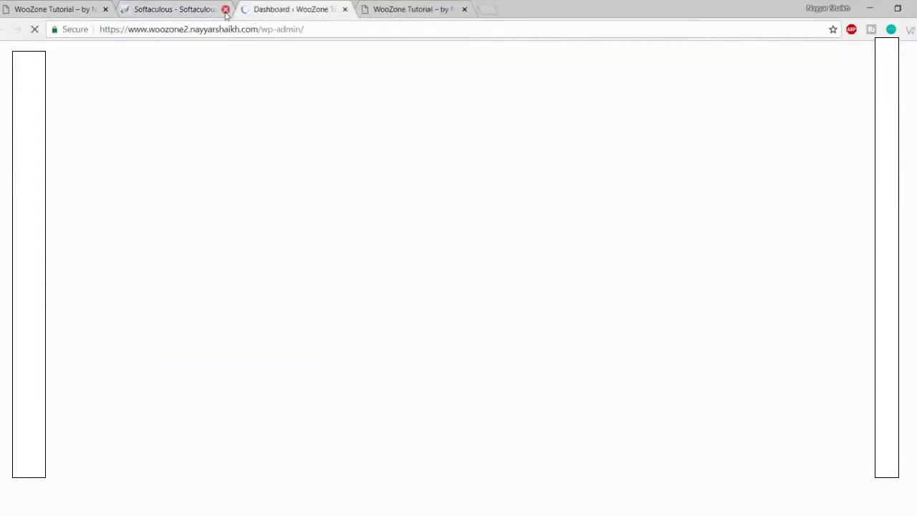
Step: Close the Softaculous tab, dismiss the Personal Data and Privacy notice, and inspect the wp-admin address
click(225, 8)
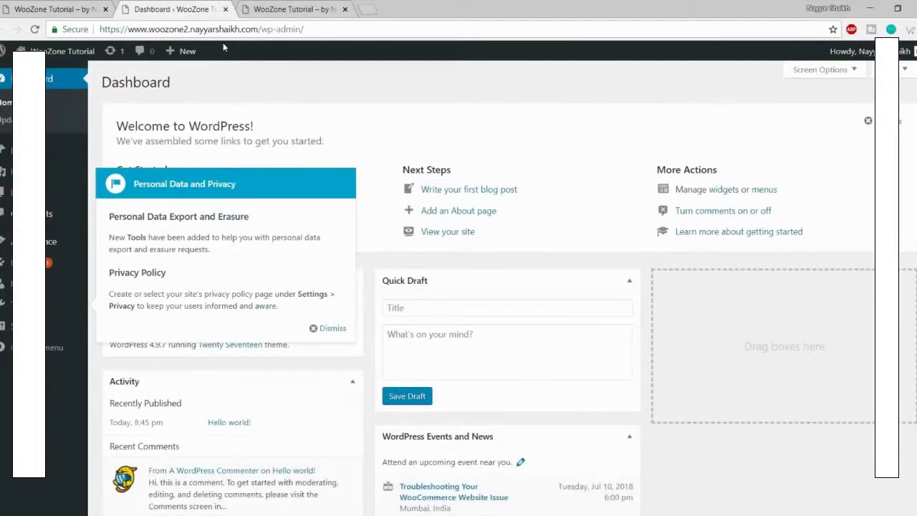
click(334, 328)
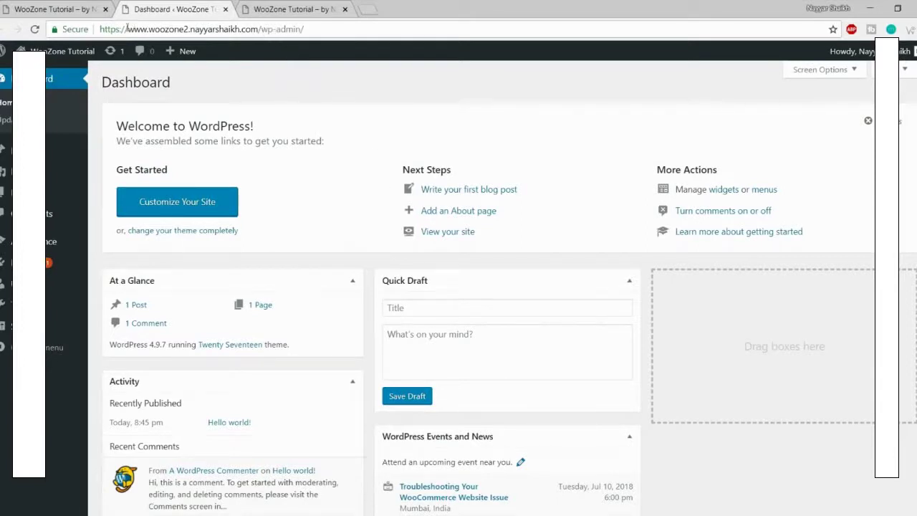
drag(103, 27, 260, 30)
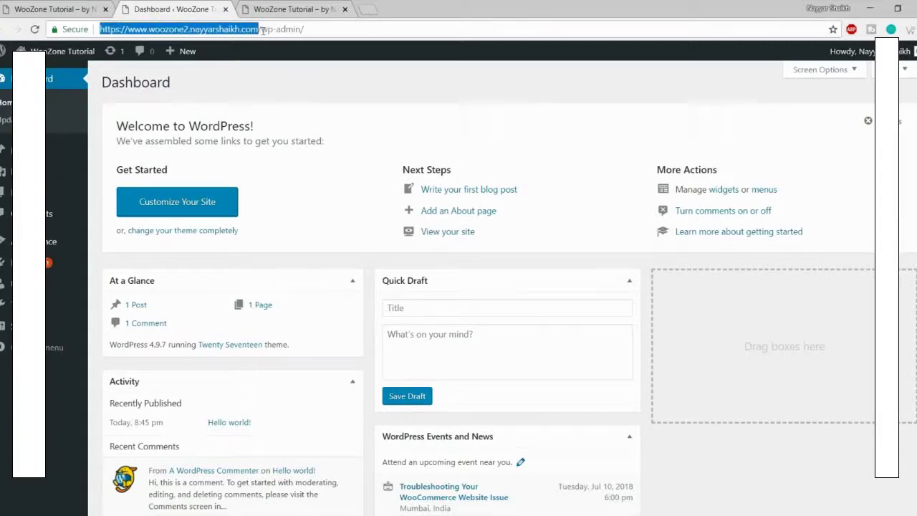
drag(325, 29, 251, 29)
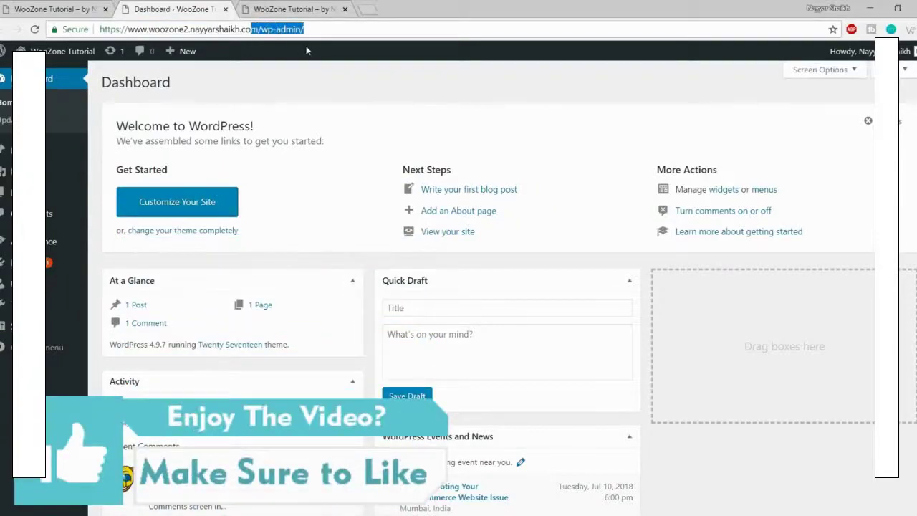
click(318, 77)
Step: Glance at the homepage tab, then return to the Dashboard and go to Appearance
click(293, 9)
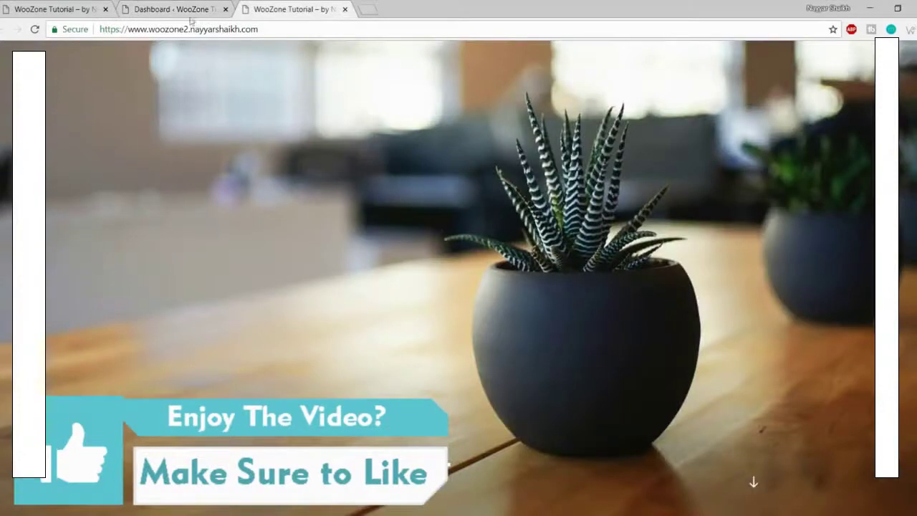
click(159, 7)
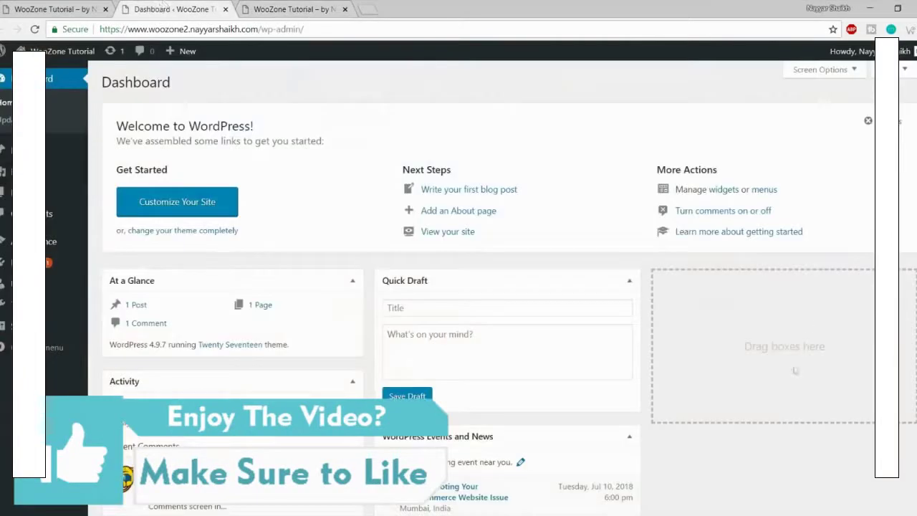
scroll(680, 430, down, 3)
scroll(686, 458, up, 3)
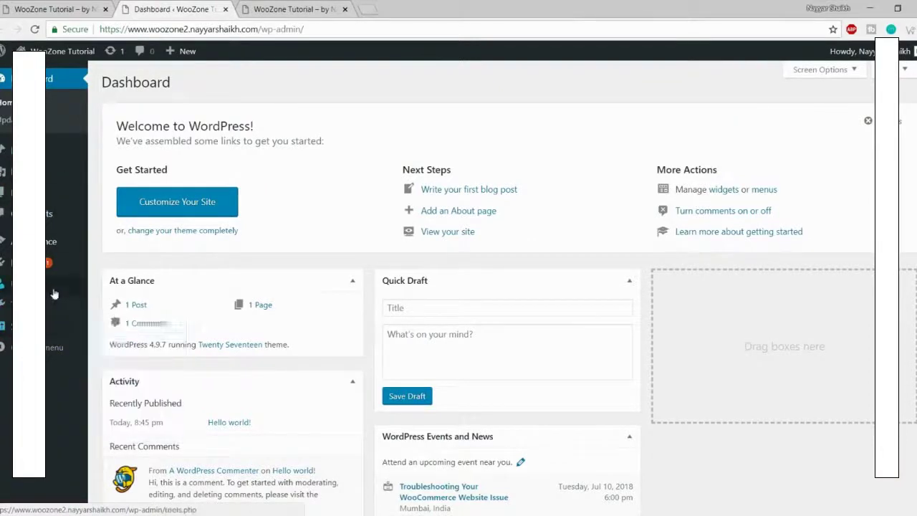
click(47, 245)
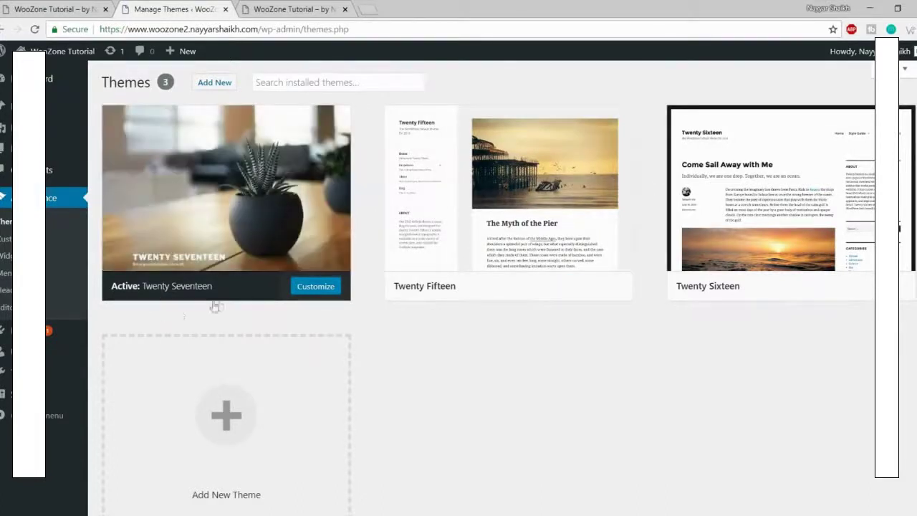
Step: Review the installed themes list and compare it with the site's front page
mouse_move(288, 256)
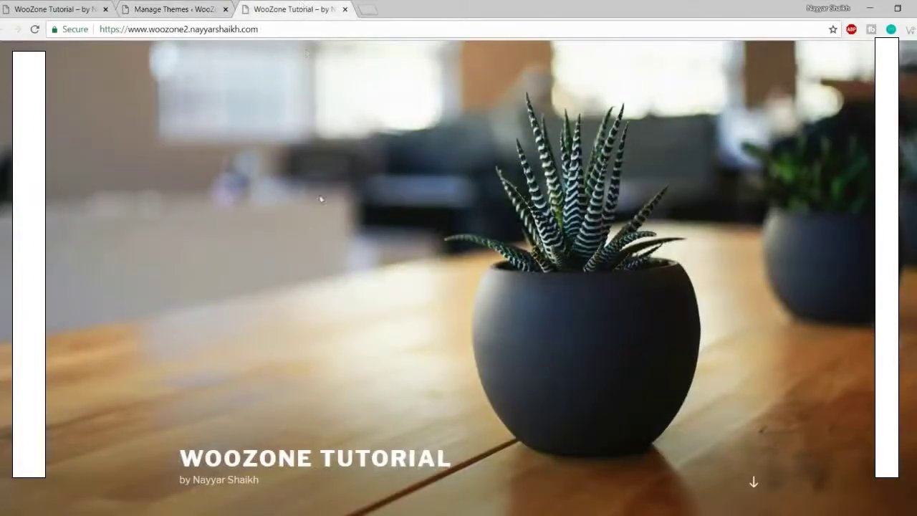
scroll(320, 198, down, 3)
scroll(357, 238, up, 3)
click(169, 8)
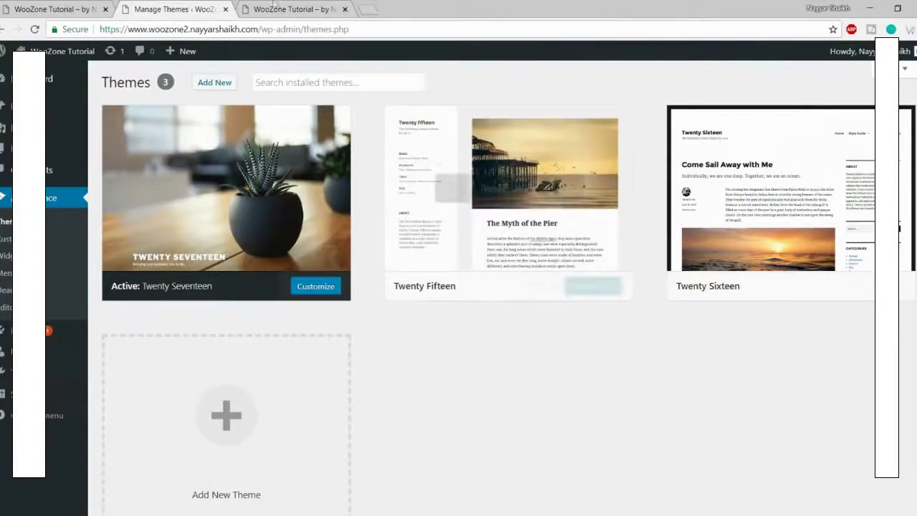
click(276, 10)
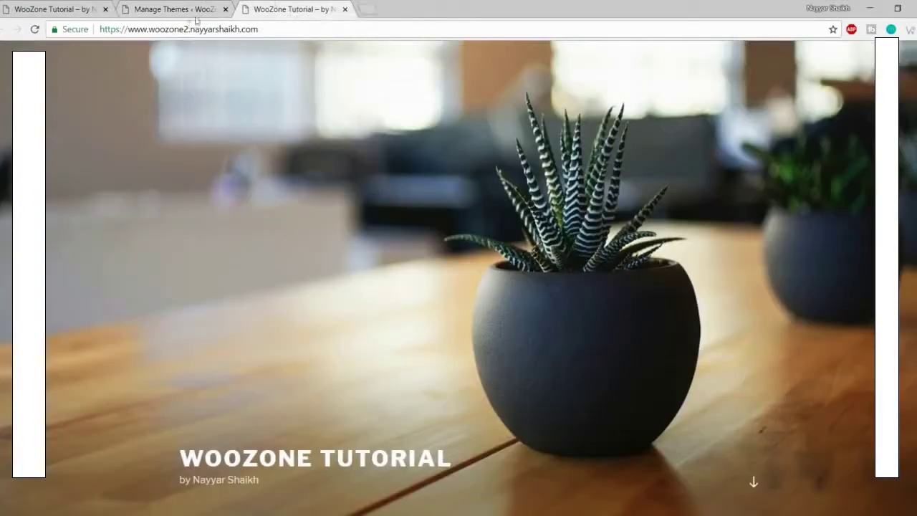
click(185, 8)
Step: Delete the Twenty Fifteen and Twenty Sixteen themes, confirming each deletion
click(510, 188)
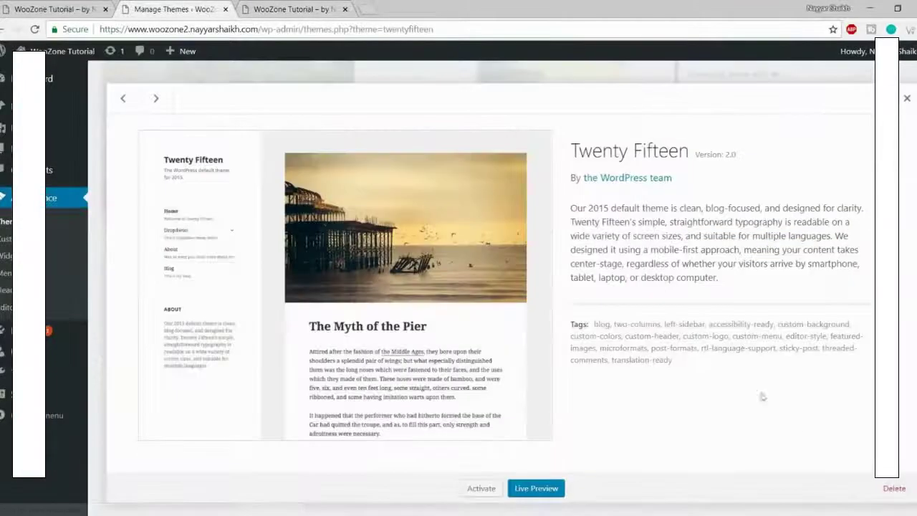
click(894, 488)
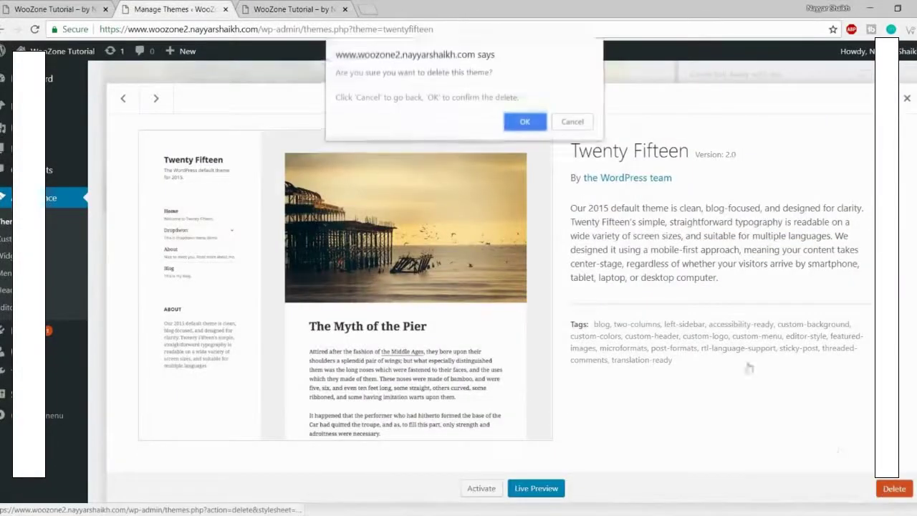
click(526, 123)
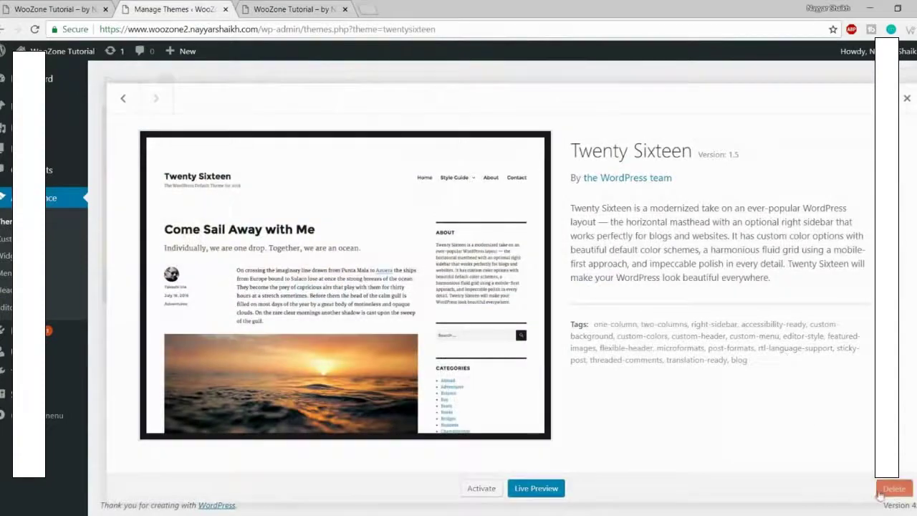
click(893, 488)
click(525, 120)
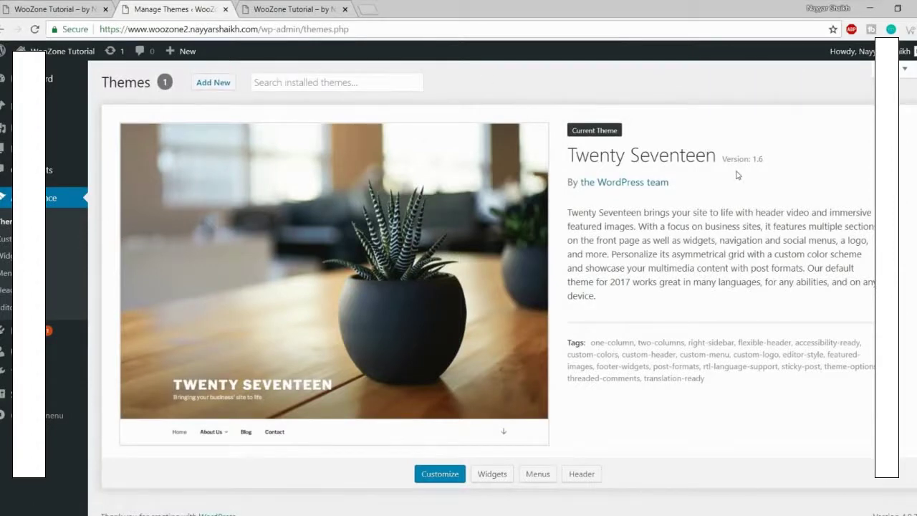
click(214, 84)
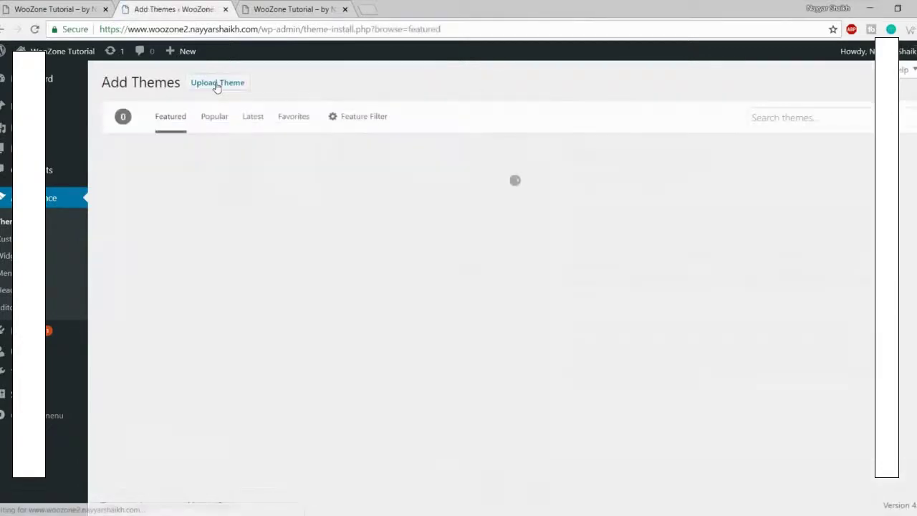
Step: Search the theme directory for 'oceanwp', then install and activate the OceanWP theme
scroll(752, 230, down, 3)
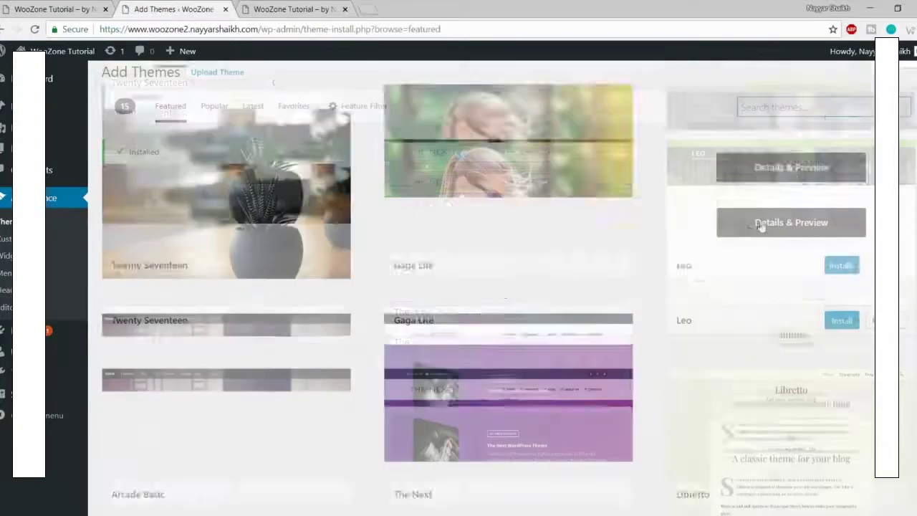
scroll(749, 230, down, 9)
scroll(330, 289, up, 12)
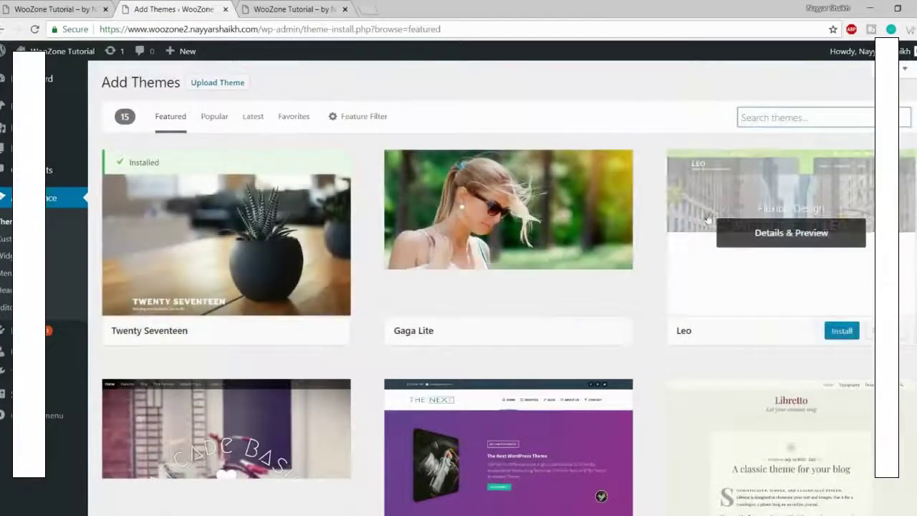
scroll(571, 237, down, 2)
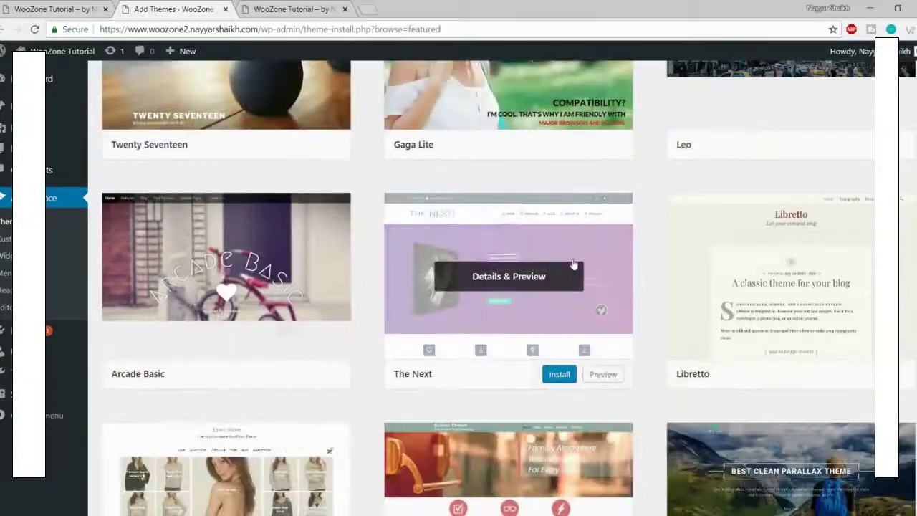
scroll(573, 265, up, 2)
click(788, 117)
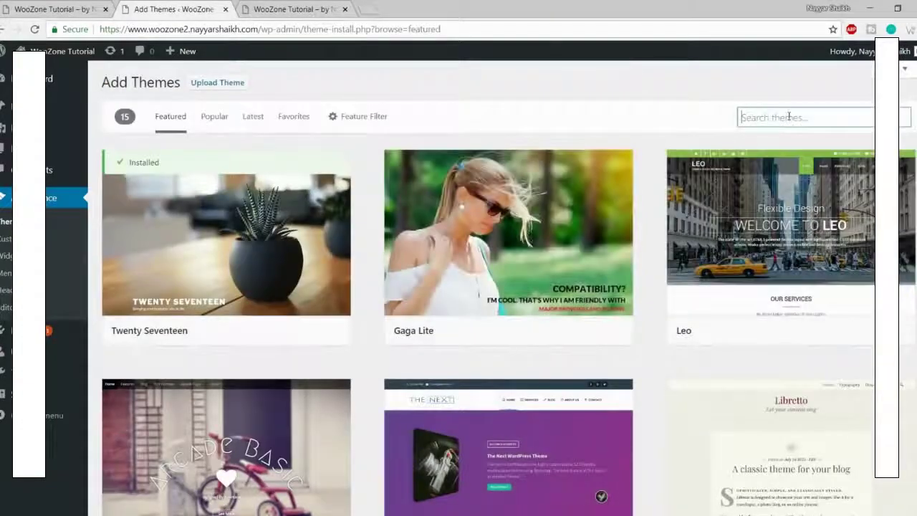
text(ceanwp)
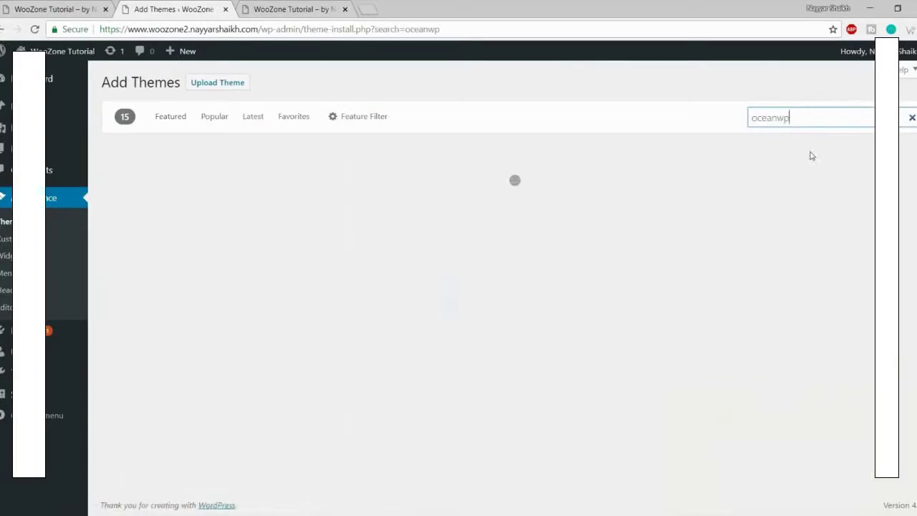
mouse_move(287, 183)
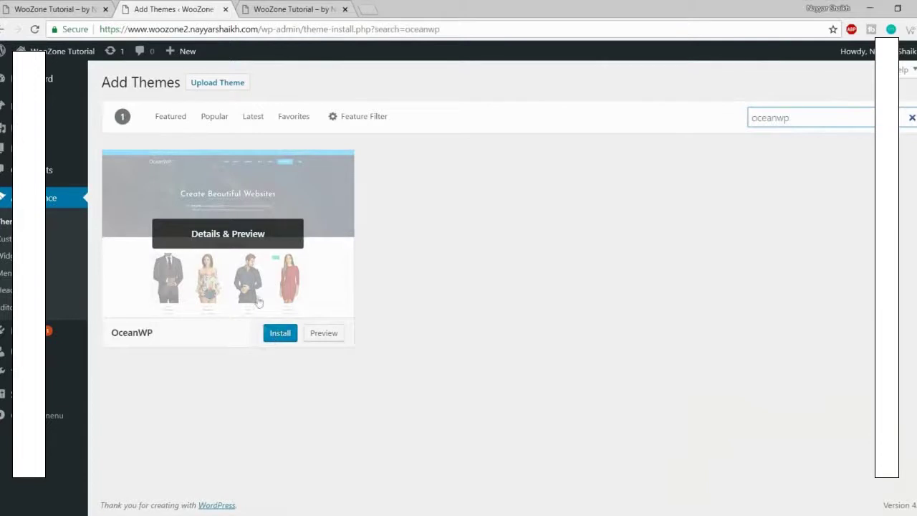
click(282, 335)
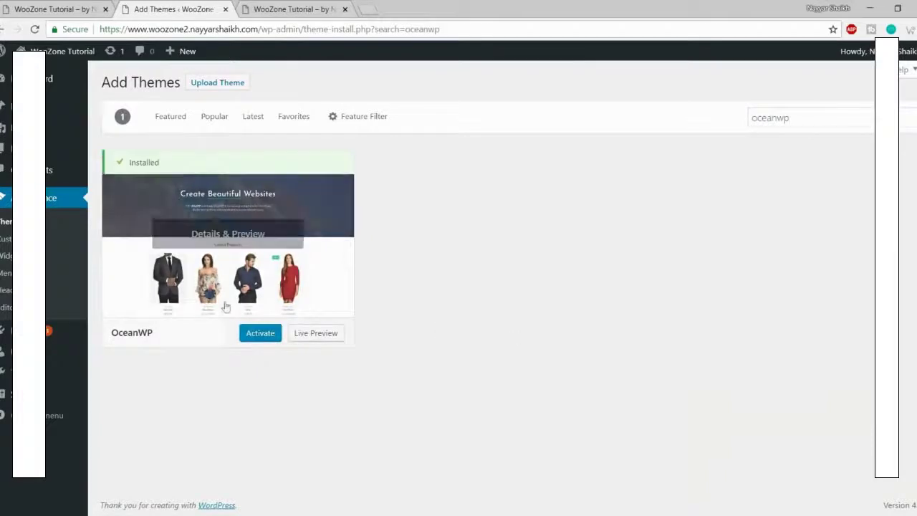
click(252, 333)
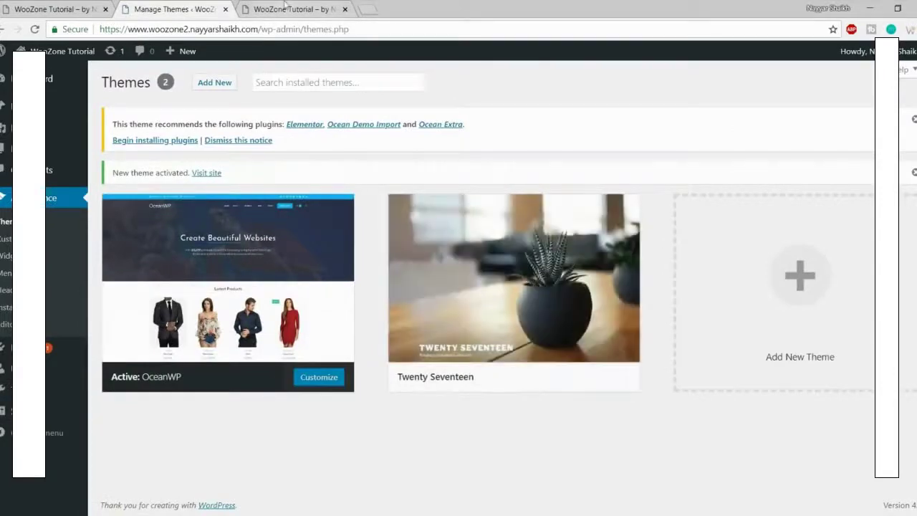
click(290, 9)
Step: Reload the front page and scroll through it to confirm the OceanWP look
click(34, 30)
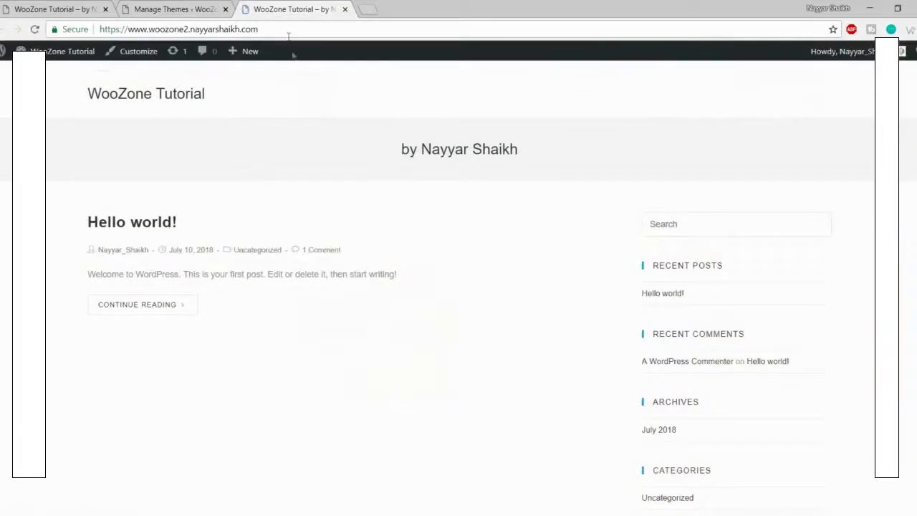
scroll(408, 270, down, 3)
scroll(406, 308, up, 3)
scroll(761, 345, down, 1)
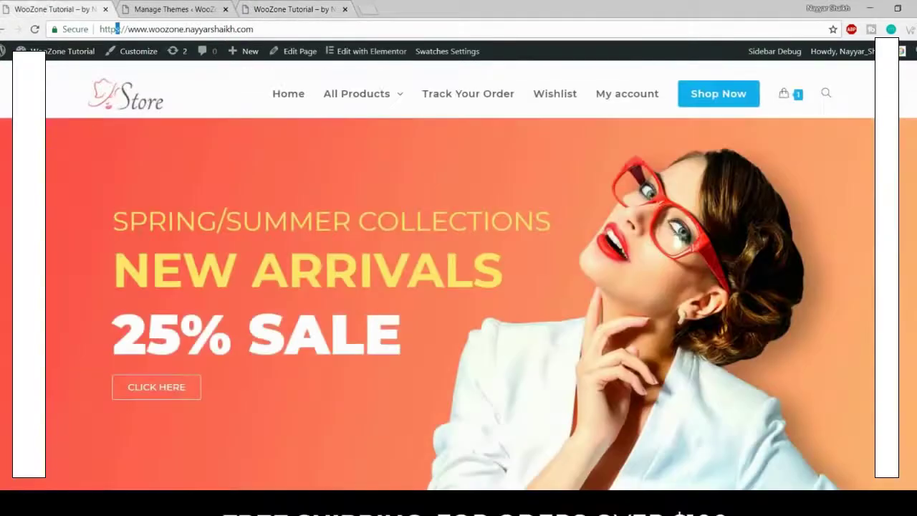
scroll(151, 267, down, 3)
scroll(151, 266, down, 3)
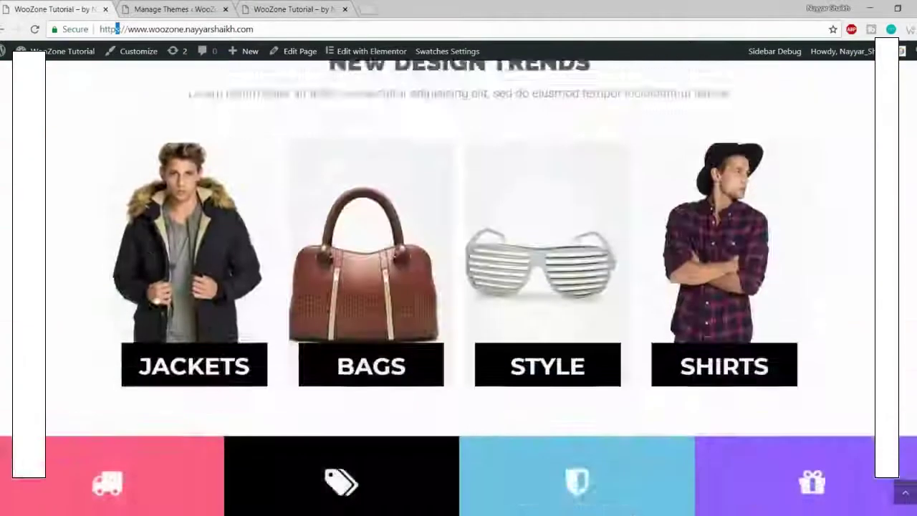
scroll(156, 294, up, 6)
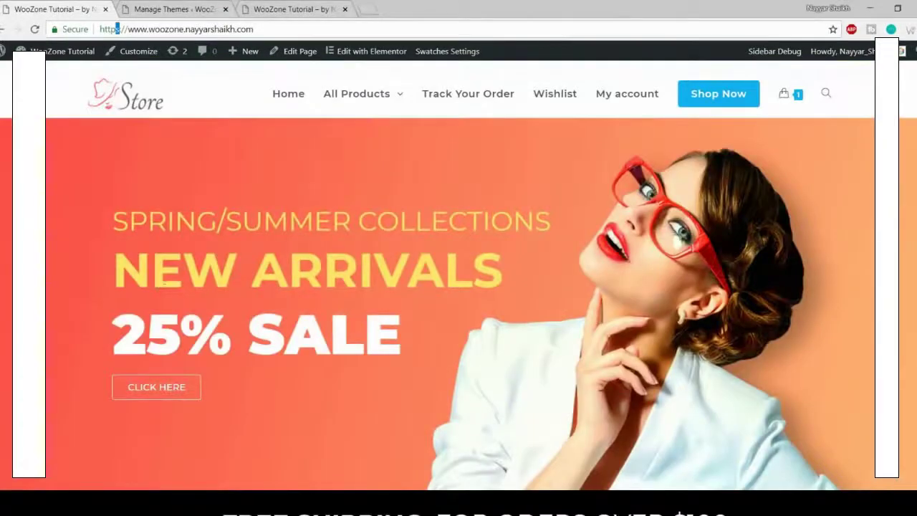
Step: Return to the Themes page and read the Elementor, Ocean Demo Import and Ocean Extra notice
click(189, 7)
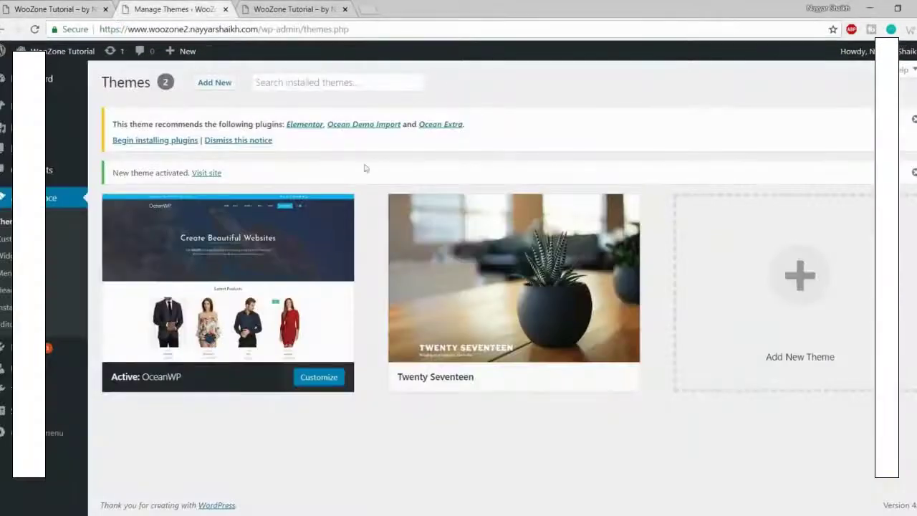
drag(111, 124, 363, 141)
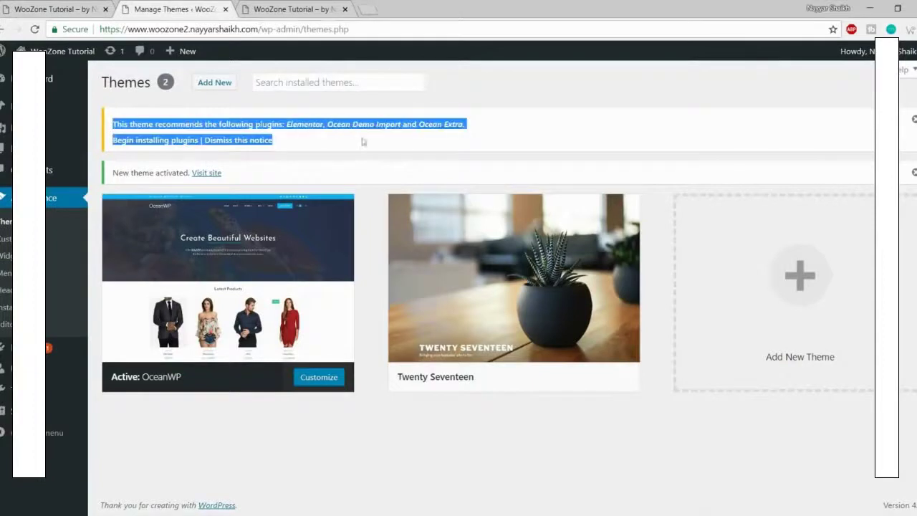
click(378, 146)
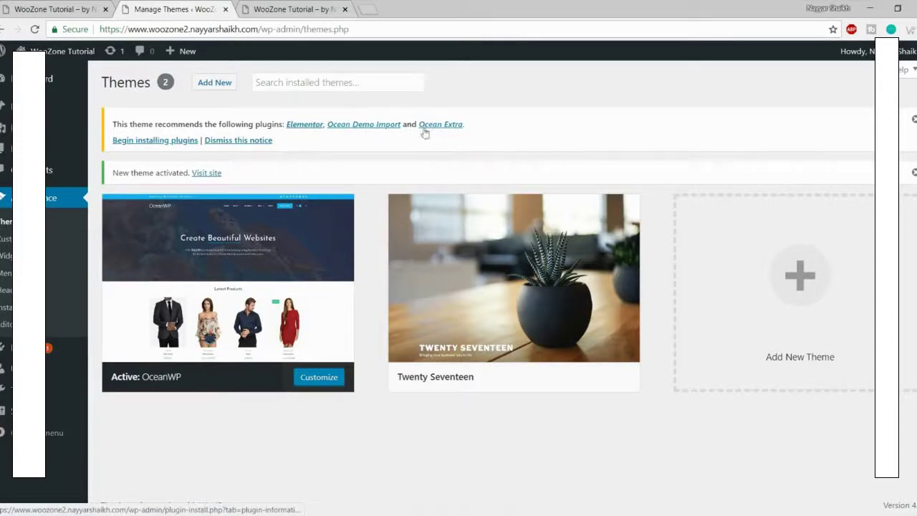
Step: Bulk-install Elementor, Ocean Demo Import and Ocean Extra from the recommended plugins list, then return to the Dashboard
click(153, 141)
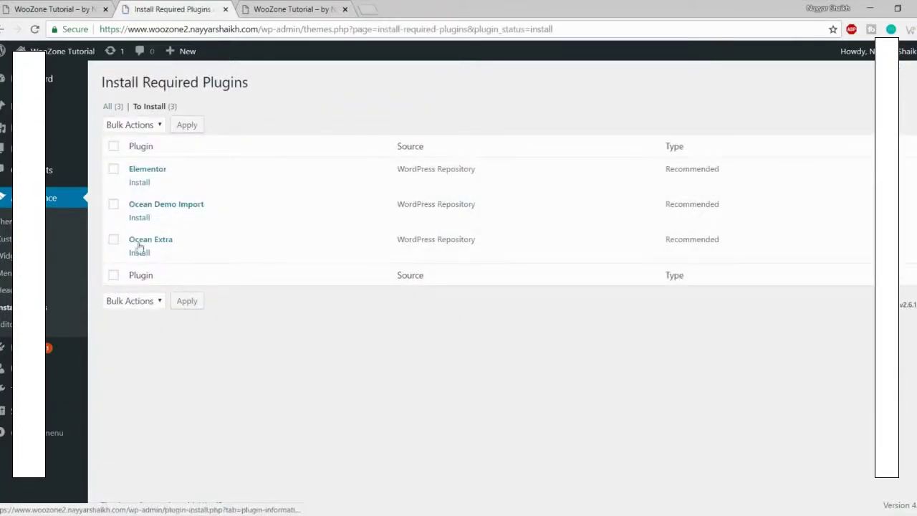
click(115, 147)
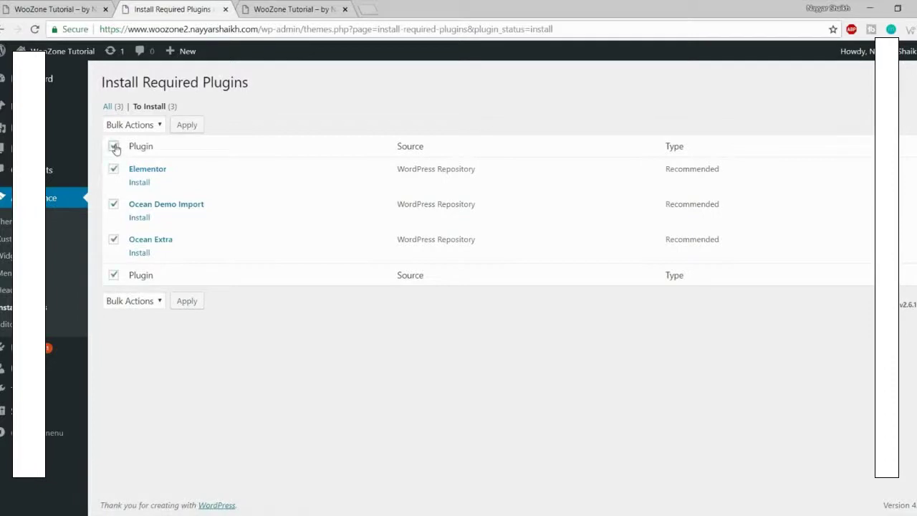
click(147, 125)
click(142, 152)
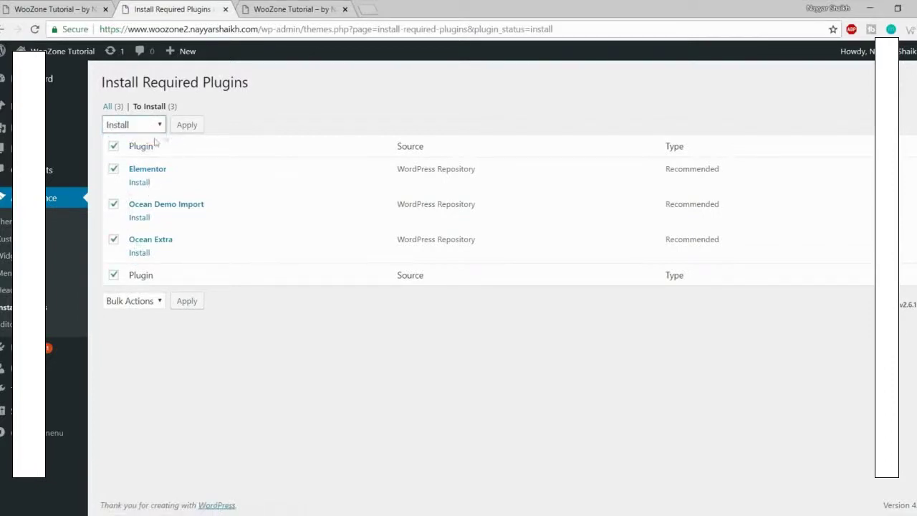
click(187, 125)
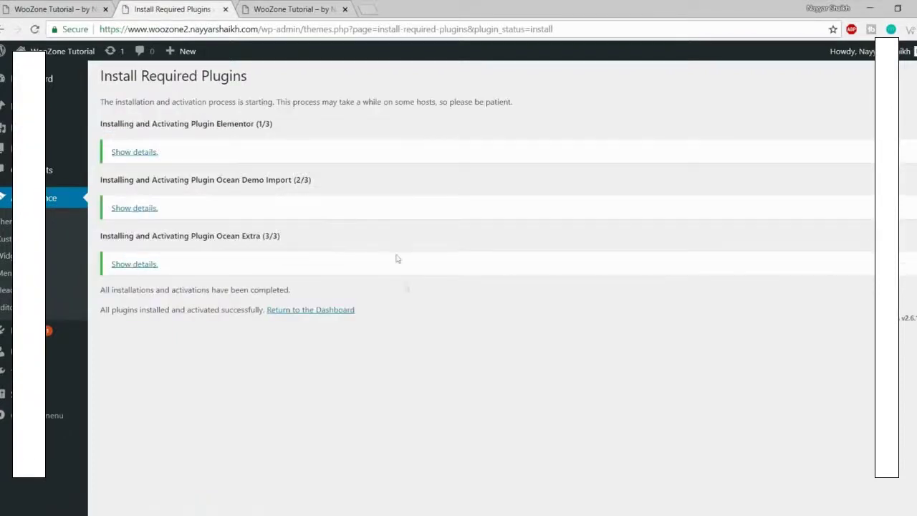
click(311, 311)
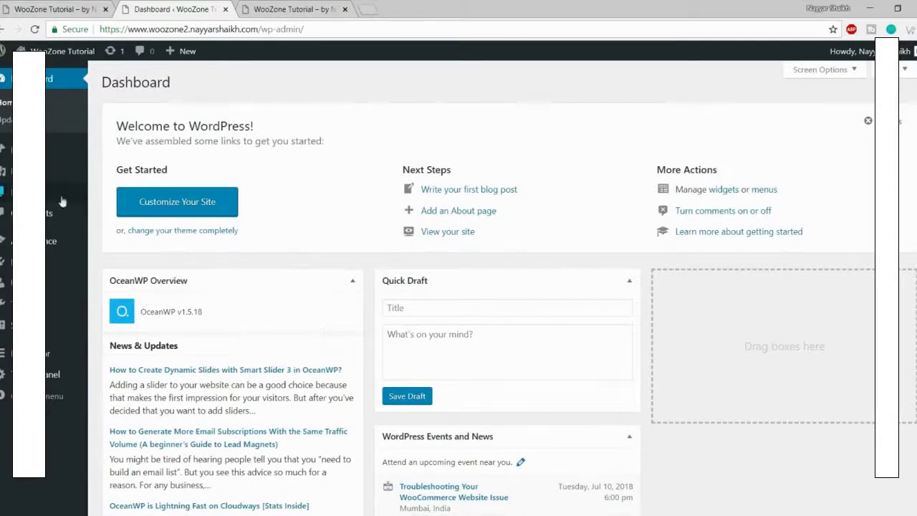
Step: Search the WordPress plugin directory for WooCommerce
mouse_move(64, 261)
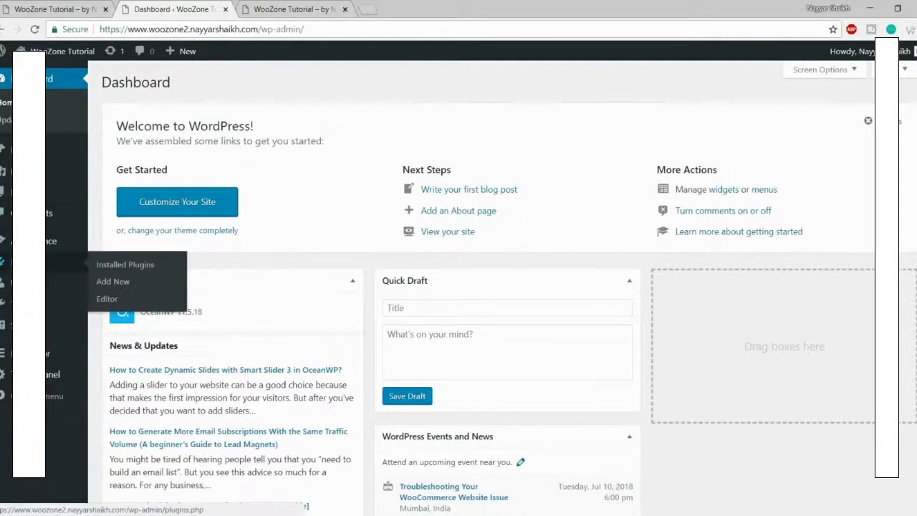
click(129, 280)
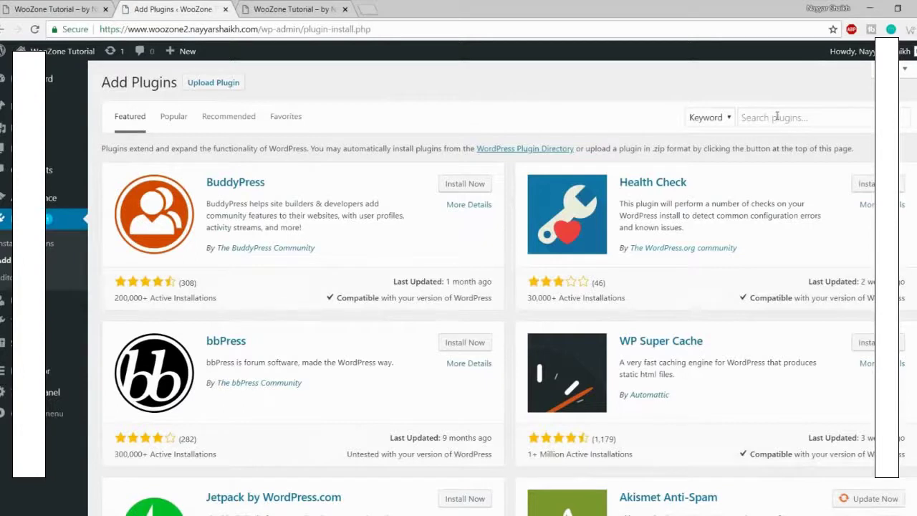
click(776, 117)
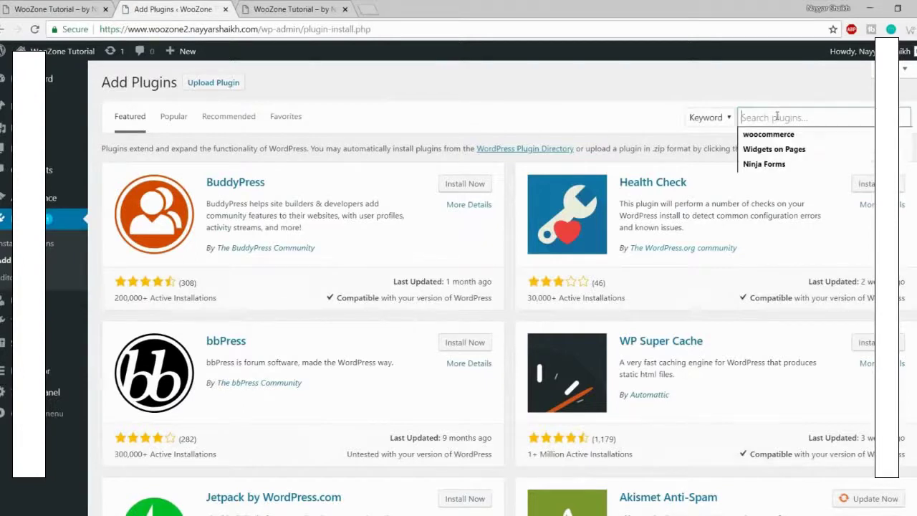
click(813, 136)
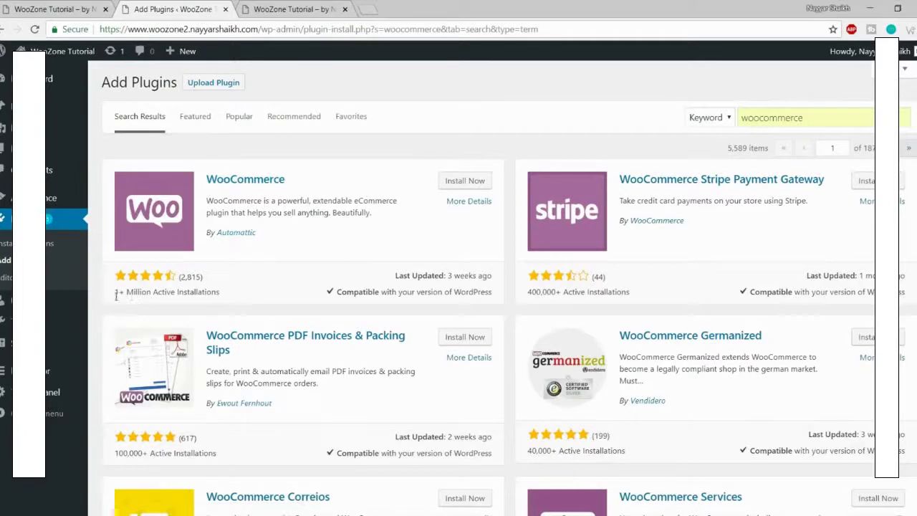
drag(116, 292, 224, 293)
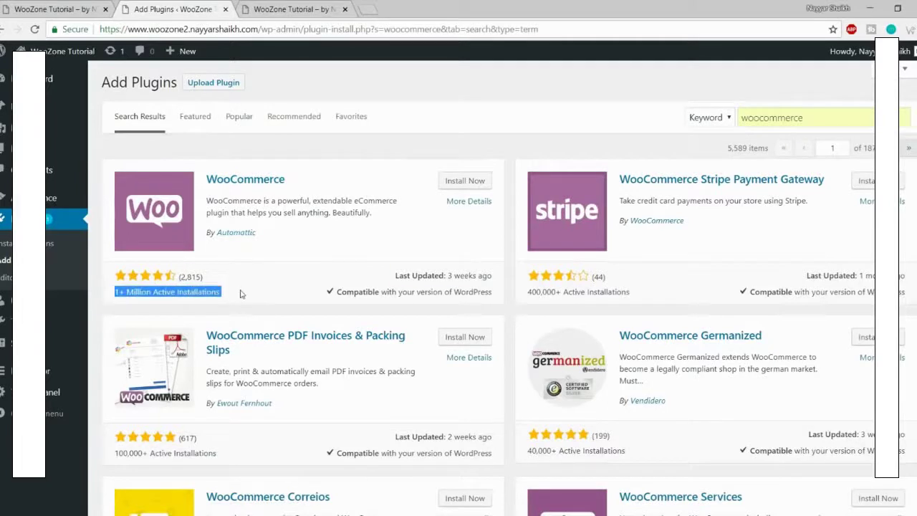
click(233, 297)
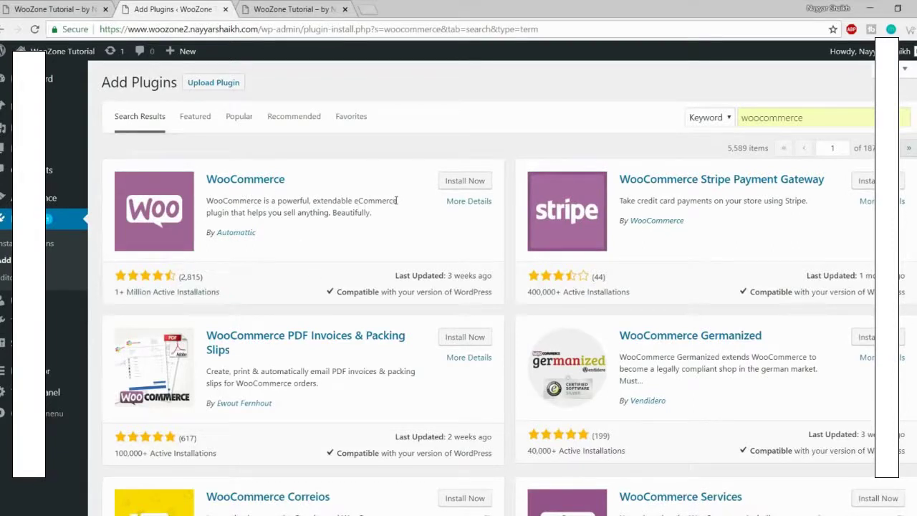
Step: Install and activate the WooCommerce plugin
click(445, 184)
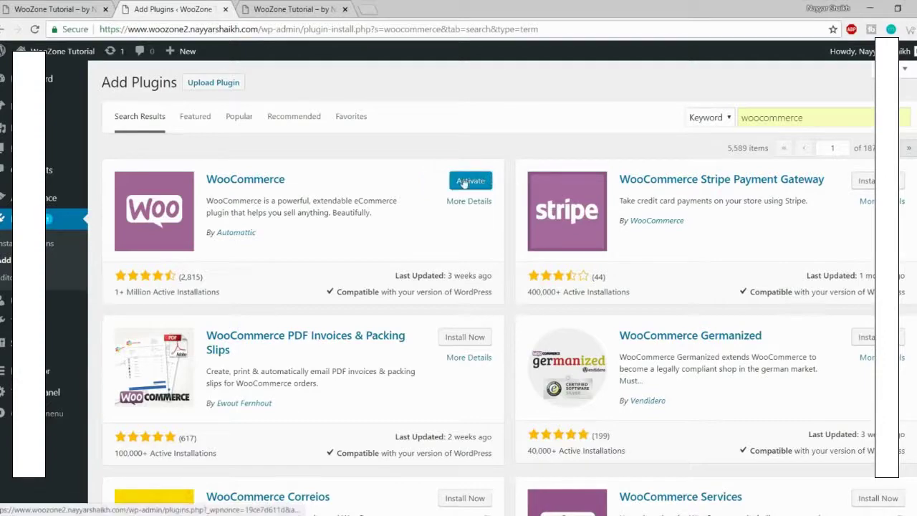
click(473, 182)
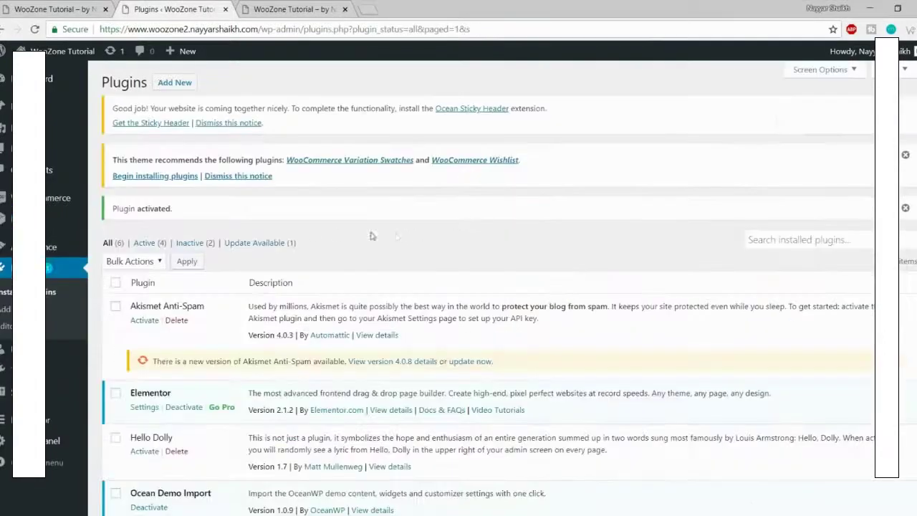
scroll(379, 293, down, 3)
scroll(387, 315, up, 3)
mouse_move(62, 261)
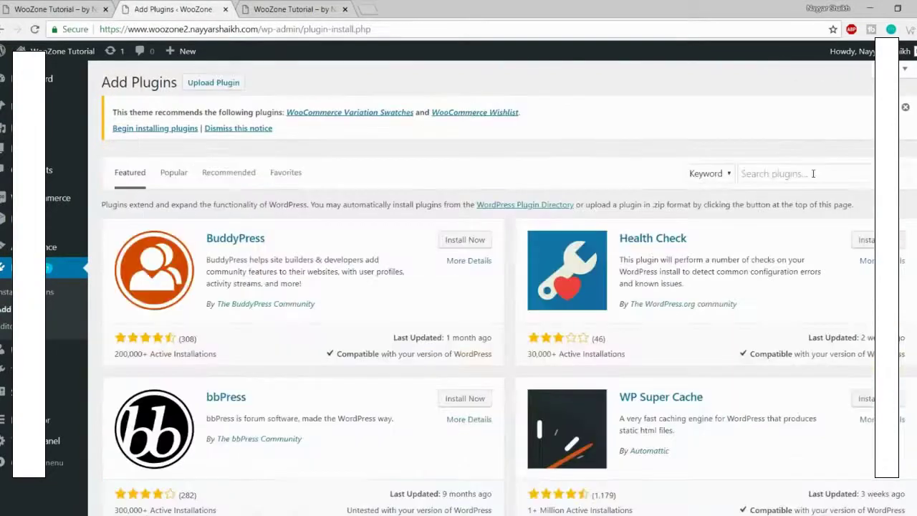
Step: Search for and install Elementor Essential Addons and Premium Addons for Elementor
click(813, 174)
text(Elementor Essential Addons)
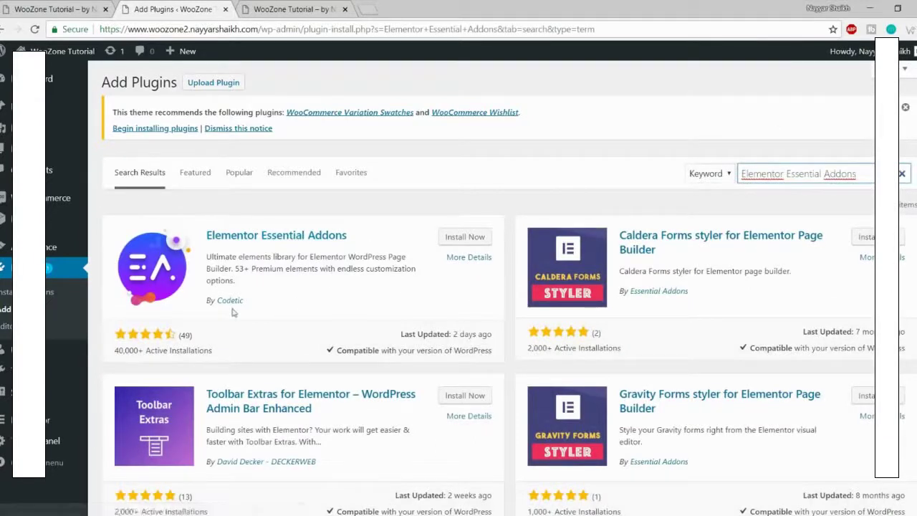
click(476, 238)
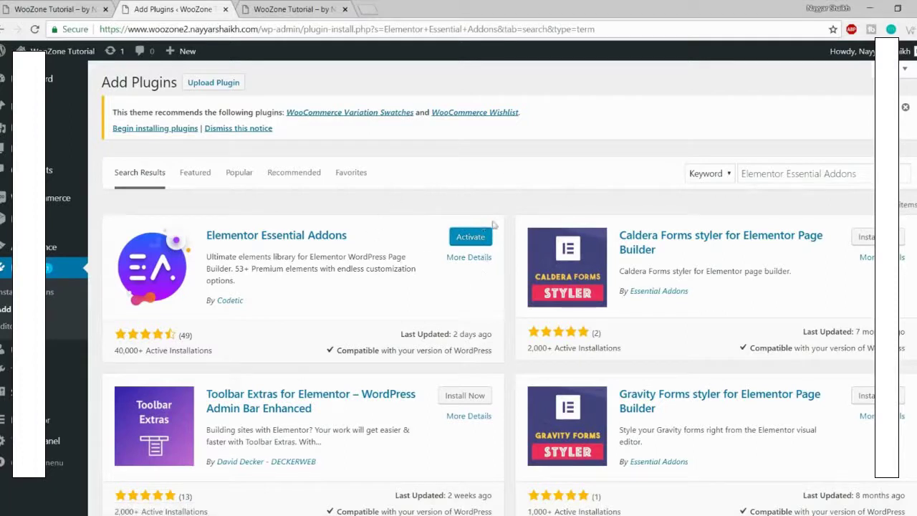
click(803, 174)
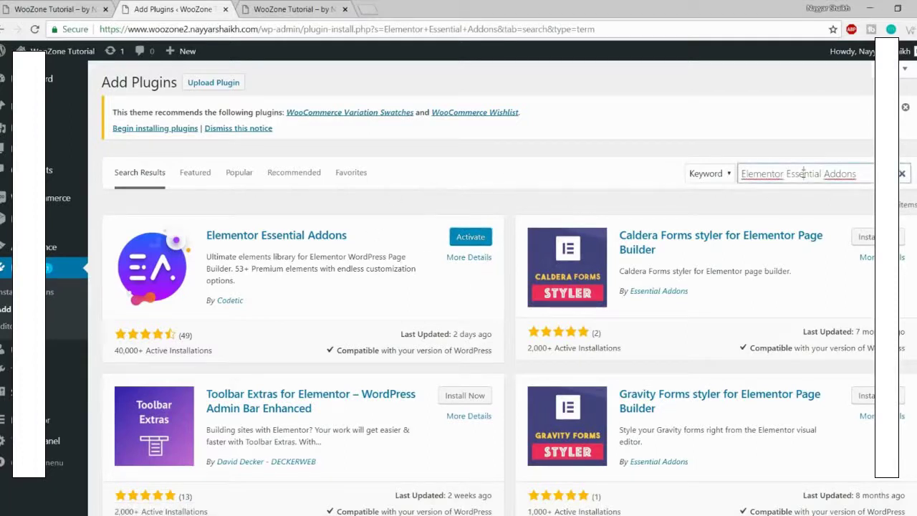
key(ctrl+a)
text(Premium Addons for Elementor)
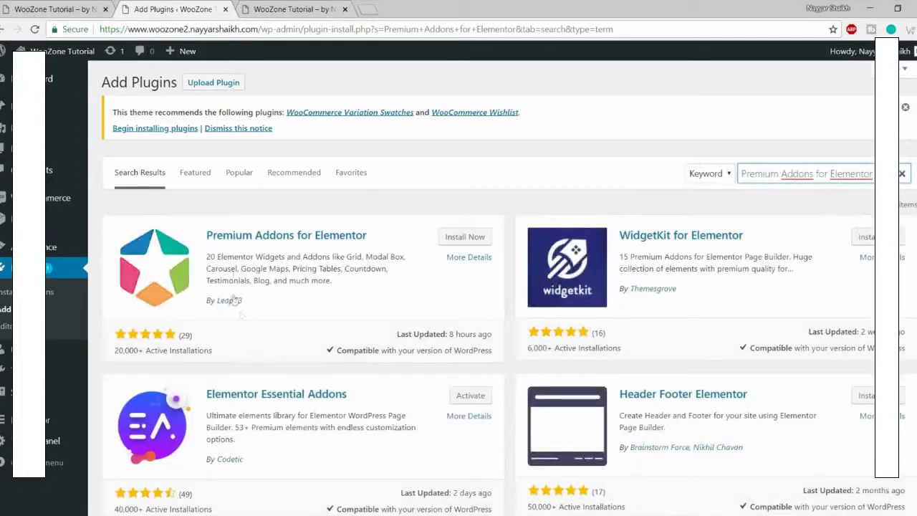
click(473, 240)
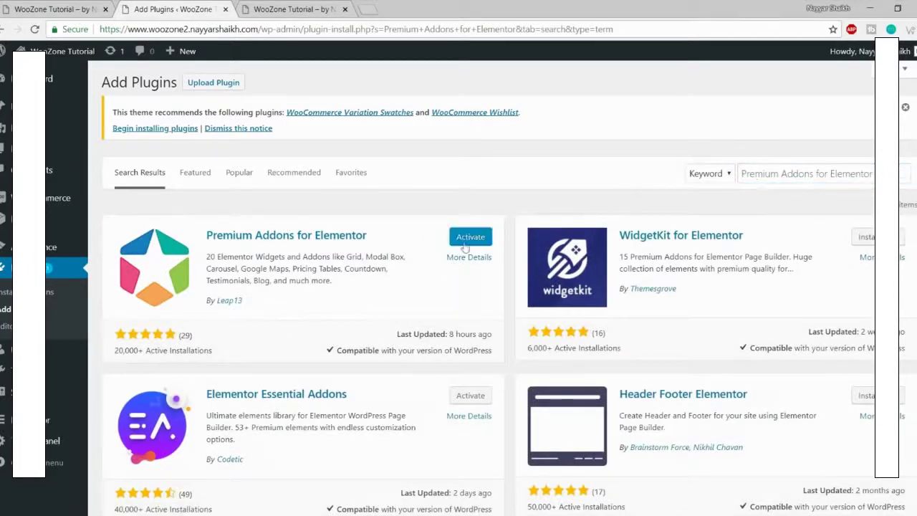
Step: Install Elementor Addons & Templates – Sizzify Lite, then search for Custom Sidebar plugins
triple_click(779, 174)
key(ctrl+v)
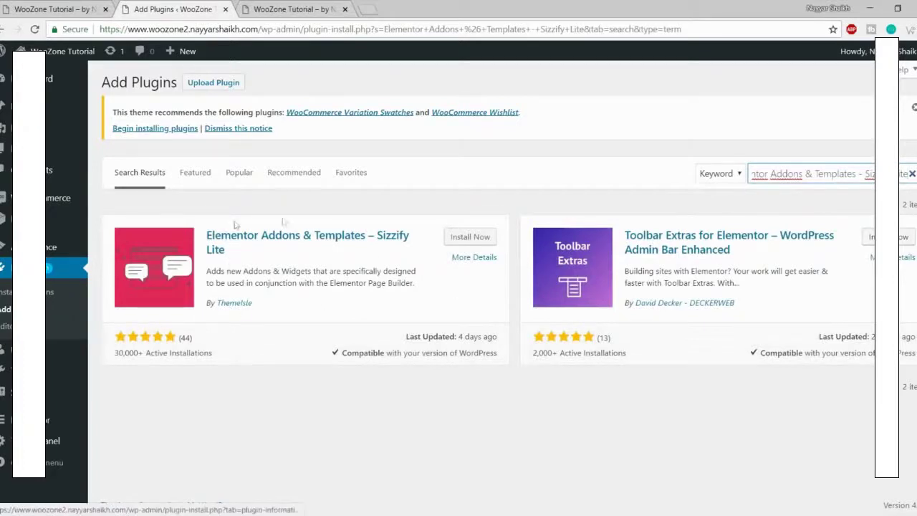
click(471, 237)
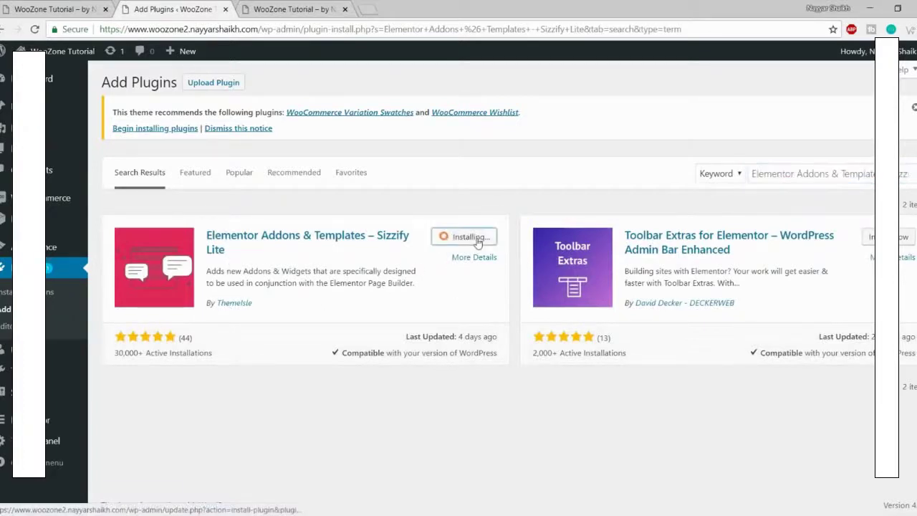
triple_click(828, 174)
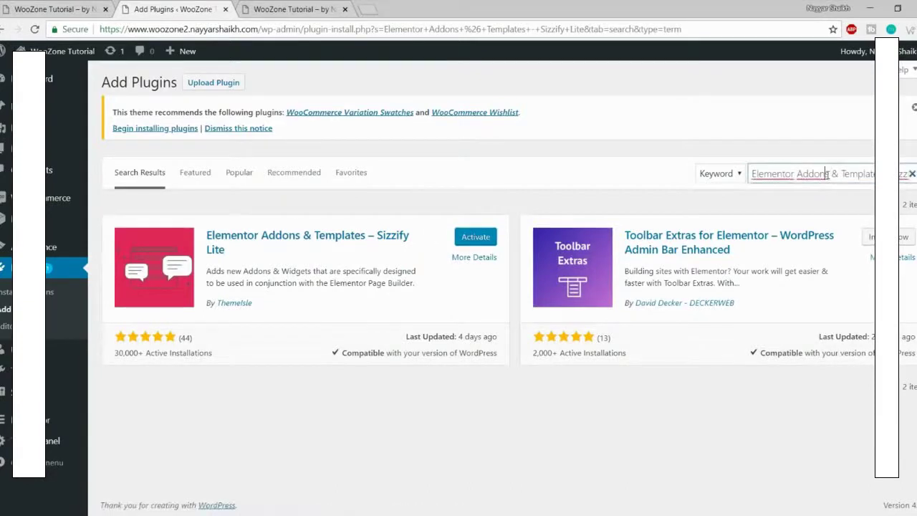
text(Custom Sidebar)
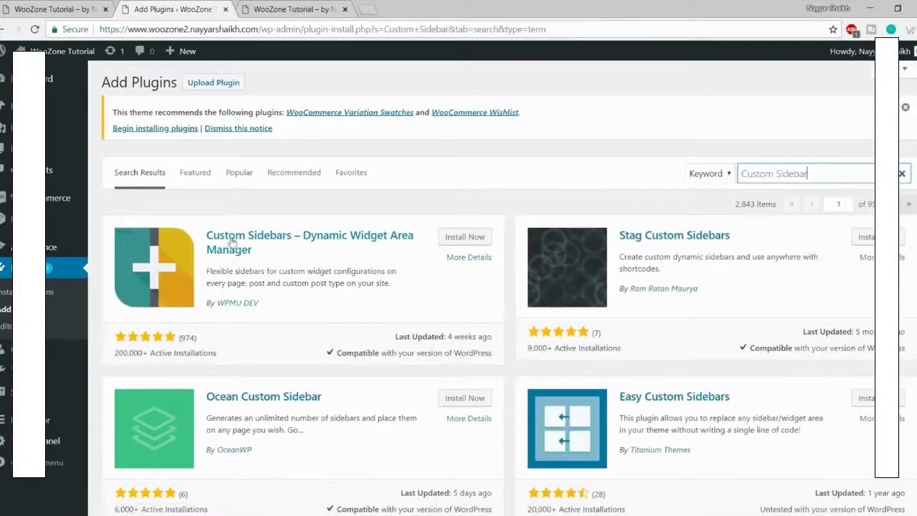
Step: Install Custom Sidebars – Dynamic Widget Area Manager and bring up the theme's Install Required Plugins page
click(456, 242)
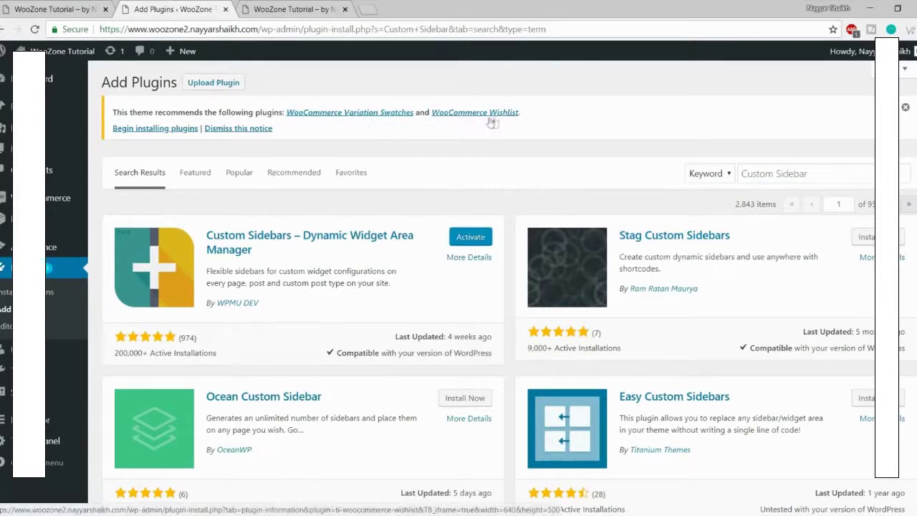
click(154, 130)
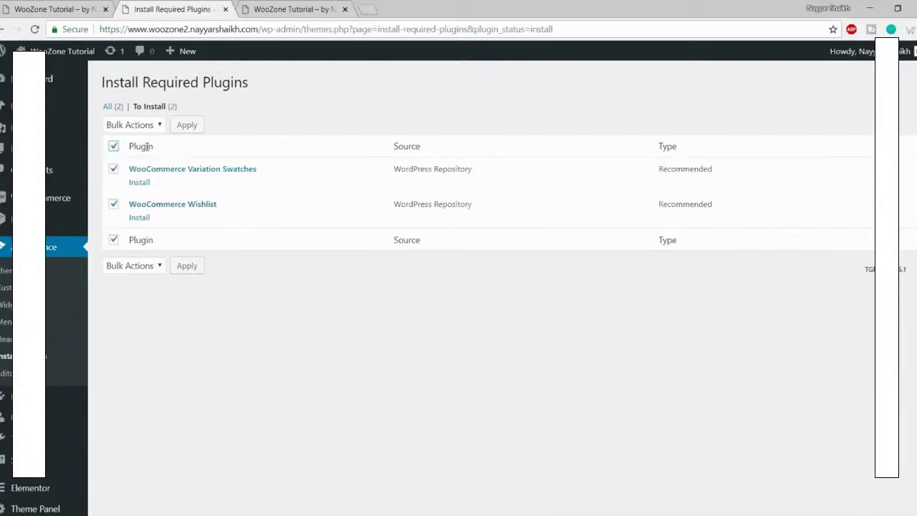
Step: Bulk-install WooCommerce Variation Swatches and WooCommerce Wishlist from the recommended plugins list
click(134, 126)
click(139, 149)
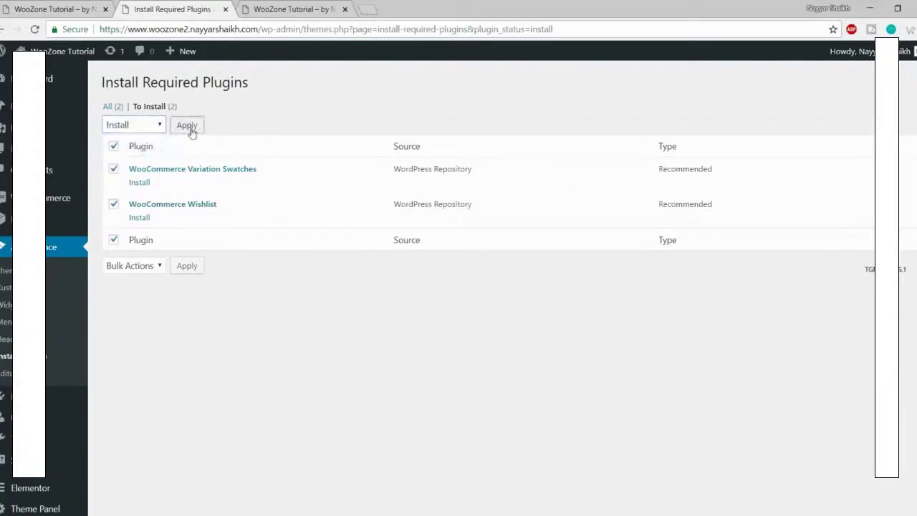
click(189, 127)
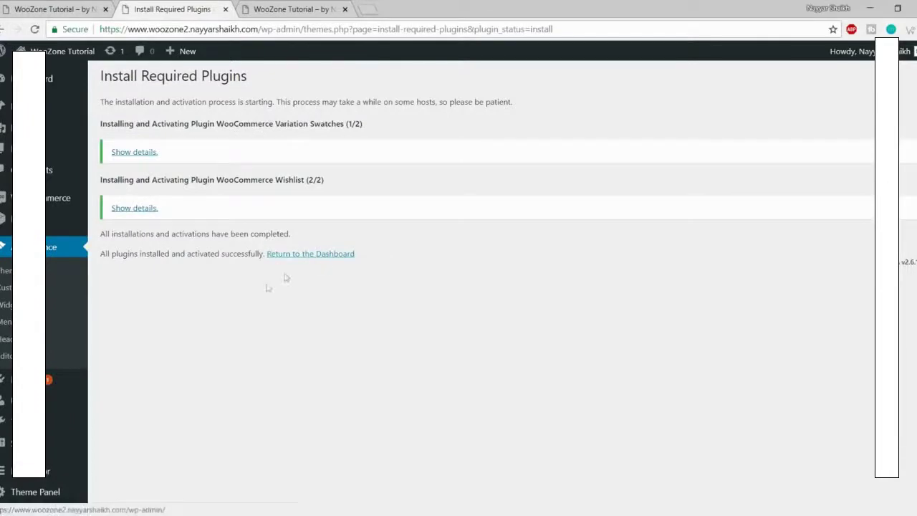
scroll(244, 297, down, 2)
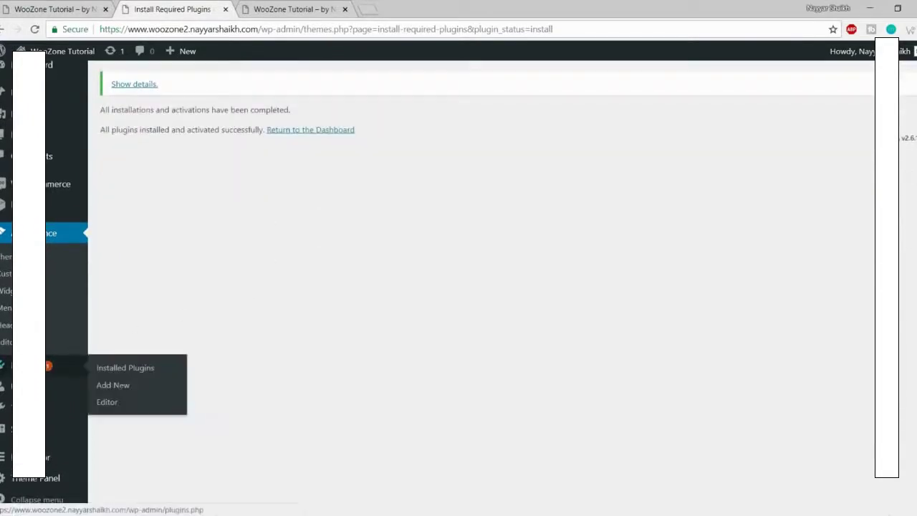
click(50, 371)
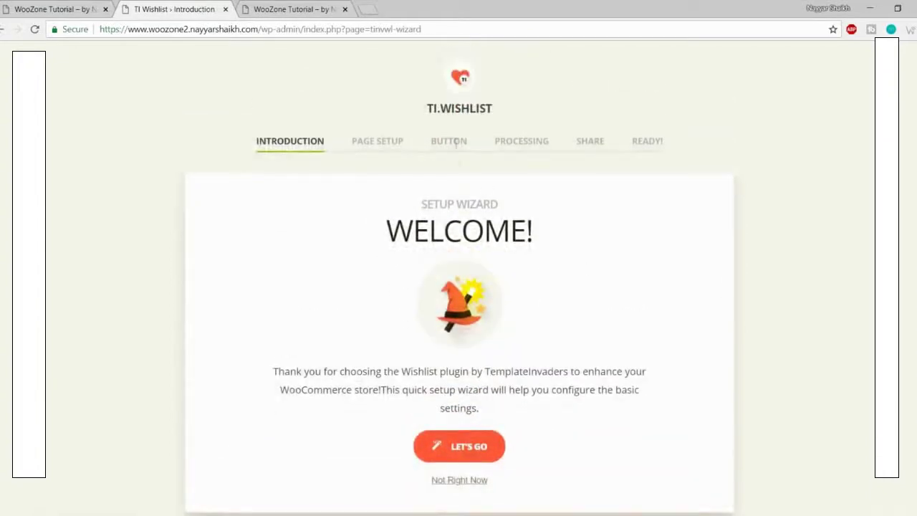
Step: Run the TI Wishlist setup wizard, accepting default page, button, processing and share options
drag(424, 113, 510, 110)
click(523, 120)
click(465, 455)
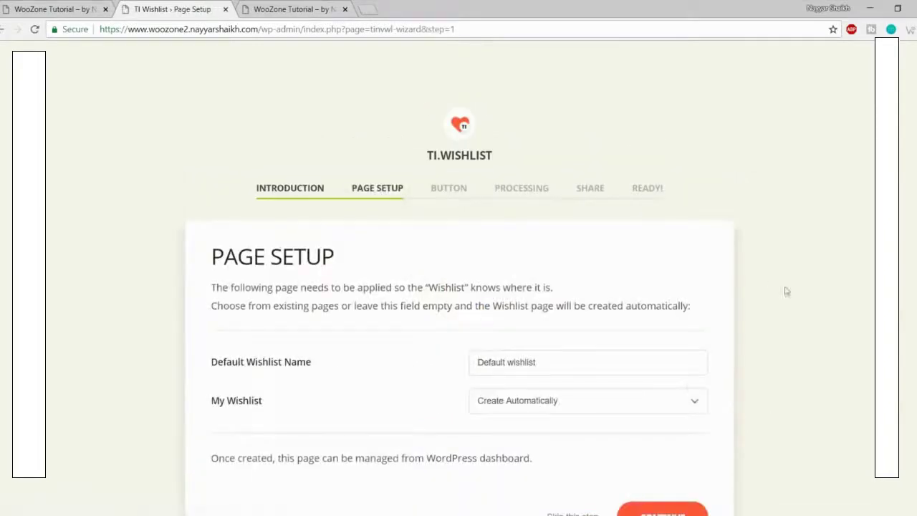
scroll(785, 291, down, 1)
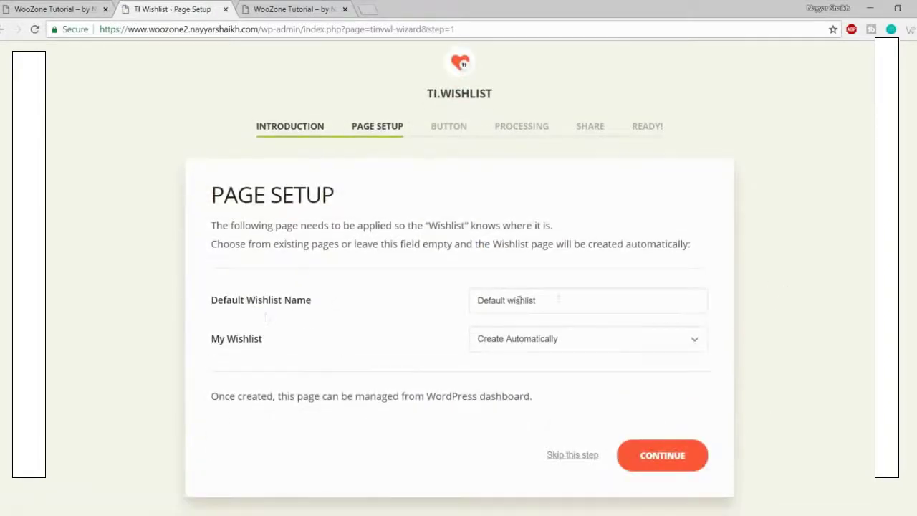
click(655, 457)
scroll(582, 351, down, 3)
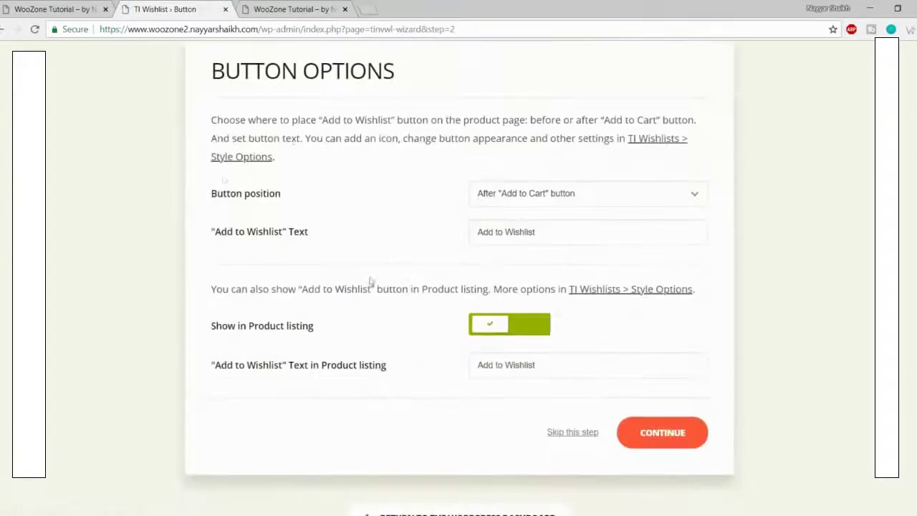
click(654, 434)
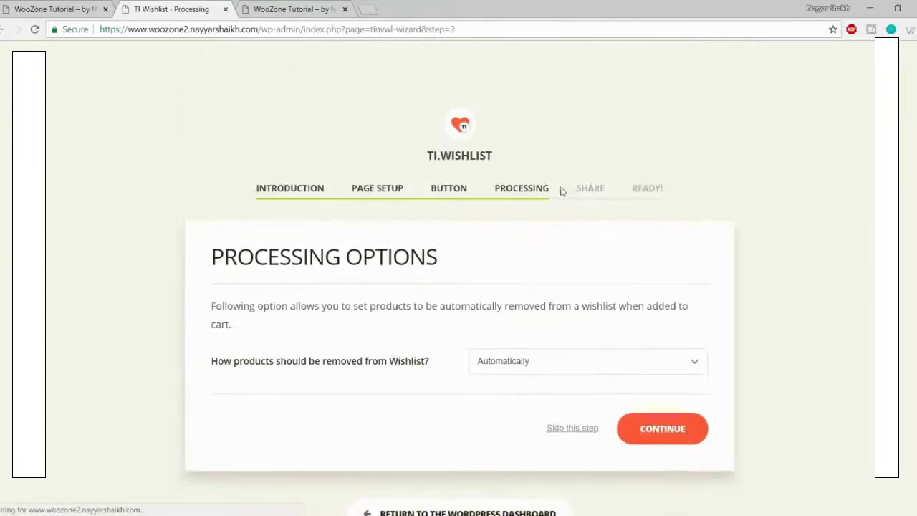
click(695, 432)
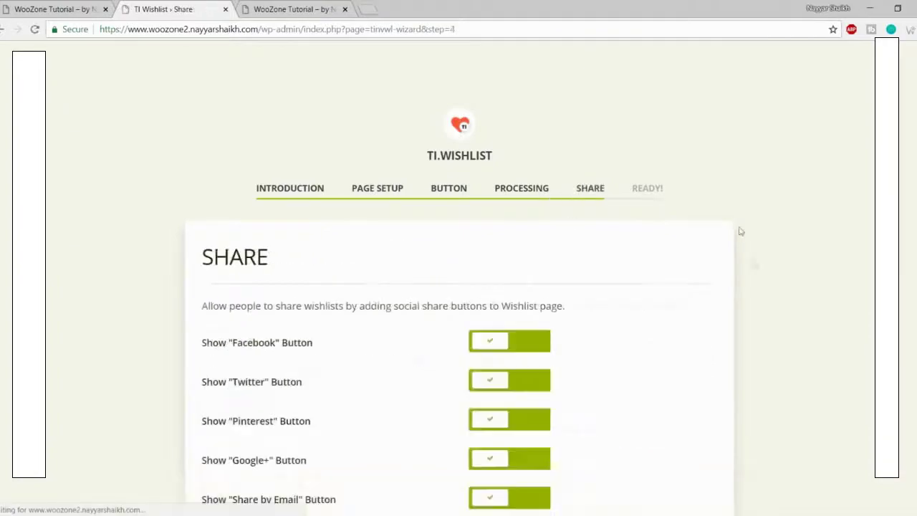
scroll(736, 246, down, 3)
click(677, 352)
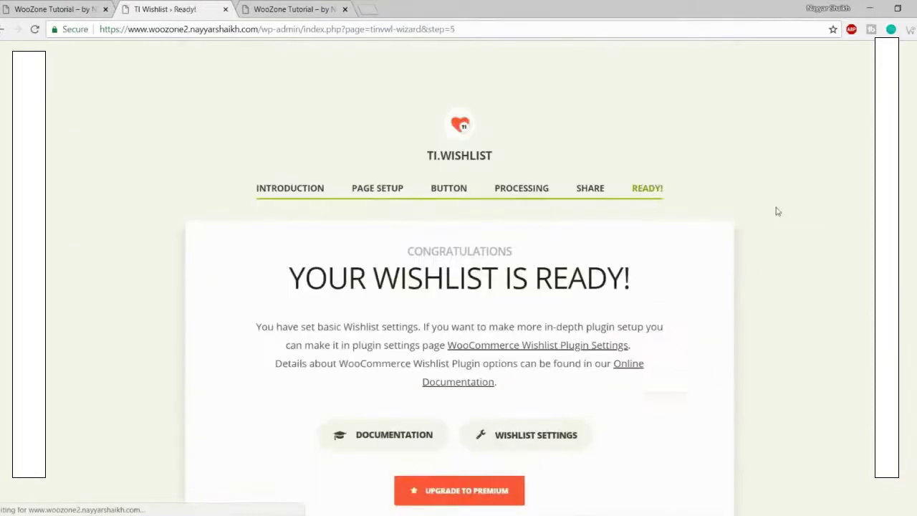
Step: Return to the WordPress Dashboard and bring up the installed plugins list
scroll(753, 239, down, 3)
scroll(724, 185, up, 3)
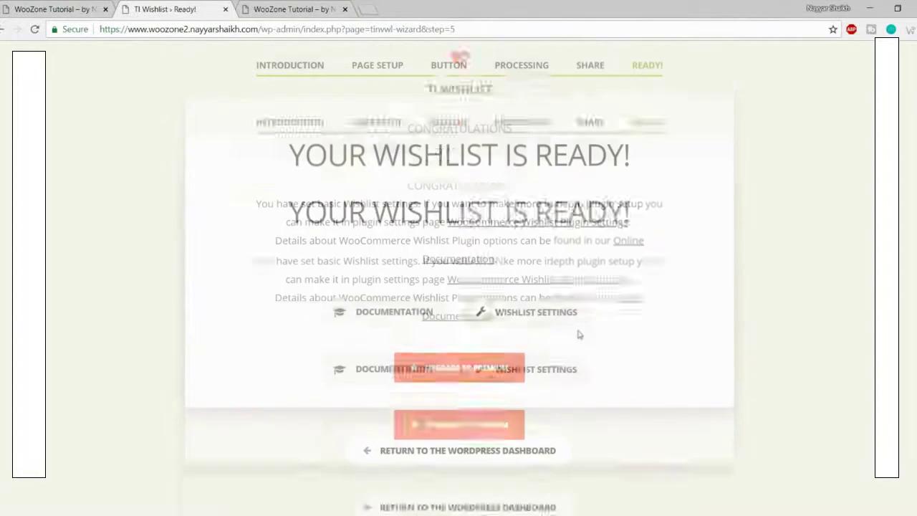
scroll(724, 185, down, 2)
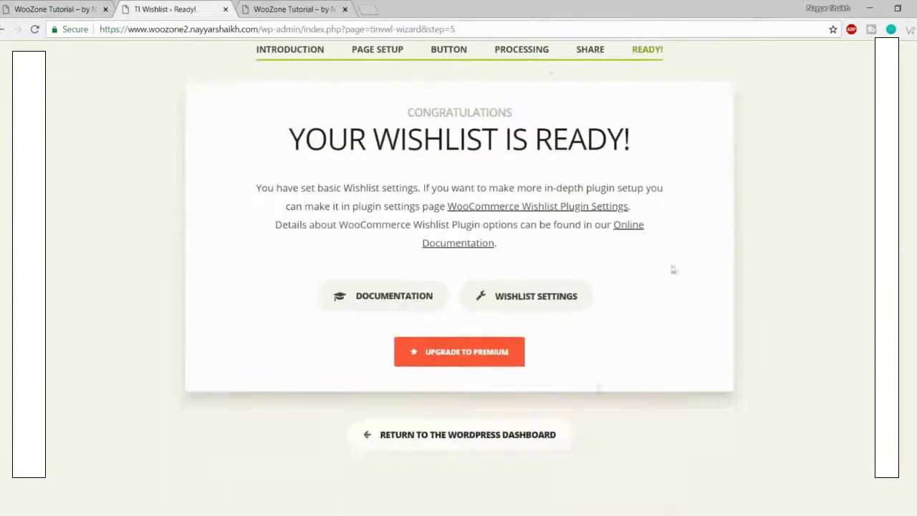
click(474, 437)
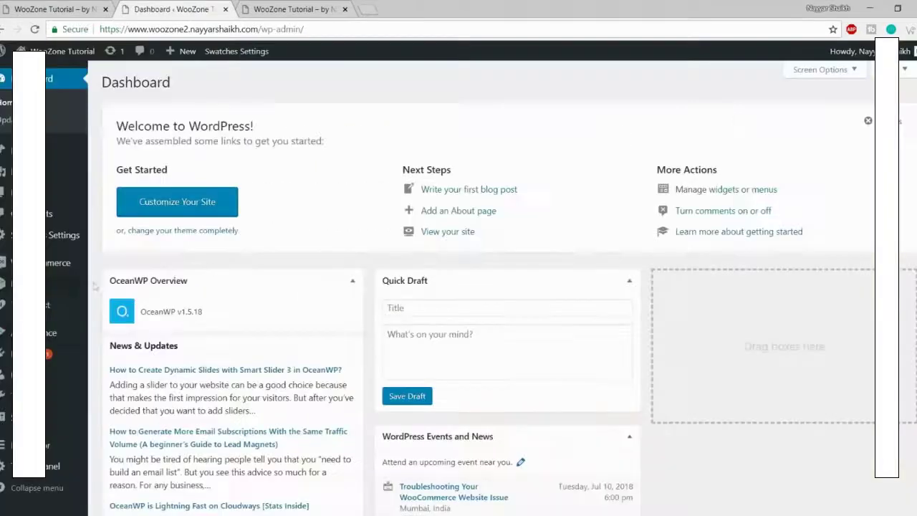
click(78, 351)
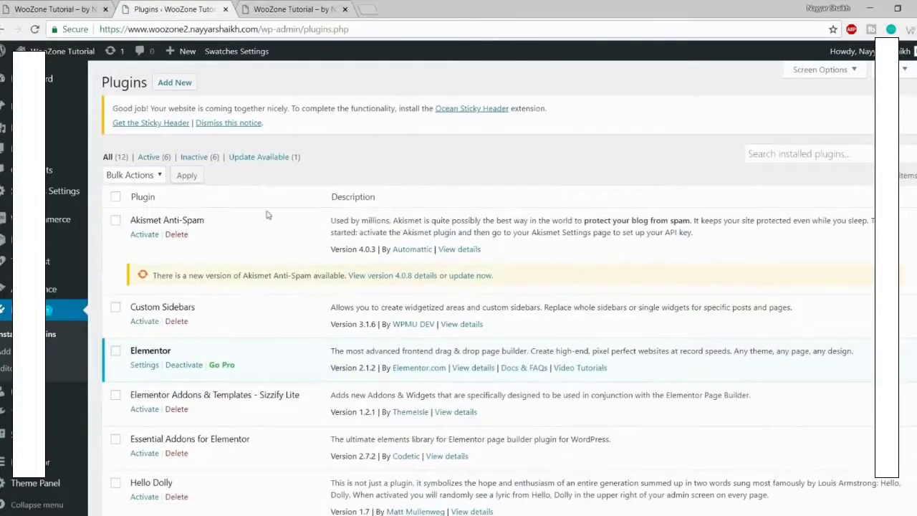
Step: Delete the Akismet Anti-Spam and Hello Dolly plugins
scroll(699, 224, down, 3)
scroll(699, 258, up, 10)
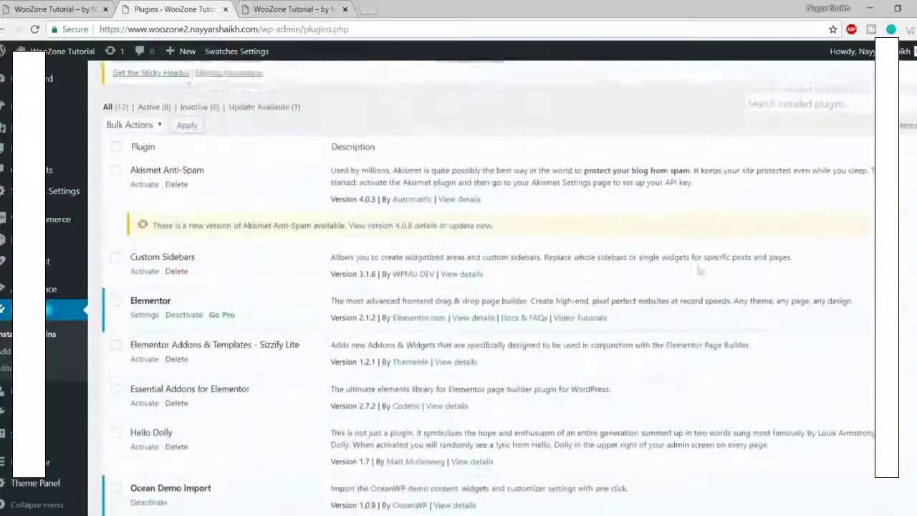
drag(129, 222, 215, 221)
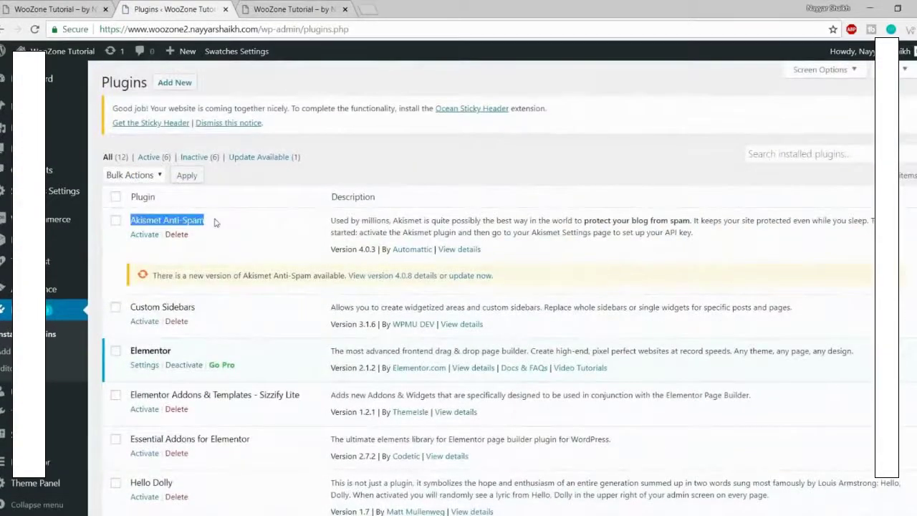
click(211, 228)
click(176, 234)
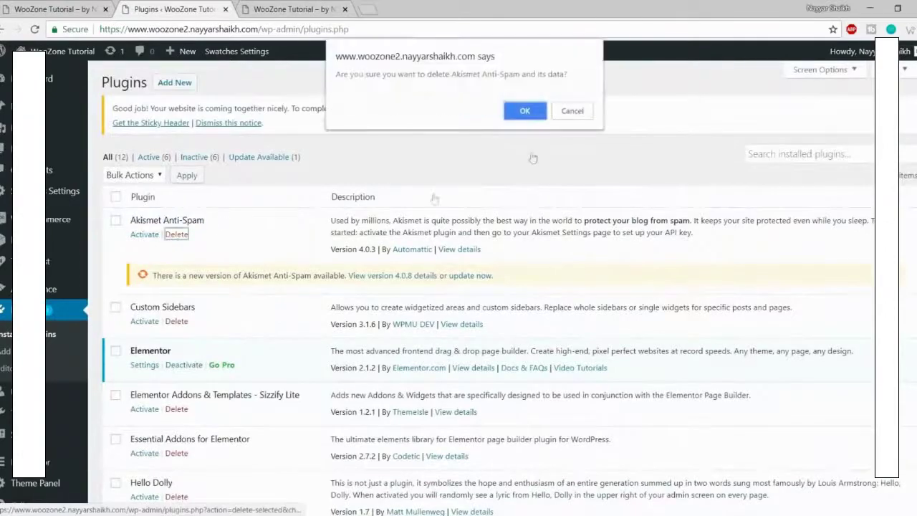
click(524, 111)
scroll(518, 154, down, 3)
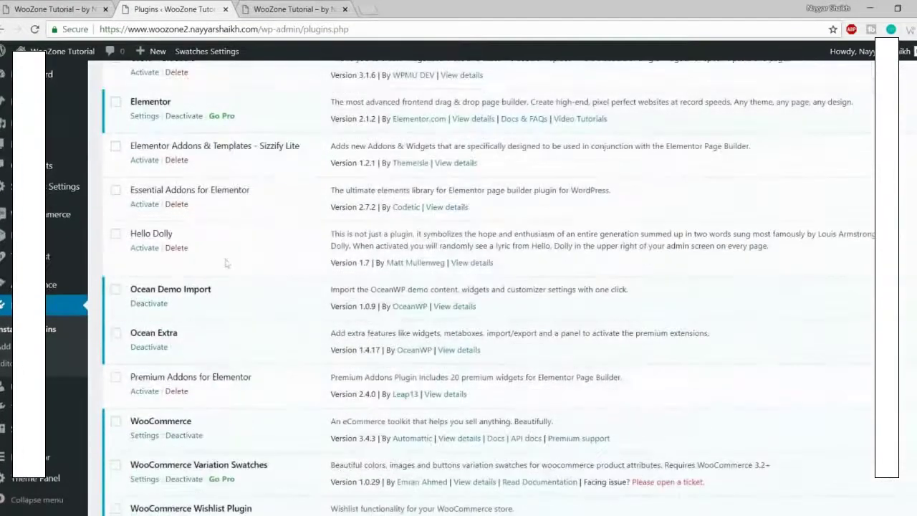
click(176, 247)
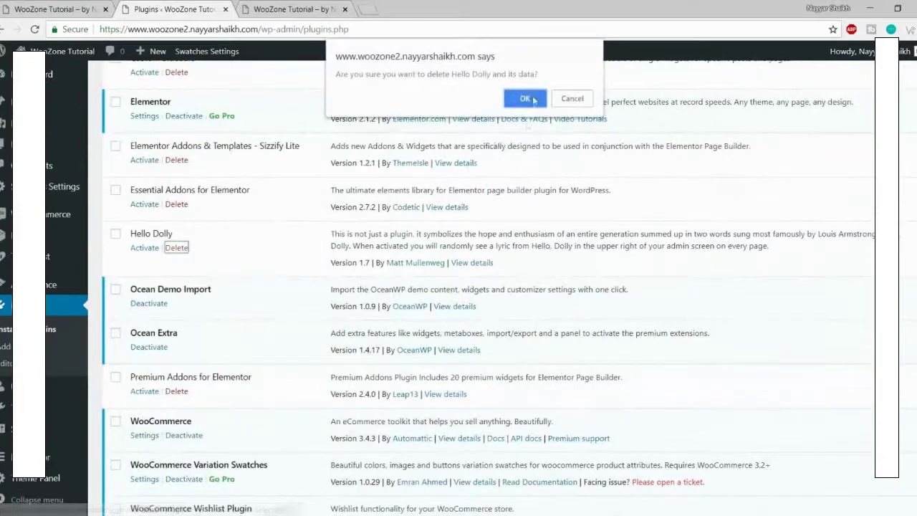
click(524, 99)
Step: Select all remaining plugins and bulk-activate them
scroll(184, 246, down, 2)
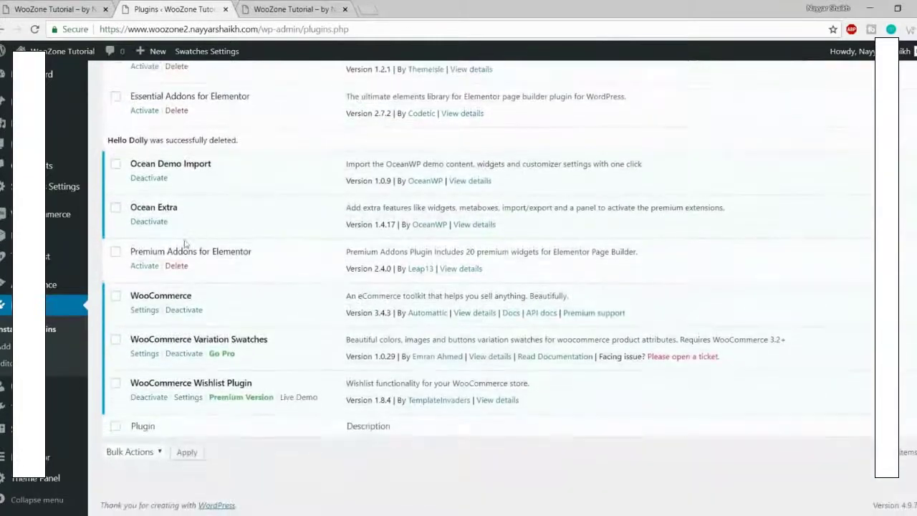
scroll(168, 272, up, 5)
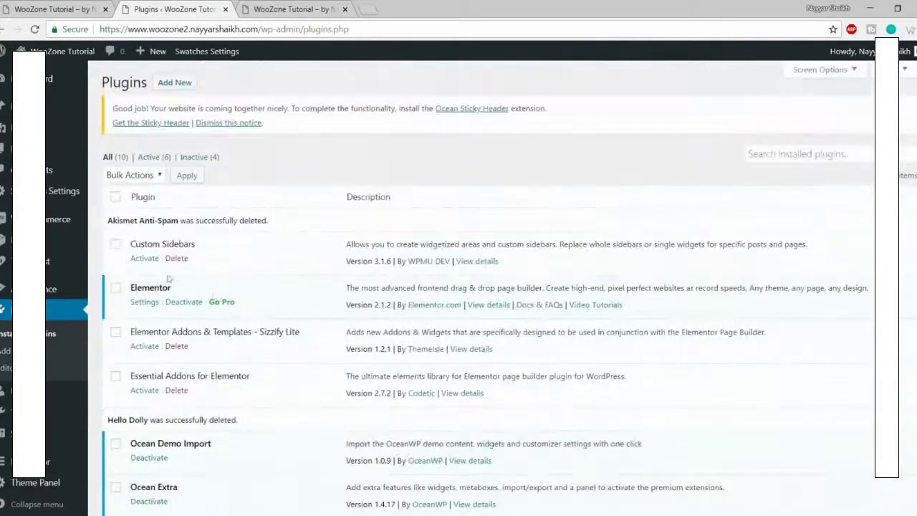
click(116, 197)
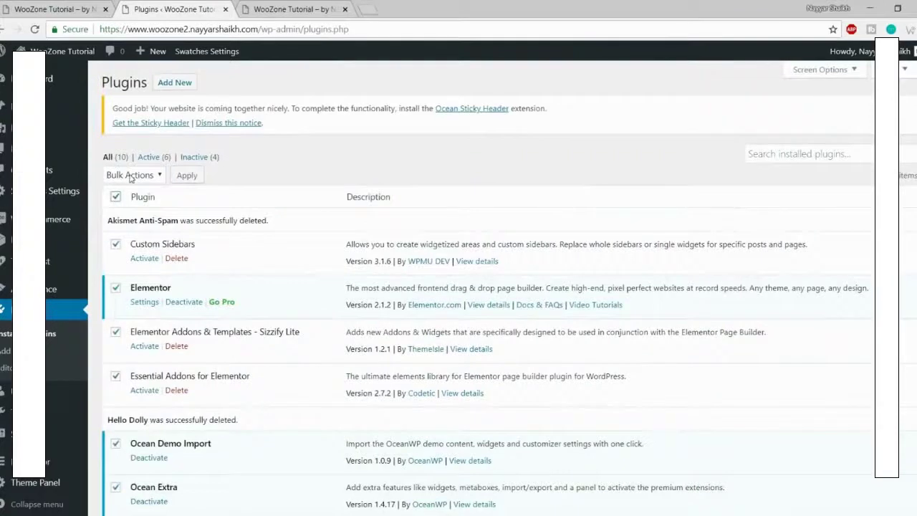
click(131, 175)
click(146, 203)
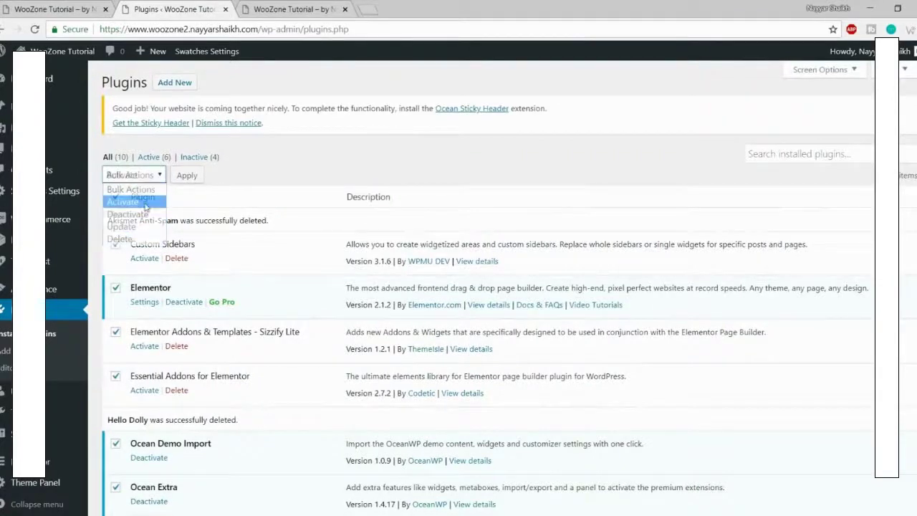
click(187, 176)
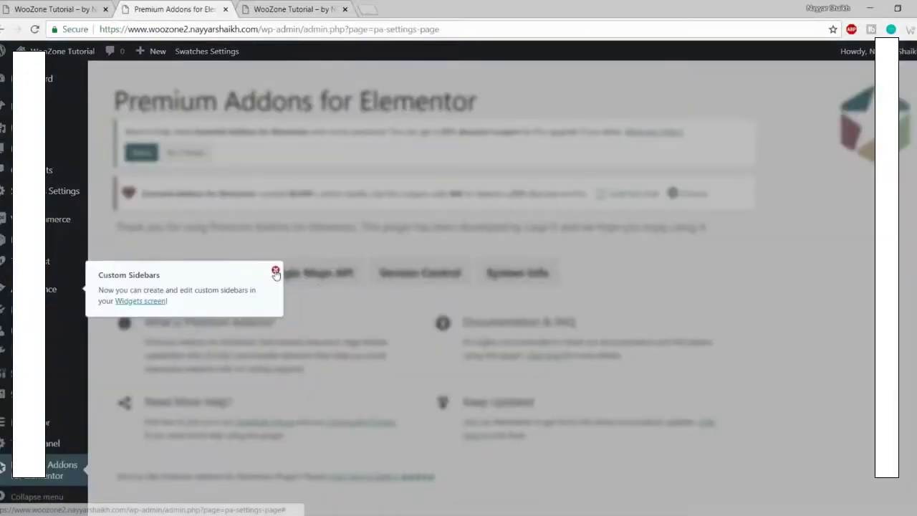
Step: Close the Custom Sidebars popup and start a blank new browser tab
click(275, 270)
scroll(432, 295, down, 1)
scroll(432, 295, up, 1)
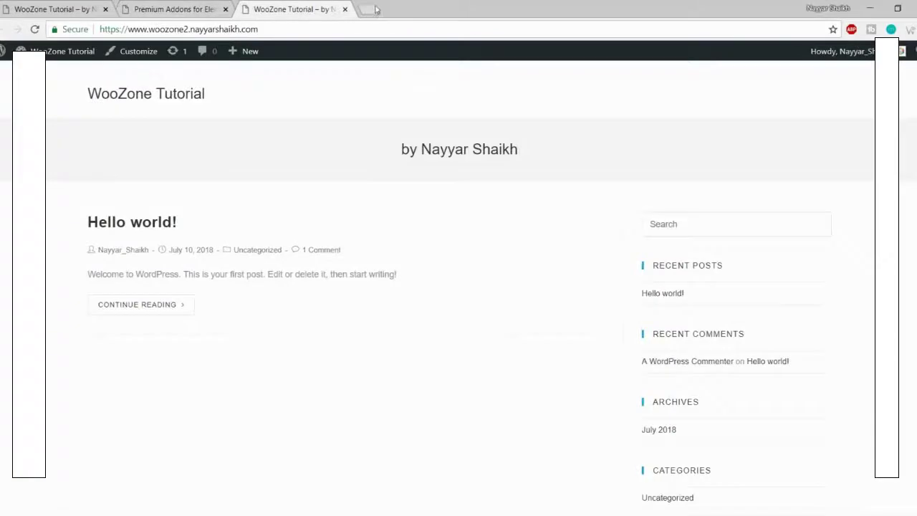
click(374, 10)
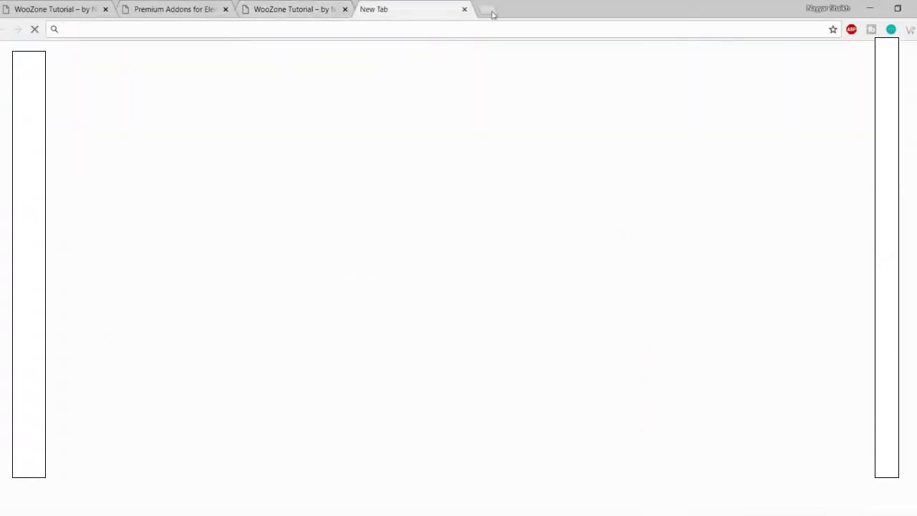
Step: Go to bloggdude.com/woozone to load the WooZone CodeCanyon product page
text(bloggdude.com)
key(Right)
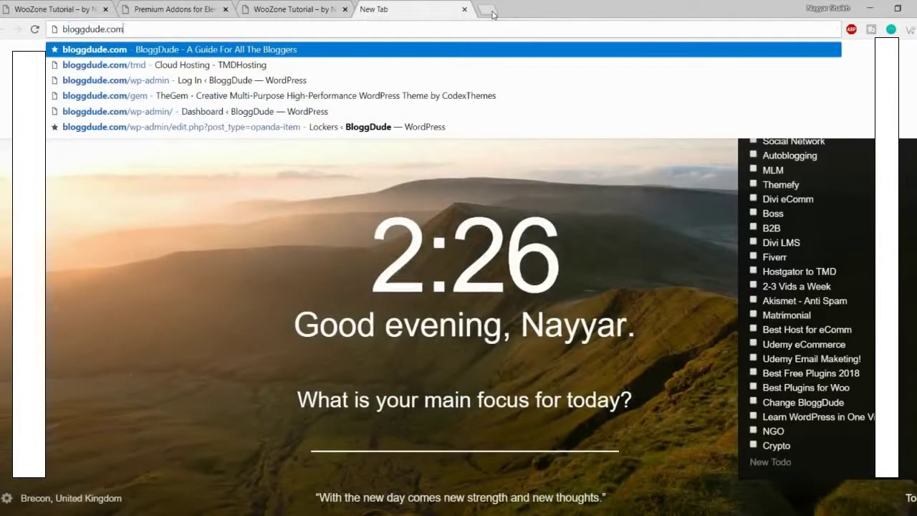
text(/woozone)
key(Return)
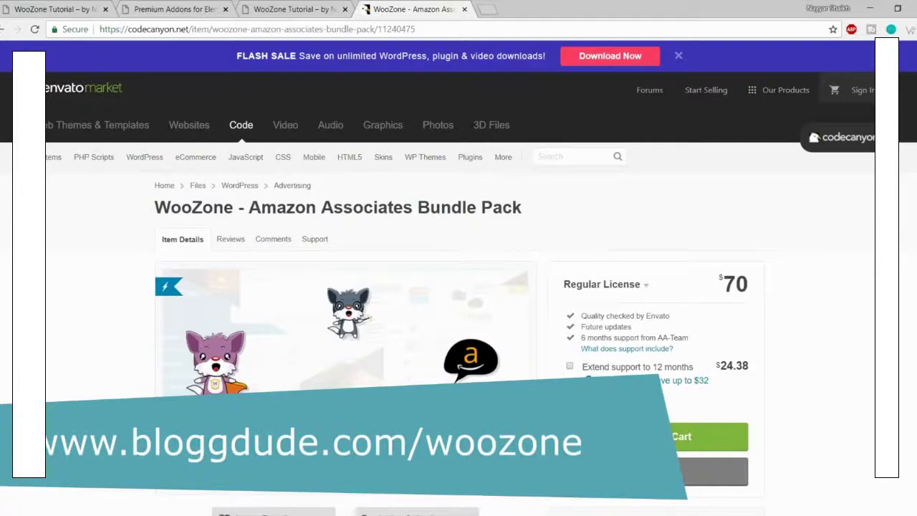
Step: Scroll through the $70 WooZone Amazon Associates Bundle Pack listing, then close that tab
scroll(781, 322, down, 5)
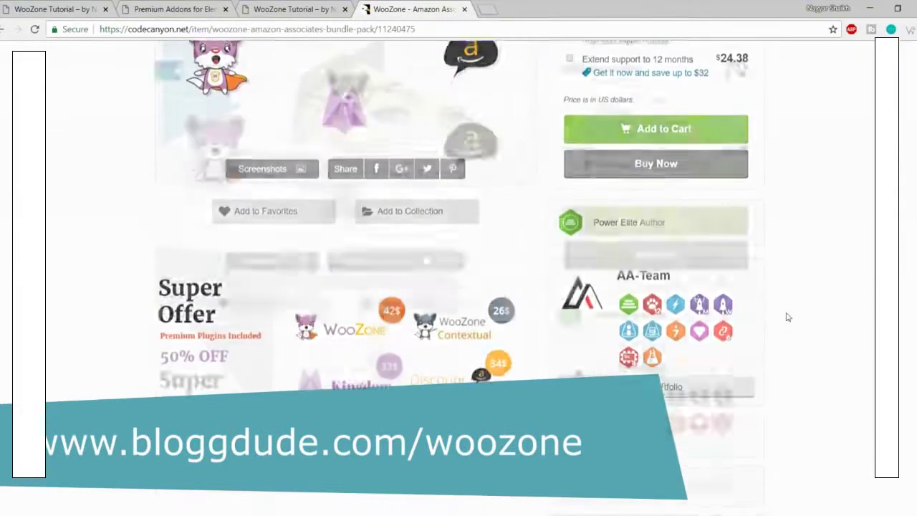
scroll(785, 319, up, 5)
scroll(828, 264, down, 5)
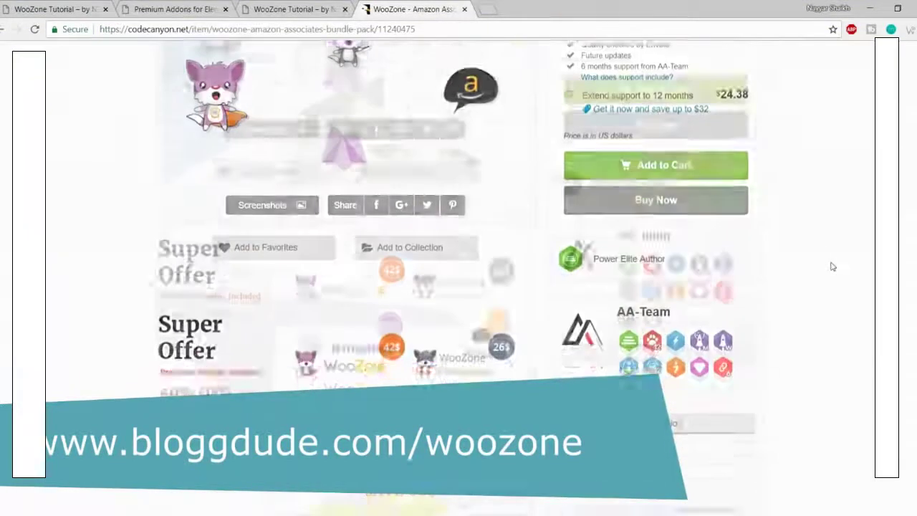
scroll(829, 266, up, 5)
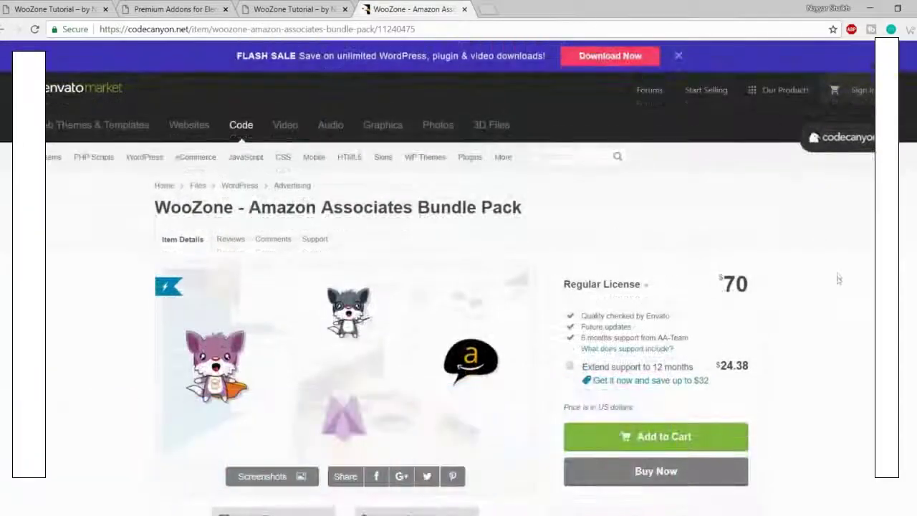
scroll(835, 278, down, 5)
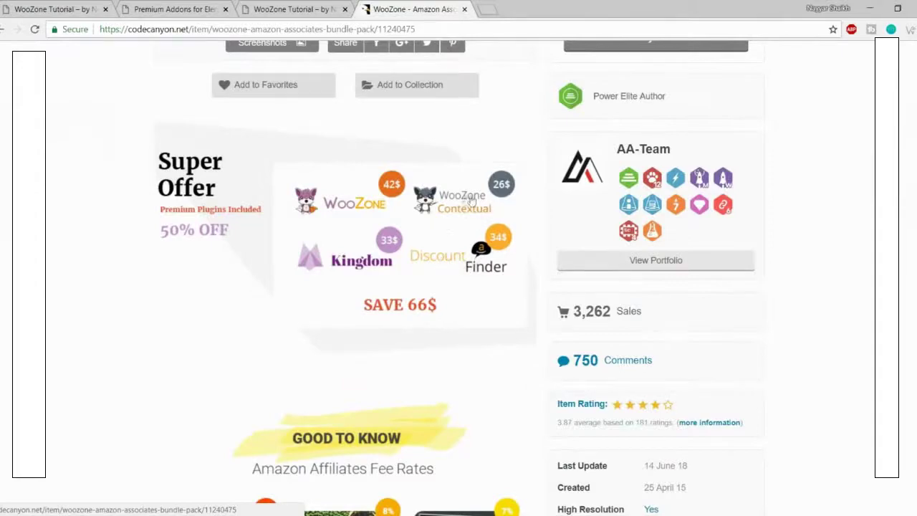
scroll(866, 236, down, 3)
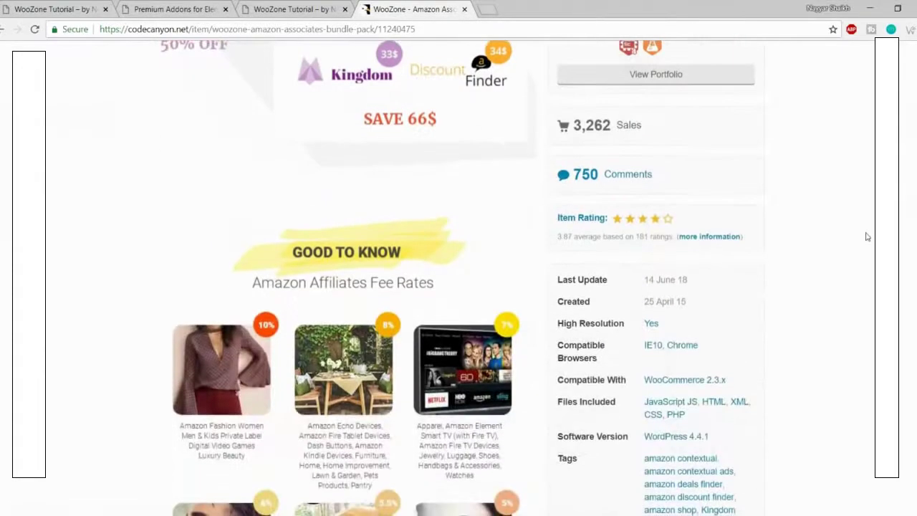
scroll(866, 237, up, 3)
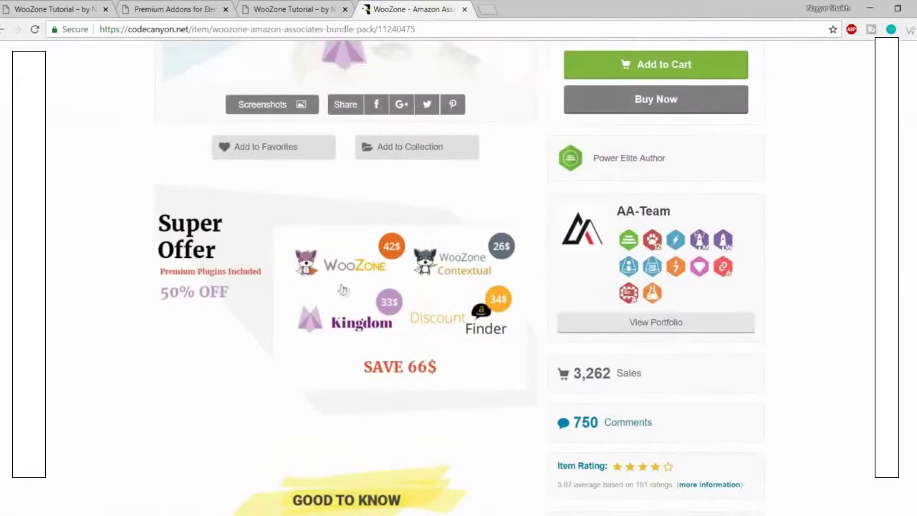
scroll(663, 271, up, 5)
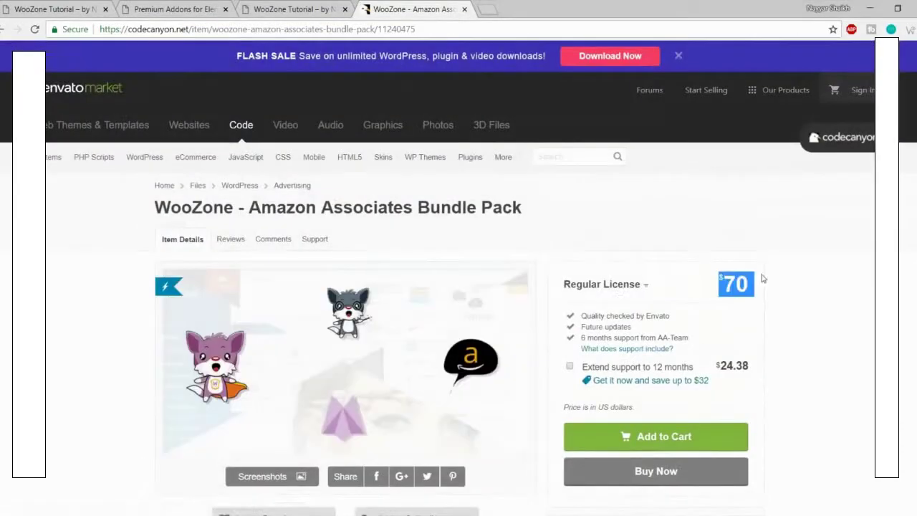
scroll(775, 279, down, 2)
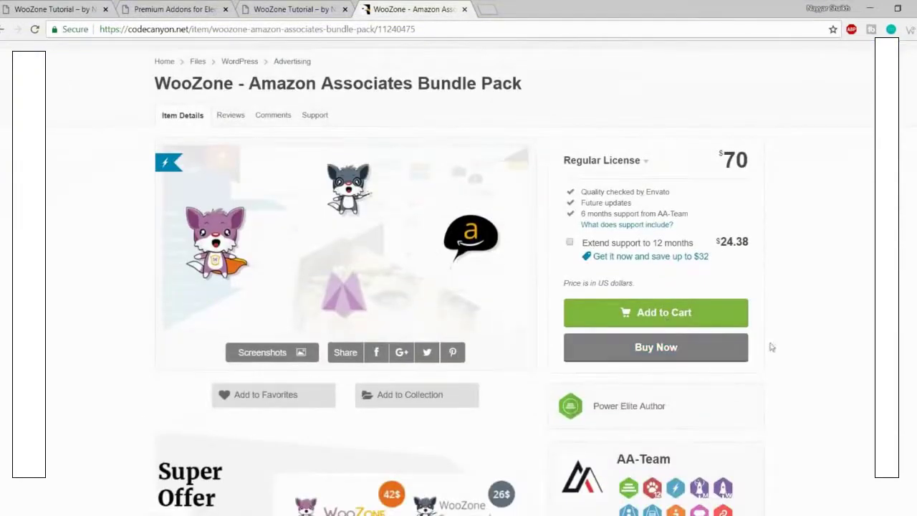
scroll(782, 356, up, 2)
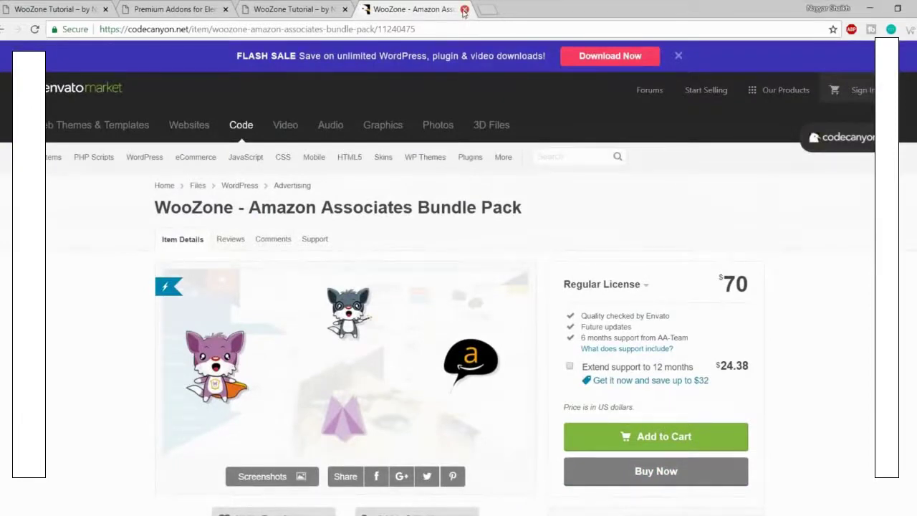
click(464, 9)
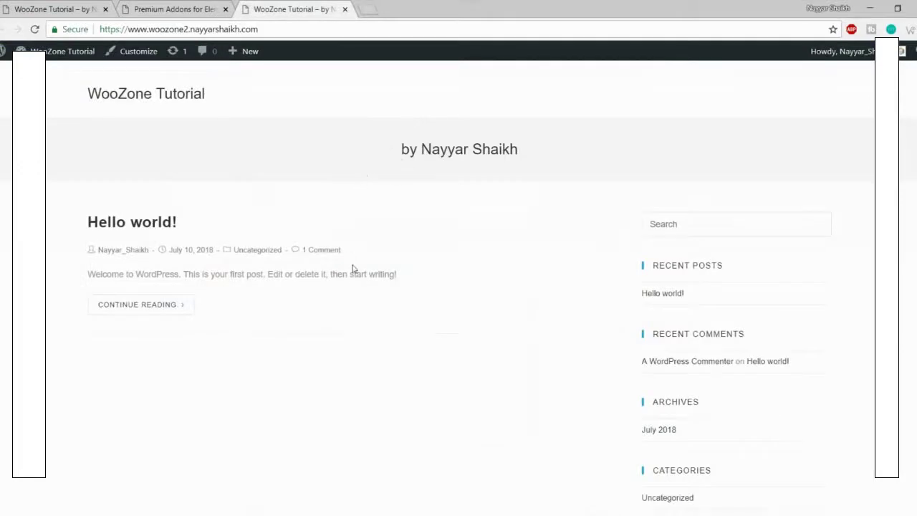
Step: In the WooZone folder, inspect the 2.6 and 73753_woozone100 ZIP archives
click(66, 513)
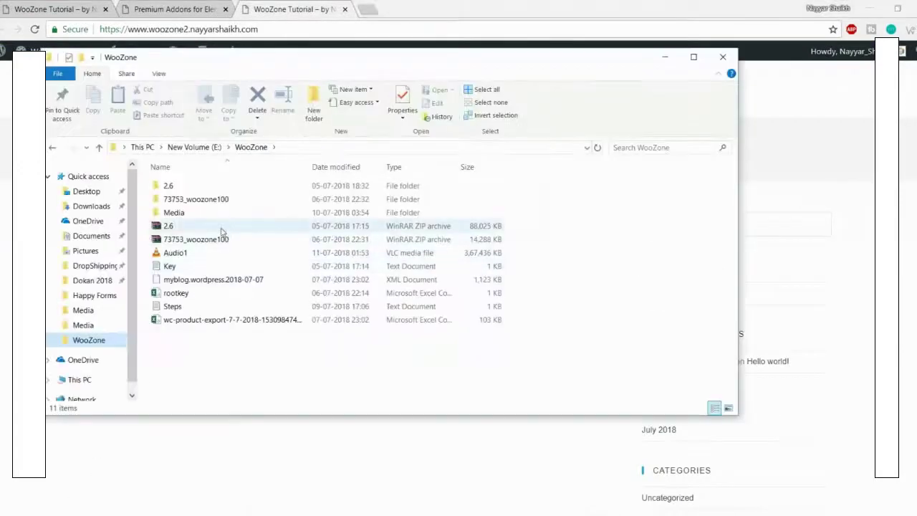
click(179, 227)
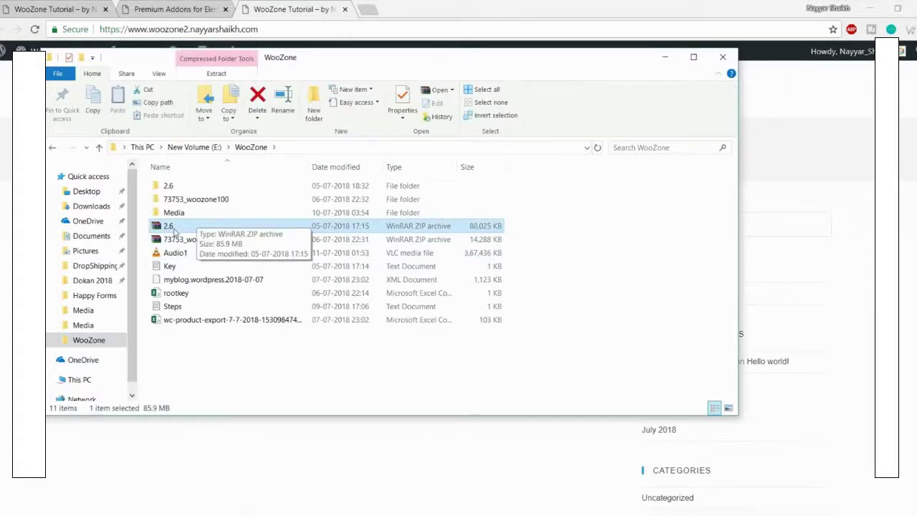
click(203, 239)
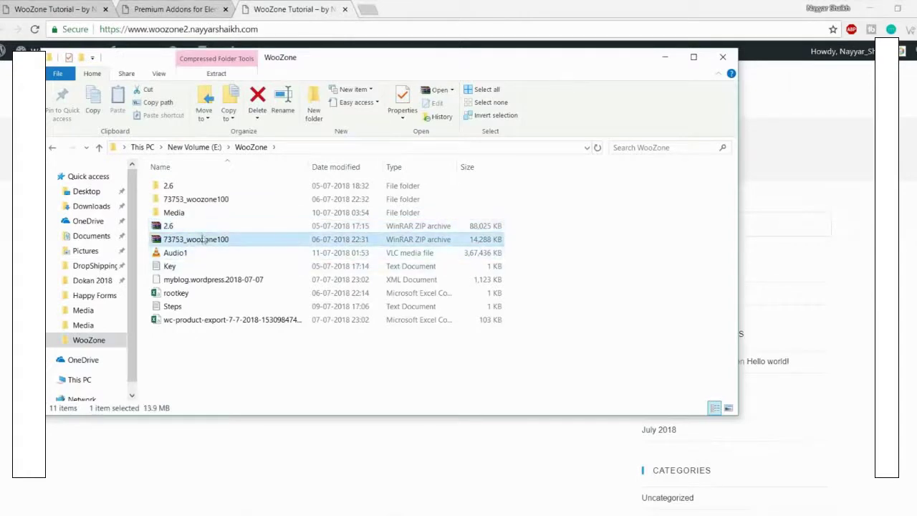
click(156, 226)
right_click(166, 227)
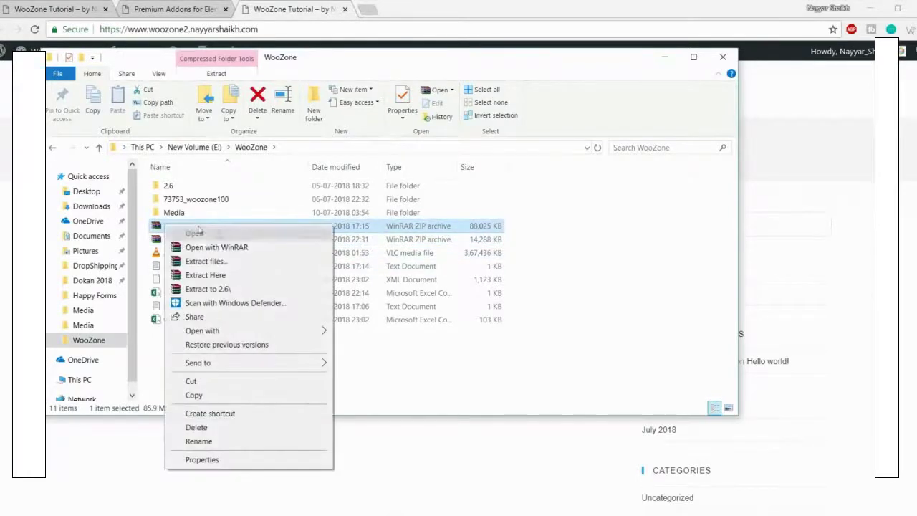
click(579, 218)
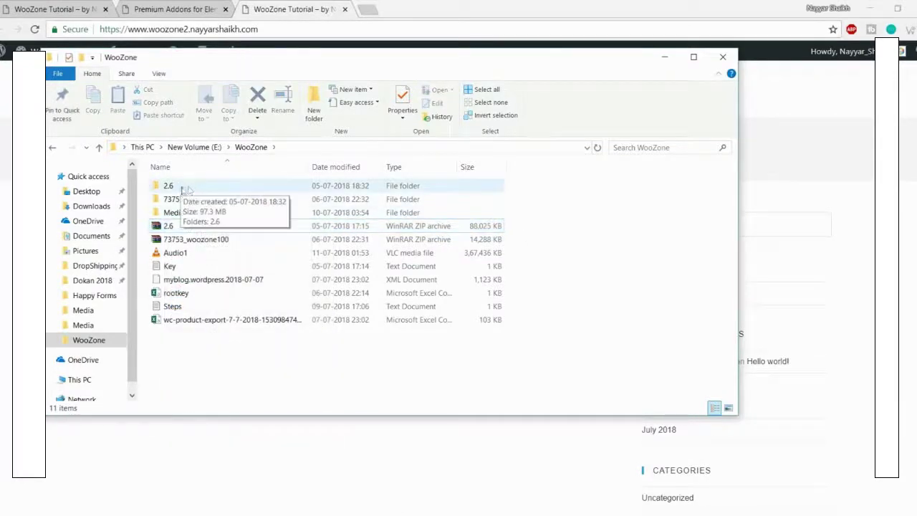
Step: Open the extracted 2.6 folder and widen the Name column to read the product folders
double_click(187, 189)
double_click(189, 189)
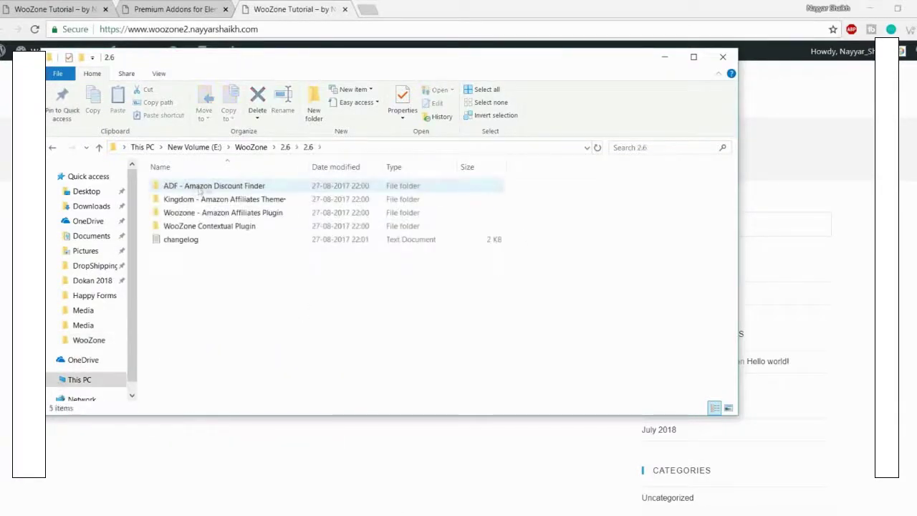
click(239, 192)
click(236, 201)
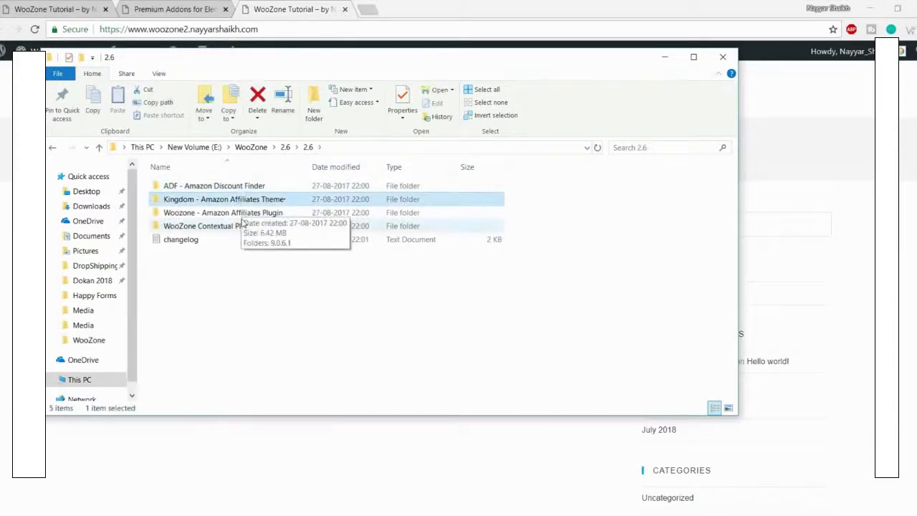
key(Down)
key(Down)
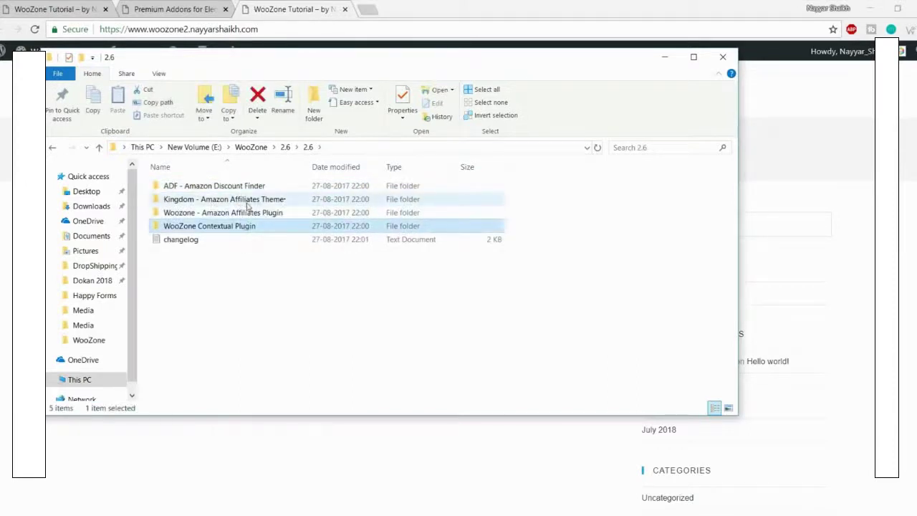
click(237, 204)
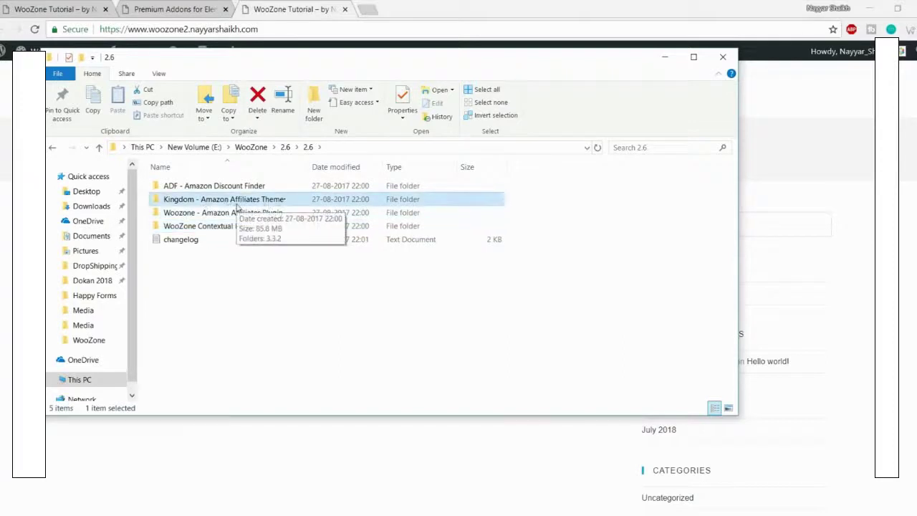
drag(307, 164, 328, 164)
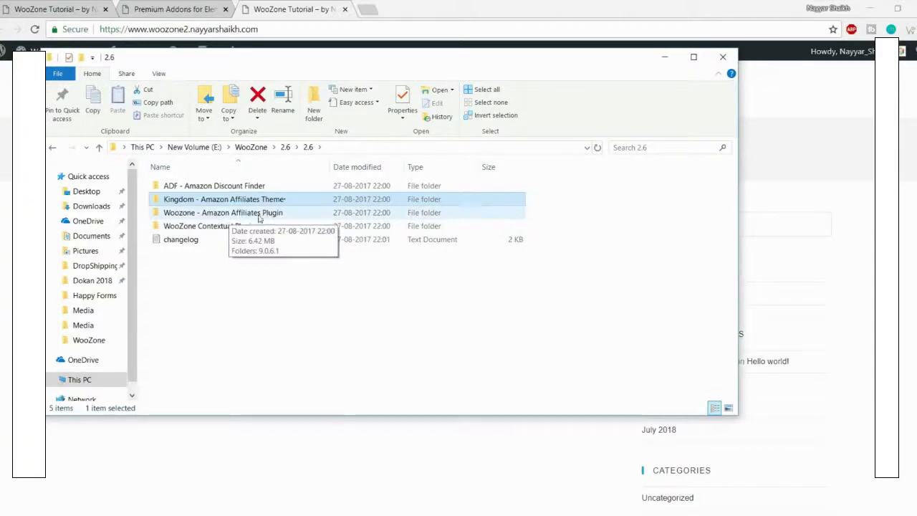
Step: Find the woozone ZIP in Woozone Amazon Affiliates Plugin > 9.0.6.1 > Plugin, then return to WordPress
double_click(258, 213)
double_click(204, 188)
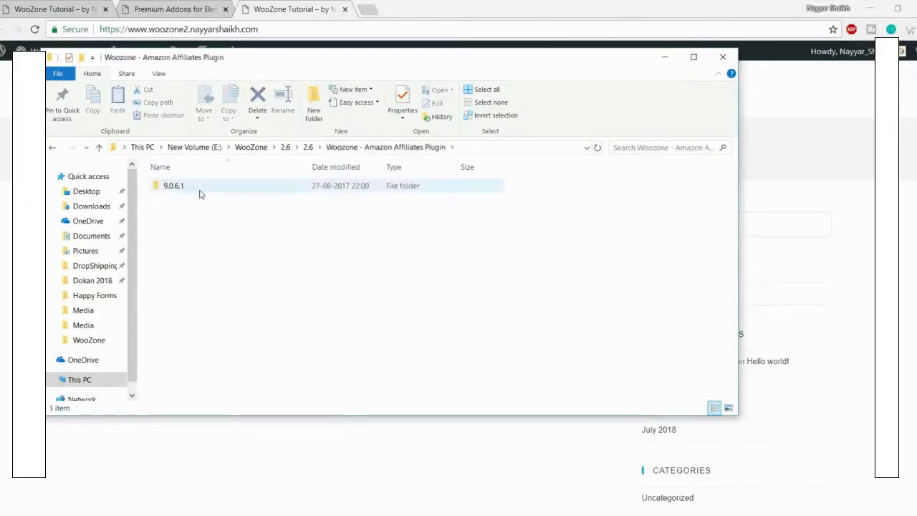
double_click(224, 188)
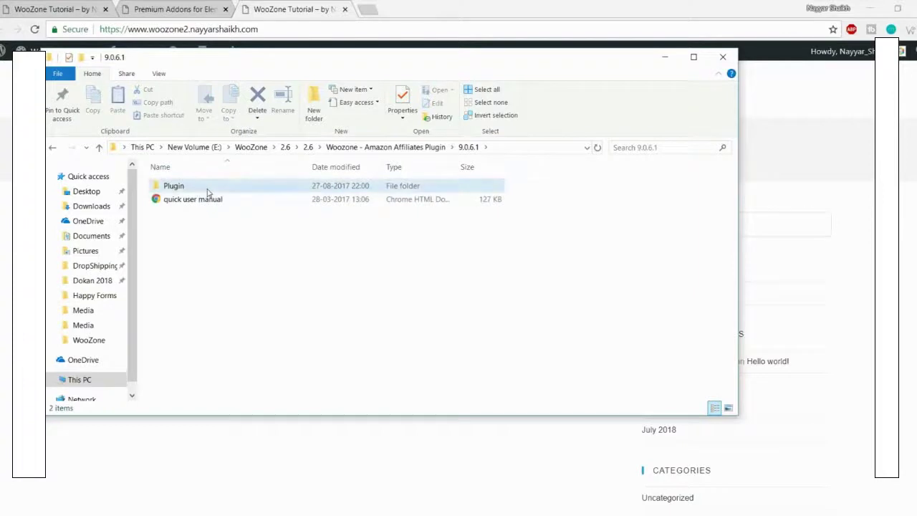
click(215, 188)
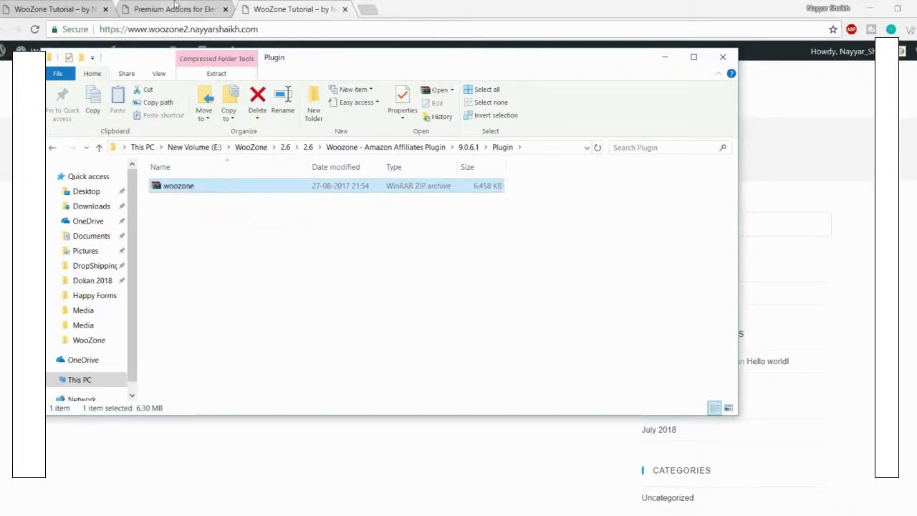
click(175, 7)
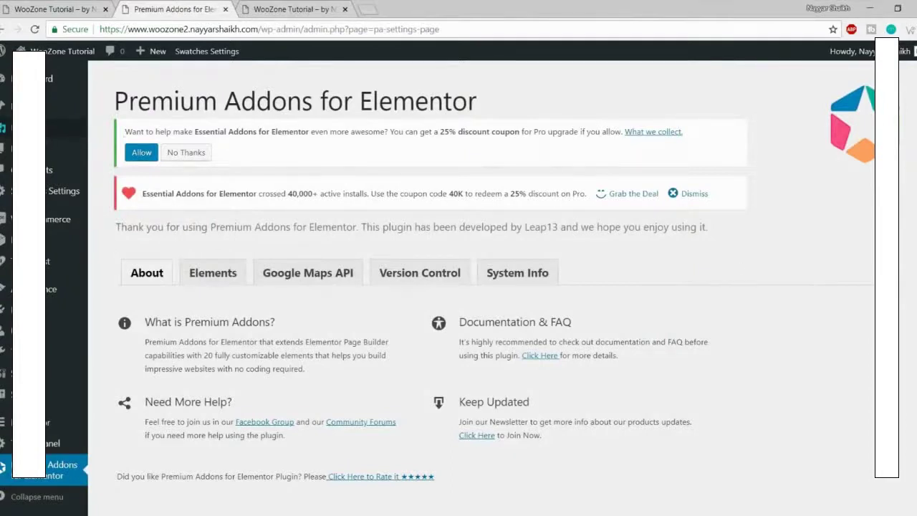
Step: Open Media > Add New and check the 'Maximum upload file size: 2 MB' note
mouse_move(52, 128)
click(114, 148)
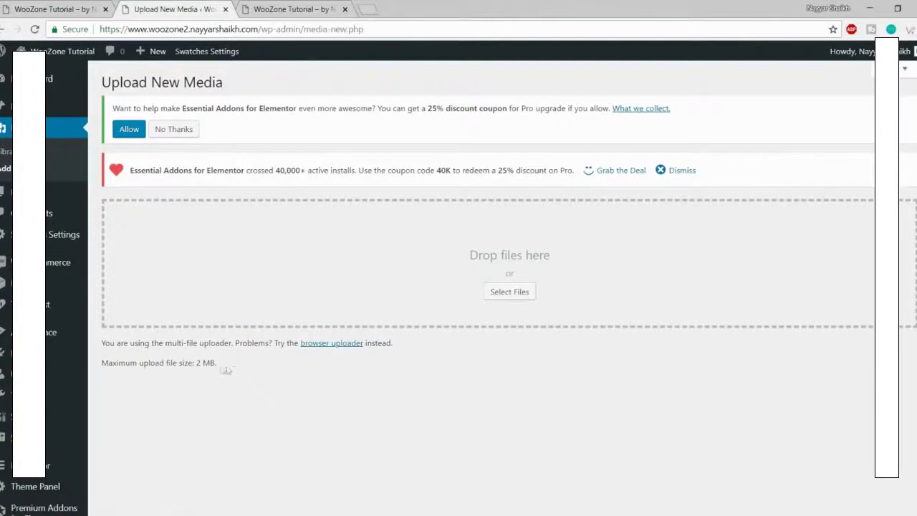
drag(226, 369, 103, 371)
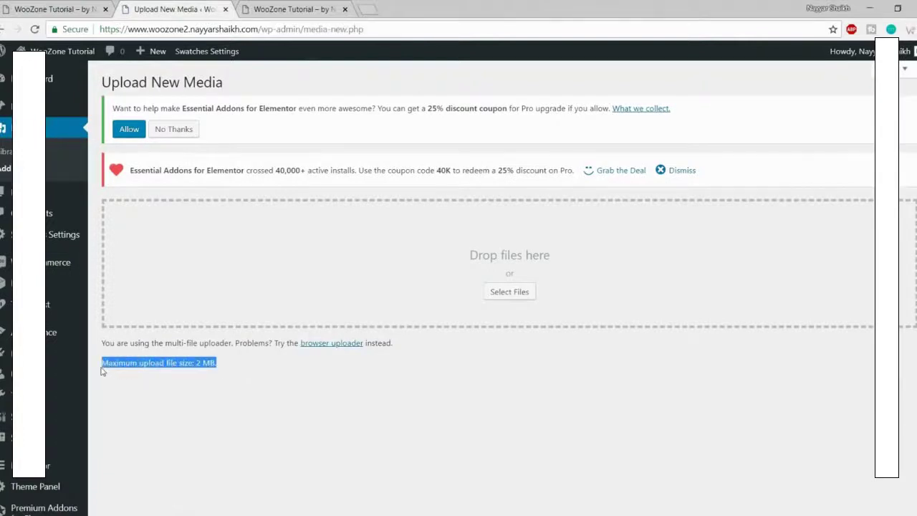
click(173, 375)
drag(196, 363, 221, 365)
click(236, 369)
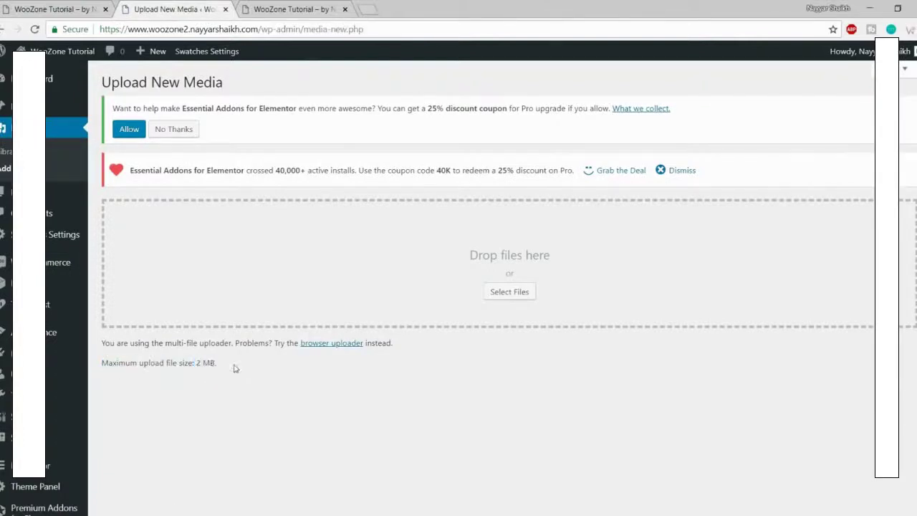
Step: Try dropping the woozone ZIP onto the upload page, recheck the 2 MB limit, then launch FileZilla
click(71, 514)
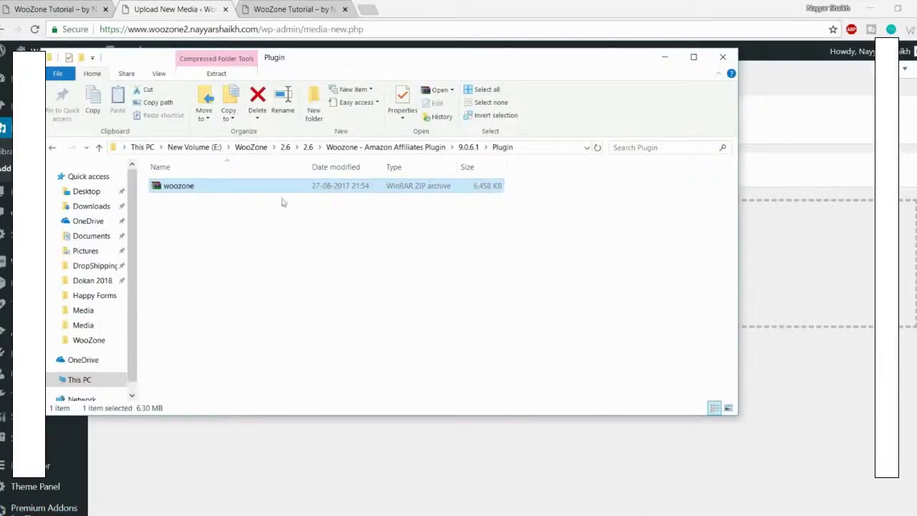
drag(484, 194, 799, 159)
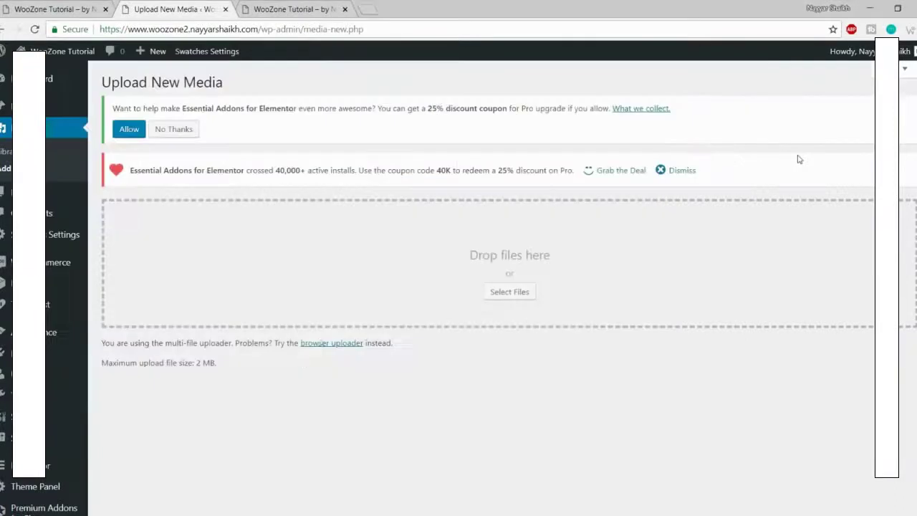
drag(285, 368, 101, 362)
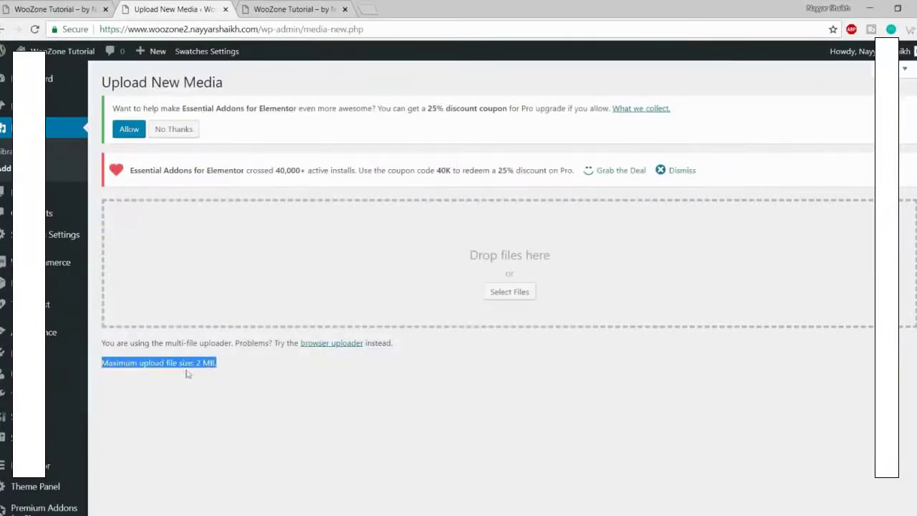
click(29, 515)
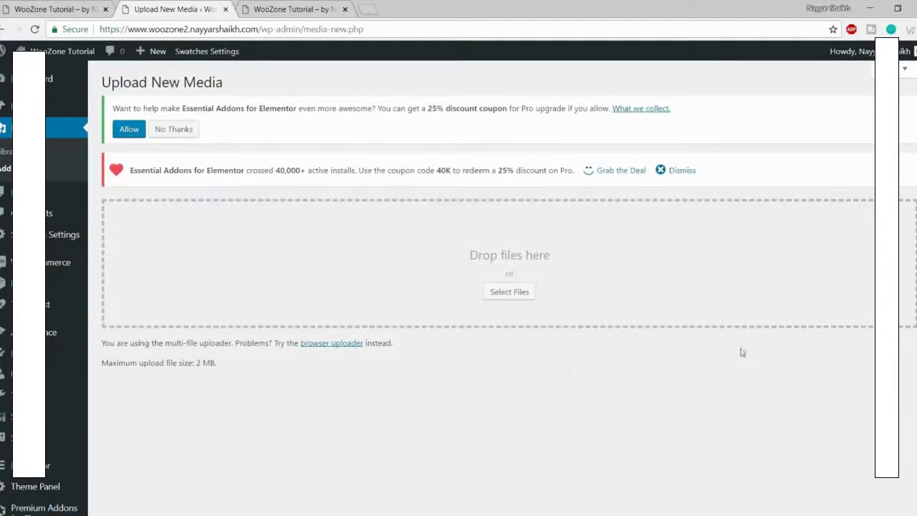
key(super)
click(550, 473)
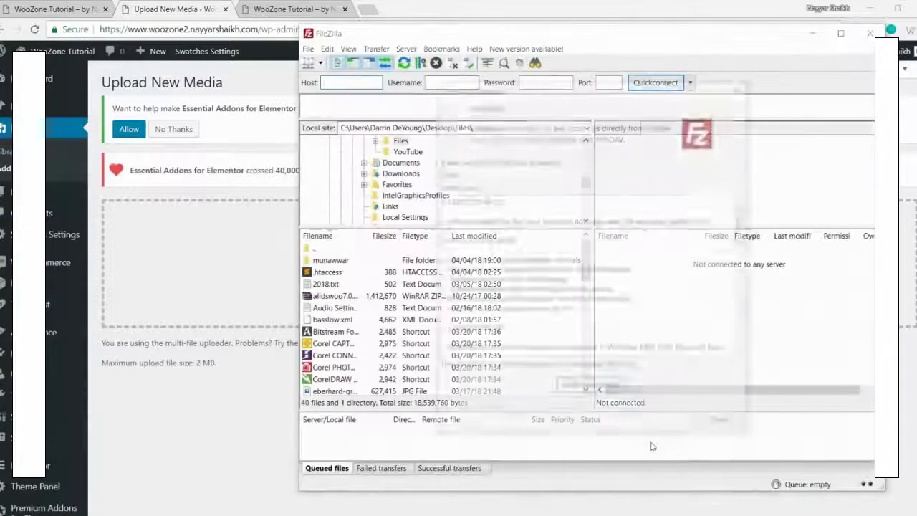
Step: Dismiss the update notice, connect to the hosting server via Site Manager, and open the woozone2 folder
click(725, 428)
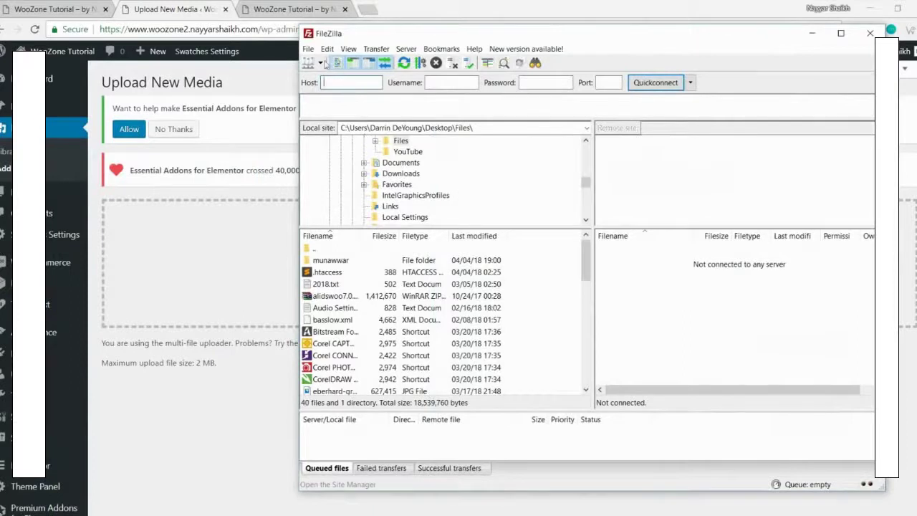
click(320, 63)
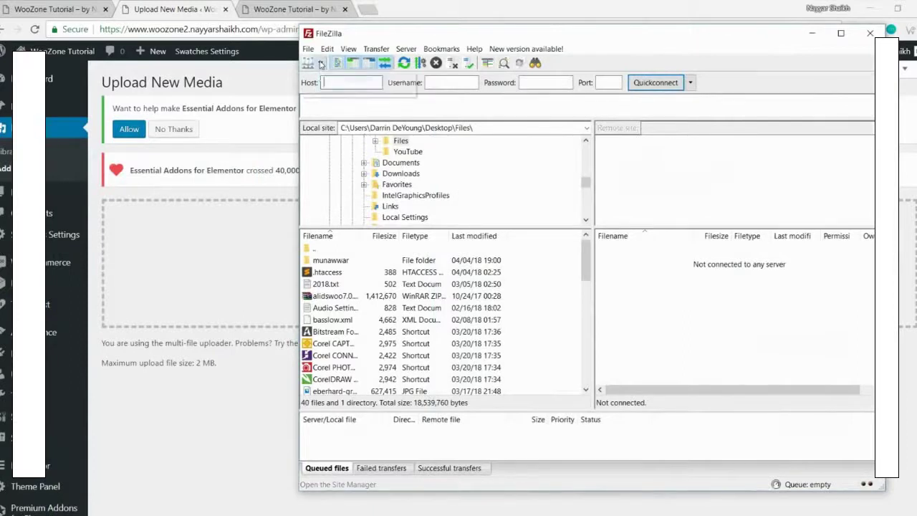
click(337, 77)
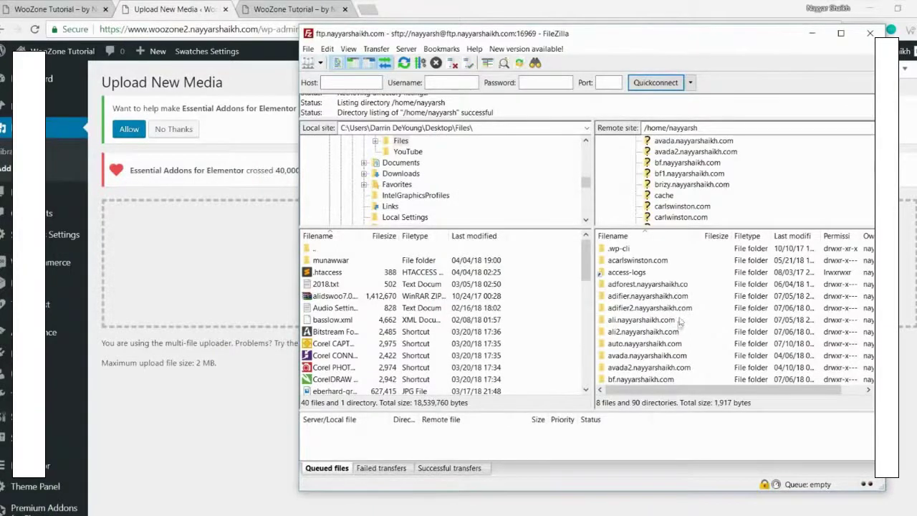
scroll(680, 323, down, 2)
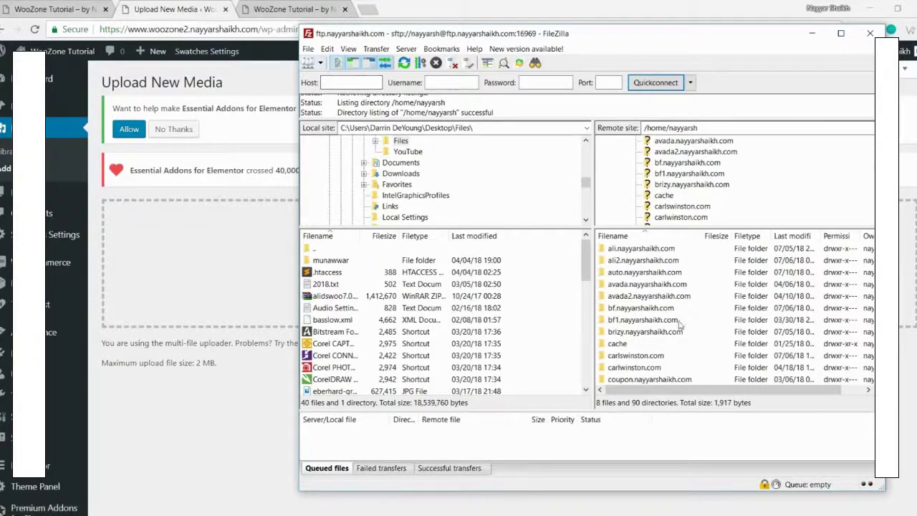
scroll(680, 326, down, 4)
scroll(680, 335, down, 10)
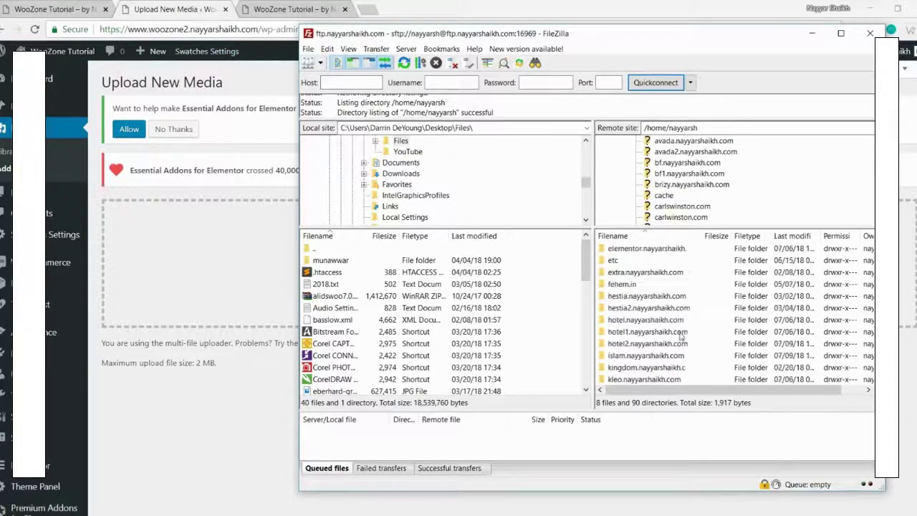
scroll(680, 335, down, 8)
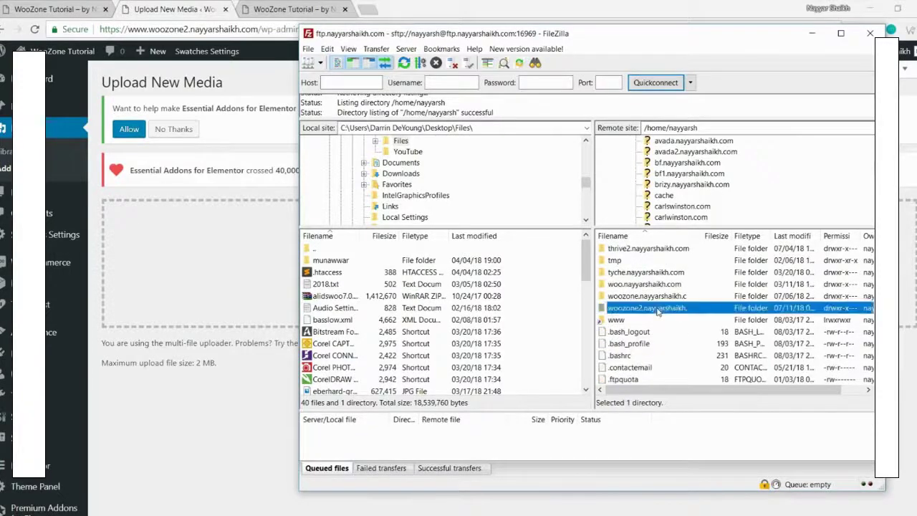
double_click(657, 308)
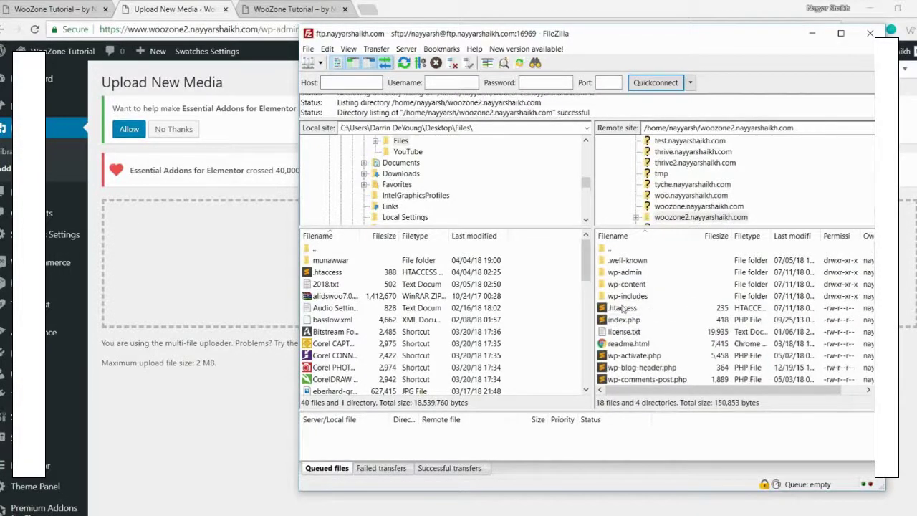
Step: Download the site's .htaccess file into the local Desktop folder
click(622, 308)
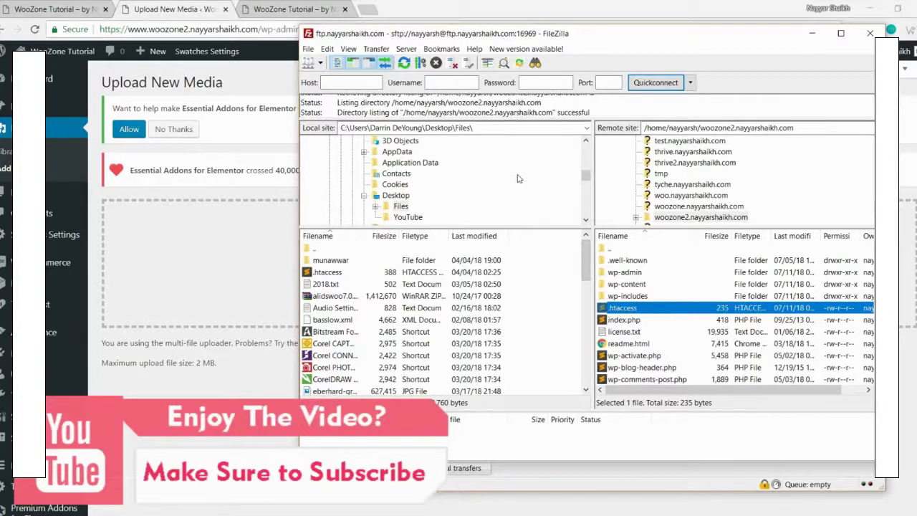
scroll(518, 178, up, 6)
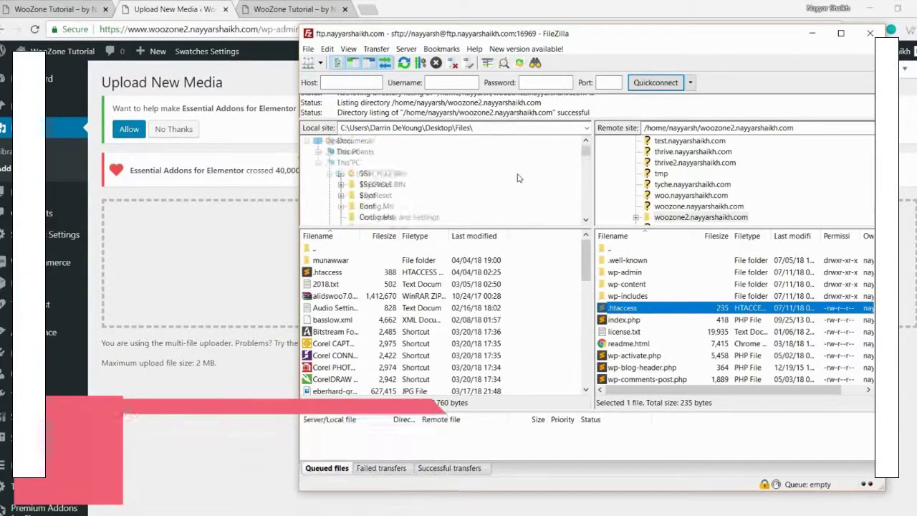
click(339, 140)
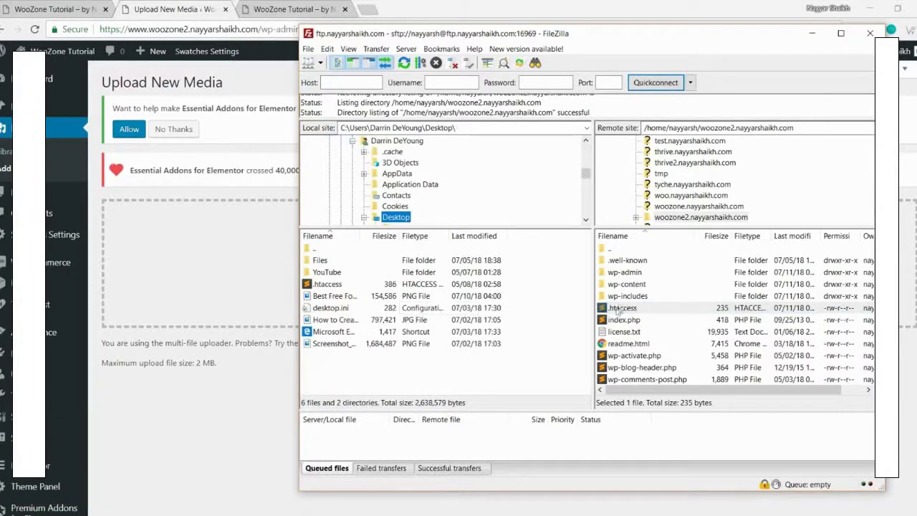
drag(626, 310, 329, 368)
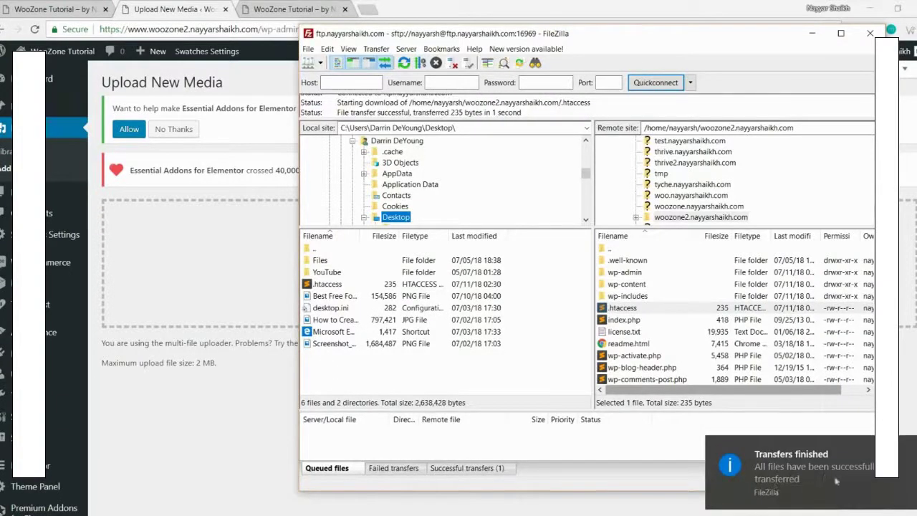
key(super+d)
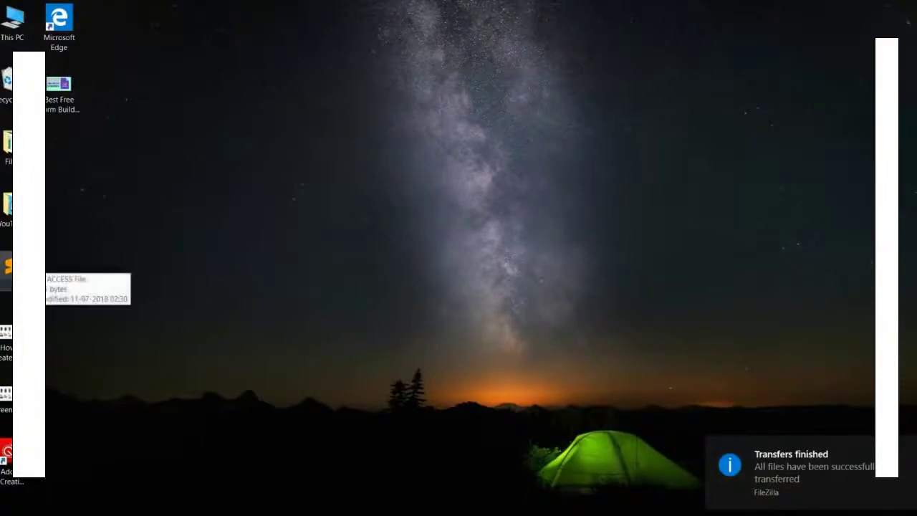
Step: Open the downloaded .htaccess in Sublime Text and place the cursor on blank line 11
drag(7, 267, 345, 152)
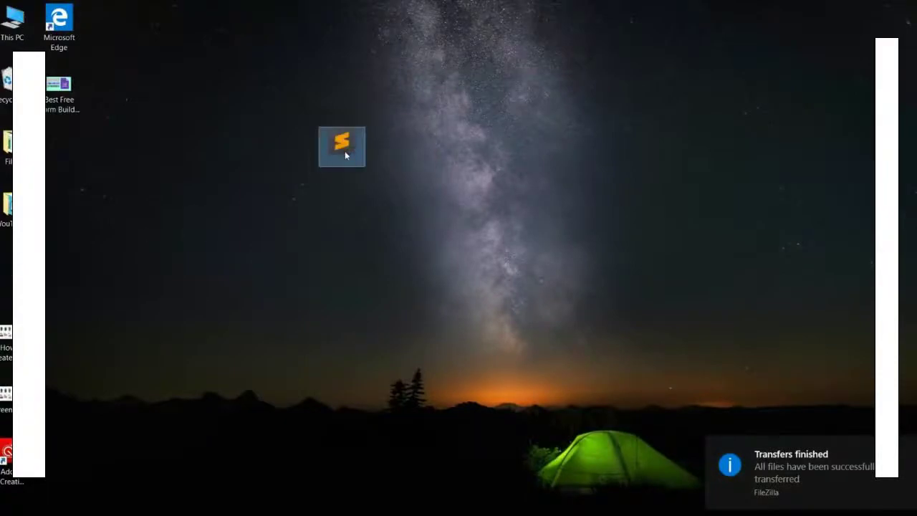
double_click(345, 151)
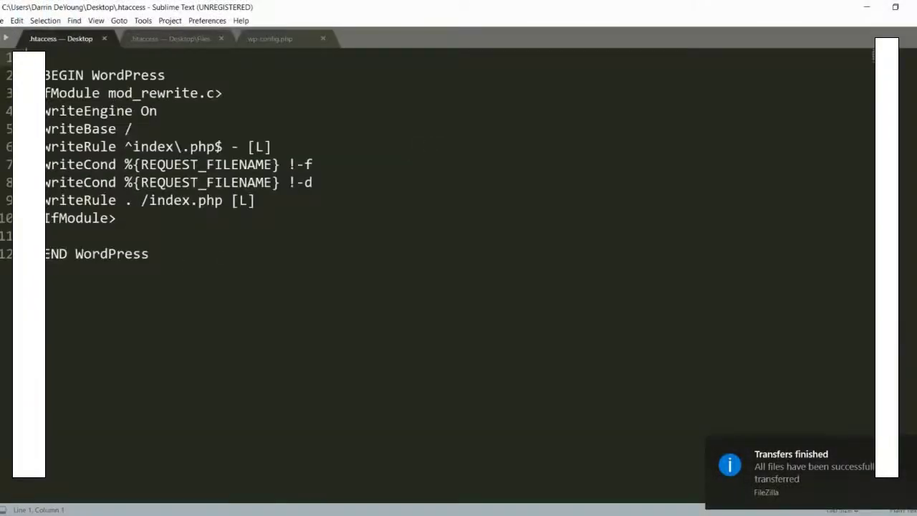
click(552, 277)
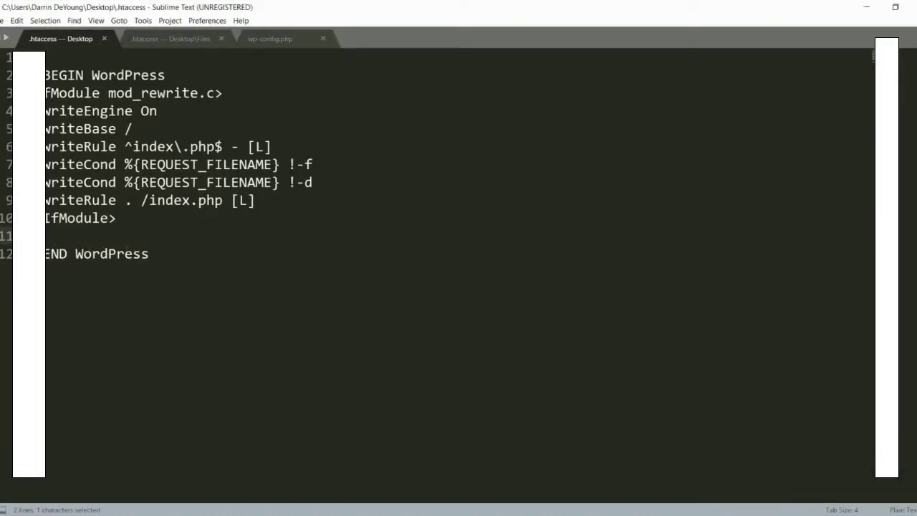
click(45, 235)
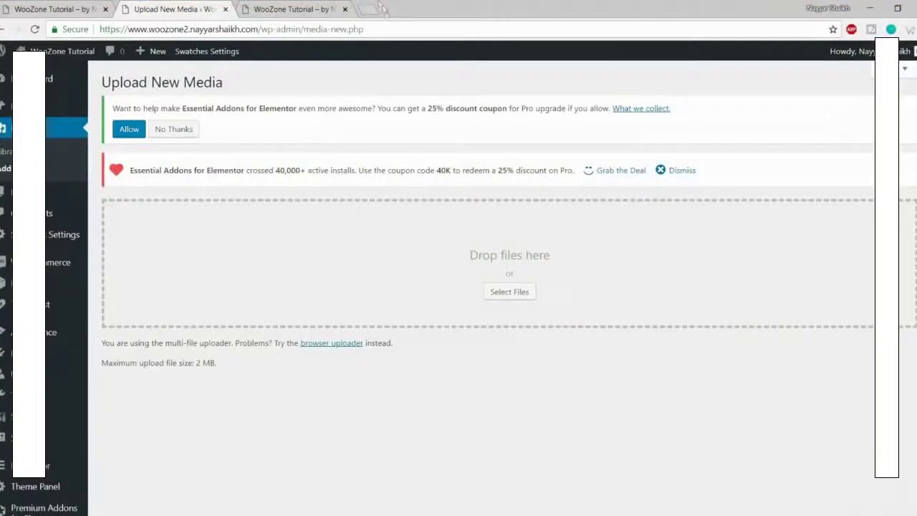
click(370, 9)
Step: On bloggdude.com page 2, open the 'Solved: upload_max_filesize' post and select its five php_value lines
text(b)
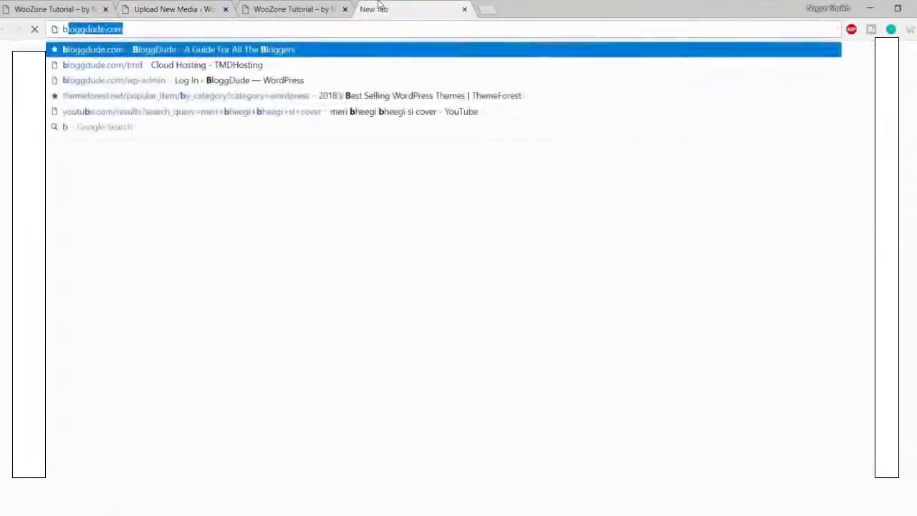
key(Return)
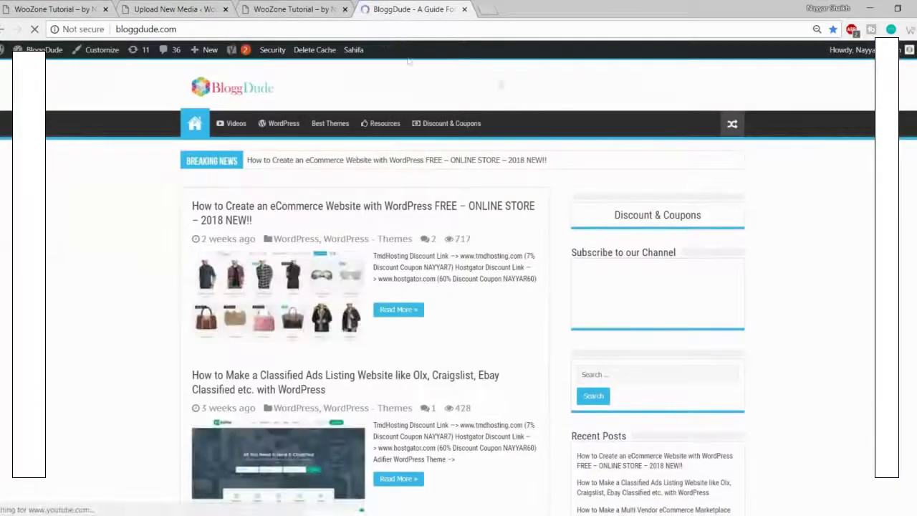
scroll(760, 257, down, 5)
scroll(761, 257, down, 10)
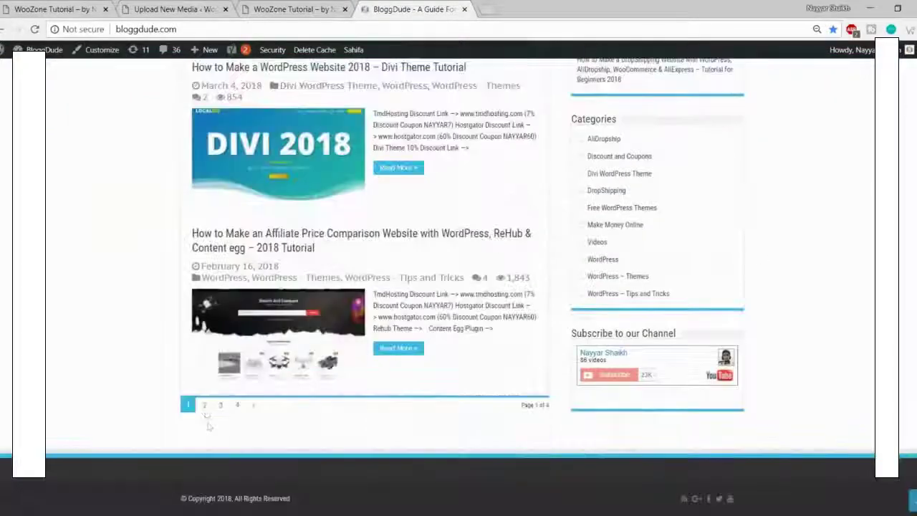
click(205, 405)
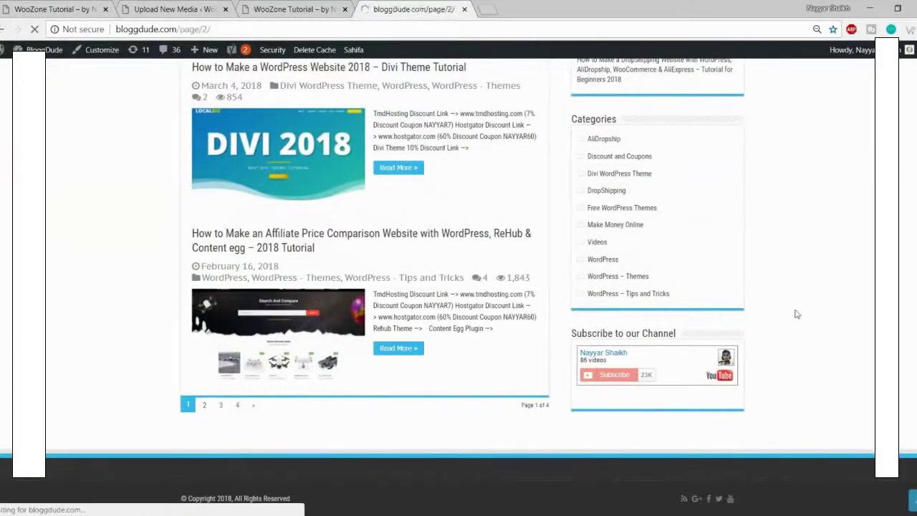
scroll(793, 308, down, 10)
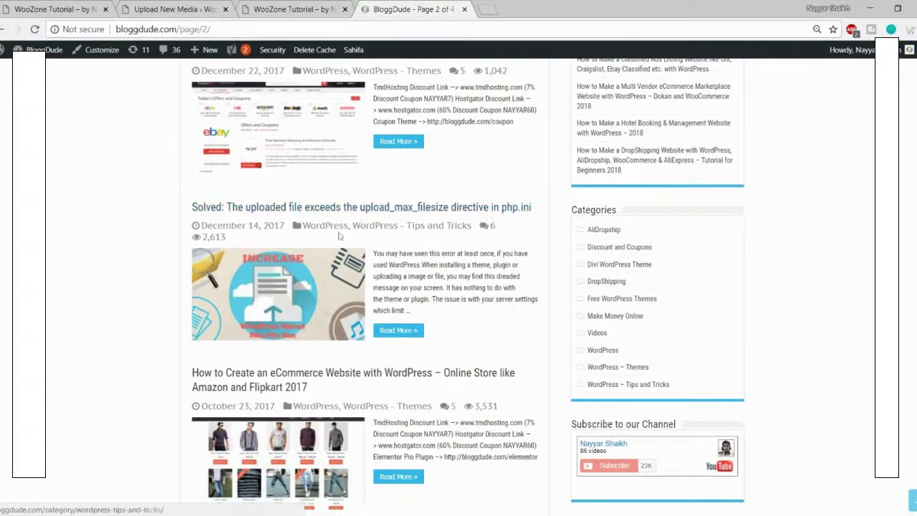
click(318, 279)
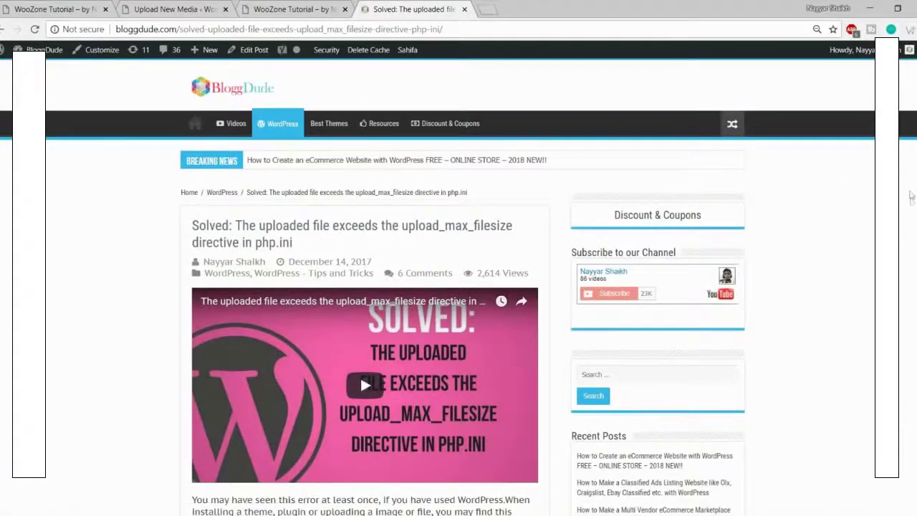
scroll(911, 202, down, 8)
scroll(911, 200, down, 8)
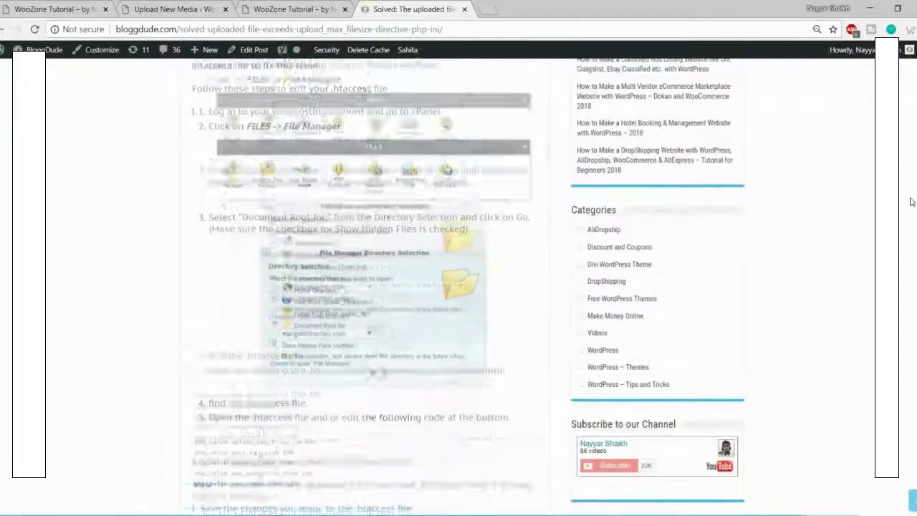
scroll(327, 322, up, 4)
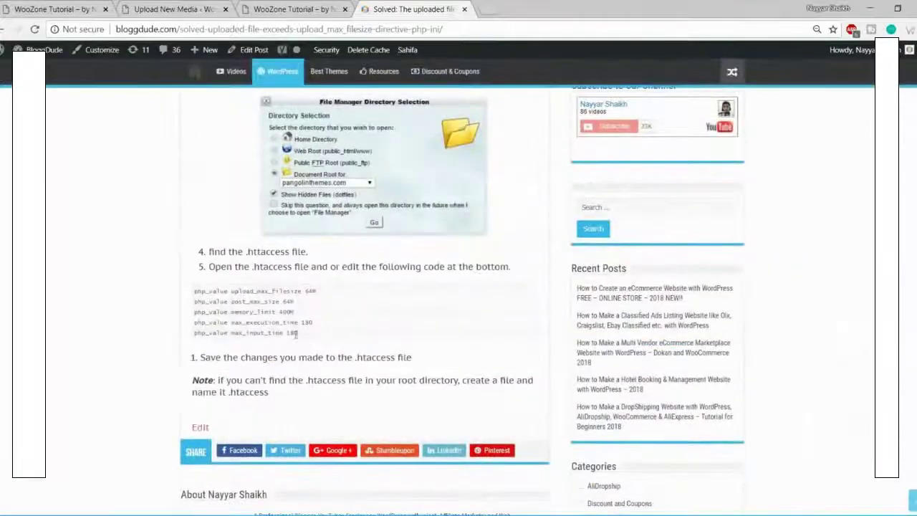
drag(307, 335, 182, 282)
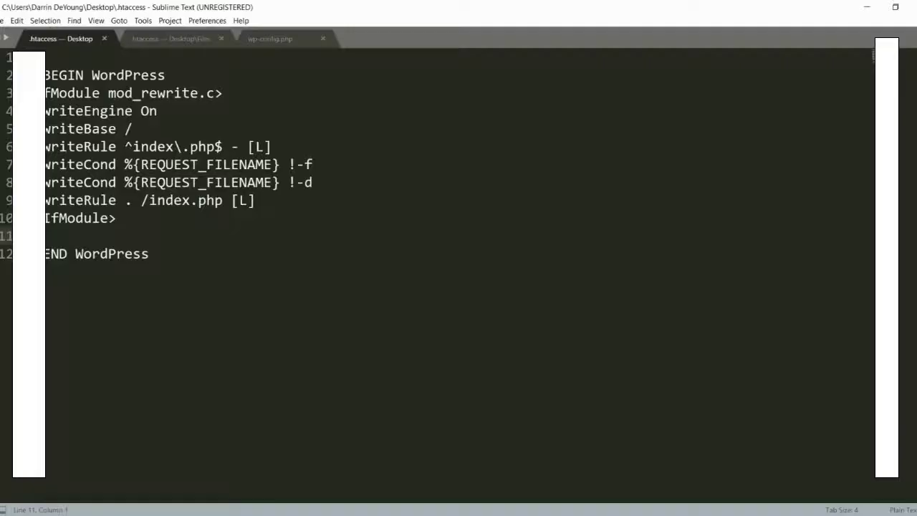
Step: Paste the five php_value lines into .htaccess at line 11 and save the file
text(php_value upload_max_filesize 64M php_value post_max_size 64M php_value memory_limit 400M php_value max_execution_time 180 php_value max_input_time 180)
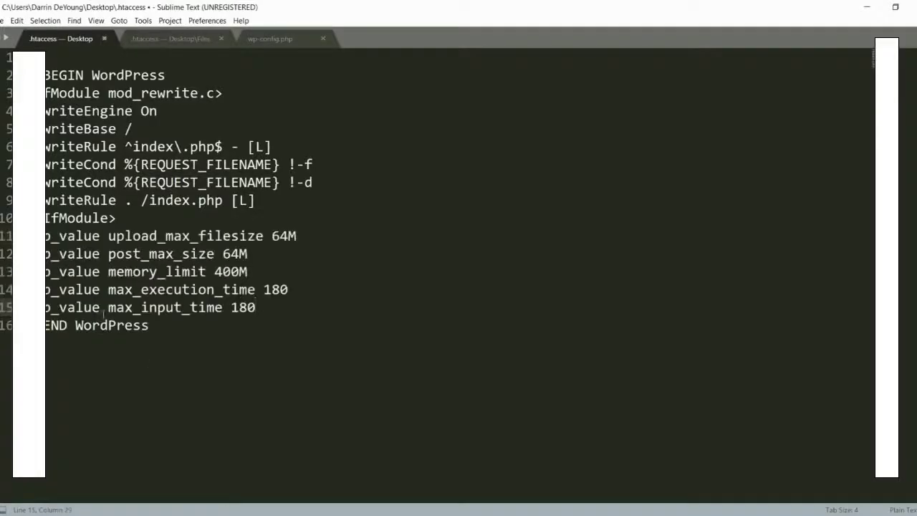
key(ctrl+s)
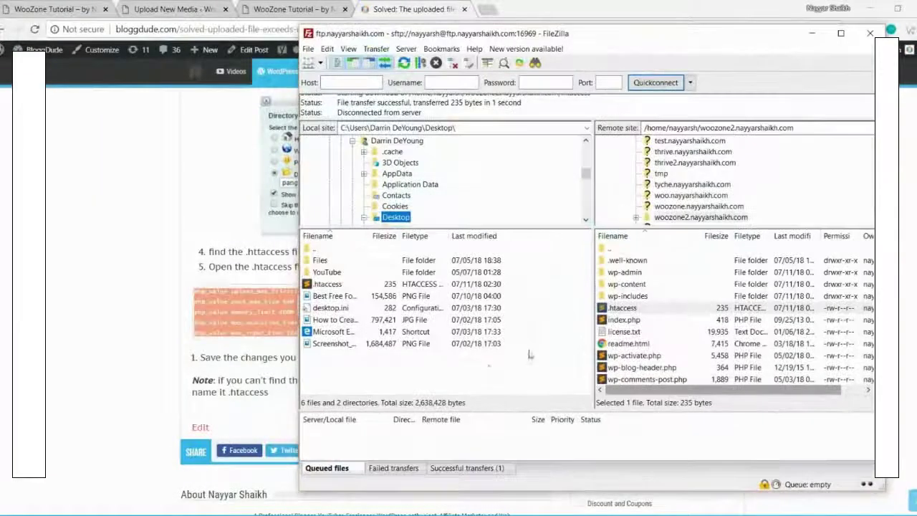
Step: Refresh the local listing and upload the 386-byte .htaccess, overwriting the server's 235-byte copy
right_click(488, 367)
click(516, 450)
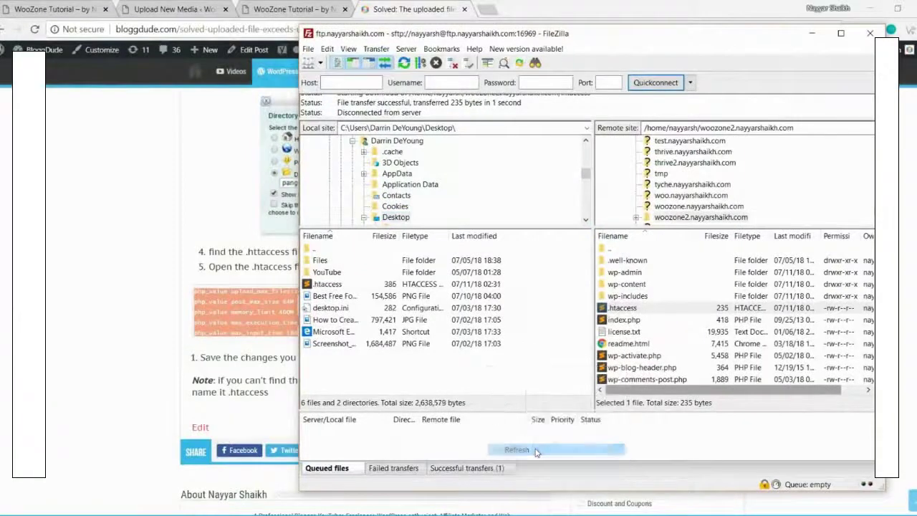
drag(316, 285, 675, 317)
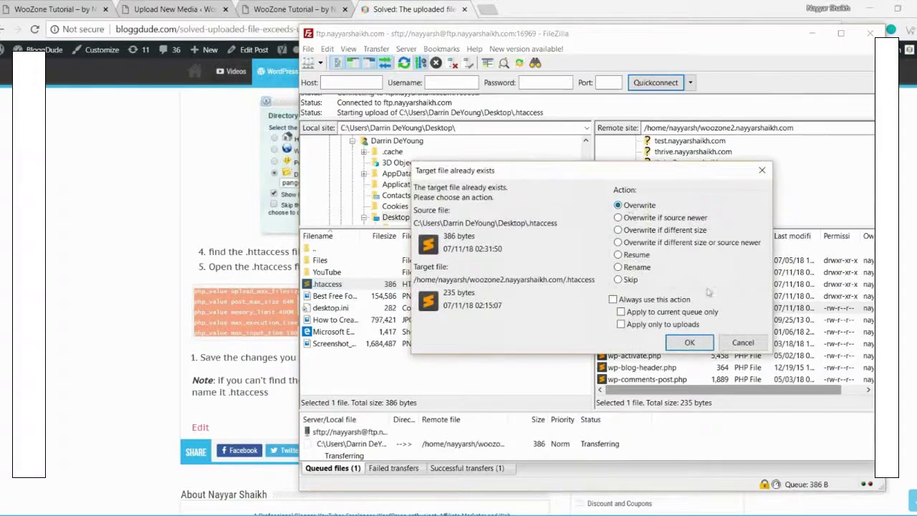
click(697, 345)
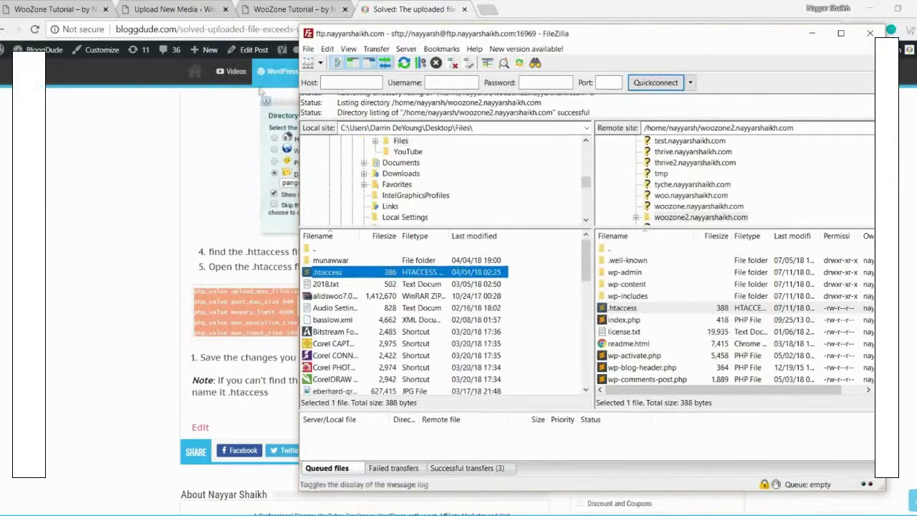
click(86, 153)
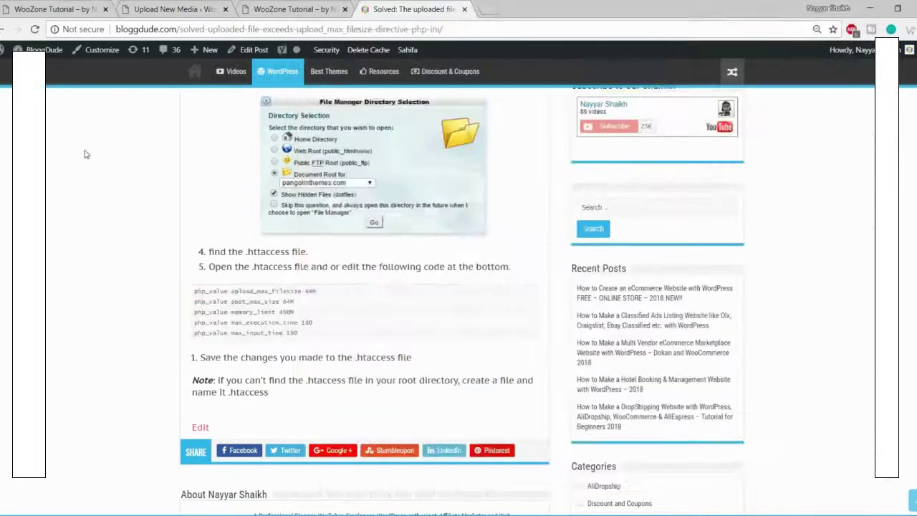
Step: Reload the Upload New Media page and confirm the limit changed from 2 MB to 64 MB
click(163, 9)
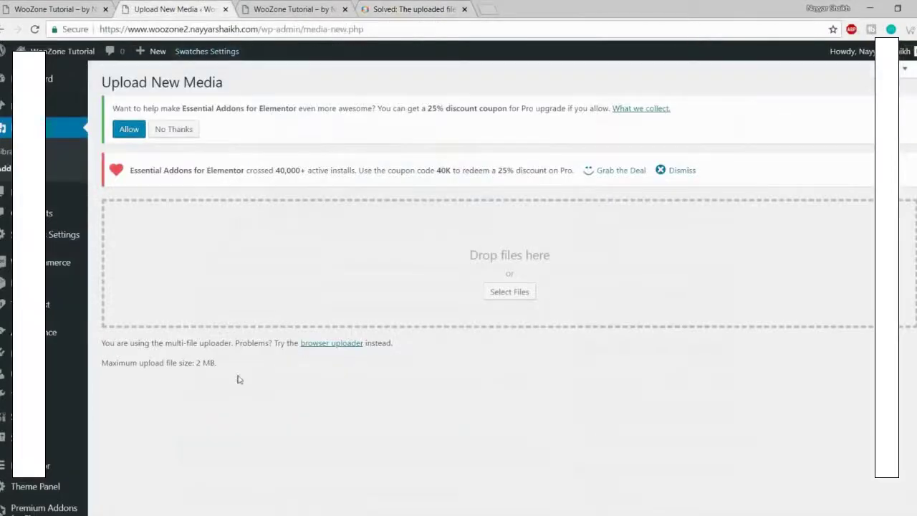
drag(218, 363, 105, 363)
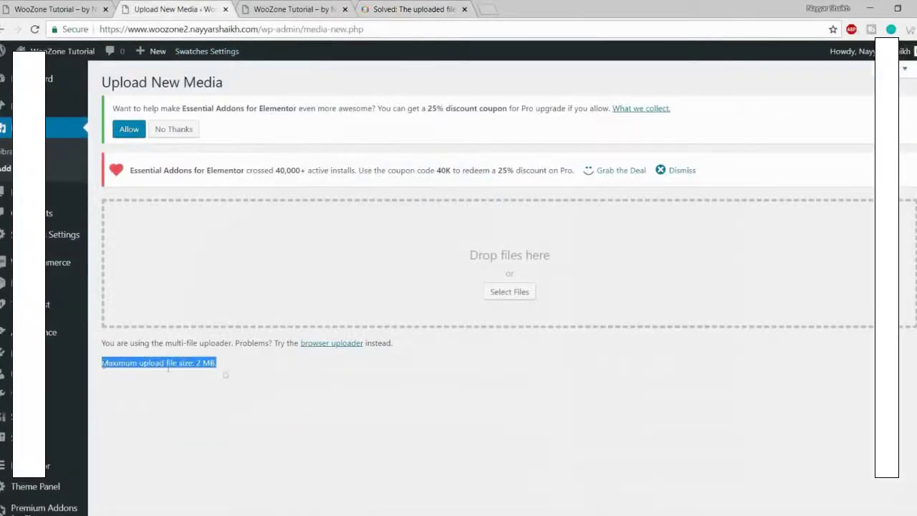
click(35, 30)
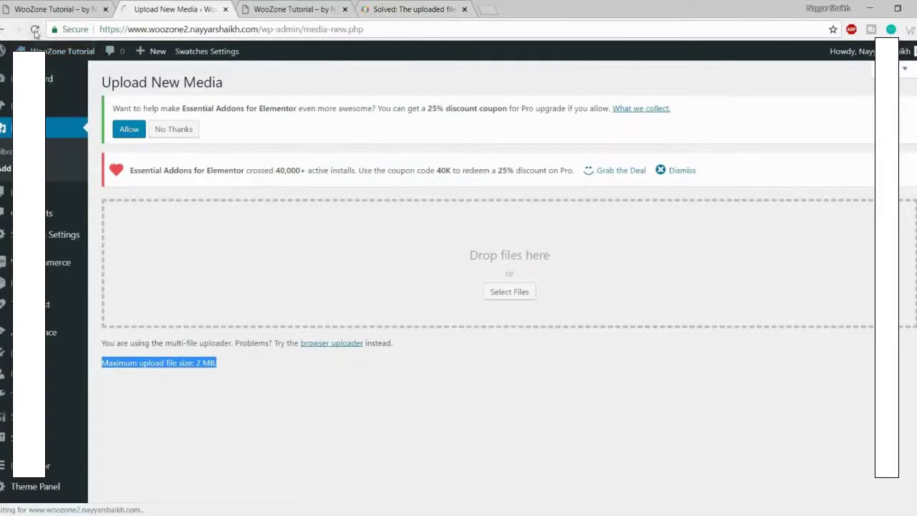
drag(220, 366, 100, 363)
click(213, 380)
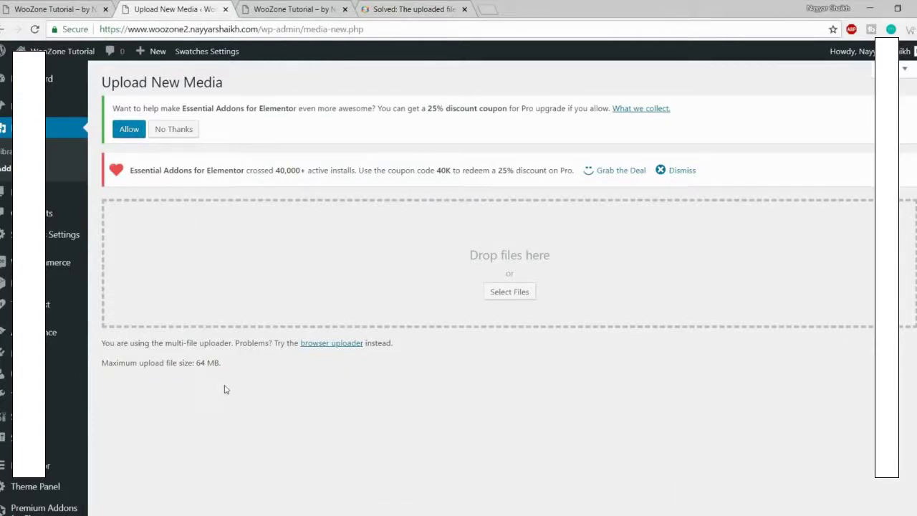
Step: Open Plugins > Add New > Upload Plugin and browse to E:\WooZone\2.6\2.6\...\9.0.6.1\Plugin
mouse_move(76, 356)
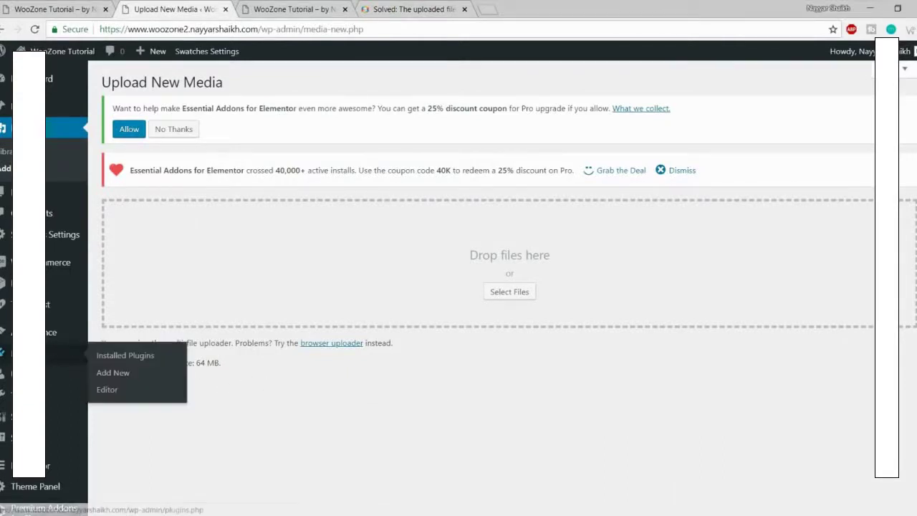
click(138, 377)
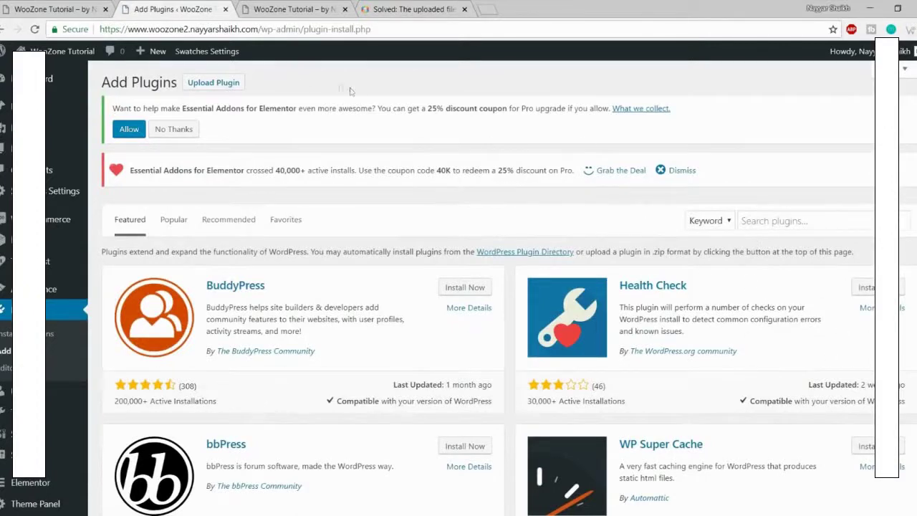
click(214, 83)
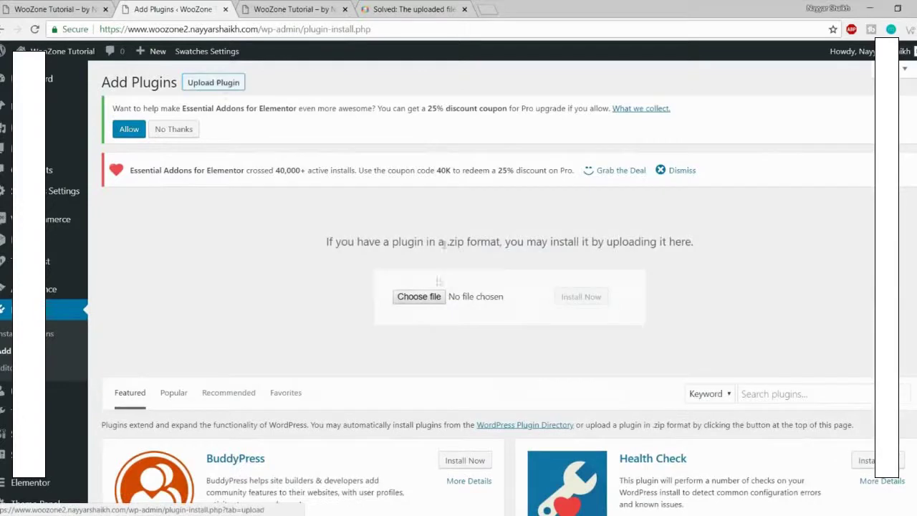
click(419, 298)
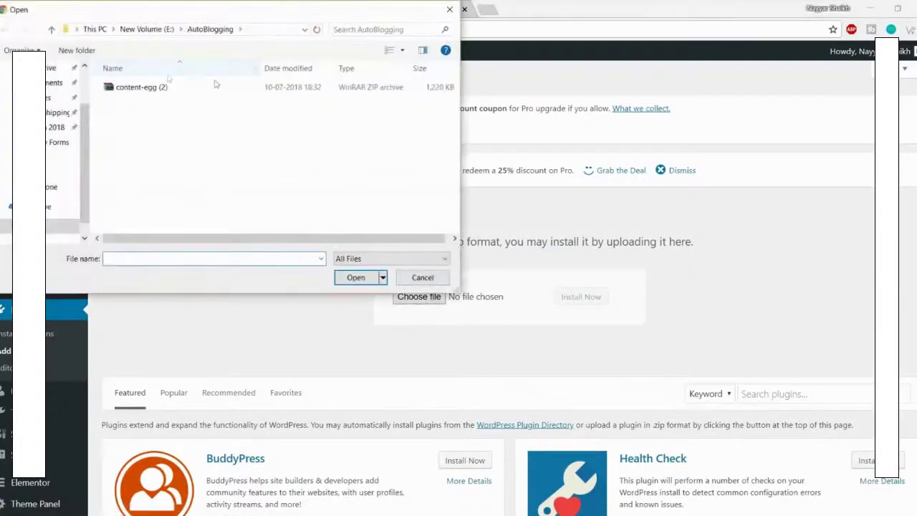
click(147, 29)
scroll(165, 172, down, 10)
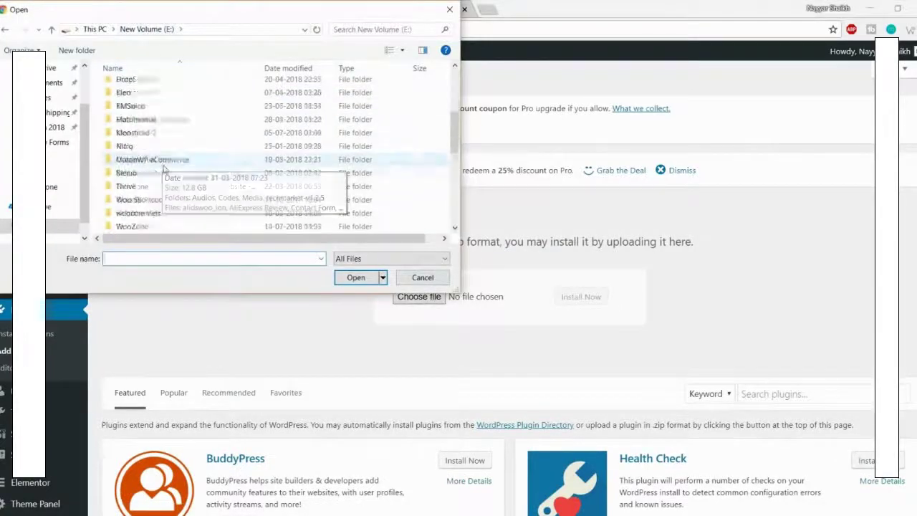
scroll(165, 168, up, 3)
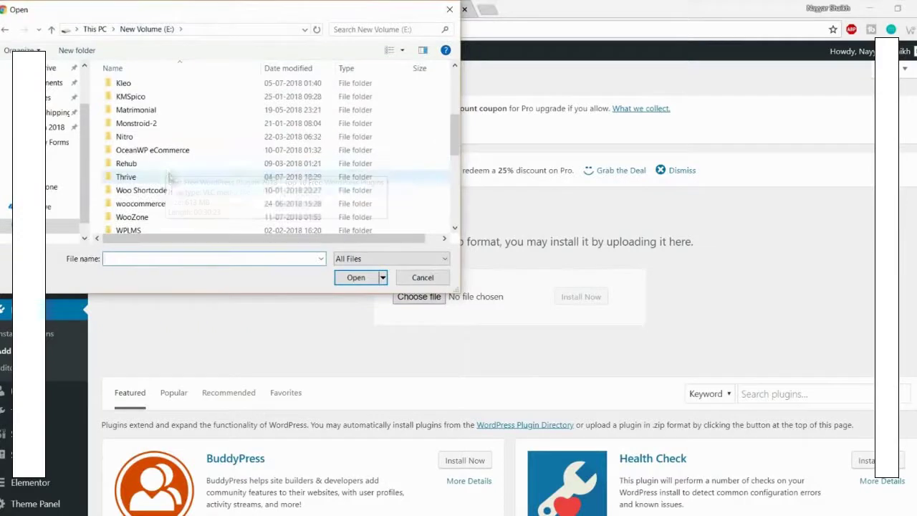
double_click(150, 218)
double_click(121, 88)
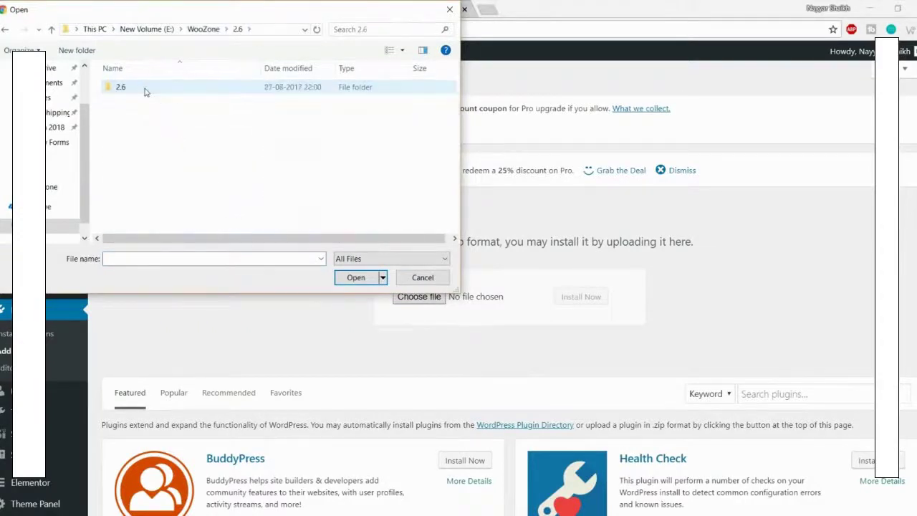
double_click(144, 89)
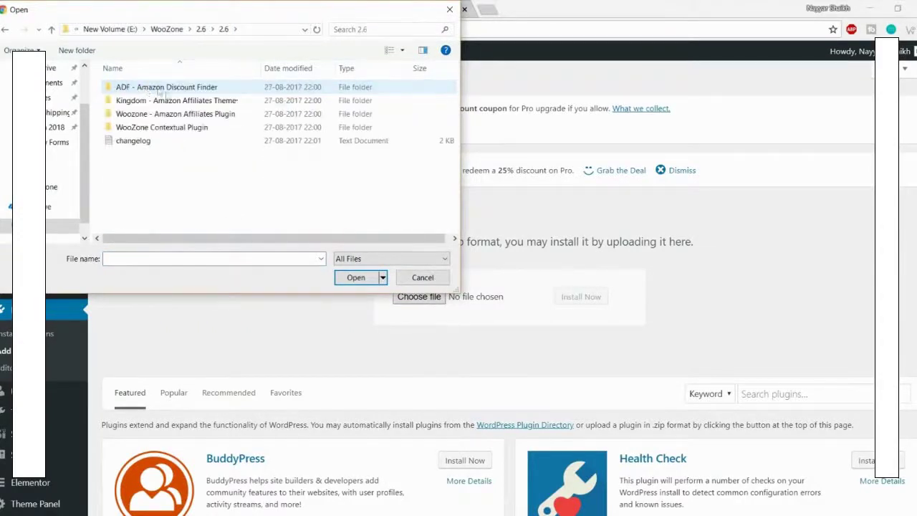
double_click(191, 115)
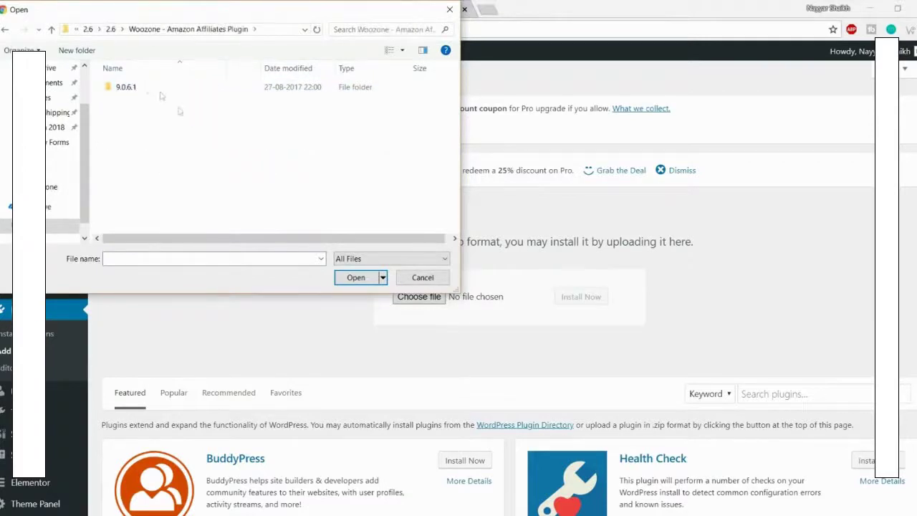
double_click(149, 87)
double_click(147, 89)
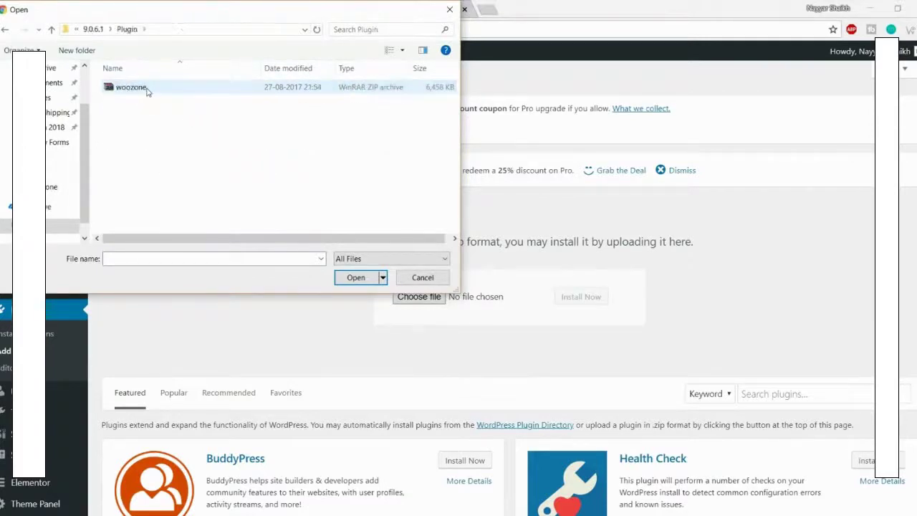
Step: Select woozone.zip, install it, and activate the WooZone plugin
click(152, 88)
click(353, 279)
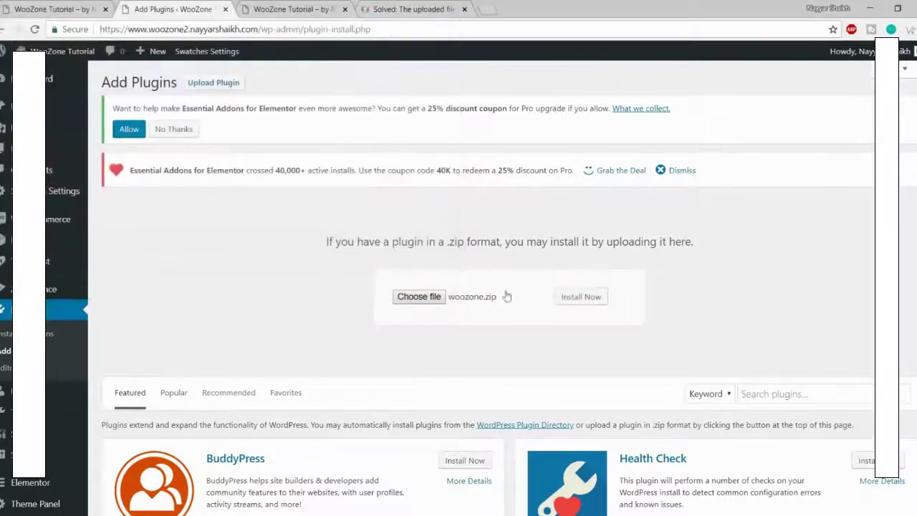
click(581, 301)
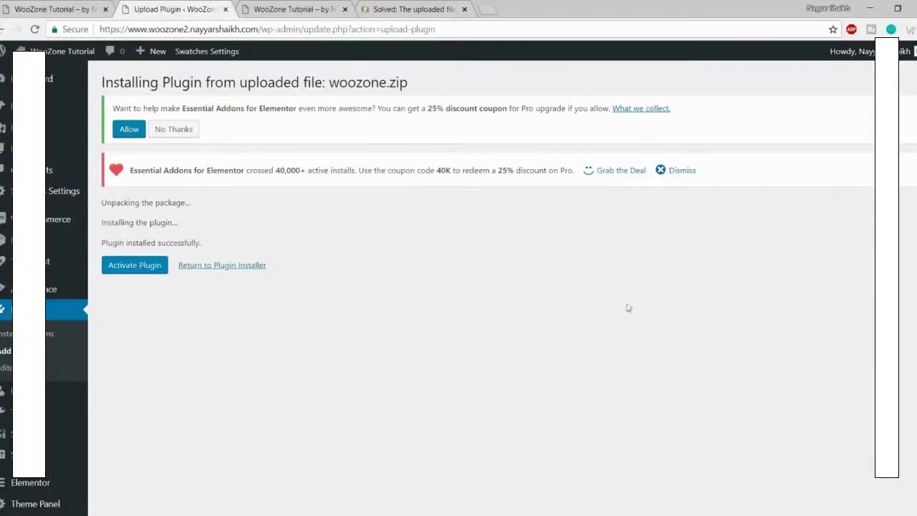
click(146, 268)
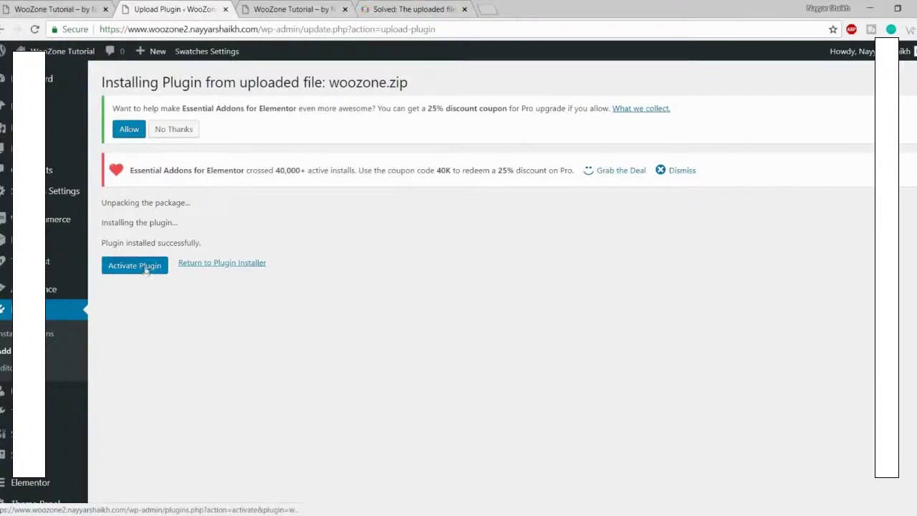
Step: Paste the CodeCanyon purchase code into the WooZone Dashboard's Item Purchase Code field
scroll(622, 377, down, 10)
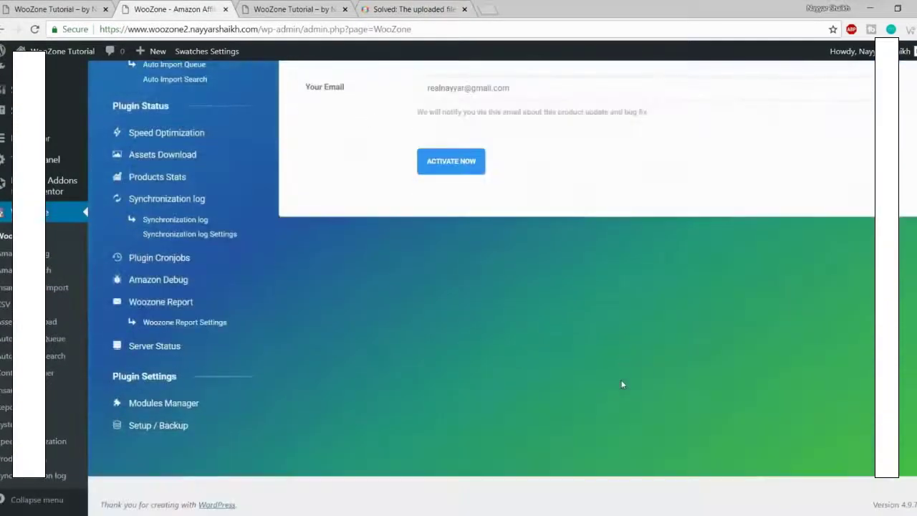
scroll(621, 379, up, 3)
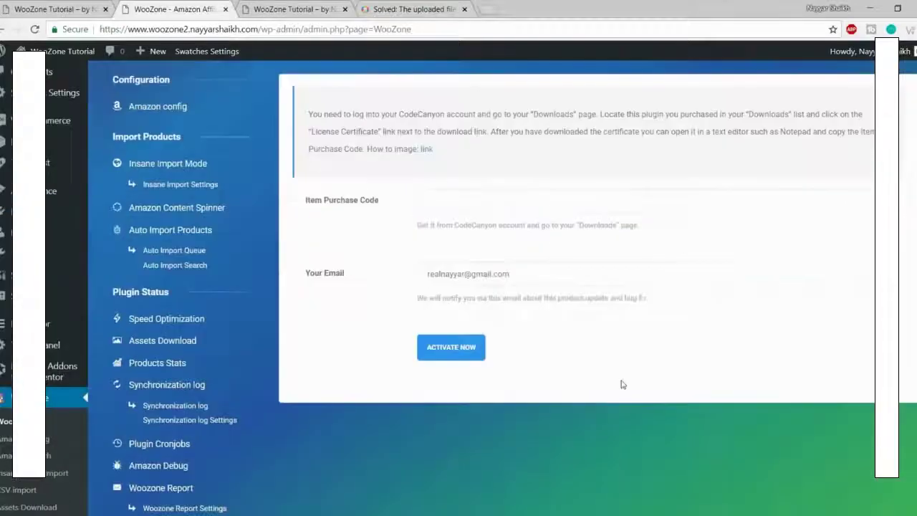
click(456, 209)
scroll(362, 224, up, 2)
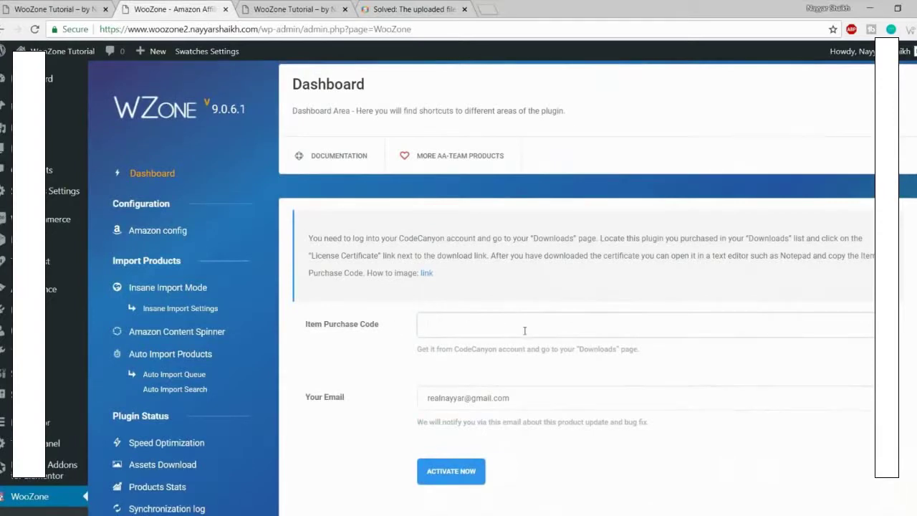
scroll(524, 330, down, 1)
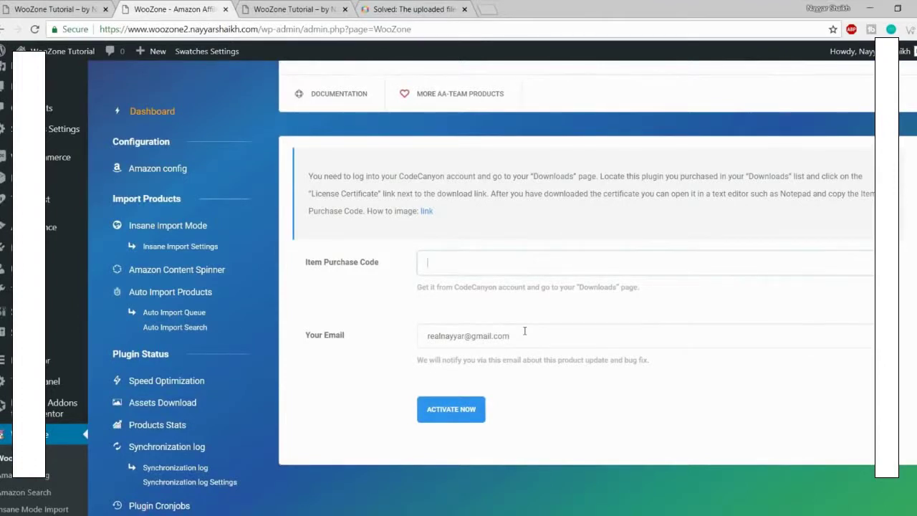
key(ctrl+v)
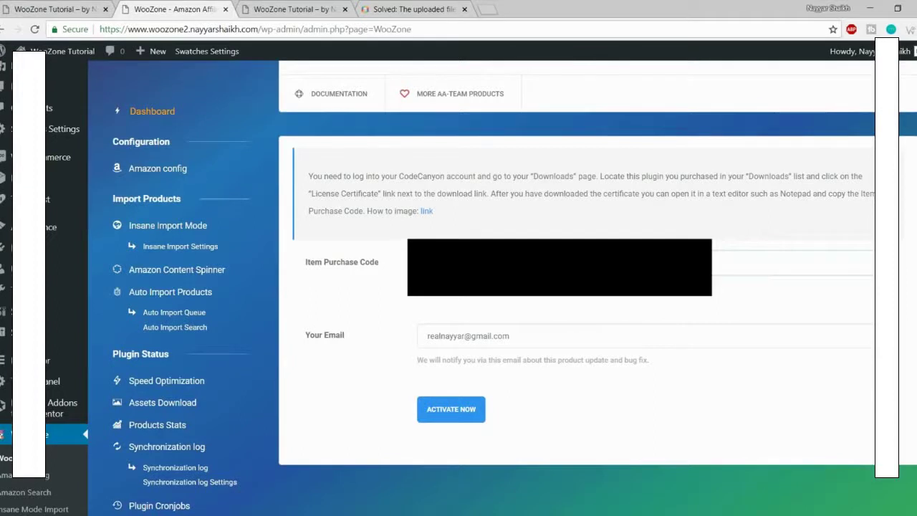
Step: Submit the purchase code to activate WooZone and start the setup wizard
click(447, 419)
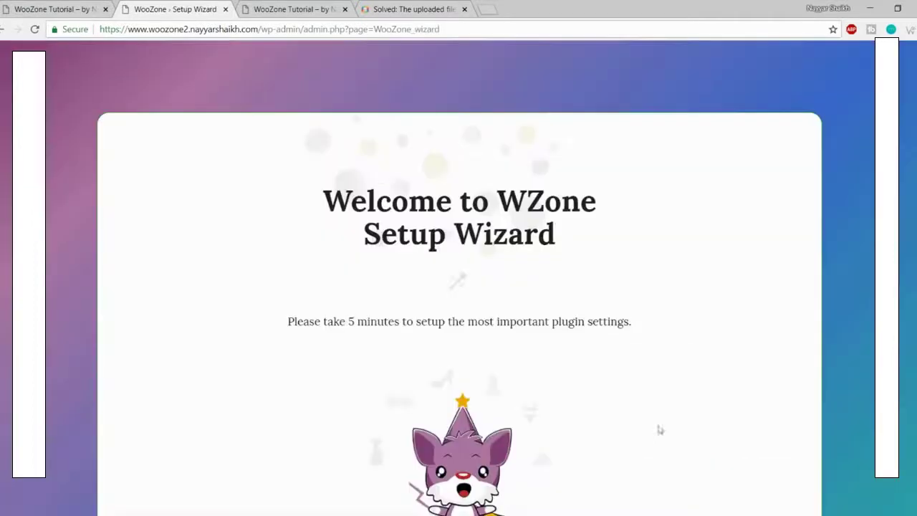
scroll(527, 248, down, 4)
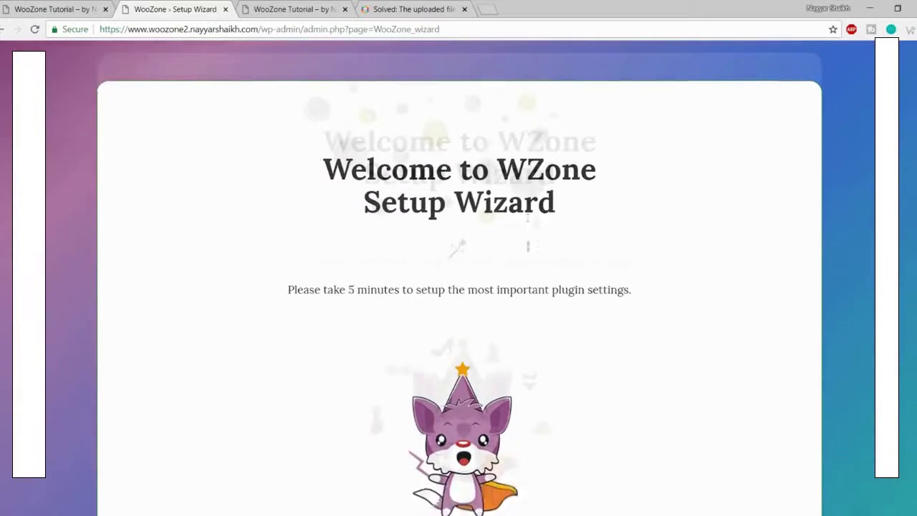
scroll(463, 265, up, 4)
scroll(788, 243, down, 3)
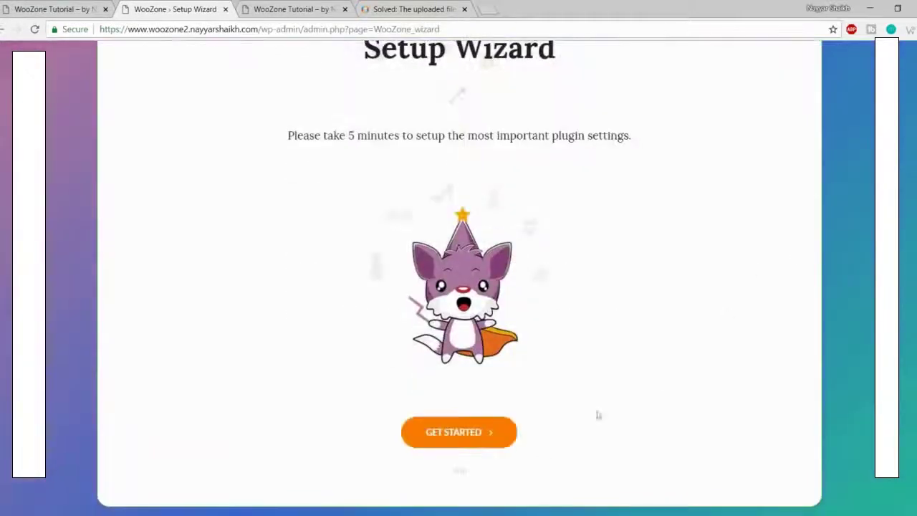
click(469, 435)
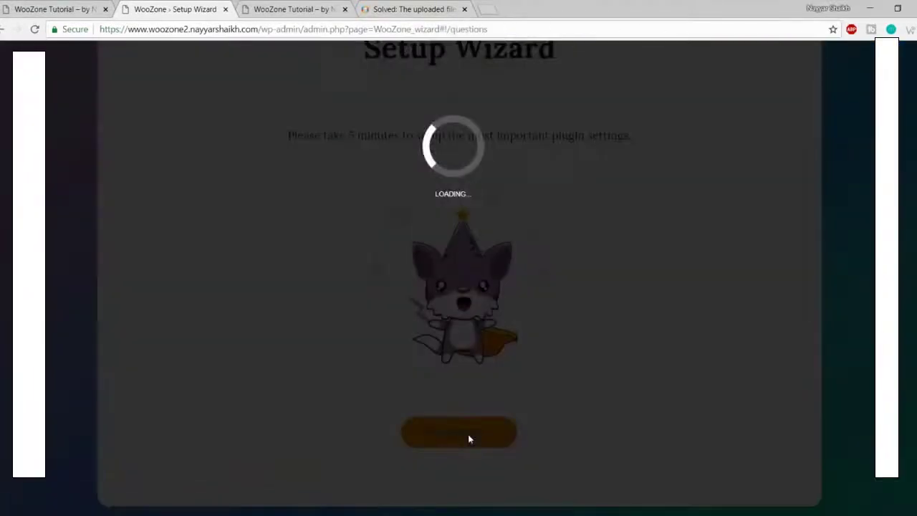
Step: Answer the wizard with Online Store, Fresh Install, and earning from affiliation on an existing website
scroll(763, 368, down, 2)
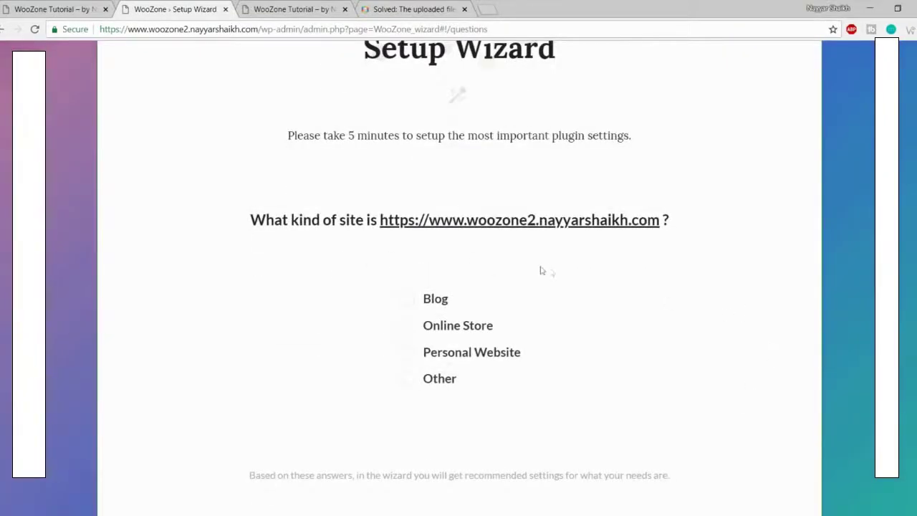
click(435, 298)
click(465, 328)
scroll(611, 348, down, 2)
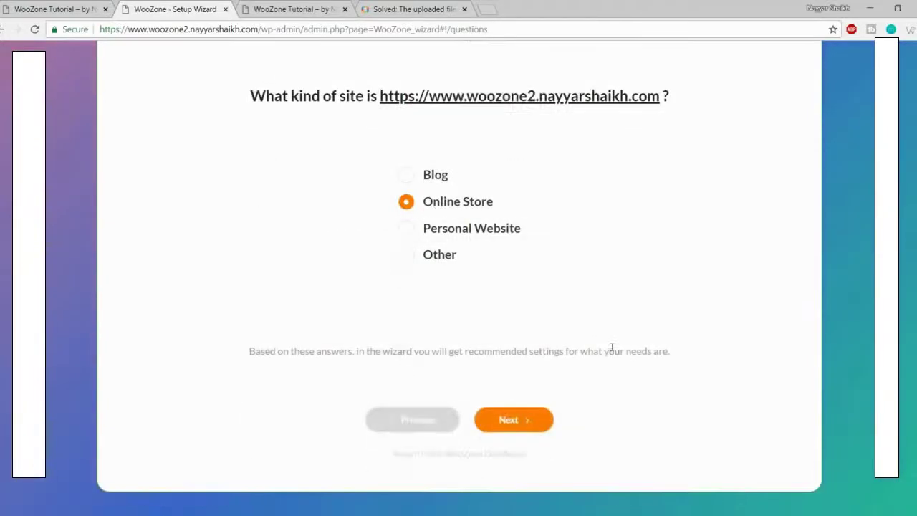
click(519, 421)
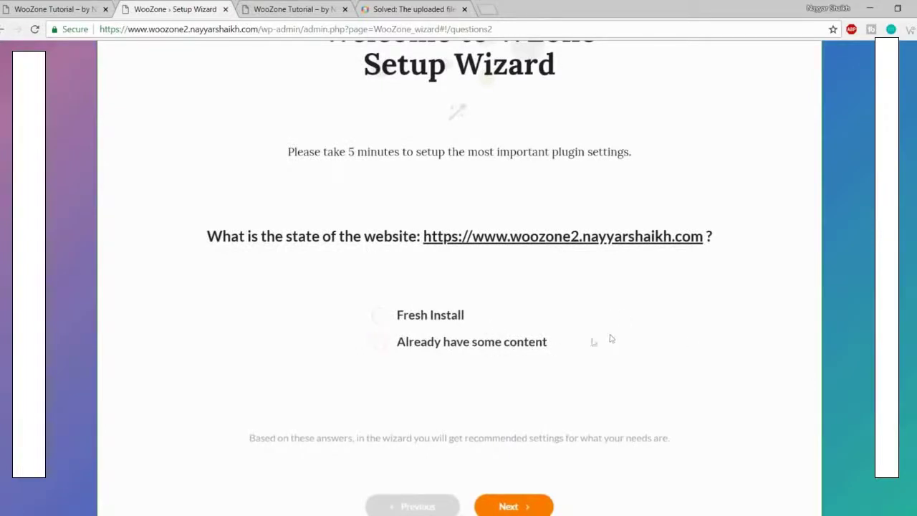
click(427, 315)
scroll(504, 325, down, 1)
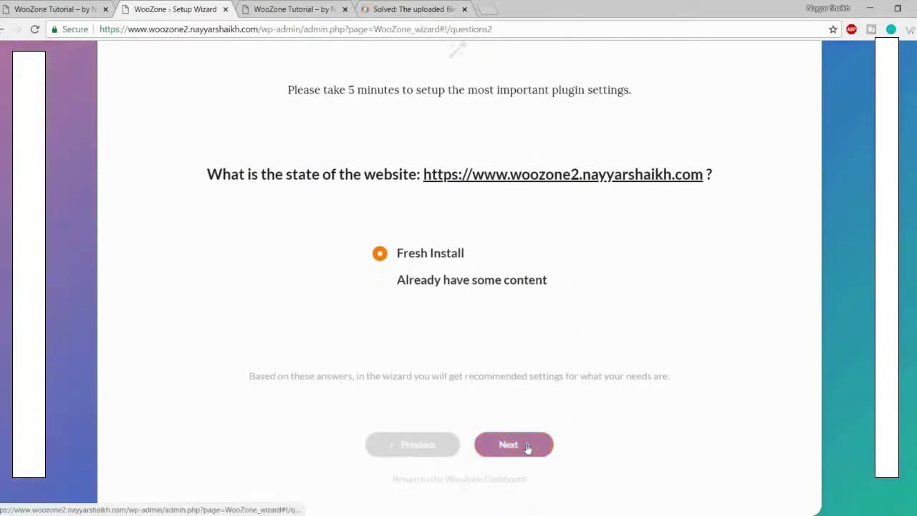
click(526, 445)
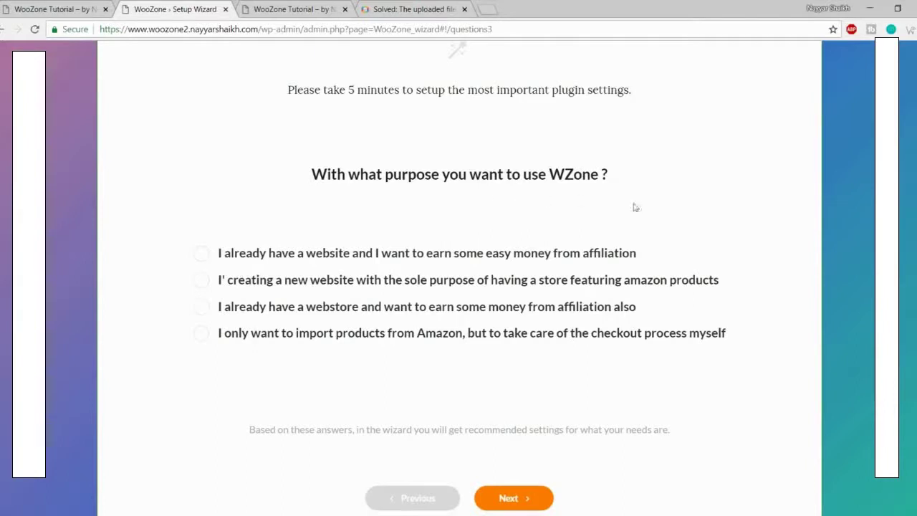
click(297, 332)
click(246, 255)
click(537, 502)
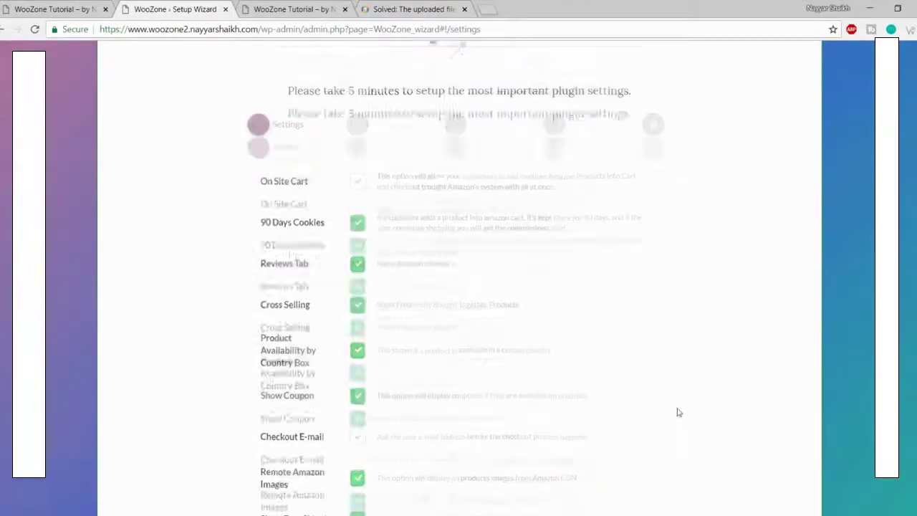
Step: Enable the On Site Cart option on the wizard's Settings step
scroll(679, 412, down, 3)
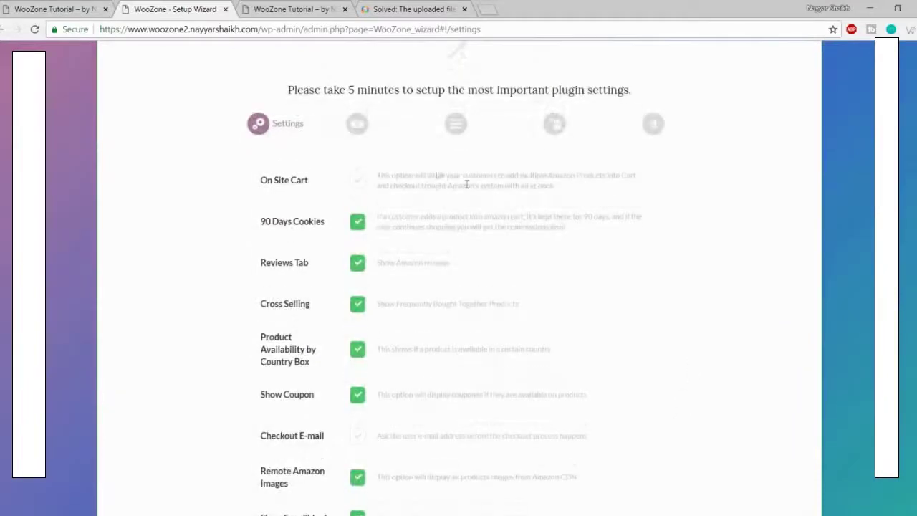
scroll(389, 280, down, 3)
scroll(397, 311, up, 4)
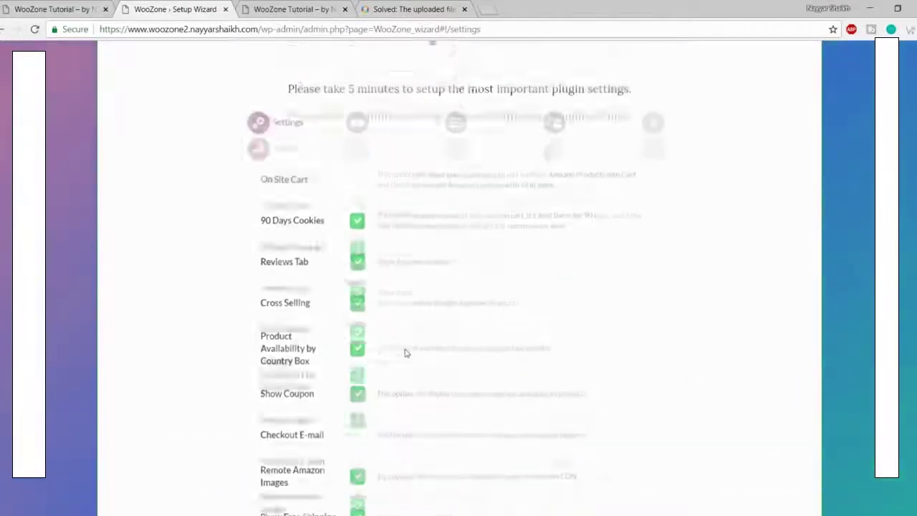
scroll(391, 255, down, 3)
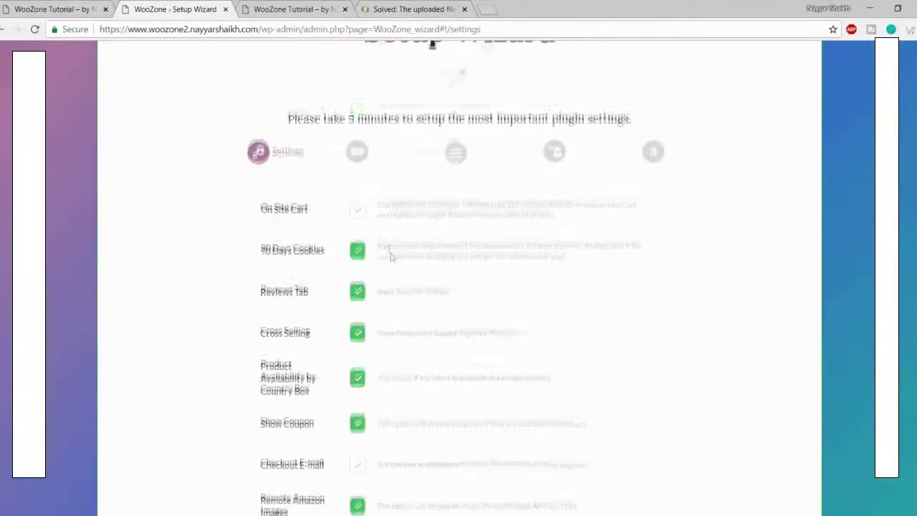
scroll(404, 321, up, 2)
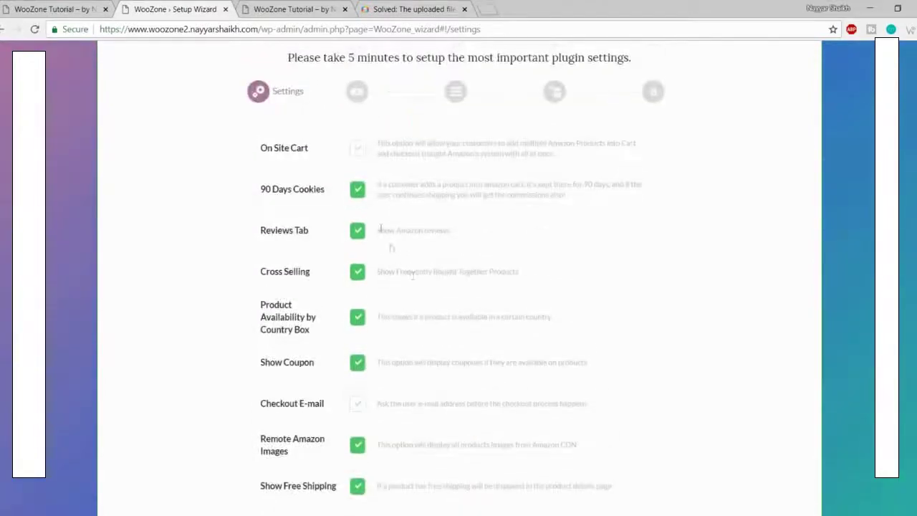
scroll(413, 275, up, 1)
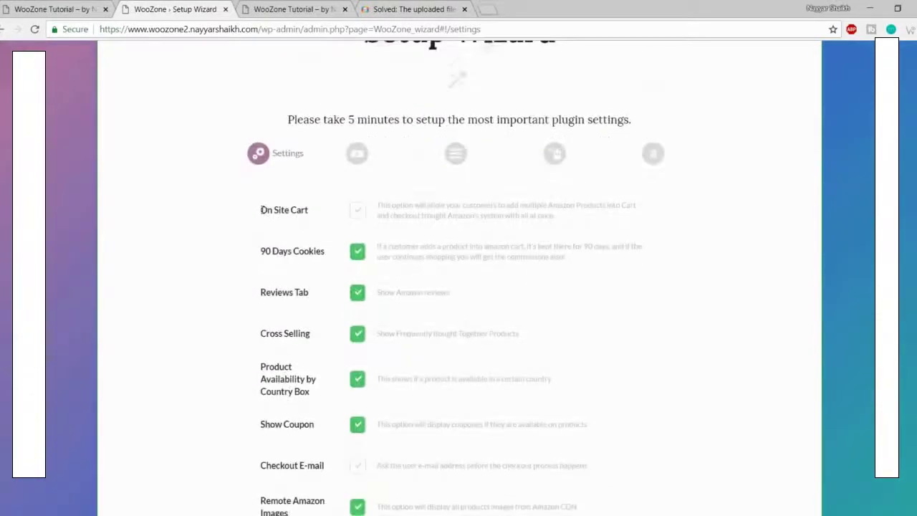
drag(262, 209, 311, 212)
click(317, 212)
click(359, 212)
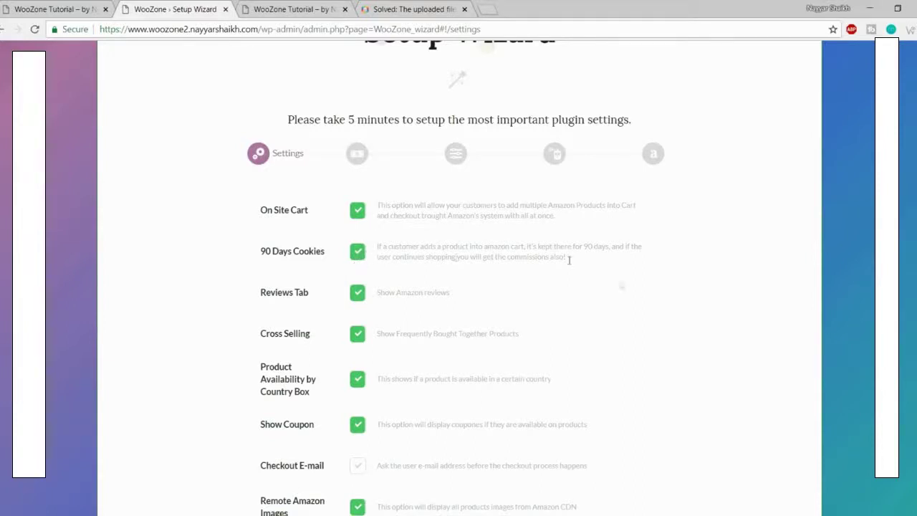
Step: Review the Show Amazon reviews and Cross Selling descriptions, then switch to the storefront site
scroll(594, 283, down, 1)
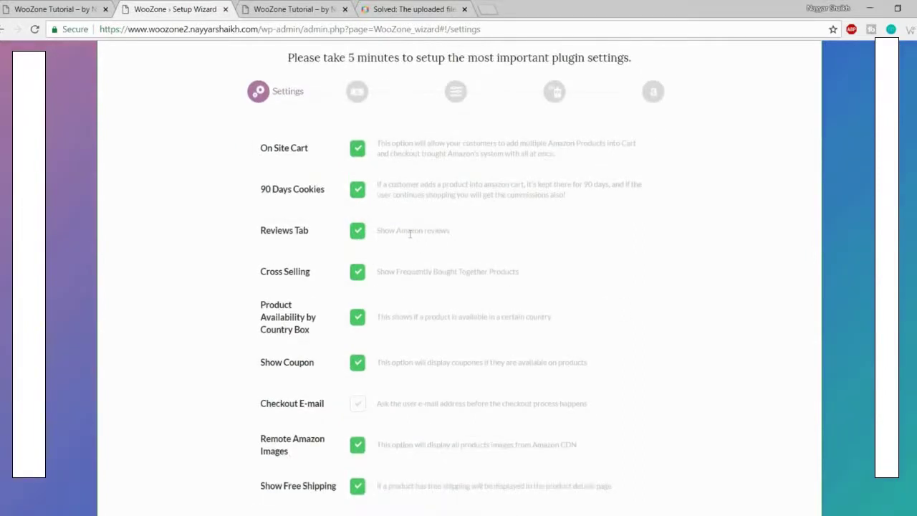
drag(473, 231, 395, 221)
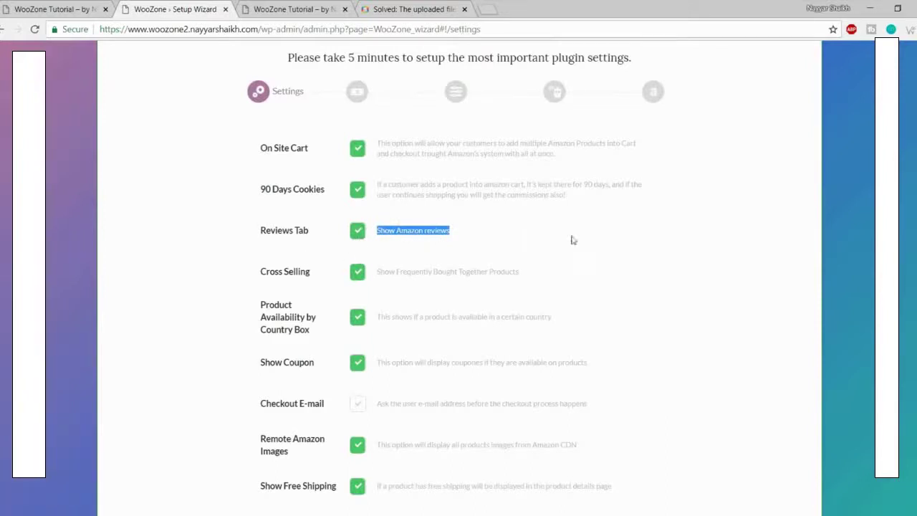
scroll(392, 254, down, 1)
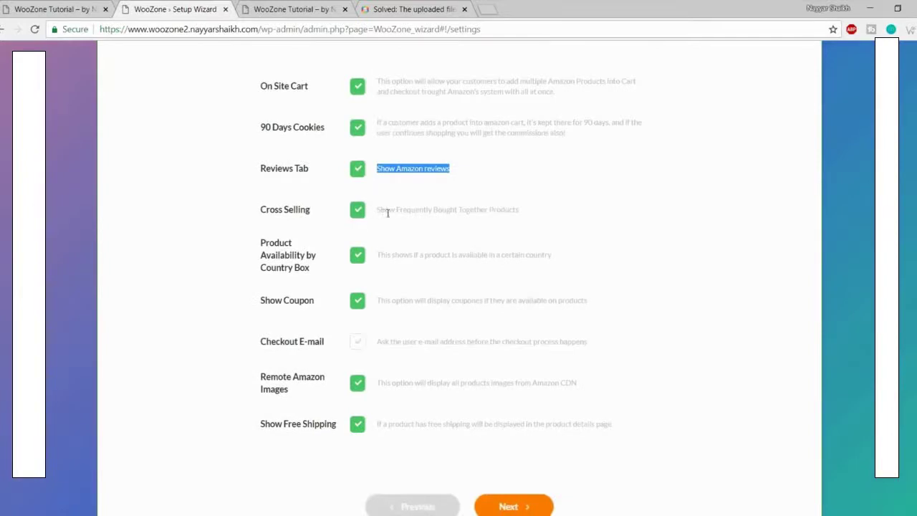
drag(380, 212, 523, 214)
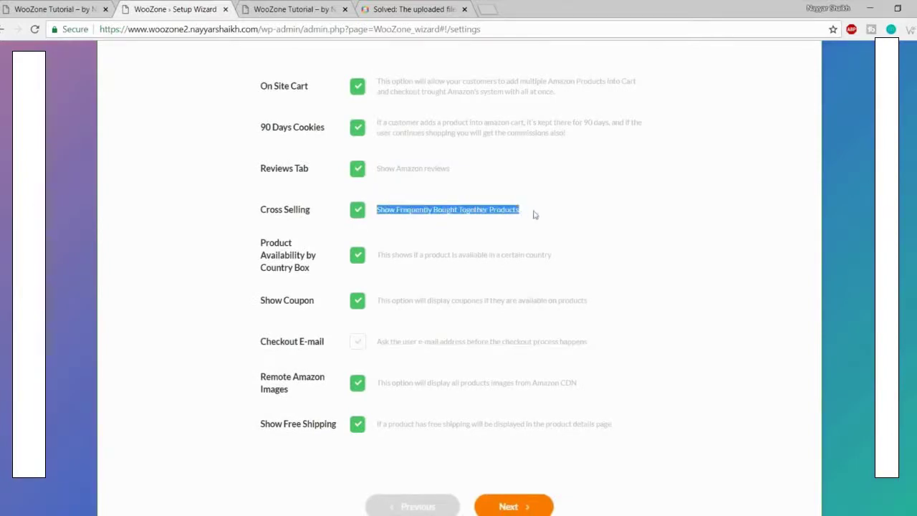
click(553, 216)
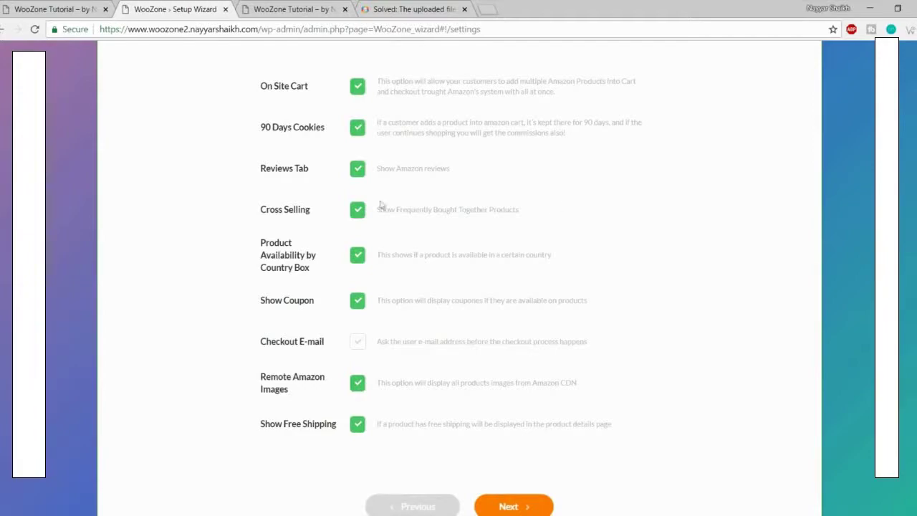
click(7, 6)
scroll(554, 240, down, 15)
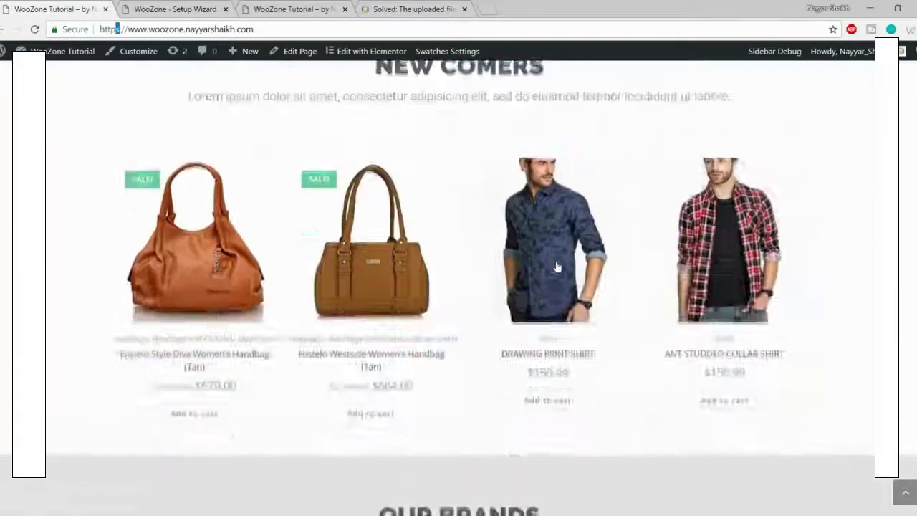
scroll(229, 221, down, 3)
scroll(229, 221, up, 3)
click(215, 249)
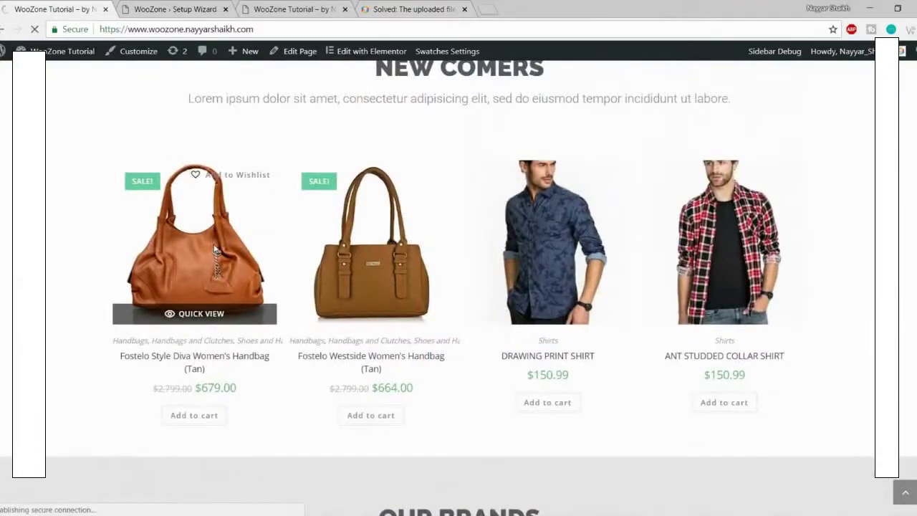
scroll(659, 228, down, 6)
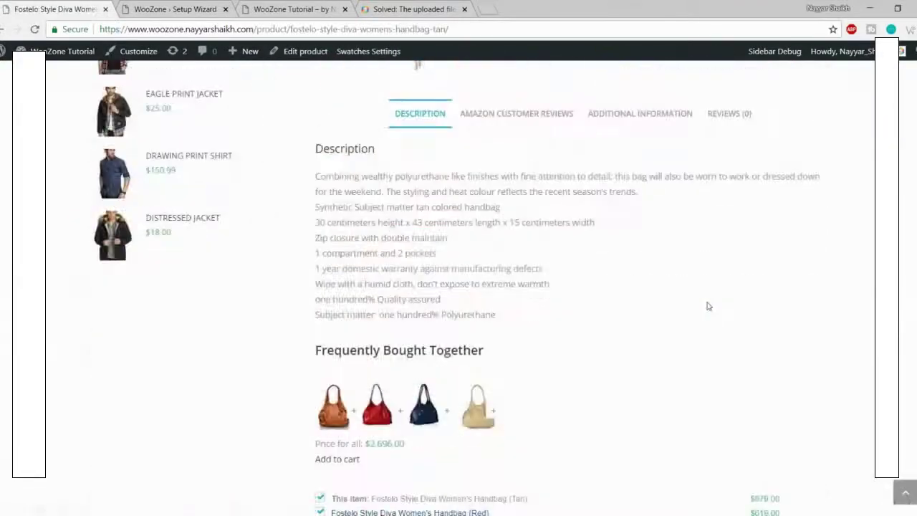
click(512, 123)
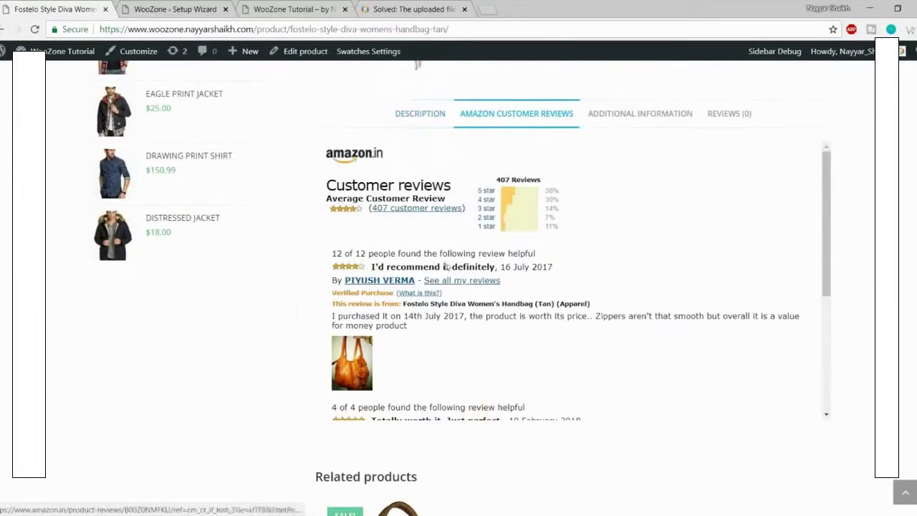
scroll(573, 280, up, 2)
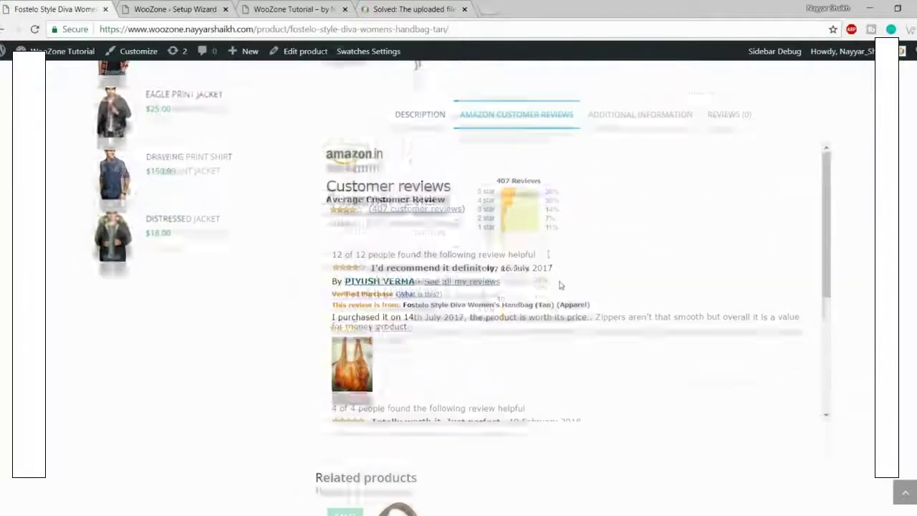
click(312, 9)
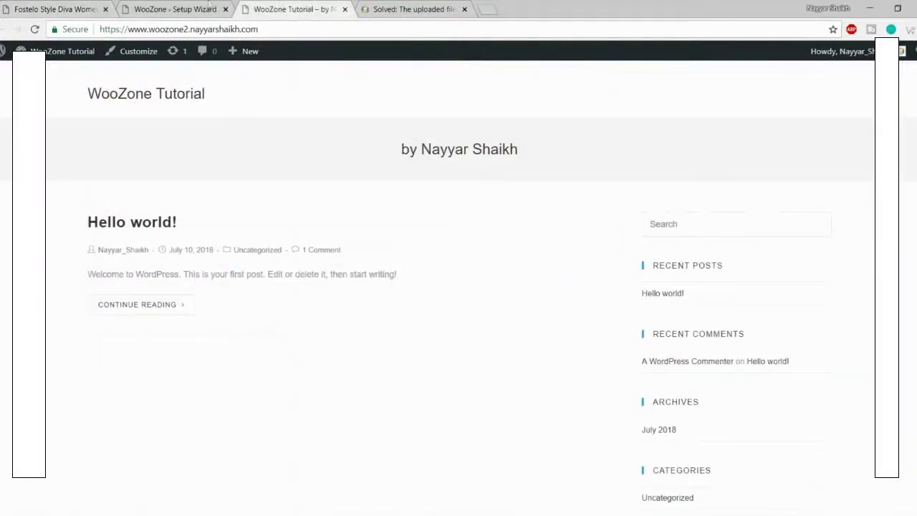
click(179, 9)
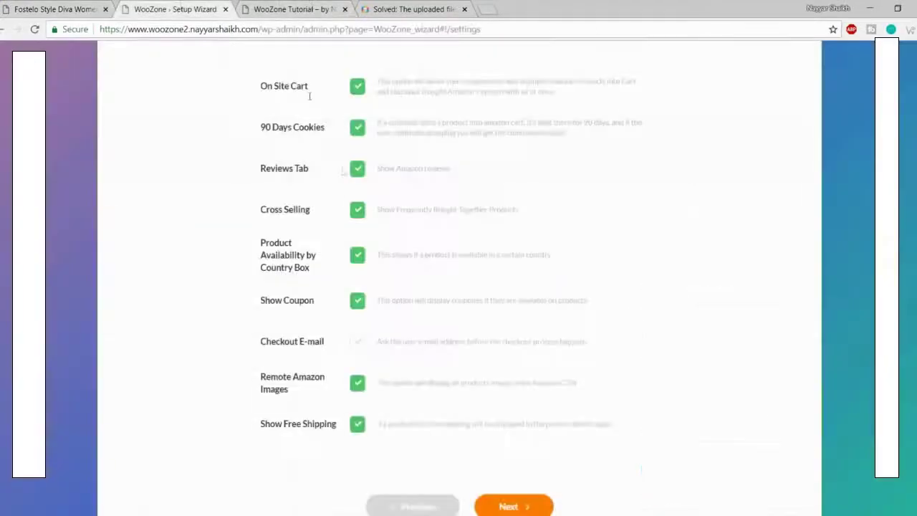
click(358, 170)
click(74, 7)
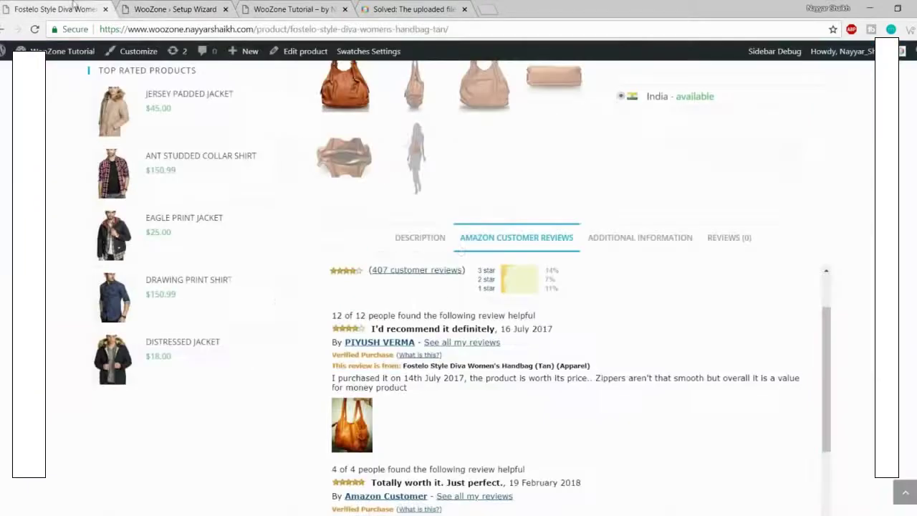
click(418, 243)
scroll(505, 266, down, 3)
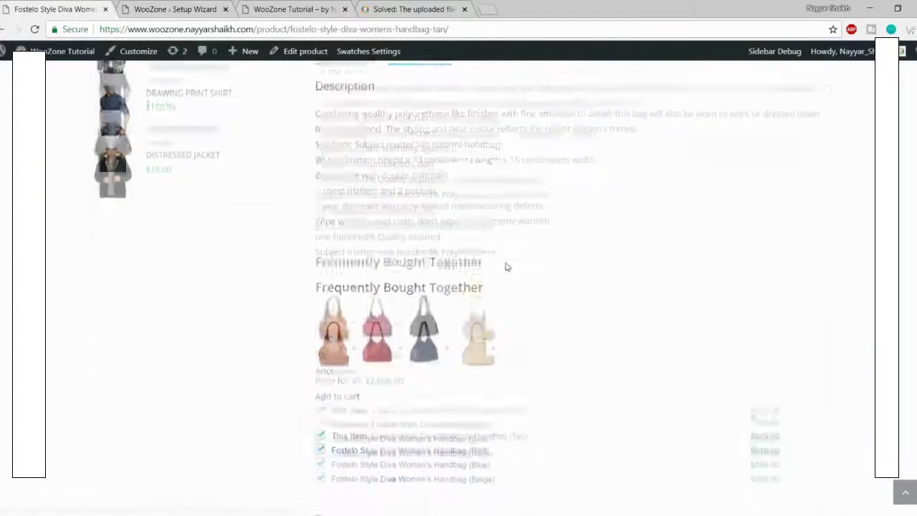
drag(313, 230, 561, 230)
click(560, 231)
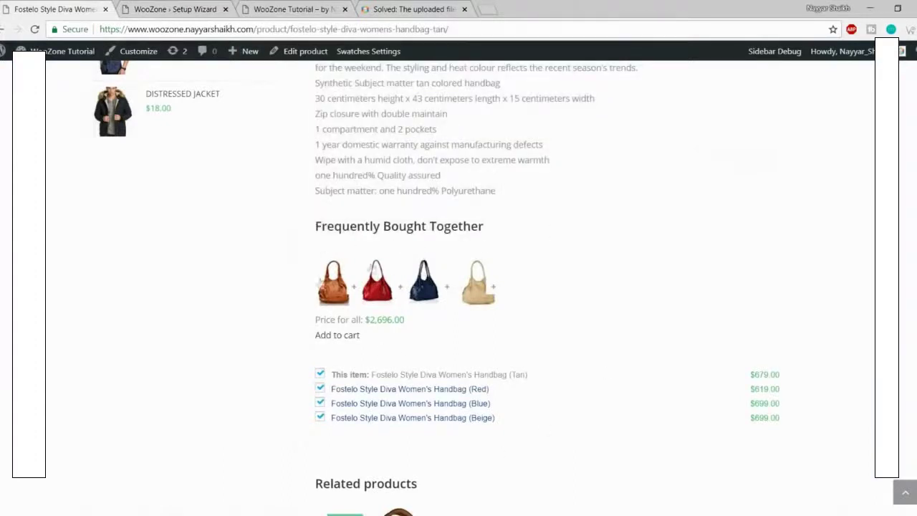
click(192, 3)
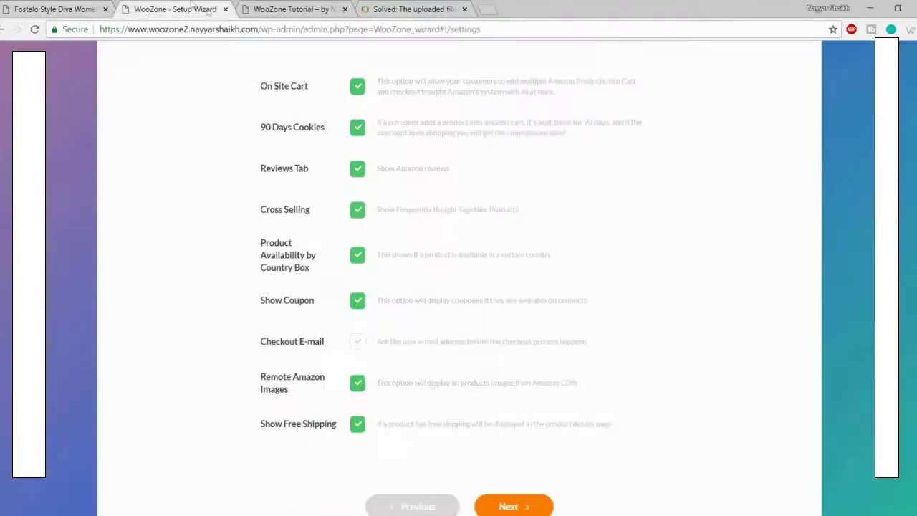
click(357, 210)
click(358, 210)
drag(261, 245, 325, 278)
click(380, 258)
click(359, 260)
click(58, 8)
scroll(817, 285, up, 10)
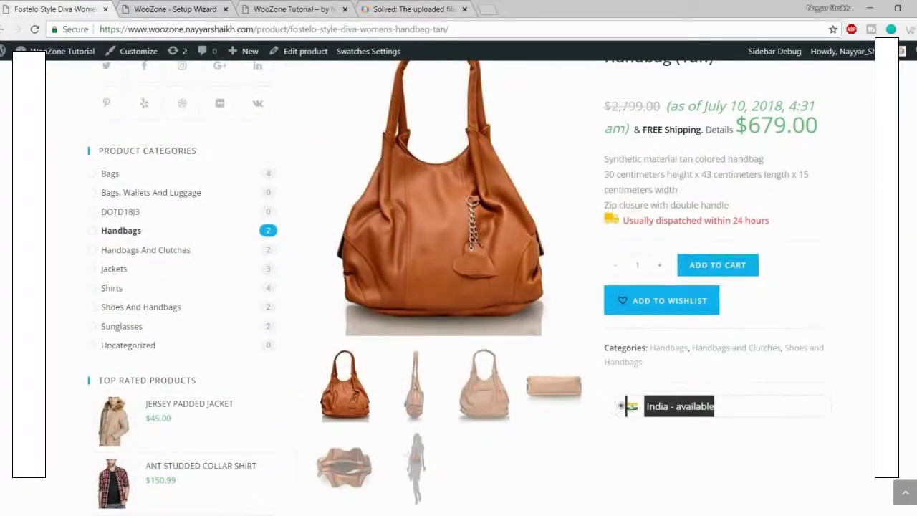
click(213, 4)
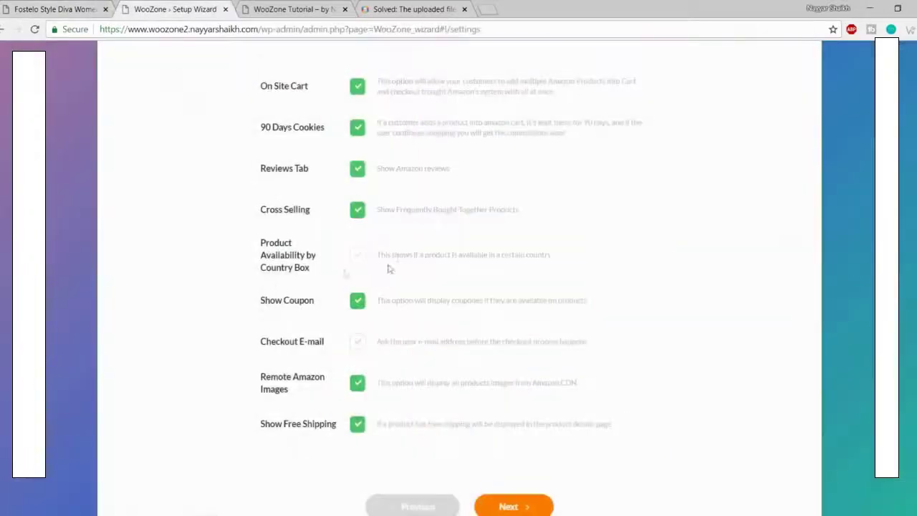
Step: Re-enable Product Availability by Country Box, leave Checkout E-mail unchecked, and review Remote Amazon Images
click(358, 258)
scroll(720, 264, down, 1)
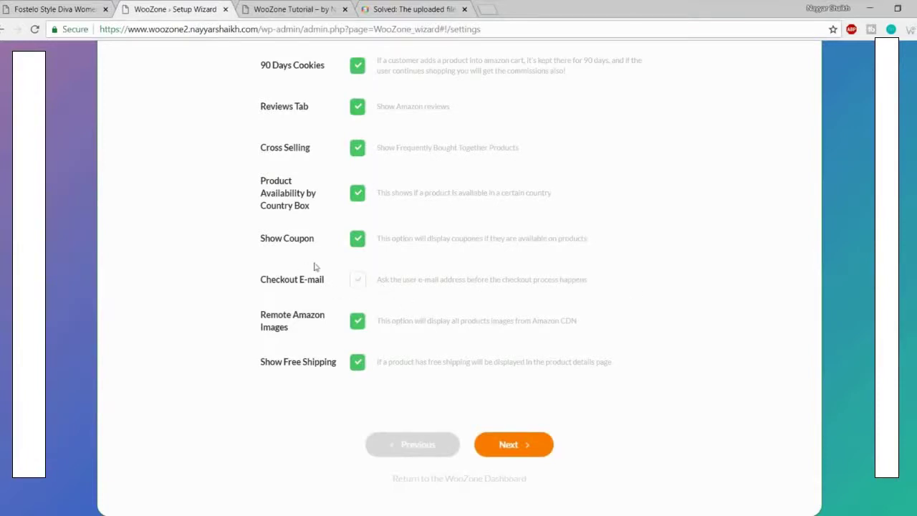
drag(252, 280, 333, 279)
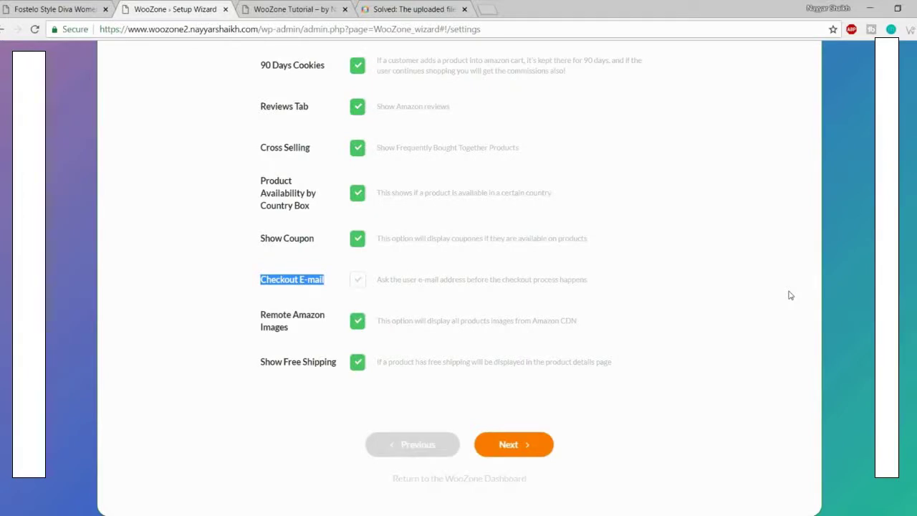
click(273, 314)
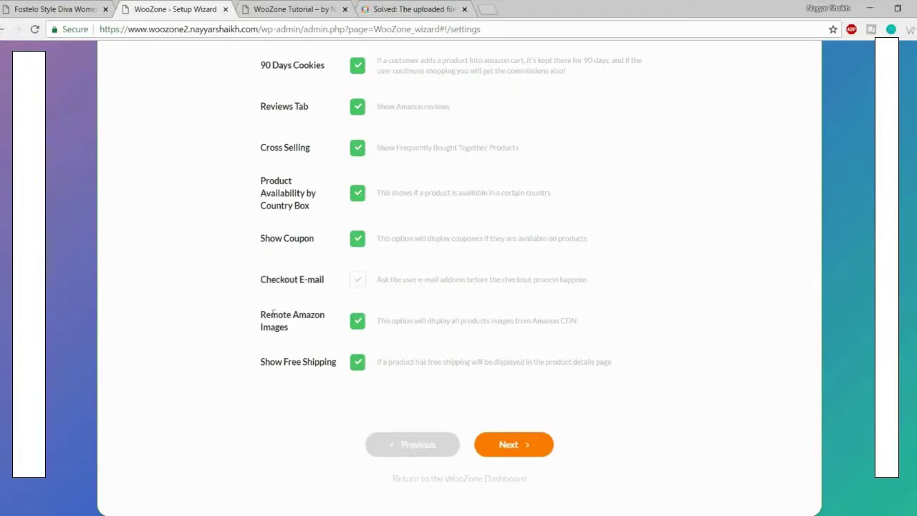
drag(260, 322, 315, 329)
click(315, 330)
drag(258, 356, 314, 363)
click(324, 365)
Step: Check the handbag product page, then return and advance the wizard to Prices Setup
click(54, 9)
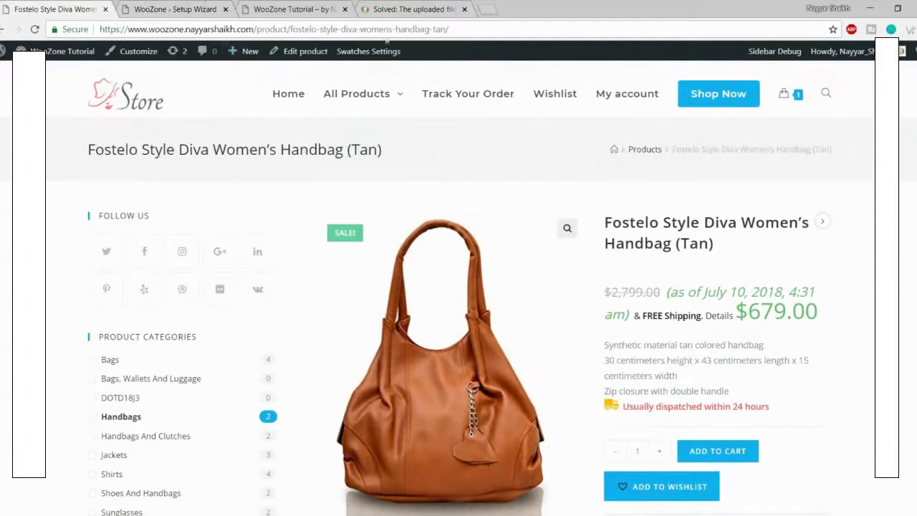
click(172, 9)
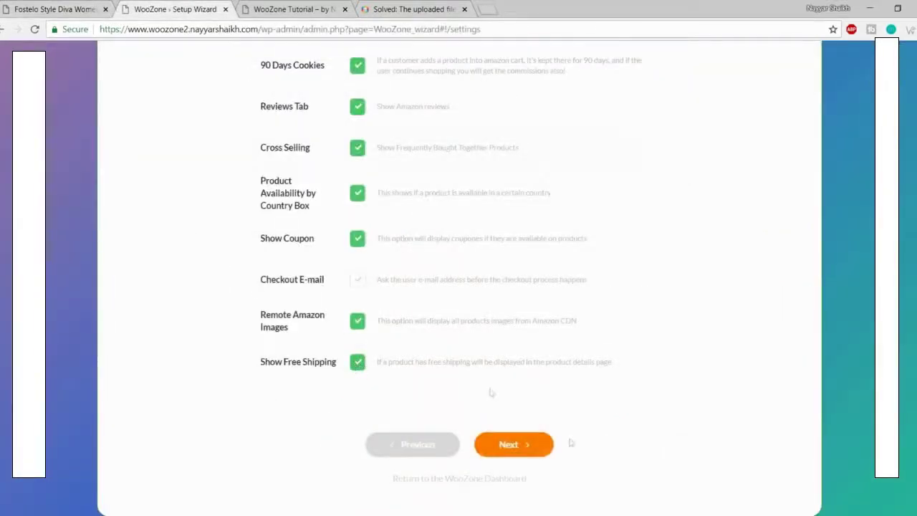
click(523, 444)
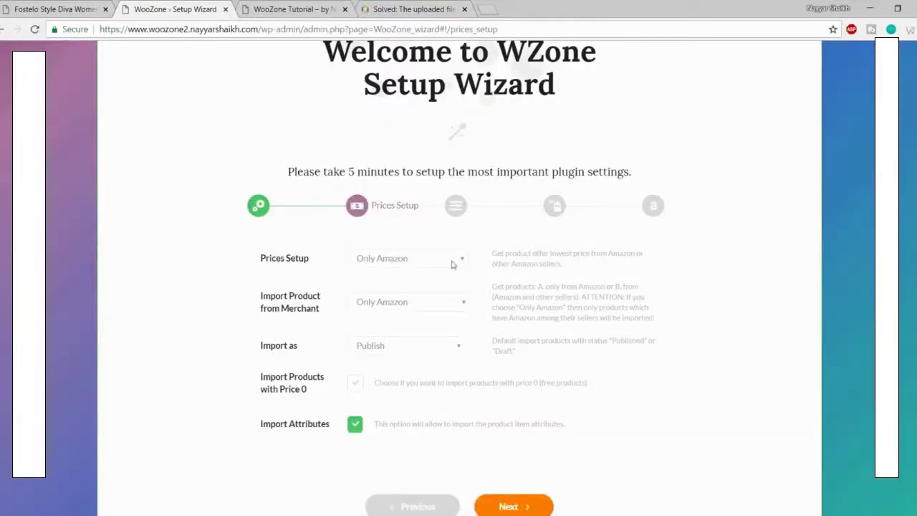
Step: Keep Only Amazon pricing and set Import Product from Merchant to 'Amazon and other sellers'
click(427, 265)
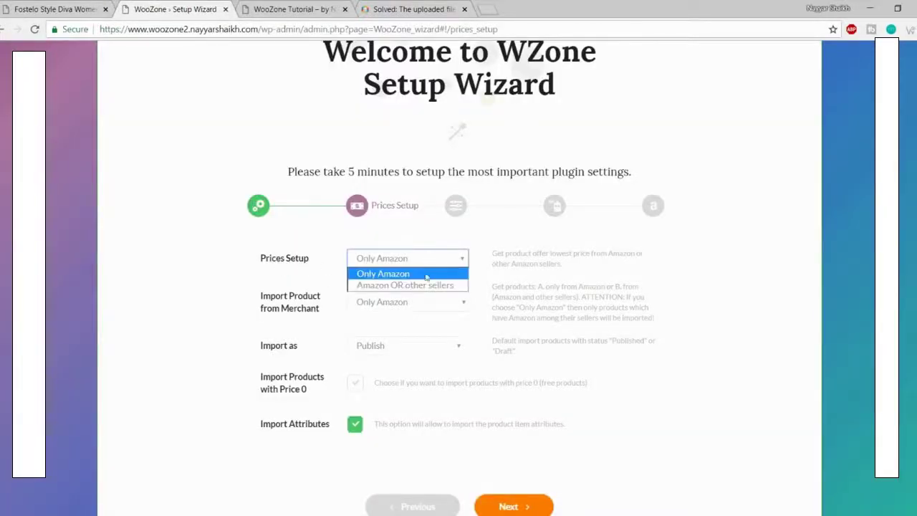
click(406, 276)
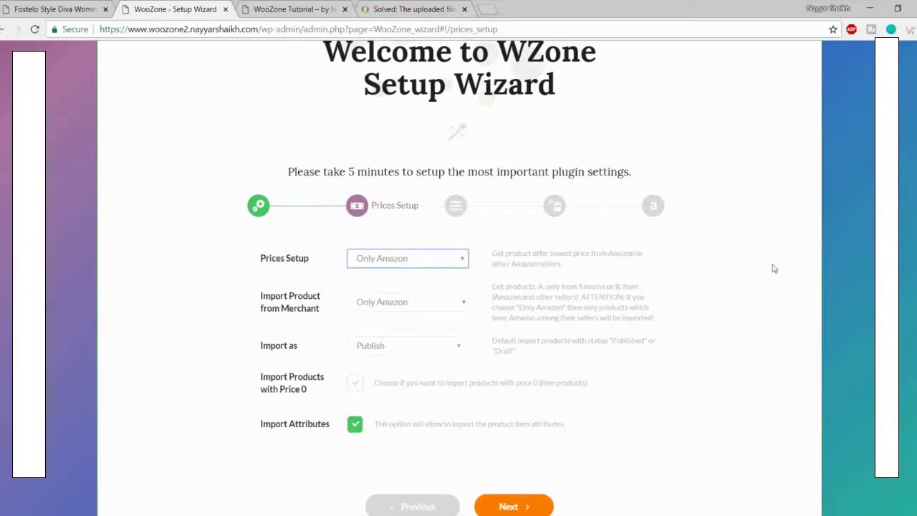
click(301, 304)
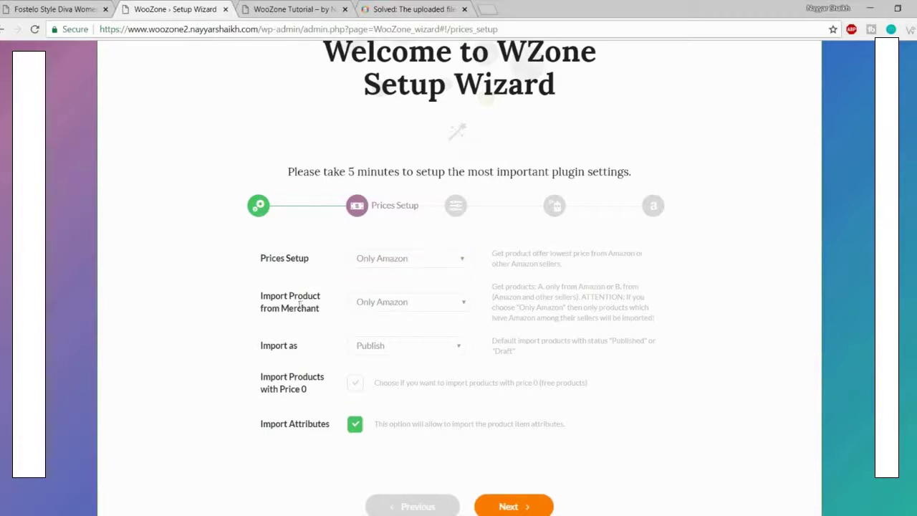
click(393, 307)
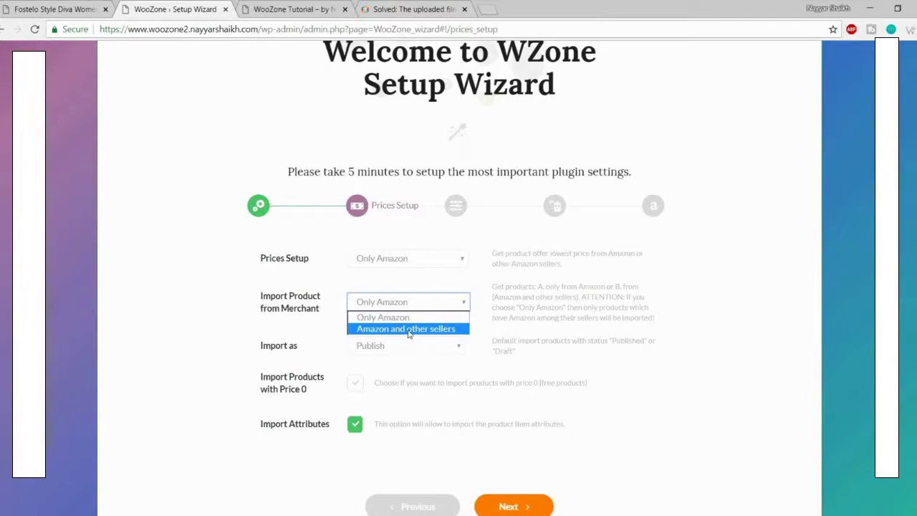
click(409, 331)
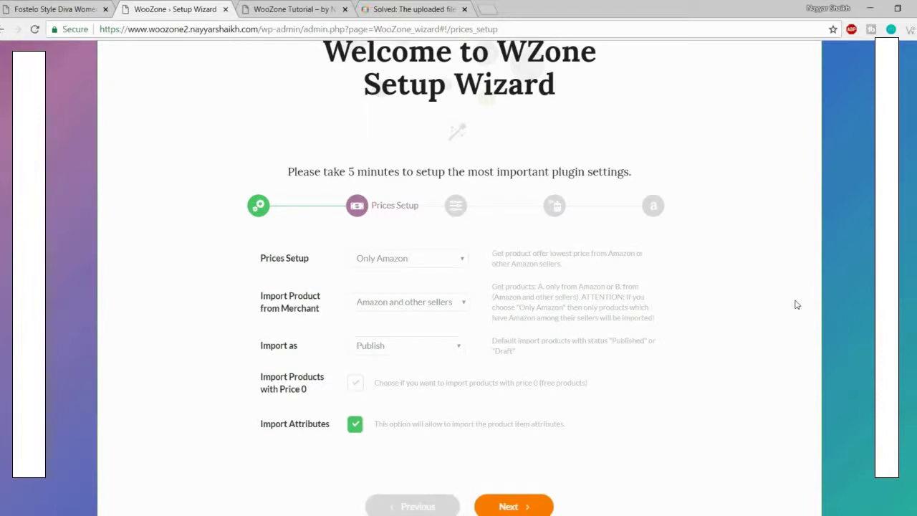
click(424, 301)
click(426, 302)
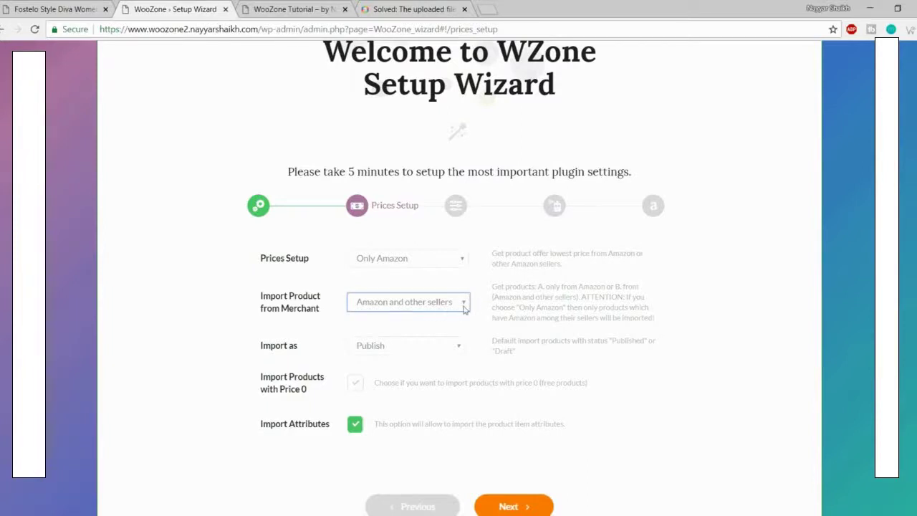
Step: Leave the Import as status on Publish after briefly switching it to Draft
click(390, 349)
scroll(623, 390, down, 1)
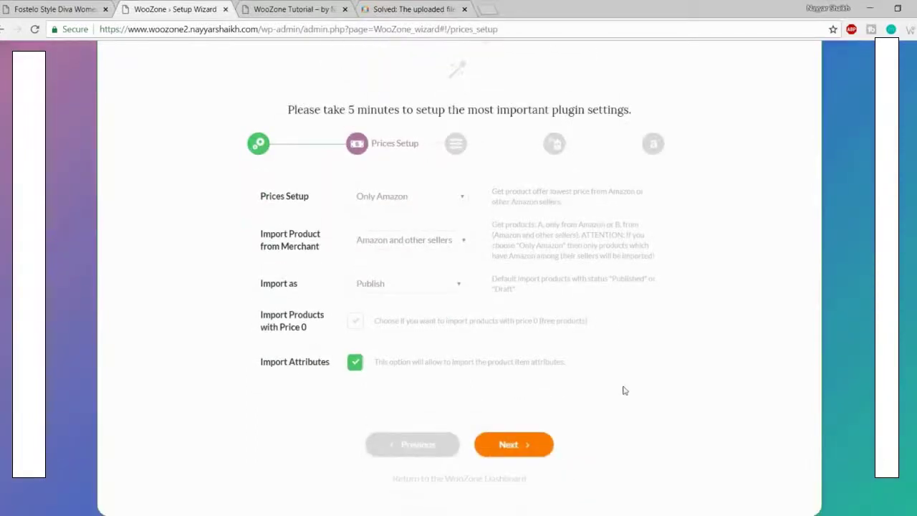
click(421, 282)
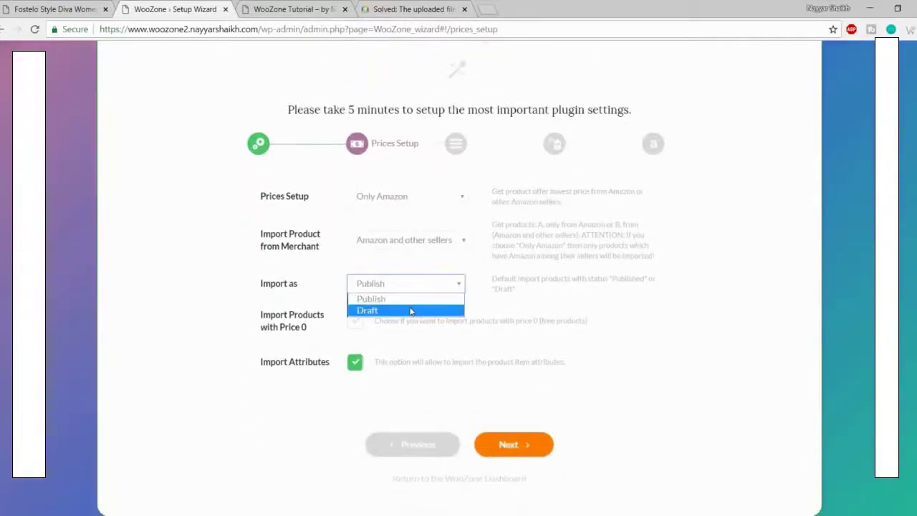
click(410, 311)
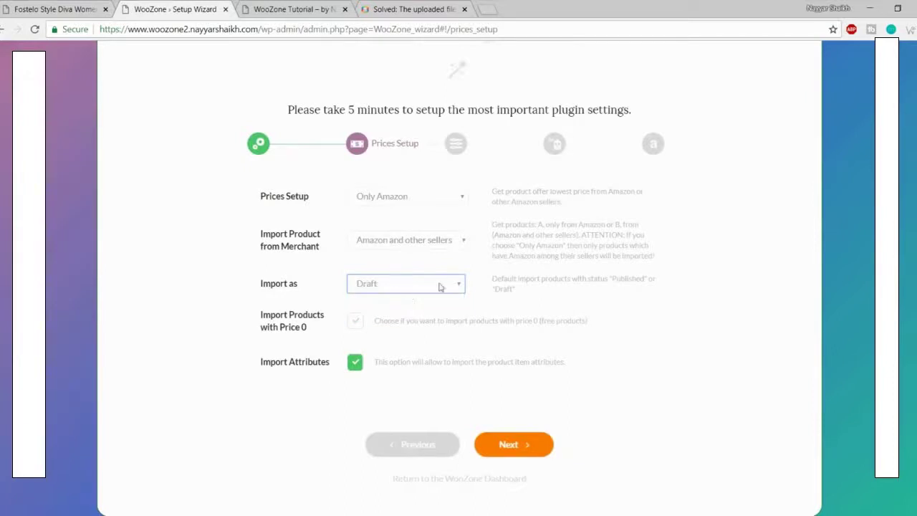
click(440, 285)
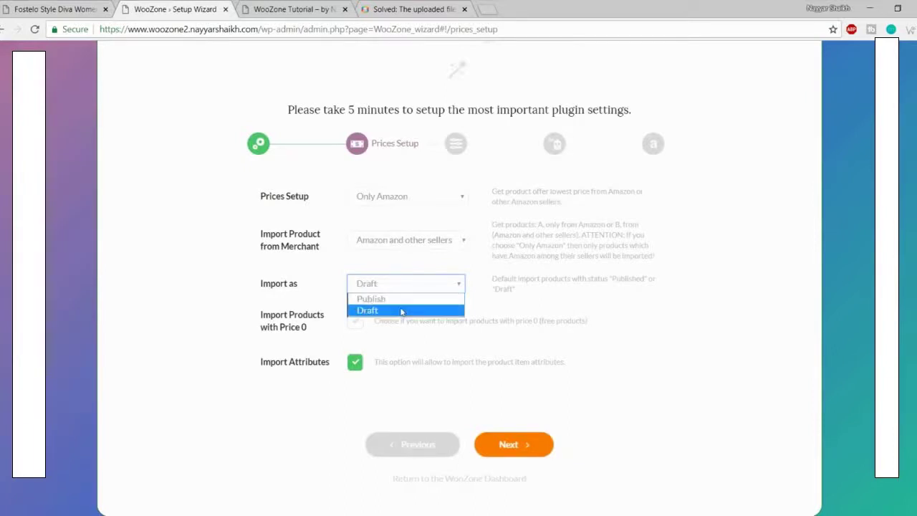
click(522, 301)
click(409, 285)
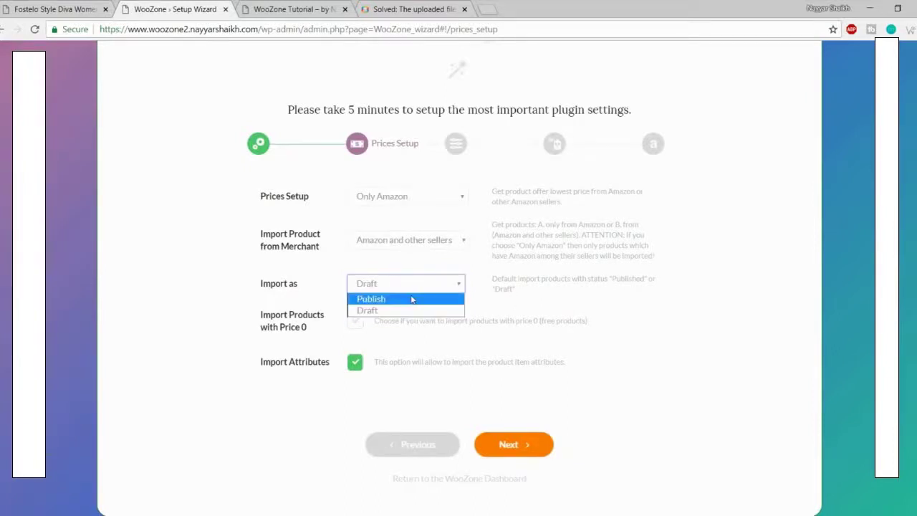
click(416, 299)
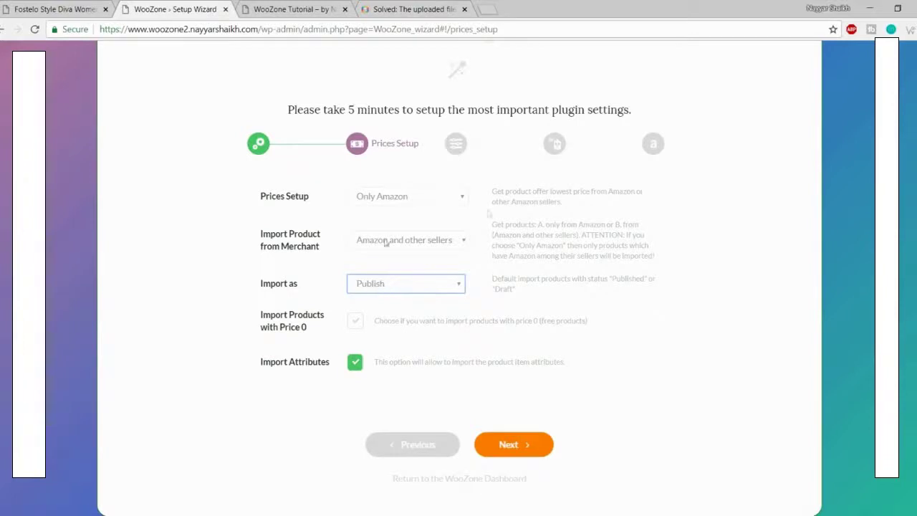
click(388, 285)
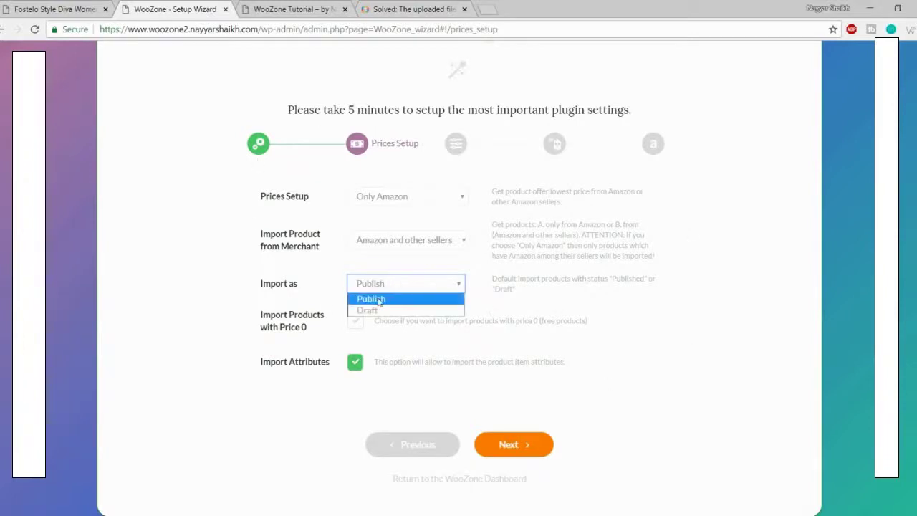
click(379, 300)
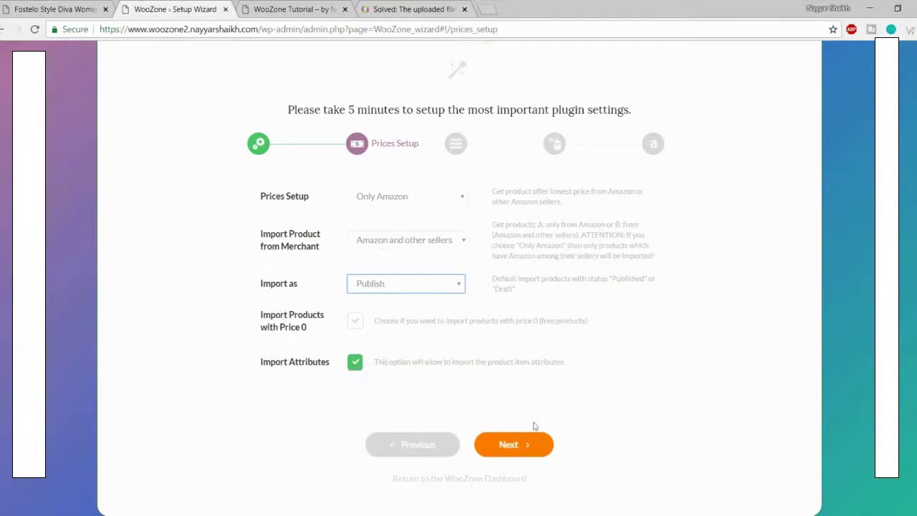
Step: Leave Prices Setup as configured and continue the WooZone wizard to Fine Tuning
click(528, 445)
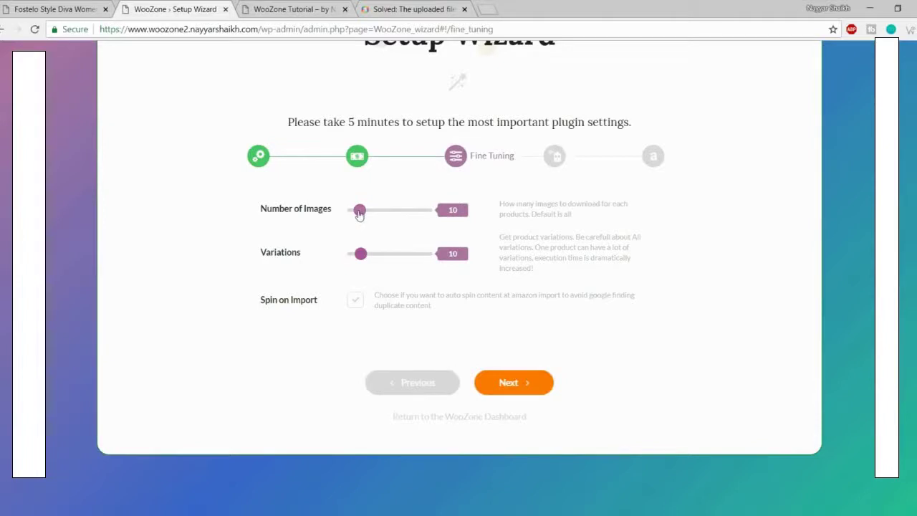
Step: Set the Number of Images and Variations sliders from 10 to 'all', then continue to Customization
drag(359, 215, 552, 210)
drag(359, 259, 645, 256)
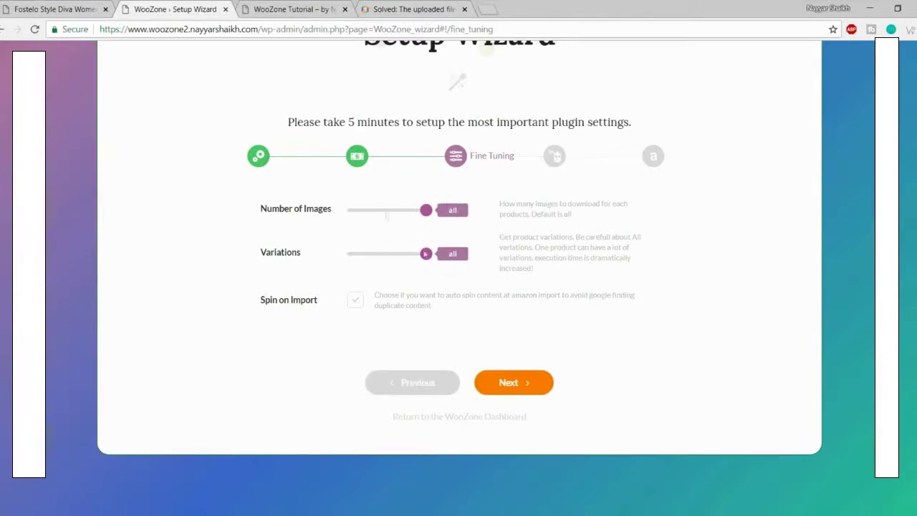
mouse_move(426, 209)
mouse_down()
mouse_move(391, 211)
mouse_move(427, 210)
mouse_up()
click(509, 382)
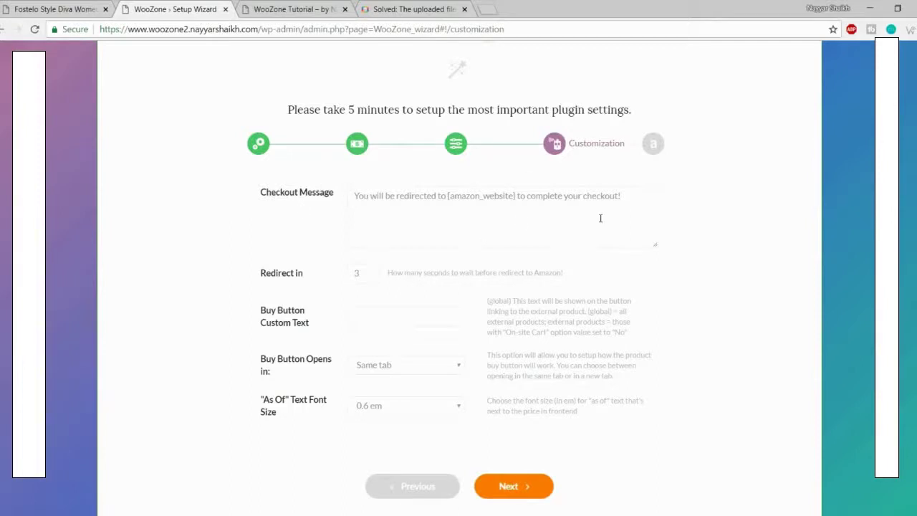
Step: Keep the default checkout message and the 3-second redirect, then continue to the Amazon Keys step
drag(358, 197, 640, 201)
click(619, 206)
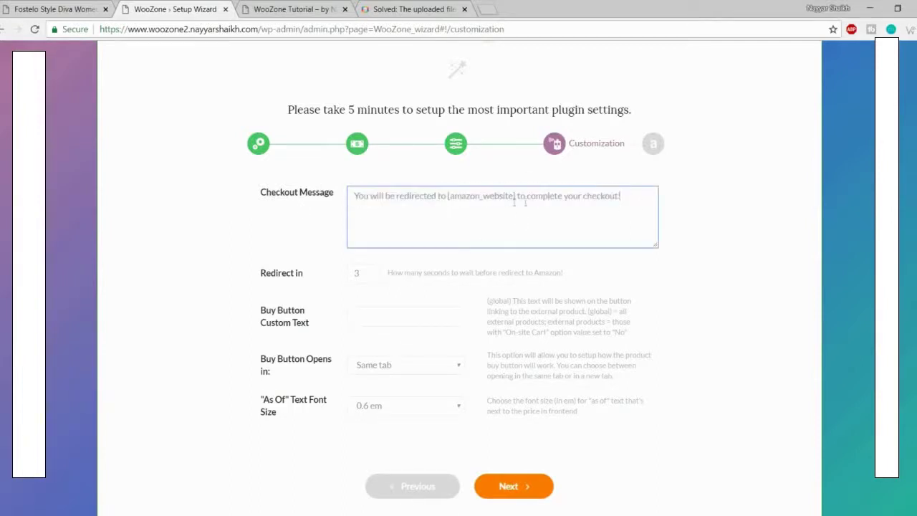
drag(631, 198, 334, 201)
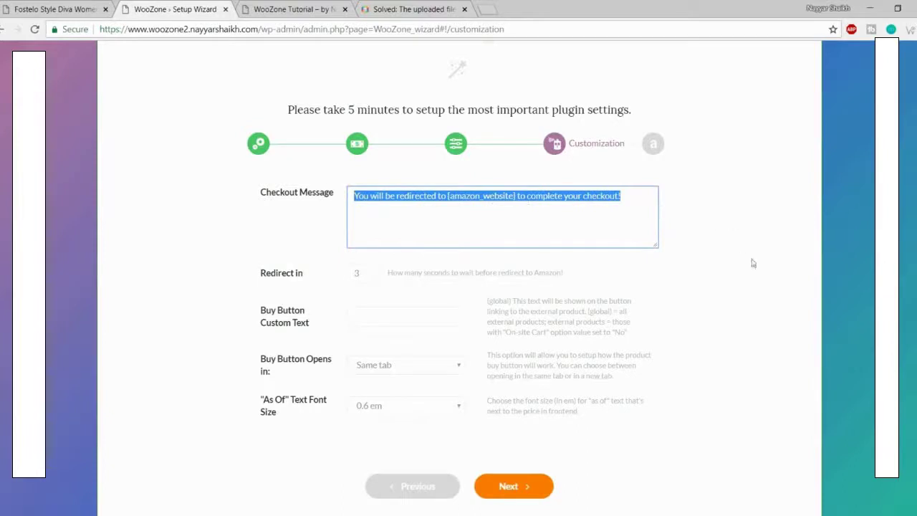
drag(625, 204, 296, 204)
click(362, 276)
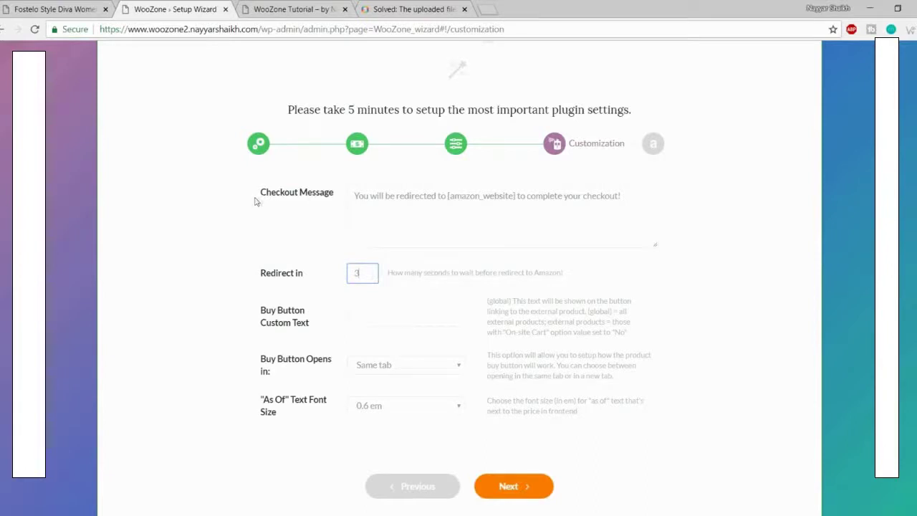
drag(355, 197, 670, 199)
click(773, 219)
click(358, 274)
double_click(356, 274)
click(514, 486)
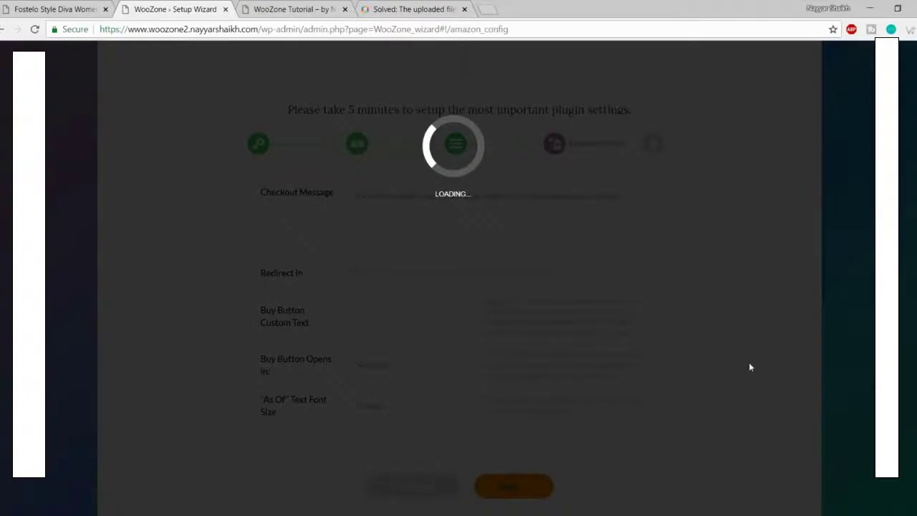
scroll(672, 365, down, 1)
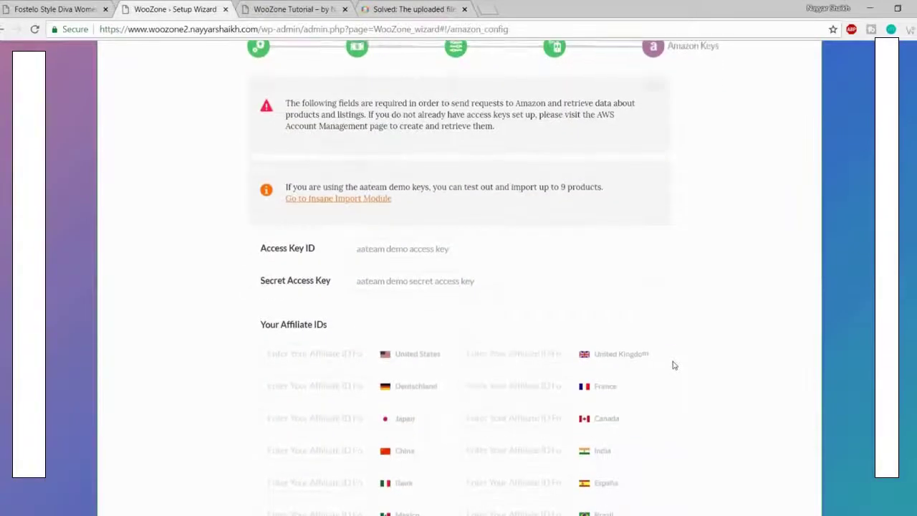
scroll(672, 365, up, 4)
scroll(686, 337, down, 5)
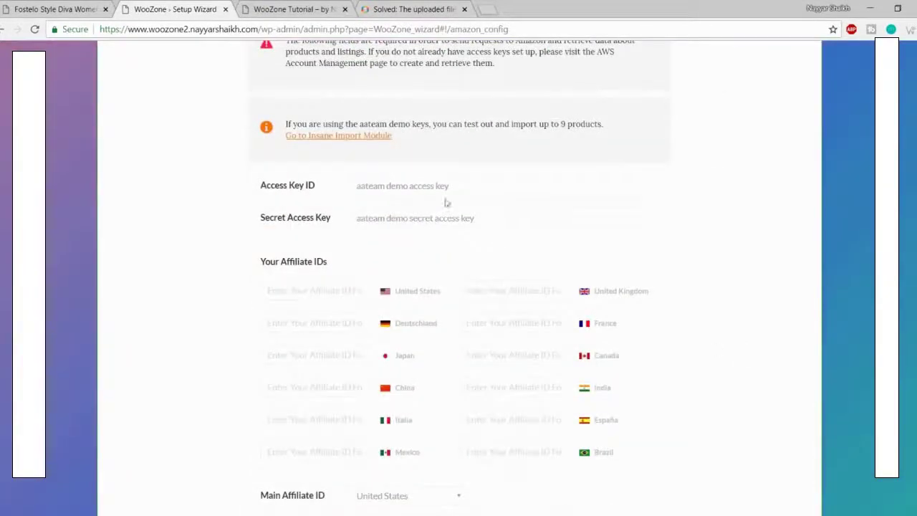
drag(490, 186, 306, 185)
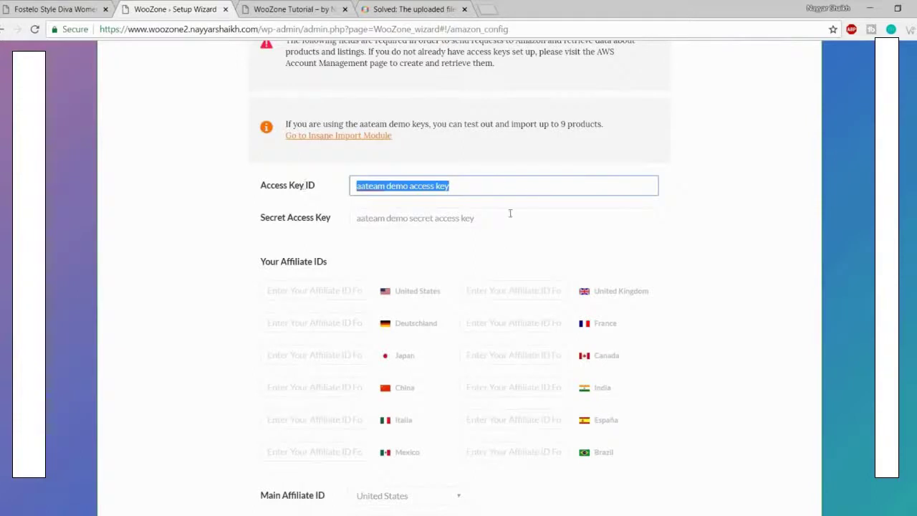
drag(509, 215, 309, 214)
click(409, 253)
scroll(432, 253, down, 2)
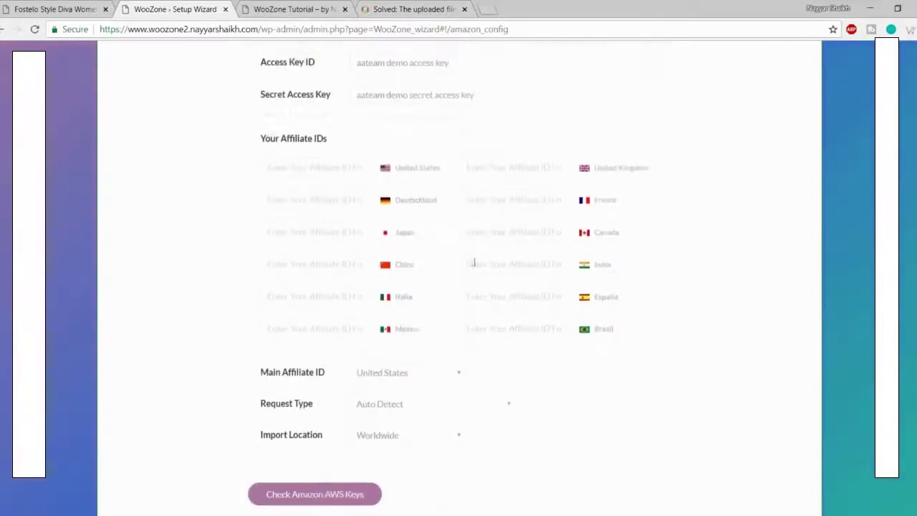
click(530, 262)
click(689, 264)
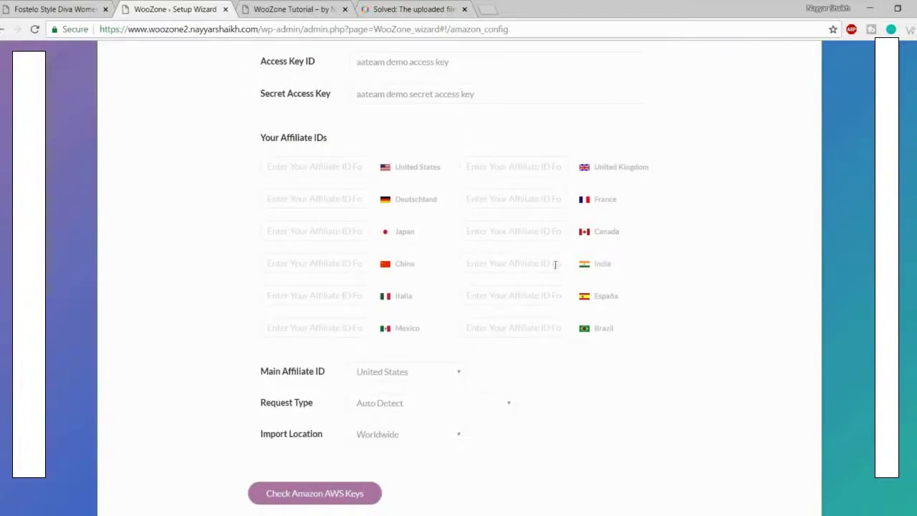
click(540, 229)
click(785, 229)
click(319, 170)
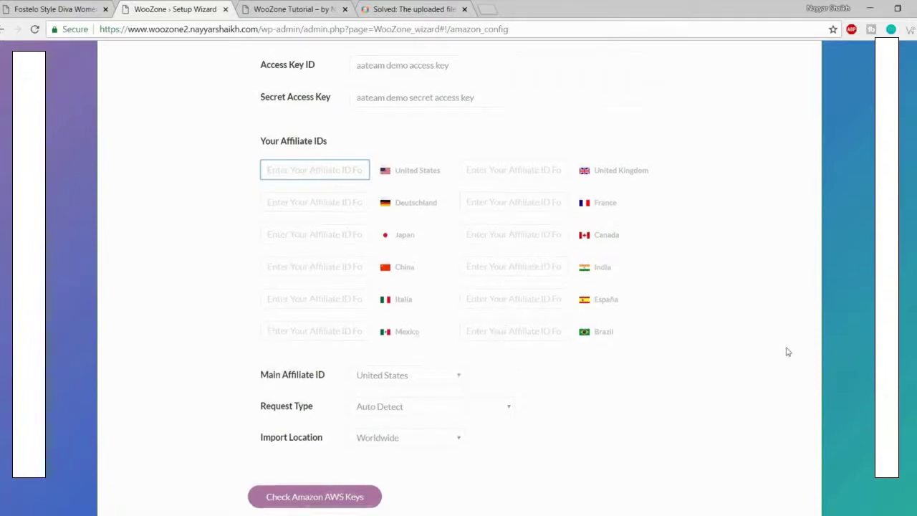
scroll(646, 287, up, 3)
drag(513, 248, 255, 252)
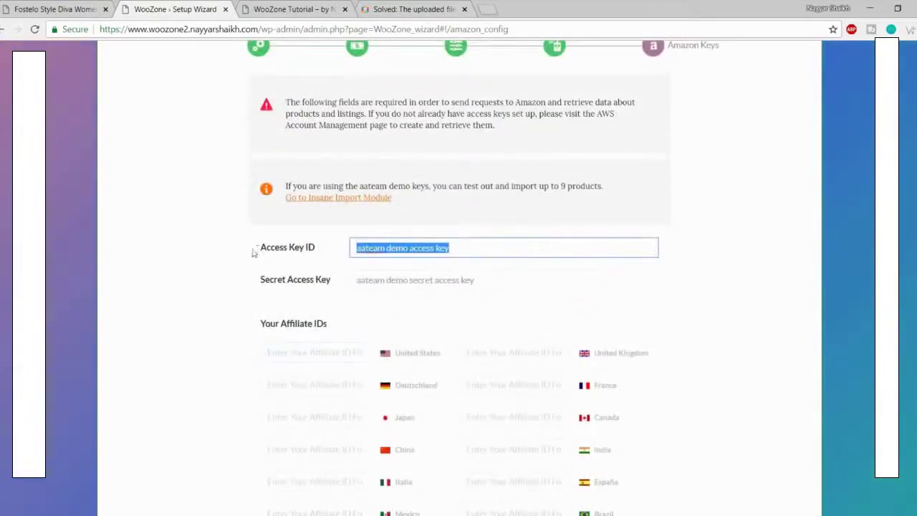
key(Tab)
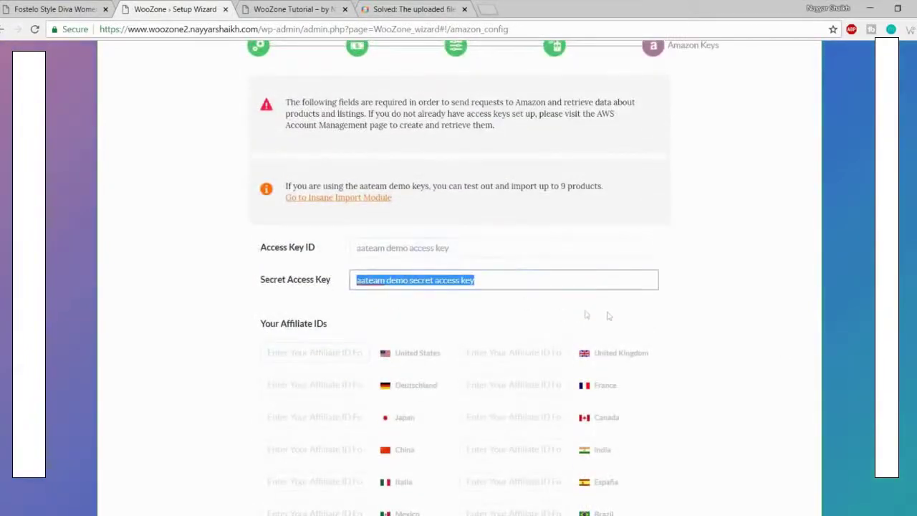
click(609, 316)
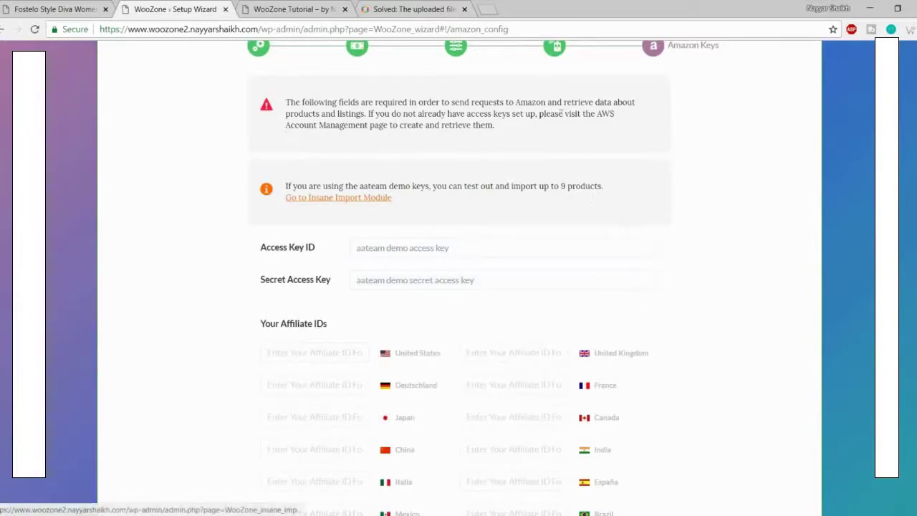
Step: Search Google for 'amazon associate' in a new tab and open the Amazon.in Associates result
click(493, 9)
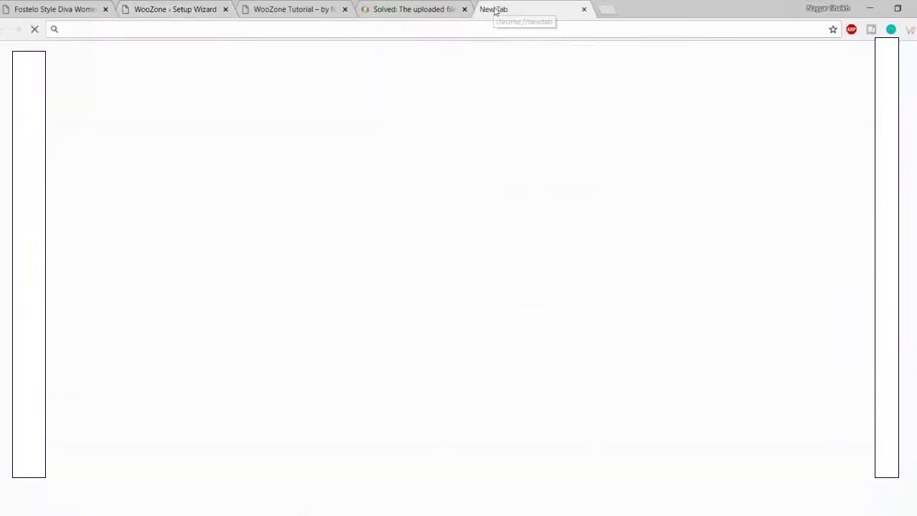
text(ama)
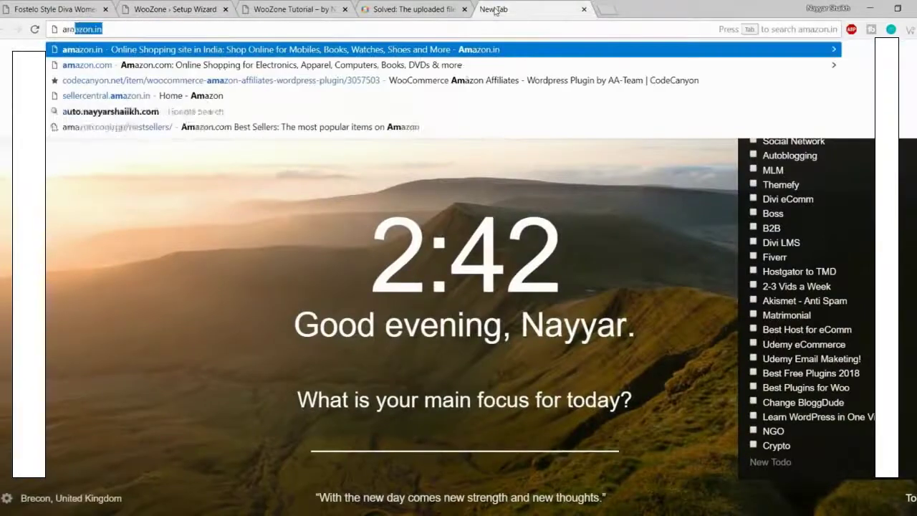
text(zon)
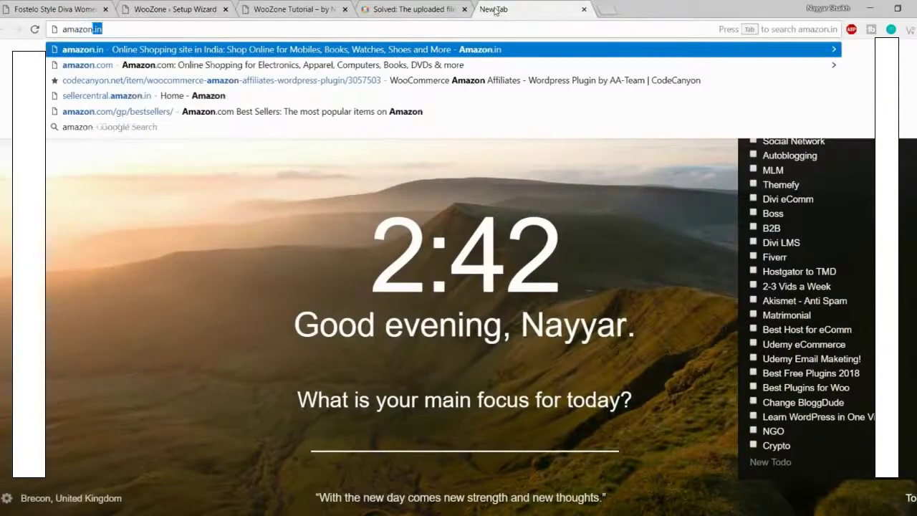
text( associate)
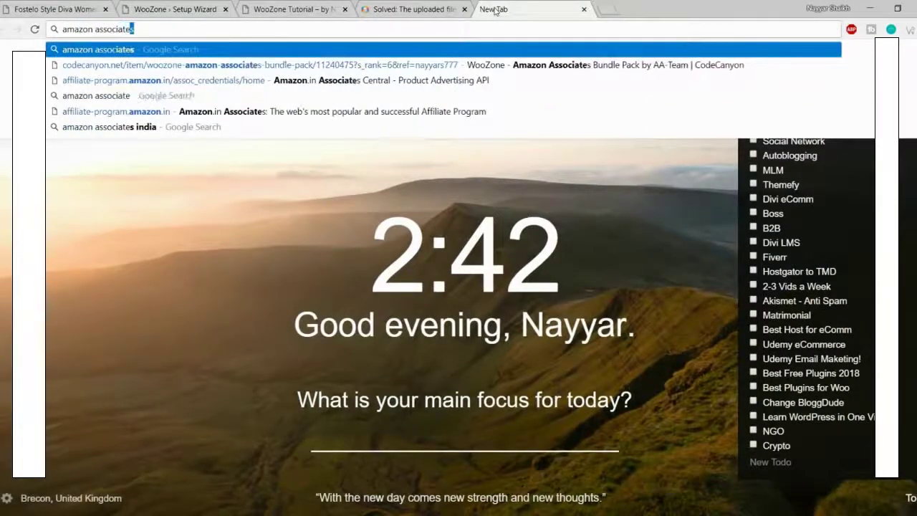
key(Return)
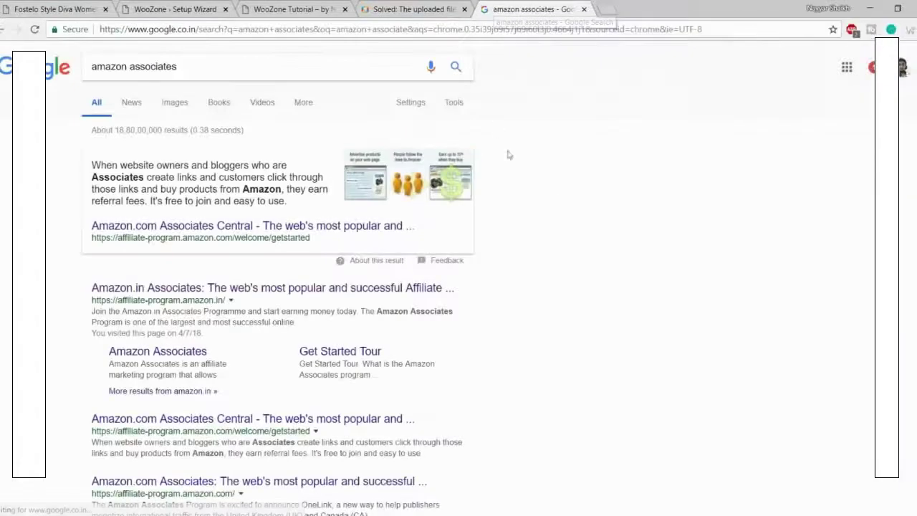
scroll(578, 215, down, 1)
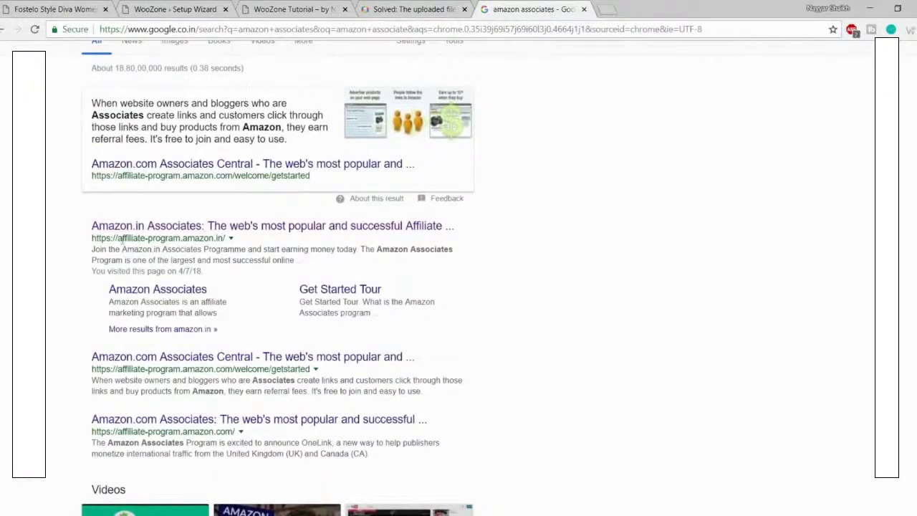
drag(119, 238, 239, 243)
click(254, 242)
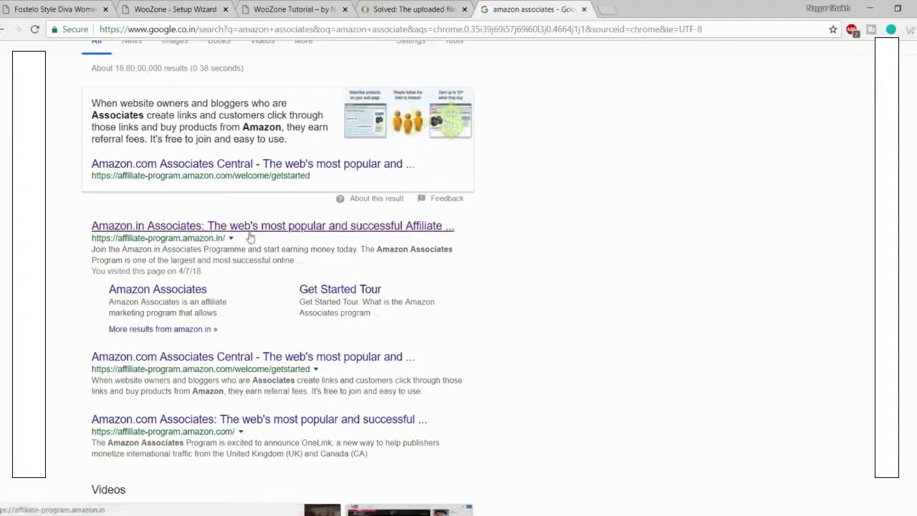
click(211, 227)
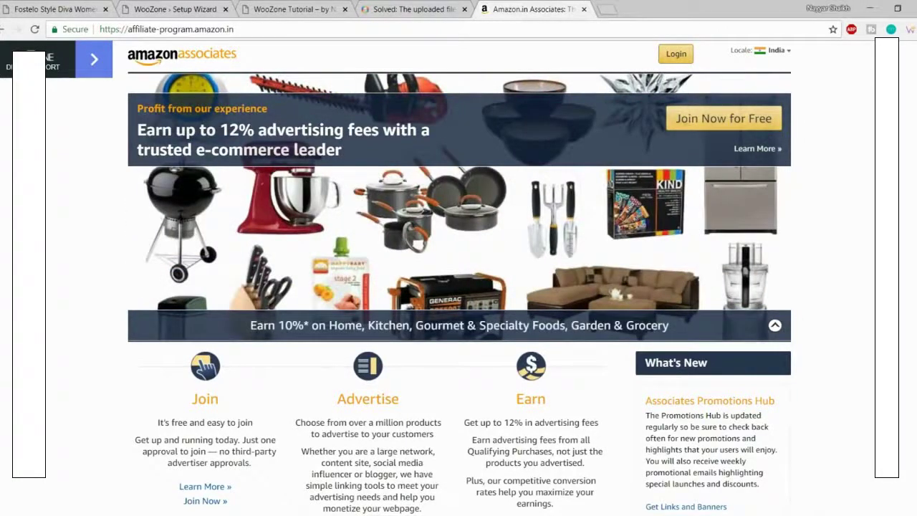
Step: Sign in to Amazon Associates from the India home page
click(679, 60)
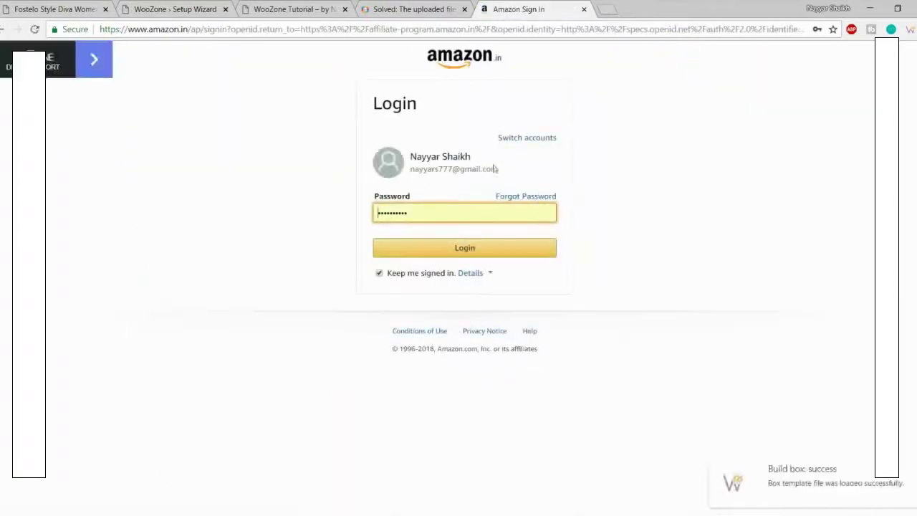
click(487, 249)
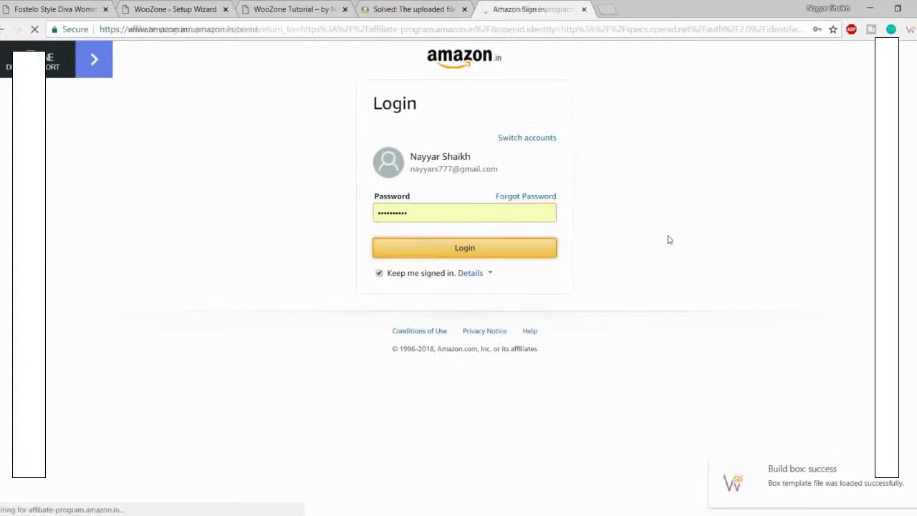
scroll(333, 236, down, 6)
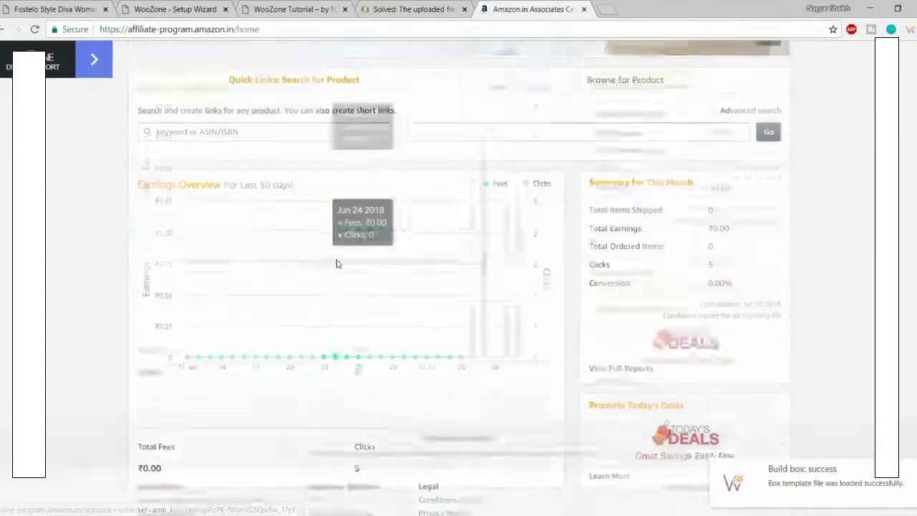
scroll(496, 286, up, 1)
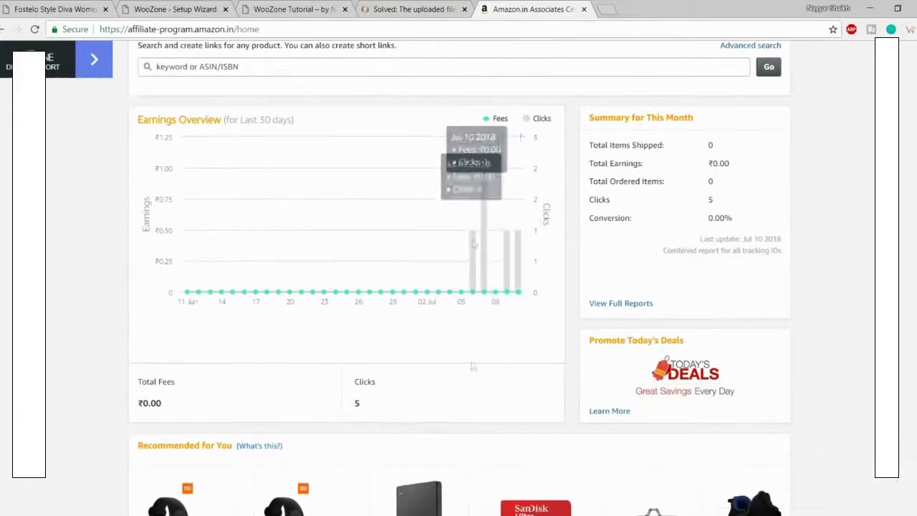
scroll(504, 462, up, 4)
scroll(504, 462, up, 3)
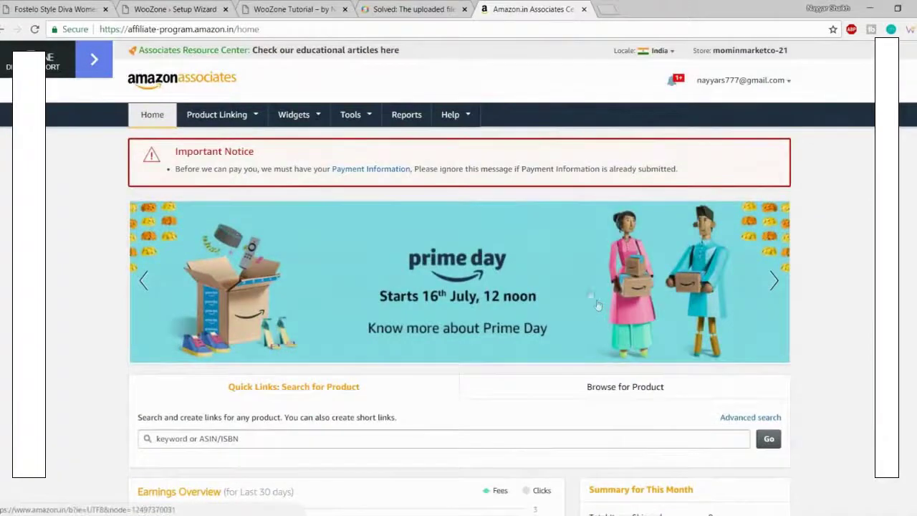
Step: Check the Access Key ID and Secret Access Key fields in the WooZone wizard
click(192, 3)
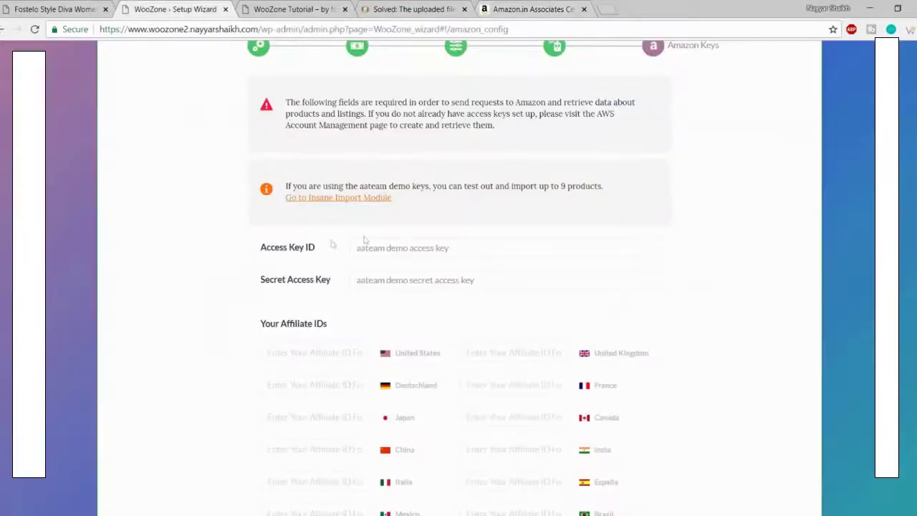
drag(262, 245, 326, 248)
click(323, 256)
drag(261, 279, 350, 284)
click(306, 286)
Step: Choose Product Advertising API from the Associates Tools menu
click(541, 8)
click(351, 114)
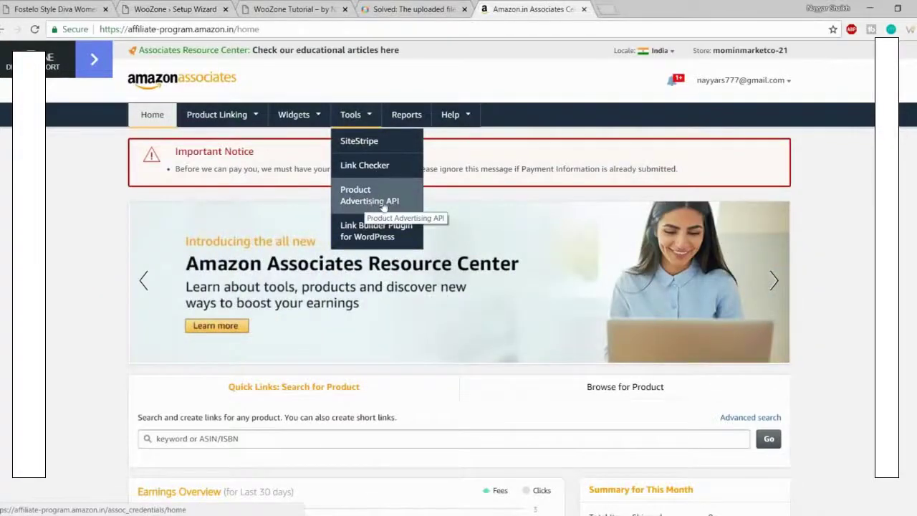
click(385, 202)
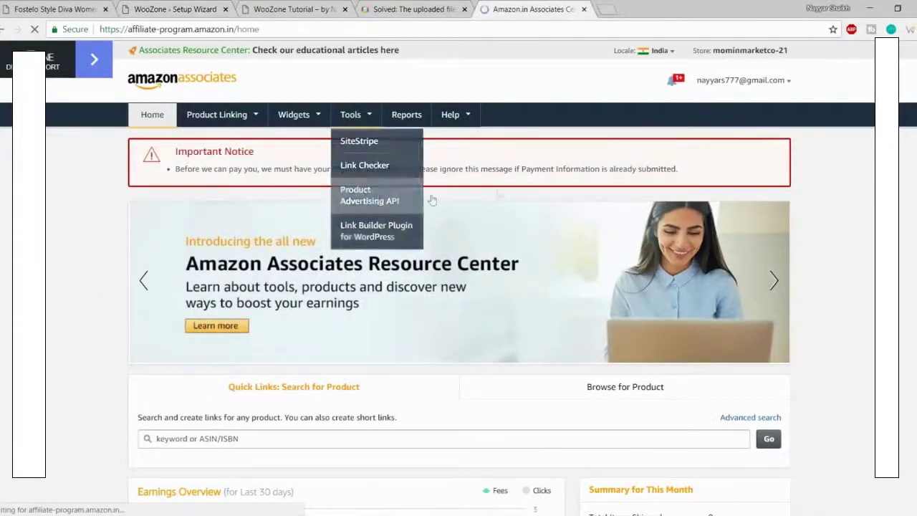
Step: Choose Manage Credentials for the Product Advertising API and sign in to AWS as root user
scroll(377, 332, down, 1)
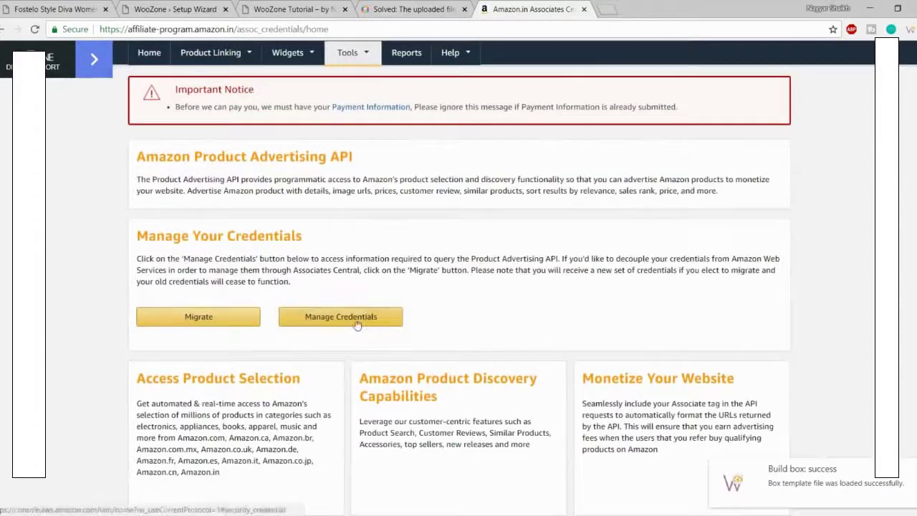
click(352, 317)
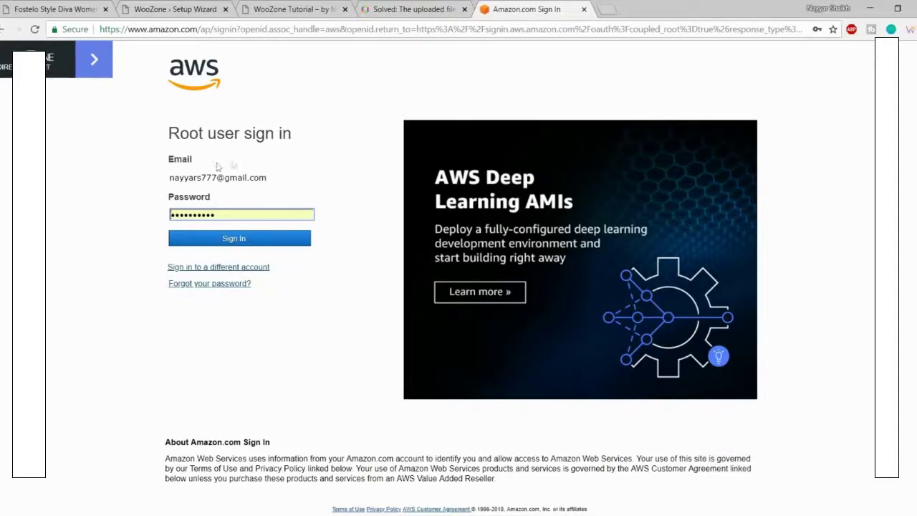
click(273, 244)
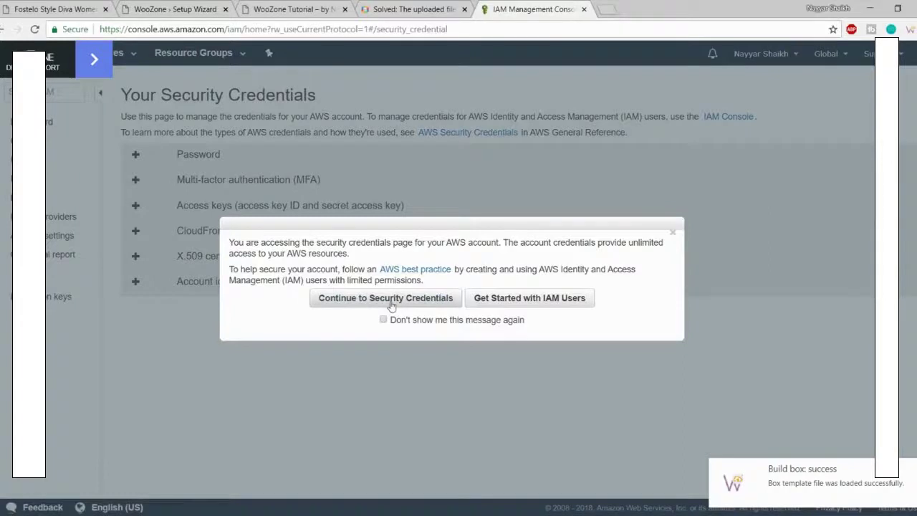
Step: On the AWS Security Credentials page, delete the old inactive access key
click(393, 303)
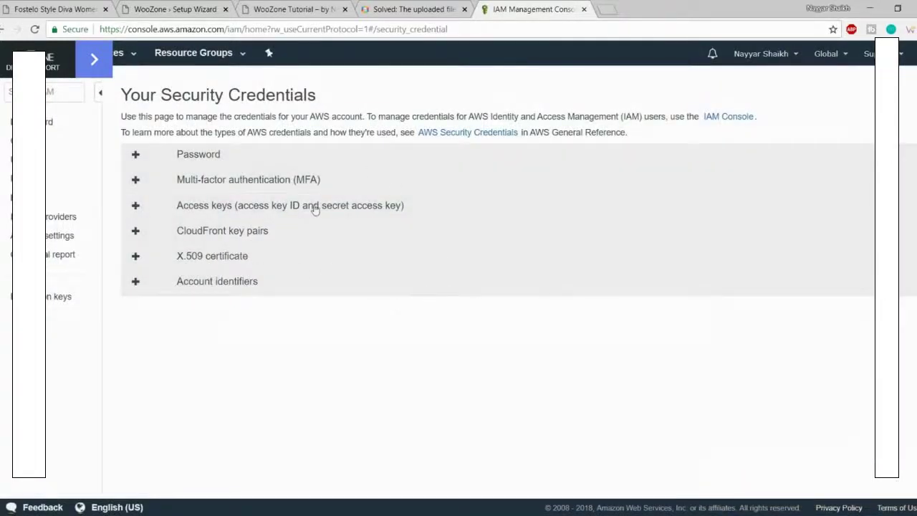
click(190, 212)
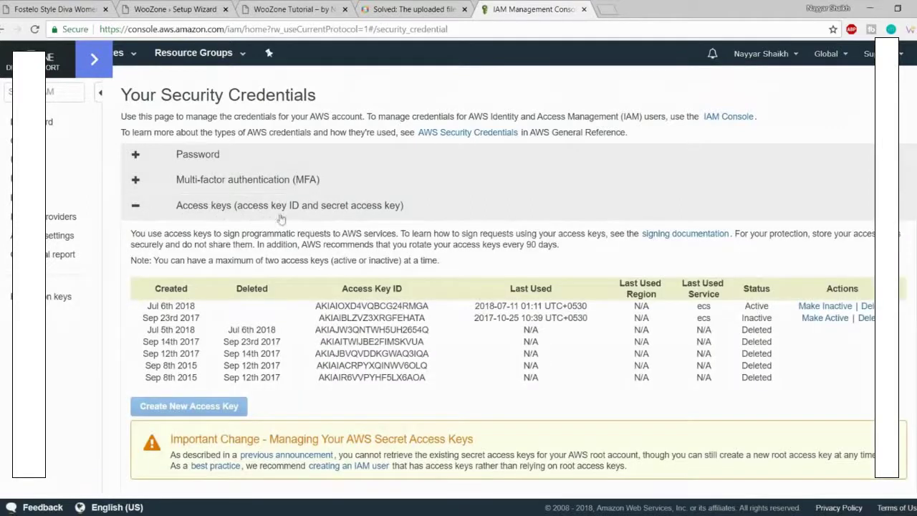
drag(593, 372, 430, 319)
click(580, 328)
drag(362, 369, 309, 335)
click(366, 339)
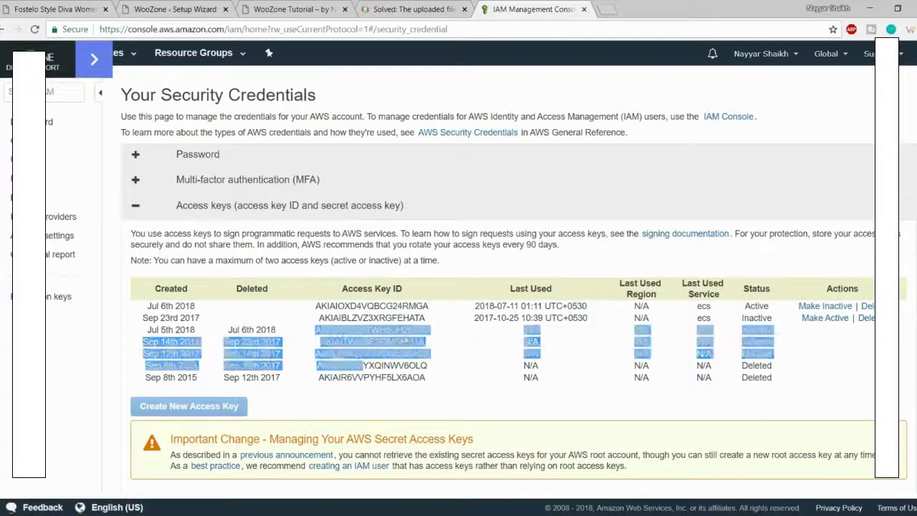
click(866, 317)
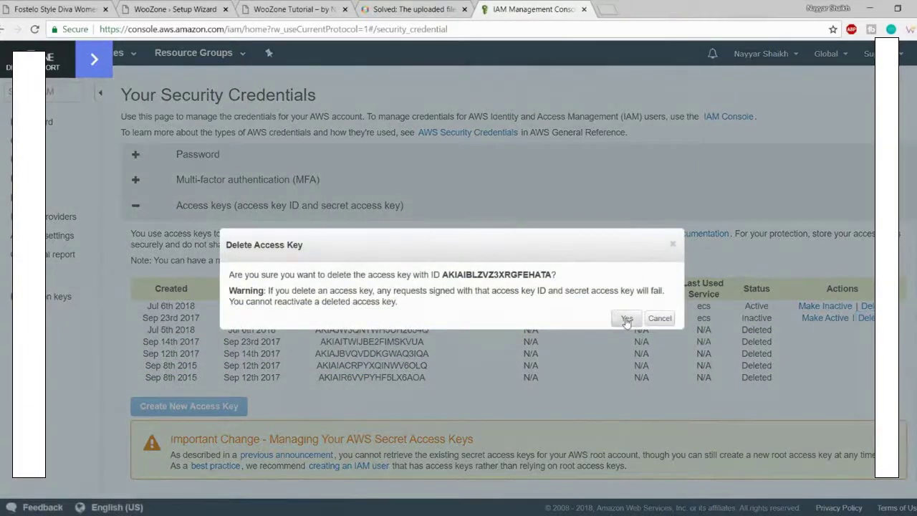
click(627, 319)
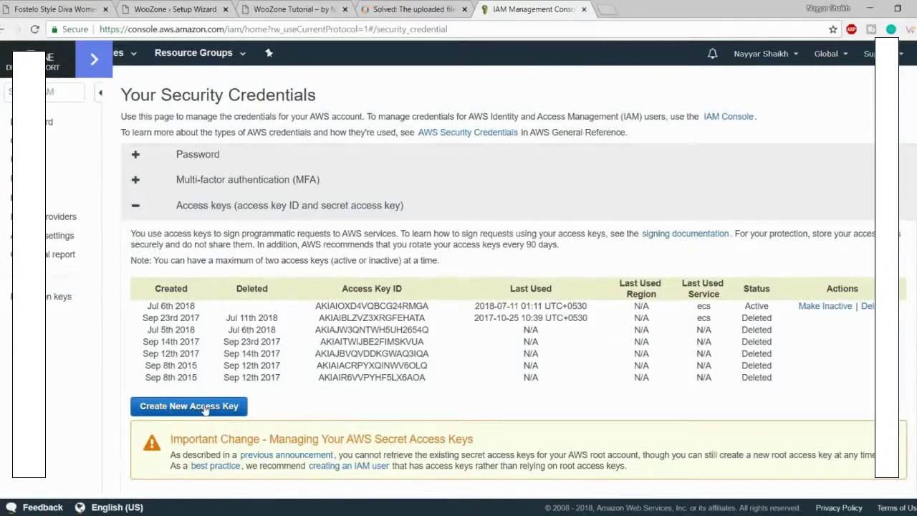
Step: Create a new access key and paste its ID into WooZone's Access Key ID field
click(206, 406)
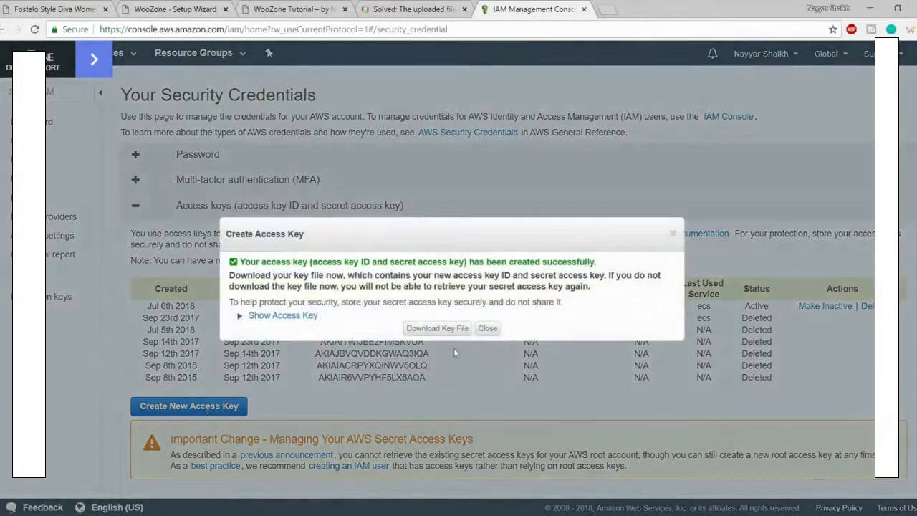
click(281, 317)
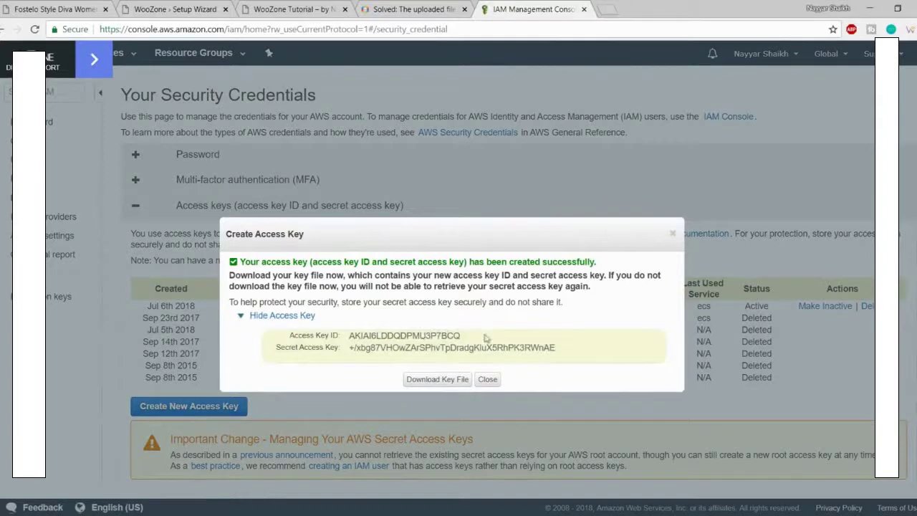
drag(486, 338, 344, 333)
key(ctrl+c)
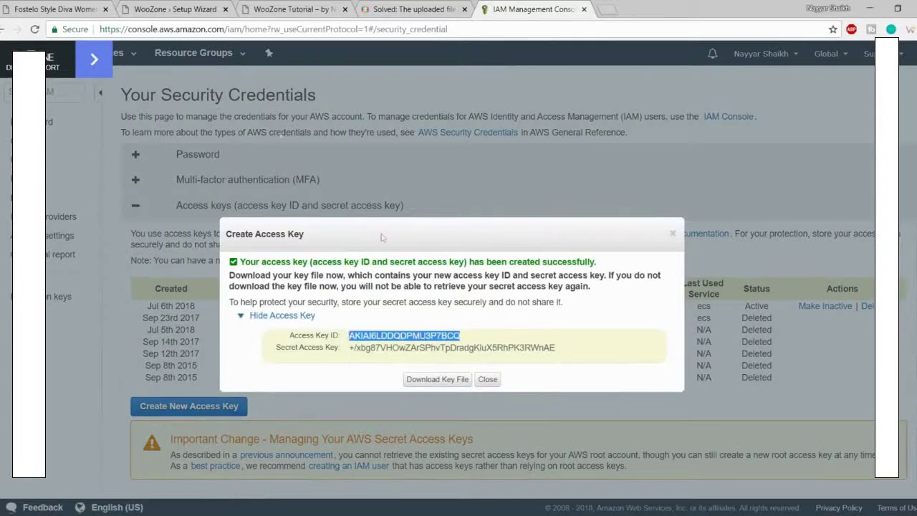
click(198, 6)
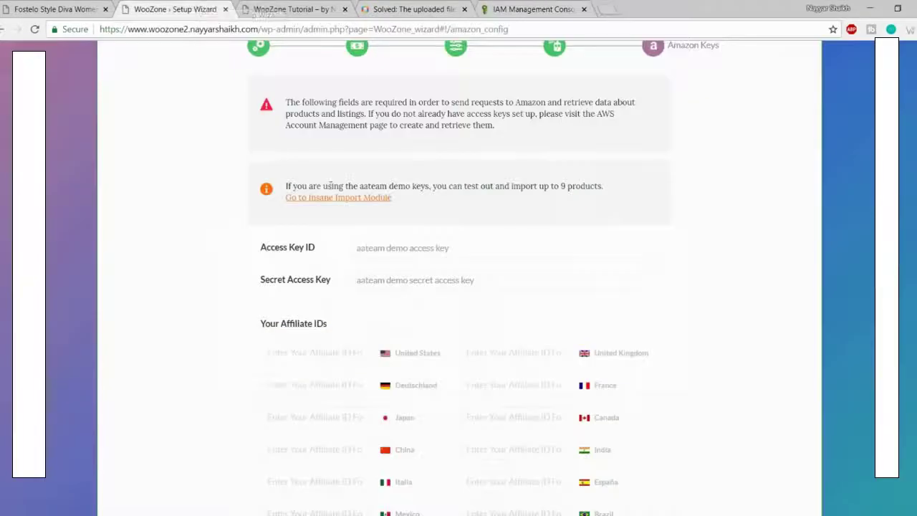
triple_click(424, 248)
key(ctrl+v)
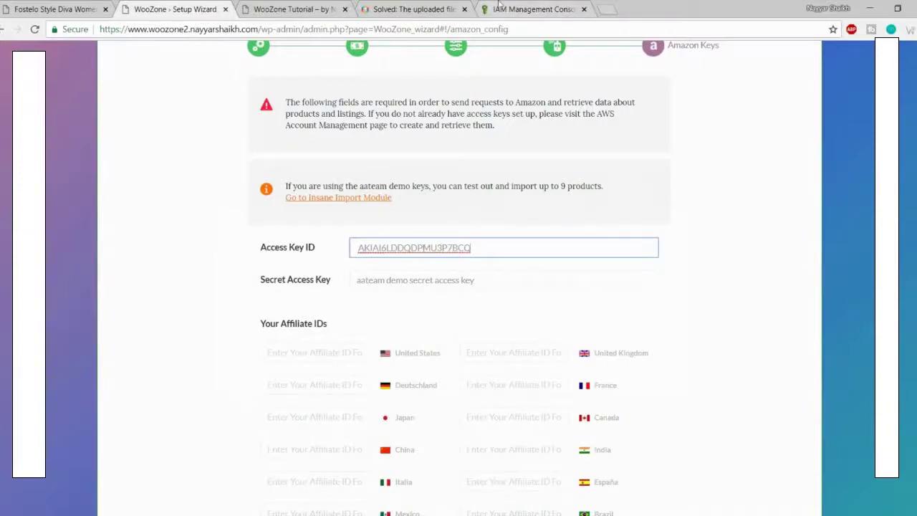
Step: Copy the new secret access key into WooZone's Secret Access Key field
click(502, 8)
click(464, 358)
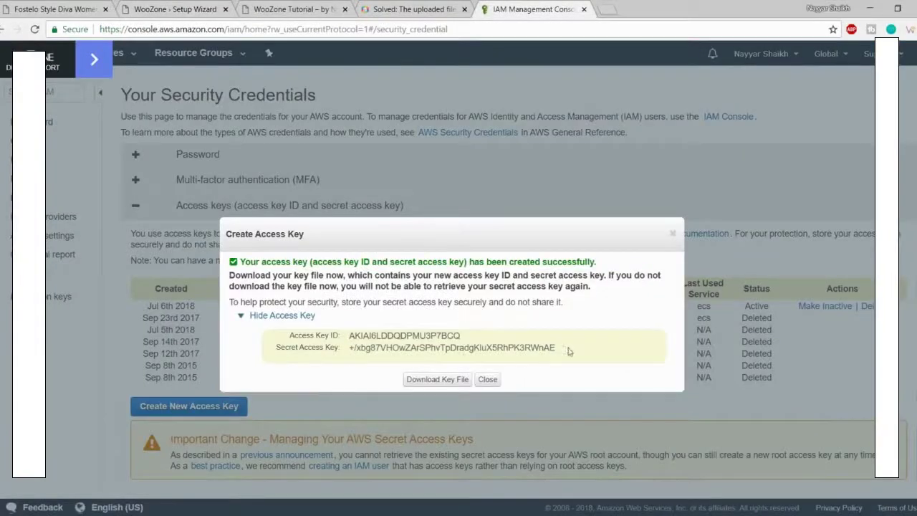
drag(568, 351, 347, 352)
key(ctrl+c)
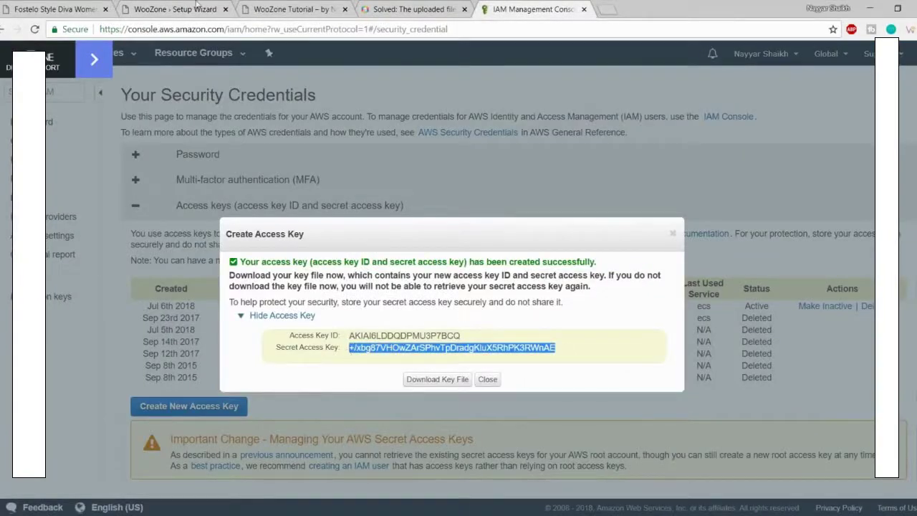
click(195, 3)
click(423, 286)
key(ctrl+v)
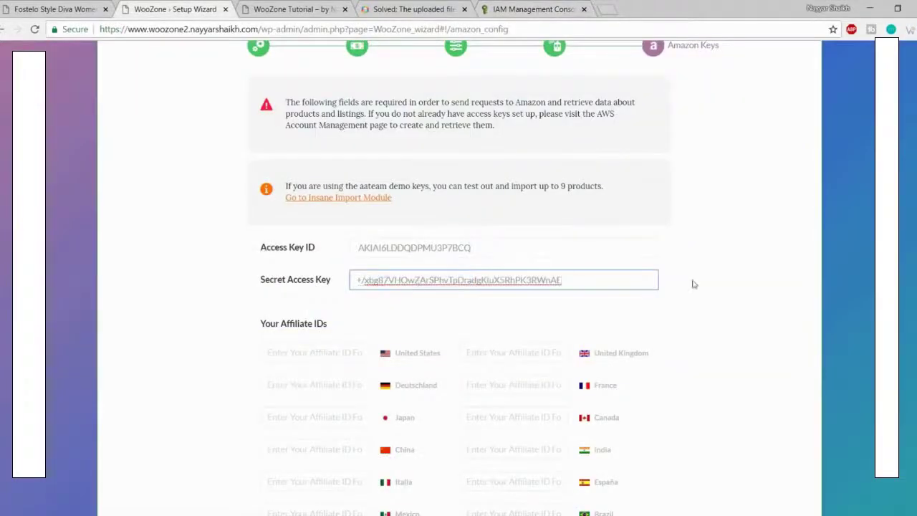
Step: Download the new key's file and close the Create Access Key dialog
click(525, 9)
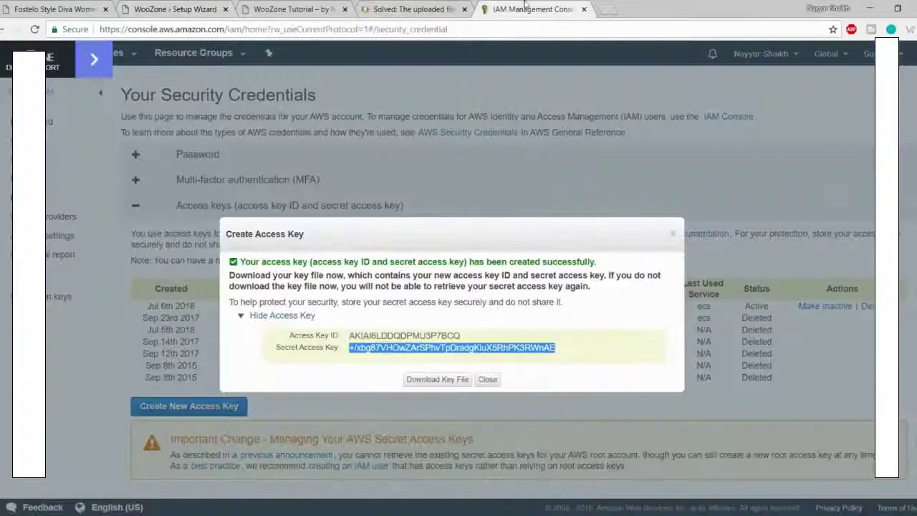
click(442, 385)
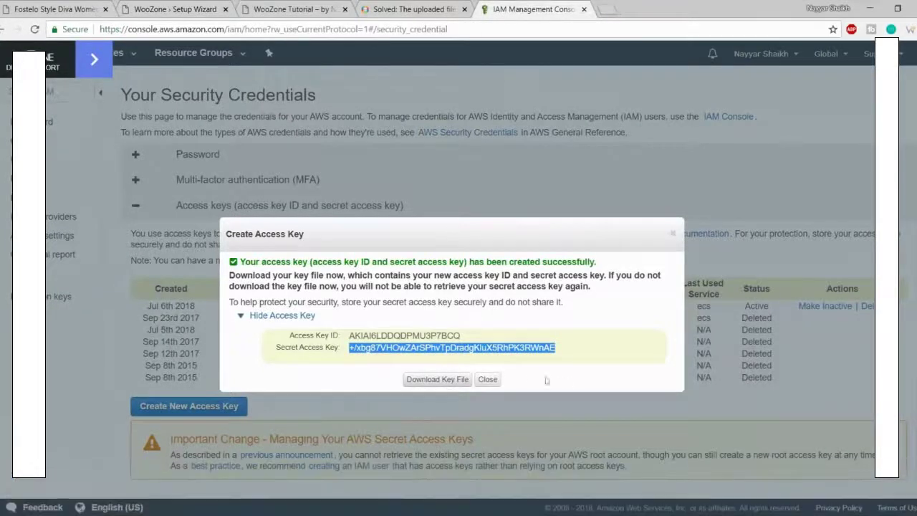
click(488, 380)
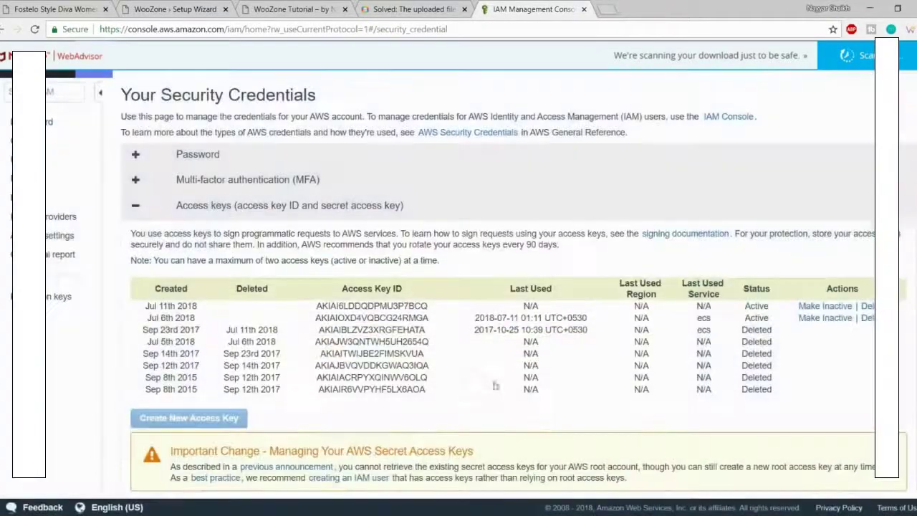
click(192, 7)
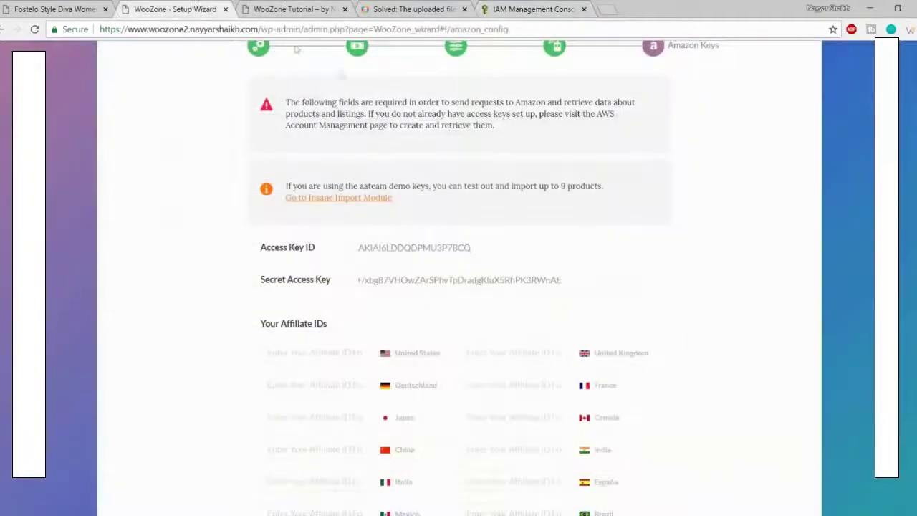
scroll(599, 229, down, 4)
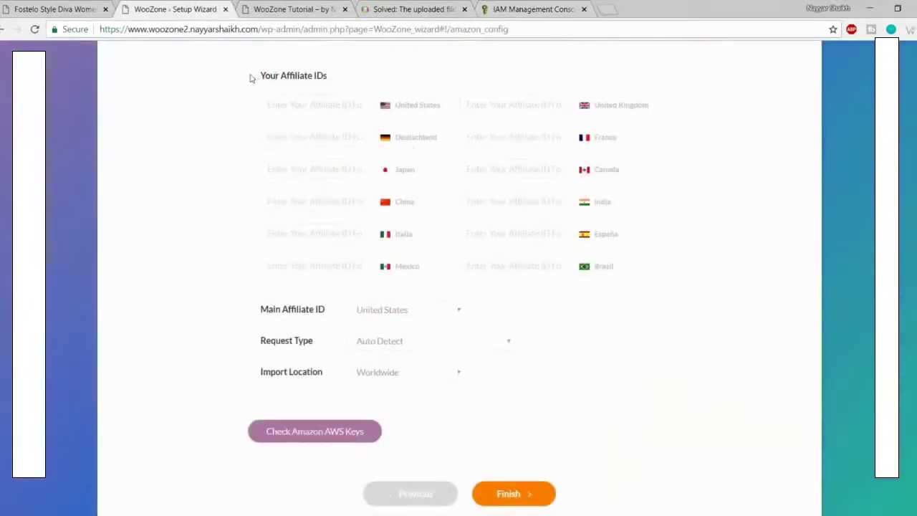
click(524, 8)
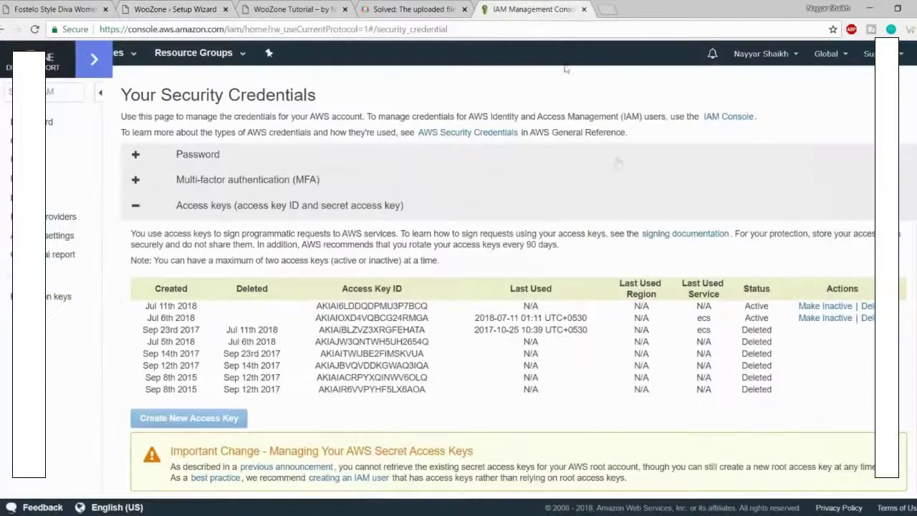
Step: Copy the Store tracking ID from the Associates header and focus WooZone's India affiliate ID field
click(3, 30)
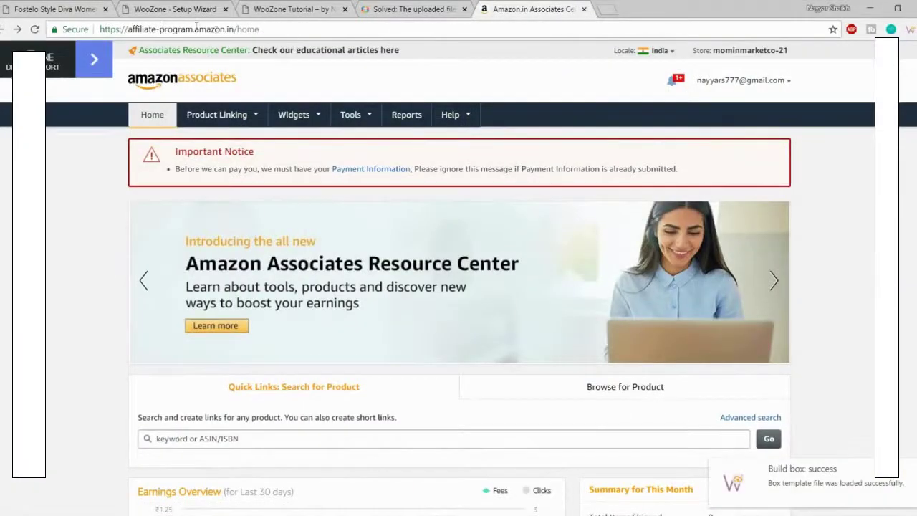
drag(695, 51, 791, 52)
key(ctrl+c)
click(724, 52)
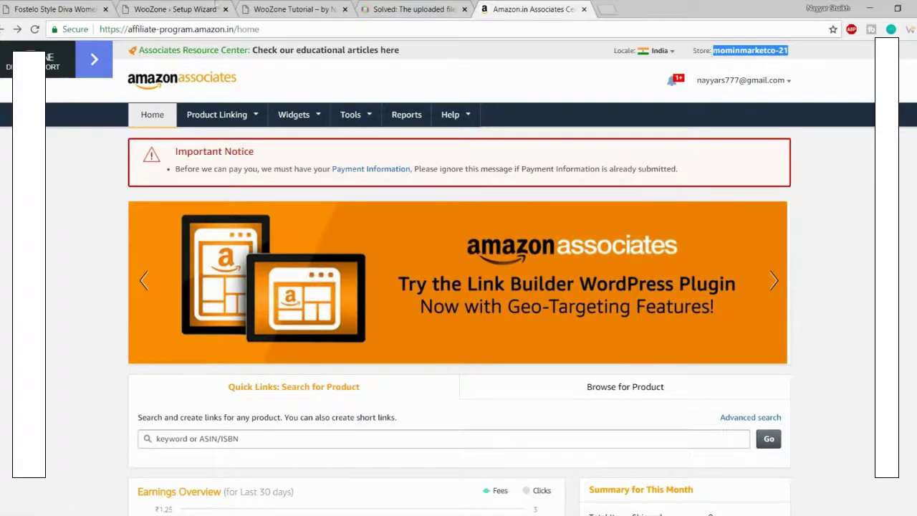
click(144, 7)
click(520, 208)
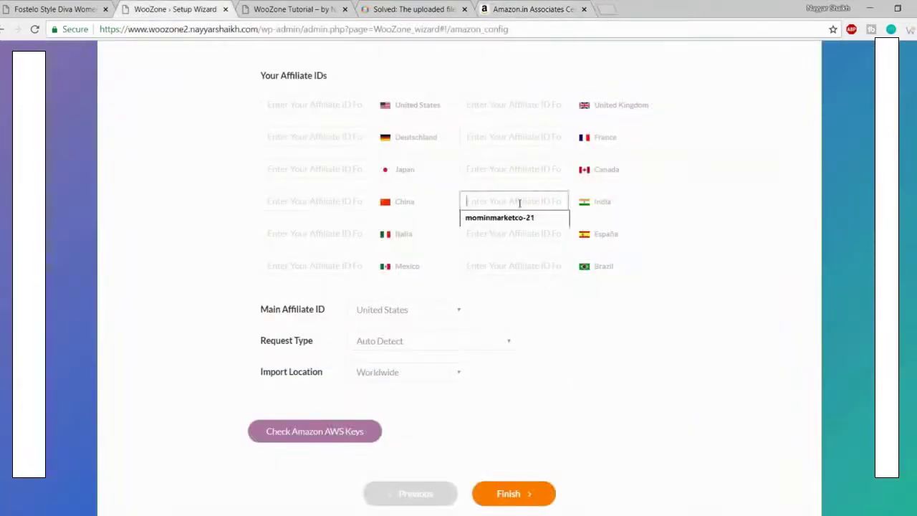
Step: Paste the store tracking ID as the India affiliate ID
key(ctrl+v)
click(741, 212)
drag(616, 204, 593, 204)
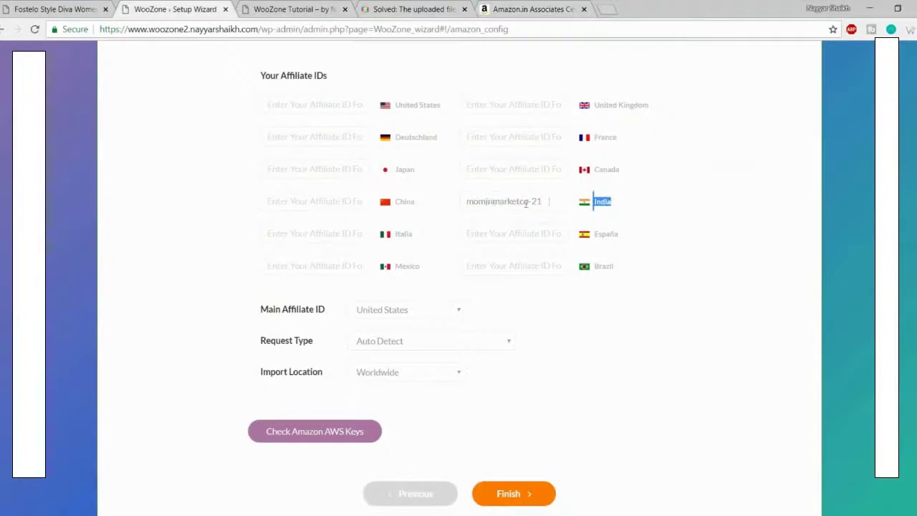
click(667, 207)
Step: Make India the main affiliate ID country
scroll(737, 233, down, 1)
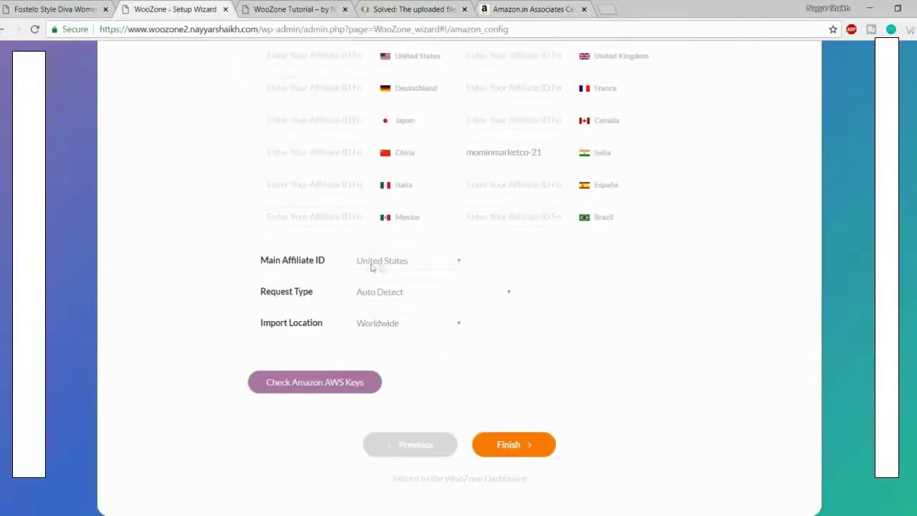
scroll(354, 250, up, 2)
scroll(559, 290, down, 1)
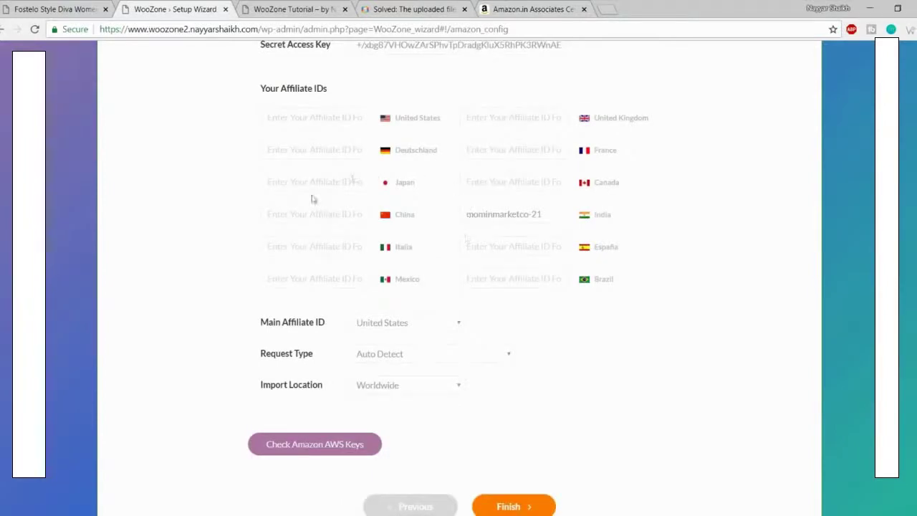
scroll(472, 318, down, 1)
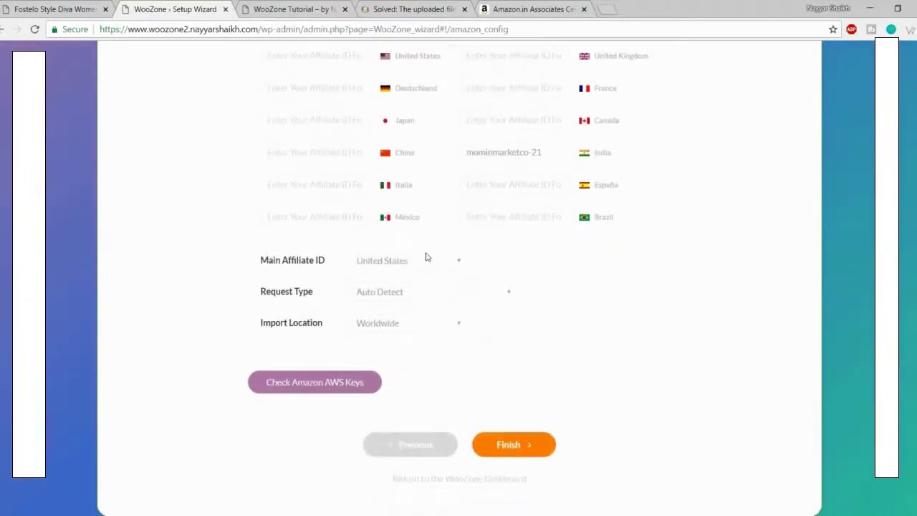
click(426, 260)
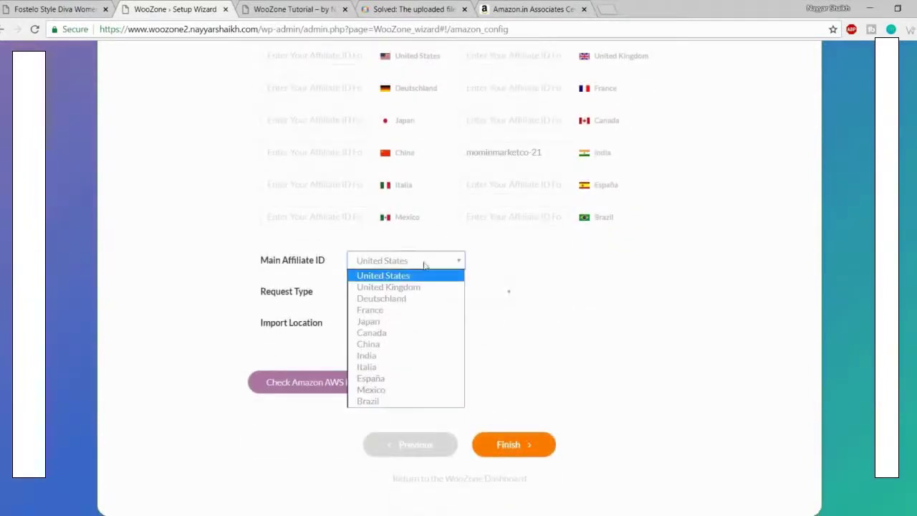
click(400, 356)
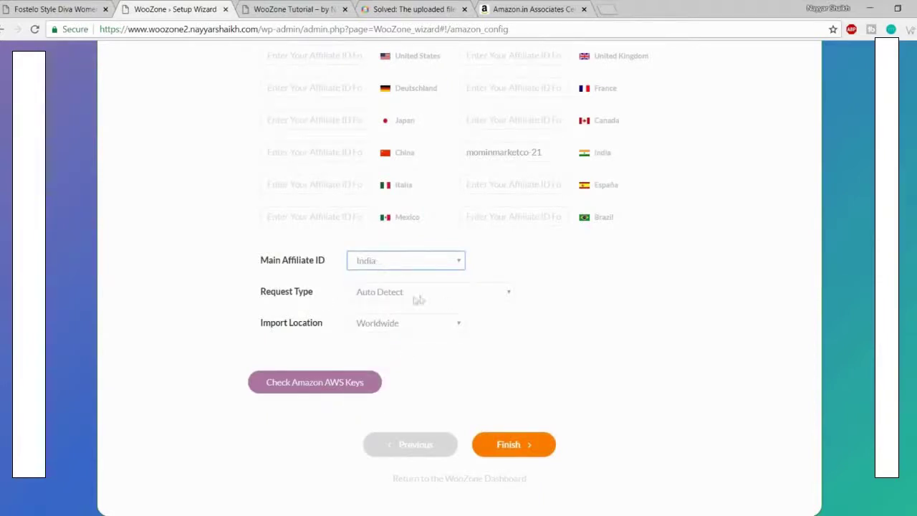
Step: Set the Import Location dropdown to India
click(393, 328)
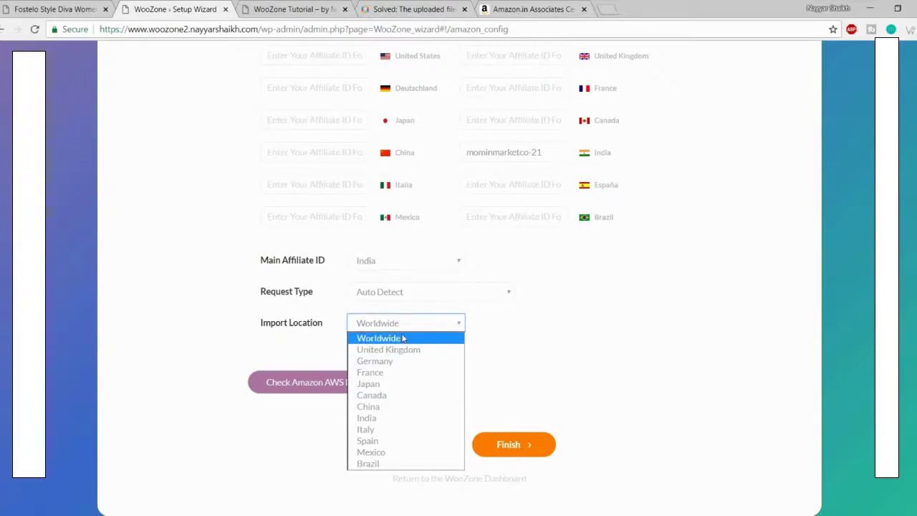
click(403, 338)
click(401, 327)
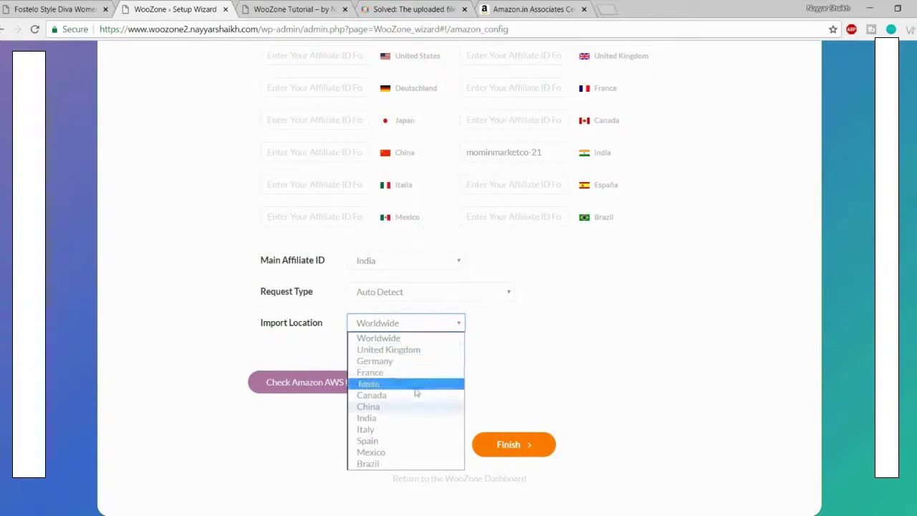
click(392, 420)
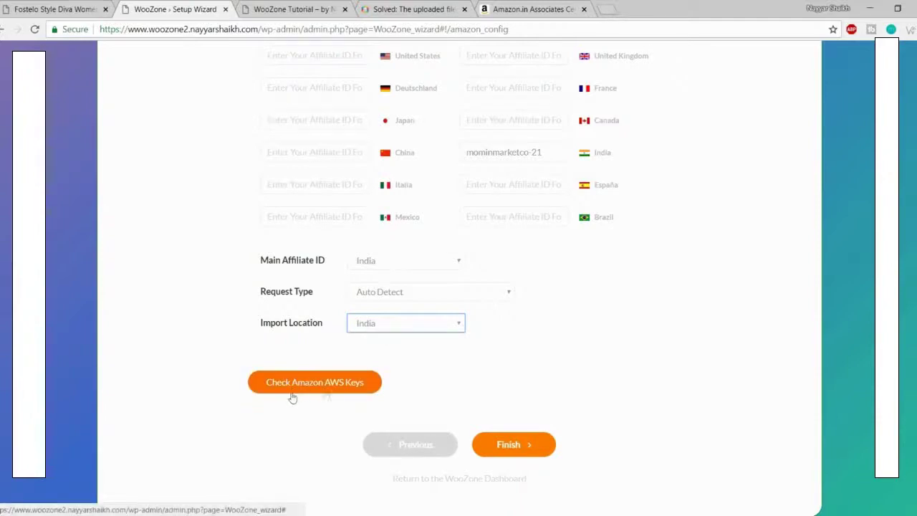
Step: Verify the AWS keys connect successfully to Amazon India, then finish the WooZone setup wizard
click(349, 391)
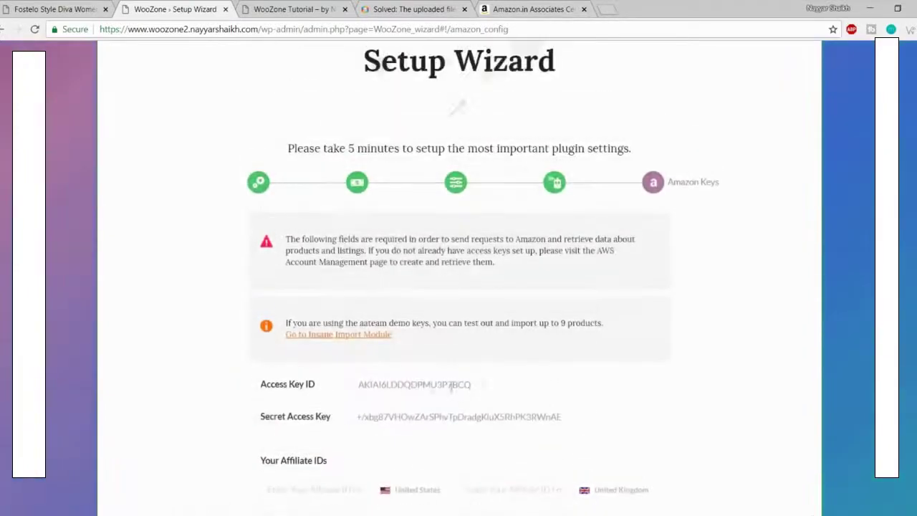
double_click(500, 375)
scroll(501, 376, down, 4)
scroll(501, 375, down, 3)
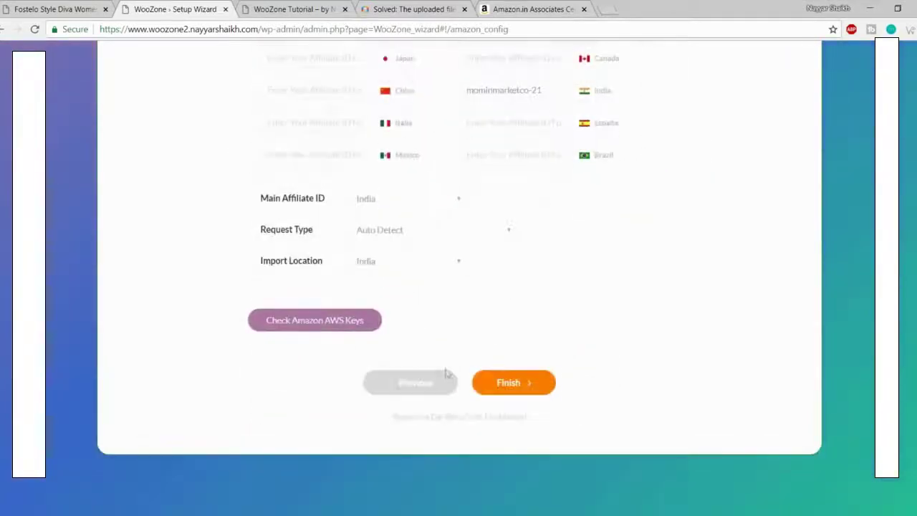
click(323, 330)
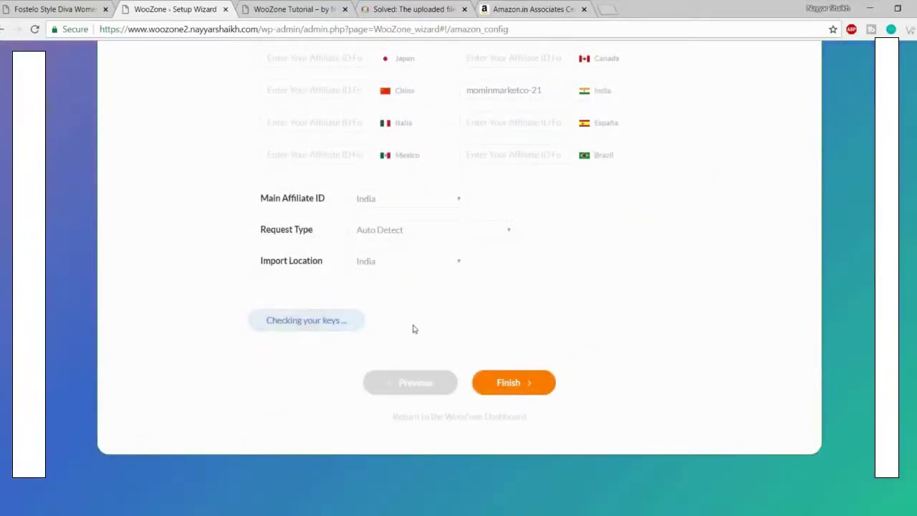
drag(255, 380, 639, 379)
click(608, 381)
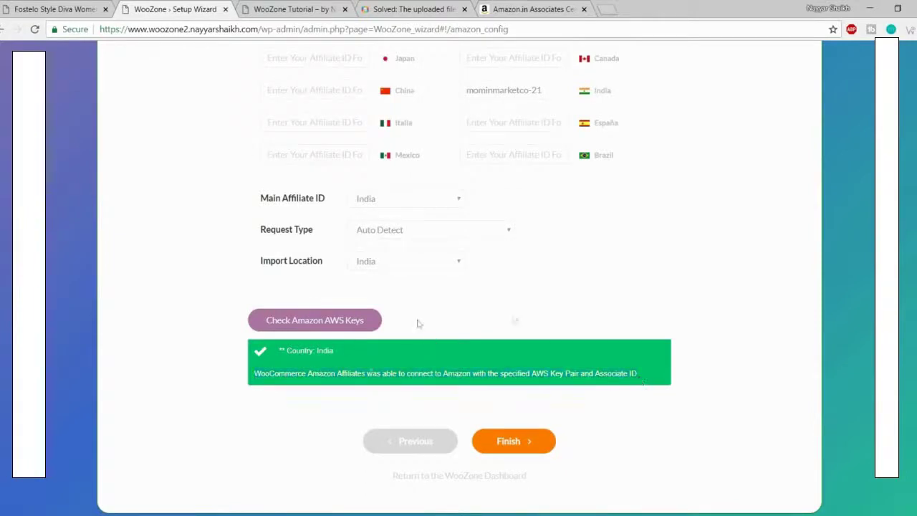
click(522, 442)
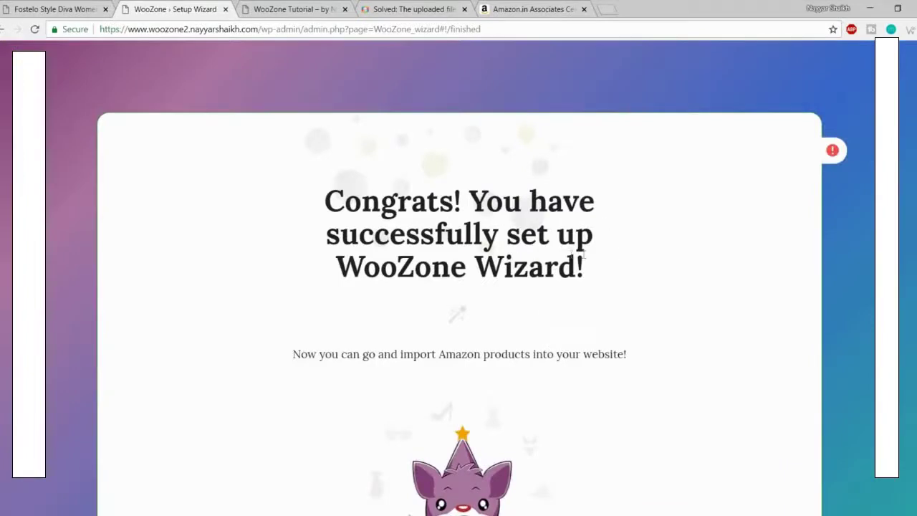
scroll(658, 259, down, 3)
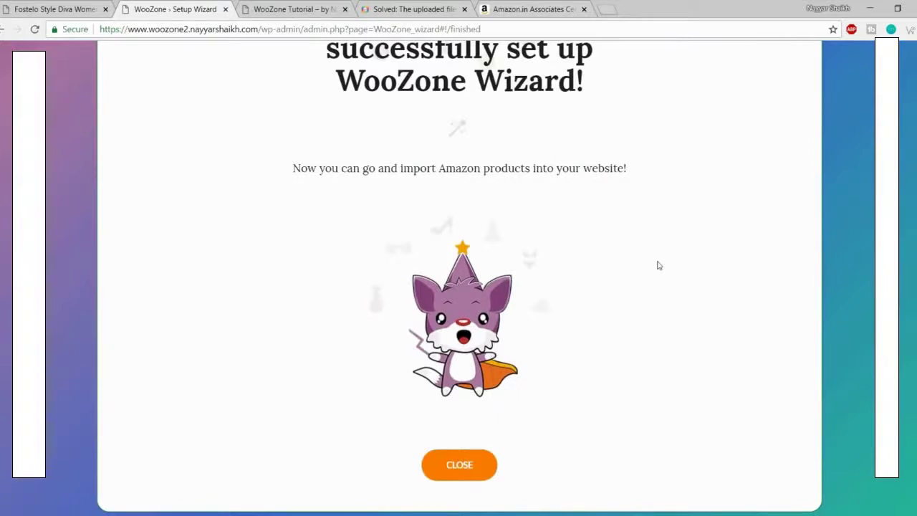
Step: Close the completed wizard to land on the WooZone dashboard
click(465, 467)
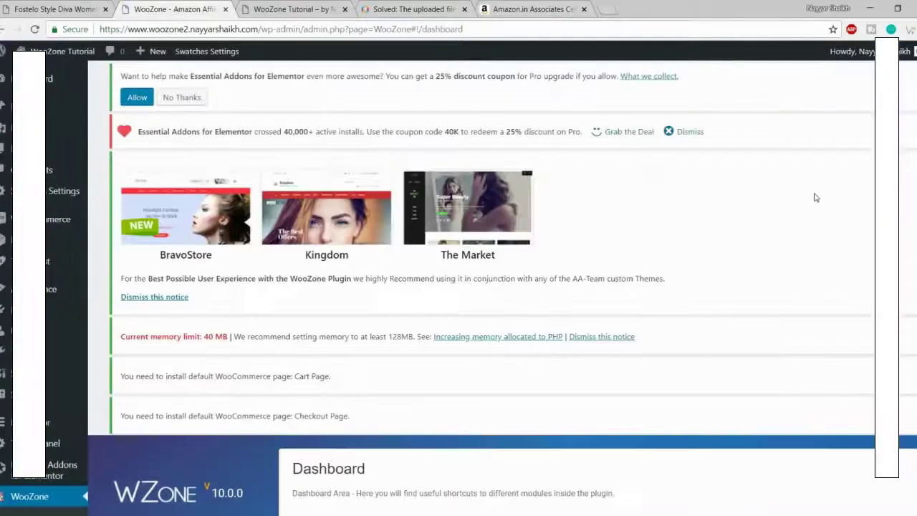
scroll(788, 203, down, 4)
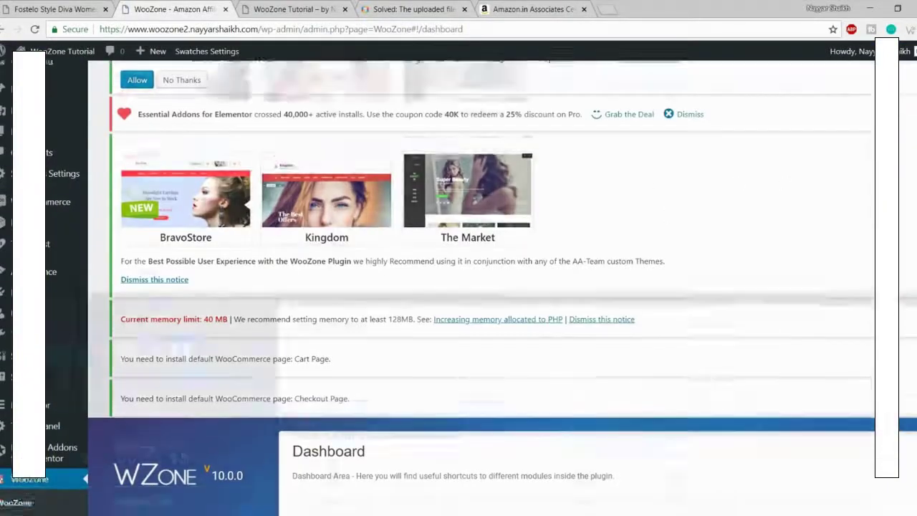
scroll(200, 123, down, 3)
scroll(201, 124, up, 7)
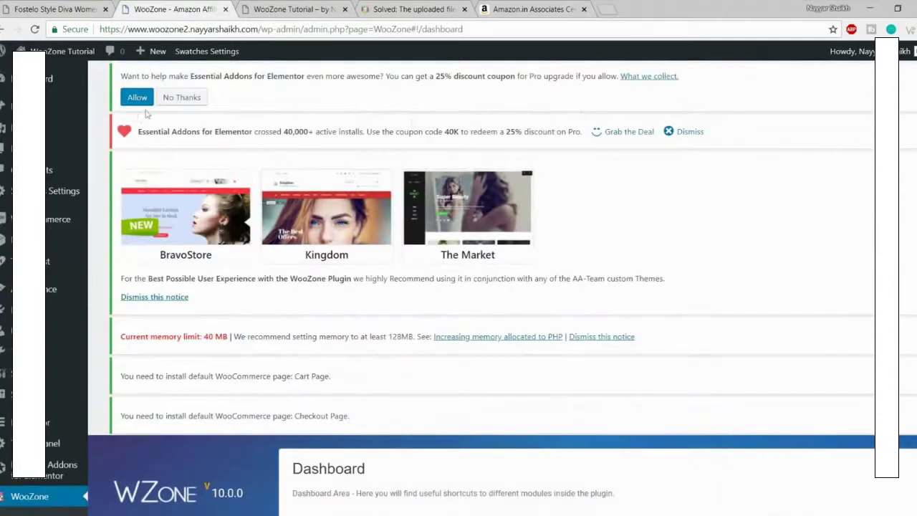
Step: Dismiss the Essential Addons promo (declining data sharing), theme recommendation and memory limit notices
click(688, 133)
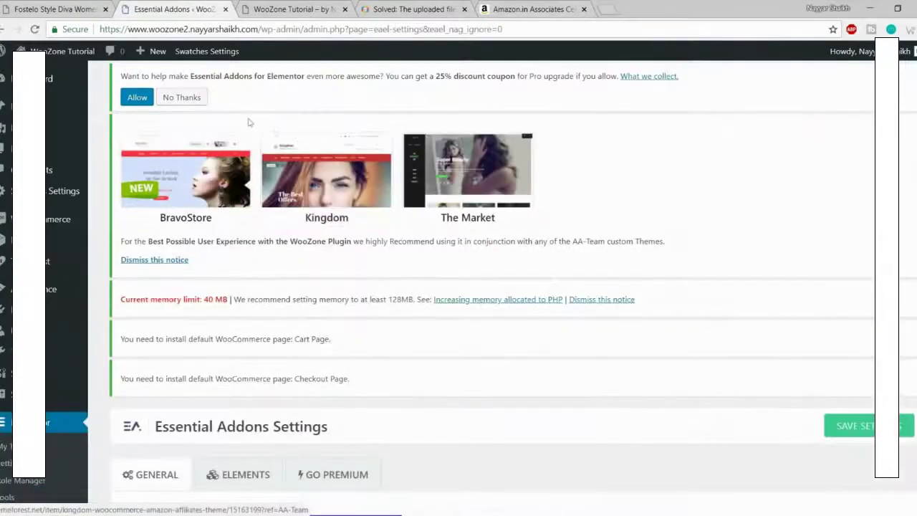
click(182, 97)
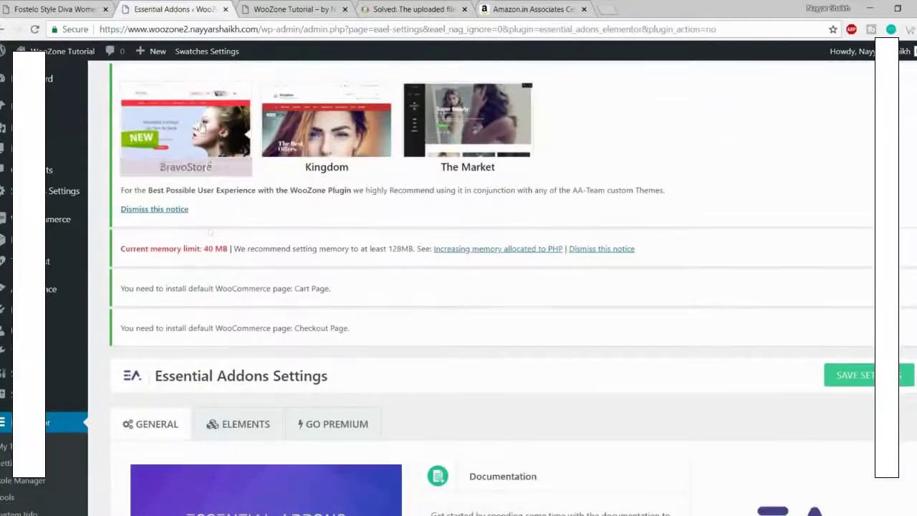
click(179, 209)
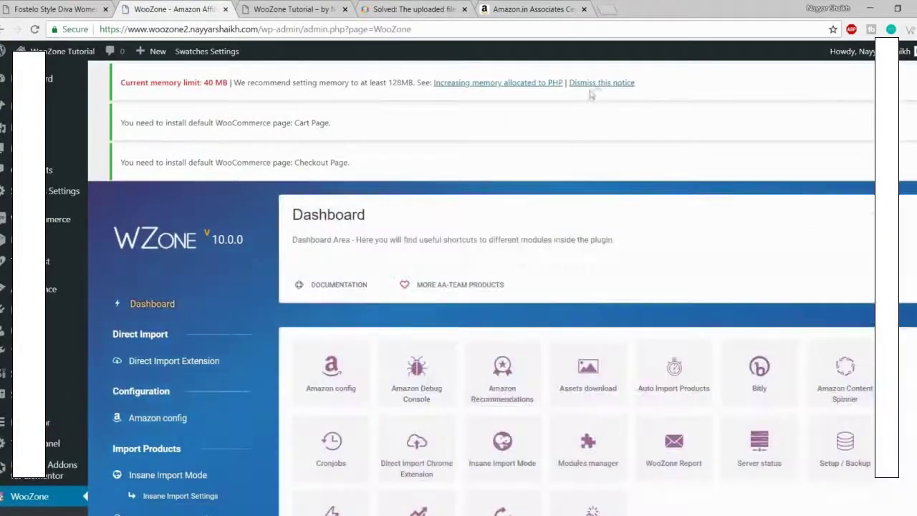
click(600, 83)
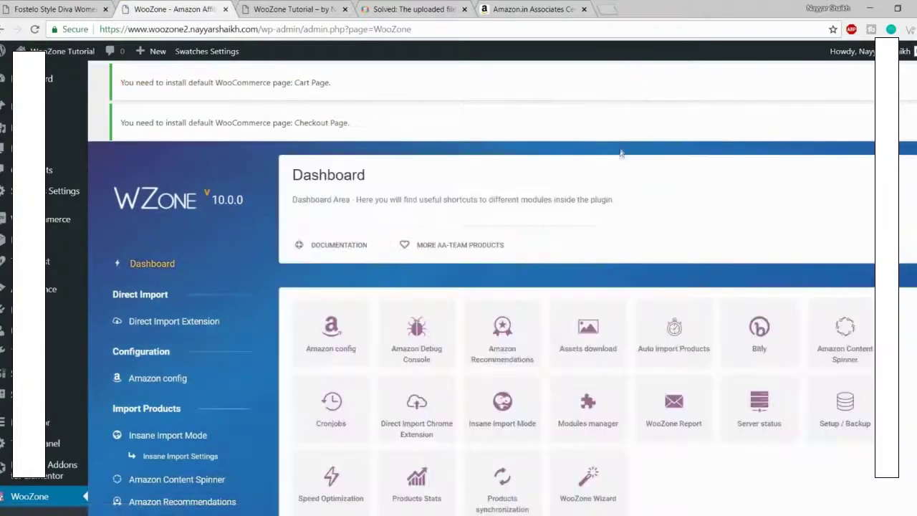
scroll(635, 301, down, 10)
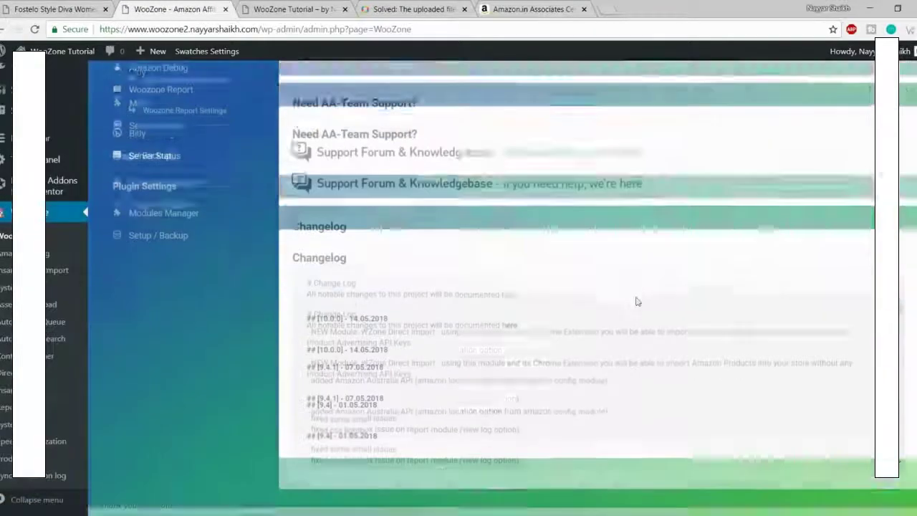
scroll(645, 356, up, 10)
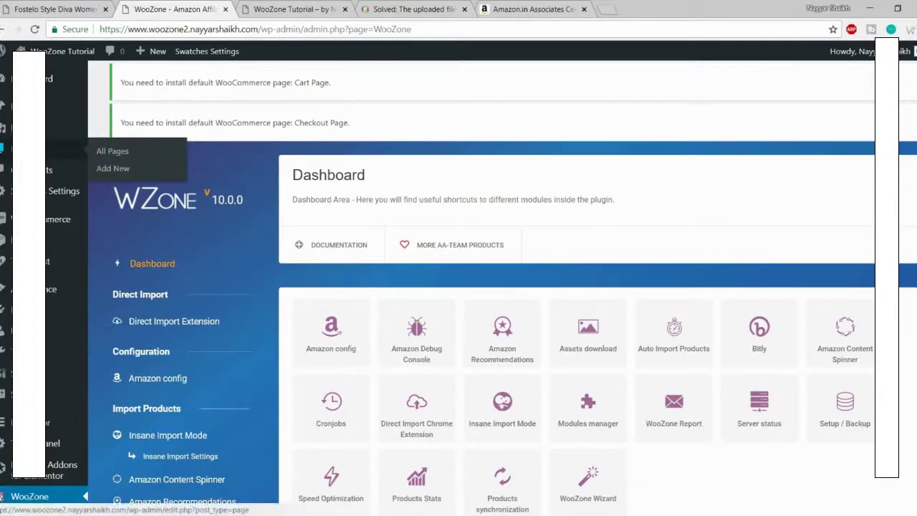
Step: Trash Sample Page from All Pages, leaving the Privacy Policy draft and Wishlist, then start a new page
click(32, 149)
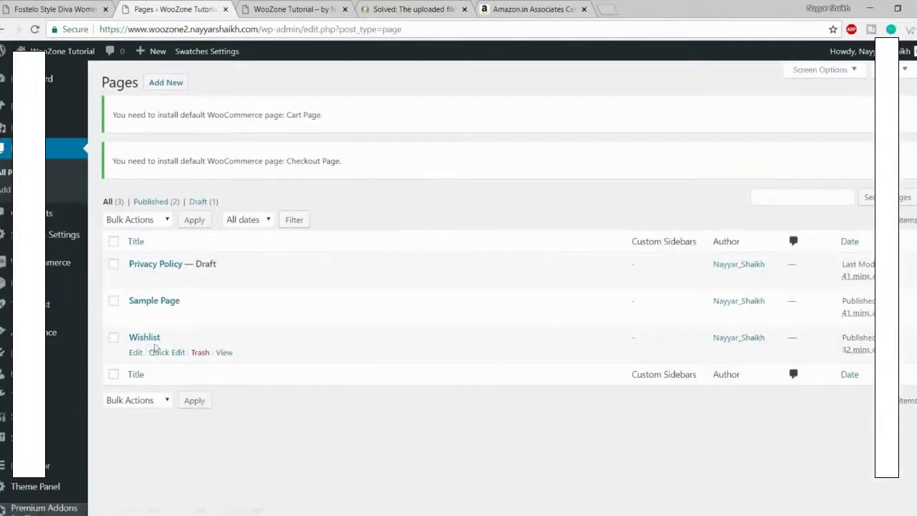
drag(134, 337, 221, 342)
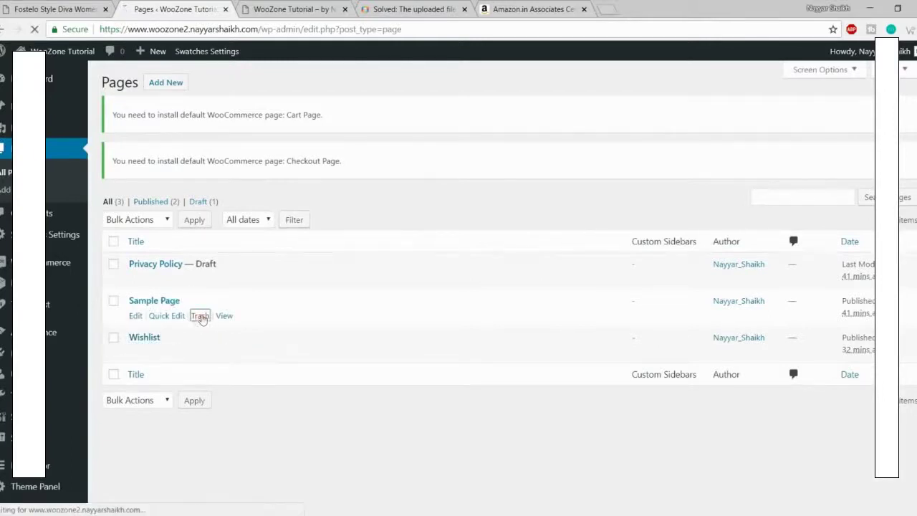
click(201, 317)
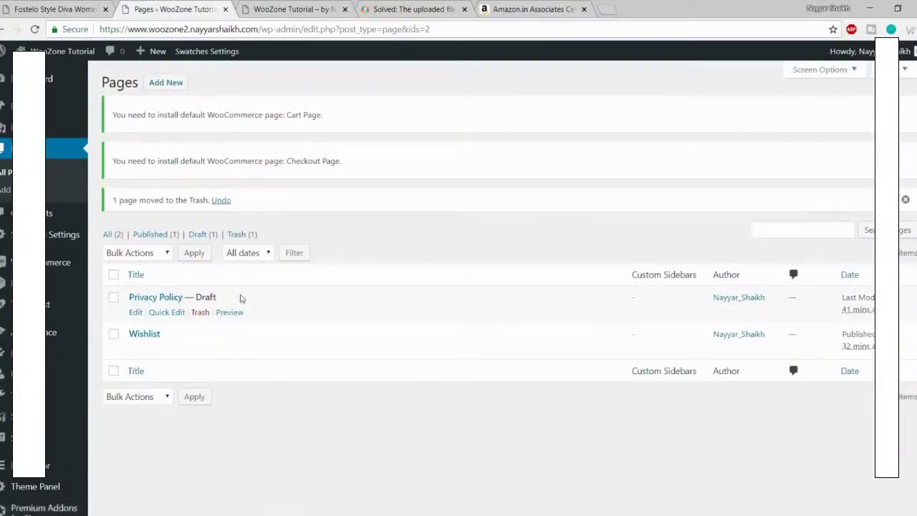
double_click(206, 295)
drag(217, 296, 185, 296)
click(237, 297)
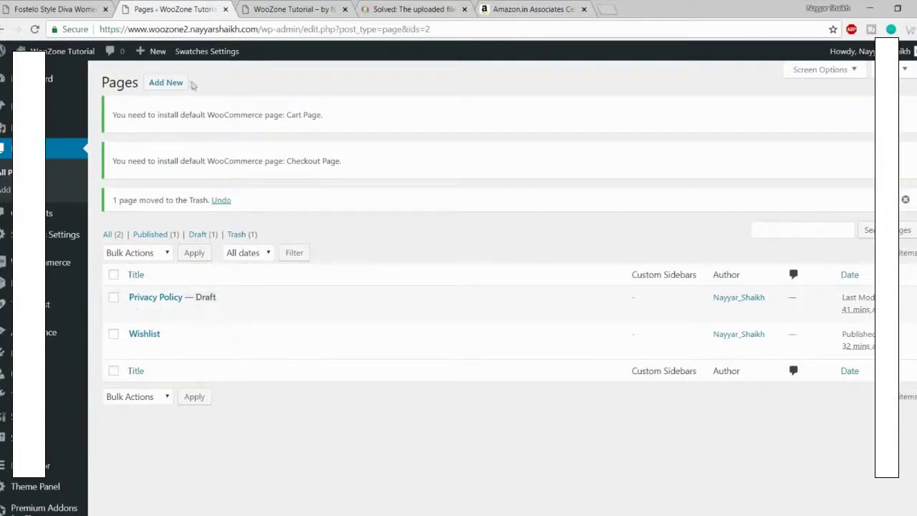
click(164, 83)
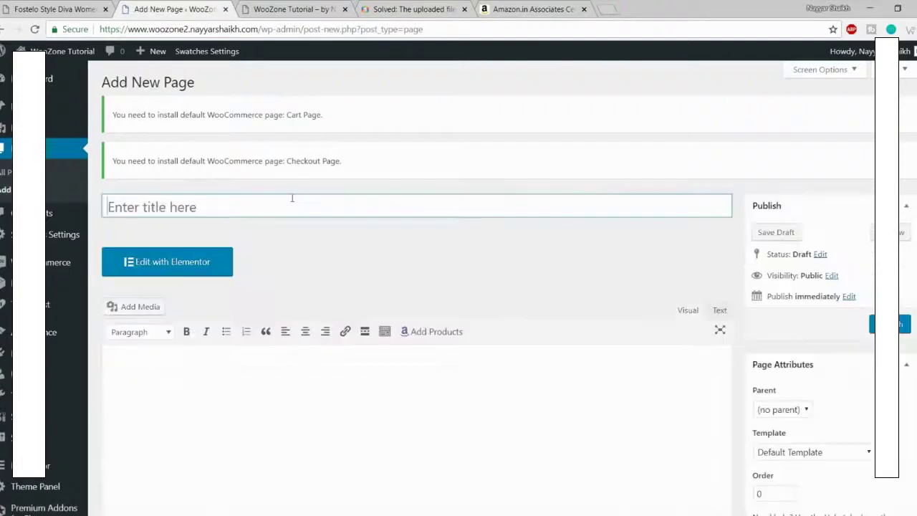
Step: Title the new page 'Shop', close the help-thread and Amazon Associates tabs, and search 'woocomerce s' in a new tab
click(293, 198)
text(Shop)
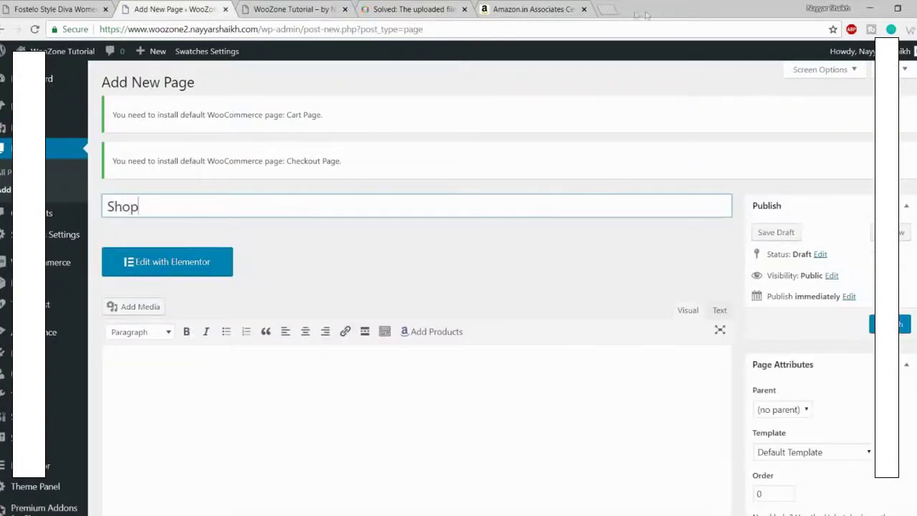
click(435, 13)
click(464, 9)
click(464, 9)
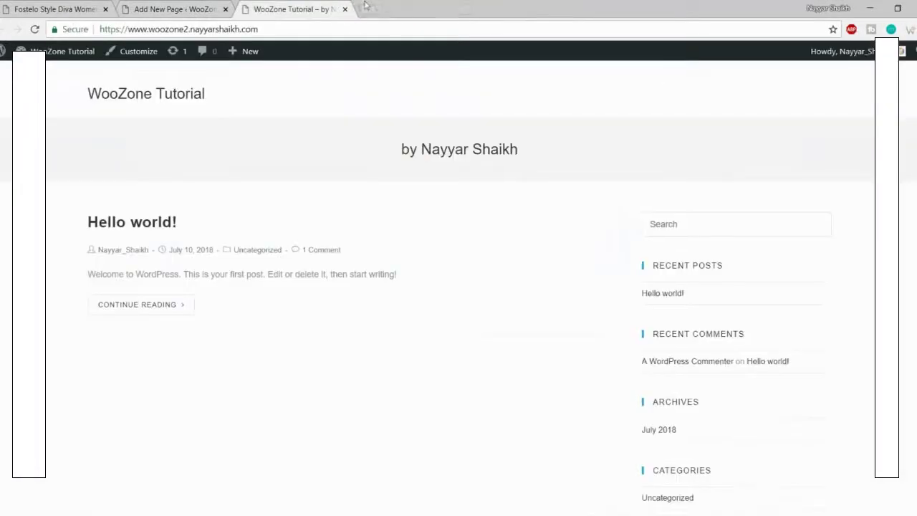
click(366, 7)
text(wooc)
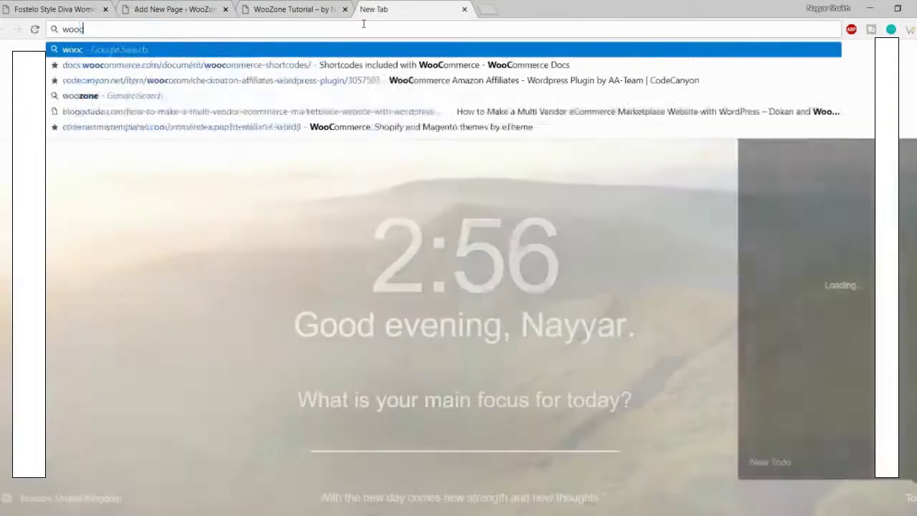
text(omerce s)
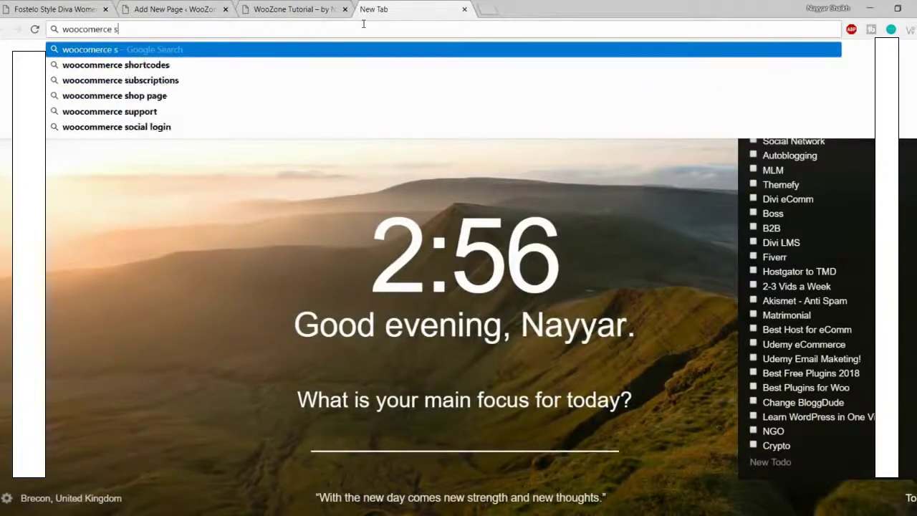
Step: Search for WooCommerce shortcodes and open the WooCommerce Docs shortcodes page
key(Down)
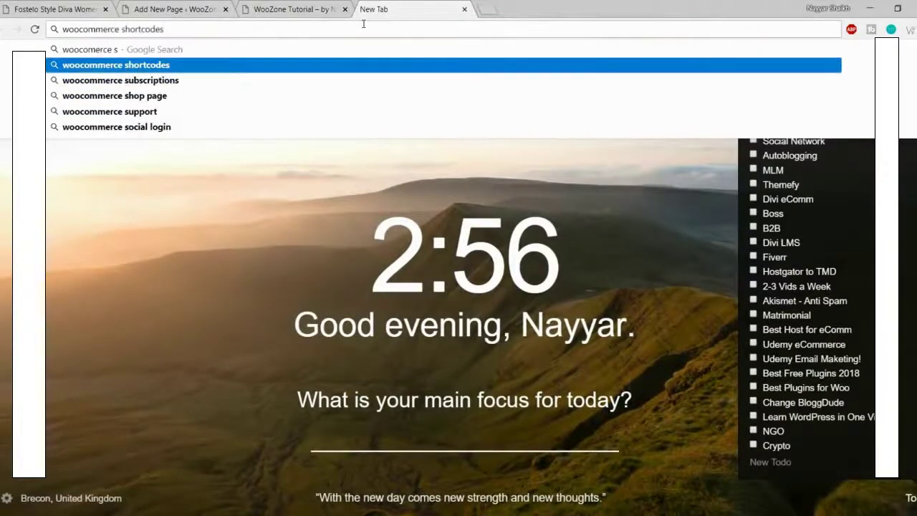
key(Return)
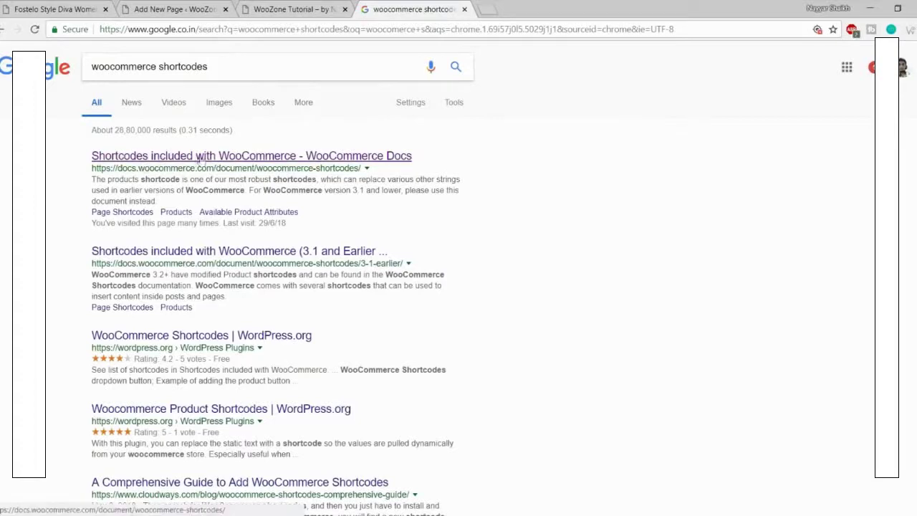
click(247, 162)
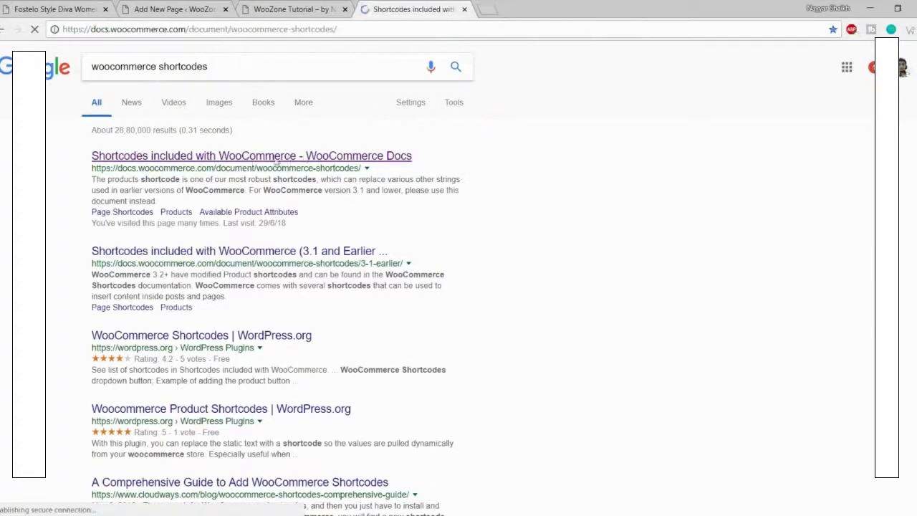
Step: Scroll to Page Shortcodes and select the [woocommerce_cart] shortcode
scroll(502, 186, down, 3)
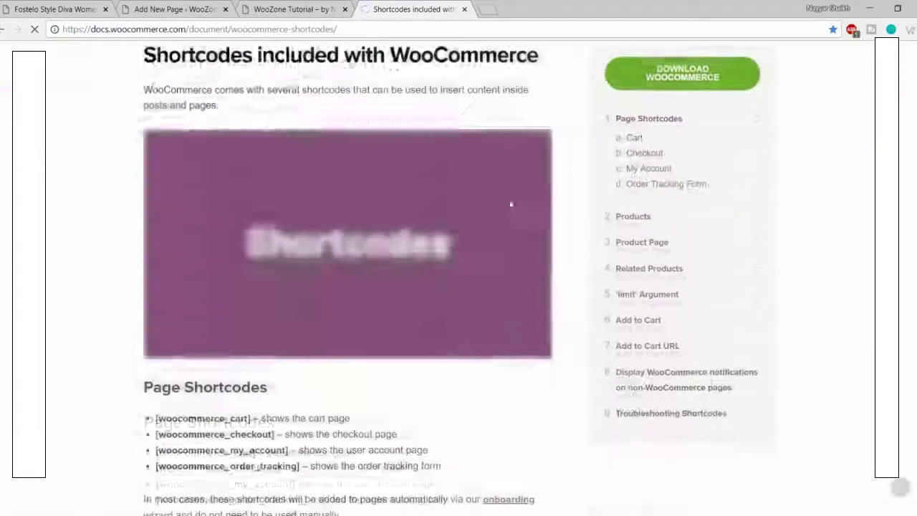
scroll(510, 204, down, 3)
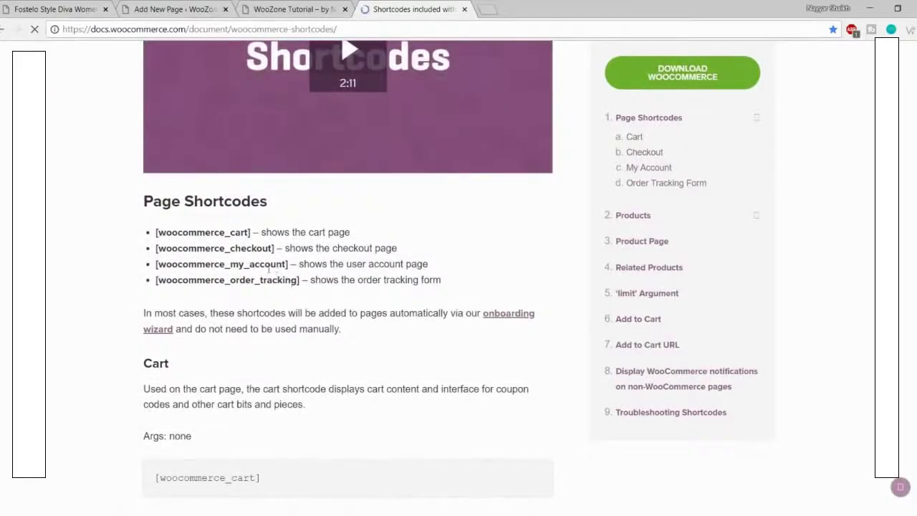
scroll(322, 293, down, 1)
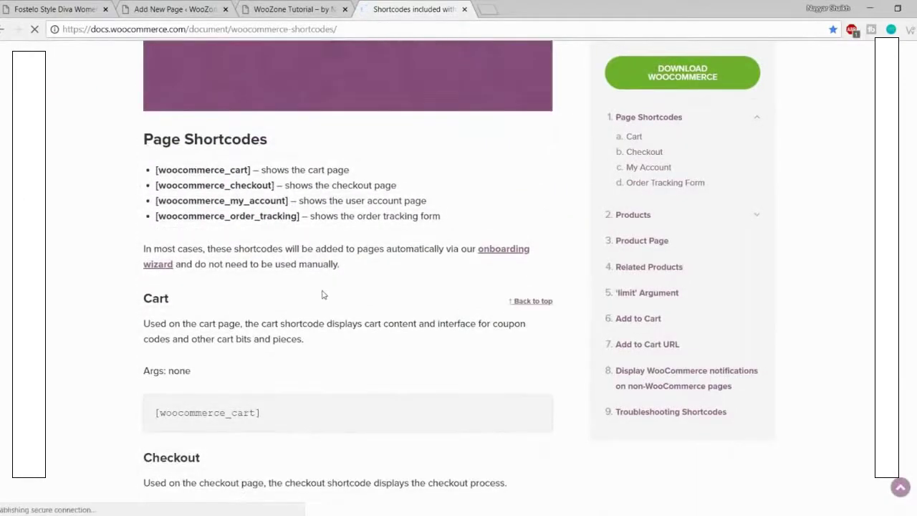
scroll(322, 294, down, 3)
scroll(322, 294, down, 6)
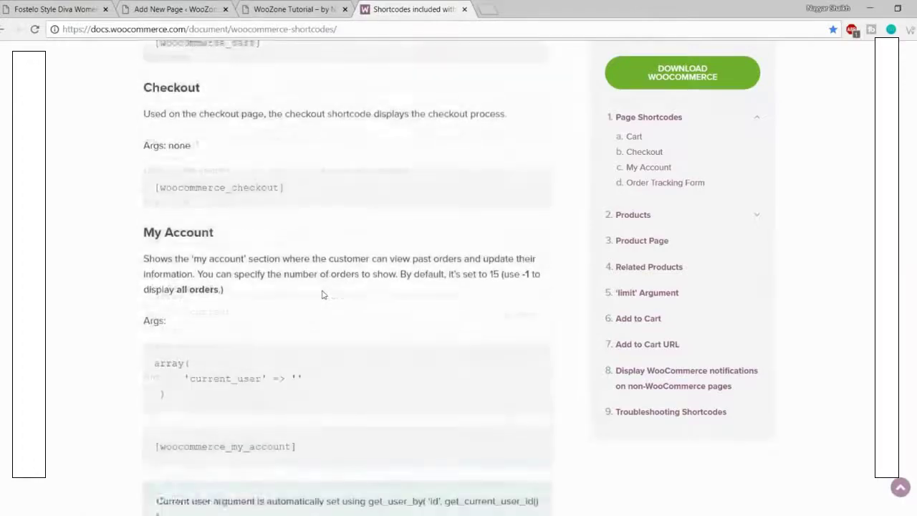
scroll(333, 272, down, 2)
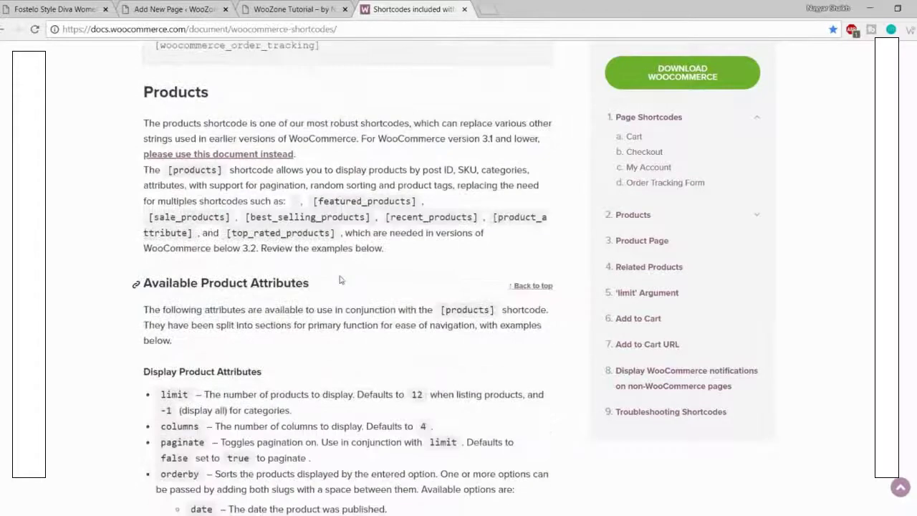
scroll(337, 280, up, 8)
scroll(342, 279, up, 5)
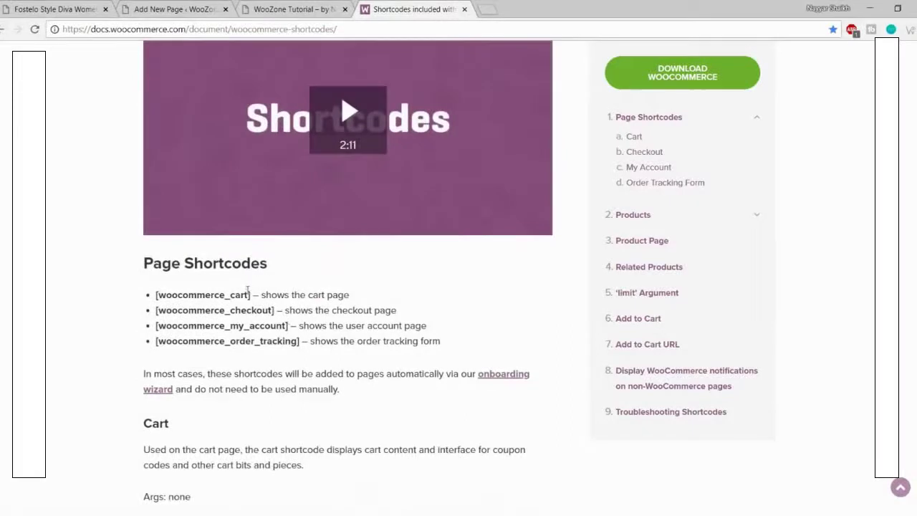
drag(248, 294, 156, 287)
key(ctrl+c)
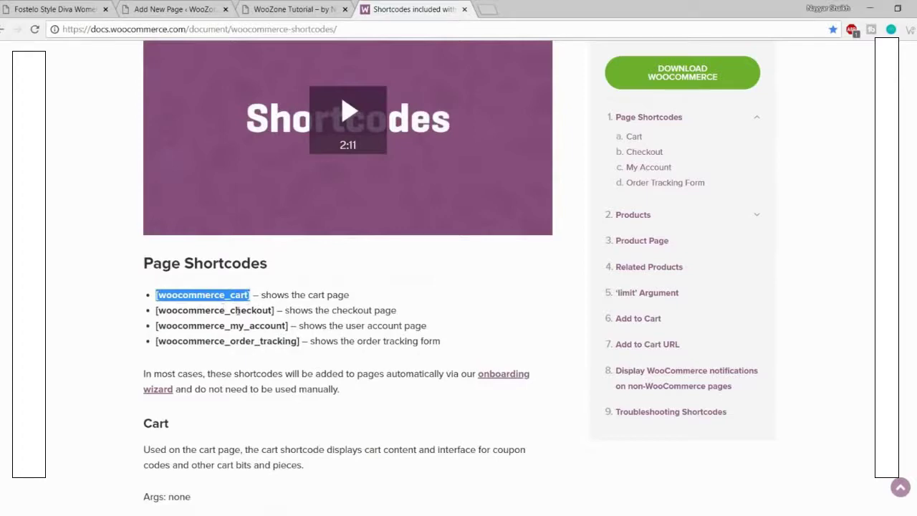
Step: Retitle the draft page 'Cart', paste the [woocommerce_cart] shortcode as its content, and publish it
click(290, 9)
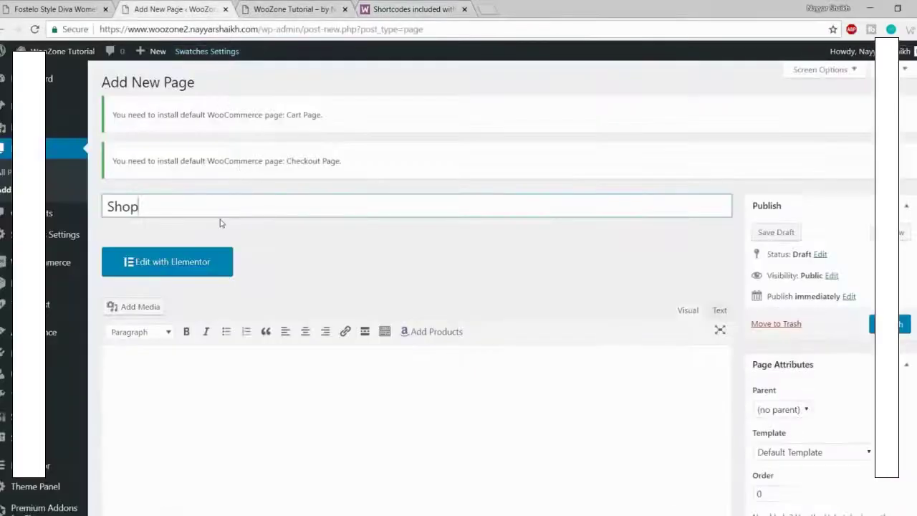
key(ctrl+a)
text(C)
scroll(299, 277, down, 2)
click(294, 319)
key(ctrl+v)
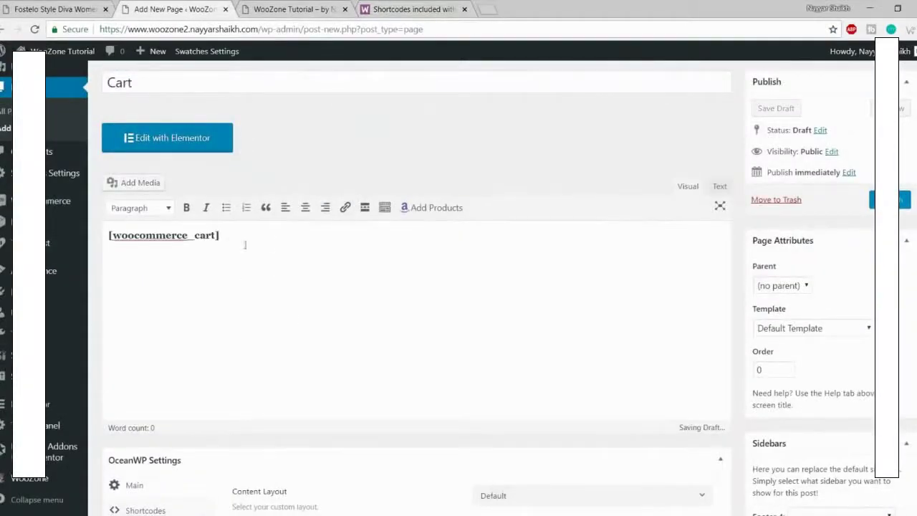
click(873, 200)
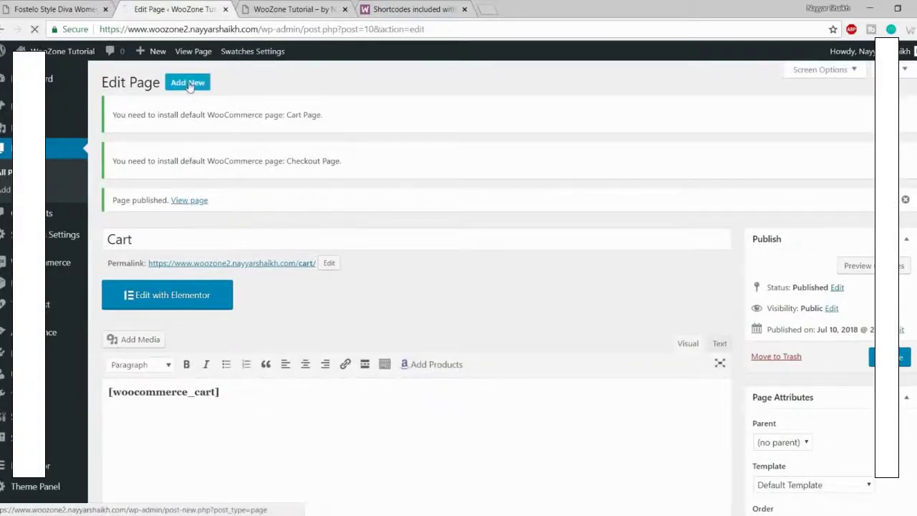
Step: Start another new page and return to the WooCommerce shortcode docs
click(188, 83)
click(412, 9)
scroll(278, 248, down, 2)
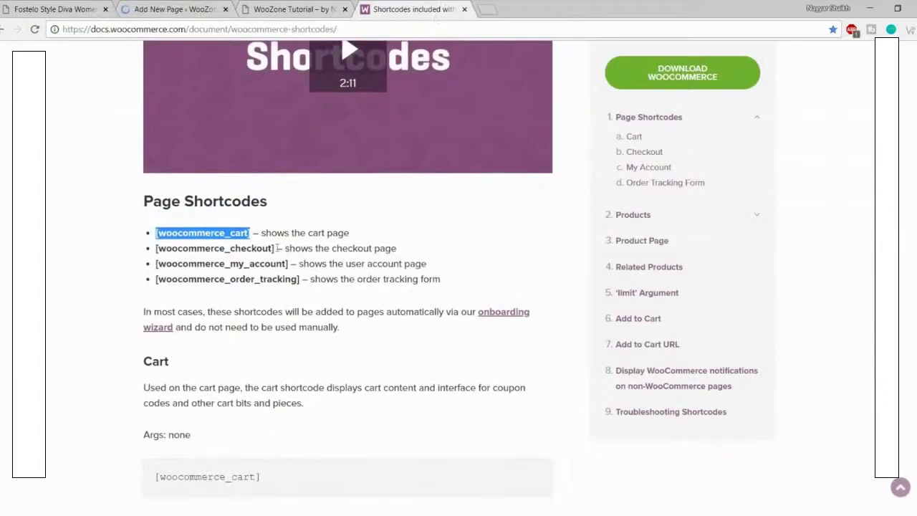
Step: Select the [woocommerce_checkout] shortcode and review the missing Cart and Checkout page notices
drag(275, 247, 157, 248)
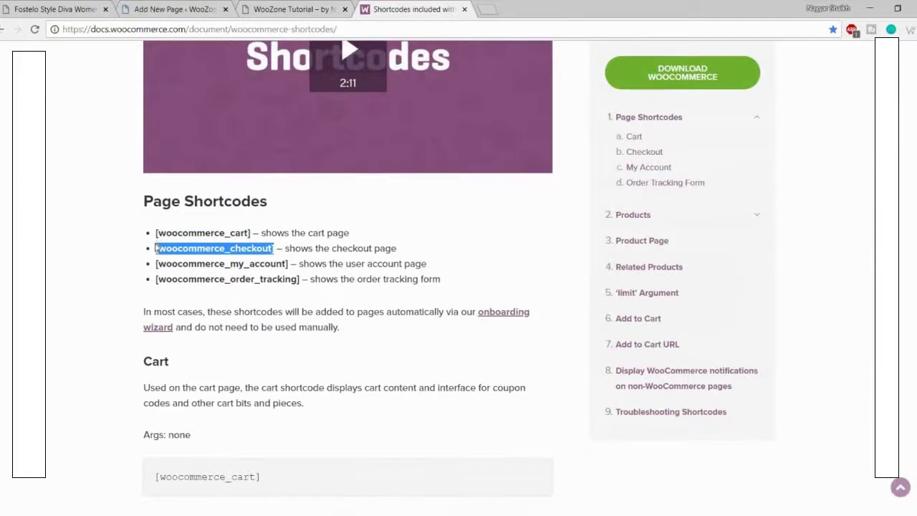
click(180, 8)
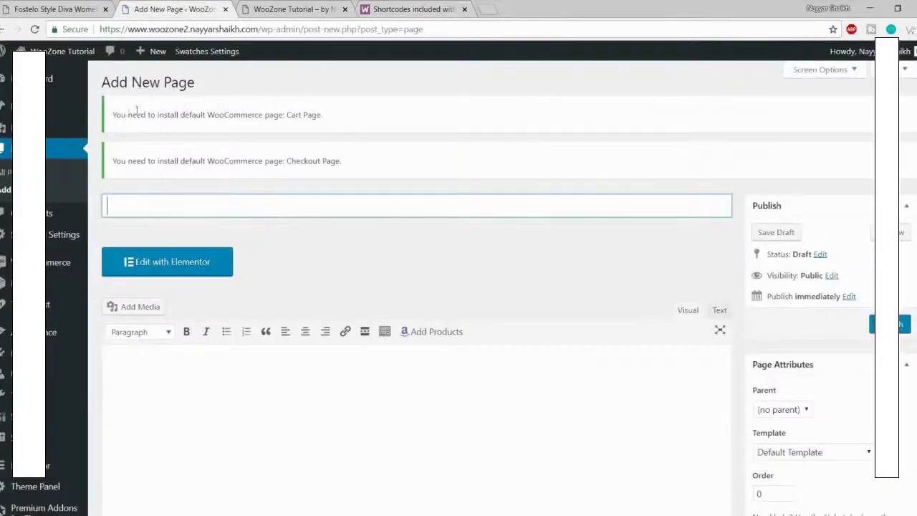
drag(114, 114, 266, 118)
click(324, 124)
click(321, 169)
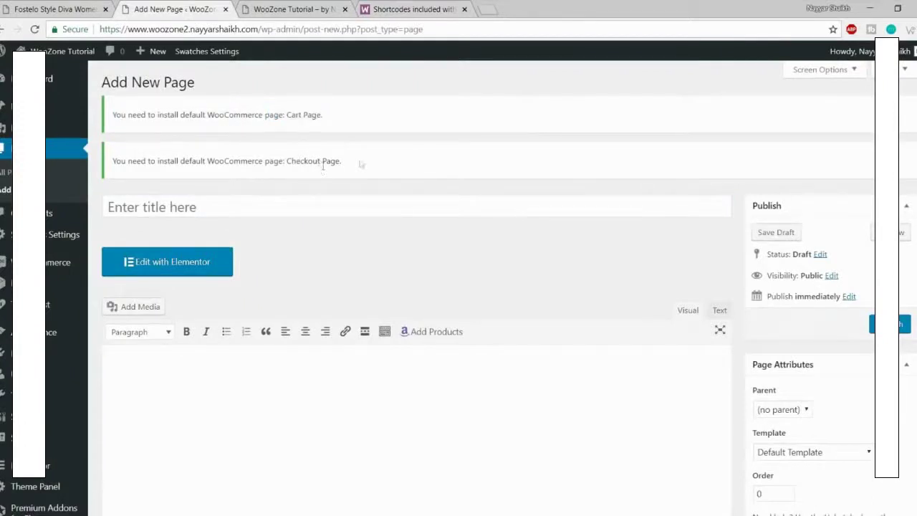
drag(362, 165, 262, 156)
click(262, 156)
Step: Publish a 'Checkout' page containing the [woocommerce_checkout] shortcode, then view the site's front page
click(231, 205)
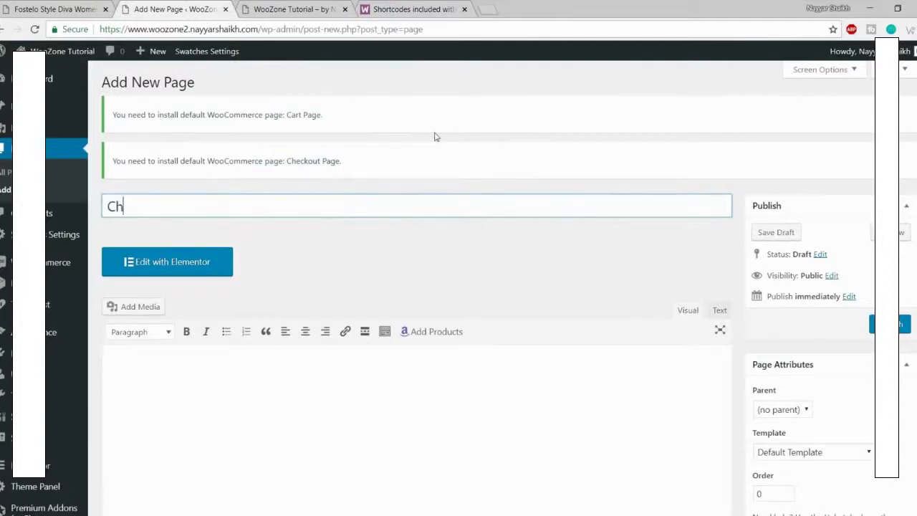
text(Checkou)
click(224, 426)
scroll(268, 403, down, 2)
text([woocommerce_checkout])
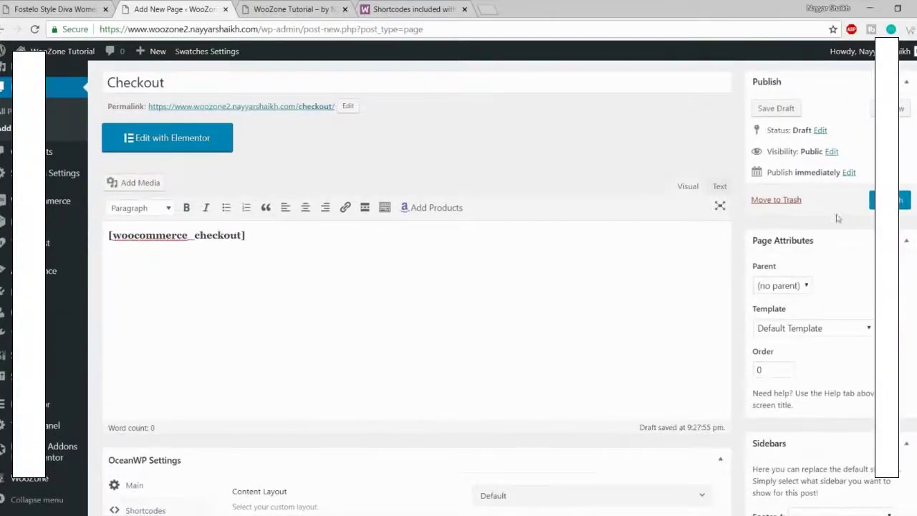
click(888, 200)
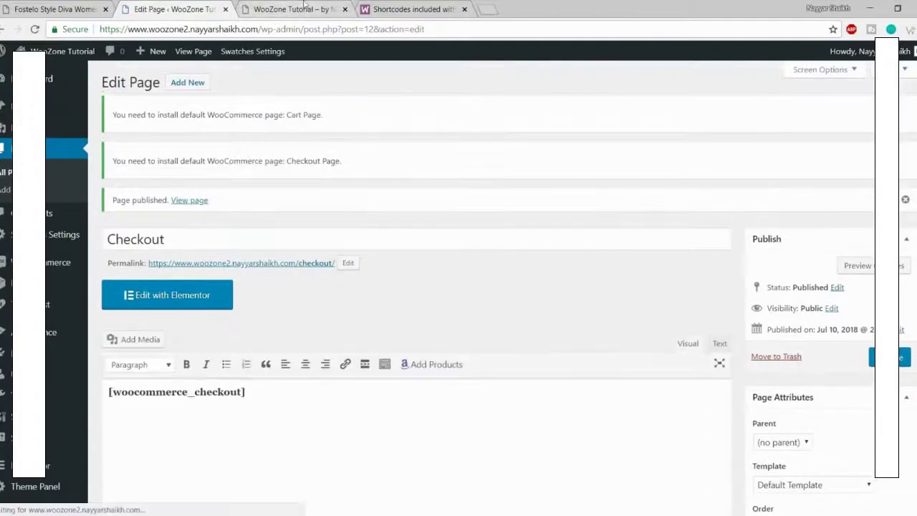
click(304, 6)
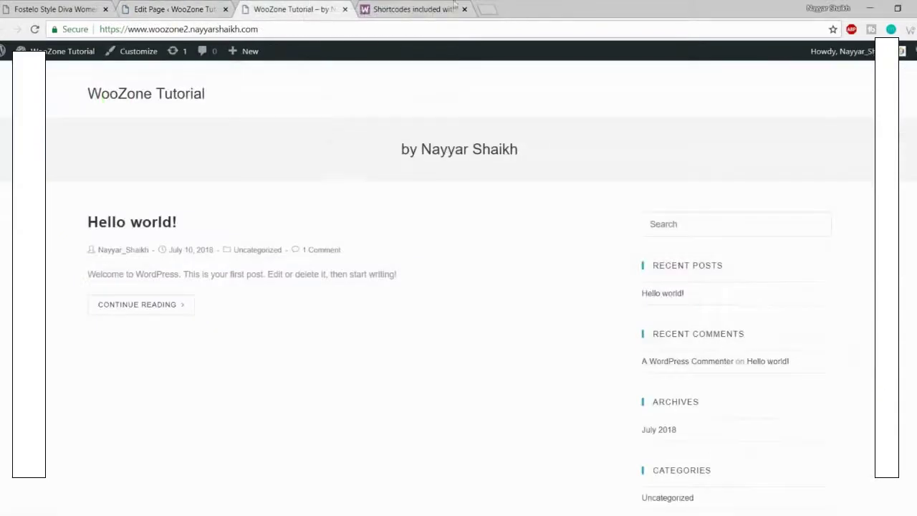
Step: Publish a 'My Account' page containing the [woocommerce_my_account] shortcode
click(454, 6)
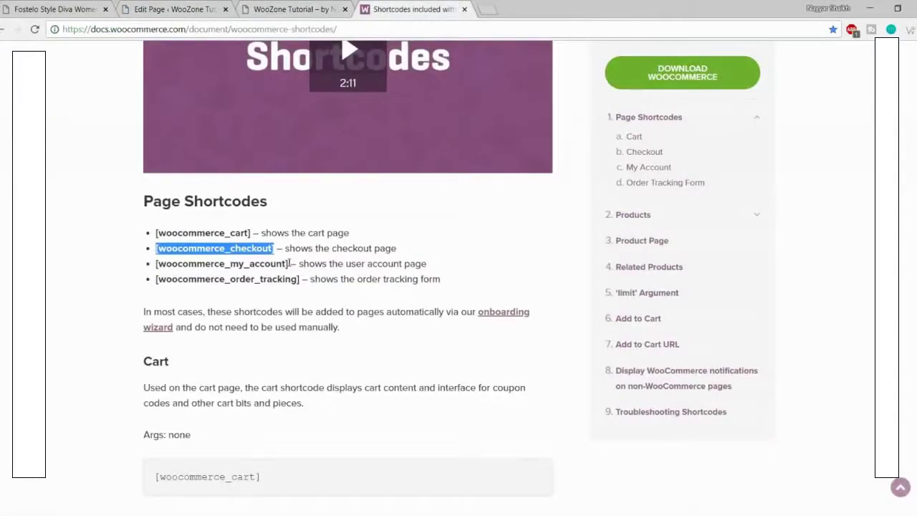
drag(290, 263, 156, 261)
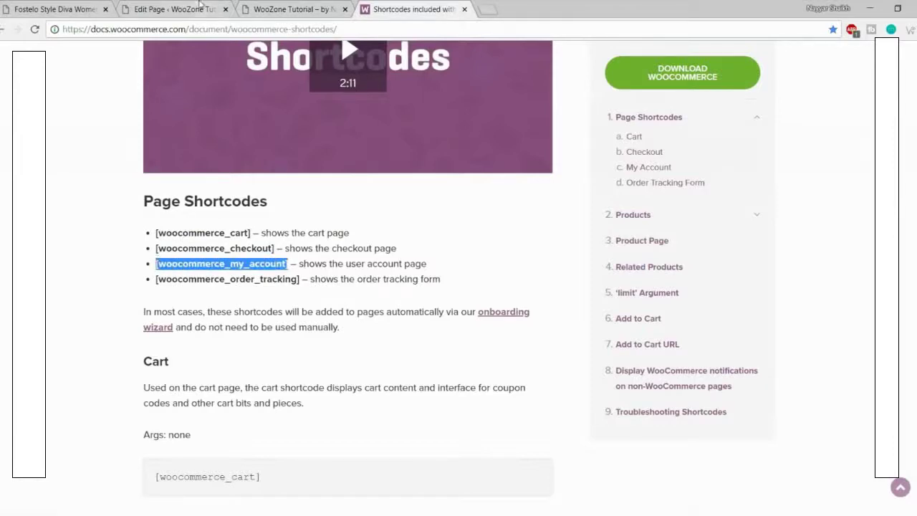
click(200, 6)
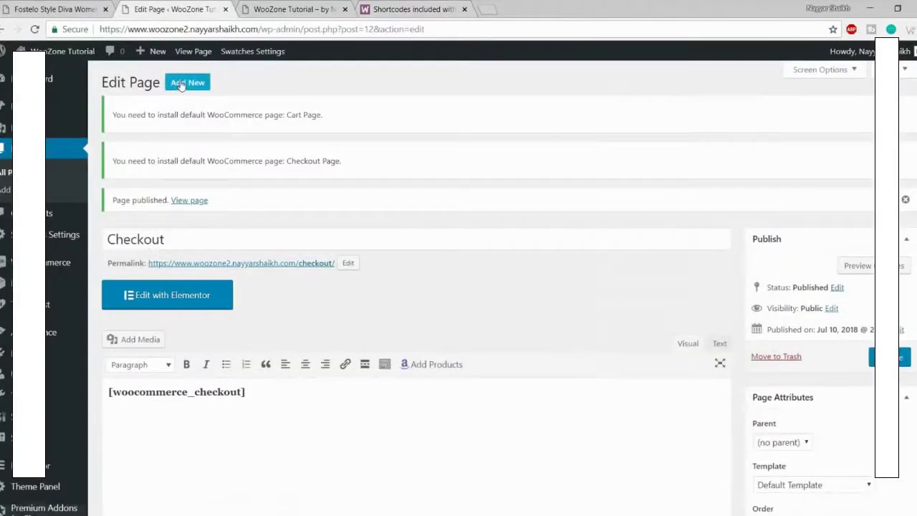
click(183, 82)
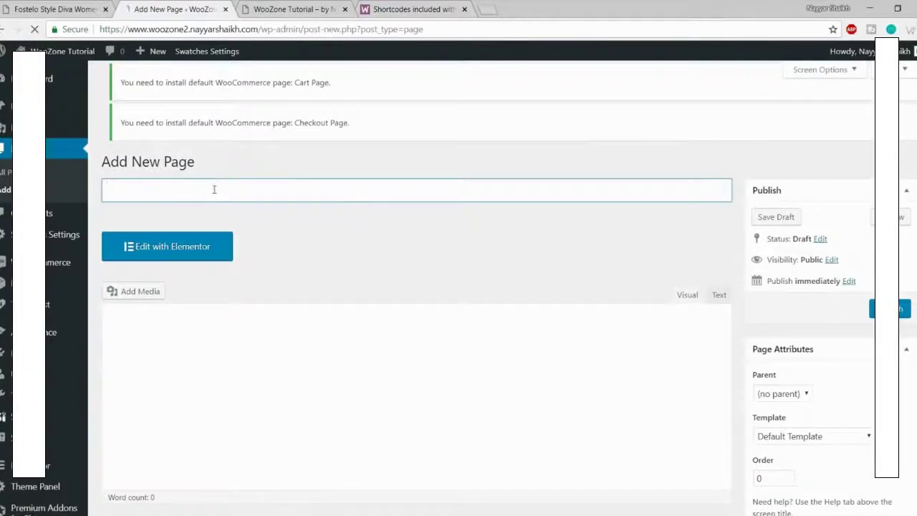
text(My Account)
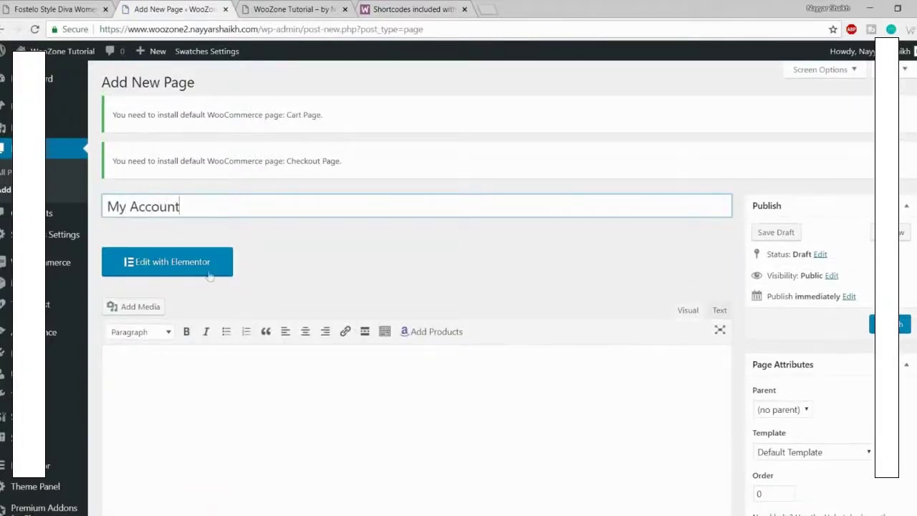
click(231, 348)
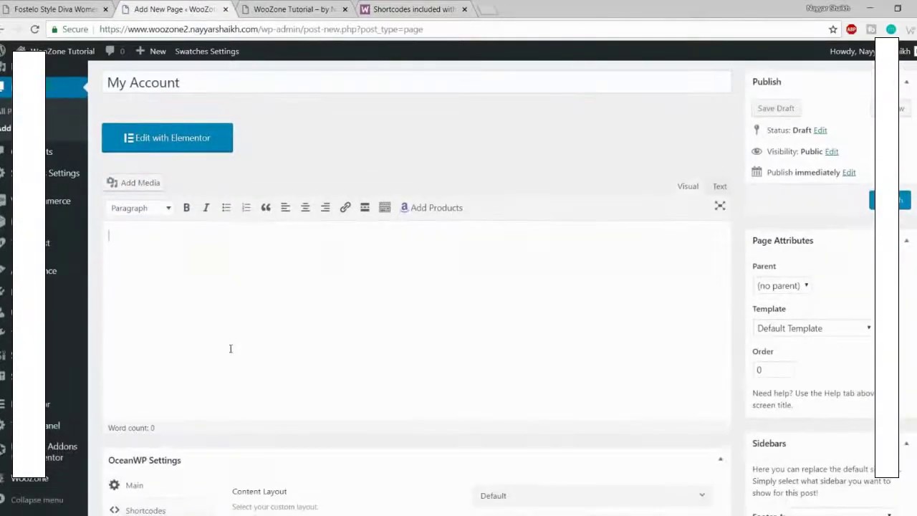
text([woocommerce_my_account])
click(901, 203)
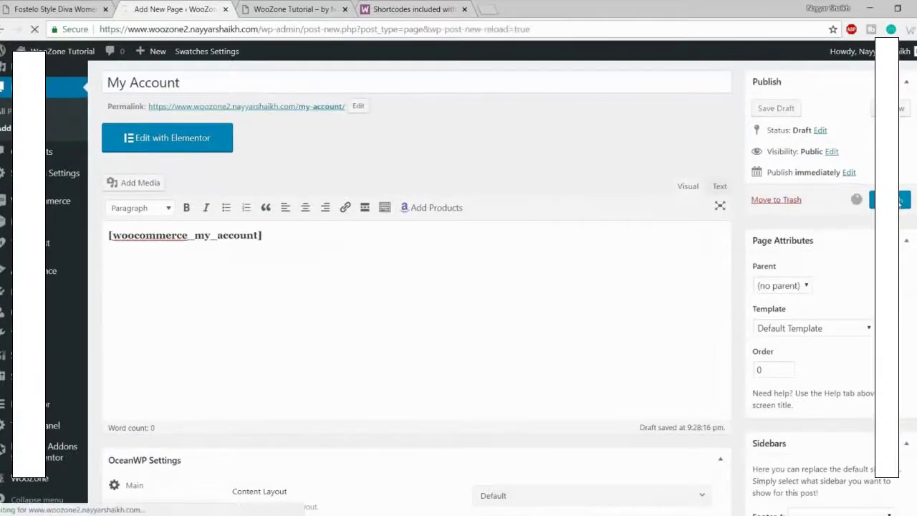
Step: Look over the [woocommerce_order_tracking] shortcode, close the docs tab, and go to the WordPress Dashboard
click(430, 9)
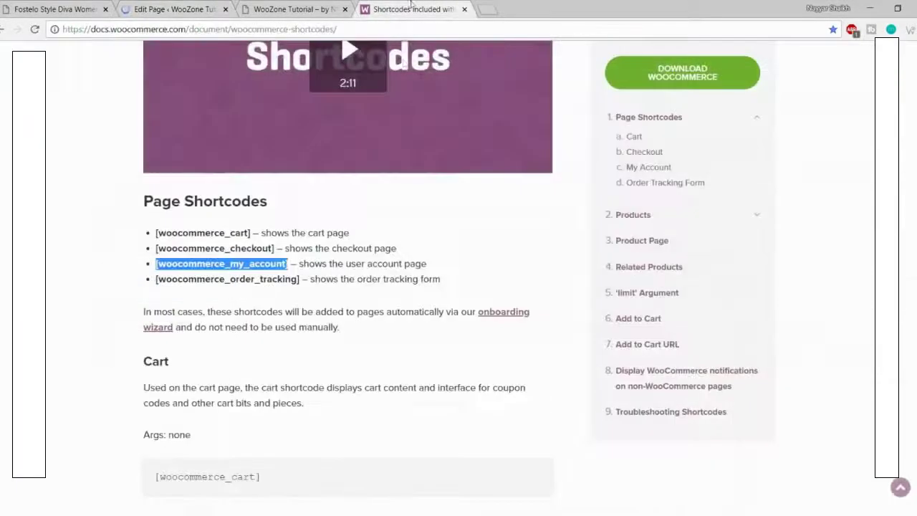
drag(152, 279, 304, 279)
click(305, 279)
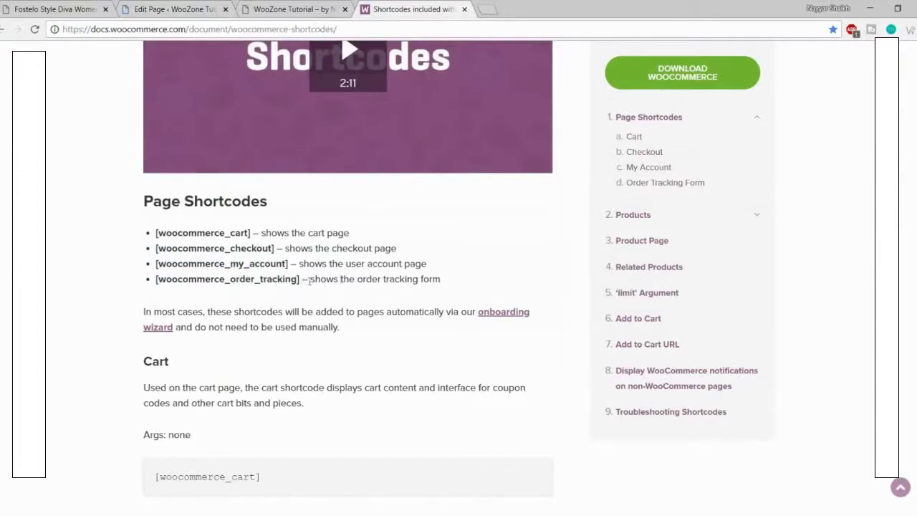
scroll(443, 290, up, 5)
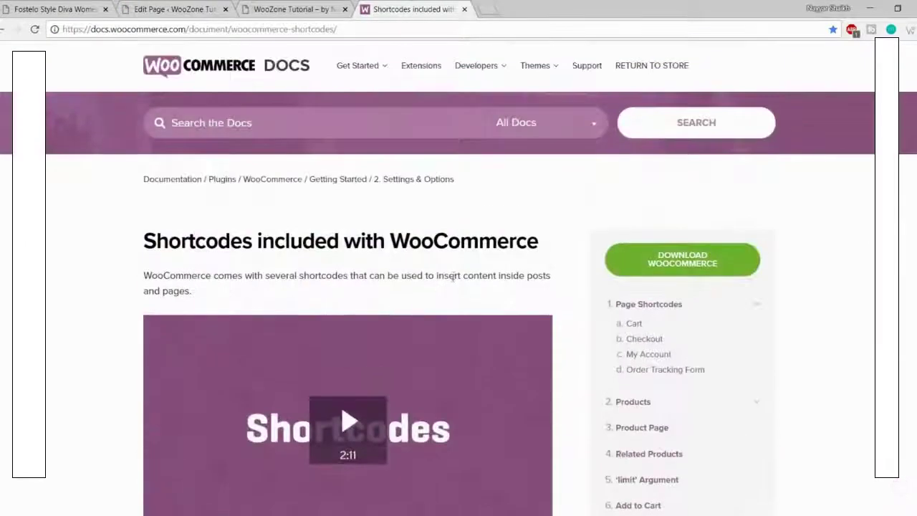
scroll(579, 251, down, 2)
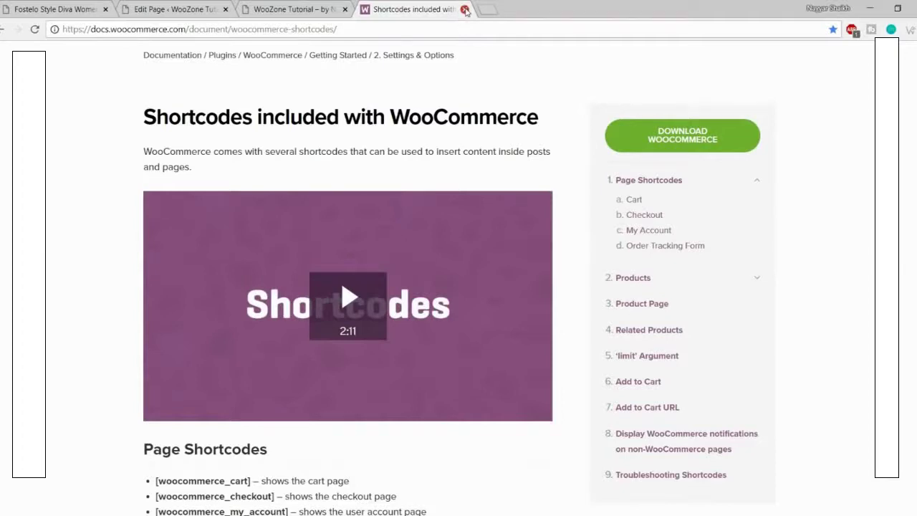
click(465, 10)
click(171, 9)
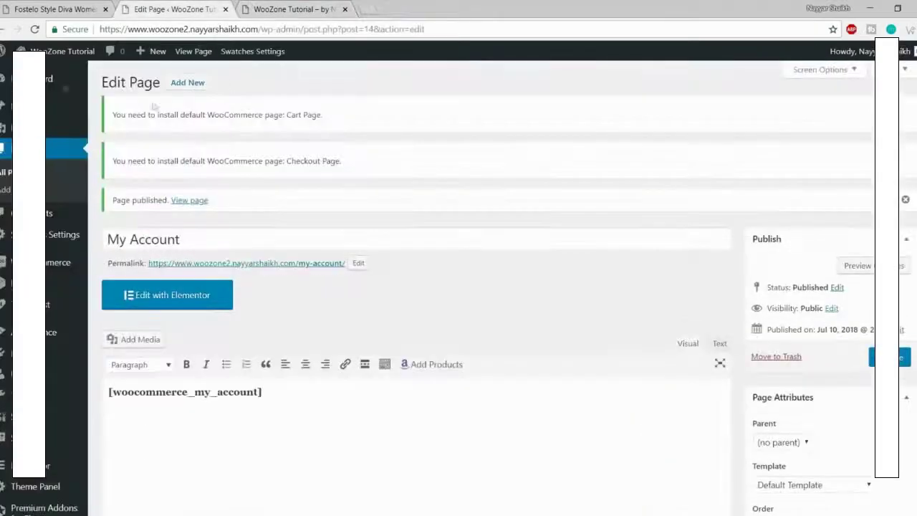
click(56, 85)
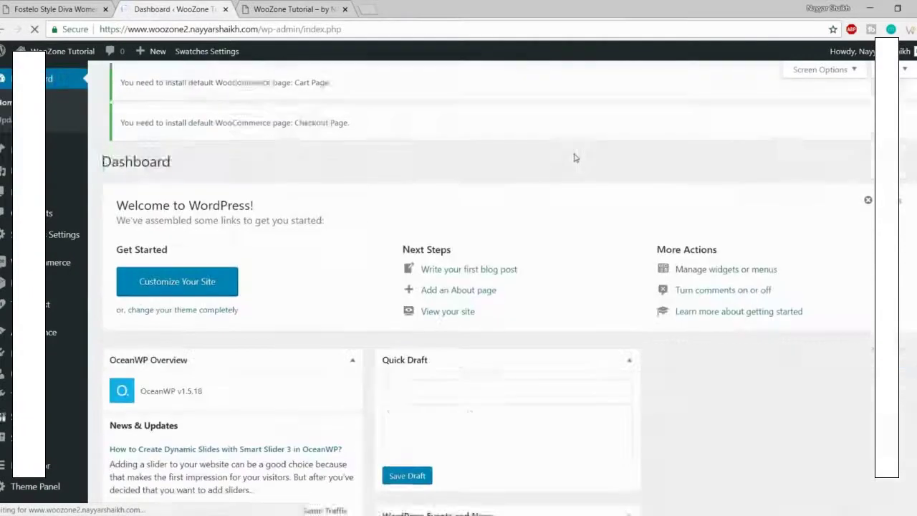
Step: Create and publish a new page titled 'Shop'
click(30, 192)
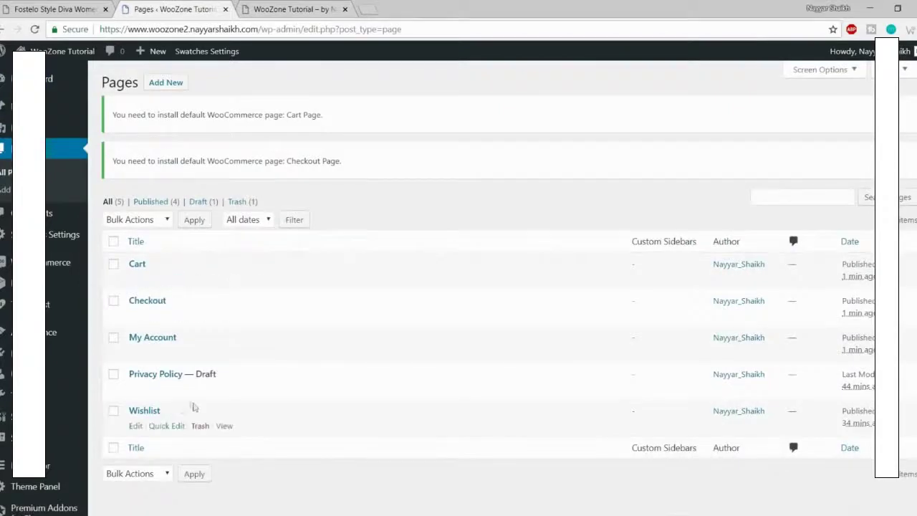
click(163, 88)
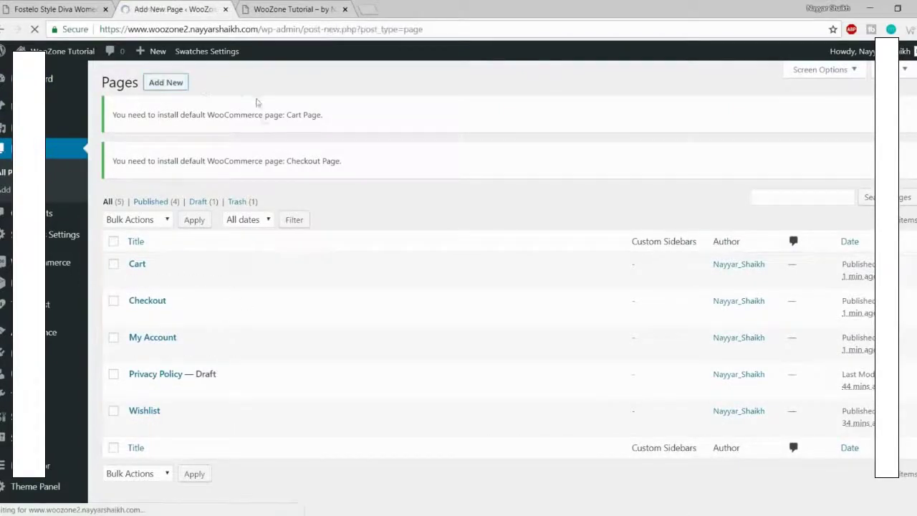
text(Shop)
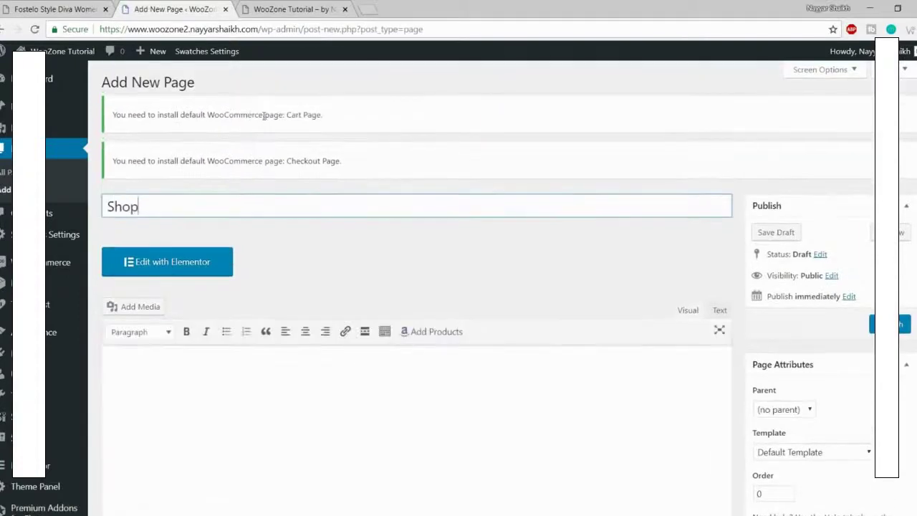
scroll(231, 439, down, 2)
scroll(282, 360, up, 2)
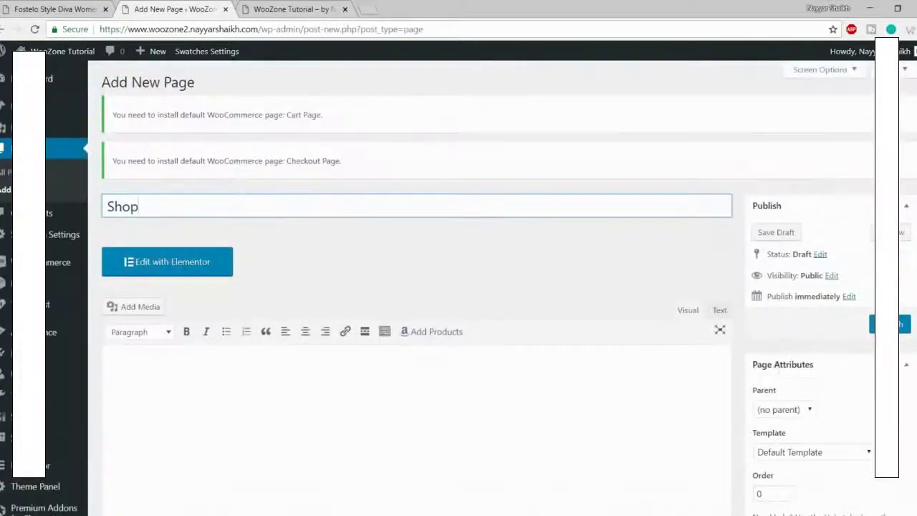
click(889, 324)
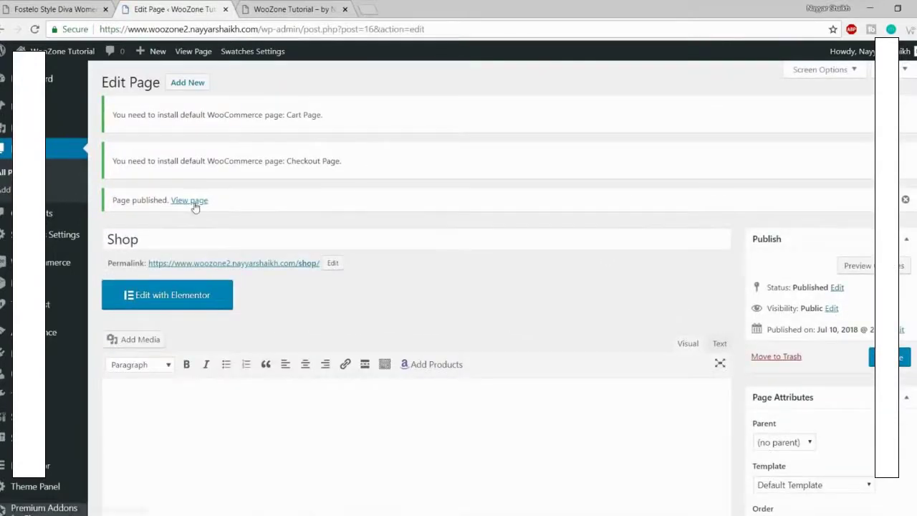
Step: Preview the published Shop page in a new tab, close it, and open WooCommerce Settings
right_click(193, 207)
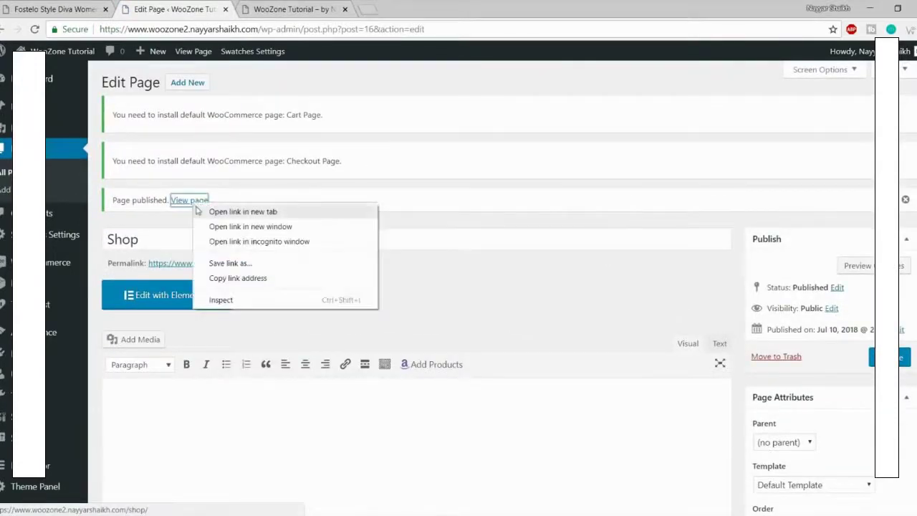
click(232, 211)
click(286, 5)
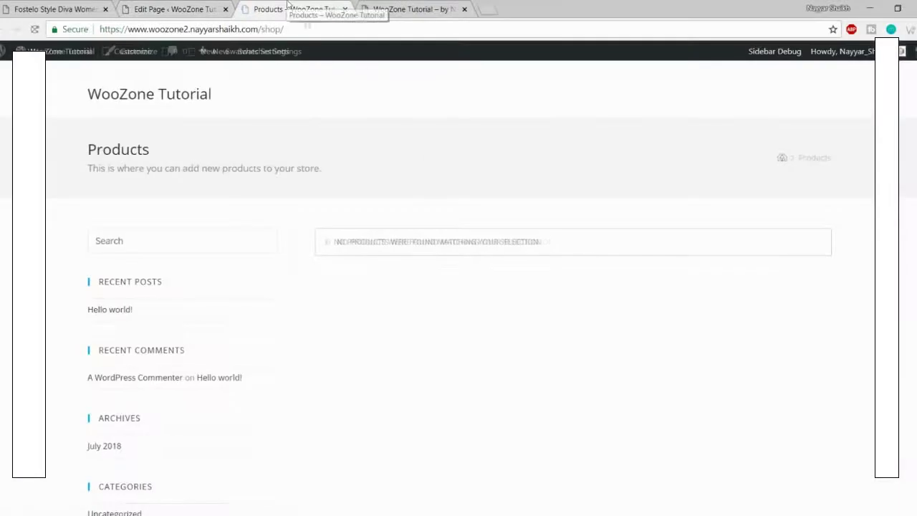
click(345, 9)
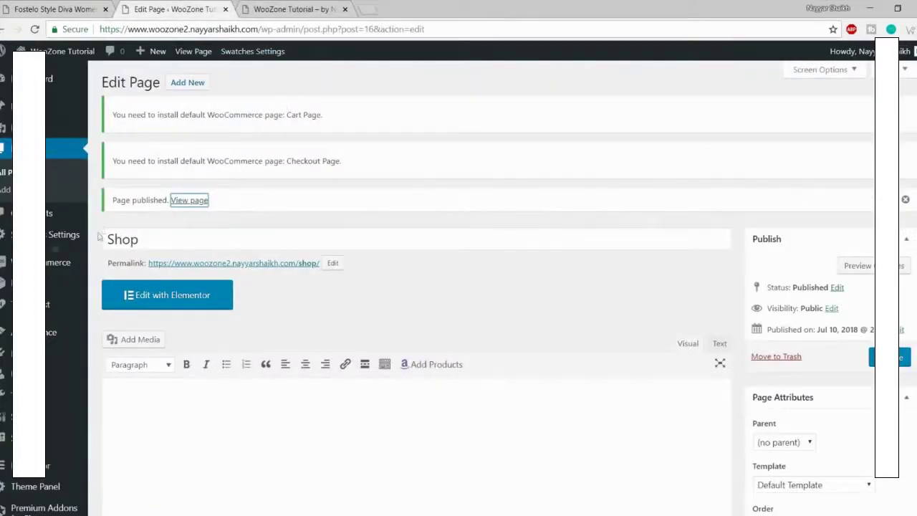
mouse_move(47, 271)
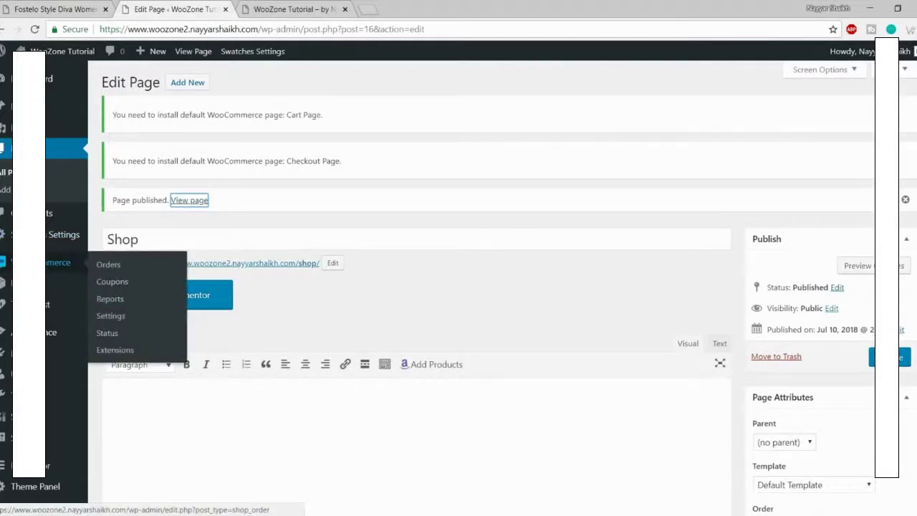
click(119, 317)
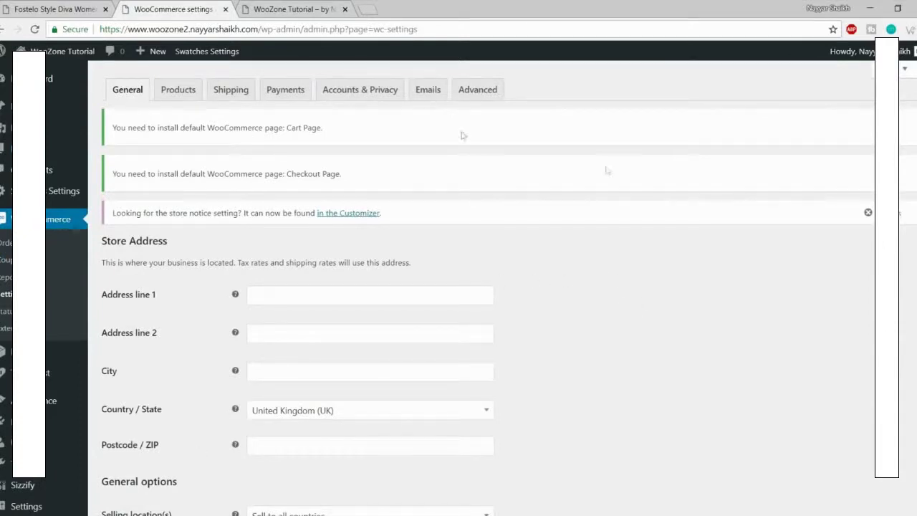
Step: Fill the store's address line 1, city and postcode from the saved Mumbai autofill entry
scroll(654, 240, down, 1)
click(326, 232)
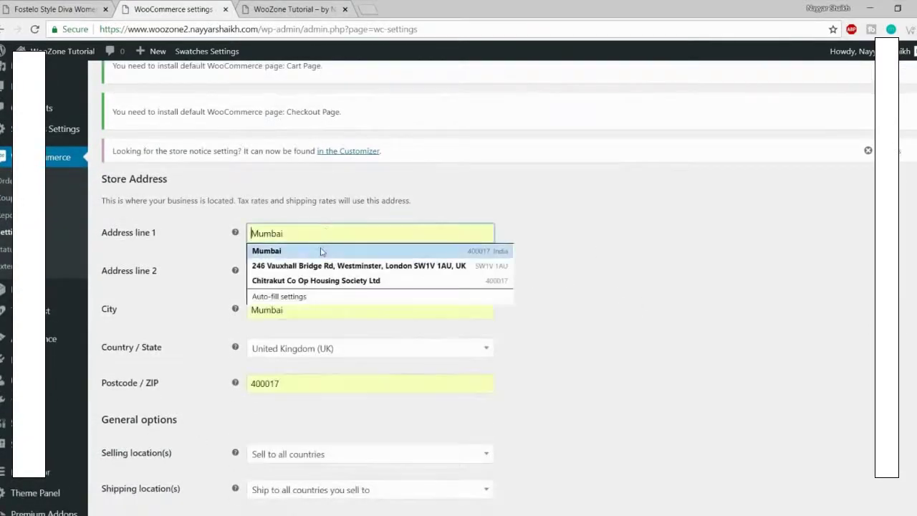
click(326, 250)
scroll(536, 246, down, 1)
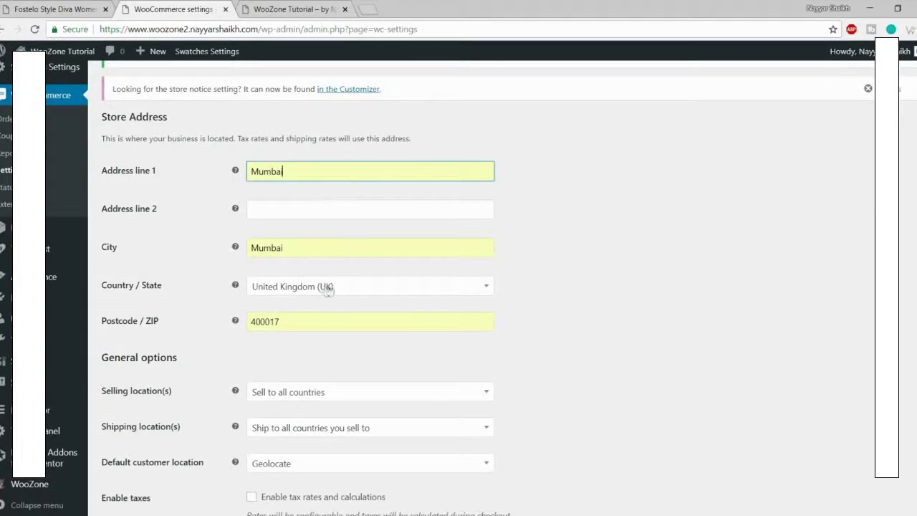
Step: Set the store's Country / State to India — Maharashtra
click(314, 285)
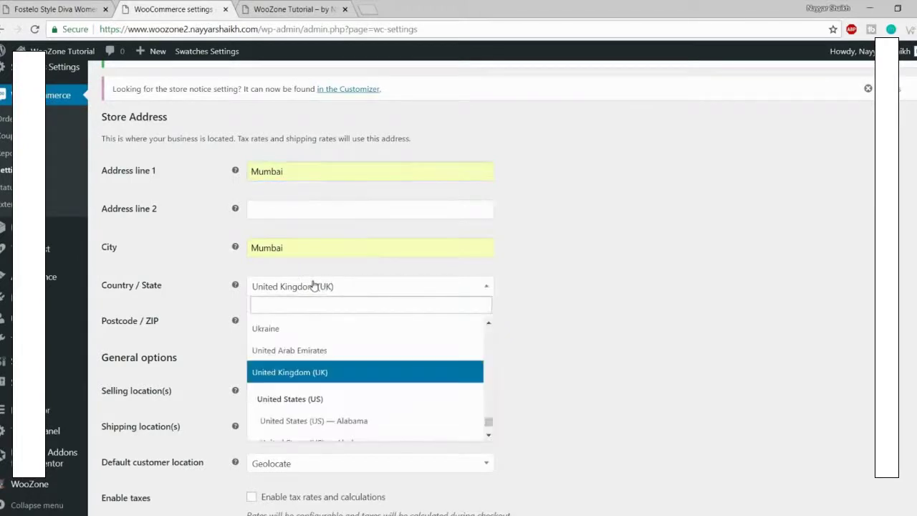
text(ind)
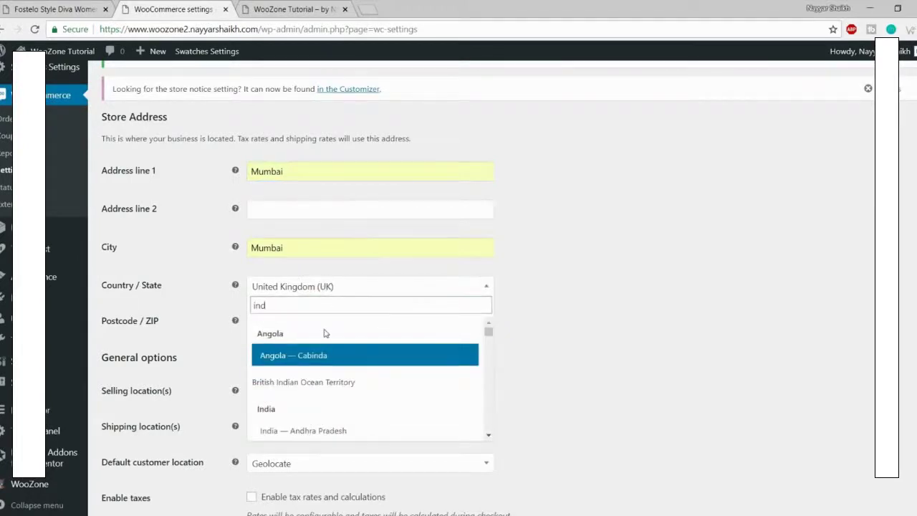
scroll(332, 401, down, 3)
scroll(356, 344, down, 4)
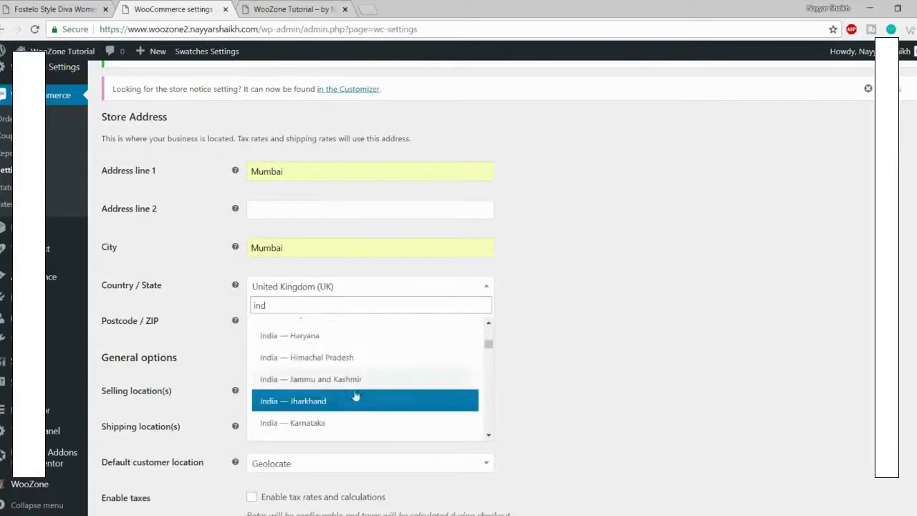
click(364, 370)
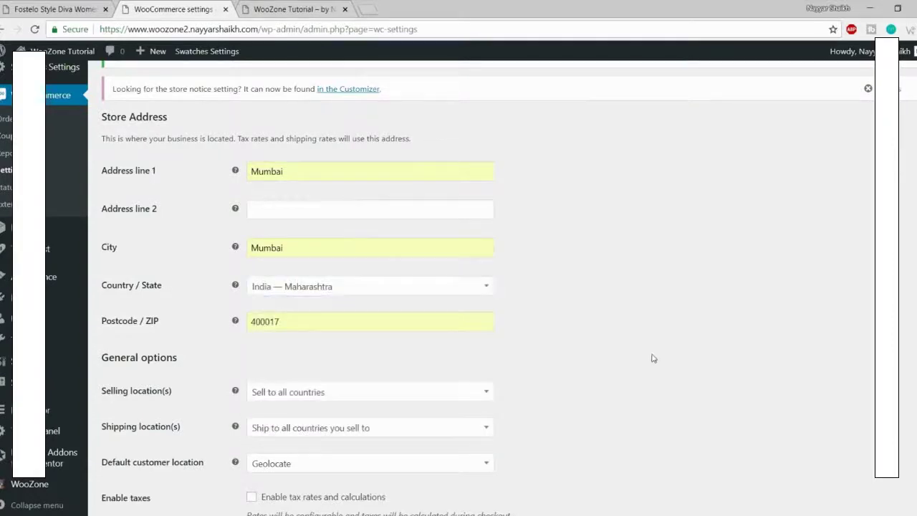
scroll(653, 358, down, 3)
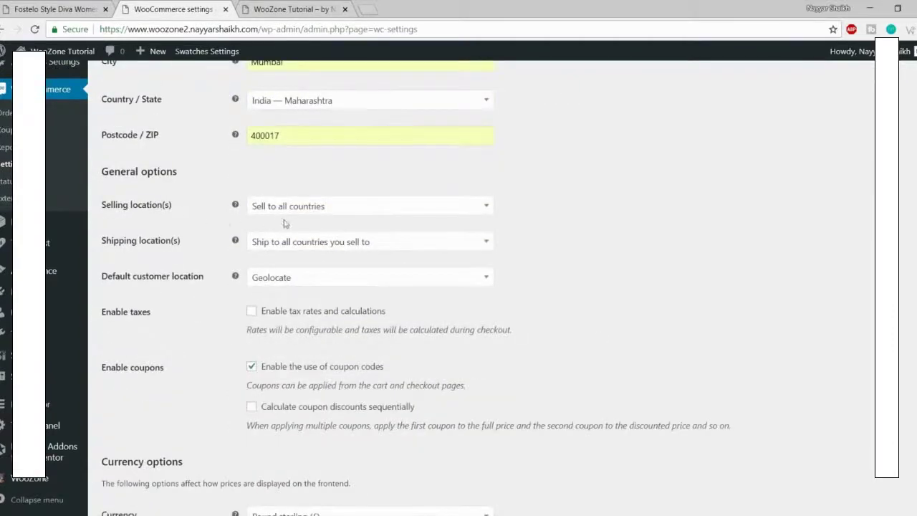
Step: Restrict selling locations to specific countries, with India as the only country
click(300, 211)
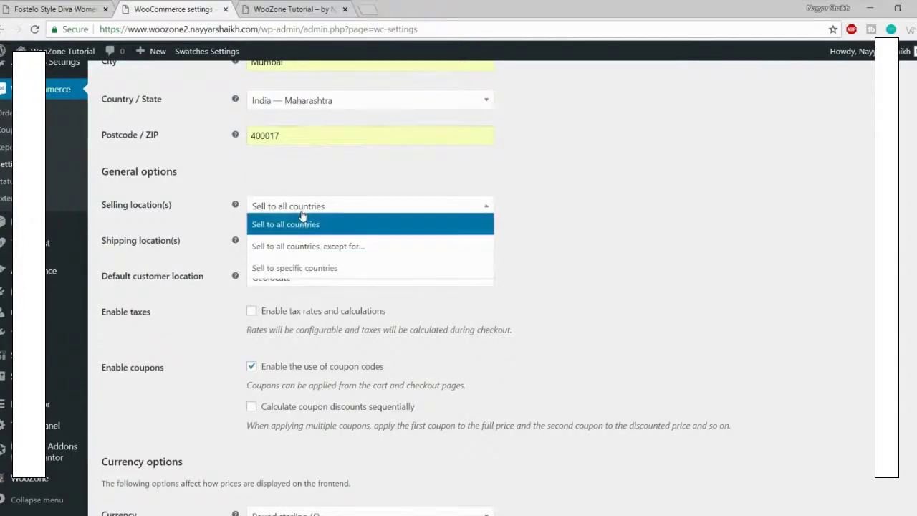
click(315, 267)
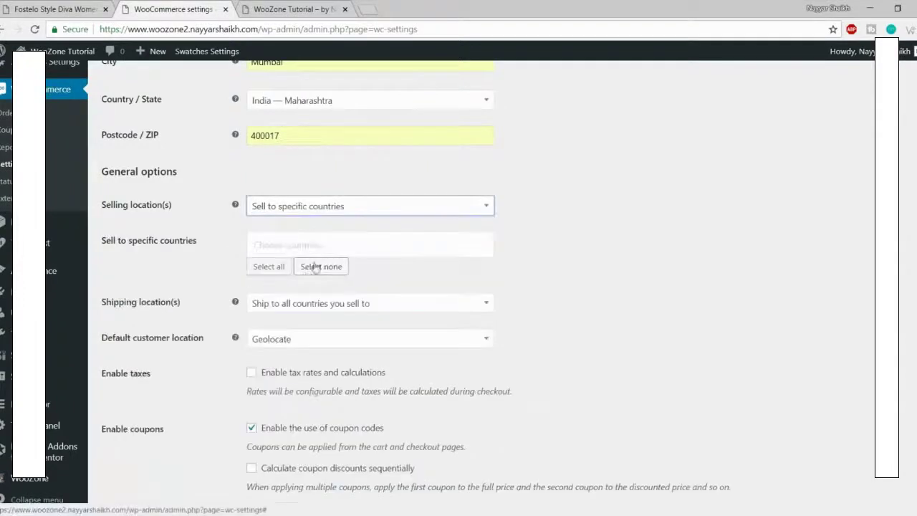
click(314, 244)
text(india)
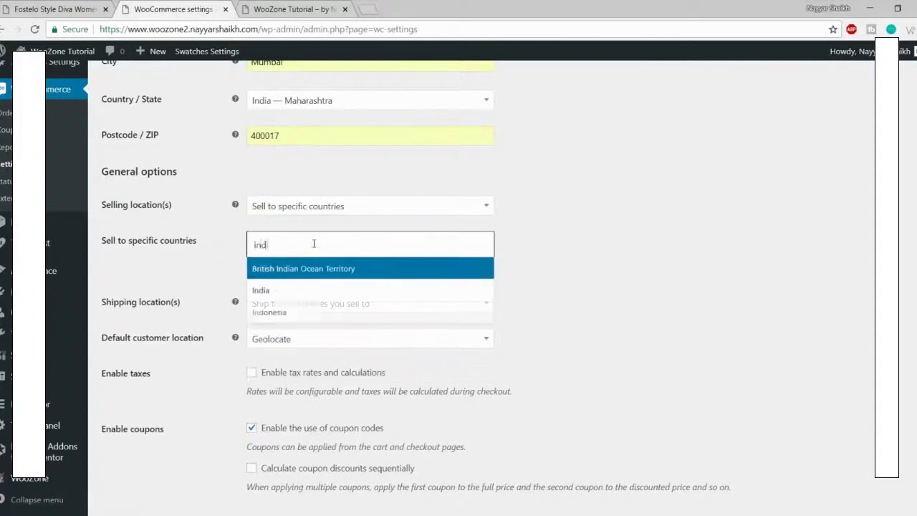
click(305, 294)
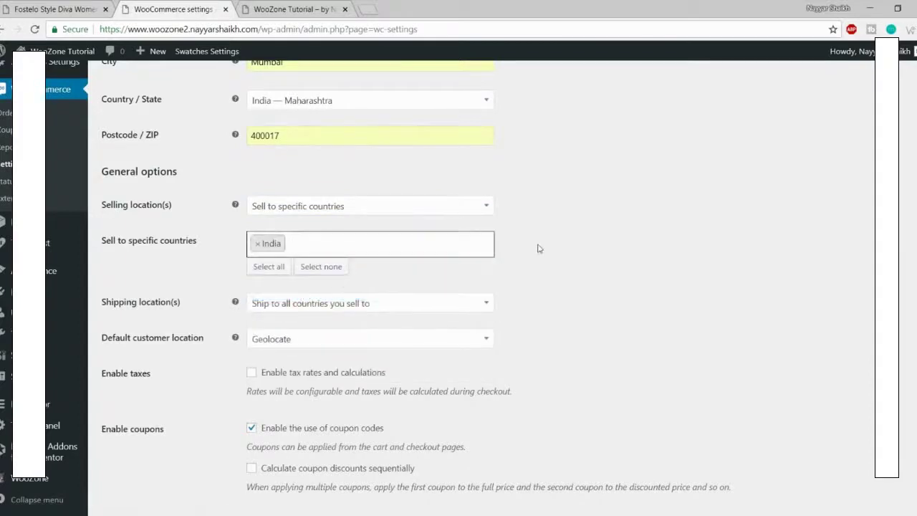
click(539, 248)
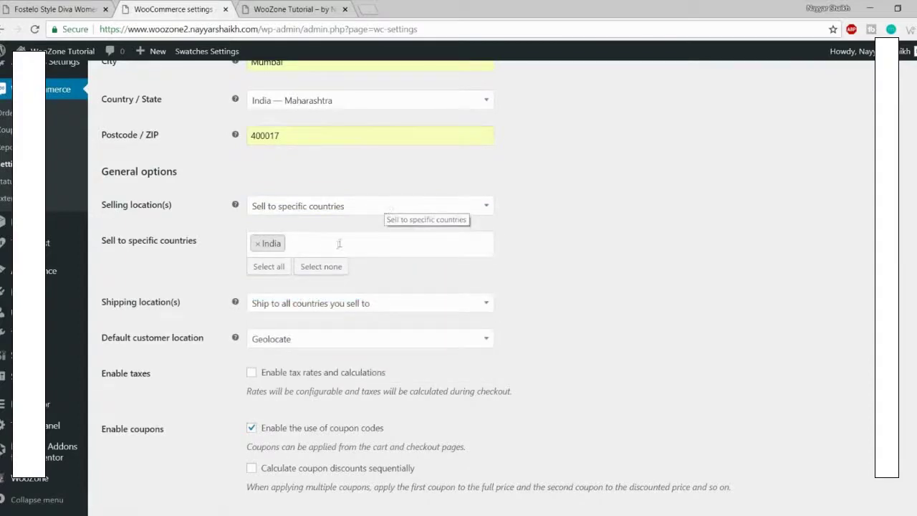
click(338, 244)
scroll(322, 337, down, 2)
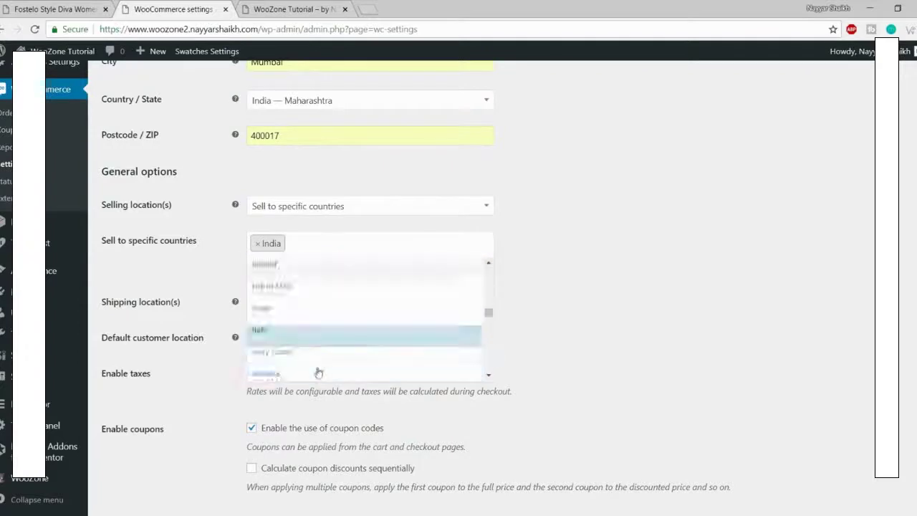
click(647, 298)
scroll(659, 251, down, 2)
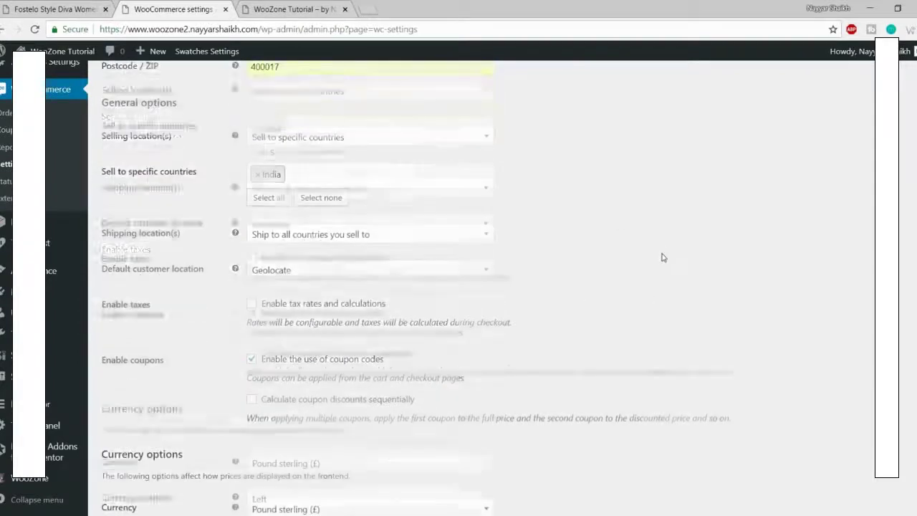
Step: Keep the shipping location as 'Ship to all countries you sell to'
click(313, 188)
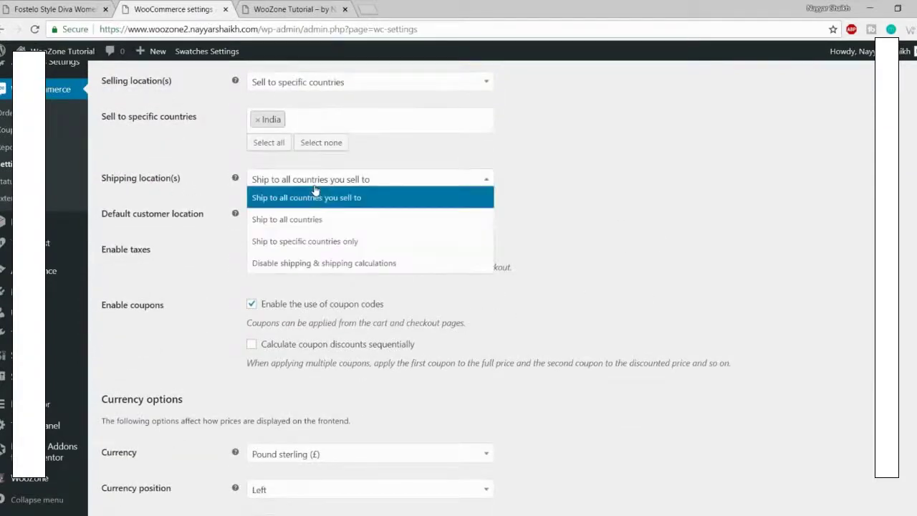
click(372, 204)
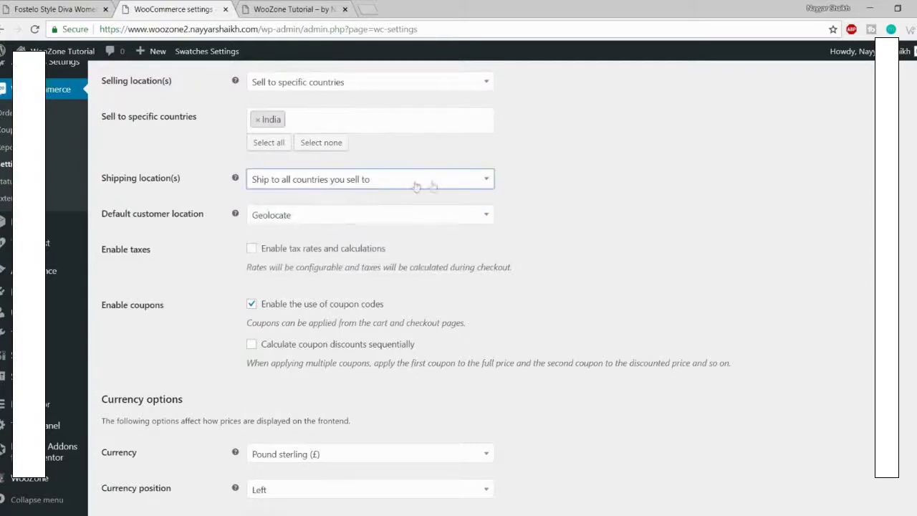
scroll(677, 225, down, 1)
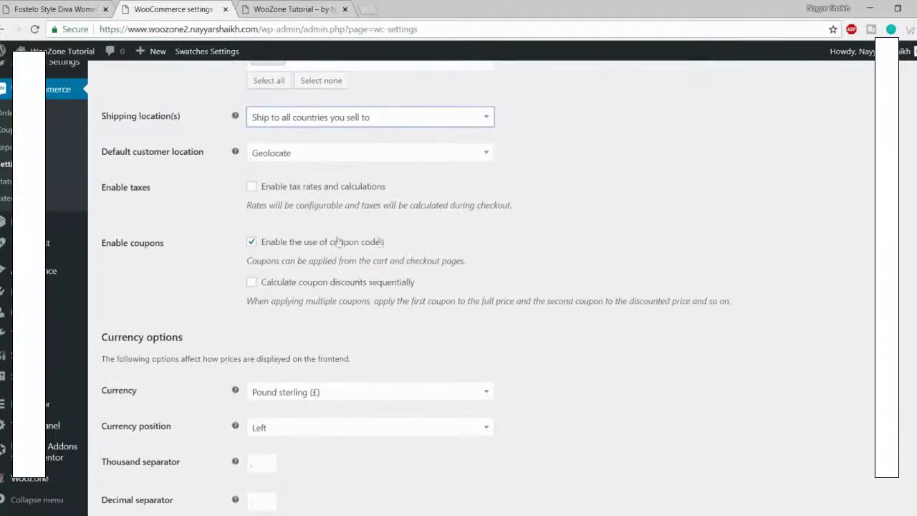
scroll(634, 260, down, 1)
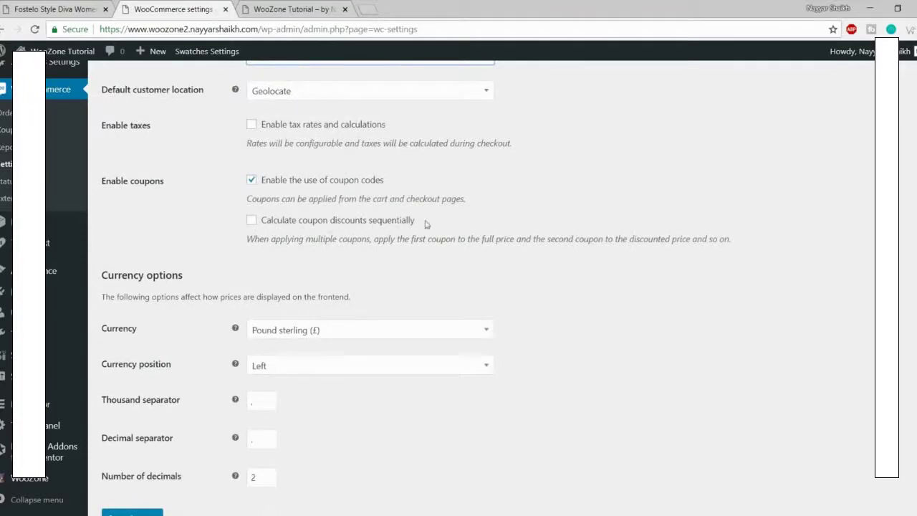
scroll(600, 257, down, 1)
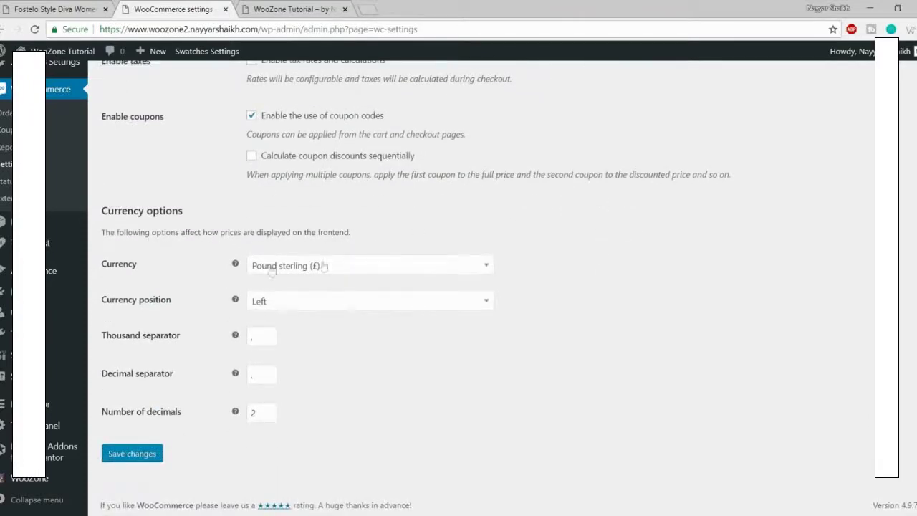
Step: Set the store currency to Indian rupee (₹) and save the General settings
click(308, 270)
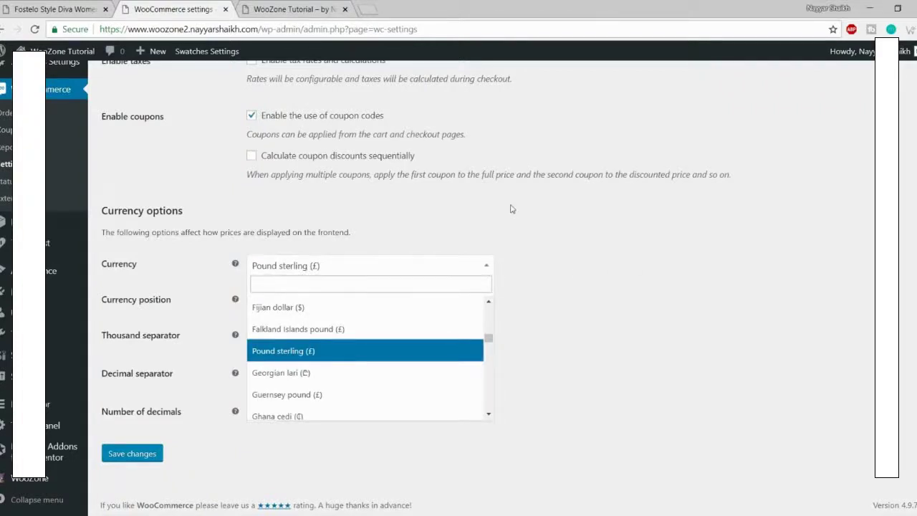
text(inr)
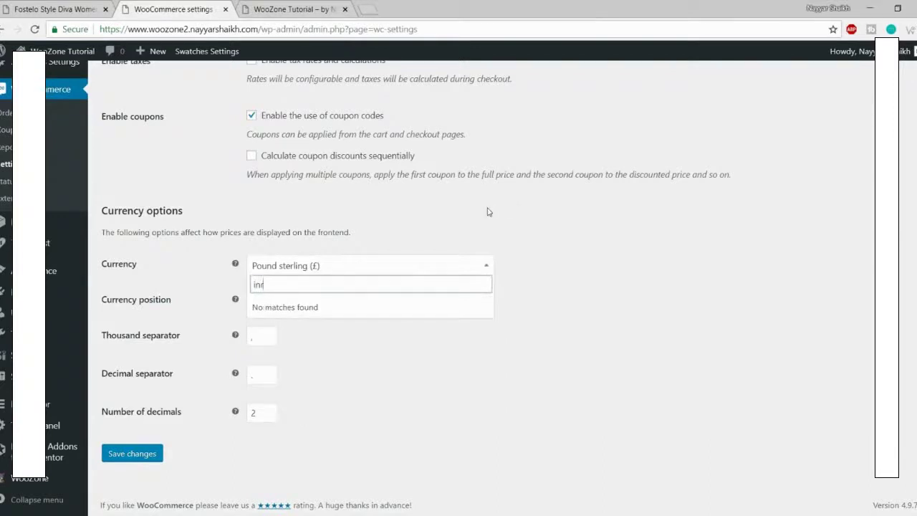
text(indian)
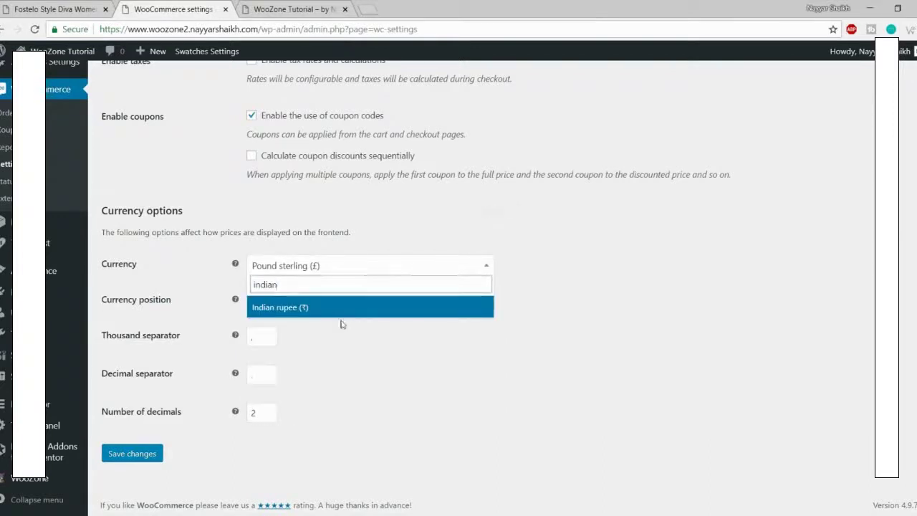
click(341, 315)
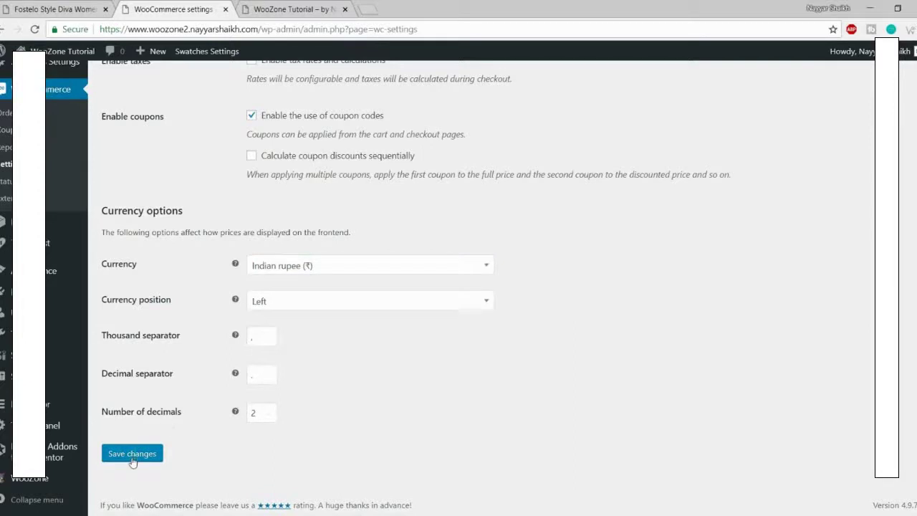
click(132, 454)
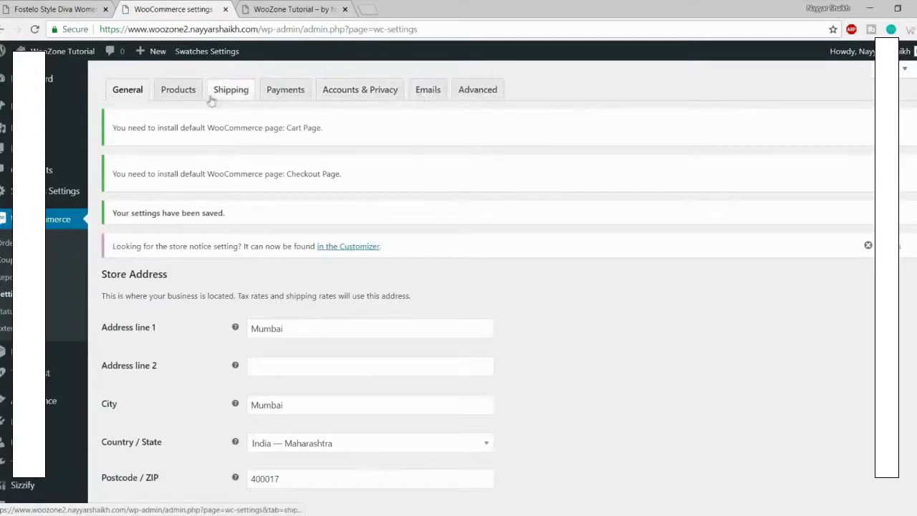
Step: Choose Shop as the shop page in the Products settings and save
click(179, 95)
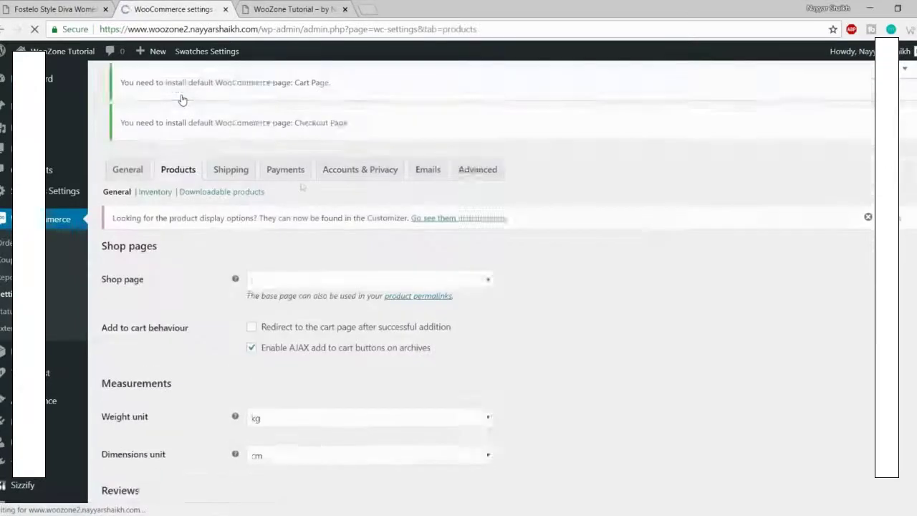
scroll(353, 265, down, 3)
scroll(364, 305, up, 3)
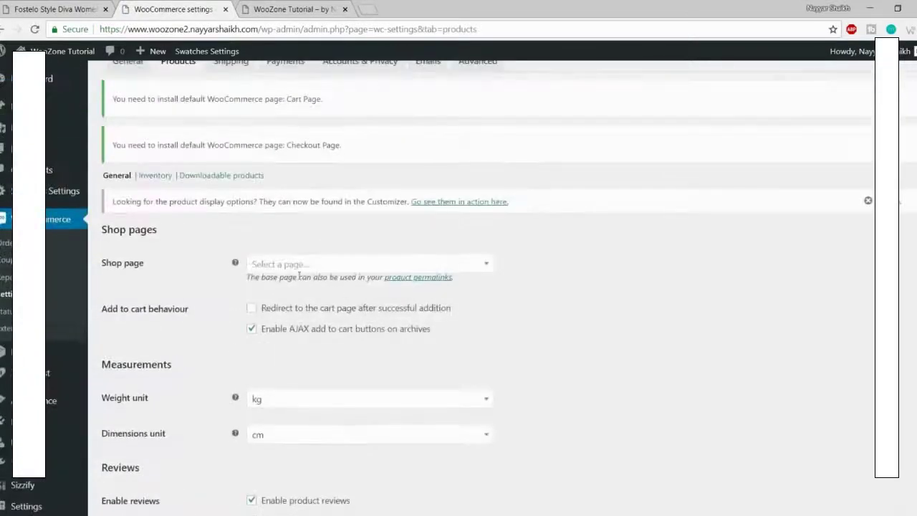
scroll(291, 272, down, 1)
click(283, 204)
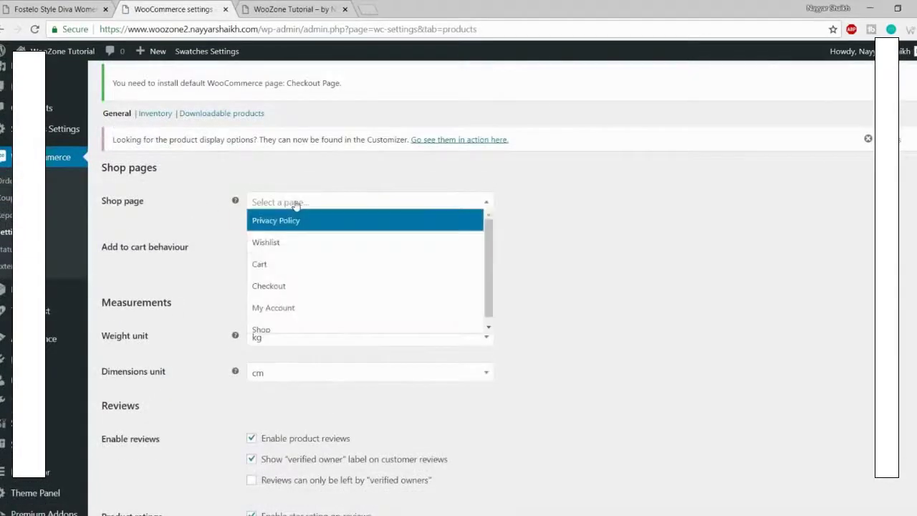
click(292, 326)
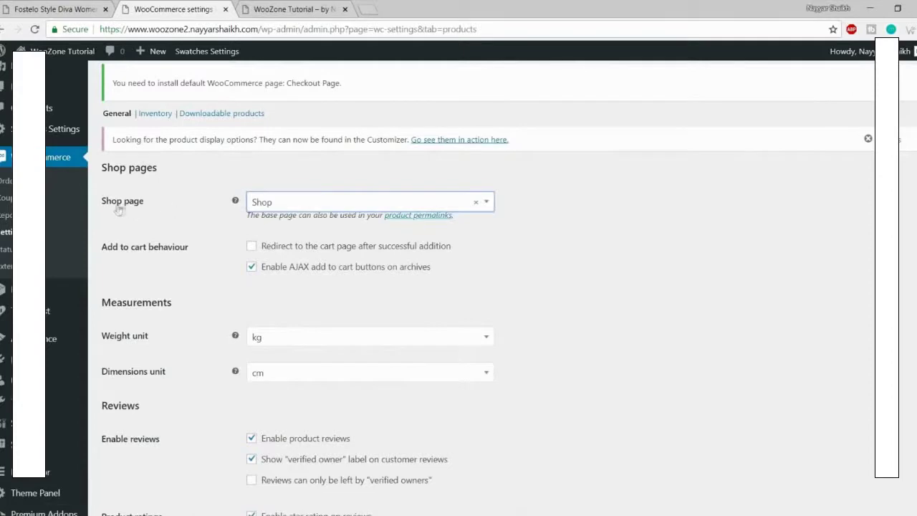
scroll(197, 452, down, 2)
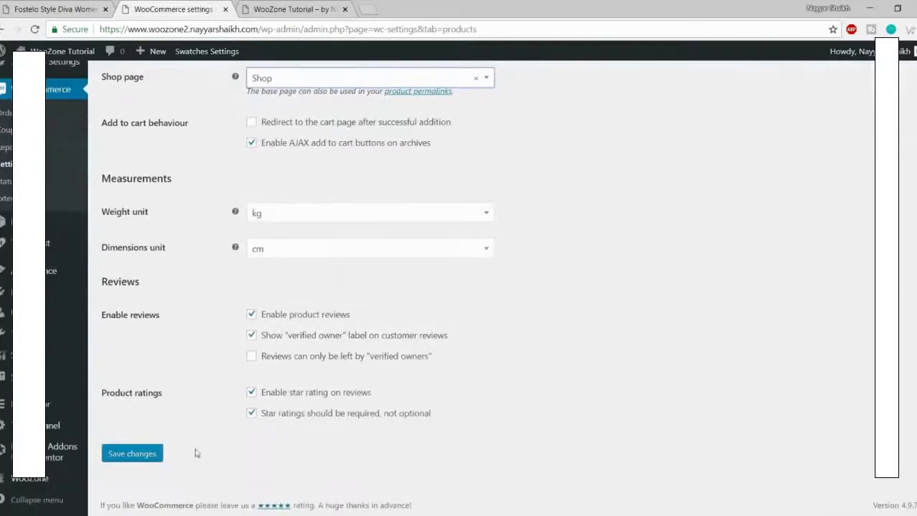
click(156, 453)
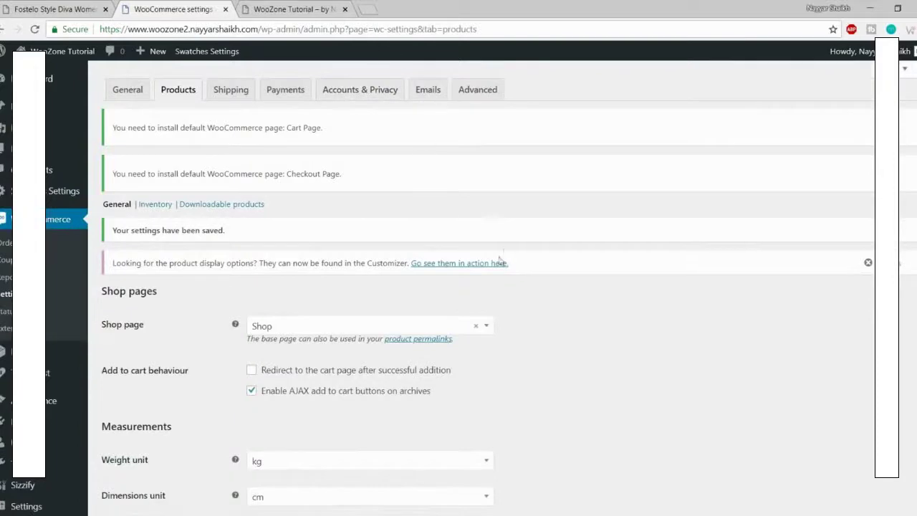
Step: Bring up the Shipping zones settings page
scroll(494, 265, down, 4)
scroll(476, 283, up, 4)
click(231, 94)
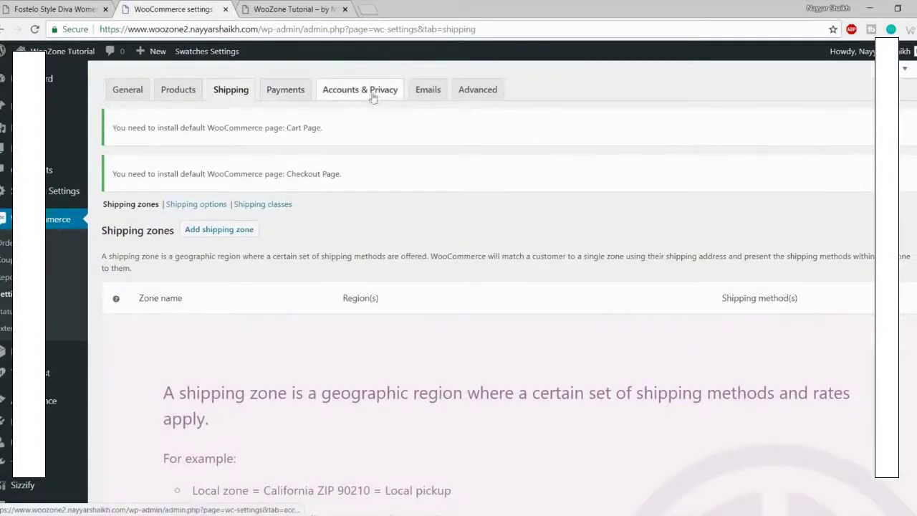
Step: Allow login at checkout and account creation on My account, and stop auto-generated passwords
click(338, 99)
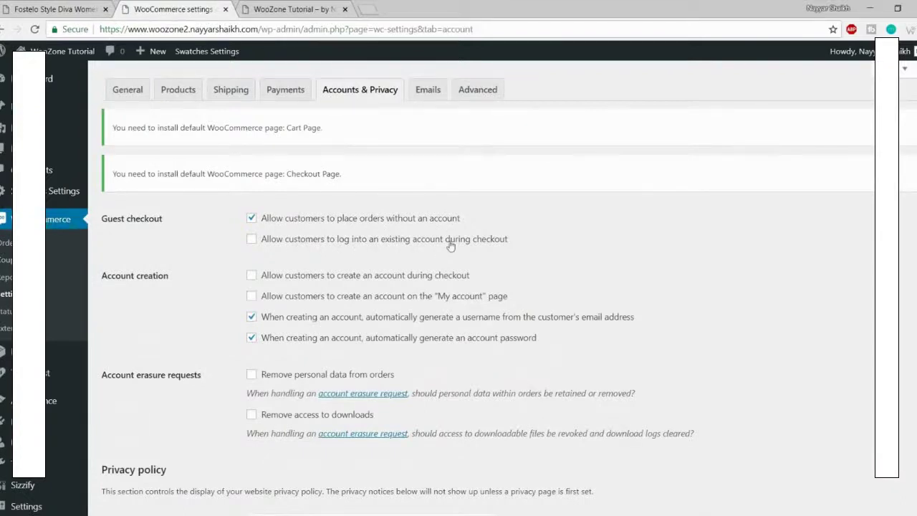
click(435, 241)
click(414, 304)
click(288, 341)
Step: Leave removal of personal data from orders off and save the Accounts & Privacy settings
scroll(622, 351, down, 3)
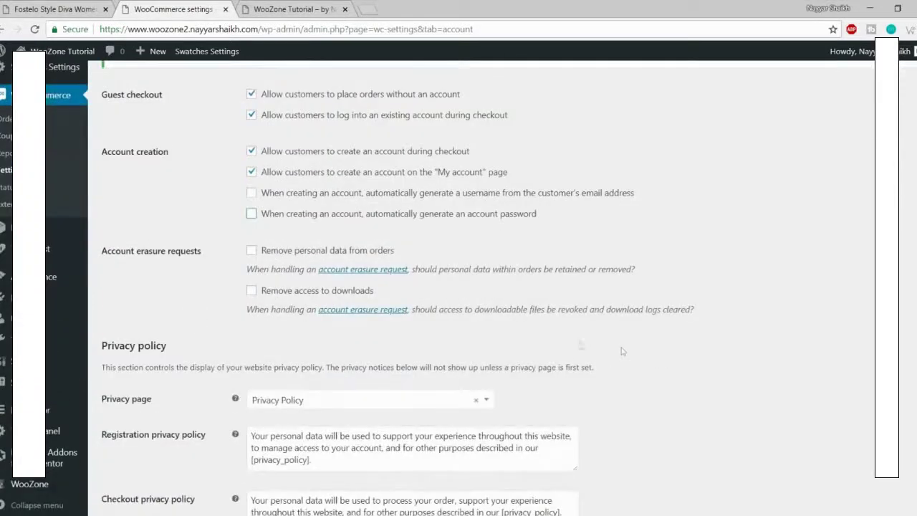
drag(394, 252, 277, 252)
click(276, 253)
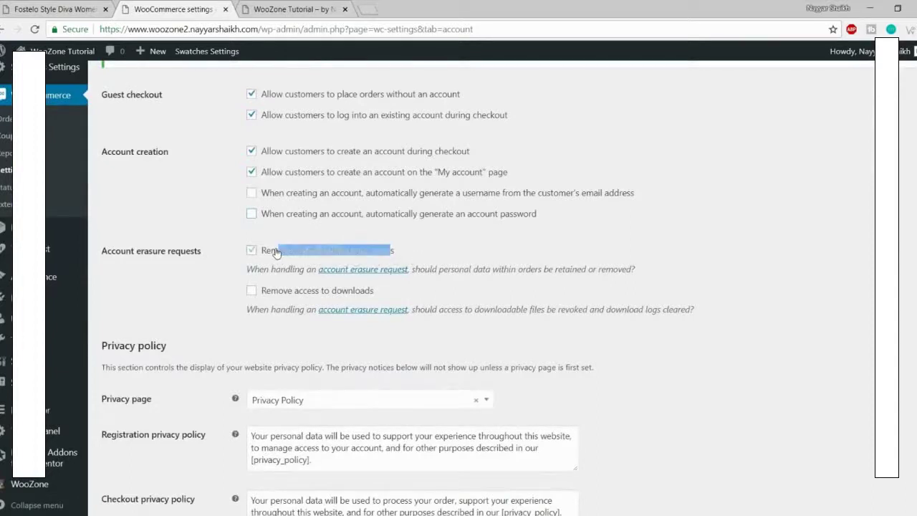
click(277, 253)
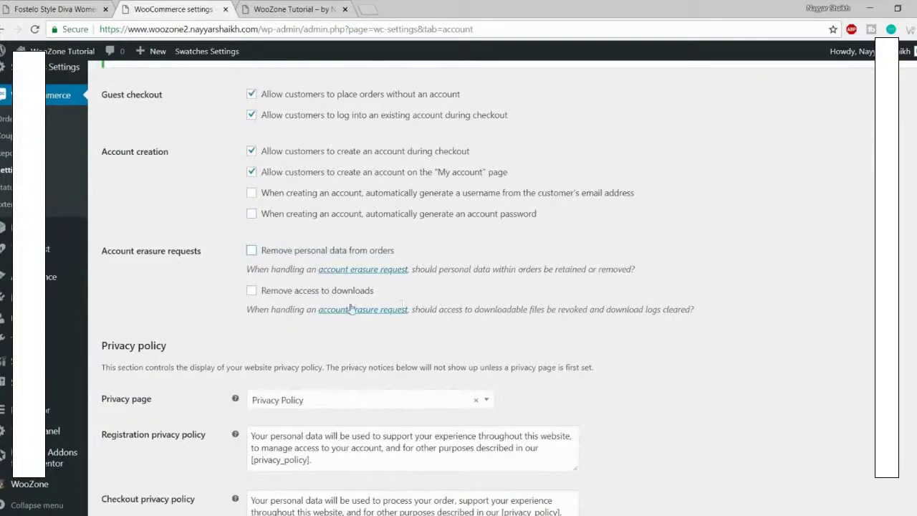
scroll(350, 308, down, 6)
scroll(454, 301, up, 3)
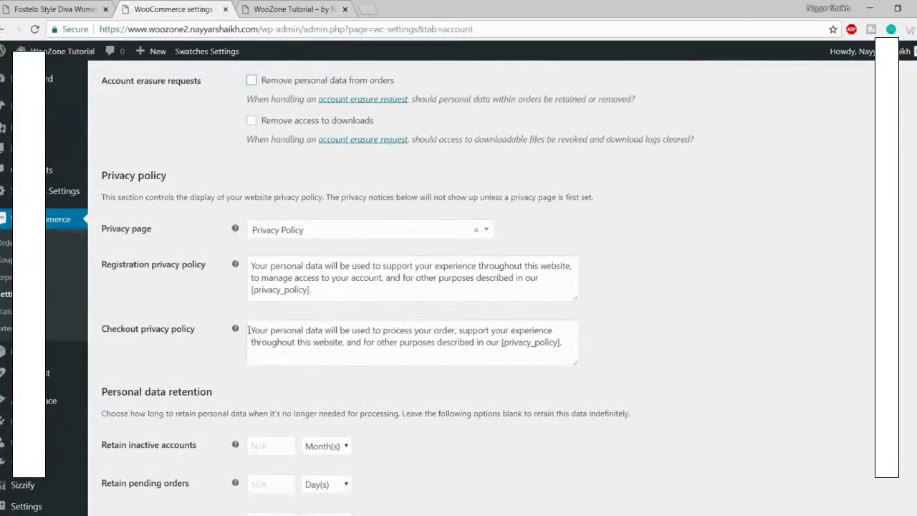
drag(249, 330, 474, 342)
click(474, 343)
scroll(430, 301, down, 5)
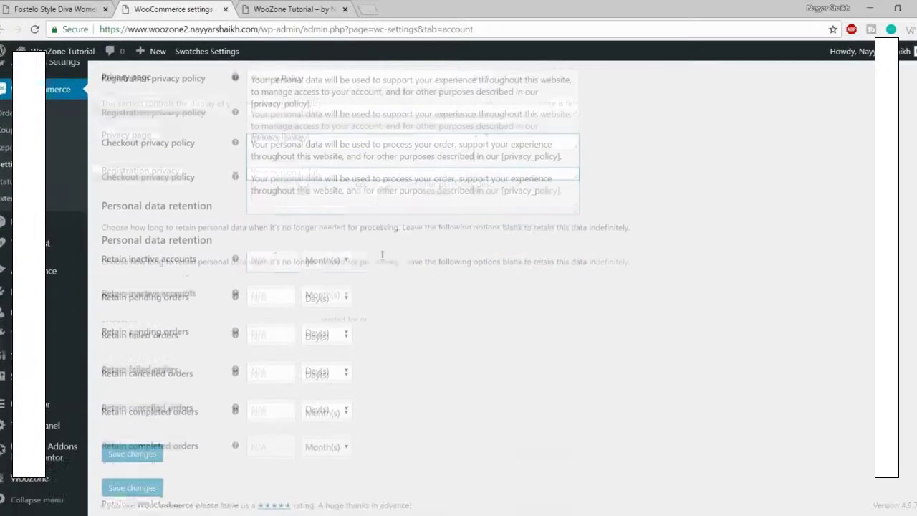
click(133, 453)
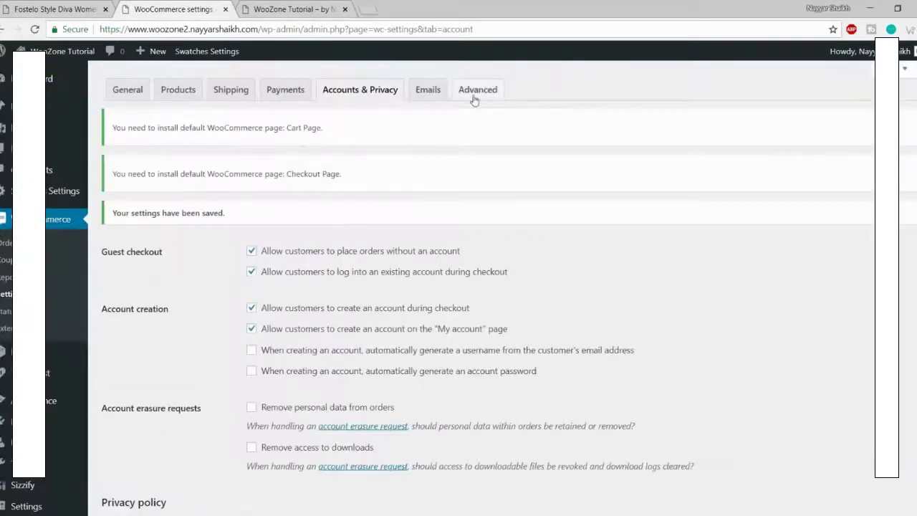
Step: Assign Cart, Checkout and My Account pages, with Privacy Policy as terms and conditions
click(474, 95)
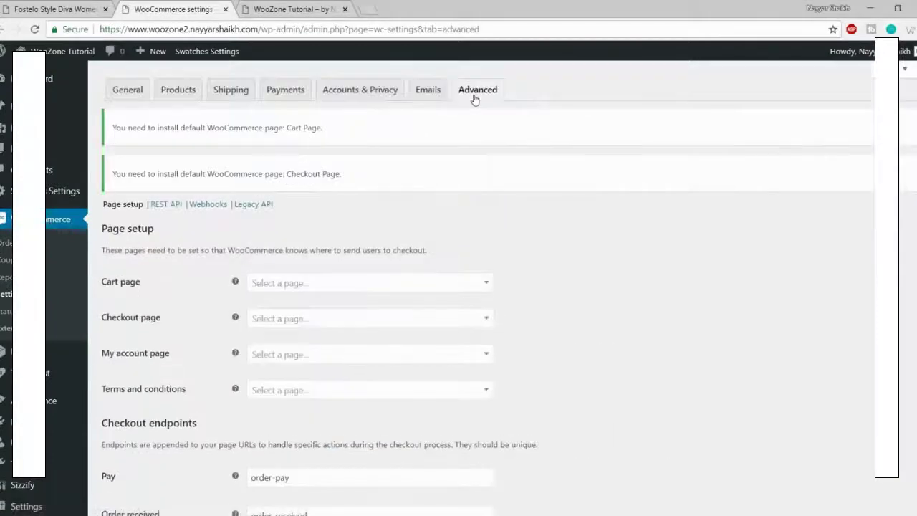
scroll(189, 180, down, 2)
click(322, 161)
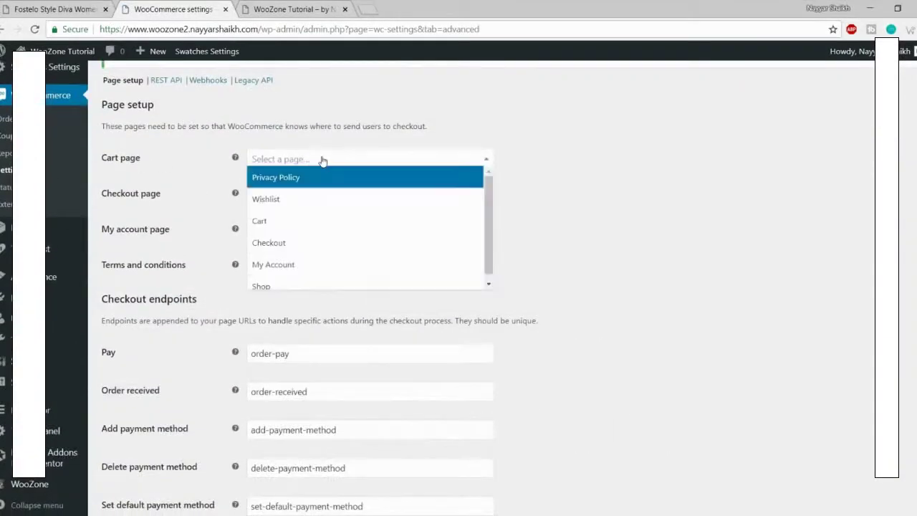
click(326, 223)
click(281, 194)
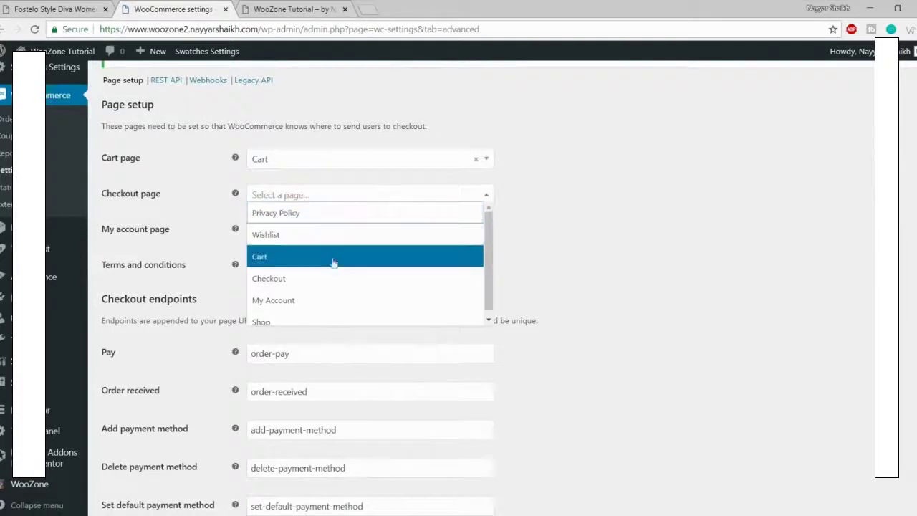
click(333, 278)
click(326, 230)
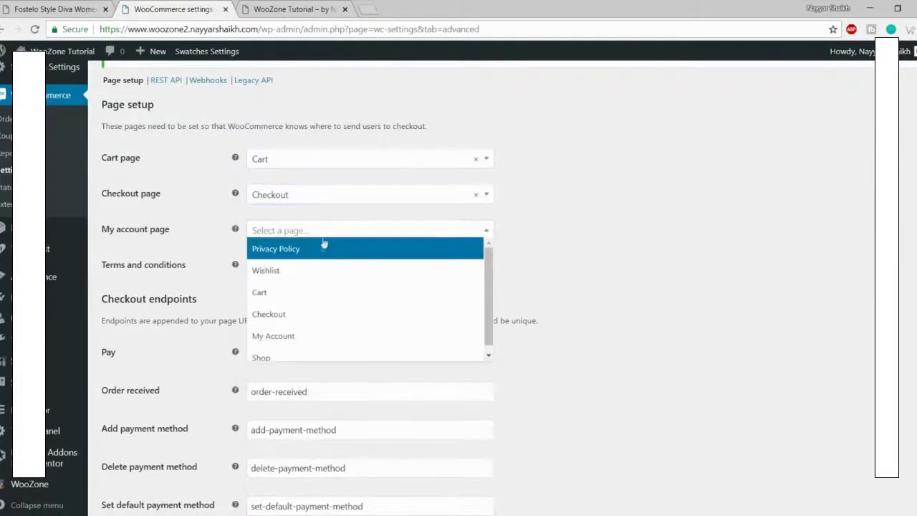
click(309, 335)
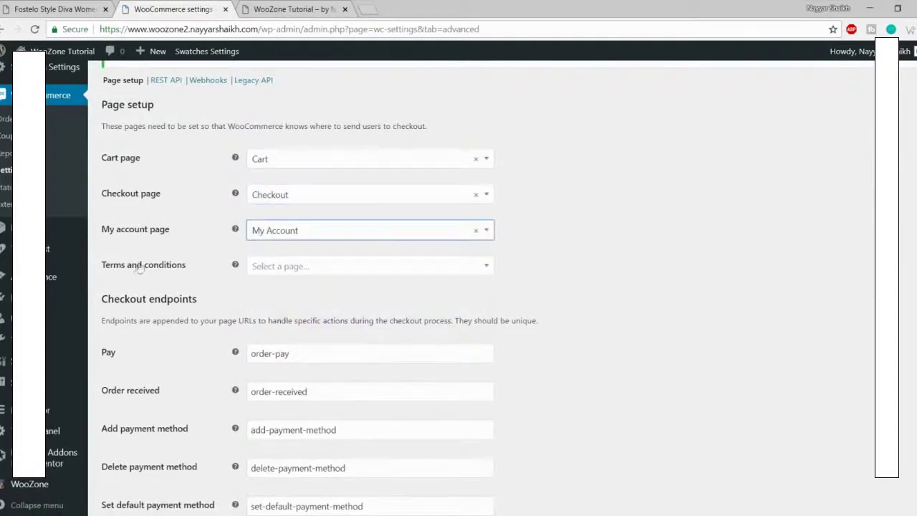
click(330, 265)
click(332, 279)
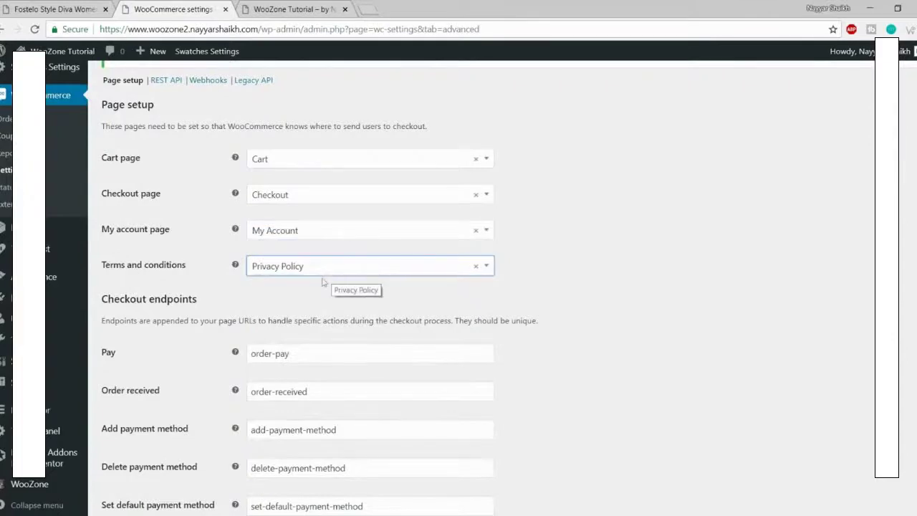
Step: Save the Advanced page setup settings
click(573, 273)
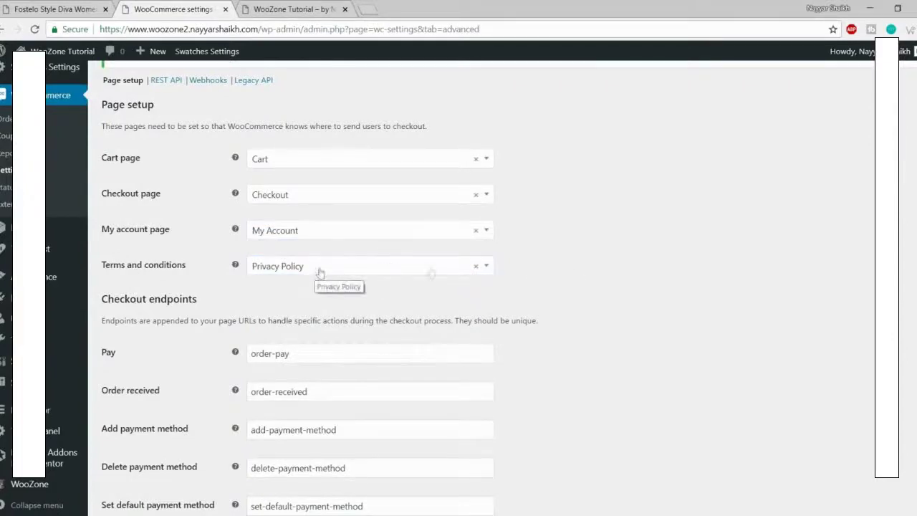
scroll(692, 293, down, 7)
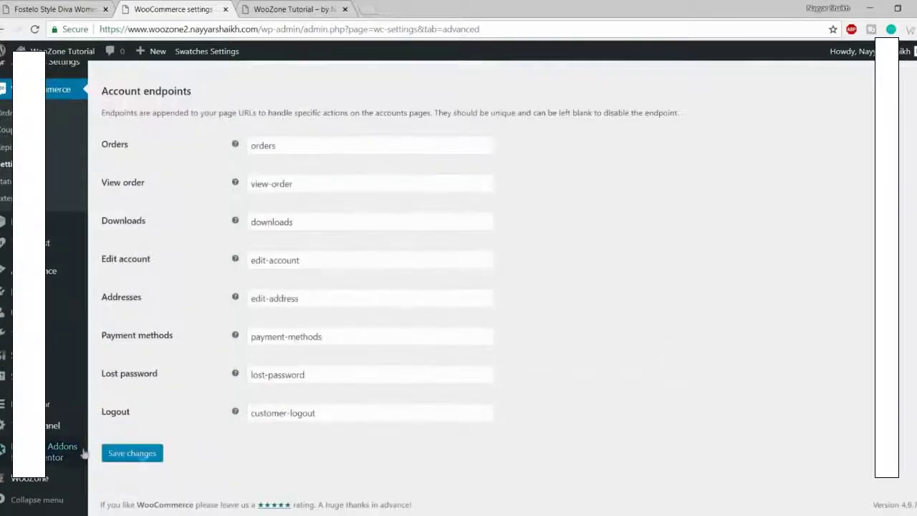
click(144, 454)
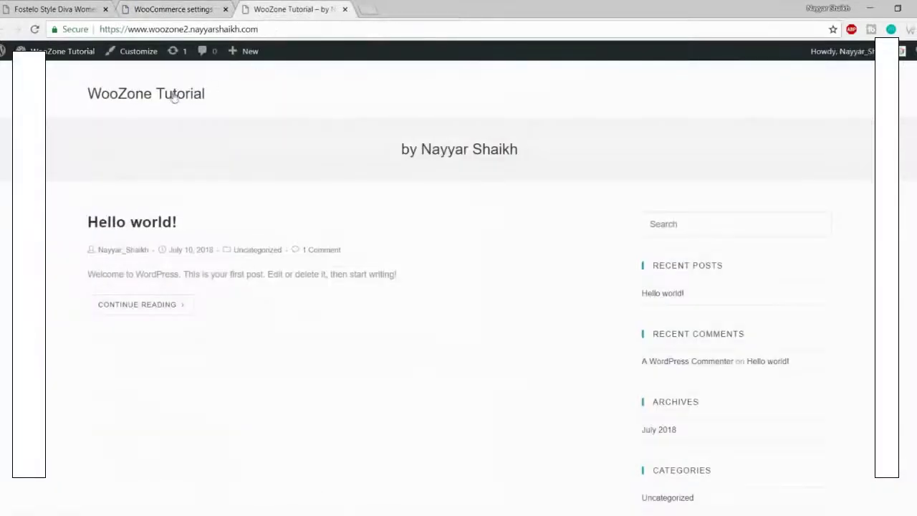
Step: Reload the public site to check it, then return to the WooCommerce settings
click(174, 96)
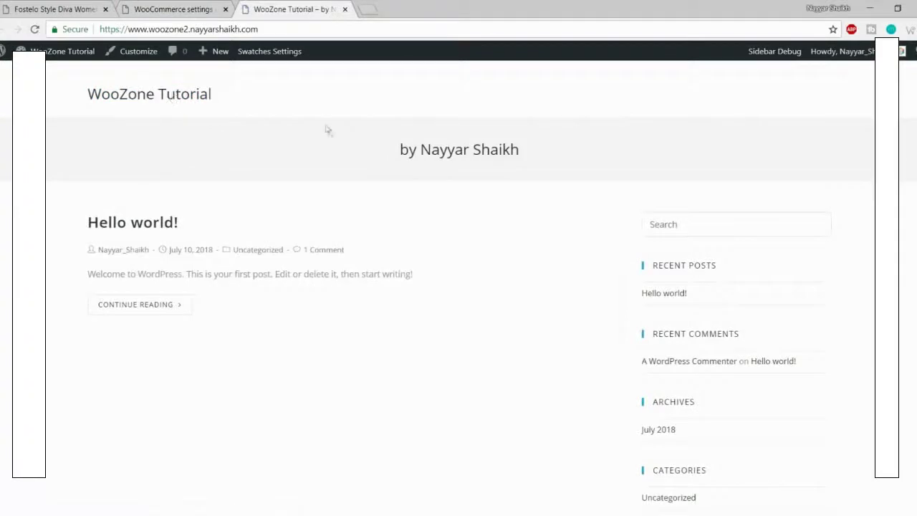
click(191, 5)
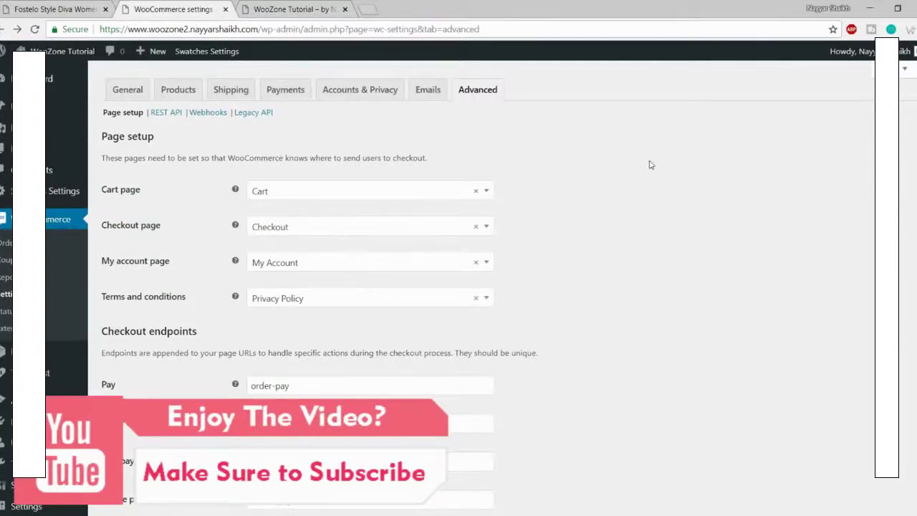
scroll(33, 337, down, 3)
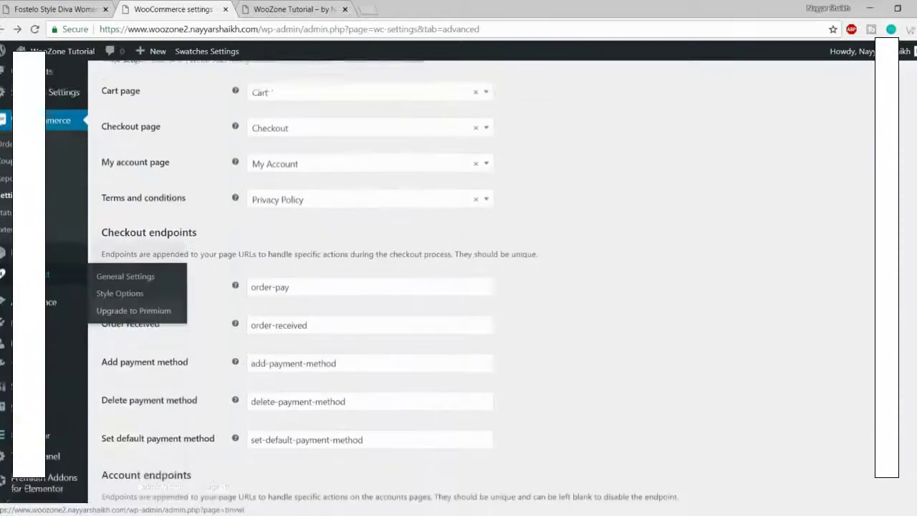
Step: Open the WooZone plugin dashboard
click(45, 485)
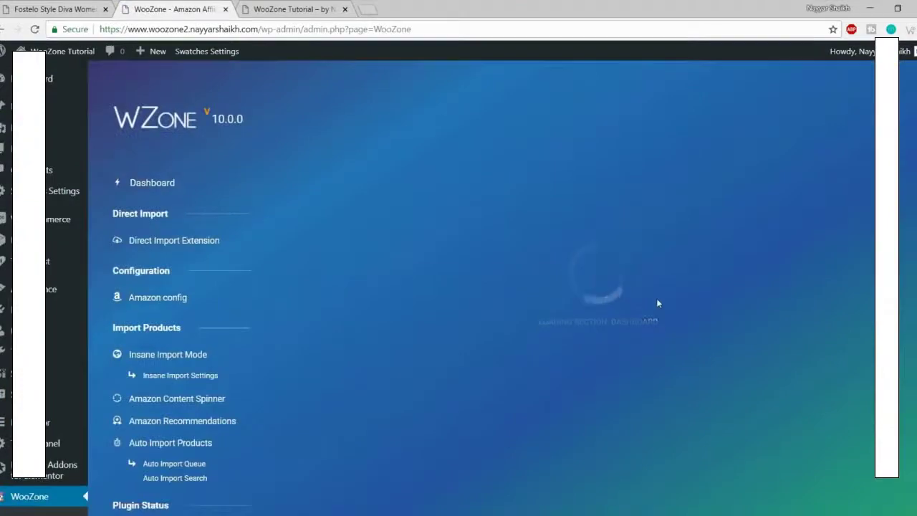
scroll(781, 278, down, 1)
scroll(781, 278, down, 4)
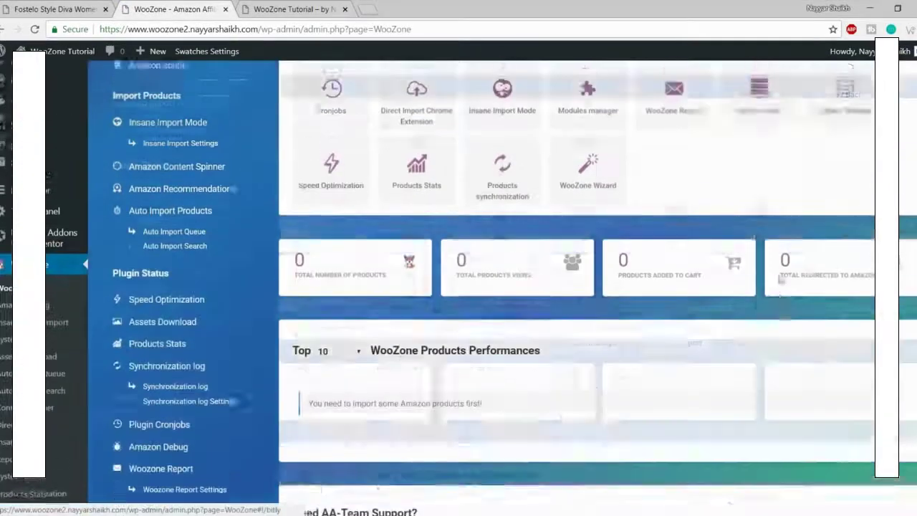
scroll(540, 299, up, 4)
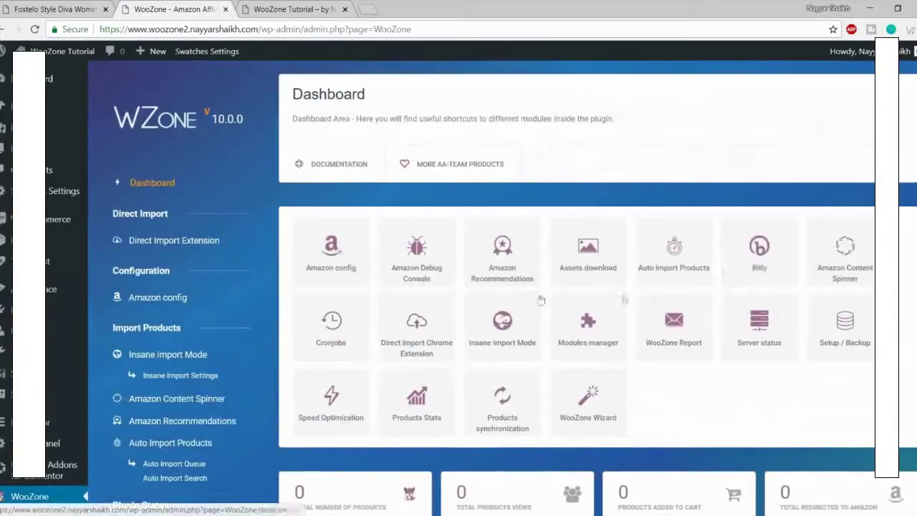
Step: Review the stored Amazon secret keys and India affiliate IDs in Amazon config, then return to Dashboard
click(349, 264)
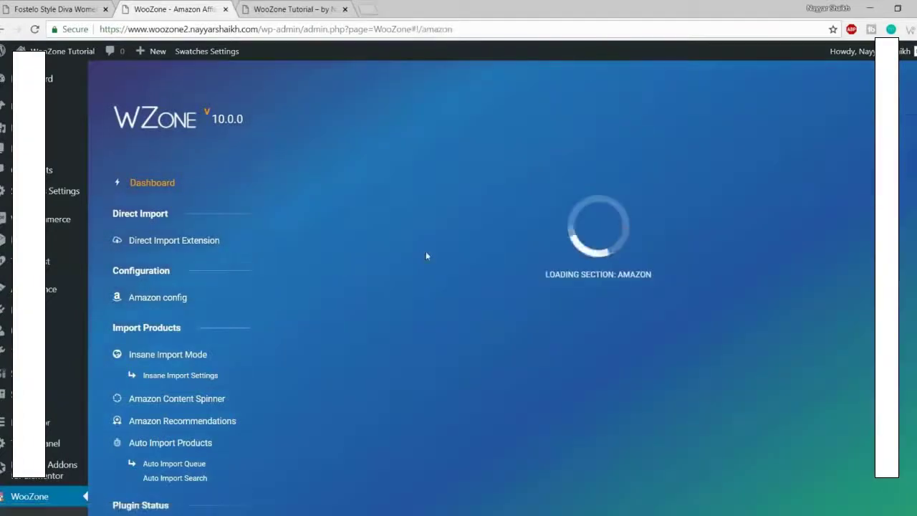
scroll(512, 244, down, 5)
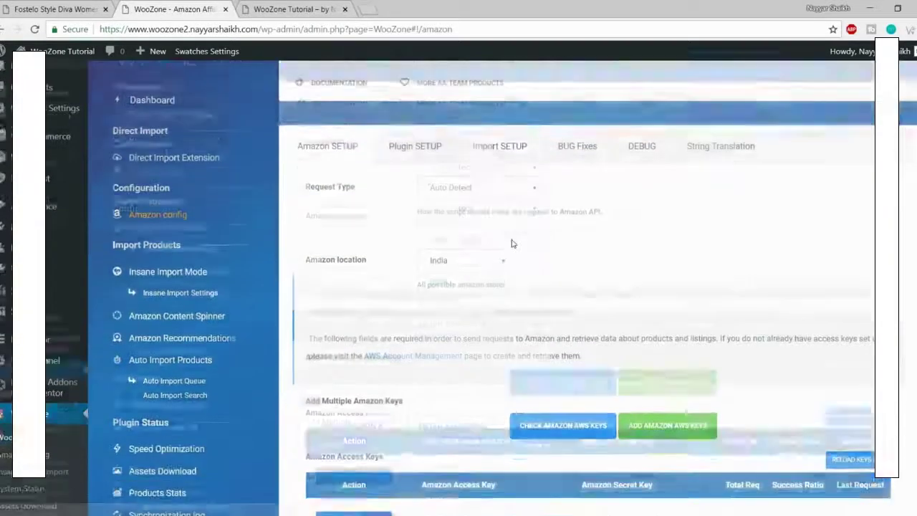
scroll(532, 267, down, 1)
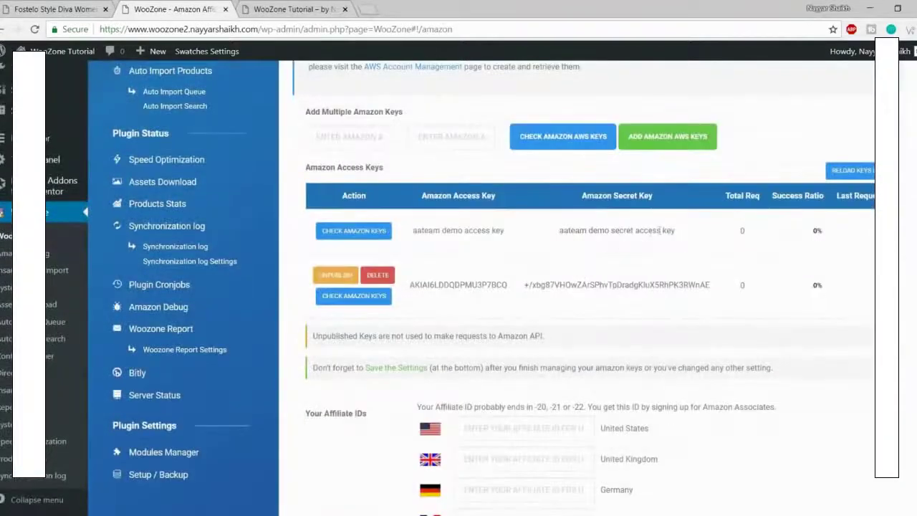
triple_click(605, 284)
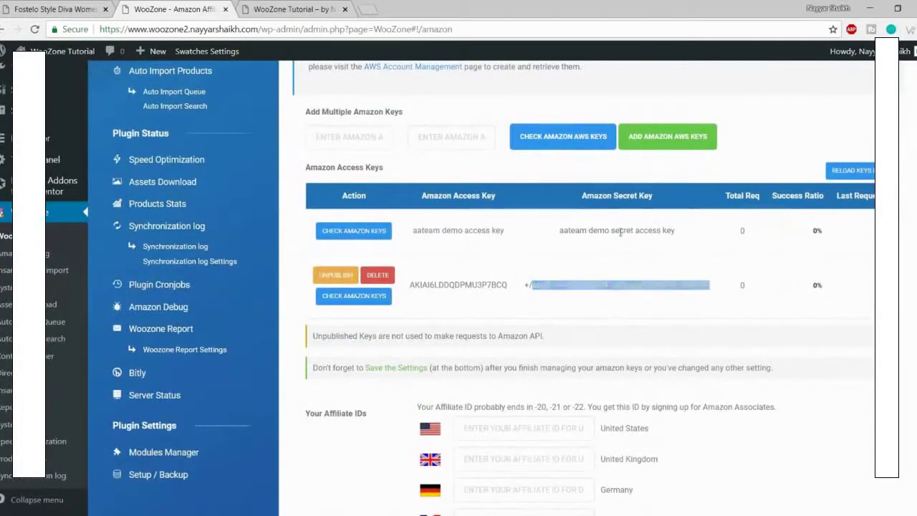
click(622, 284)
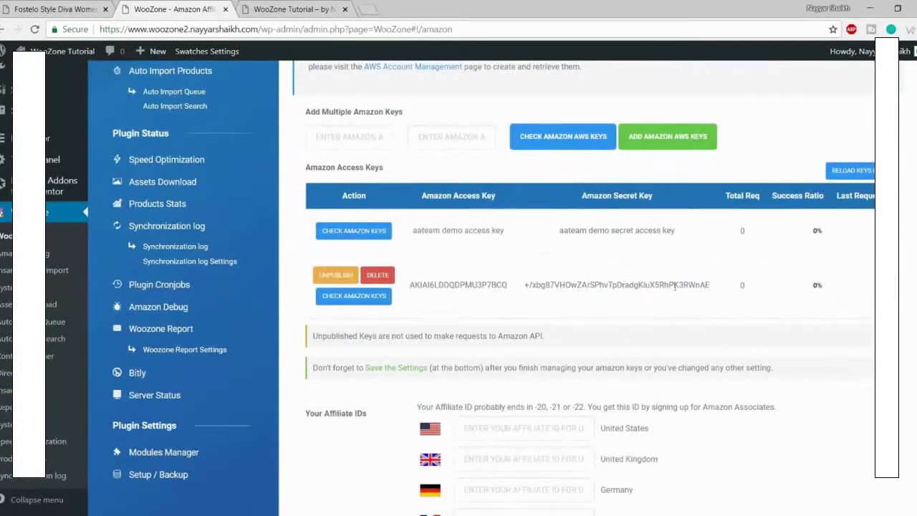
scroll(465, 265, down, 6)
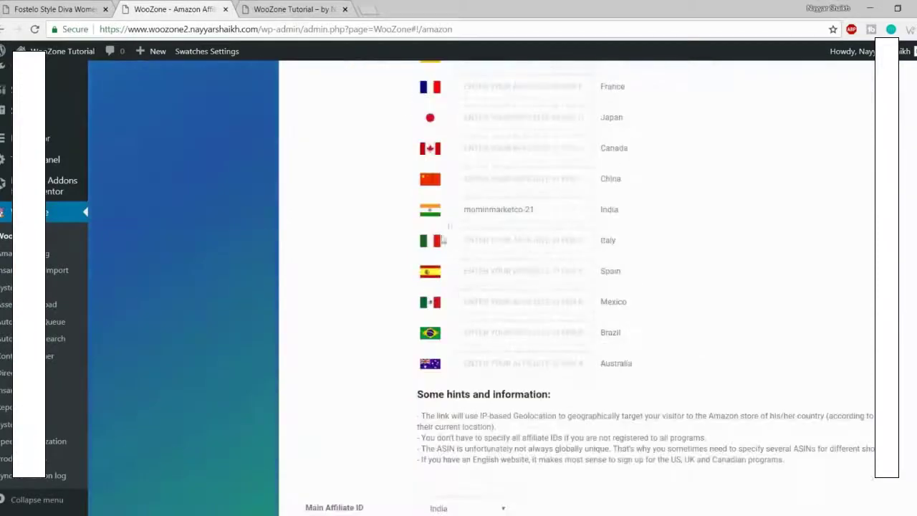
scroll(573, 219, down, 4)
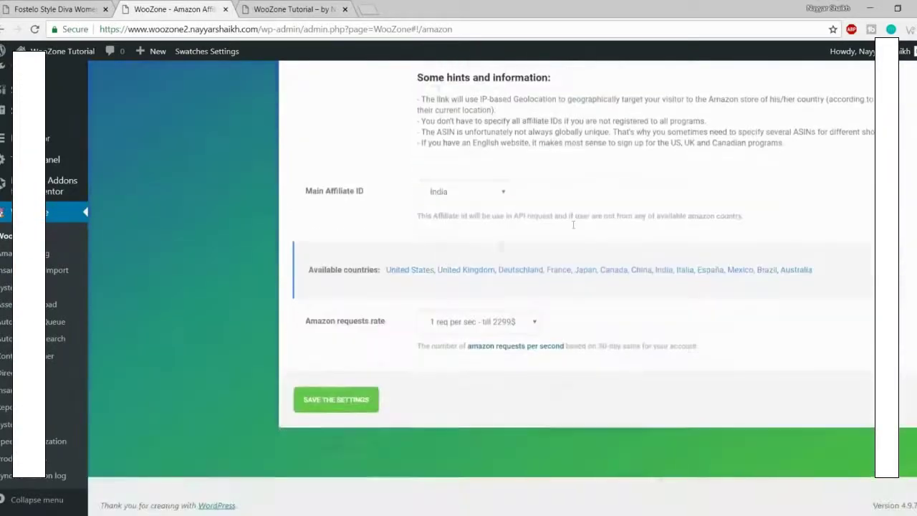
scroll(518, 397, up, 5)
scroll(519, 398, up, 5)
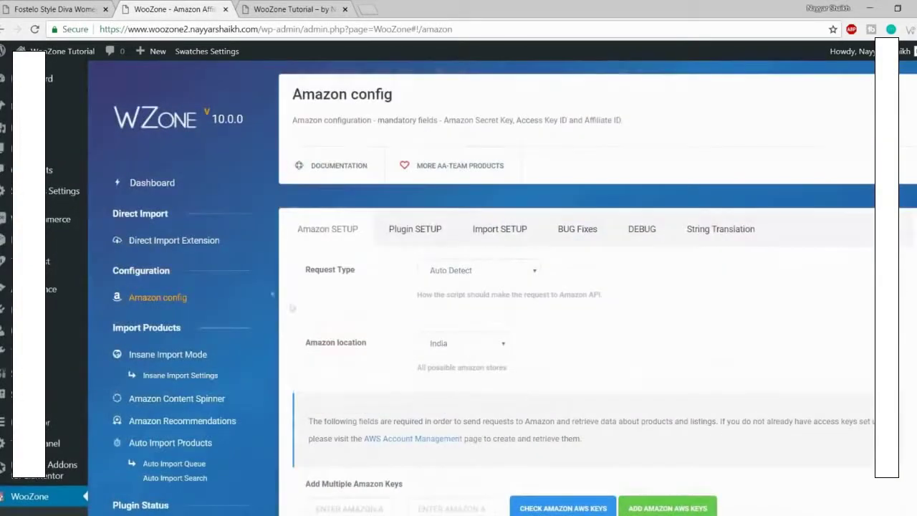
click(153, 184)
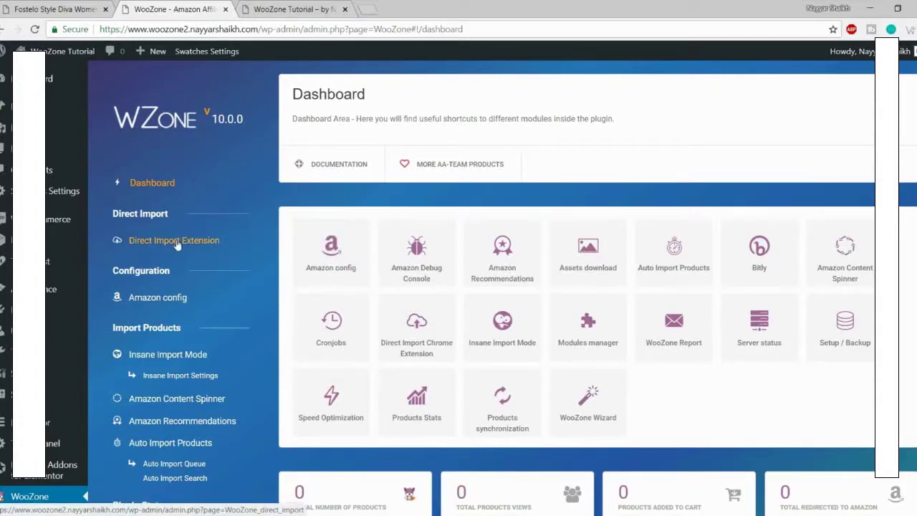
Step: Open the Direct Import Chrome Extension page and open its Web Store link in a new tab
click(177, 242)
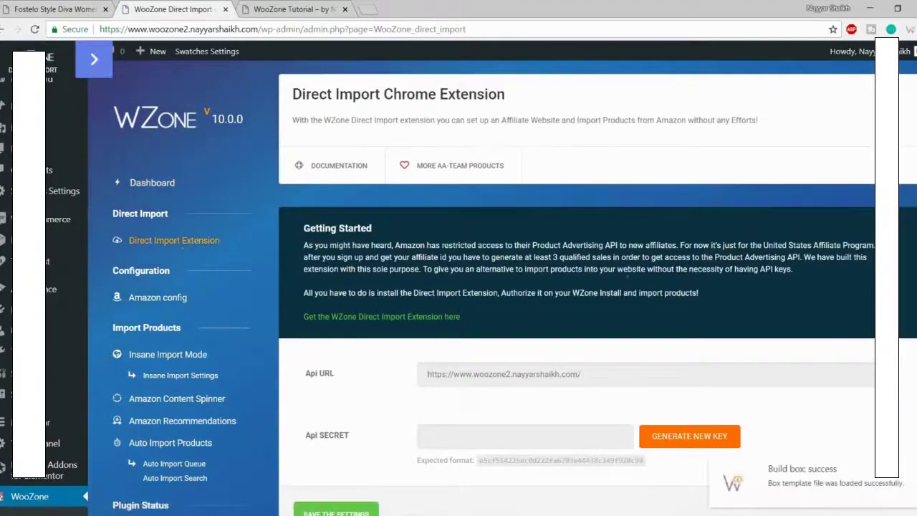
scroll(721, 305, down, 2)
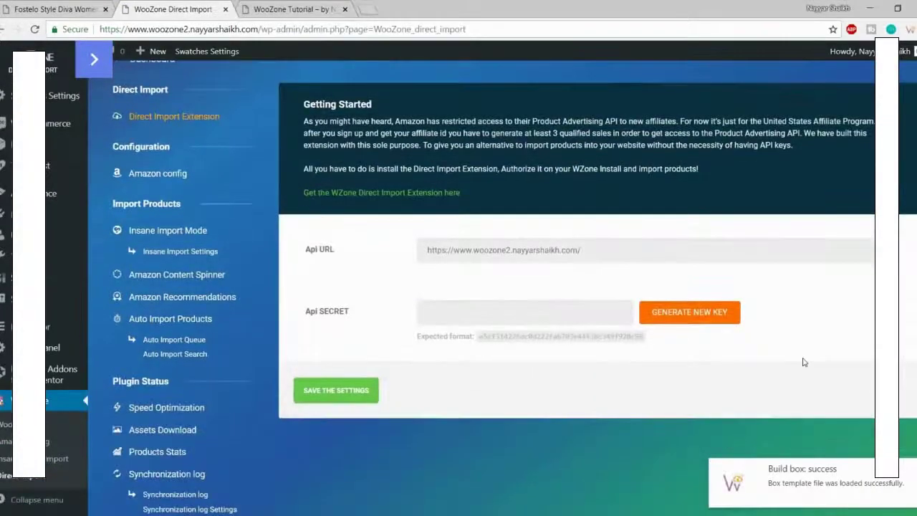
scroll(804, 362, up, 1)
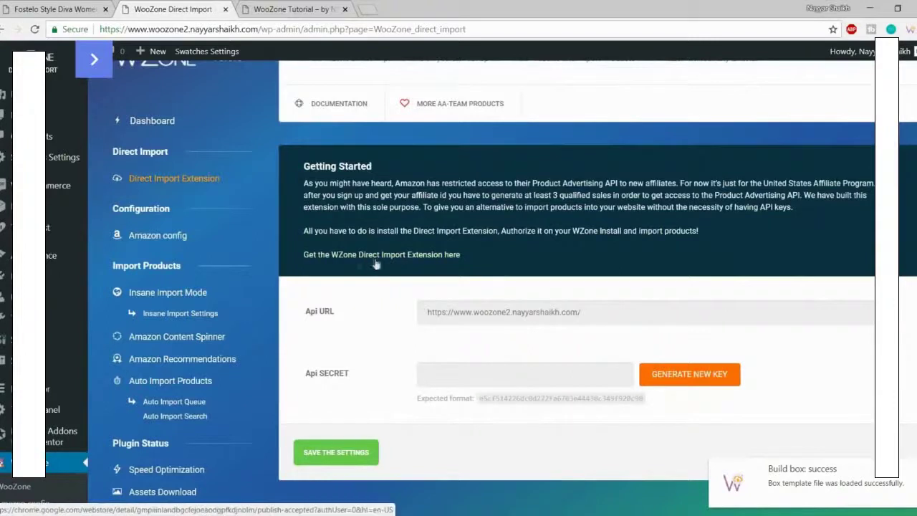
right_click(419, 262)
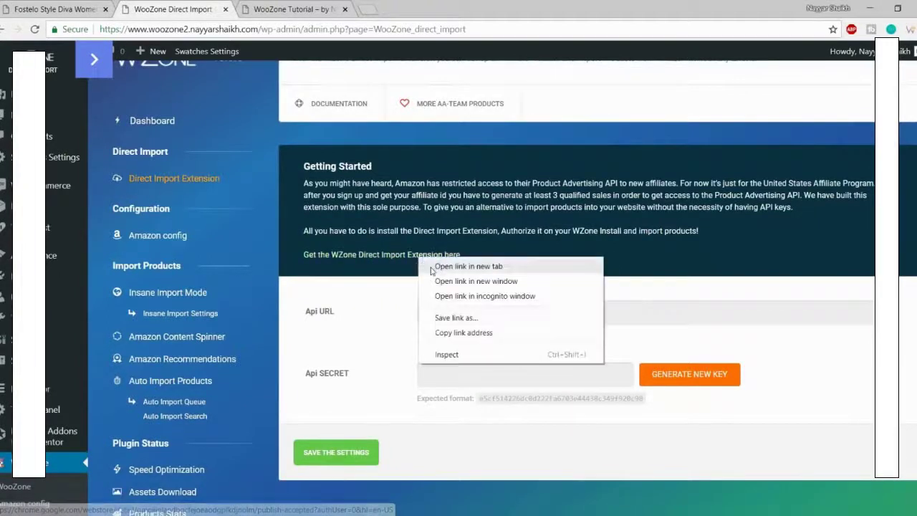
click(430, 267)
click(281, 5)
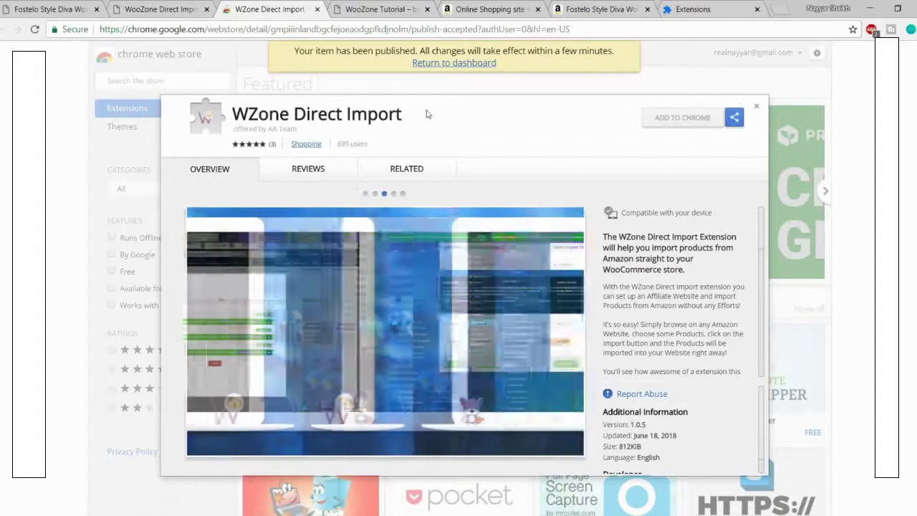
Step: Search the Chrome Web Store for the copied name 'WZone Direct Import'
drag(403, 114, 230, 115)
key(ctrl+c)
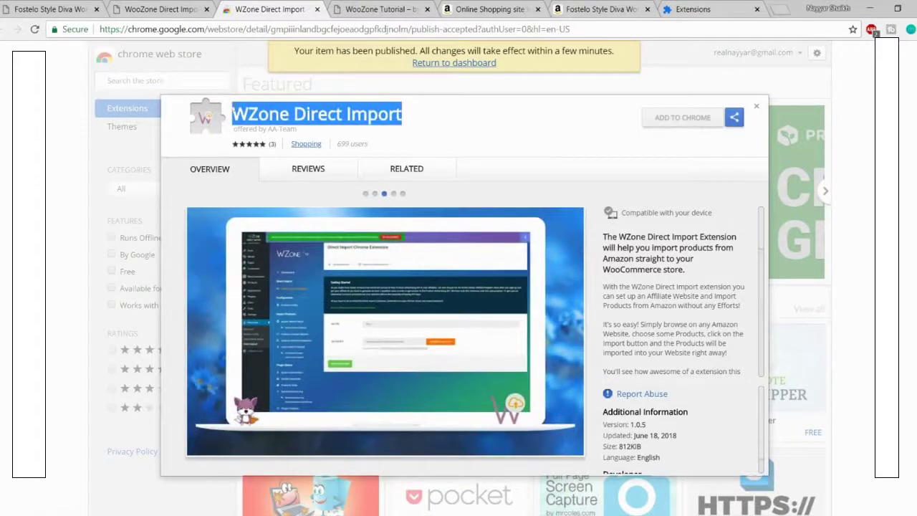
click(757, 108)
click(146, 78)
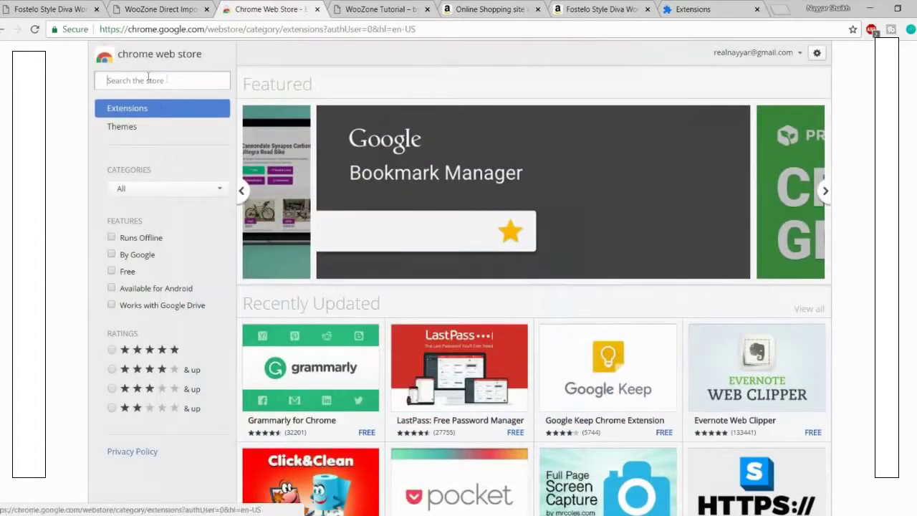
key(ctrl+v)
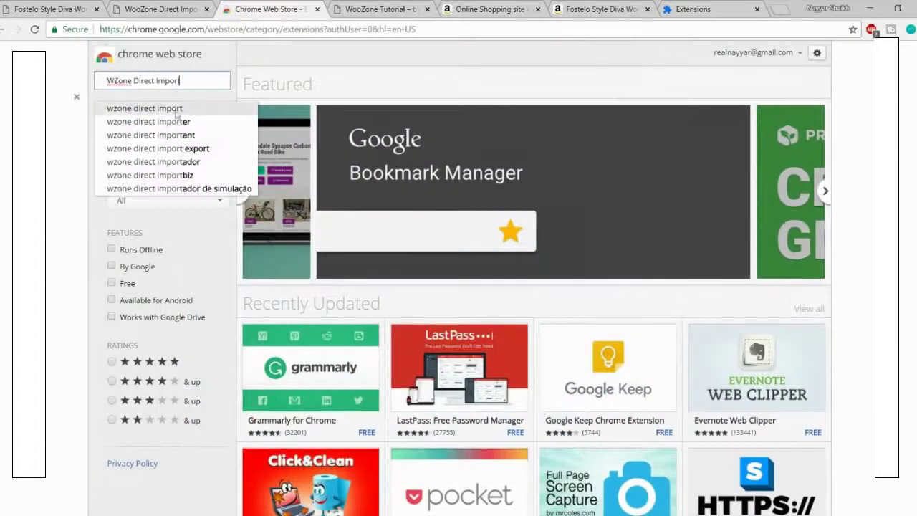
click(171, 112)
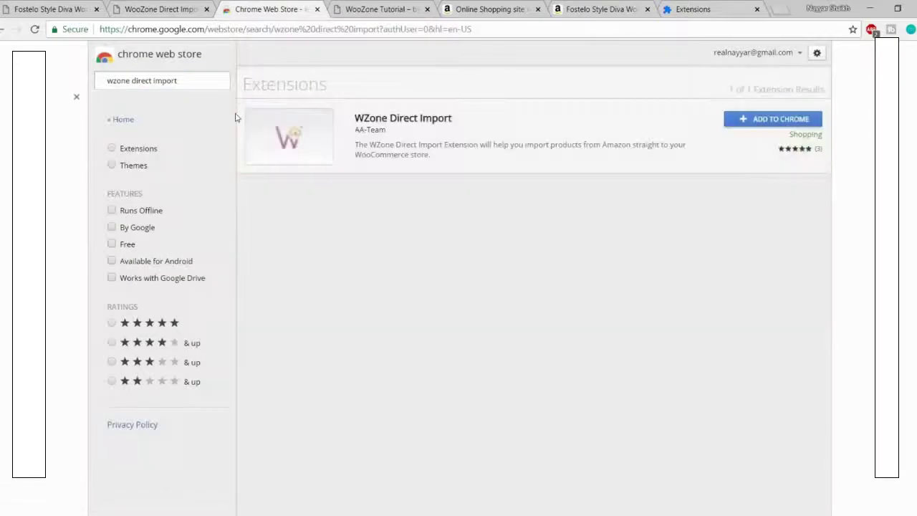
Step: Add the WZone Direct Import extension to Chrome and return to the WooZone tab
click(765, 124)
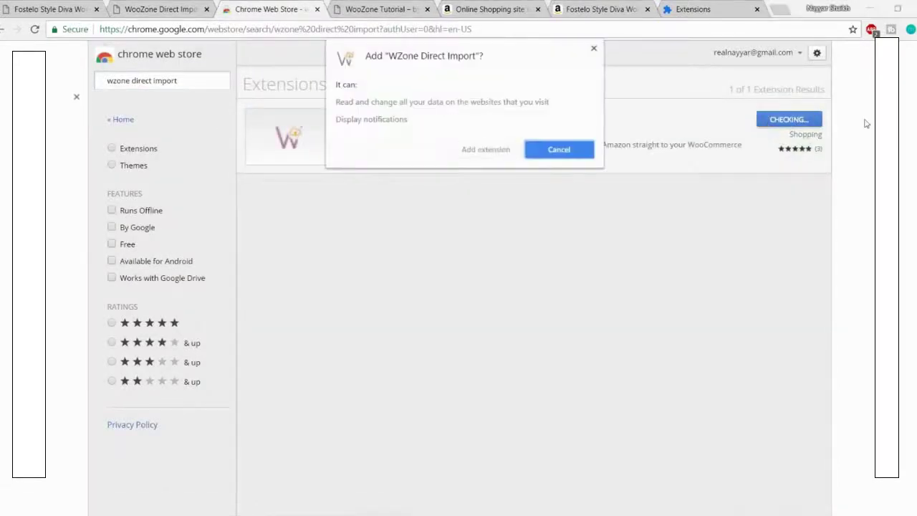
click(500, 150)
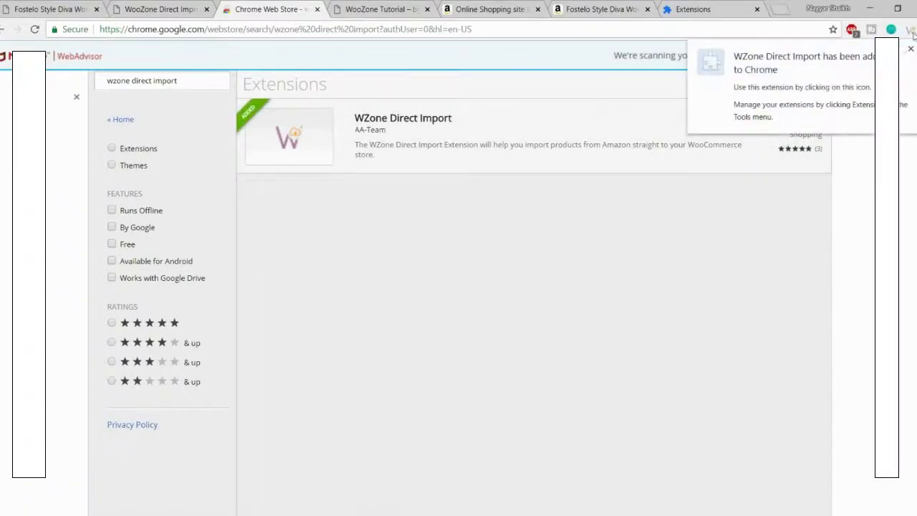
click(910, 32)
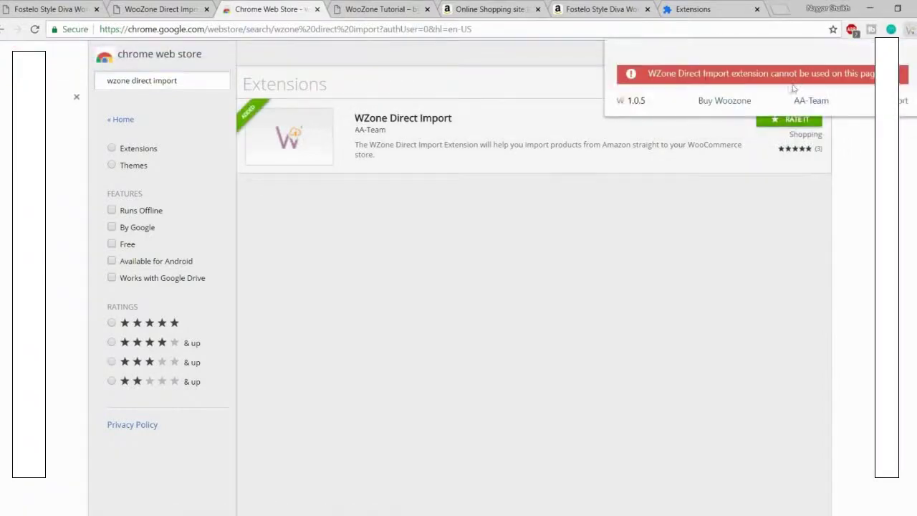
click(200, 13)
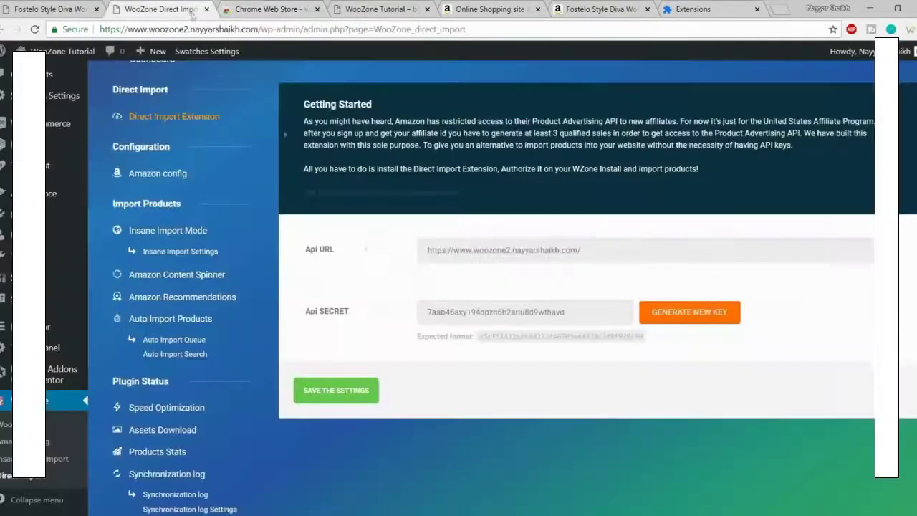
Step: Save the Direct Import settings, authorize the extension, and confirm WooZone Tutorial is listed as authorized
click(338, 396)
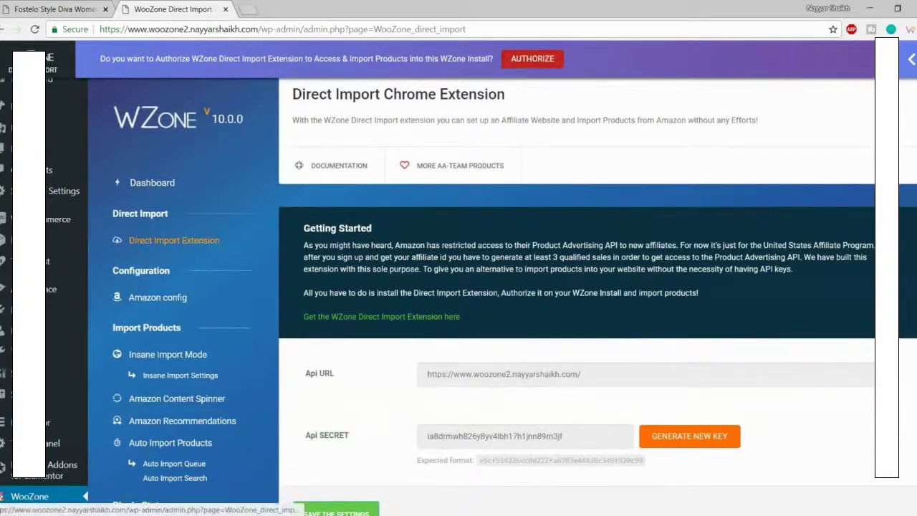
click(540, 64)
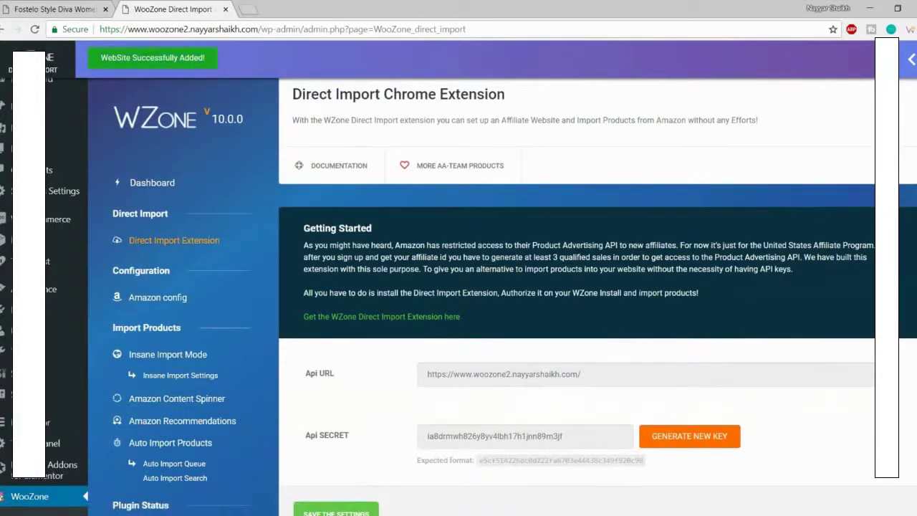
click(910, 29)
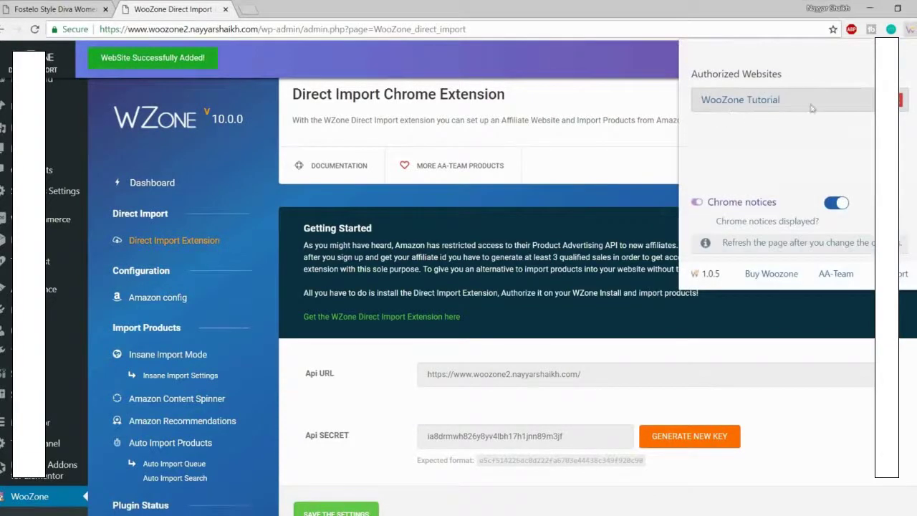
click(646, 244)
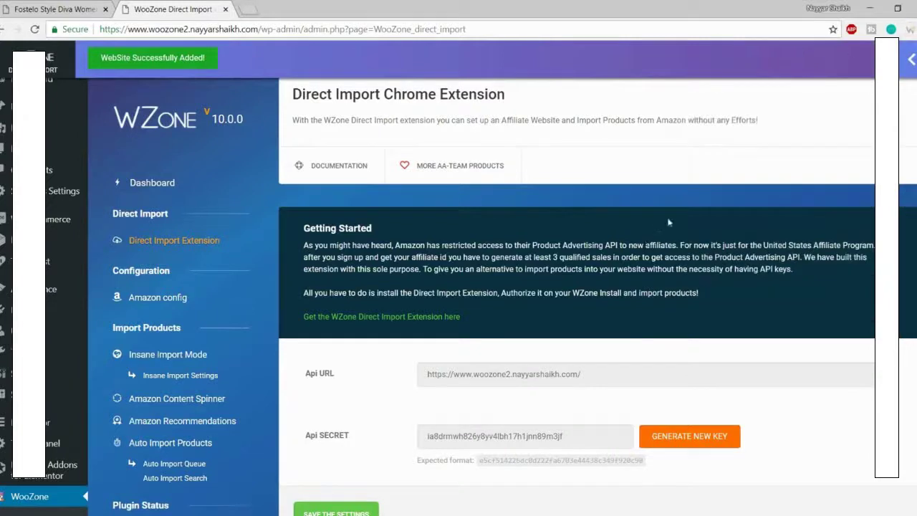
click(252, 6)
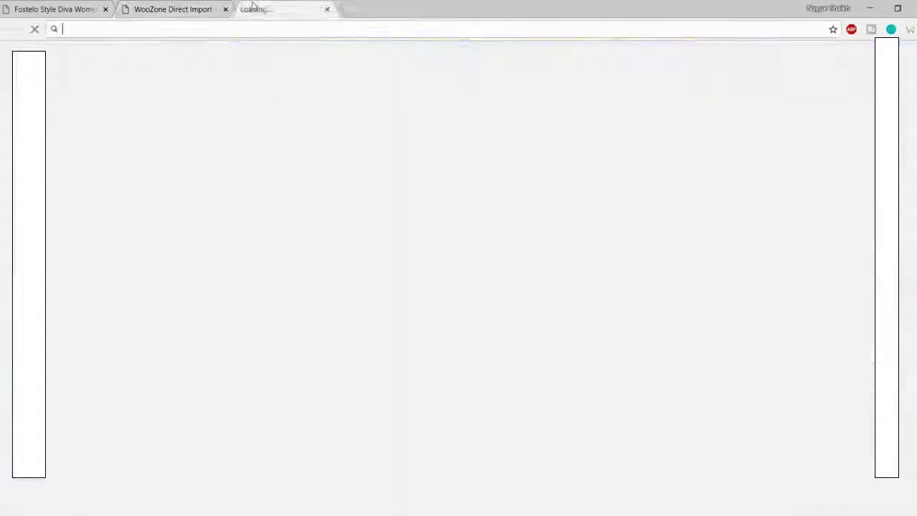
Step: Go to amazon.in and open the Fostelo Style Diva Women's Handbag (Tan) page at ₹679.00
text(amazon.in)
key(Return)
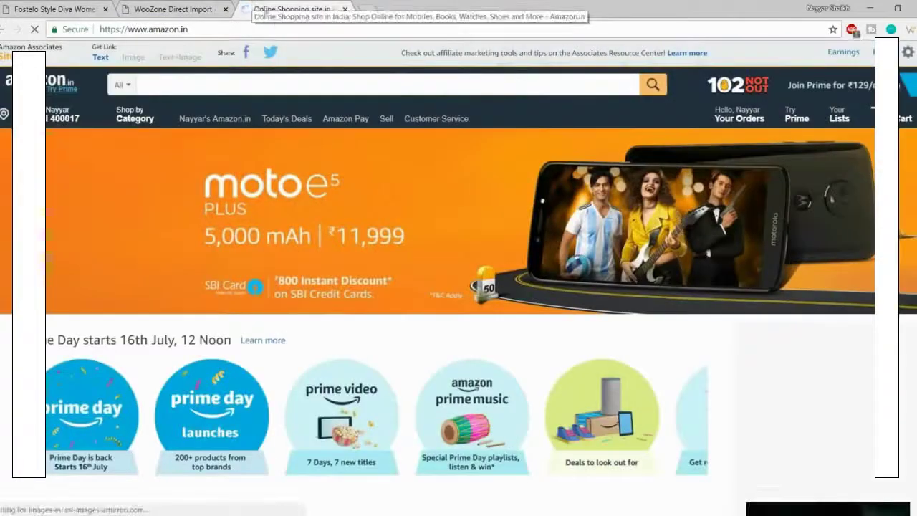
scroll(376, 143, down, 6)
scroll(376, 143, down, 2)
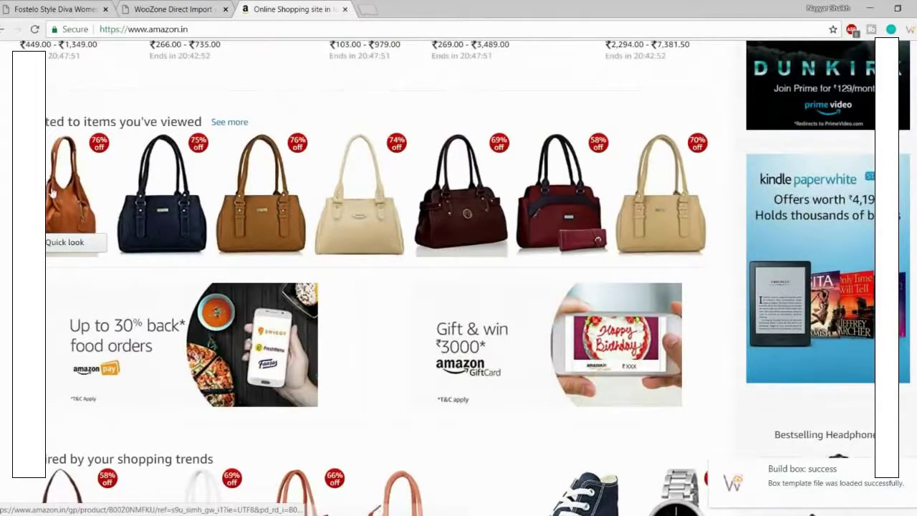
click(86, 184)
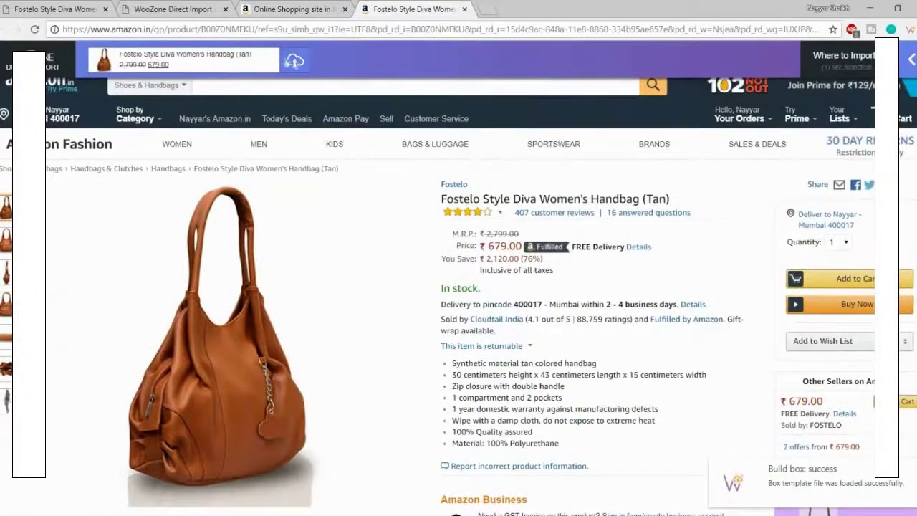
scroll(332, 241, down, 10)
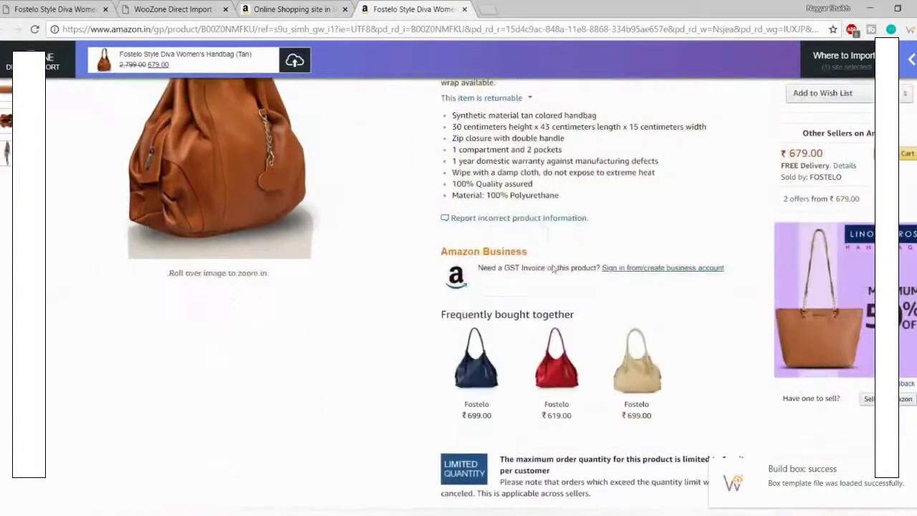
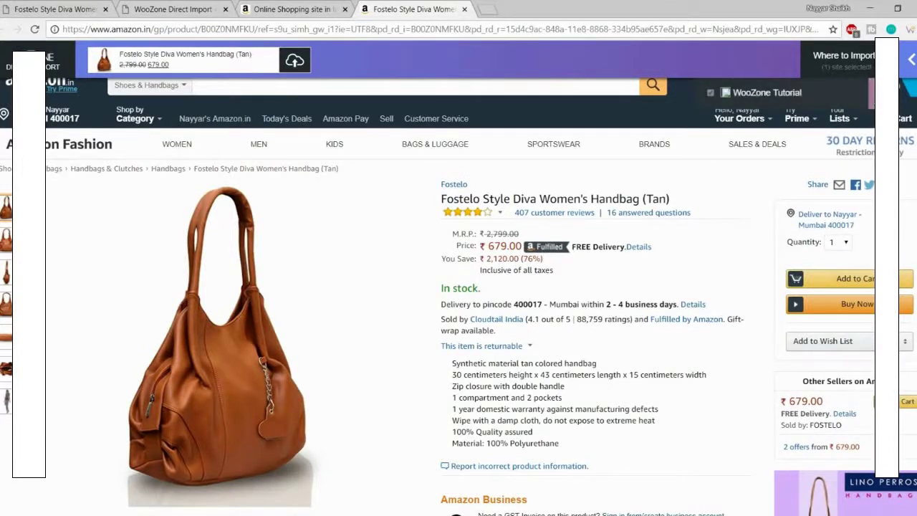
Step: Import the Fostelo Tan handbag with 1 image per variation, confirmed as product ID 18
click(872, 94)
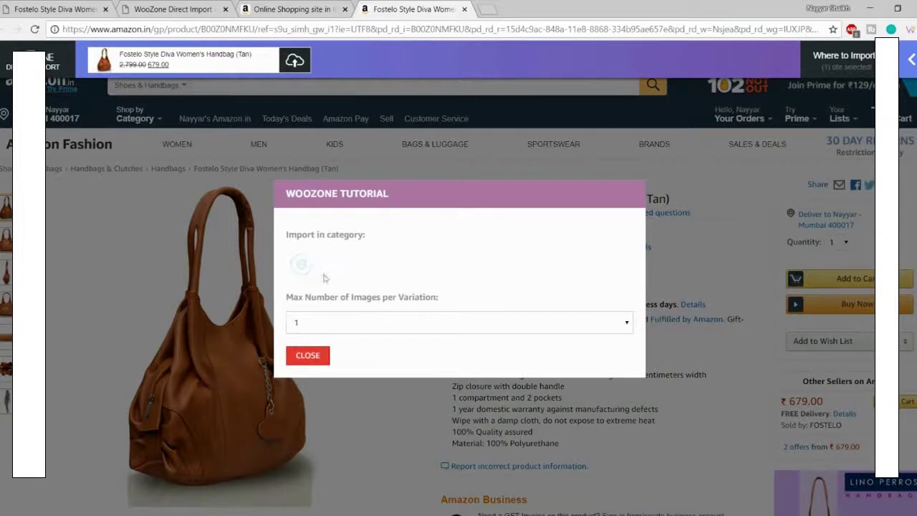
click(403, 323)
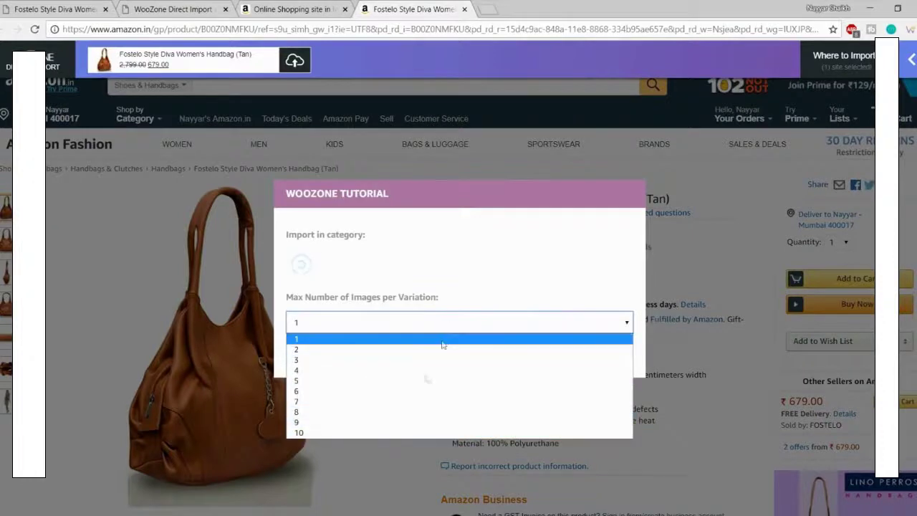
click(496, 277)
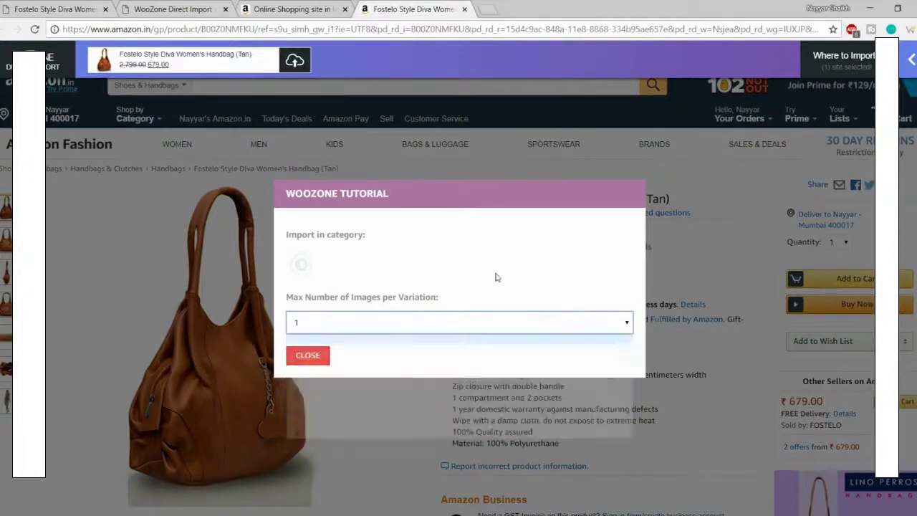
click(308, 356)
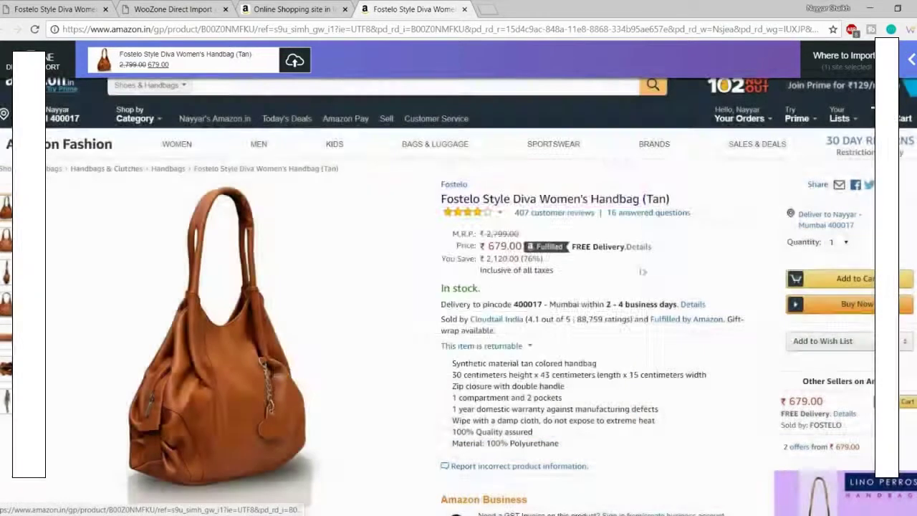
click(296, 64)
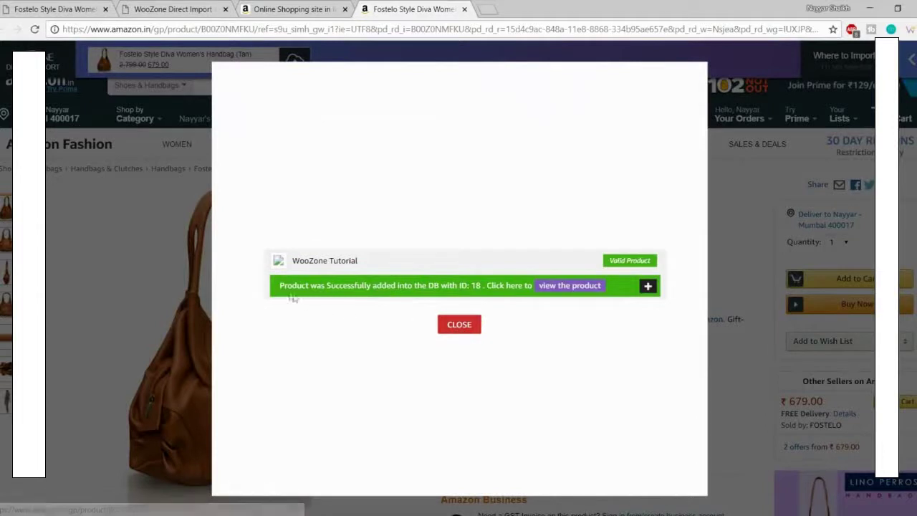
drag(280, 286, 480, 285)
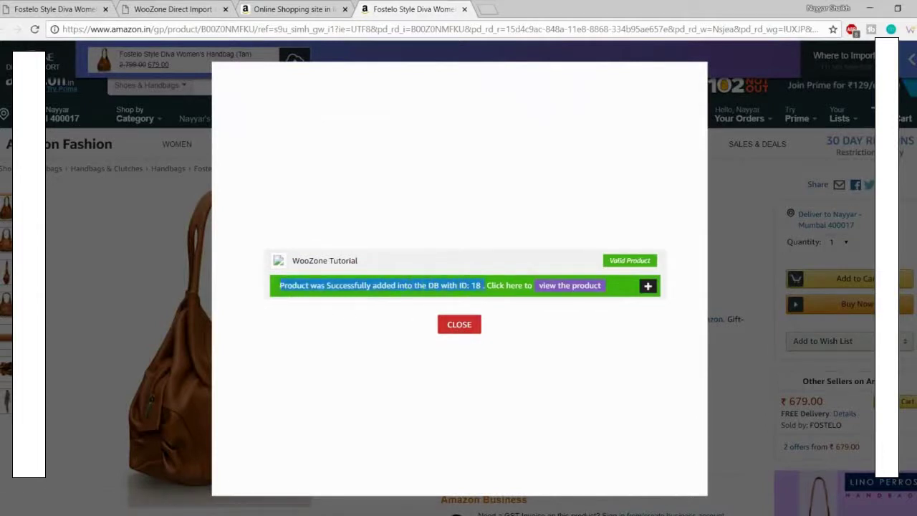
click(481, 286)
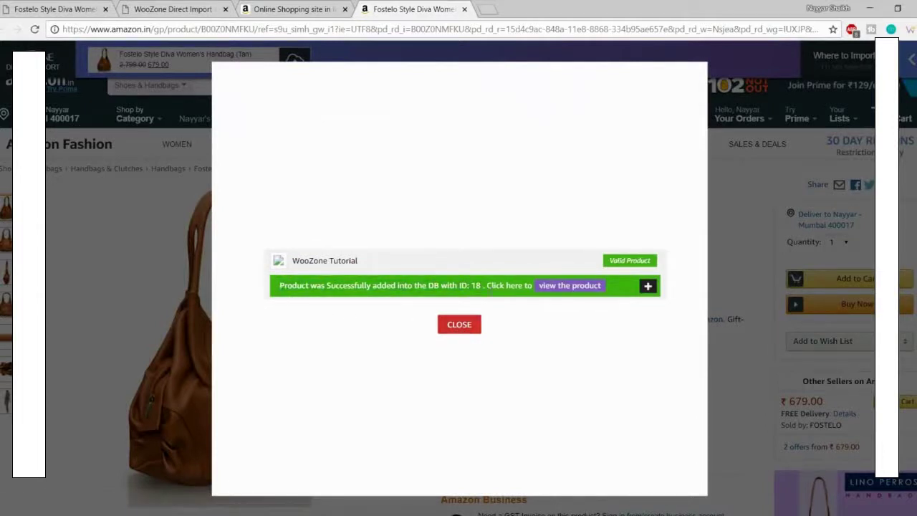
Step: Open the imported Tan handbag's store page and review its ₹679.00 price, gallery and description
click(579, 288)
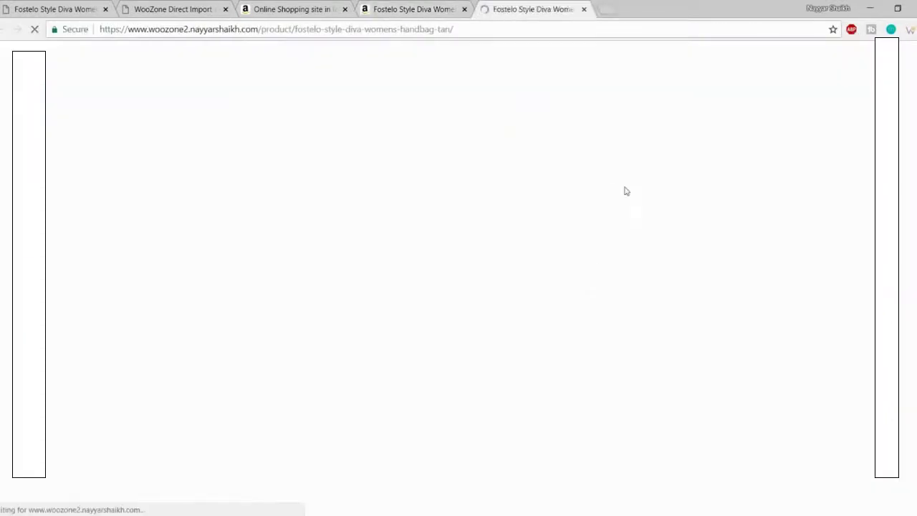
scroll(495, 312, down, 1)
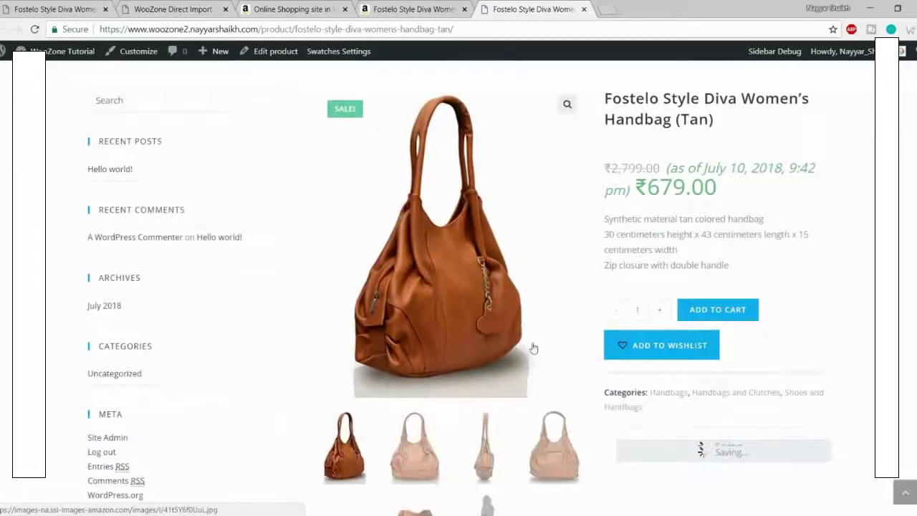
scroll(532, 348, down, 3)
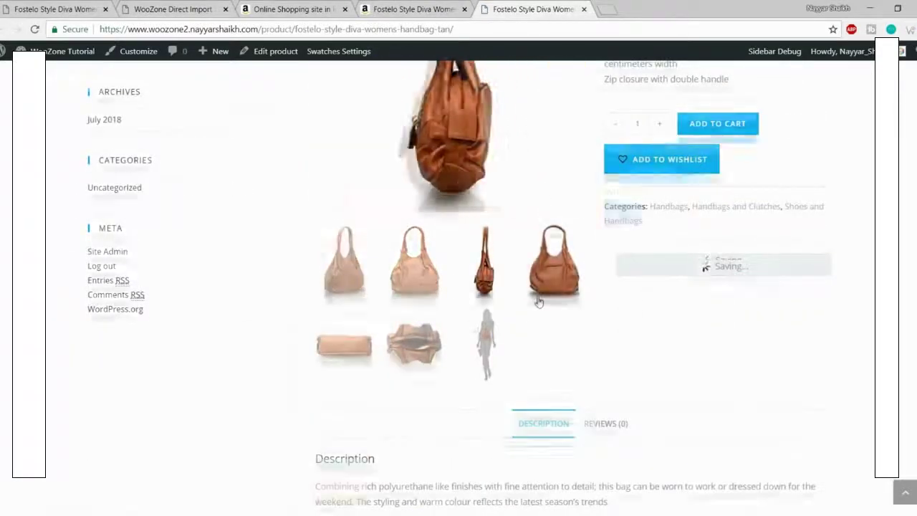
scroll(541, 294, up, 3)
scroll(545, 280, up, 2)
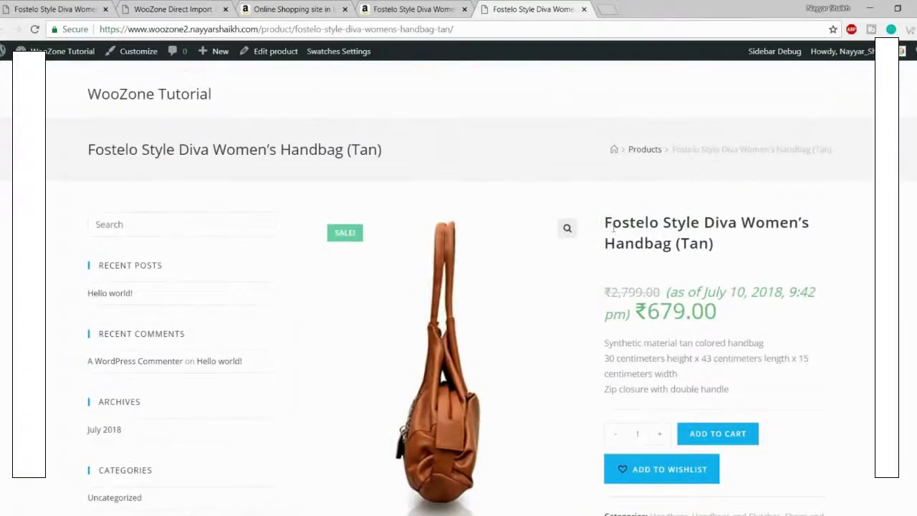
scroll(446, 353, down, 3)
scroll(445, 353, up, 3)
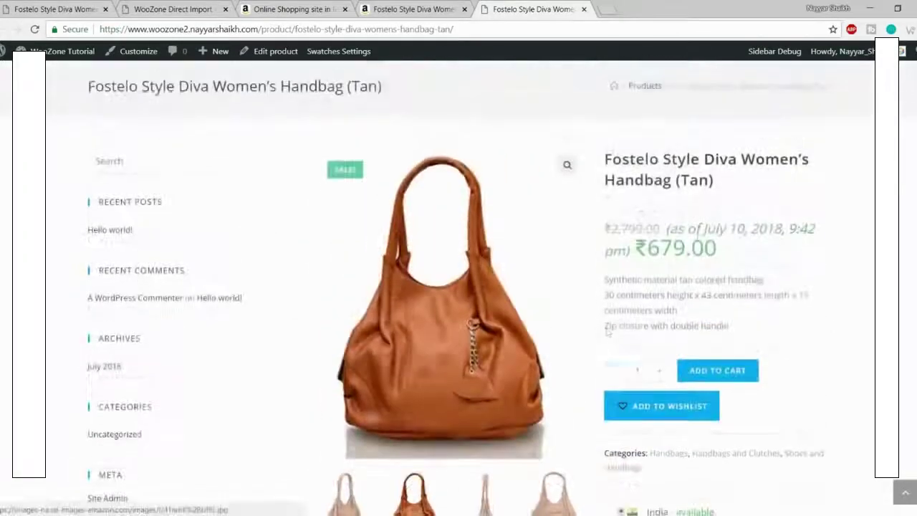
drag(606, 154, 714, 185)
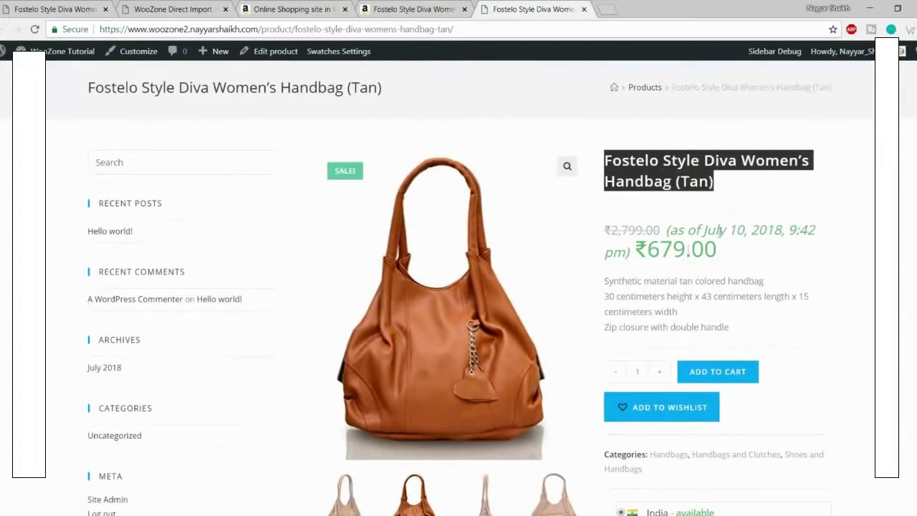
scroll(651, 182, down, 2)
scroll(651, 182, down, 5)
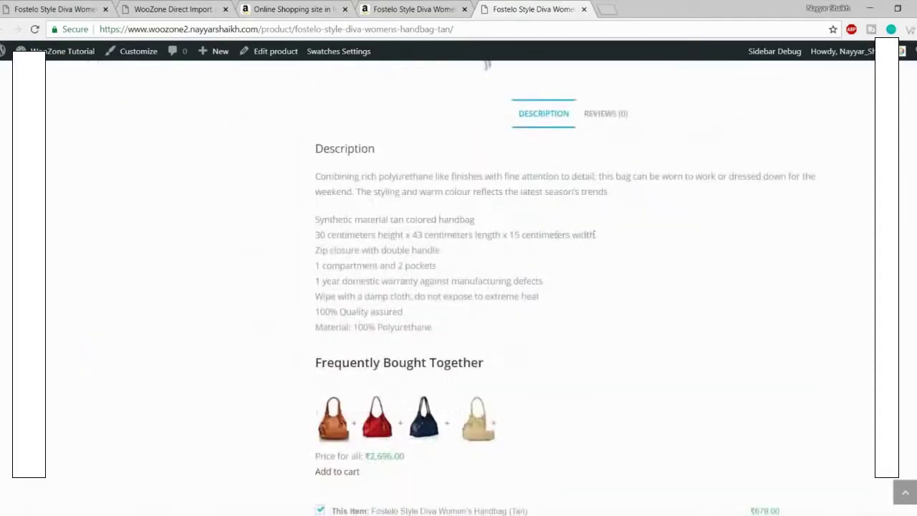
scroll(417, 383, down, 2)
scroll(422, 404, up, 1)
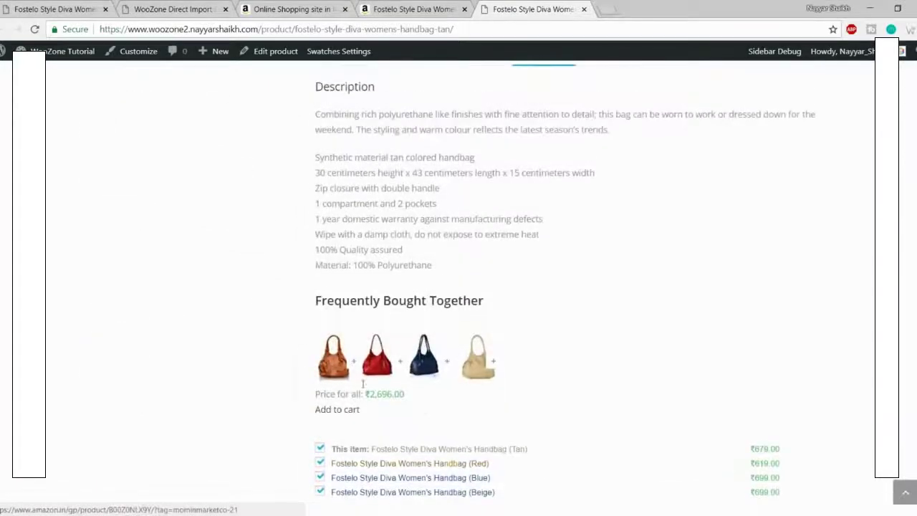
scroll(426, 373, up, 8)
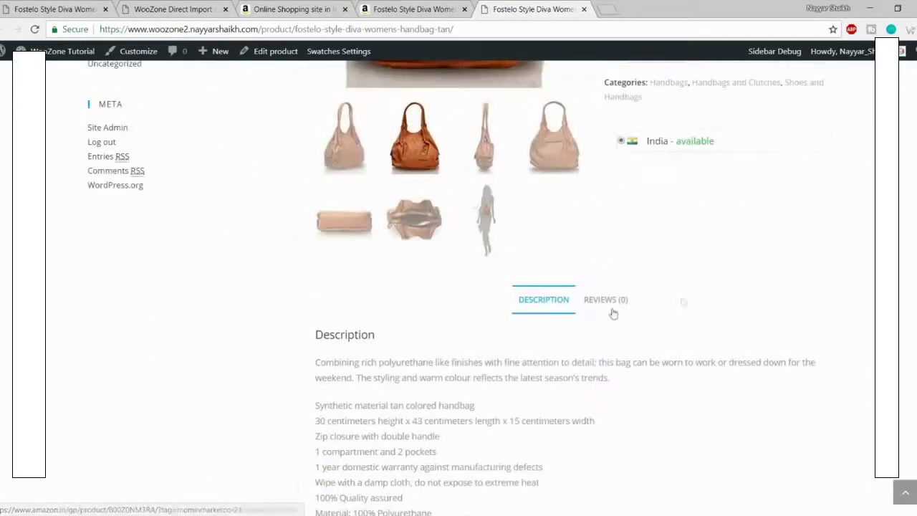
scroll(690, 324, up, 2)
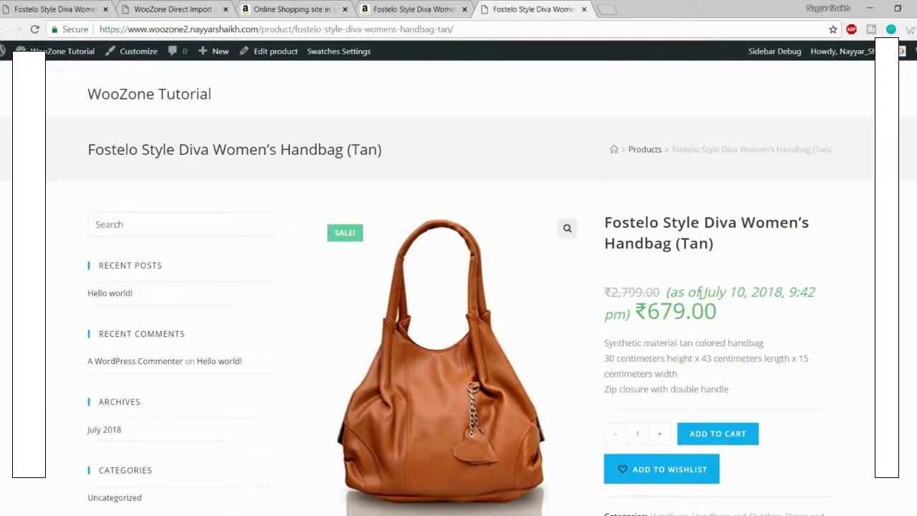
Step: Dismiss the WooZone product-added confirmation on the handbag's Amazon page
click(430, 13)
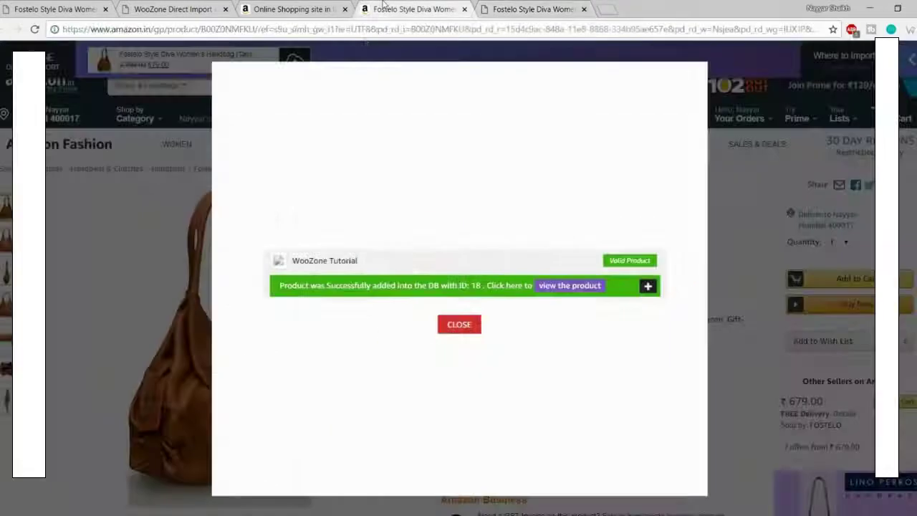
click(459, 325)
scroll(681, 330, down, 10)
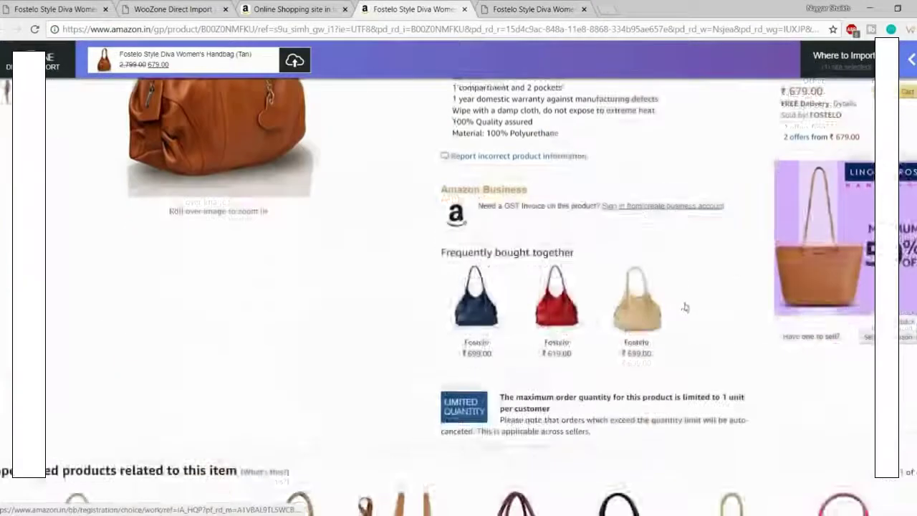
scroll(681, 330, up, 10)
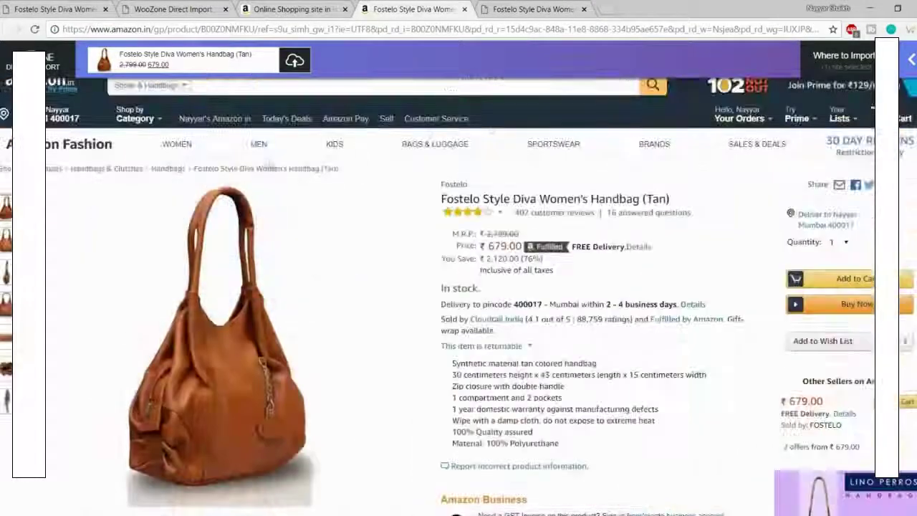
mouse_move(218, 319)
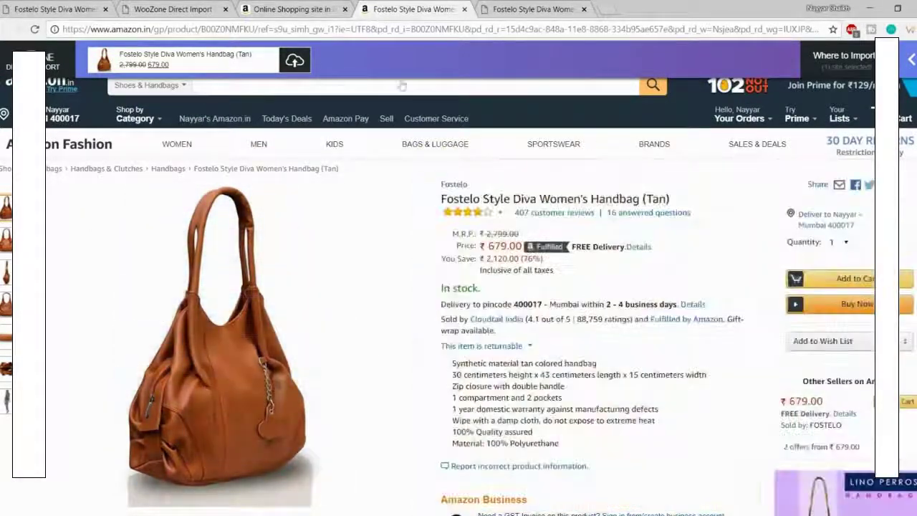
Step: Review the import message on the Amazon home page, then close both Amazon tabs
click(304, 9)
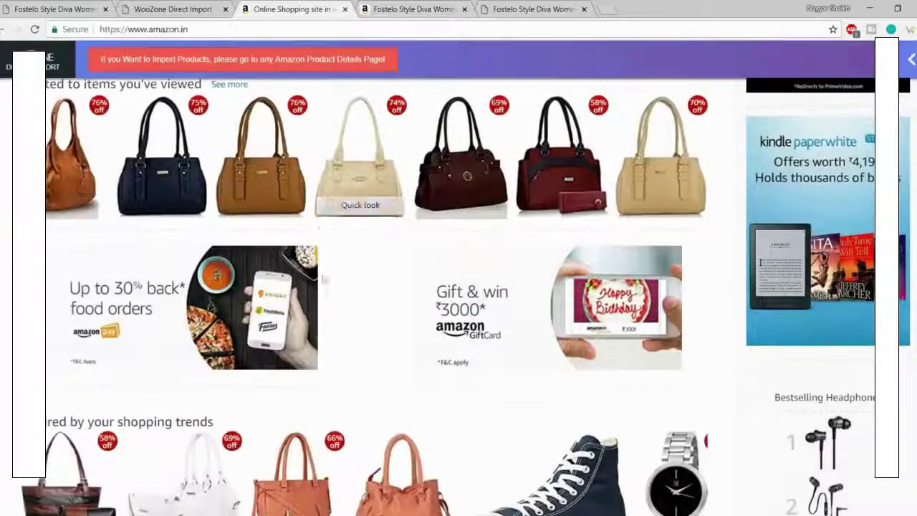
scroll(324, 279, up, 9)
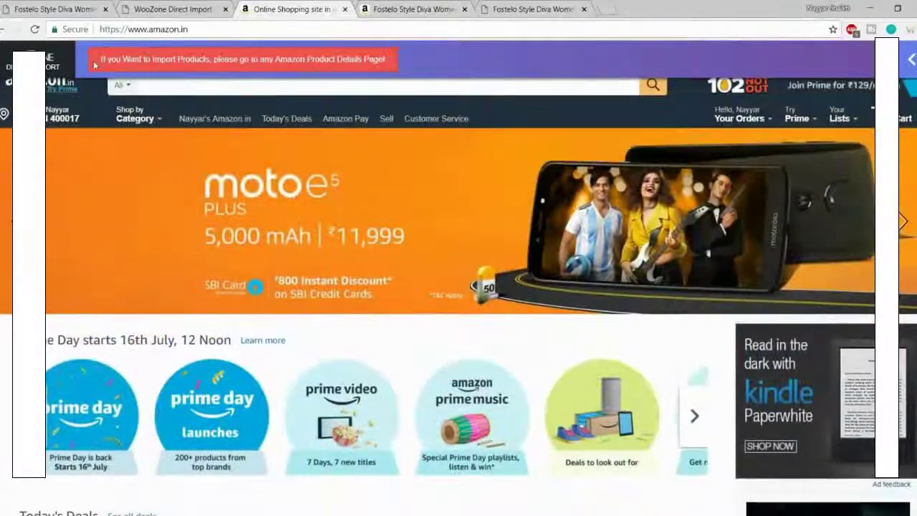
drag(95, 64, 384, 61)
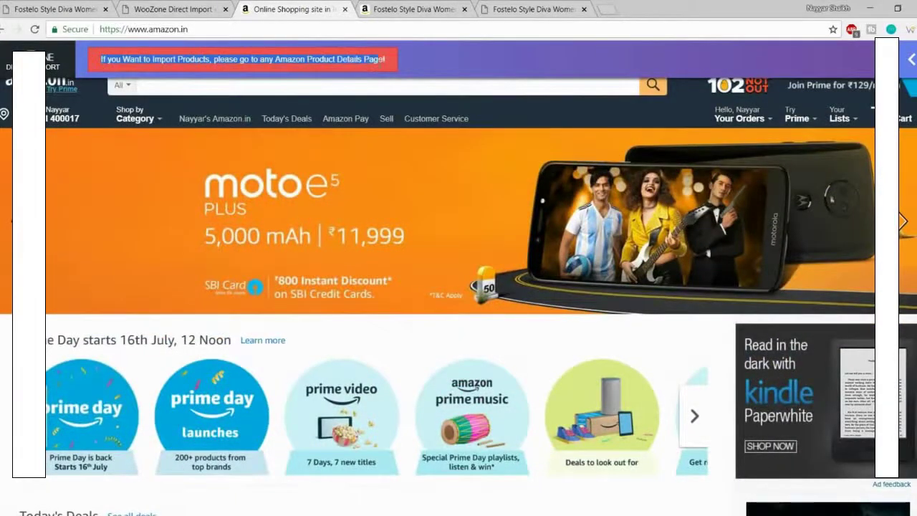
click(384, 60)
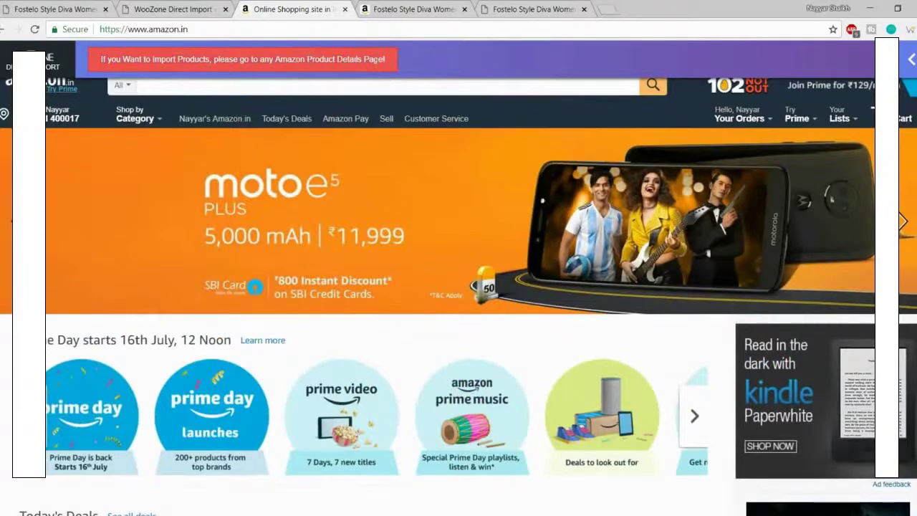
scroll(377, 60, down, 9)
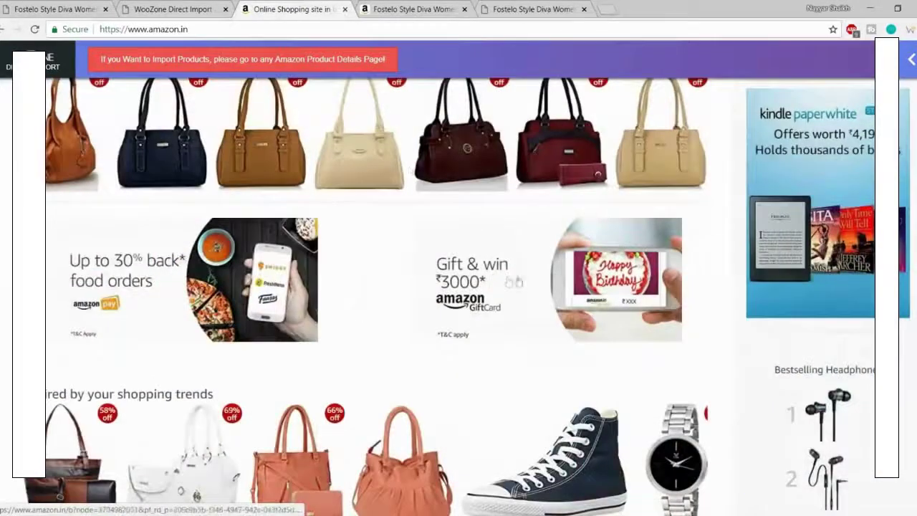
click(409, 8)
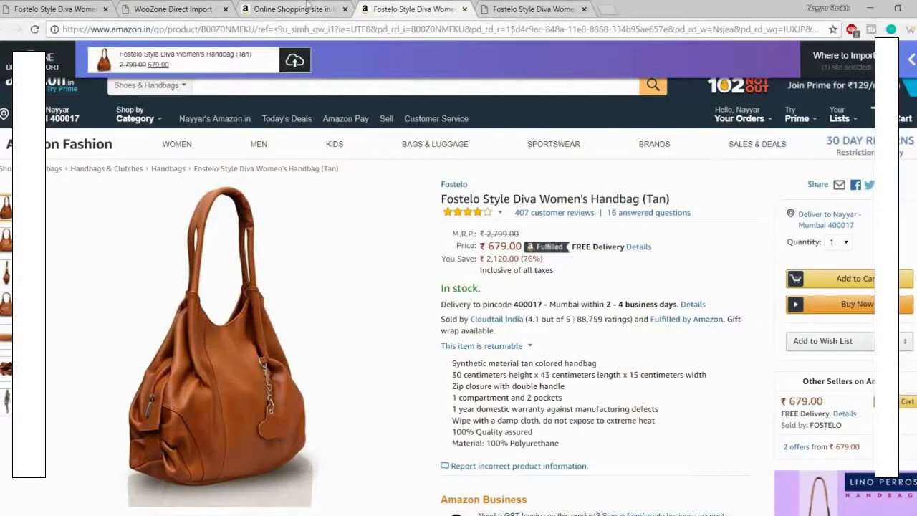
click(337, 9)
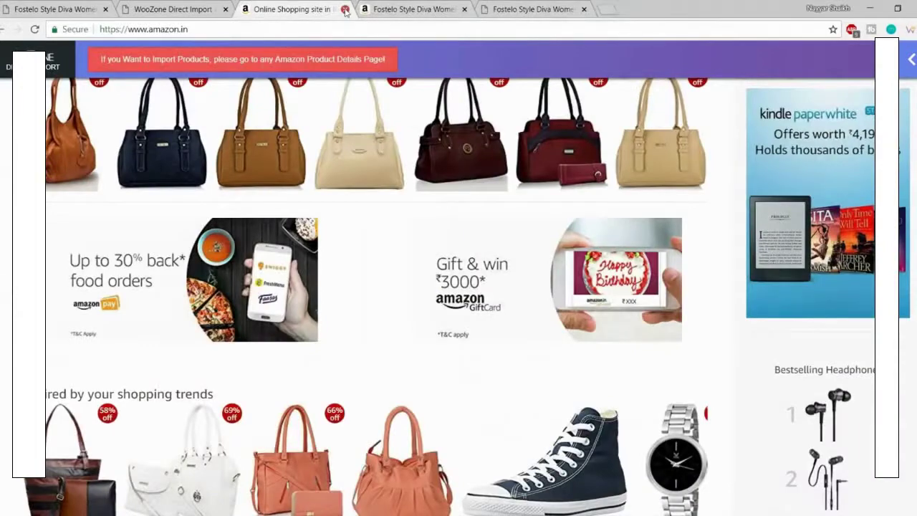
click(344, 8)
click(344, 8)
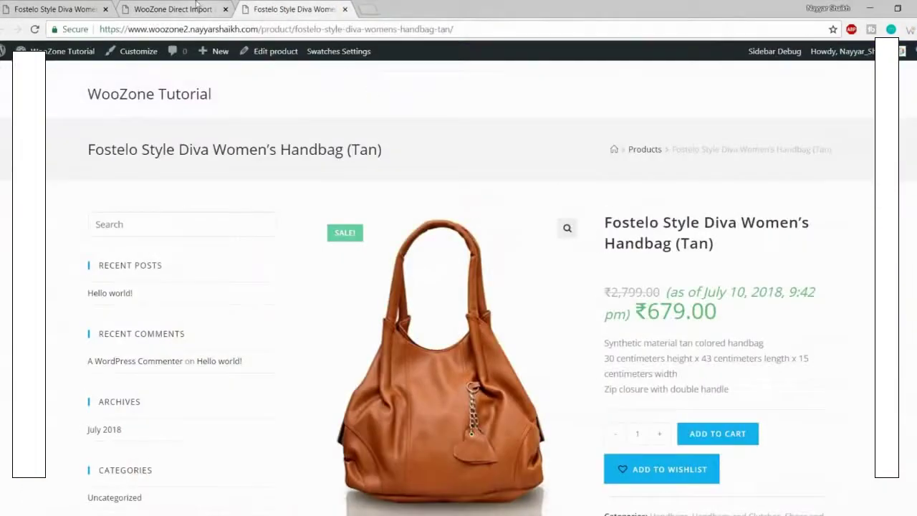
Step: Open WooZone's Insane Import Mode page from the WooZone dashboard
click(198, 7)
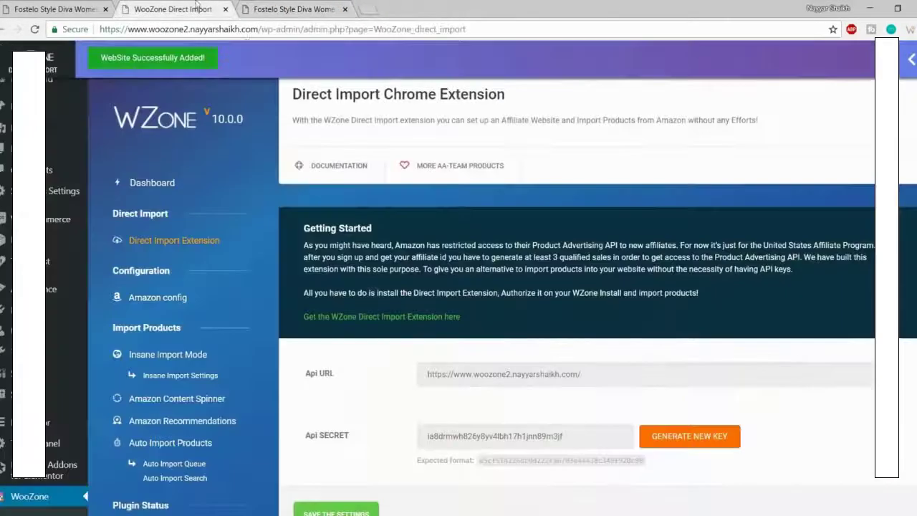
click(176, 183)
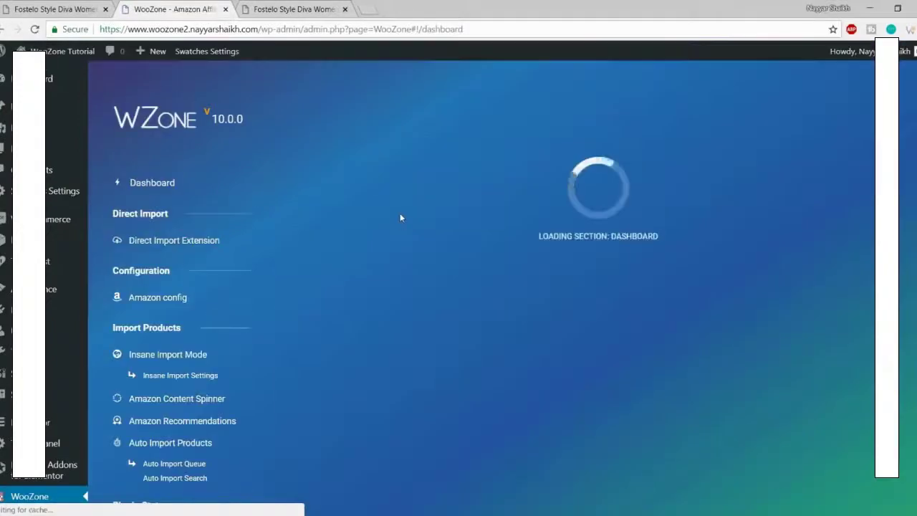
scroll(568, 344, down, 3)
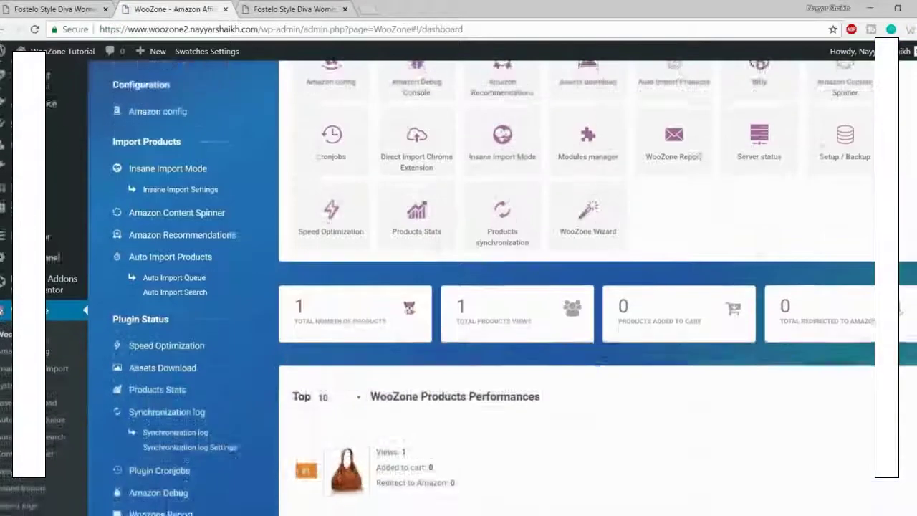
scroll(568, 345, up, 3)
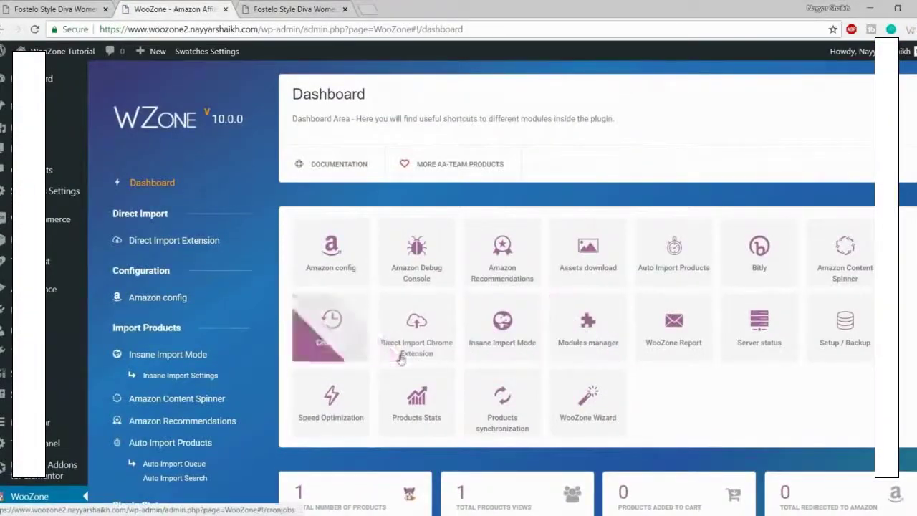
click(515, 340)
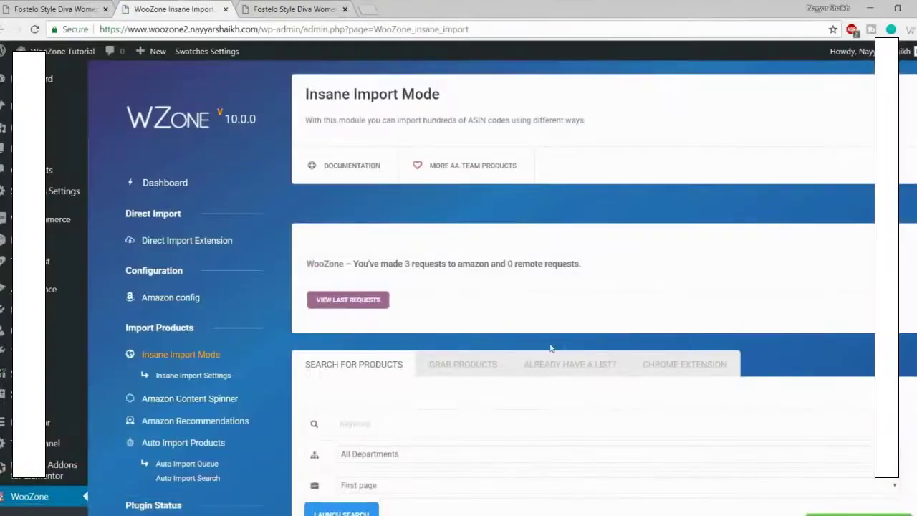
scroll(702, 358, down, 3)
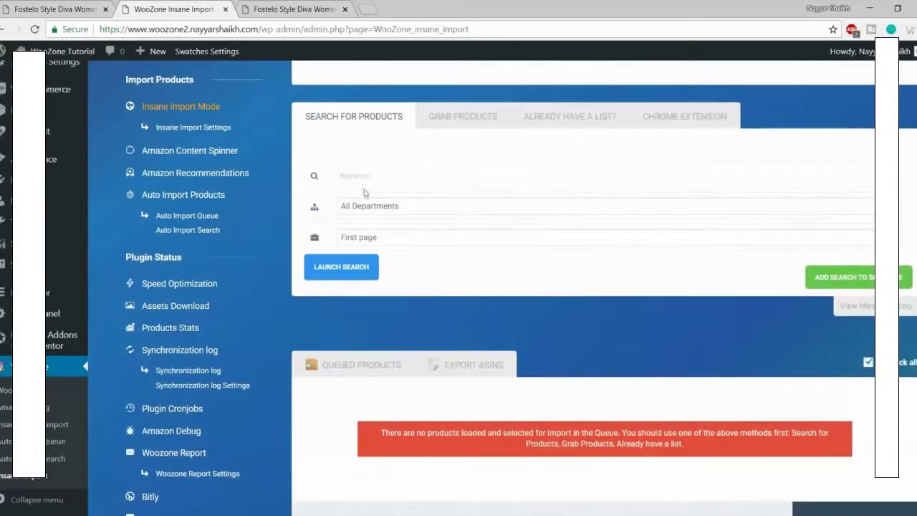
Step: Copy the brand name Fostelo from the handbag page into the keyword field
click(362, 179)
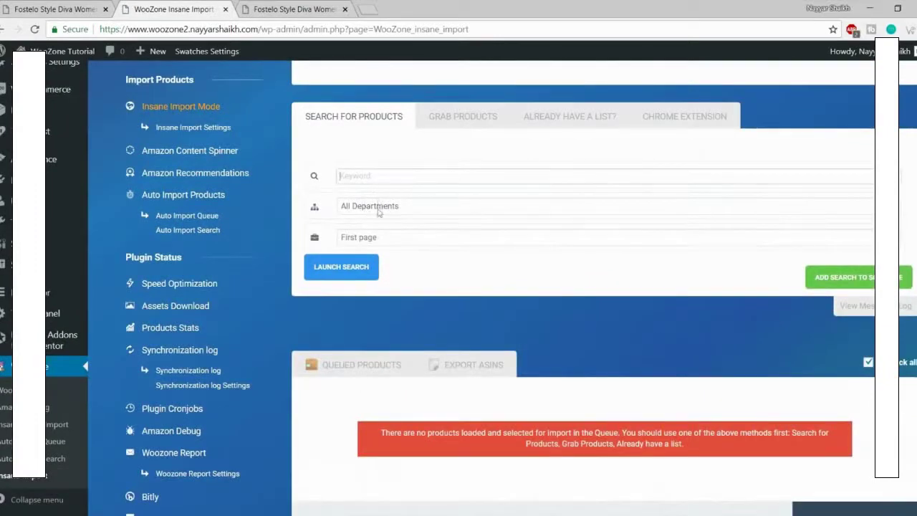
click(276, 8)
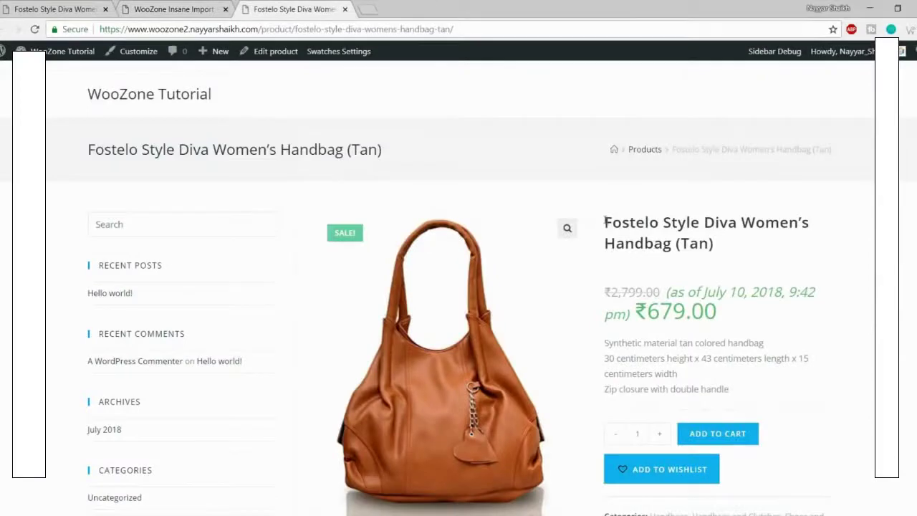
drag(605, 221, 661, 224)
key(ctrl+c)
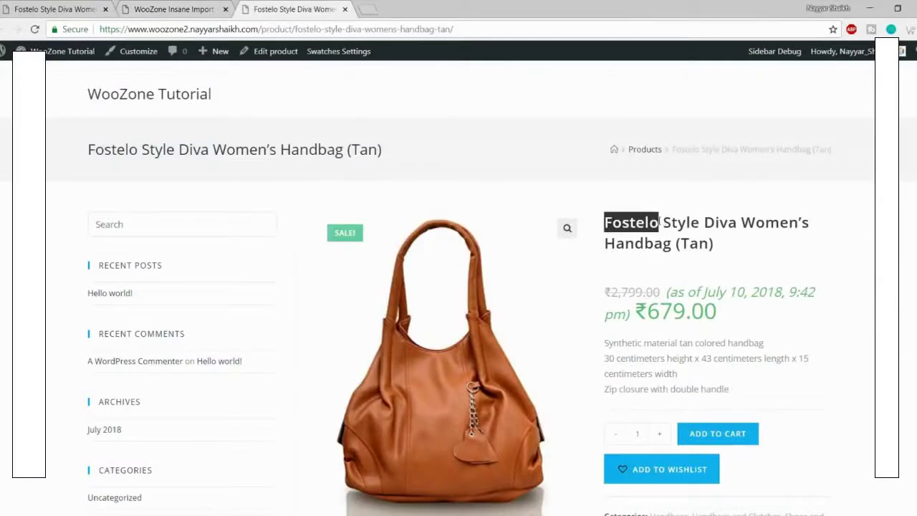
click(207, 7)
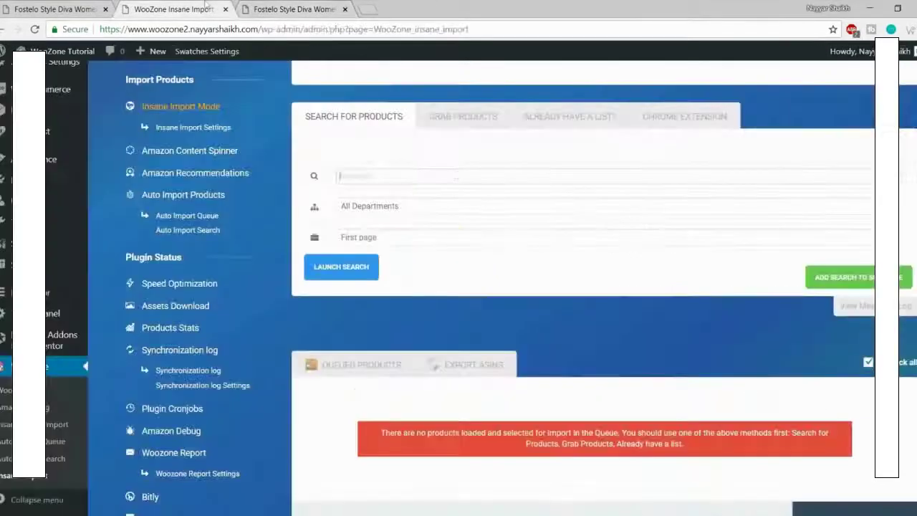
click(459, 183)
key(ctrl+v)
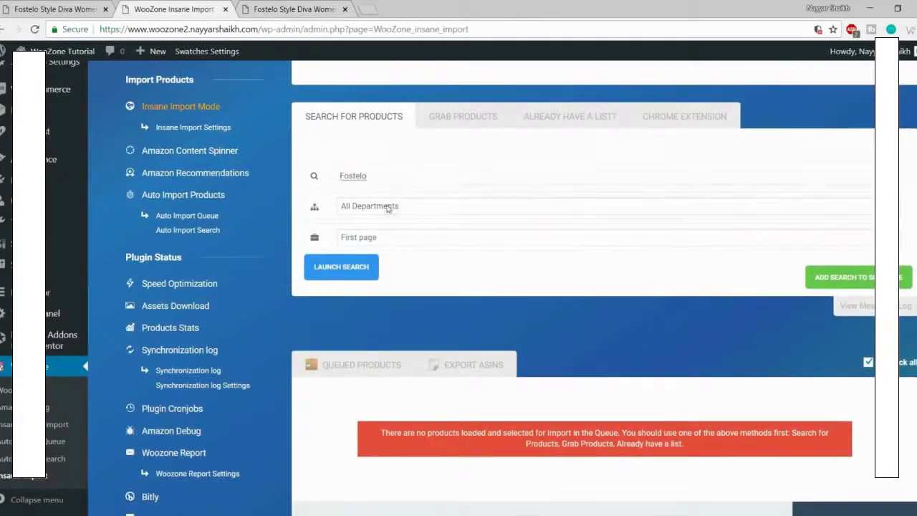
Step: Choose Luggage & Bags as the Amazon department
click(389, 208)
scroll(409, 358, down, 5)
scroll(413, 406, up, 5)
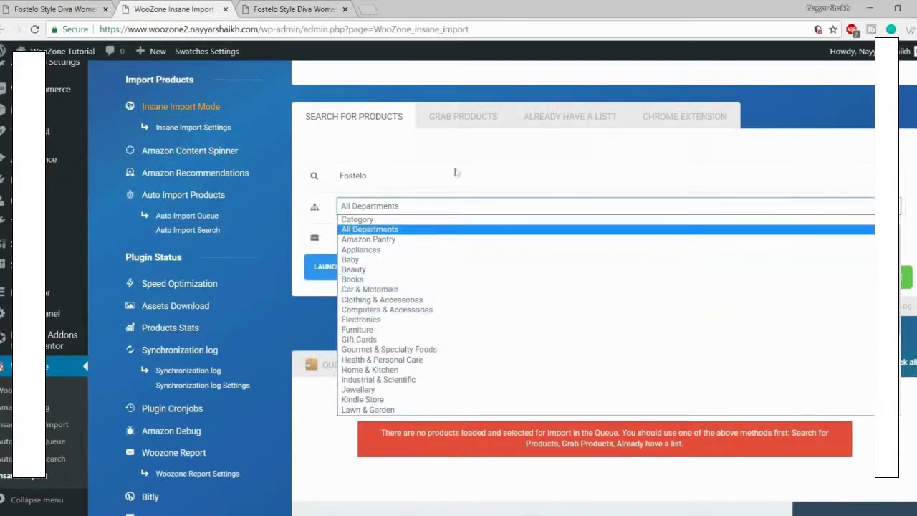
click(401, 229)
click(403, 207)
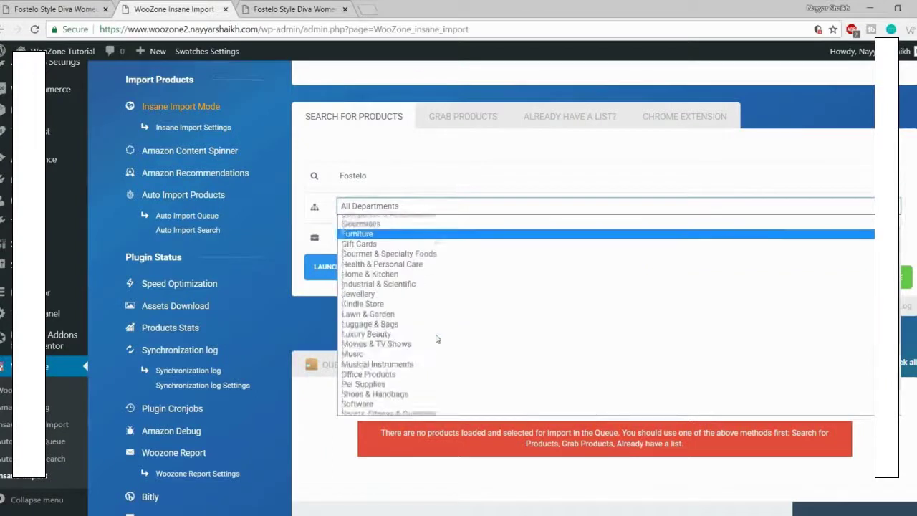
scroll(437, 335, down, 4)
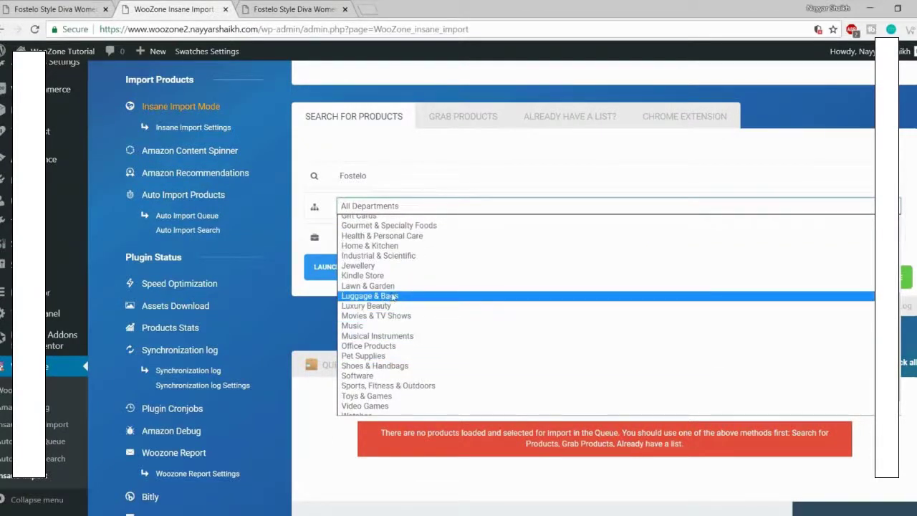
click(399, 296)
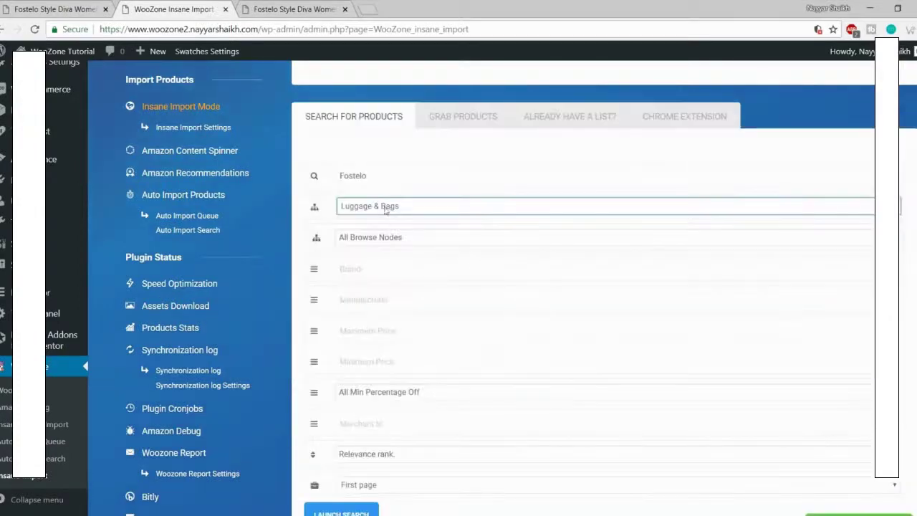
scroll(428, 308, down, 2)
scroll(437, 336, up, 2)
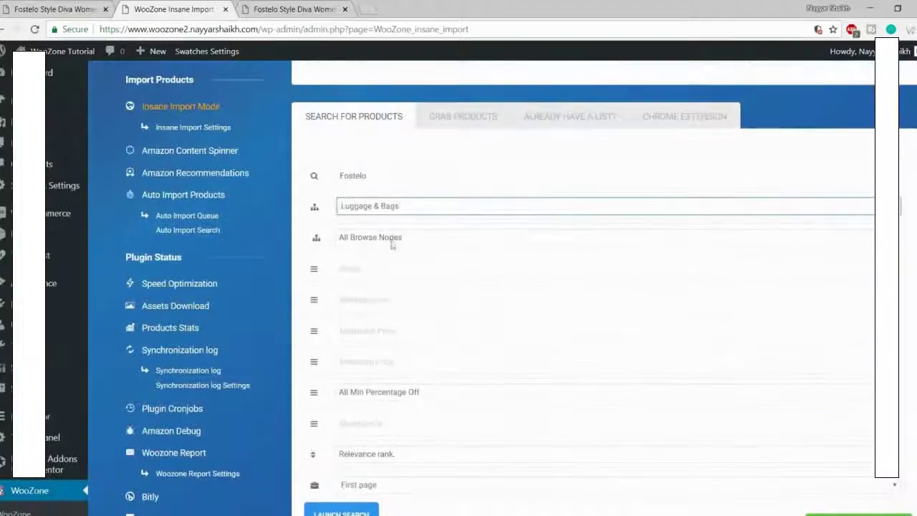
Step: Narrow the browse node to Handbags & Clutches, keeping all sub-category nodes
click(392, 241)
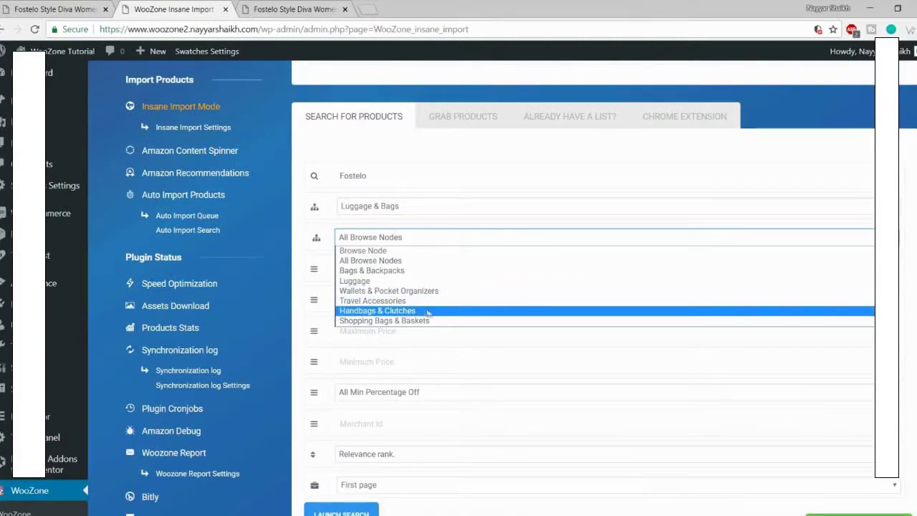
click(399, 311)
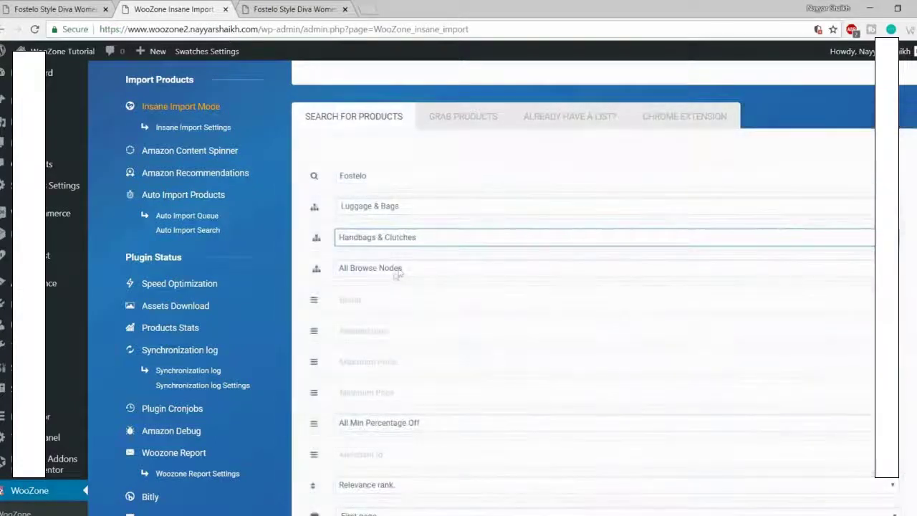
click(399, 268)
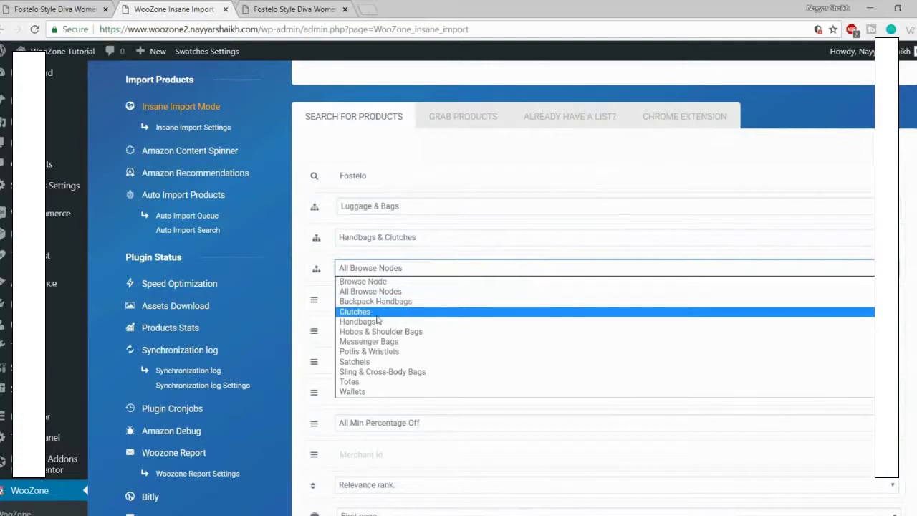
click(392, 275)
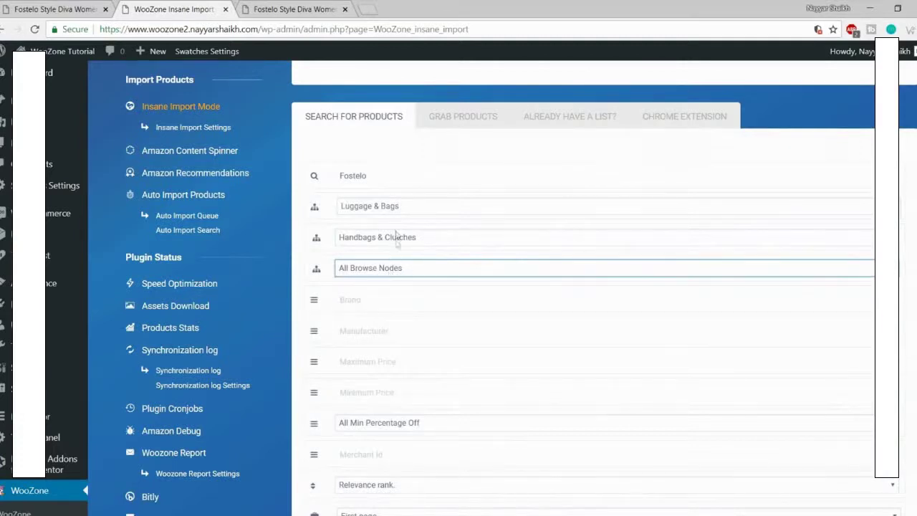
click(385, 275)
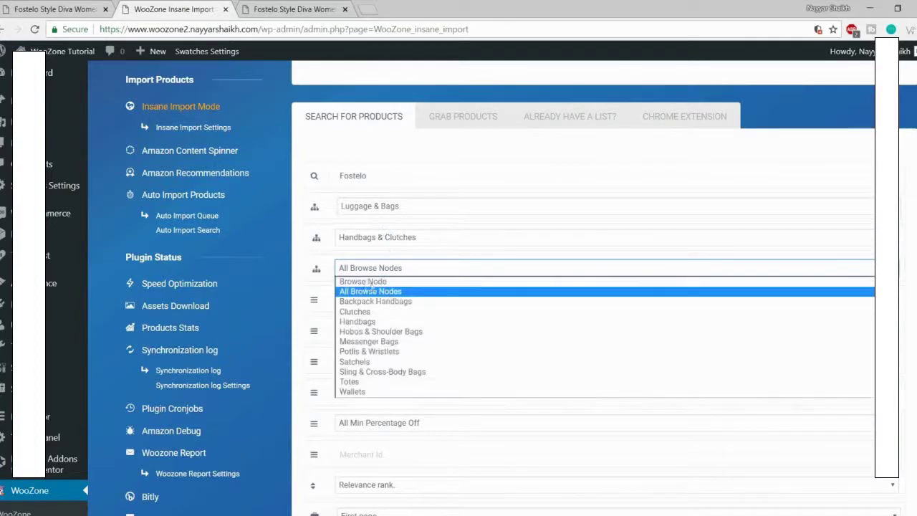
click(378, 291)
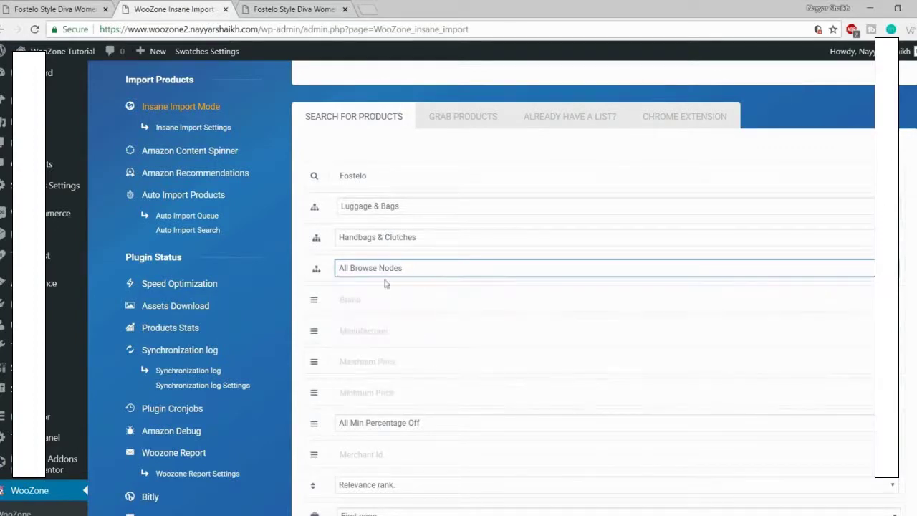
scroll(492, 300, down, 2)
click(387, 180)
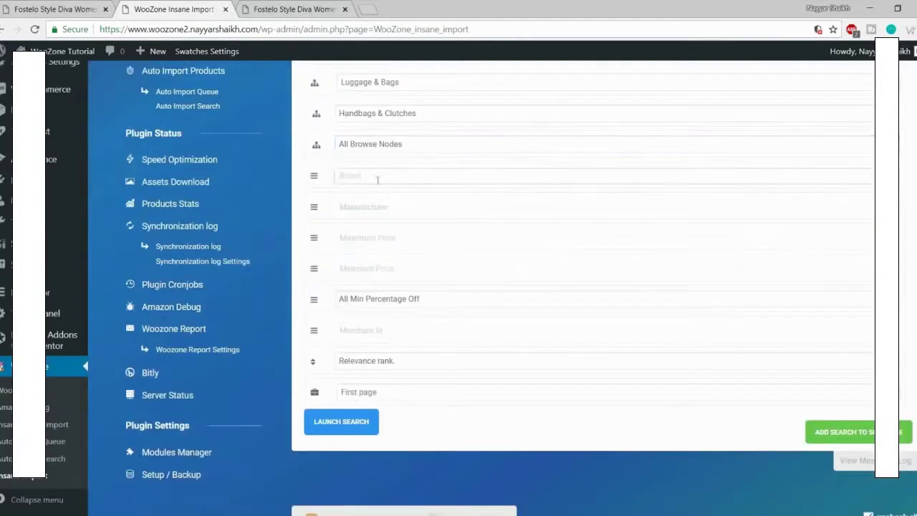
click(398, 209)
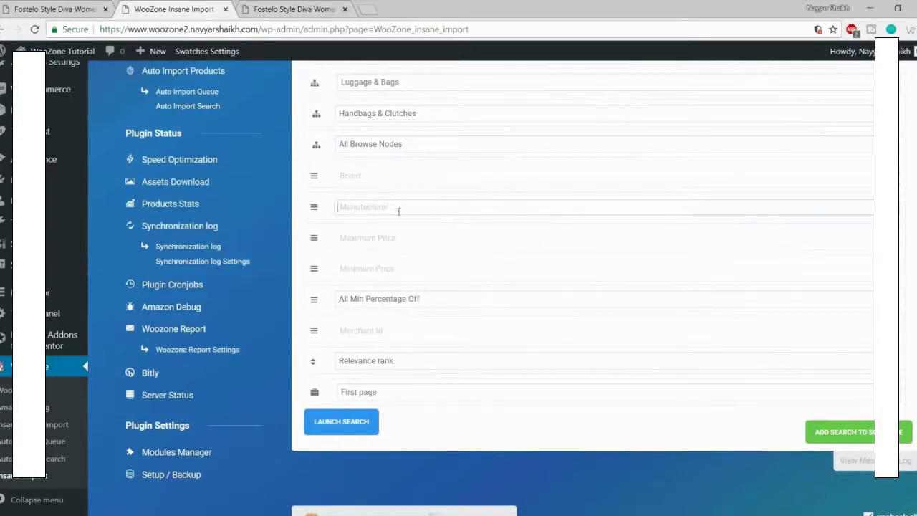
click(409, 236)
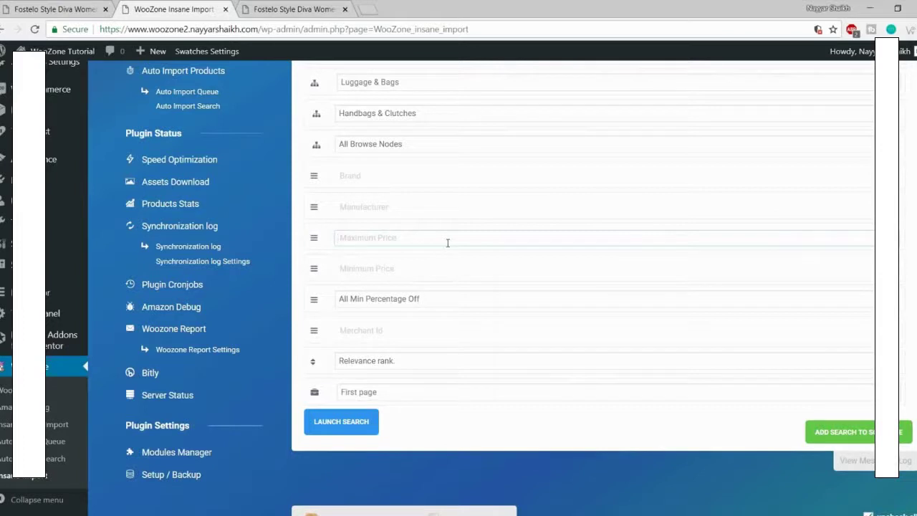
click(406, 268)
click(408, 237)
scroll(399, 304, down, 2)
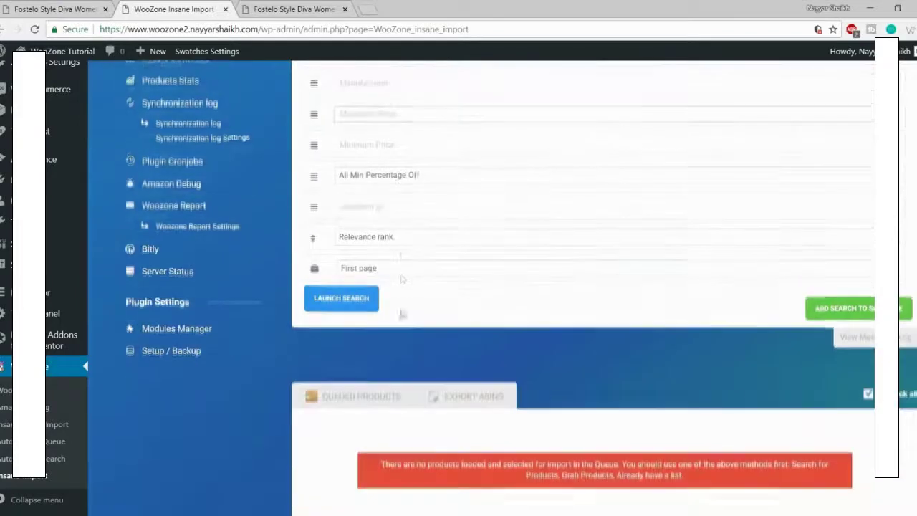
click(401, 185)
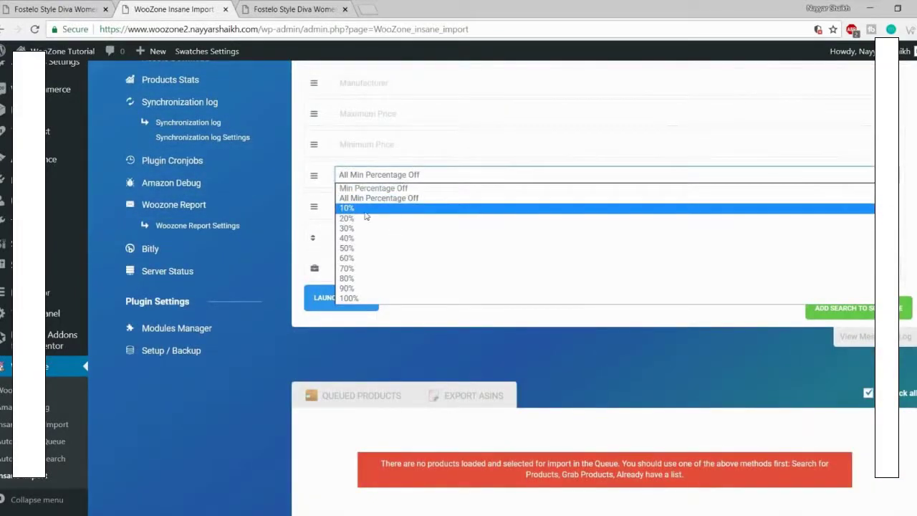
click(372, 179)
click(372, 179)
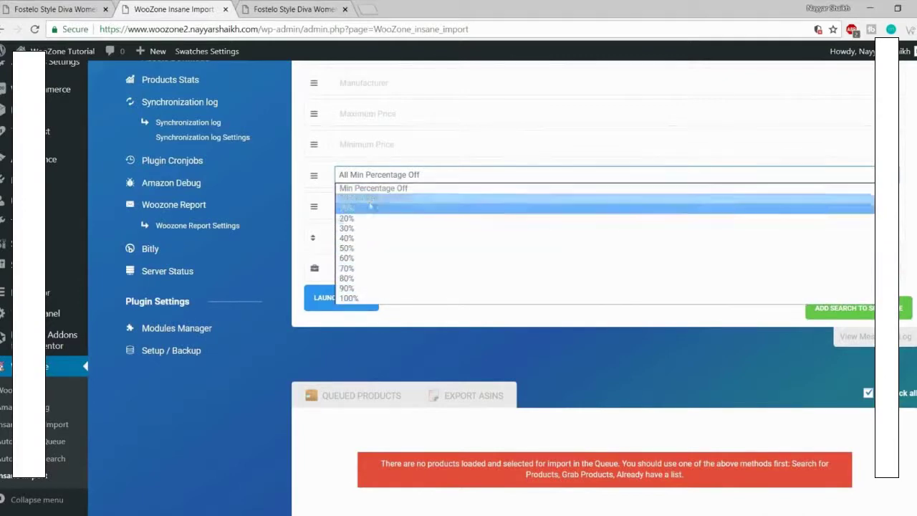
click(381, 174)
scroll(394, 242, up, 1)
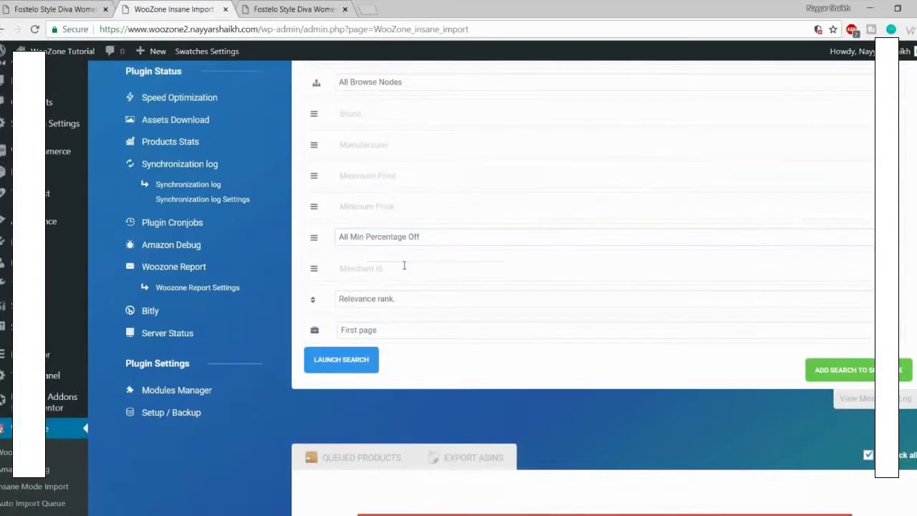
scroll(414, 285, up, 3)
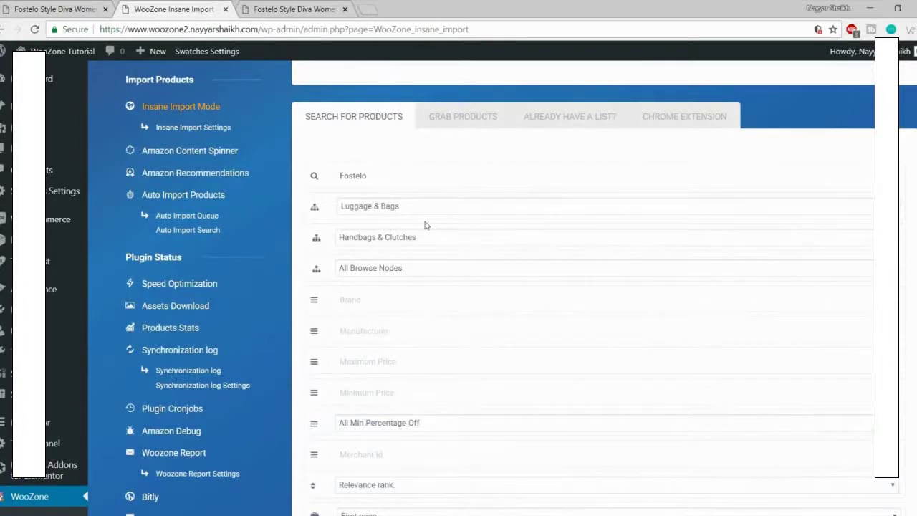
drag(372, 175, 339, 177)
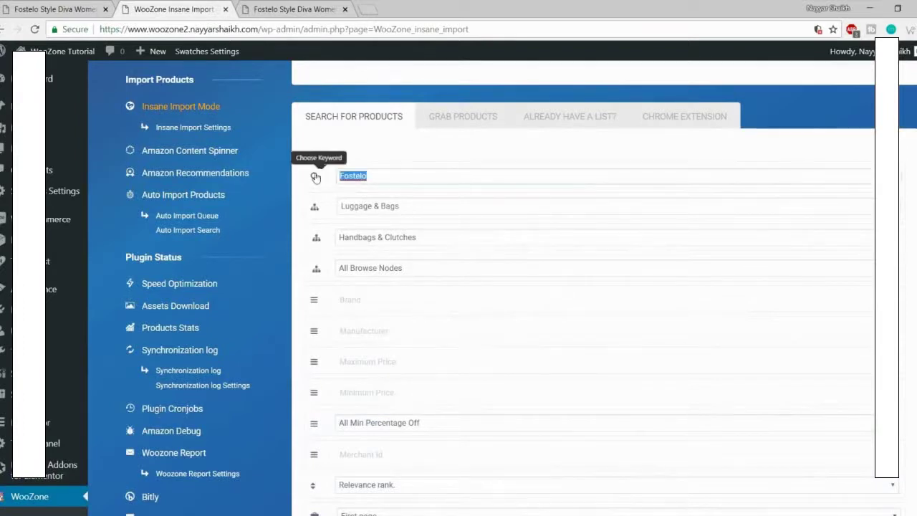
click(380, 208)
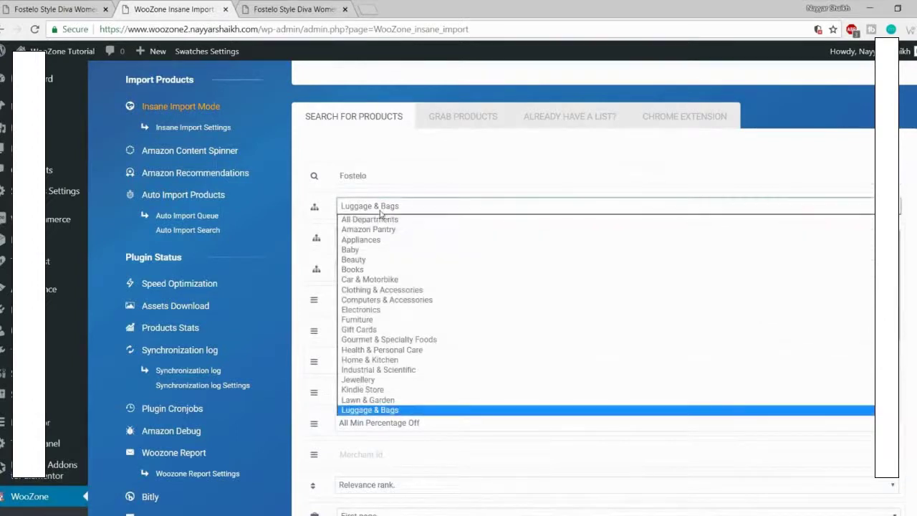
click(401, 412)
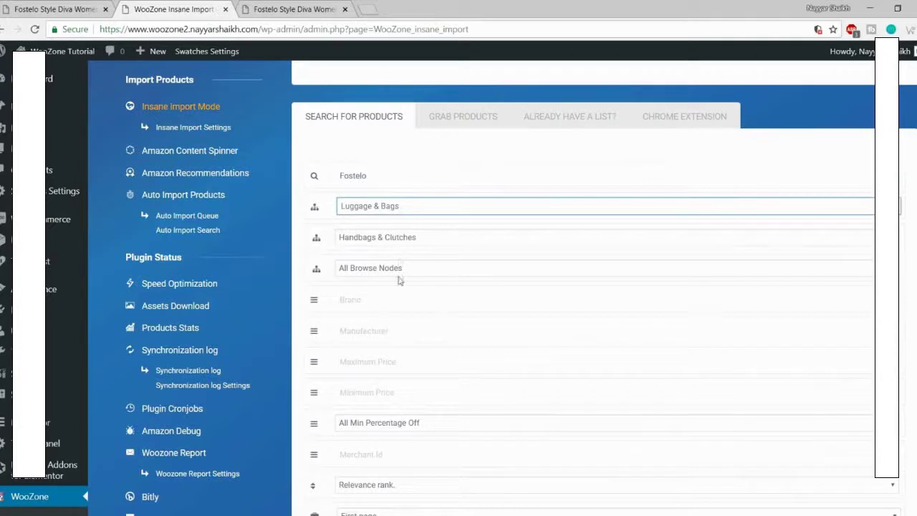
scroll(473, 303, down, 2)
scroll(472, 302, down, 1)
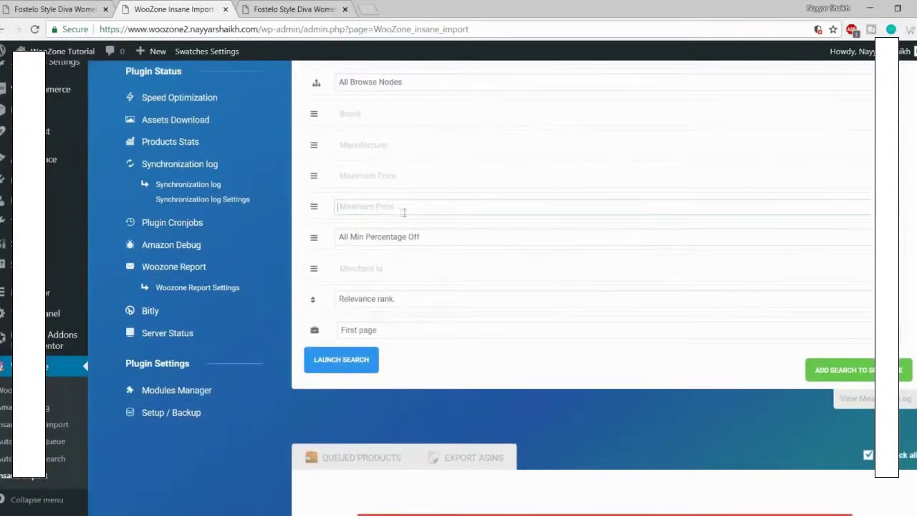
click(376, 175)
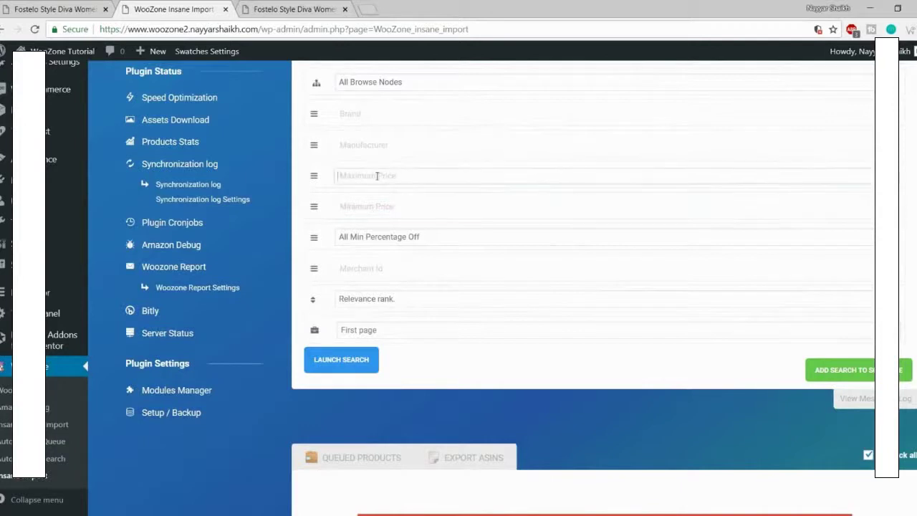
click(389, 202)
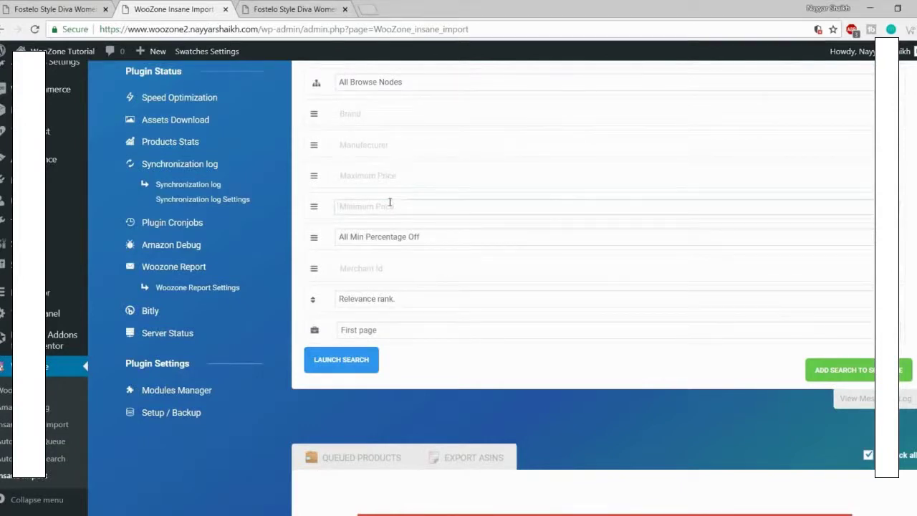
Step: Set the price range to 100–5000 and require at least 10% off
text(100)
click(394, 179)
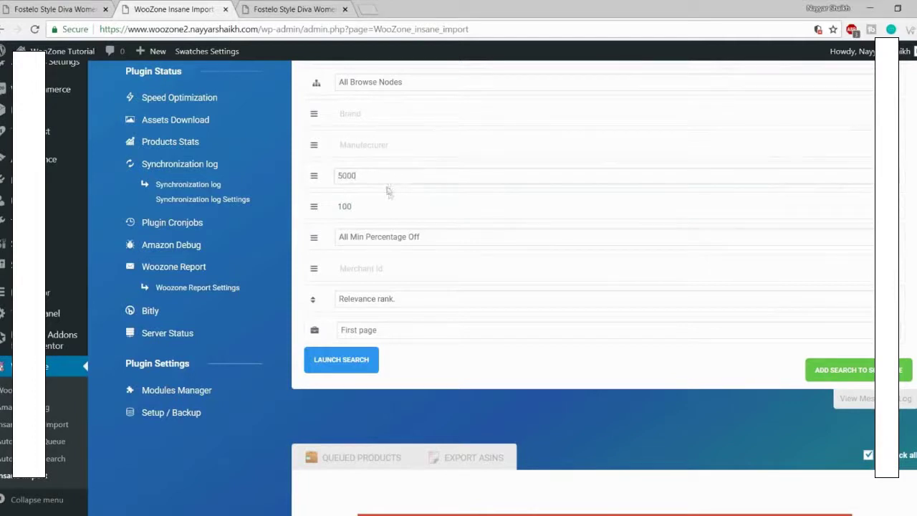
click(388, 206)
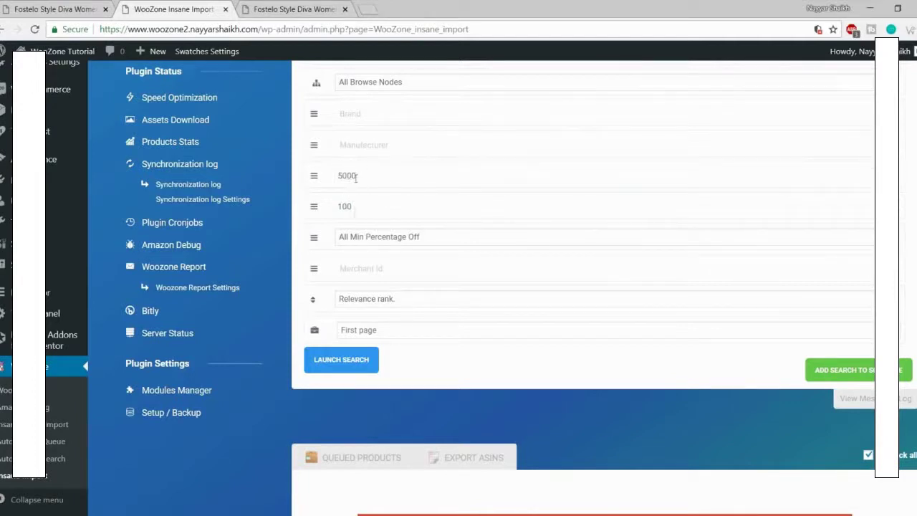
click(446, 236)
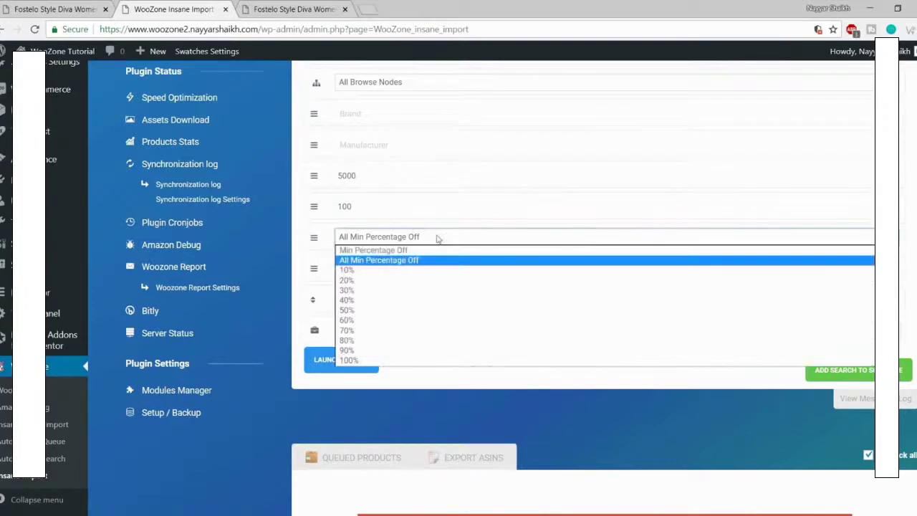
click(363, 271)
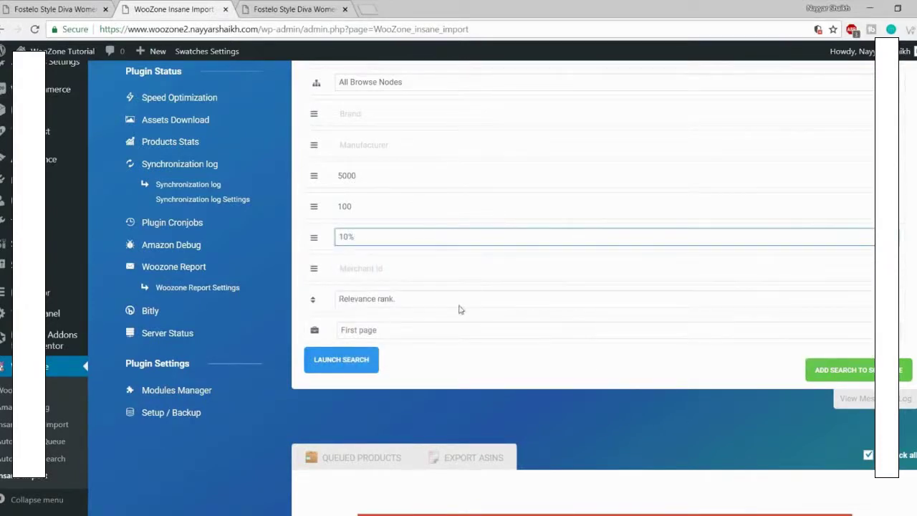
Step: Keep fetching only the first results page and launch the Fostelo search
click(407, 334)
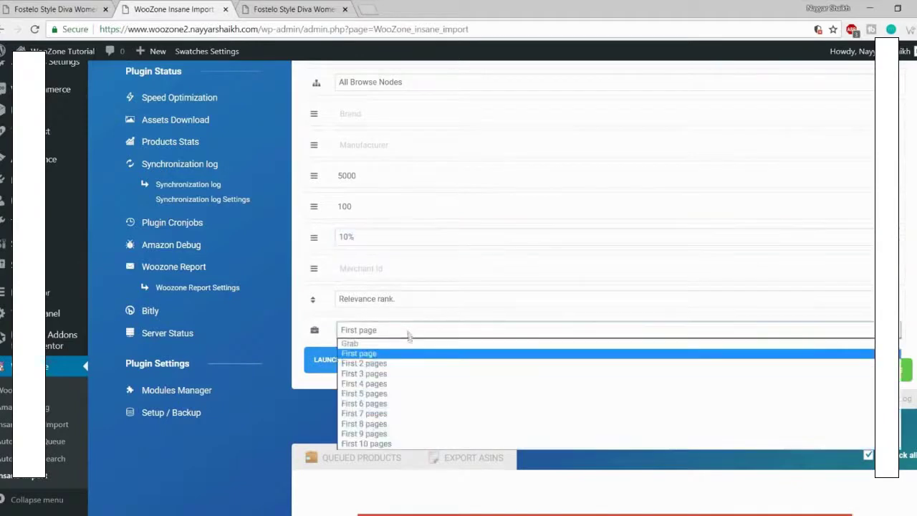
scroll(407, 335, down, 1)
click(398, 271)
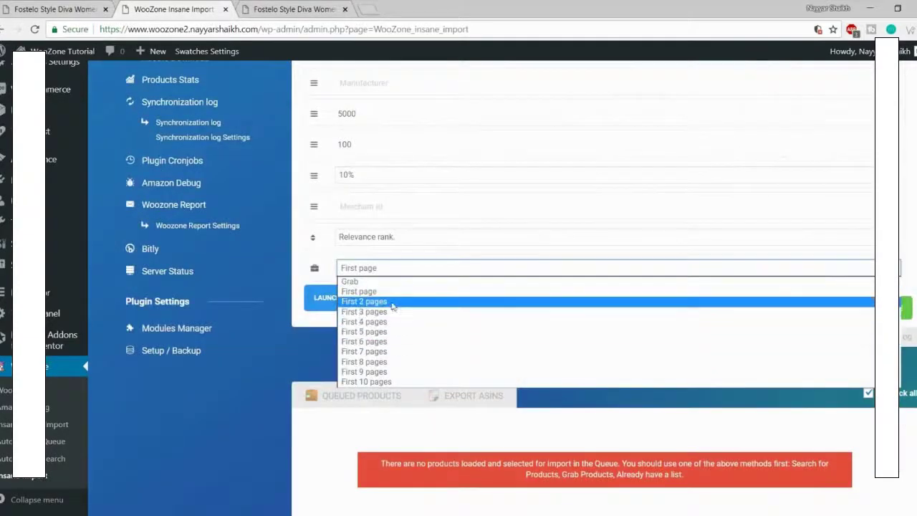
click(400, 271)
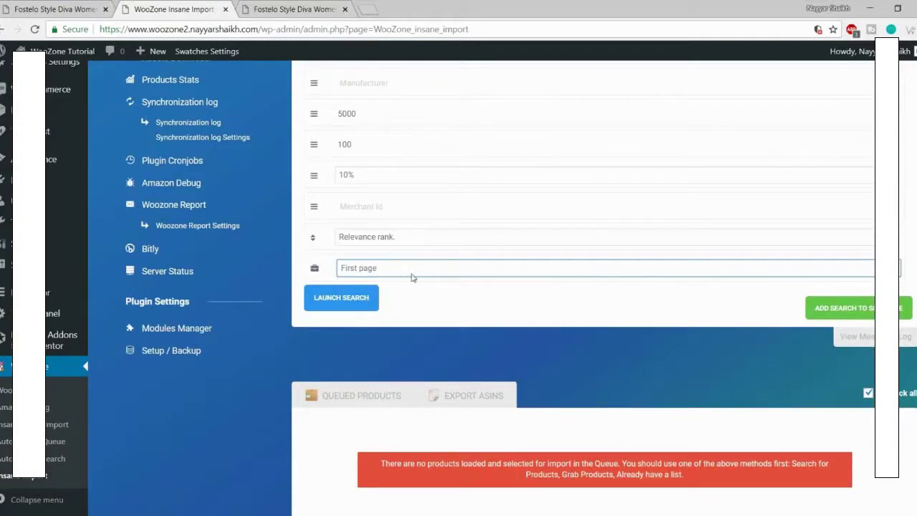
scroll(423, 360, up, 3)
scroll(344, 365, down, 2)
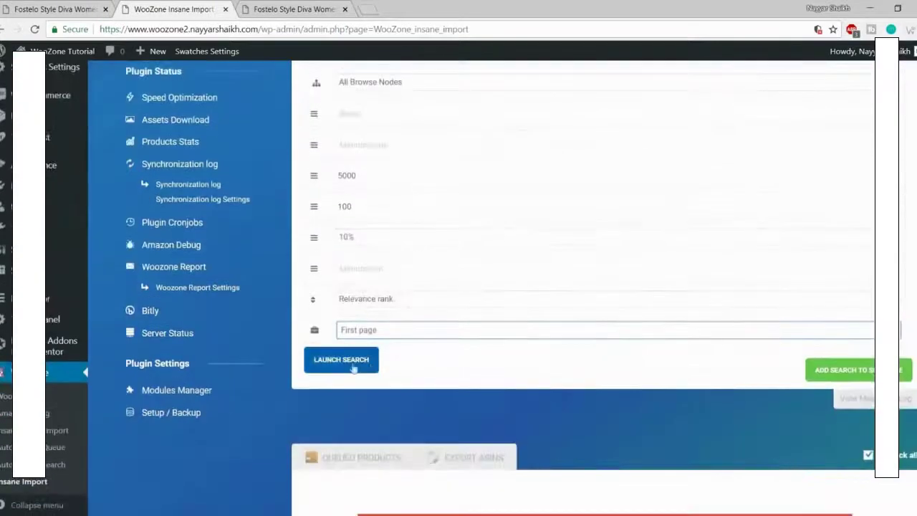
click(337, 363)
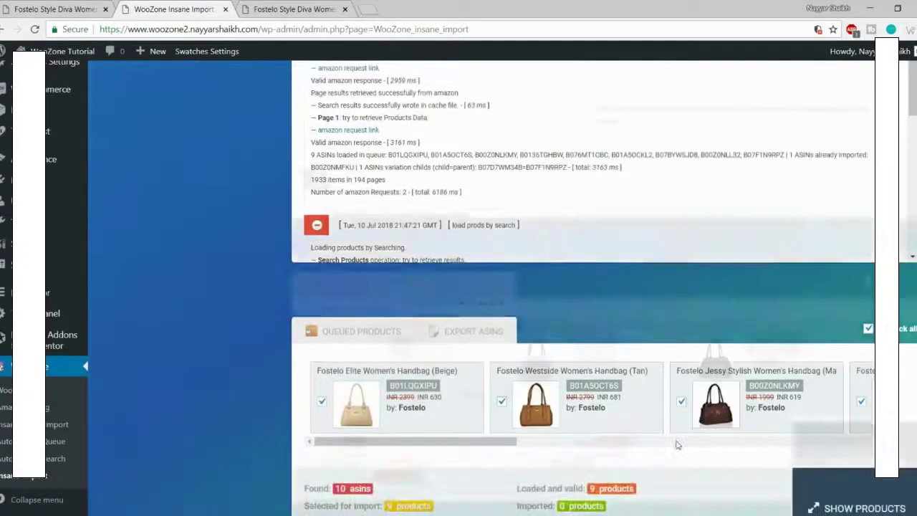
Step: Keep the Elite Beige handbag selected; deselect the Westside tan and Jessy Stylish handbags
scroll(676, 444, down, 2)
drag(469, 320, 383, 348)
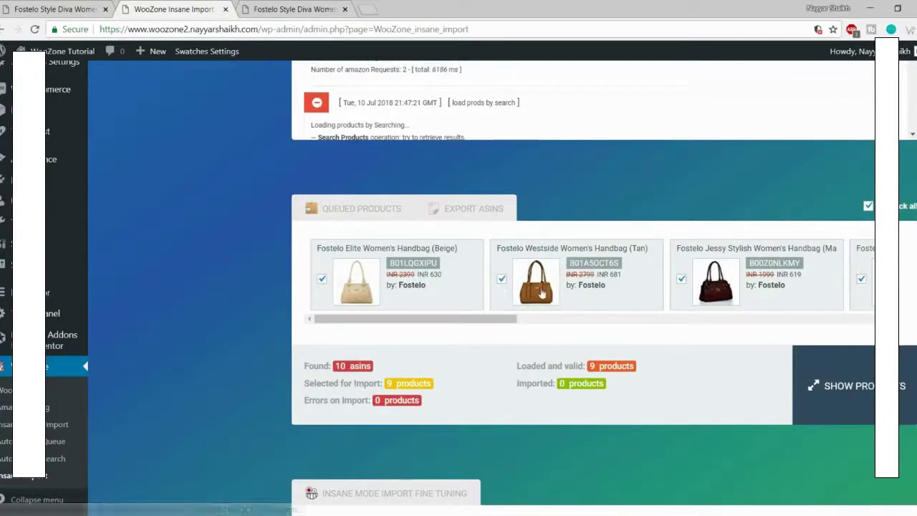
click(322, 279)
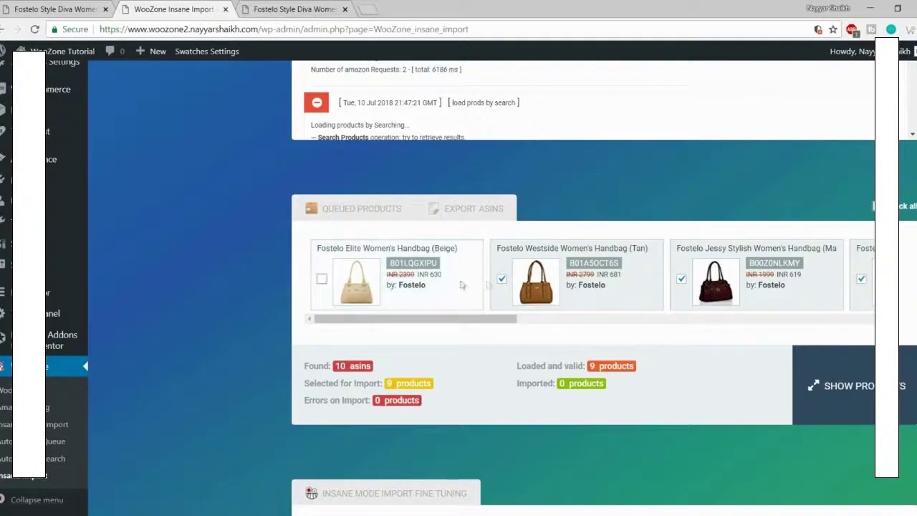
click(321, 279)
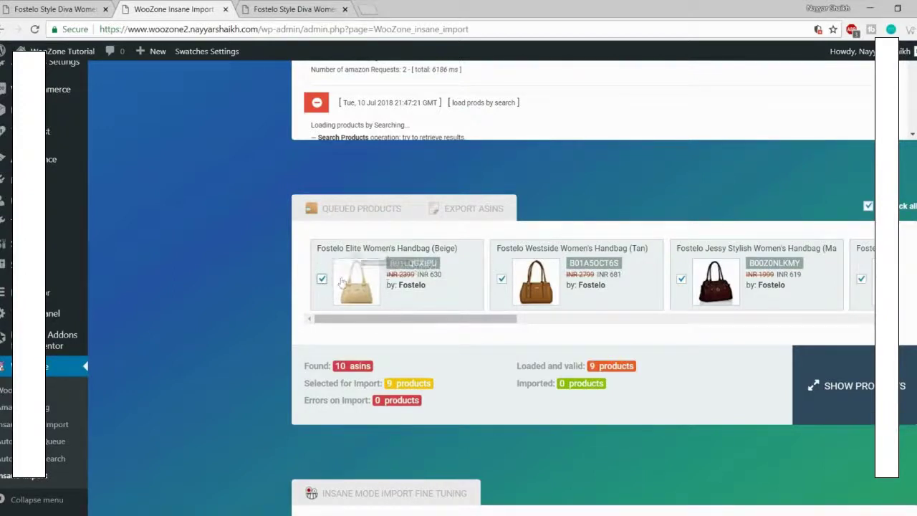
click(502, 280)
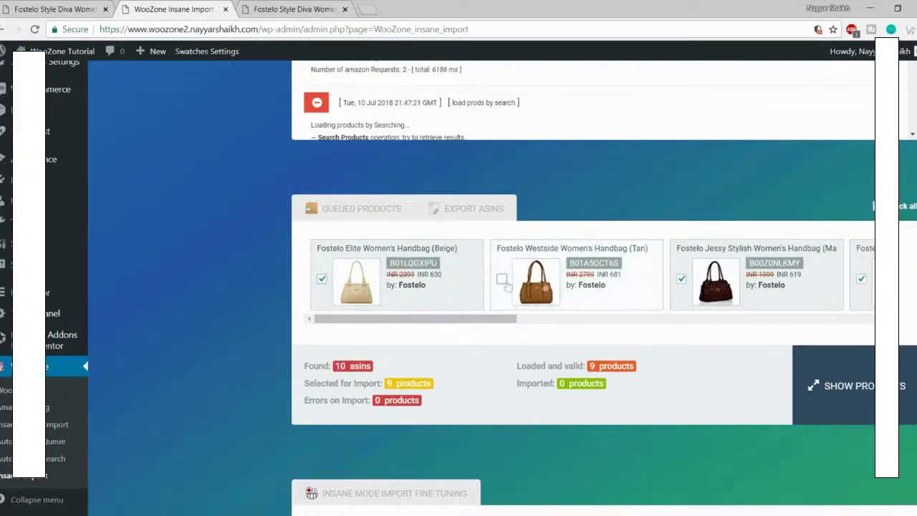
click(683, 281)
Step: Deselect the remaining queued handbags, including Westside blue, Versatile Clutch, Princess Diana, Aurielle and Kathleen
drag(503, 318, 820, 307)
click(469, 278)
click(649, 280)
click(561, 281)
click(738, 279)
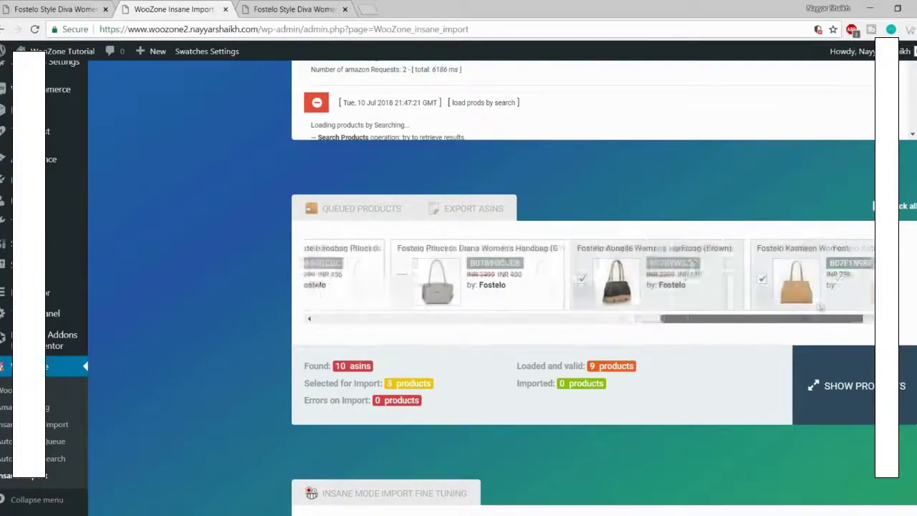
click(549, 278)
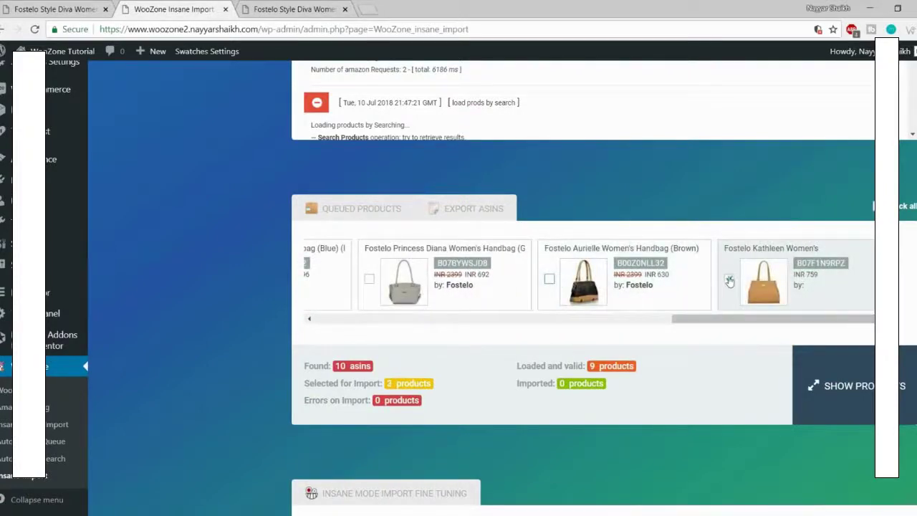
click(729, 281)
drag(703, 320, 287, 332)
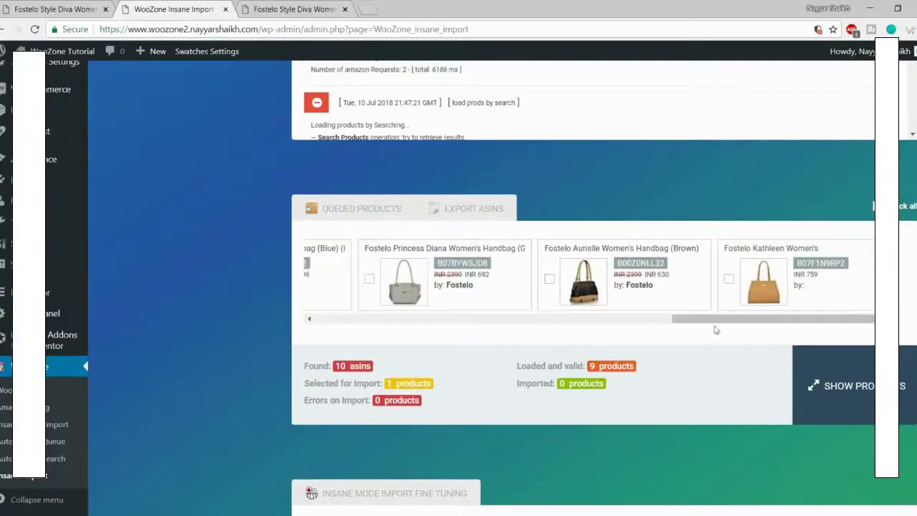
drag(717, 324, 328, 323)
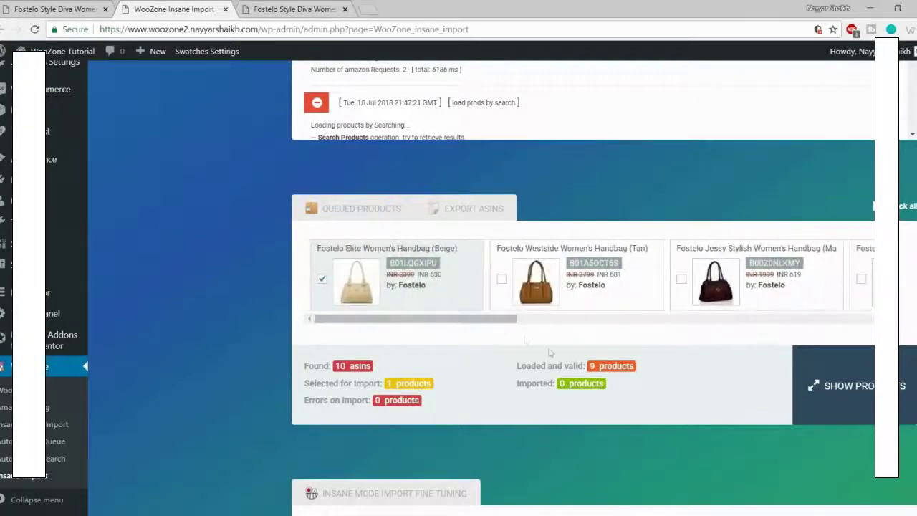
scroll(737, 202, down, 2)
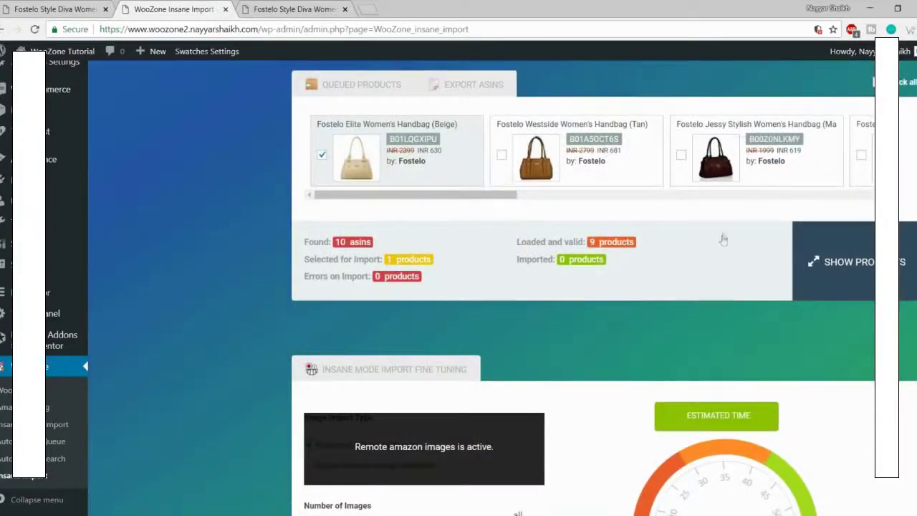
Step: Lower the number of images imported per product to 3
scroll(724, 242, down, 5)
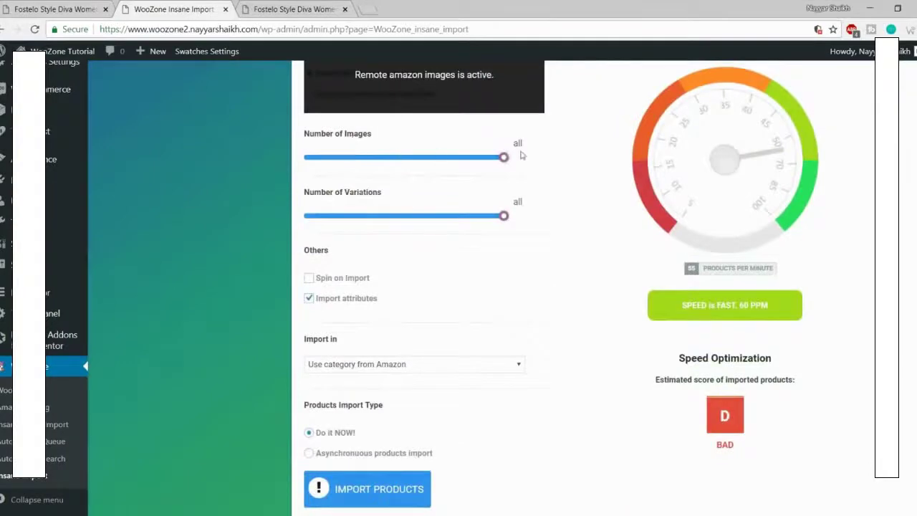
scroll(573, 198, up, 2)
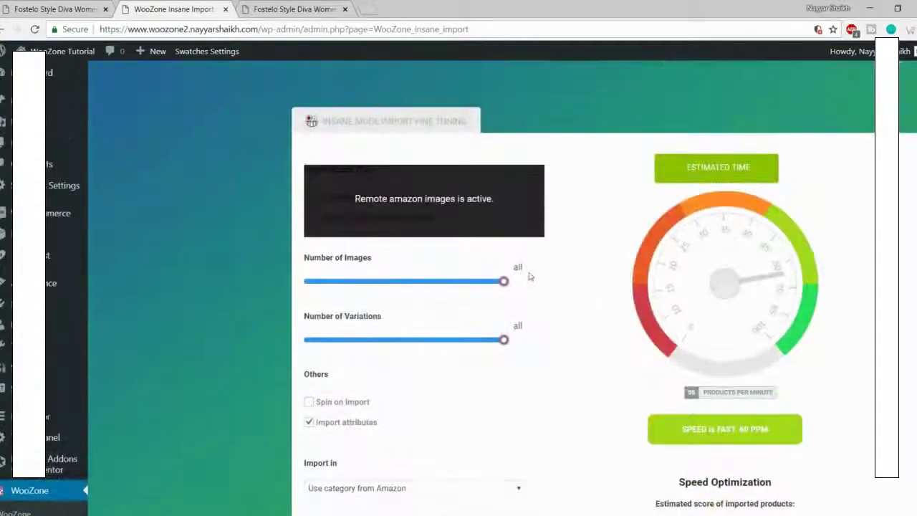
drag(504, 280, 564, 304)
drag(507, 286, 313, 294)
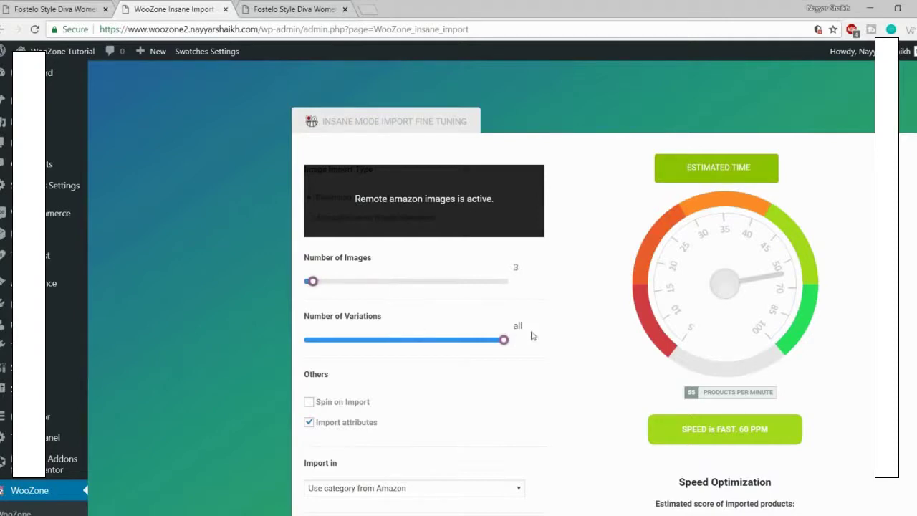
Step: Keep 'Use category from Amazon' and start importing the Beige handbag
scroll(553, 332, down, 2)
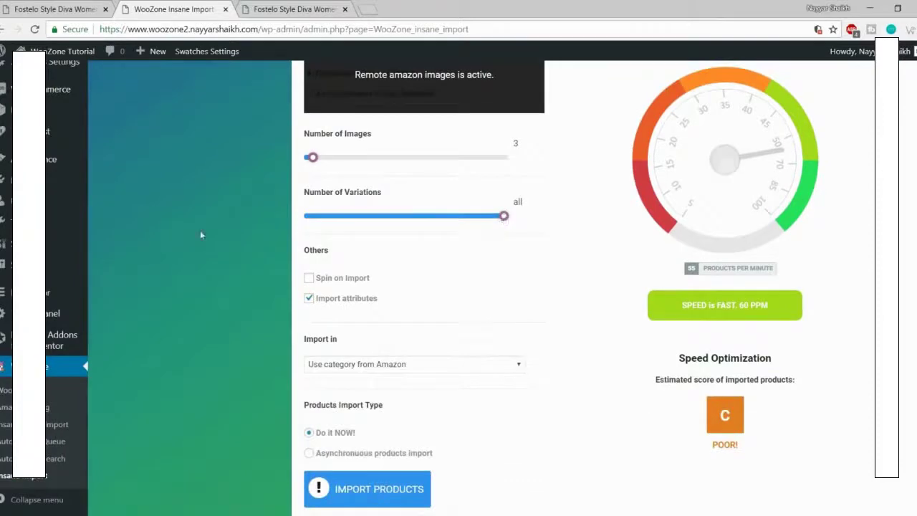
scroll(370, 268, down, 2)
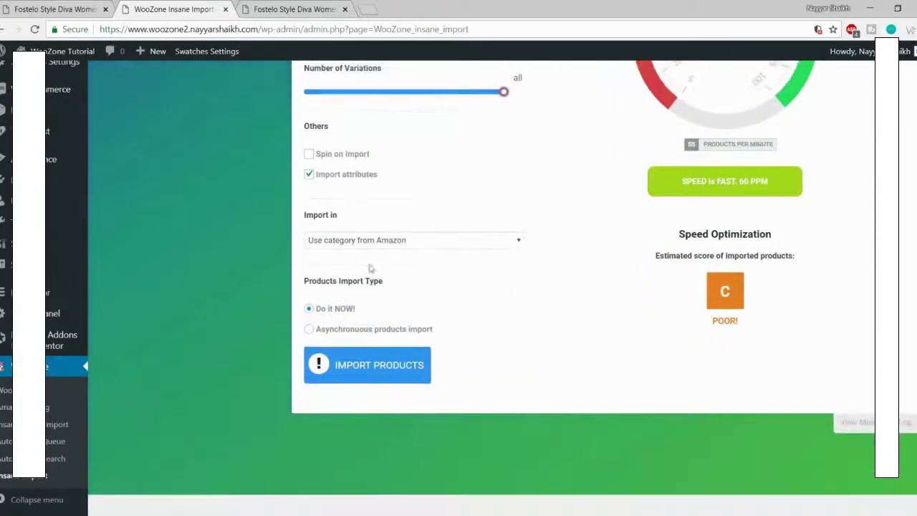
click(384, 243)
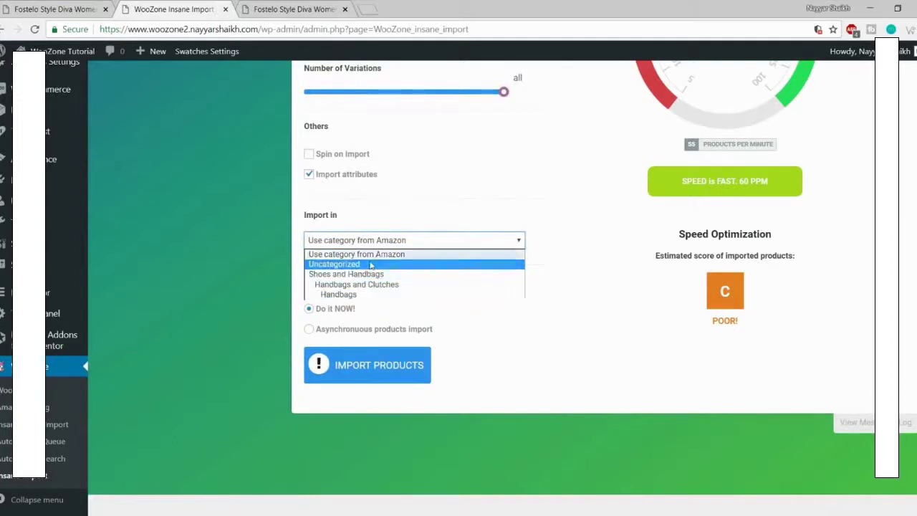
click(651, 248)
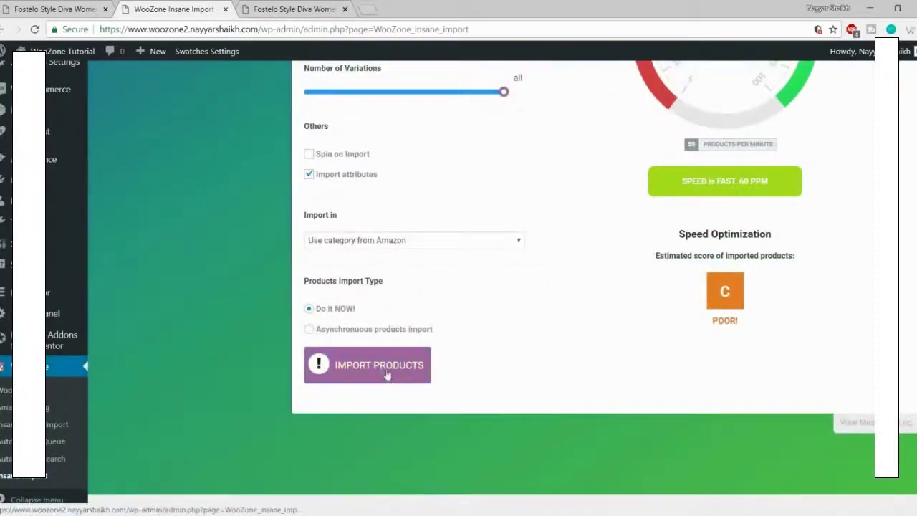
click(387, 374)
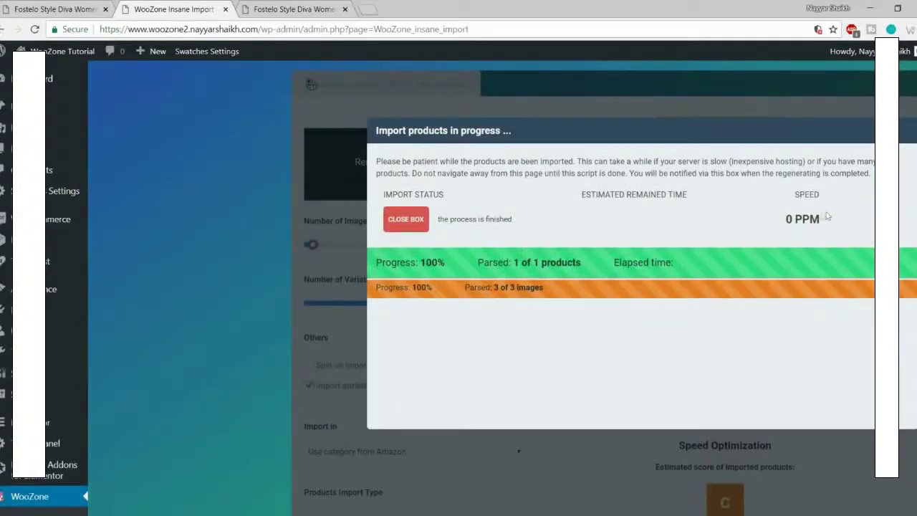
Step: Close the import report and view All Products, now listing the Beige handbag at ₹630.00
click(405, 221)
scroll(501, 279, up, 2)
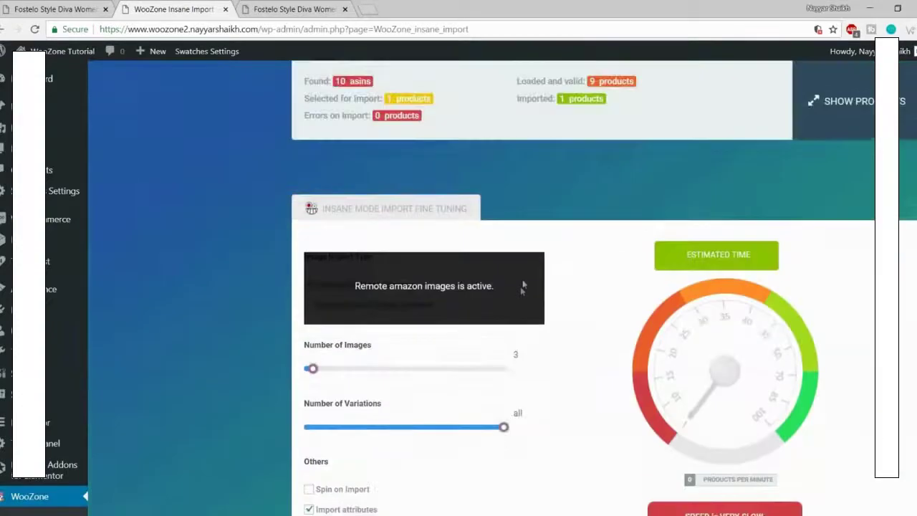
scroll(582, 286, down, 2)
scroll(582, 286, up, 3)
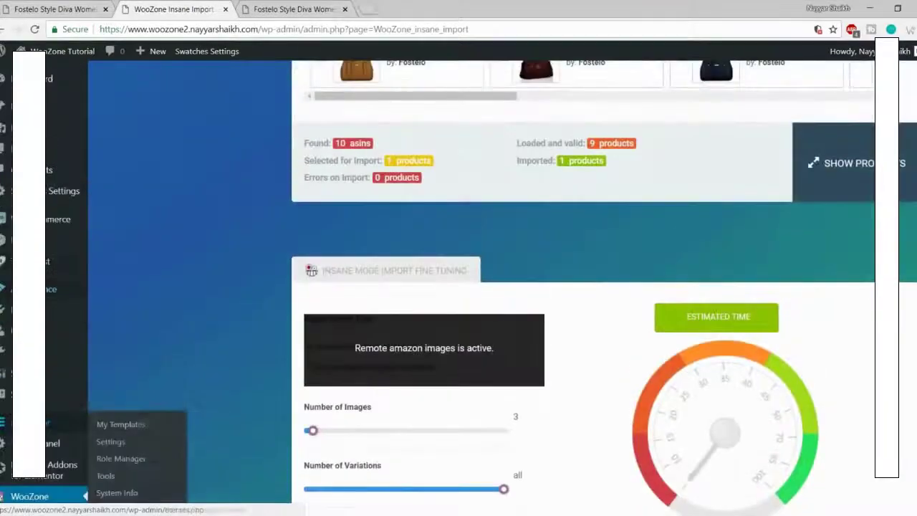
click(81, 242)
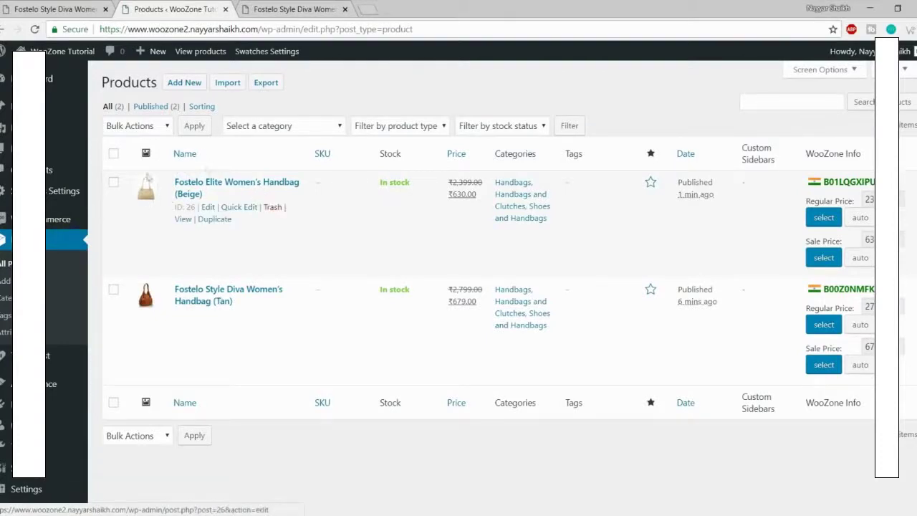
Step: Go from the Tan handbag's storefront page to the shop's product listing
click(290, 8)
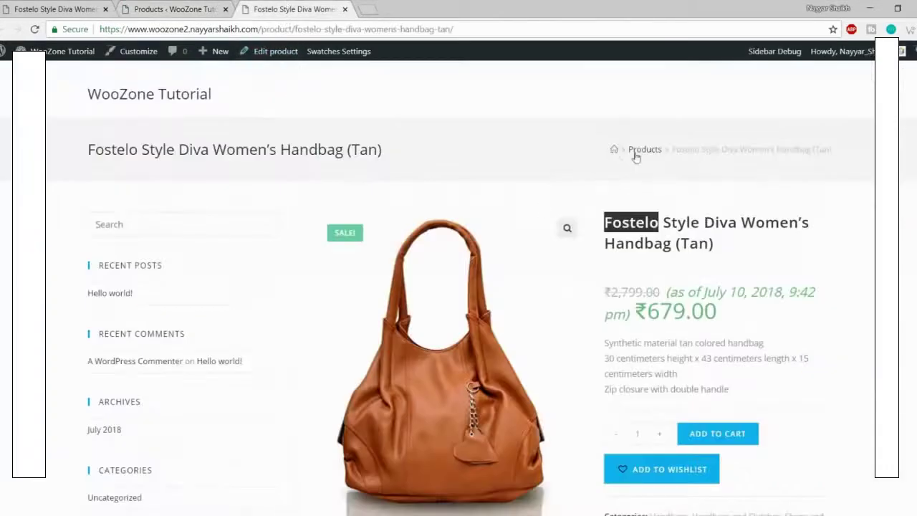
click(639, 156)
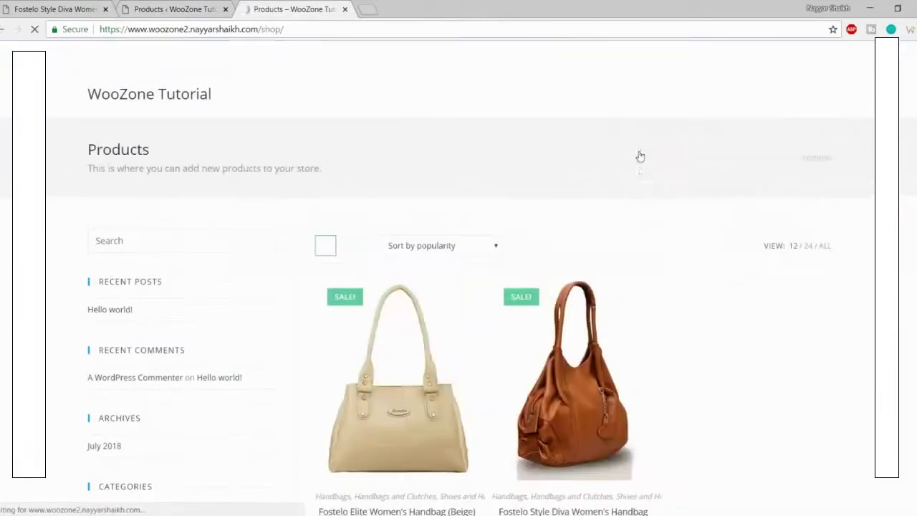
scroll(659, 257, down, 3)
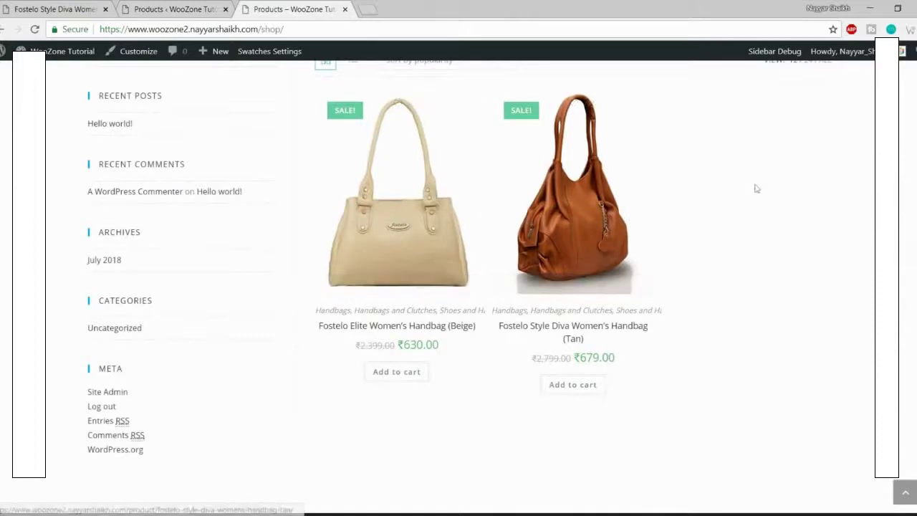
scroll(804, 292, up, 3)
click(208, 10)
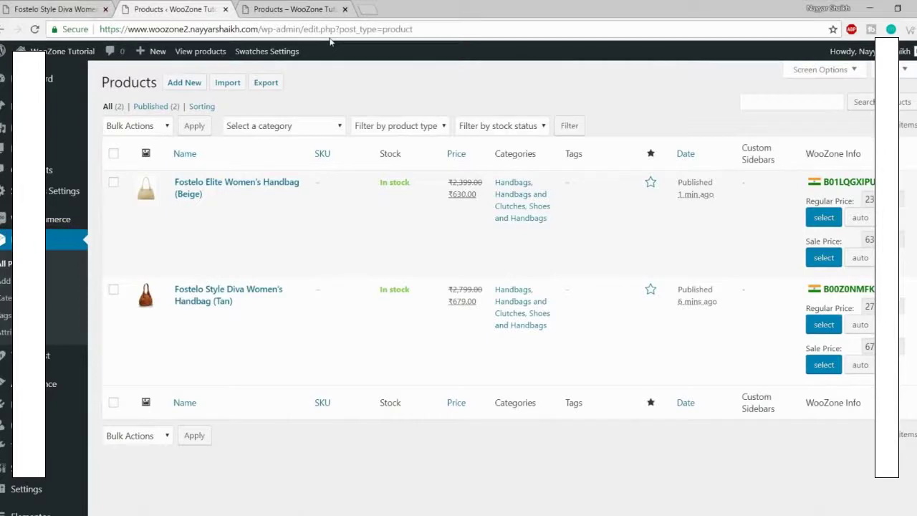
mouse_move(290, 204)
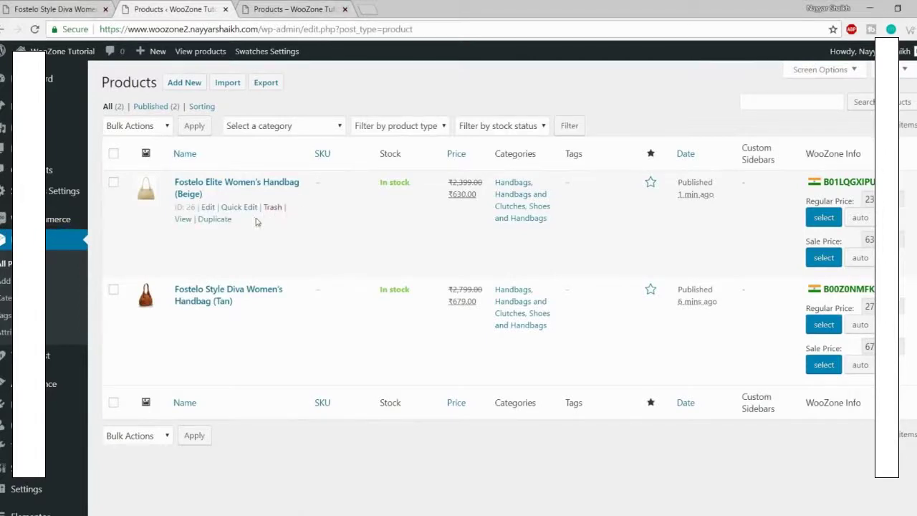
click(286, 10)
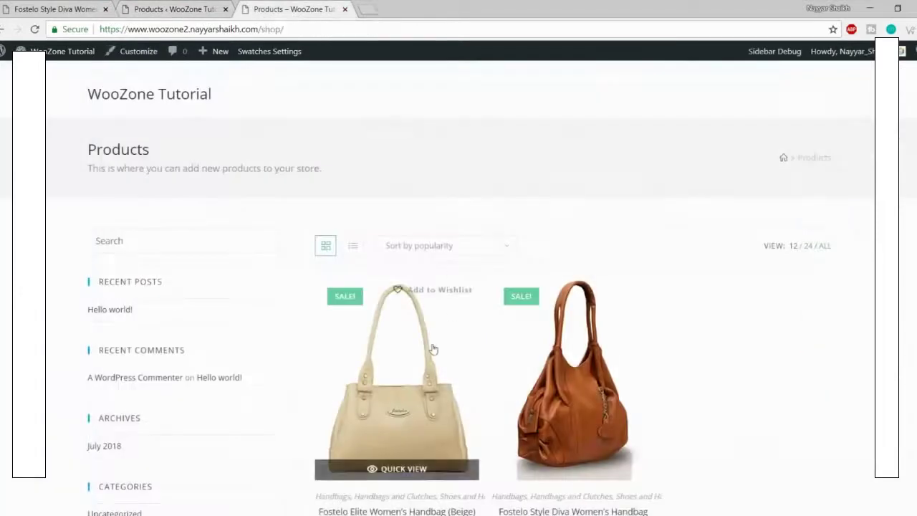
scroll(397, 299, down, 2)
Step: Open and review the Beige handbag's shop page at ₹630.00 with India availability
click(397, 299)
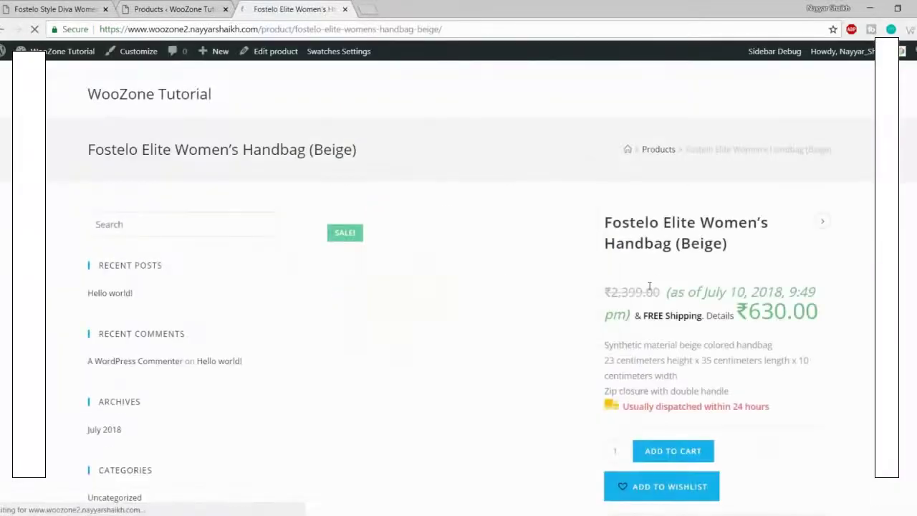
scroll(690, 287, down, 3)
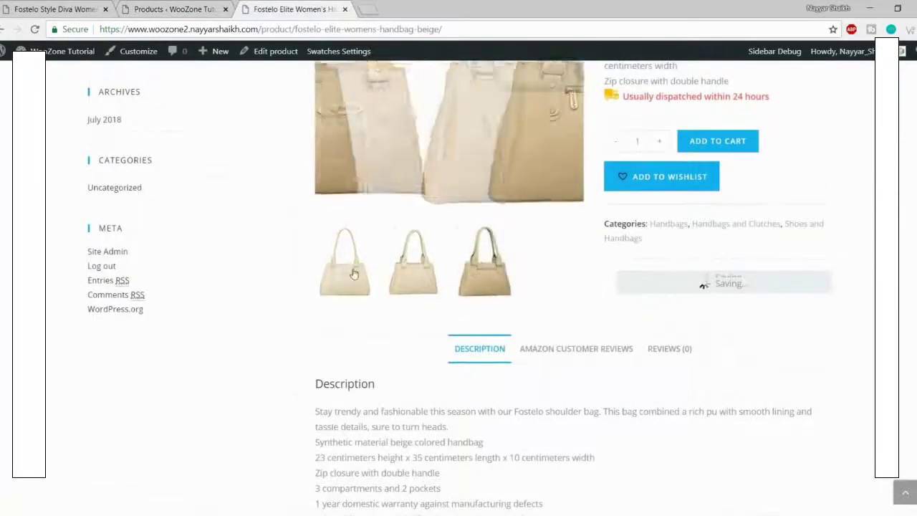
scroll(441, 290, up, 2)
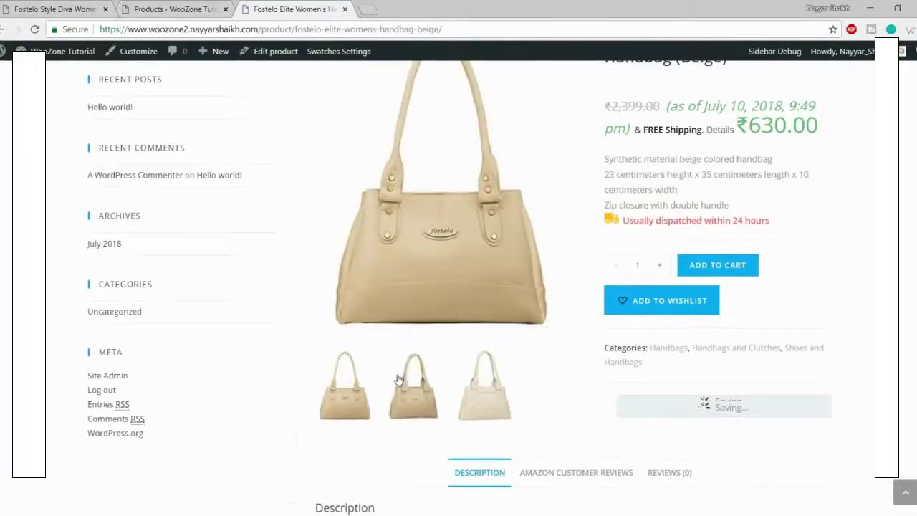
scroll(472, 379, up, 3)
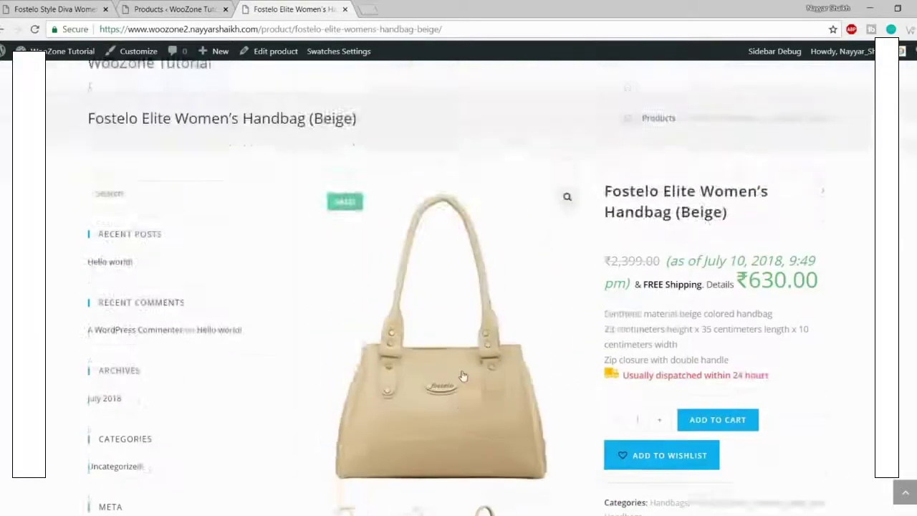
scroll(862, 262, down, 7)
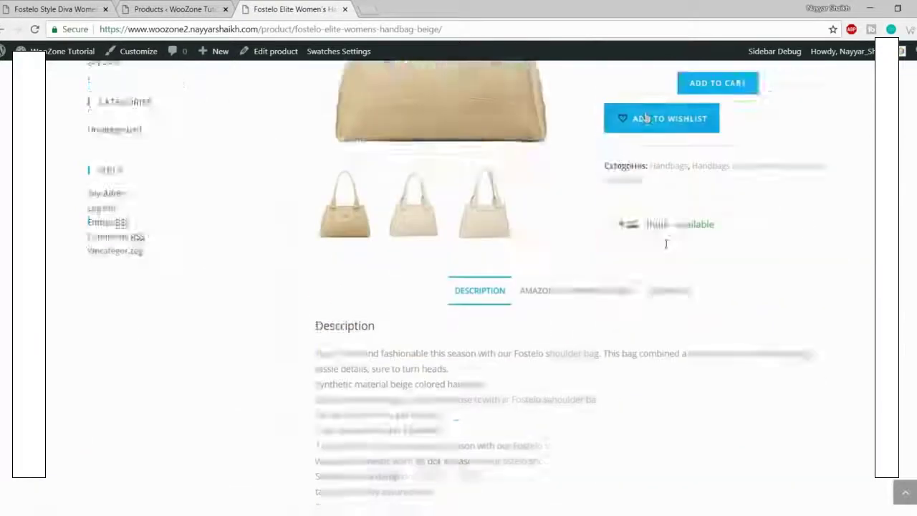
scroll(702, 351, down, 2)
scroll(704, 356, up, 7)
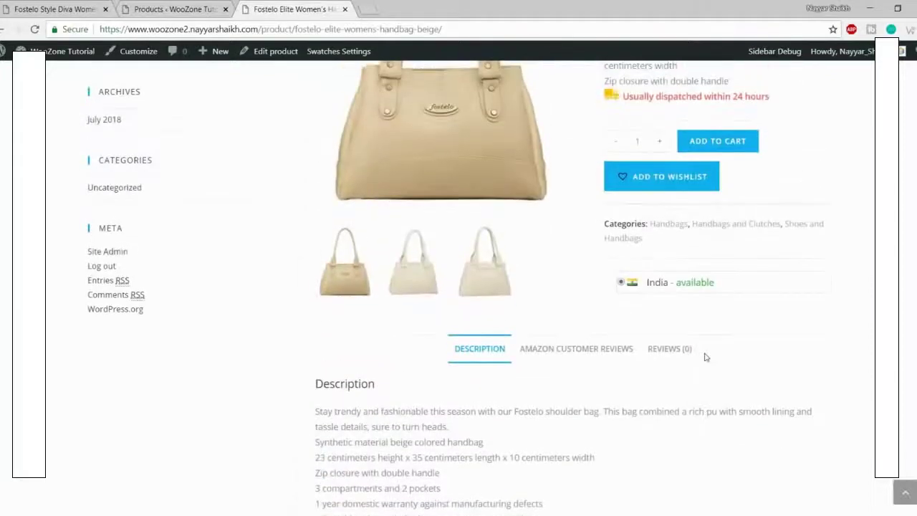
scroll(706, 358, up, 2)
Step: Open the Beige handbag's edit screen from the admin products list
click(175, 9)
mouse_move(185, 226)
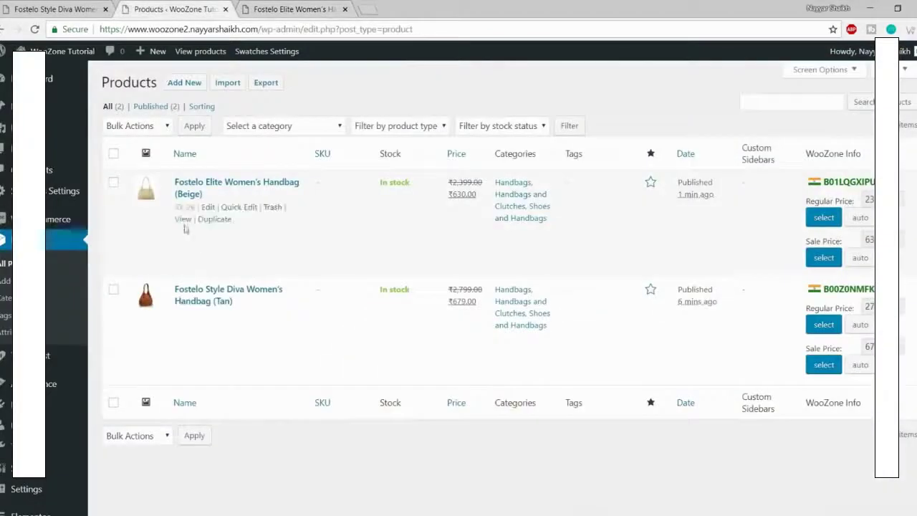
click(209, 207)
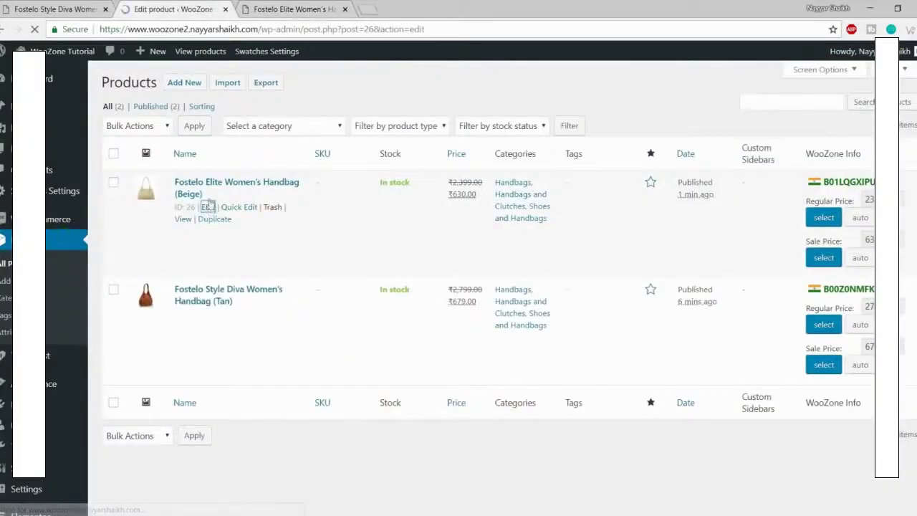
Step: Check the Beige handbag's storefront page, then return to its product editor description
click(301, 6)
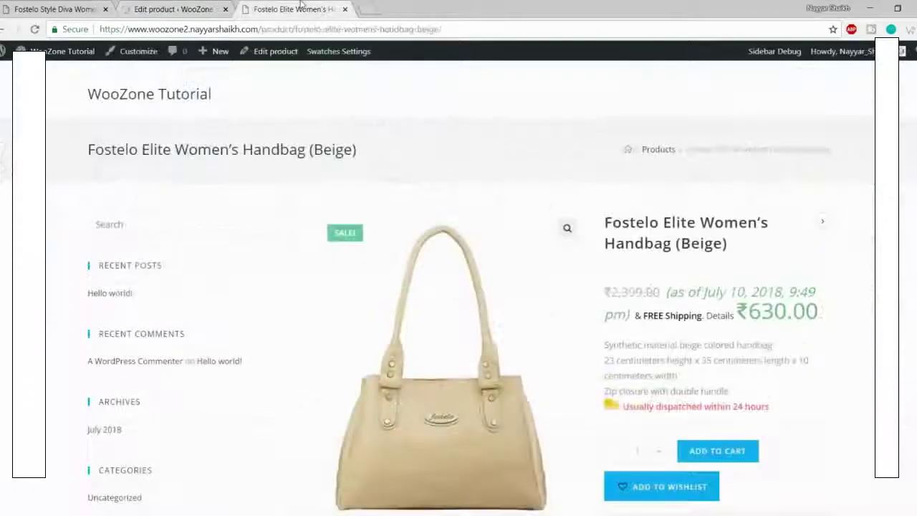
right_click(265, 58)
click(573, 92)
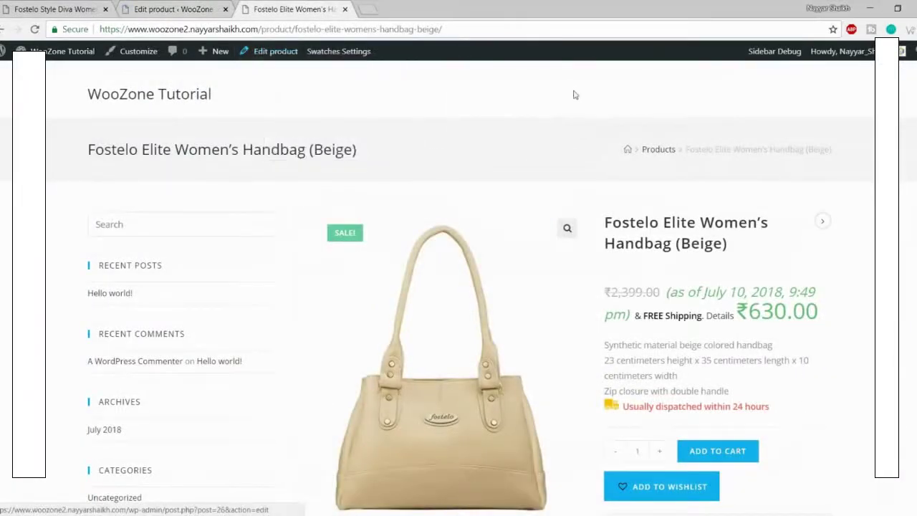
click(206, 7)
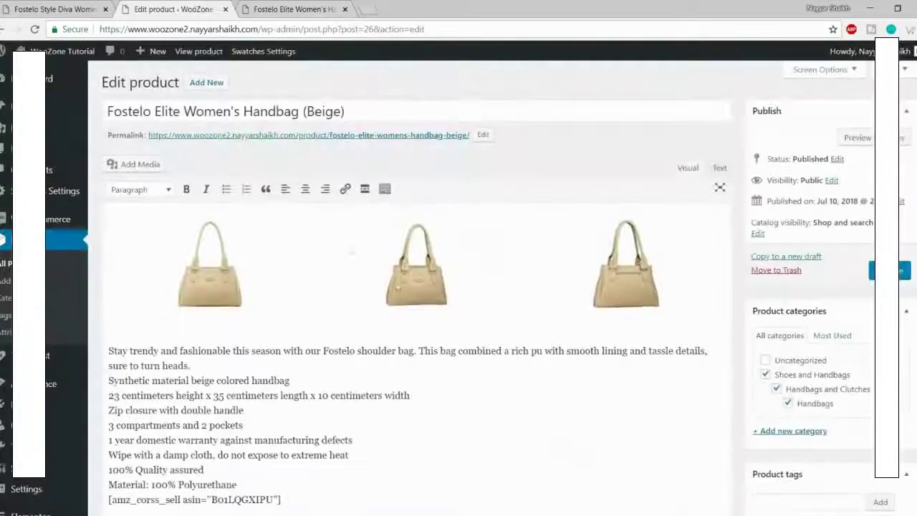
scroll(532, 294, down, 2)
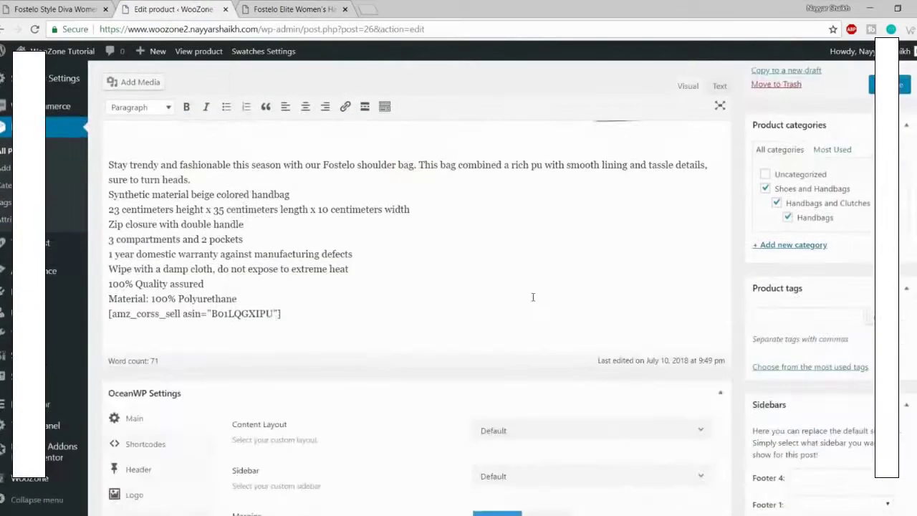
Step: Change the warranty period from '1 year' to '6 Months' in the description
drag(110, 226, 349, 366)
click(349, 366)
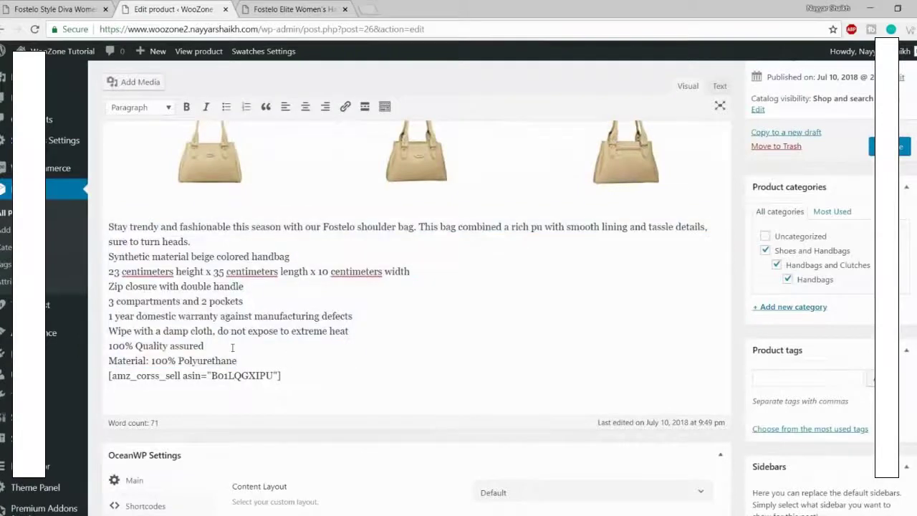
drag(236, 361, 206, 316)
click(162, 301)
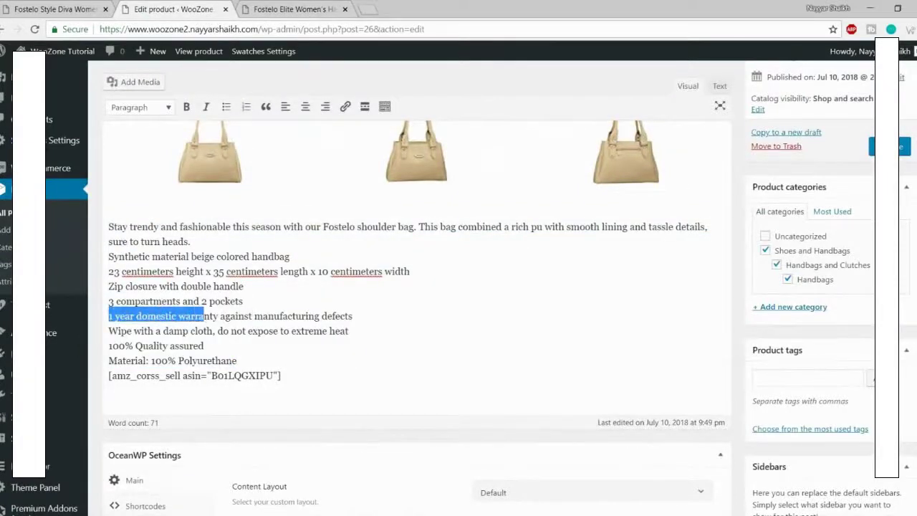
click(114, 315)
mouse_move(110, 316)
mouse_down()
mouse_move(148, 316)
mouse_move(93, 316)
mouse_up()
click(147, 316)
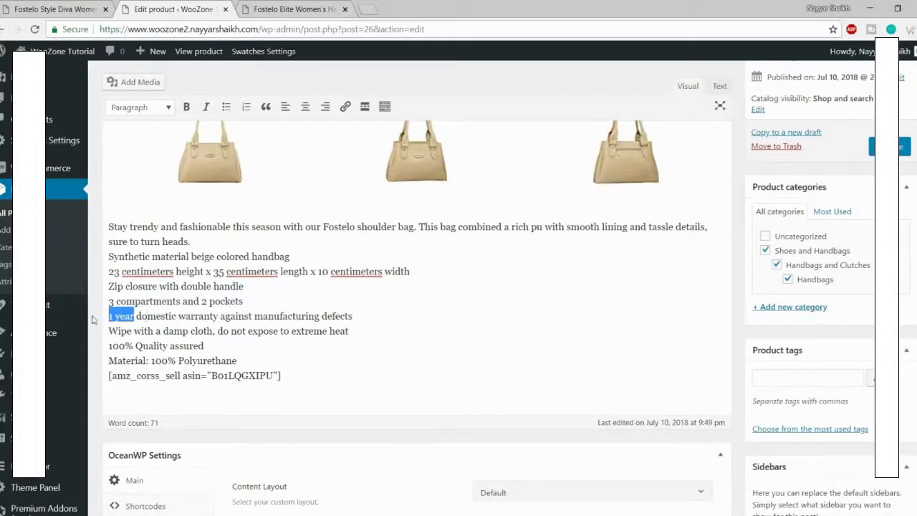
text(6 M<)
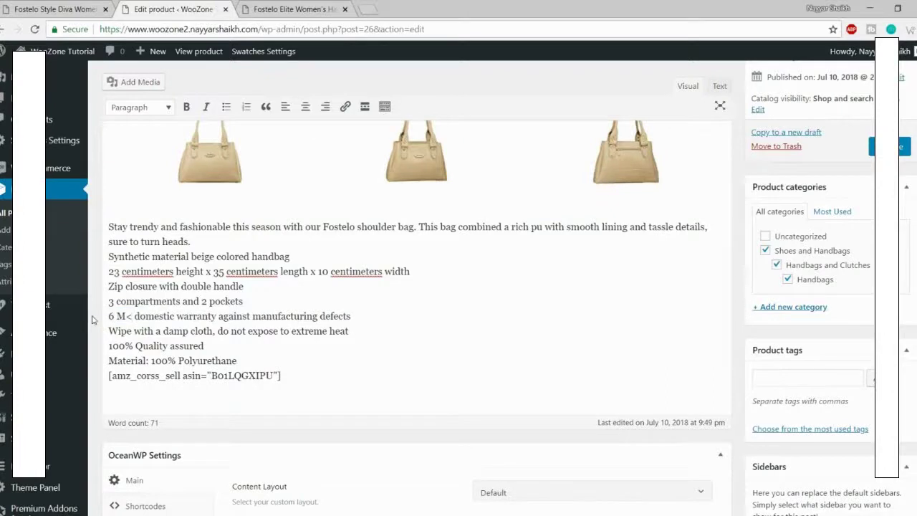
key(BackSpace)
text(onths)
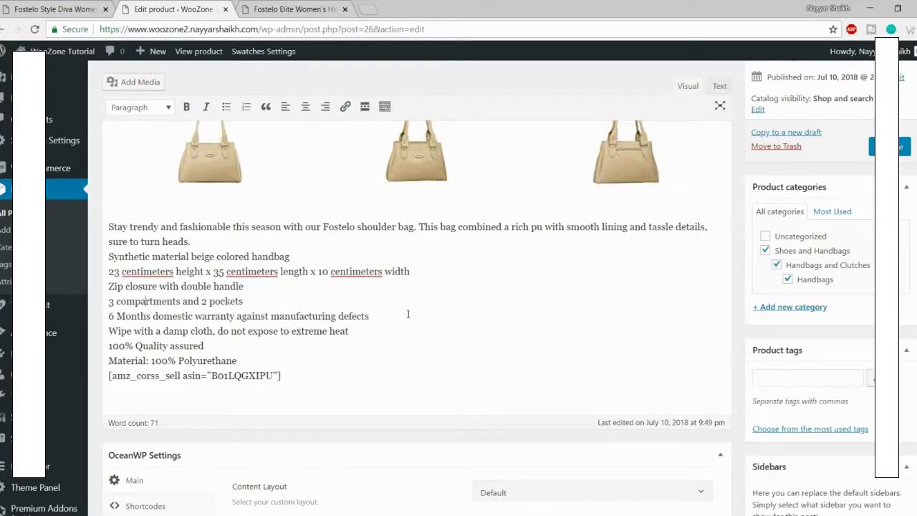
Step: Untick Handbags, Handbags and Clutches, and Shoes and Handbags, and create a new Bags category
click(788, 279)
click(777, 265)
click(765, 250)
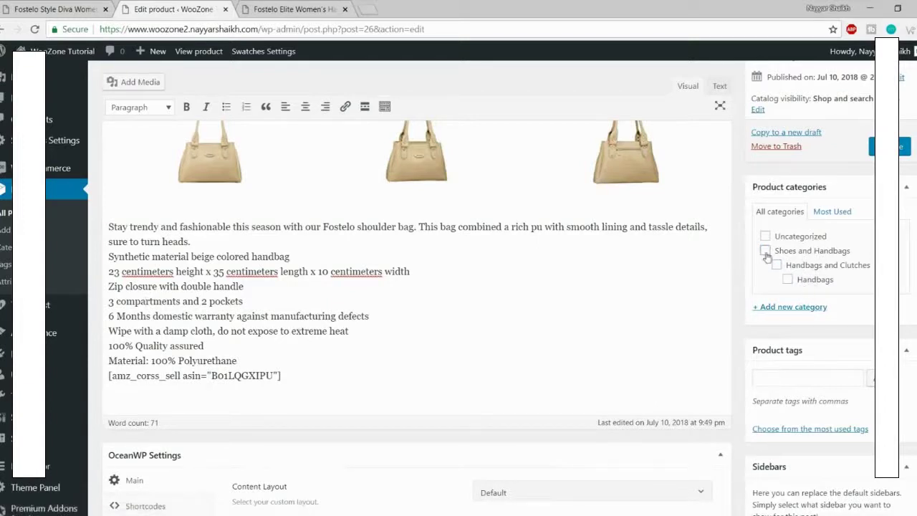
click(793, 308)
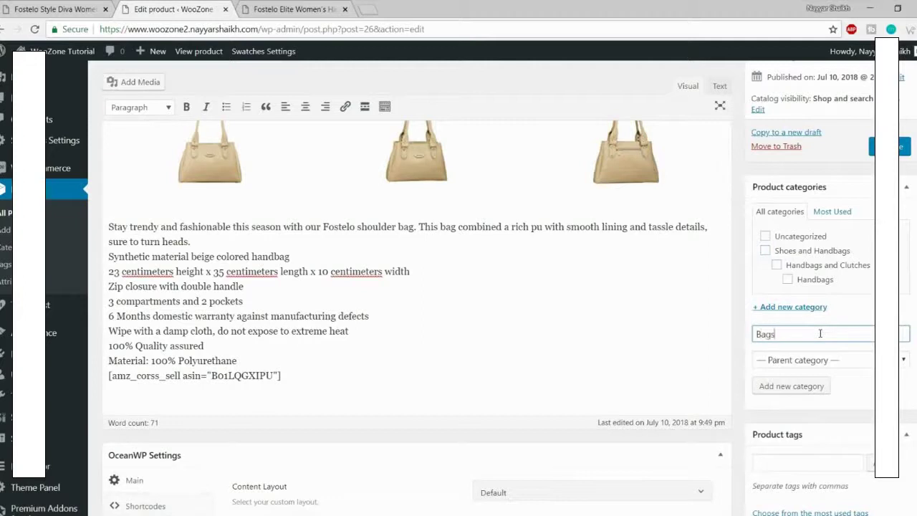
click(798, 393)
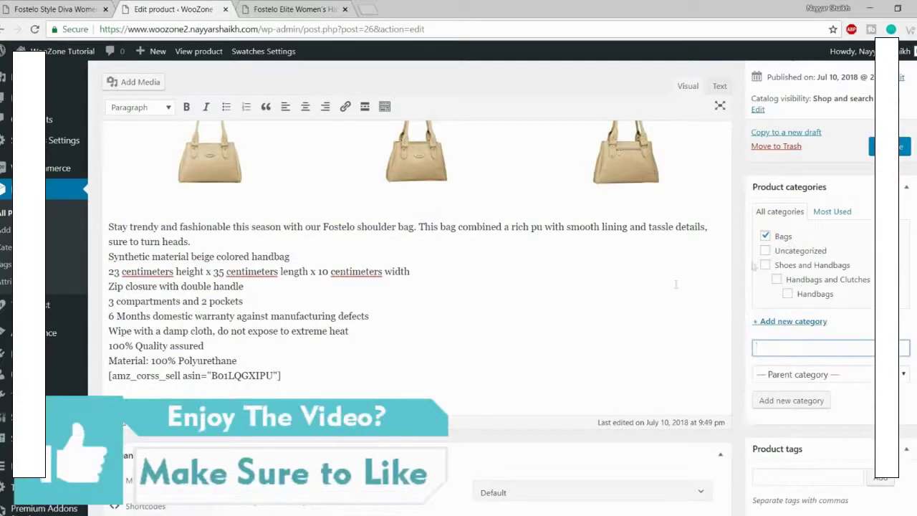
Step: Compare the 2399 regular price, 630 sale price and short description against the storefront page
scroll(661, 354, down, 5)
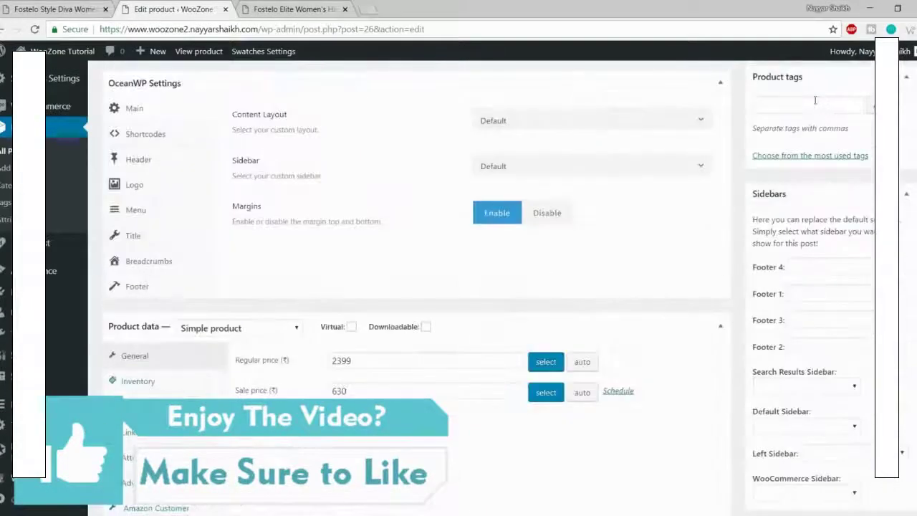
scroll(788, 208, down, 3)
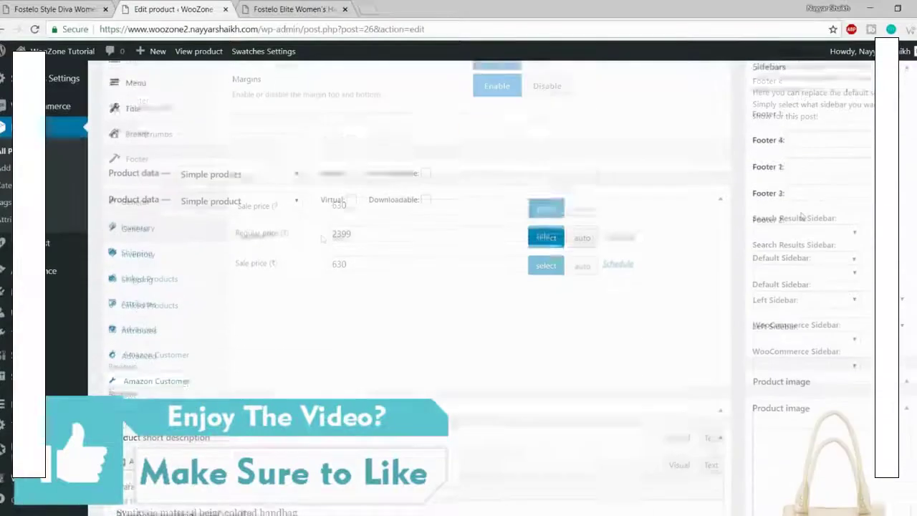
drag(373, 178, 310, 184)
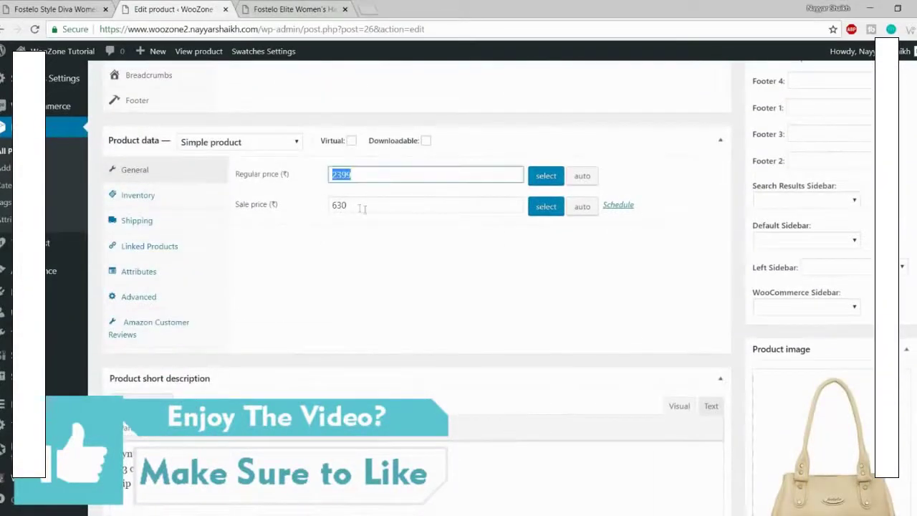
click(362, 205)
click(287, 7)
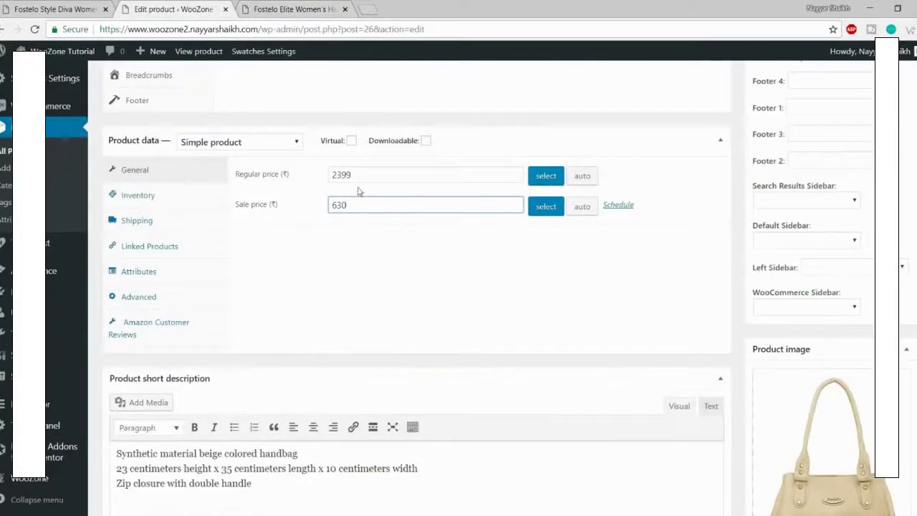
scroll(587, 294, down, 2)
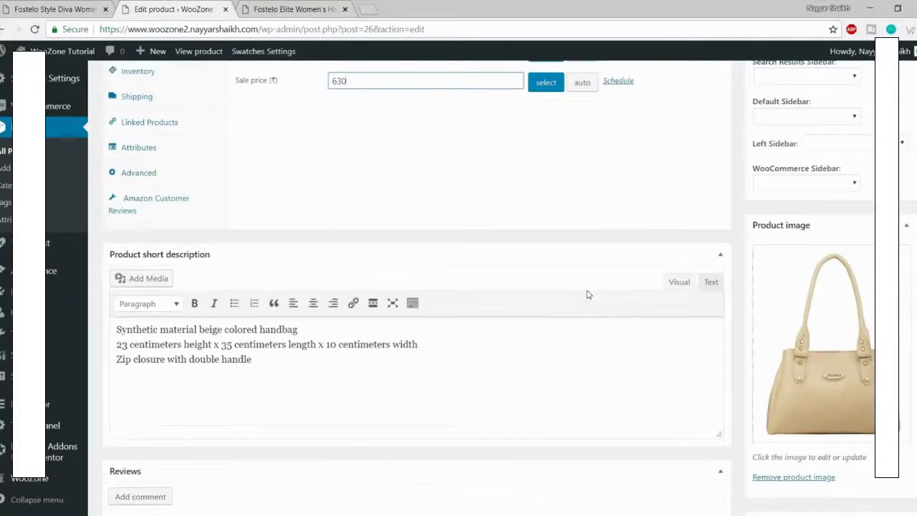
drag(281, 364, 106, 330)
click(253, 149)
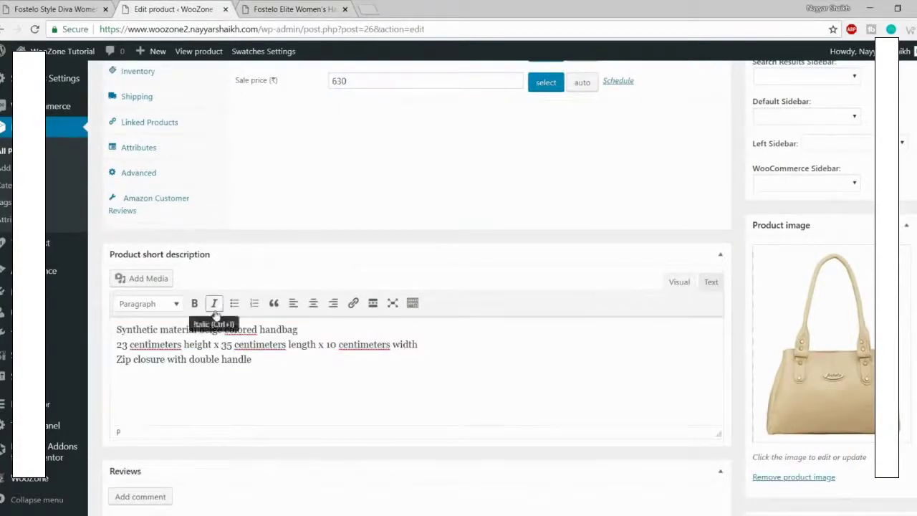
click(273, 9)
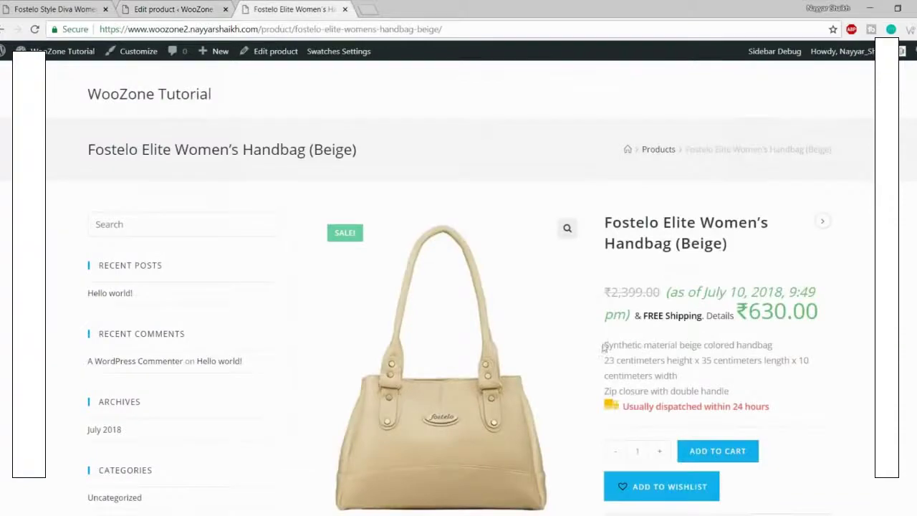
drag(604, 347, 743, 391)
click(743, 391)
Step: Review the full product description on the handbag's edit page
click(172, 9)
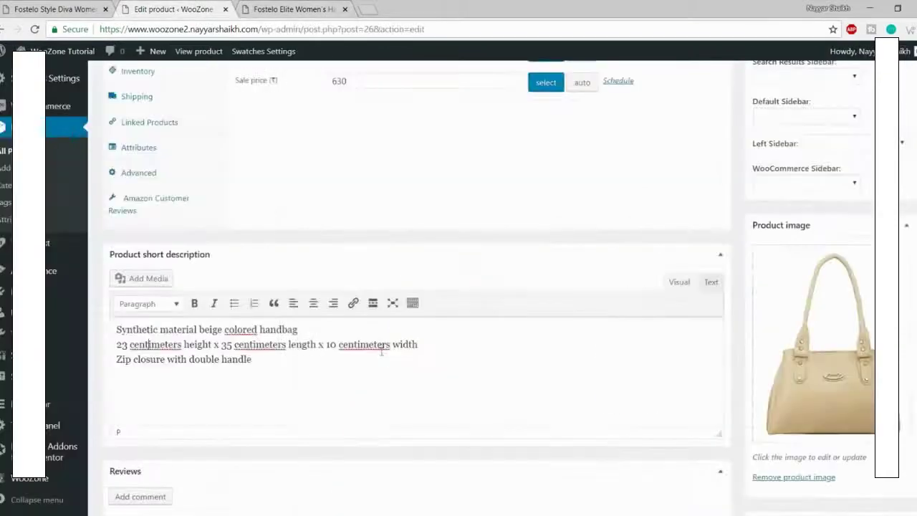
scroll(385, 362, down, 2)
scroll(804, 168, up, 4)
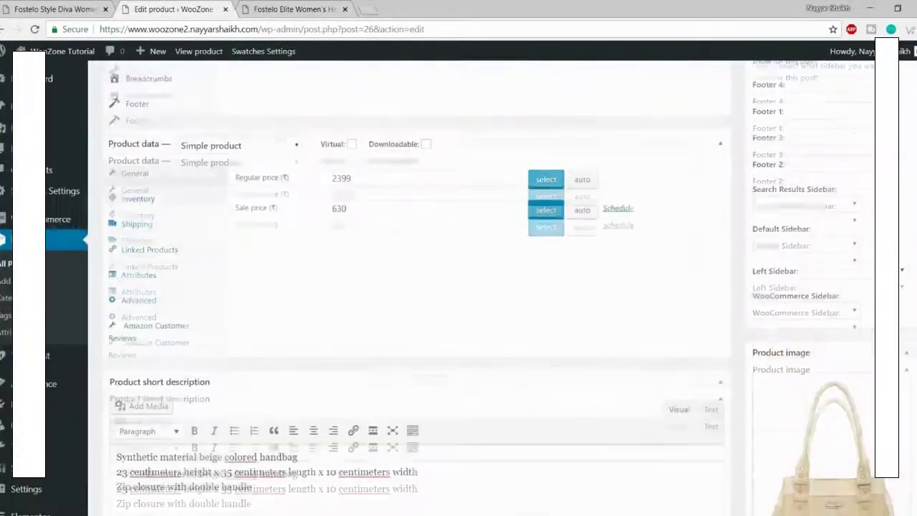
scroll(506, 288, up, 10)
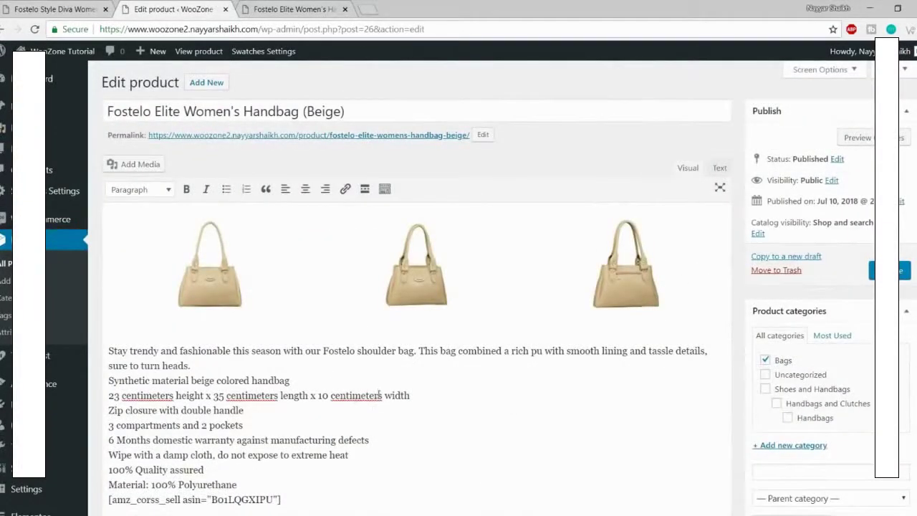
scroll(379, 394, down, 2)
scroll(337, 408, up, 1)
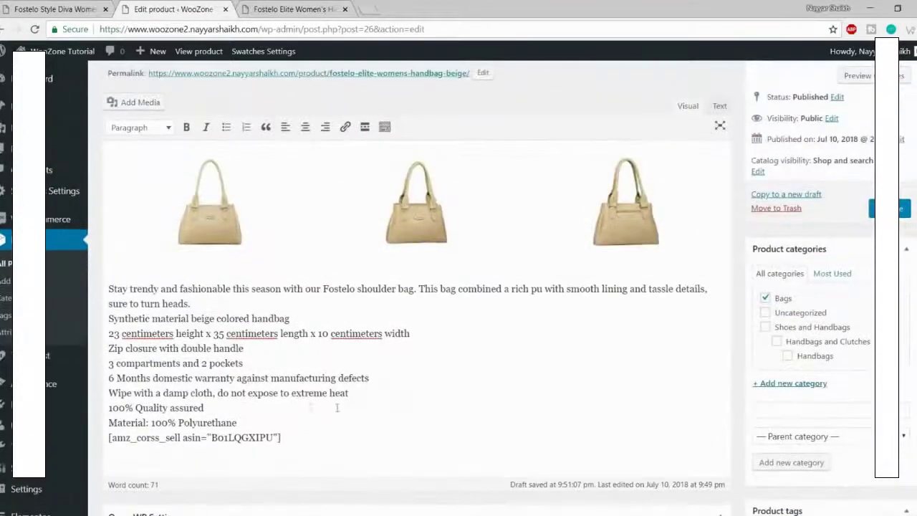
drag(233, 422, 90, 279)
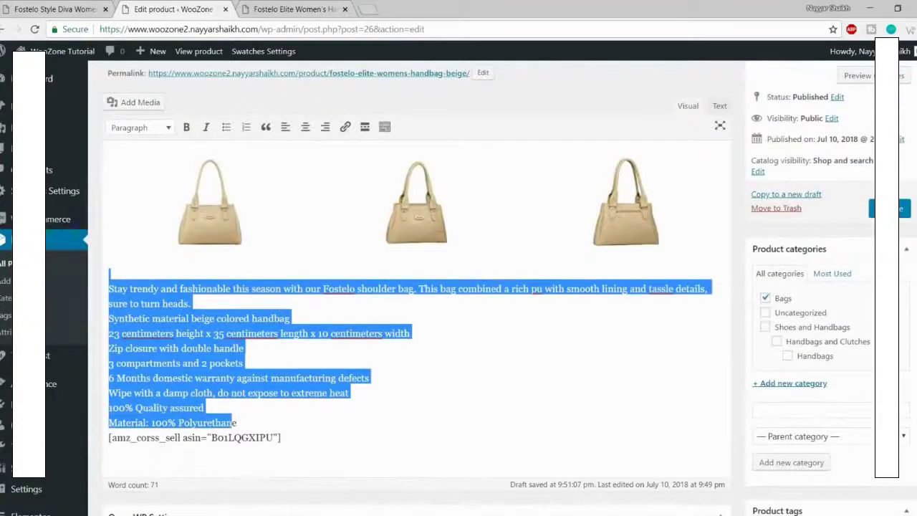
click(139, 295)
drag(237, 422, 109, 289)
Step: Save the handbag's product changes with Update
scroll(201, 305, up, 1)
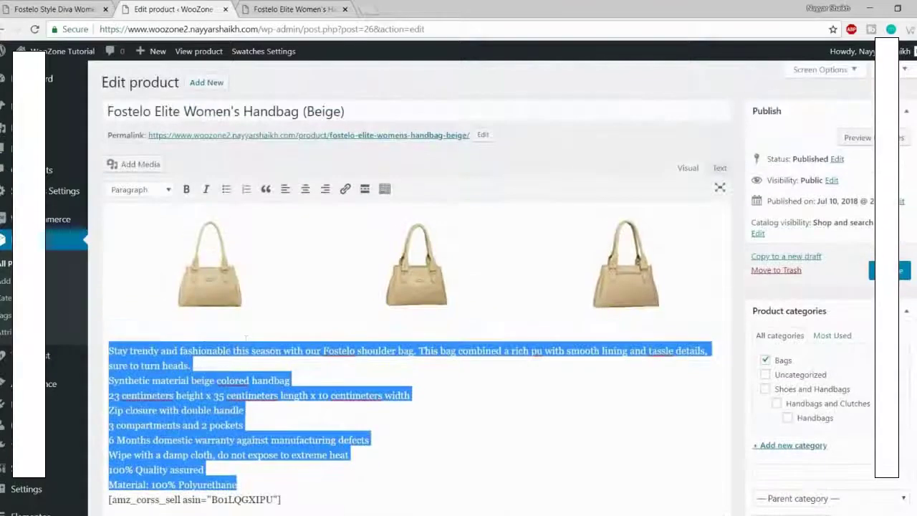
scroll(201, 304, down, 2)
scroll(416, 283, up, 1)
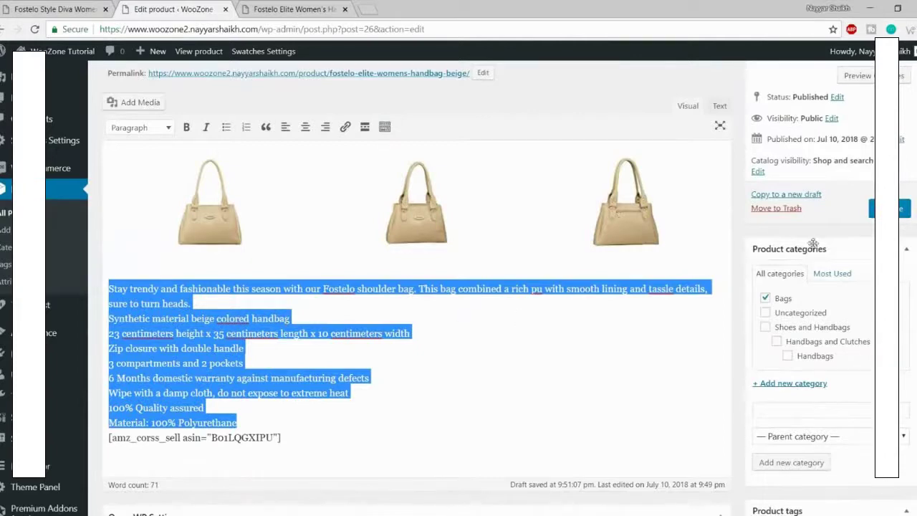
scroll(450, 262, up, 1)
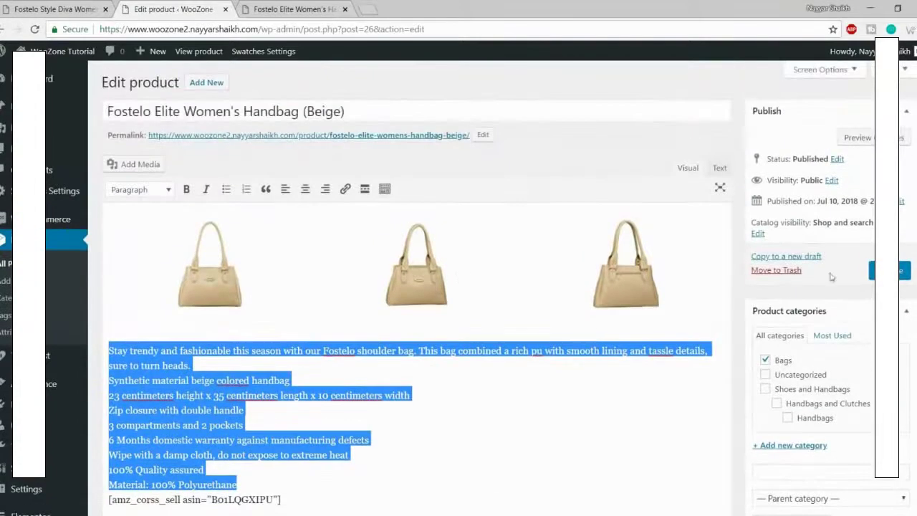
click(901, 276)
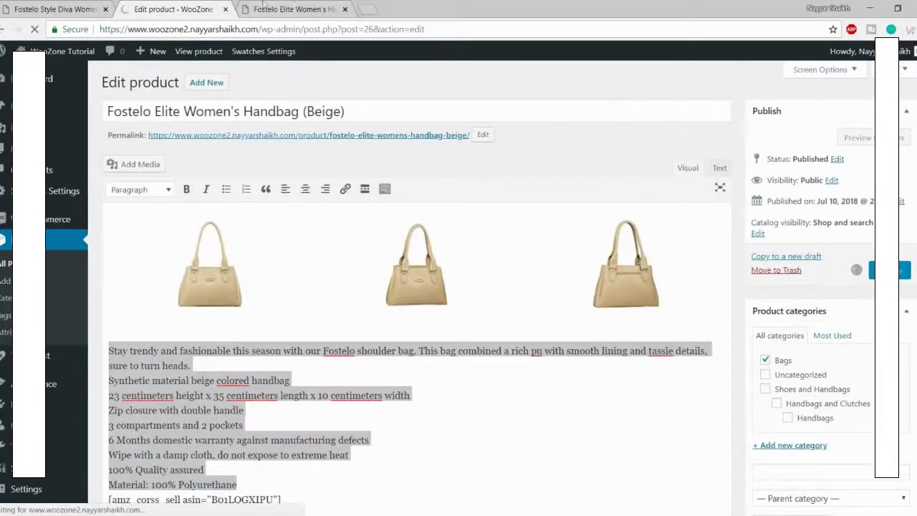
click(290, 9)
Step: Reload the handbag's product page and highlight the corrected warranty line
click(34, 29)
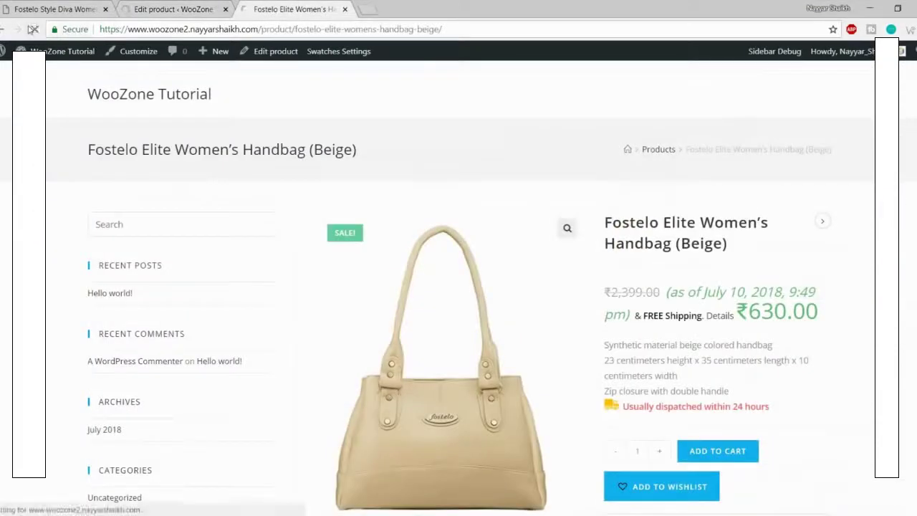
scroll(741, 189, down, 7)
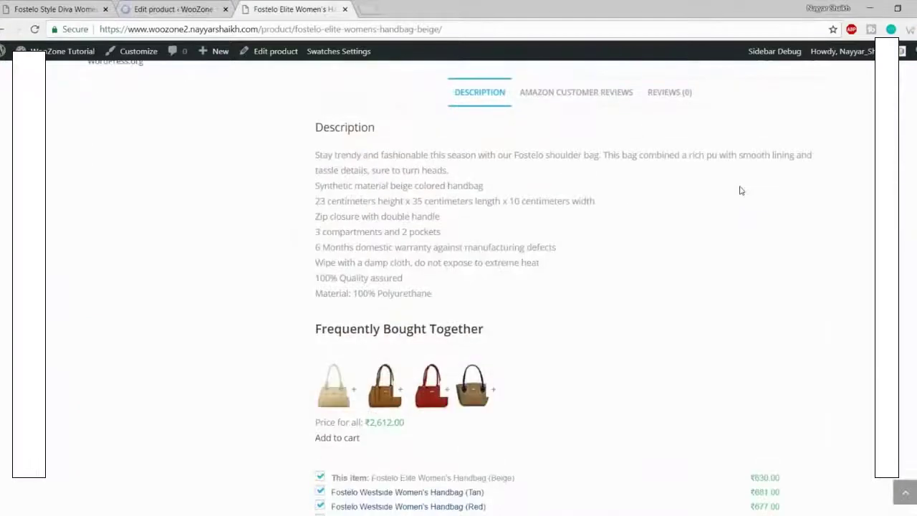
drag(316, 245, 563, 248)
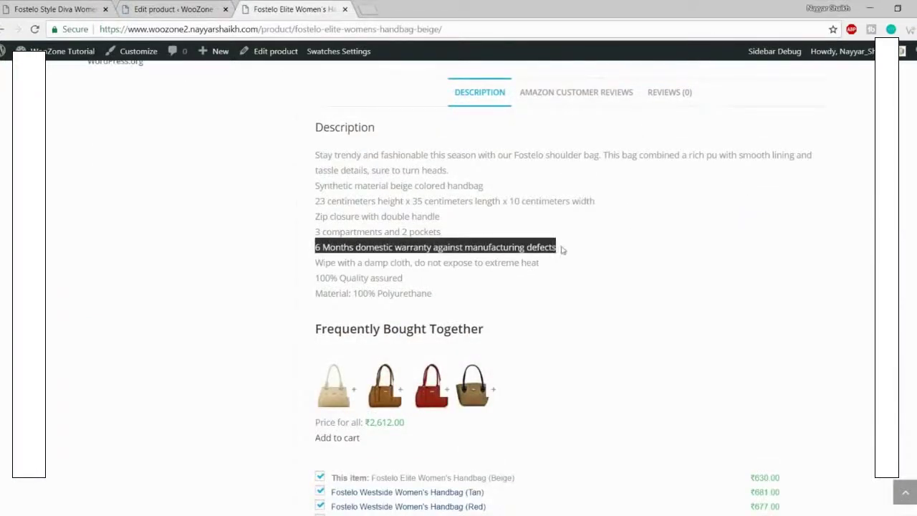
click(562, 249)
scroll(369, 260, down, 3)
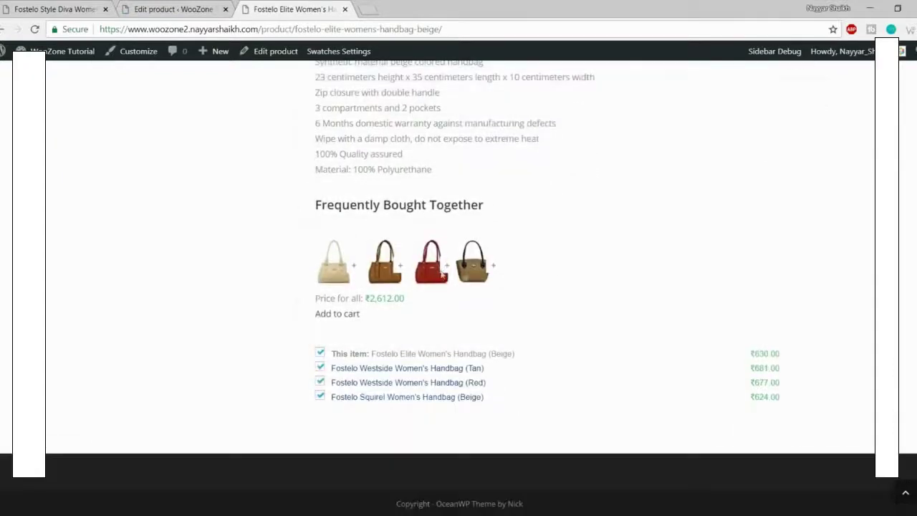
scroll(588, 261, up, 6)
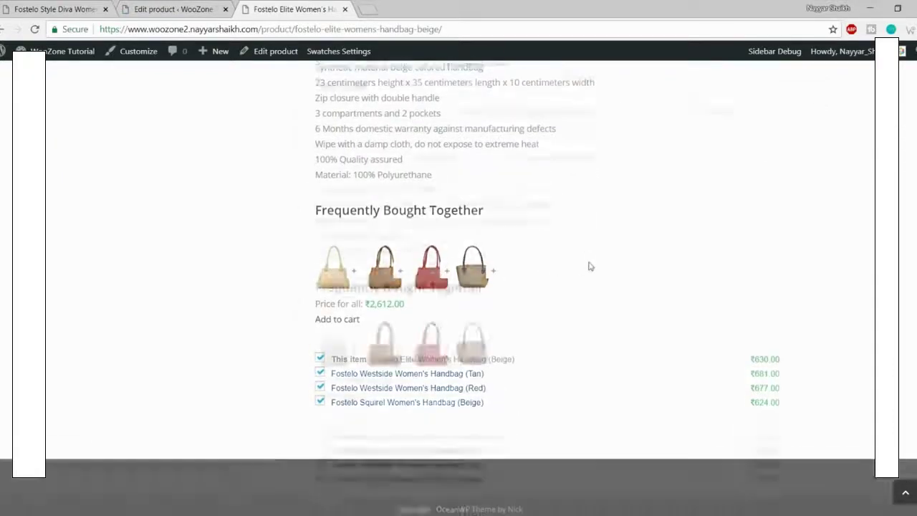
scroll(826, 259, up, 3)
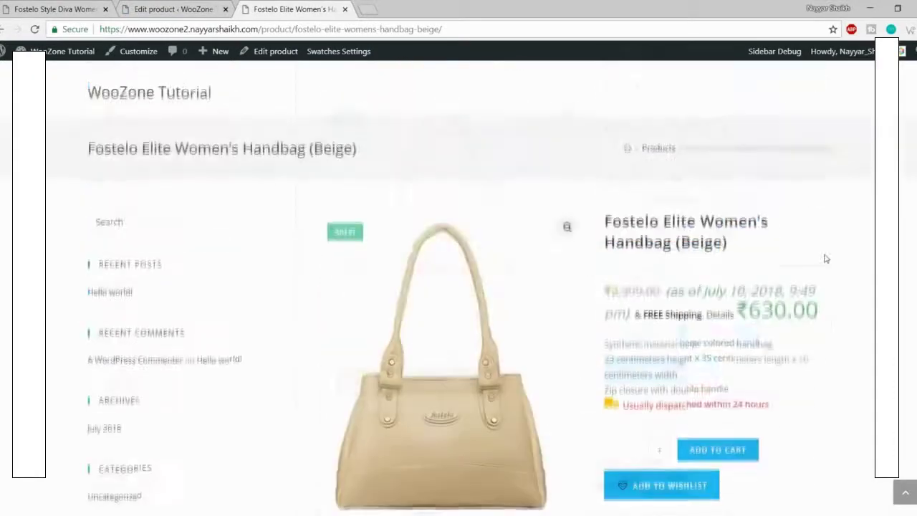
scroll(834, 264, down, 10)
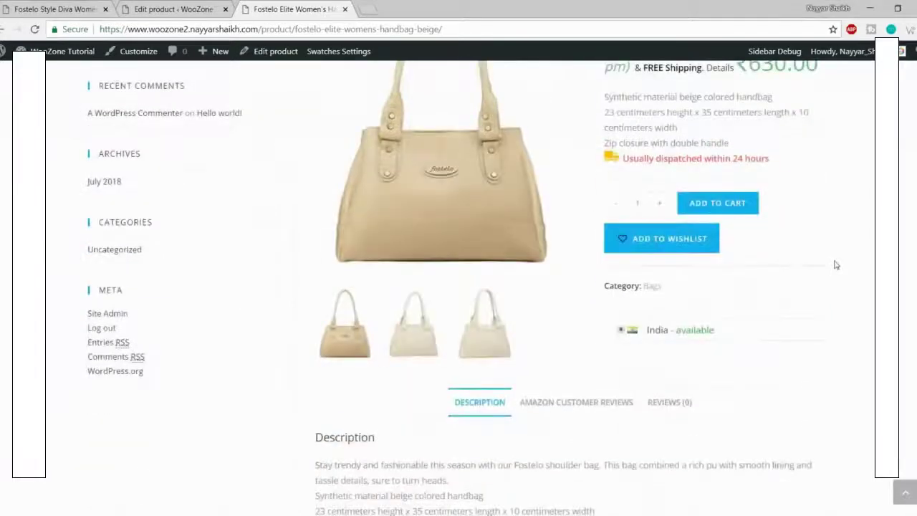
scroll(836, 287, up, 5)
scroll(838, 311, up, 4)
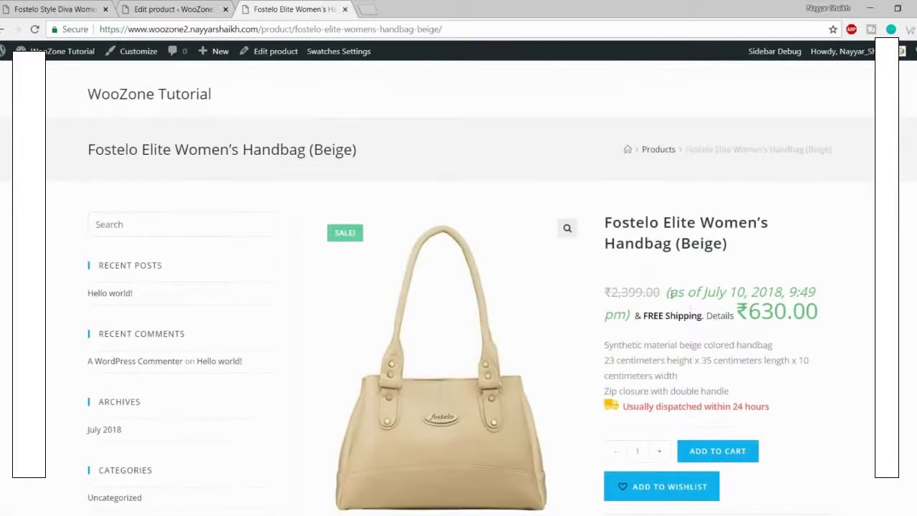
Step: Highlight the "(as of July 10, 2018, 9:49 pm)" note beside the price
drag(670, 304, 820, 305)
click(831, 300)
drag(667, 304, 631, 308)
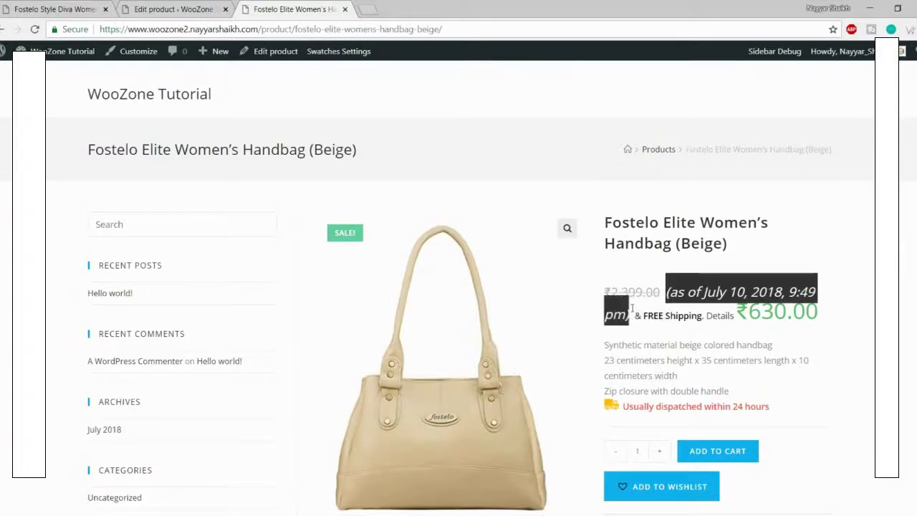
scroll(829, 287, down, 1)
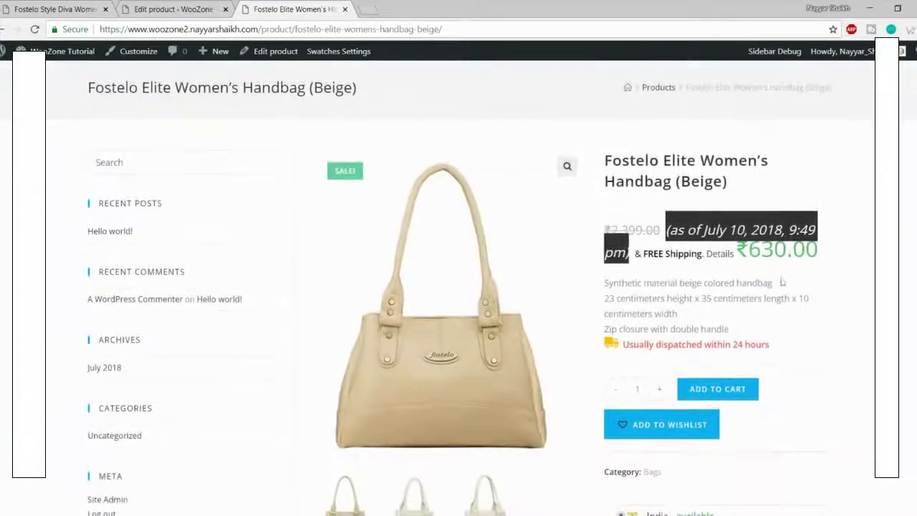
Step: Inspect the price-date note and add a new style rule for em.WooZone-price-info
right_click(680, 227)
click(738, 293)
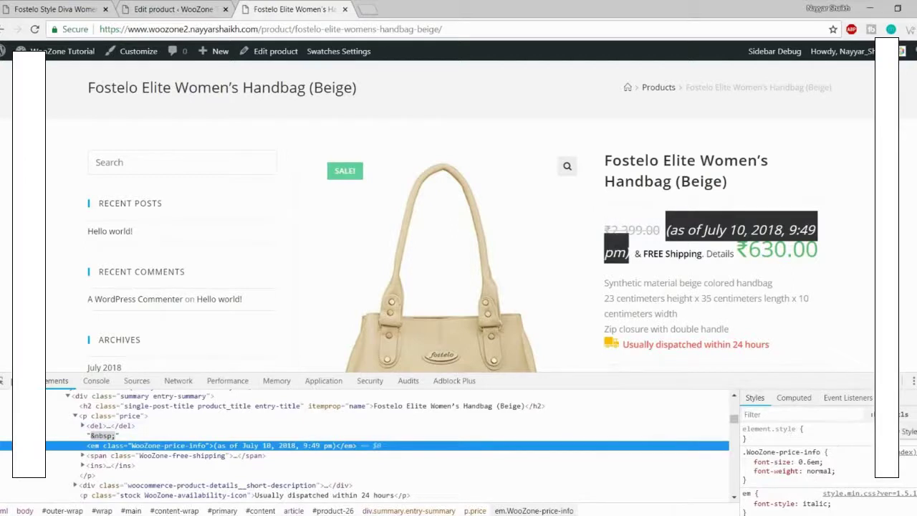
click(915, 415)
click(776, 470)
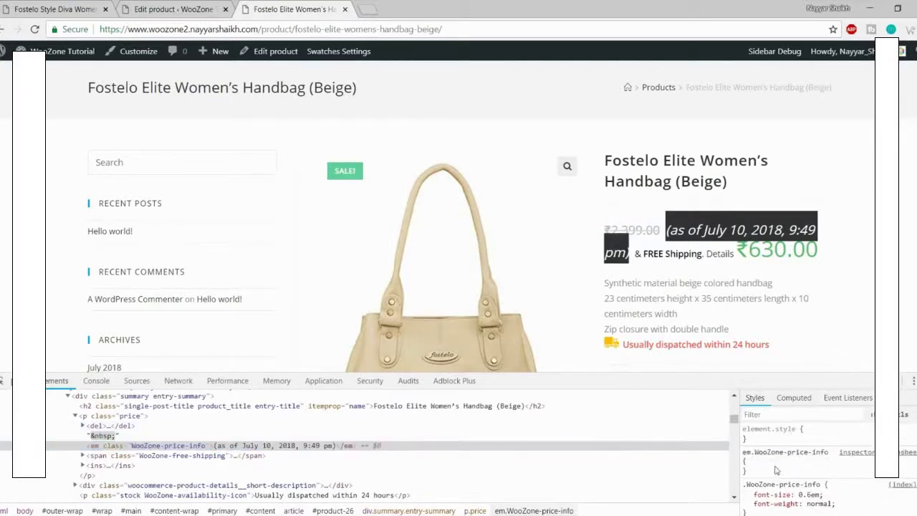
Step: Give the em.WooZone-price-info rule display: none and select the rule text for copying
click(765, 464)
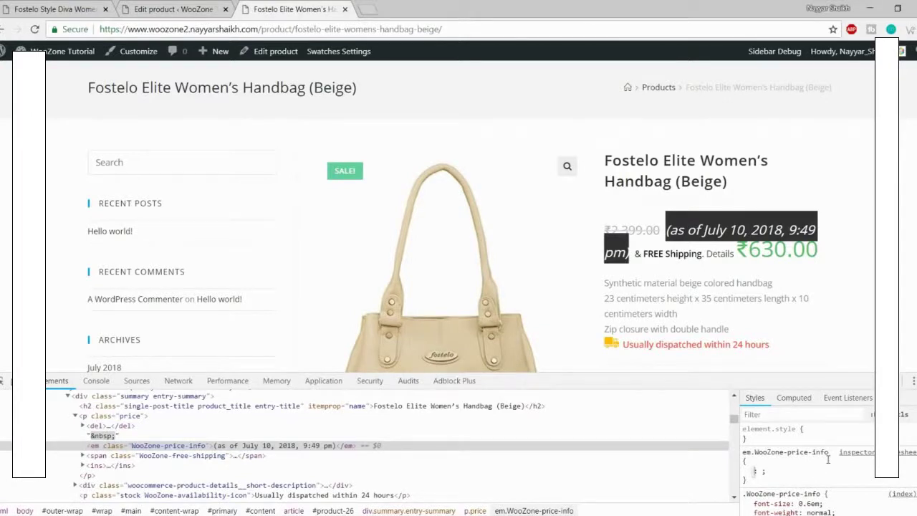
text(displ)
key(Tab)
text(n)
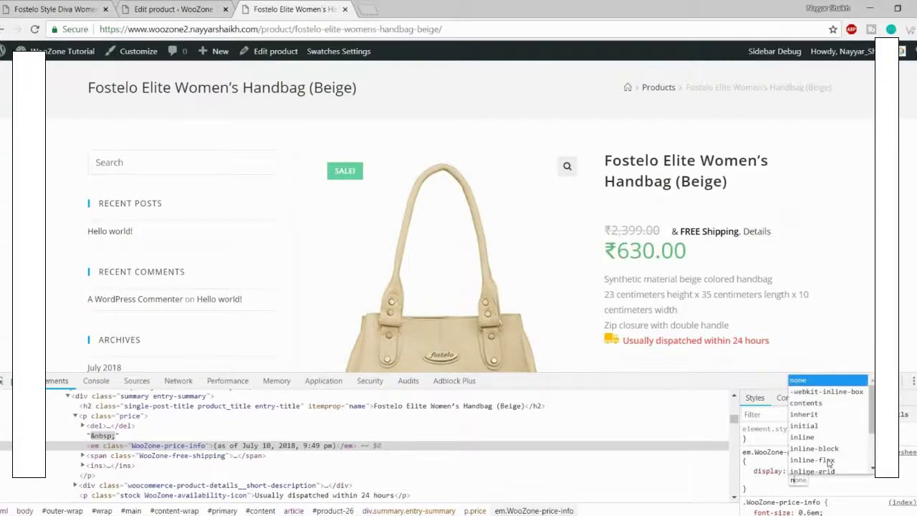
key(Escape)
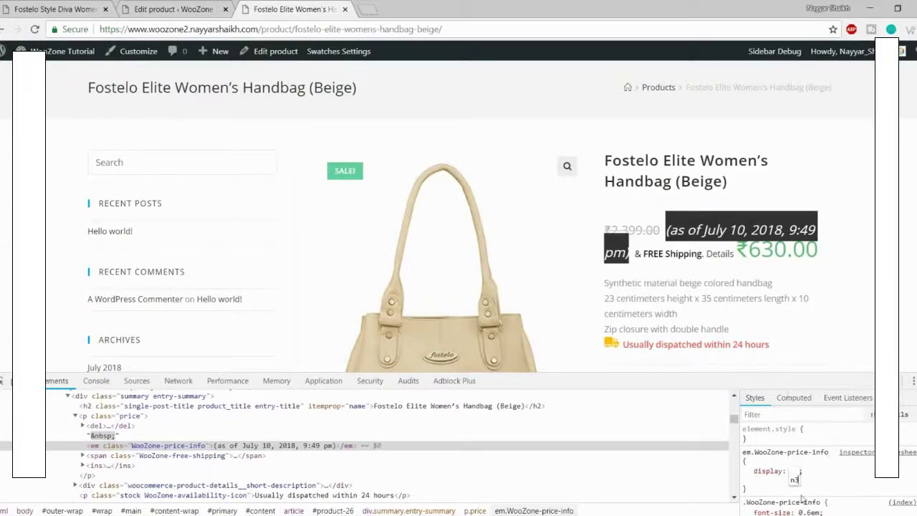
key(BackSpace)
text(n)
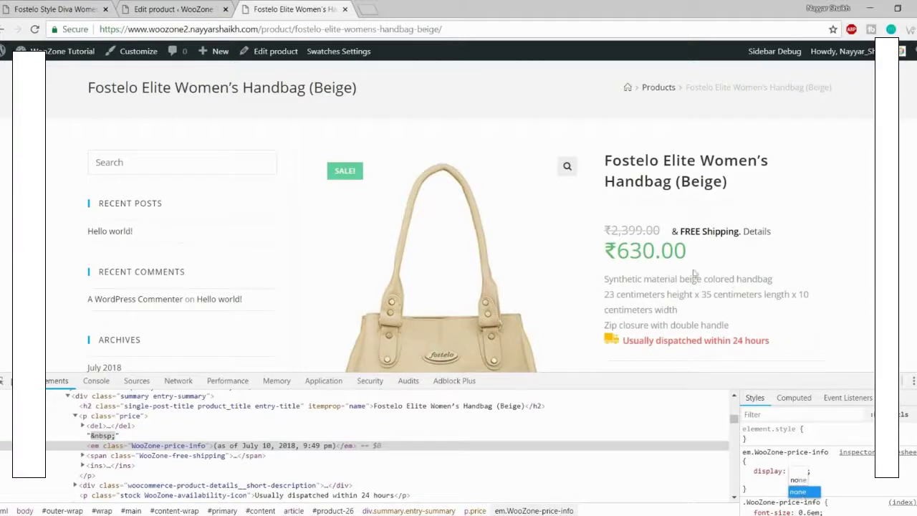
text(o)
click(838, 481)
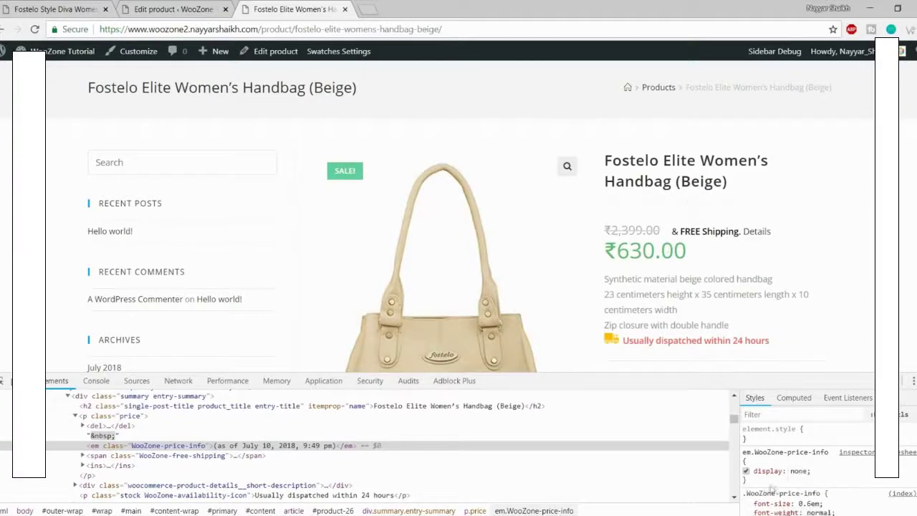
drag(761, 487, 745, 452)
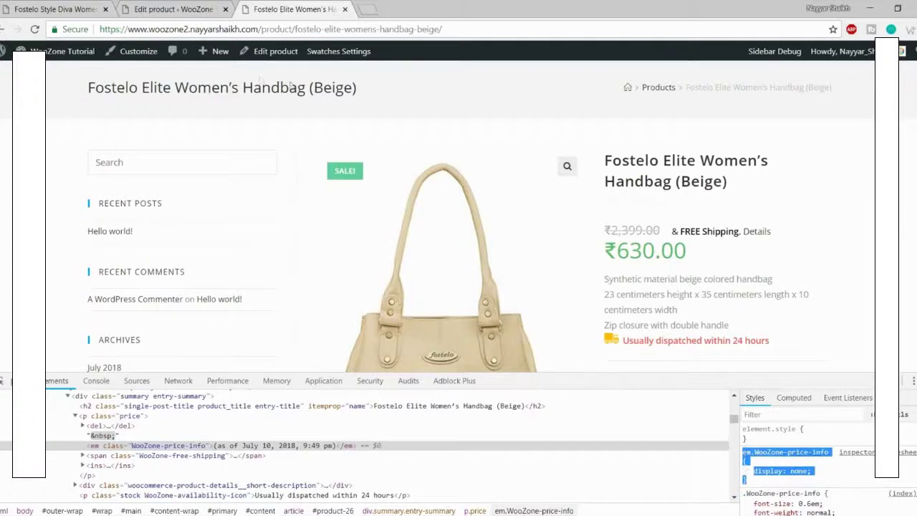
Step: Open the Customizer's Custom CSS/JS section and select the "& FREE Shipping. Details" preview text
click(66, 7)
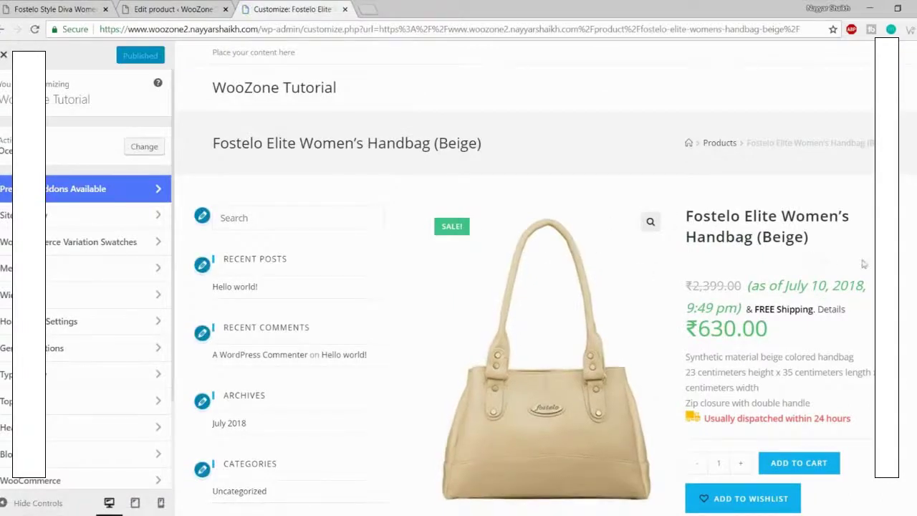
scroll(117, 299, down, 3)
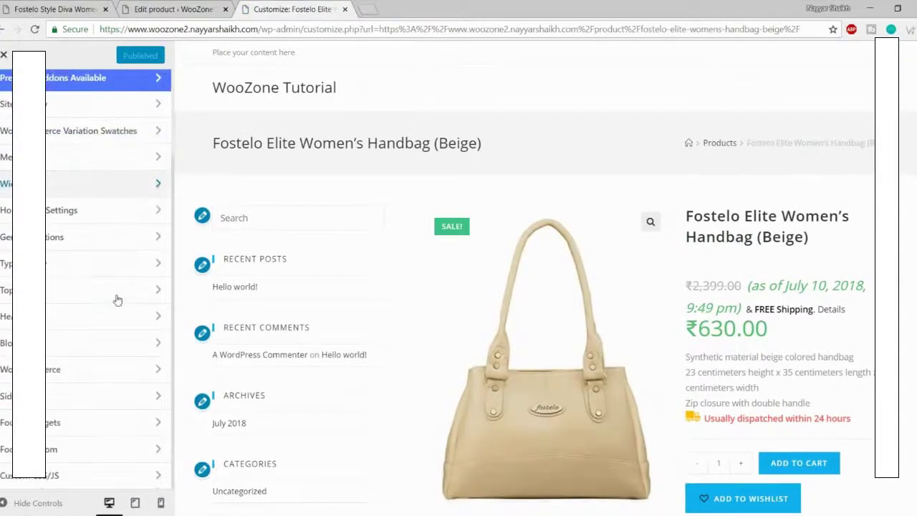
click(49, 477)
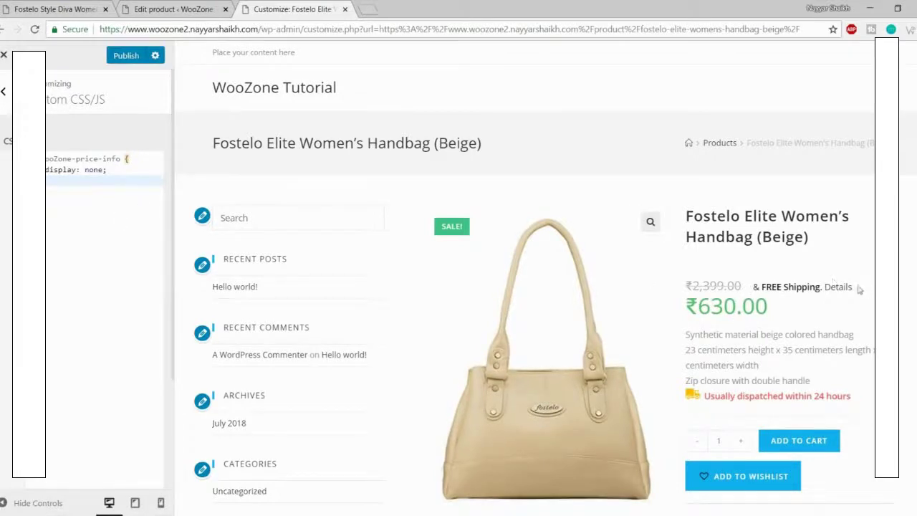
drag(753, 286, 857, 293)
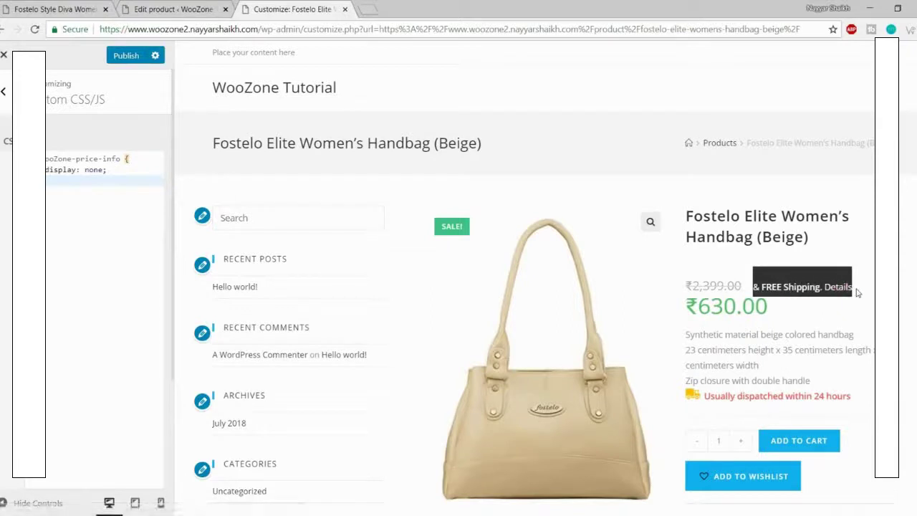
Step: Inspect the free-shipping text and pick its WooZone-free-shipping span element
right_click(780, 285)
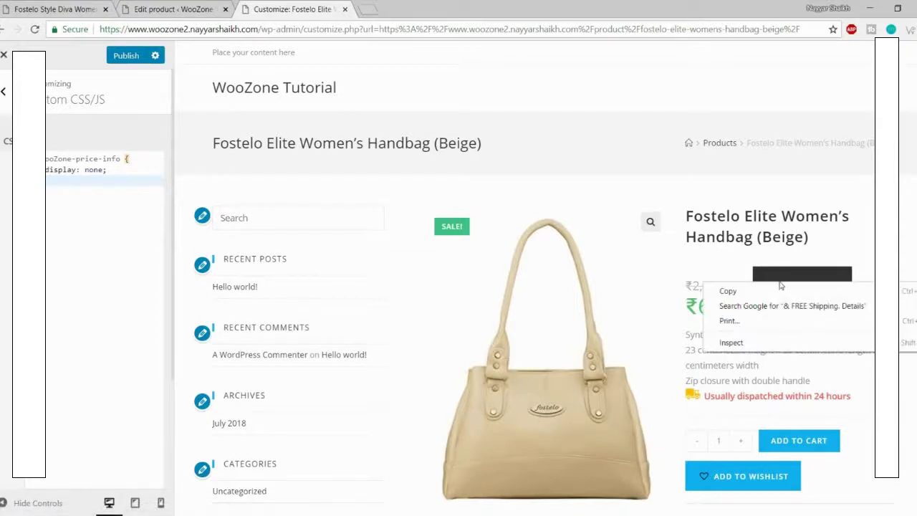
click(732, 343)
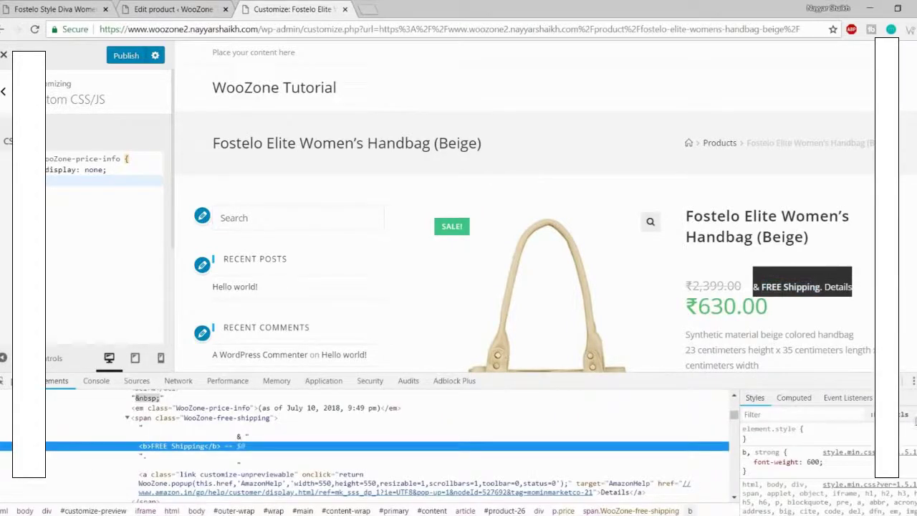
click(914, 418)
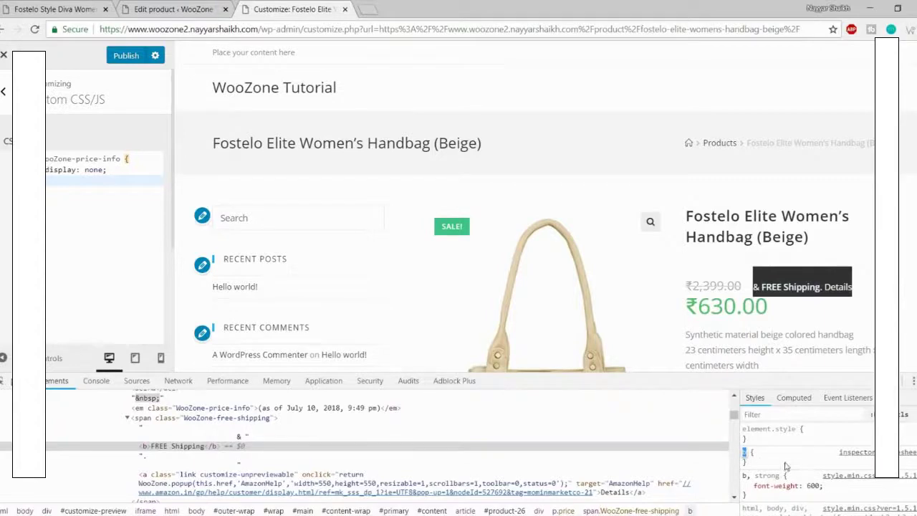
scroll(788, 462, down, 5)
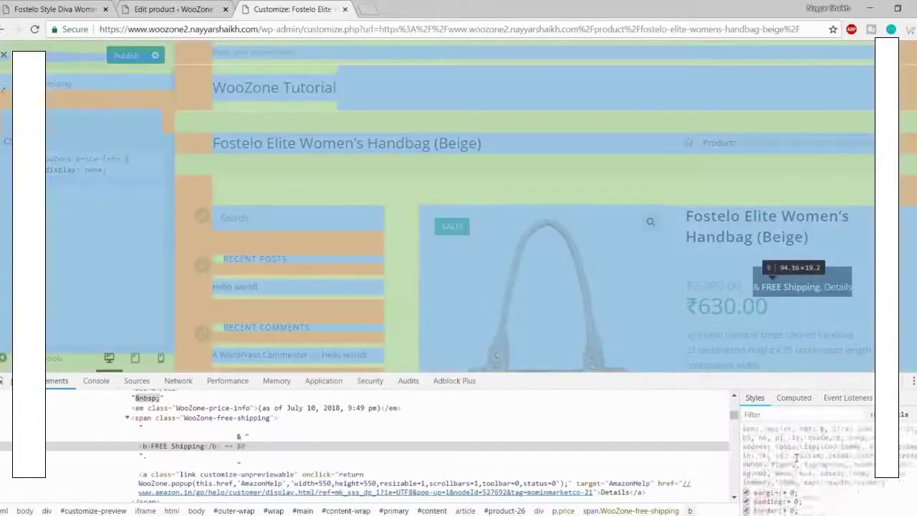
scroll(796, 457, down, 5)
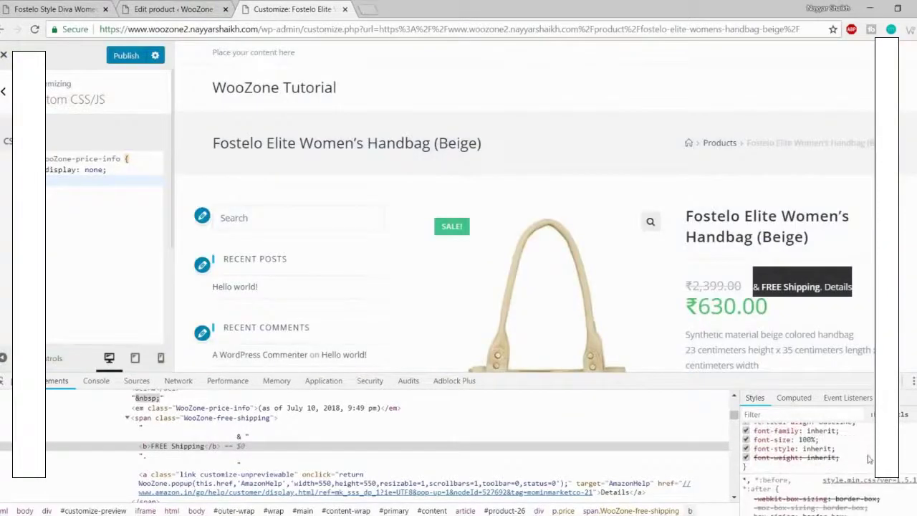
scroll(824, 458, up, 2)
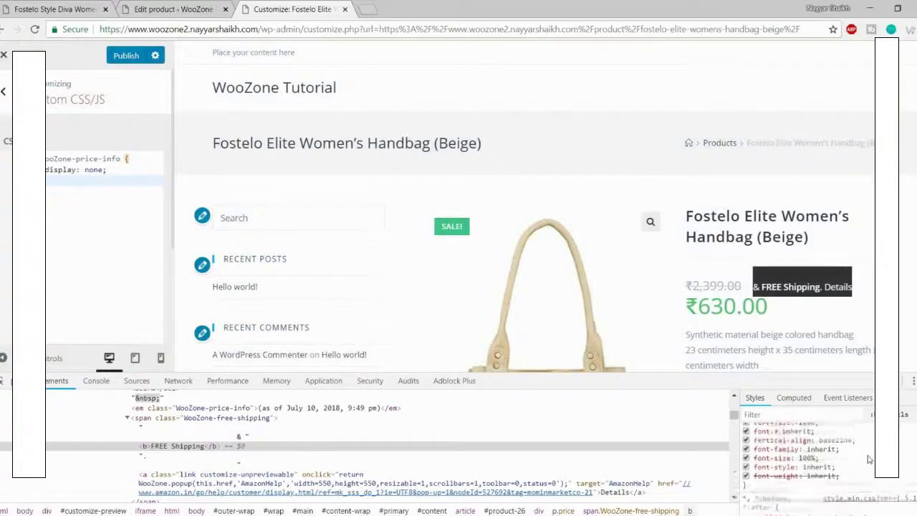
click(209, 418)
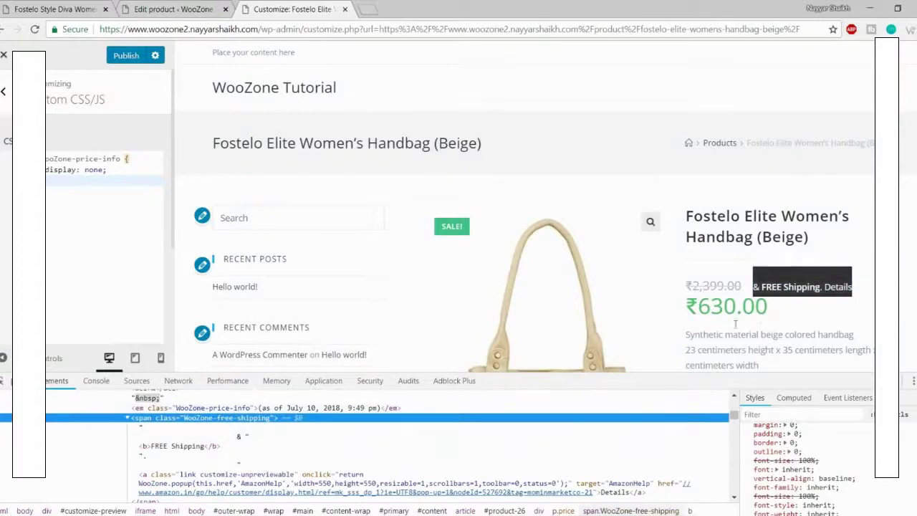
scroll(215, 459, up, 2)
scroll(237, 492, down, 2)
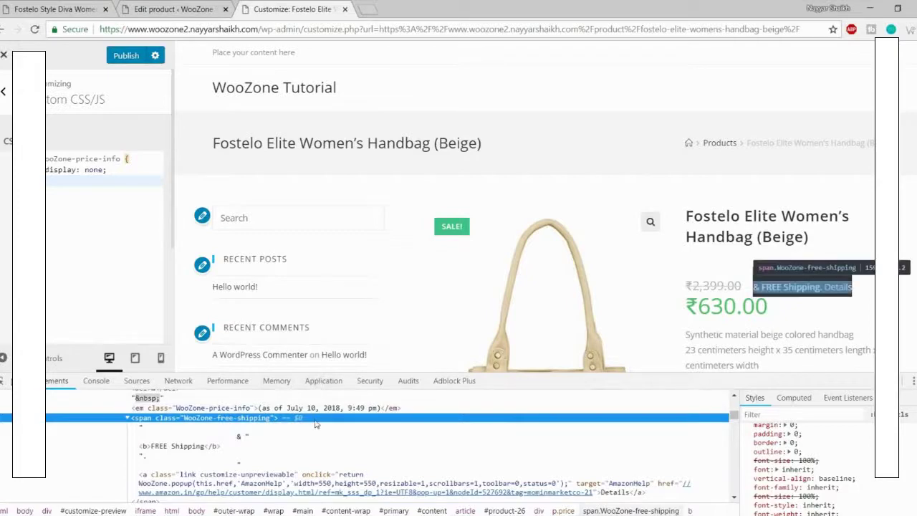
scroll(508, 477, up, 5)
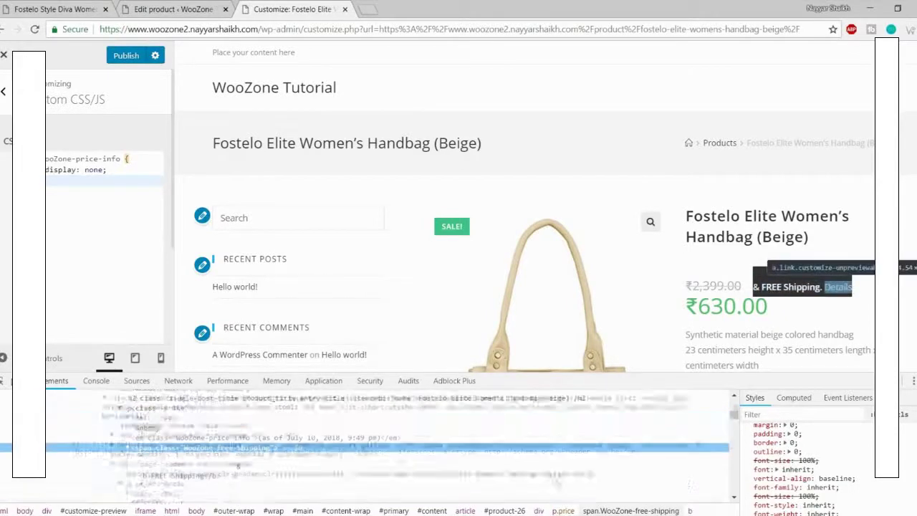
scroll(800, 451, up, 3)
scroll(322, 453, down, 10)
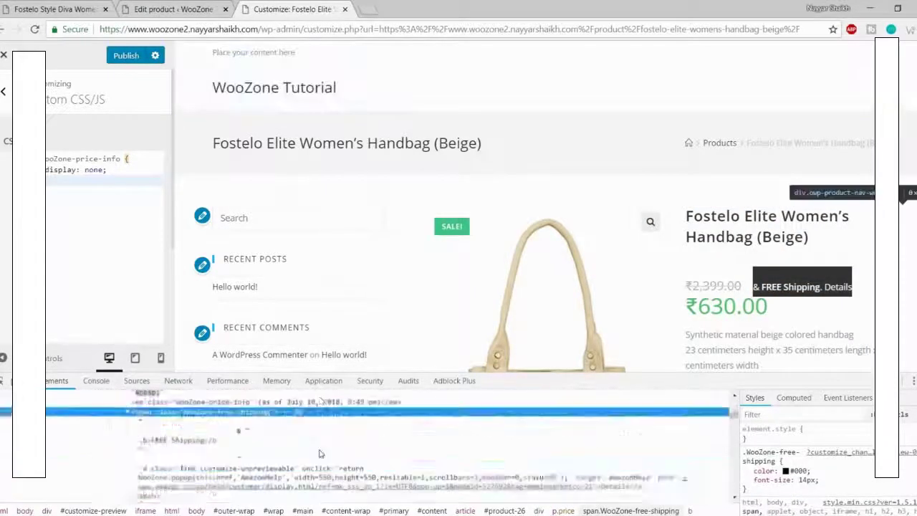
scroll(321, 453, up, 1)
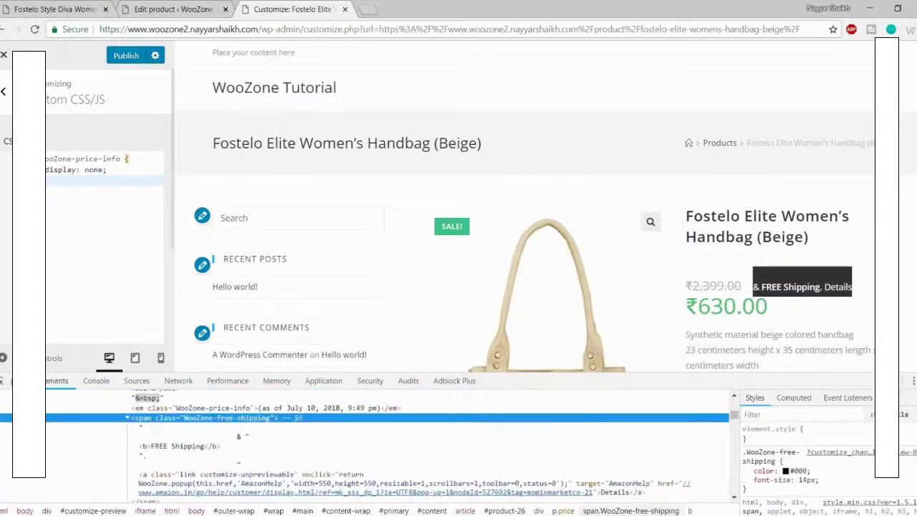
Step: Add a .WooZone-free-shipping rule with display: none and select it for copying
click(915, 415)
click(783, 472)
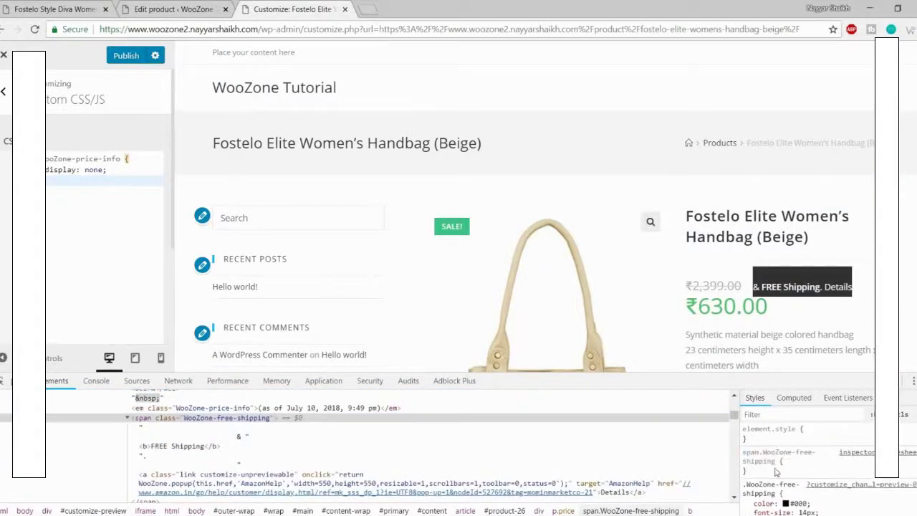
text(di)
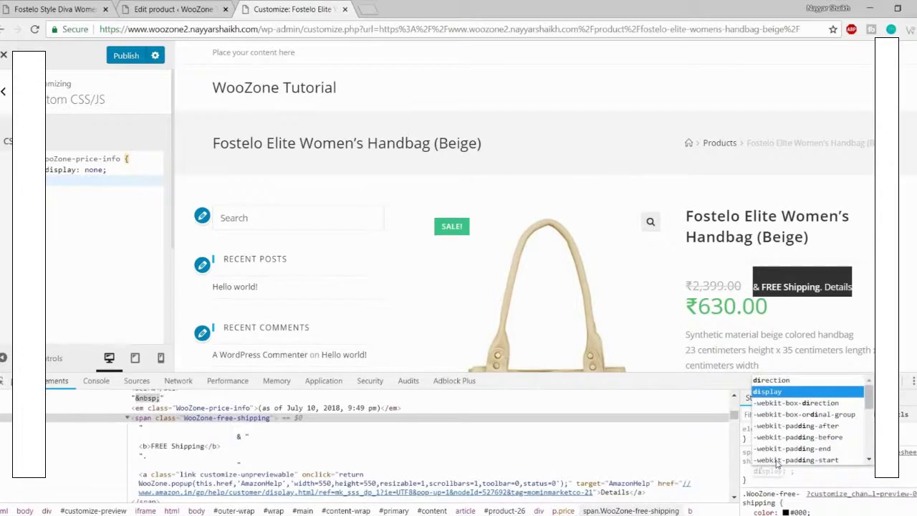
key(Return)
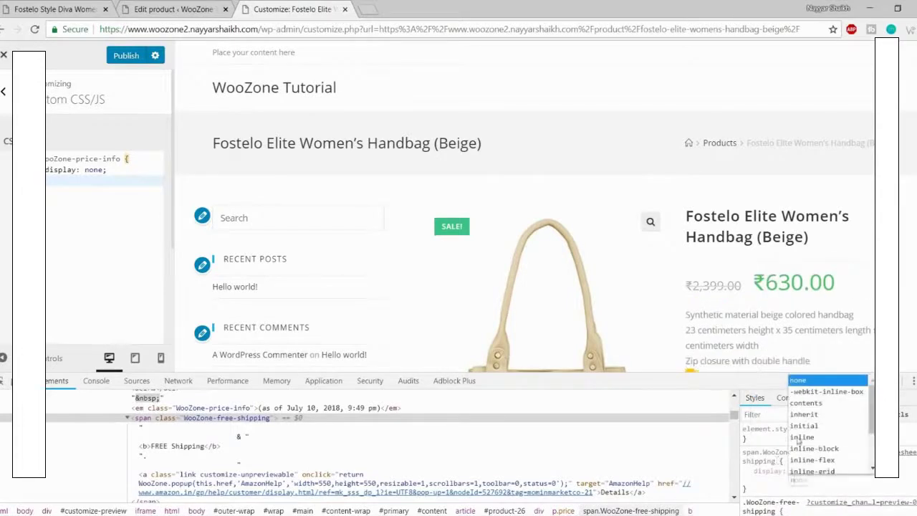
key(Return)
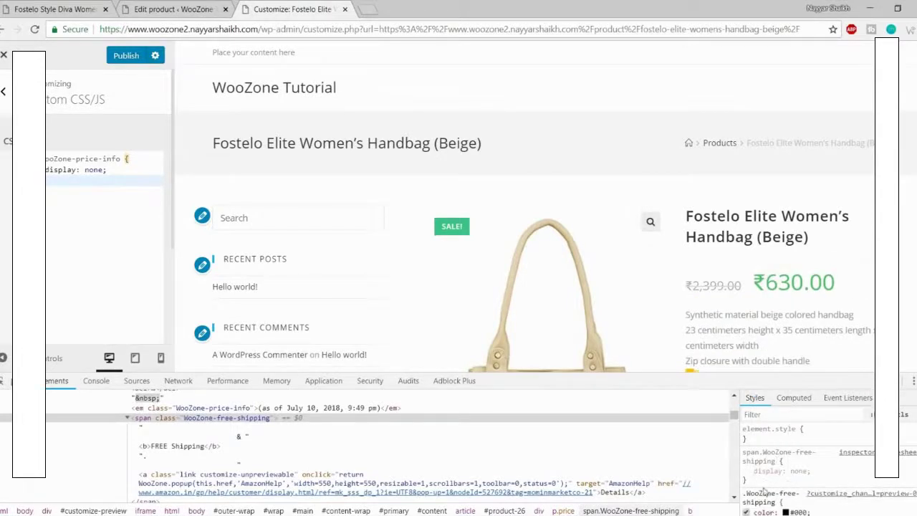
drag(752, 481, 742, 450)
key(ctrl+c)
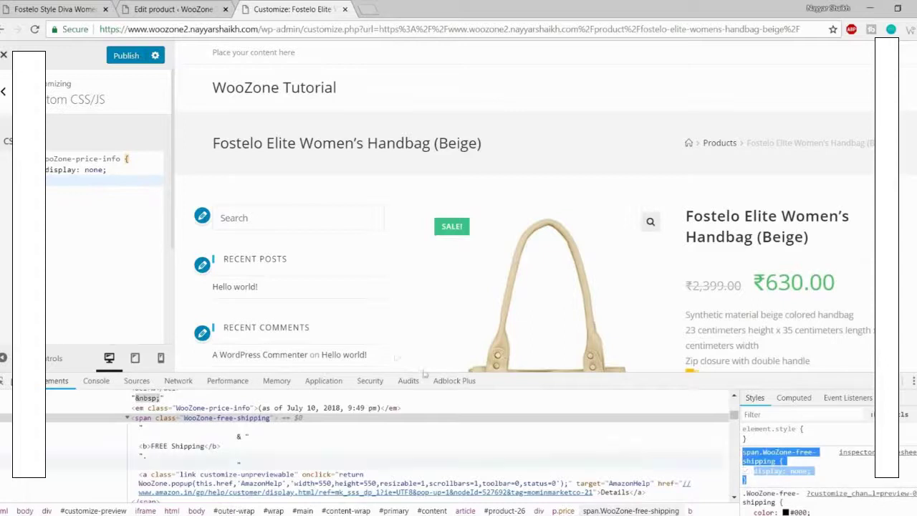
Step: Paste the free-shipping rule into the custom CSS, publish, and return to the product page
click(113, 228)
key(ctrl+v)
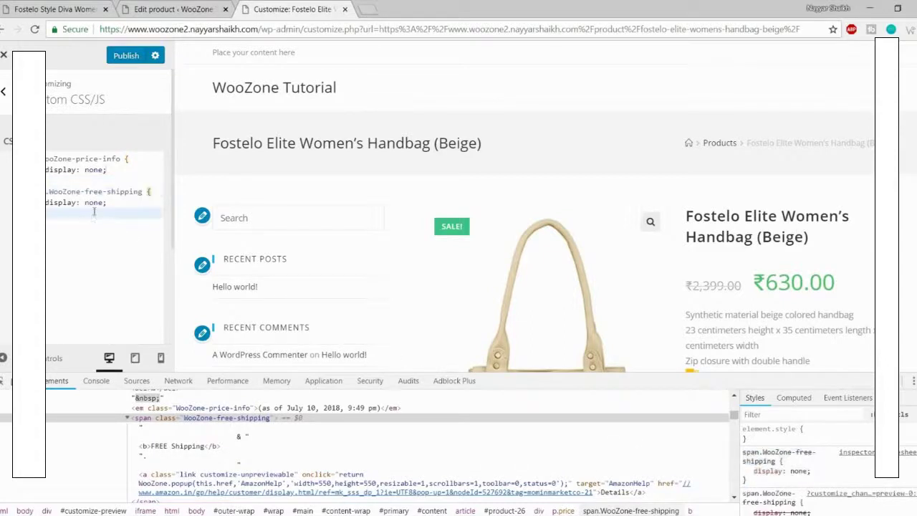
click(120, 61)
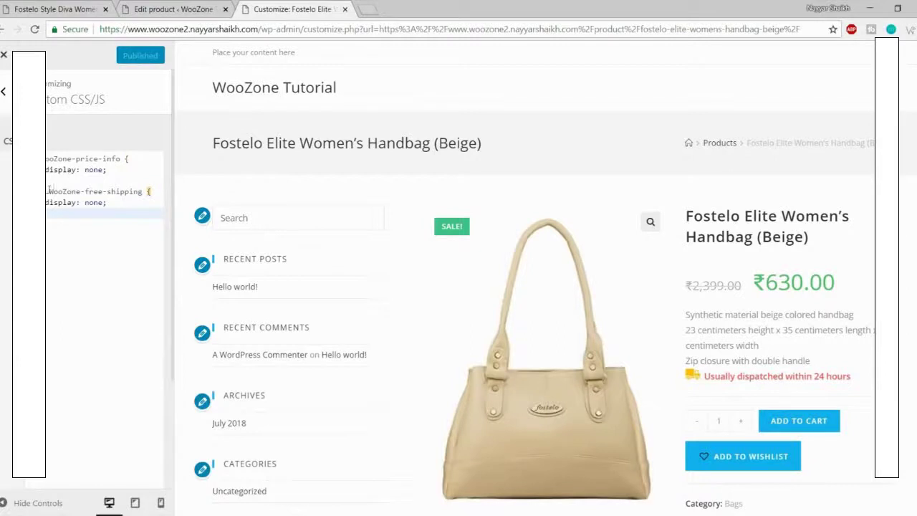
click(4, 57)
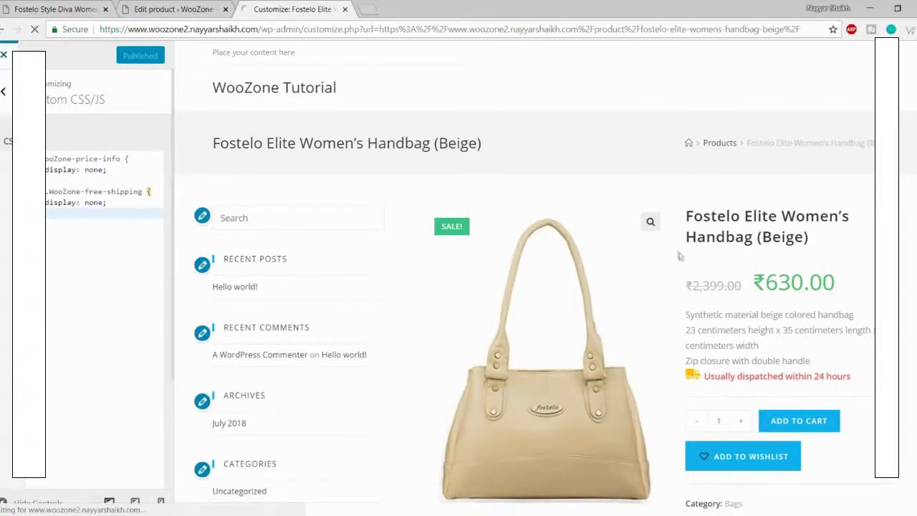
drag(605, 294, 667, 294)
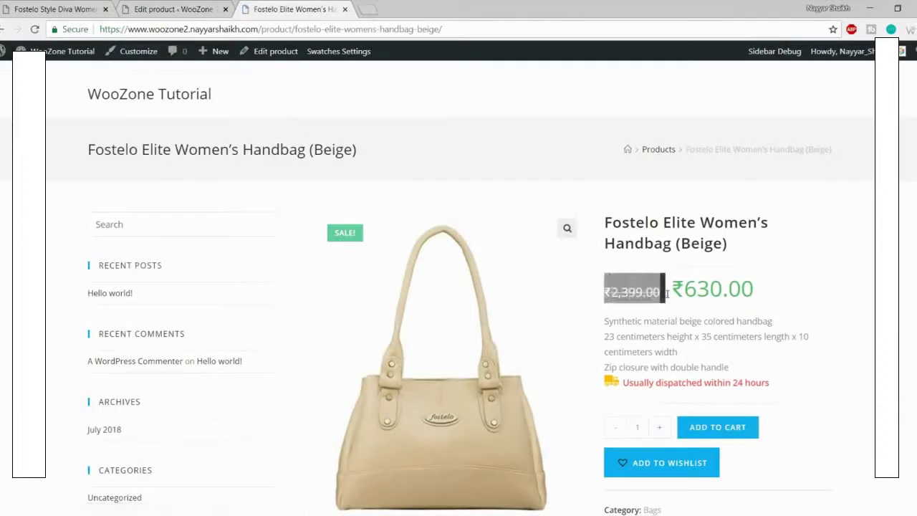
click(644, 298)
drag(606, 293, 661, 294)
drag(771, 294, 671, 294)
click(671, 293)
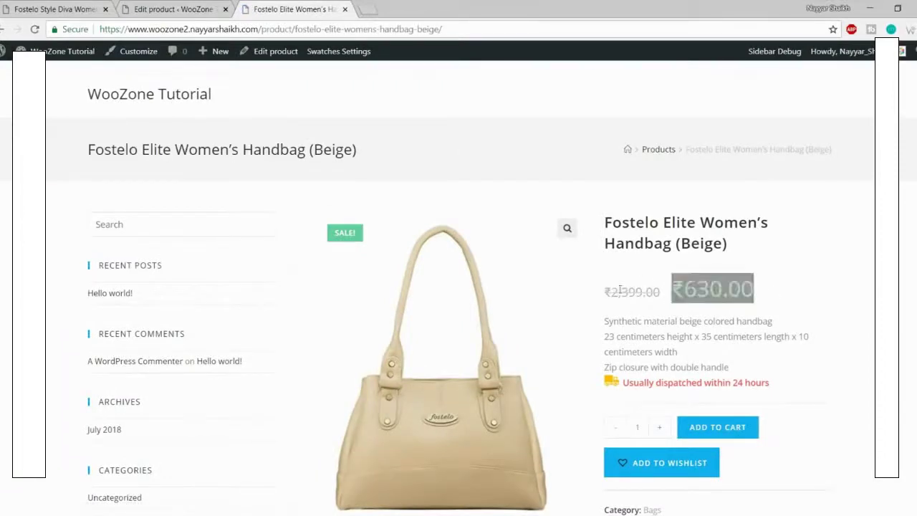
scroll(793, 333, down, 10)
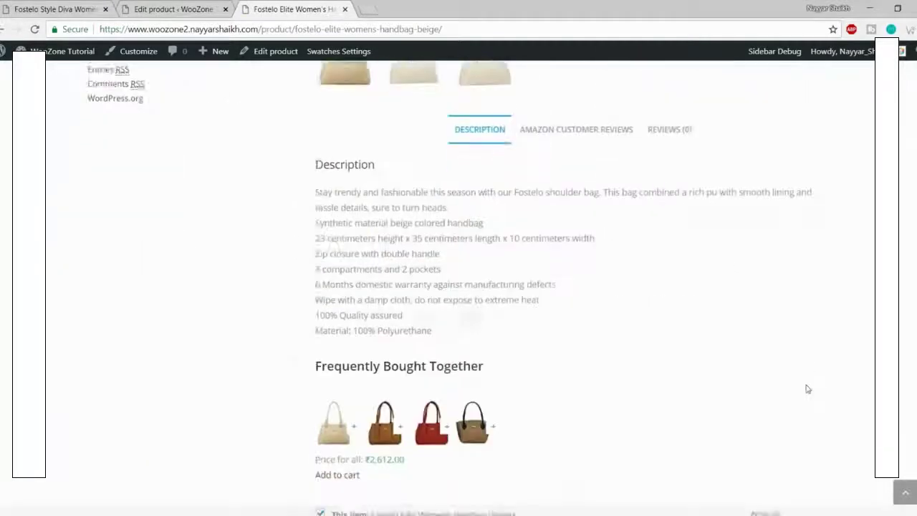
click(904, 492)
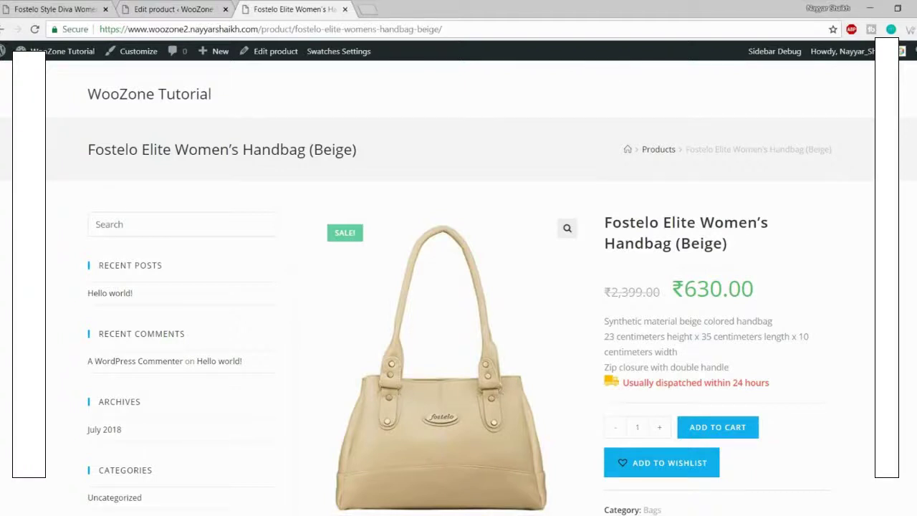
scroll(458, 286, down, 10)
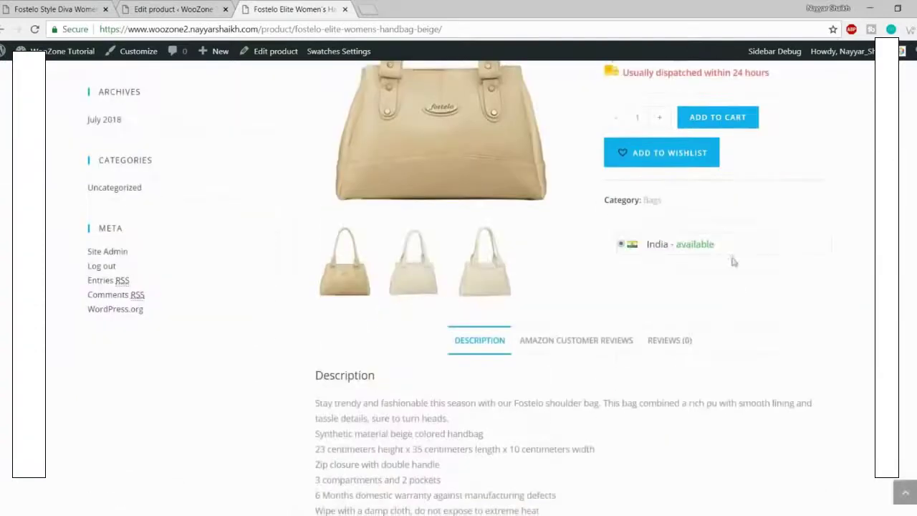
scroll(458, 287, up, 8)
scroll(215, 127, up, 3)
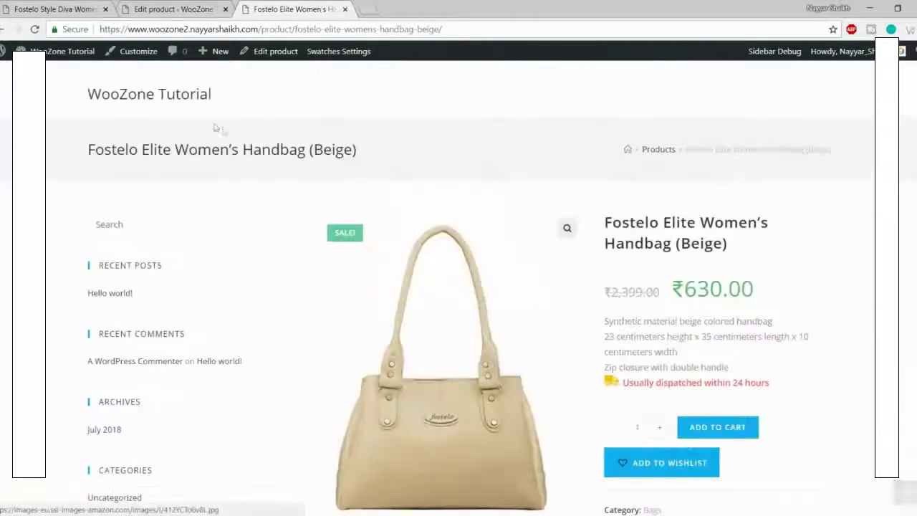
Step: Open the admin Dashboard in a new tab and move it to second place
click(156, 94)
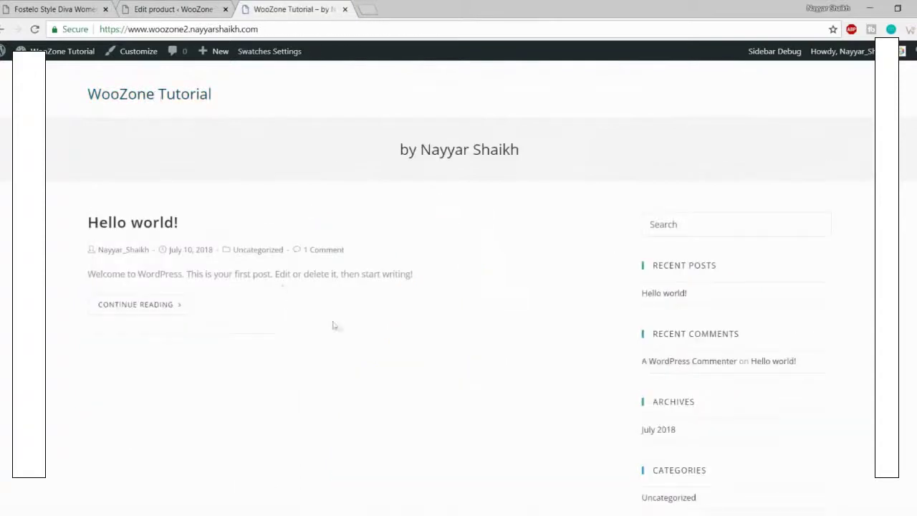
scroll(340, 334, down, 4)
scroll(358, 365, up, 4)
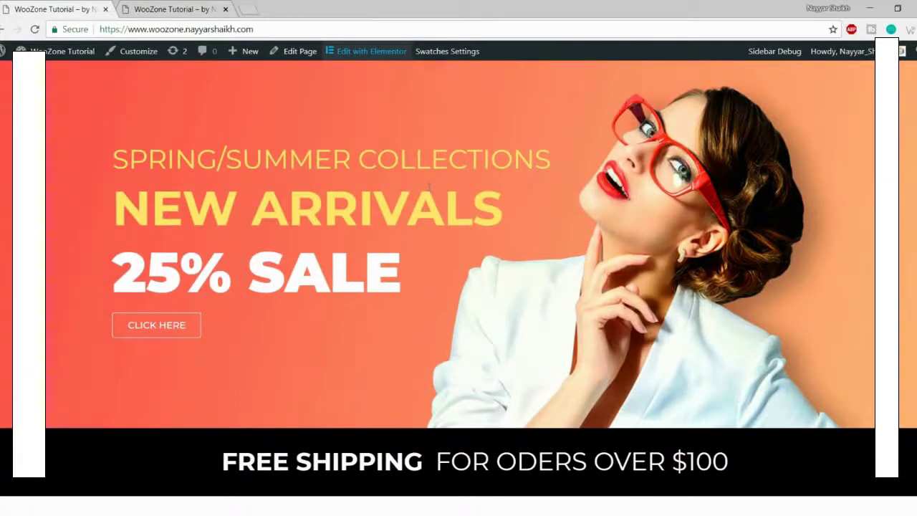
scroll(521, 381, up, 1)
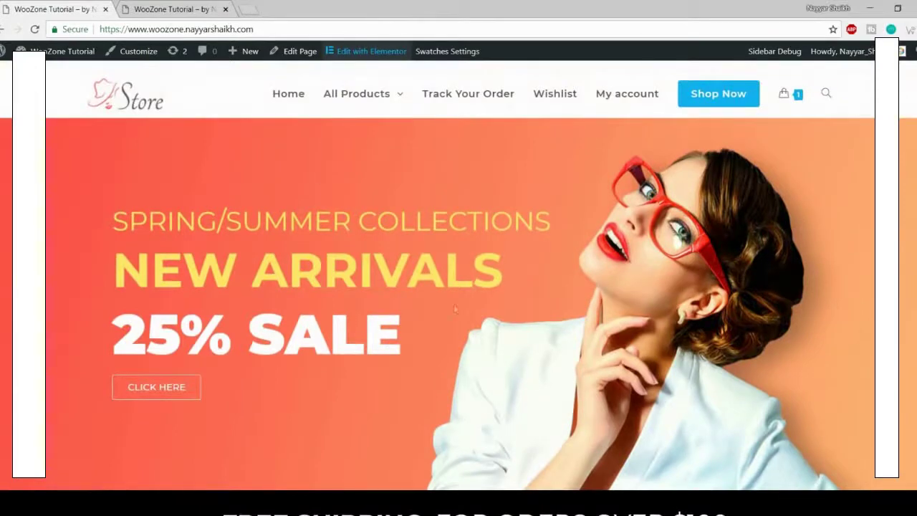
click(179, 10)
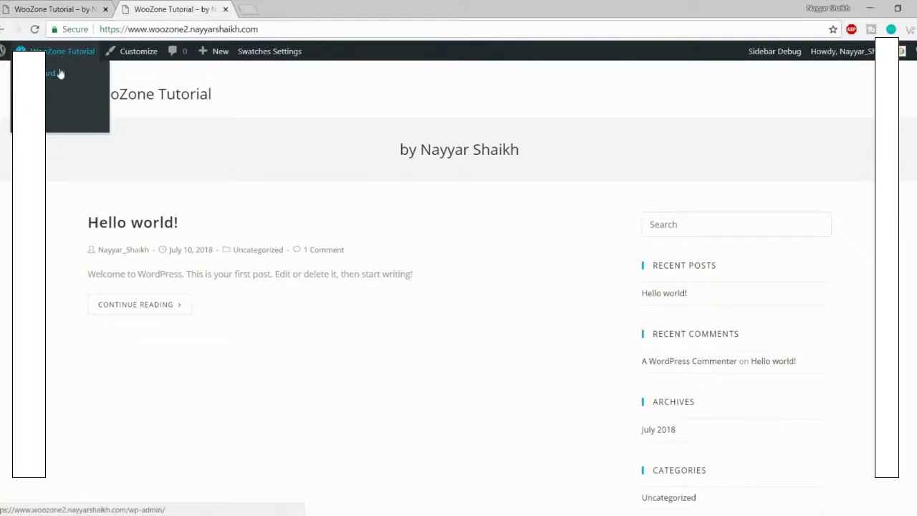
right_click(61, 73)
click(66, 76)
drag(280, 9, 139, 4)
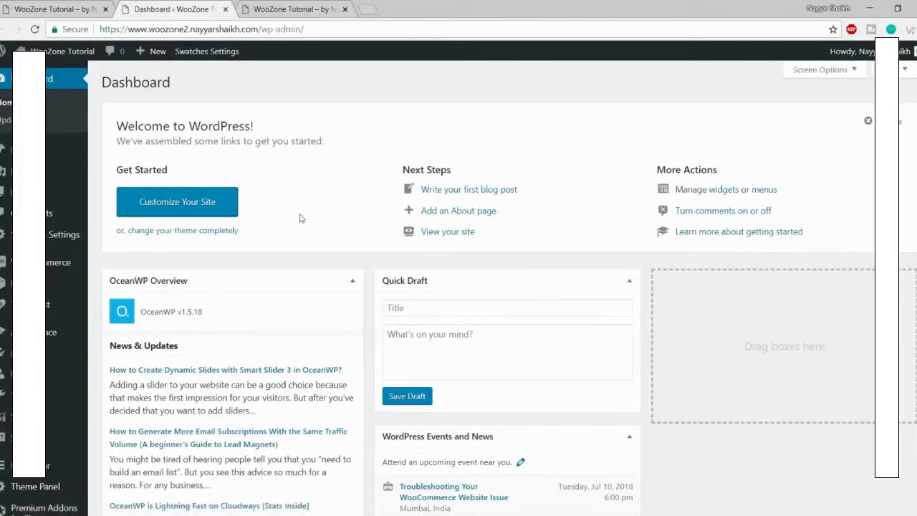
Step: Check the store homepage, then start a new page from Pages > Add New
click(86, 8)
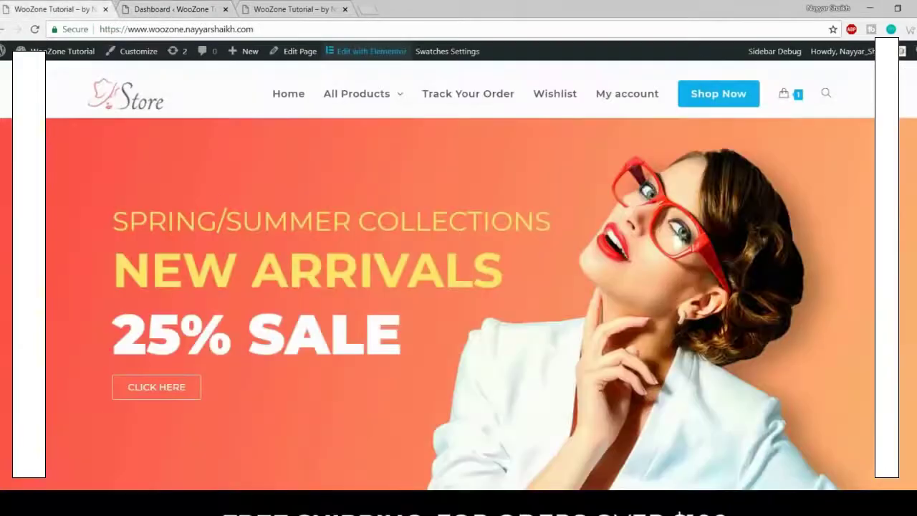
scroll(621, 316, down, 3)
scroll(620, 342, down, 3)
scroll(645, 301, up, 7)
click(179, 8)
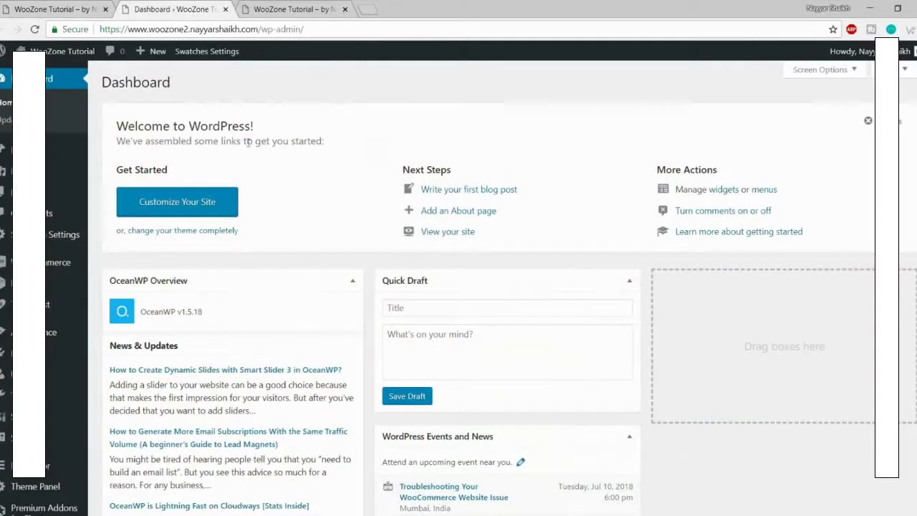
mouse_move(50, 192)
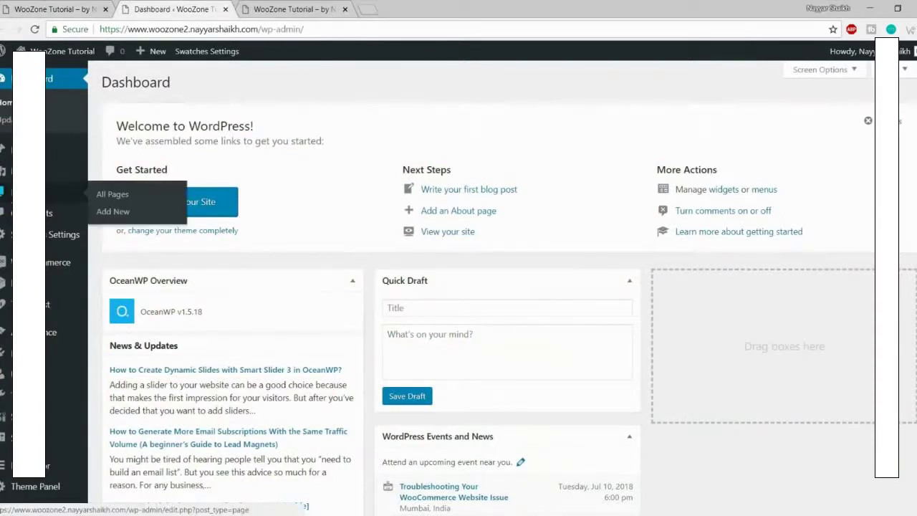
click(124, 211)
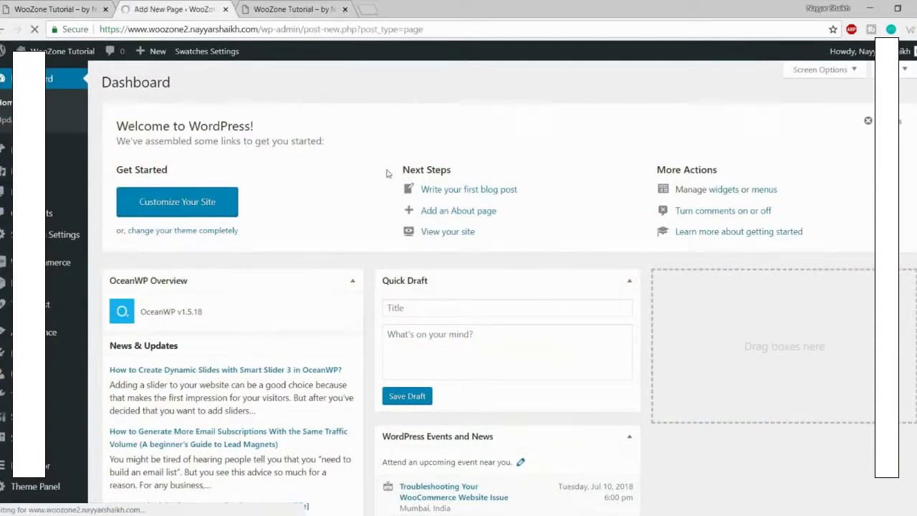
Step: Publish the new page titled Home and open its live view in a new tab
text(Home)
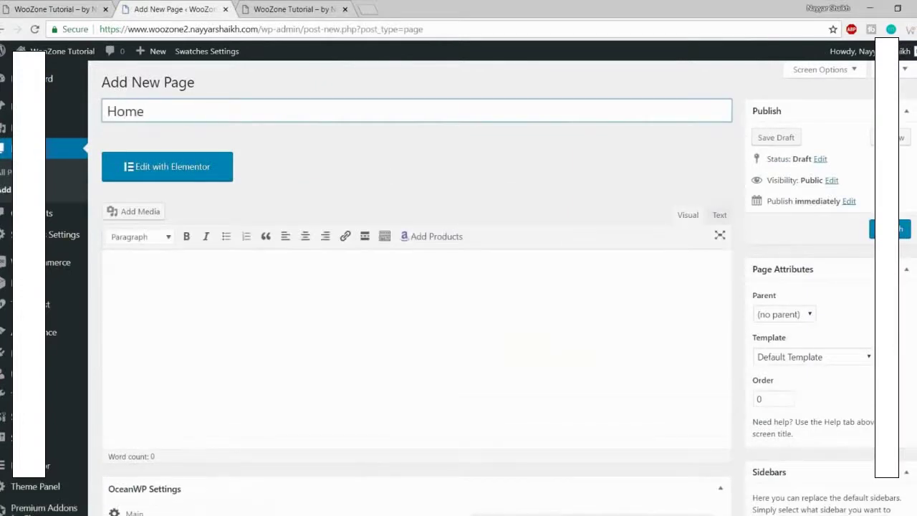
click(904, 231)
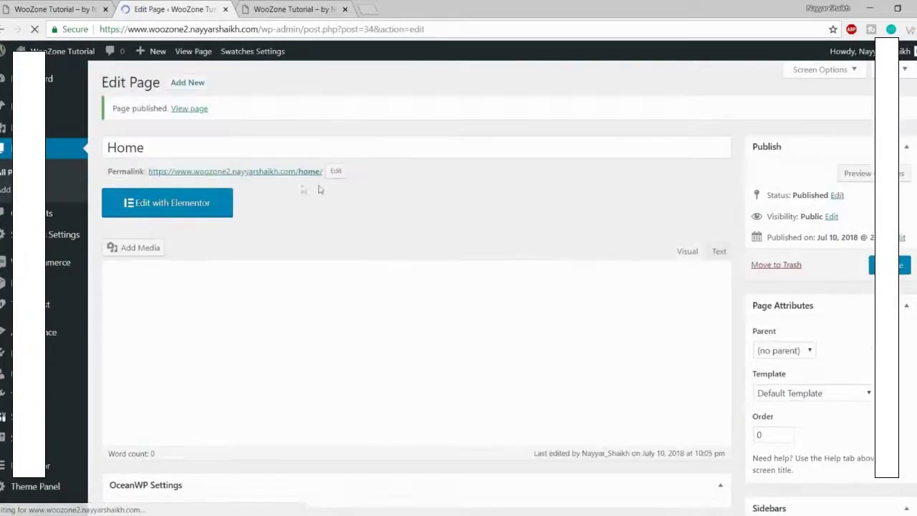
right_click(259, 175)
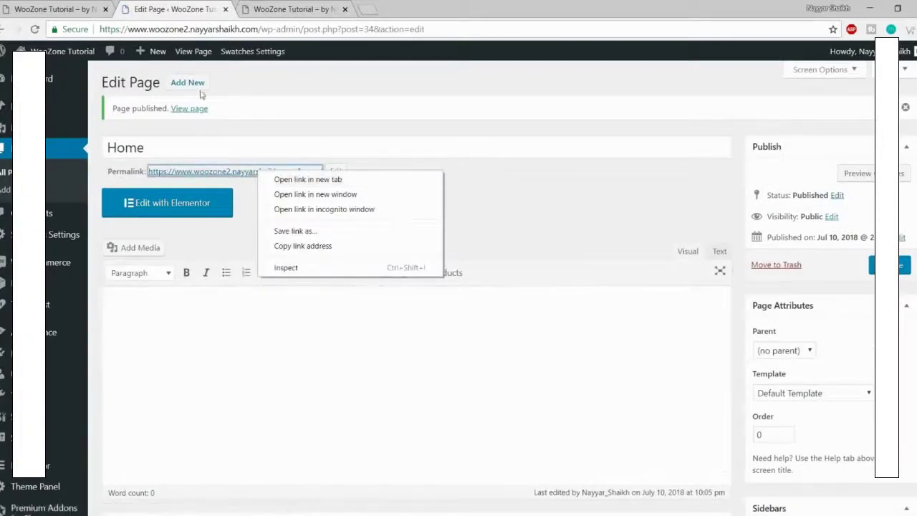
right_click(197, 112)
click(200, 119)
Step: Inspect the live Home page's sidebar widgets, then return to its editor
click(276, 8)
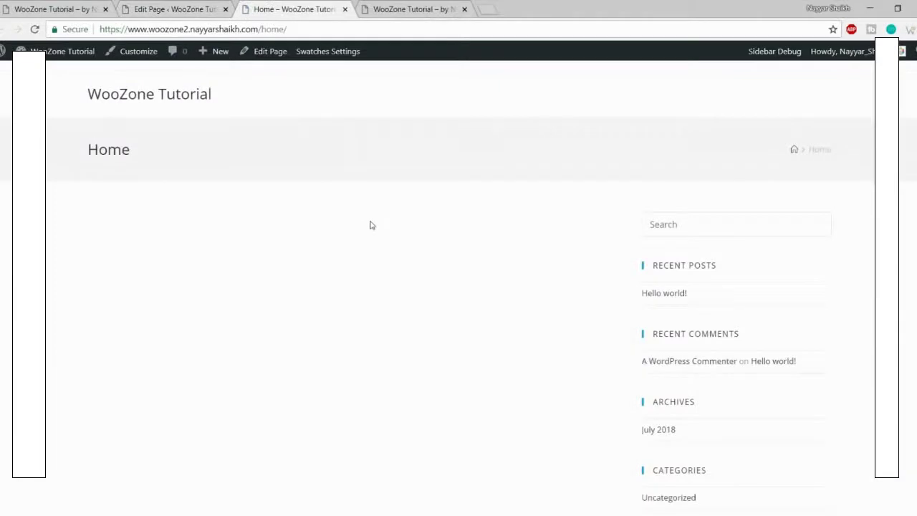
scroll(371, 225, down, 5)
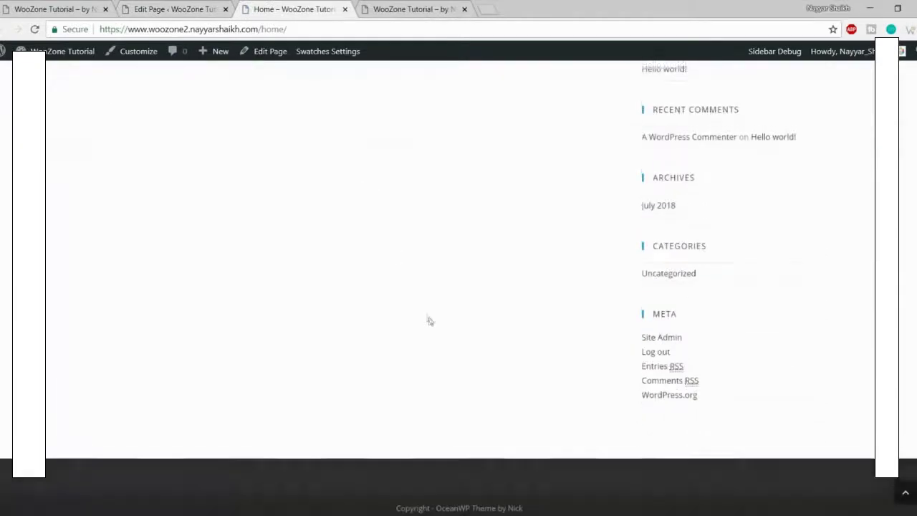
scroll(428, 319, up, 5)
drag(642, 212, 733, 497)
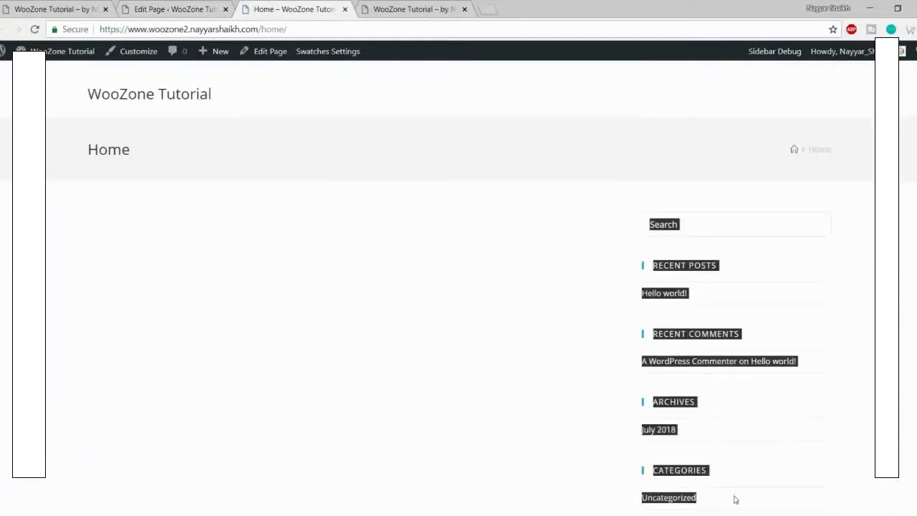
click(793, 447)
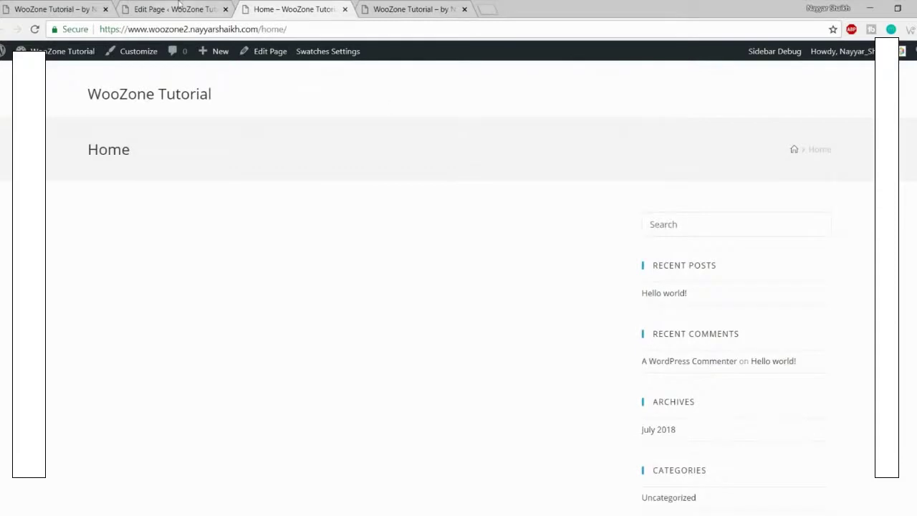
click(176, 8)
scroll(619, 250, down, 10)
scroll(619, 250, down, 2)
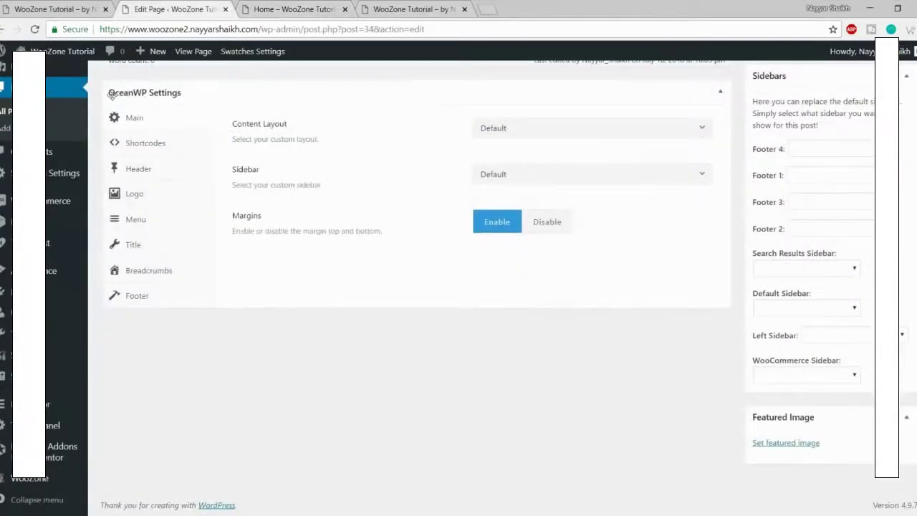
Step: Set the Home page's Content Layout to Full Width, update it, and reload the live page
drag(226, 124, 293, 128)
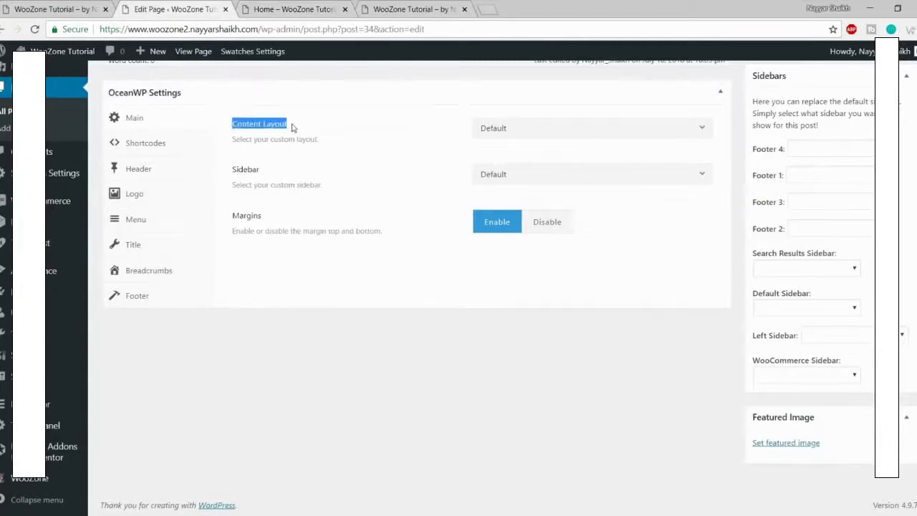
click(515, 128)
click(552, 217)
scroll(534, 326, up, 5)
click(904, 146)
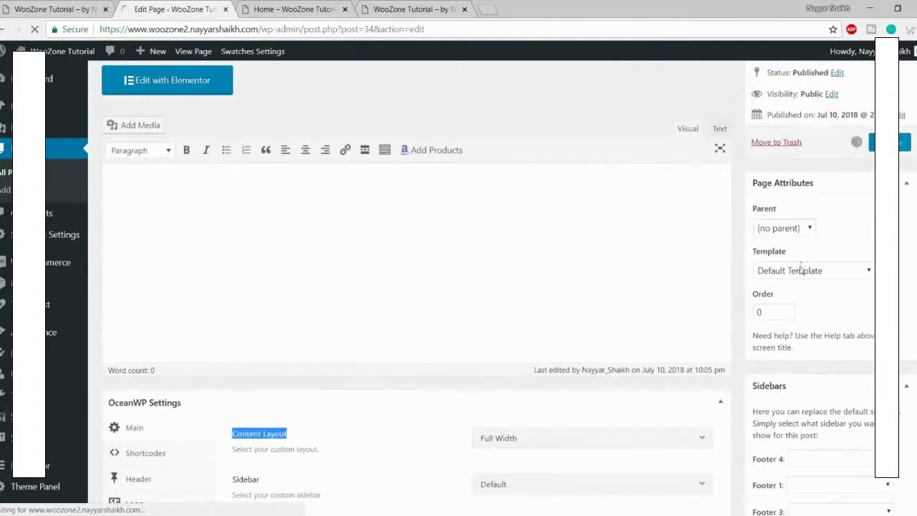
click(290, 8)
key(F5)
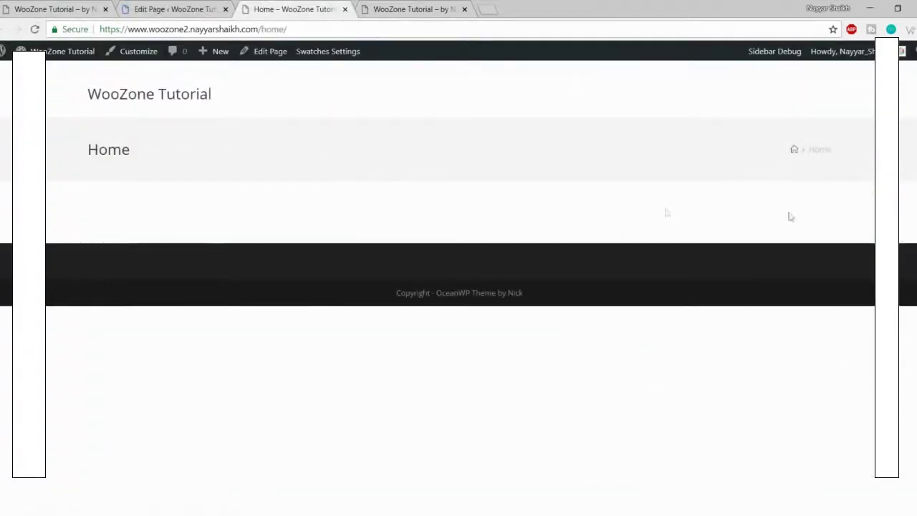
Step: Compare the plain Home page with the finished Store homepage, then return to the editor
click(50, 9)
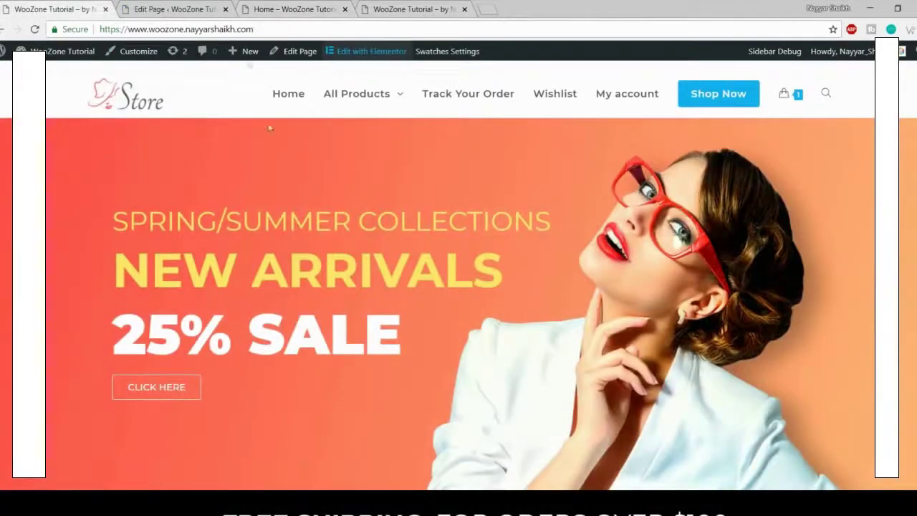
click(247, 8)
drag(63, 138, 831, 152)
click(57, 9)
click(254, 9)
click(148, 150)
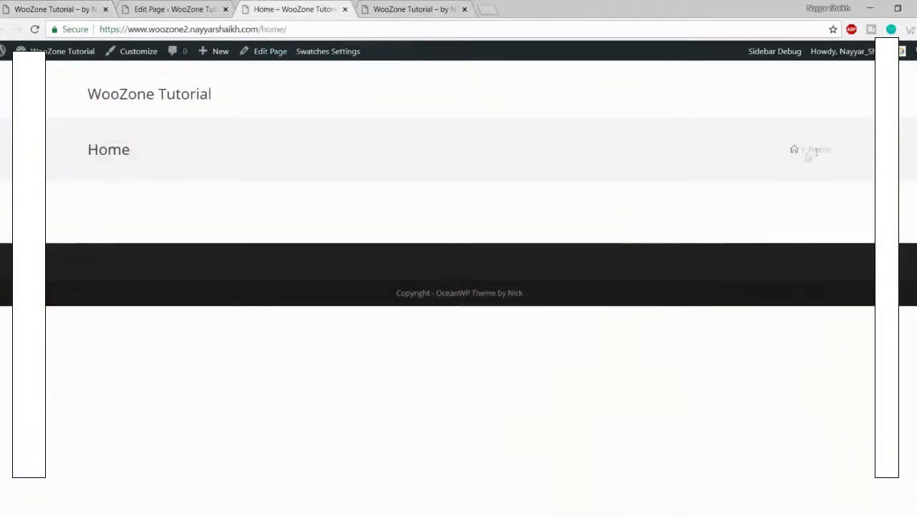
click(195, 5)
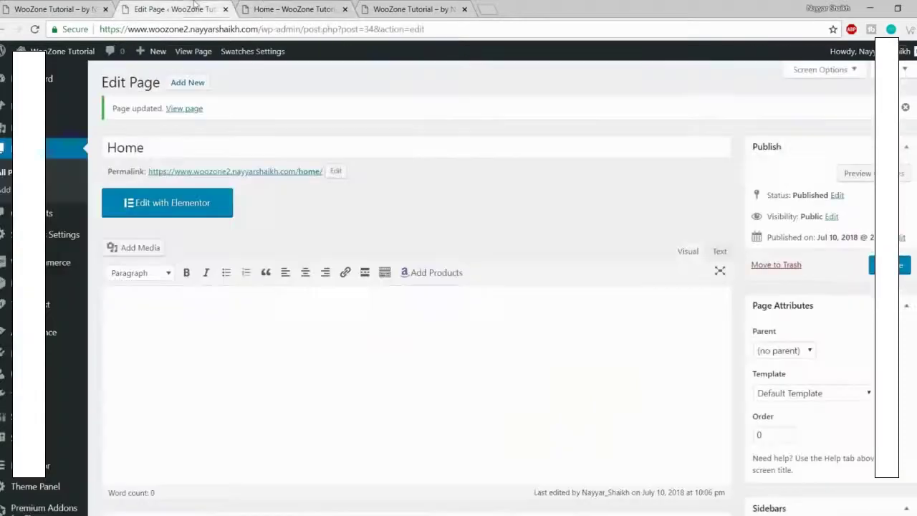
scroll(524, 288, down, 4)
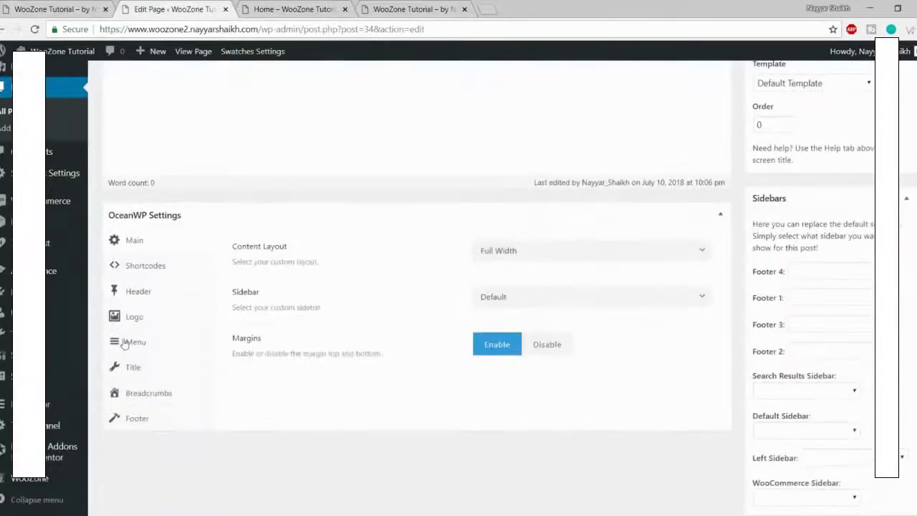
Step: Set the Home page's Display Page Title to Disable, update it, and reload the live page
click(152, 367)
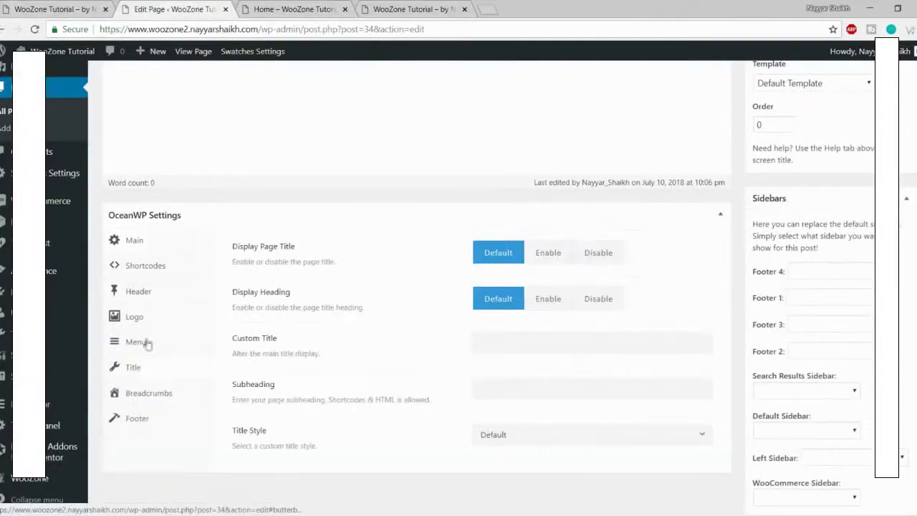
click(608, 261)
scroll(624, 311, up, 4)
click(901, 266)
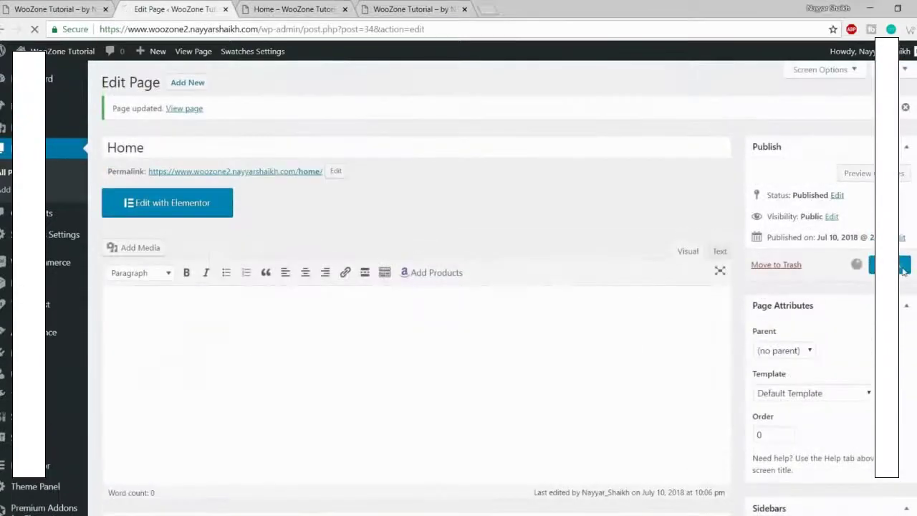
click(293, 8)
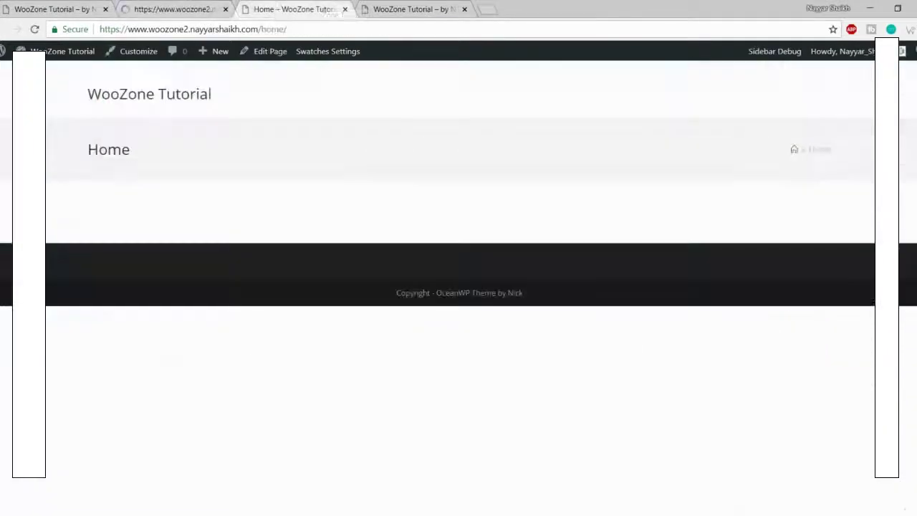
click(34, 29)
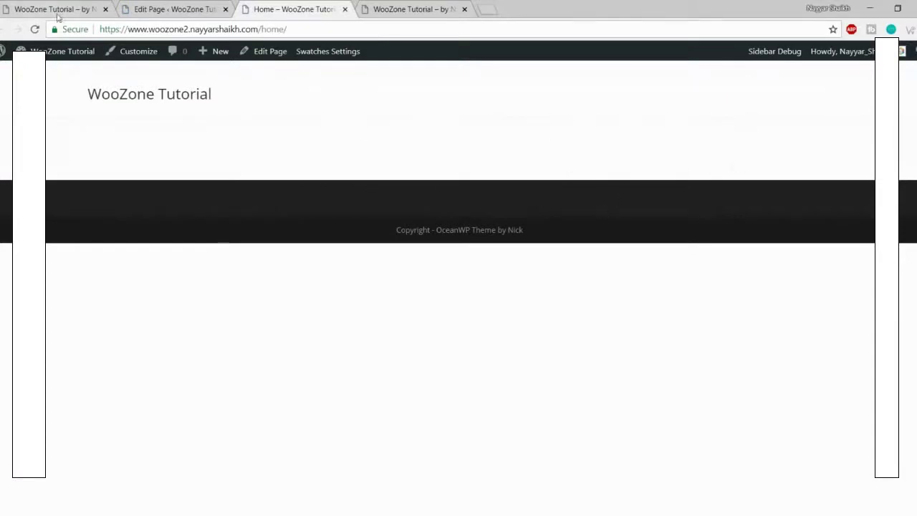
Step: Set the Home page's Margins option to Disable, update it, and reload the live Home page
click(136, 9)
scroll(429, 242, down, 6)
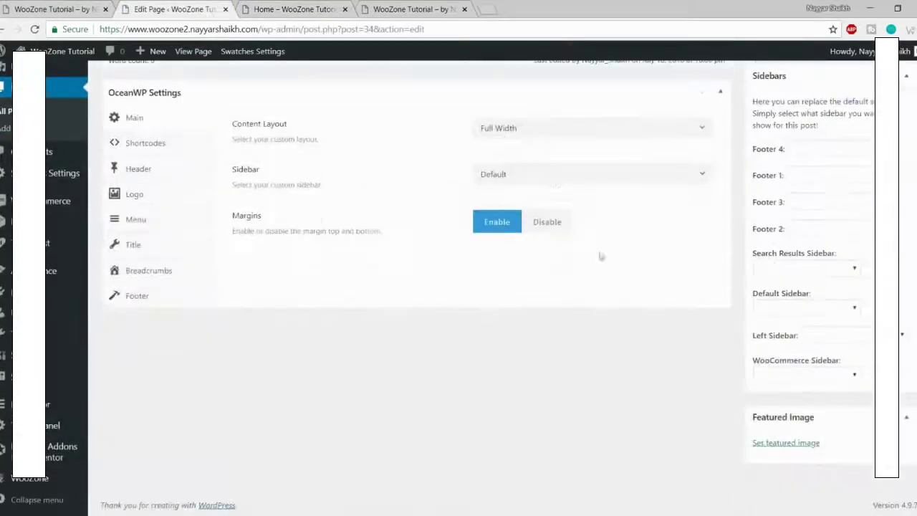
click(555, 228)
scroll(545, 311, up, 2)
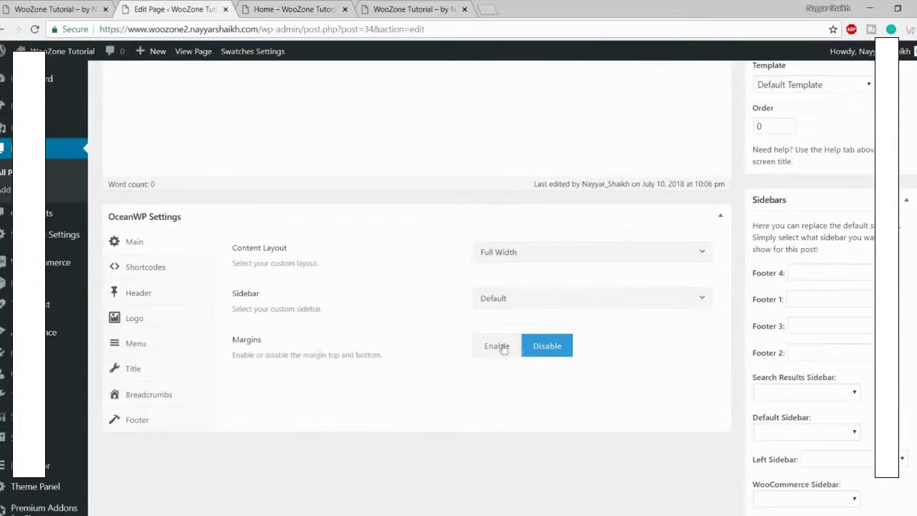
drag(384, 353, 350, 354)
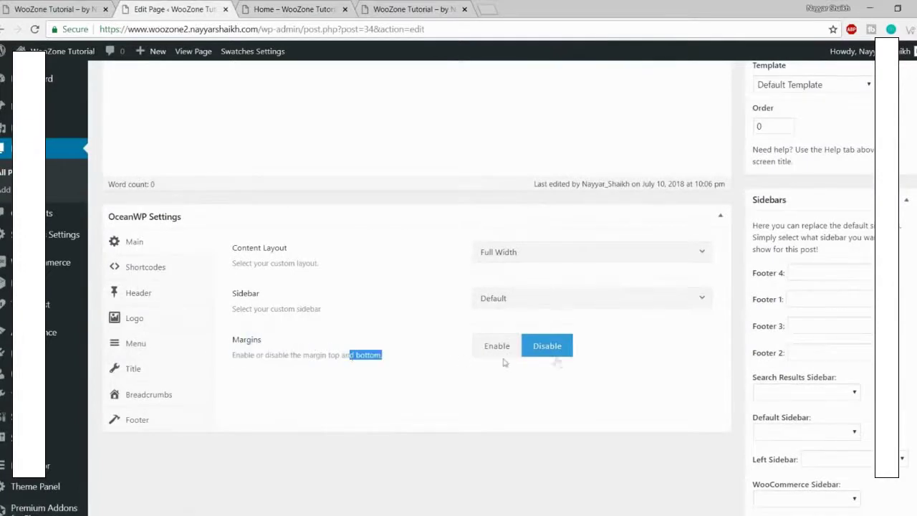
click(555, 349)
click(336, 8)
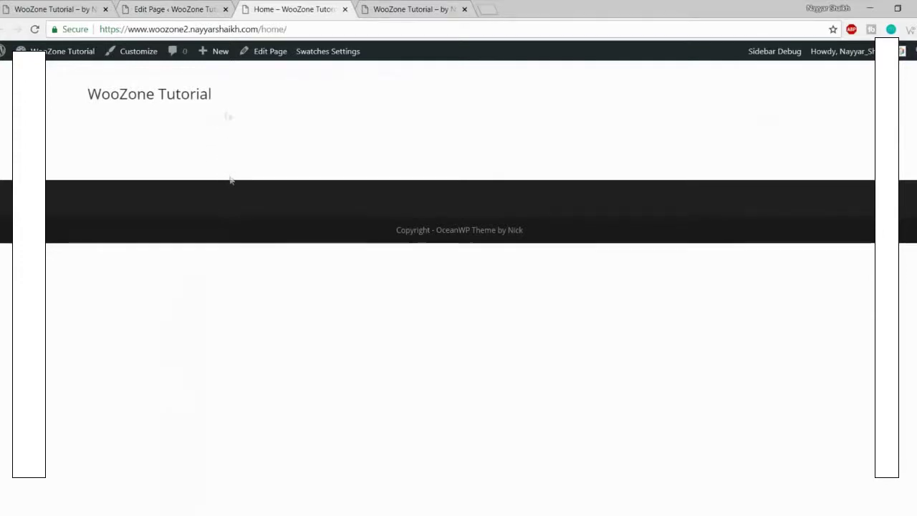
click(176, 9)
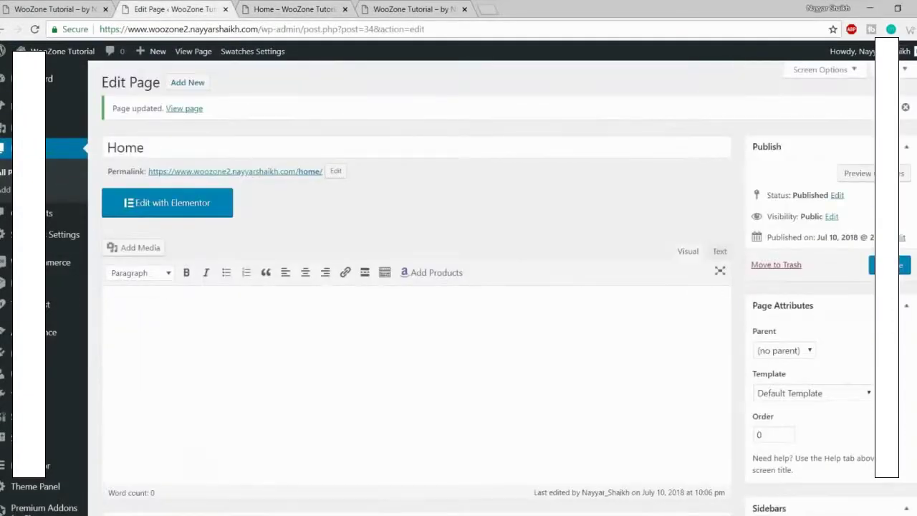
click(888, 265)
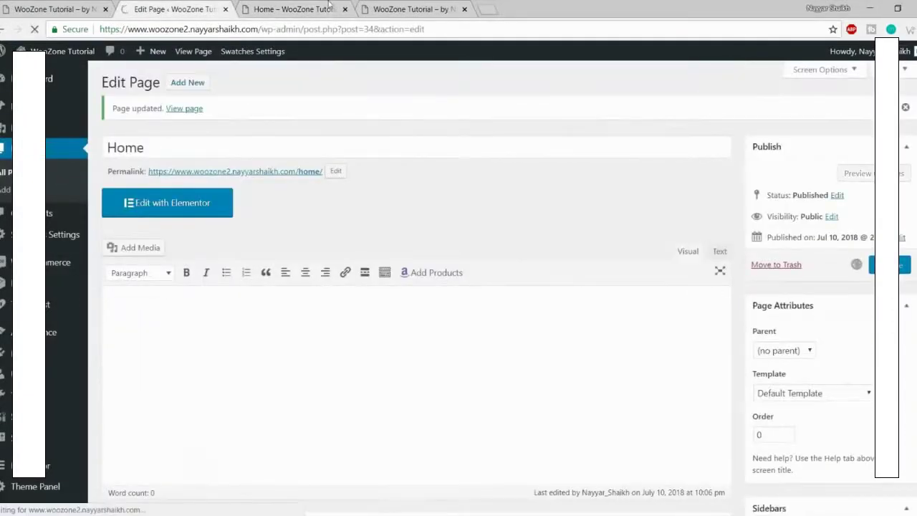
click(294, 9)
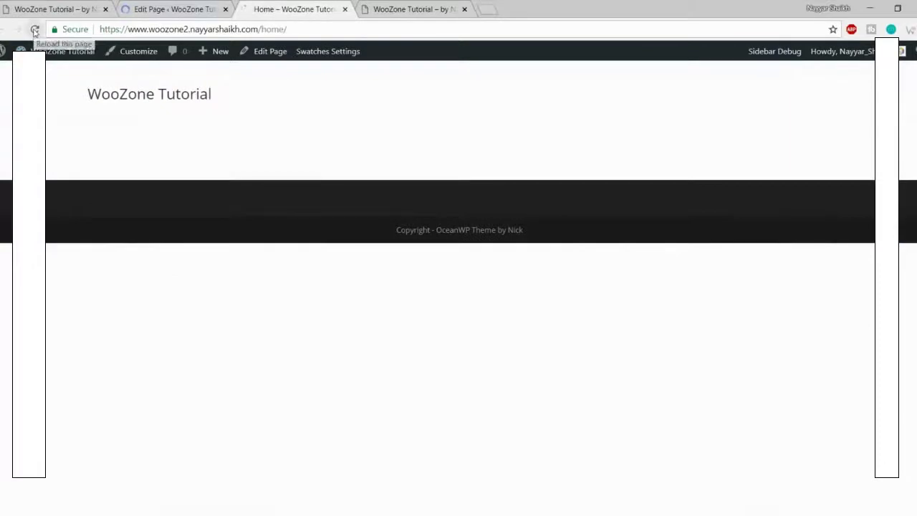
click(60, 51)
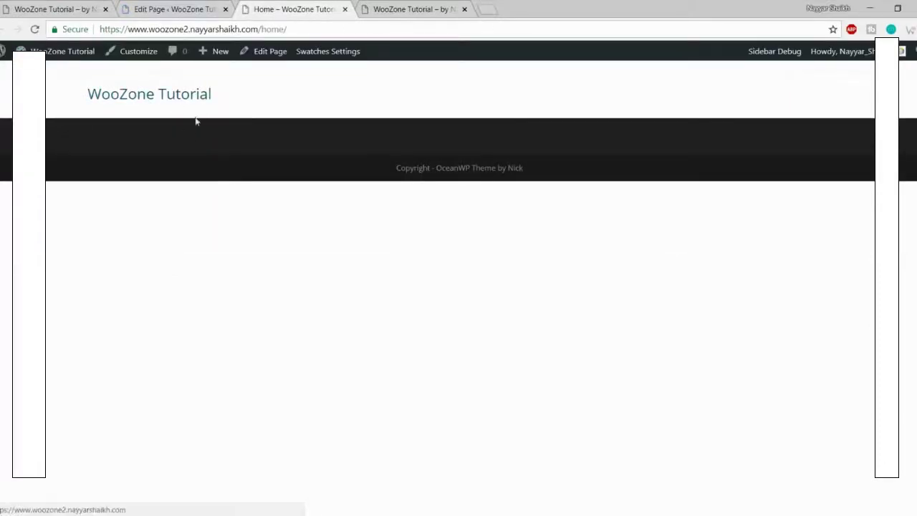
Step: Compare the updated live Home page with the Store homepage
drag(67, 89, 283, 116)
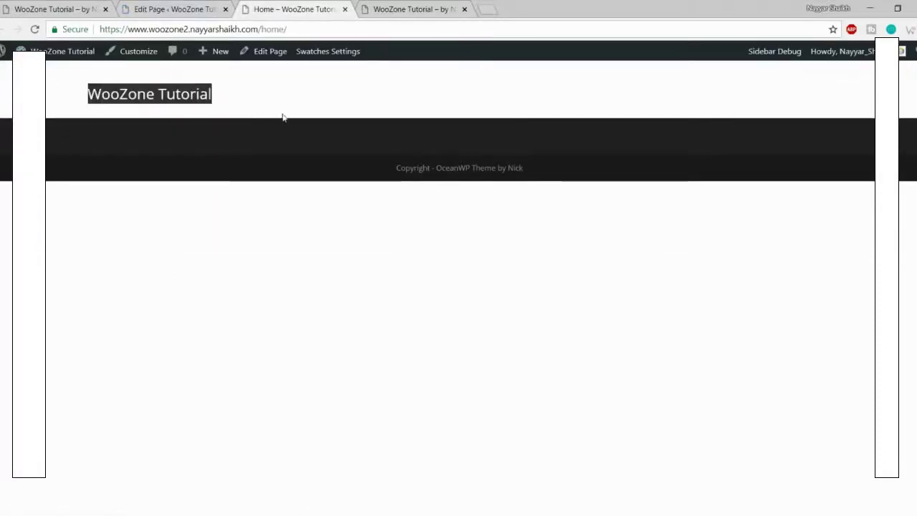
click(277, 92)
click(51, 9)
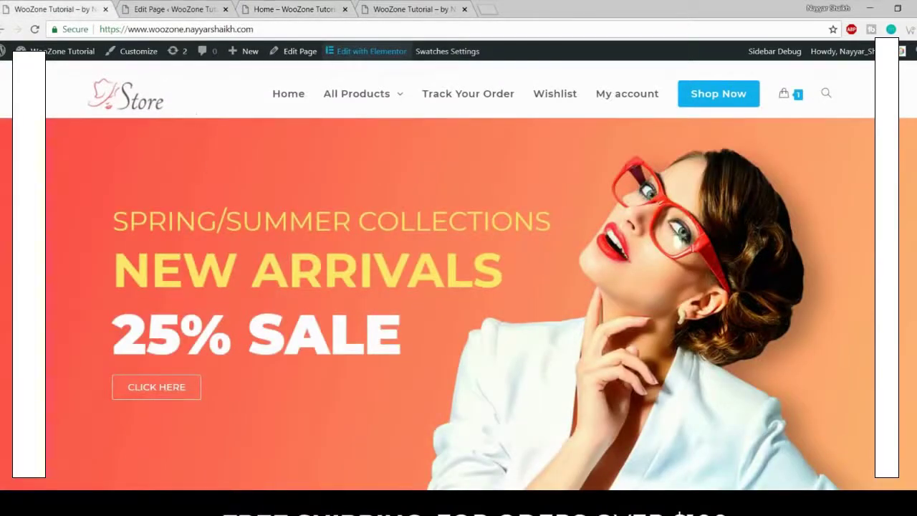
click(201, 9)
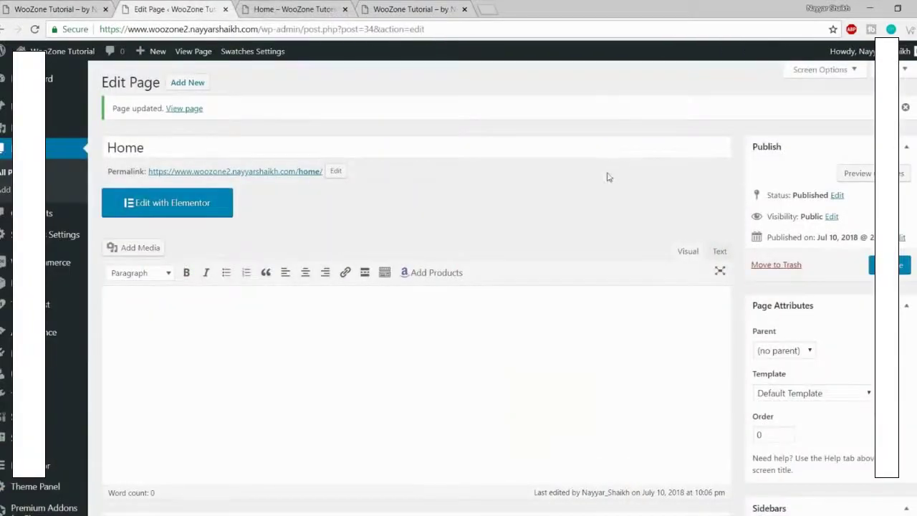
click(315, 9)
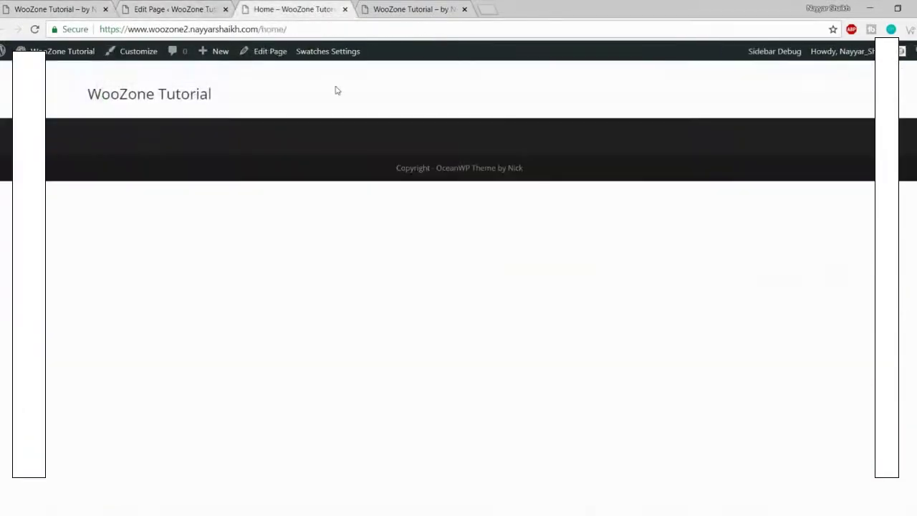
click(54, 9)
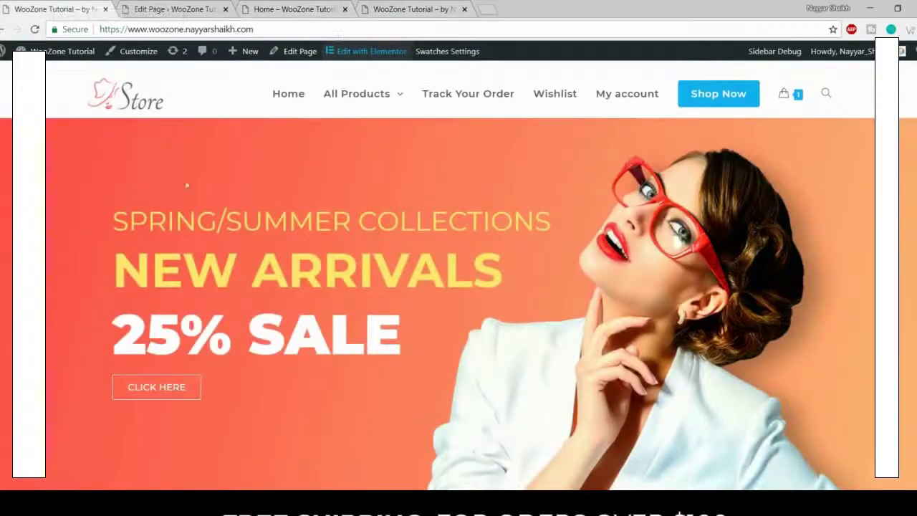
scroll(430, 246, down, 7)
scroll(425, 332, up, 7)
Step: Compare the site's main front page with the /home/ page address, then return to the editor
click(265, 28)
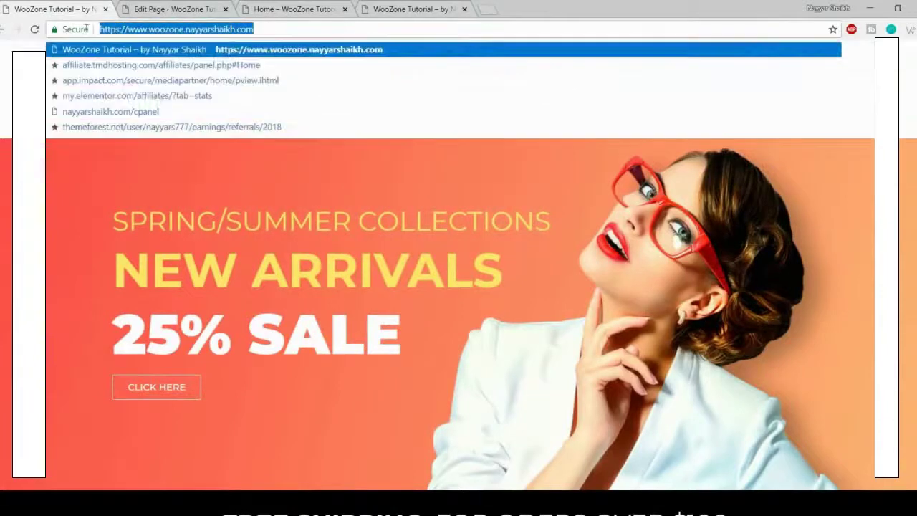
click(283, 9)
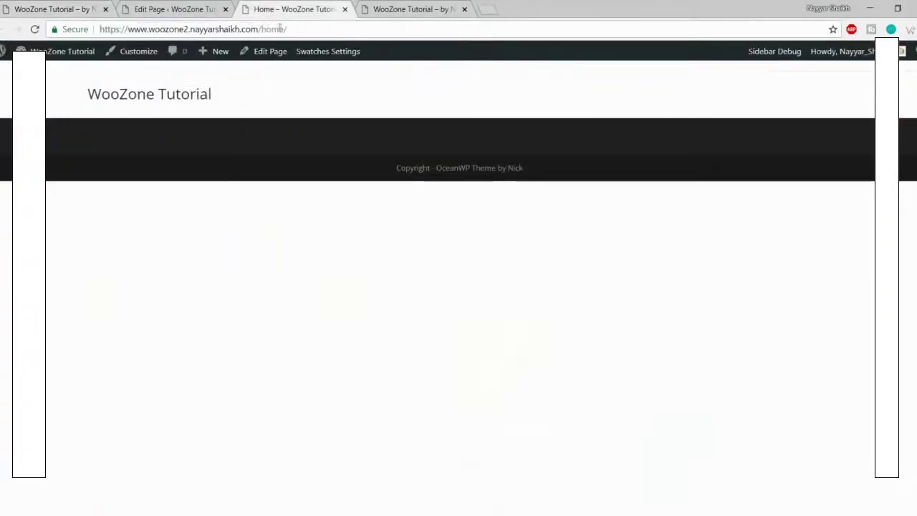
drag(259, 28, 81, 30)
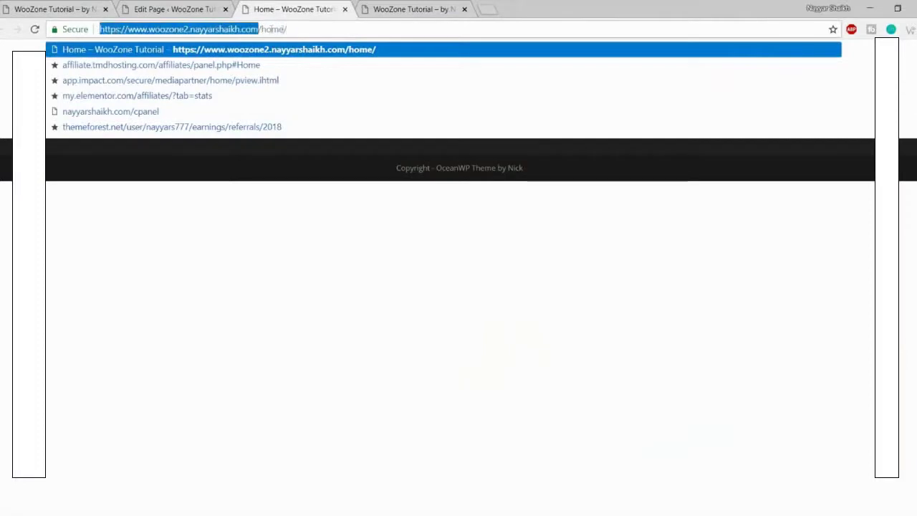
drag(295, 28, 258, 29)
click(350, 306)
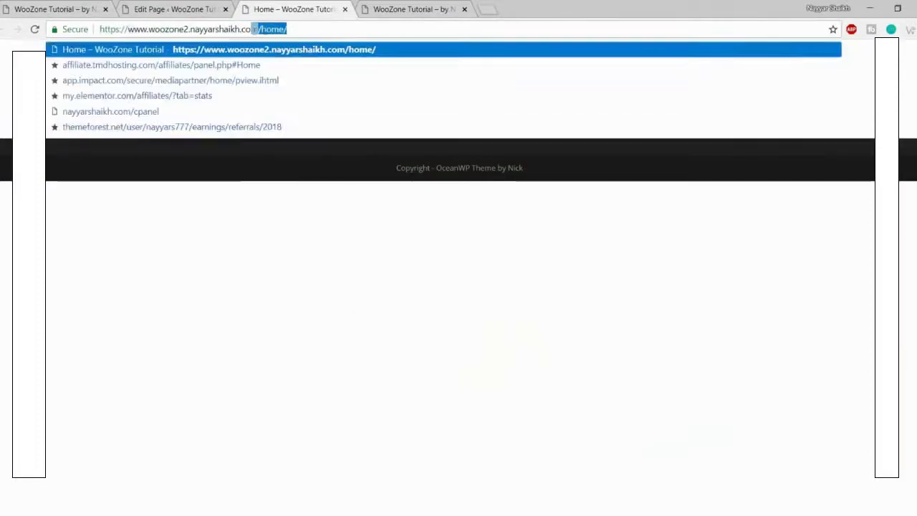
click(336, 240)
click(177, 102)
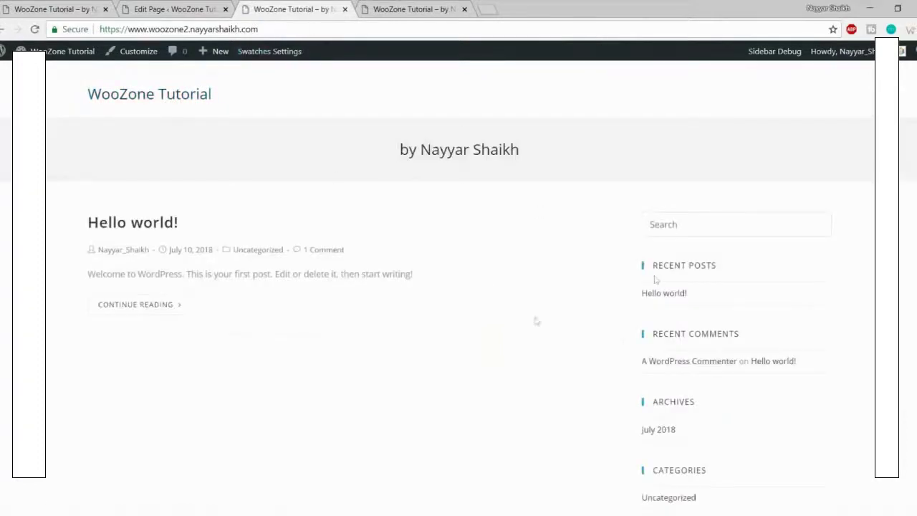
click(3, 29)
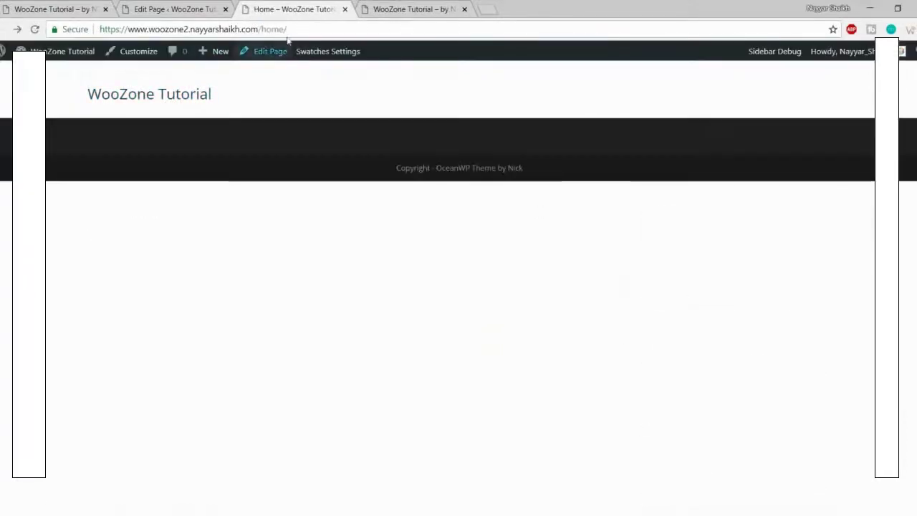
click(165, 104)
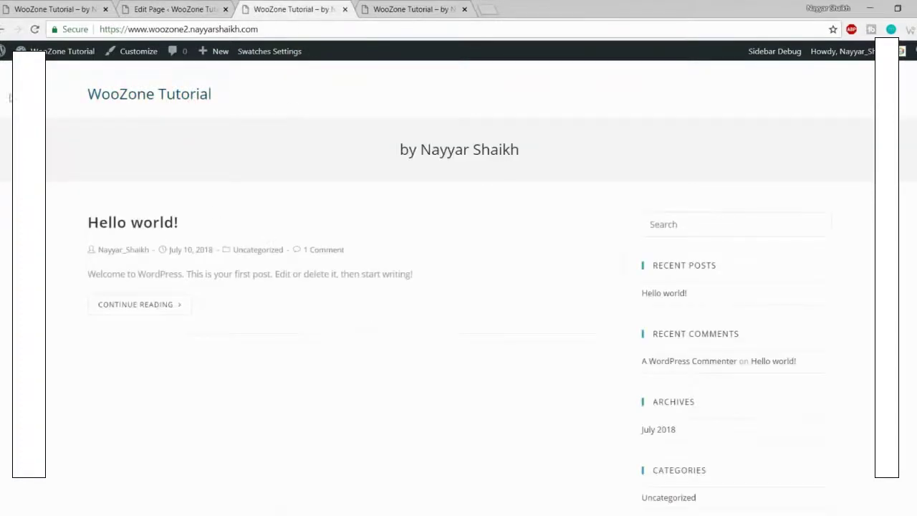
click(2, 29)
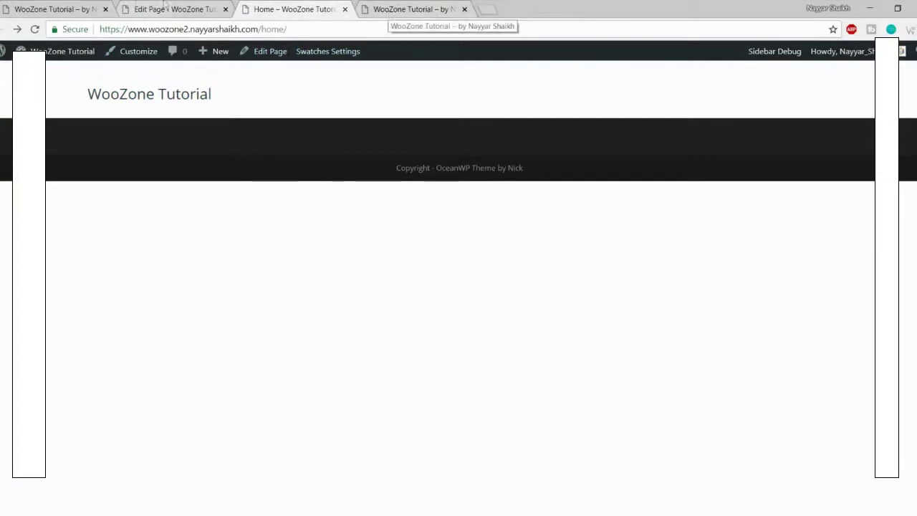
click(175, 9)
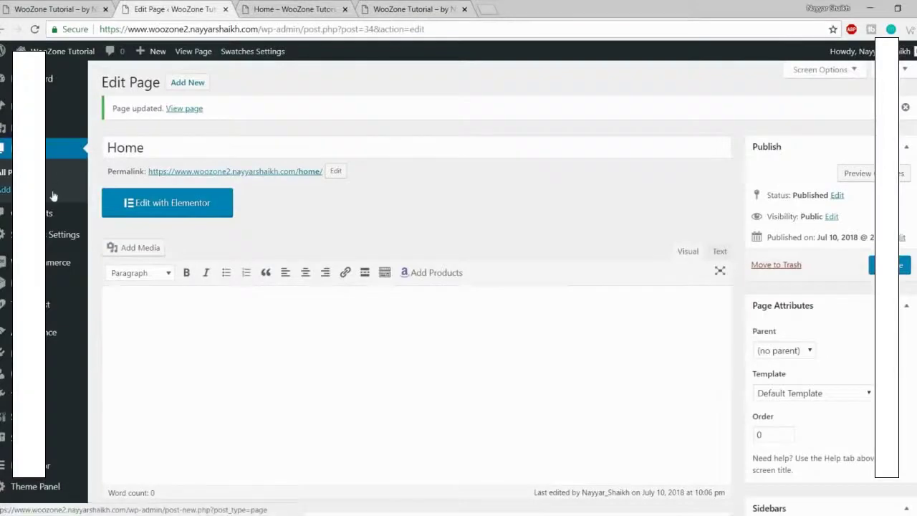
Step: In Settings > Reading, choose Home as the static homepage and save the changes
scroll(48, 409, down, 3)
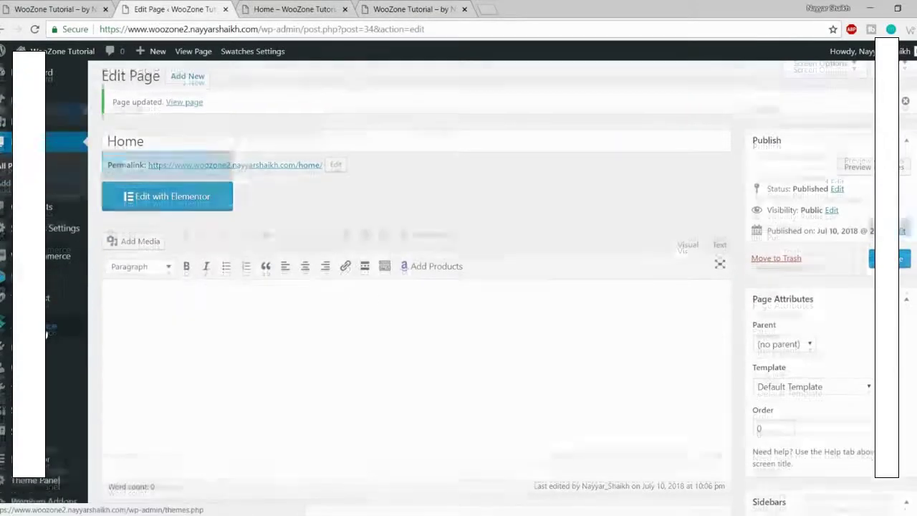
mouse_move(47, 405)
mouse_move(50, 376)
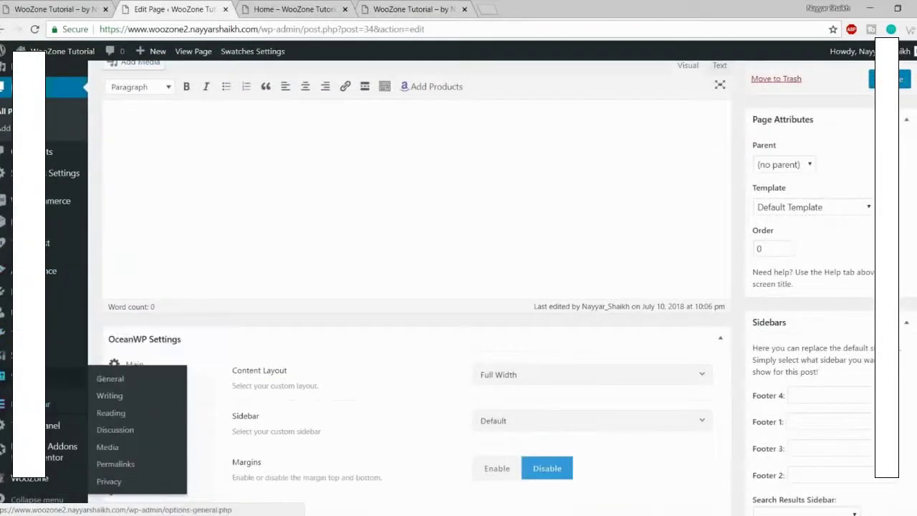
click(131, 414)
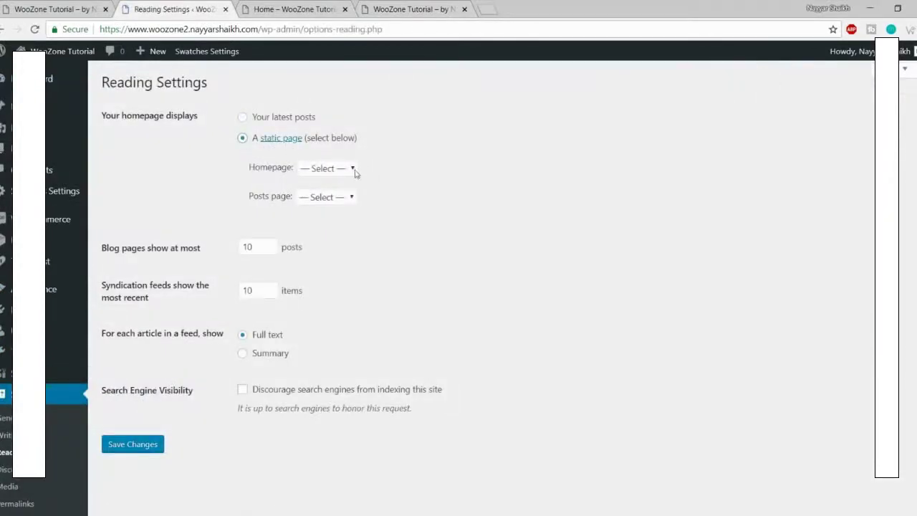
click(352, 169)
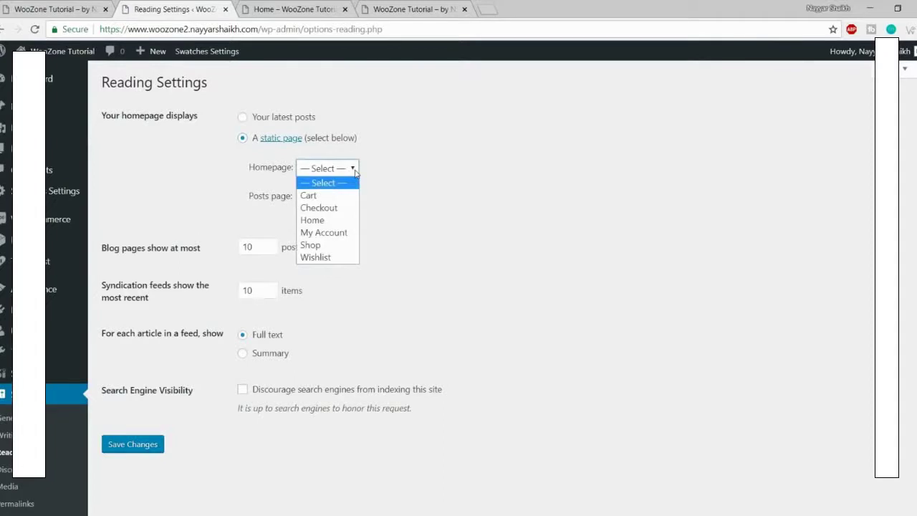
click(329, 221)
click(432, 190)
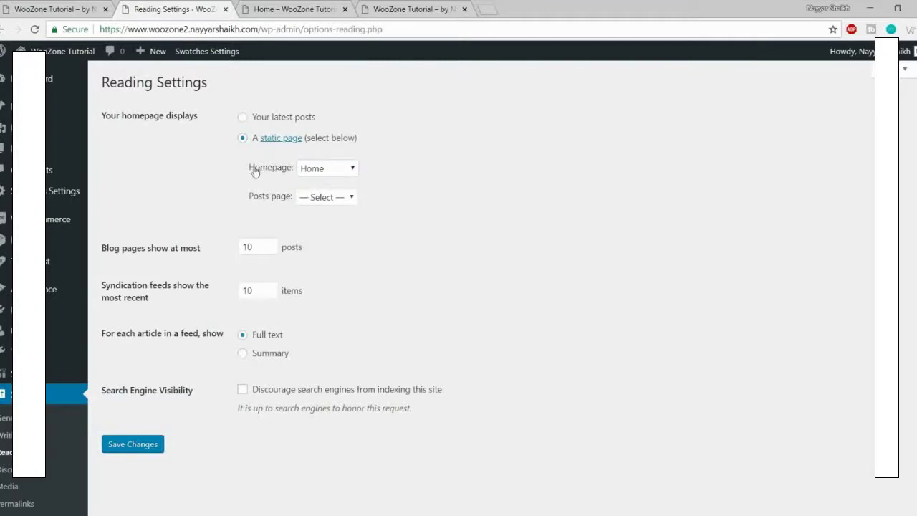
click(133, 444)
click(301, 7)
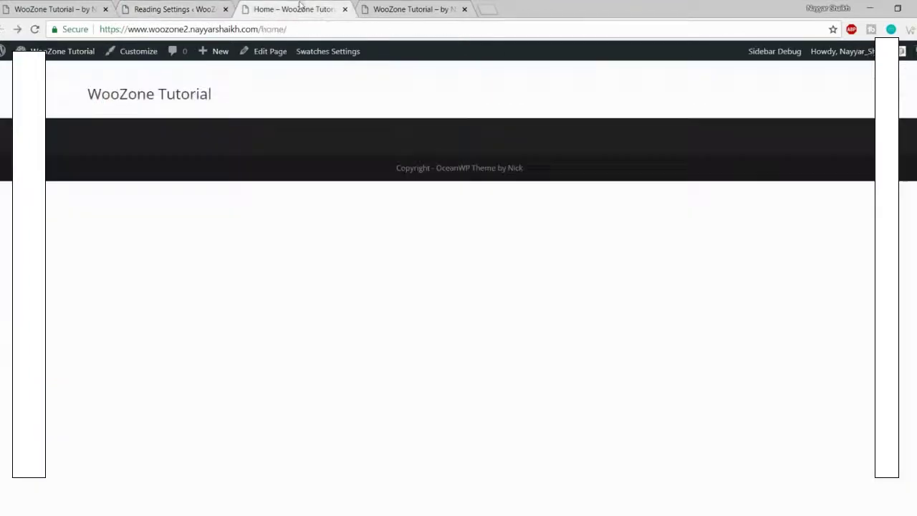
drag(334, 28, 259, 29)
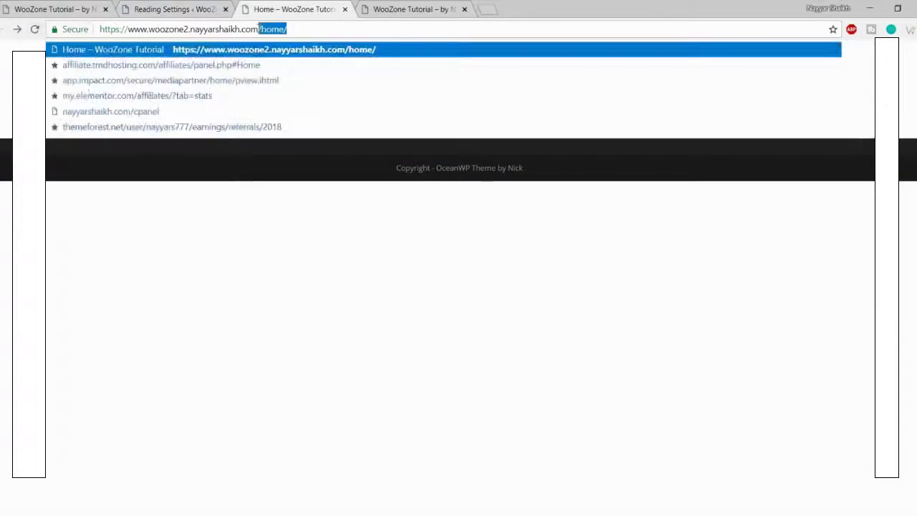
key(Return)
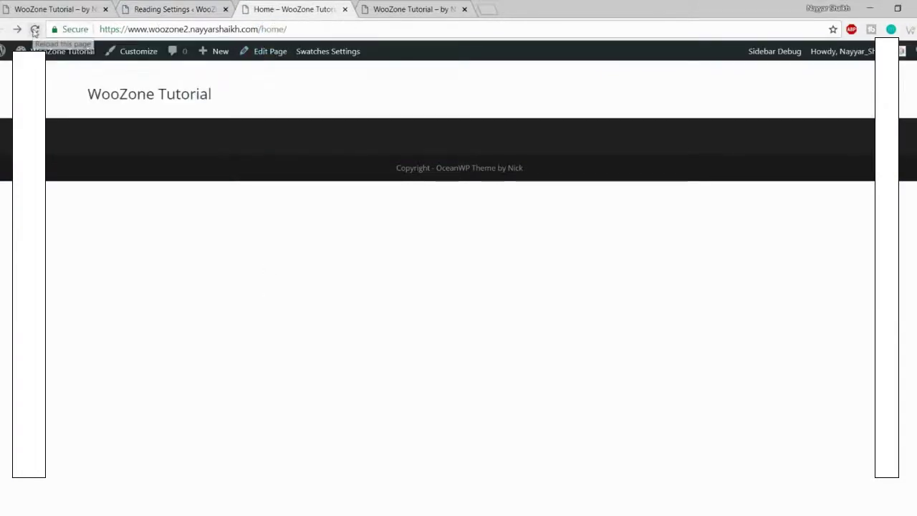
click(34, 30)
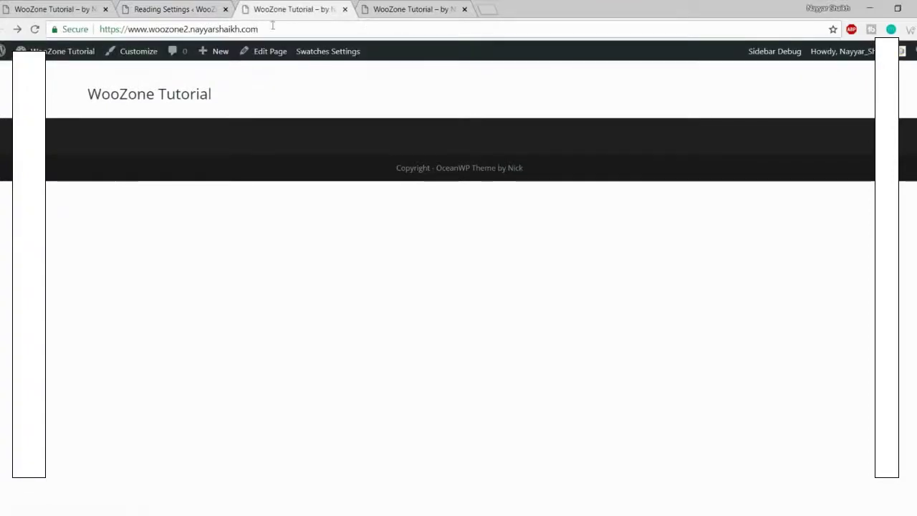
click(172, 91)
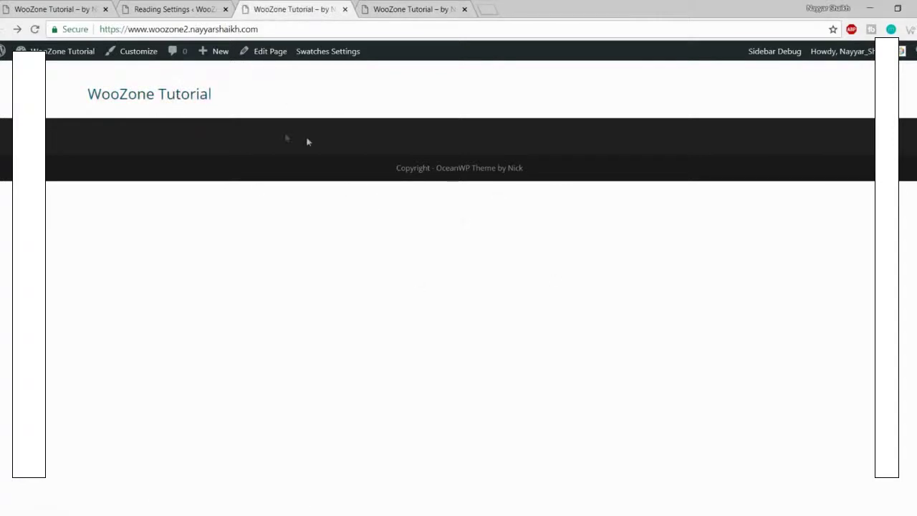
click(190, 13)
scroll(518, 328, down, 3)
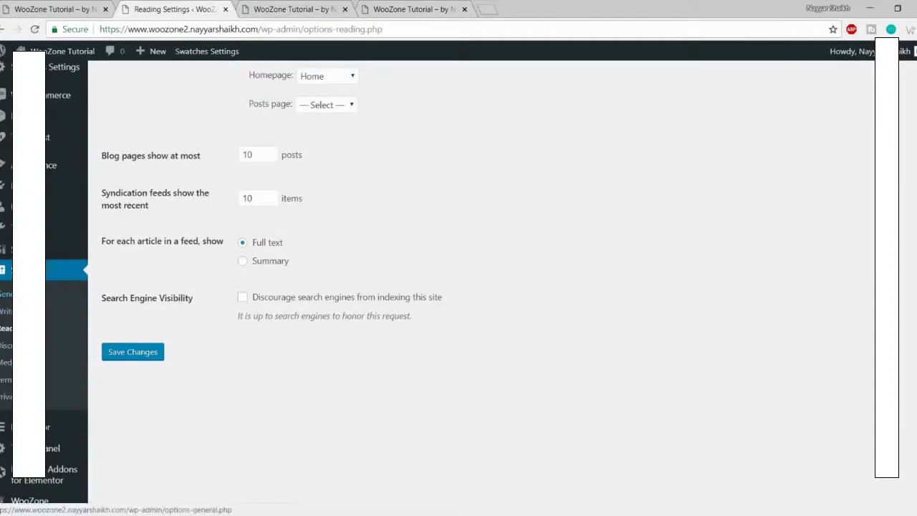
Step: Tick Membership 'Anyone can register' in Settings > General and save the changes
click(6, 294)
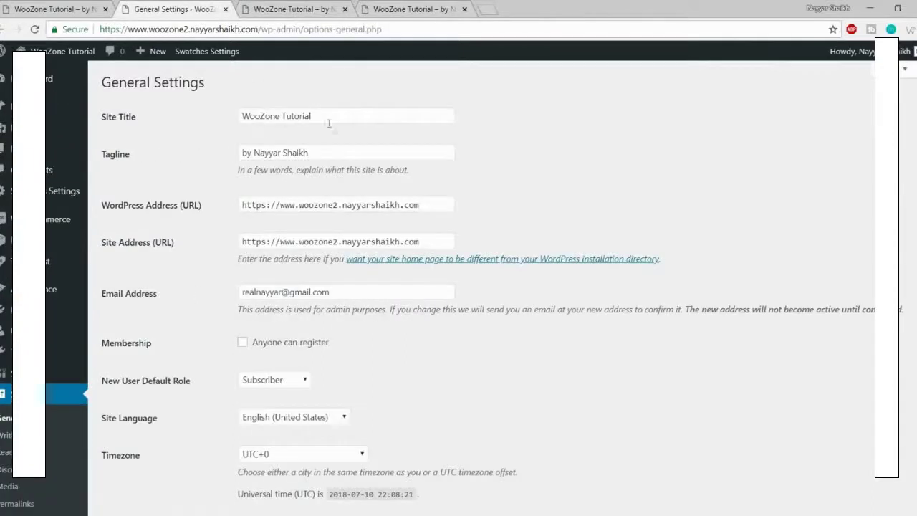
drag(285, 115, 313, 151)
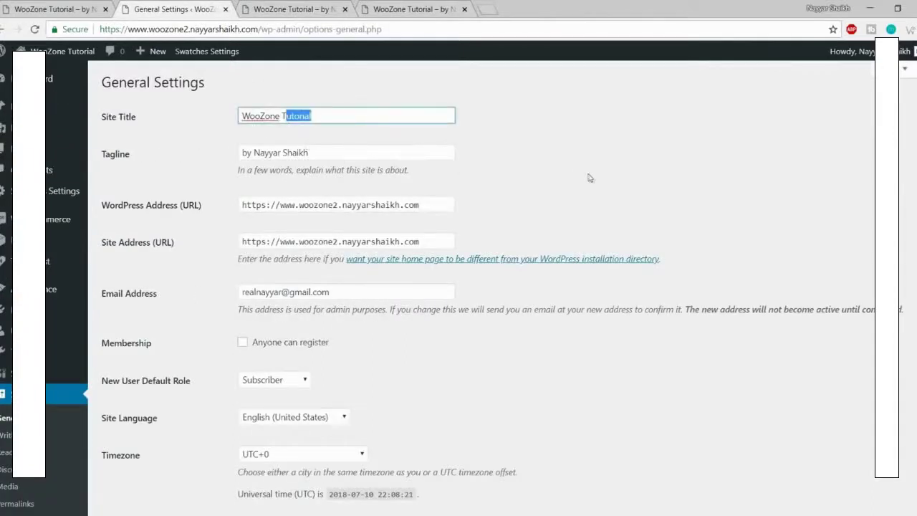
scroll(589, 177, down, 3)
click(274, 223)
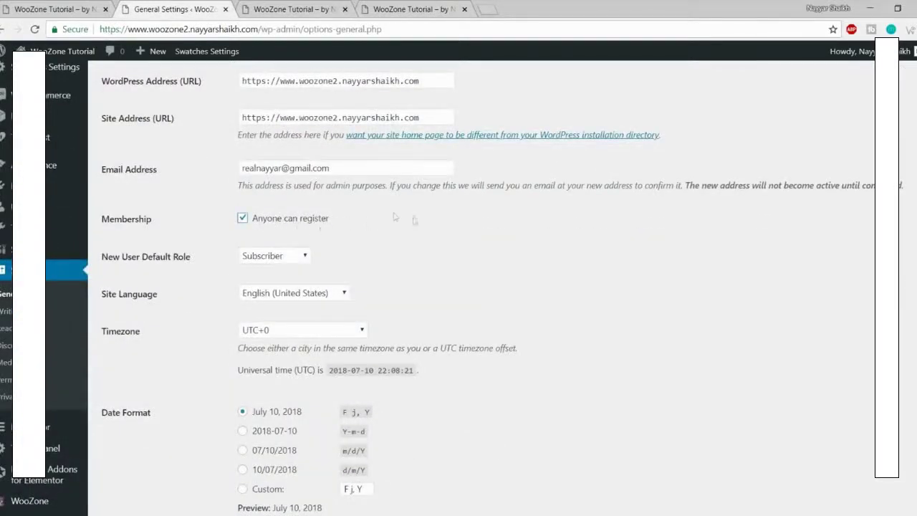
scroll(479, 282, down, 5)
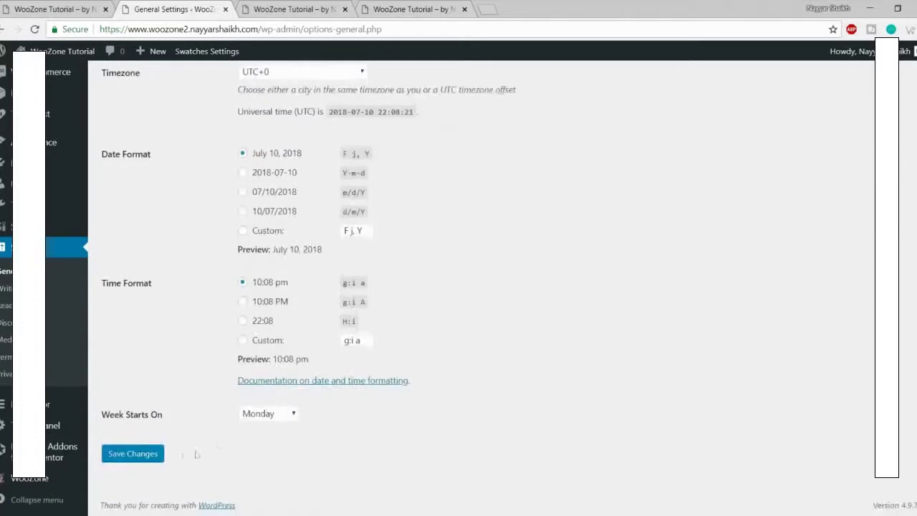
click(144, 458)
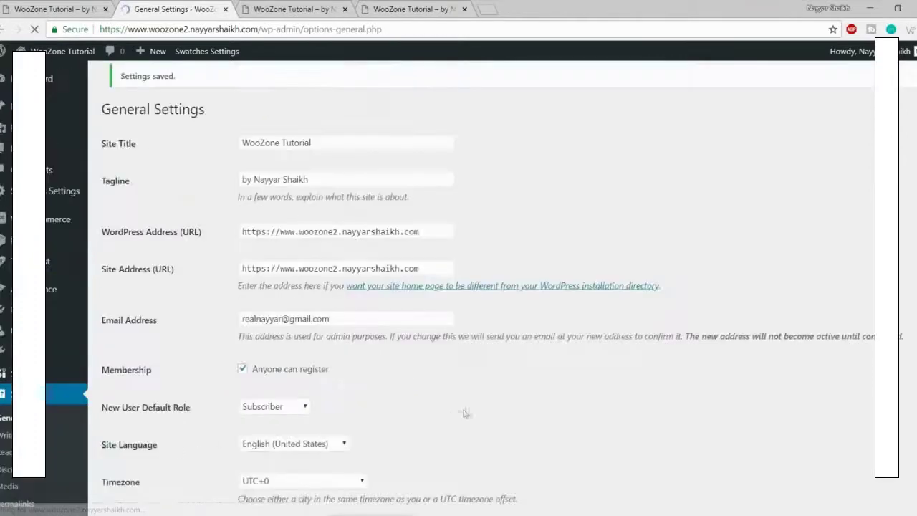
scroll(470, 402, down, 2)
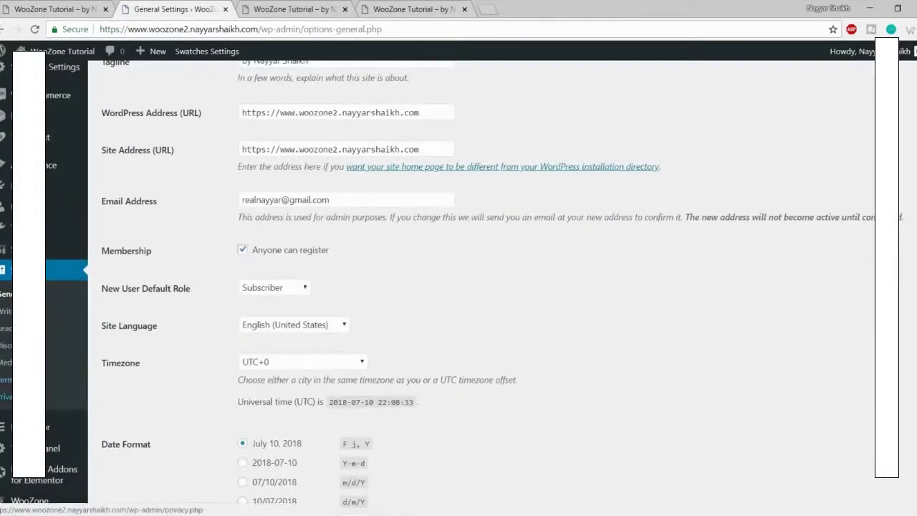
Step: Select the Post name permalink structure in Settings > Permalinks and save it
click(64, 380)
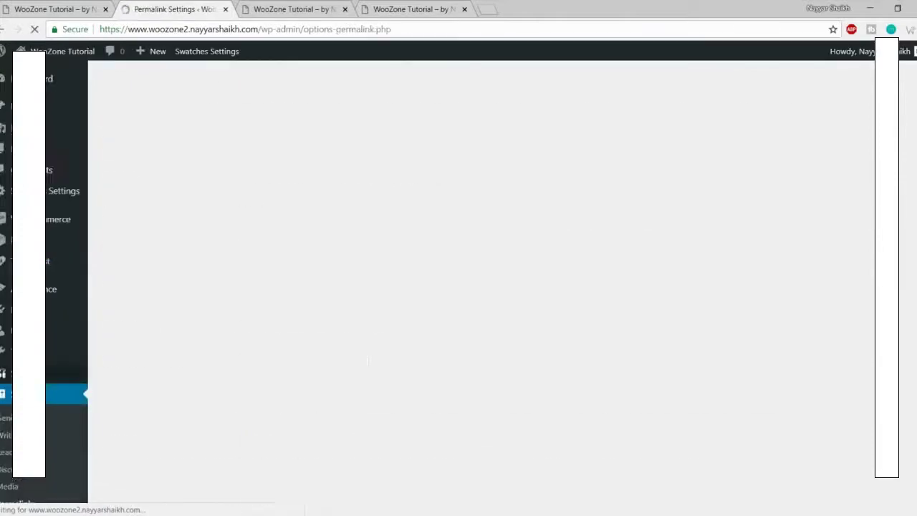
scroll(580, 294, down, 1)
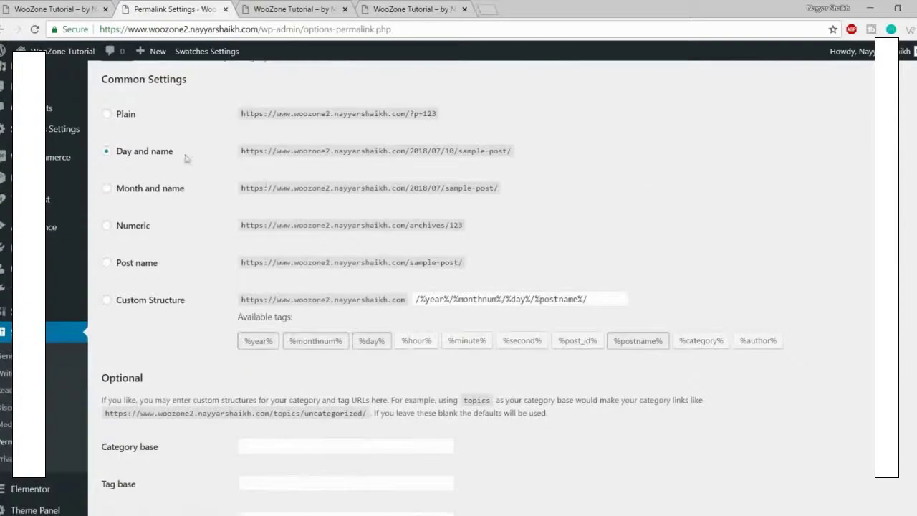
drag(155, 156, 142, 156)
click(142, 157)
scroll(175, 214, down, 1)
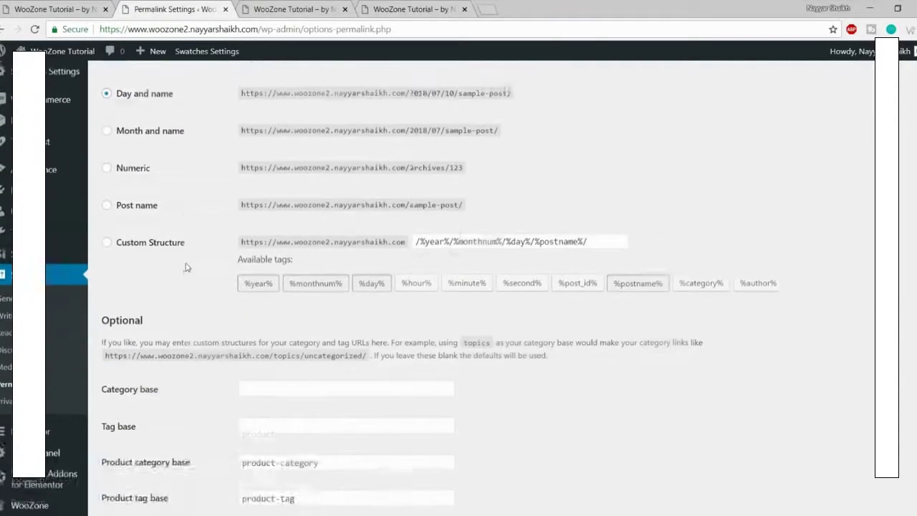
click(134, 203)
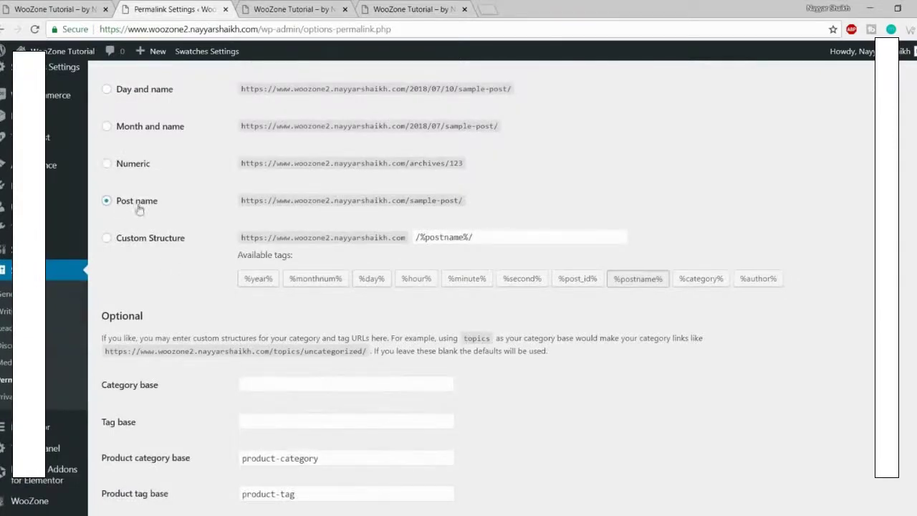
scroll(311, 344, down, 5)
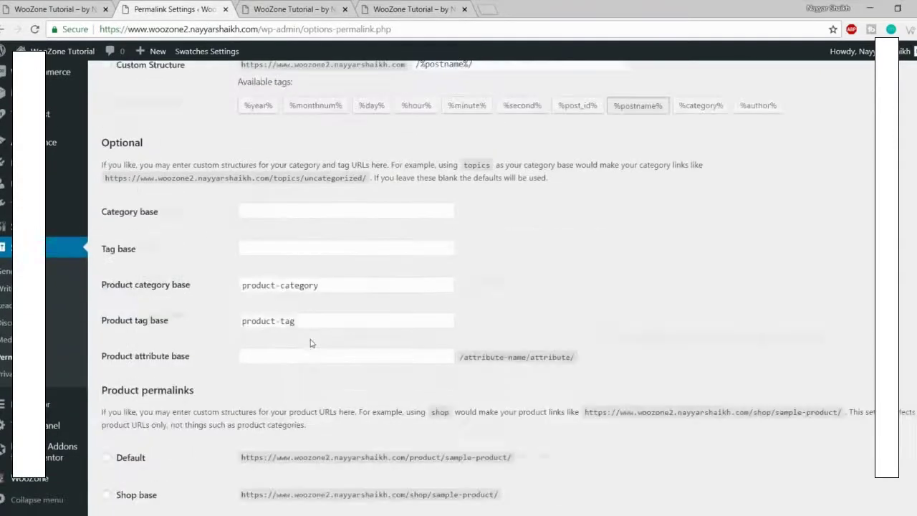
click(133, 452)
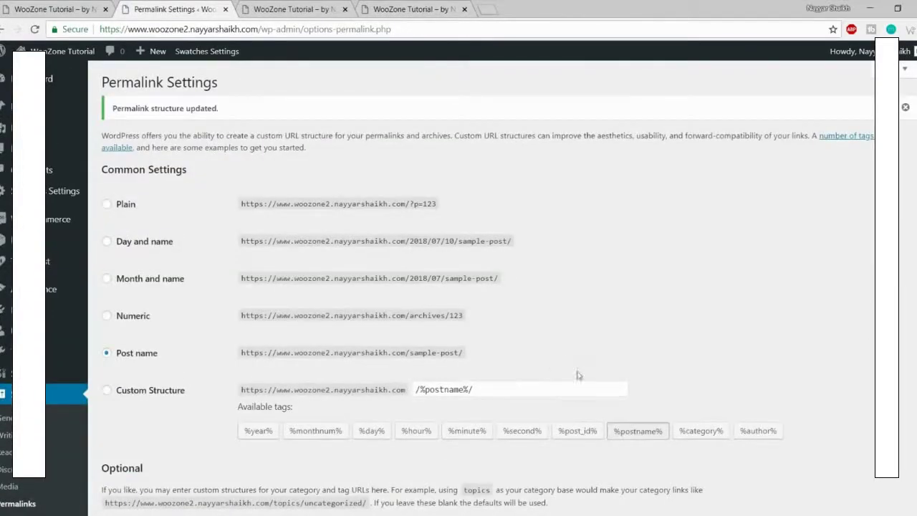
click(58, 149)
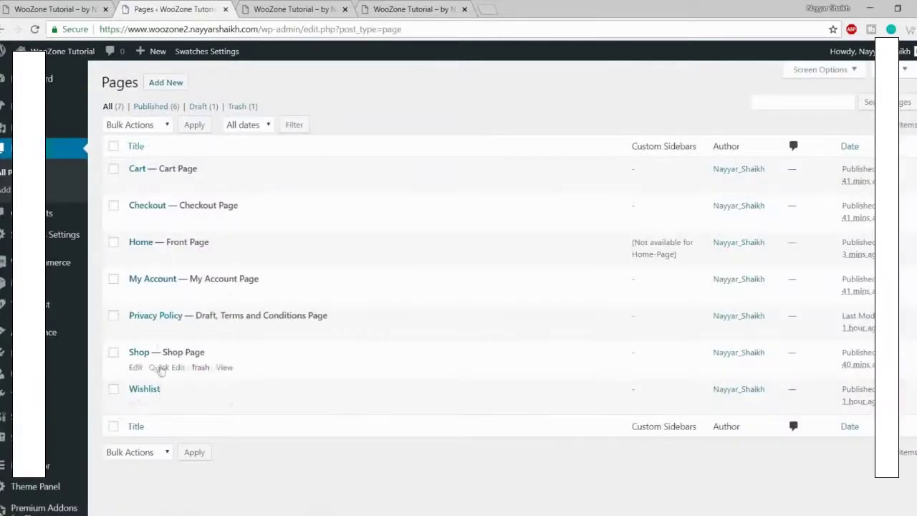
Step: Edit the Home page from the Pages list and choose Edit with Elementor
click(136, 257)
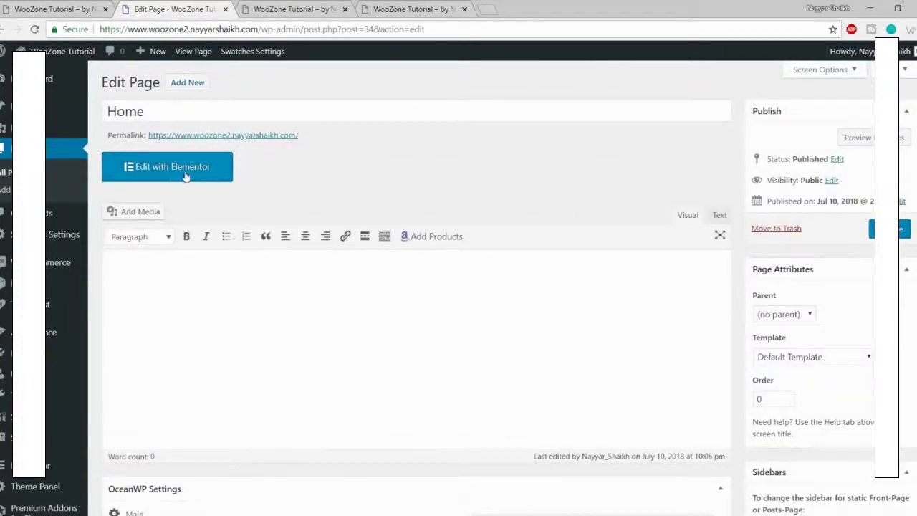
click(184, 176)
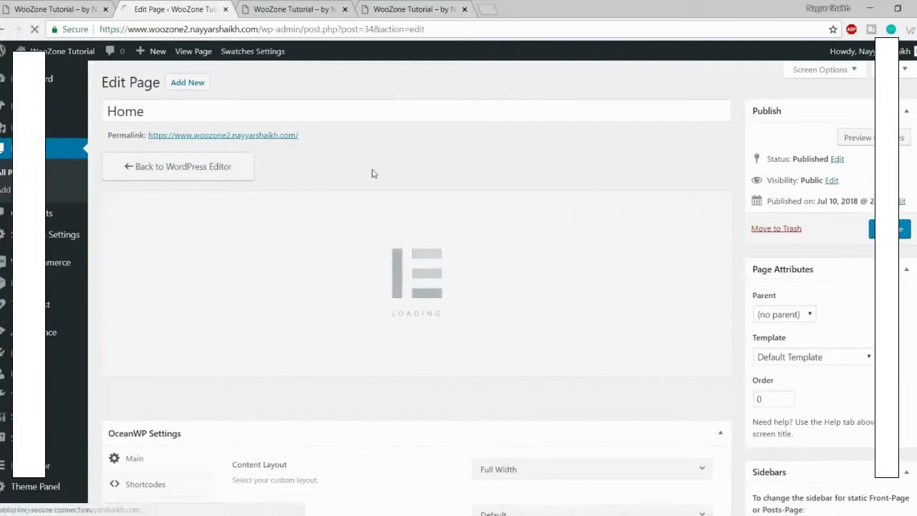
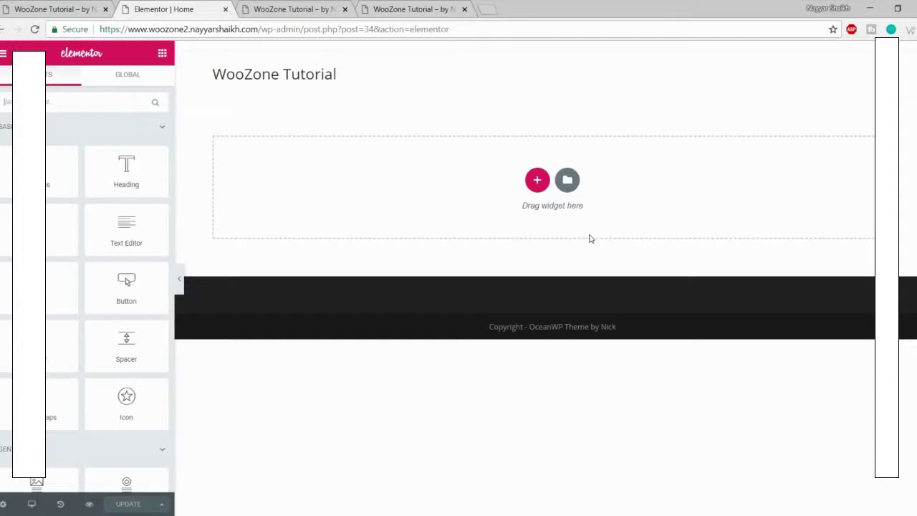
Step: Scroll the widget panel, then view the live WooZone store homepage's Spring/Summer hero banner
scroll(114, 247, down, 5)
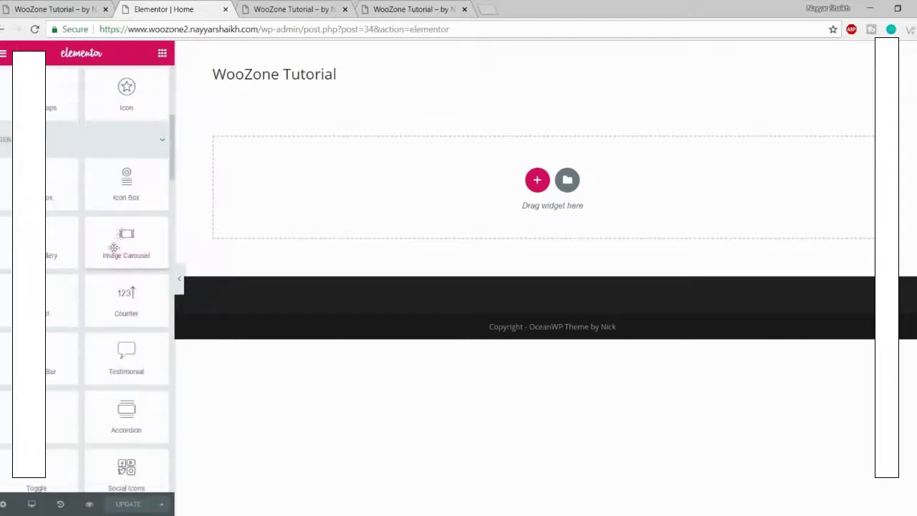
scroll(114, 247, down, 15)
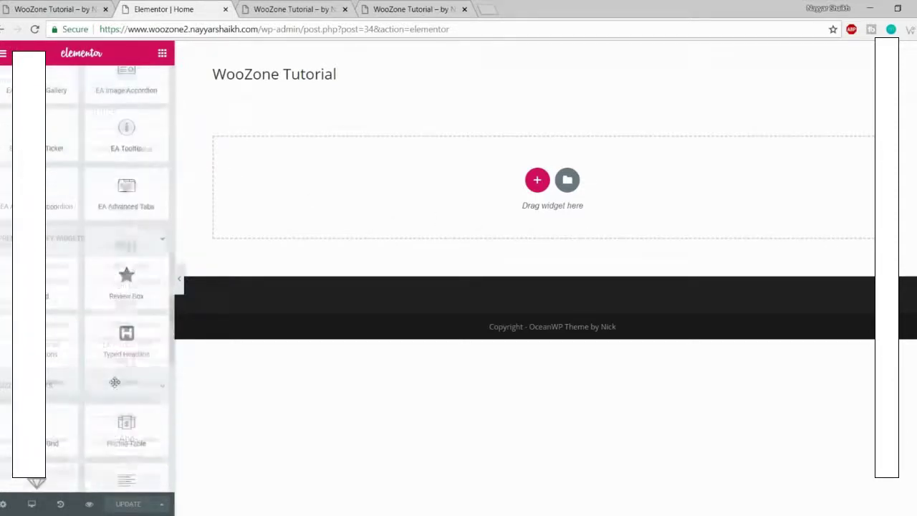
scroll(115, 382, up, 20)
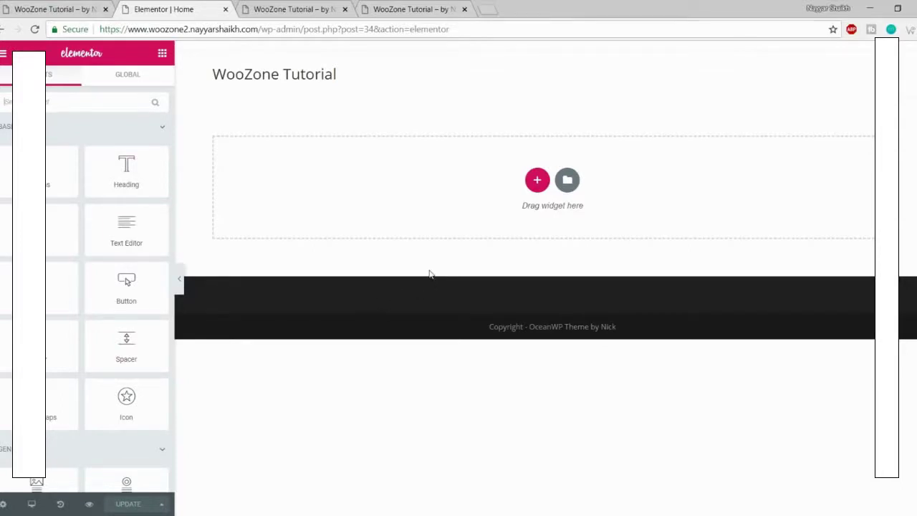
click(28, 5)
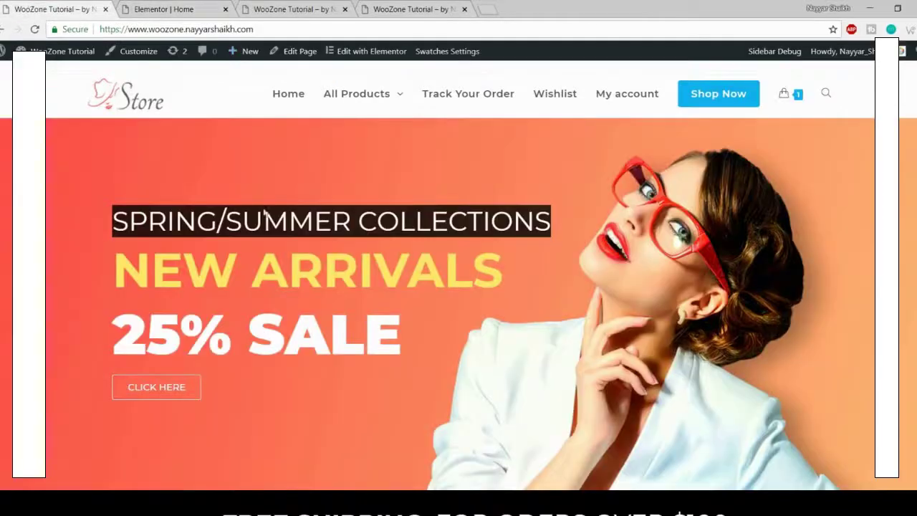
Step: Check the live SPRING/SUMMER COLLECTIONS banner and add a single-column section to the empty page
drag(356, 221, 554, 214)
click(409, 178)
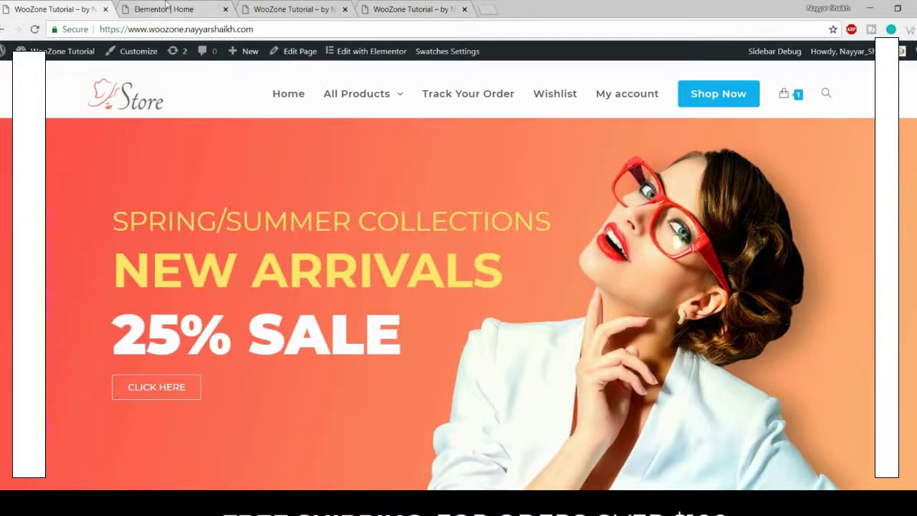
click(168, 8)
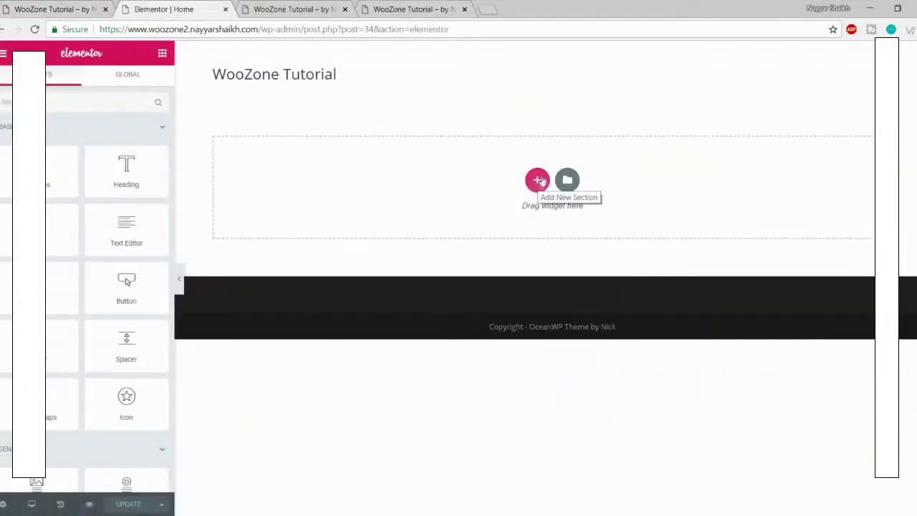
click(537, 179)
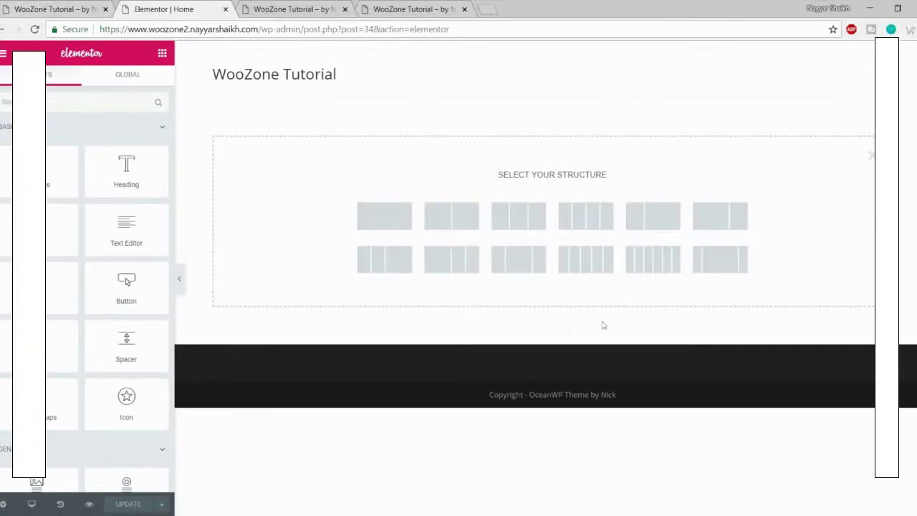
click(70, 10)
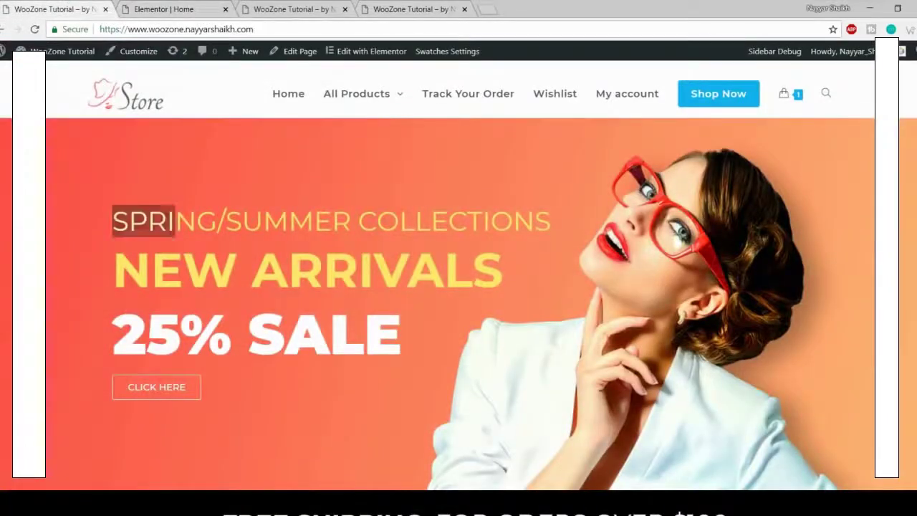
scroll(352, 284, down, 10)
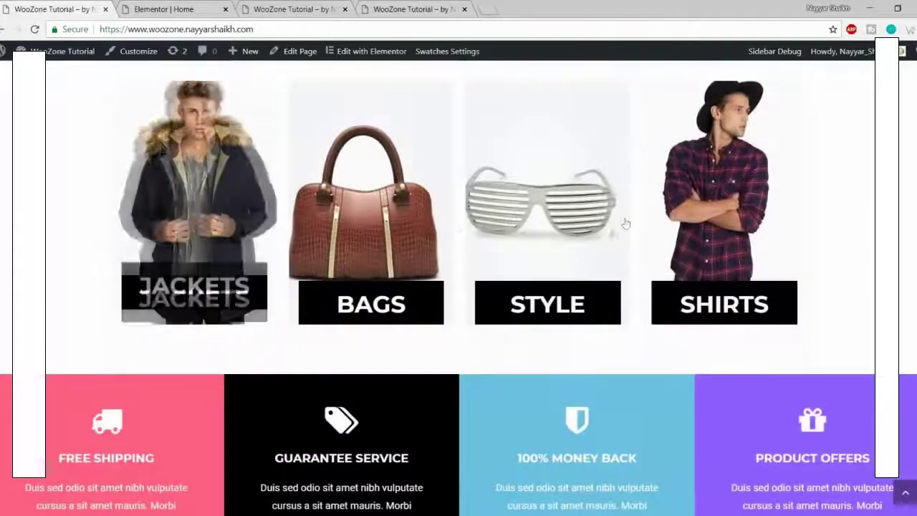
scroll(717, 226, up, 10)
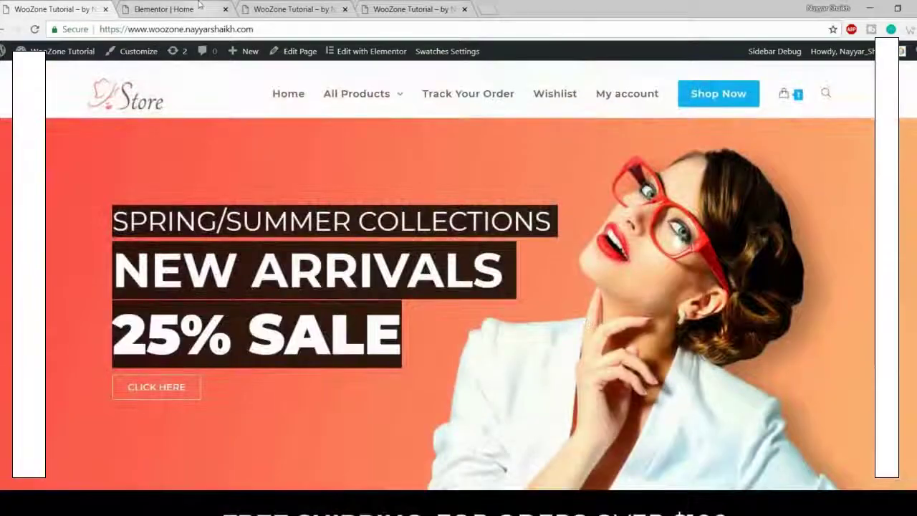
click(207, 9)
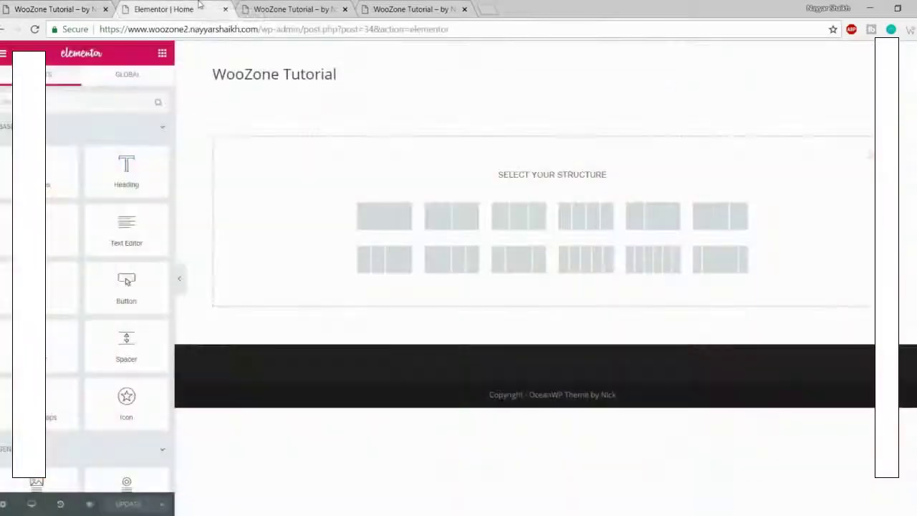
click(378, 222)
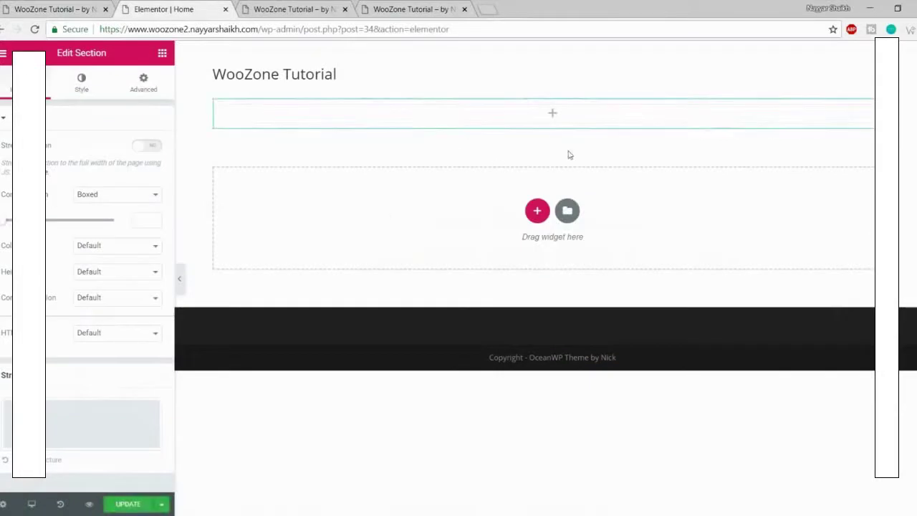
Step: Set the new section's Style background type to Classic
drag(55, 53, 116, 56)
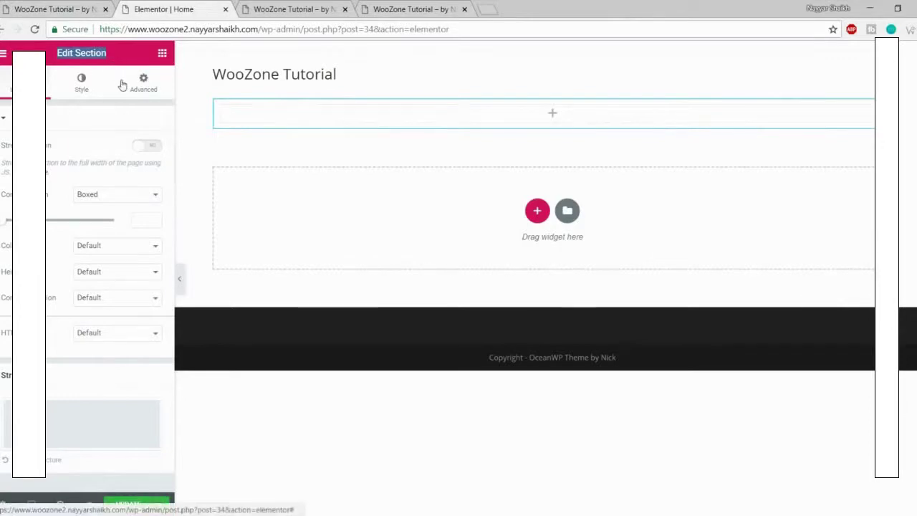
click(30, 7)
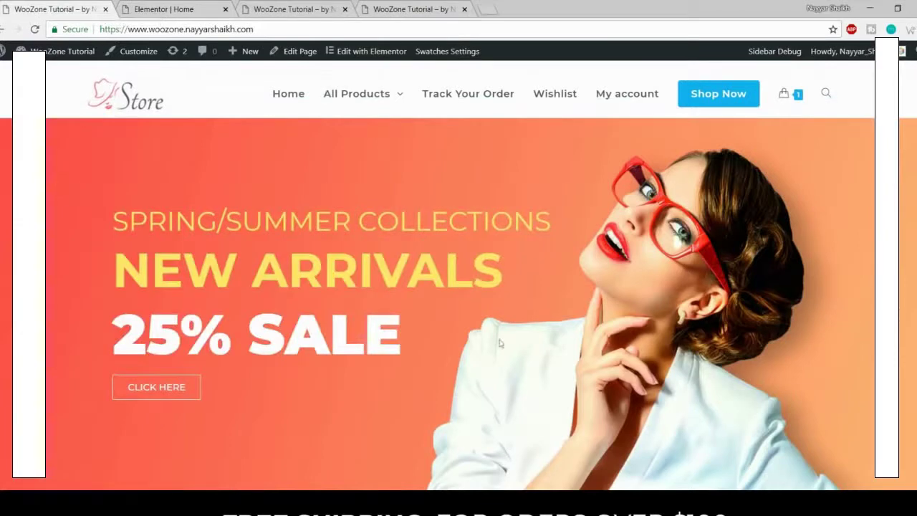
click(179, 9)
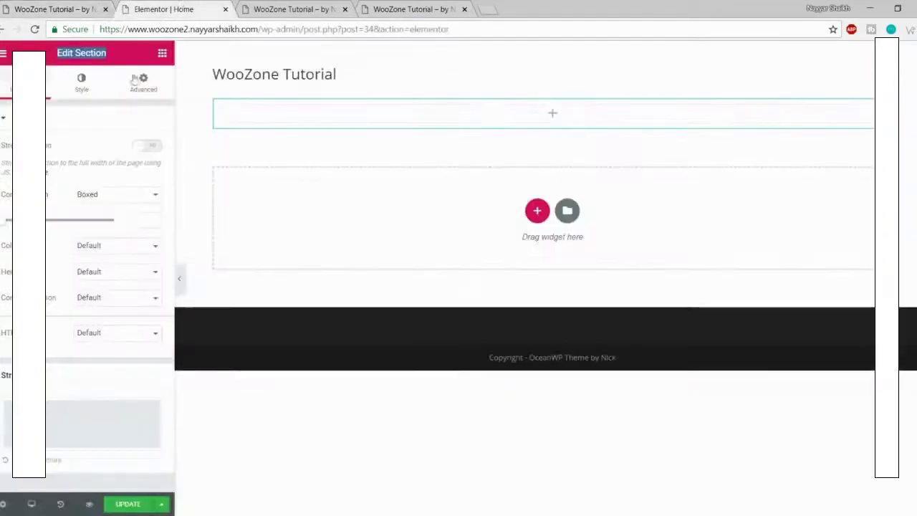
click(82, 86)
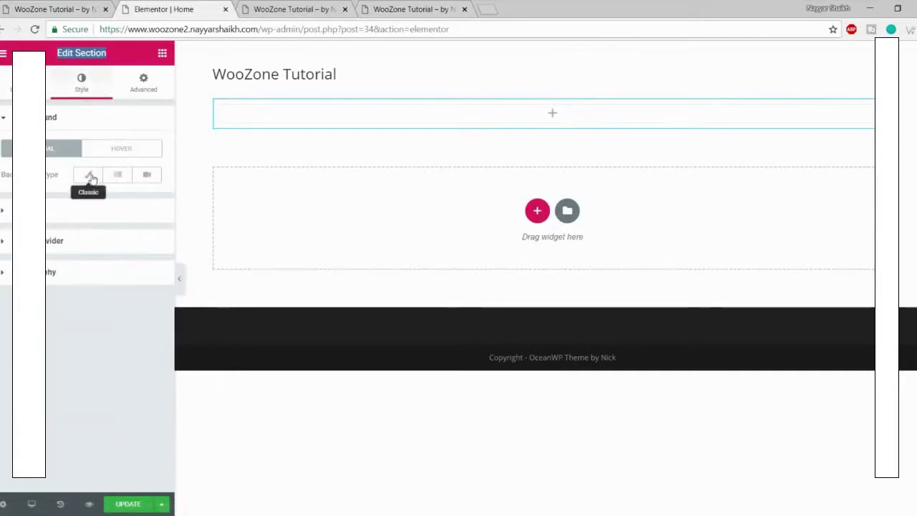
click(89, 176)
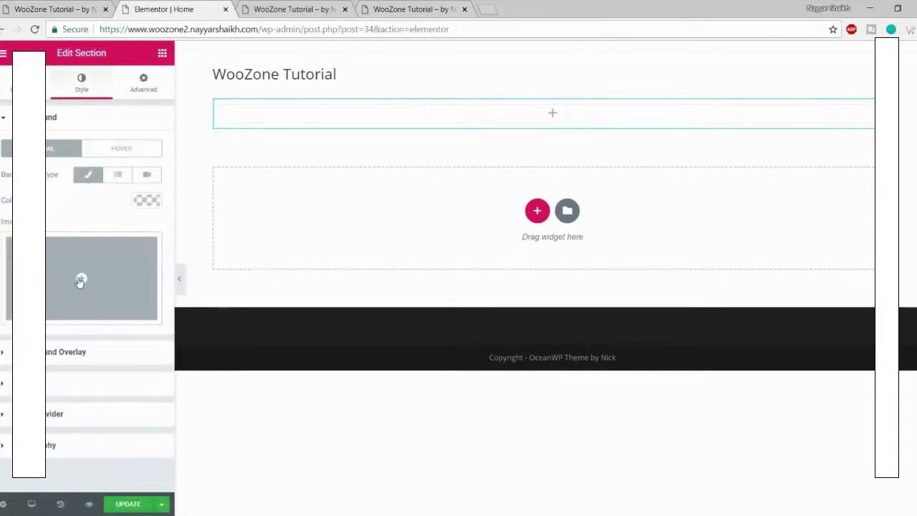
Step: Upload splash_shop_1_slide_3.jpg from the WooZone Media folder and insert it as the section background
click(83, 280)
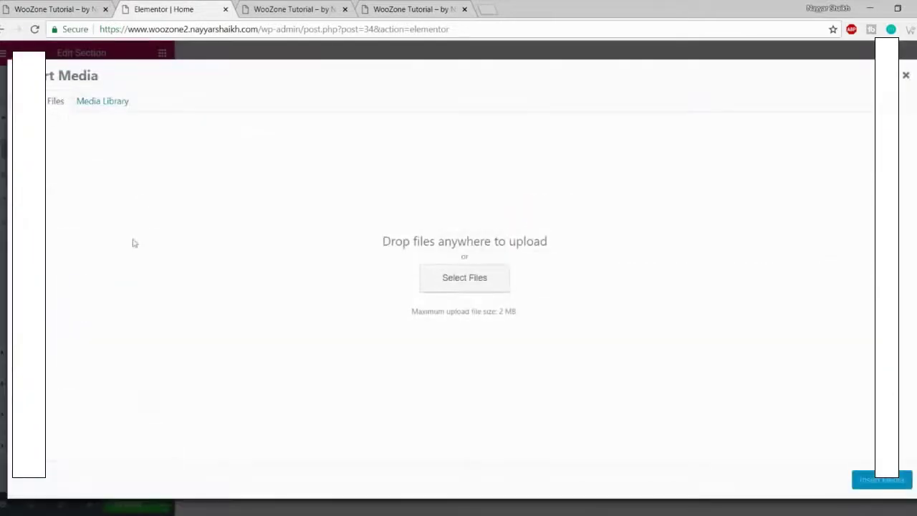
click(477, 272)
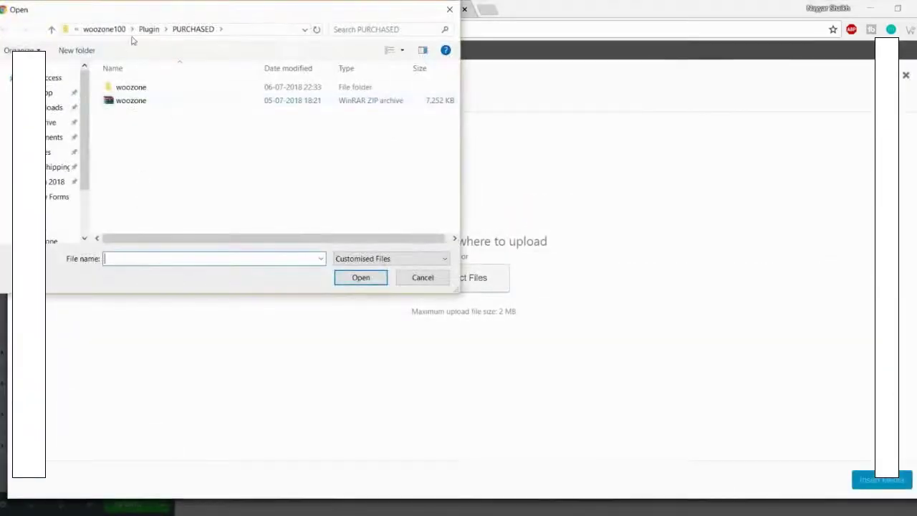
click(114, 29)
click(116, 30)
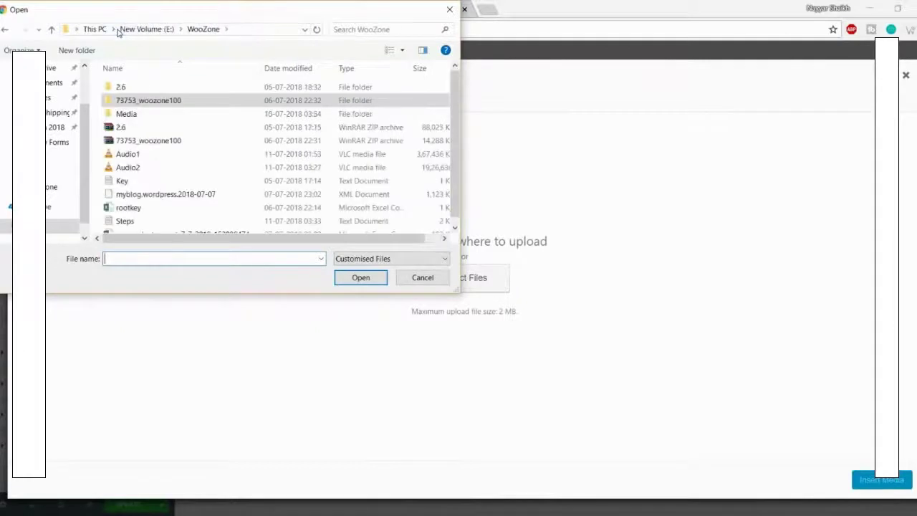
scroll(215, 184, down, 1)
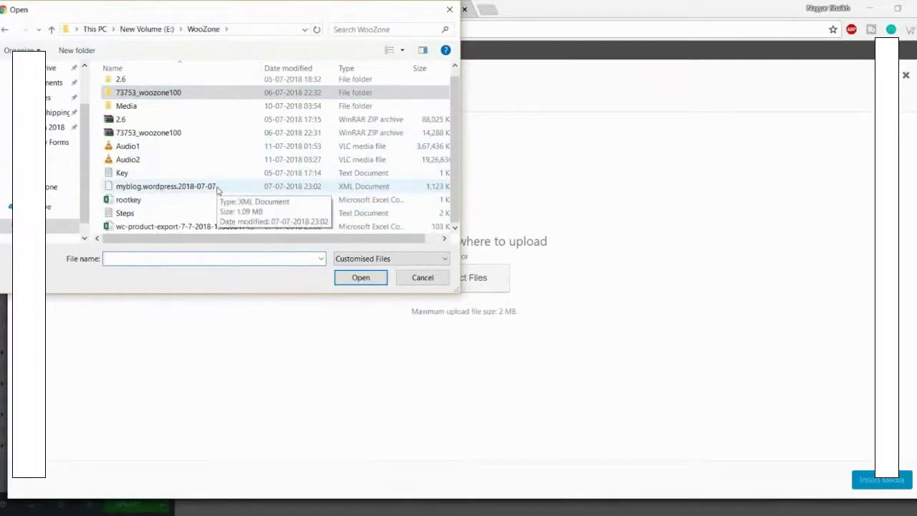
scroll(220, 220, up, 1)
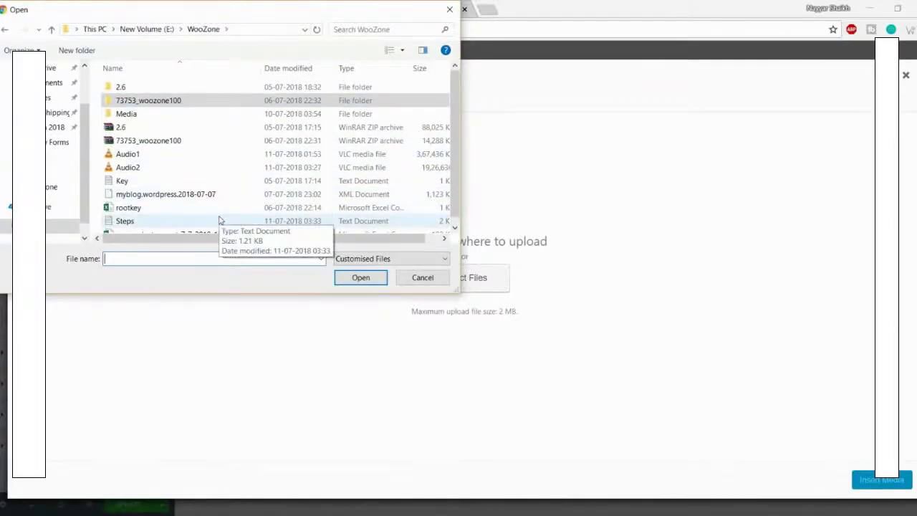
click(139, 115)
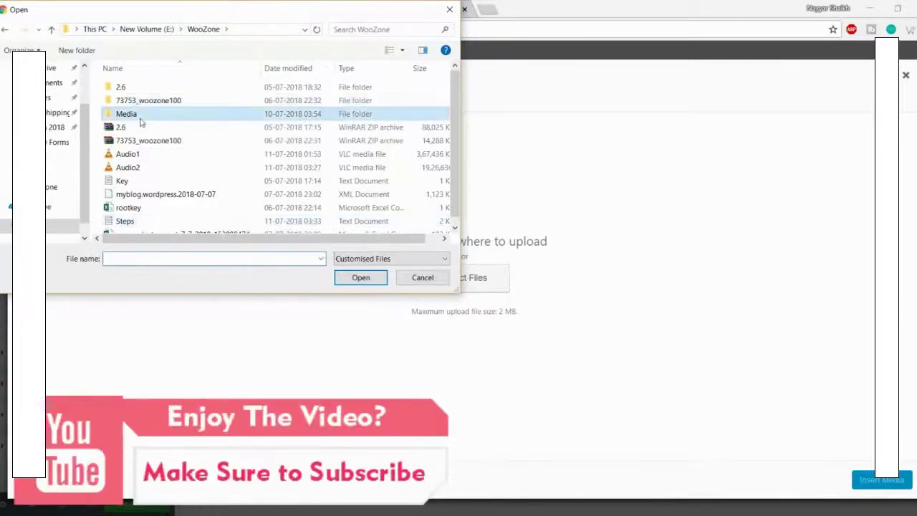
double_click(140, 119)
click(278, 206)
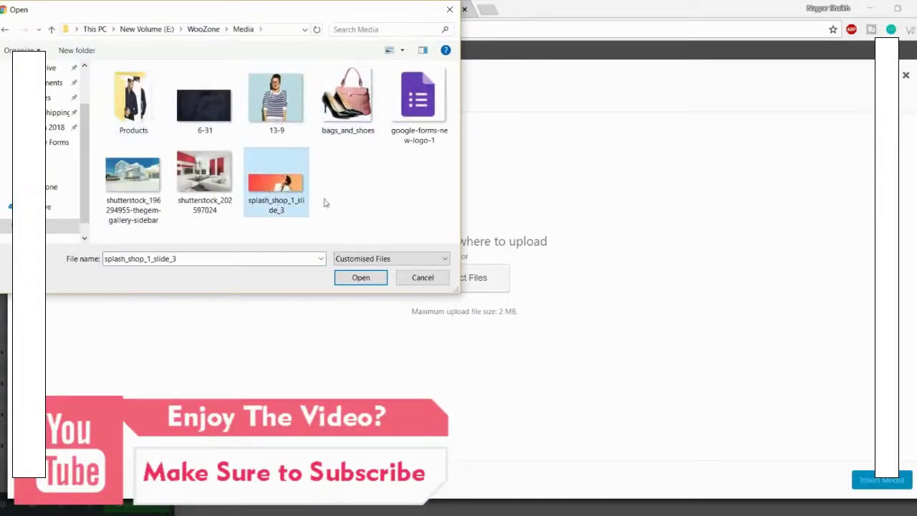
click(360, 277)
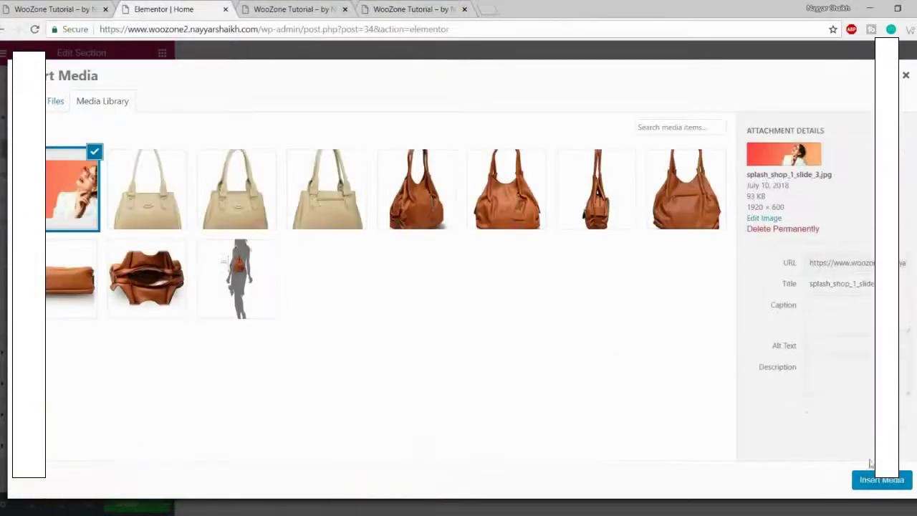
click(886, 484)
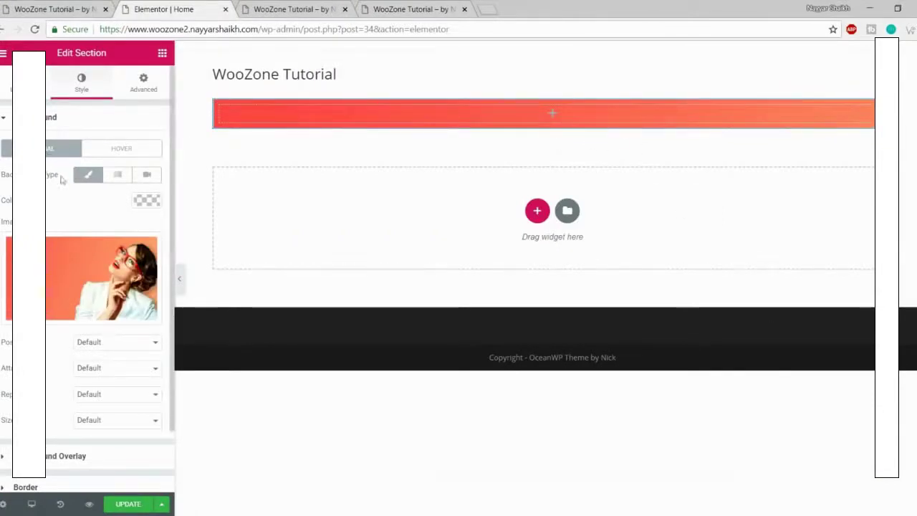
Step: Center the background image, set its size to Cover, and compare with the live store
scroll(70, 265, down, 1)
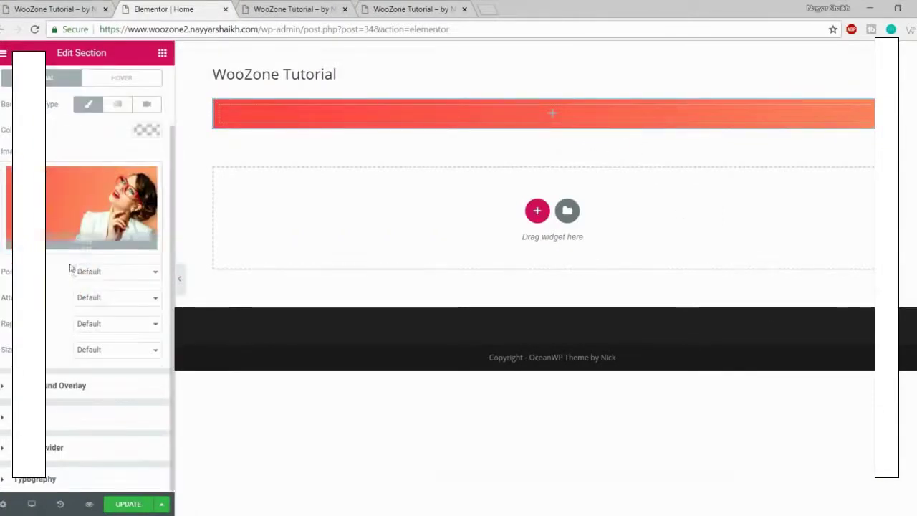
click(108, 273)
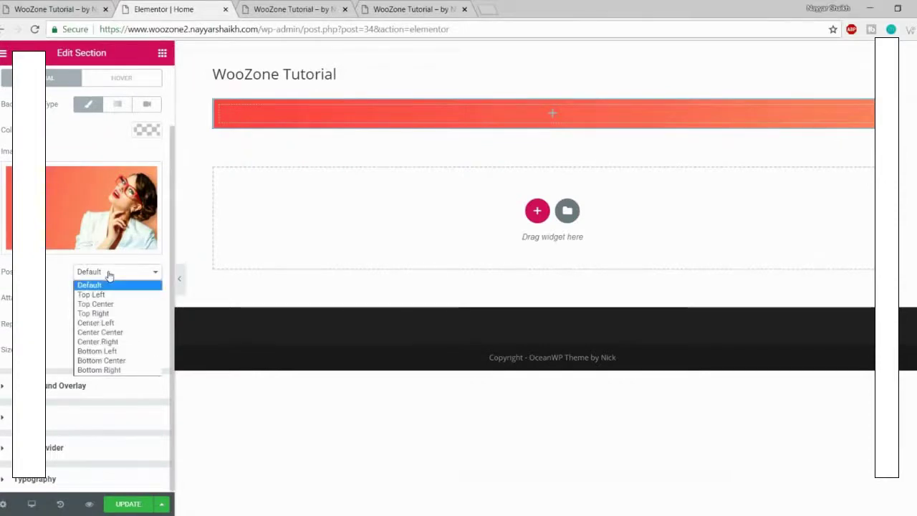
click(135, 334)
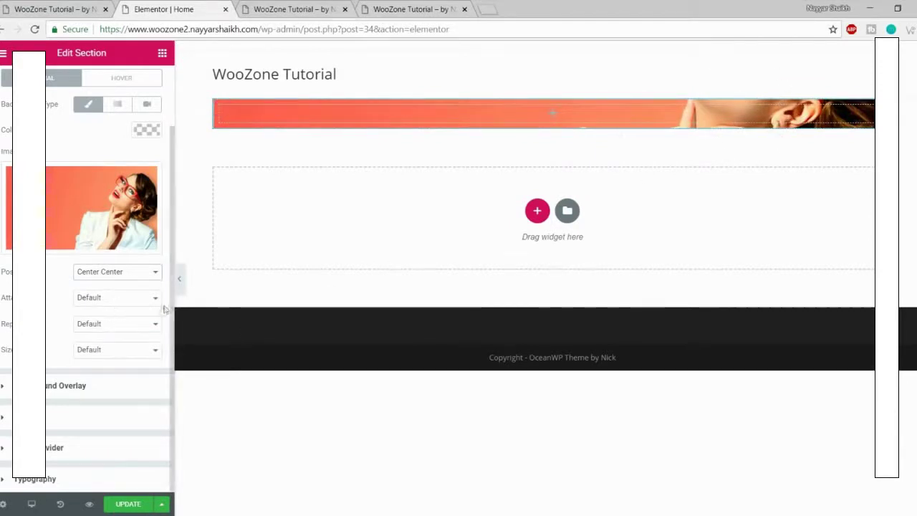
click(112, 354)
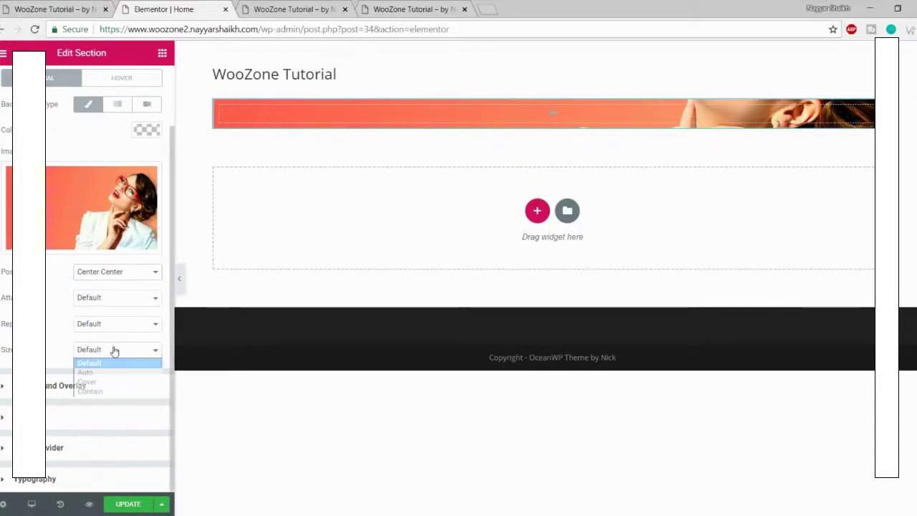
click(116, 384)
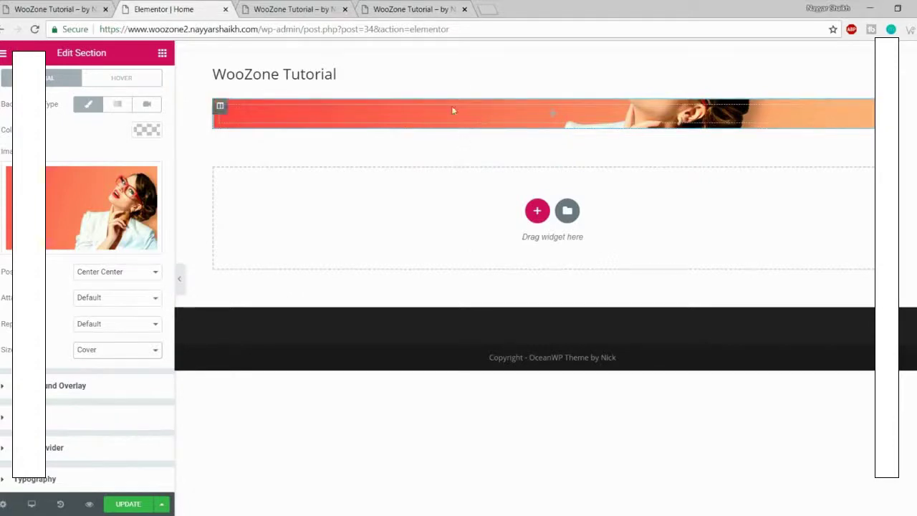
click(78, 9)
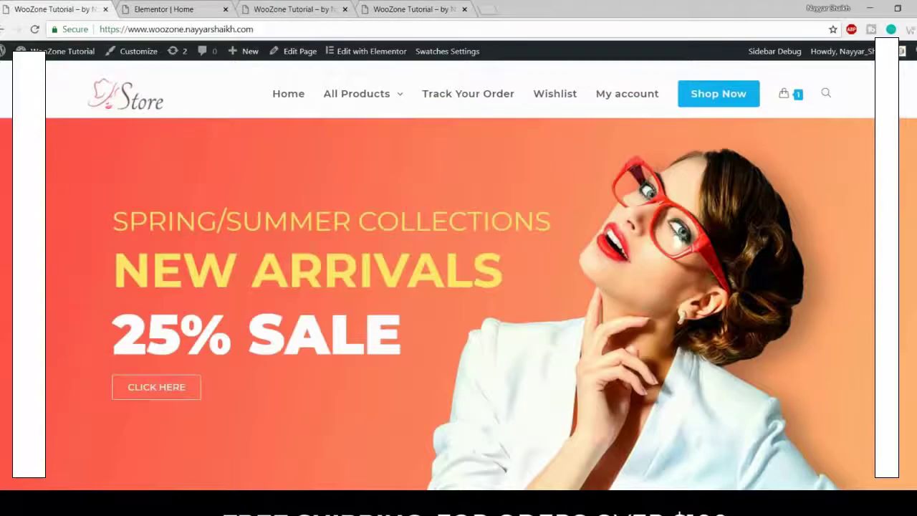
Step: Turn on Stretch Section in Layout so the banner spans the full page width
click(163, 9)
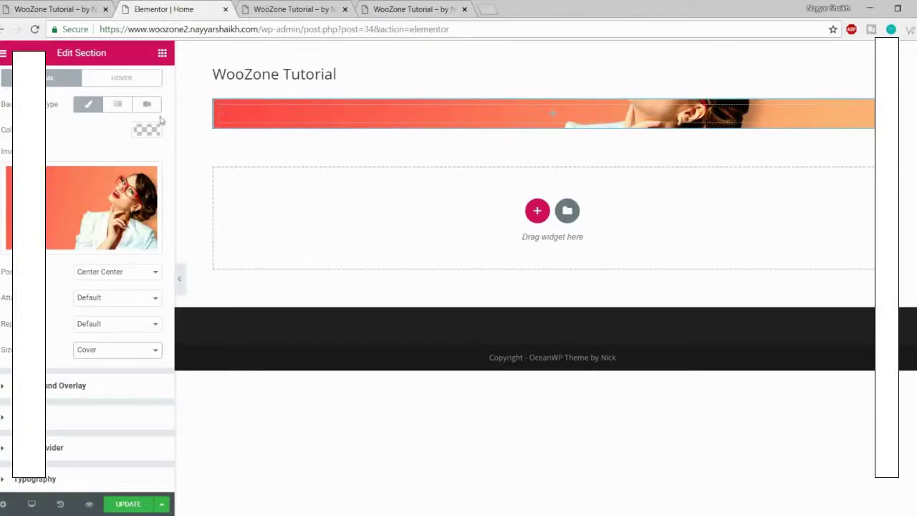
click(86, 8)
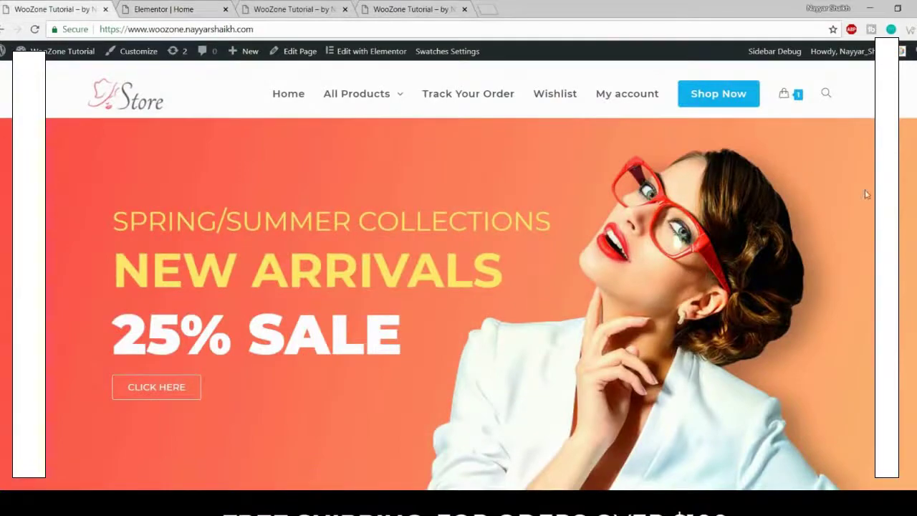
click(150, 9)
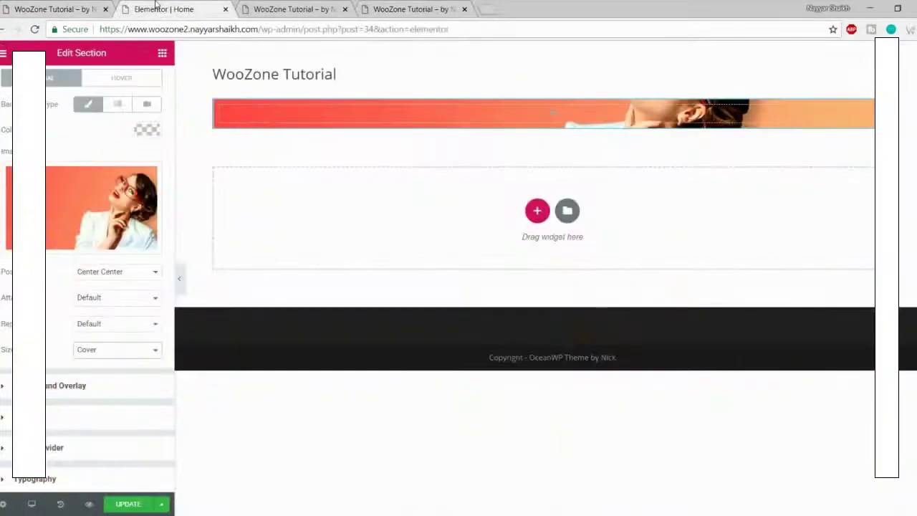
click(30, 83)
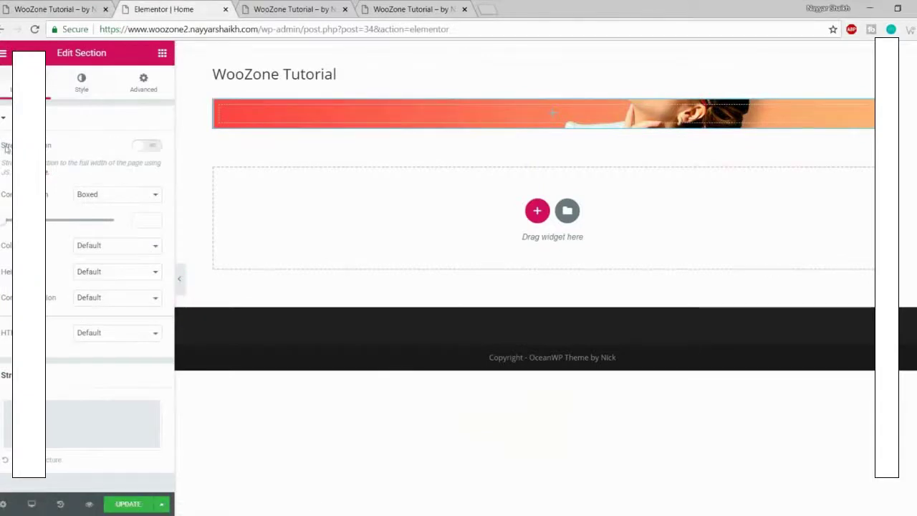
click(147, 145)
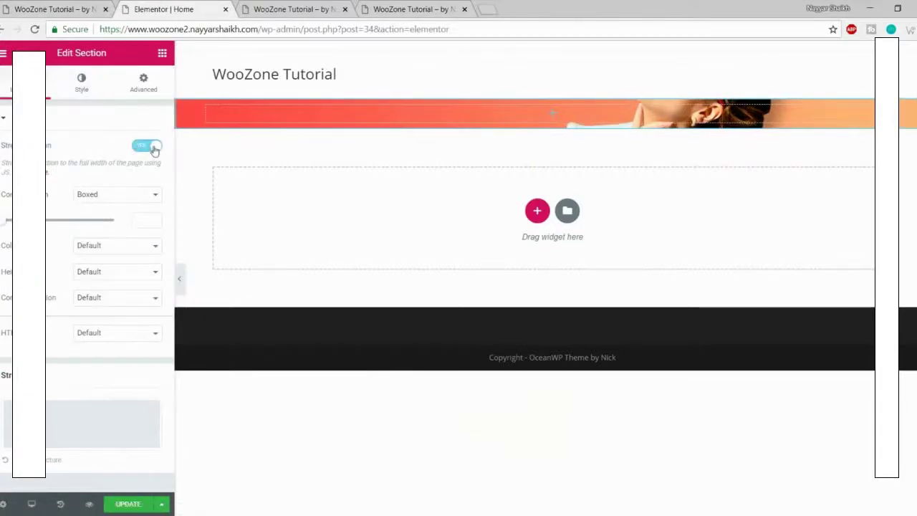
click(179, 280)
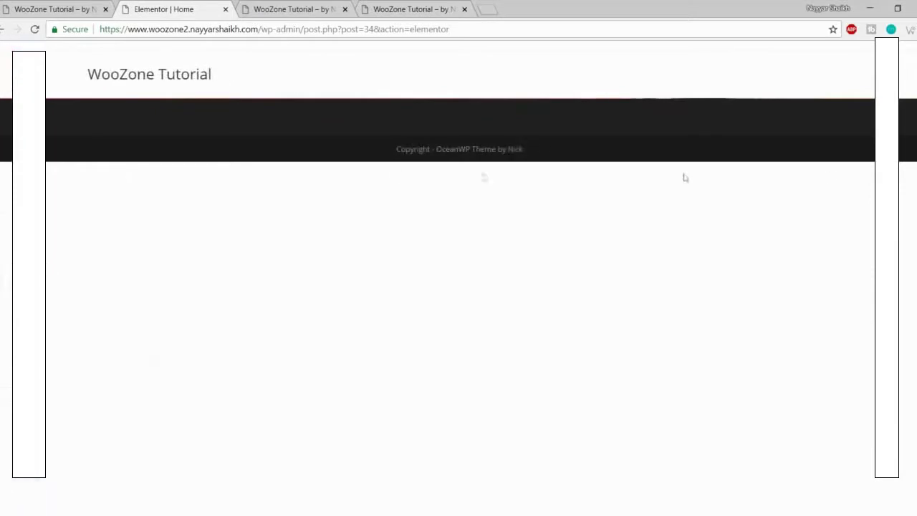
click(2, 290)
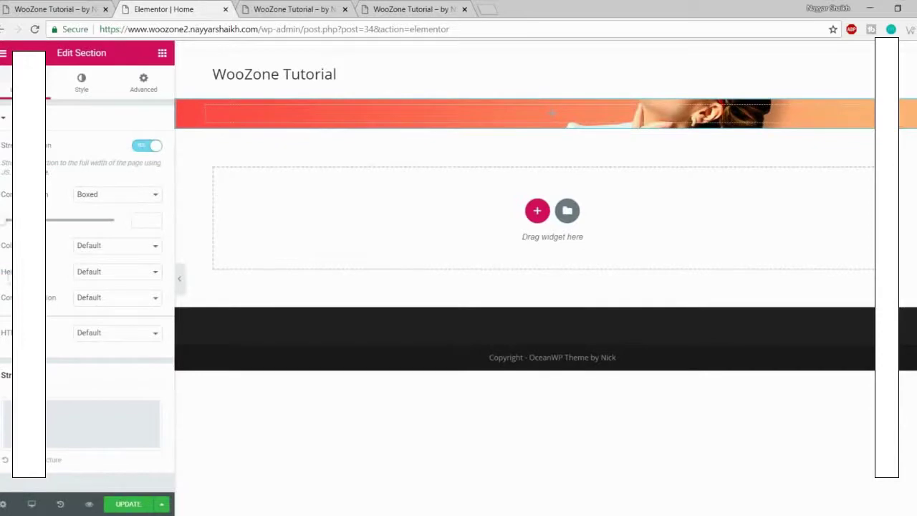
Step: Set the section height to Min Height of 600 px and save the page
click(117, 273)
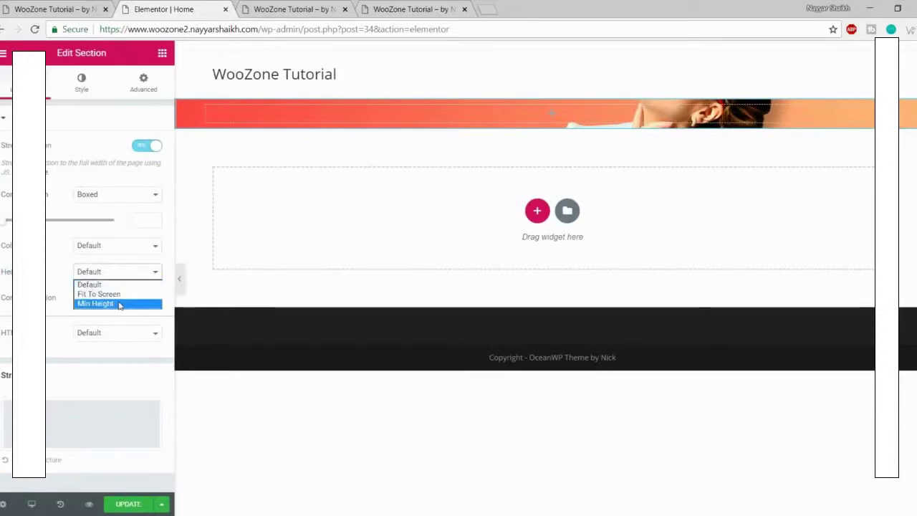
click(119, 304)
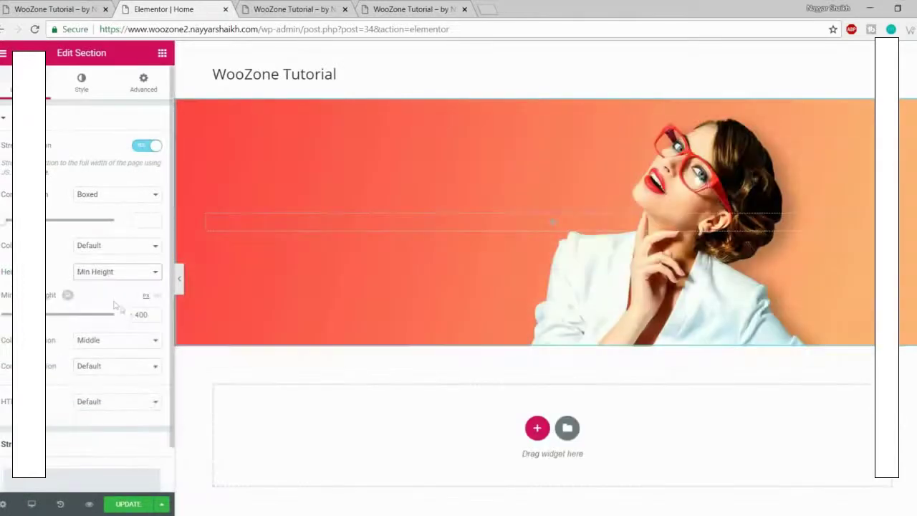
click(153, 313)
text(600)
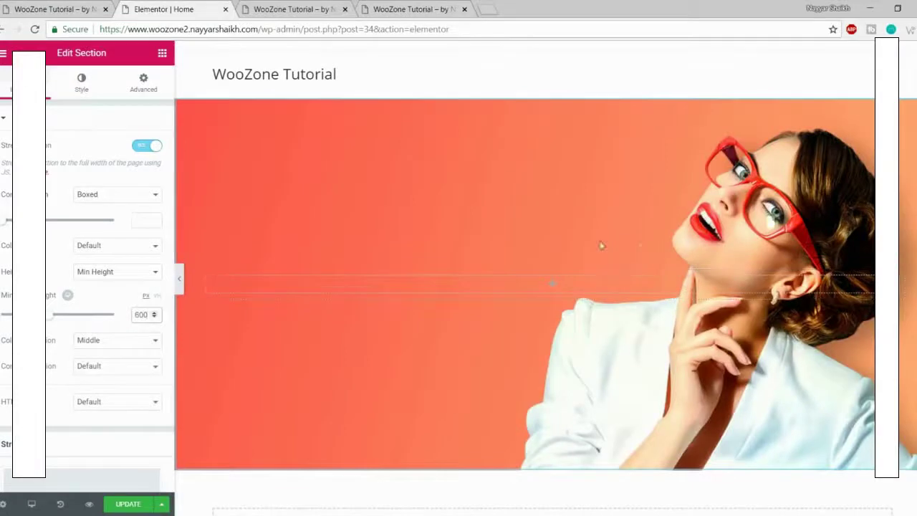
click(129, 504)
click(178, 285)
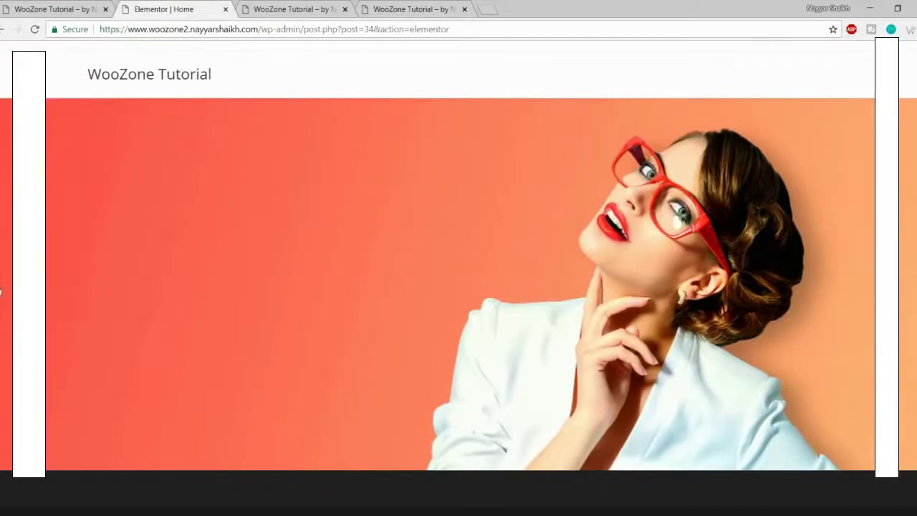
click(2, 288)
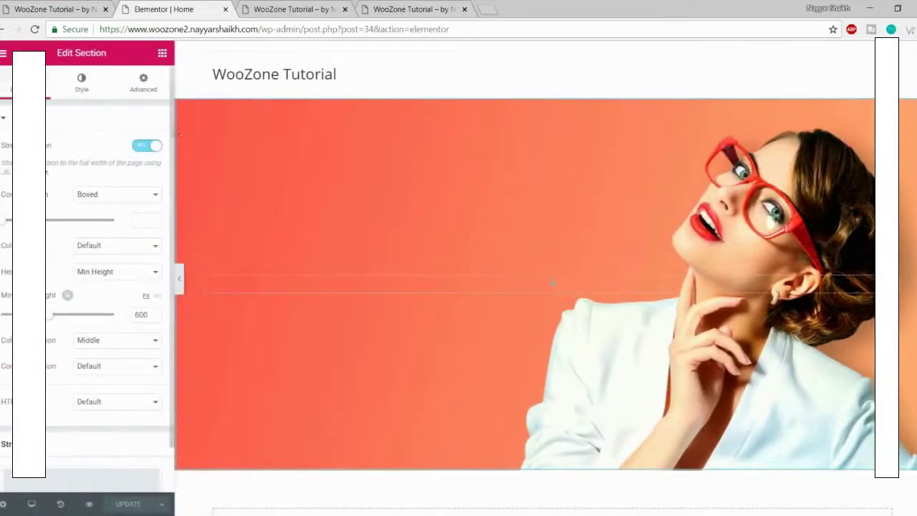
click(162, 56)
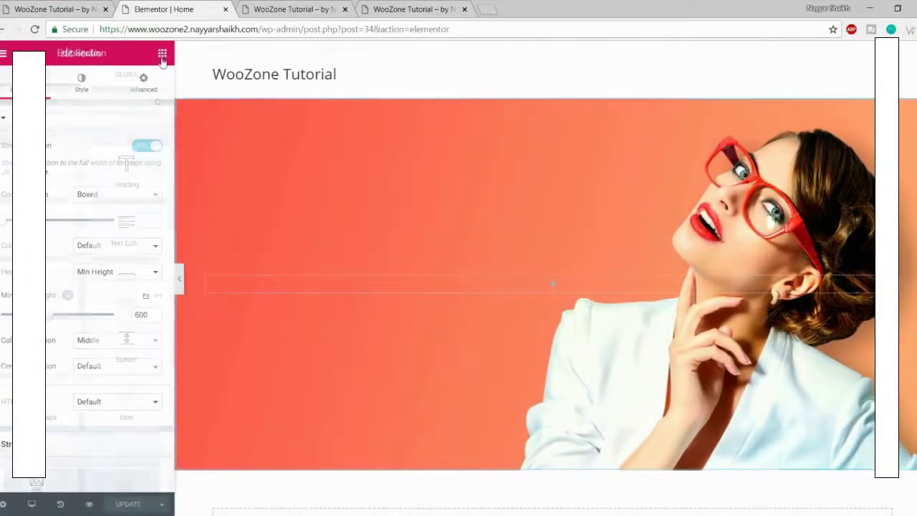
Step: Drag a Heading widget into the banner column, giving the 'Add Your Heading Text Here' placeholder
scroll(63, 278, down, 3)
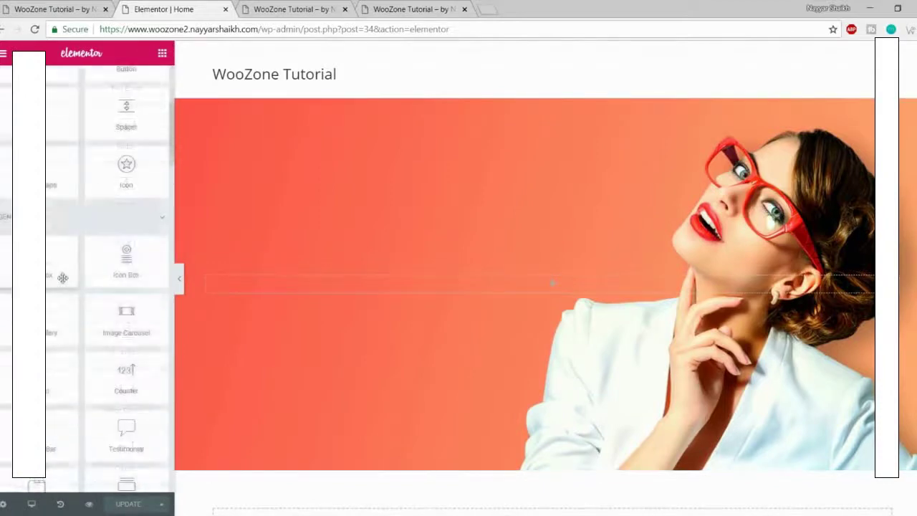
scroll(66, 293, down, 3)
scroll(70, 312, up, 10)
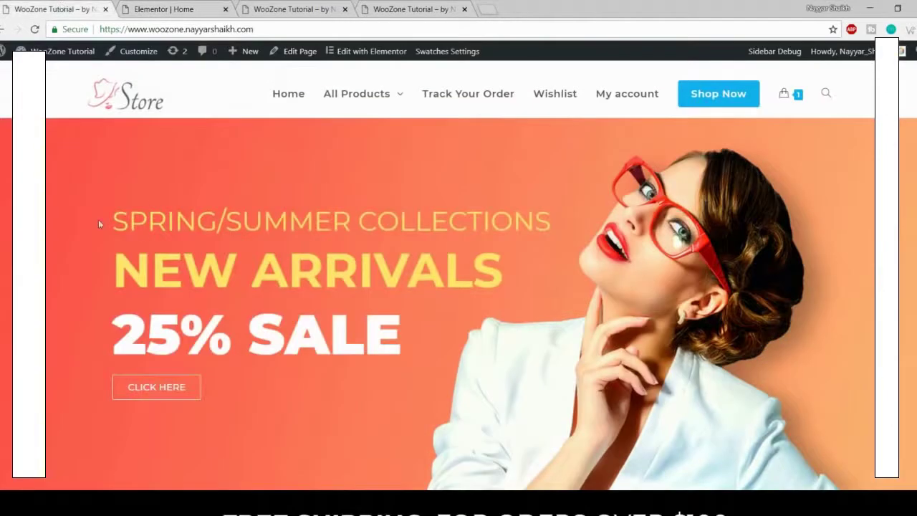
drag(99, 224, 546, 228)
key(ctrl+c)
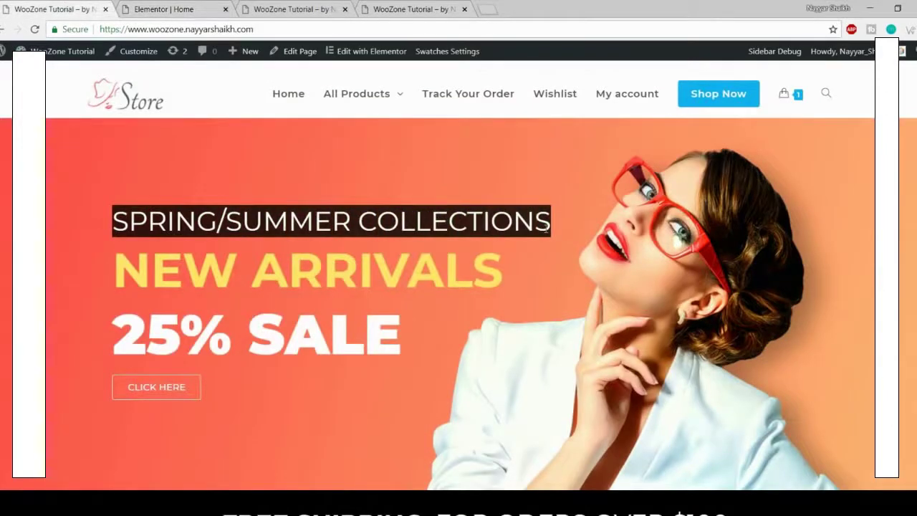
click(154, 9)
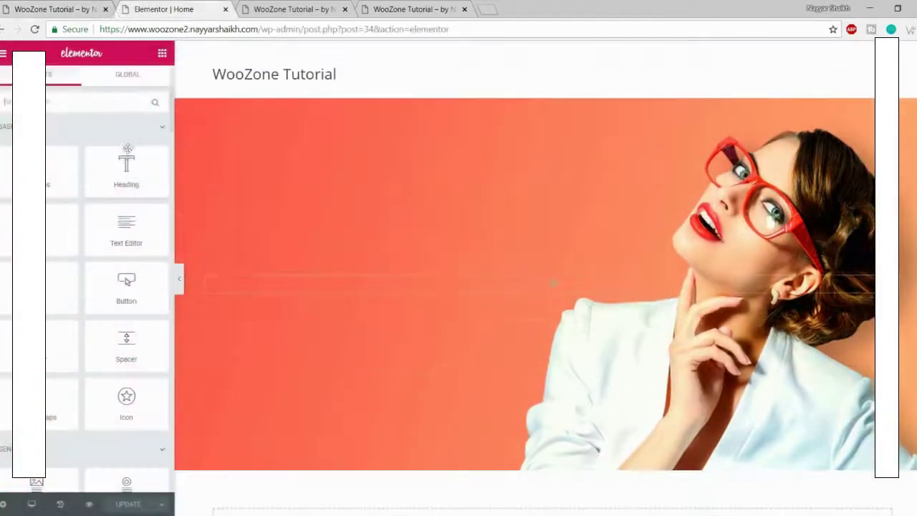
scroll(88, 268, down, 3)
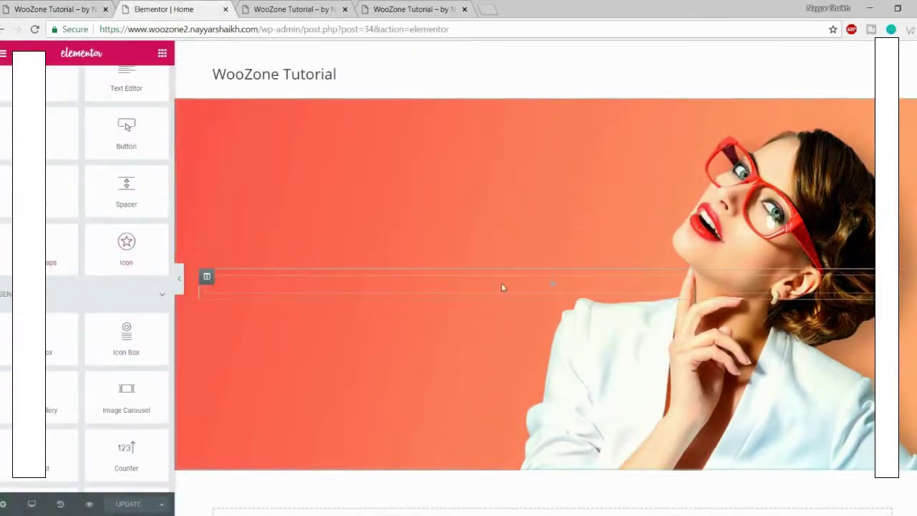
scroll(117, 321, up, 3)
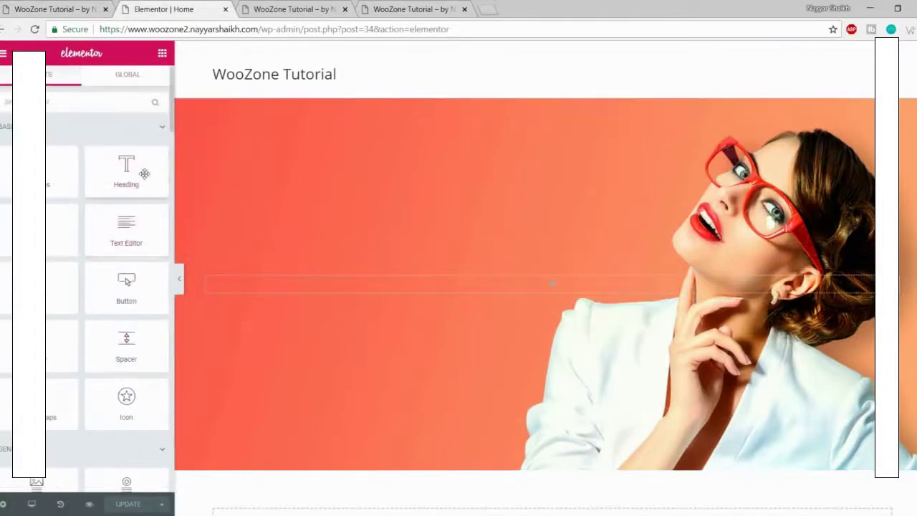
scroll(115, 286, down, 3)
scroll(115, 354, up, 3)
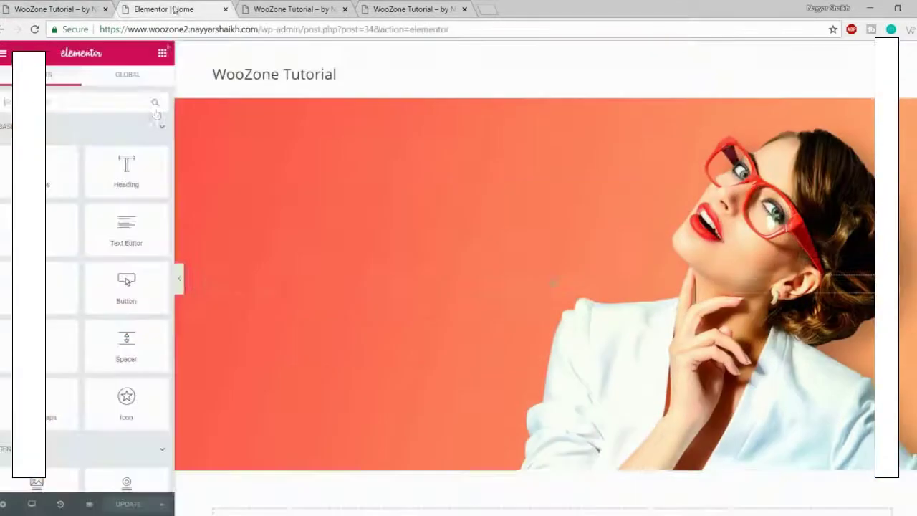
drag(125, 164, 520, 286)
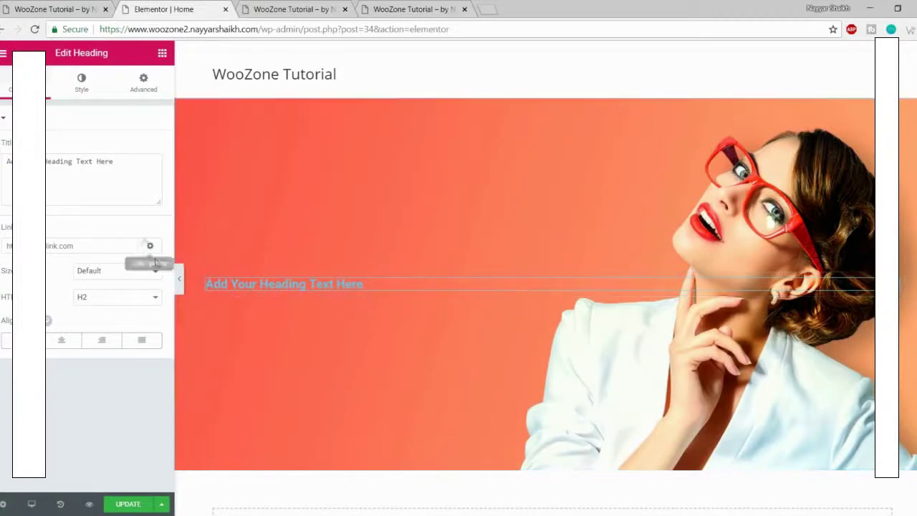
Step: Replace the heading's title with SPRING/SUMMER COLLECTIONS and show its Style settings
drag(128, 163, 4, 161)
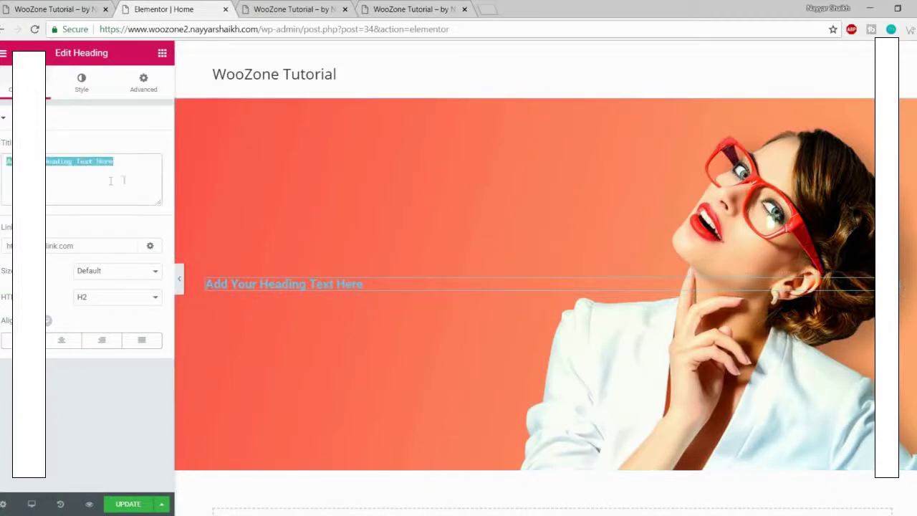
key(ctrl+v)
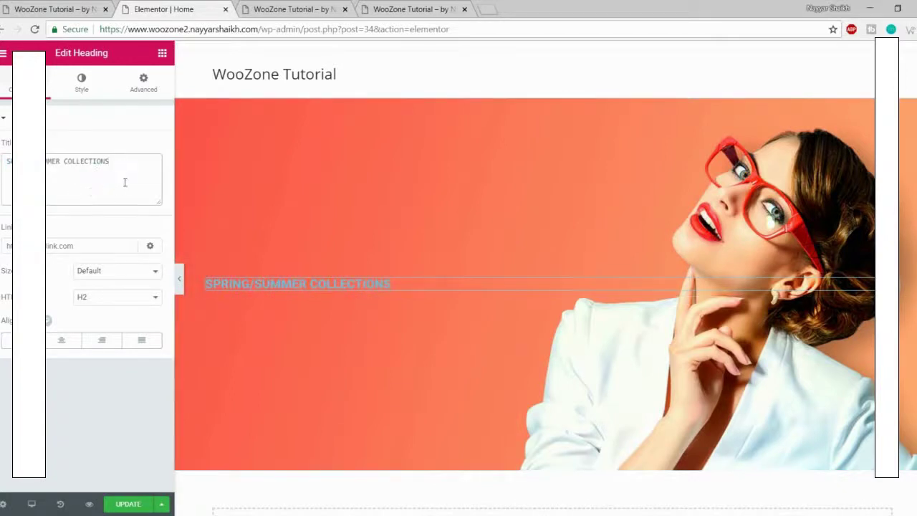
click(81, 91)
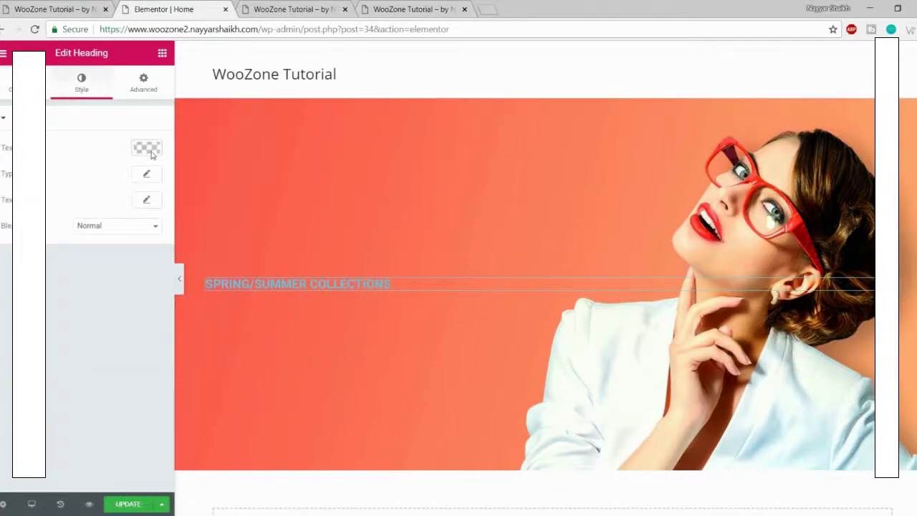
Step: Inspect the live SPRING/SUMMER heading to copy its colour value #ffe569
click(54, 9)
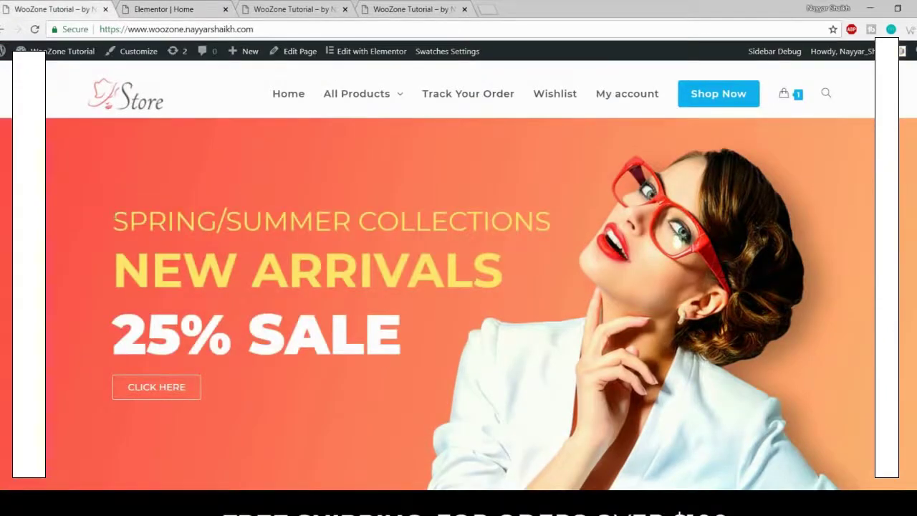
drag(111, 219, 216, 218)
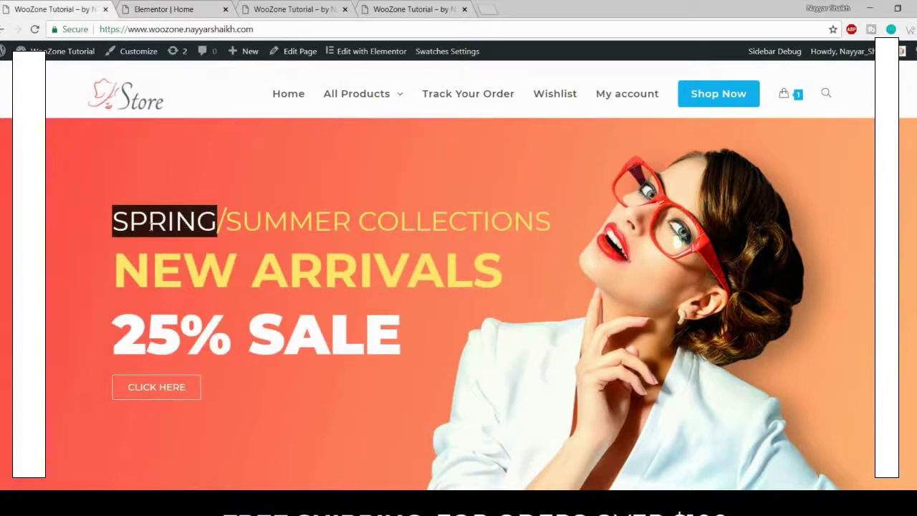
right_click(143, 220)
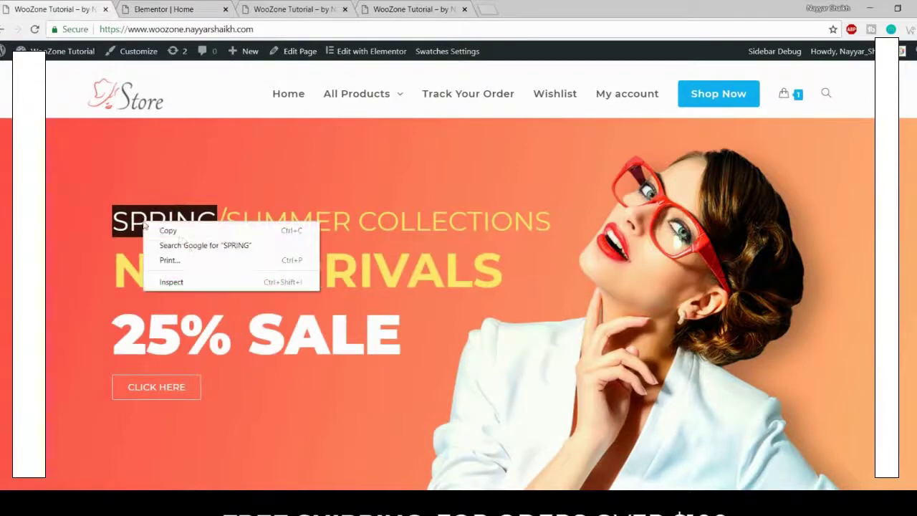
click(198, 282)
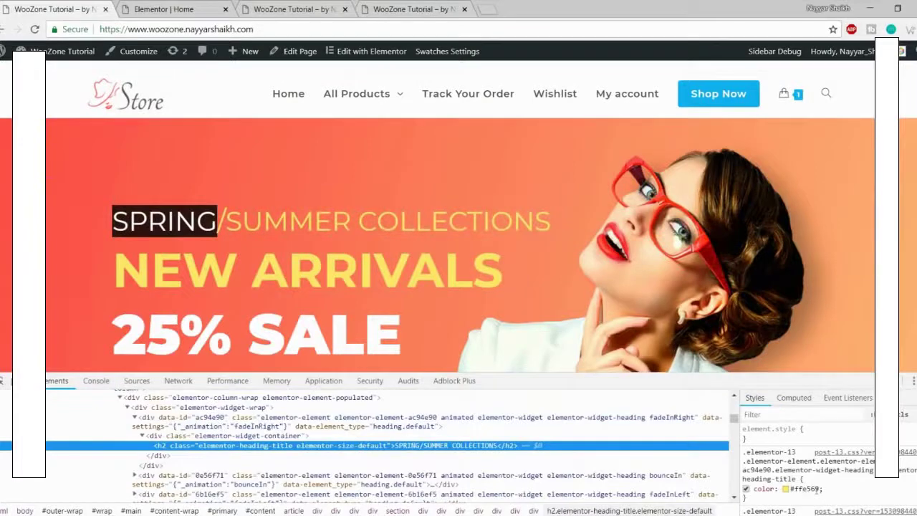
click(802, 488)
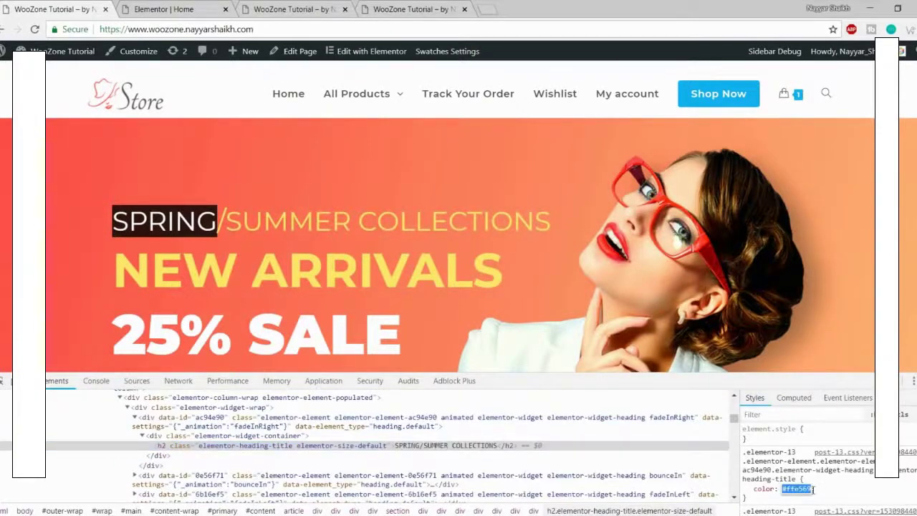
key(F12)
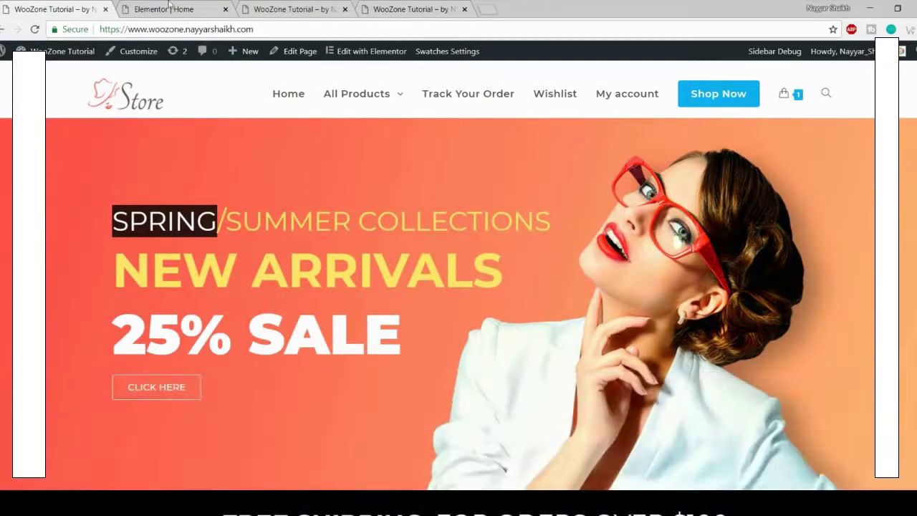
click(170, 8)
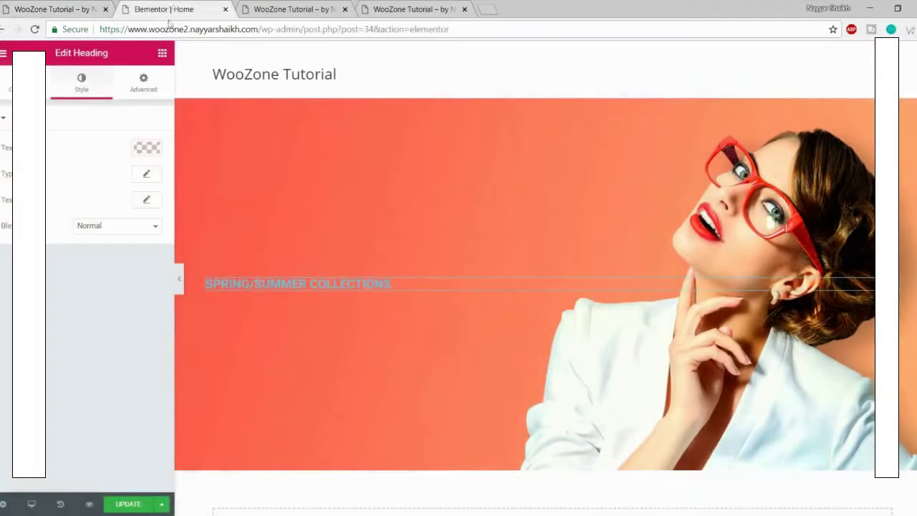
Step: Set the heading text colour to the yellow hex copied from the live site (#ffe569)
click(146, 149)
click(7, 296)
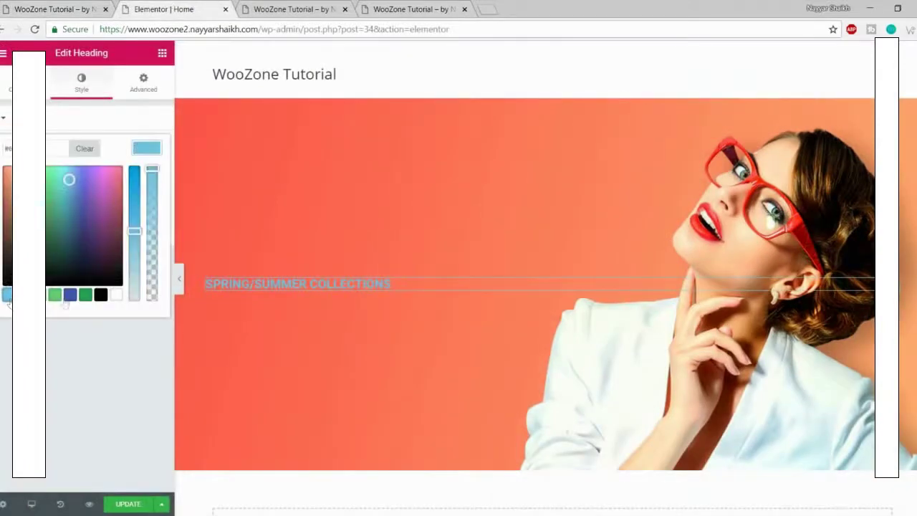
click(70, 296)
click(43, 214)
drag(43, 215, 89, 250)
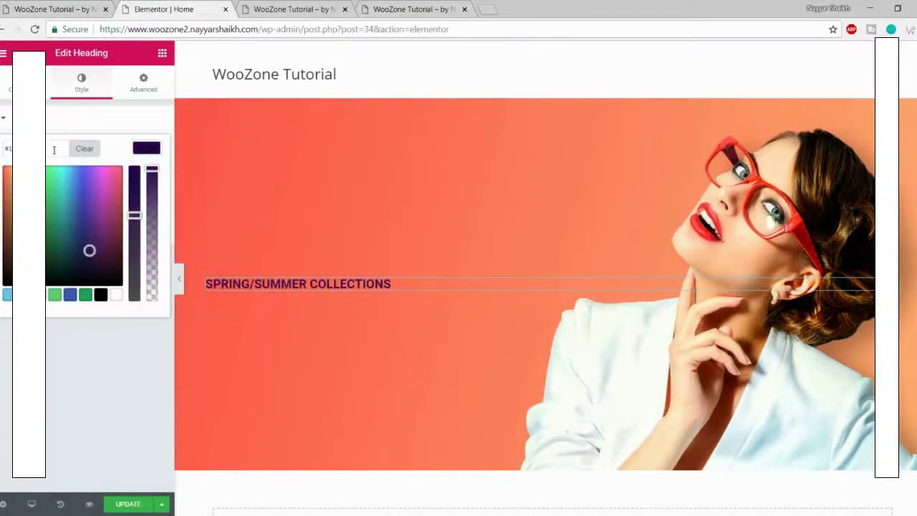
drag(54, 148, 5, 152)
key(ctrl+v)
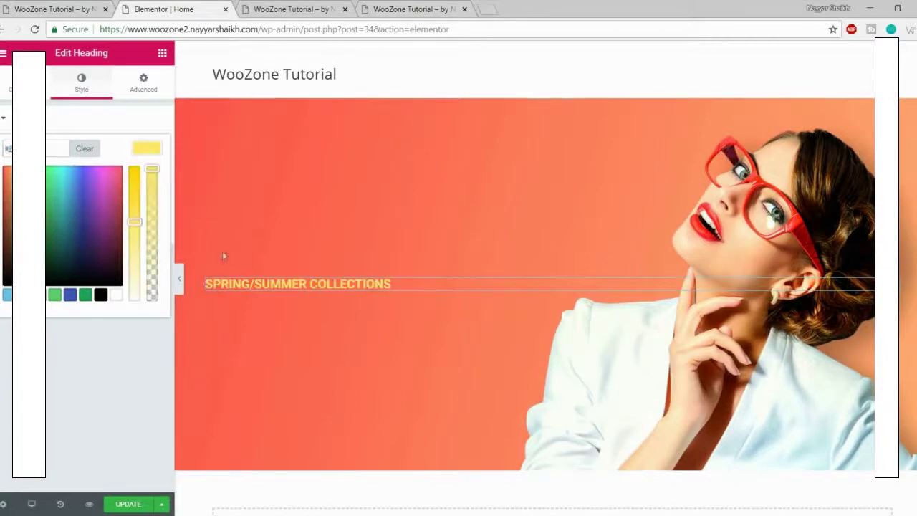
click(143, 151)
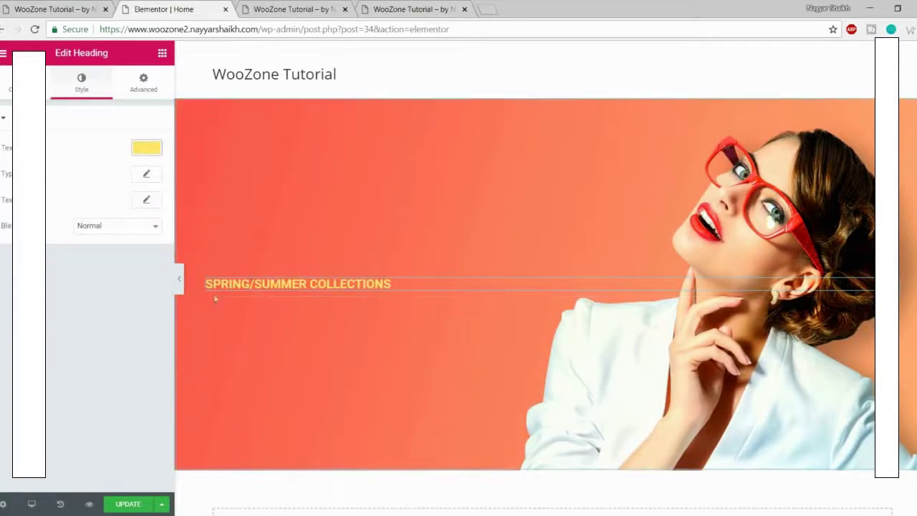
Step: Set the heading typography to Montserrat, size 43, weight 400, and save the page
click(146, 176)
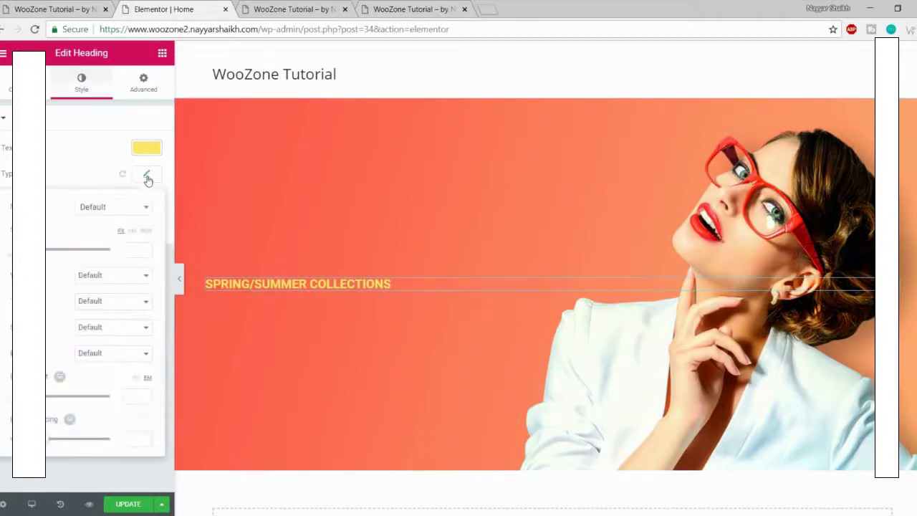
click(118, 209)
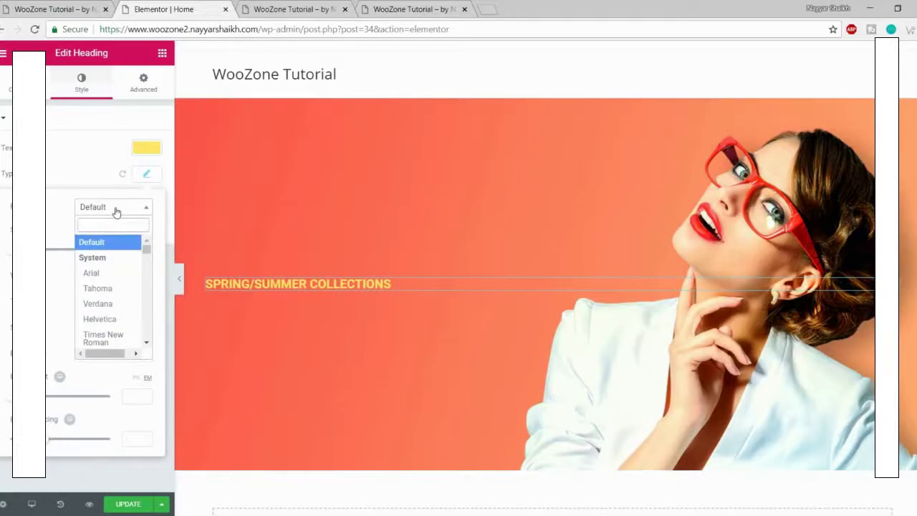
text(montser)
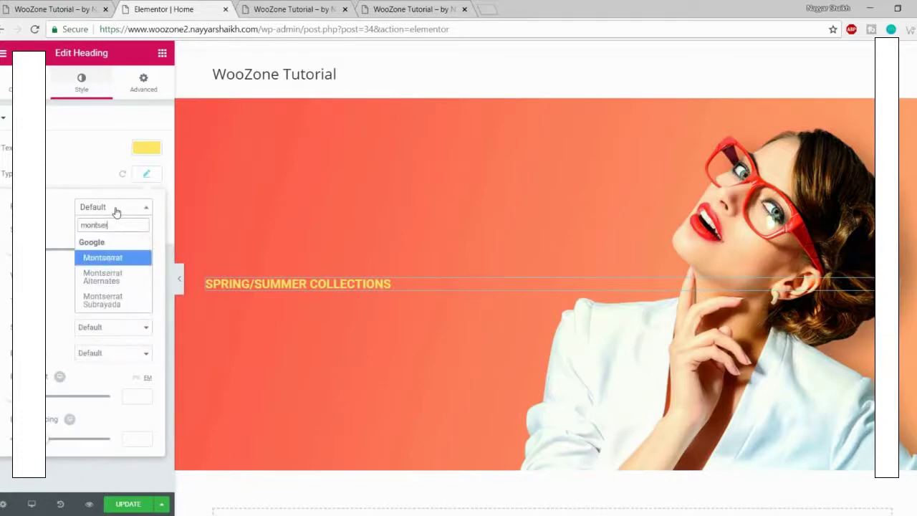
key(Return)
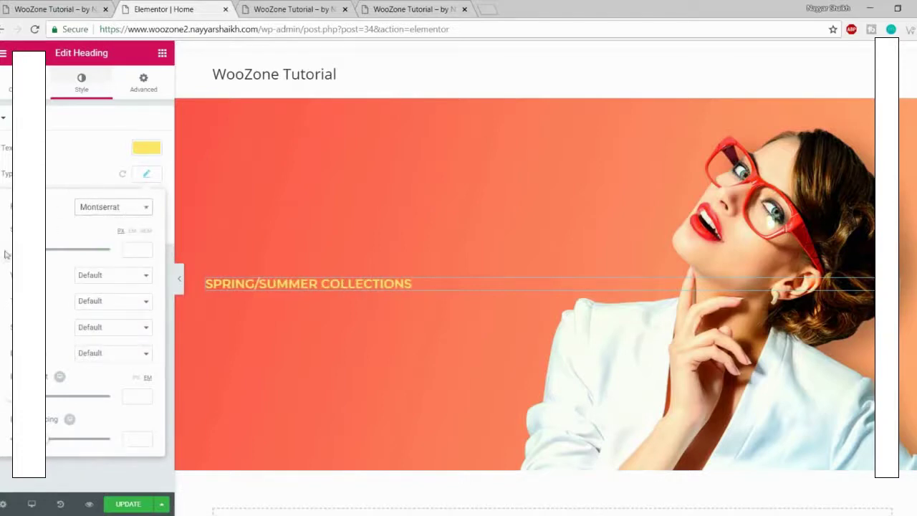
drag(12, 250, 32, 250)
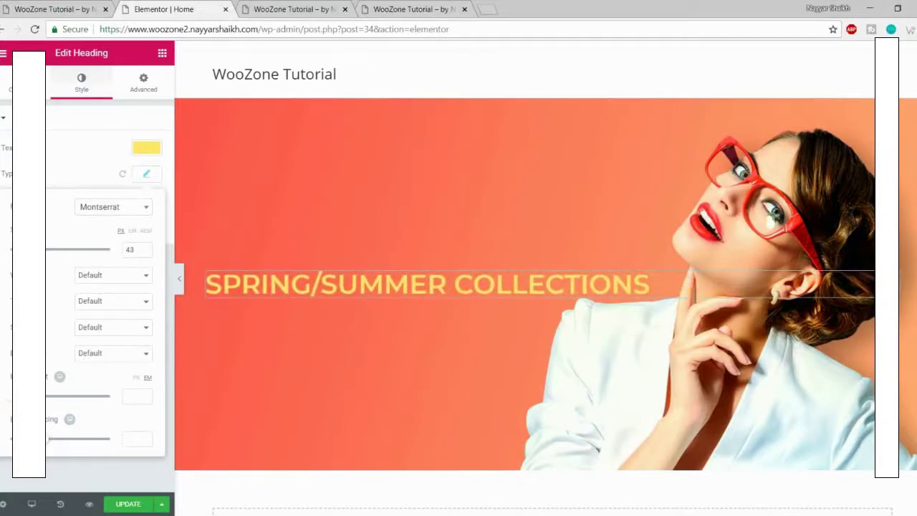
click(122, 279)
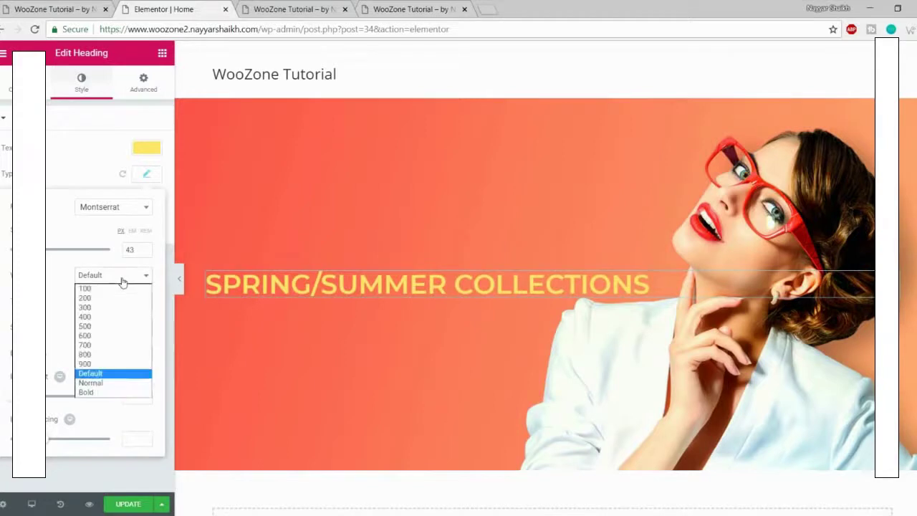
click(111, 317)
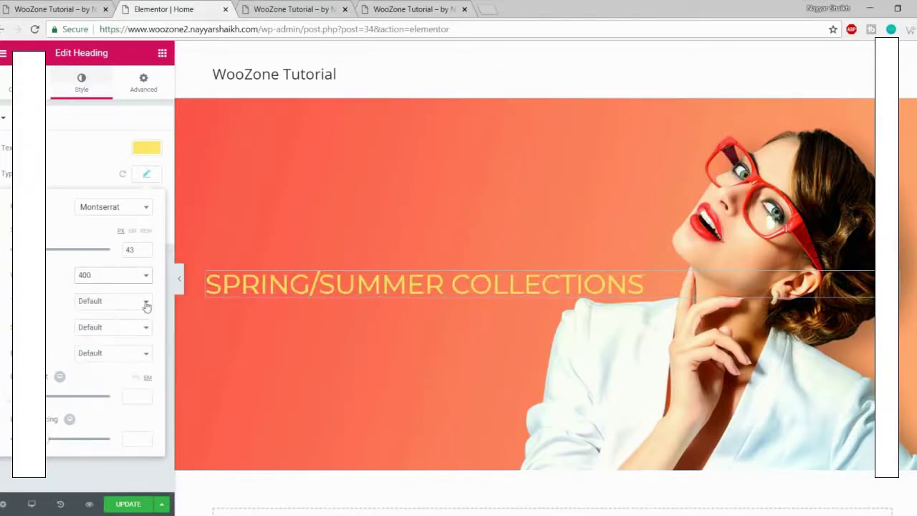
click(146, 174)
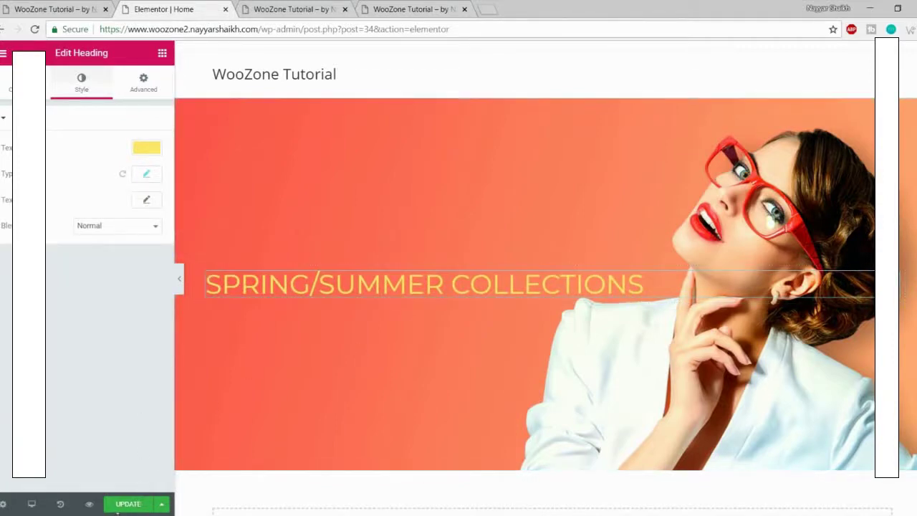
click(129, 504)
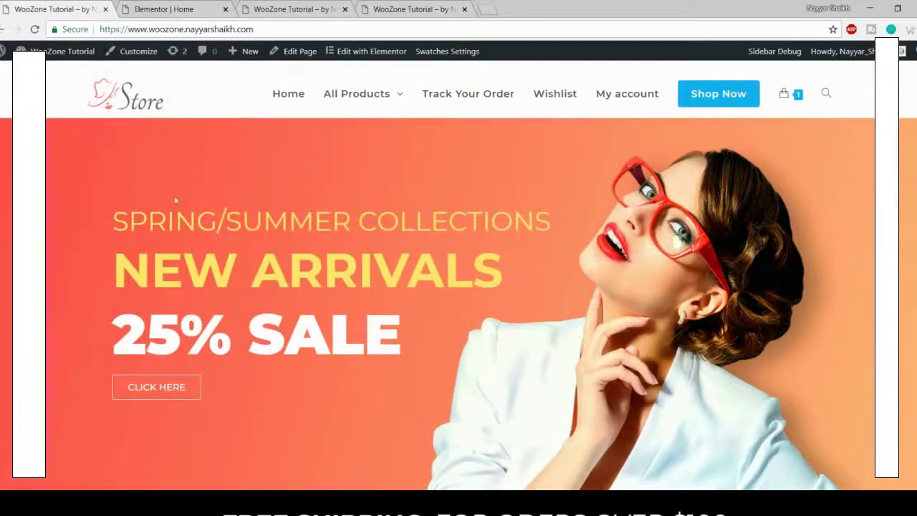
drag(112, 217, 407, 276)
click(342, 265)
click(153, 9)
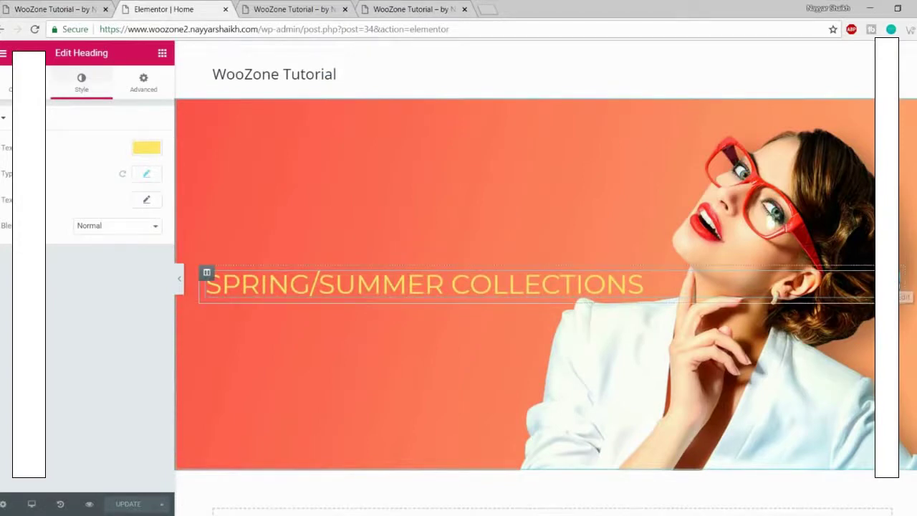
Step: Duplicate the heading and paste NEW ARRIVALS from the live store into the copy's title
right_click(904, 281)
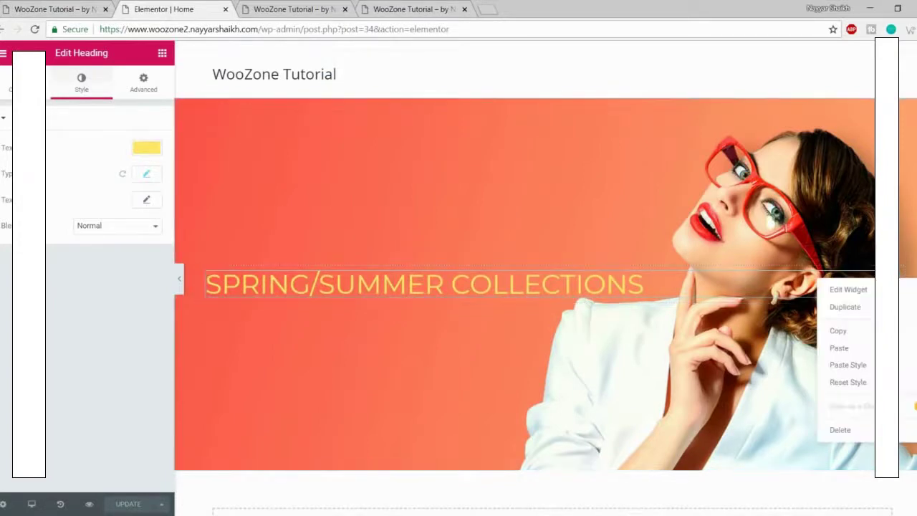
click(865, 315)
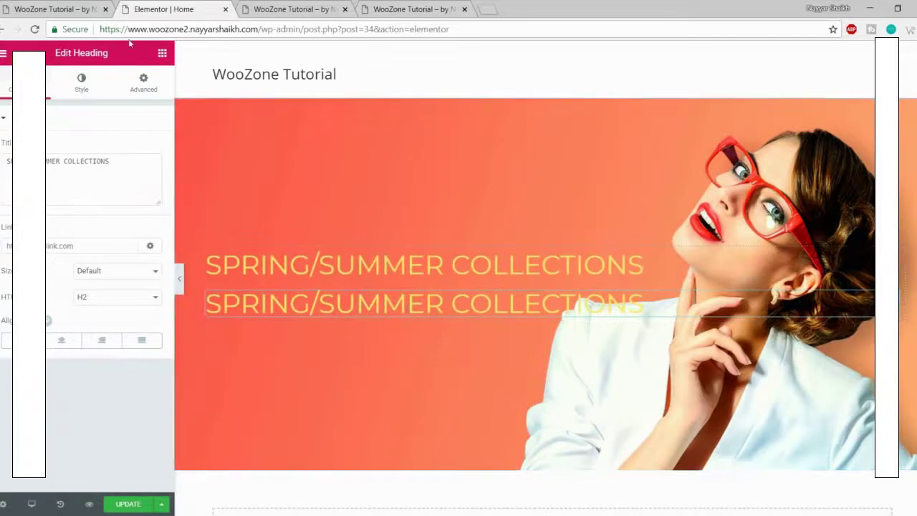
click(54, 10)
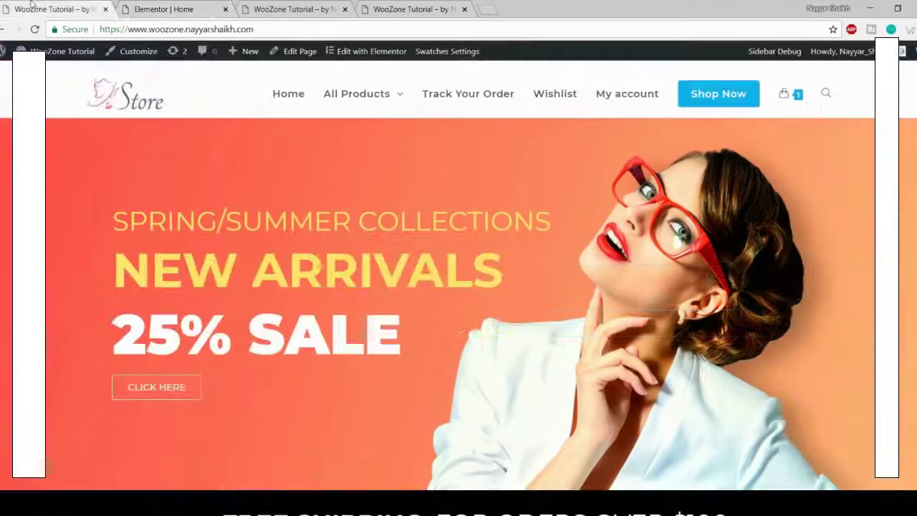
drag(108, 279, 504, 269)
key(ctrl+c)
click(179, 7)
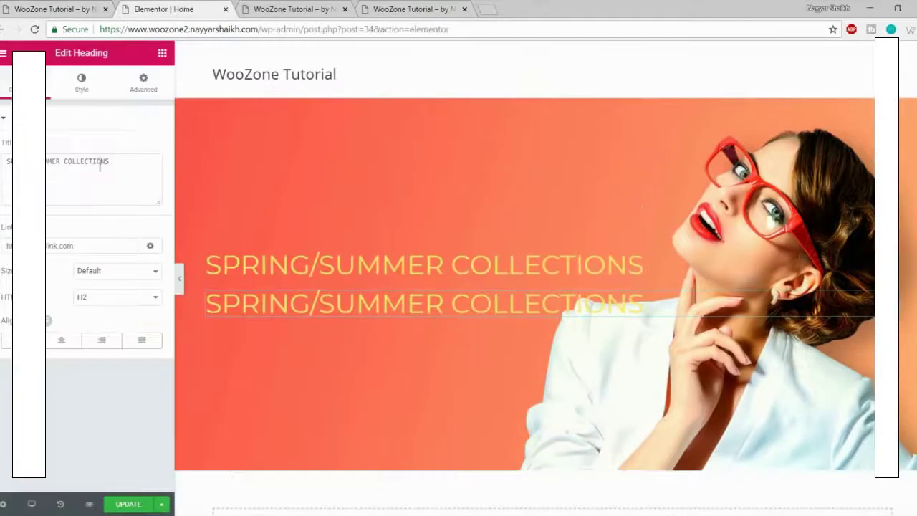
triple_click(99, 166)
key(ctrl+v)
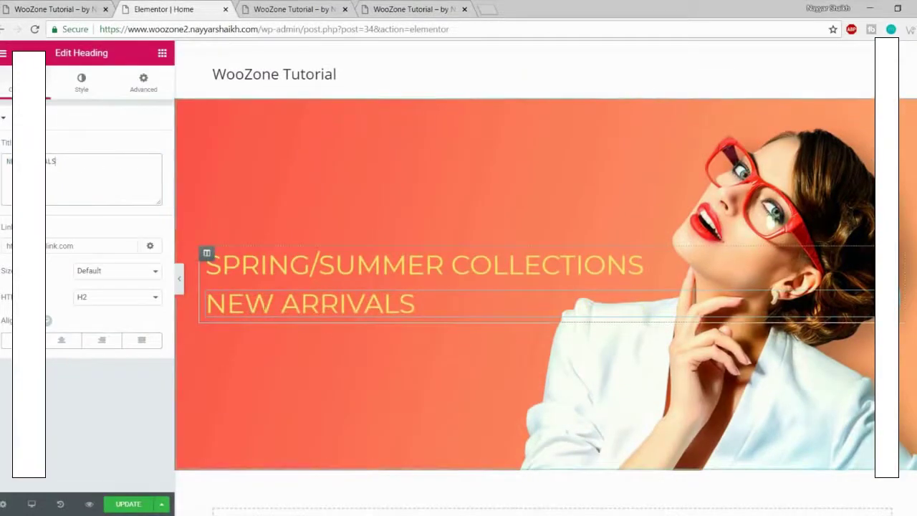
Step: Set the NEW ARRIVALS heading's font size to 77 and compare it with the live store banner
click(81, 81)
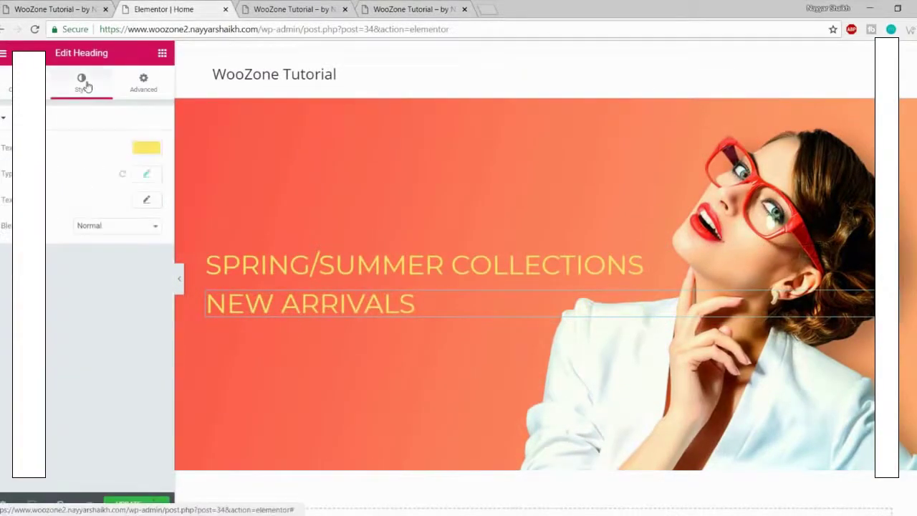
click(147, 174)
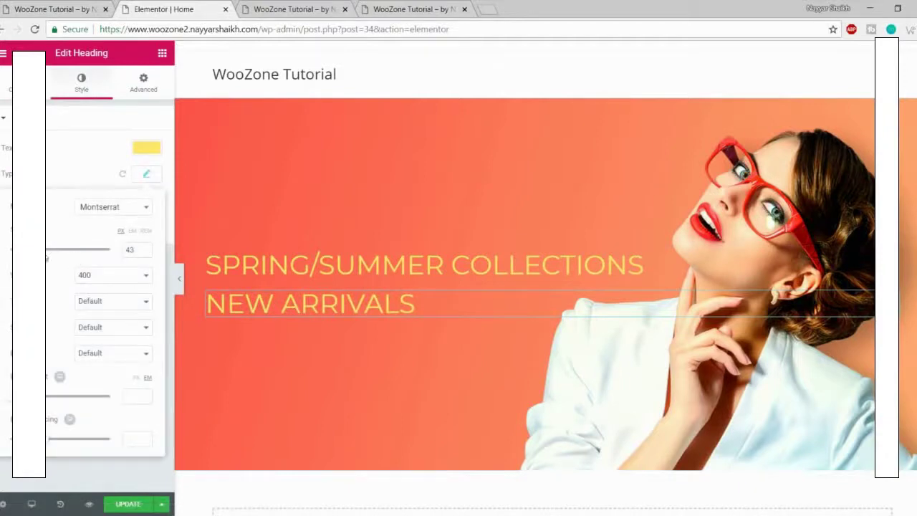
drag(43, 251, 49, 256)
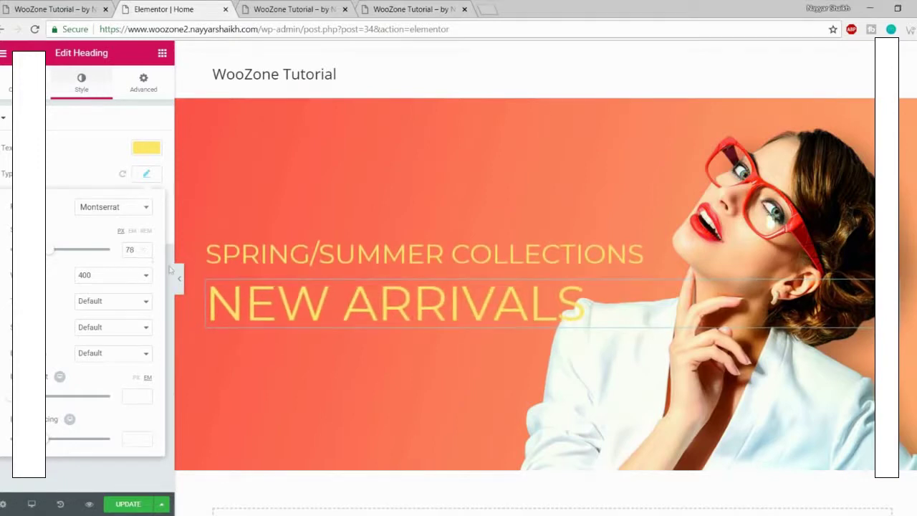
drag(137, 250, 122, 251)
text(77)
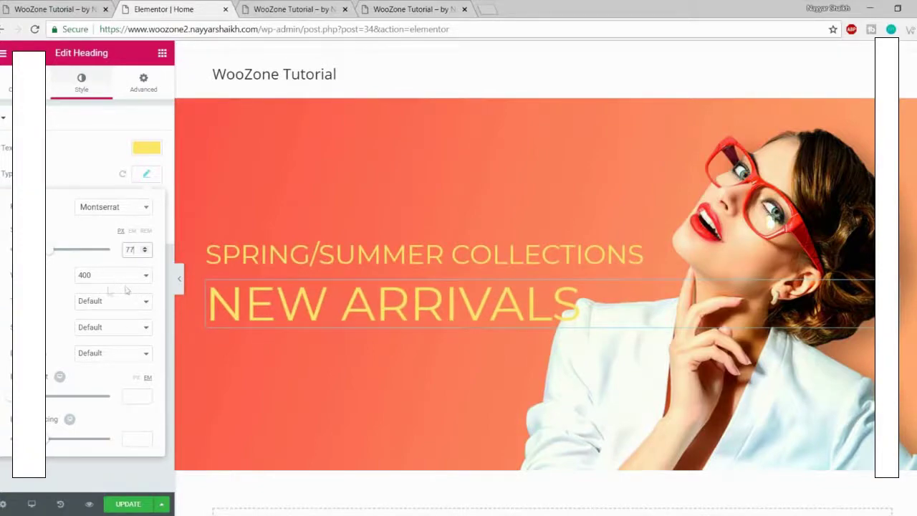
click(3, 6)
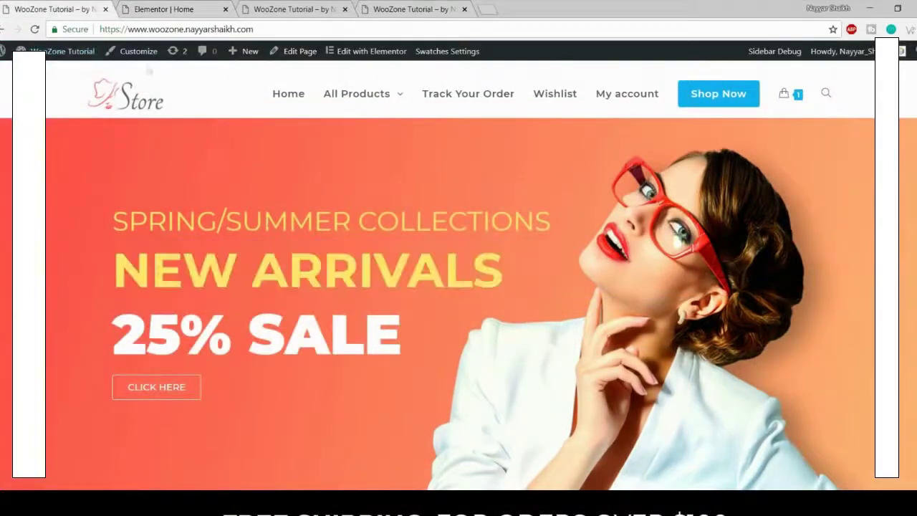
click(164, 9)
Step: Make the NEW ARRIVALS heading bold at weight 700, checking the live banner's 25% SALE line
click(113, 276)
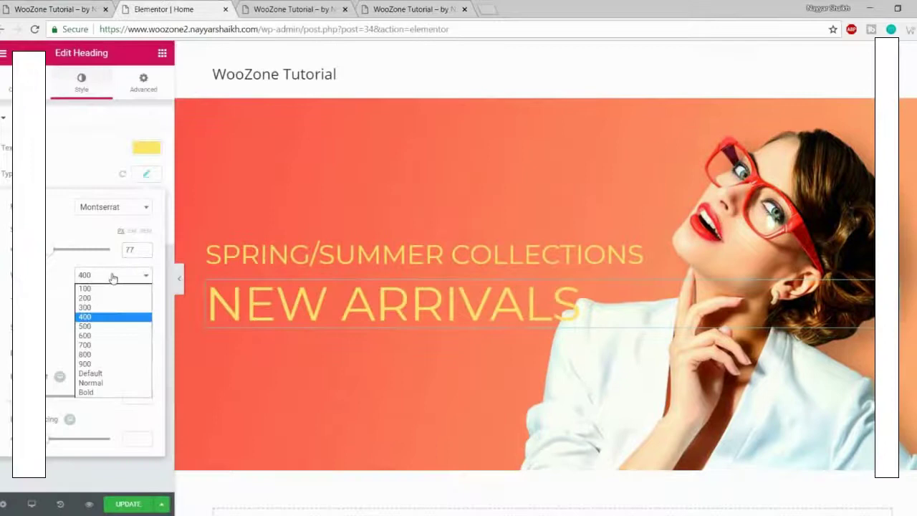
click(113, 345)
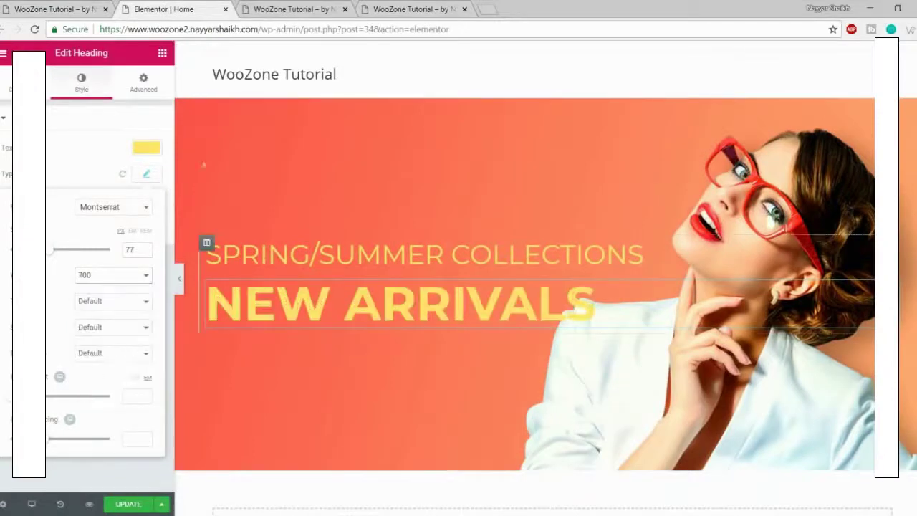
click(85, 5)
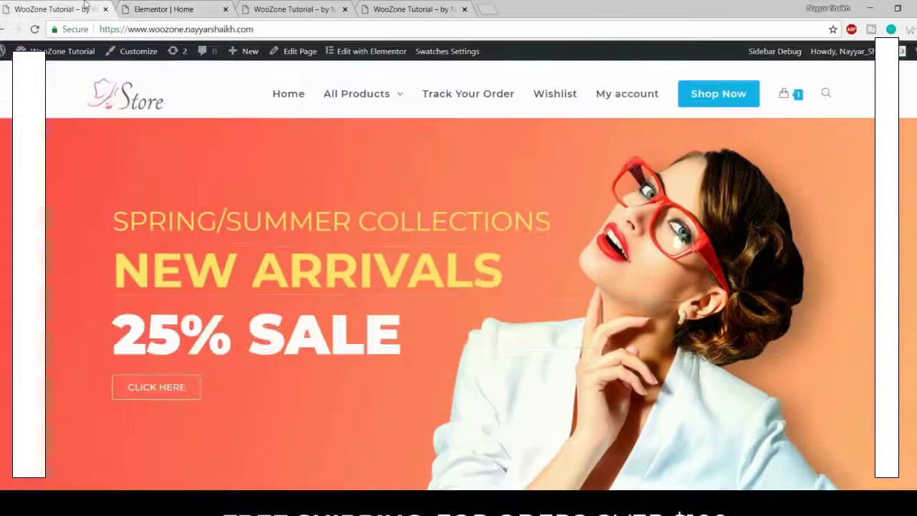
click(204, 9)
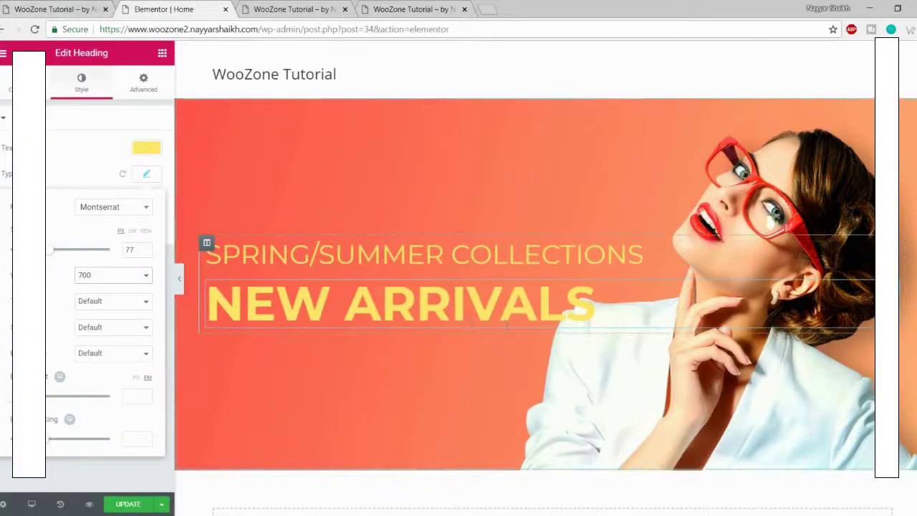
click(86, 9)
drag(113, 340, 399, 342)
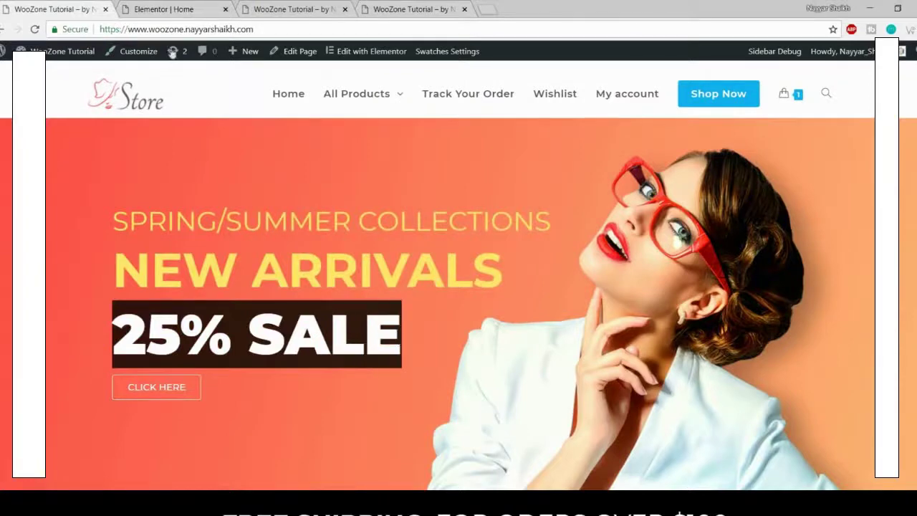
click(164, 9)
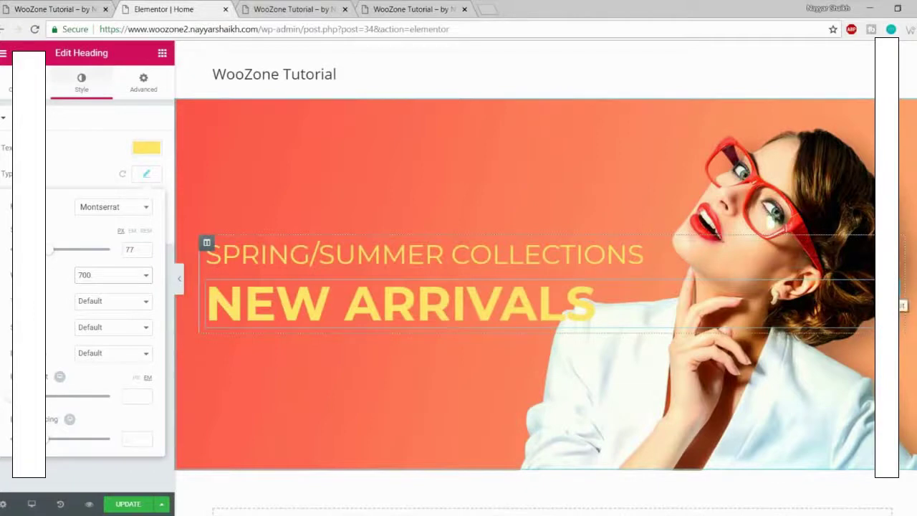
Step: Duplicate the NEW ARRIVALS heading, retitle it '25% SALE' and color it white
right_click(818, 296)
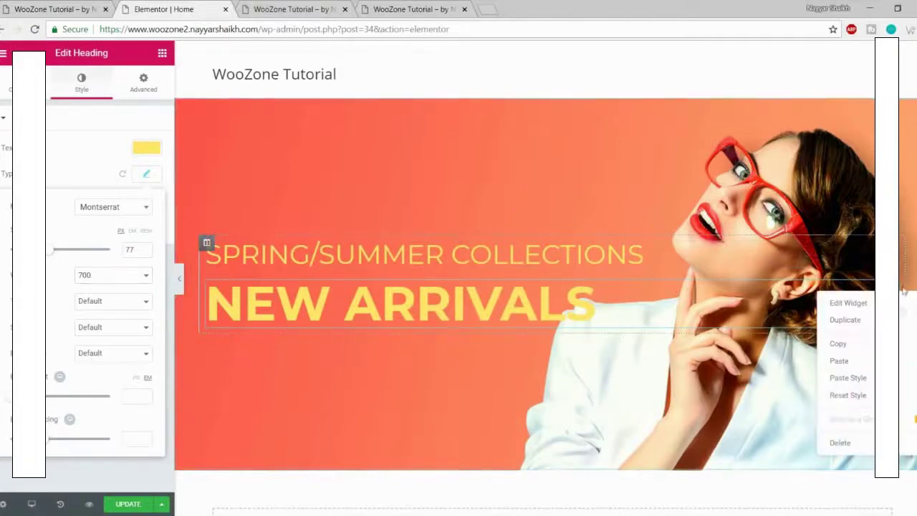
click(845, 319)
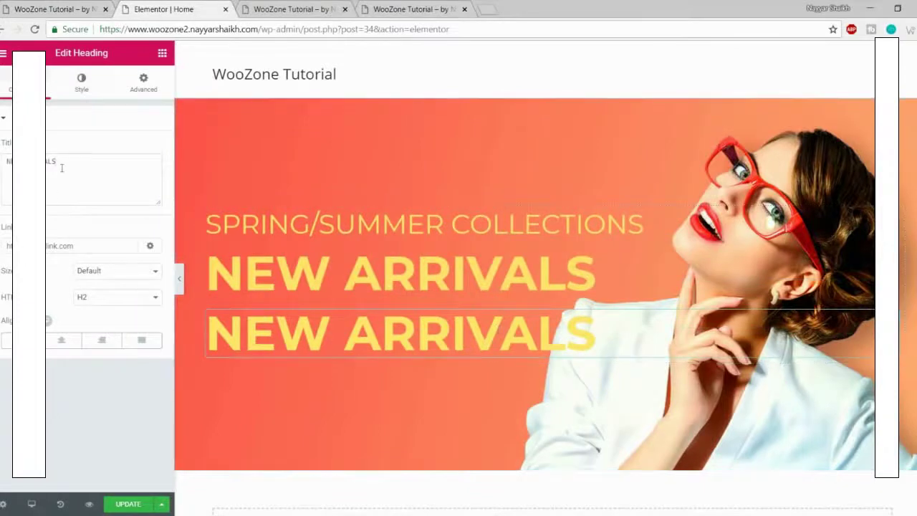
text(25% SALE)
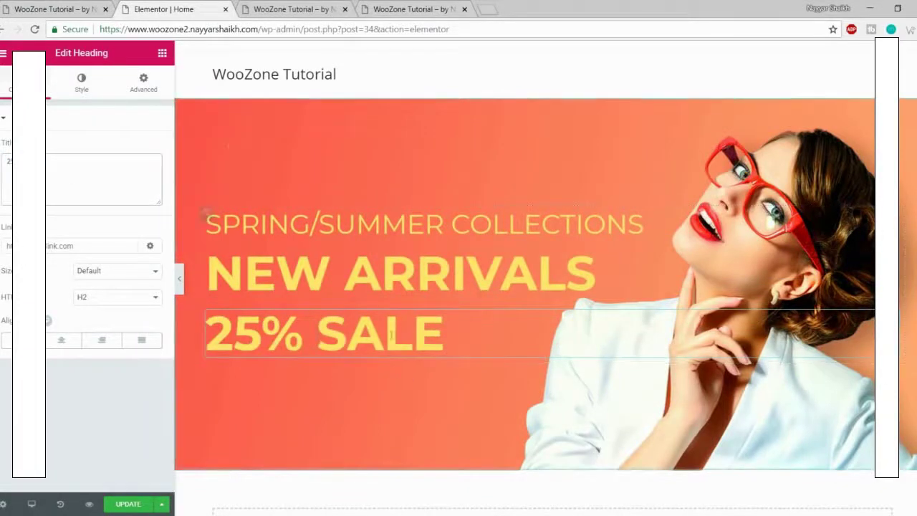
click(81, 82)
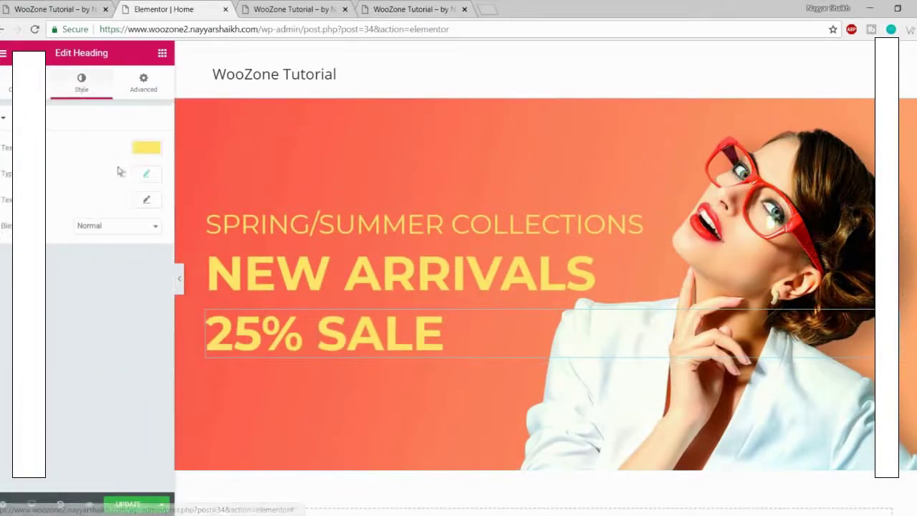
click(149, 148)
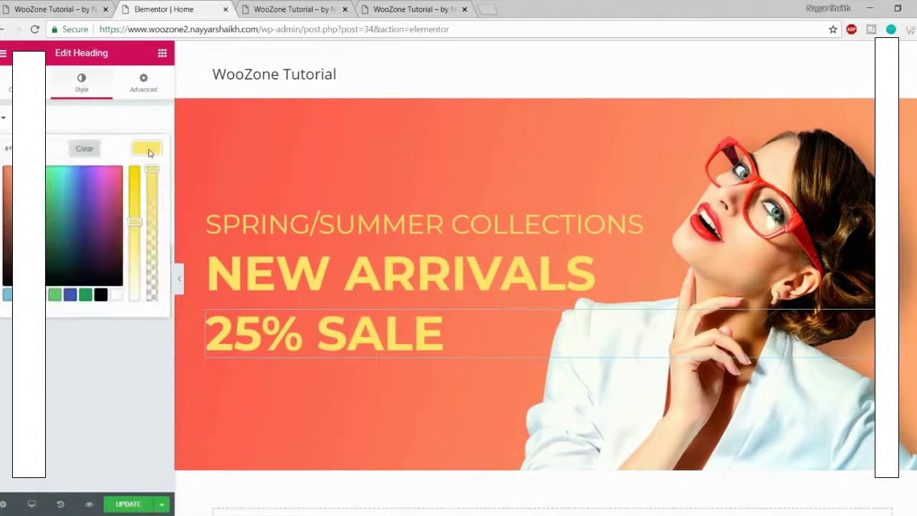
click(117, 295)
click(146, 145)
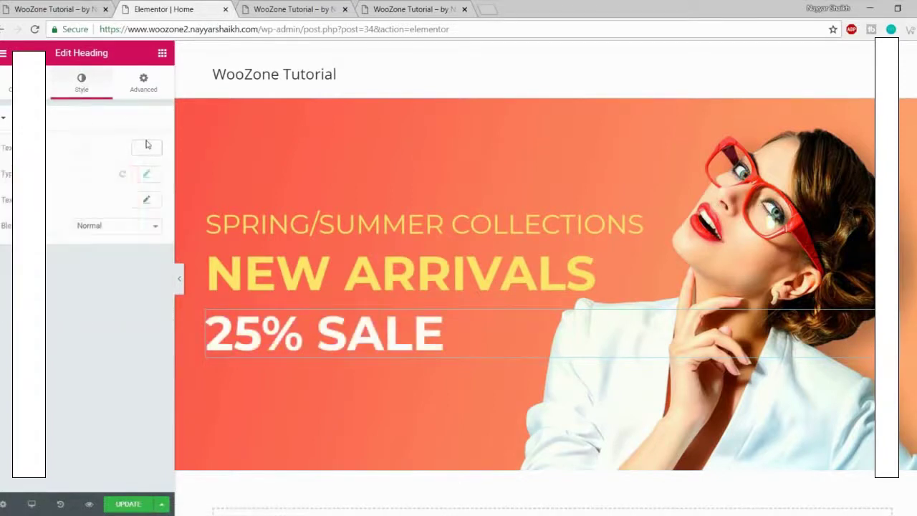
Step: Enlarge the 25% SALE heading to size 91 at weight 900 and save the page
click(146, 175)
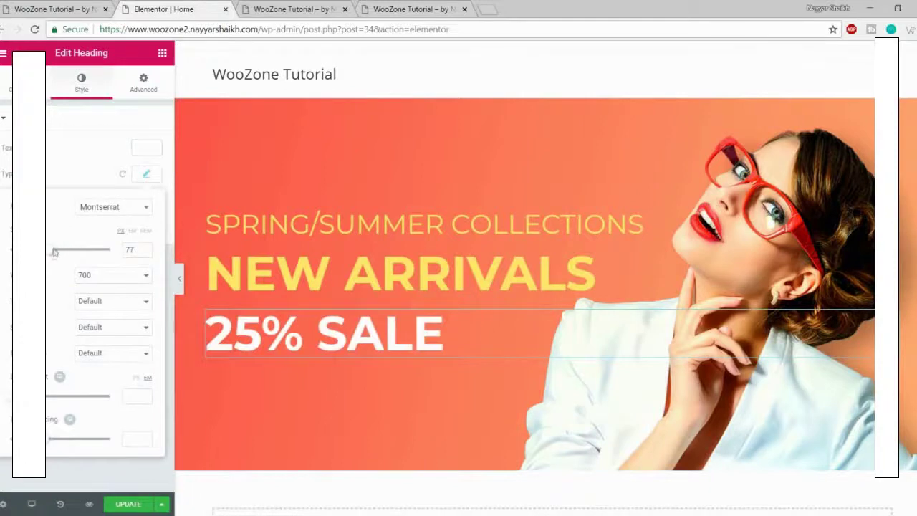
drag(51, 253, 59, 254)
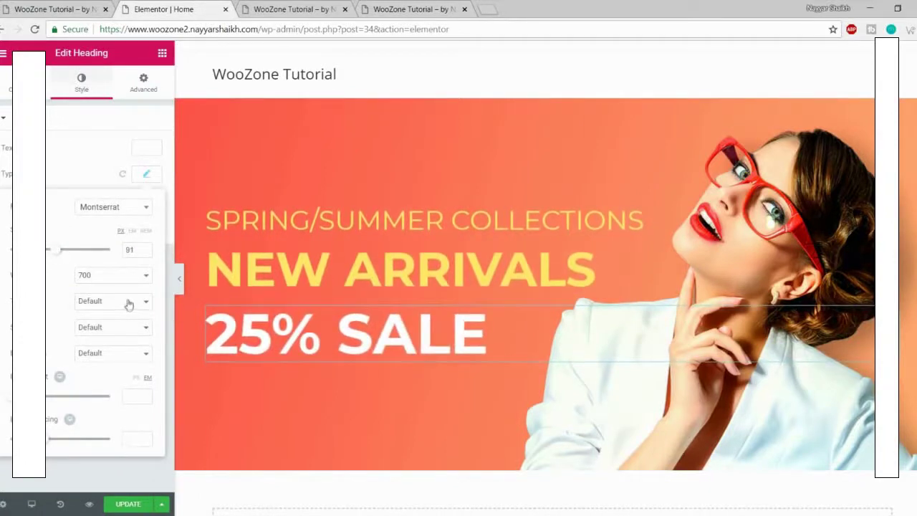
click(110, 276)
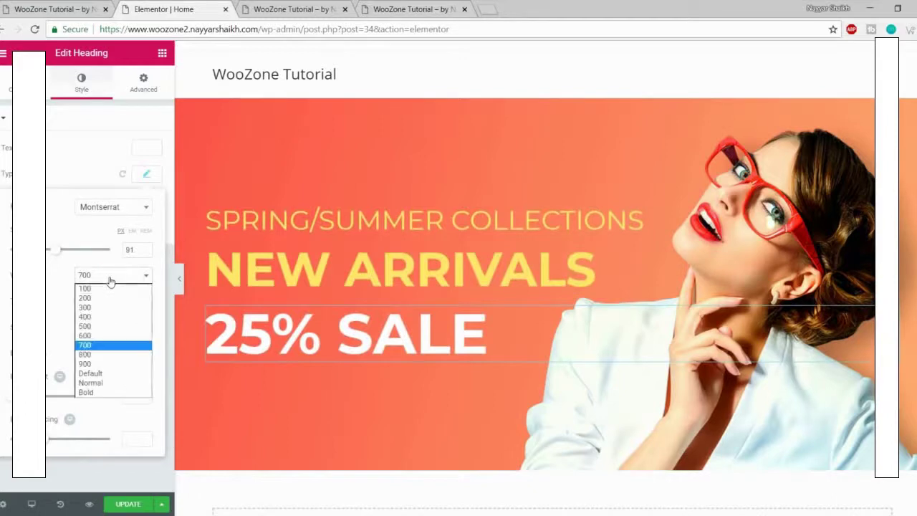
click(102, 364)
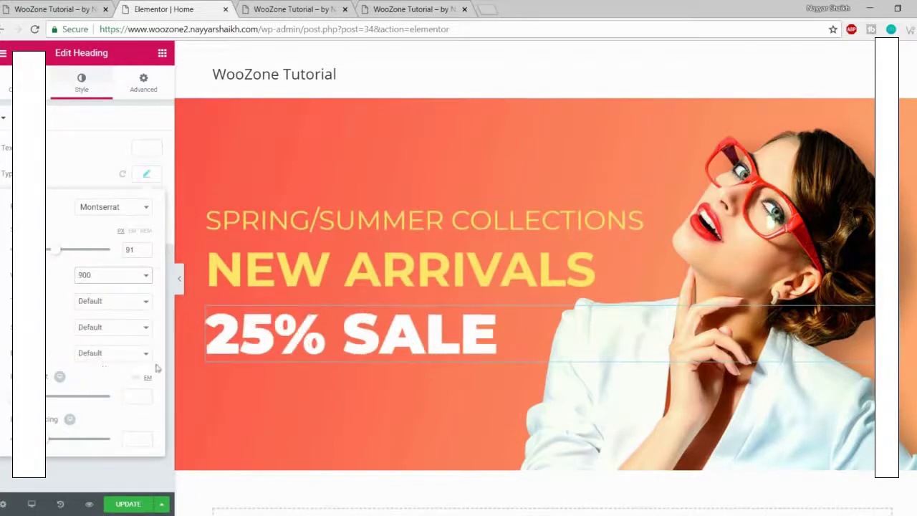
click(77, 8)
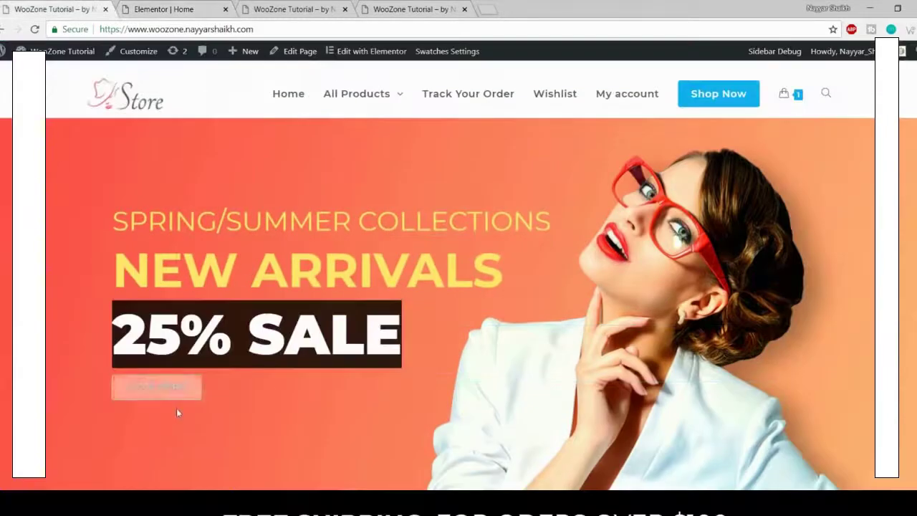
click(185, 7)
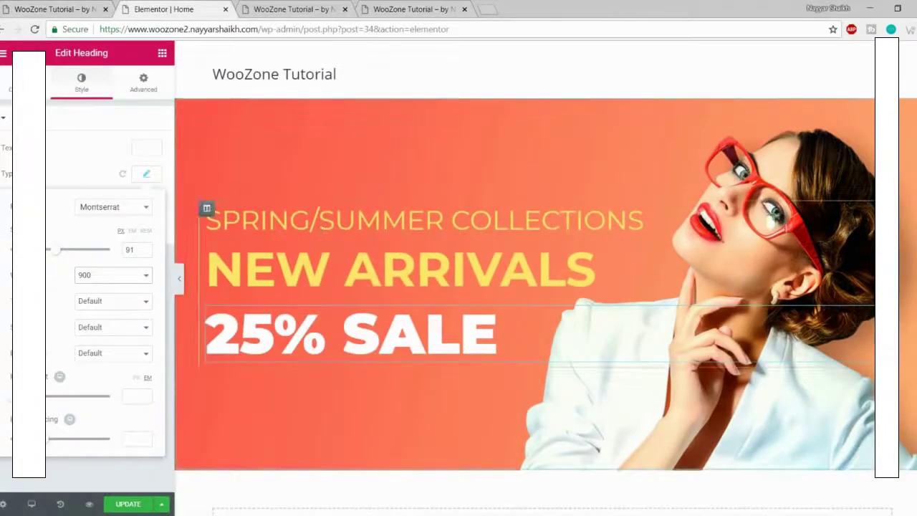
click(129, 503)
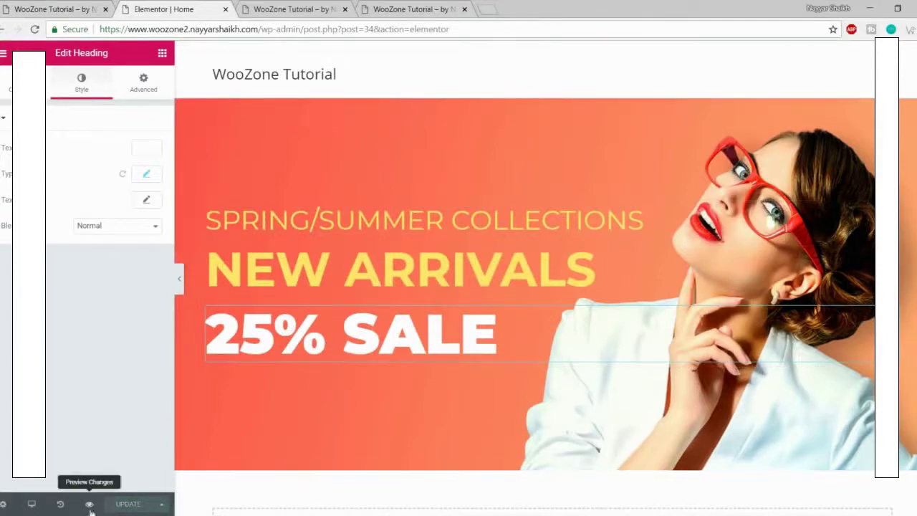
click(90, 505)
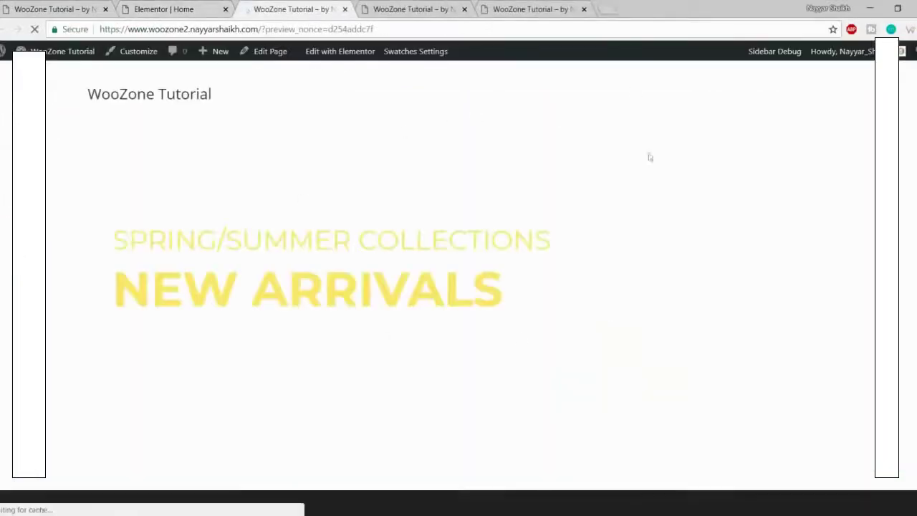
scroll(288, 217, down, 1)
scroll(288, 217, up, 1)
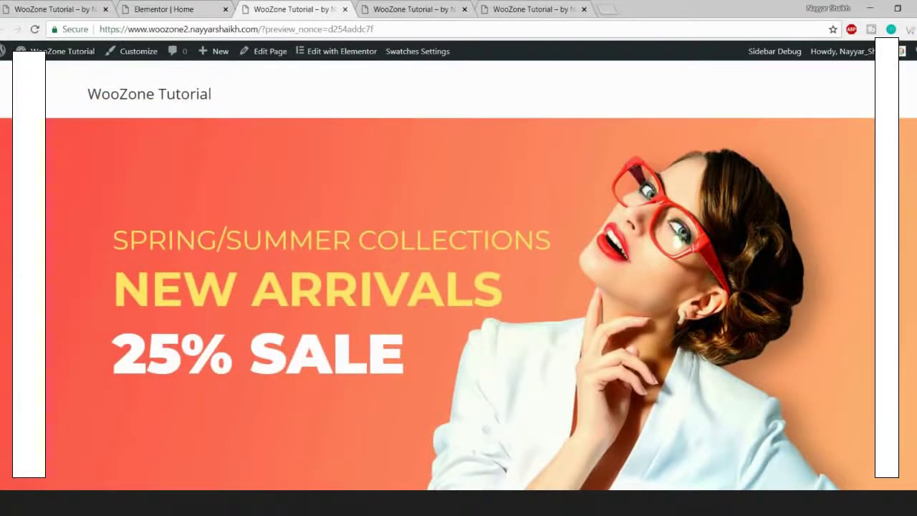
click(98, 7)
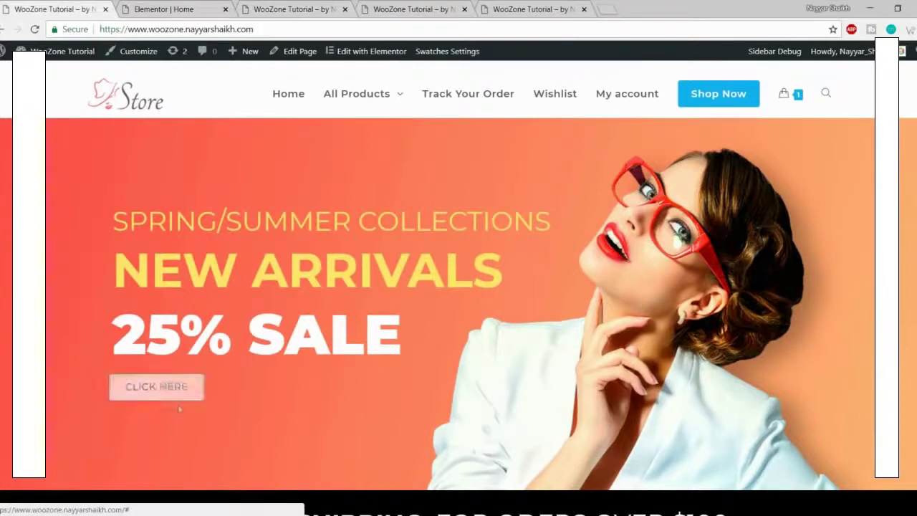
click(323, 8)
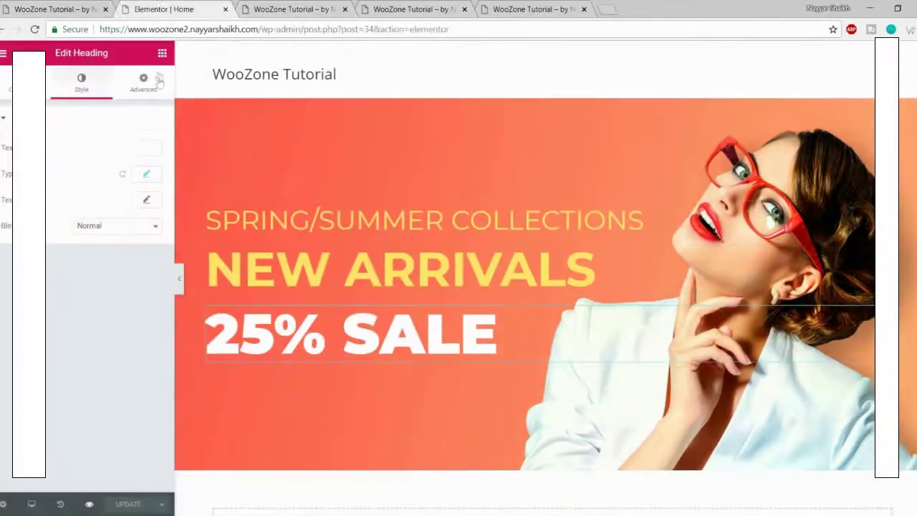
Step: Drag a Button widget into the banner below the 25% SALE heading, referencing the live store's button
click(164, 57)
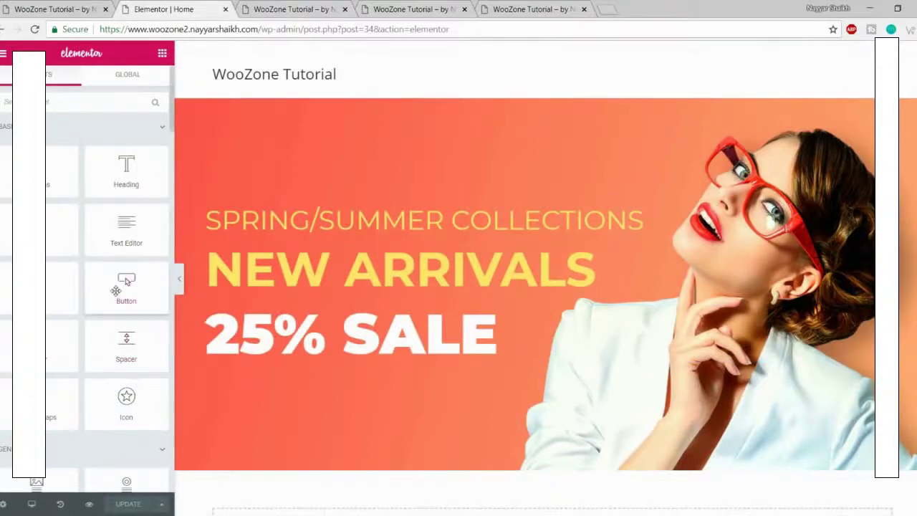
drag(115, 290, 327, 360)
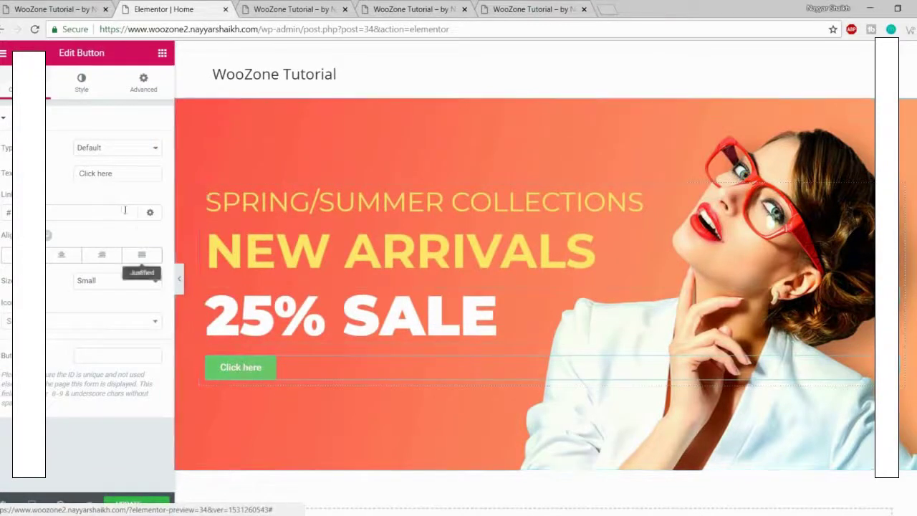
click(71, 9)
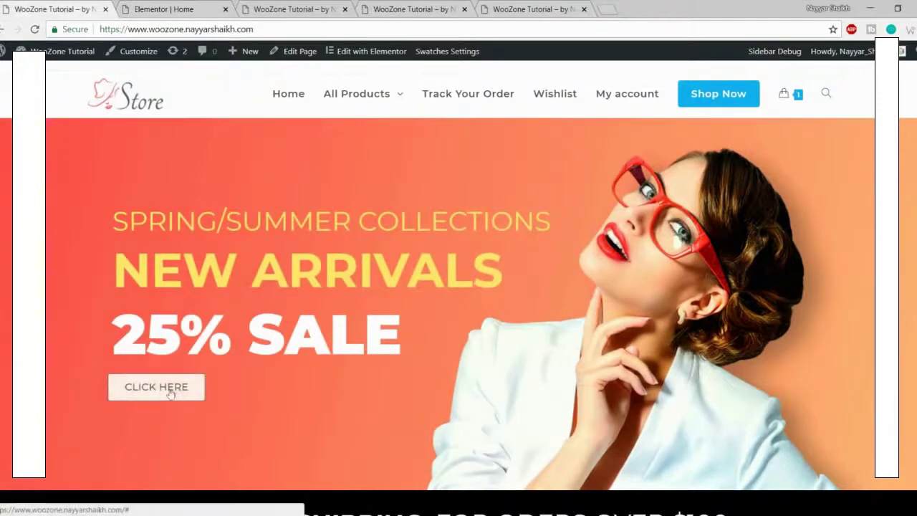
click(296, 7)
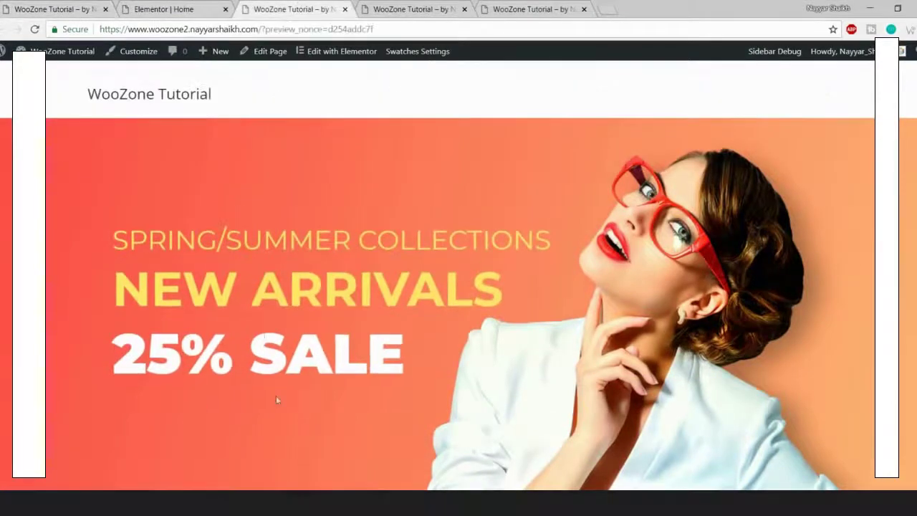
click(182, 7)
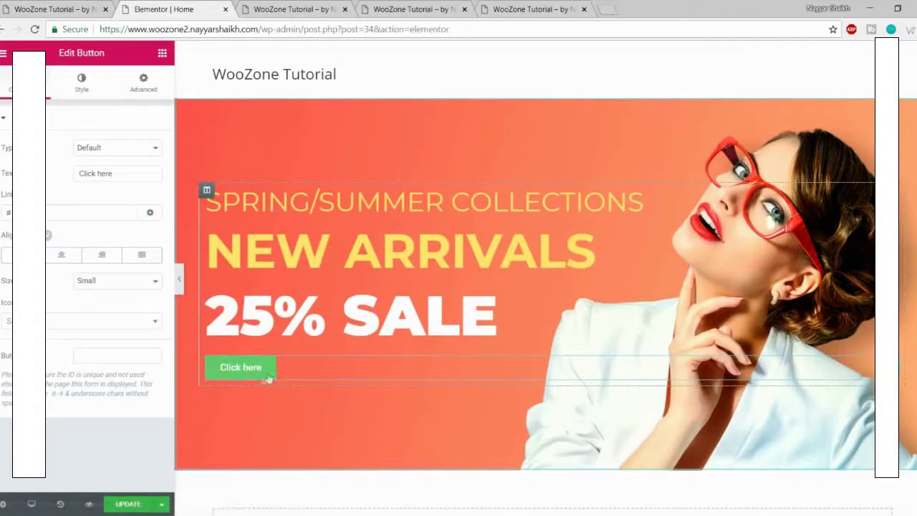
Step: Set the button text to Montserrat with Uppercase transform, then view the live store for comparison
click(83, 87)
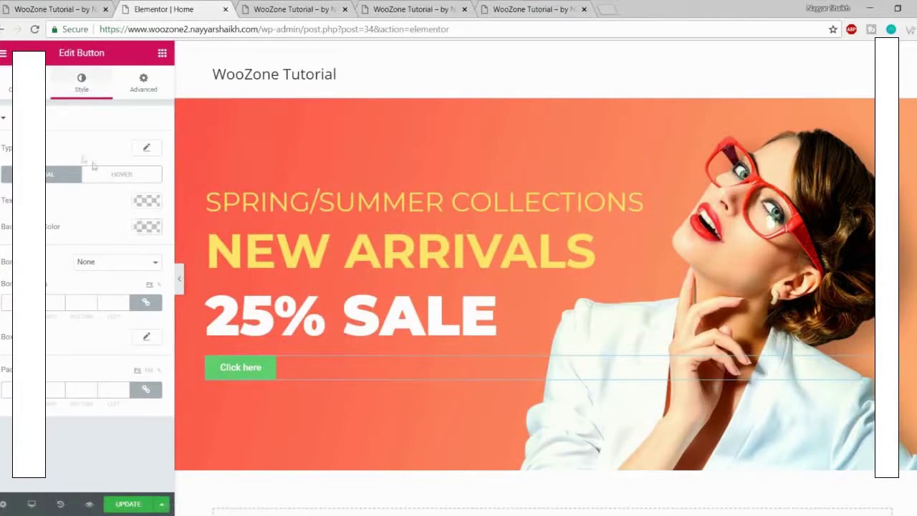
click(146, 150)
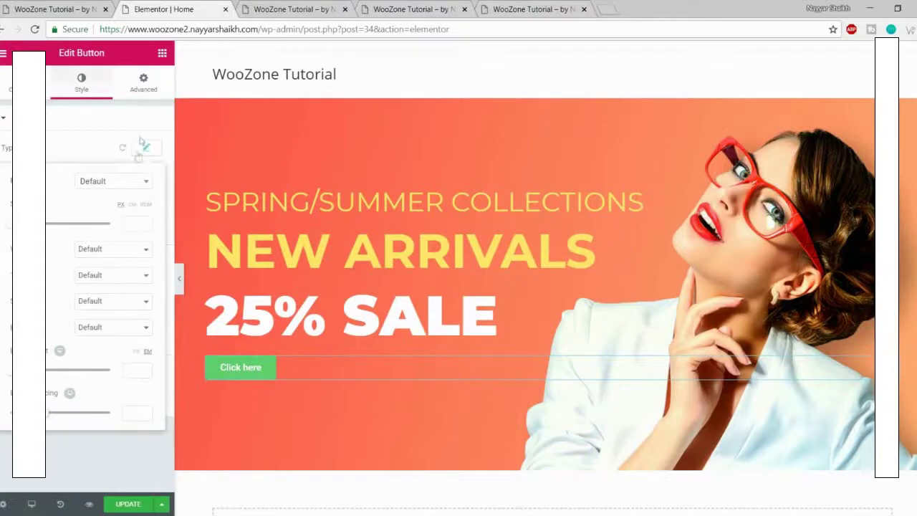
click(115, 182)
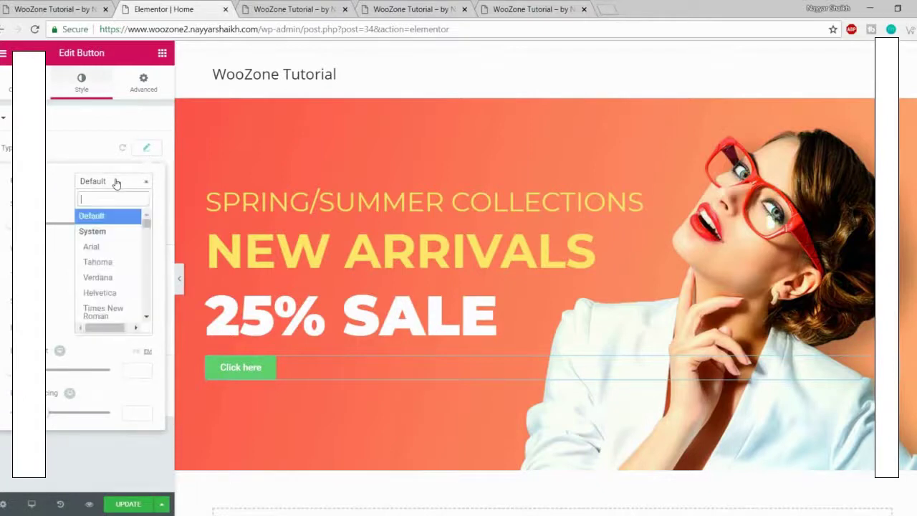
text(monts)
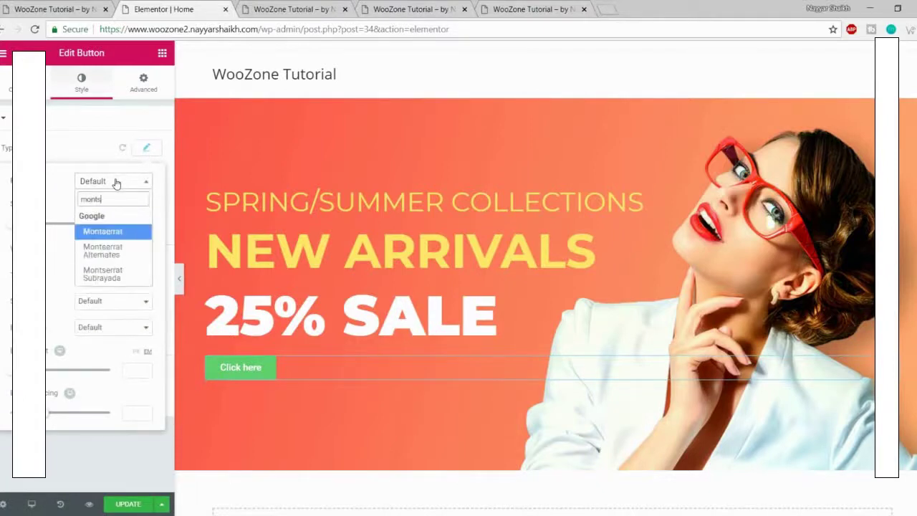
key(Return)
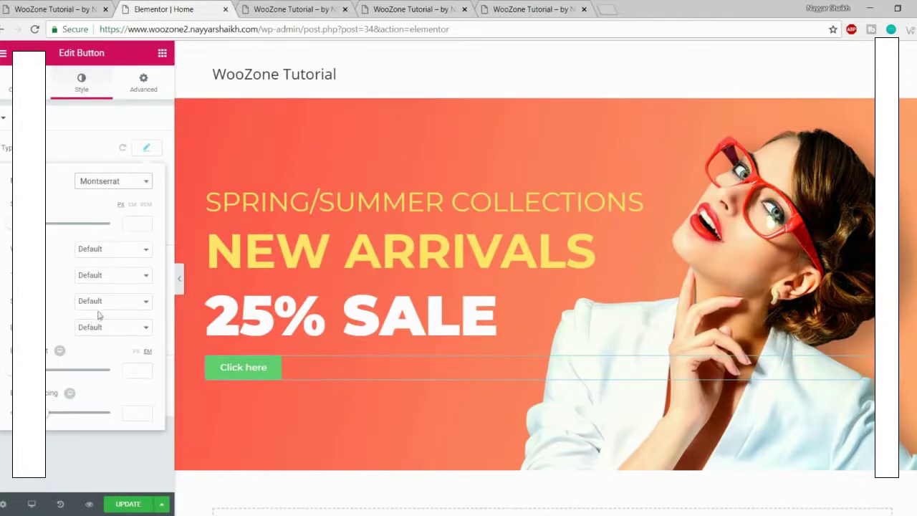
click(125, 277)
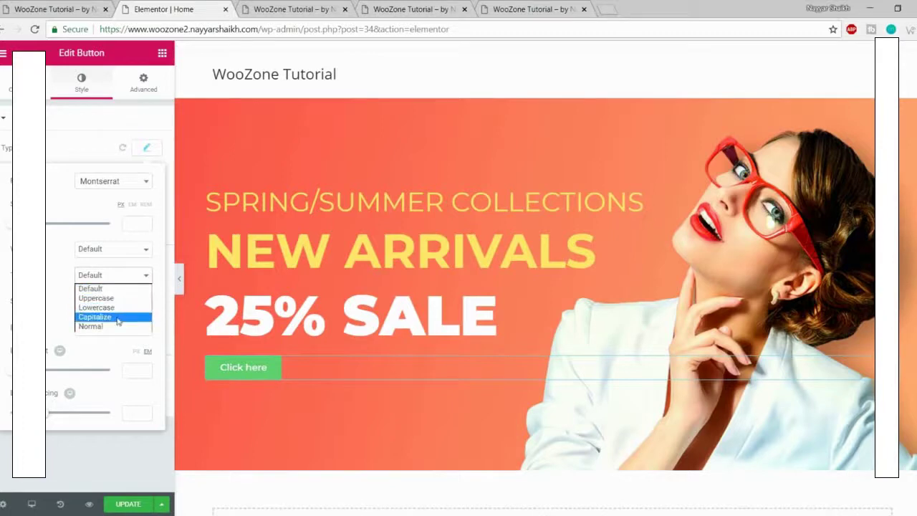
click(107, 297)
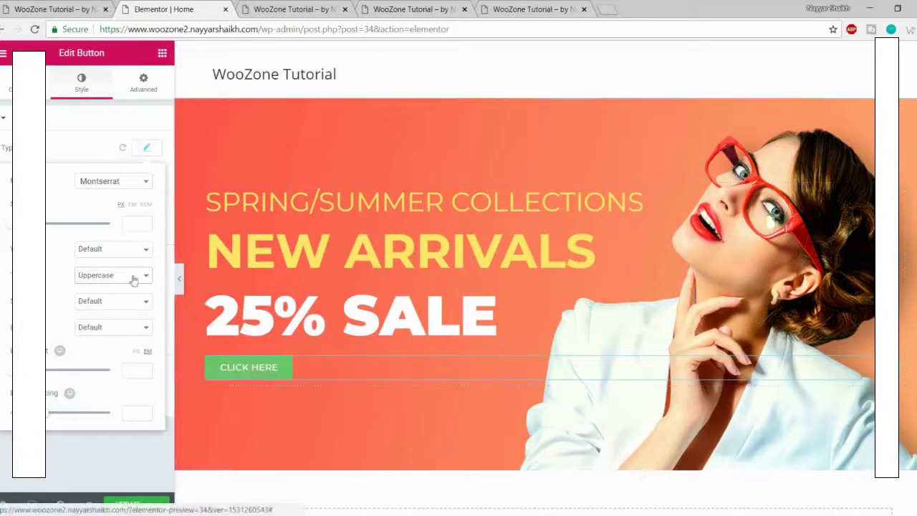
click(55, 7)
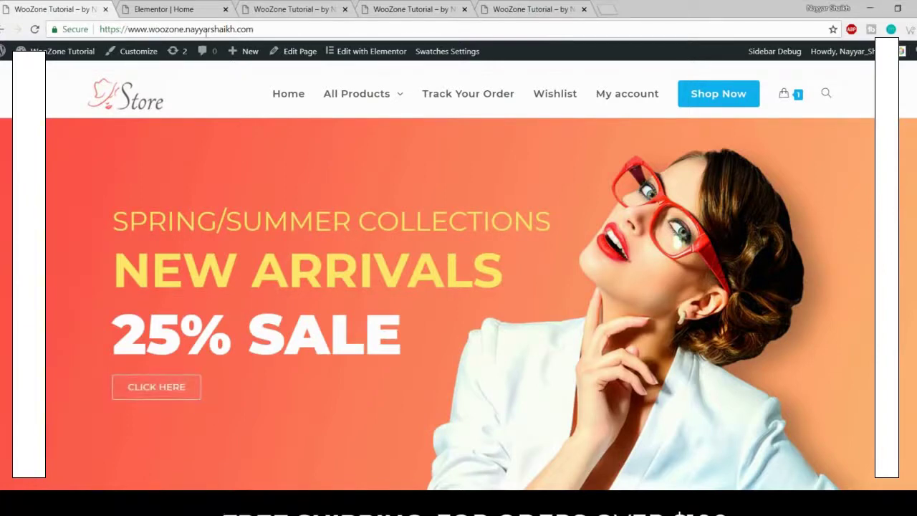
Step: Set the button's background color to white with zero alpha so it is transparent
click(172, 7)
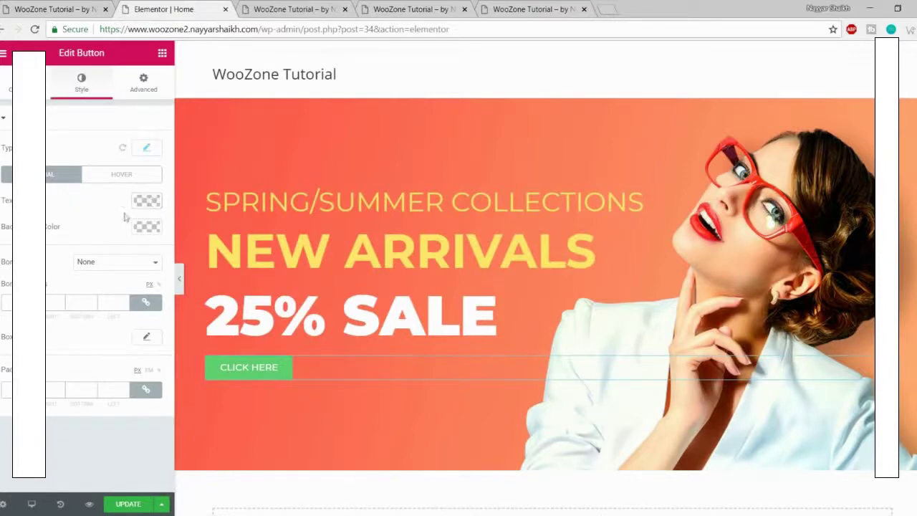
click(146, 228)
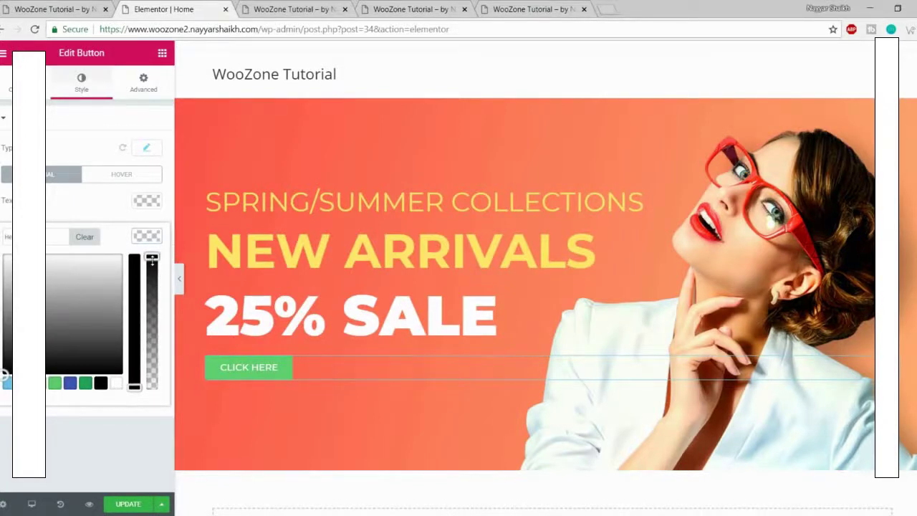
drag(152, 259, 158, 412)
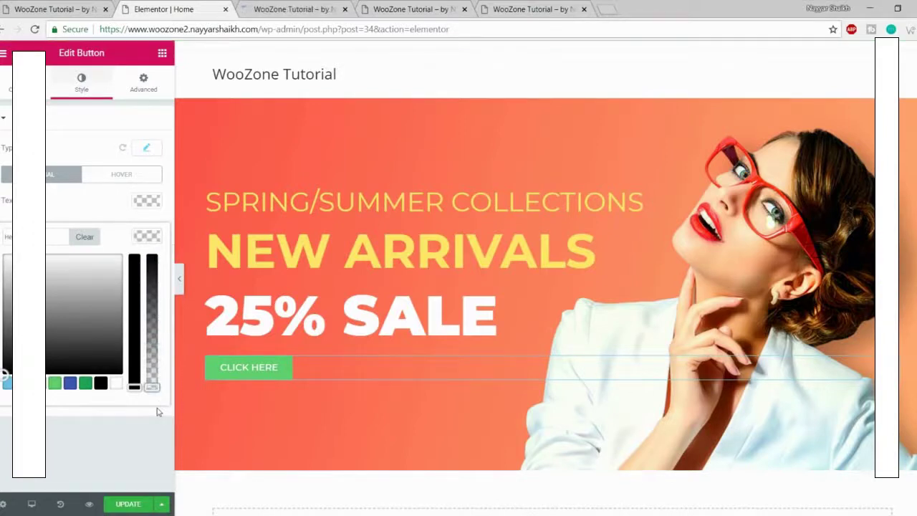
click(158, 412)
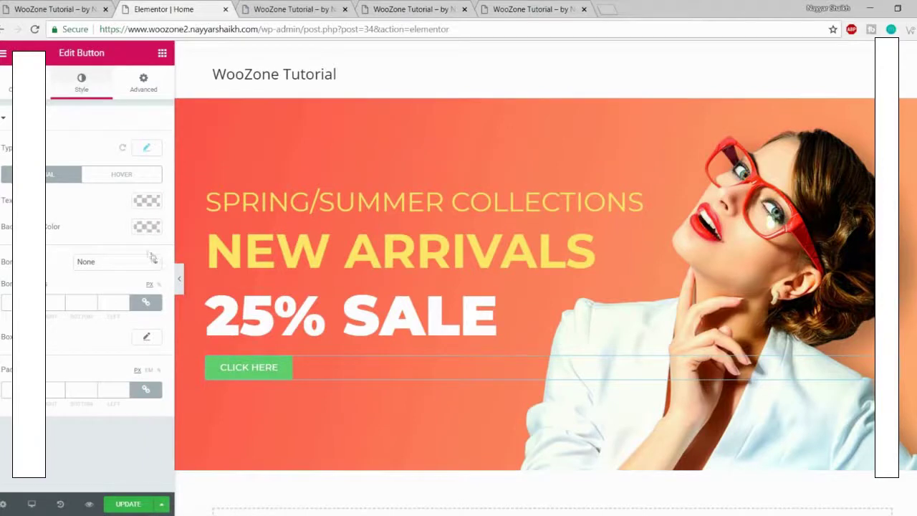
click(147, 227)
click(85, 382)
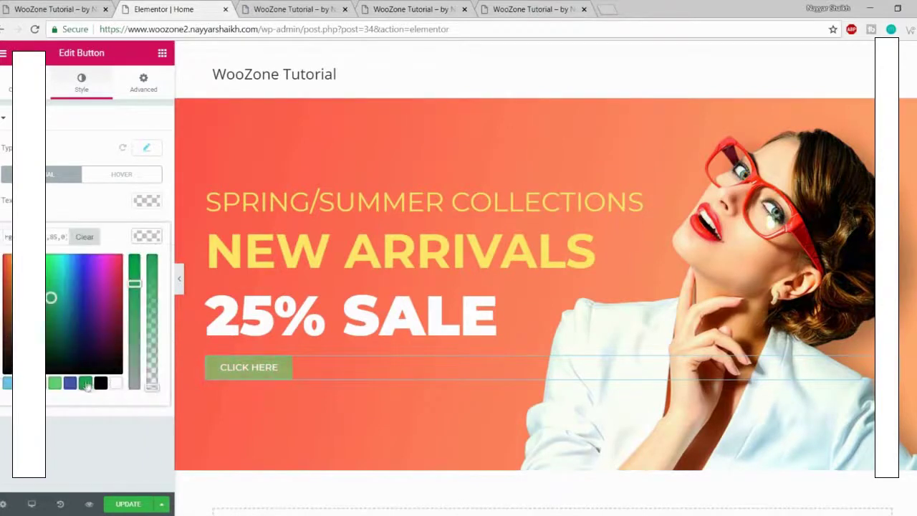
click(157, 377)
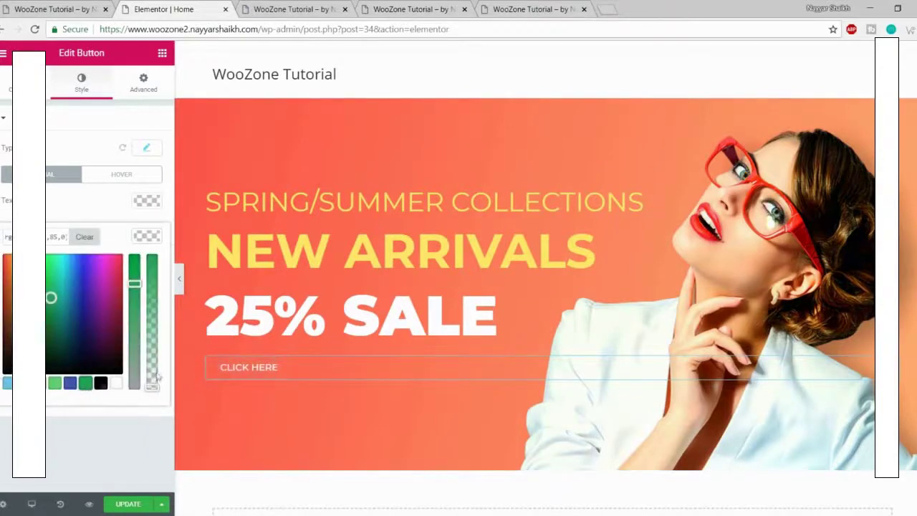
click(114, 383)
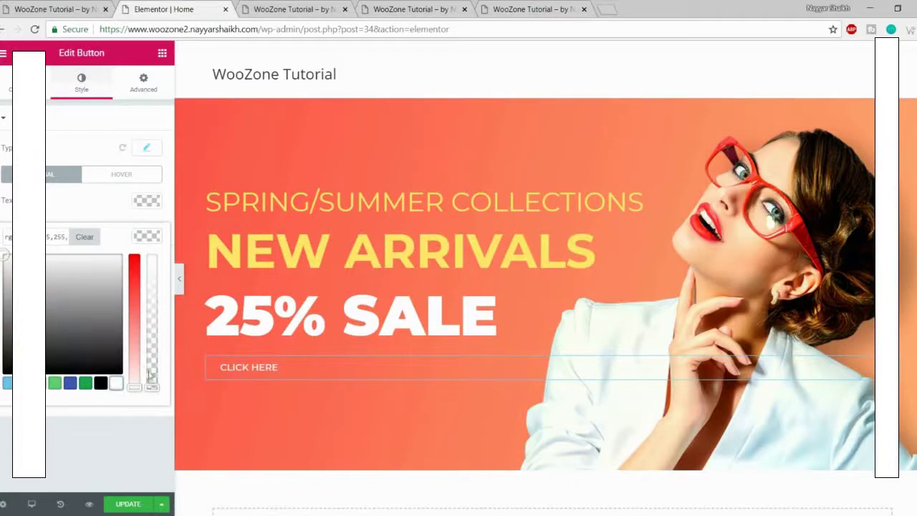
drag(149, 374, 165, 406)
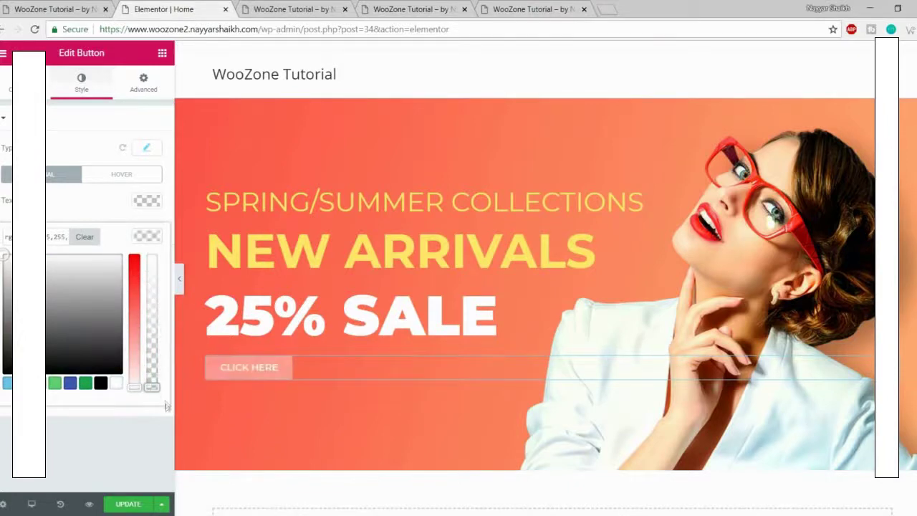
click(155, 407)
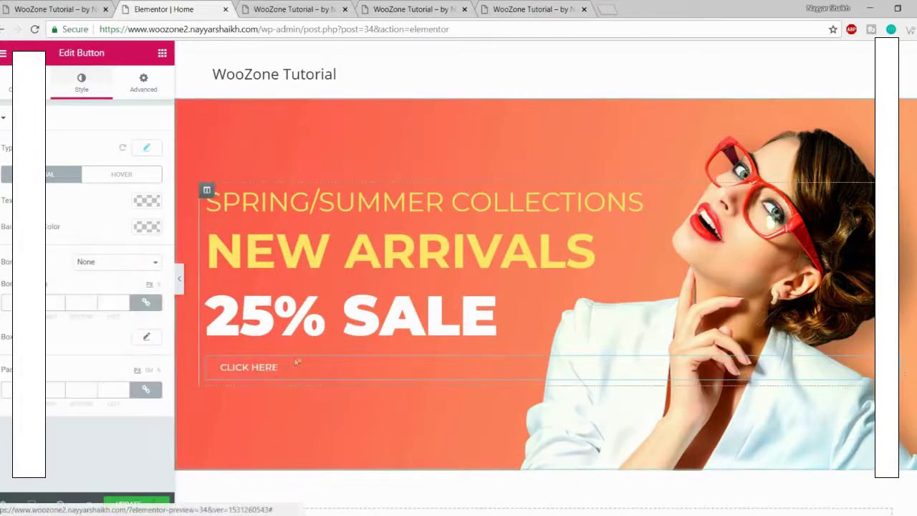
Step: Give the button a Solid border of width 1 and compare it with the live store button
click(91, 263)
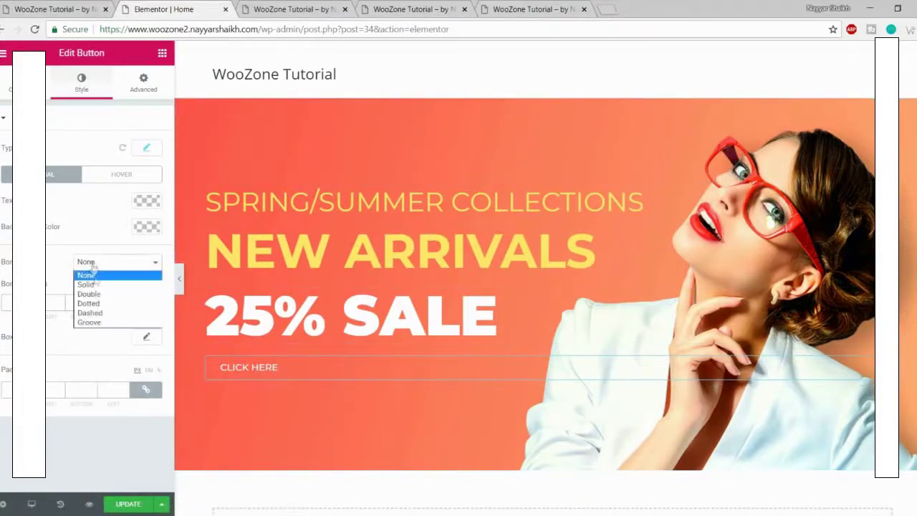
click(96, 286)
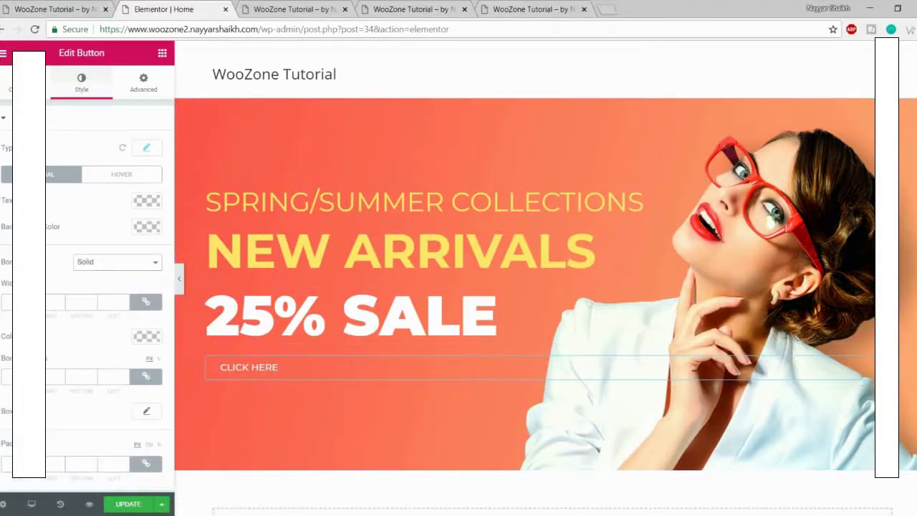
text(1)
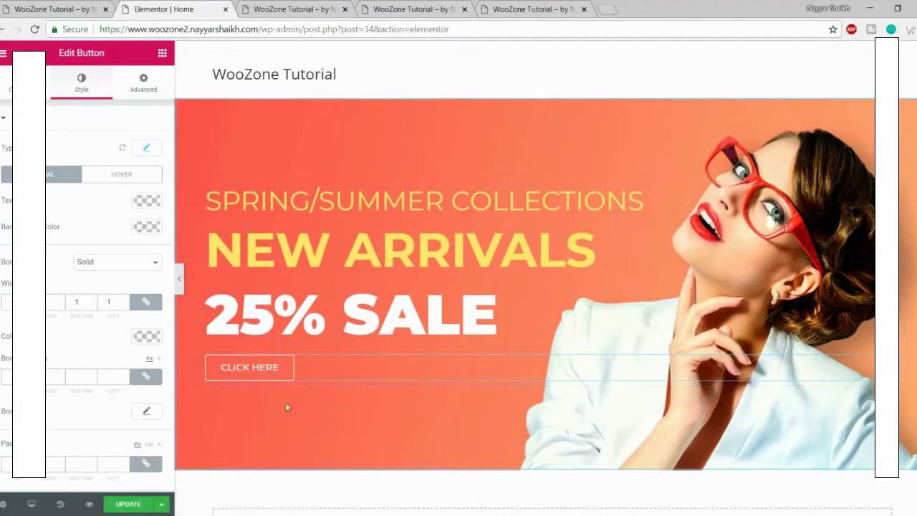
key(ctrl+Page_Up)
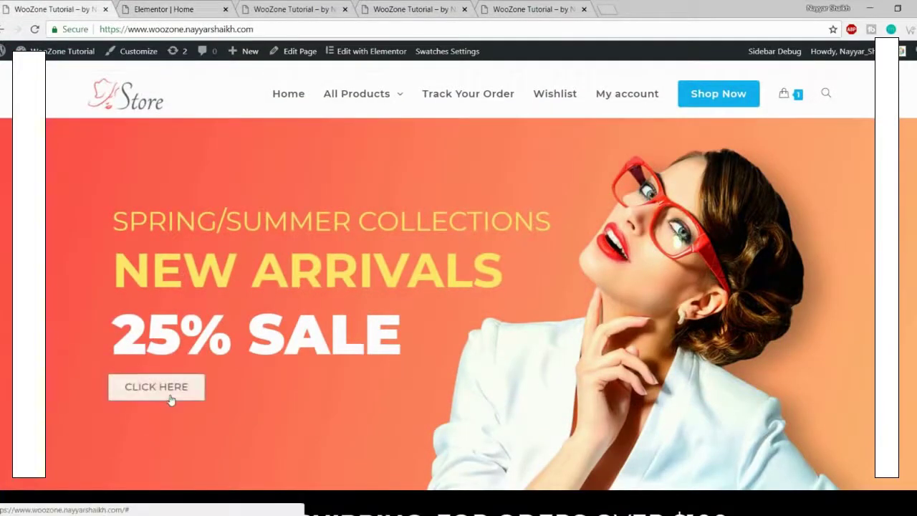
click(171, 6)
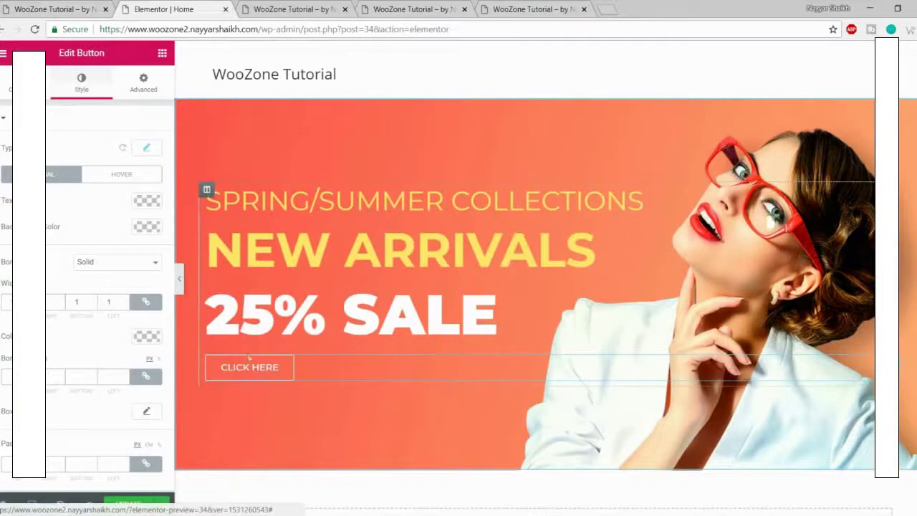
Step: Set the button's hover colors: black text, white background and black border
click(132, 179)
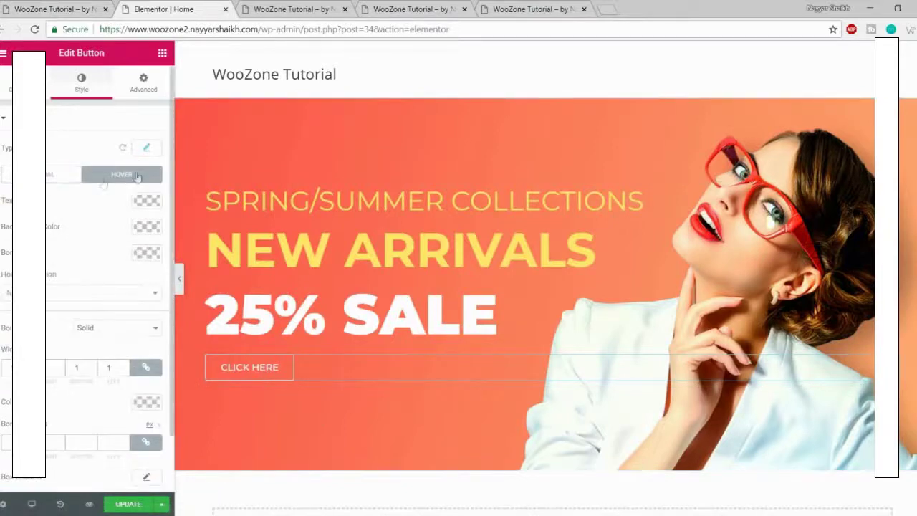
click(147, 202)
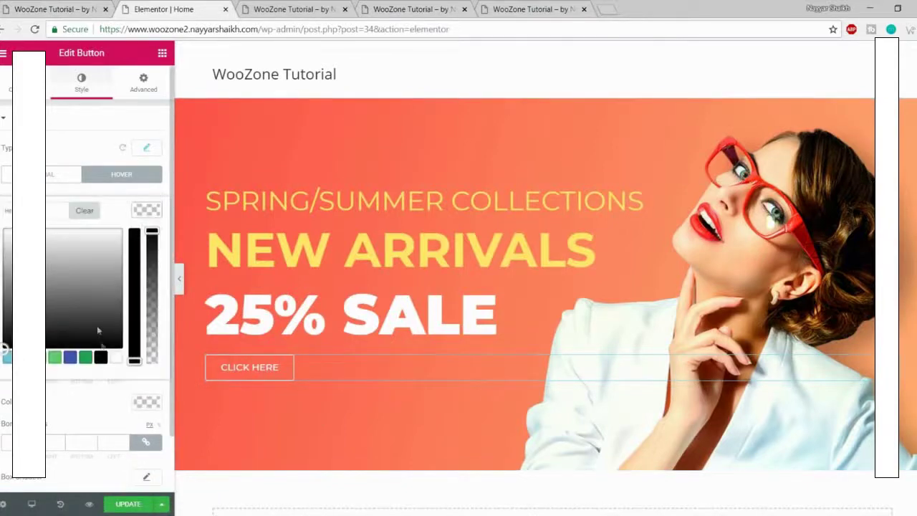
click(101, 358)
click(146, 208)
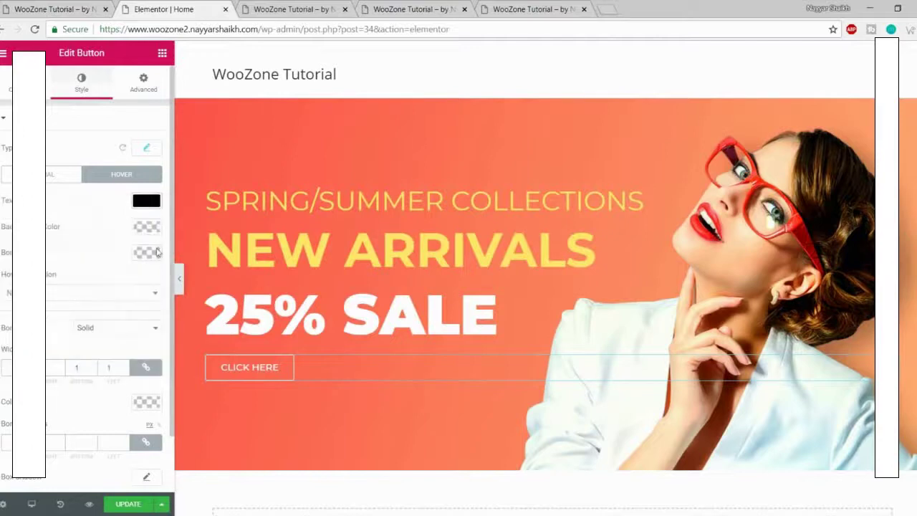
click(153, 237)
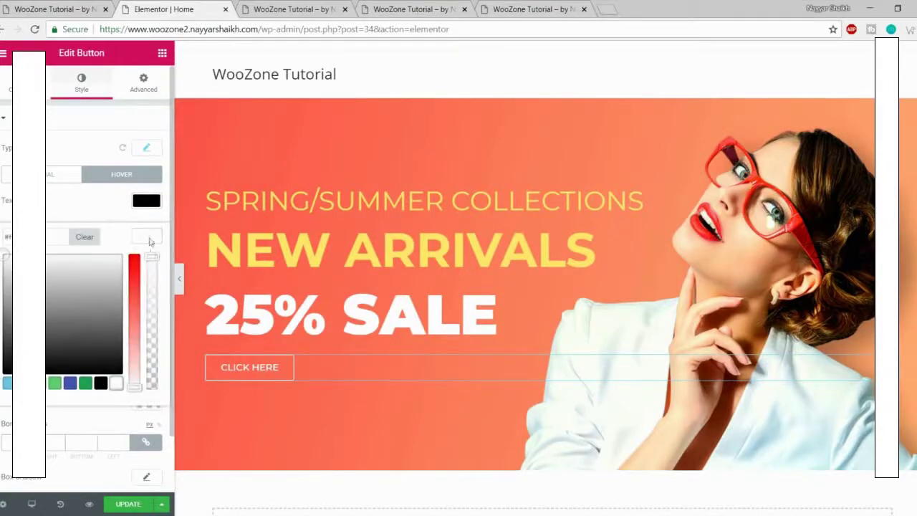
click(148, 241)
click(147, 255)
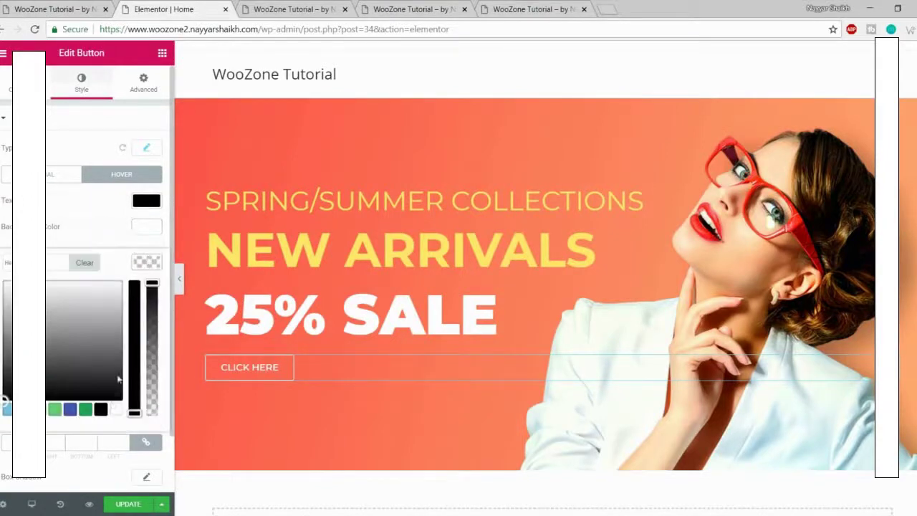
click(100, 409)
click(155, 260)
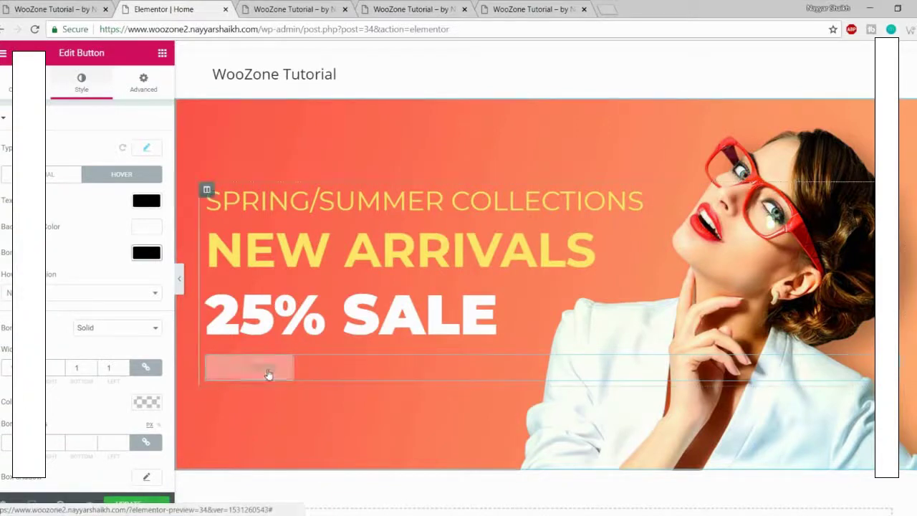
Step: Choose the Grow Rotate hover animation for the button
click(74, 292)
scroll(50, 390, down, 3)
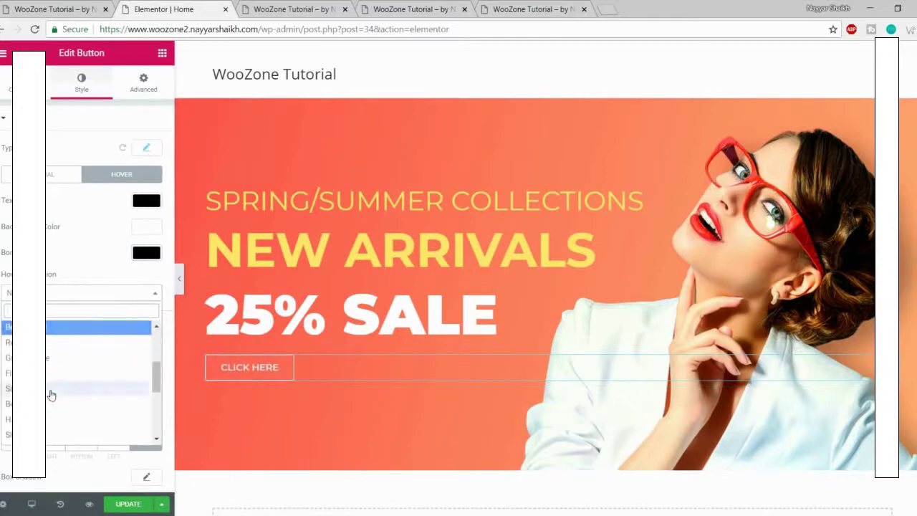
click(66, 358)
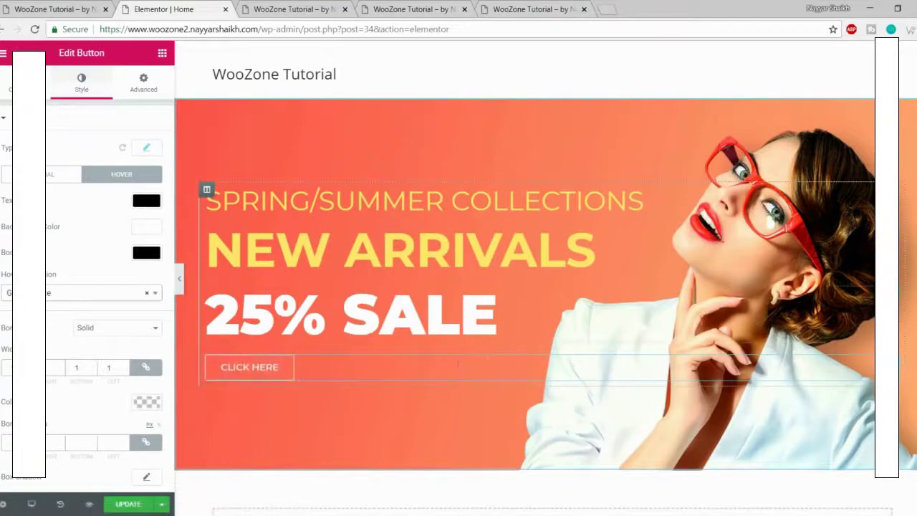
scroll(93, 287, down, 1)
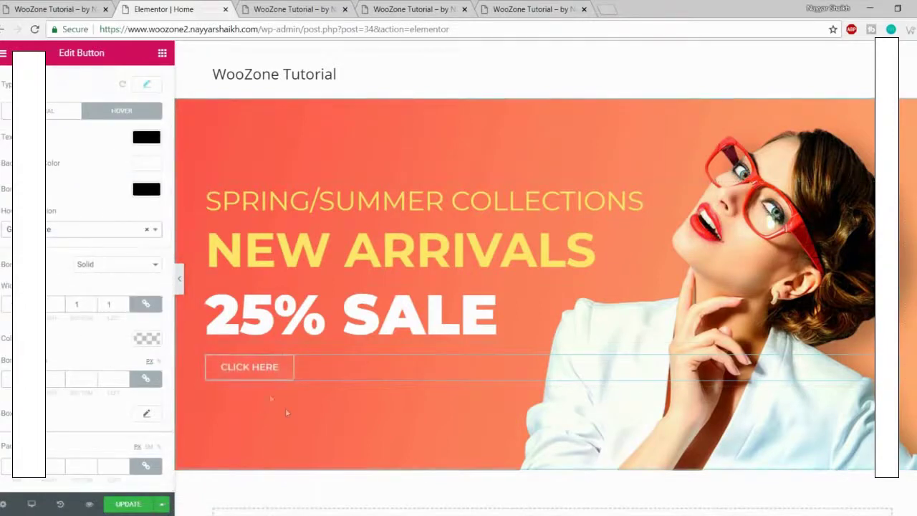
scroll(68, 226, up, 1)
click(48, 83)
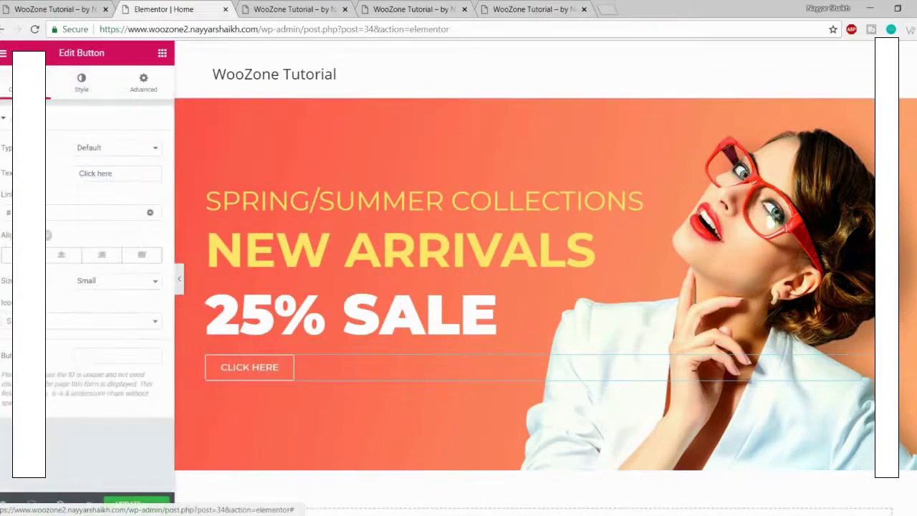
Step: Save the page, open its preview, and compare with the live store's FREE SHIPPING strip
double_click(51, 212)
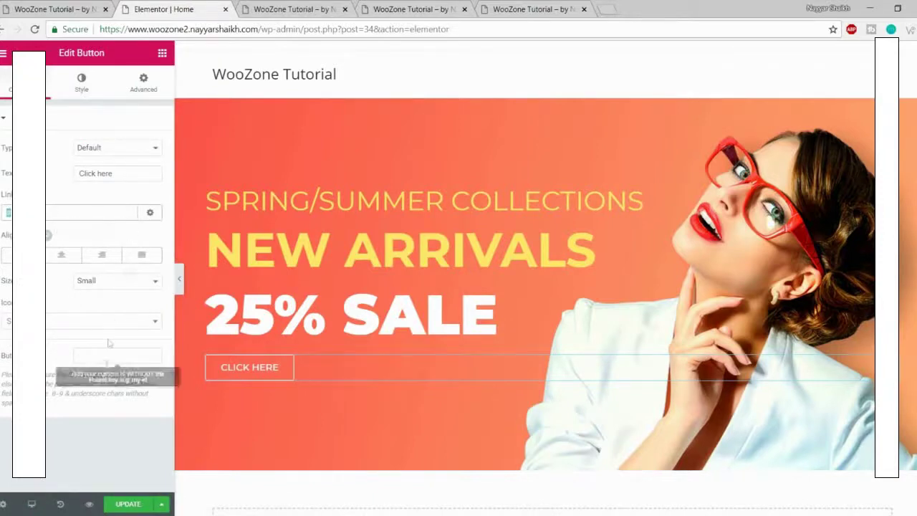
click(128, 503)
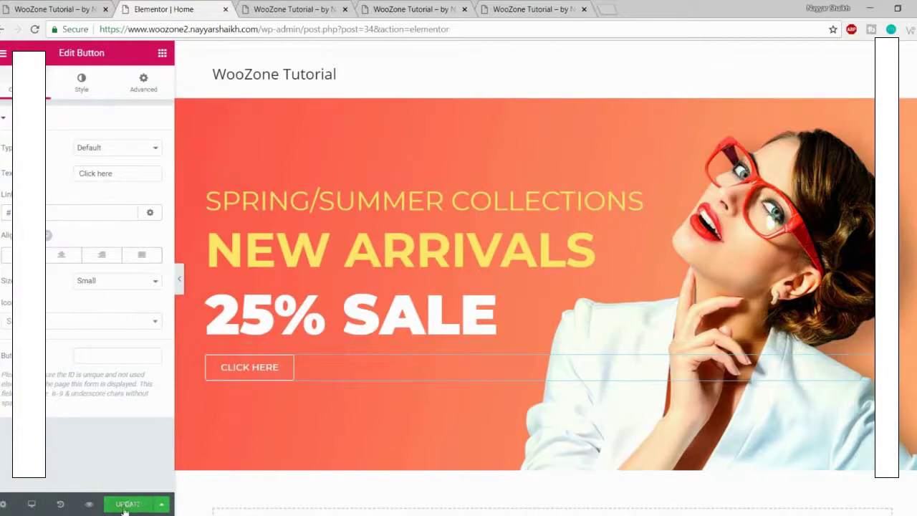
click(294, 10)
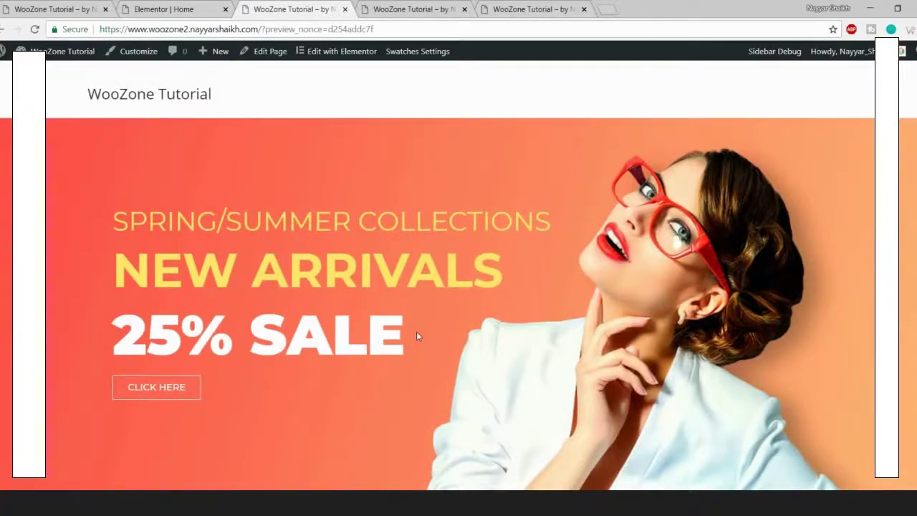
click(94, 7)
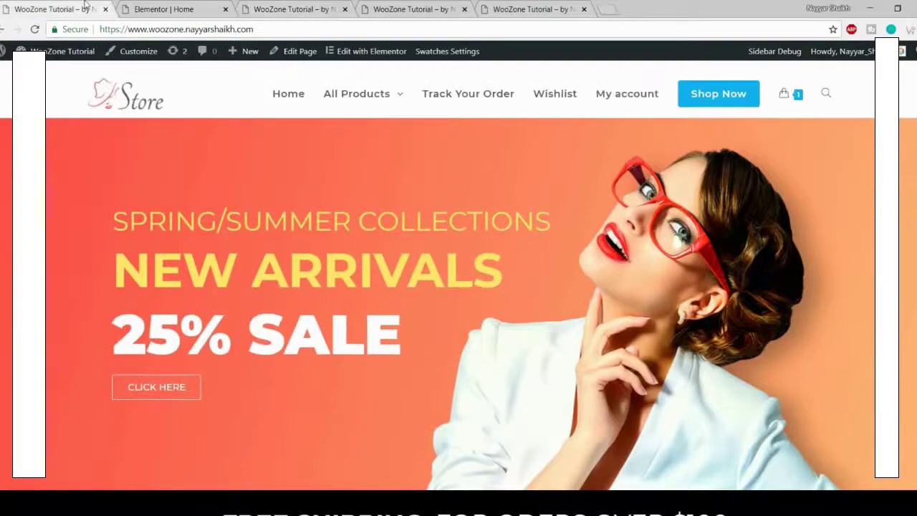
scroll(257, 265, down, 4)
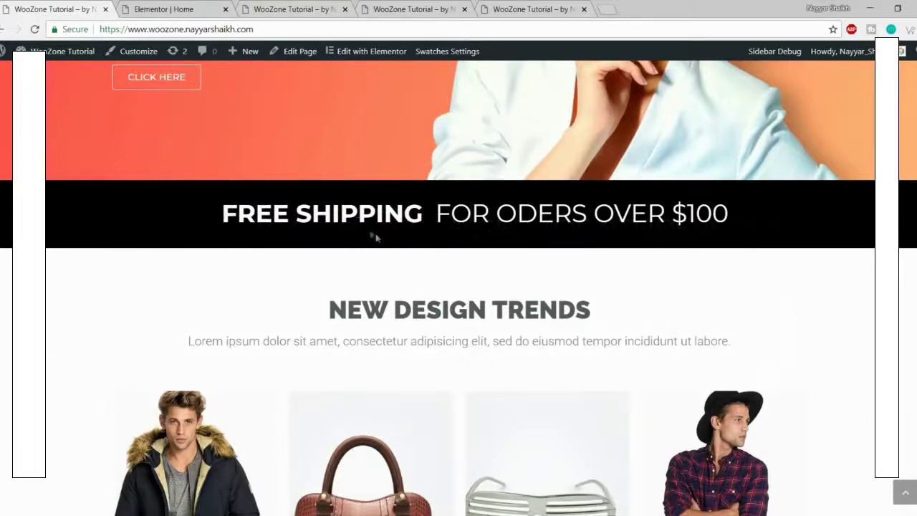
click(210, 5)
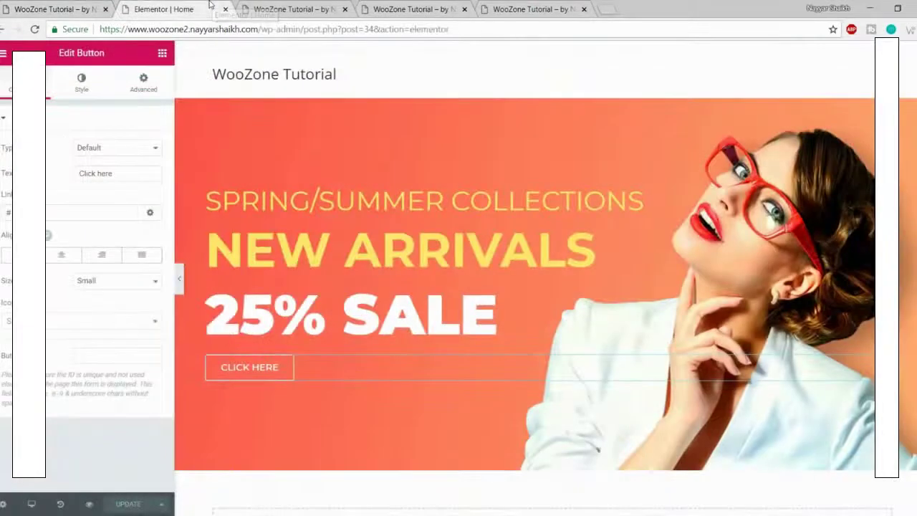
Step: Drop a two-column structure onto the canvas just below the hero banner
click(162, 53)
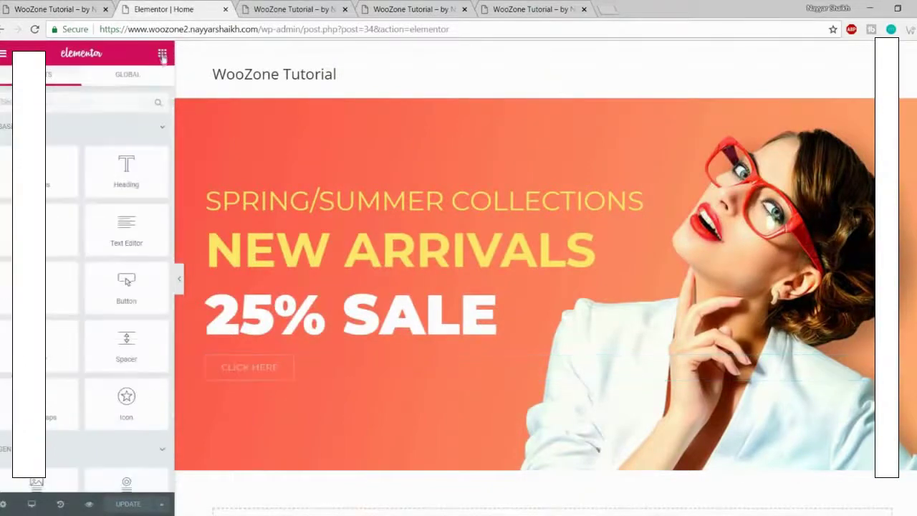
scroll(205, 127, down, 1)
scroll(140, 191, down, 2)
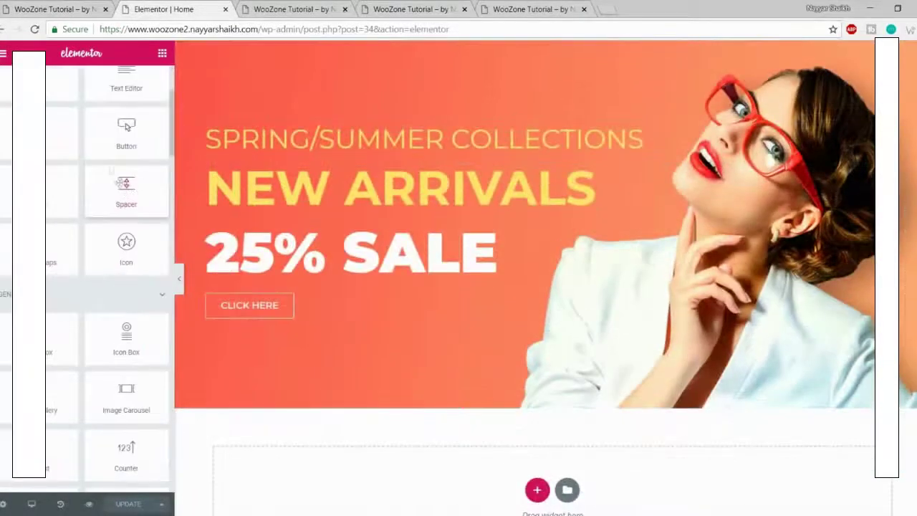
scroll(136, 188, up, 2)
drag(126, 172, 135, 124)
click(56, 10)
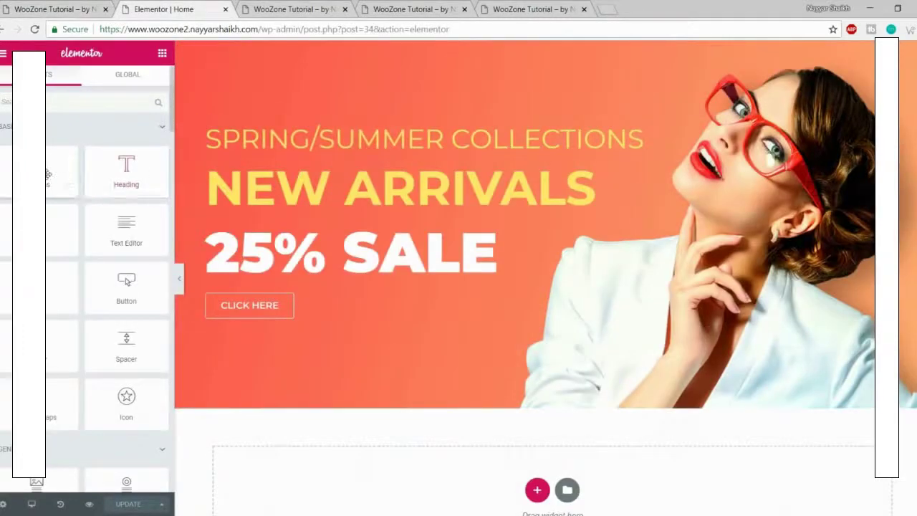
drag(50, 176, 537, 489)
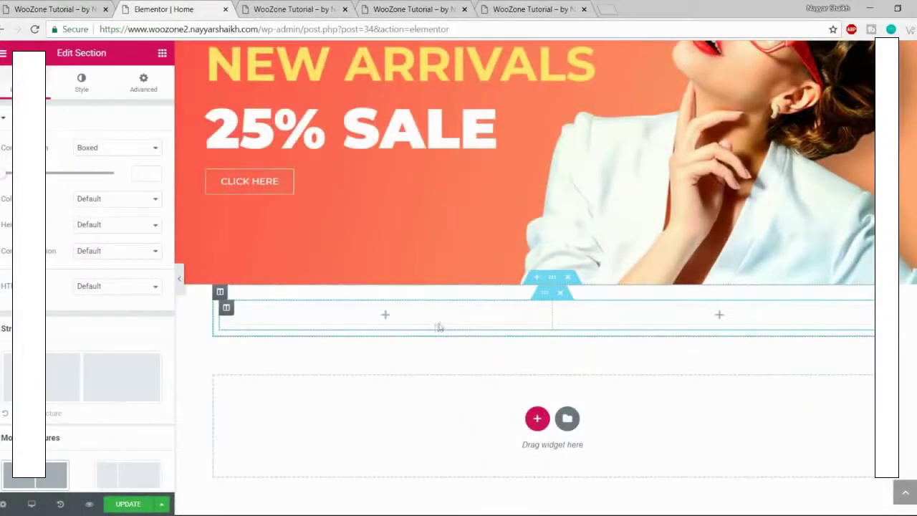
Step: Add a Heading reading FREE SHIPPING to the left column and right-align it
click(162, 53)
drag(126, 169, 388, 322)
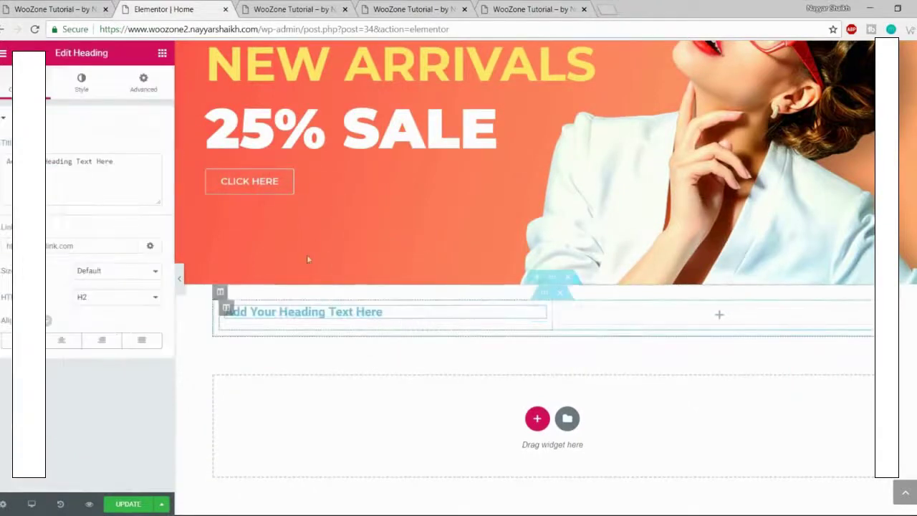
key(ctrl+1)
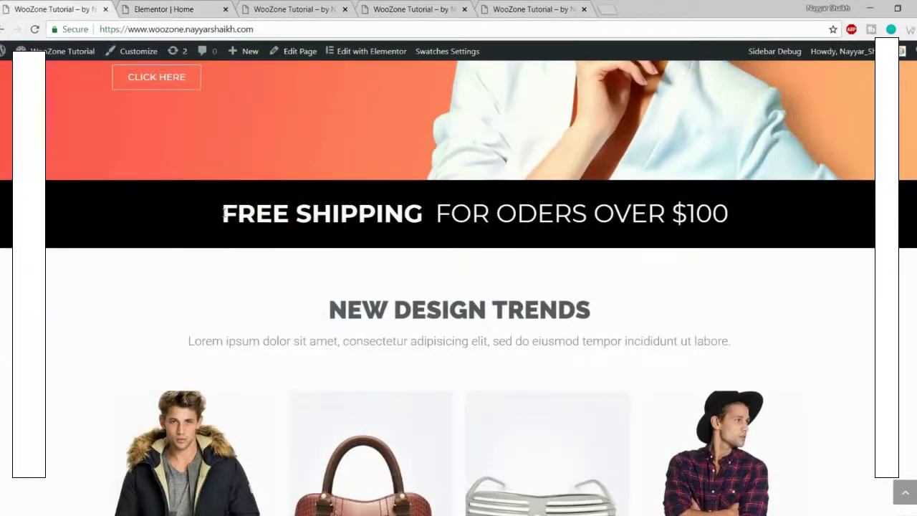
click(182, 5)
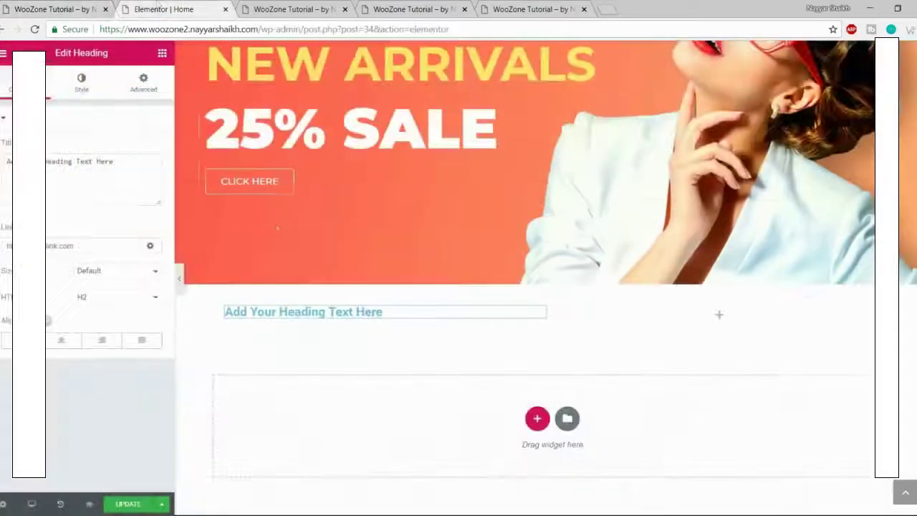
triple_click(97, 169)
text(FREE SHIPPING)
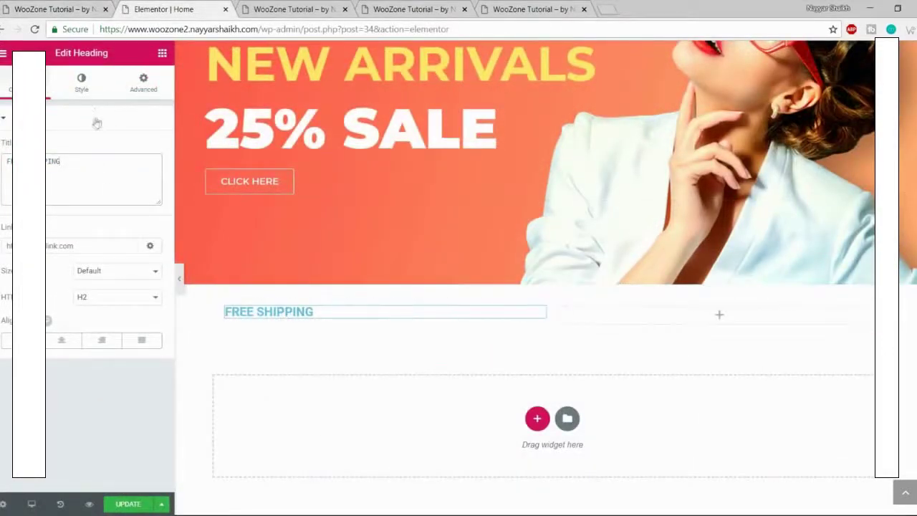
click(109, 348)
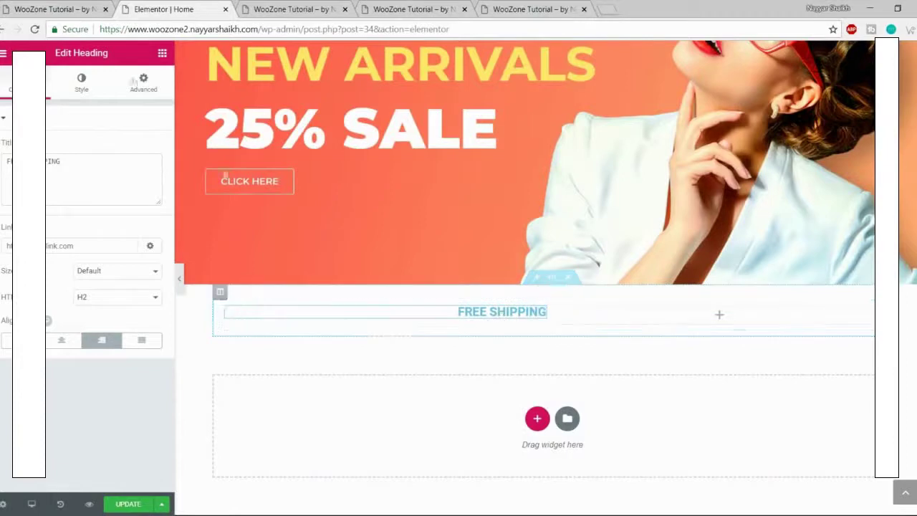
click(93, 9)
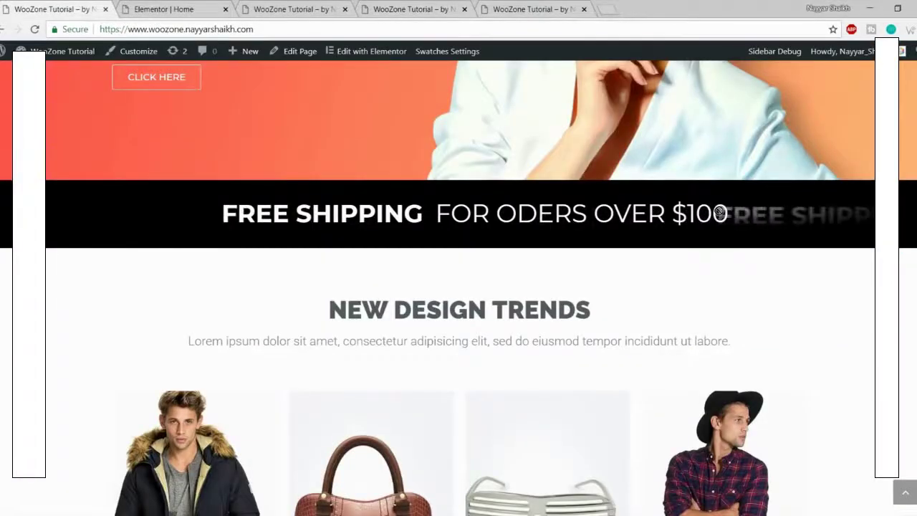
click(163, 9)
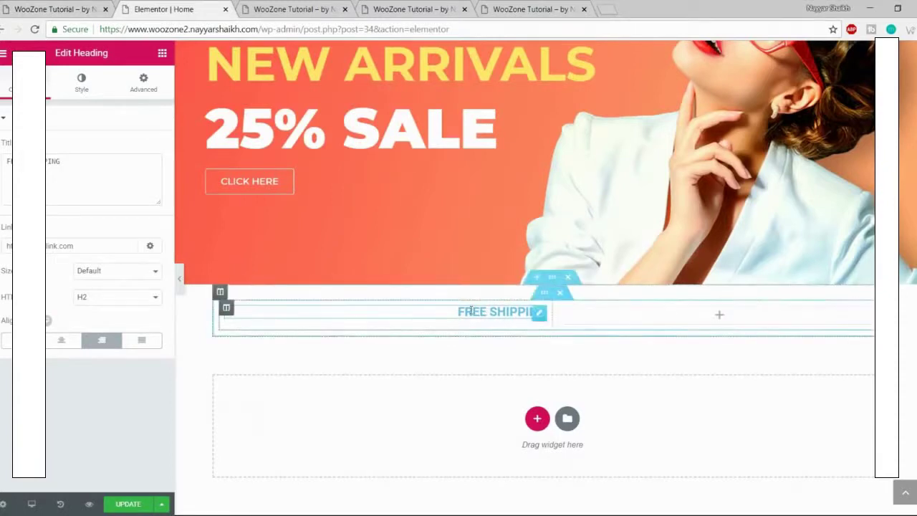
Step: Set the FREE SHIPPING heading's text colour to the white preset swatch and update the page
click(81, 85)
click(147, 148)
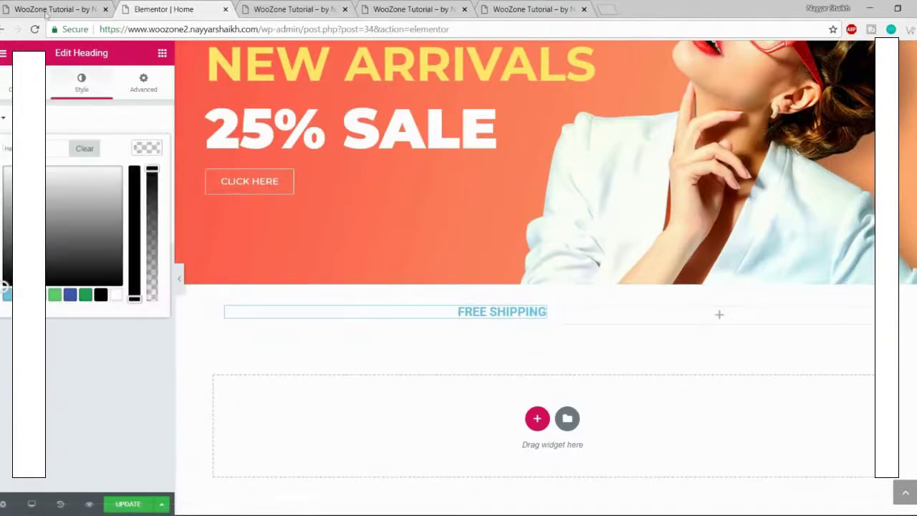
click(46, 9)
click(163, 10)
click(117, 295)
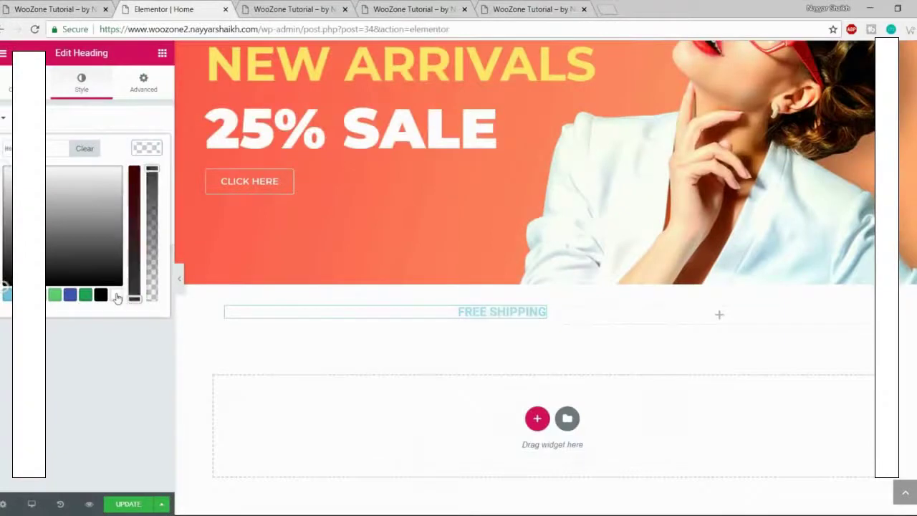
click(116, 296)
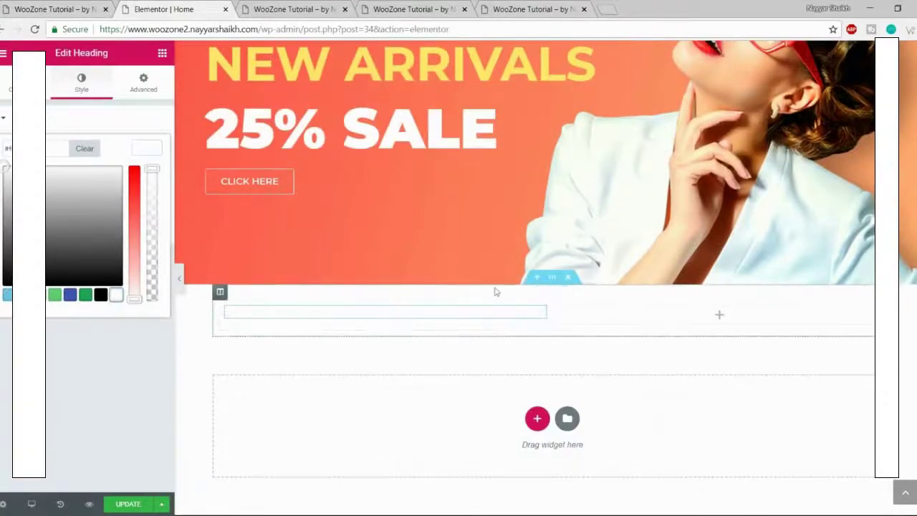
click(141, 148)
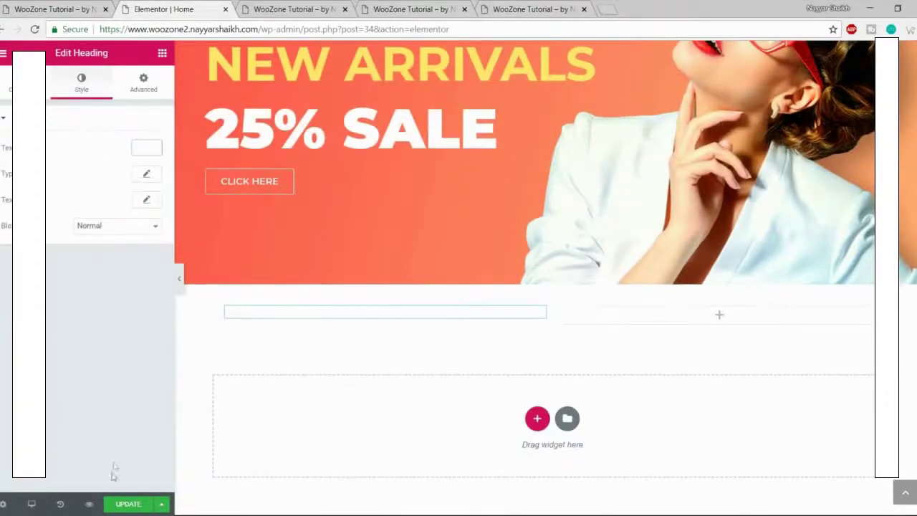
click(147, 504)
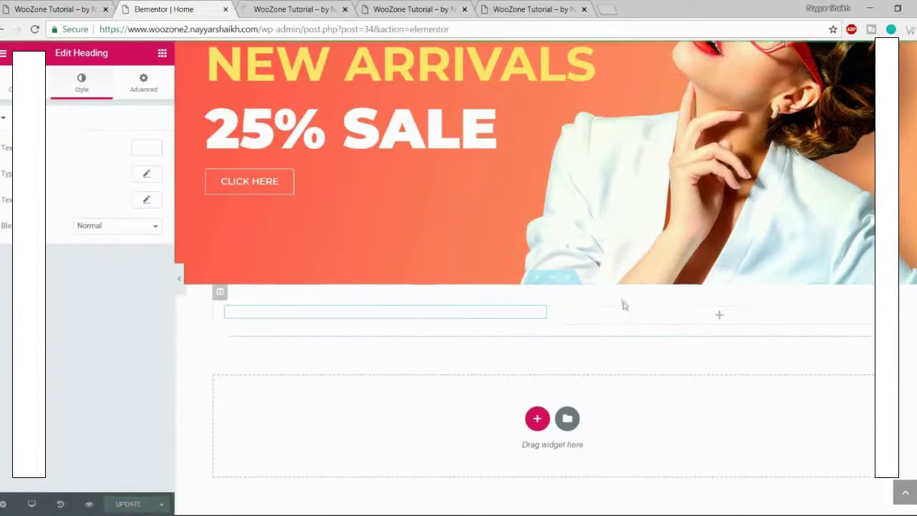
Step: Stretch the FREE SHIPPING section full width and give it a Classic black background
click(84, 6)
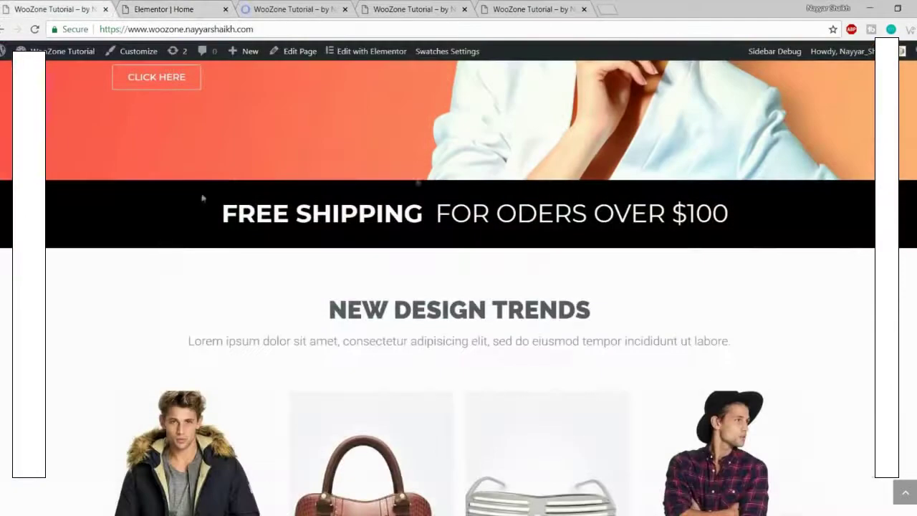
click(175, 9)
mouse_move(500, 313)
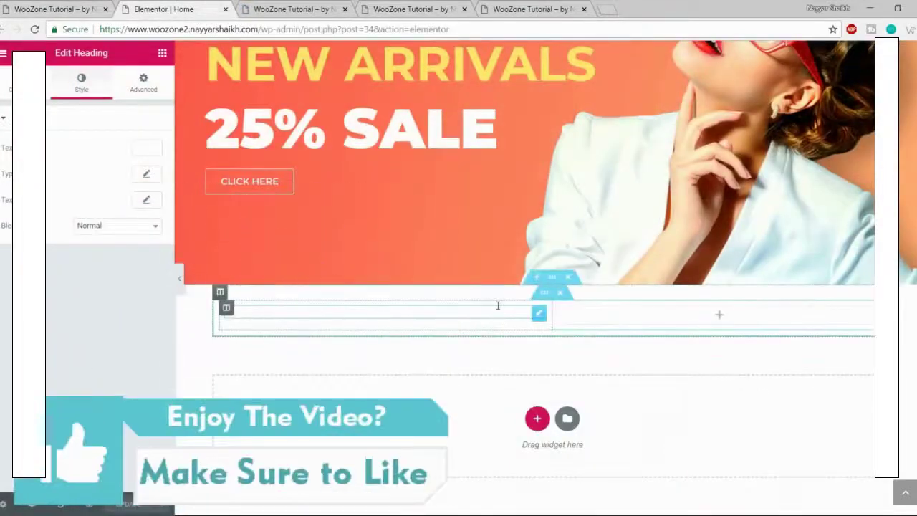
click(552, 279)
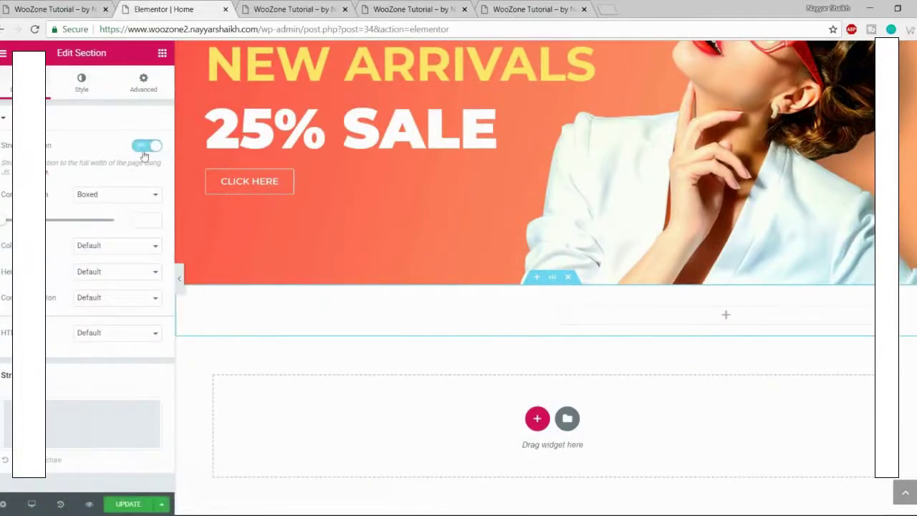
click(81, 85)
click(89, 176)
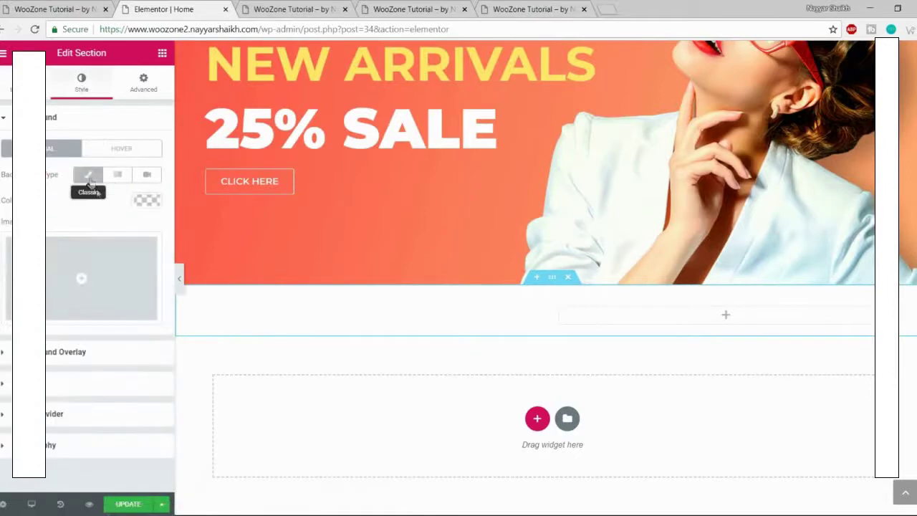
click(144, 209)
click(100, 363)
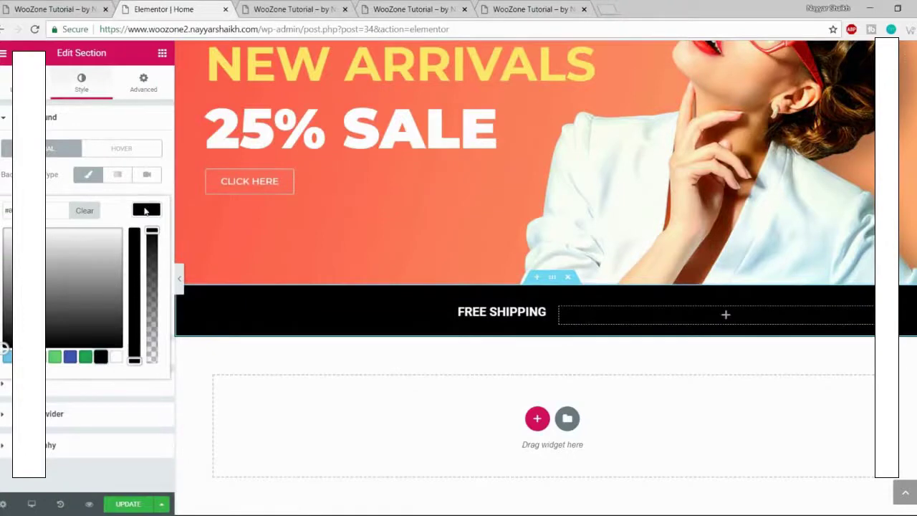
click(147, 209)
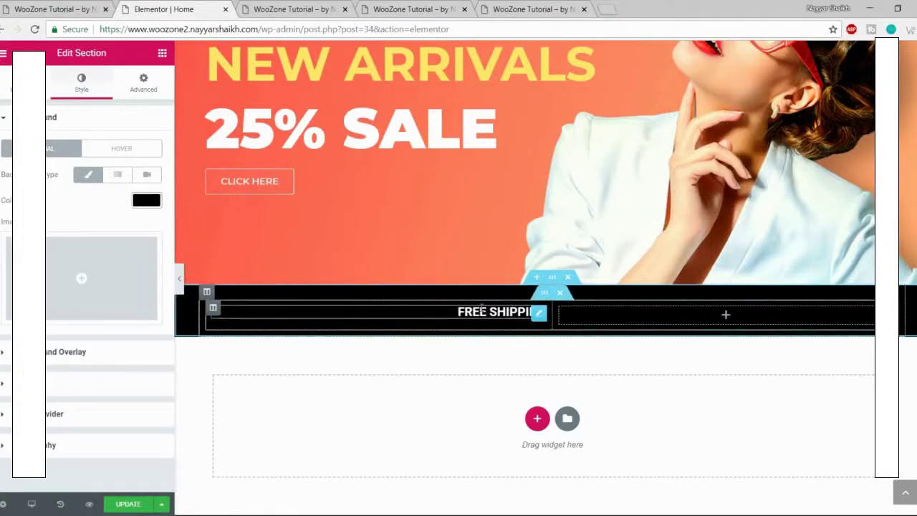
Step: Set the FREE SHIPPING heading's font family to Montserrat
click(479, 311)
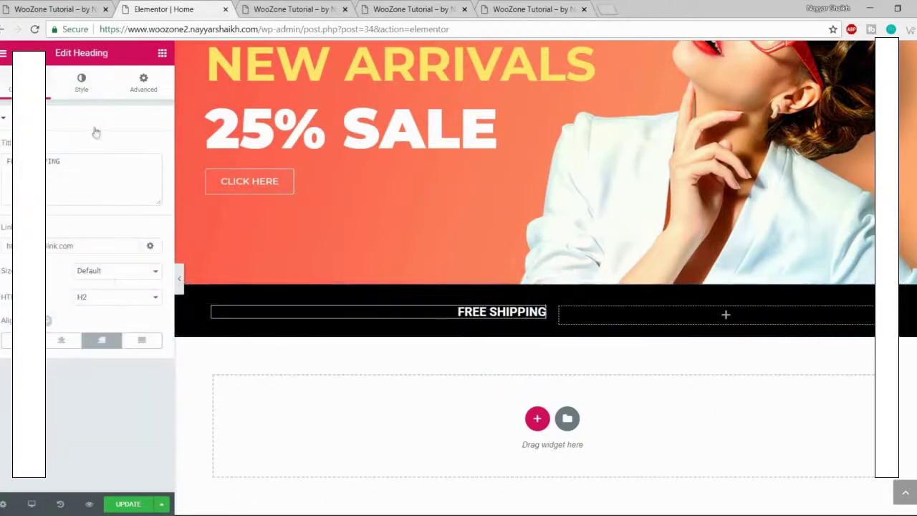
click(81, 82)
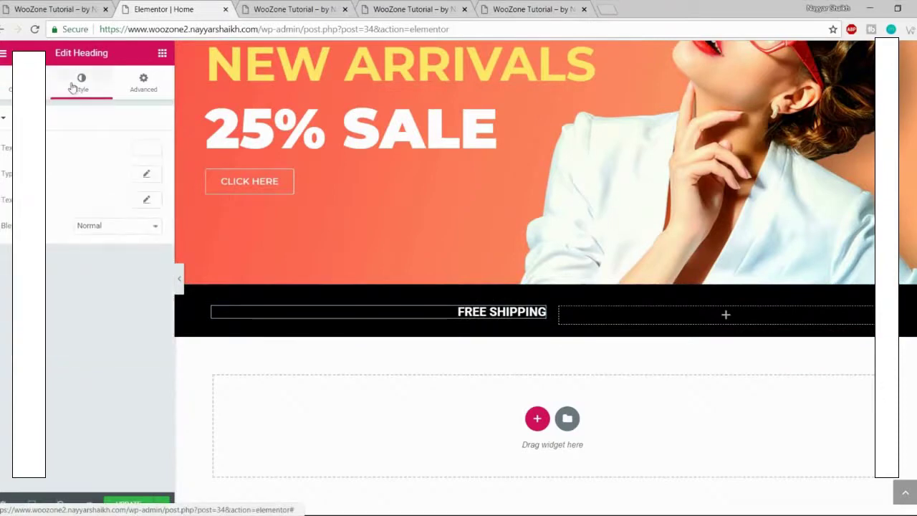
click(147, 176)
click(117, 207)
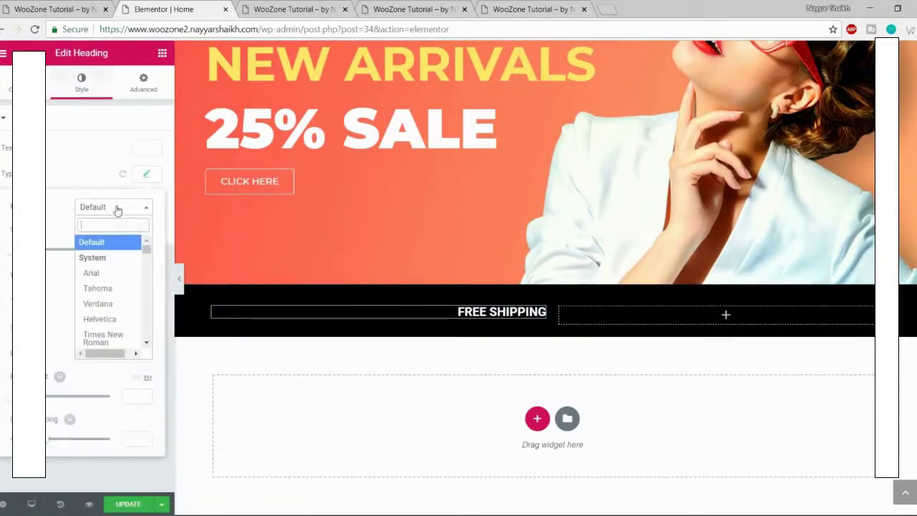
text(montse)
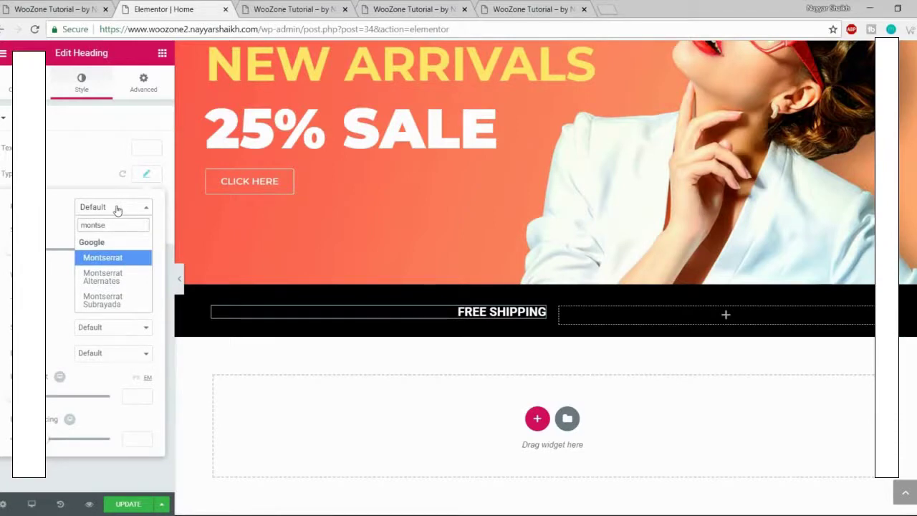
key(Return)
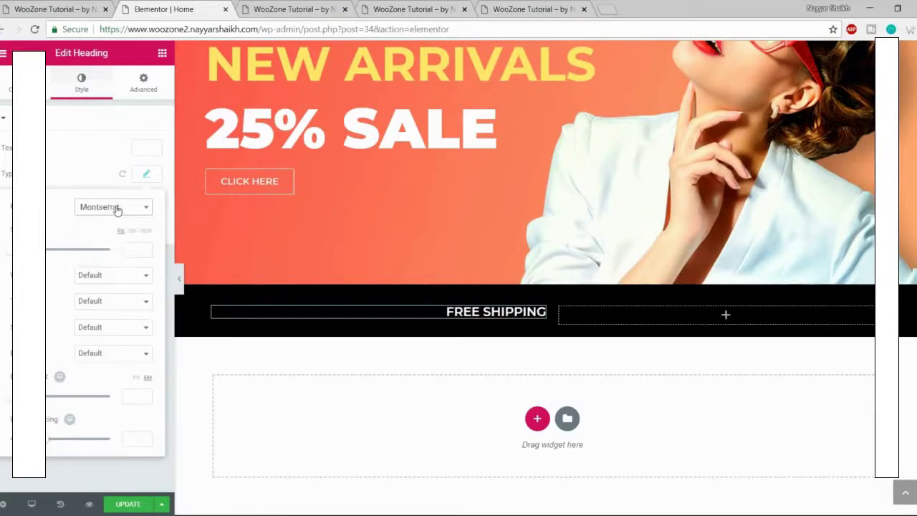
Step: Set the heading's font size to 40 and weight to 700
drag(10, 250, 29, 250)
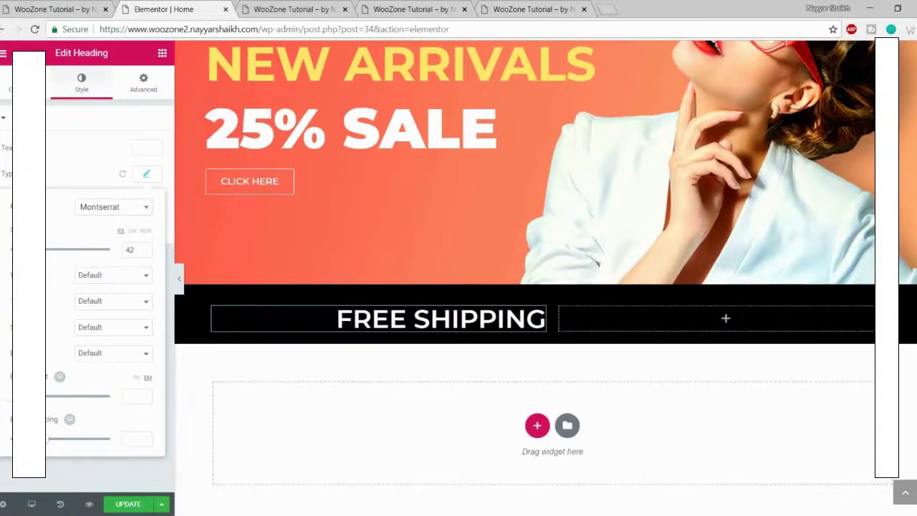
double_click(124, 249)
text(40)
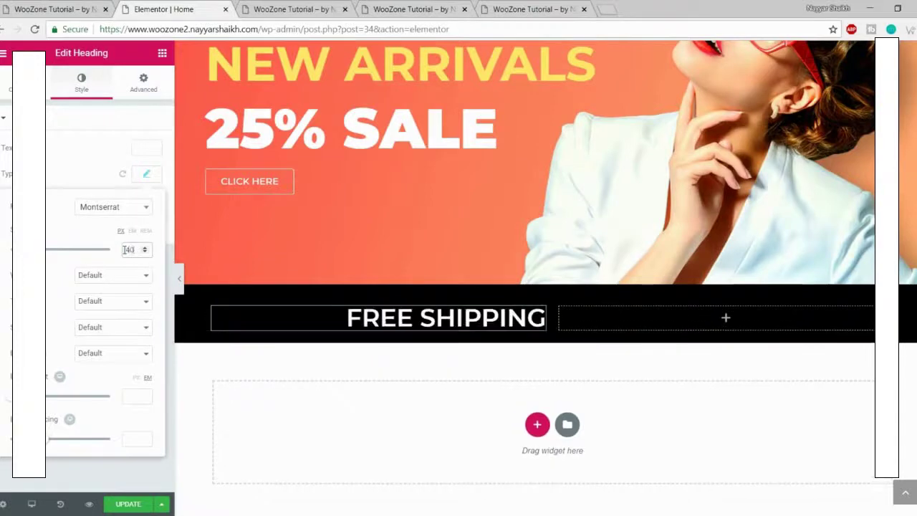
click(109, 275)
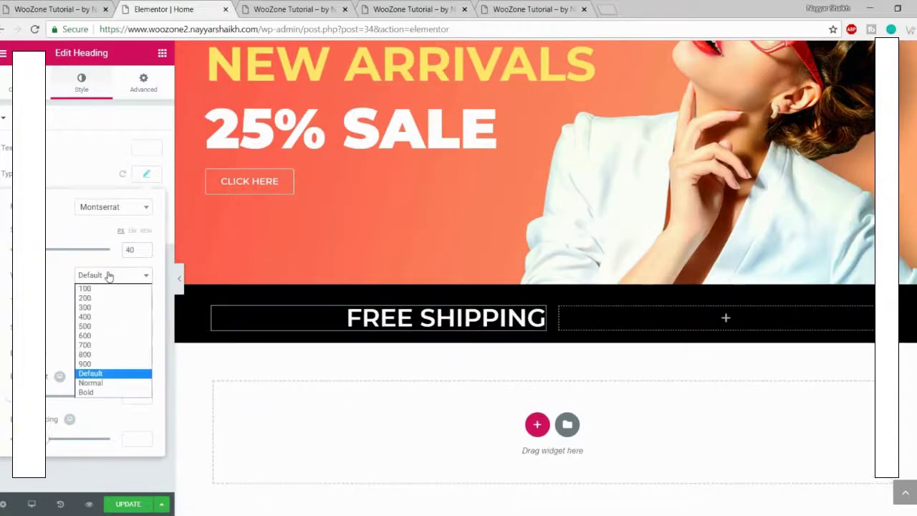
click(100, 341)
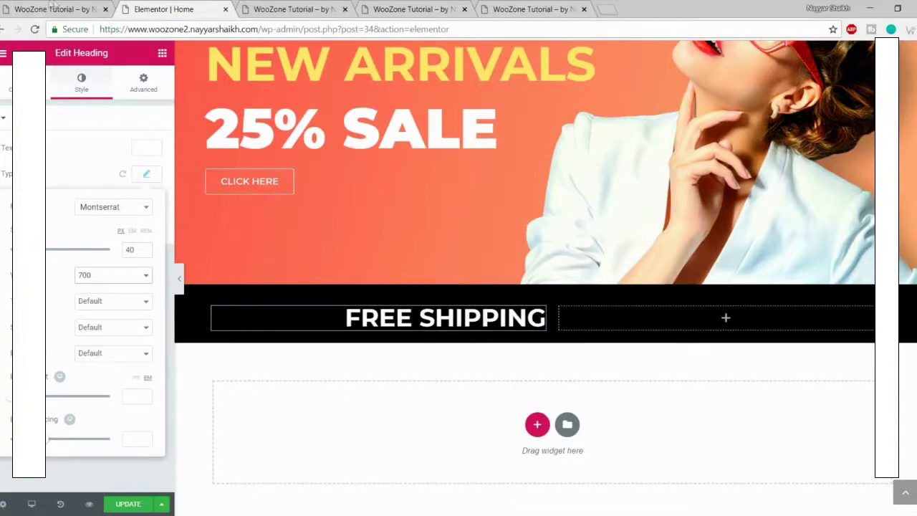
click(52, 9)
click(200, 9)
click(147, 177)
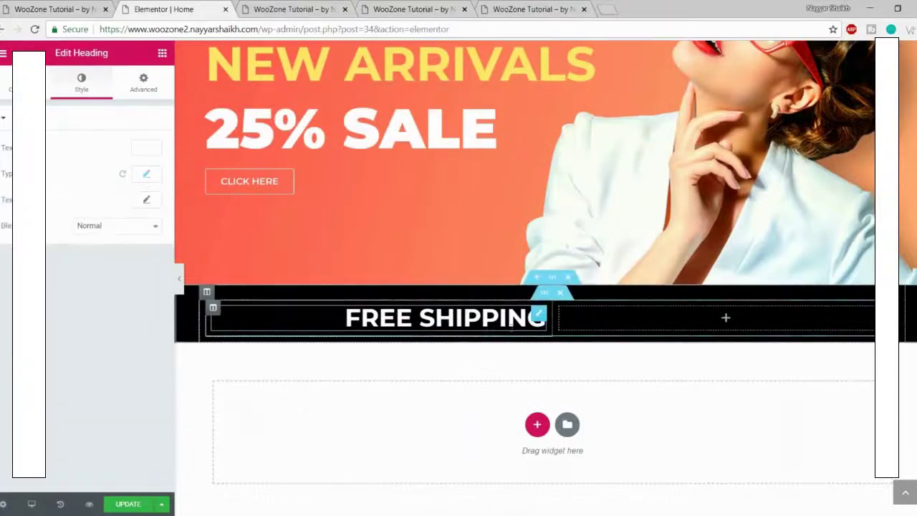
Step: Paste a copy of FREE SHIPPING into the right column, left-align it, retitle it FOR ODERS OVER $100
right_click(538, 317)
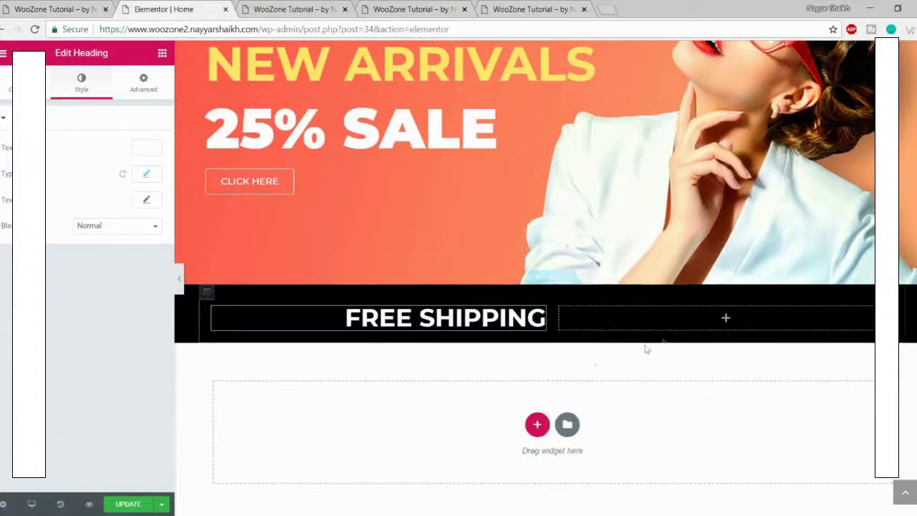
click(569, 325)
key(Delete)
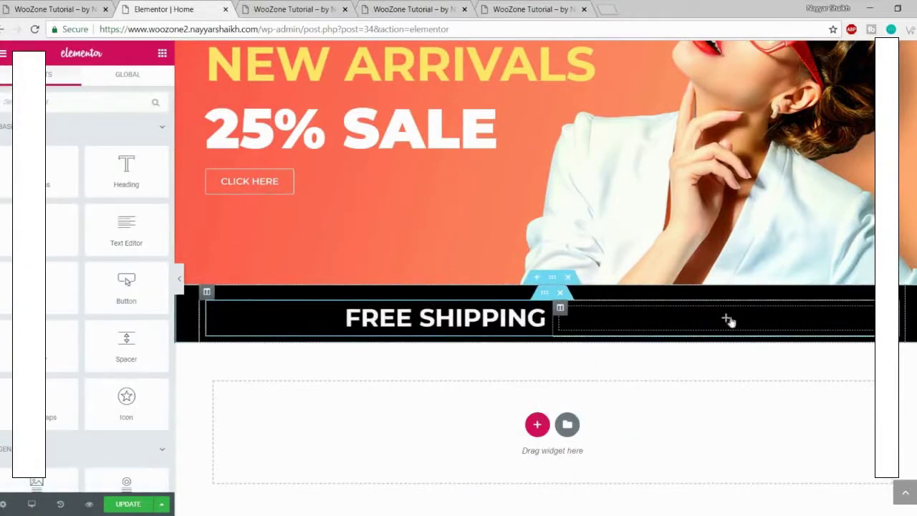
right_click(726, 320)
click(751, 330)
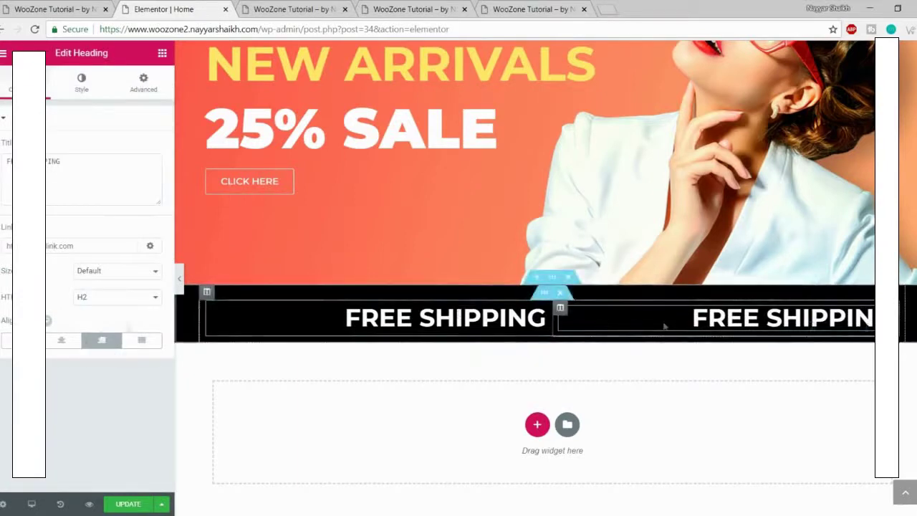
click(9, 344)
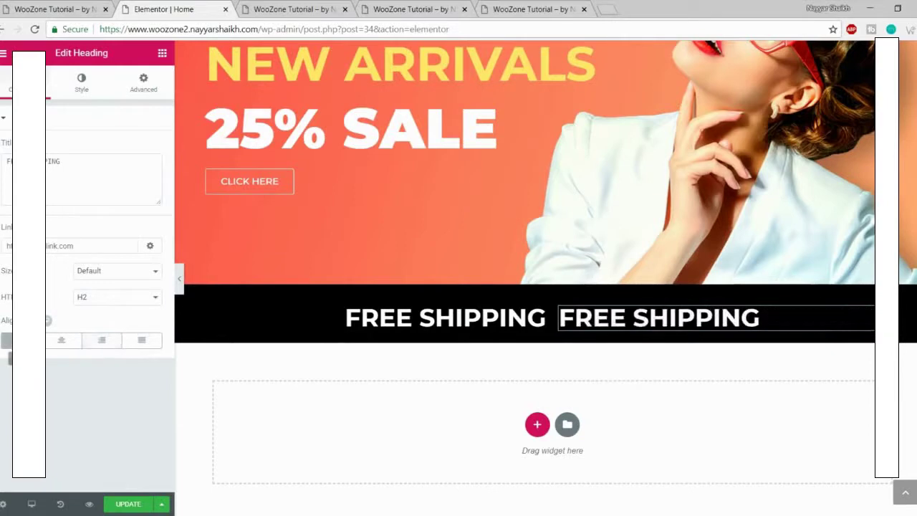
click(83, 7)
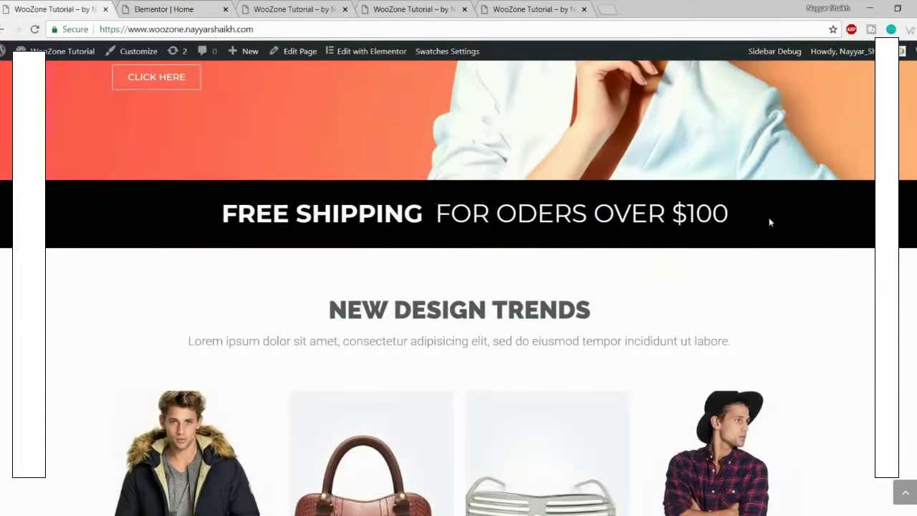
click(129, 9)
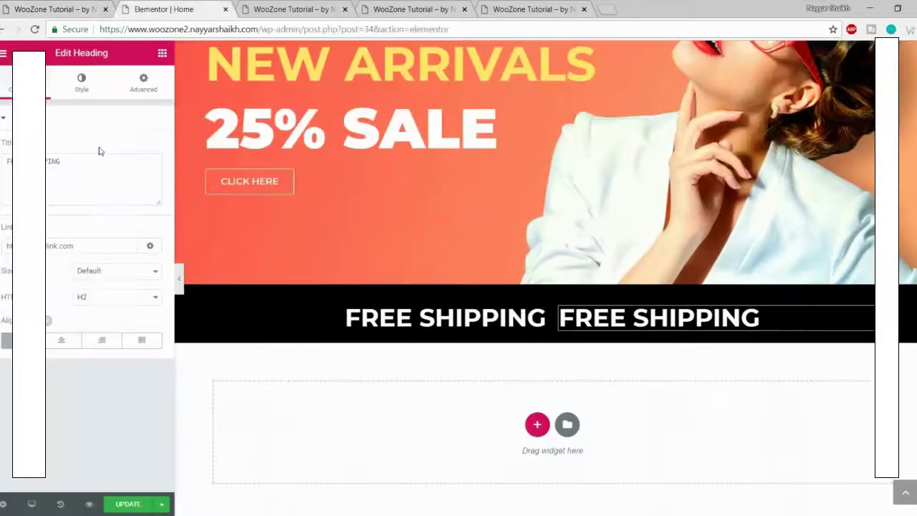
text(FOR ODERS OVER $100)
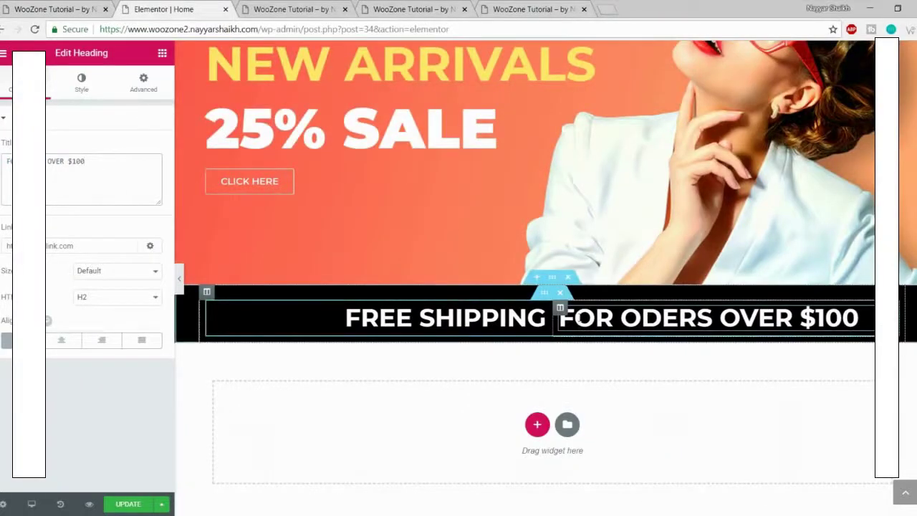
click(81, 84)
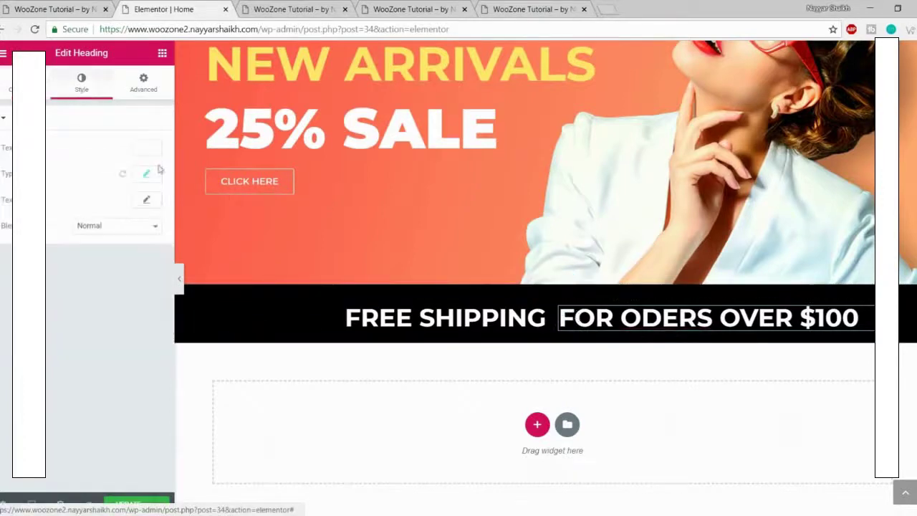
Step: Set FOR ODERS OVER $100 to weight 400, drag the column divider to recentre, and update
click(144, 177)
click(112, 275)
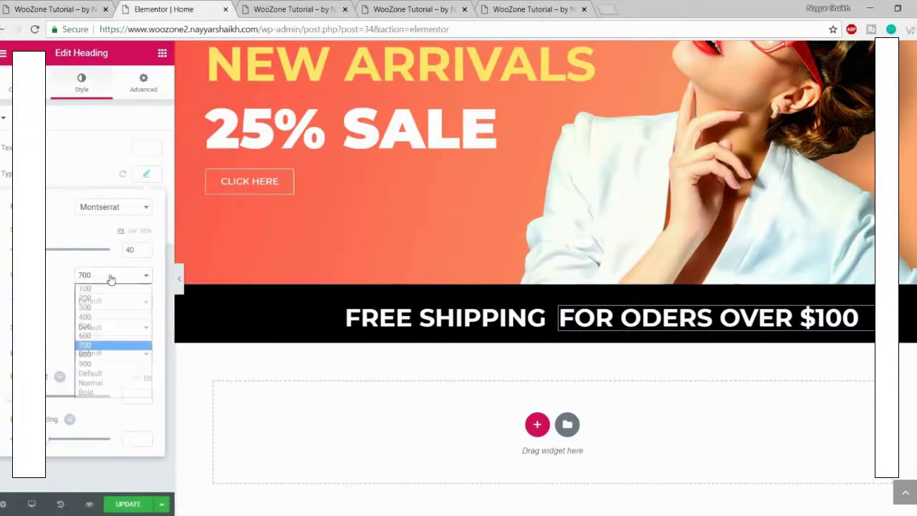
click(108, 318)
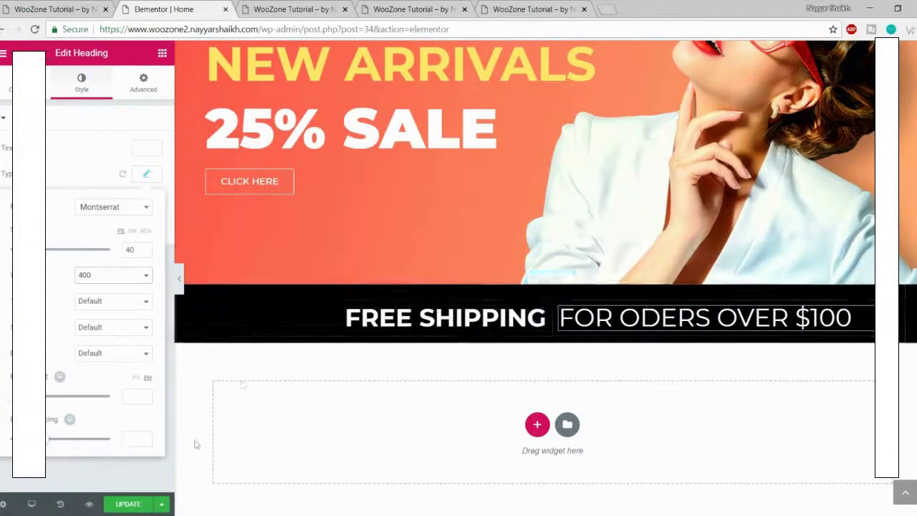
click(179, 279)
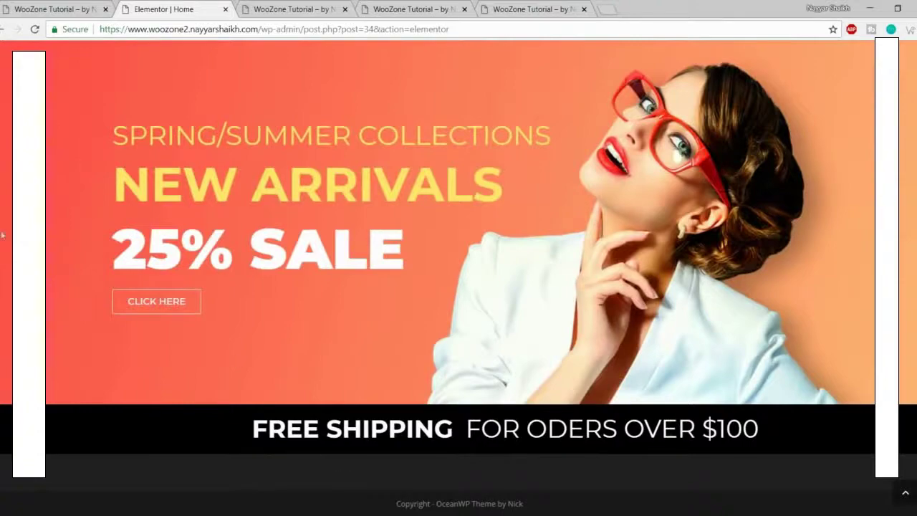
click(2, 275)
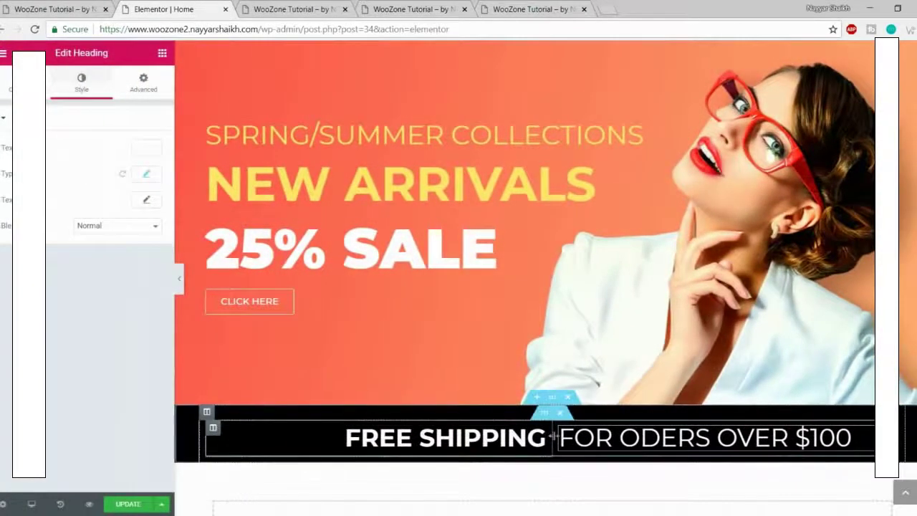
drag(553, 434, 522, 437)
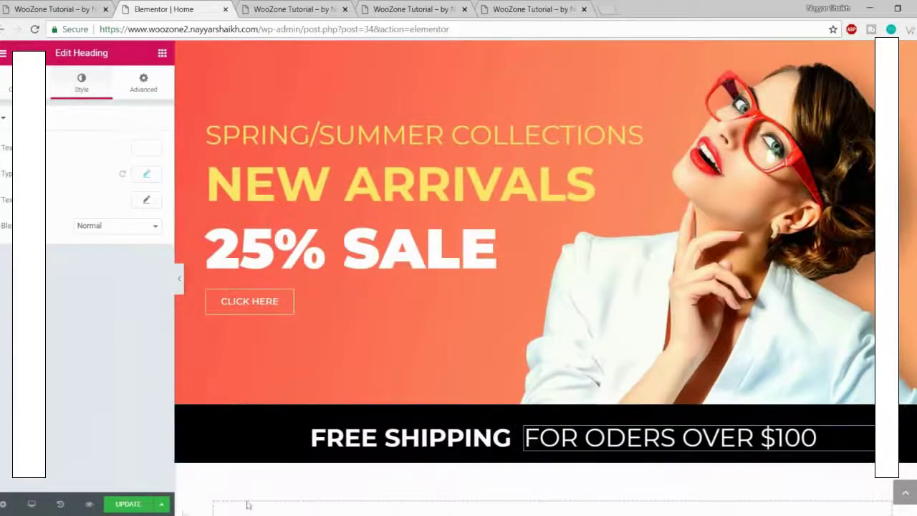
click(137, 505)
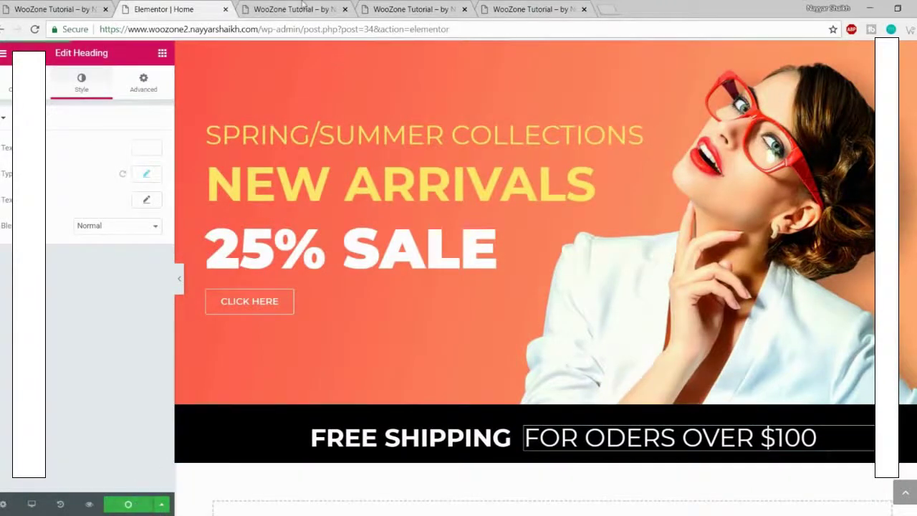
Step: Review the saved shipping strip in the page preview, then return to the reference live site
click(308, 9)
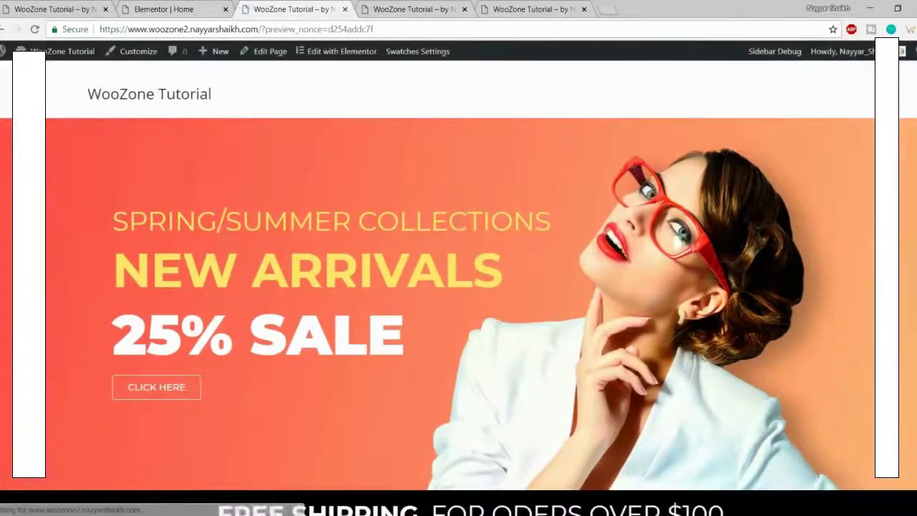
scroll(451, 208, down, 3)
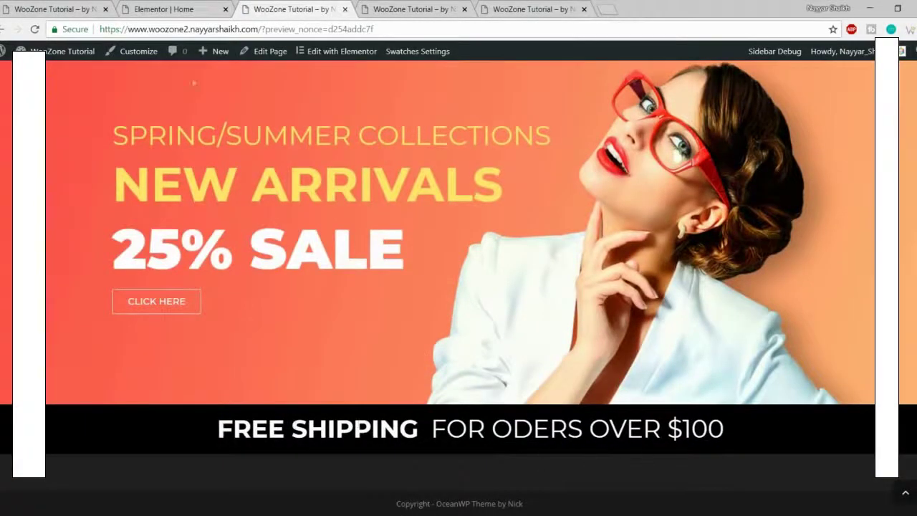
click(26, 6)
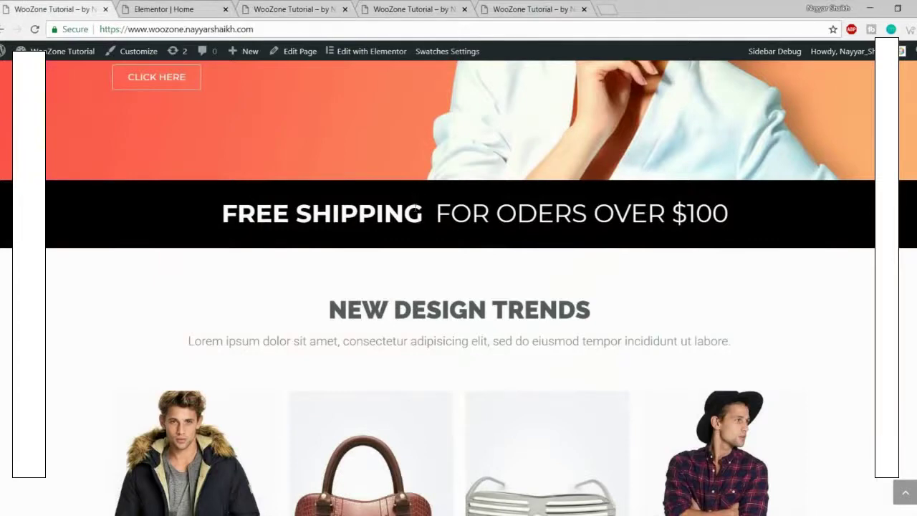
click(334, 9)
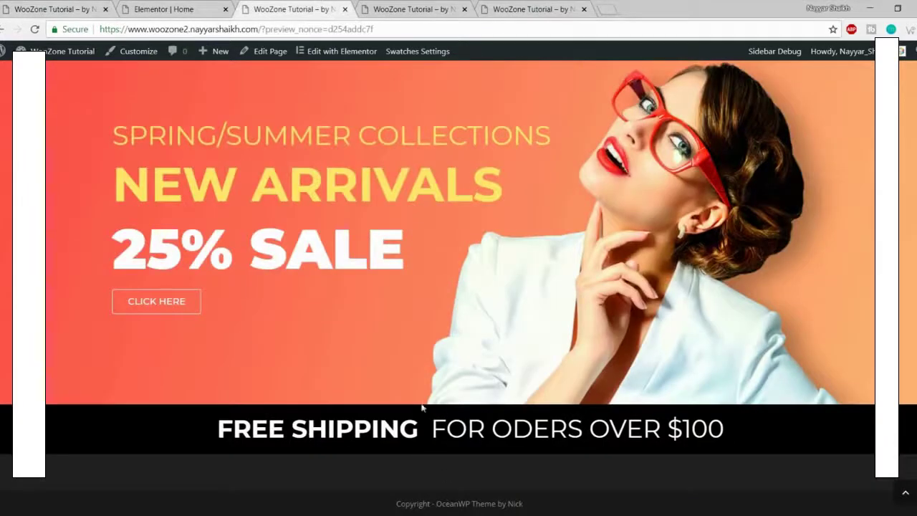
key(ctrl+shift+Tab)
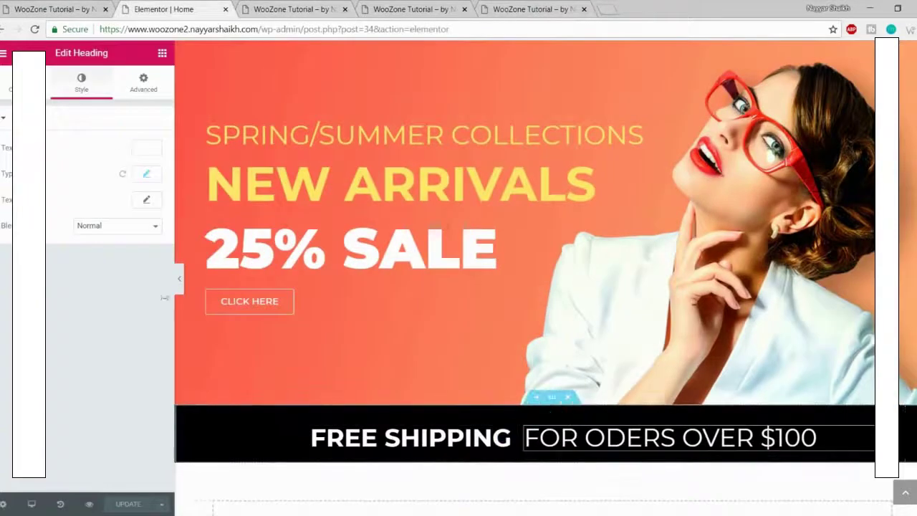
click(55, 8)
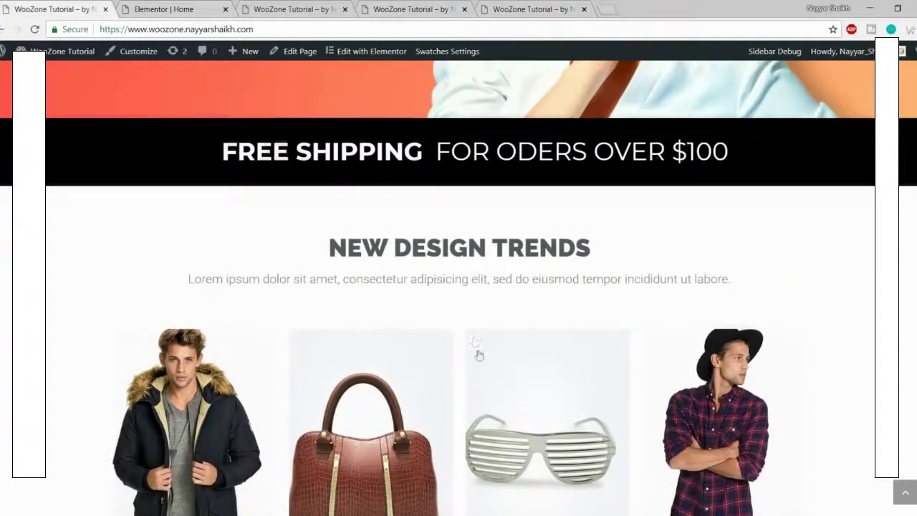
Step: Drag a Heading widget into the empty section below the shipping strip
scroll(477, 353, down, 2)
scroll(487, 397, up, 1)
drag(326, 176, 624, 231)
click(626, 289)
scroll(626, 289, down, 1)
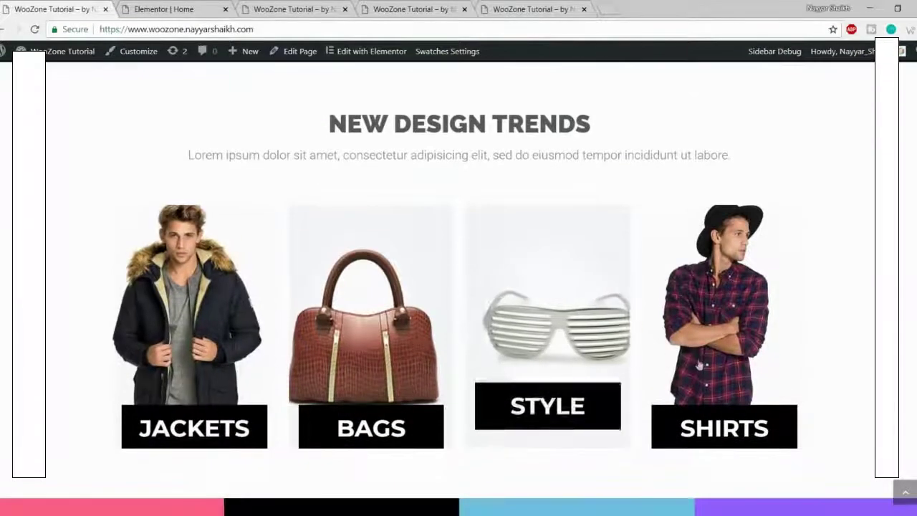
click(172, 6)
scroll(361, 129, down, 3)
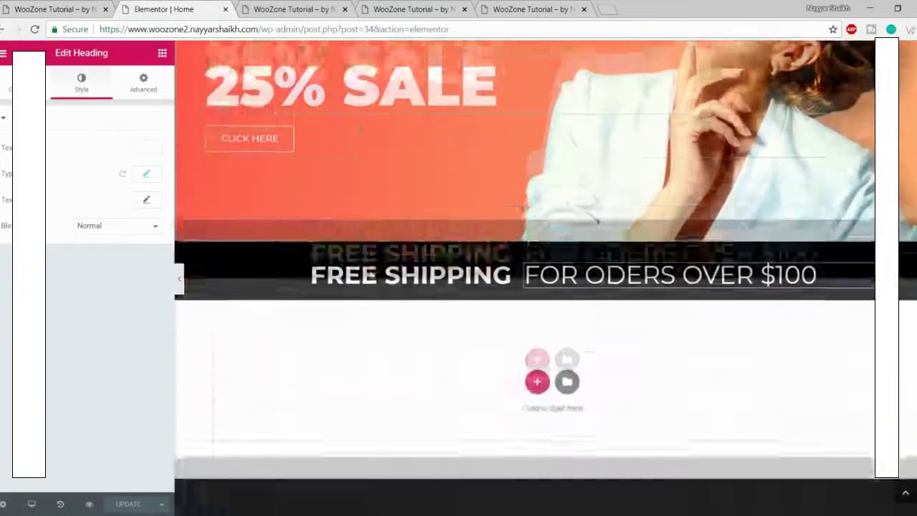
scroll(397, 299, up, 1)
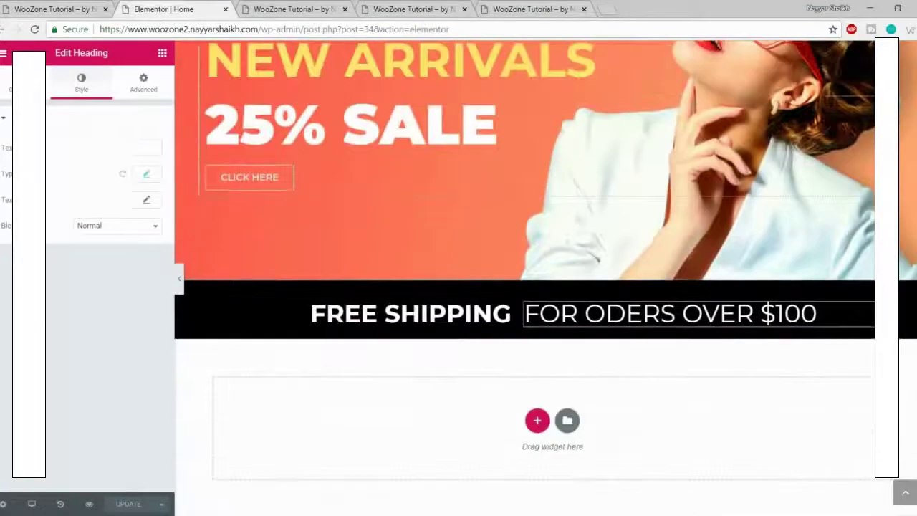
click(162, 56)
drag(125, 166, 518, 428)
Step: Paste NEW DESIGN TRENDS from the live site as the heading title and centre-align it
scroll(336, 263, down, 2)
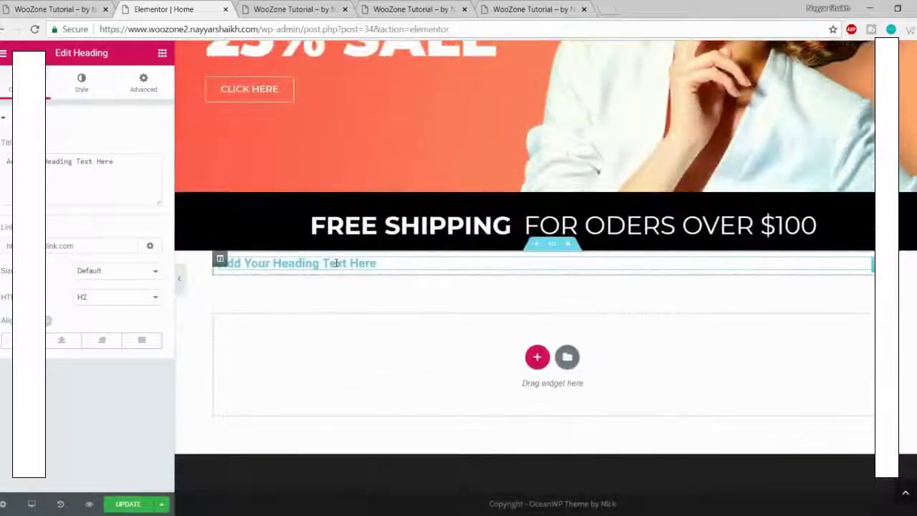
click(75, 12)
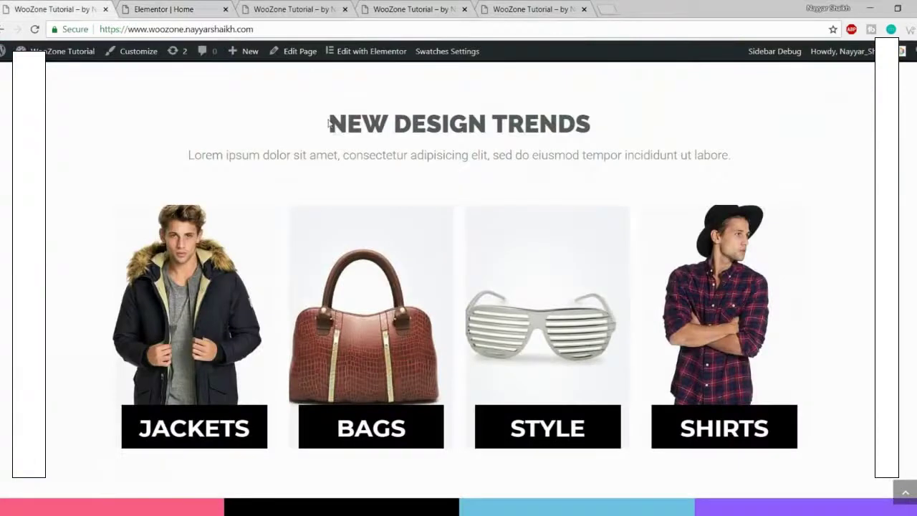
drag(329, 124, 593, 121)
key(ctrl+c)
click(210, 6)
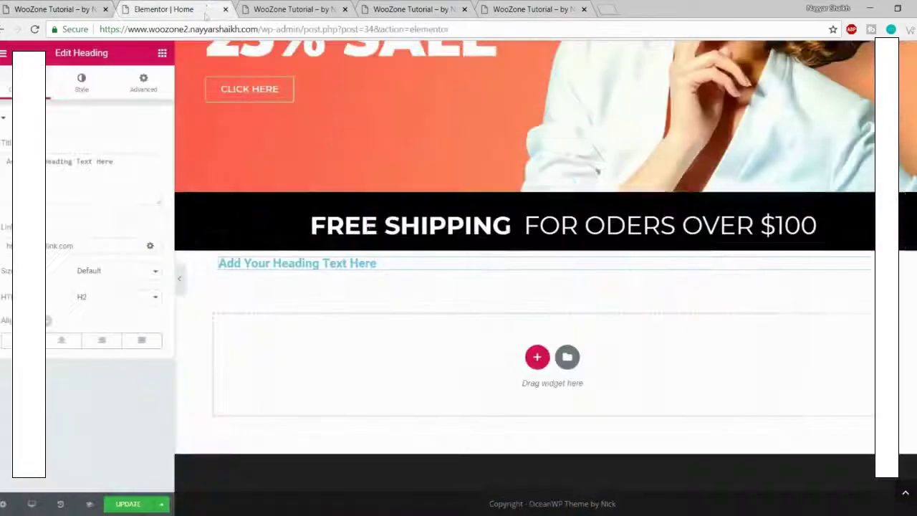
triple_click(113, 169)
key(ctrl+v)
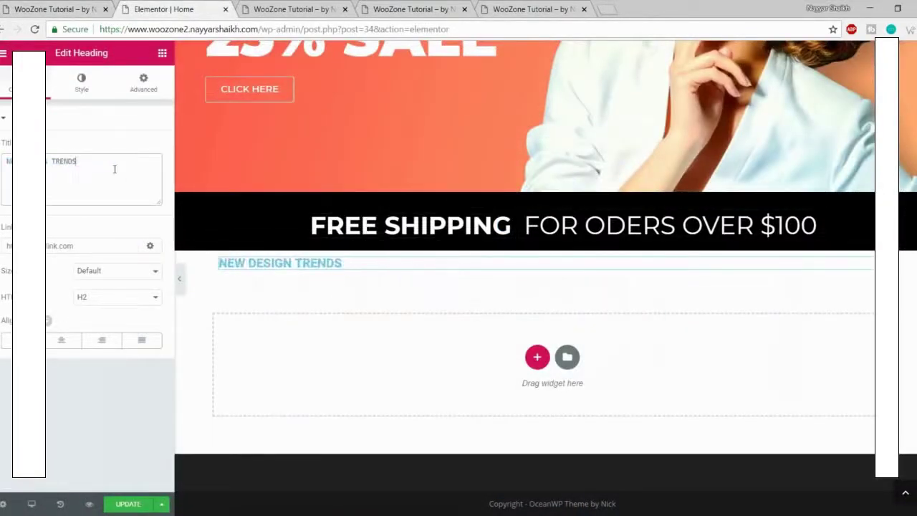
click(62, 339)
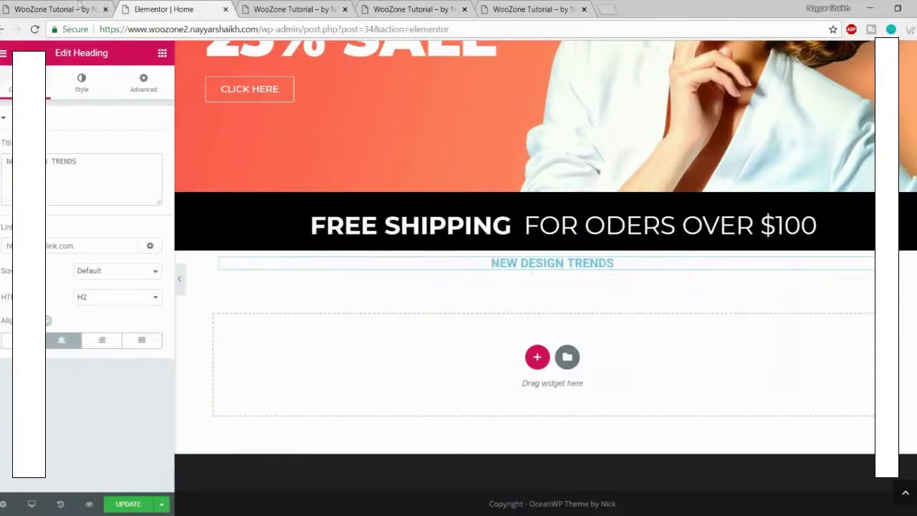
click(76, 6)
click(467, 224)
scroll(459, 227, up, 1)
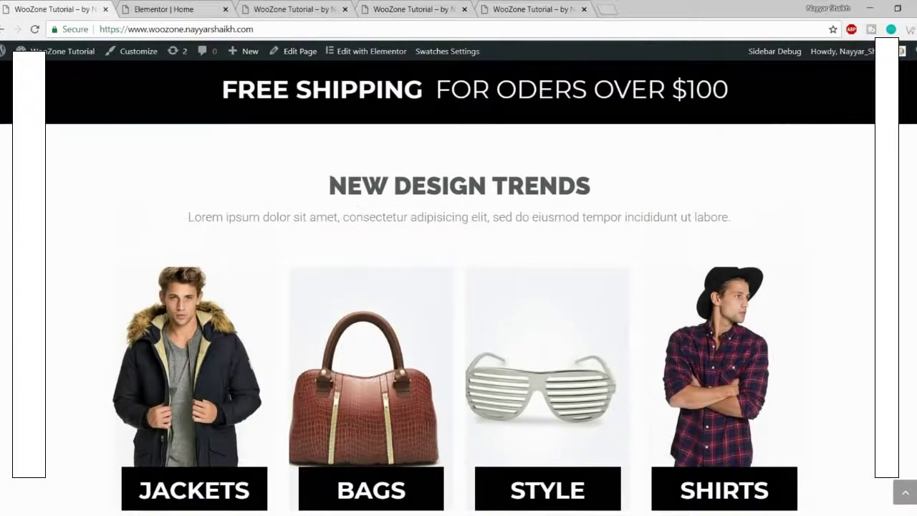
click(161, 10)
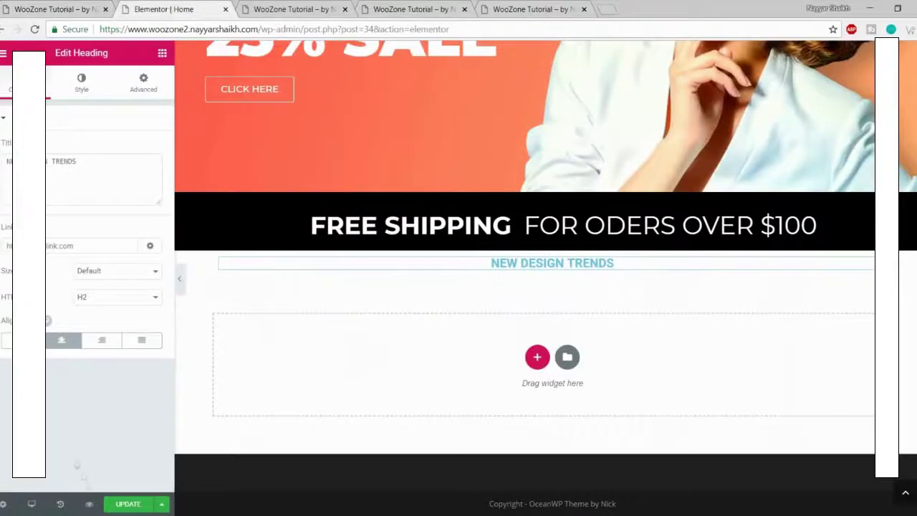
Step: Paste a dark grey value into the NEW DESIGN TRENDS heading's text colour
click(82, 85)
click(148, 149)
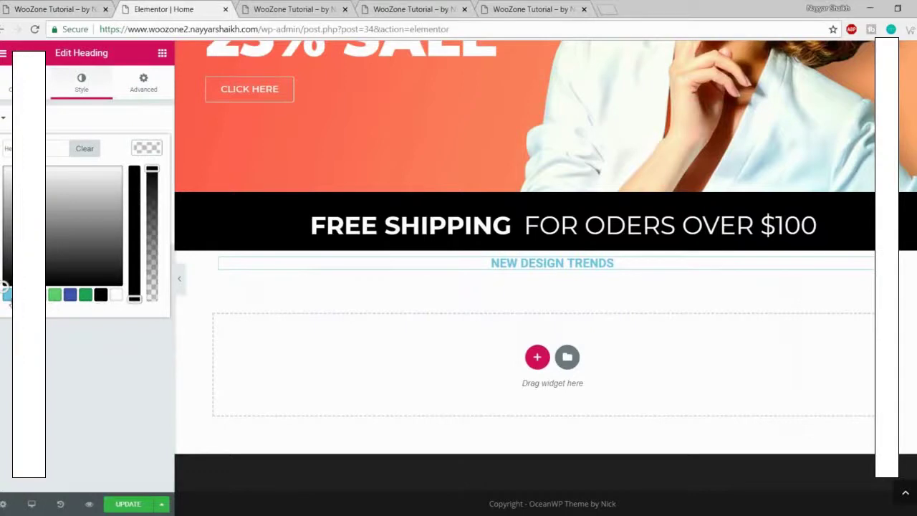
key(ctrl+v)
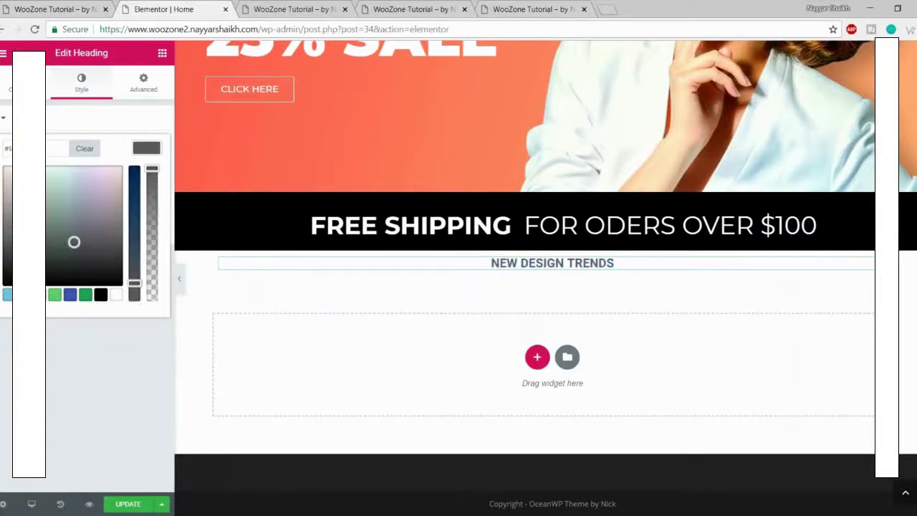
click(160, 148)
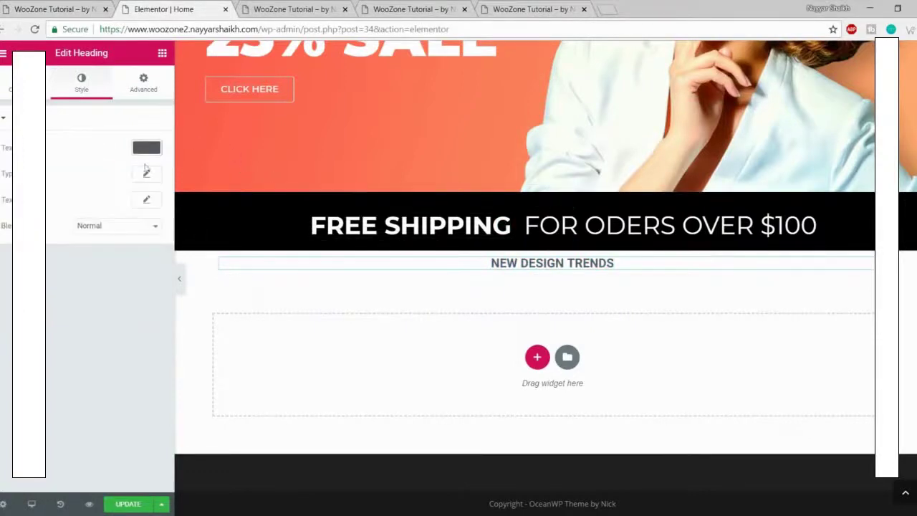
Step: Set the heading's typography to Raleway, size 40, weight 900
click(146, 175)
click(107, 209)
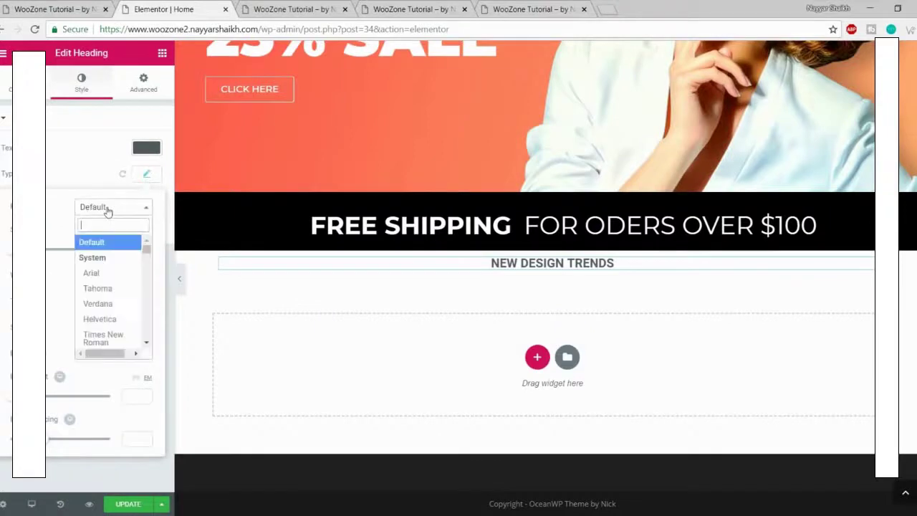
text(ral)
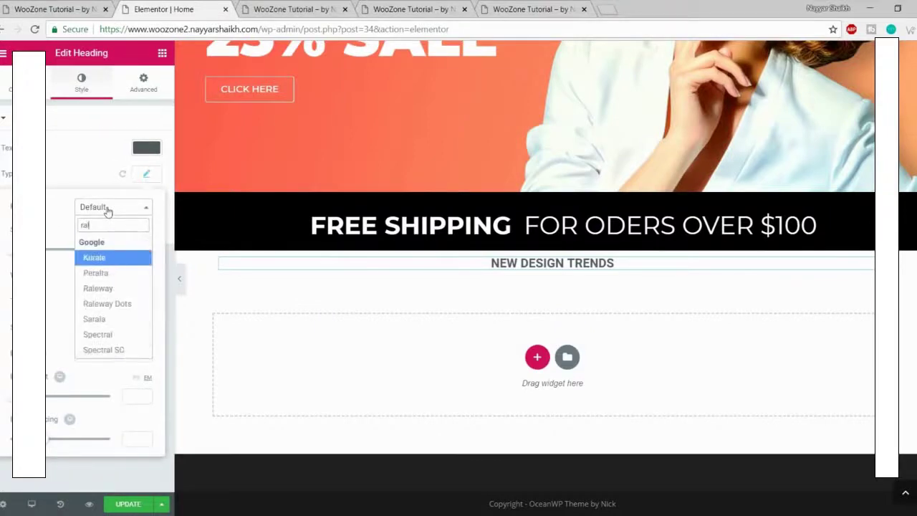
text(eq)
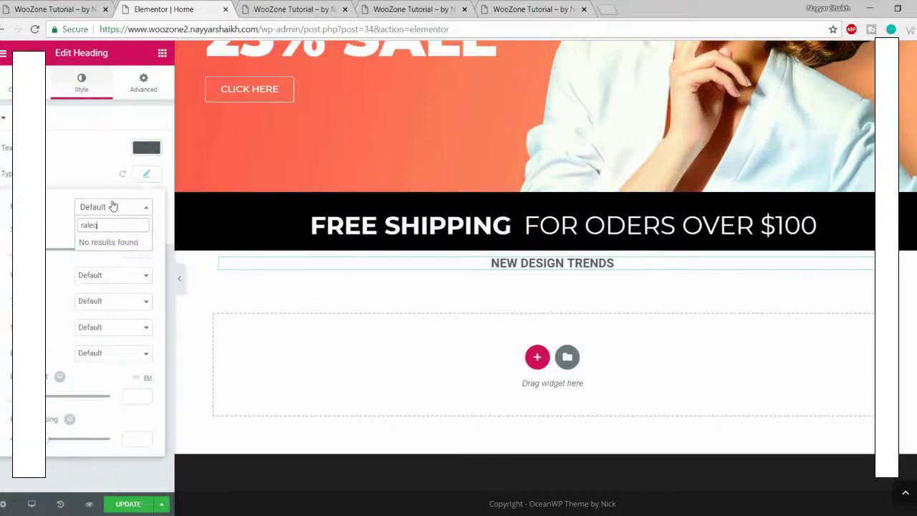
key(BackSpace)
text(w)
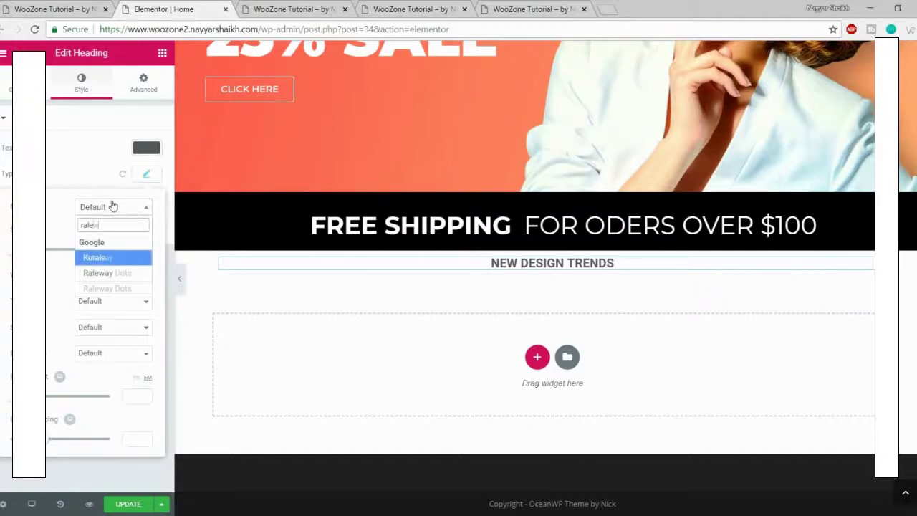
click(108, 261)
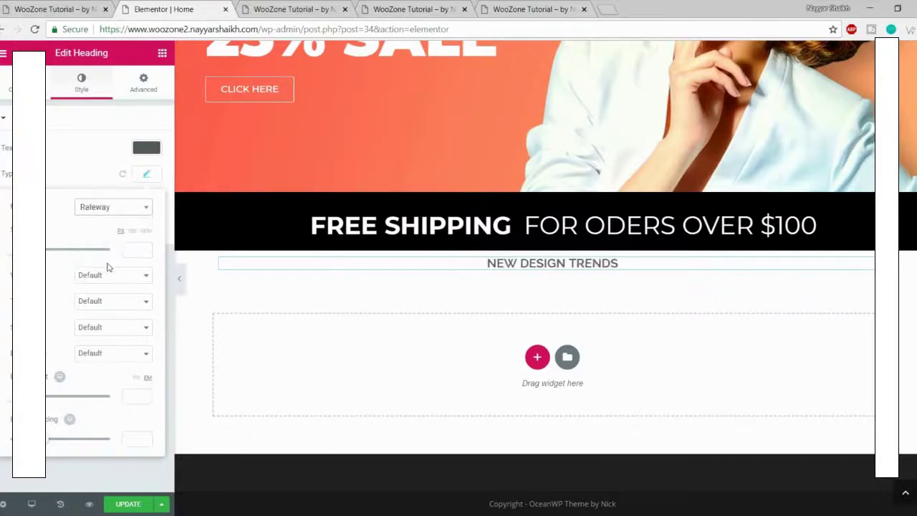
drag(10, 250, 28, 250)
drag(137, 249, 108, 249)
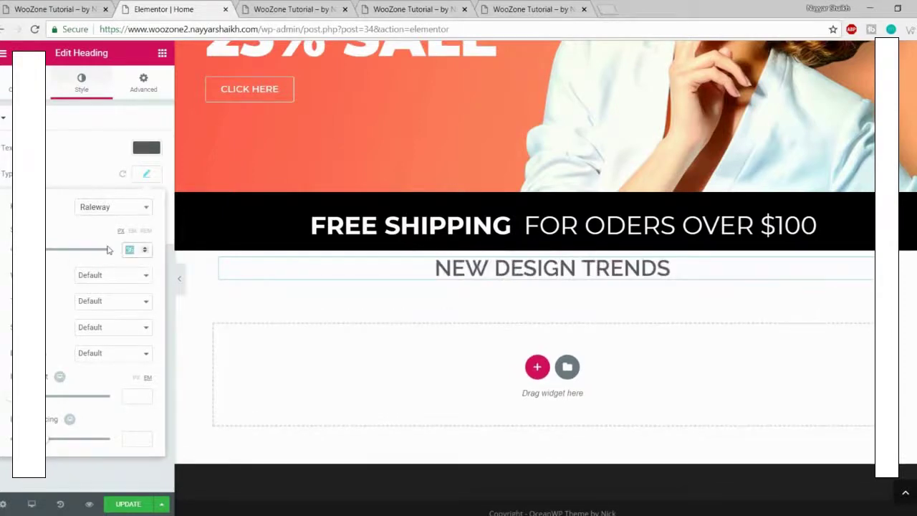
text(40)
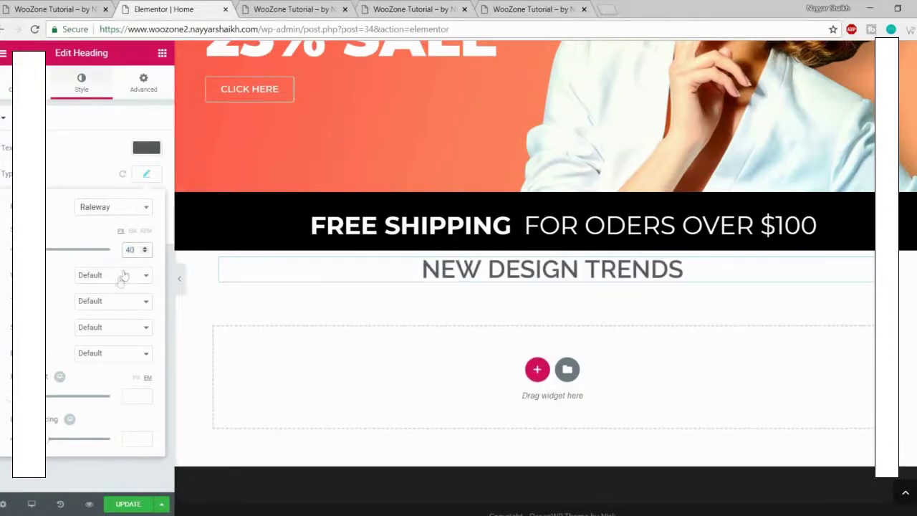
click(122, 275)
click(86, 364)
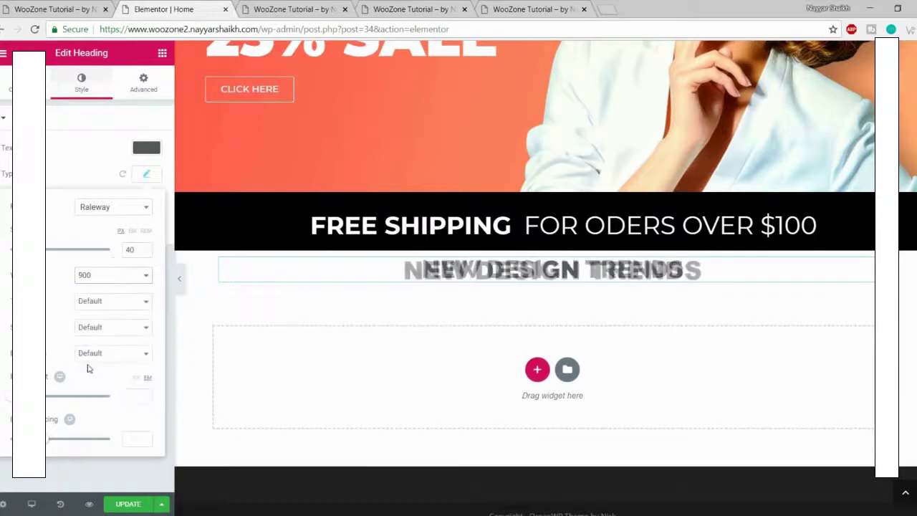
Step: Compare with the live site and copy its Lorem ipsum subtitle sentence
click(51, 5)
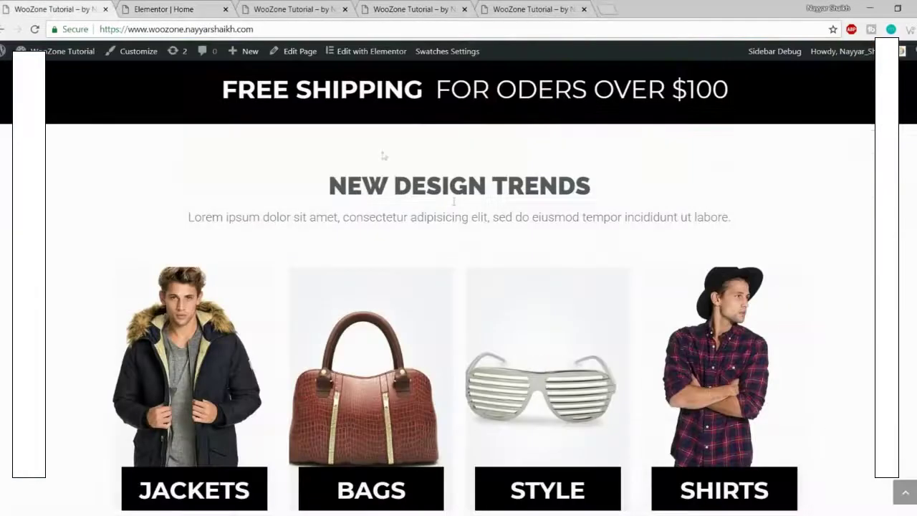
drag(336, 190, 636, 207)
click(637, 209)
drag(189, 219, 773, 219)
key(ctrl+c)
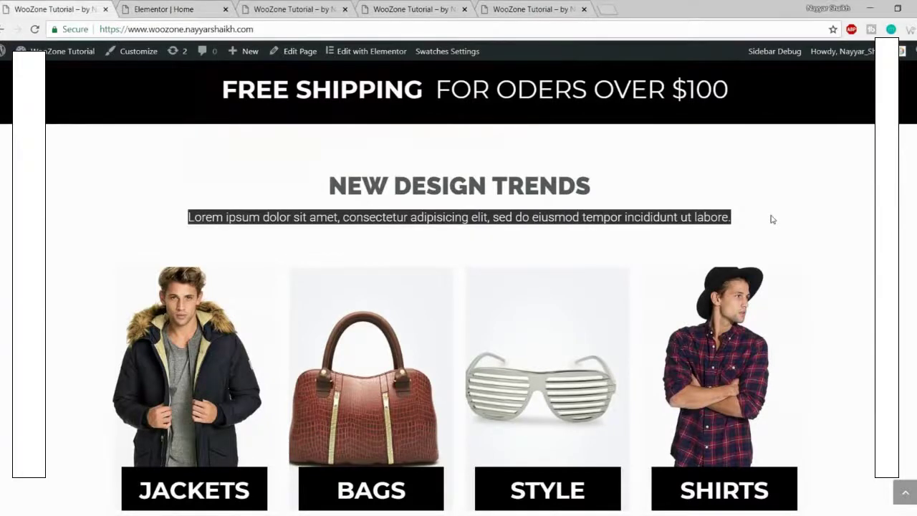
click(183, 6)
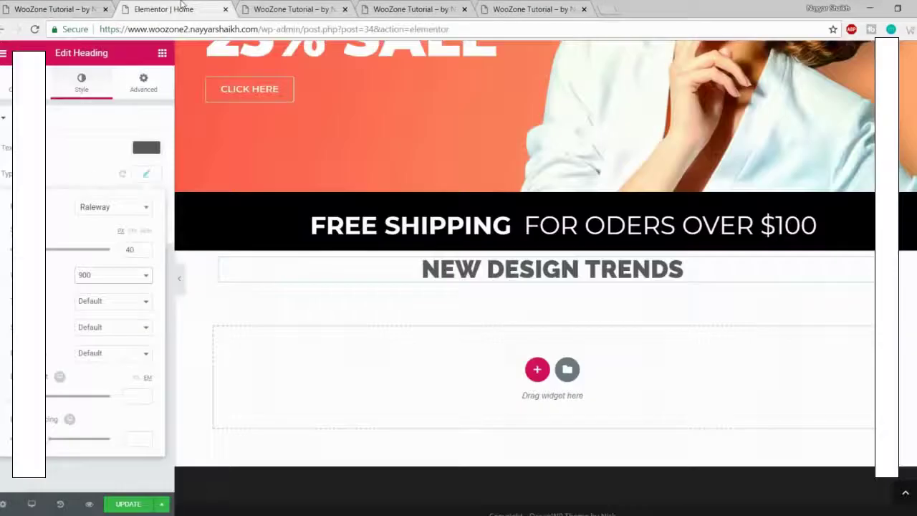
click(162, 54)
Step: Add a heading below NEW DESIGN TRENDS with the pasted Lorem ipsum text, centre-aligned
drag(126, 170, 534, 284)
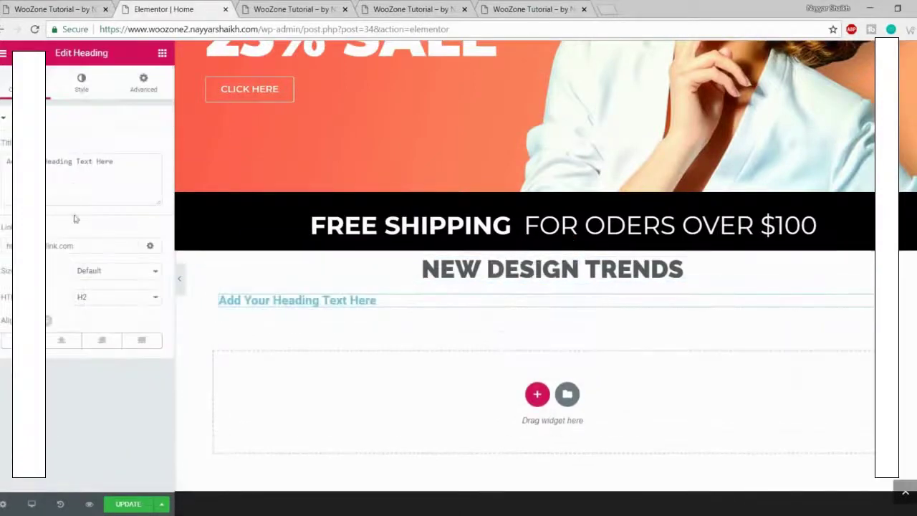
click(73, 185)
key(ctrl+a)
key(ctrl+v)
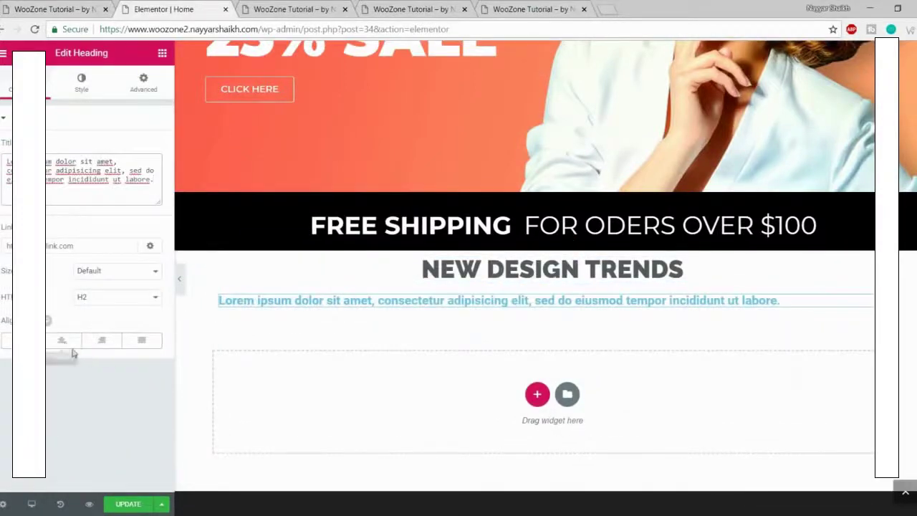
click(63, 341)
Step: Make the subtitle text gray with weight 300, checking it against the reloaded live site
click(85, 92)
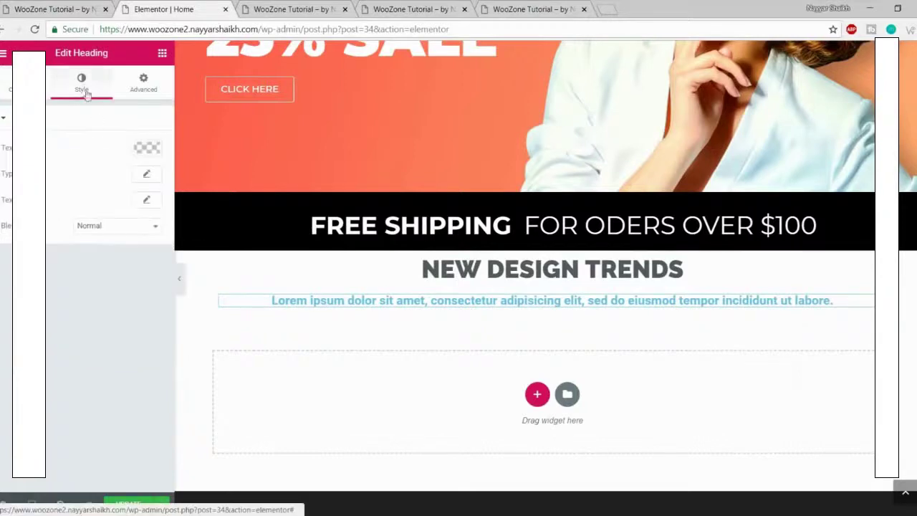
click(147, 149)
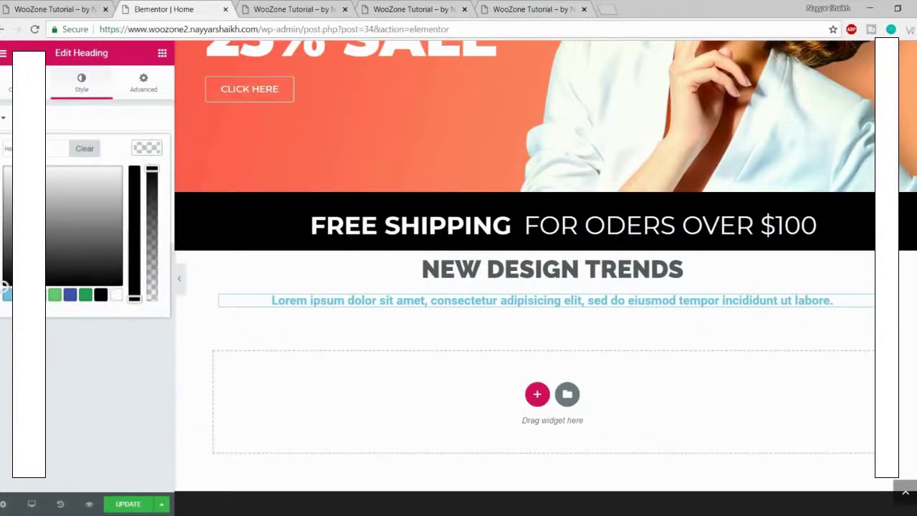
click(40, 295)
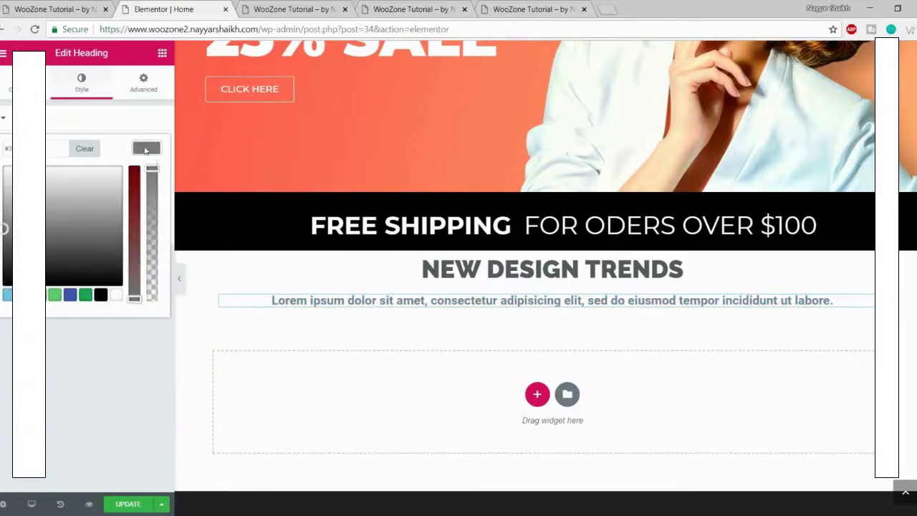
click(145, 149)
click(147, 175)
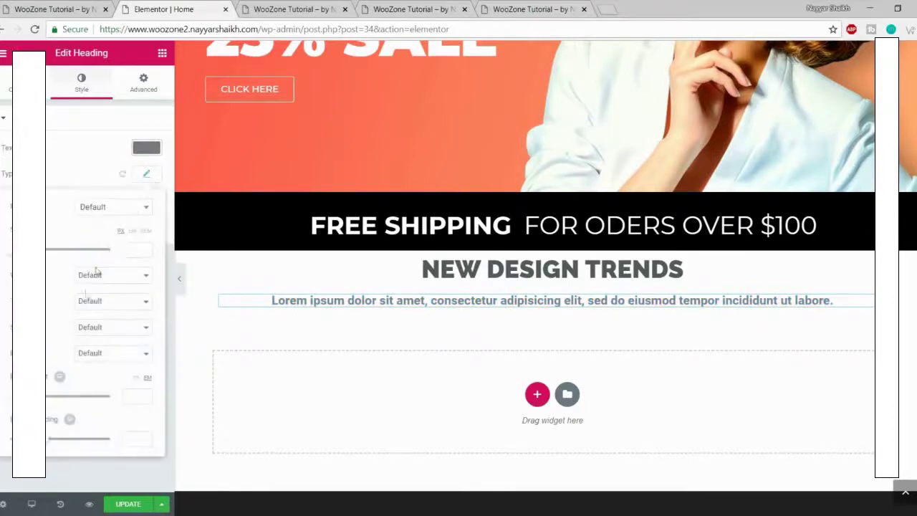
click(105, 278)
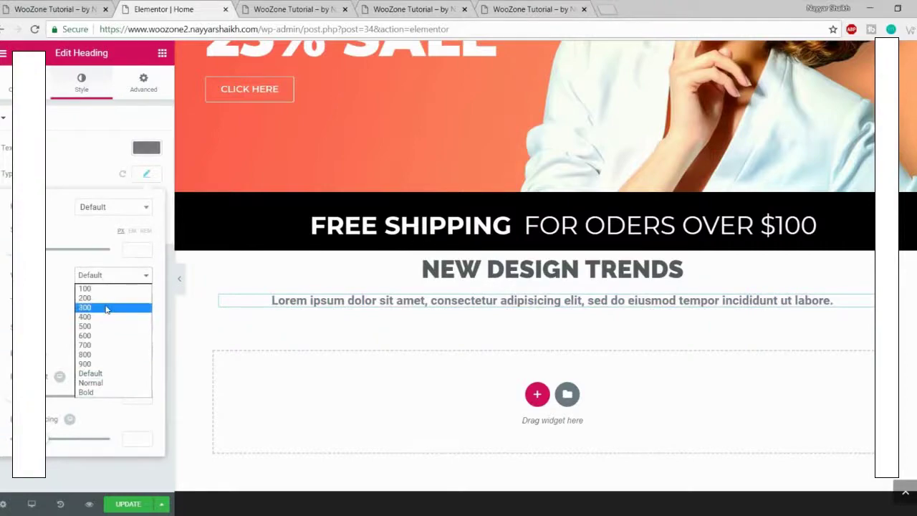
click(105, 308)
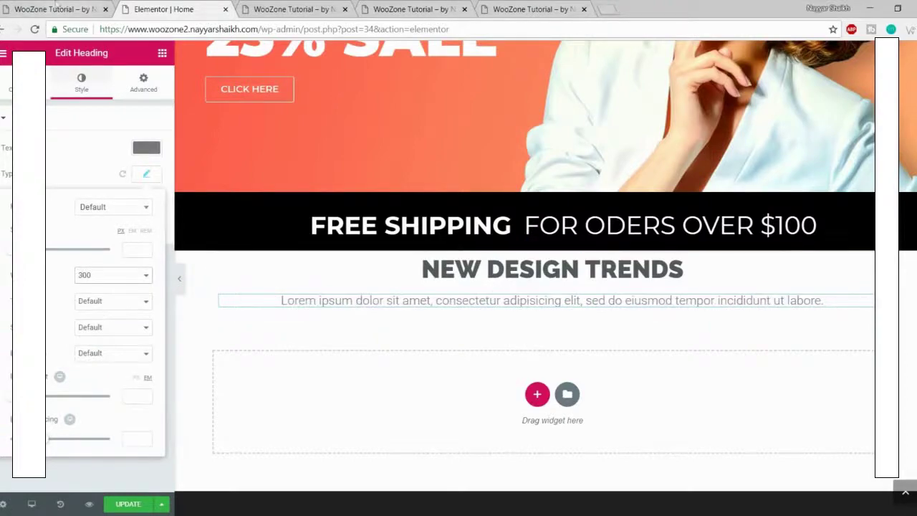
key(ctrl+1)
key(F5)
click(192, 8)
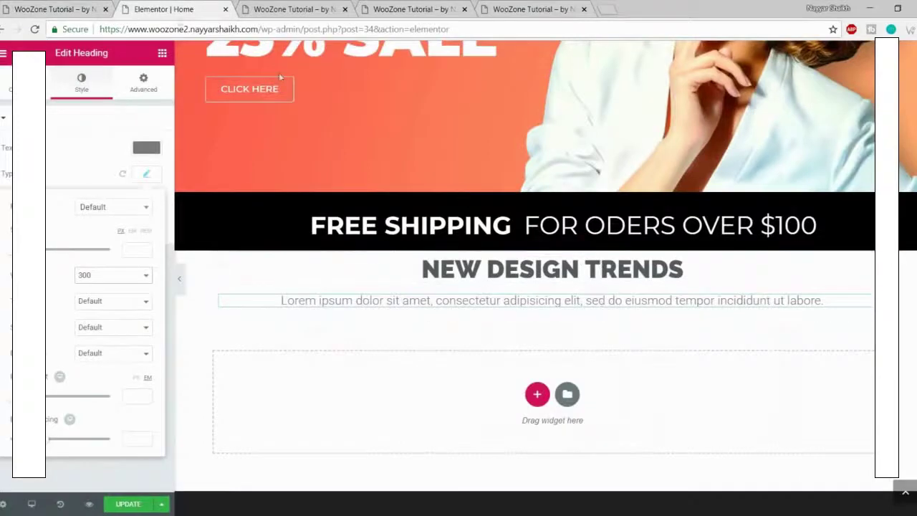
key(ctrl+1)
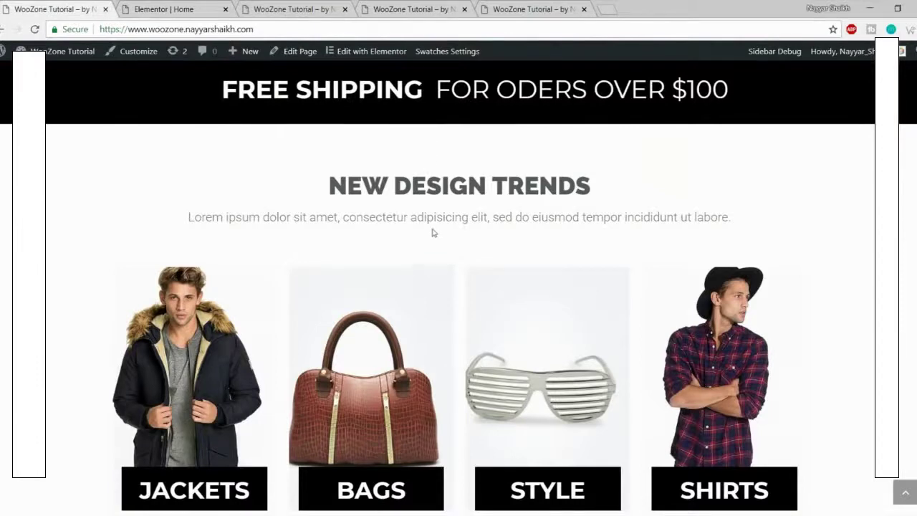
click(203, 6)
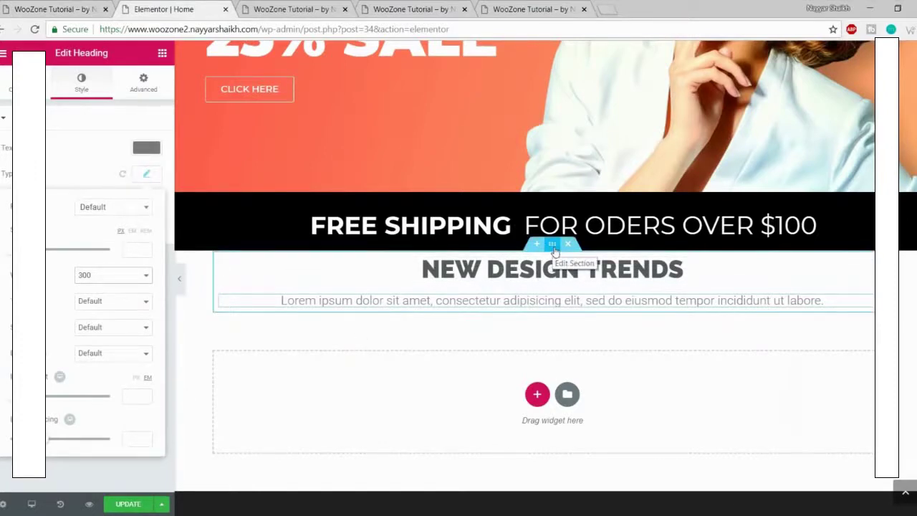
Step: Set the NEW DESIGN TRENDS section's padding in its Advanced tab and unlink the padding sides
click(553, 247)
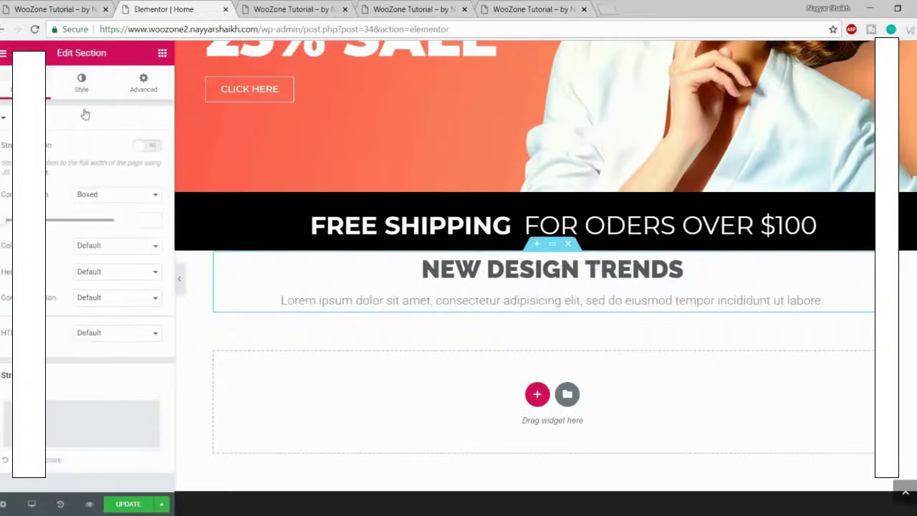
click(144, 83)
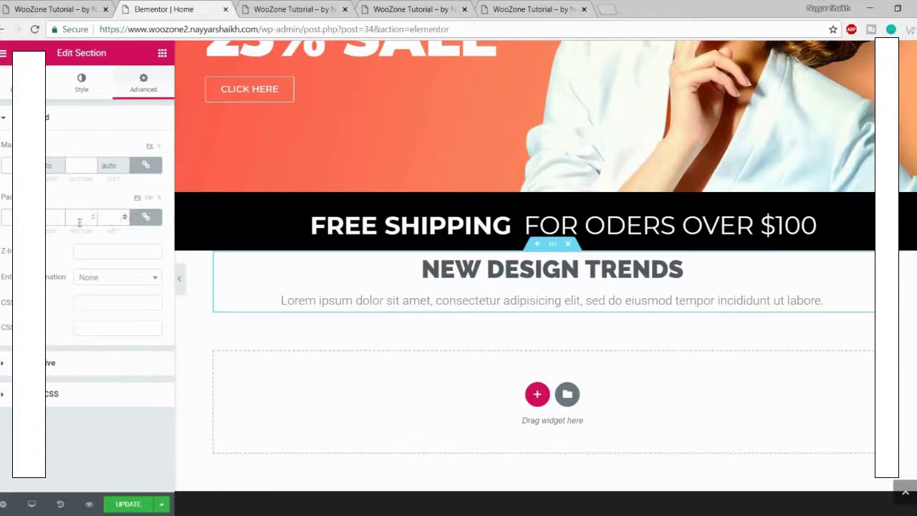
text(10)
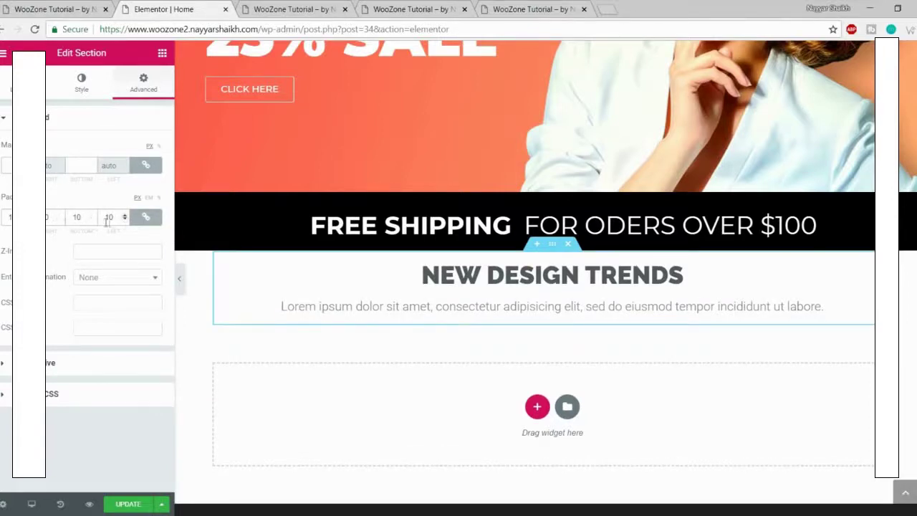
text(0)
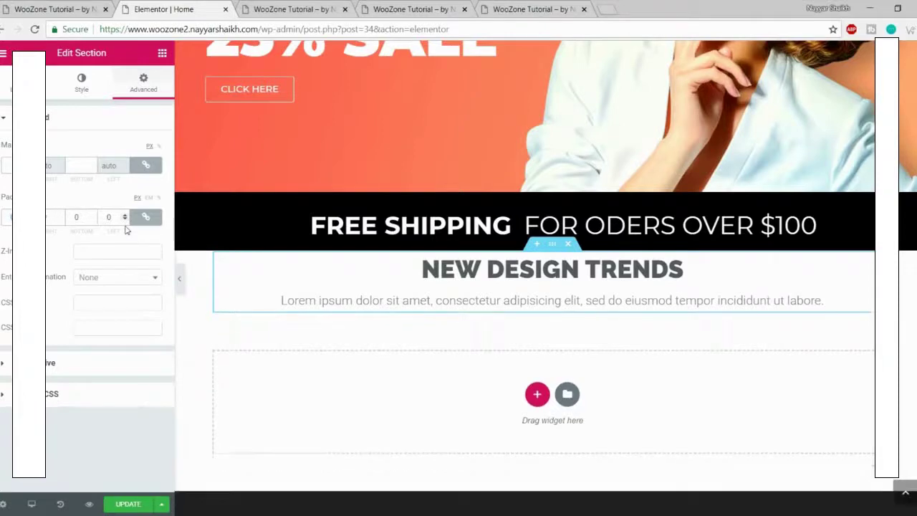
click(146, 218)
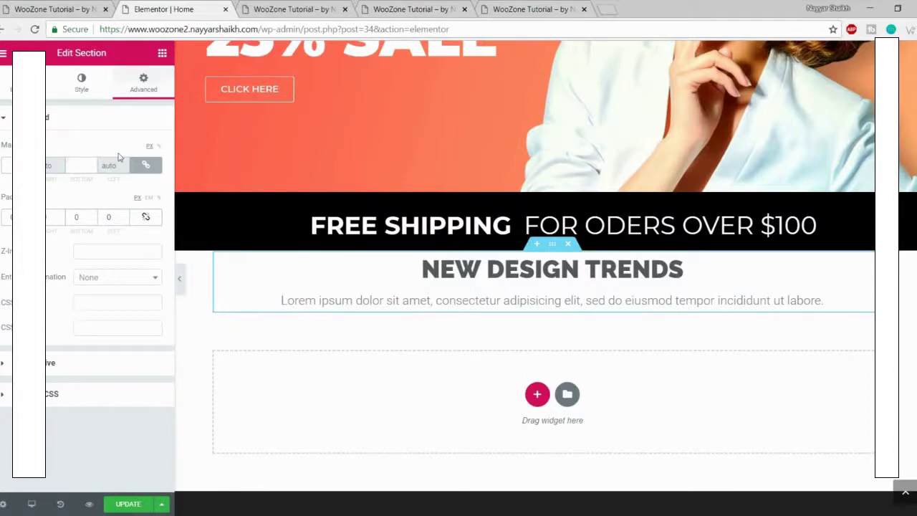
Step: Set the section's top and bottom margins to 70, then lower the unlinked bottom margin to 50 px
text(70)
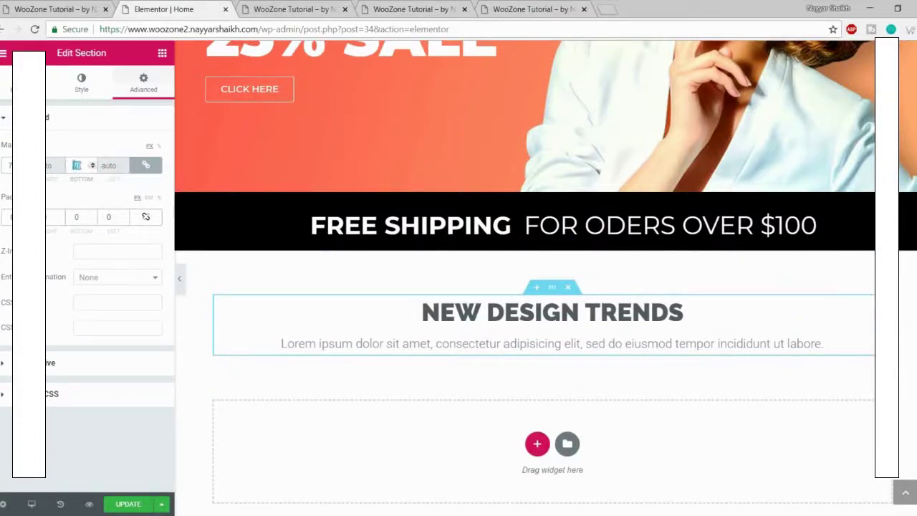
click(147, 166)
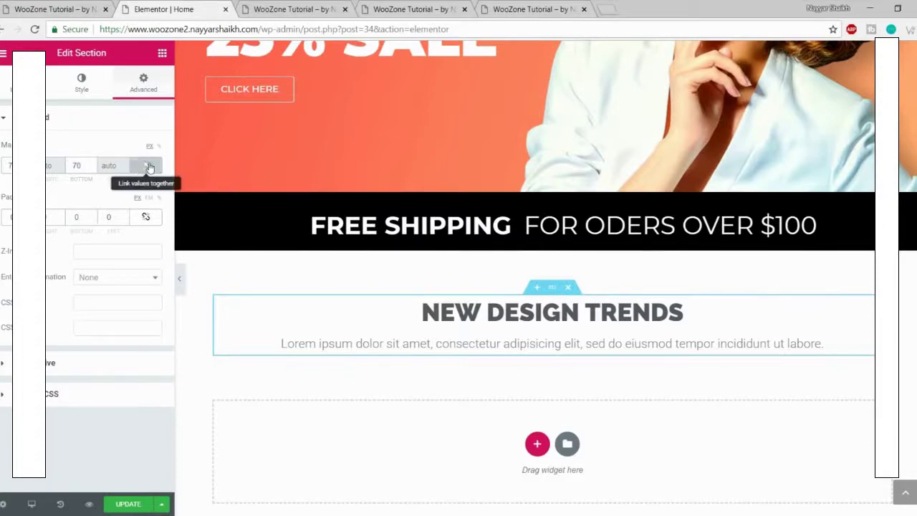
double_click(84, 166)
key(Down)
key(Down)
key(Down)
key(Down)
key(Down)
key(Down)
key(Down)
key(Down)
key(Down)
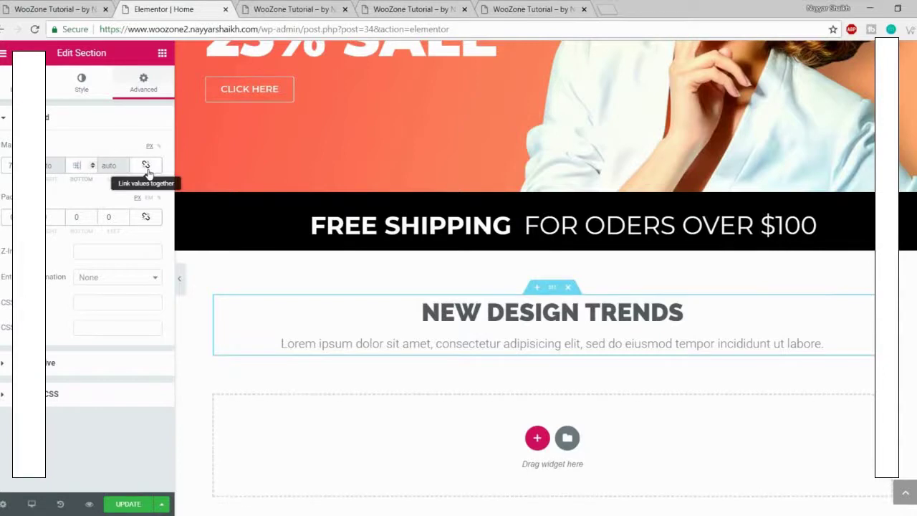
click(97, 195)
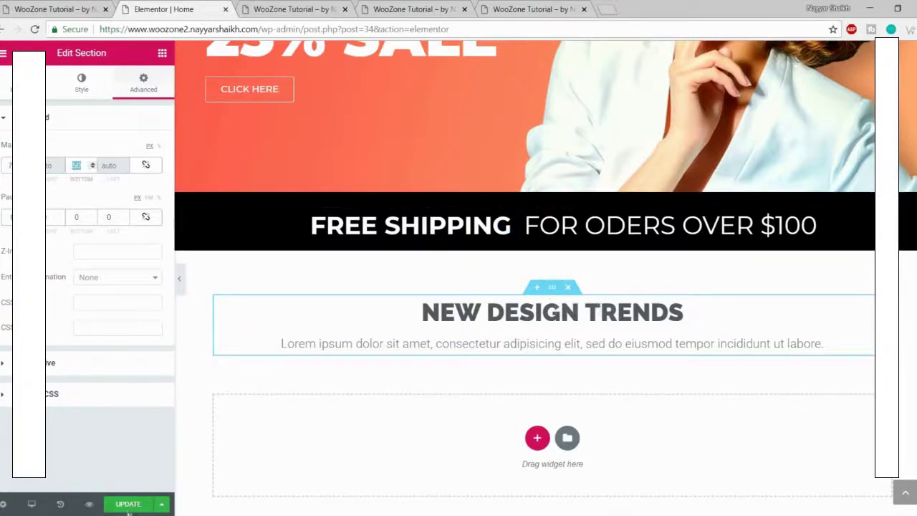
click(323, 7)
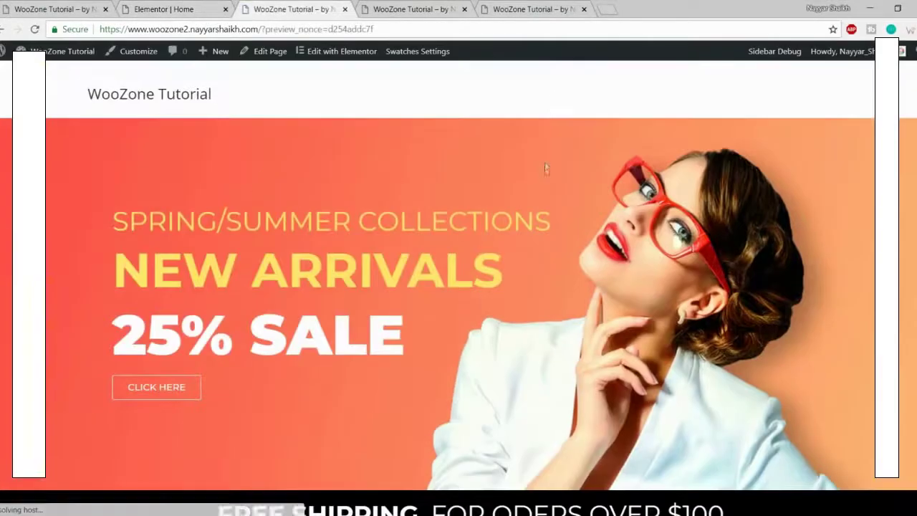
scroll(544, 173, down, 3)
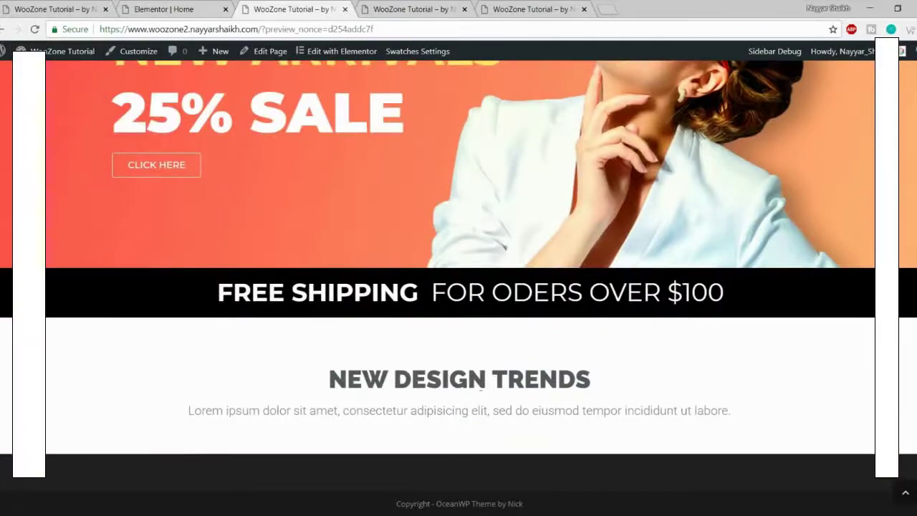
click(61, 9)
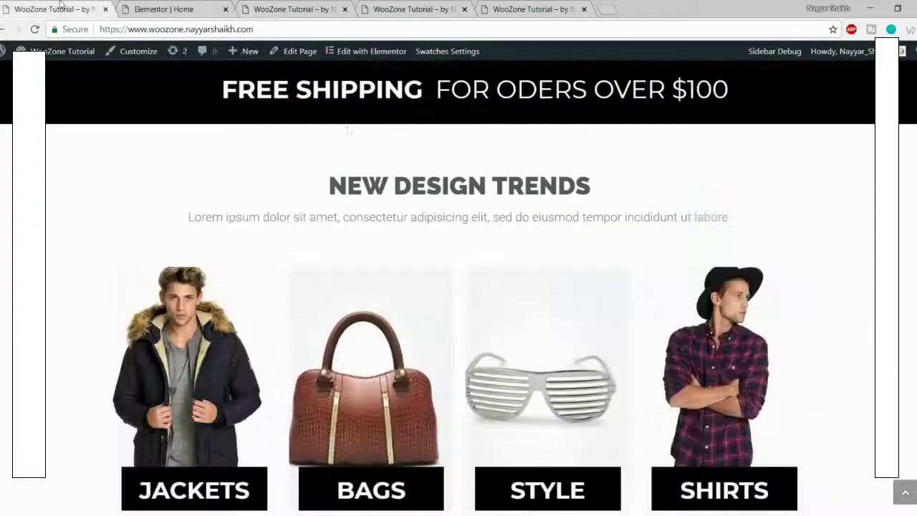
scroll(194, 283, down, 3)
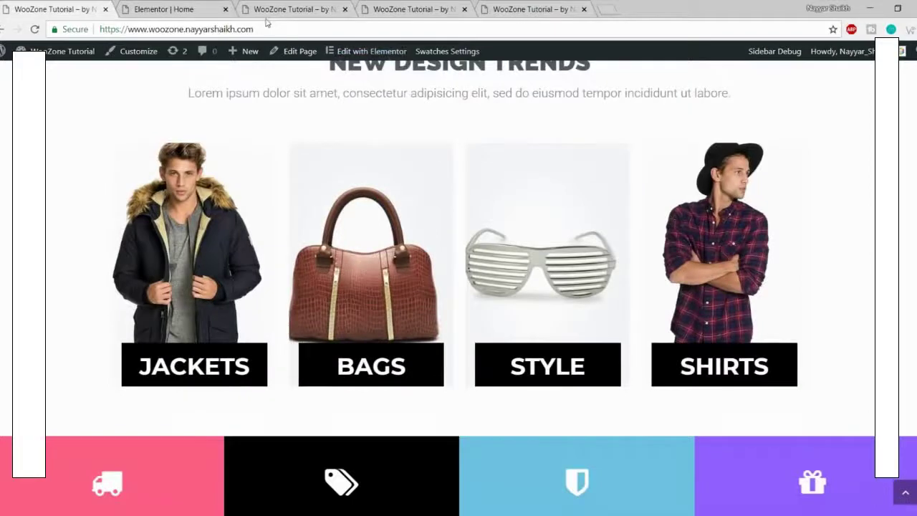
click(185, 8)
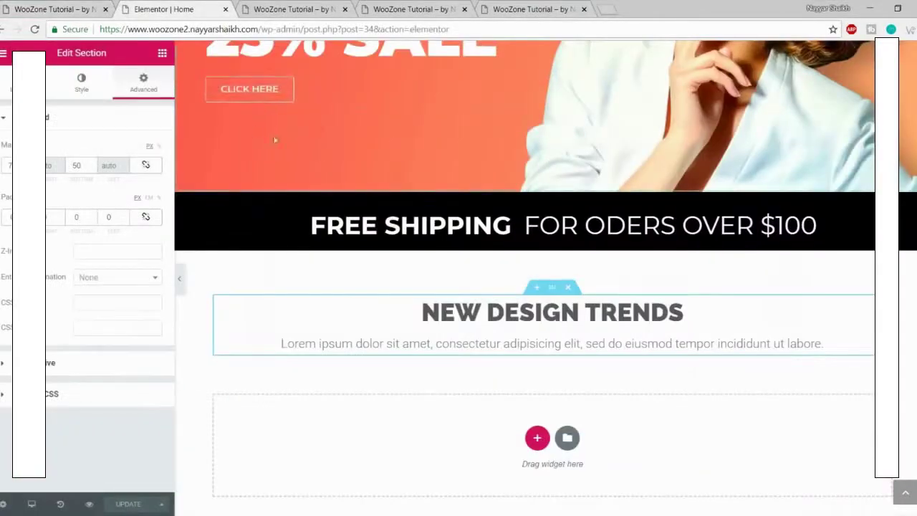
Step: Drag a Premium Banner from the Premium widgets into the empty 'Drag widget here' area
click(162, 53)
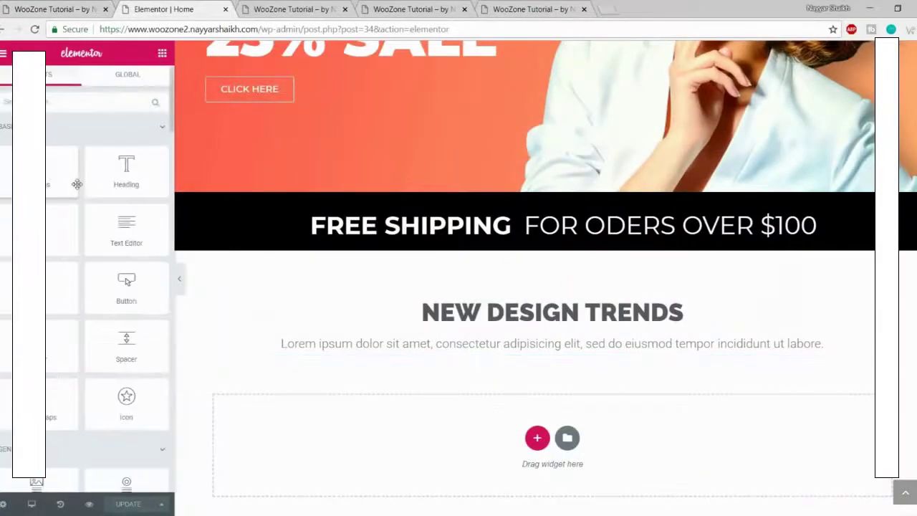
scroll(77, 184, down, 10)
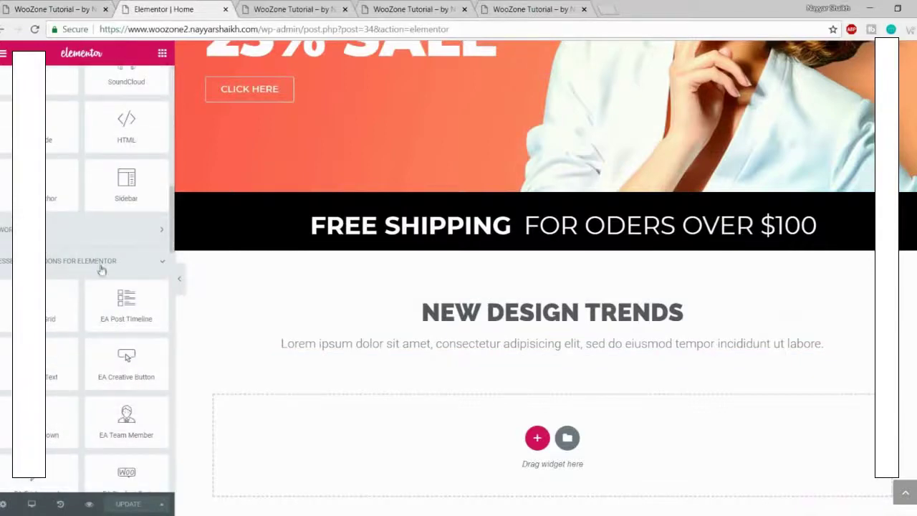
scroll(79, 301, down, 10)
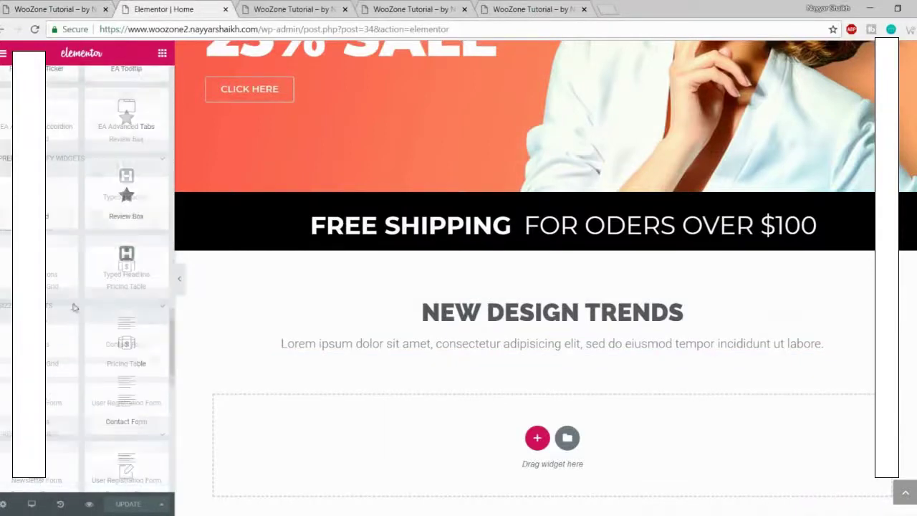
scroll(75, 307, down, 5)
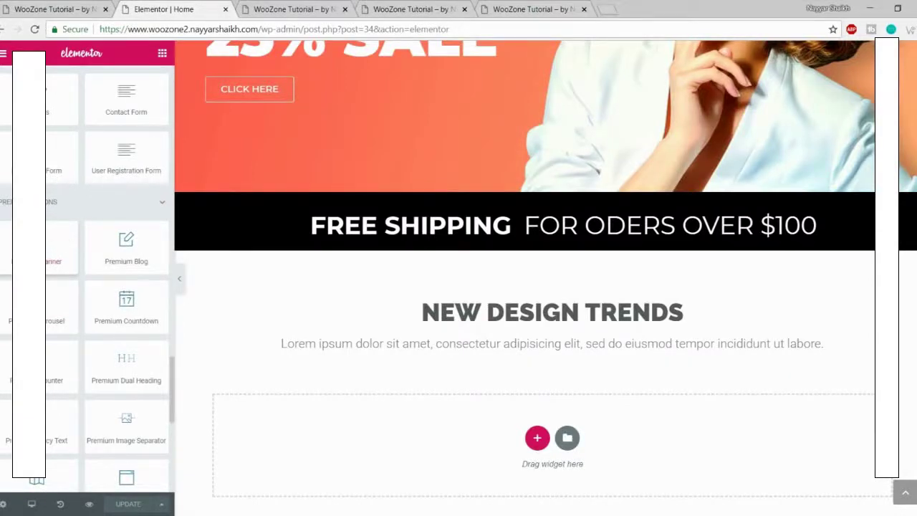
drag(4, 253, 499, 450)
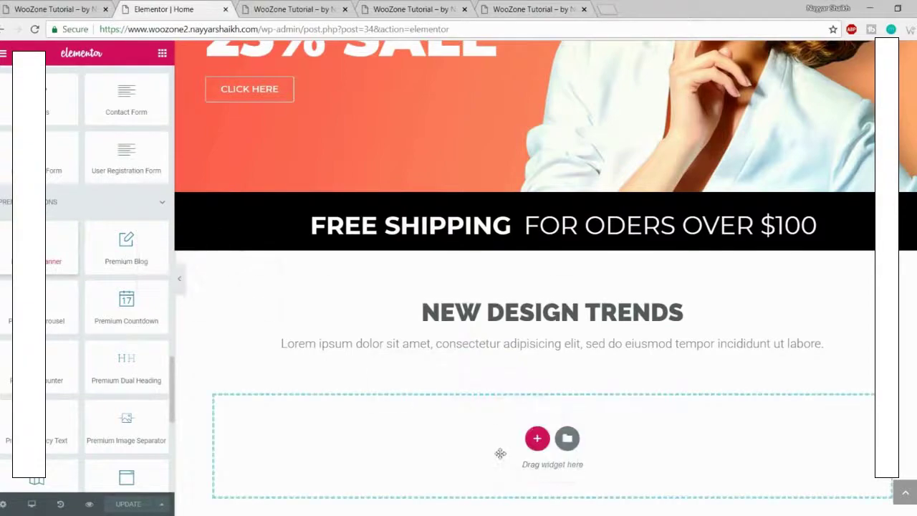
scroll(547, 420, down, 5)
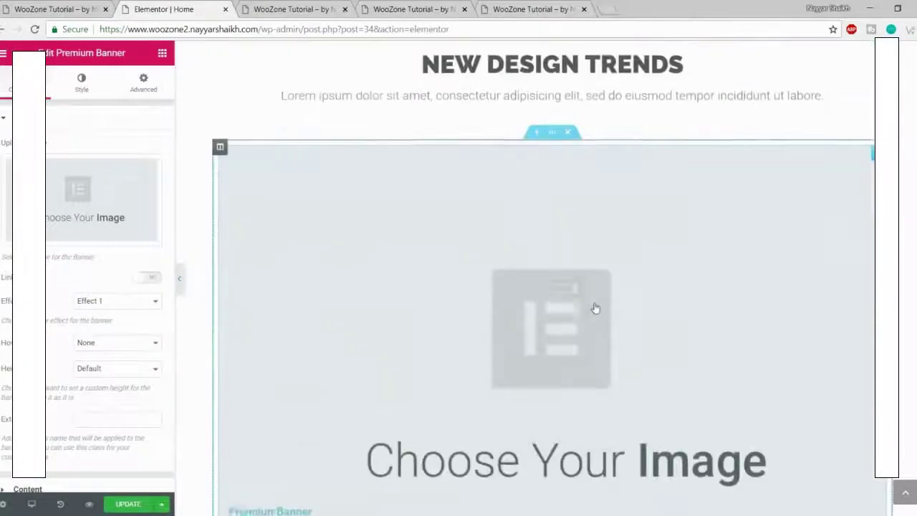
Step: Add three new columns beside the banner's column, making four columns in the row
scroll(593, 315, up, 2)
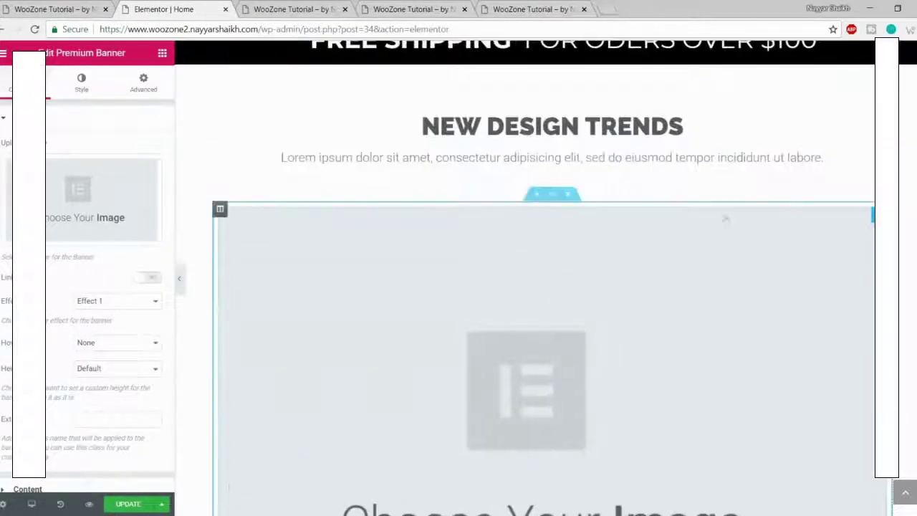
right_click(222, 214)
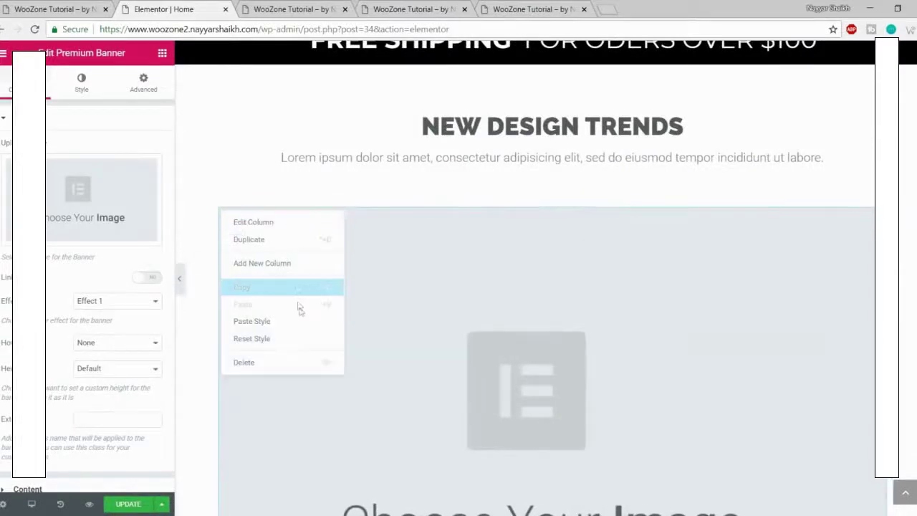
click(290, 264)
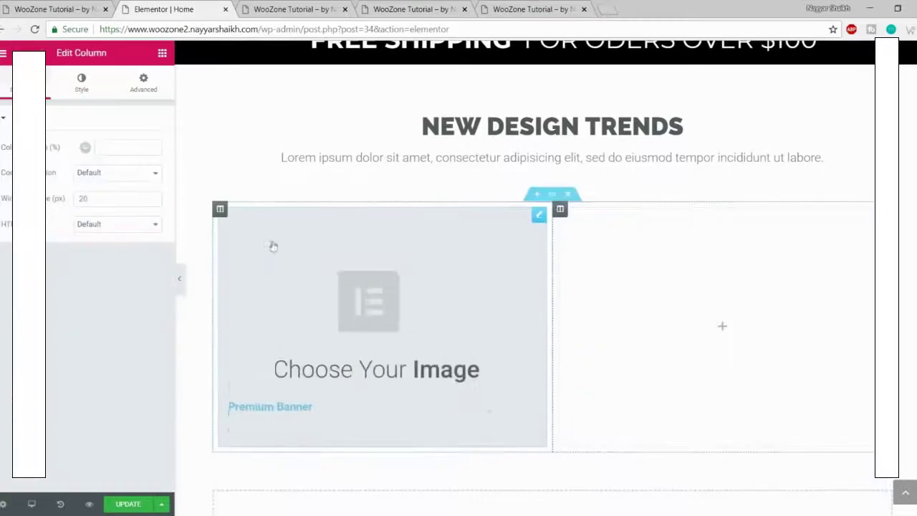
right_click(222, 209)
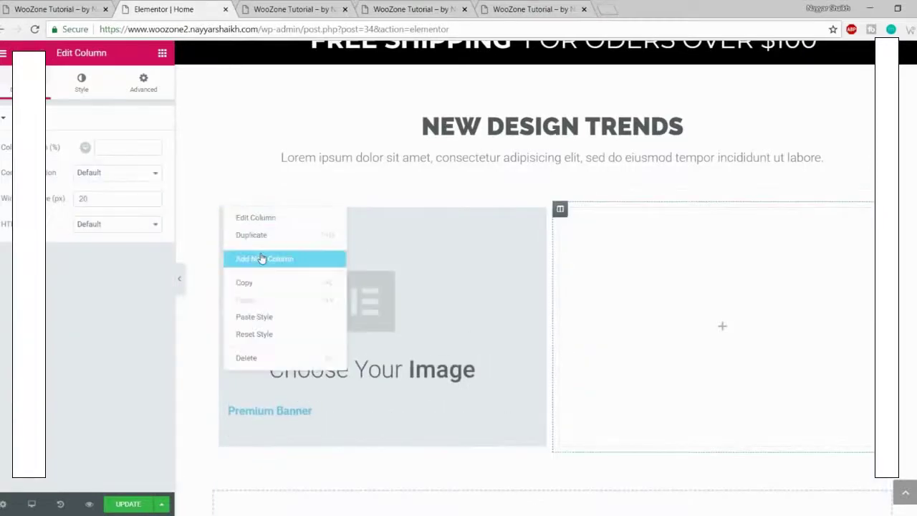
click(262, 257)
right_click(221, 215)
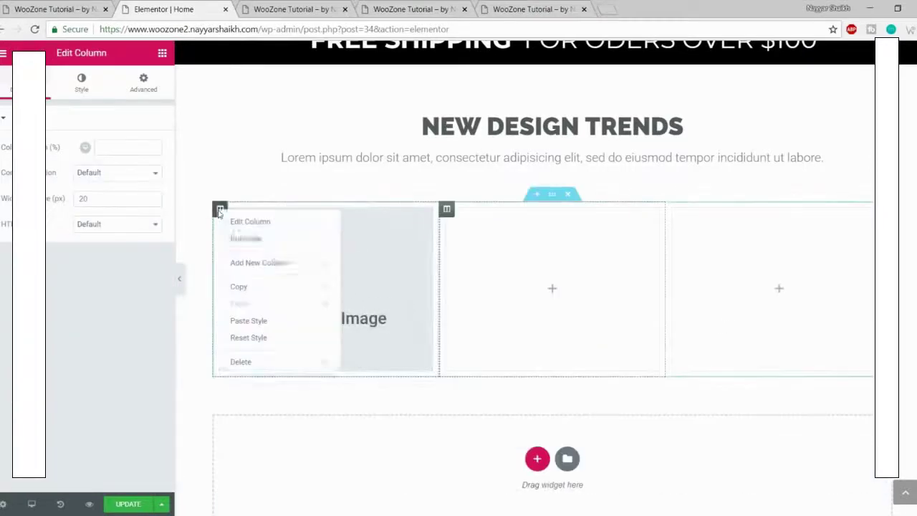
click(278, 263)
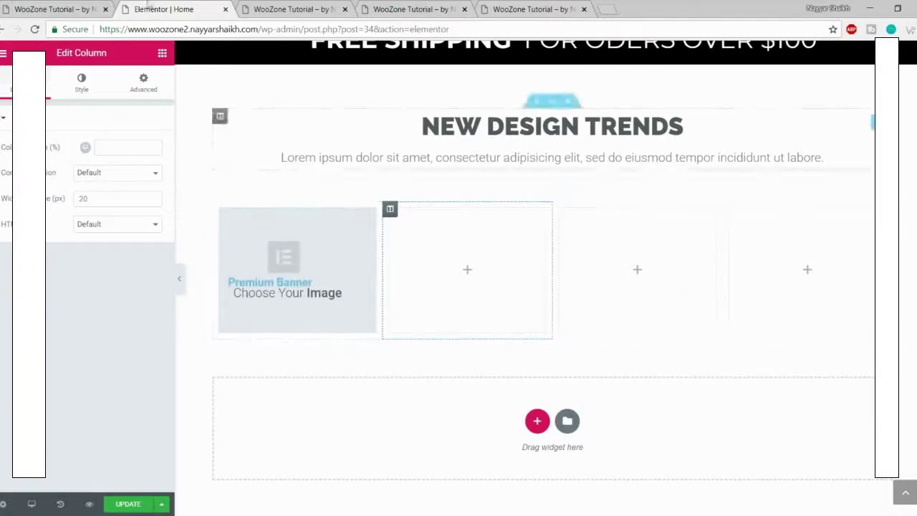
Step: Compare the category layout on the live site, then move the Premium Banner into the first column
click(65, 9)
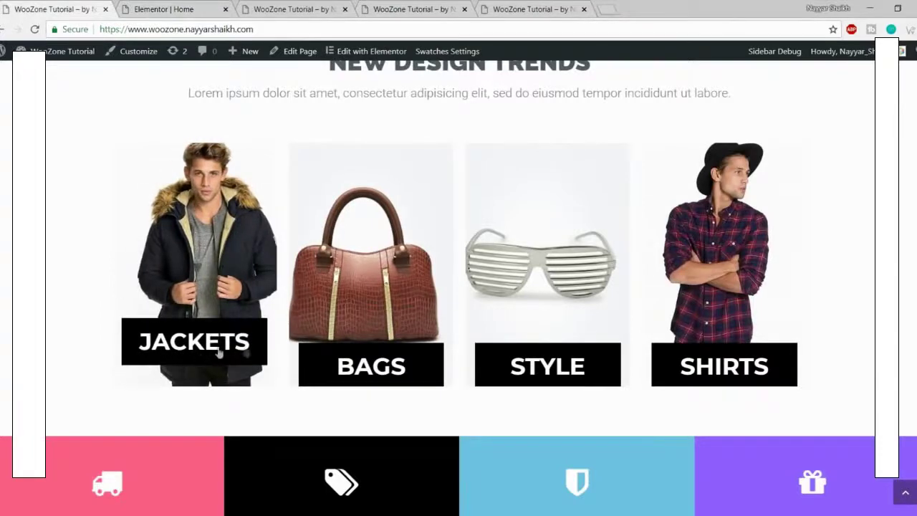
click(159, 8)
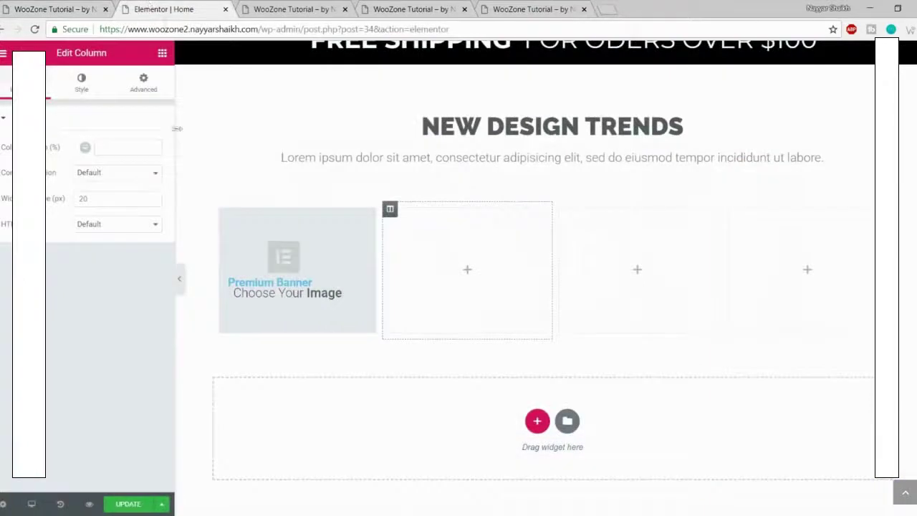
drag(294, 242, 300, 247)
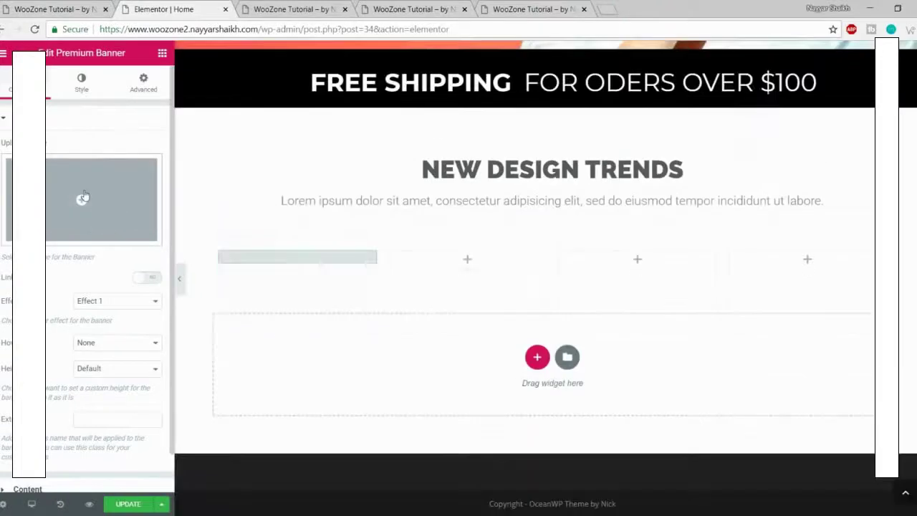
Step: Upload 1_1-5-1-thegem-product-catalog from the OceanWP eCommerce Media folder and insert it as the banner image
click(83, 197)
click(47, 102)
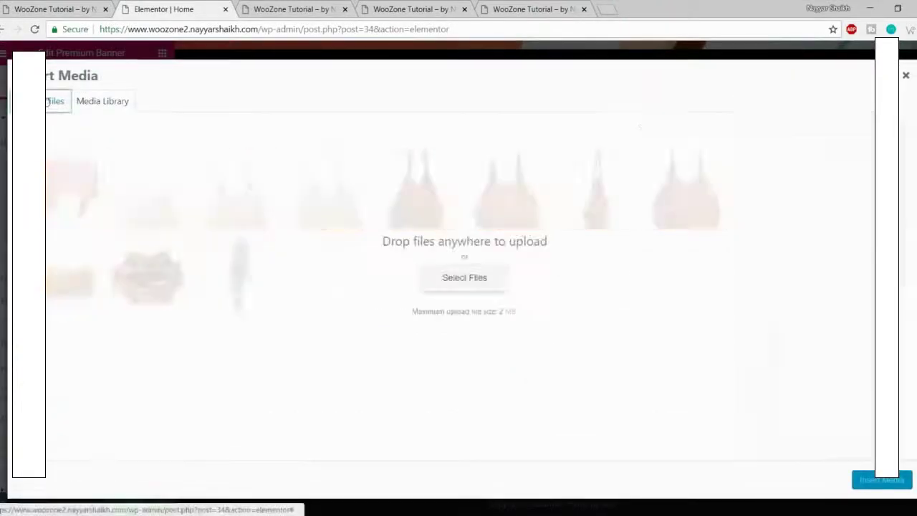
click(481, 280)
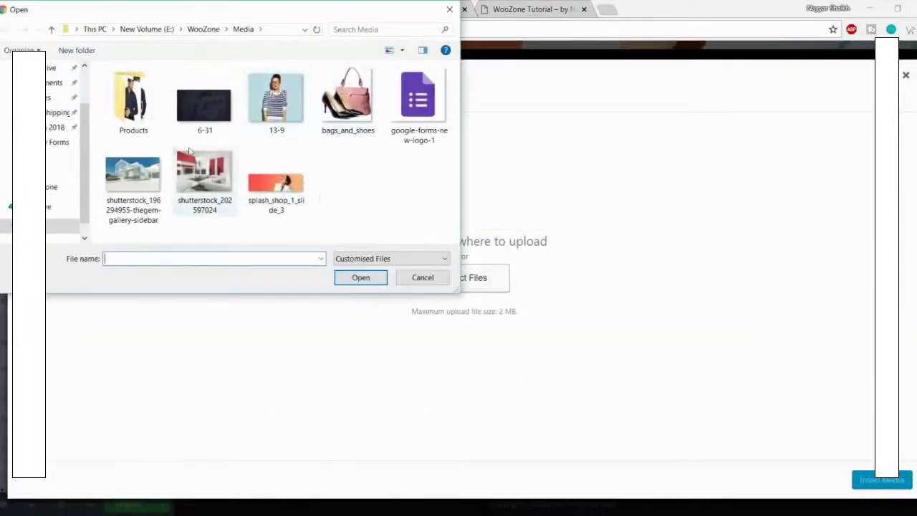
double_click(137, 107)
scroll(258, 147, down, 1)
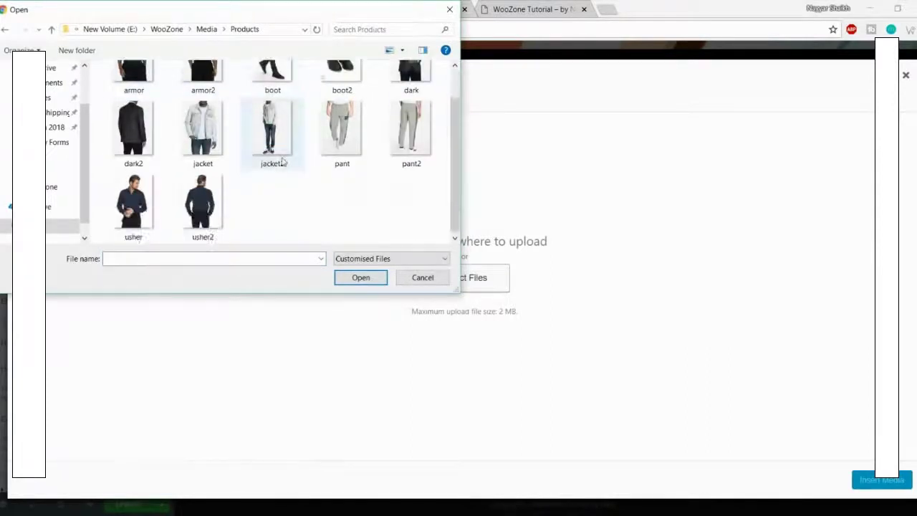
scroll(257, 147, up, 1)
click(114, 29)
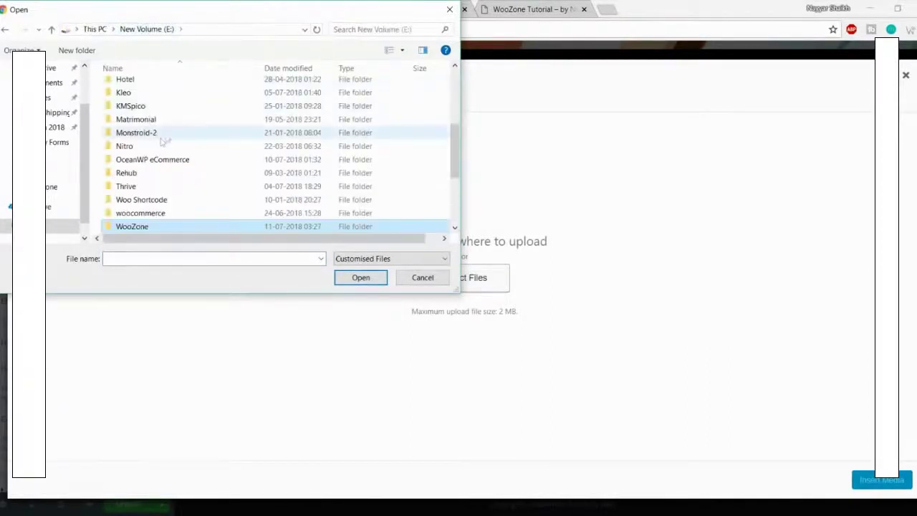
double_click(172, 159)
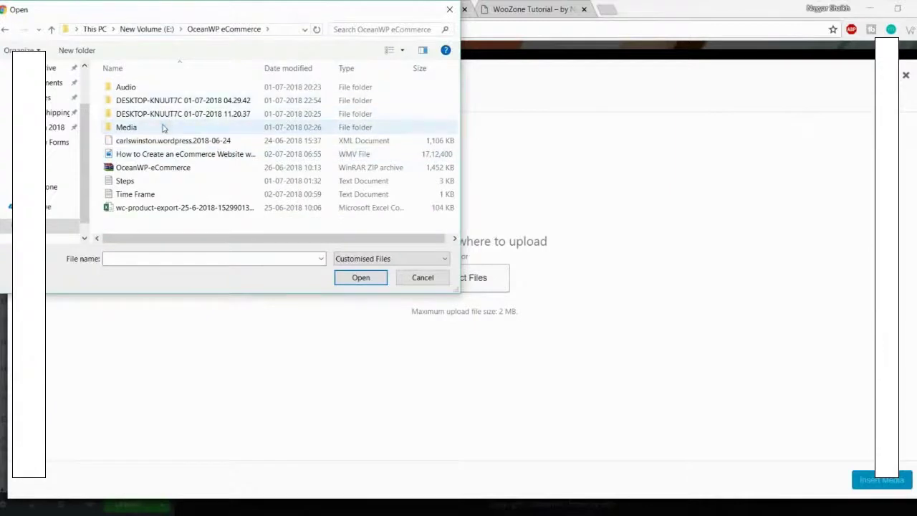
double_click(168, 127)
click(203, 104)
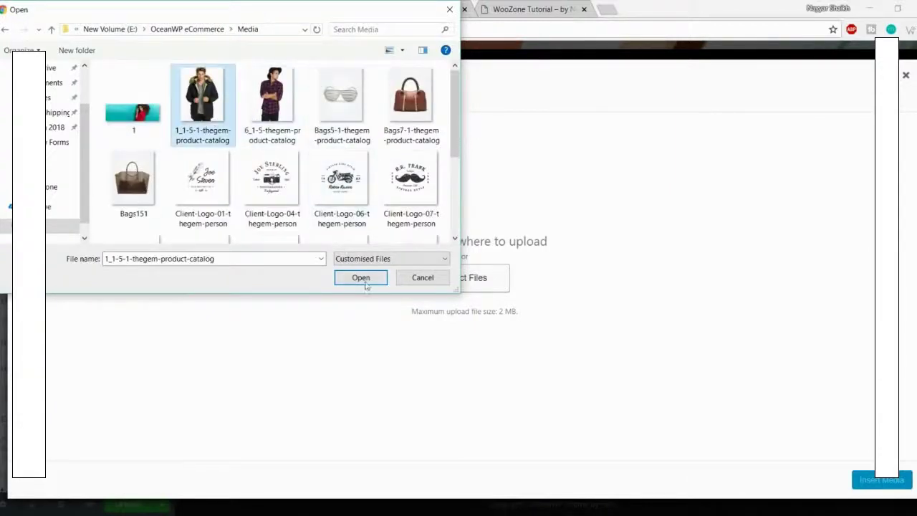
click(363, 280)
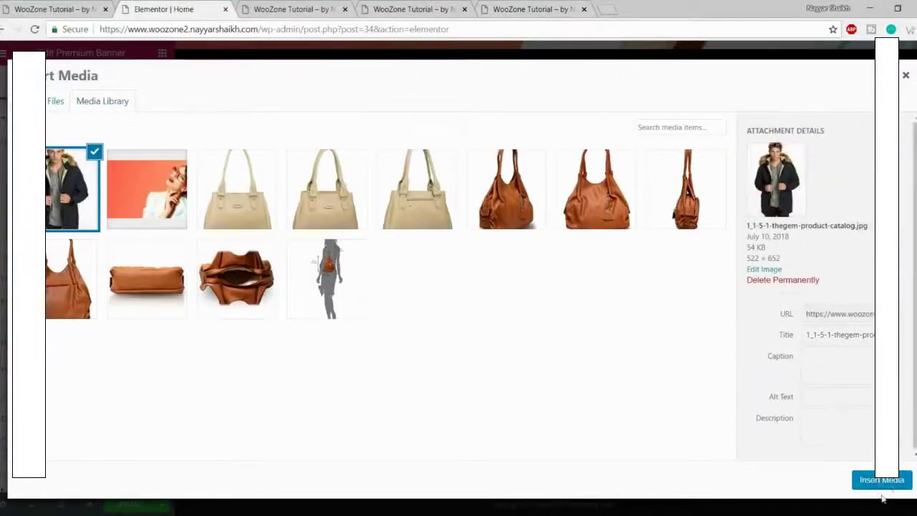
click(881, 480)
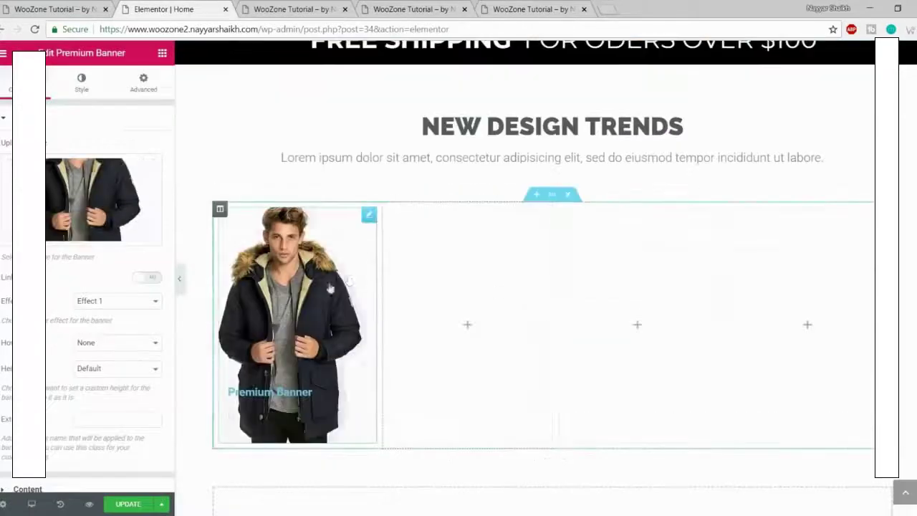
Step: Keep Effect 1 as the banner's effect
scroll(69, 298, down, 1)
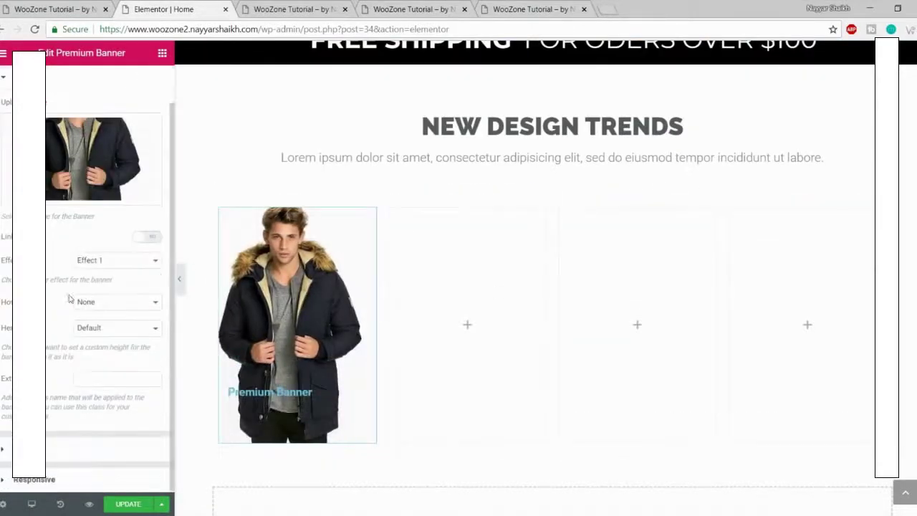
click(91, 265)
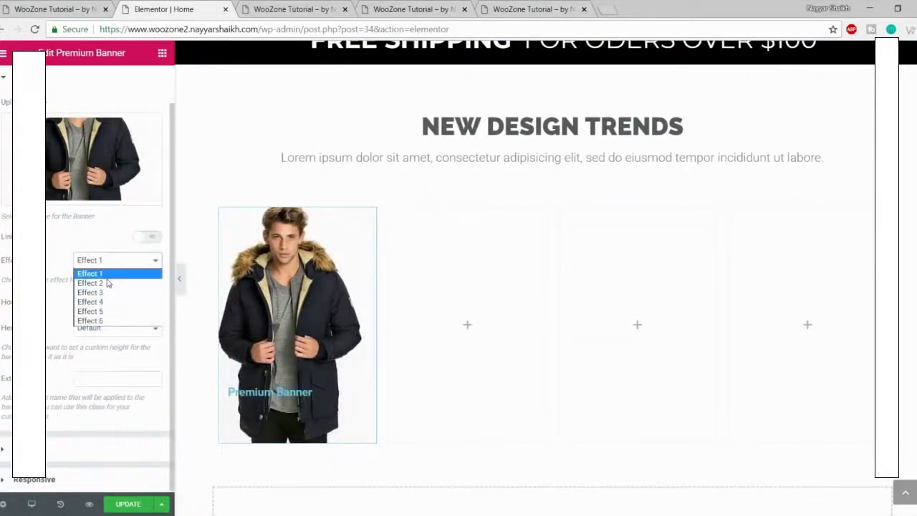
click(105, 275)
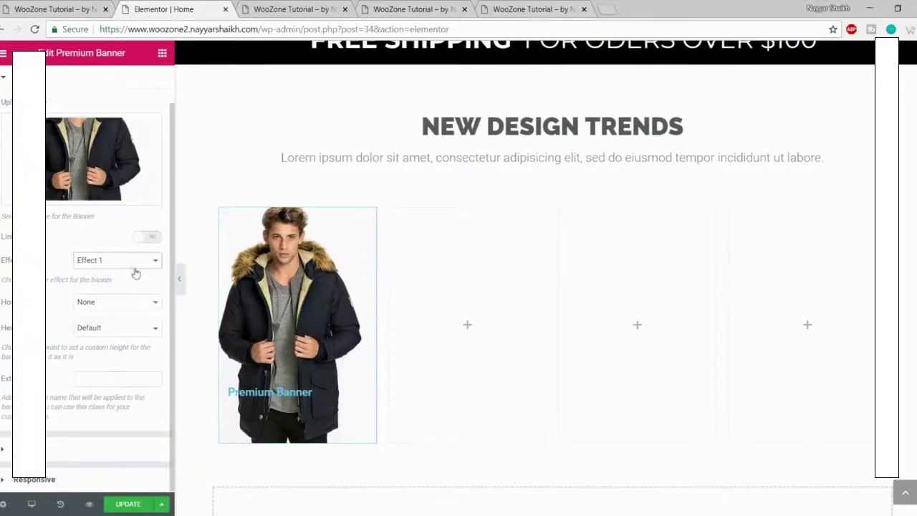
mouse_move(317, 403)
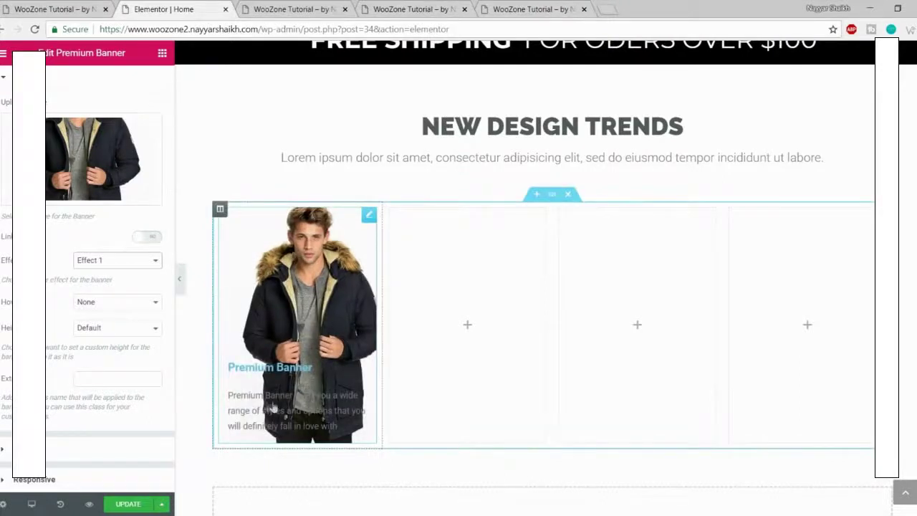
click(75, 453)
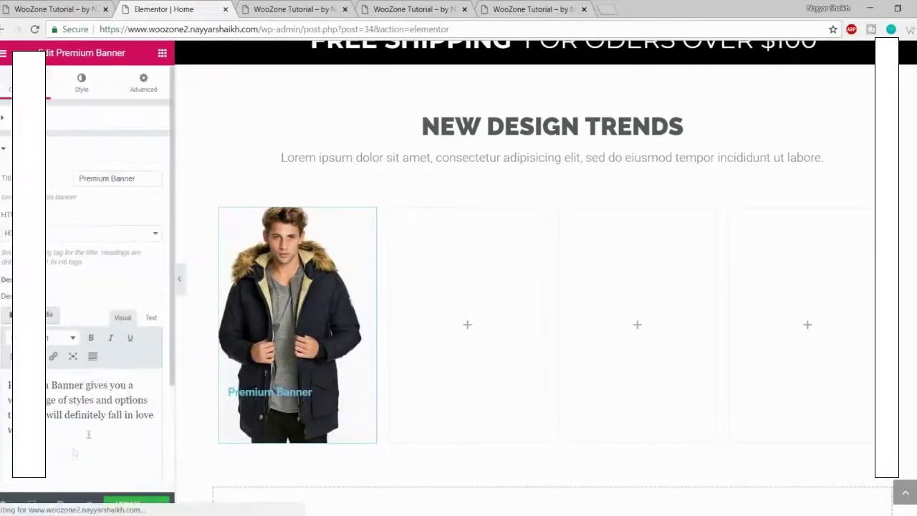
Step: Delete the banner description, change the title to JACKETS and centre-align it
drag(29, 428, 4, 353)
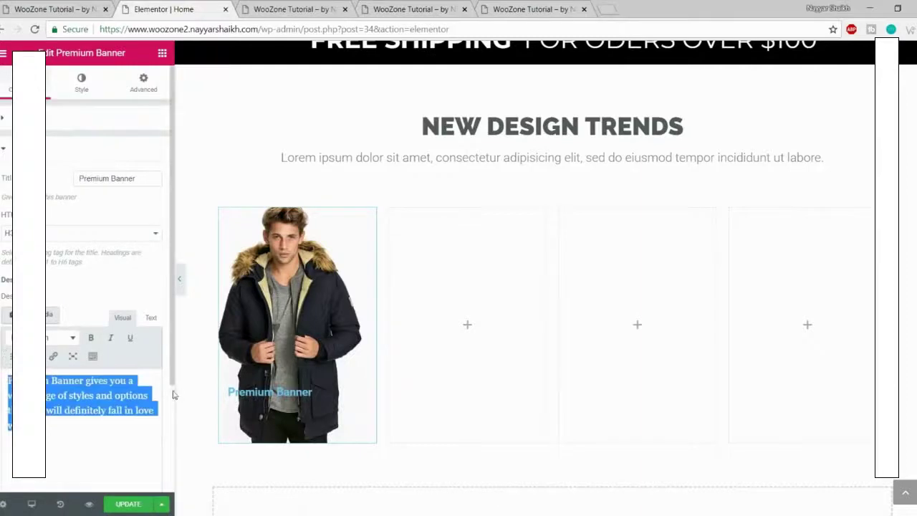
key(BackSpace)
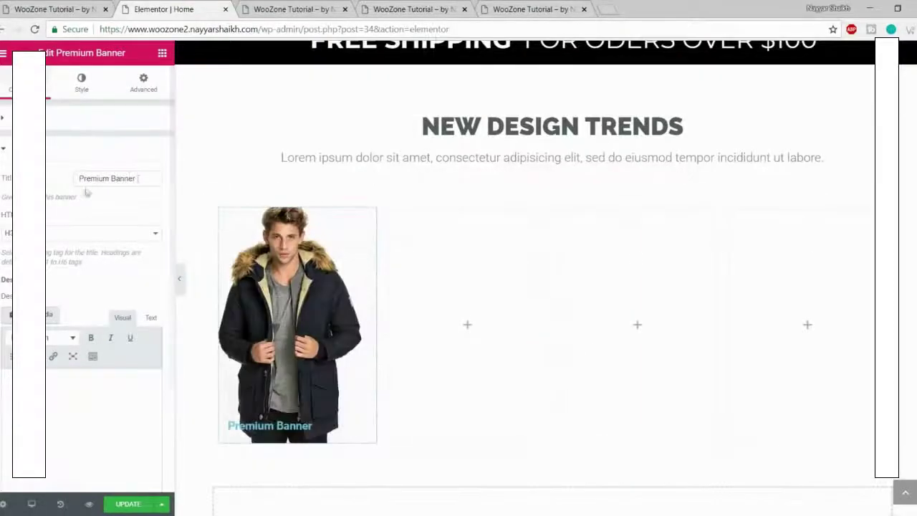
drag(145, 183, 70, 189)
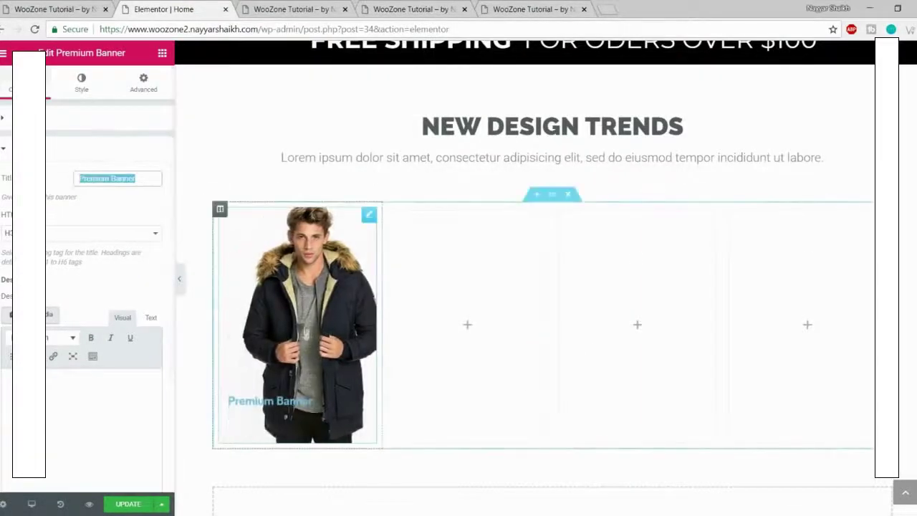
text(J)
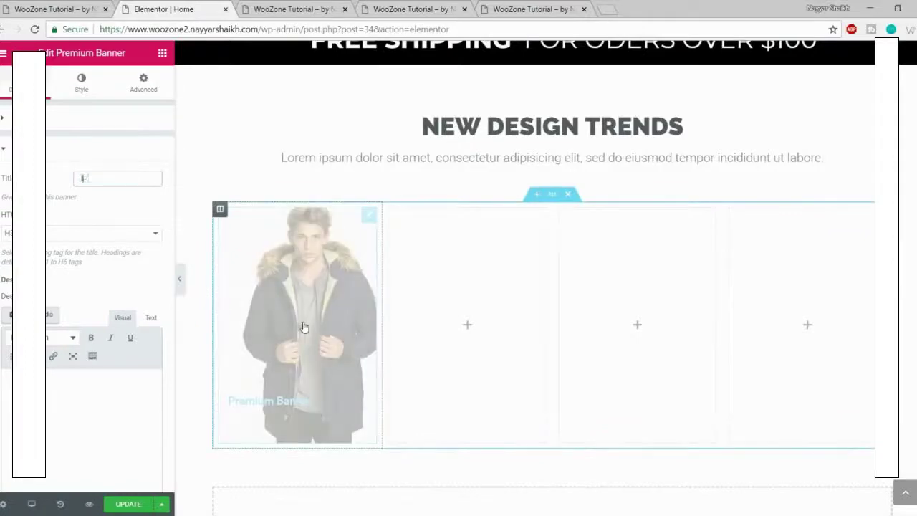
text(ACKETS)
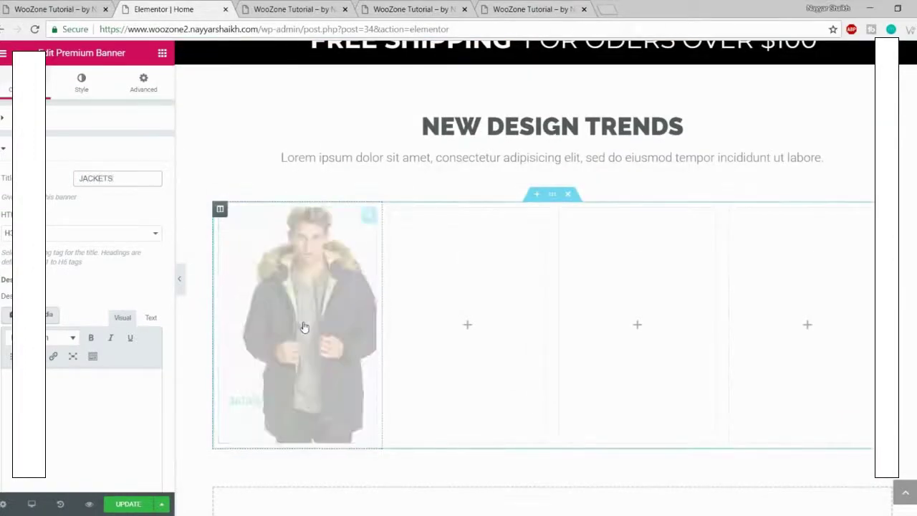
scroll(139, 366, down, 2)
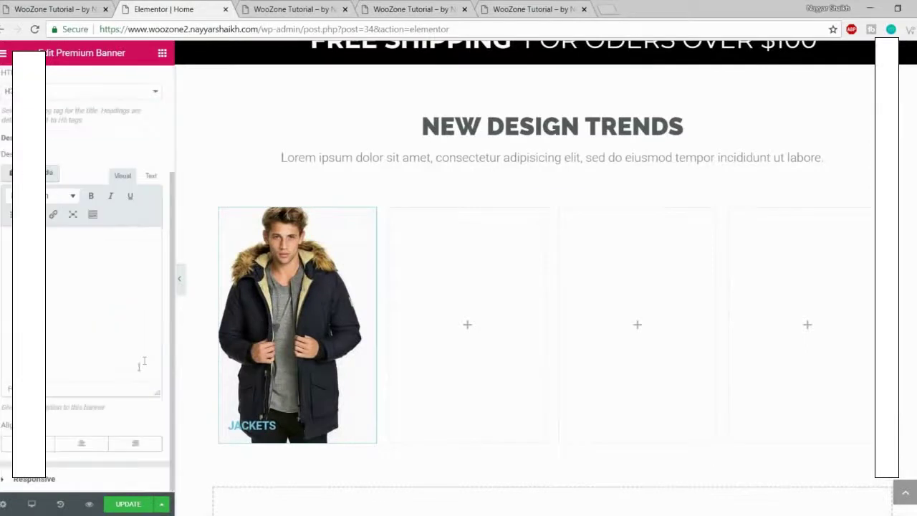
click(82, 445)
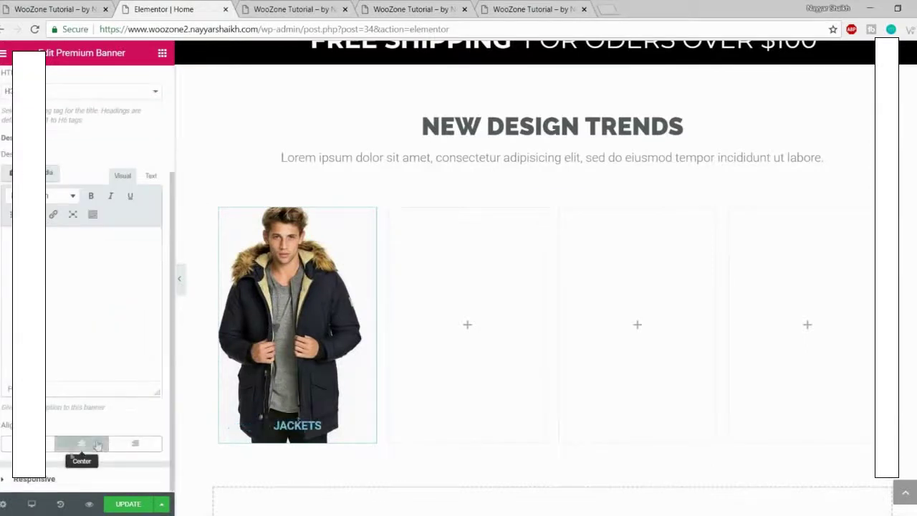
scroll(104, 445, up, 2)
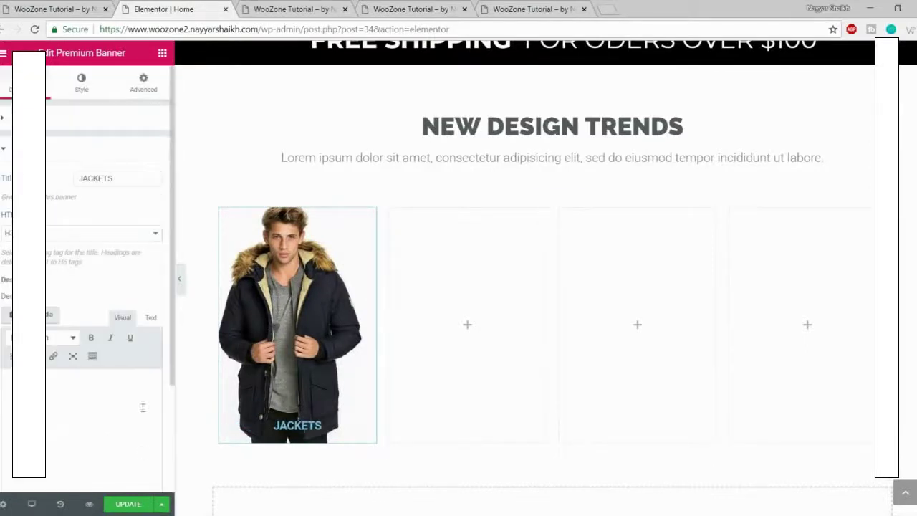
Step: Set the JACKETS title typography to Montserrat, 37 px, weight 700
click(80, 84)
click(78, 263)
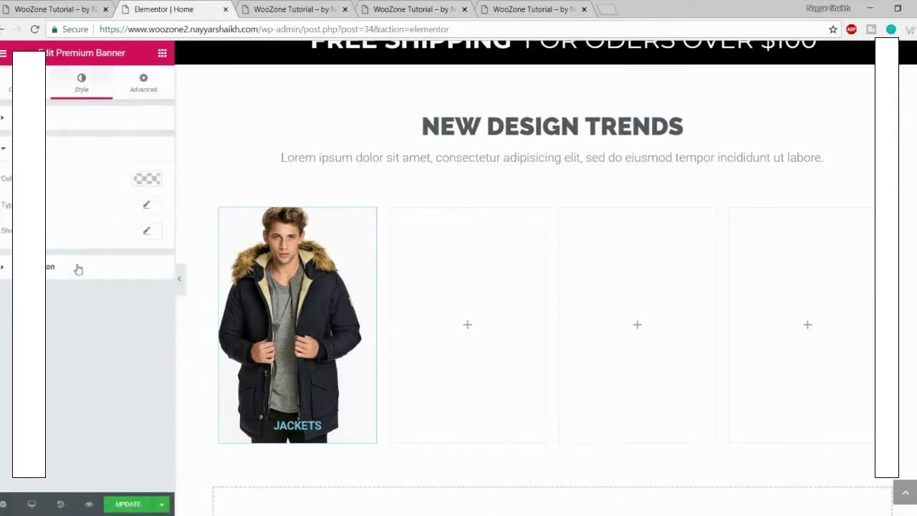
click(147, 208)
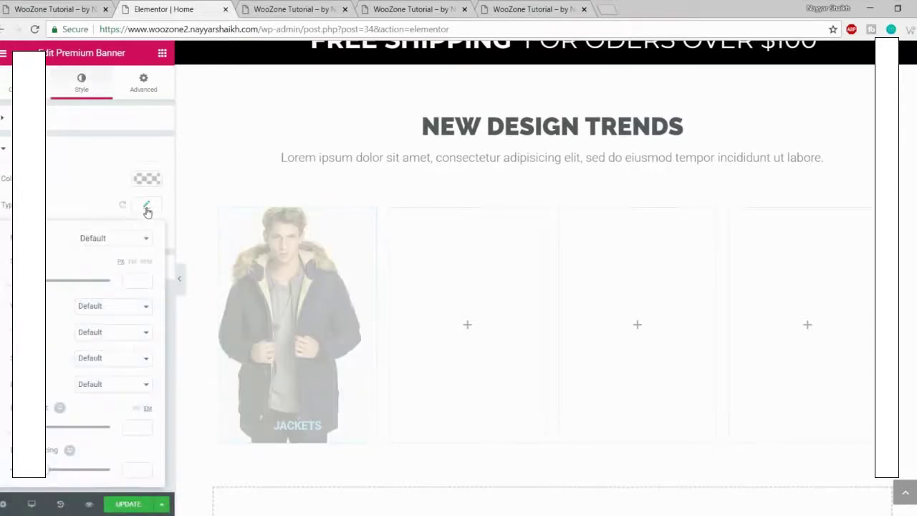
click(103, 240)
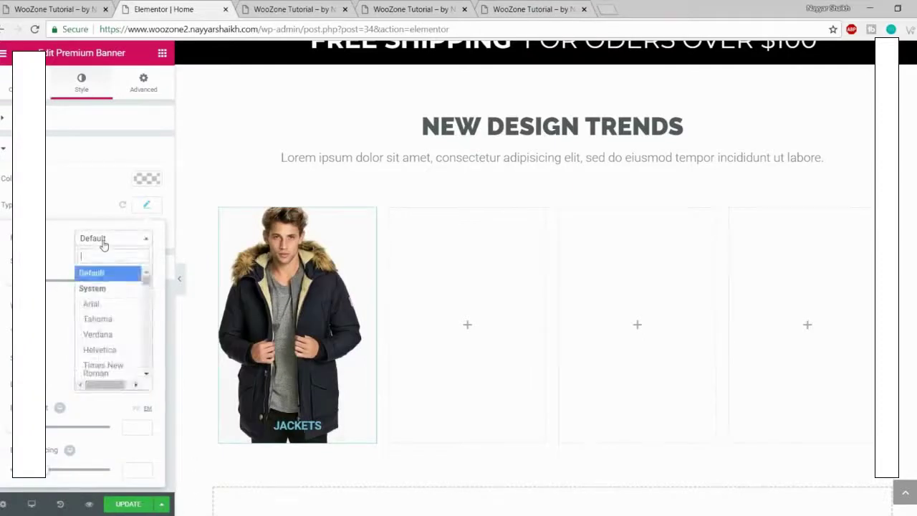
text(monts)
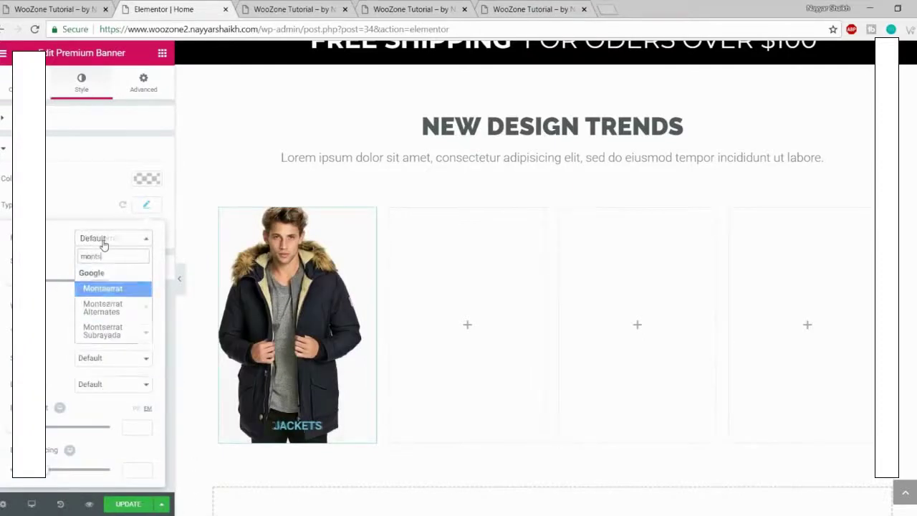
key(Return)
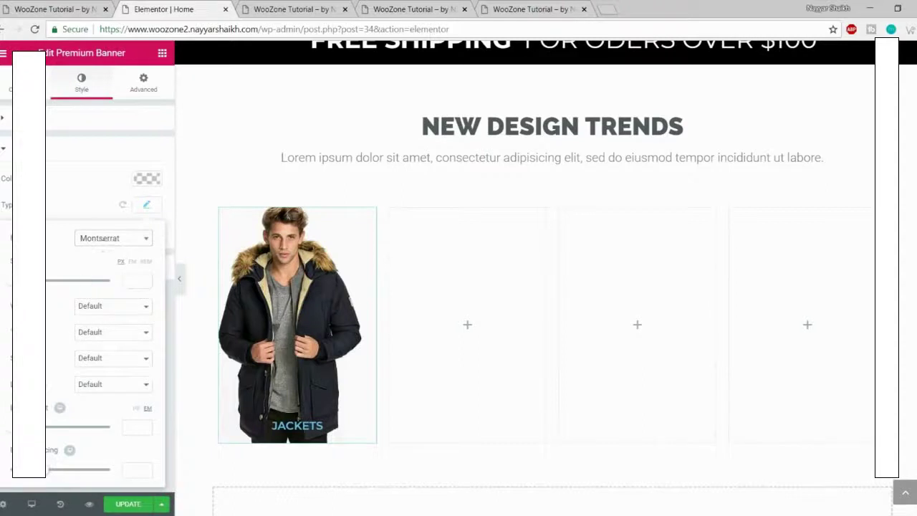
drag(10, 281, 28, 281)
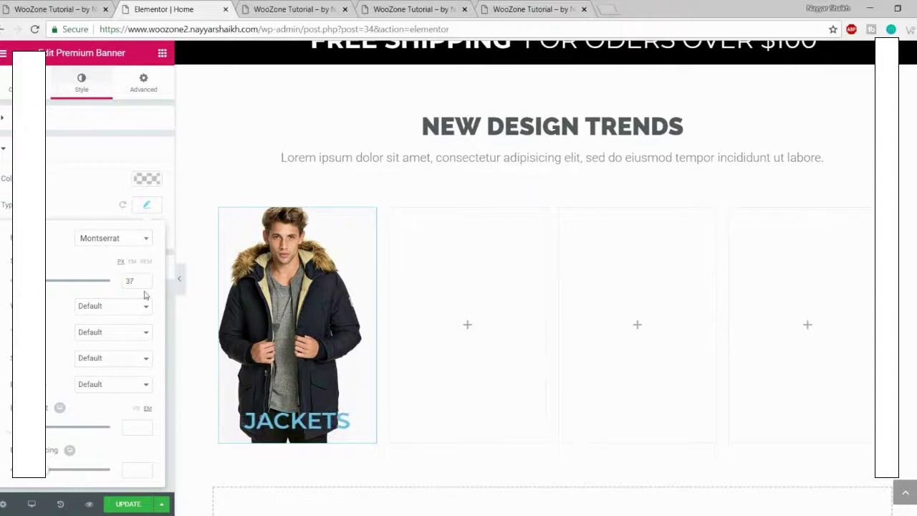
click(100, 317)
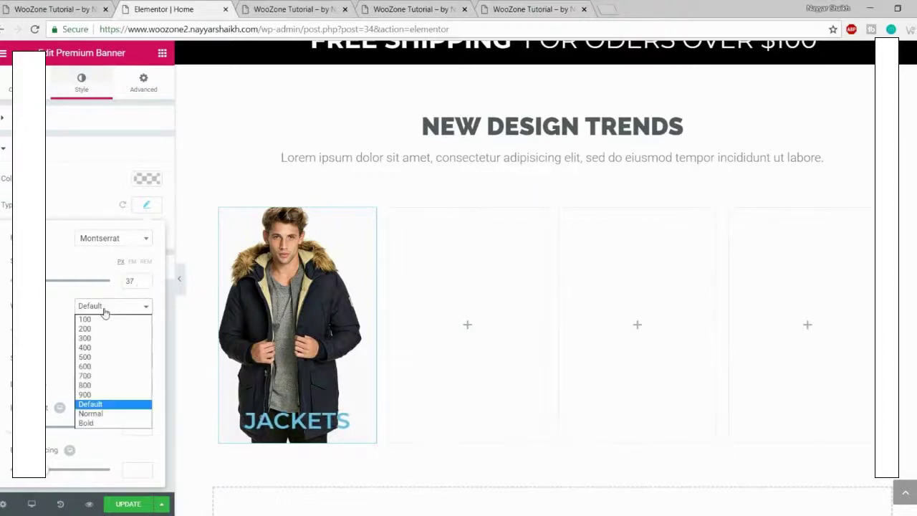
click(99, 377)
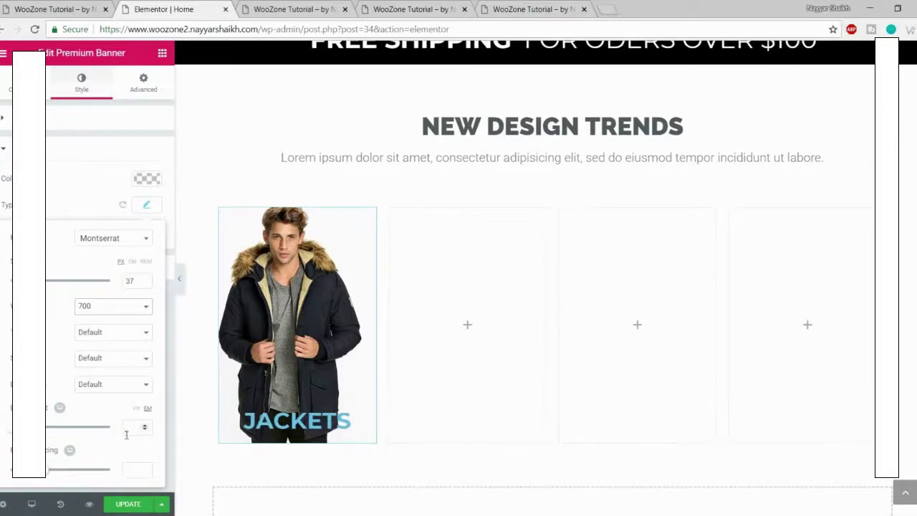
Step: Make the title white, raise its line height to 2, and update the page
click(147, 179)
click(113, 327)
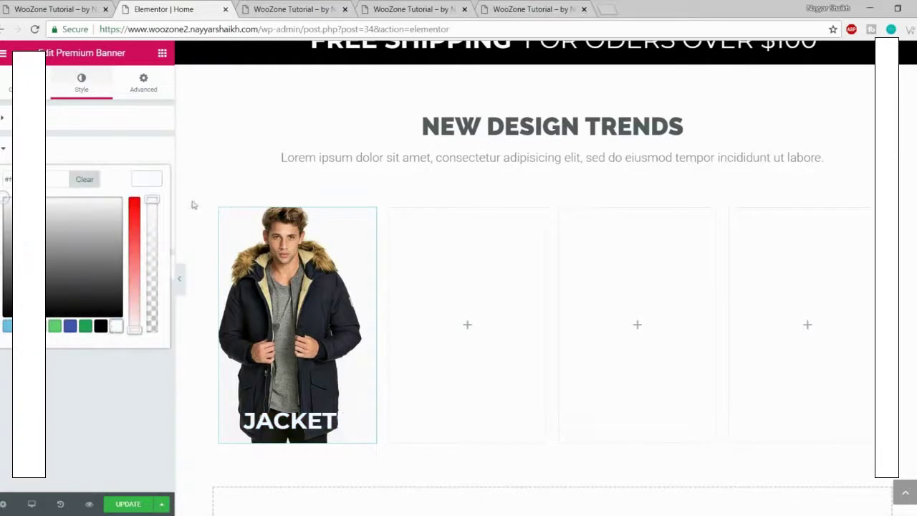
click(141, 183)
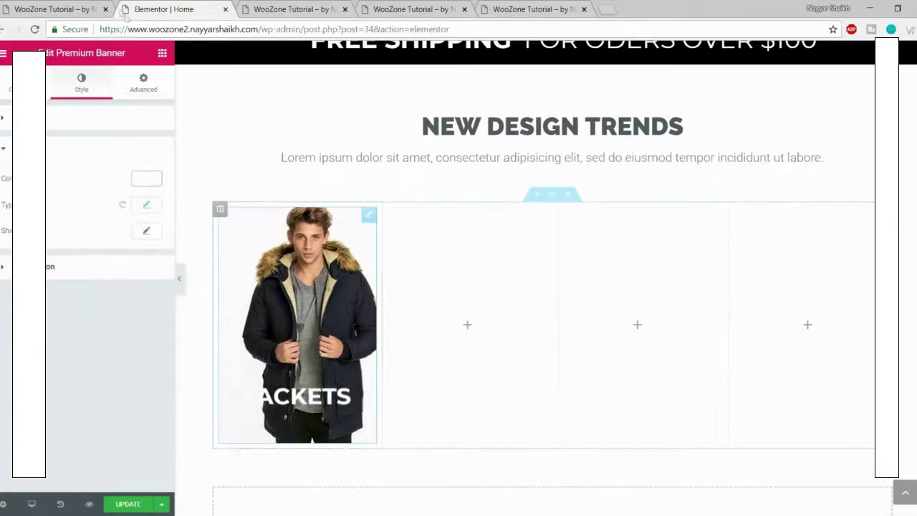
click(71, 6)
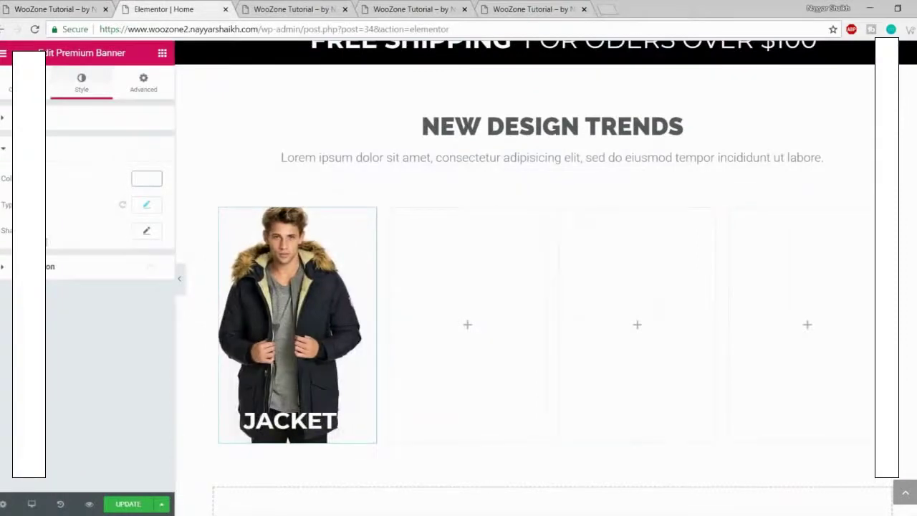
click(148, 205)
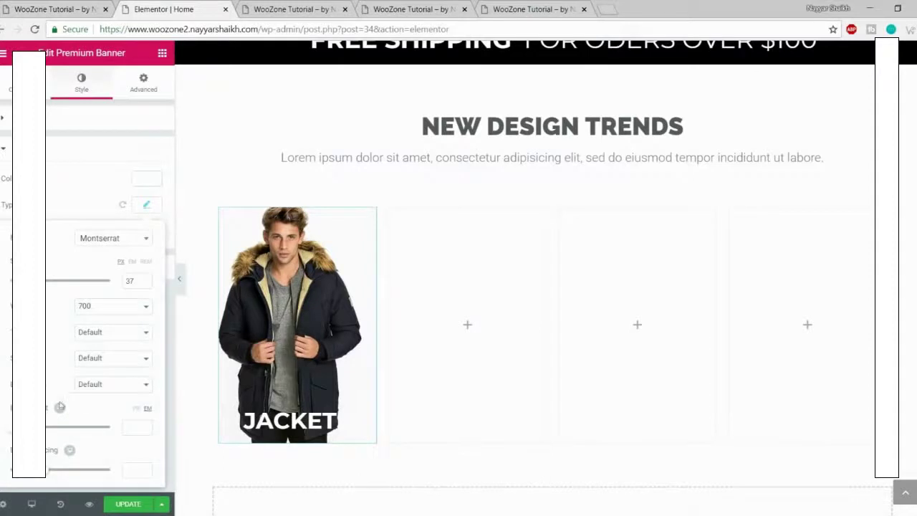
drag(12, 427, 31, 428)
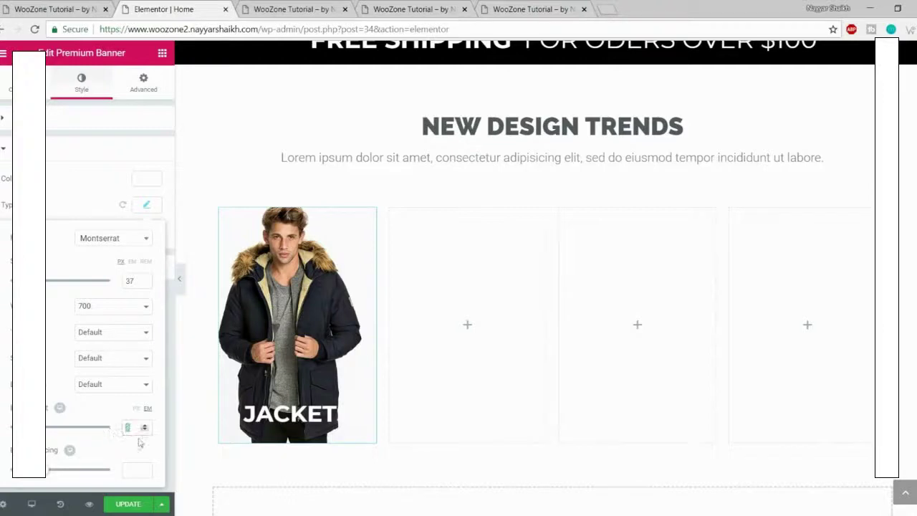
click(129, 506)
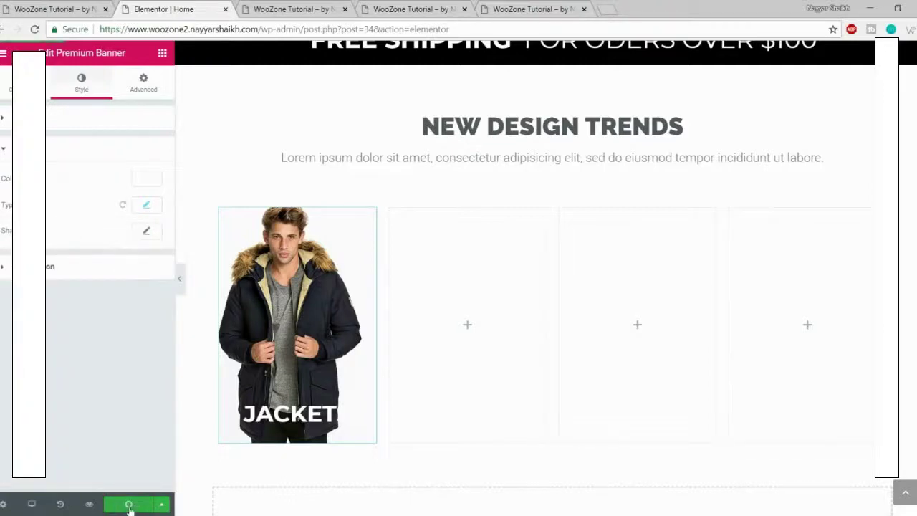
Step: Reload the site preview and scroll down to the JACKETS banner under NEW DESIGN TRENDS
click(318, 9)
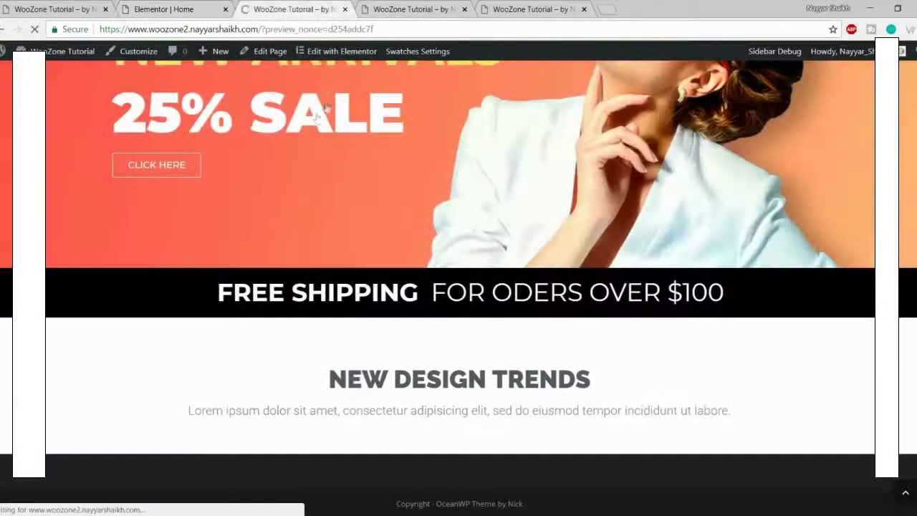
scroll(349, 194, down, 6)
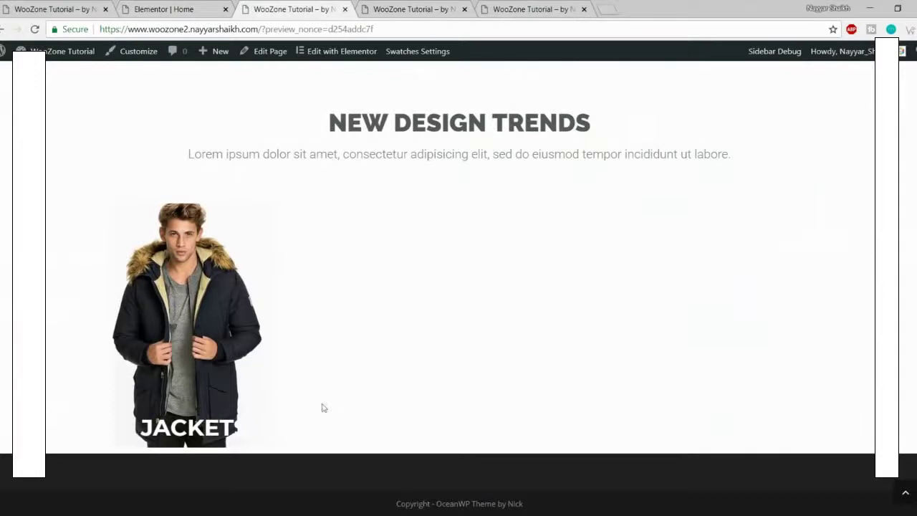
Step: Inspect the JACKETS banner and add a new style rule for its h3 title
right_click(198, 406)
click(213, 399)
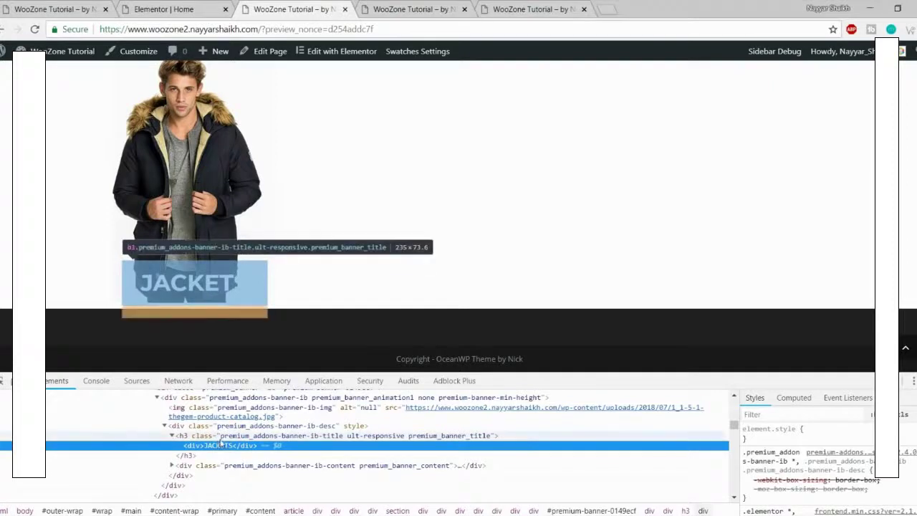
click(223, 436)
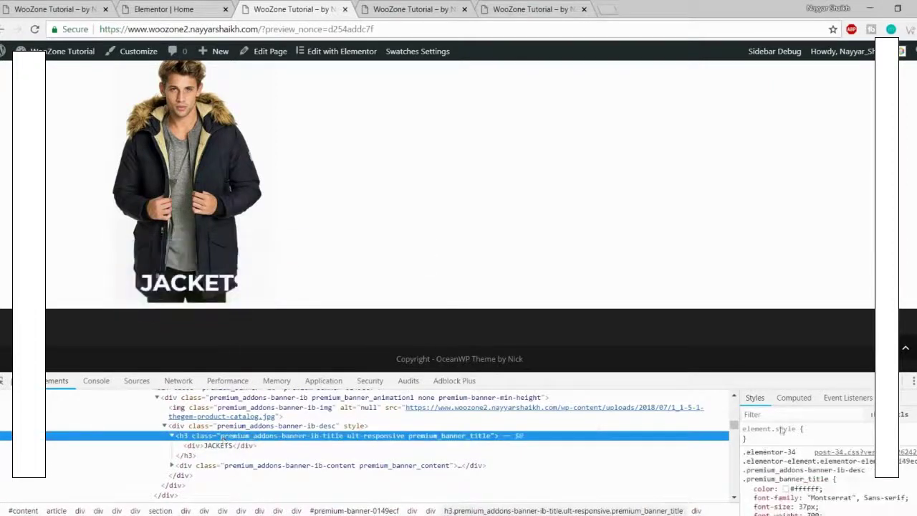
click(914, 414)
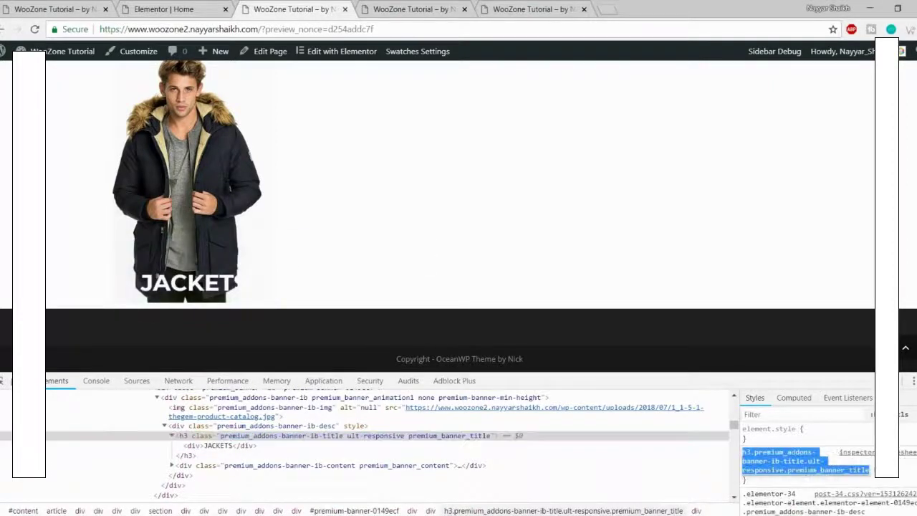
key(Return)
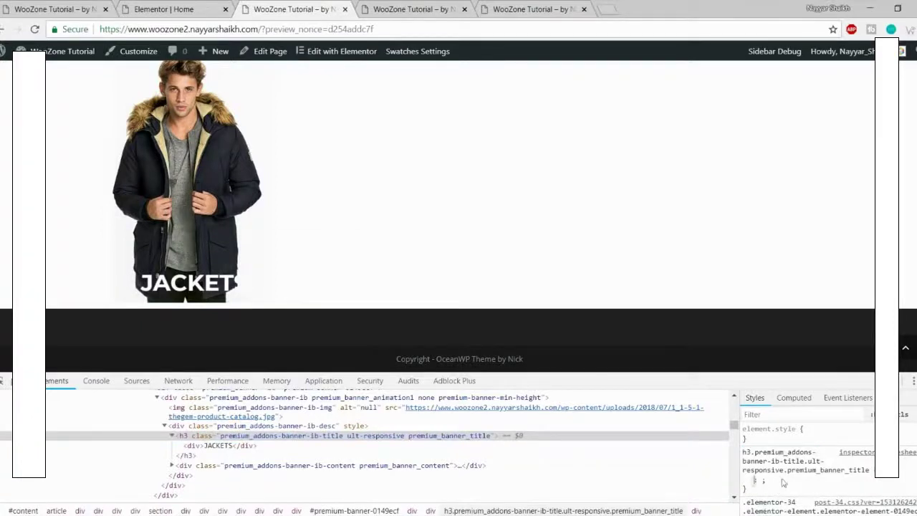
Step: Give the h3 rule background-color: black and select the rule text for copying
text(back)
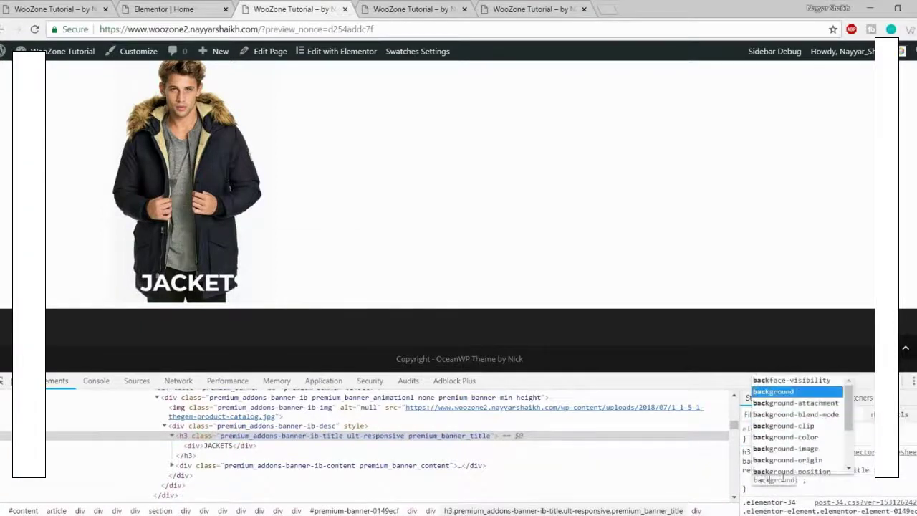
key(Tab)
key(Escape)
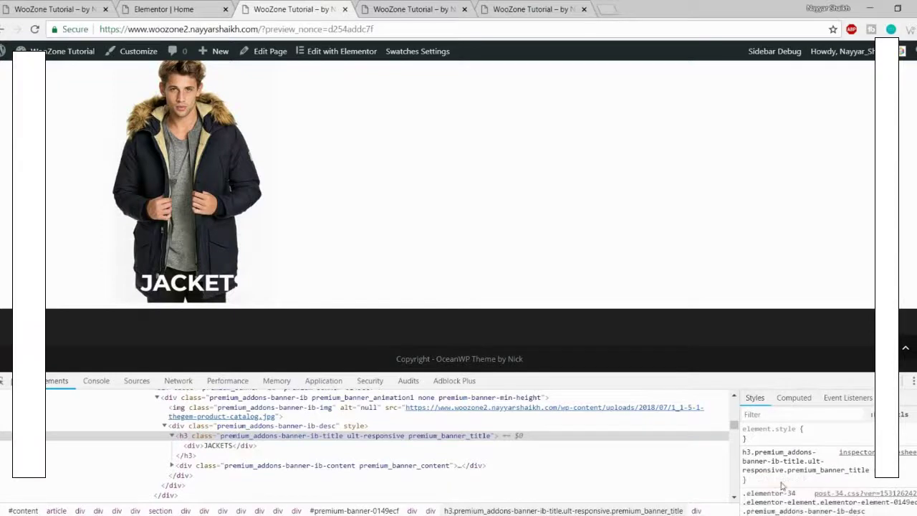
click(782, 486)
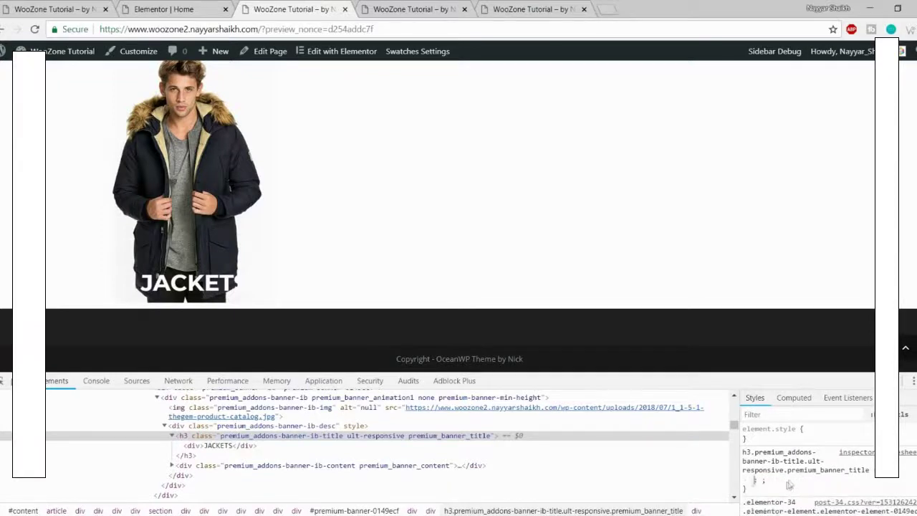
text(backgr)
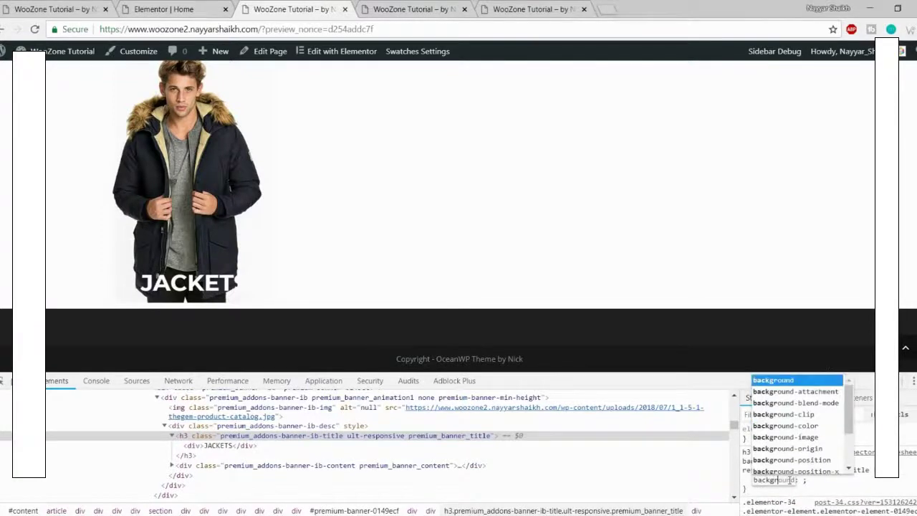
key(Down)
key(Down)
key(Down)
key(Down)
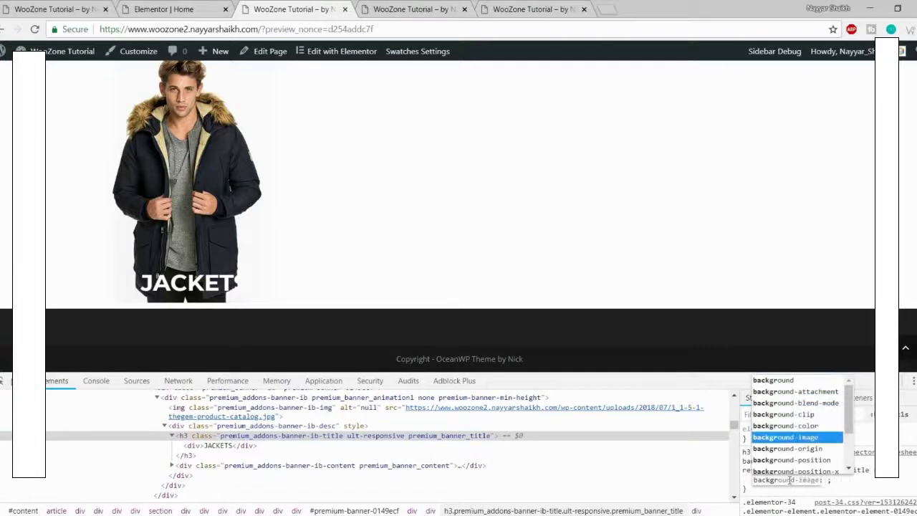
key(Up)
key(Return)
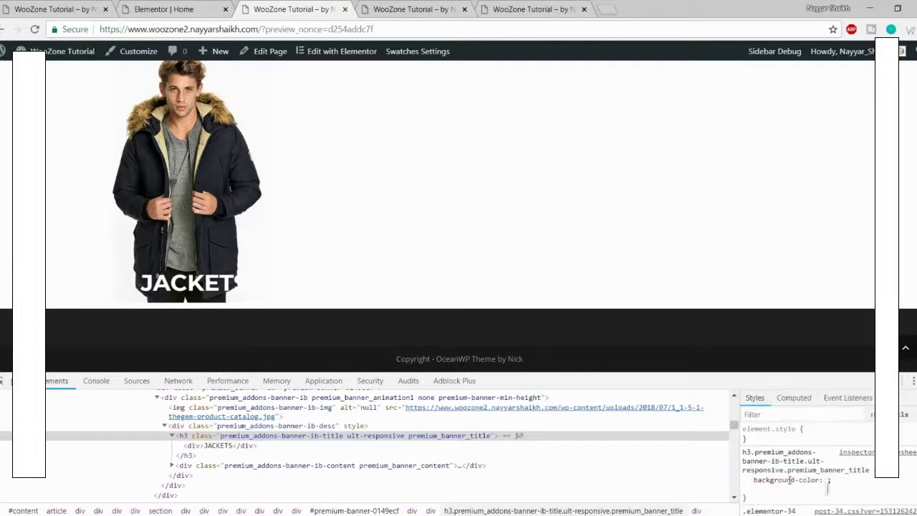
text(black)
key(Return)
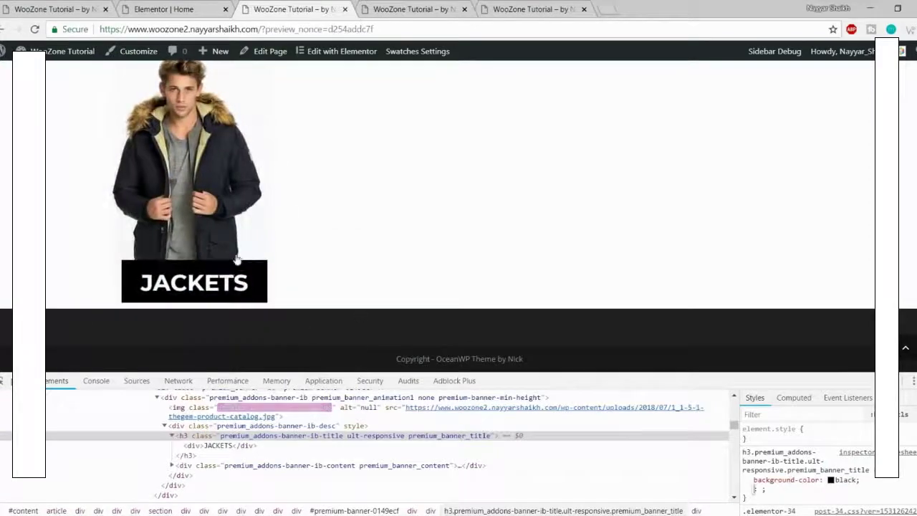
click(788, 493)
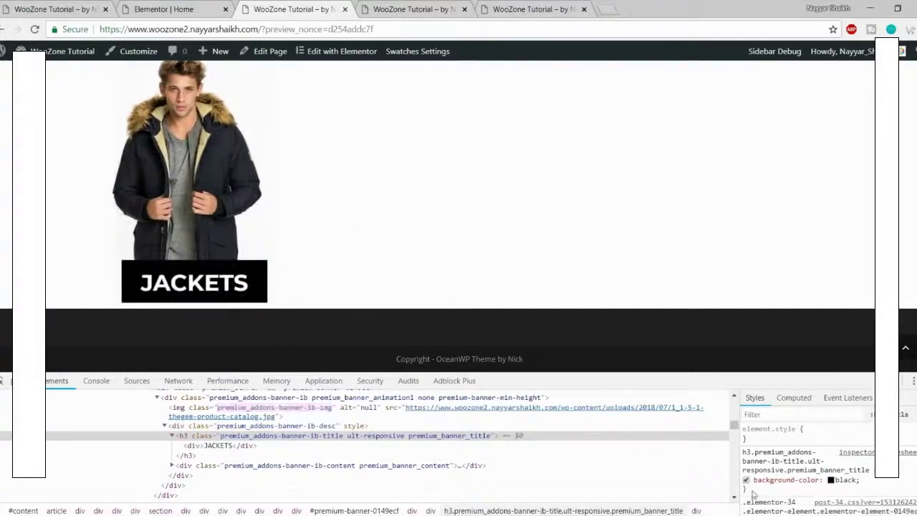
drag(753, 495, 744, 452)
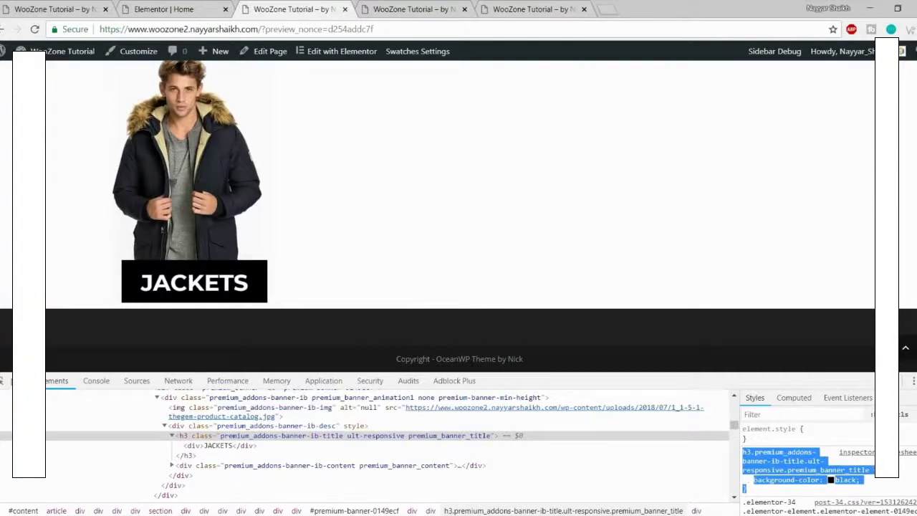
Step: Reload the site without the preview parameter in the address bar
click(214, 7)
click(428, 7)
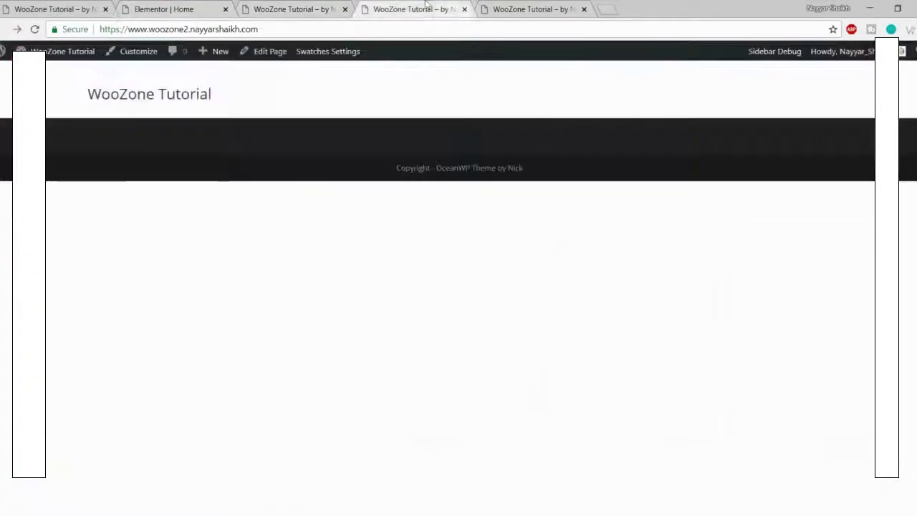
click(250, 7)
scroll(339, 107, up, 6)
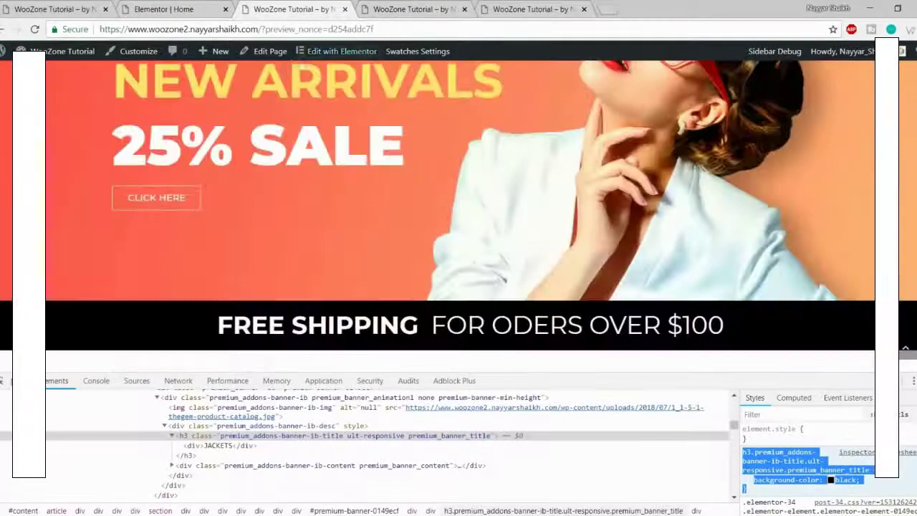
scroll(339, 108, down, 3)
drag(259, 30, 430, 30)
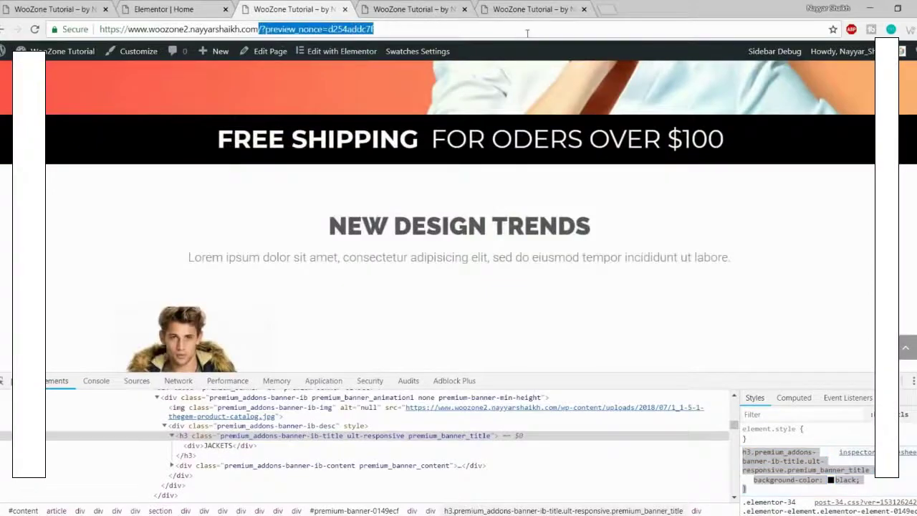
key(BackSpace)
key(Return)
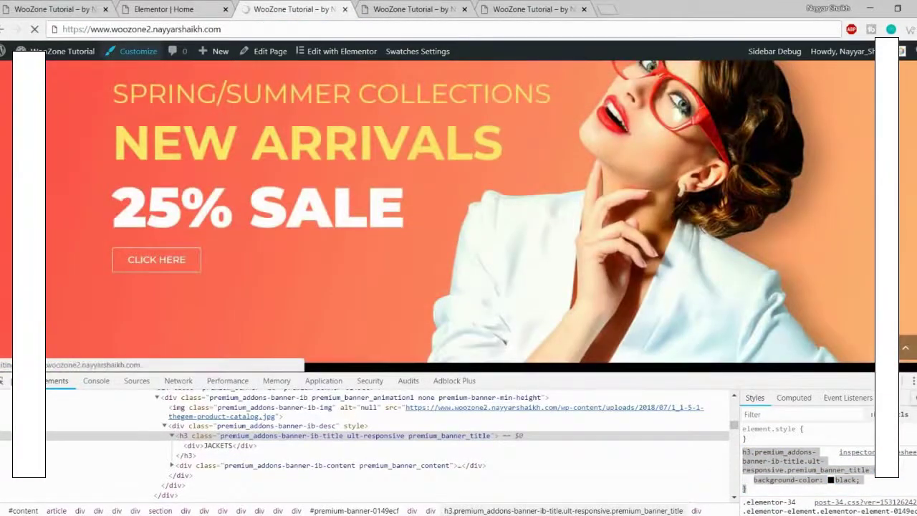
scroll(435, 370, down, 6)
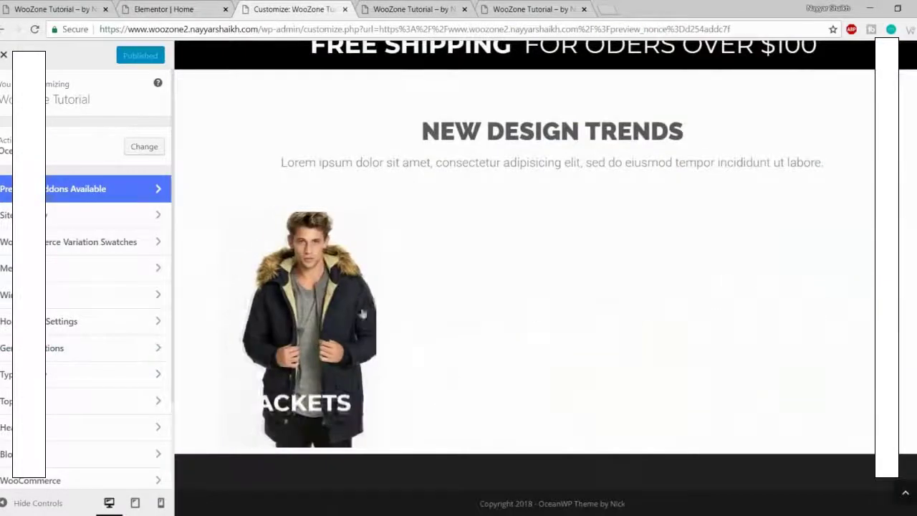
scroll(117, 362, down, 3)
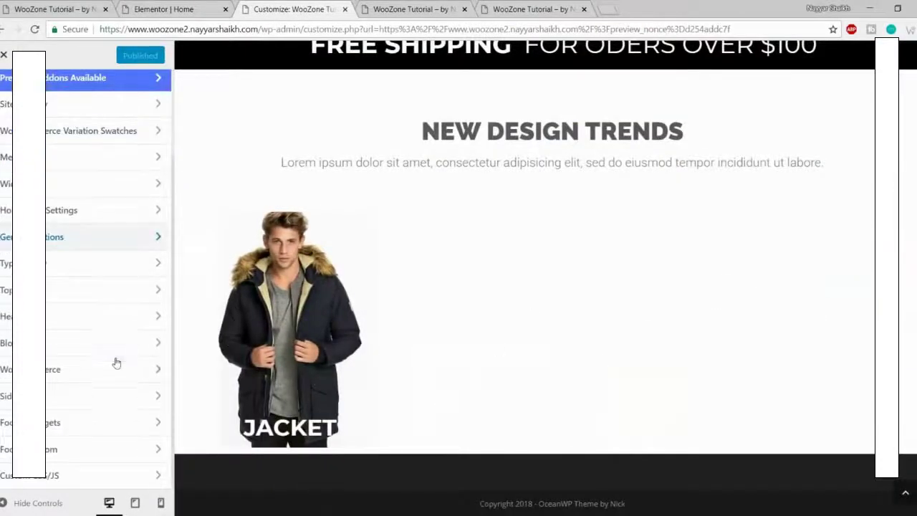
Step: Paste the black h3 background rule into Custom CSS/JS, close the Customizer, and return to Elementor
click(87, 475)
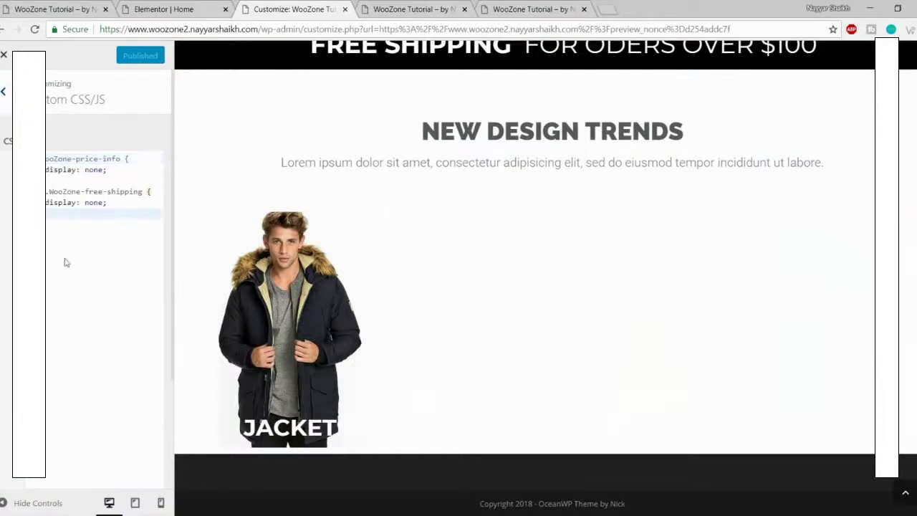
key(Return)
key(ctrl+v)
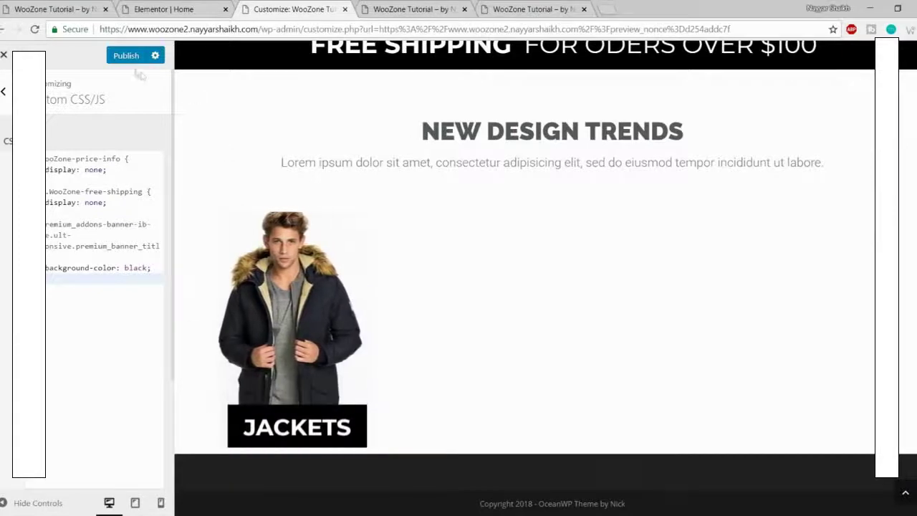
click(4, 56)
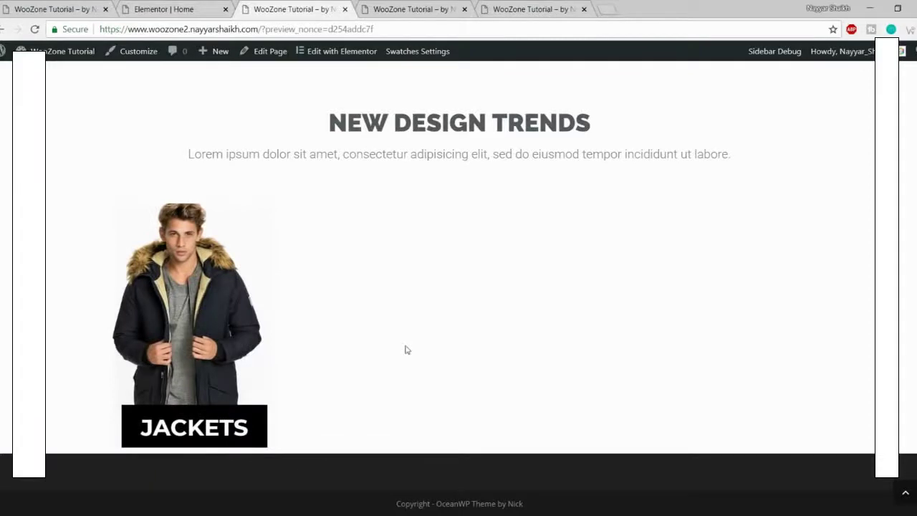
click(176, 6)
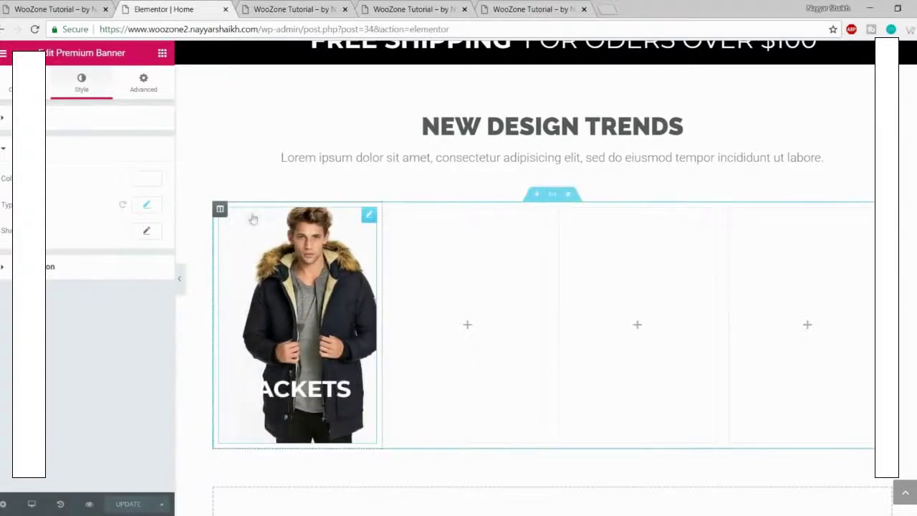
Step: Copy the jacket banner and paste it into the second, third and fourth columns
right_click(241, 248)
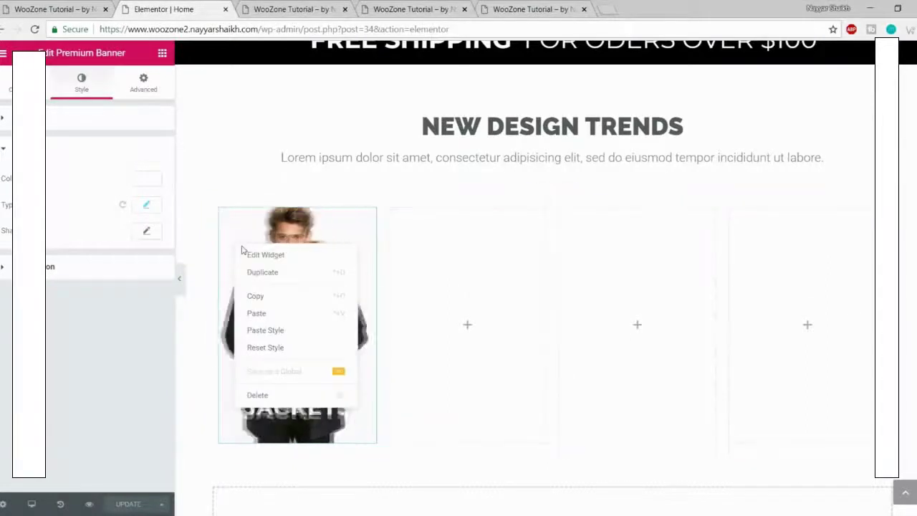
click(287, 295)
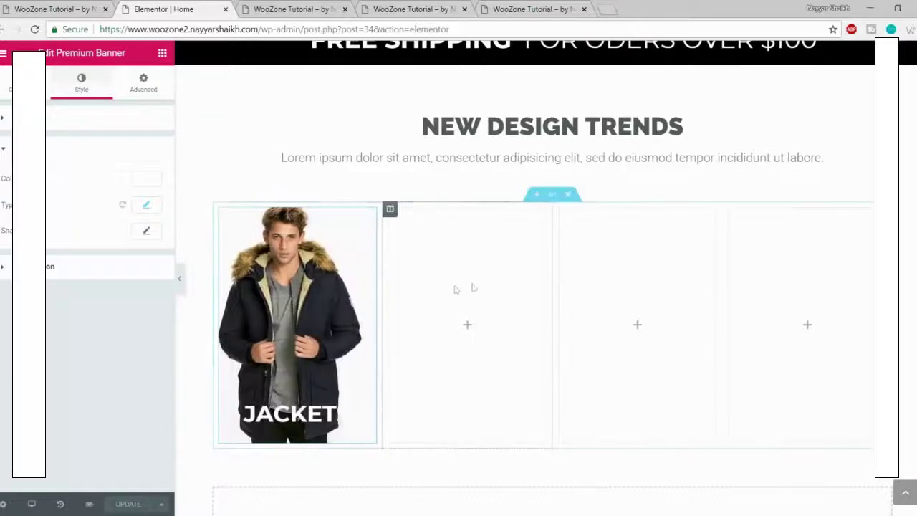
right_click(455, 289)
click(478, 300)
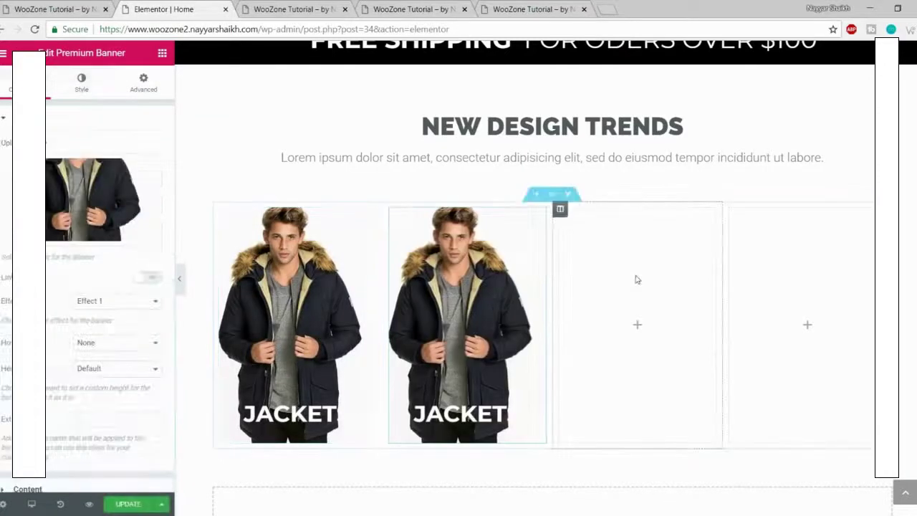
right_click(636, 280)
click(660, 294)
right_click(822, 296)
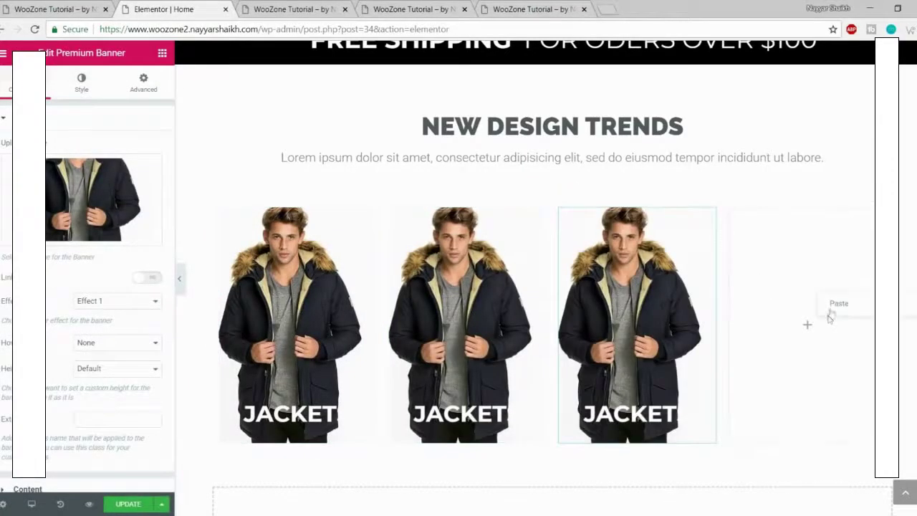
click(829, 309)
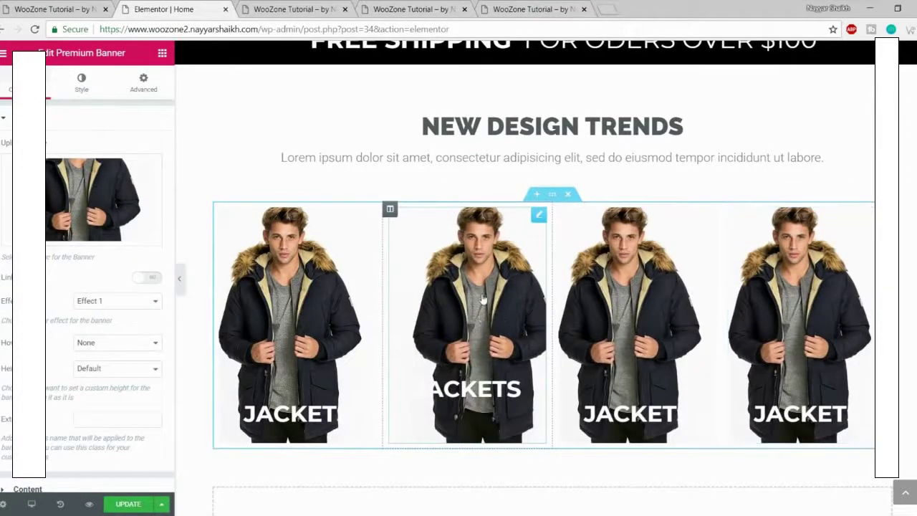
click(86, 7)
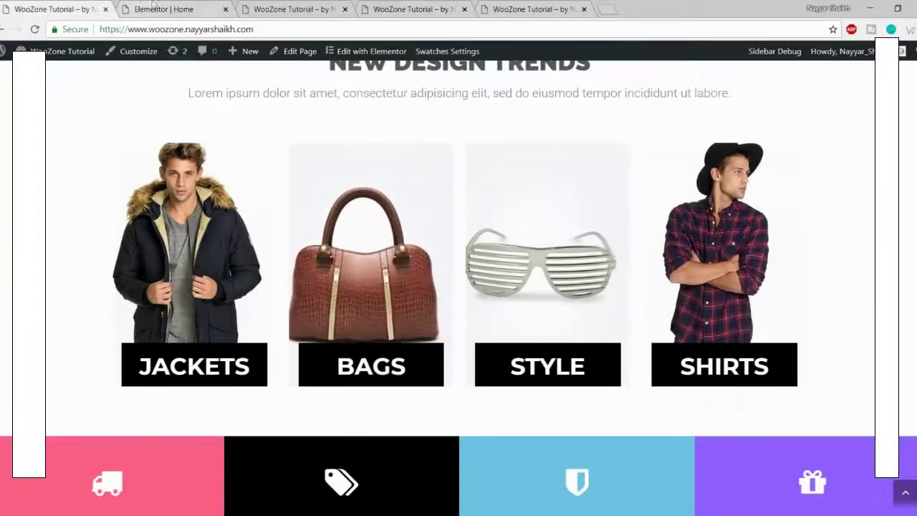
Step: Replace the second banner's jacket image with the uploaded Bags7-1 bag photo and title it BAGS
click(153, 6)
click(105, 231)
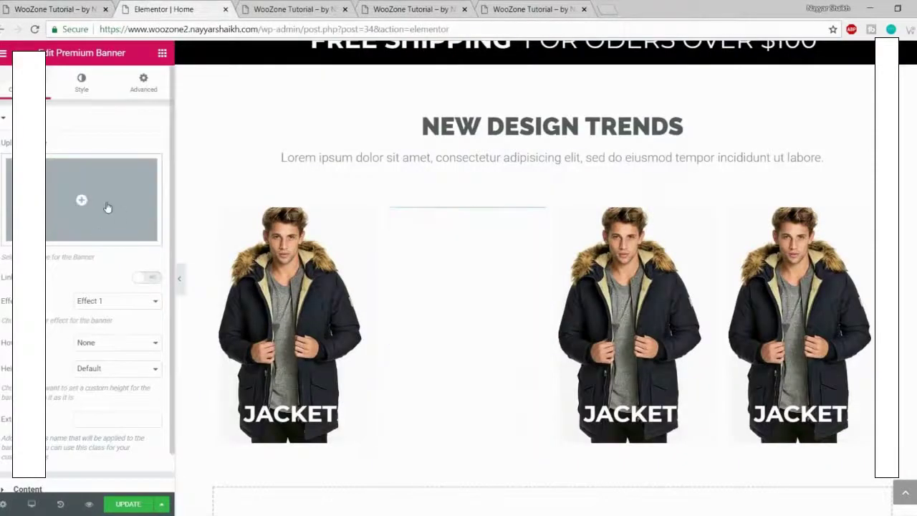
click(107, 207)
click(57, 101)
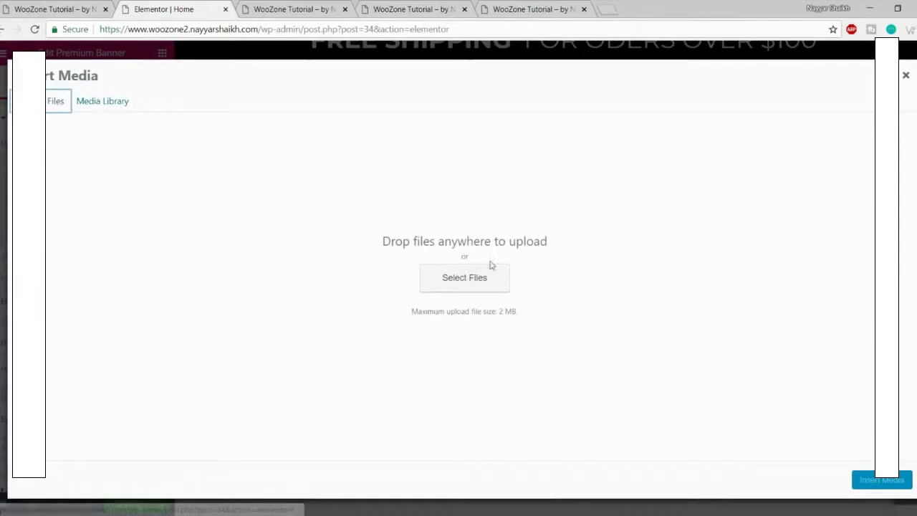
click(464, 277)
click(402, 105)
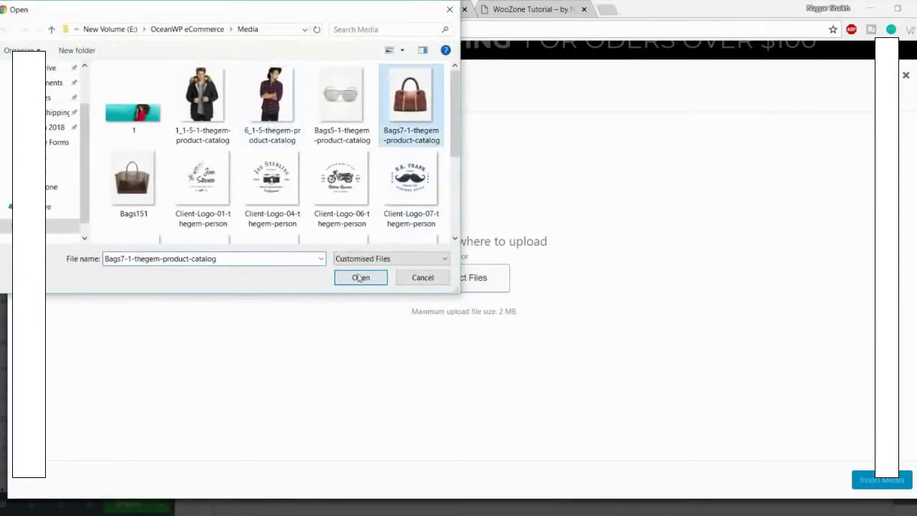
click(360, 278)
click(882, 480)
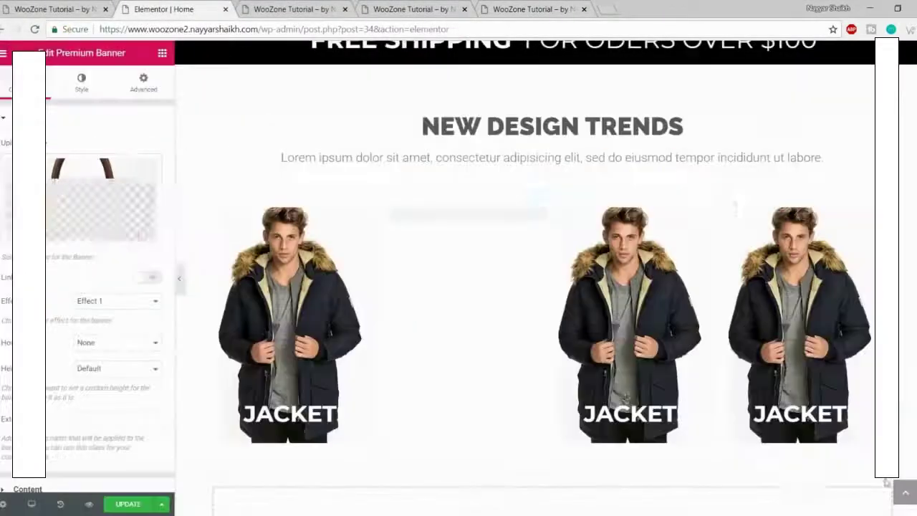
scroll(119, 395, down, 2)
click(71, 454)
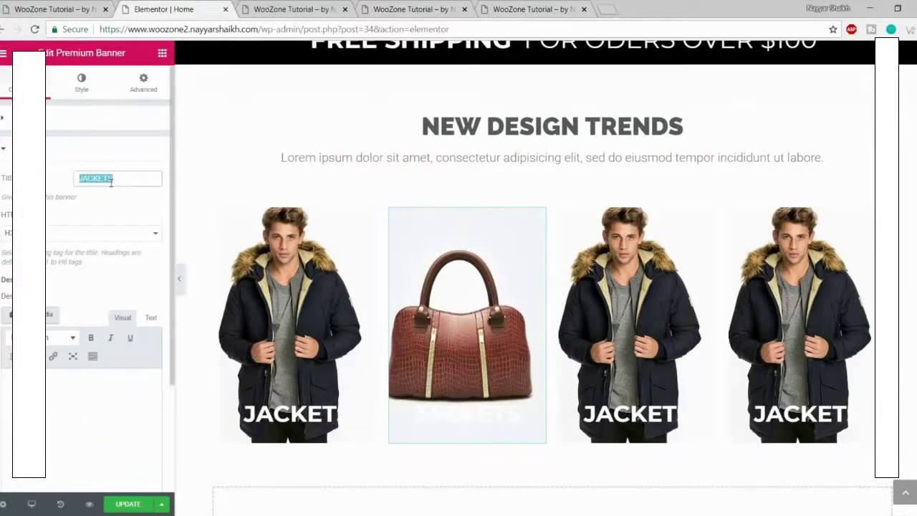
text(BAGS)
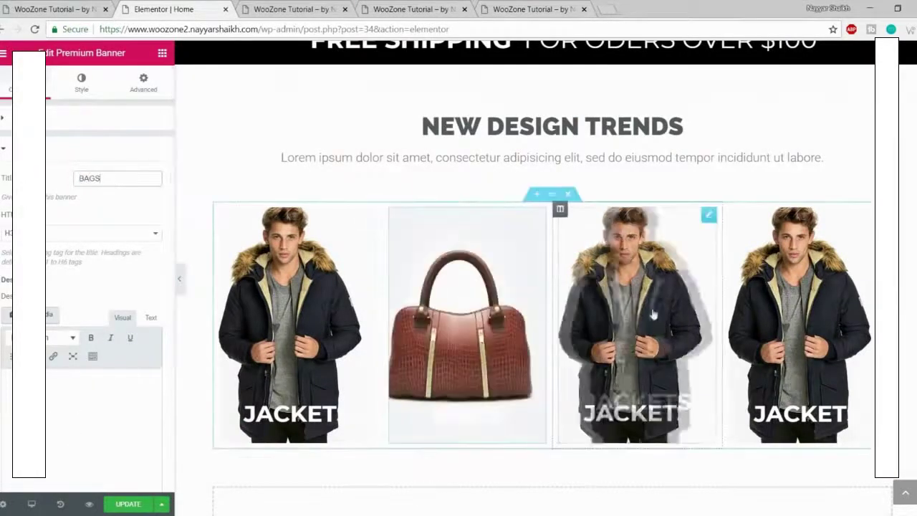
Step: Upload the Bags5-1 glasses photo into the third banner and title it STYLE
click(25, 7)
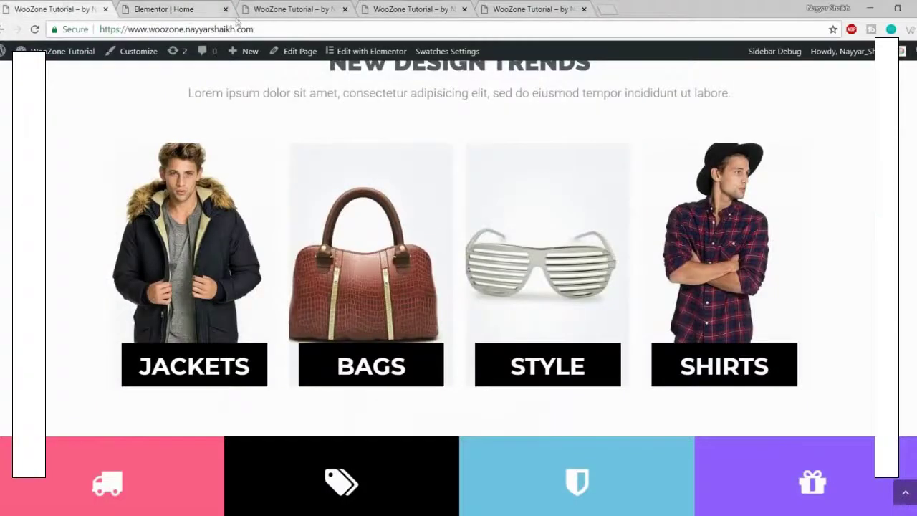
click(170, 7)
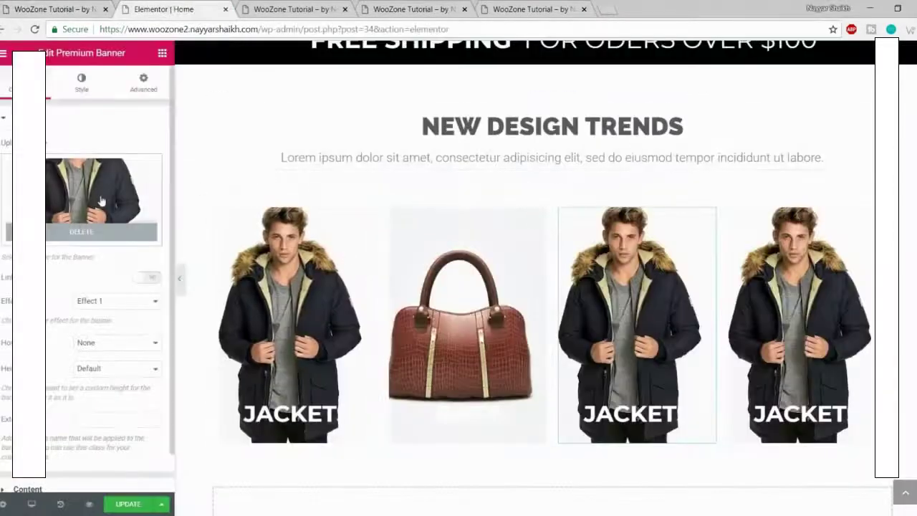
click(99, 187)
click(55, 101)
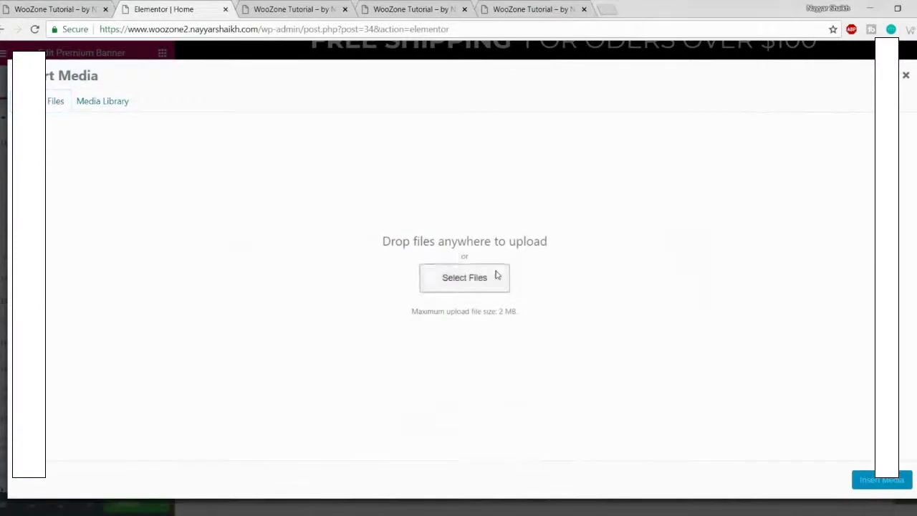
click(495, 276)
scroll(379, 178, down, 3)
scroll(362, 150, up, 3)
click(349, 97)
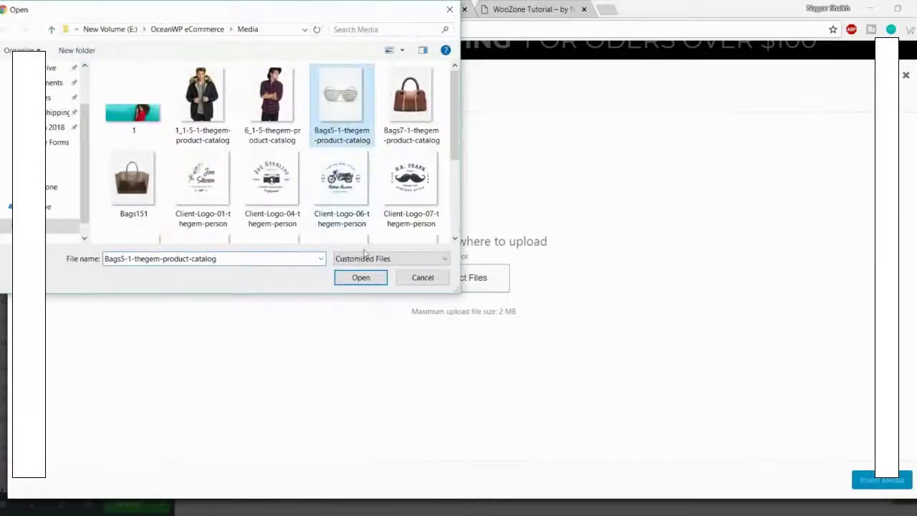
click(362, 281)
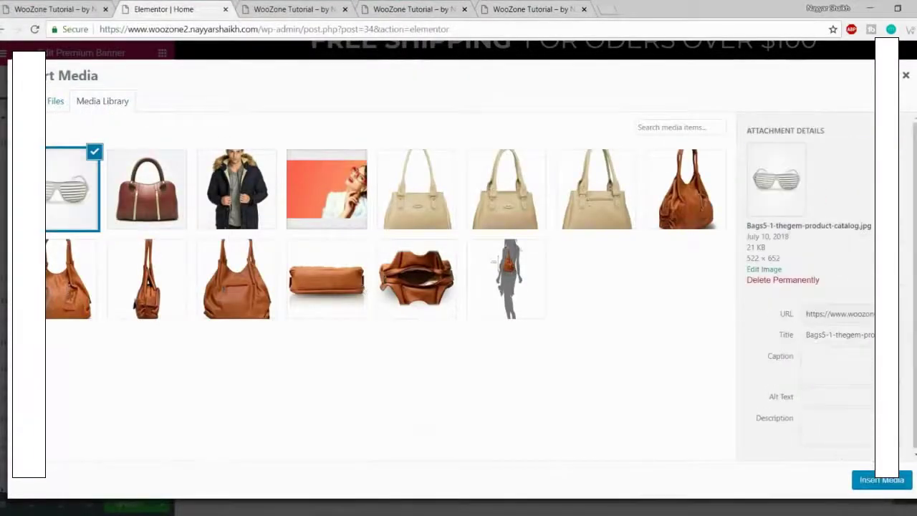
click(881, 480)
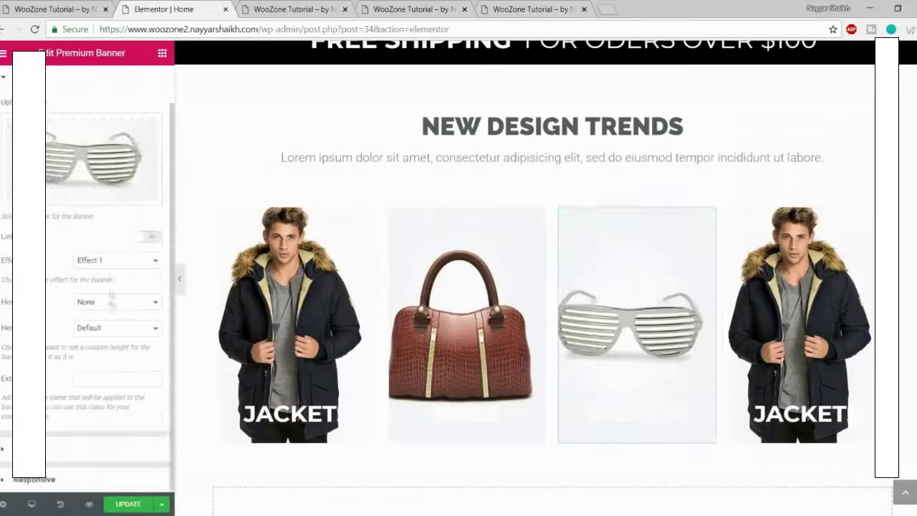
scroll(83, 457, up, 5)
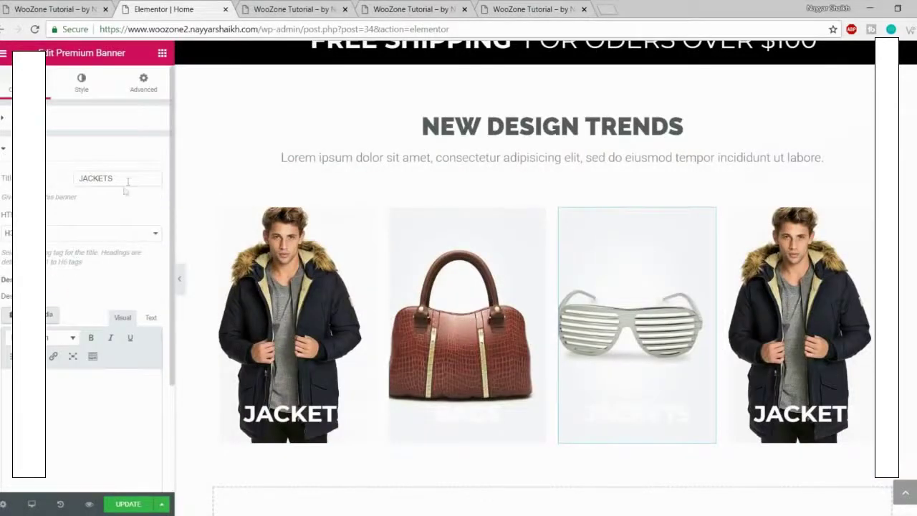
text(STYLE)
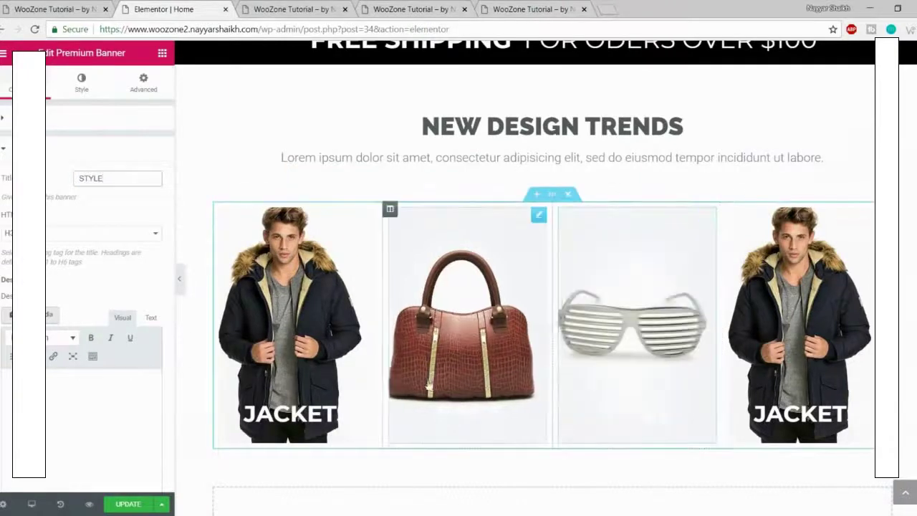
Step: Give the fourth banner the uploaded 6_1-5 shirt photo, title it SHIRTS, and save
click(795, 322)
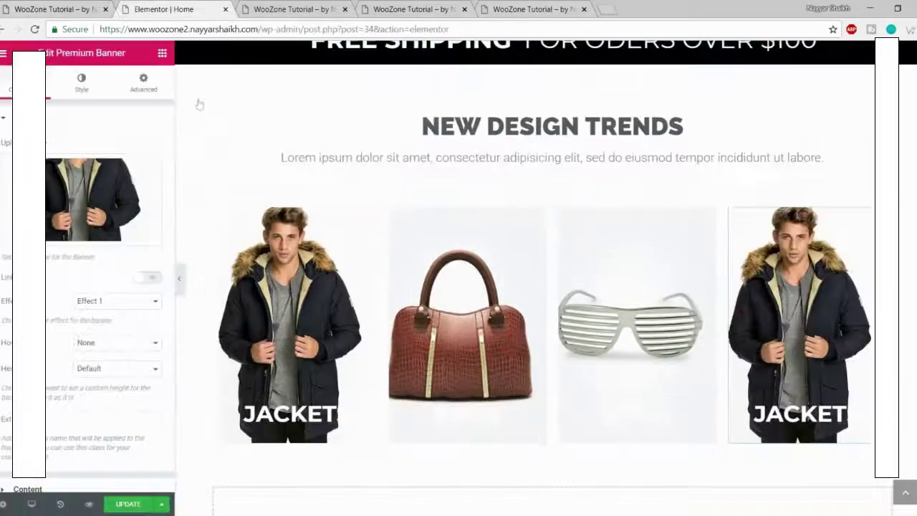
click(94, 204)
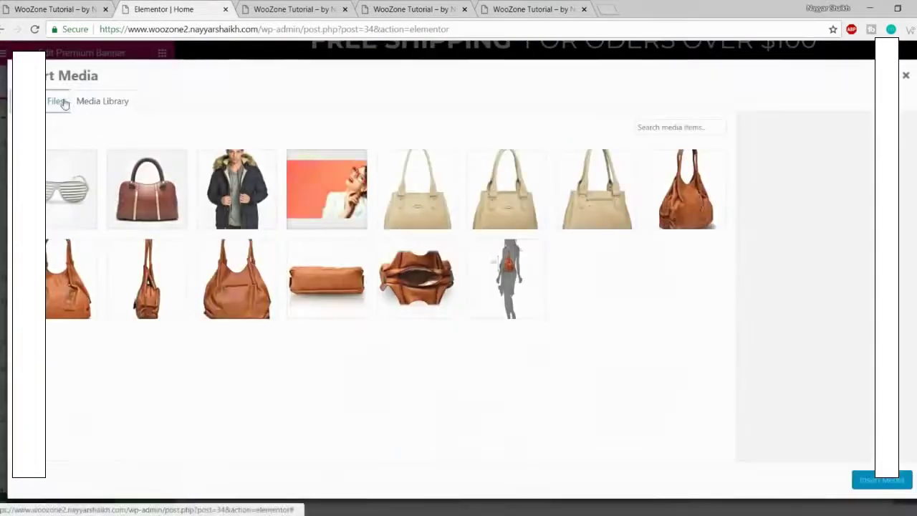
click(57, 101)
click(453, 287)
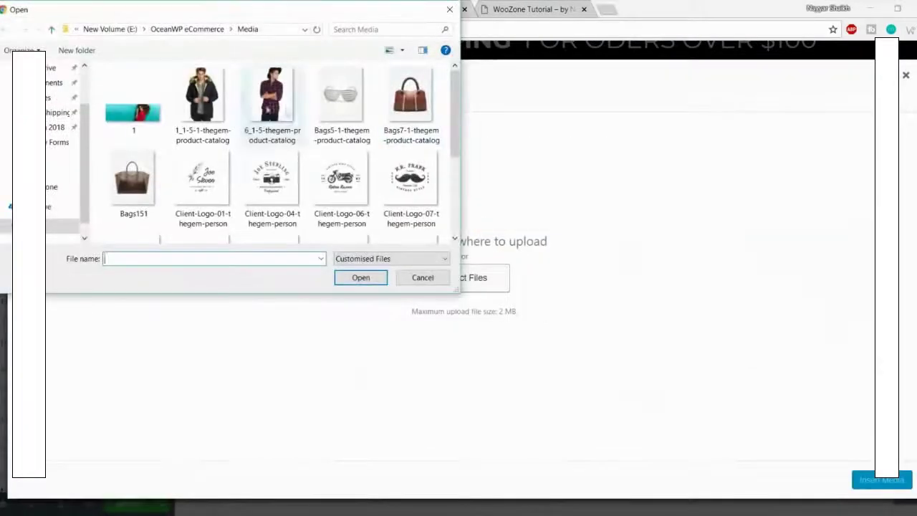
click(271, 108)
click(359, 277)
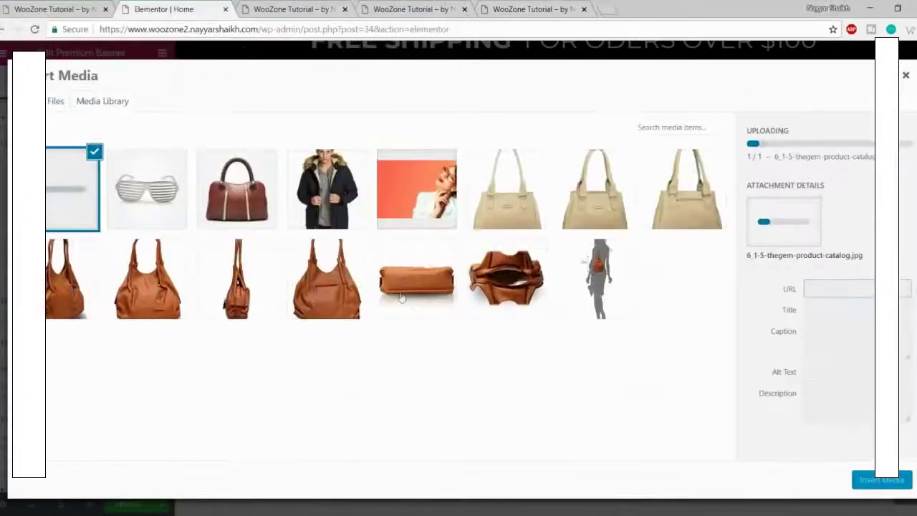
click(869, 479)
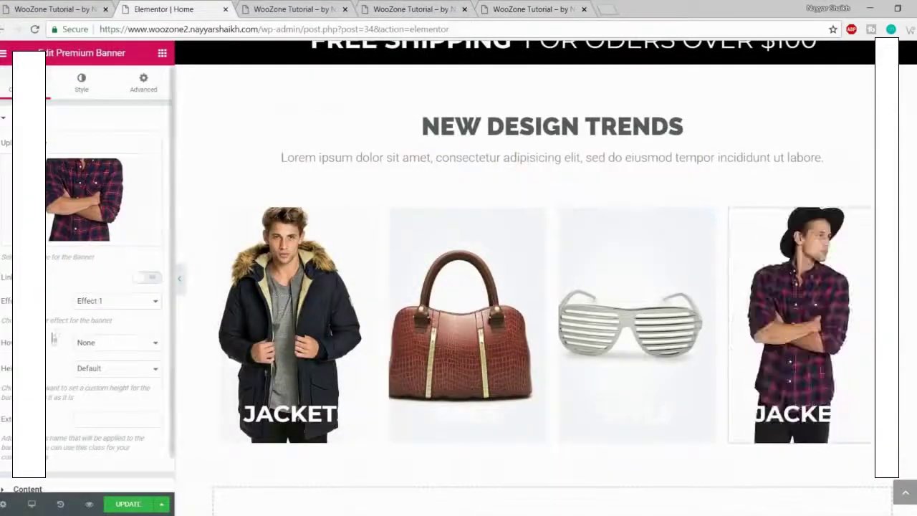
scroll(78, 446, down, 5)
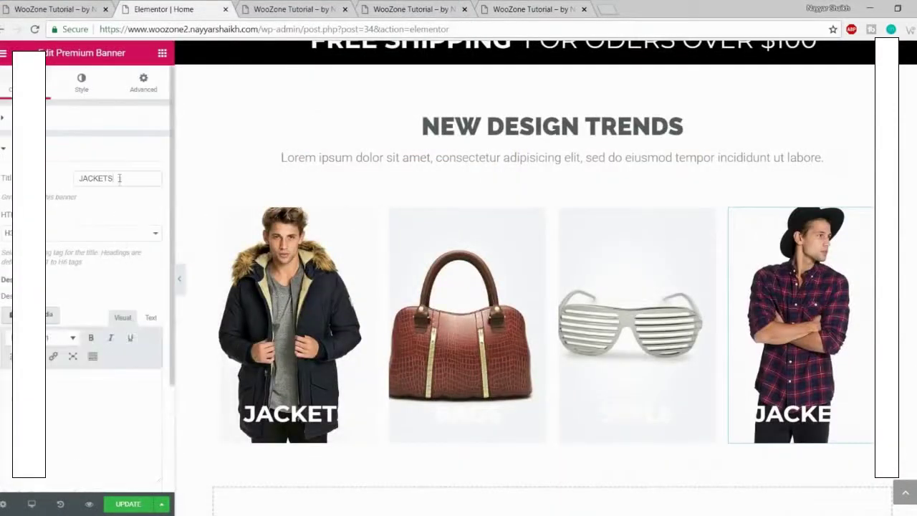
text(SHIRTS)
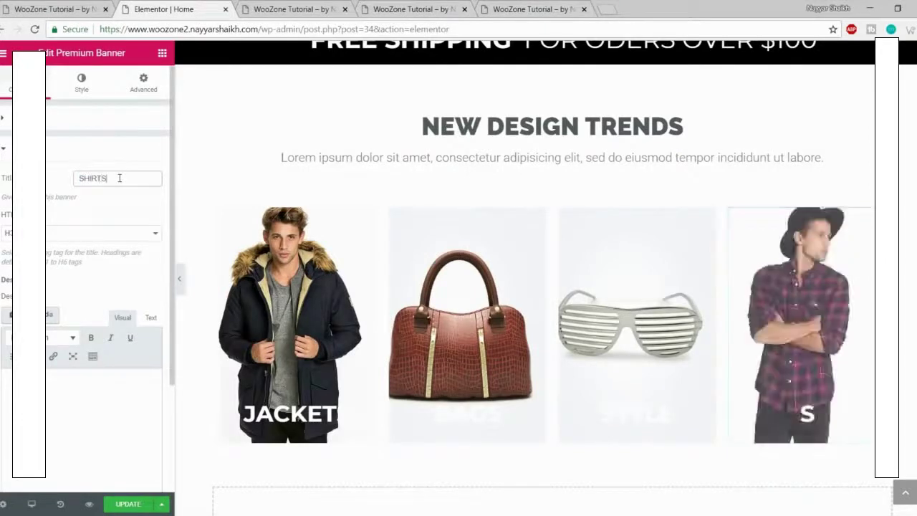
click(131, 505)
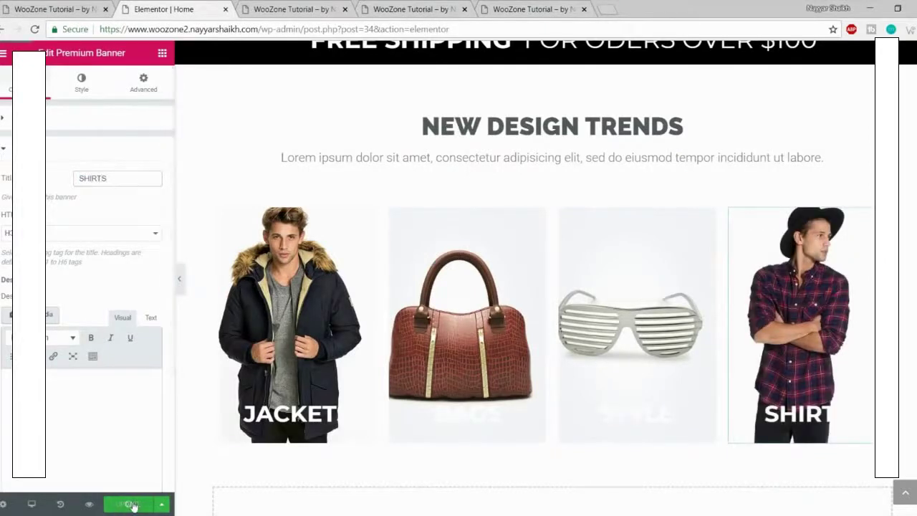
click(92, 504)
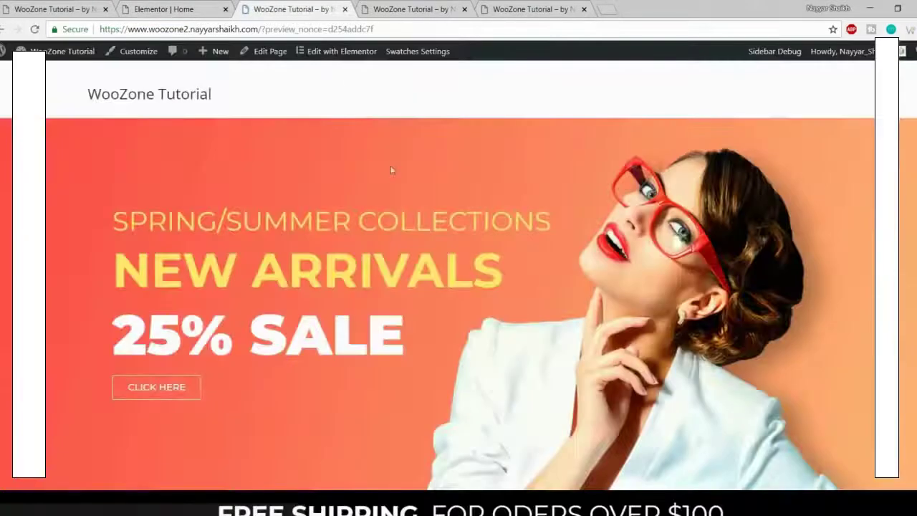
scroll(446, 256, down, 8)
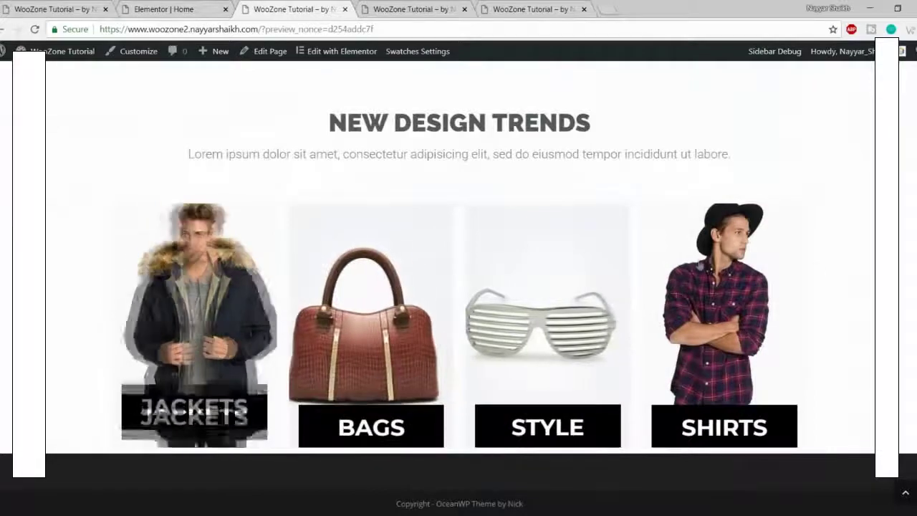
click(14, 7)
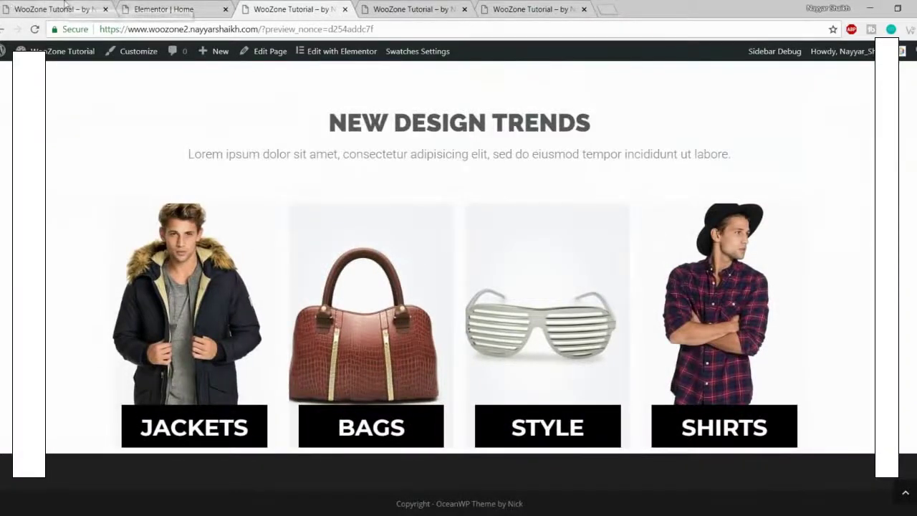
scroll(328, 157, down, 4)
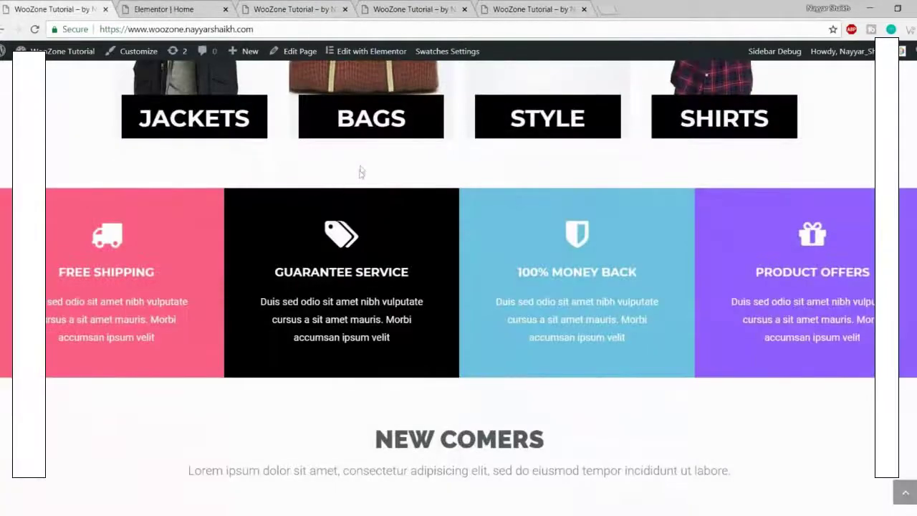
click(124, 7)
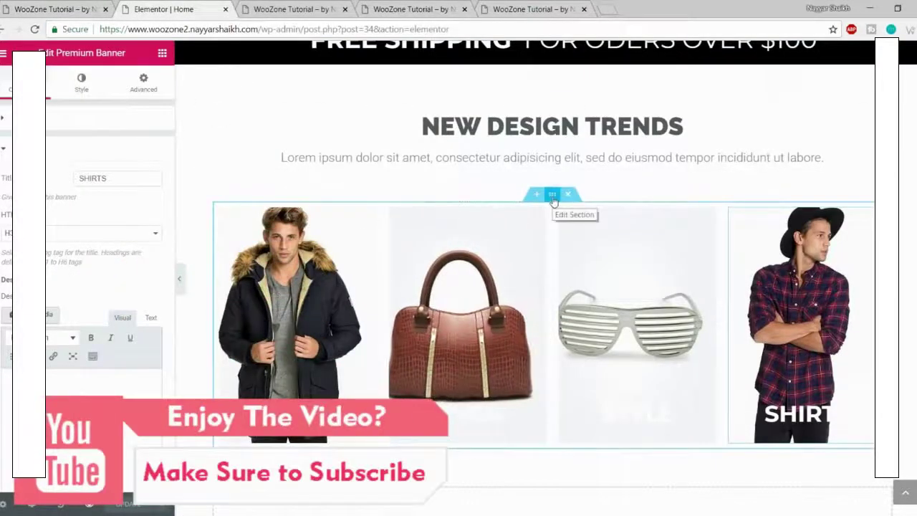
Step: Set the banners section's bottom margin to 50 with unlinked margins and save the page
click(552, 194)
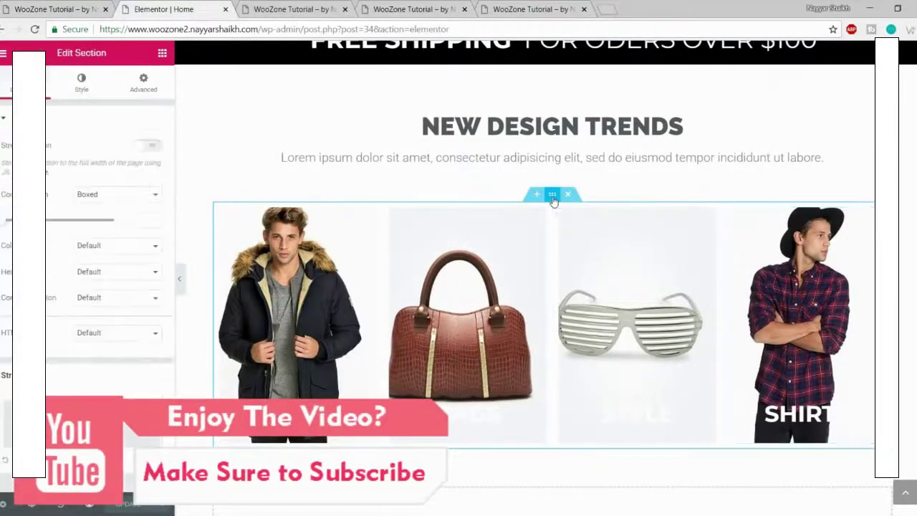
click(143, 82)
click(147, 166)
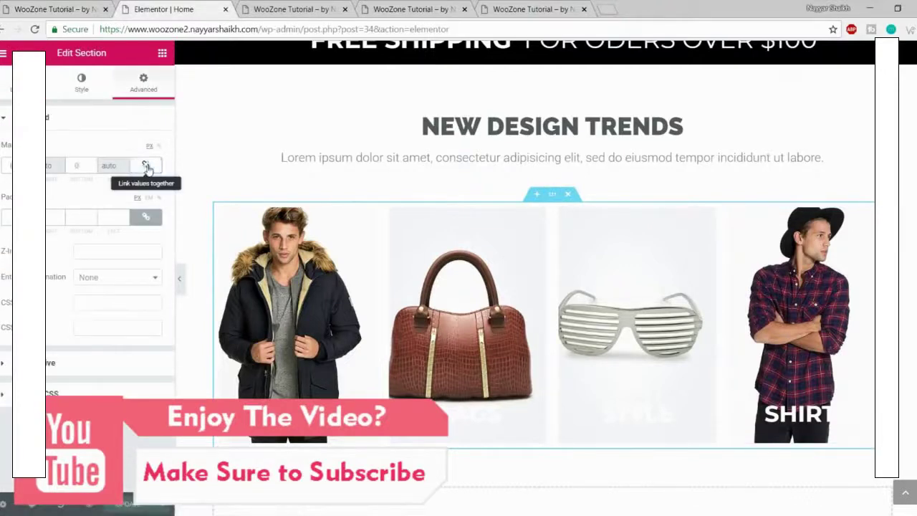
click(72, 165)
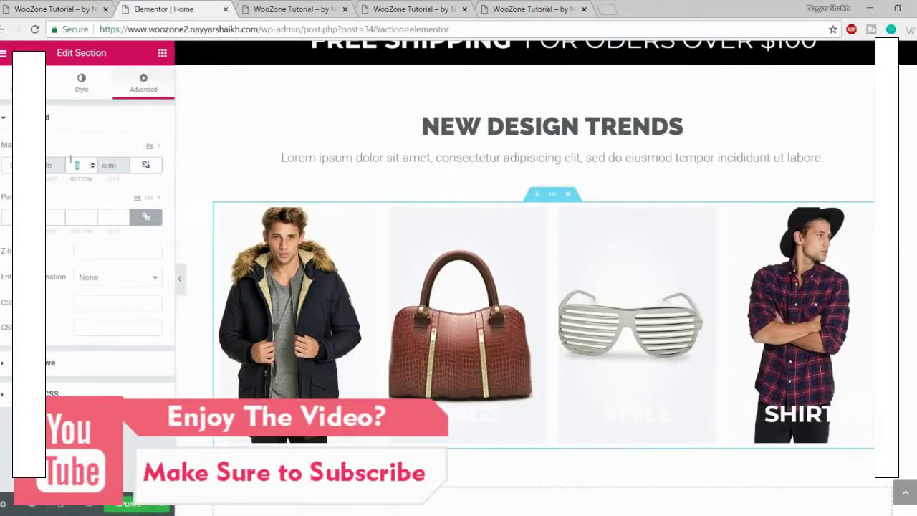
text(50)
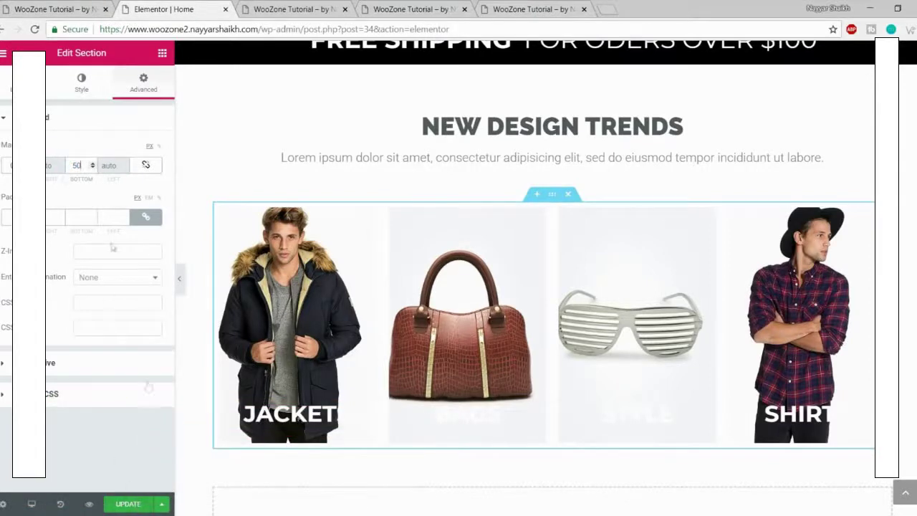
click(132, 503)
Step: Preview the updated page, scrolling through it, then return to the editor
click(333, 8)
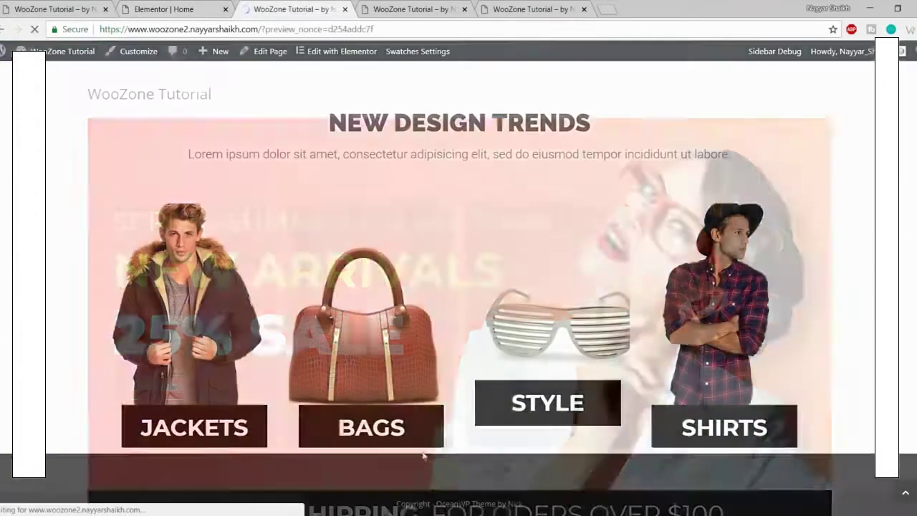
scroll(466, 445, down, 7)
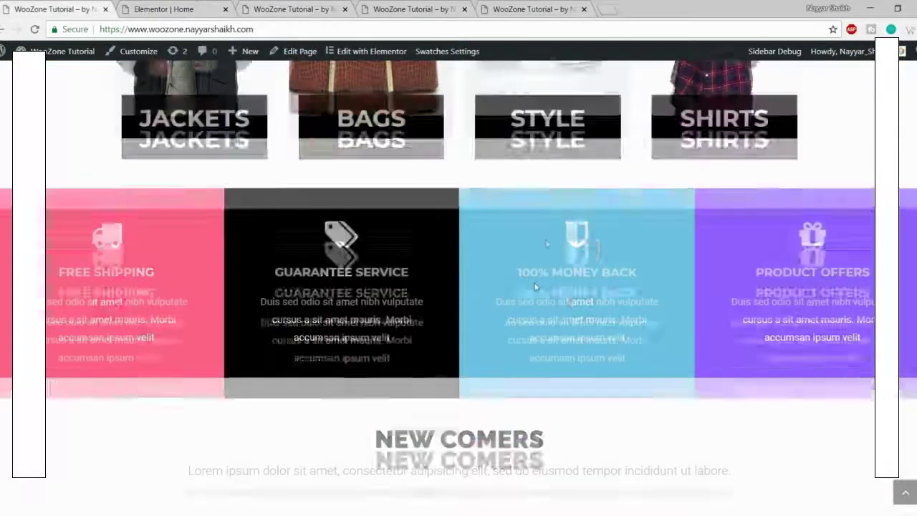
scroll(535, 287, down, 1)
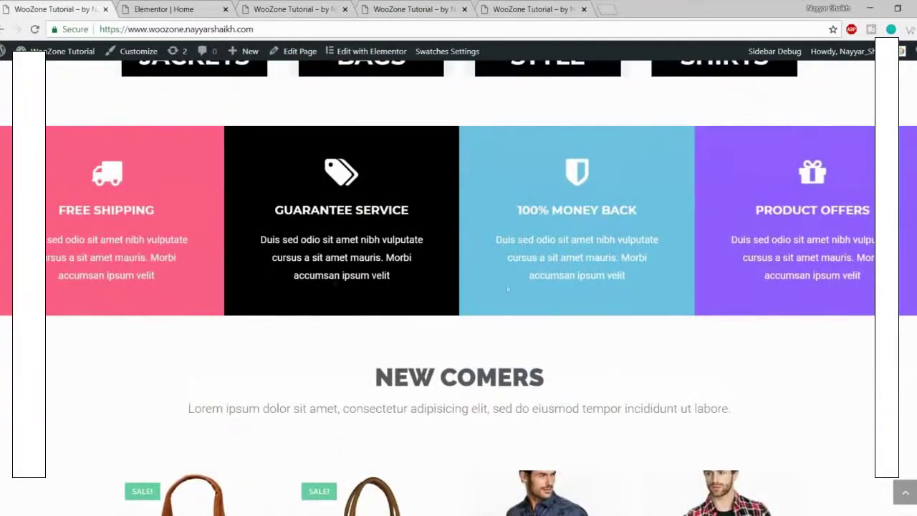
click(172, 8)
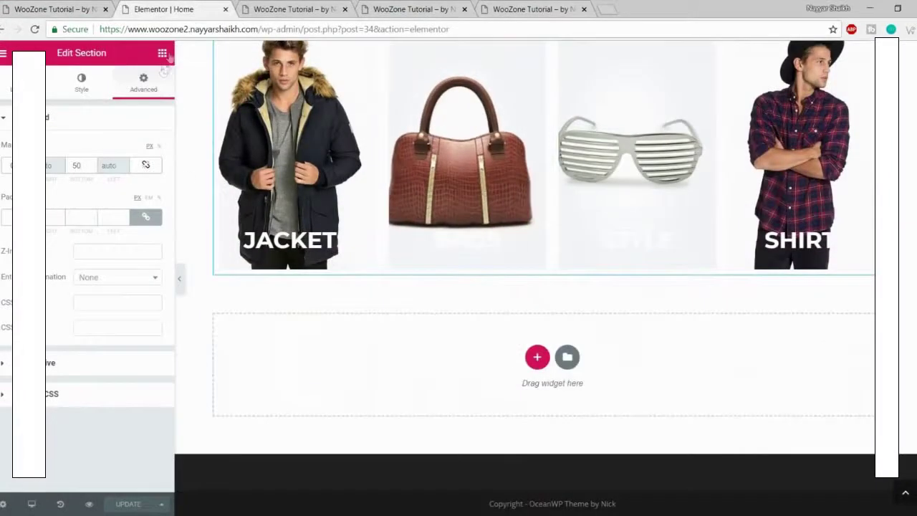
Step: Drop a two-column Inner Section below the category images and add two columns to make four
click(161, 53)
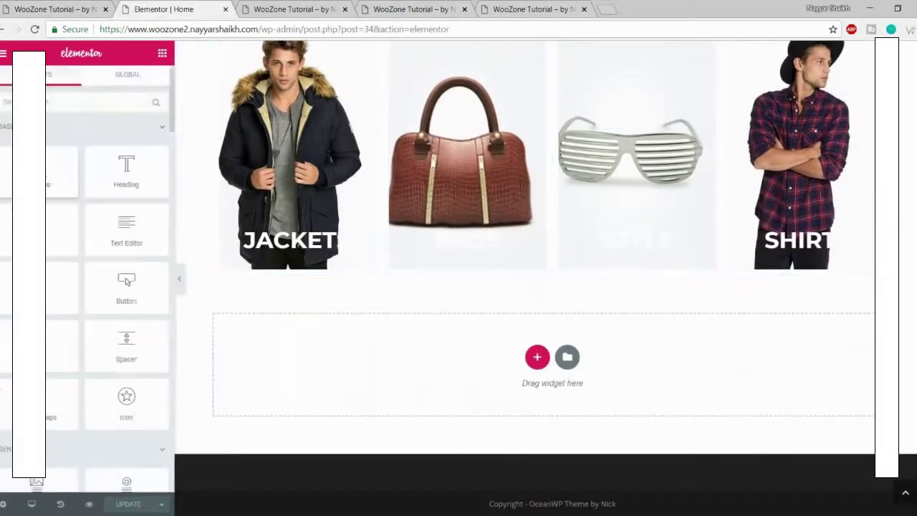
drag(61, 170, 497, 371)
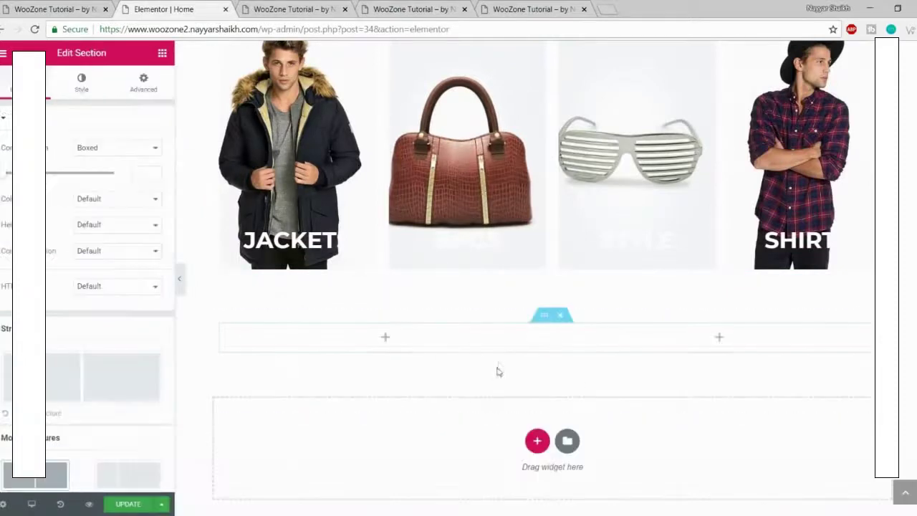
right_click(226, 330)
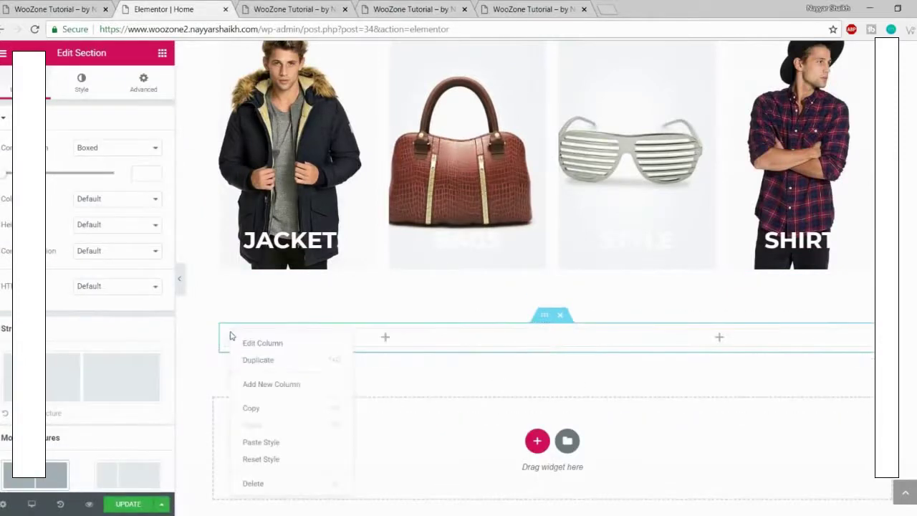
click(294, 386)
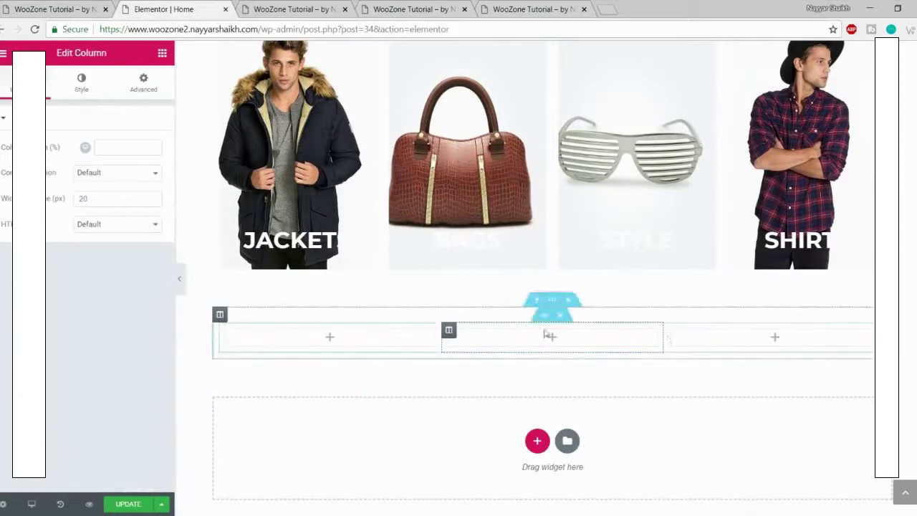
right_click(226, 330)
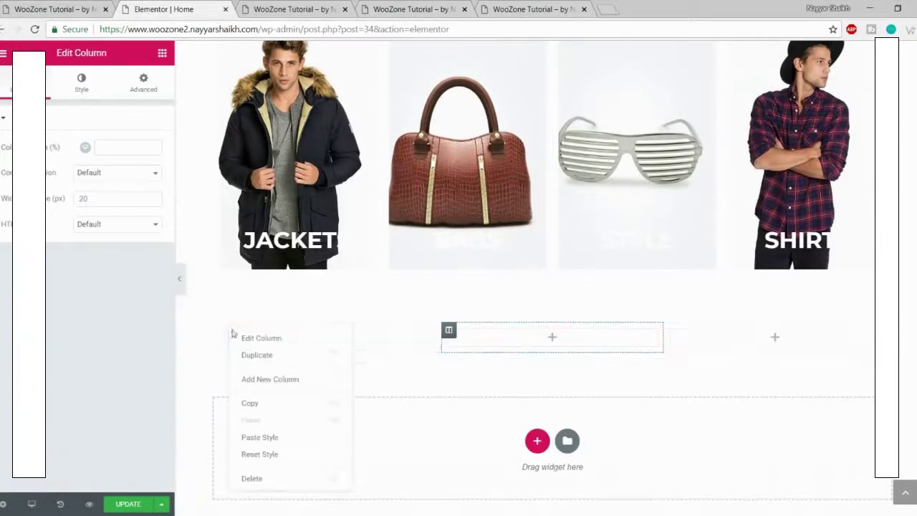
click(276, 380)
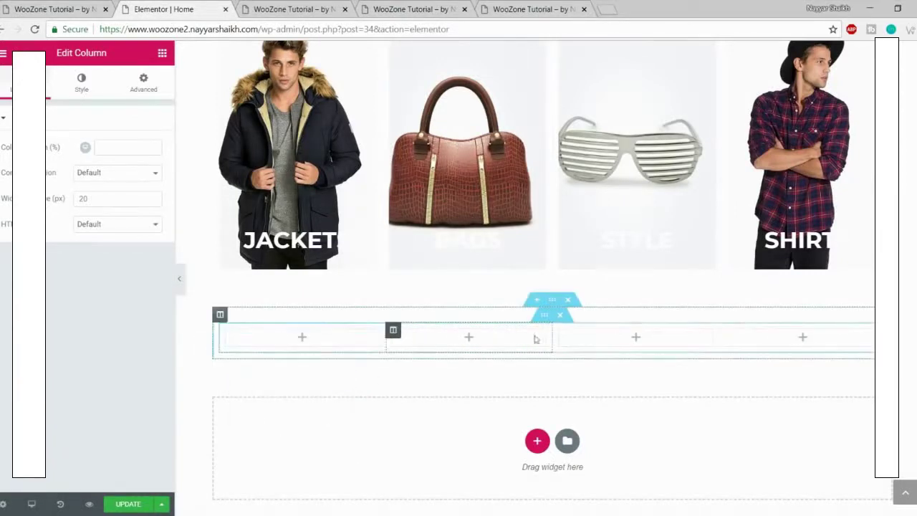
click(37, 7)
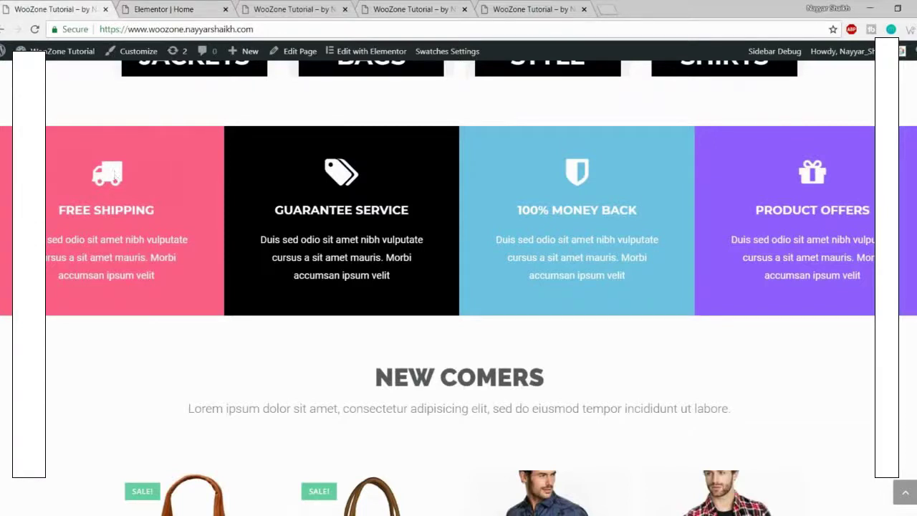
click(170, 7)
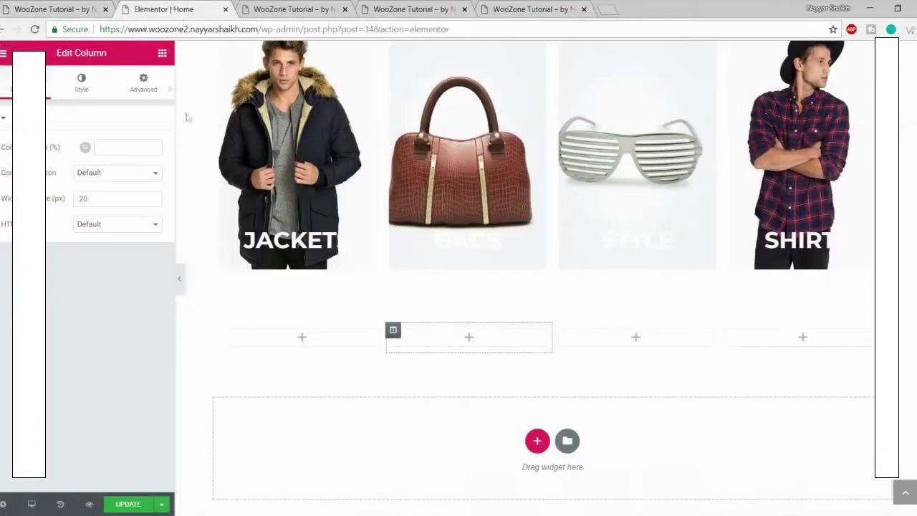
click(161, 55)
Step: Place an Icon Box in the first column and give it the truck icon
scroll(111, 271, down, 5)
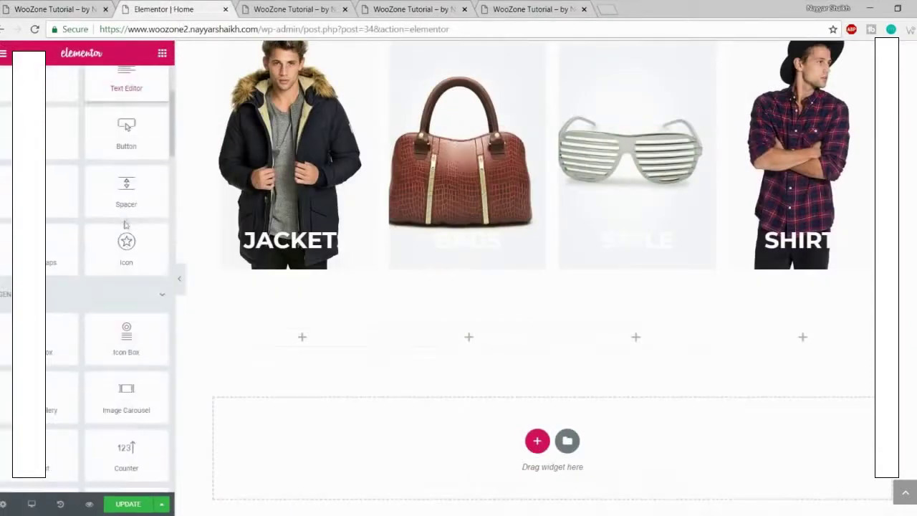
drag(122, 265, 322, 343)
scroll(477, 299, down, 3)
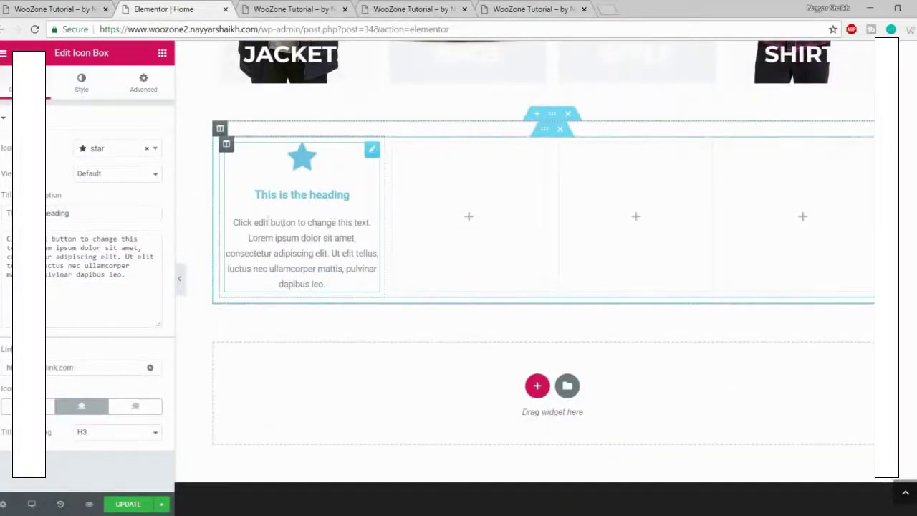
click(54, 8)
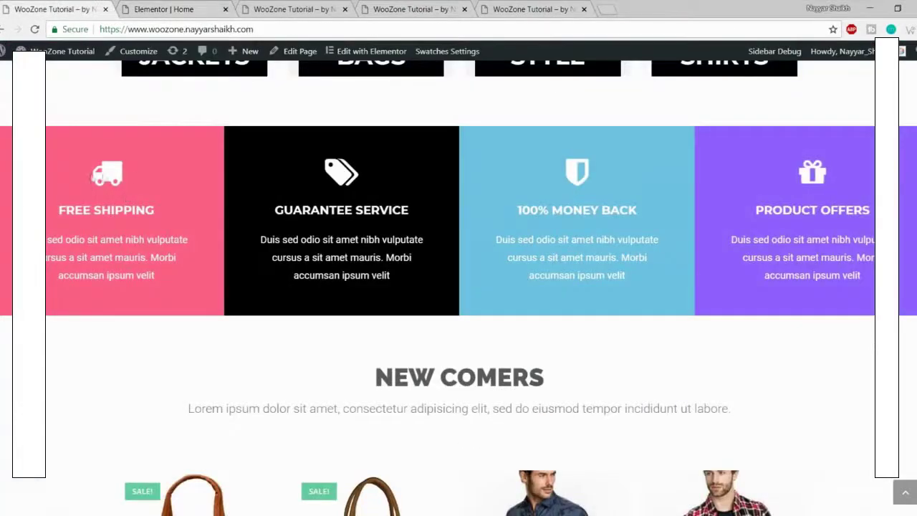
click(183, 6)
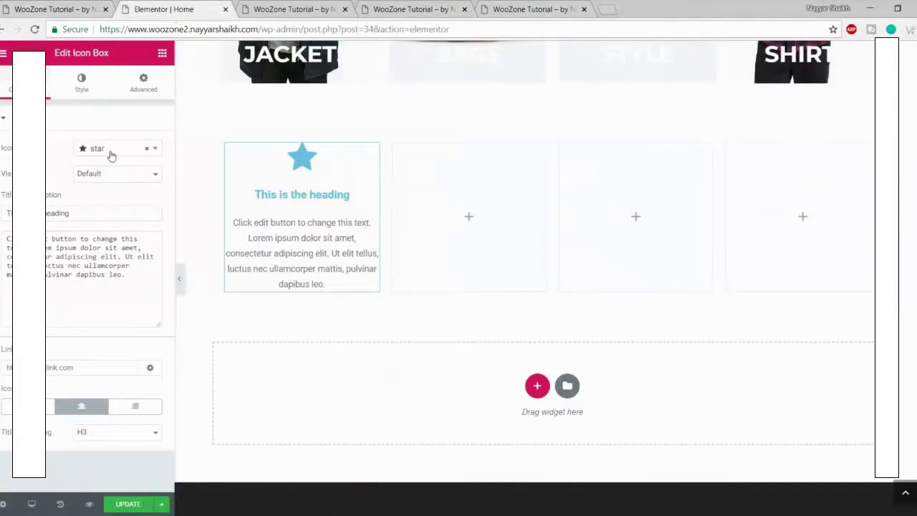
click(111, 151)
text(truck)
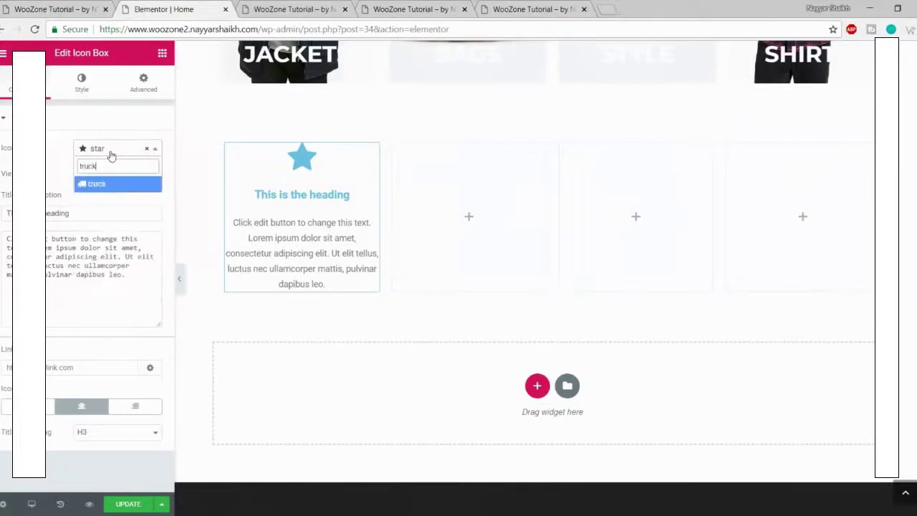
key(Return)
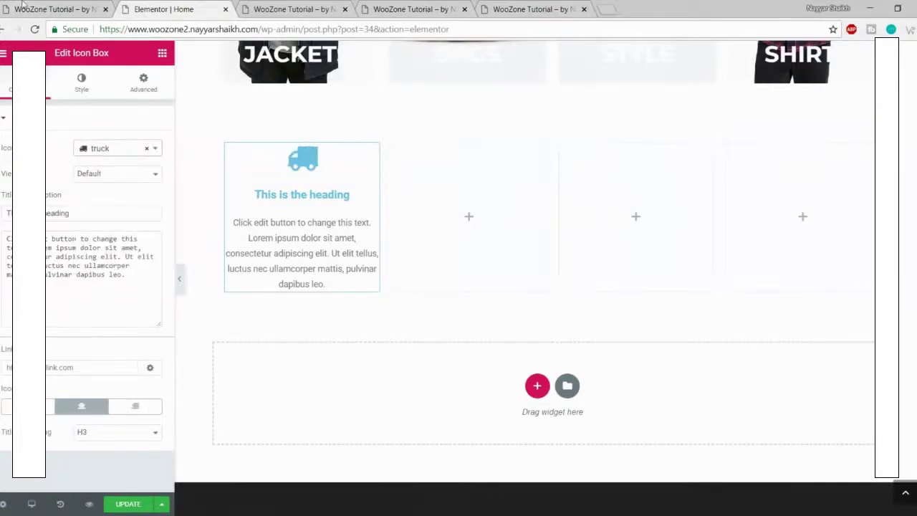
Step: Replace the icon box heading with FREE SHIPPING copied from the live site
click(23, 6)
drag(59, 209, 166, 209)
key(ctrl+c)
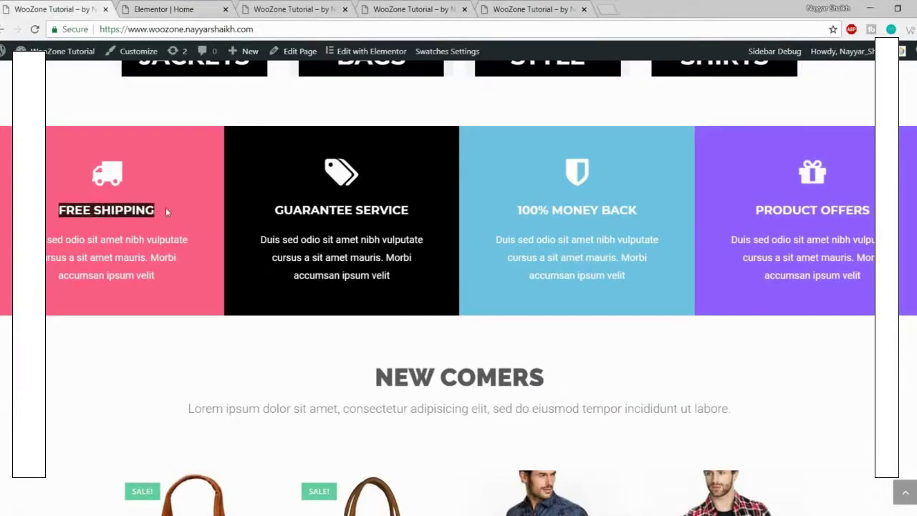
key(ctrl+Tab)
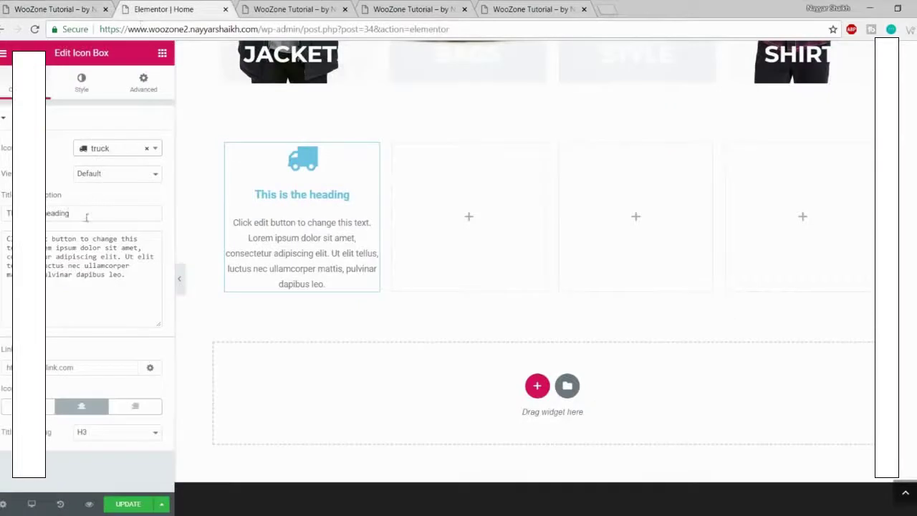
triple_click(86, 214)
key(ctrl+v)
Step: Paste the live site's Duis sed odio paragraph as the icon box description
click(84, 8)
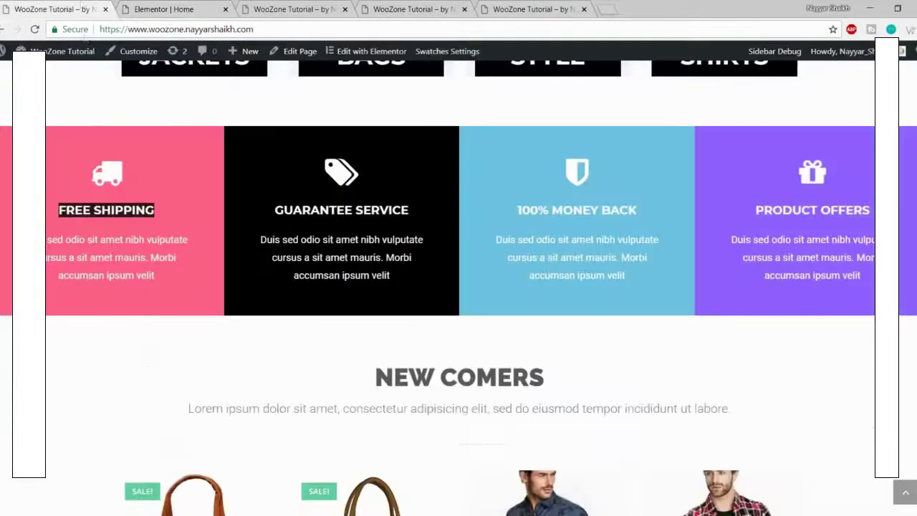
drag(154, 283, 46, 238)
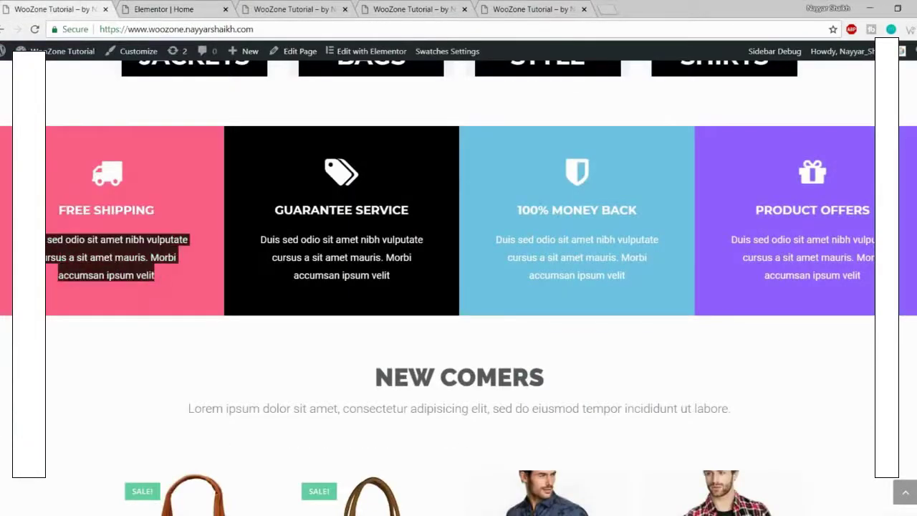
key(ctrl+c)
click(193, 10)
triple_click(55, 299)
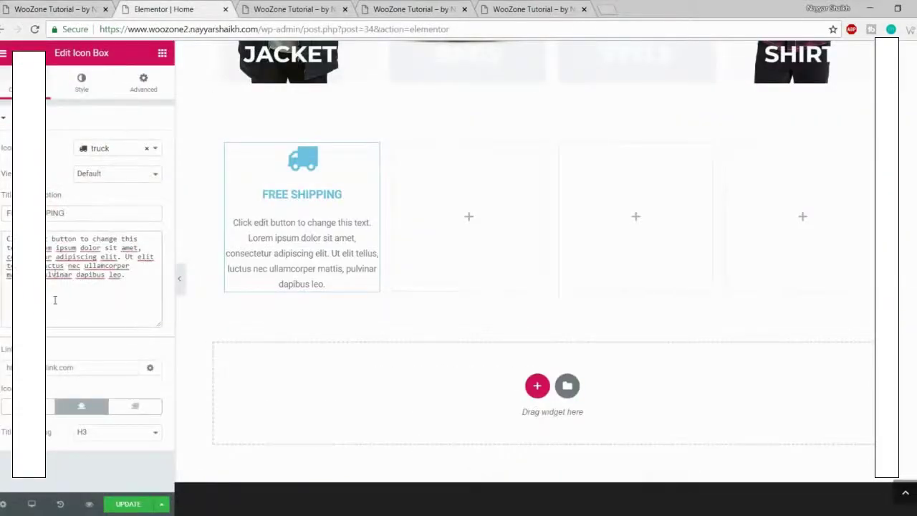
key(ctrl+v)
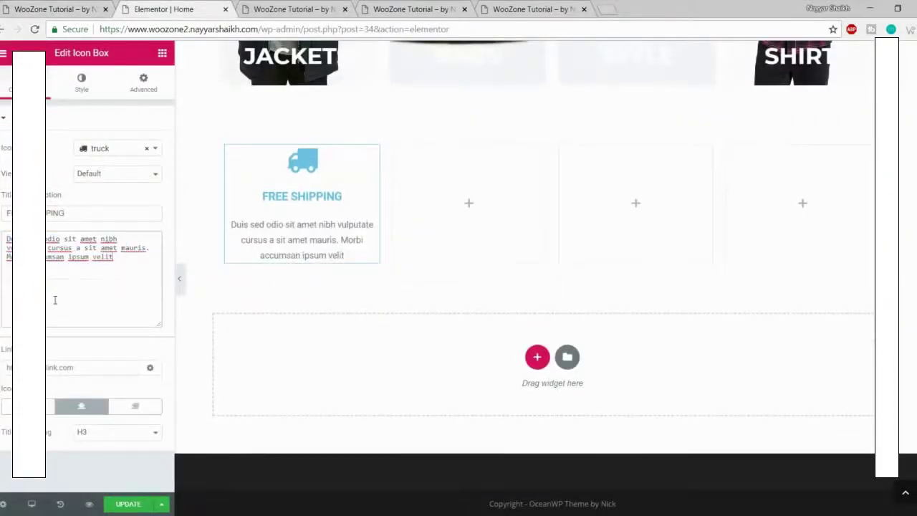
click(72, 9)
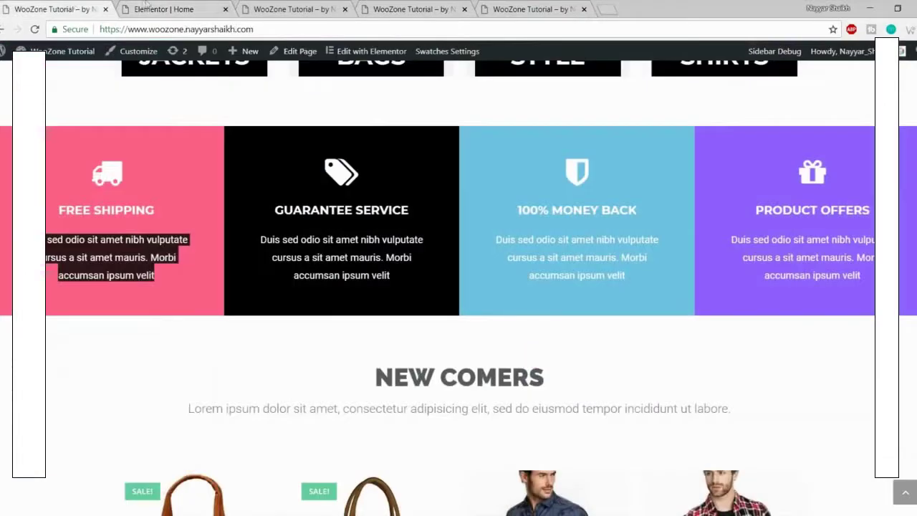
click(146, 6)
Step: Colour the truck icon white using the white preset swatch
click(98, 86)
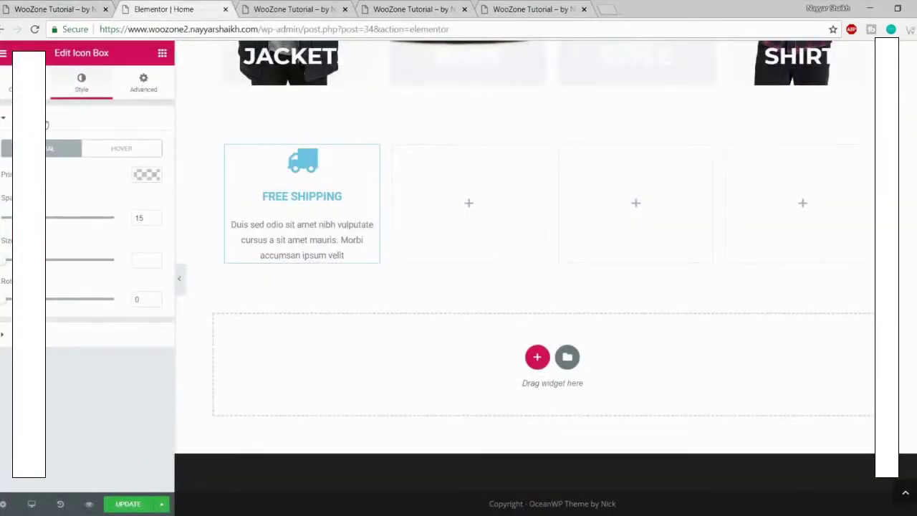
click(45, 122)
click(64, 125)
click(146, 180)
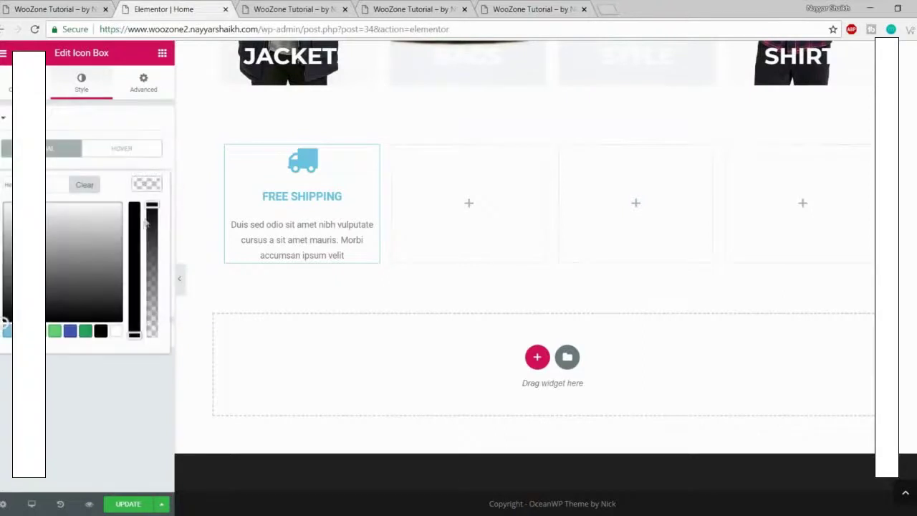
click(116, 330)
click(149, 187)
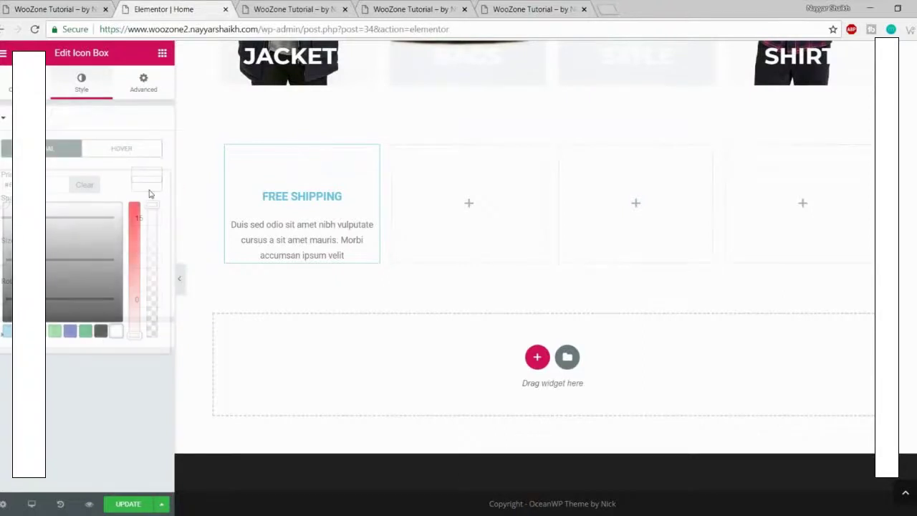
click(136, 121)
Step: Make the FREE SHIPPING title white, save, and compare with the live site
click(74, 151)
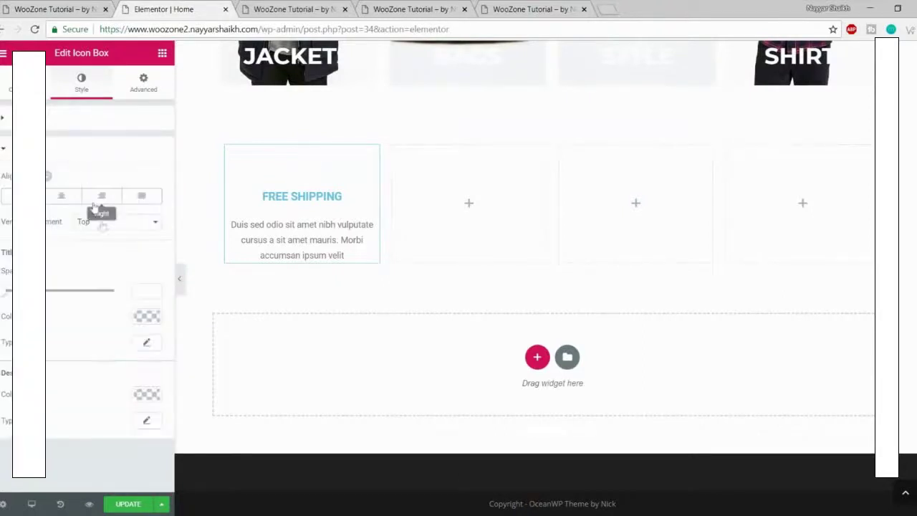
click(147, 316)
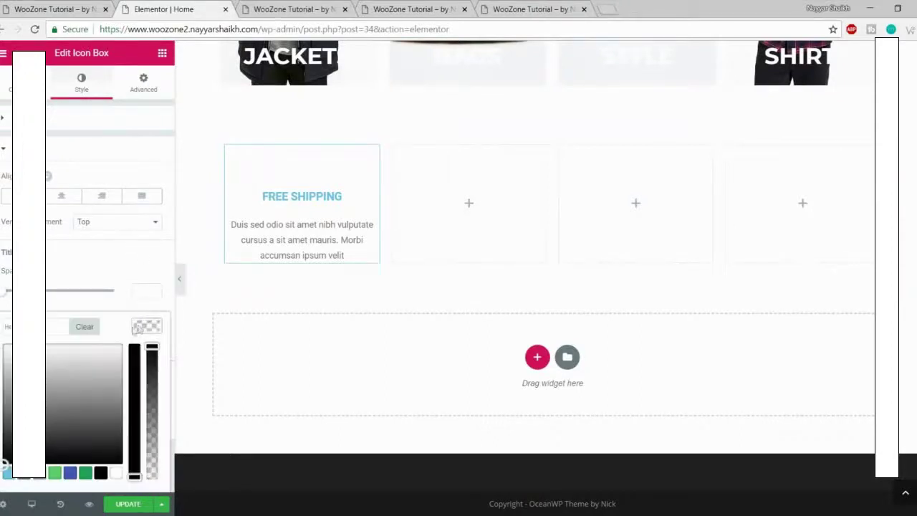
click(116, 472)
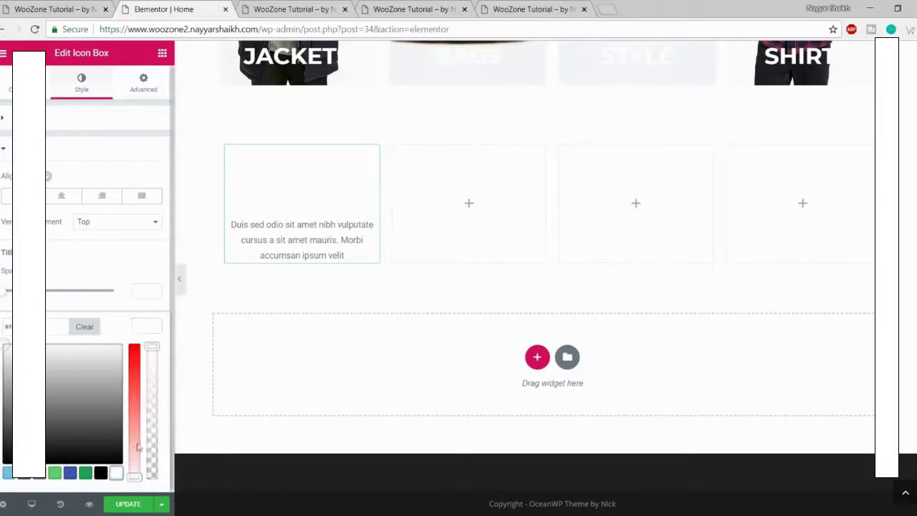
click(151, 330)
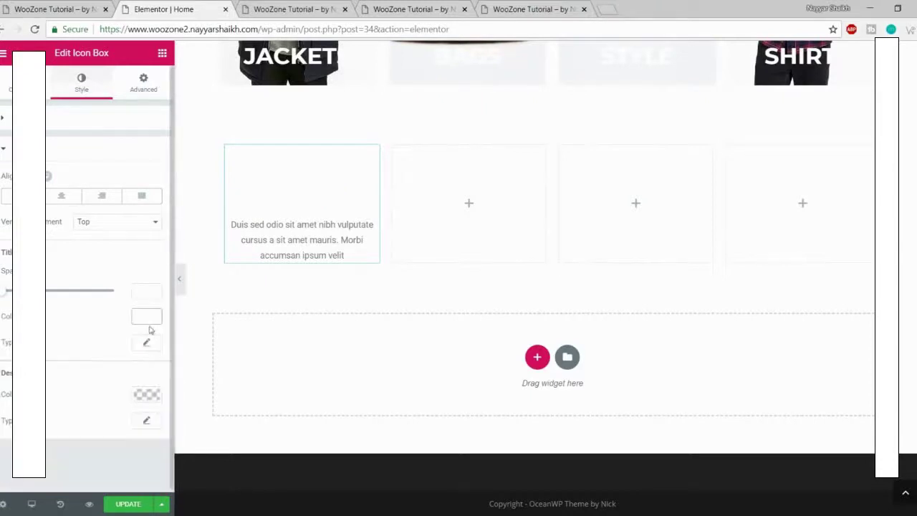
click(126, 505)
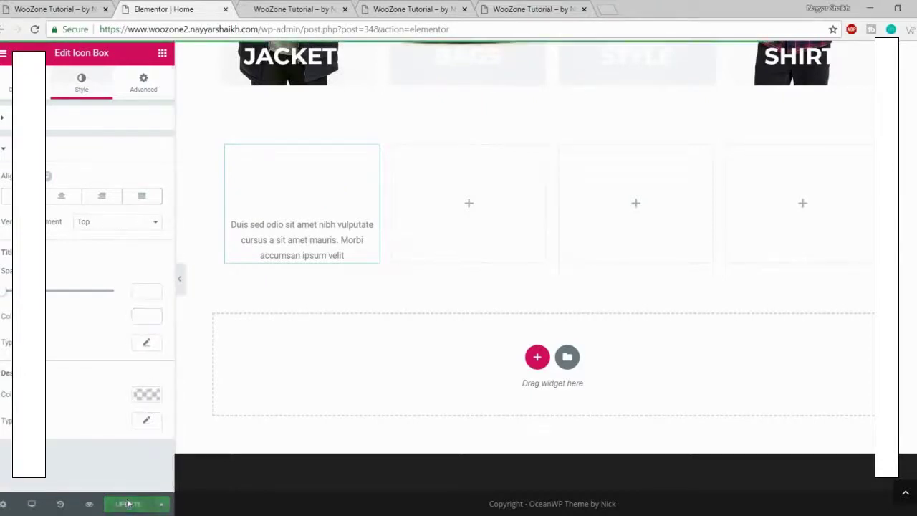
click(71, 7)
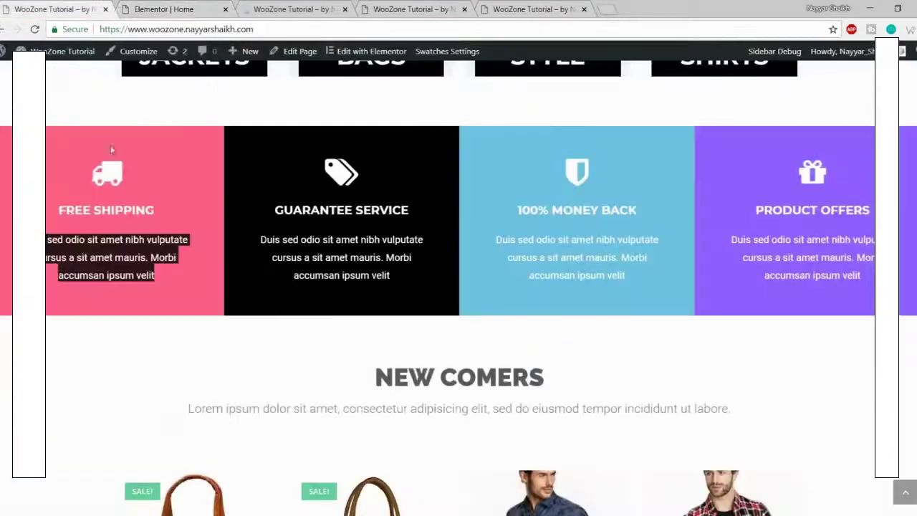
click(167, 9)
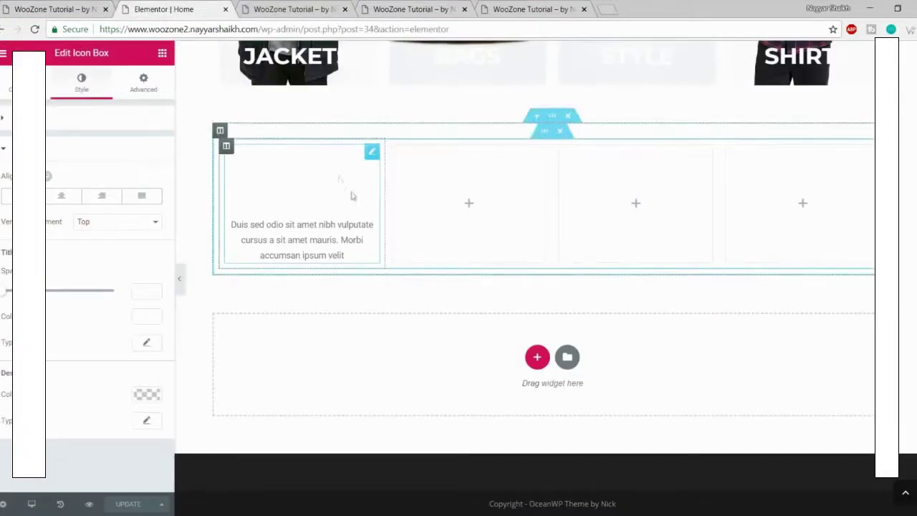
Step: Give the FREE SHIPPING column a classic saturated pink-red background colour
click(226, 147)
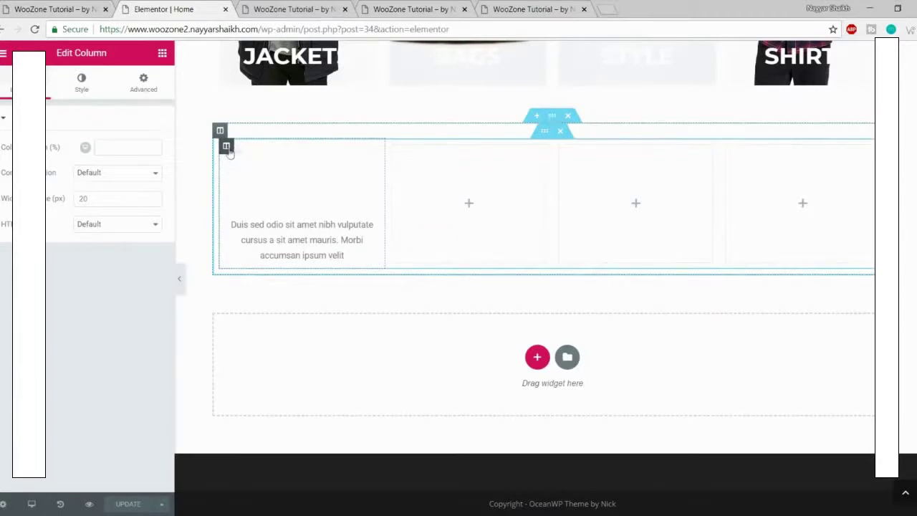
double_click(65, 53)
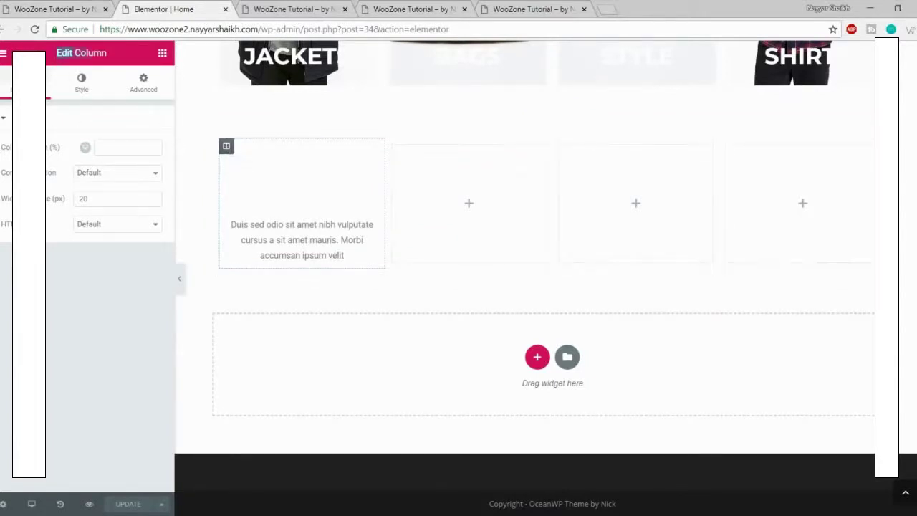
drag(66, 53, 116, 58)
click(82, 84)
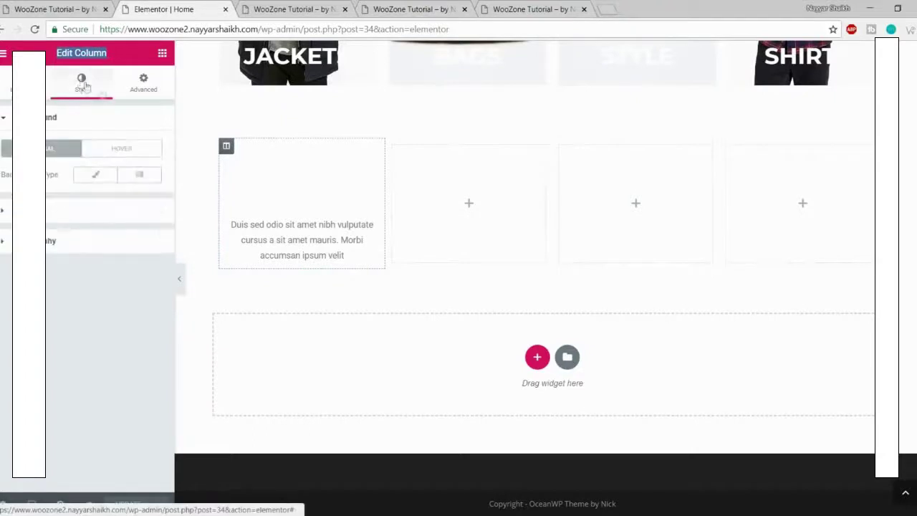
click(95, 174)
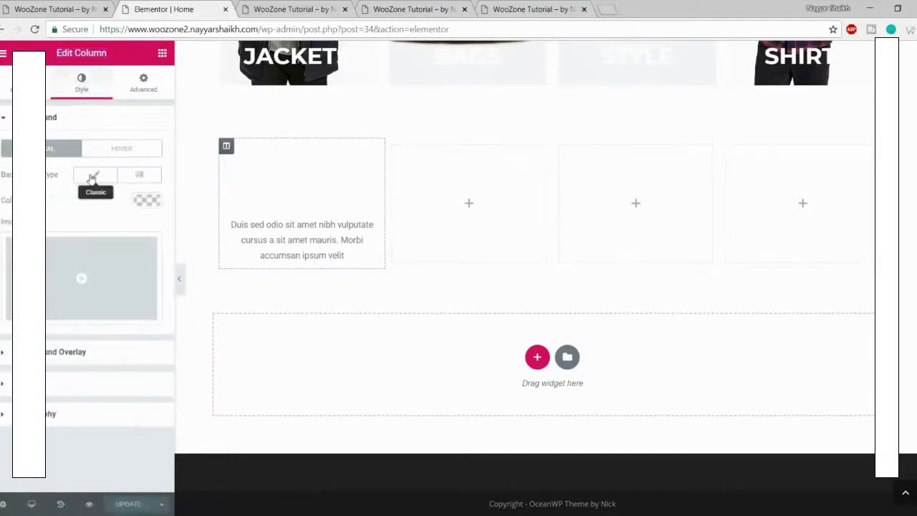
click(149, 205)
click(6, 356)
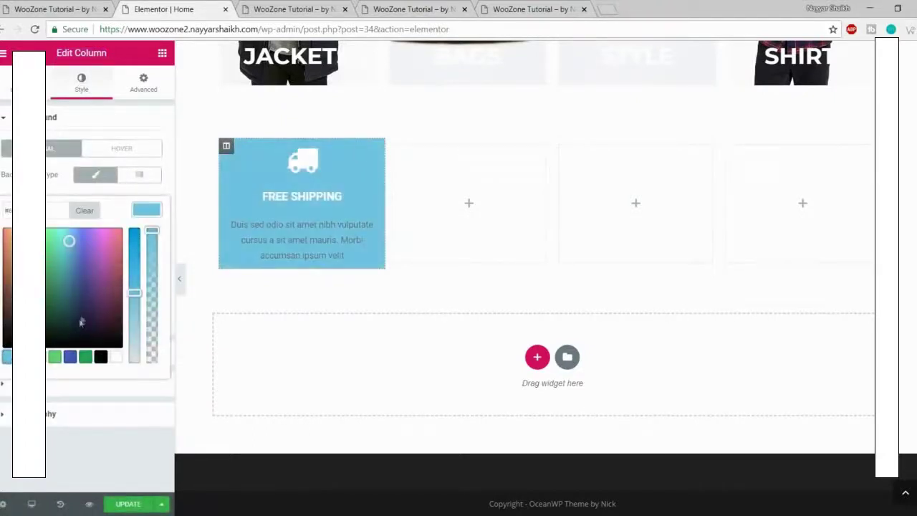
mouse_move(70, 241)
mouse_down()
mouse_move(36, 351)
mouse_move(57, 355)
mouse_move(125, 179)
mouse_move(138, 176)
mouse_up()
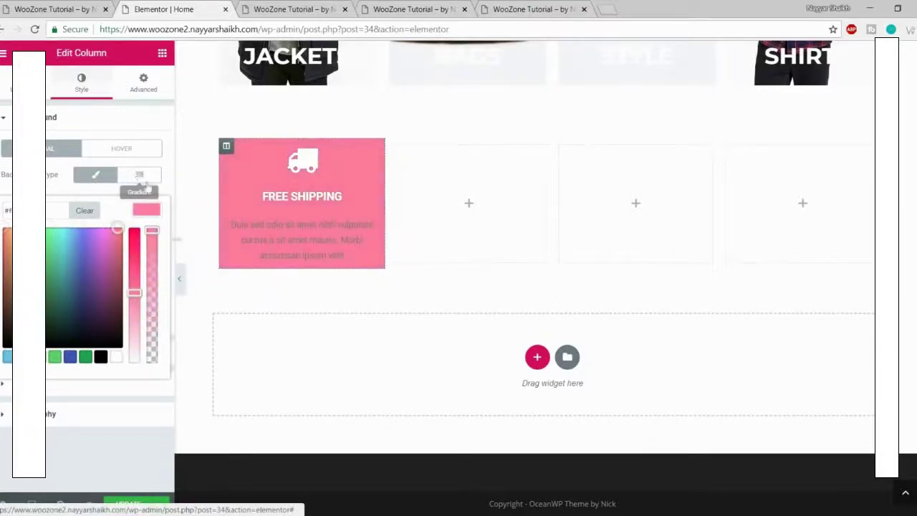
mouse_move(133, 289)
mouse_down()
mouse_move(134, 263)
mouse_move(134, 275)
mouse_up()
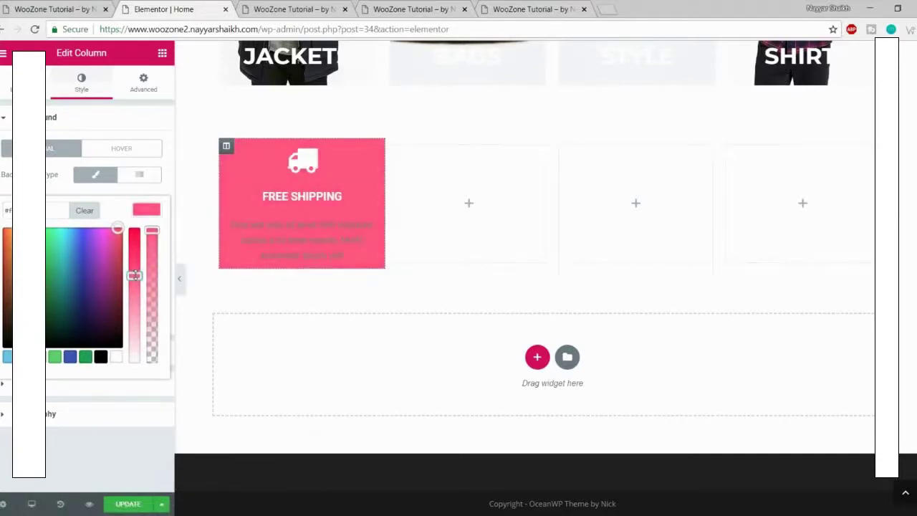
Step: Check the pink against the live site's box, then reopen the icon box's title and description styles
click(57, 7)
click(153, 6)
click(52, 7)
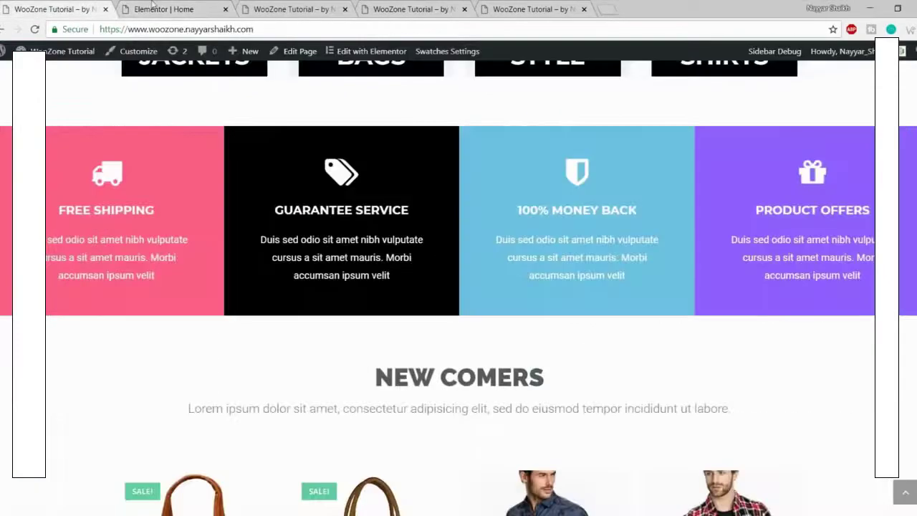
click(152, 7)
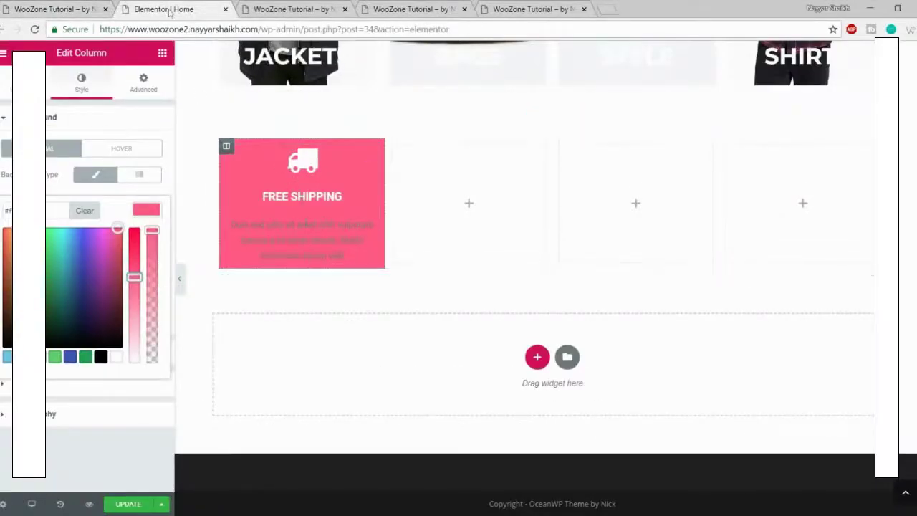
click(290, 211)
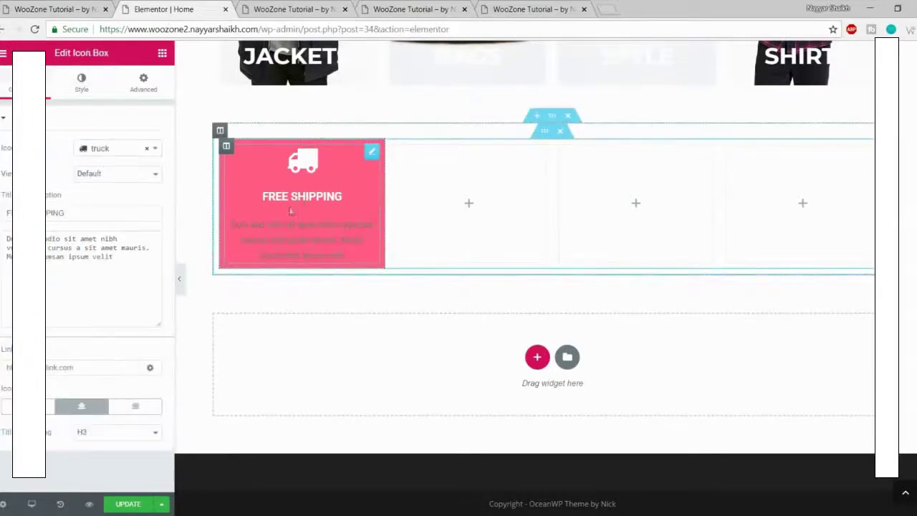
click(81, 85)
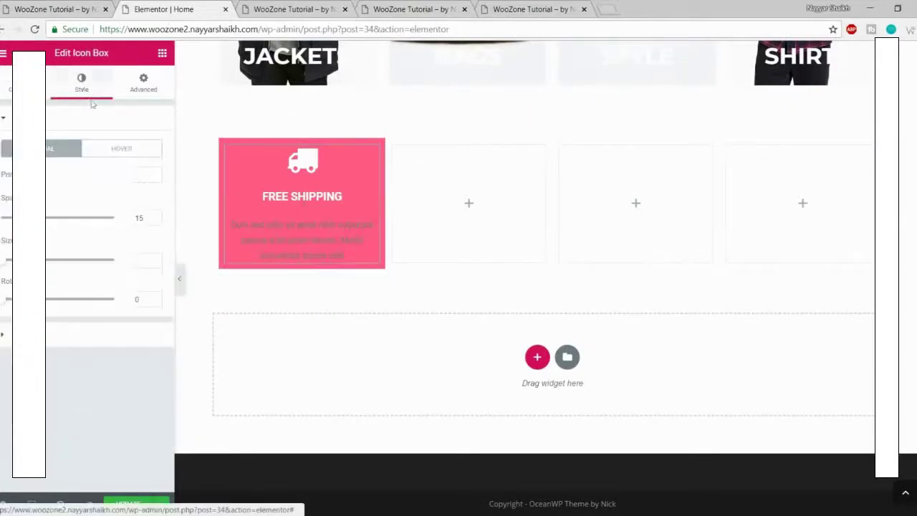
click(101, 331)
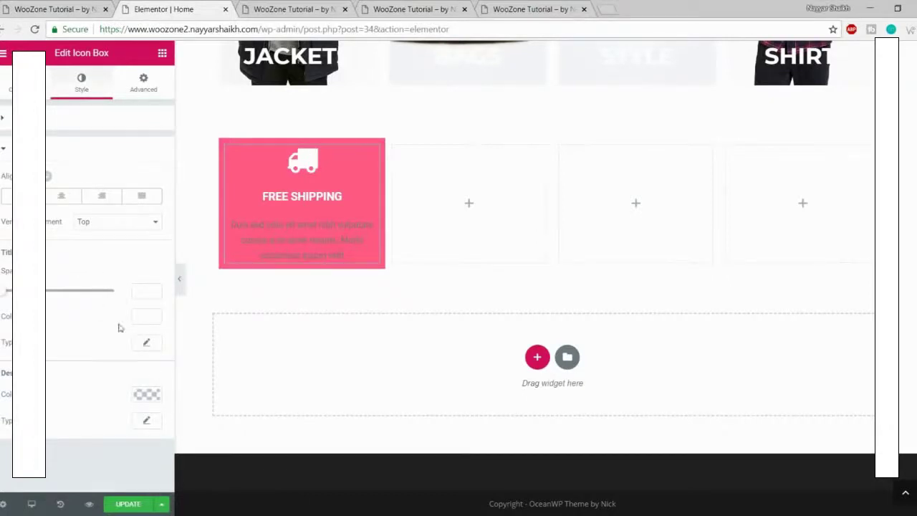
Step: Set the title typography to Montserrat, size 19, weight 700
click(148, 345)
scroll(142, 359, down, 2)
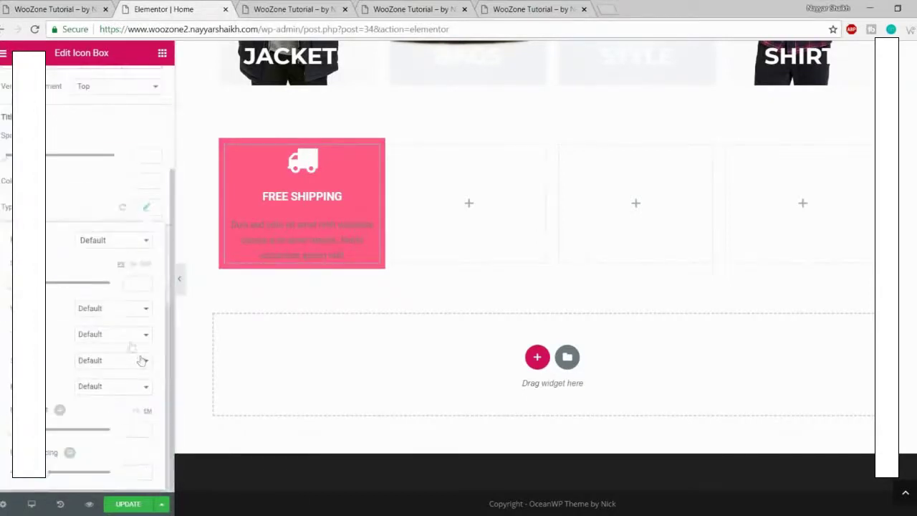
click(103, 243)
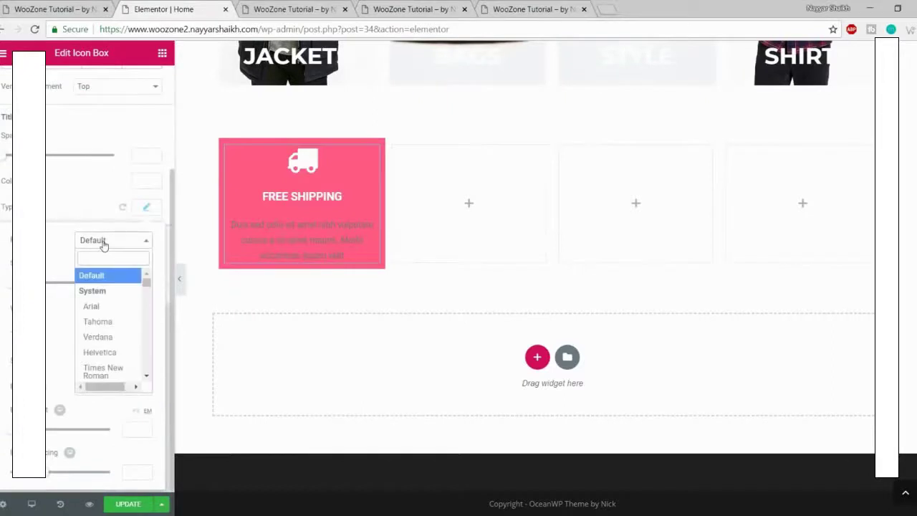
text(montse)
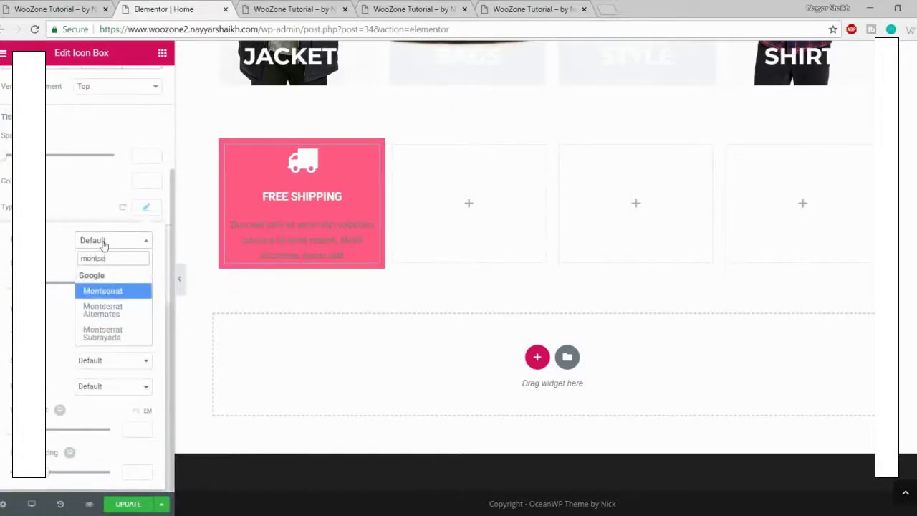
key(Return)
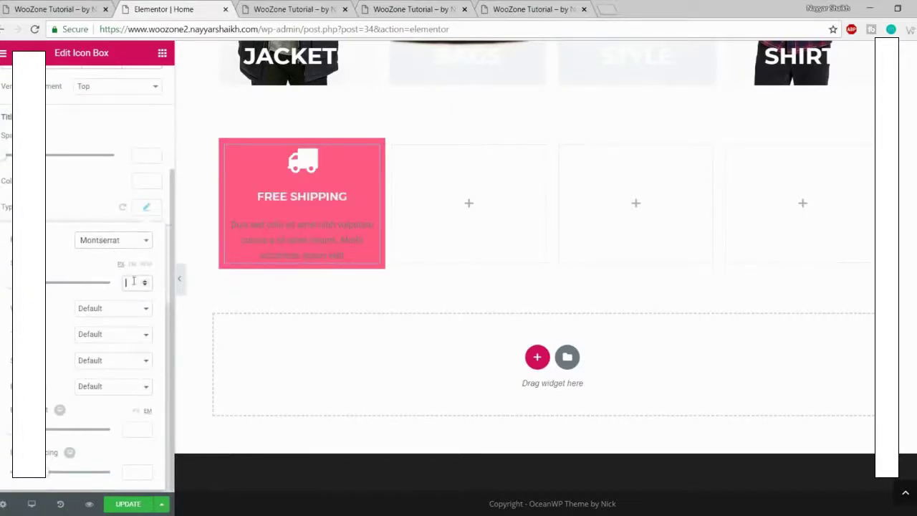
click(133, 281)
text(19)
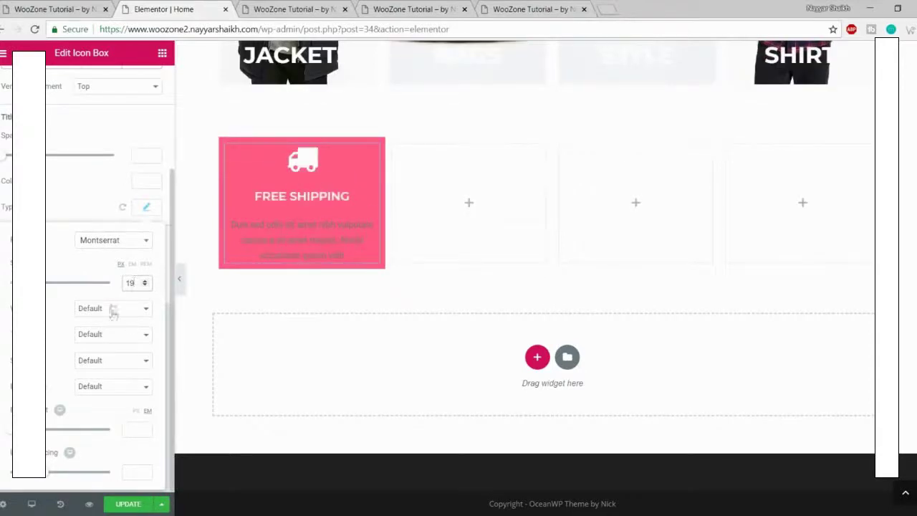
click(112, 308)
click(100, 377)
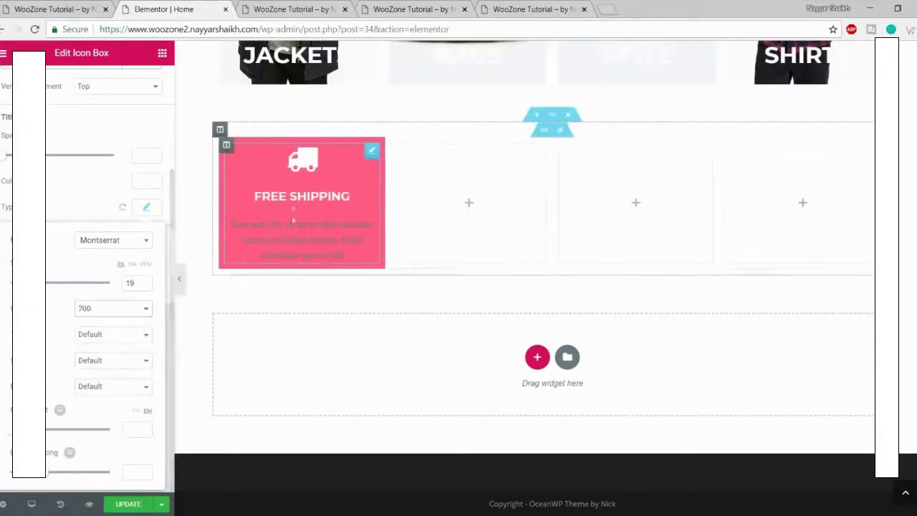
click(147, 212)
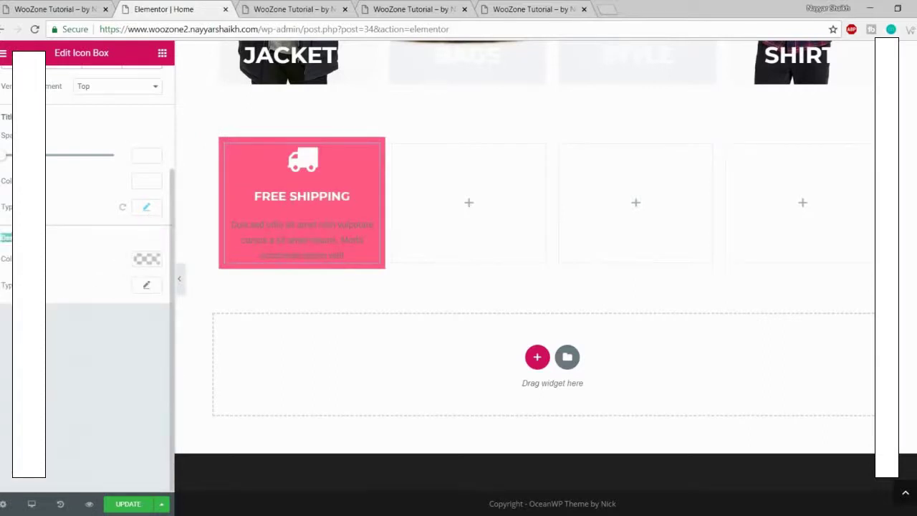
Step: Make the description white at 16 px font size and save the page
click(135, 264)
scroll(116, 420, up, 1)
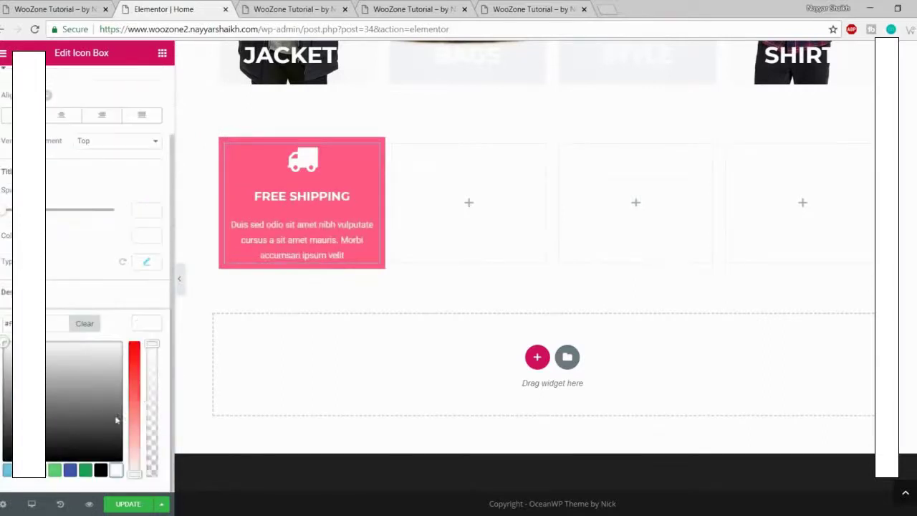
click(149, 323)
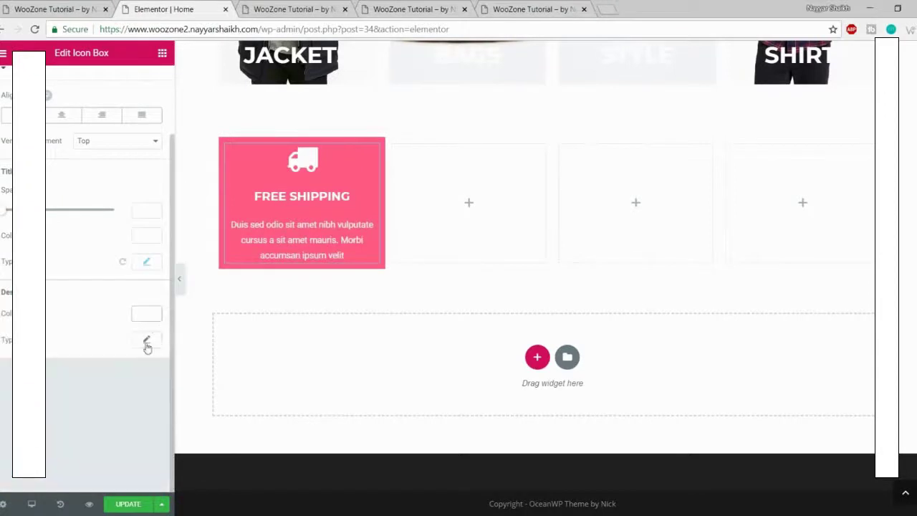
click(147, 342)
scroll(147, 354, down, 2)
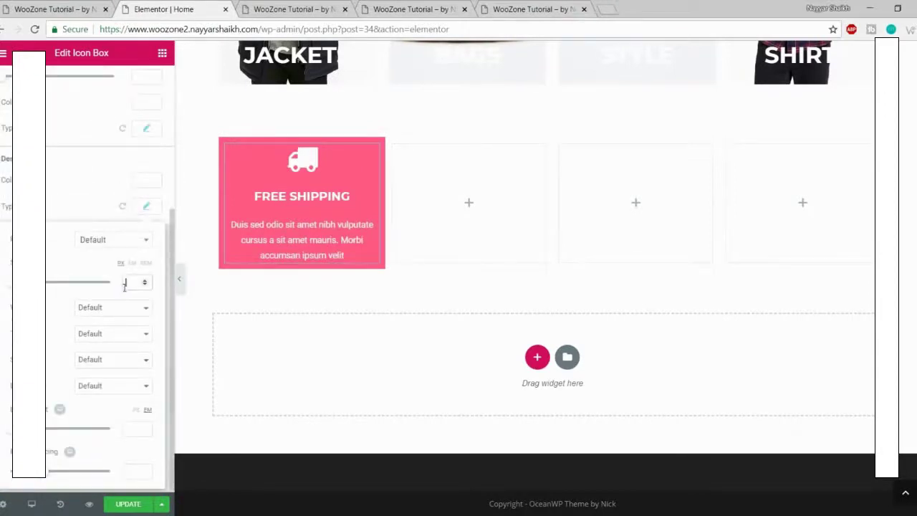
text(16)
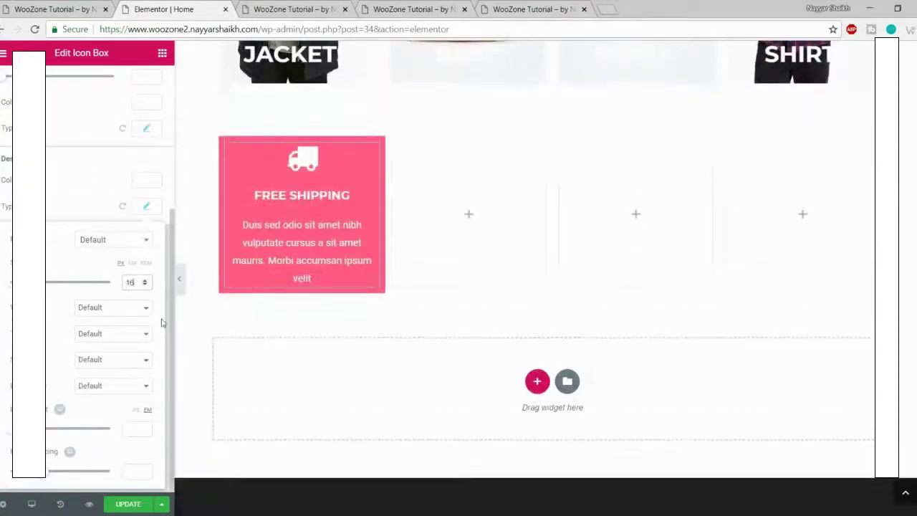
click(126, 505)
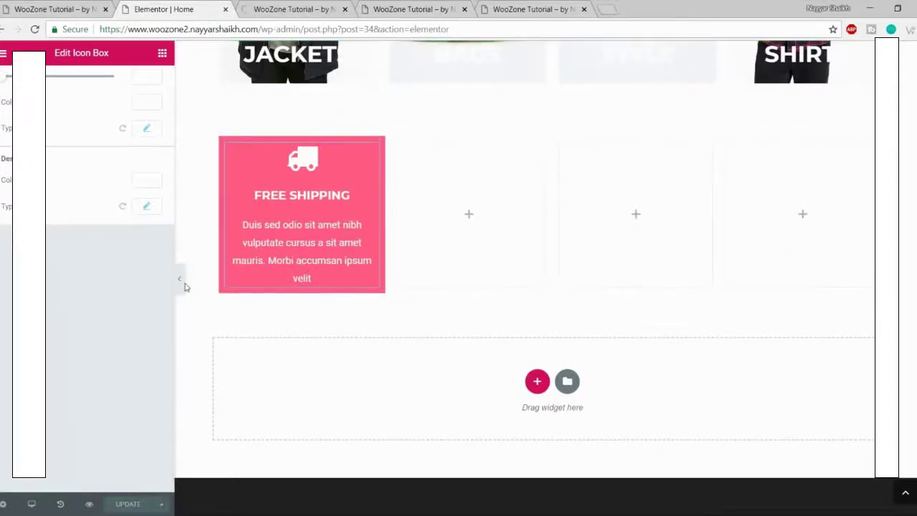
click(304, 9)
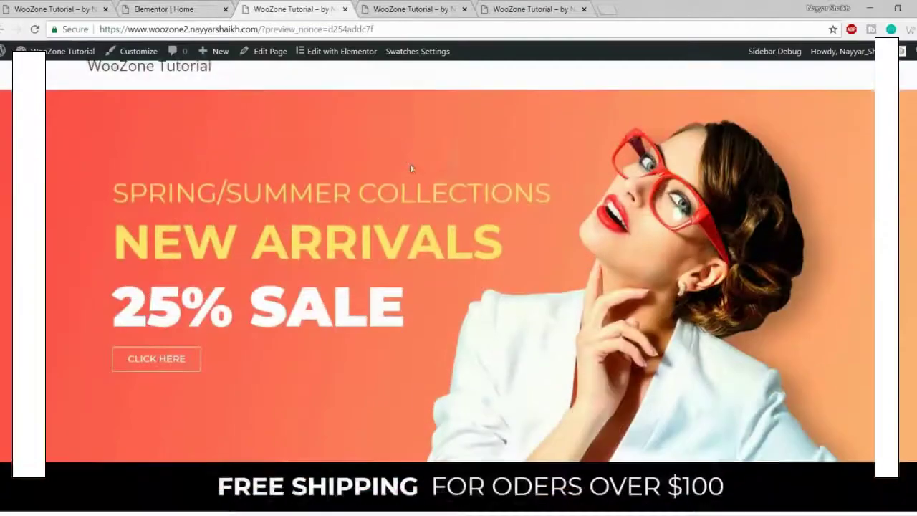
scroll(411, 168, down, 10)
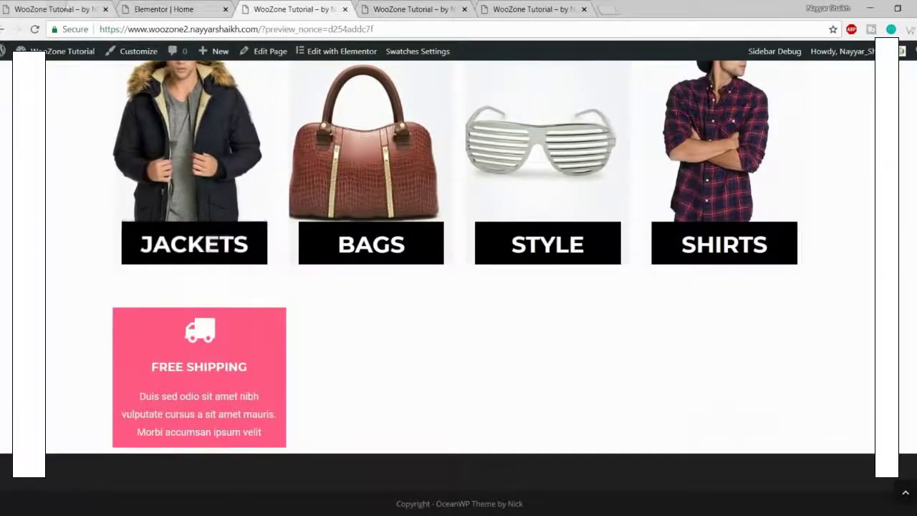
click(56, 6)
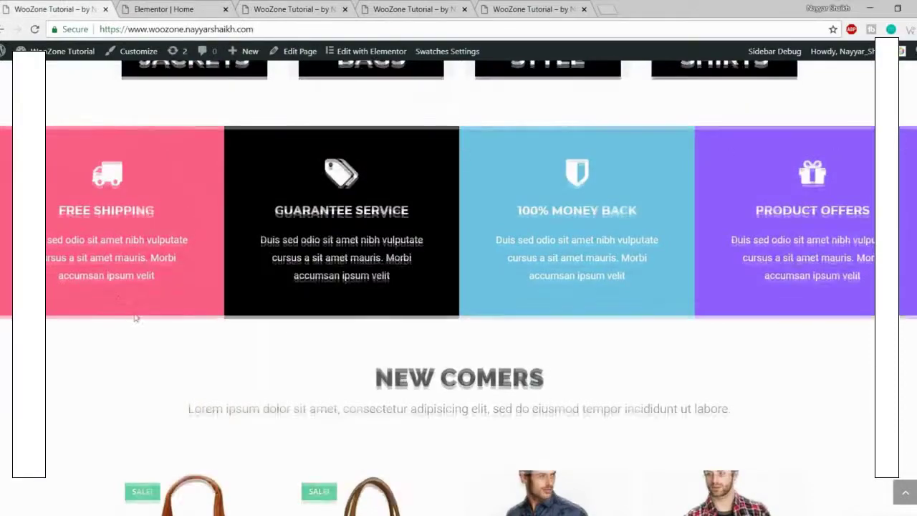
scroll(136, 317, up, 3)
scroll(364, 235, down, 3)
click(195, 7)
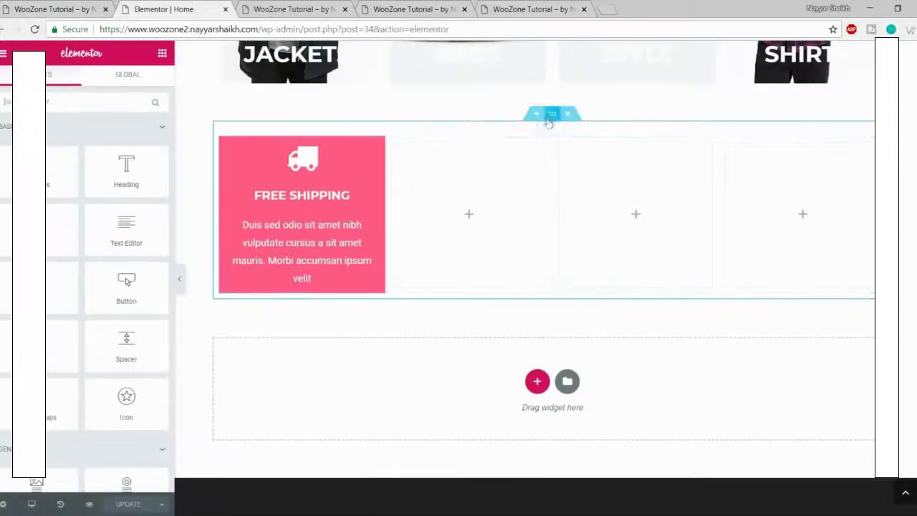
Step: Turn on Stretch Section and set the icon-box section's content width to Full Width
click(553, 115)
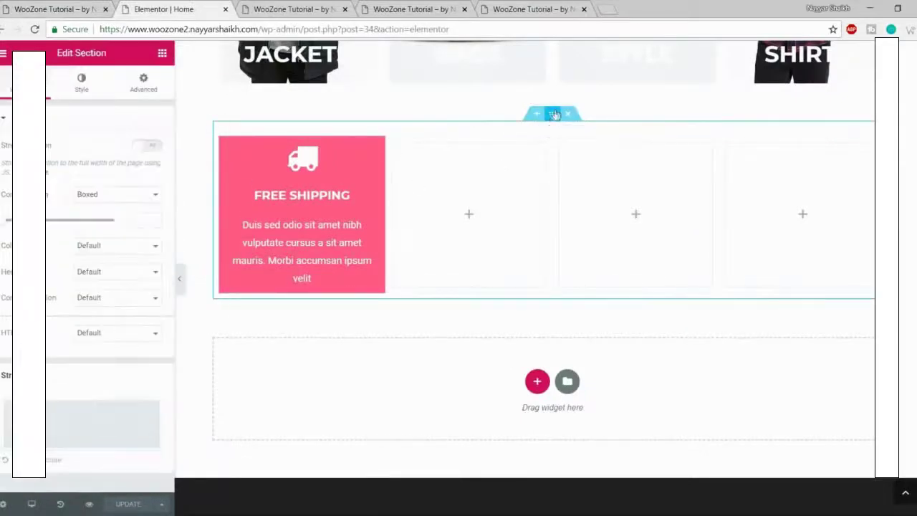
click(148, 146)
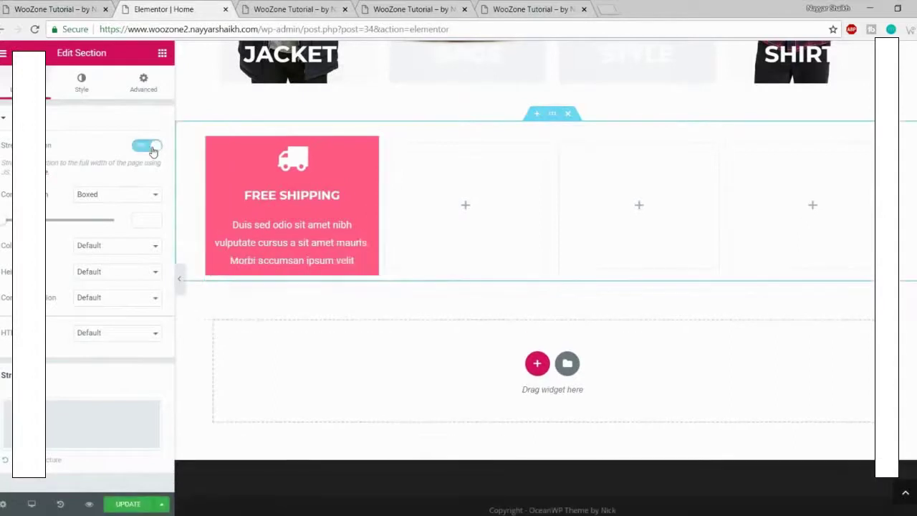
click(105, 201)
click(93, 204)
click(87, 198)
click(121, 217)
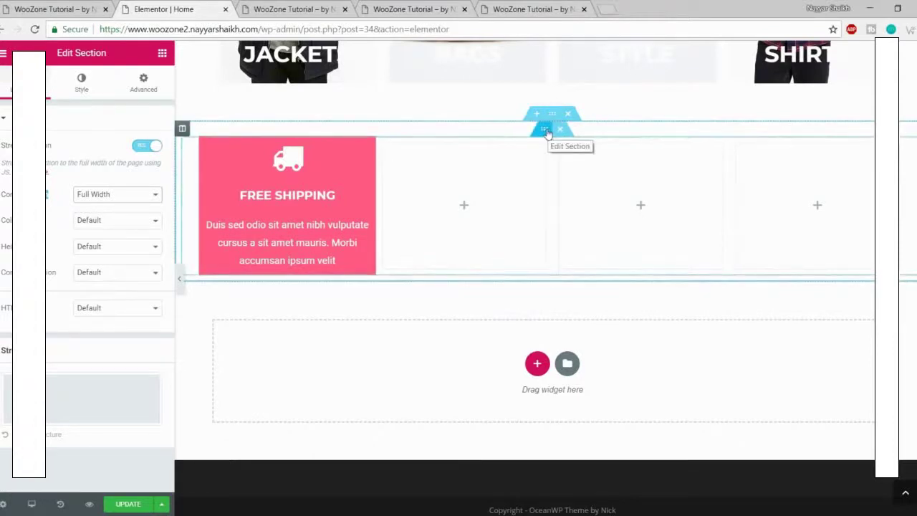
Step: Set the inner section to Full Width with No Gap between columns, then save
click(545, 131)
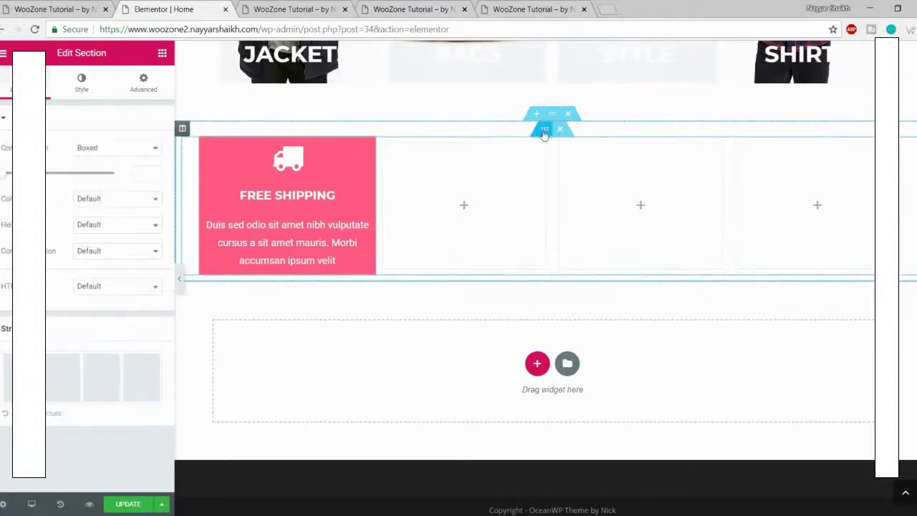
click(96, 150)
click(94, 170)
click(106, 180)
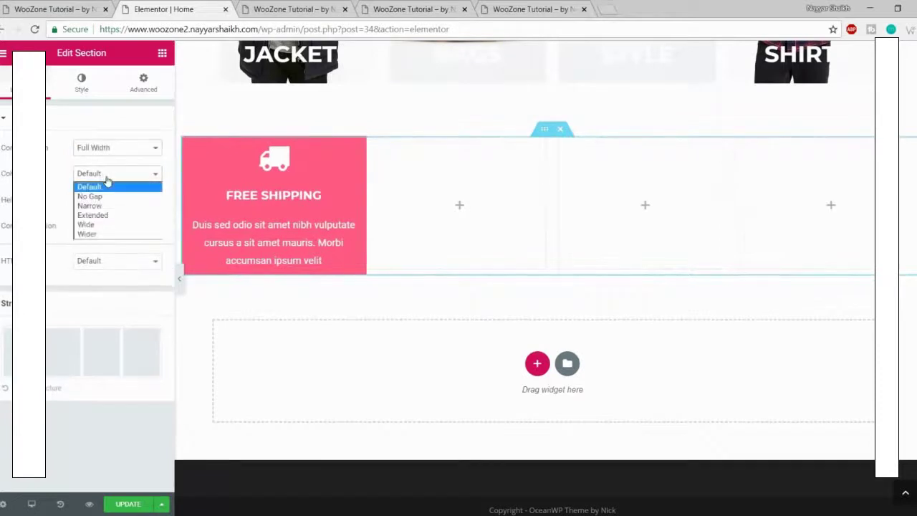
click(106, 180)
click(121, 174)
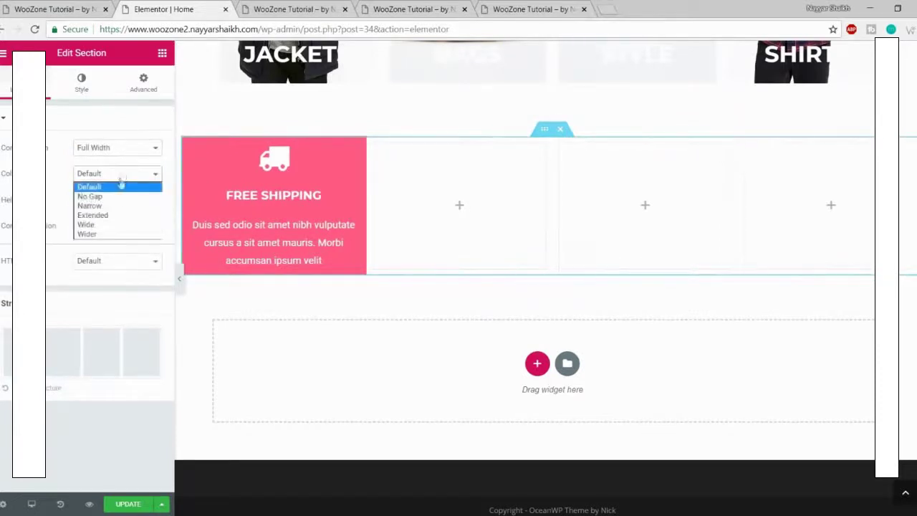
click(90, 196)
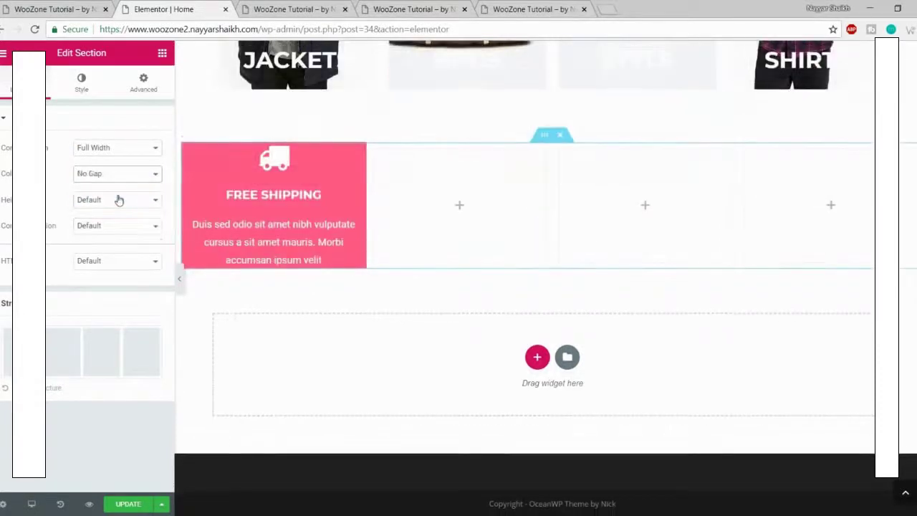
click(129, 505)
Step: Reload the site preview and scroll down to check the icon boxes
click(297, 7)
click(34, 30)
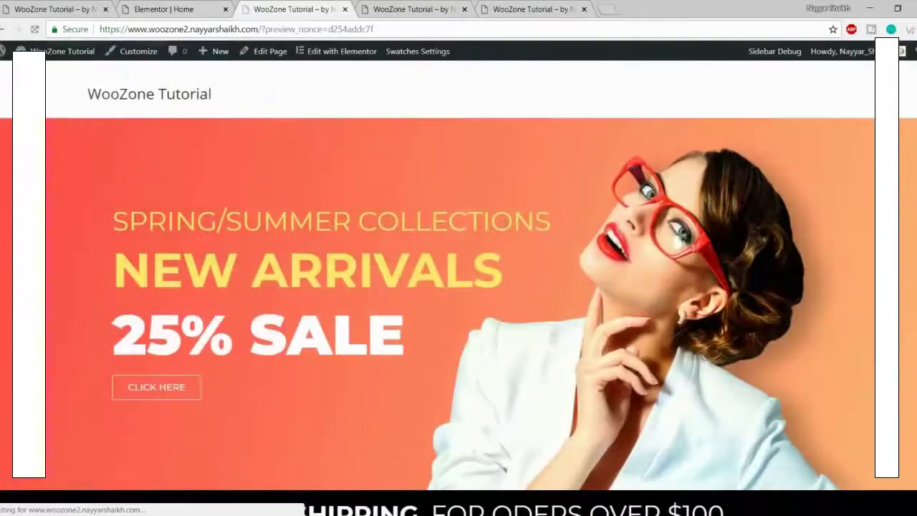
scroll(512, 264, down, 8)
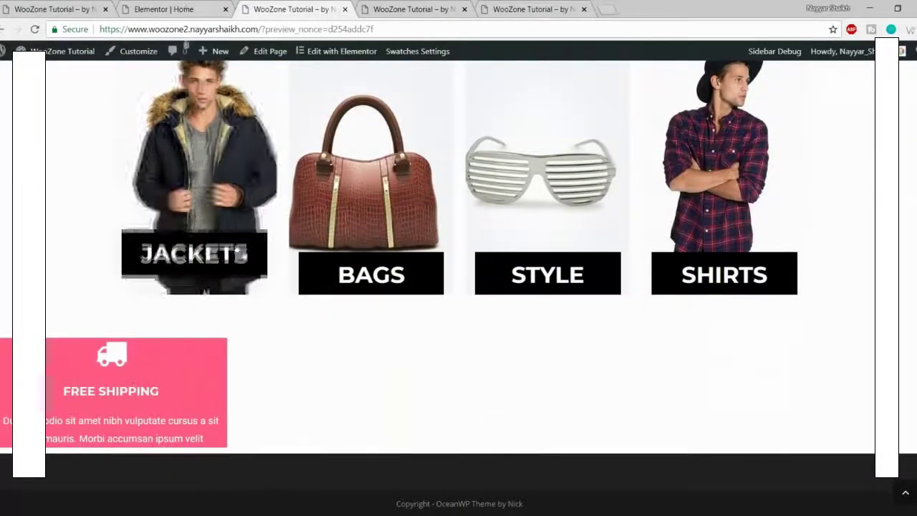
Step: Set the outer section's Columns Gap to No Gap and save the page
key(ctrl+shift+Tab)
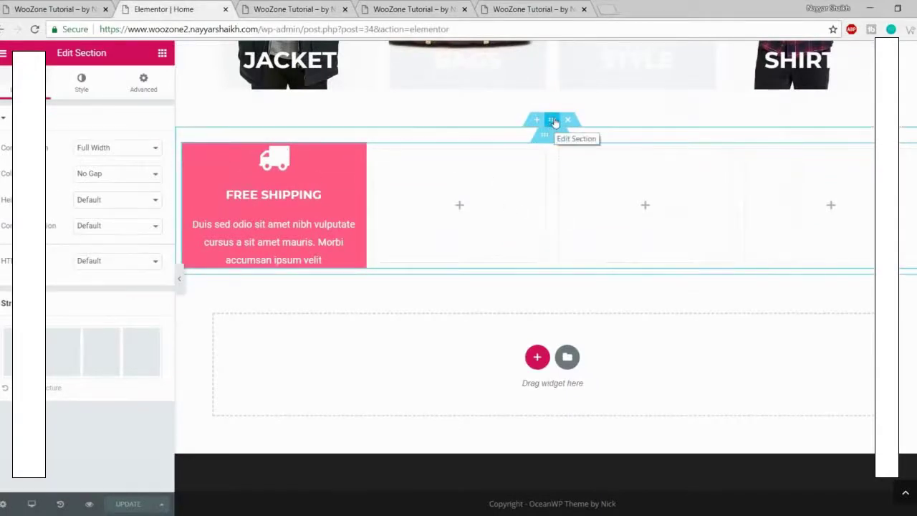
click(554, 122)
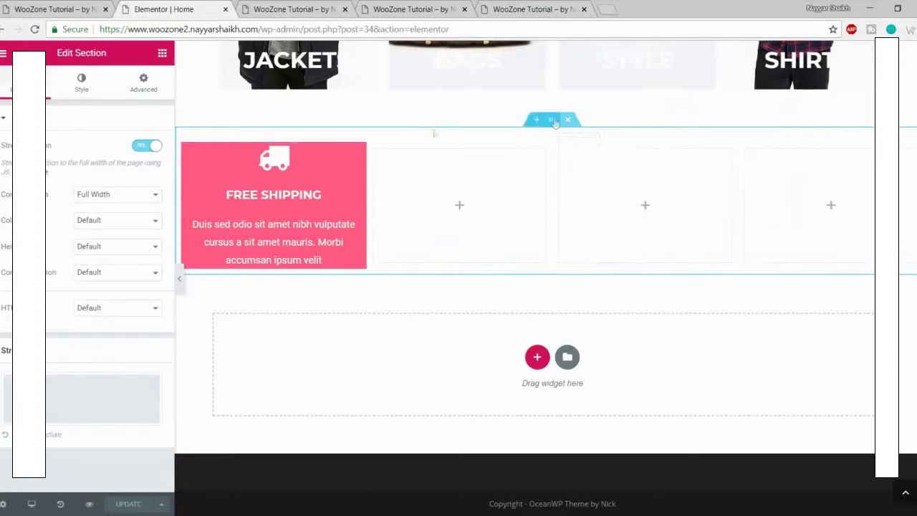
click(100, 225)
click(104, 241)
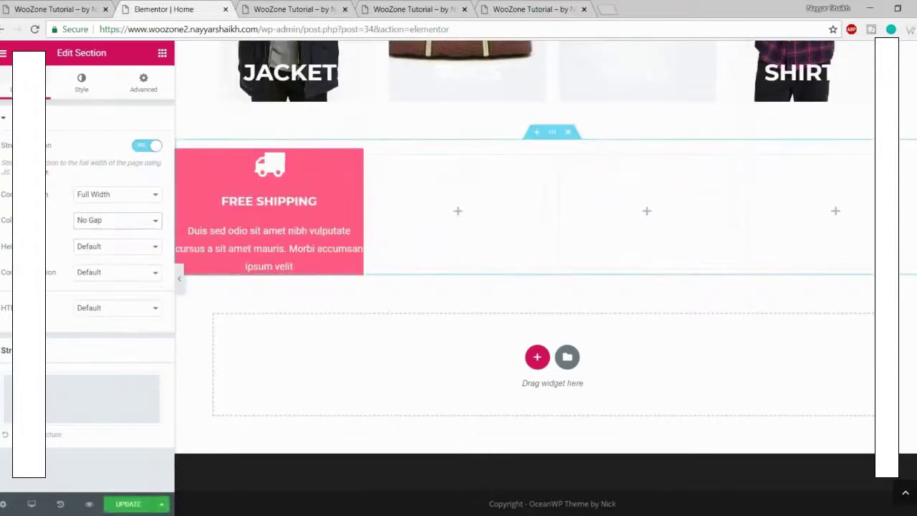
click(128, 503)
Step: Reload the preview and confirm the Free Shipping box text now sits flush left
click(312, 6)
key(F5)
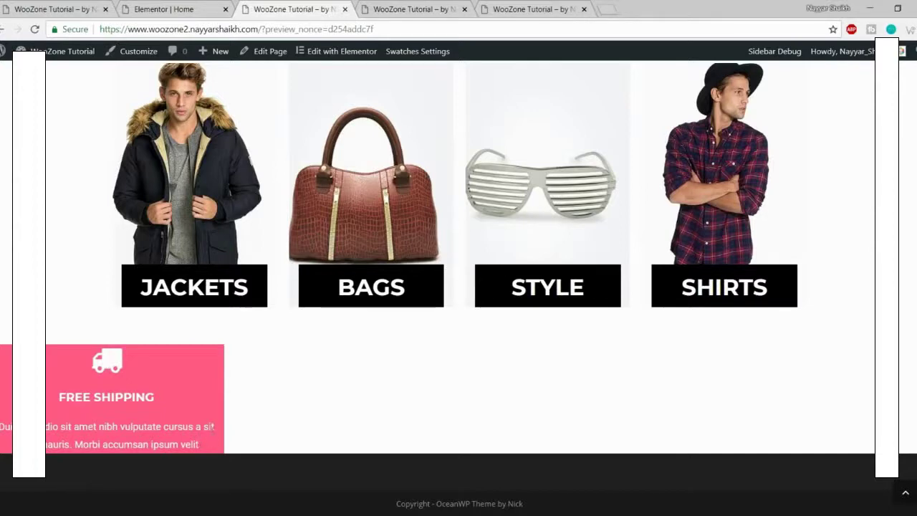
drag(219, 430, 29, 428)
click(171, 437)
drag(81, 444, 203, 447)
click(205, 449)
click(164, 9)
Step: Give the Free Shipping icon box 50px padding on all sides and save
click(282, 188)
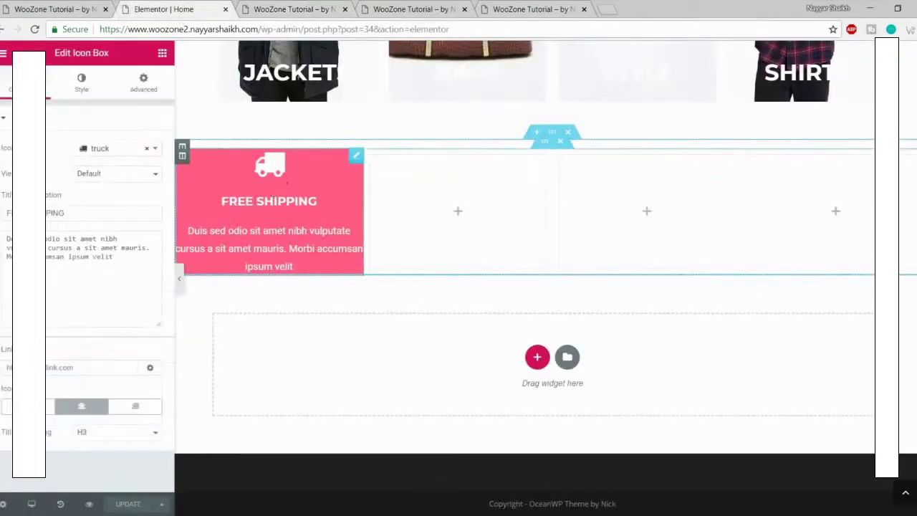
click(159, 89)
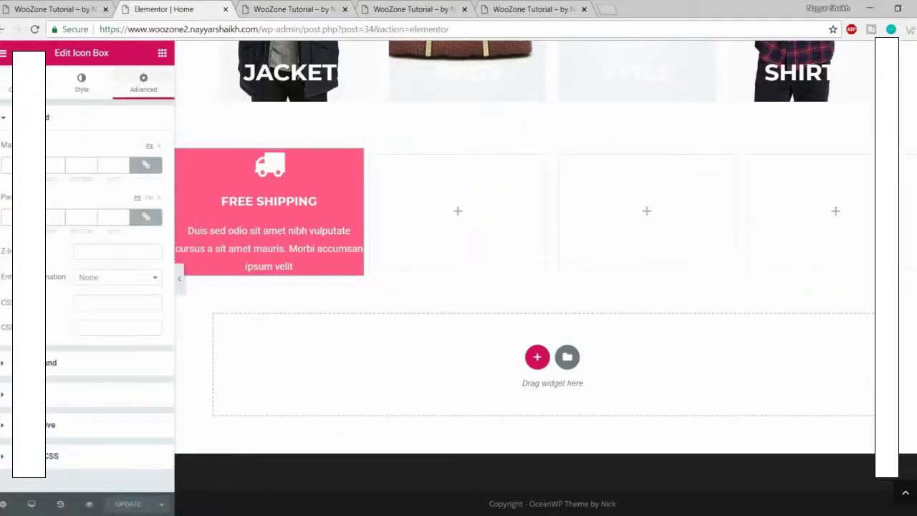
text(50)
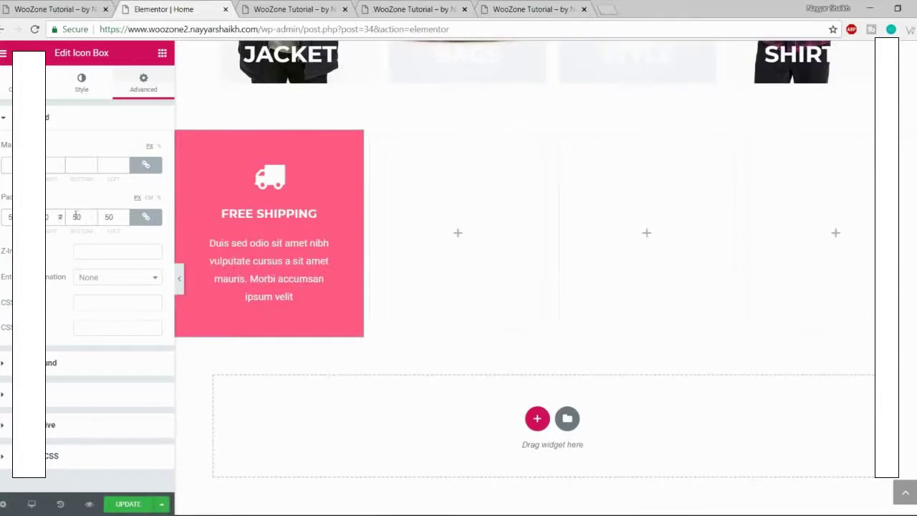
click(134, 505)
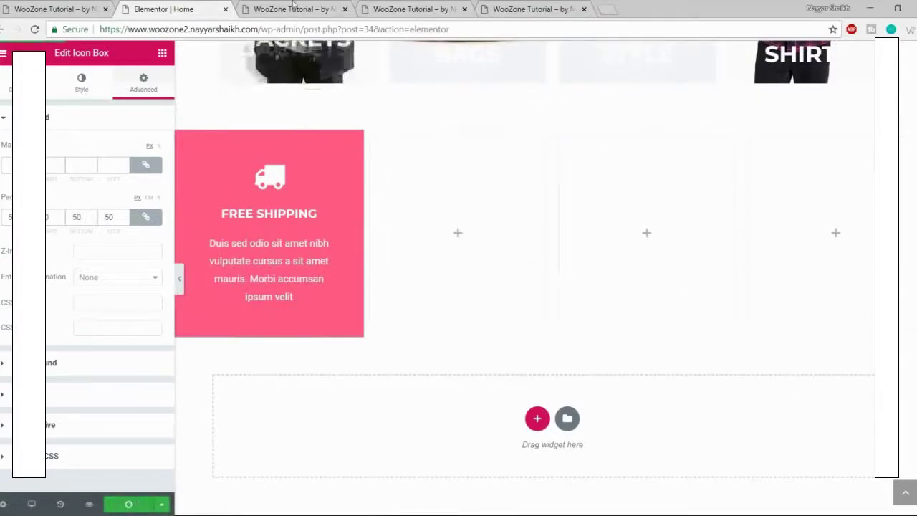
Step: Reload the preview to check the padding, then close the two extra preview tabs
click(294, 7)
key(F5)
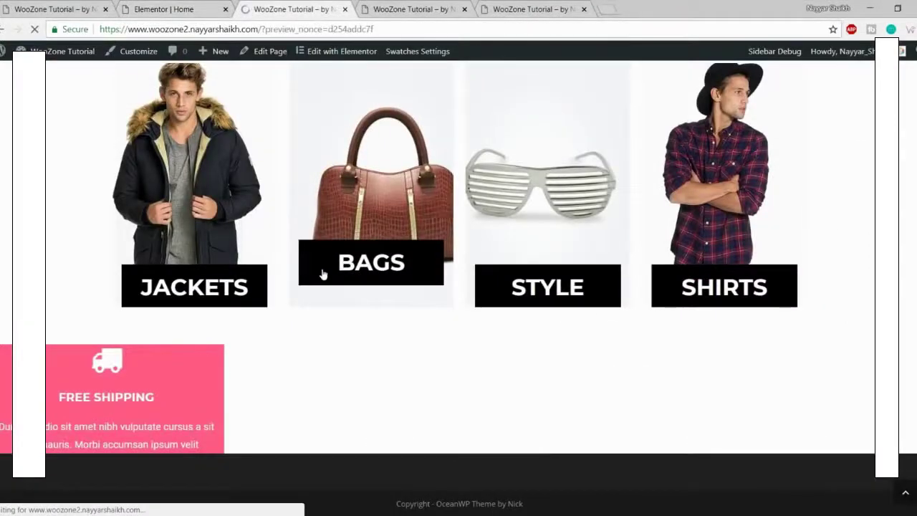
scroll(322, 274, down, 10)
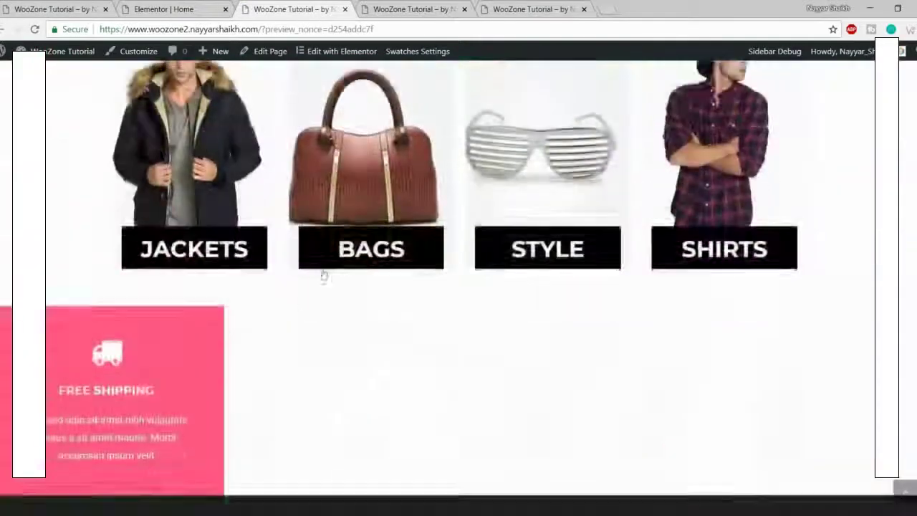
key(F5)
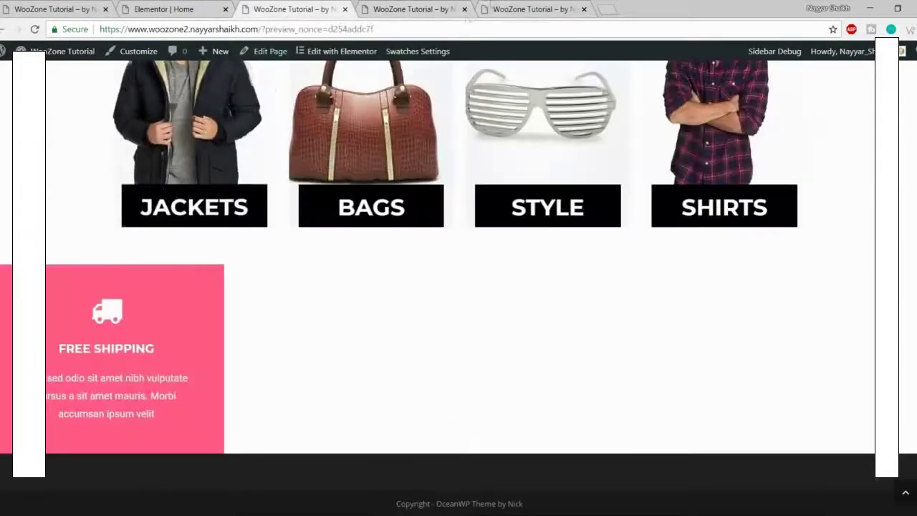
click(464, 10)
click(481, 10)
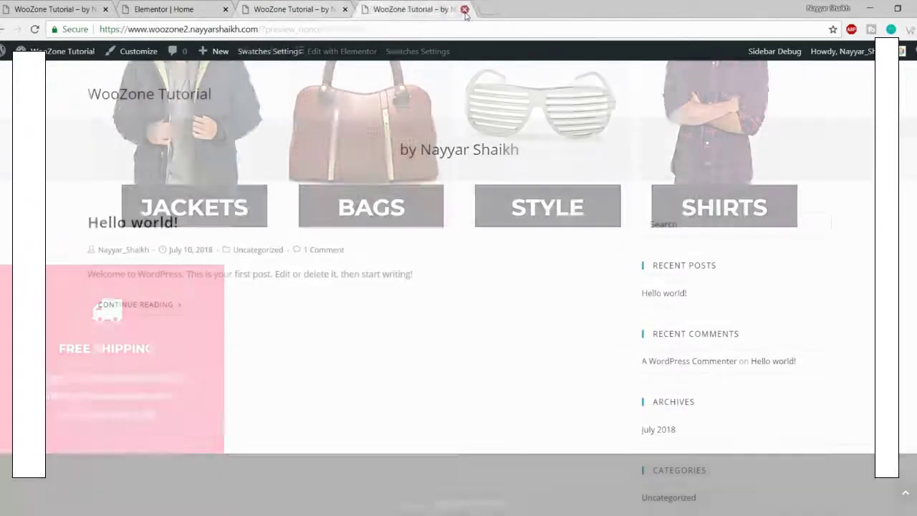
click(163, 10)
Step: Copy the Free Shipping icon box and paste it into the empty second column
scroll(317, 223, down, 2)
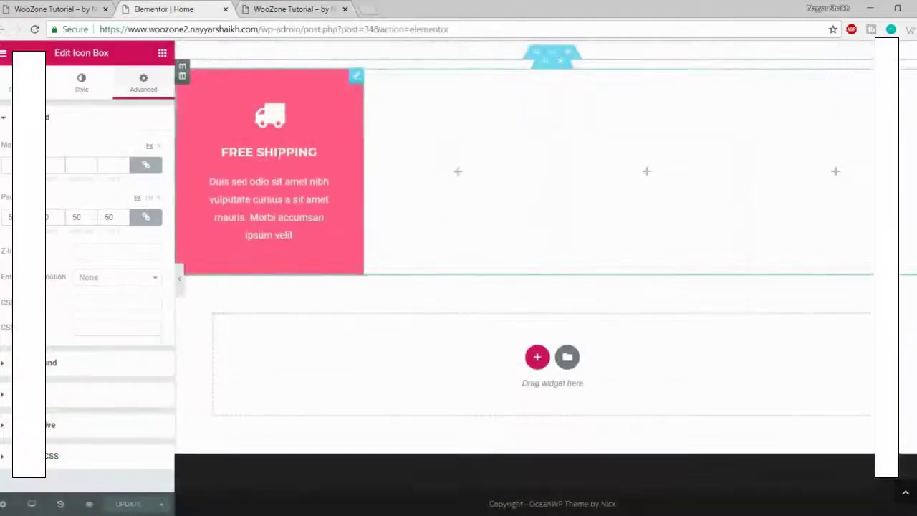
right_click(278, 151)
click(332, 209)
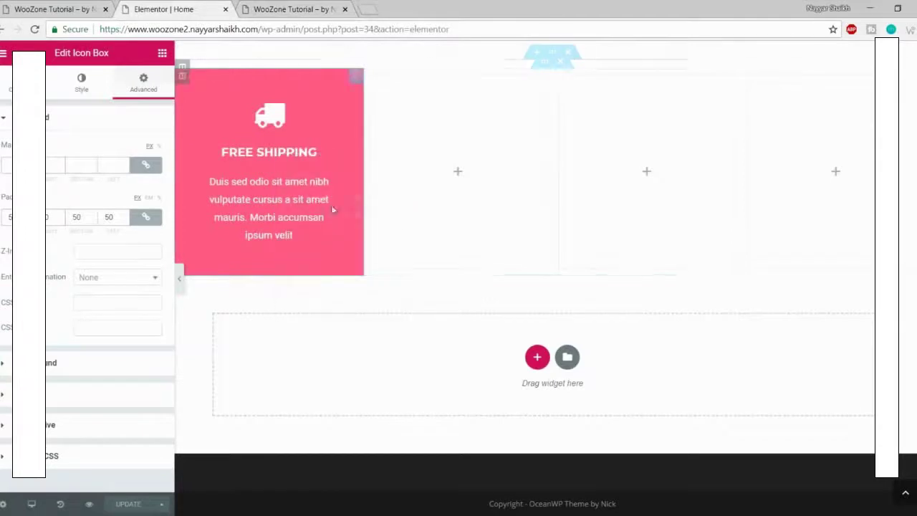
click(464, 188)
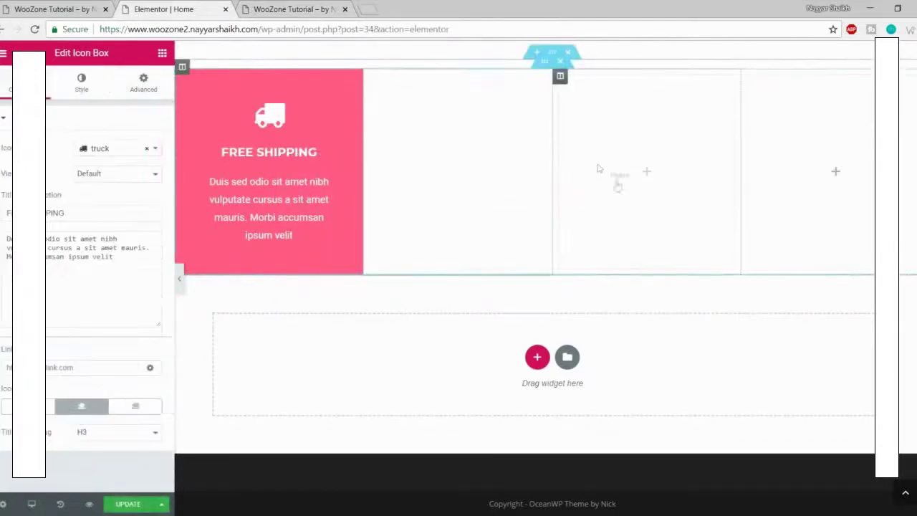
right_click(599, 169)
Step: Paste the Free Shipping icon box into the third and fourth columns
click(635, 179)
right_click(806, 172)
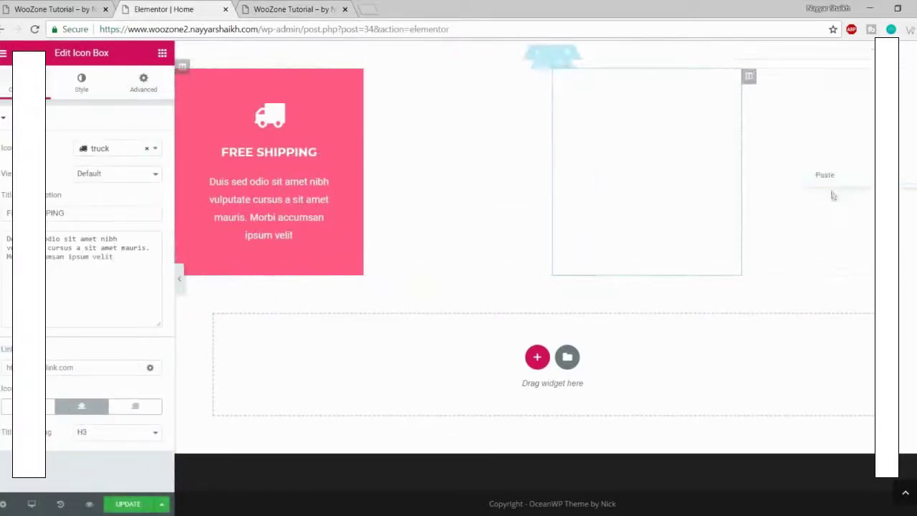
click(829, 176)
scroll(782, 227, up, 1)
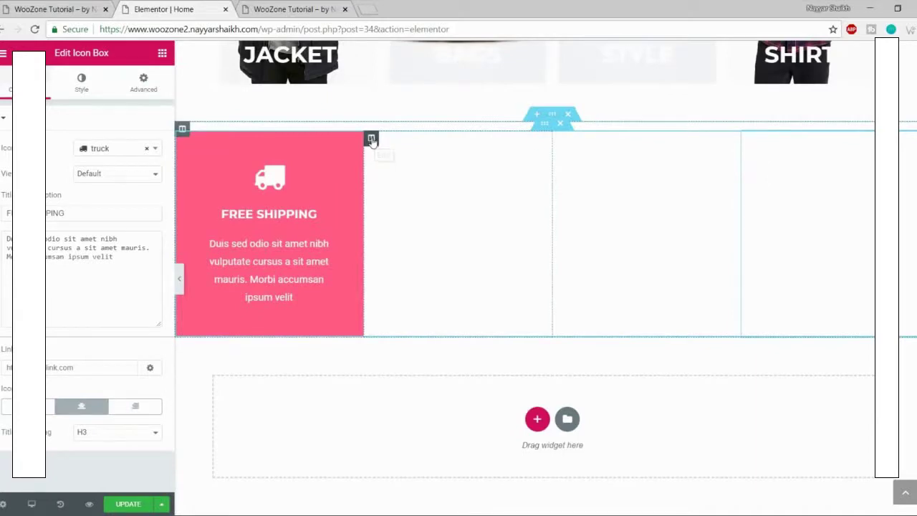
Step: Give the second column a black classic background colour
click(372, 138)
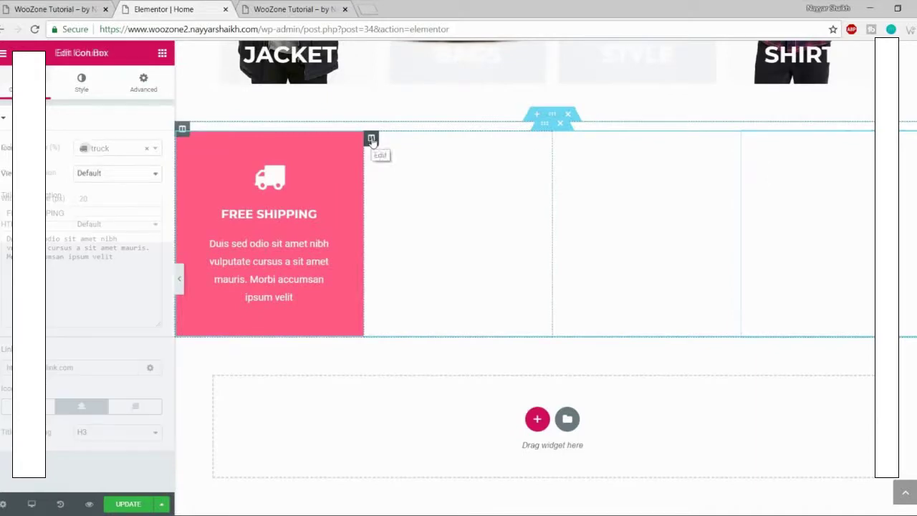
click(81, 84)
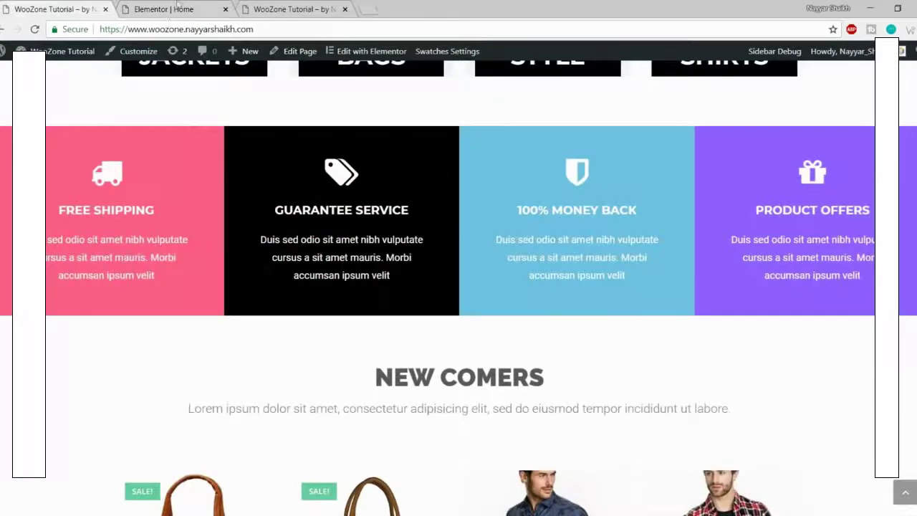
click(179, 9)
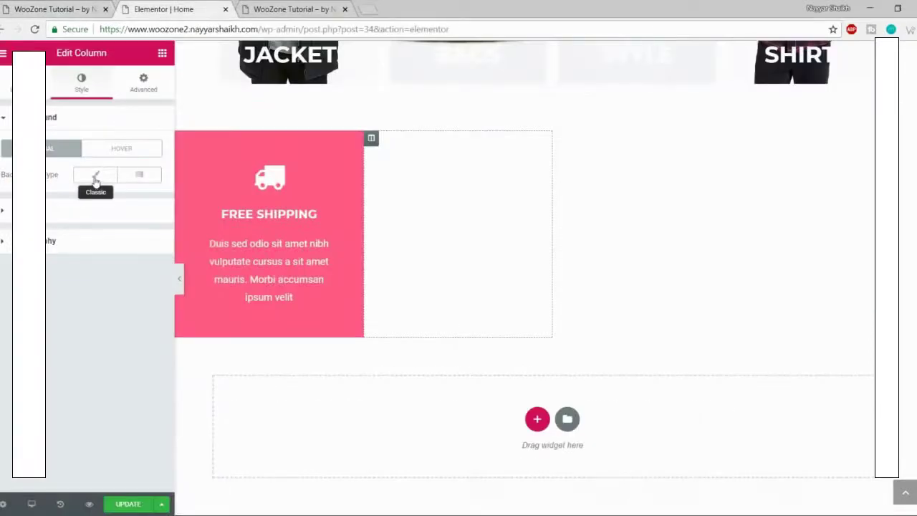
click(94, 181)
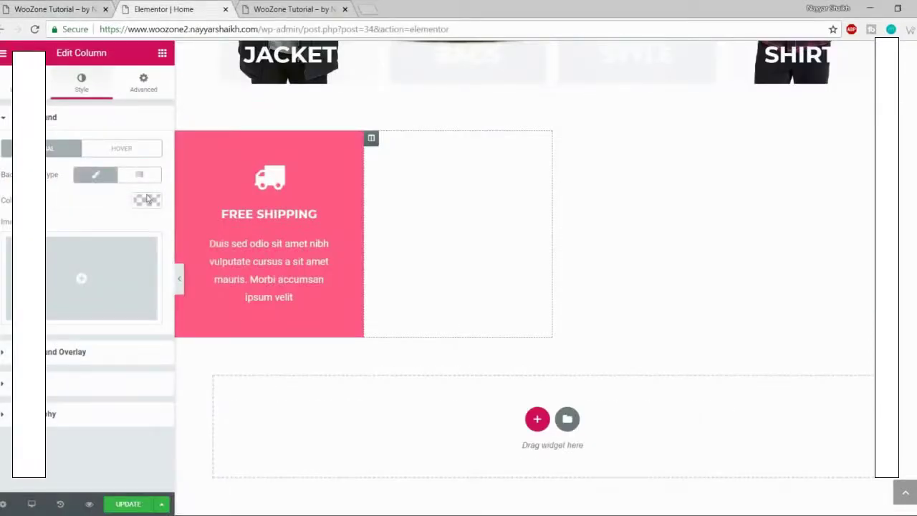
click(147, 202)
click(101, 364)
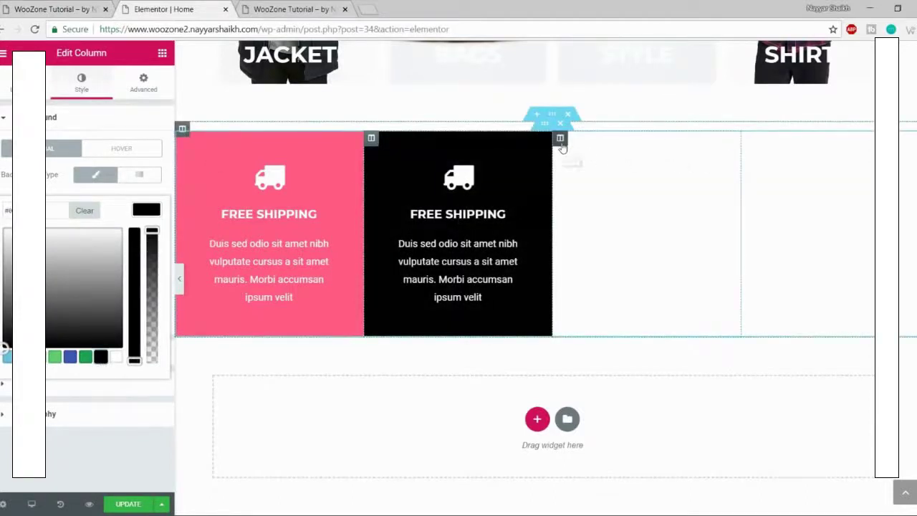
Step: Give the third column a light blue classic background colour
click(561, 142)
click(96, 91)
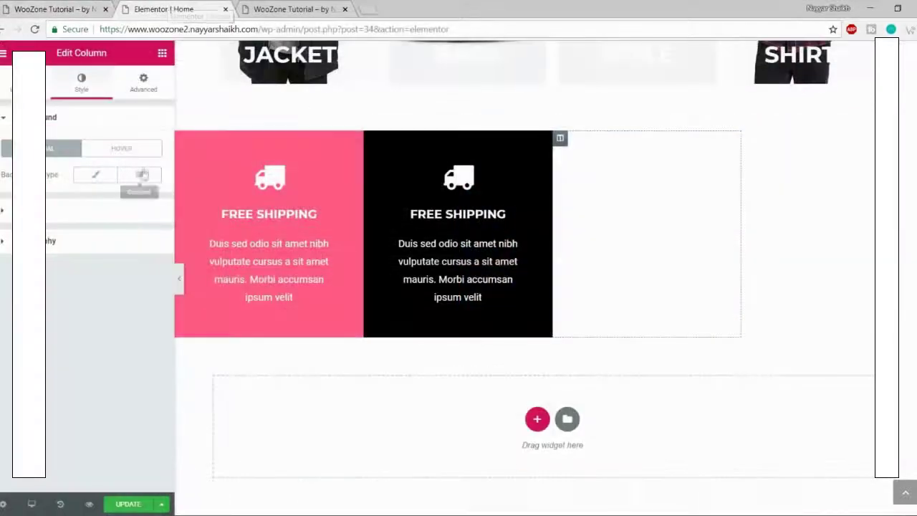
click(93, 178)
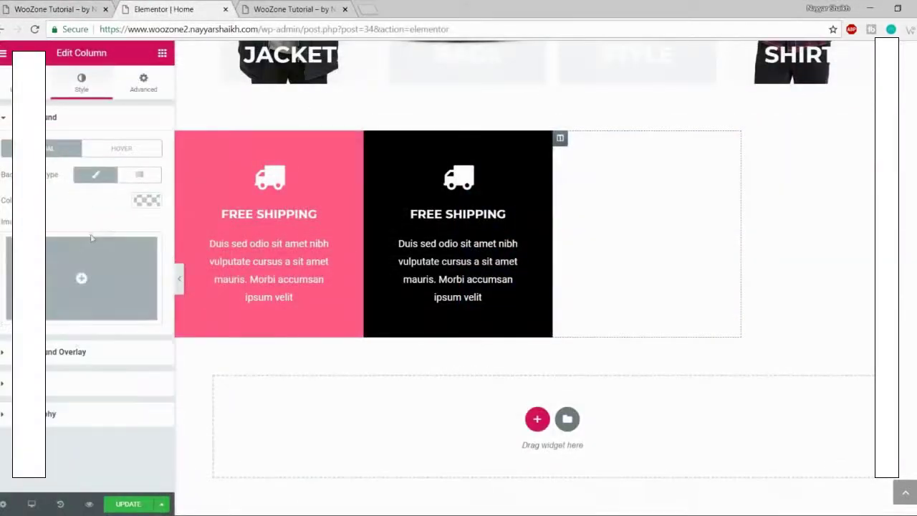
click(146, 200)
click(6, 355)
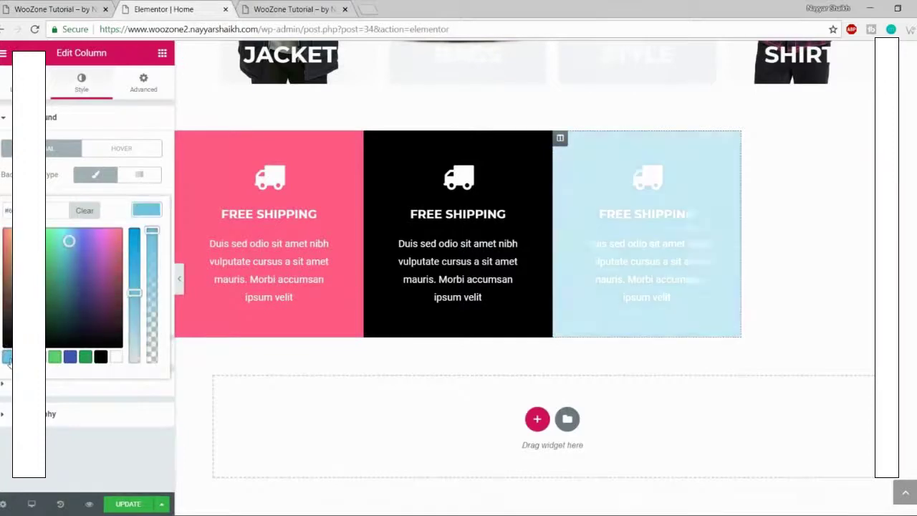
Step: Give the fourth column a purple background, adjusted from the light blue preset
click(749, 141)
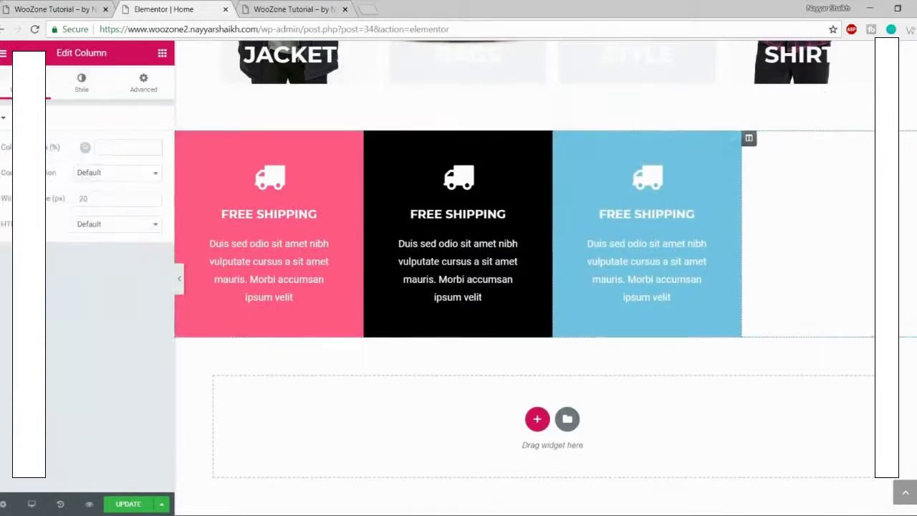
click(18, 9)
click(131, 7)
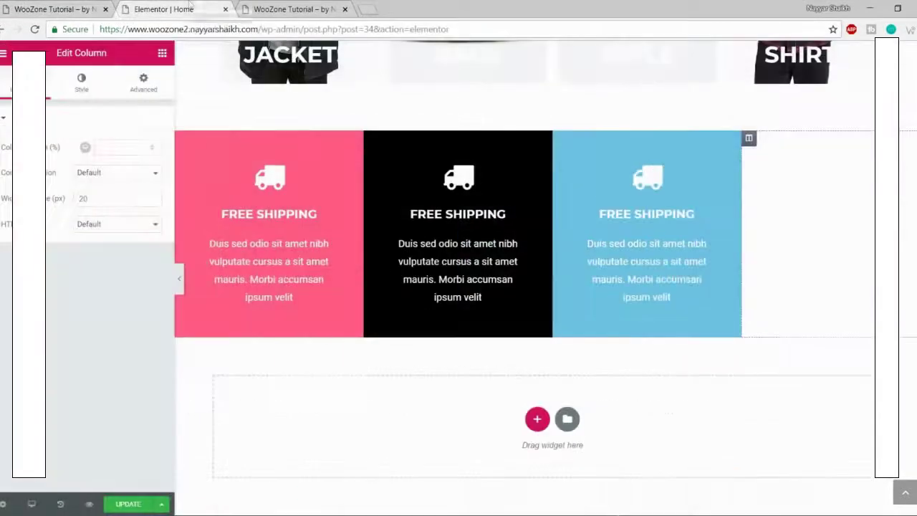
click(90, 92)
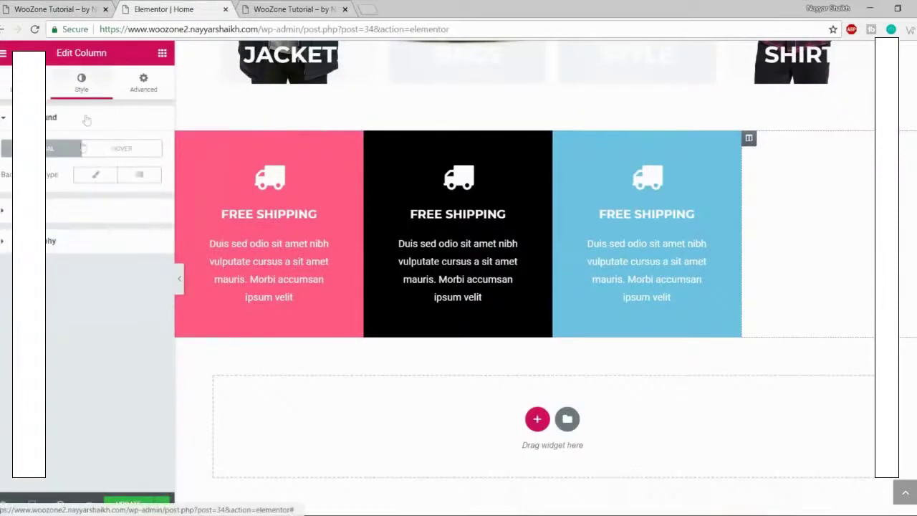
click(147, 201)
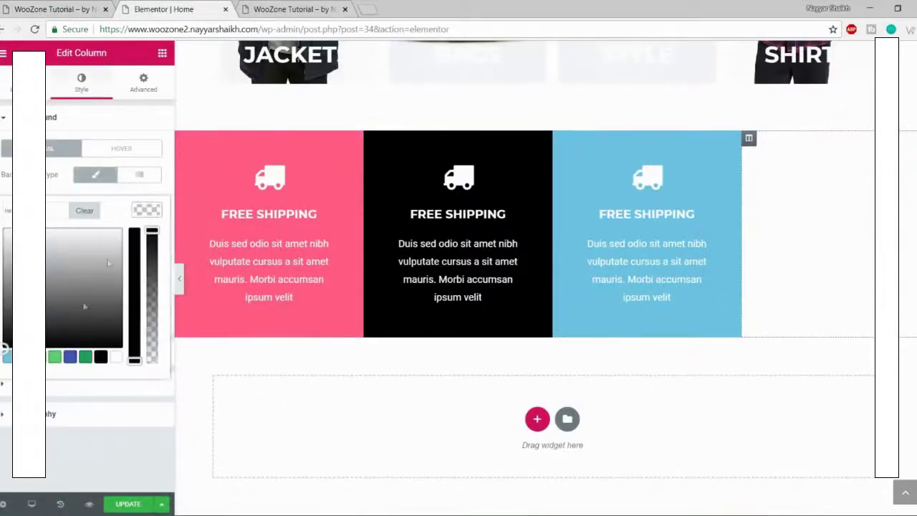
click(6, 355)
click(6, 359)
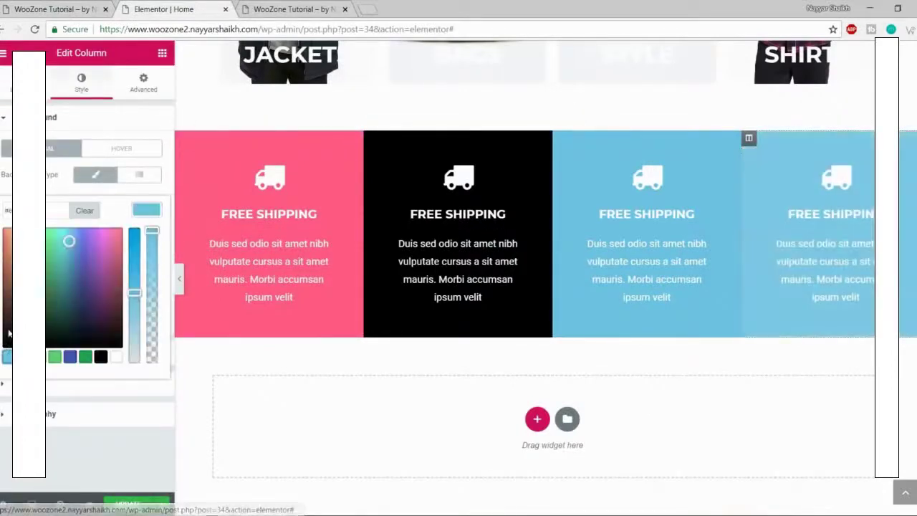
drag(68, 239, 92, 201)
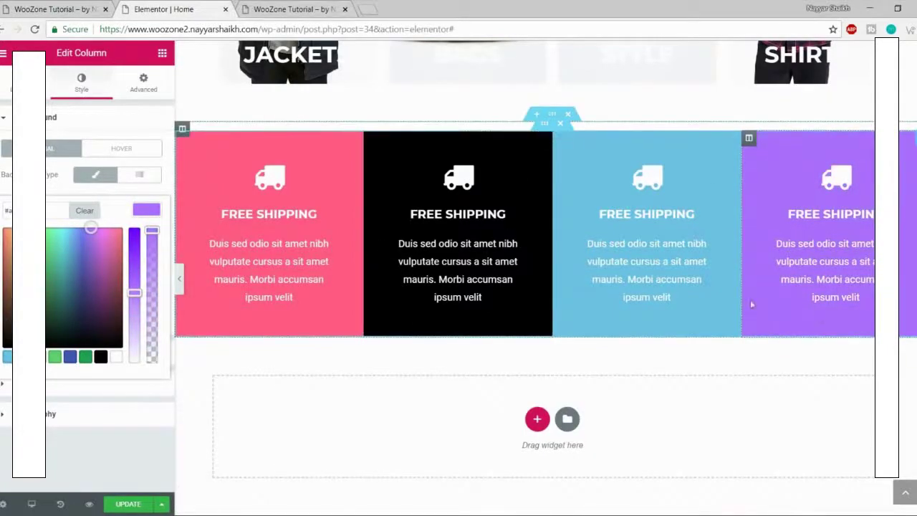
click(455, 188)
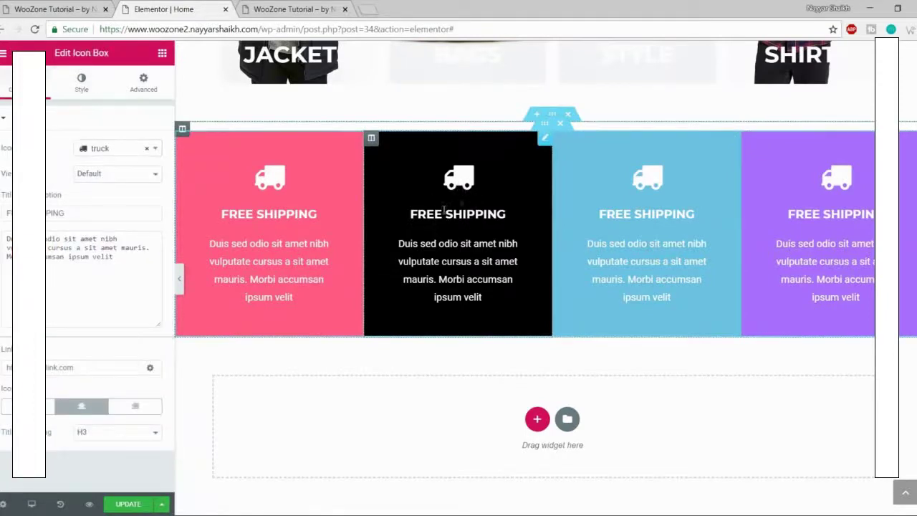
Step: Give the black icon box the 'tags' icon, matching the live site
click(56, 9)
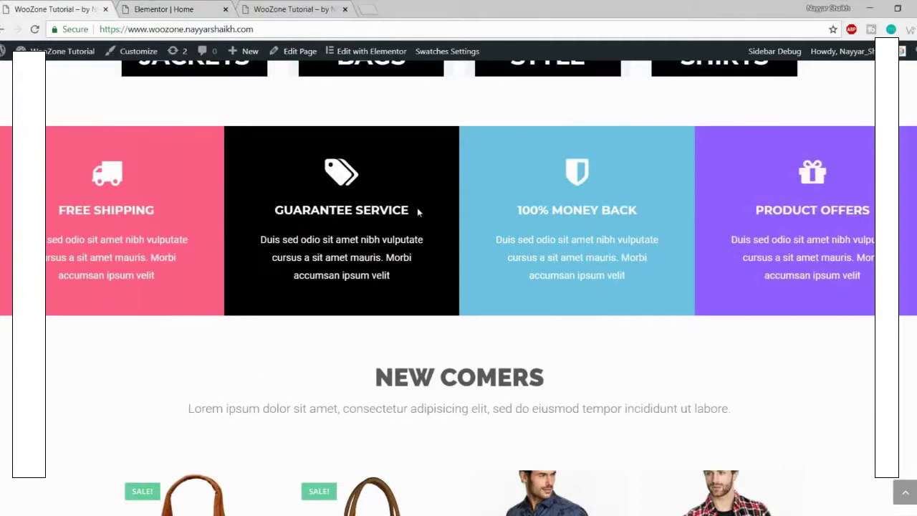
click(163, 8)
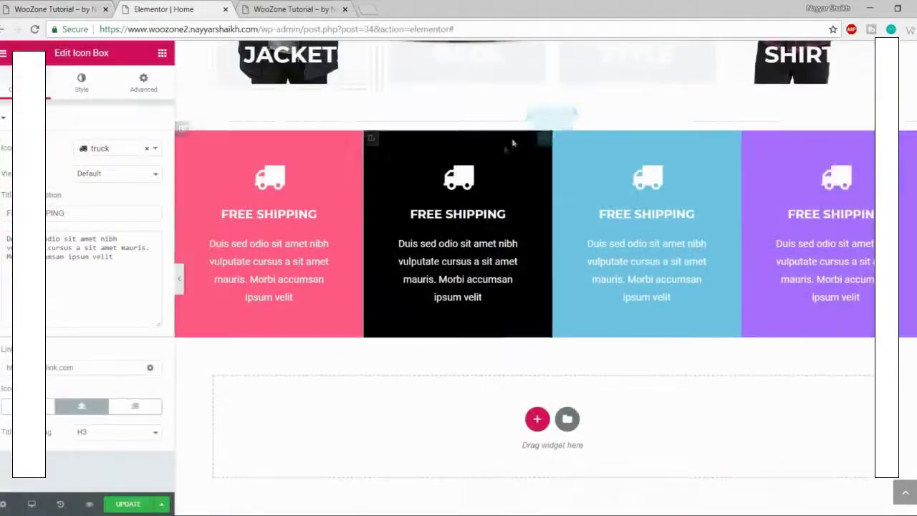
click(121, 148)
text(tag)
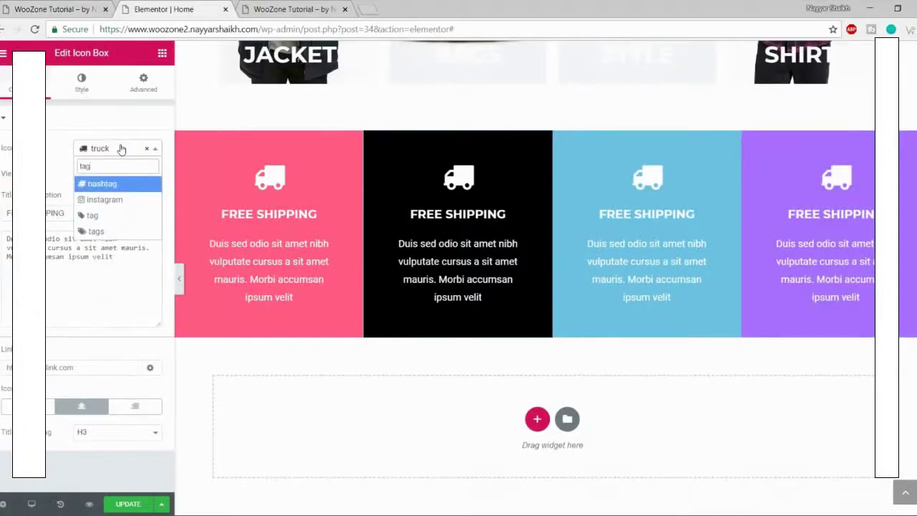
click(97, 231)
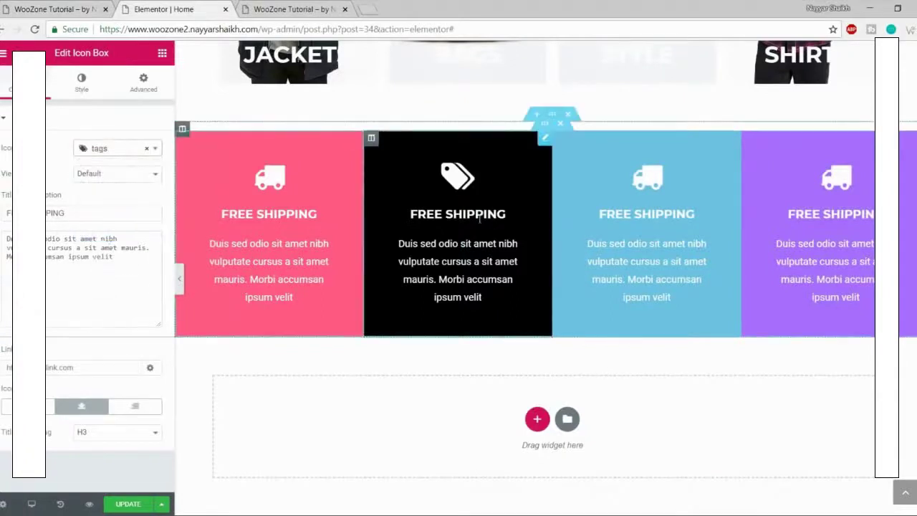
Step: Retitle the black box GUARANTEE SERVICE and save the page
triple_click(70, 214)
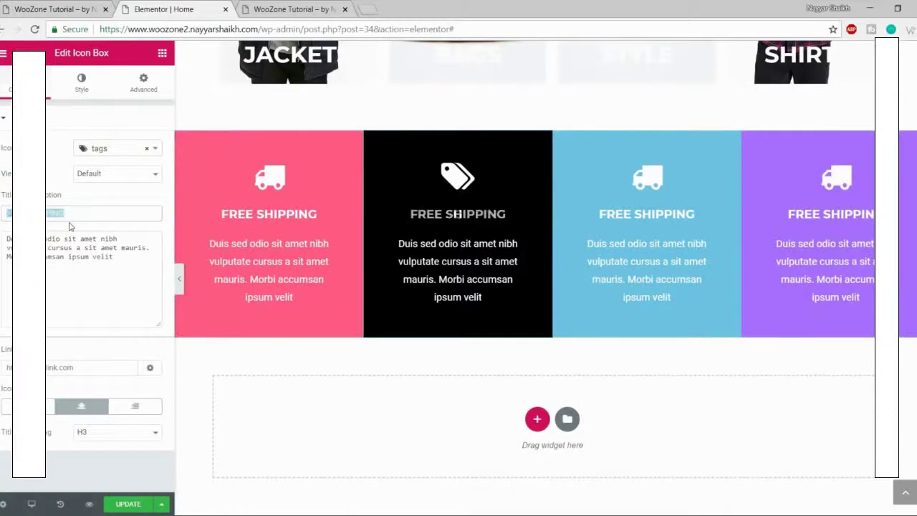
text(GUAR)
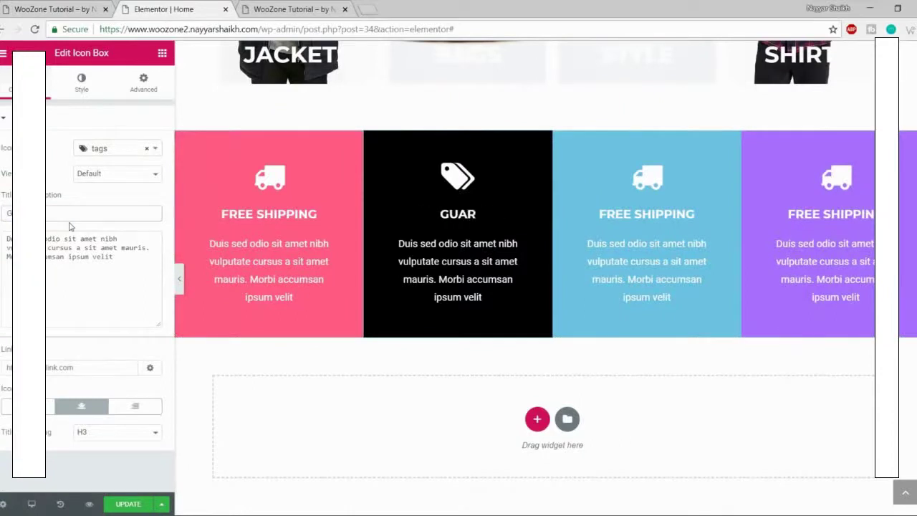
text(ANTEE SERVICE)
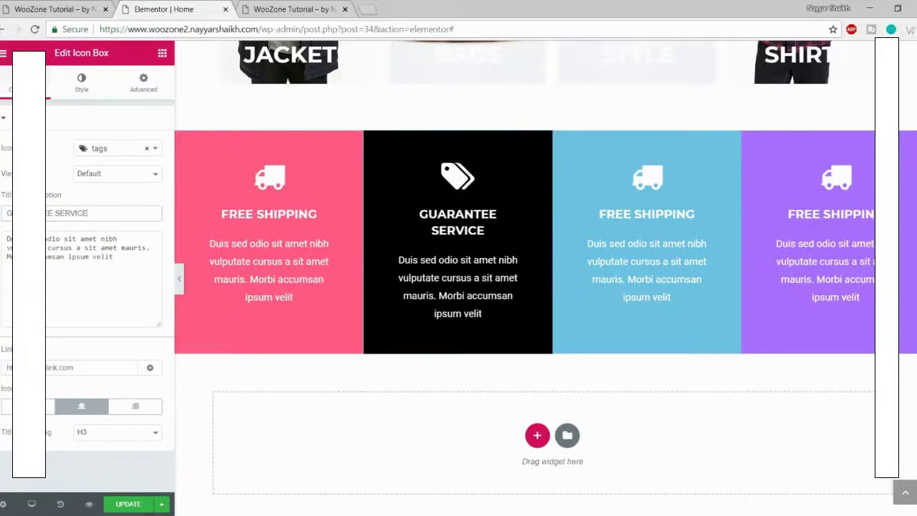
click(129, 504)
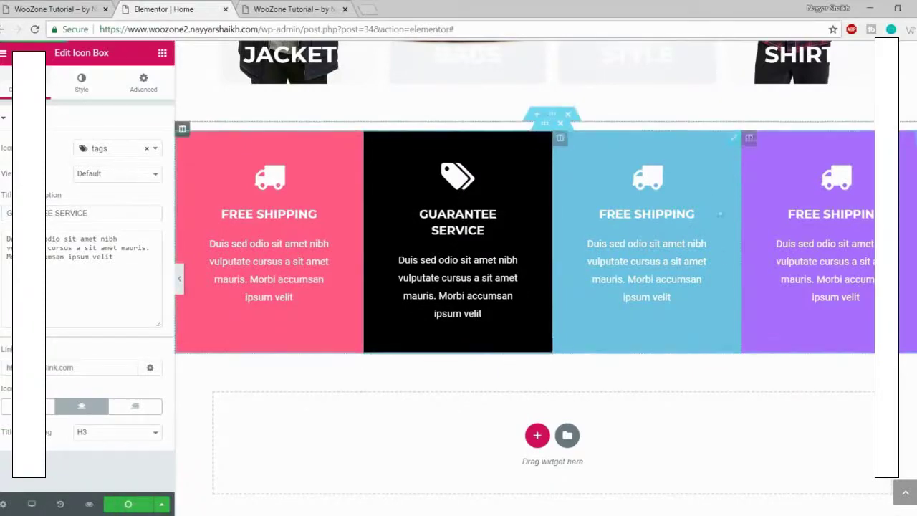
click(39, 7)
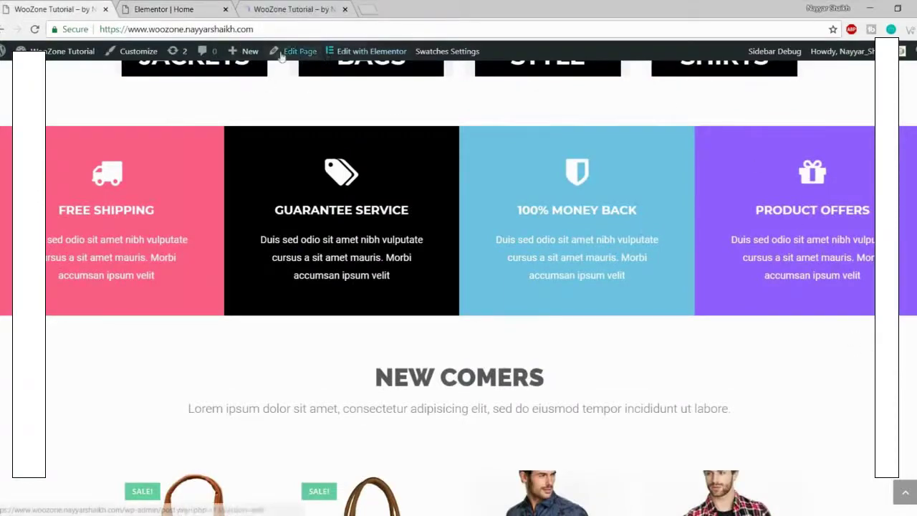
Step: Review the page preview and the live site's NEW COMERS heading for reference
click(363, 8)
click(305, 9)
scroll(401, 212, down, 10)
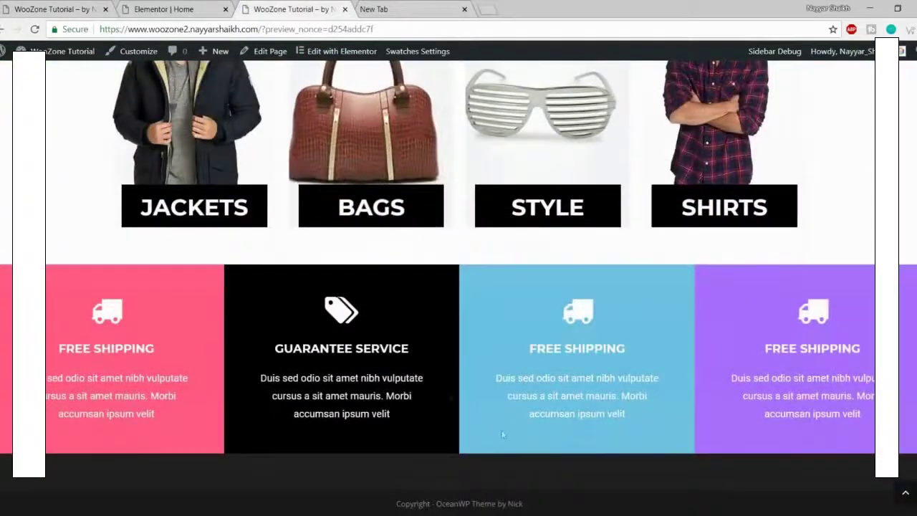
click(464, 10)
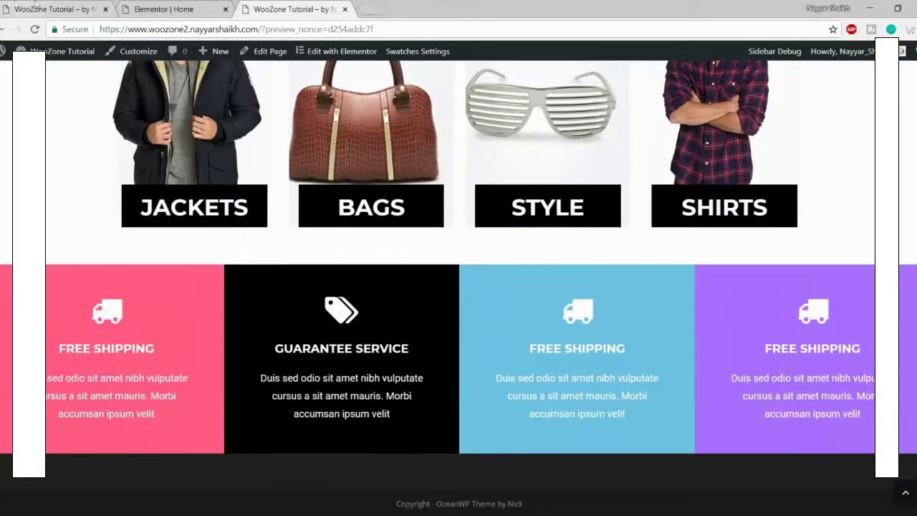
click(37, 6)
scroll(411, 206, down, 3)
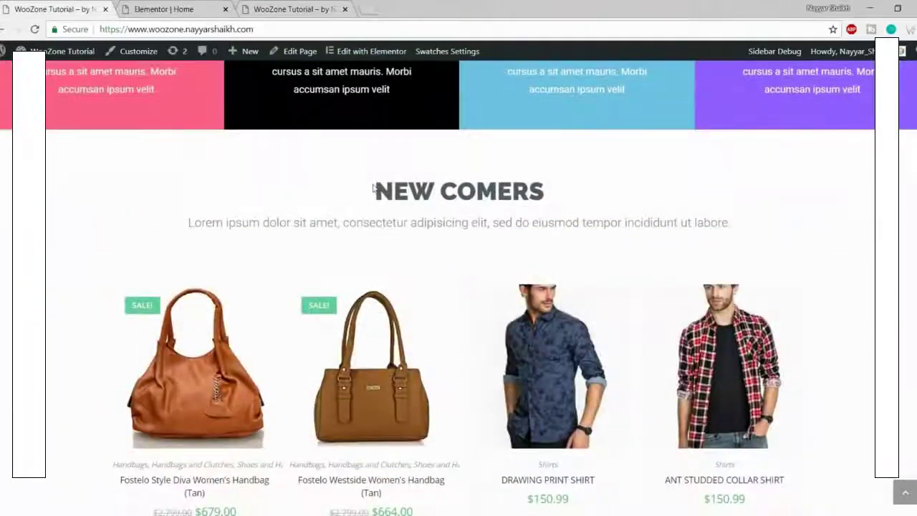
drag(372, 187, 770, 239)
click(509, 123)
click(200, 6)
scroll(513, 272, up, 5)
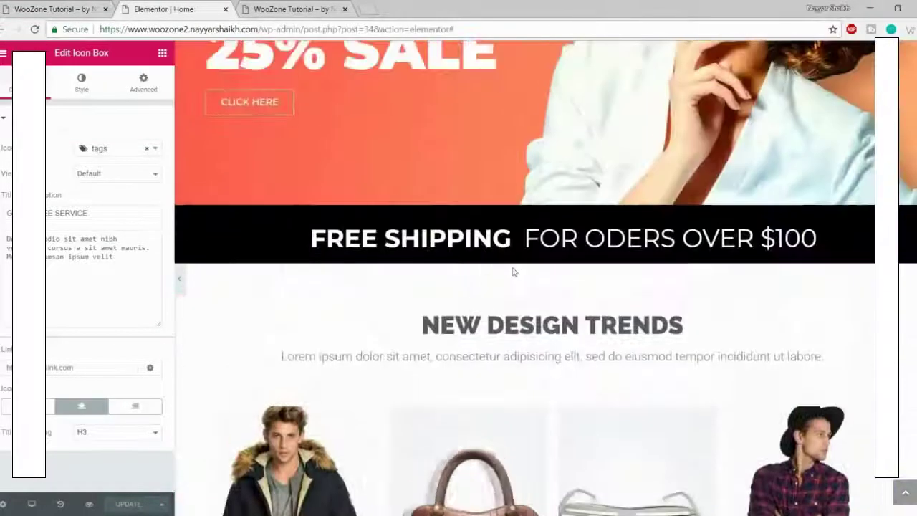
scroll(513, 271, down, 2)
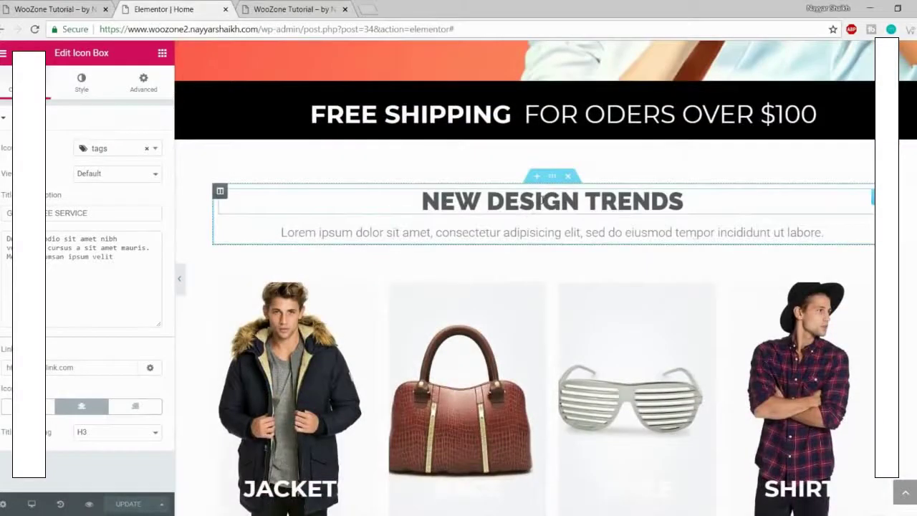
Step: Copy the NEW DESIGN TRENDS heading section and paste it below the icon boxes
right_click(555, 178)
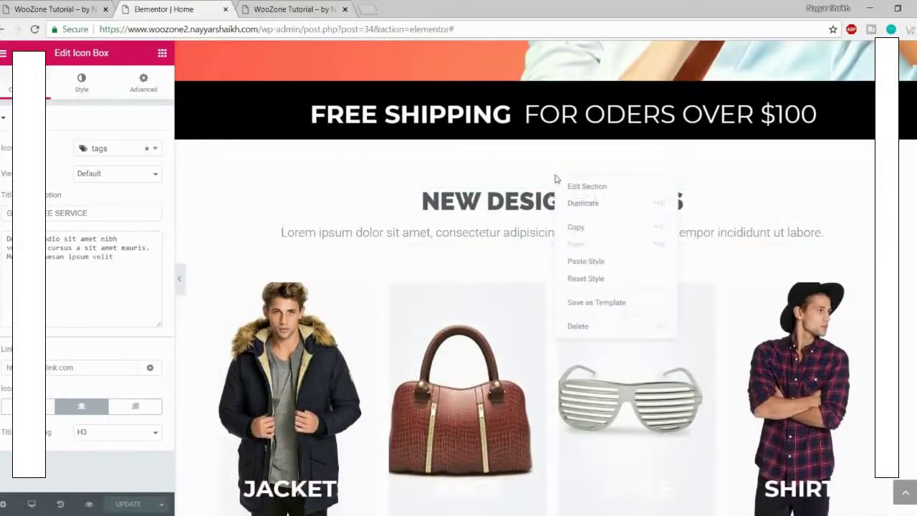
click(603, 230)
scroll(609, 247, down, 6)
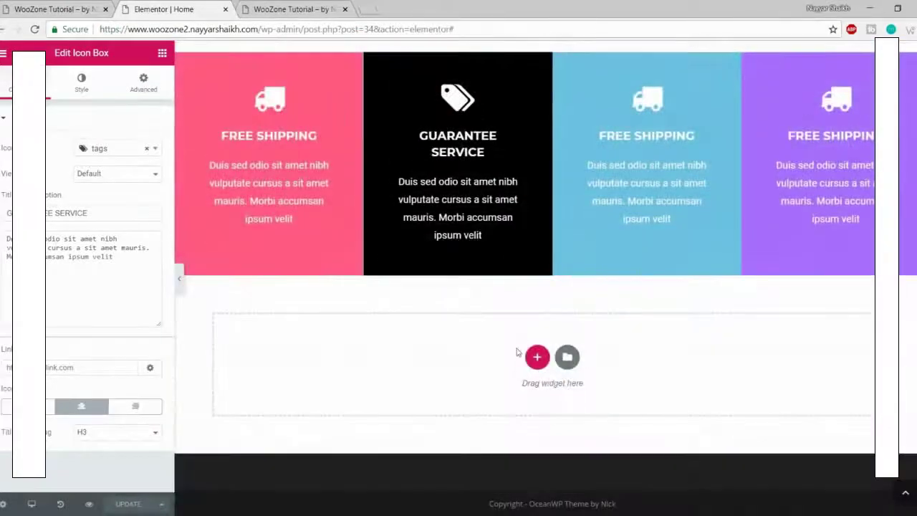
right_click(517, 351)
click(539, 358)
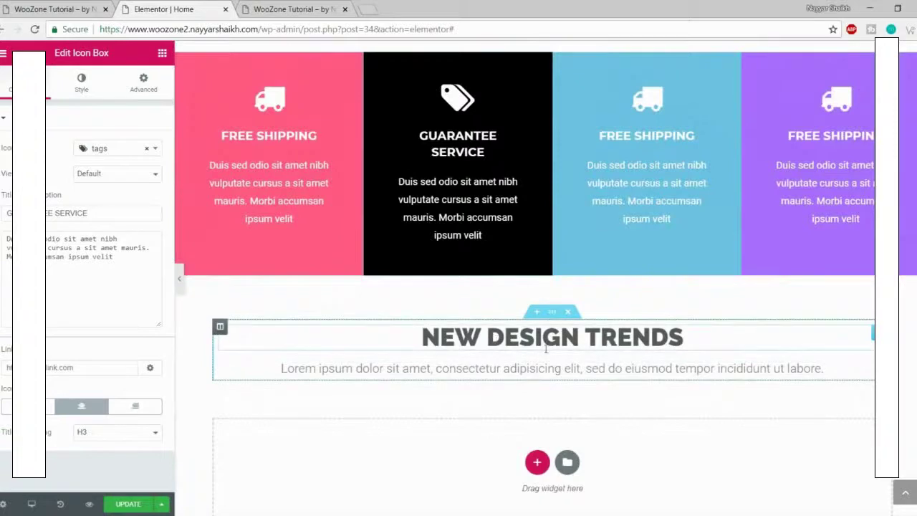
Step: Inspect the NEW COMERS heading text on the live site
click(32, 9)
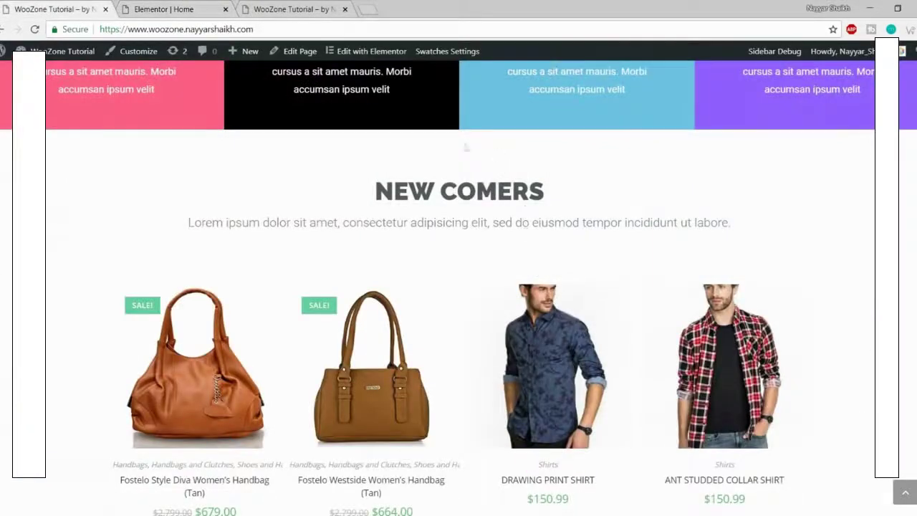
drag(398, 182, 615, 199)
click(618, 199)
drag(370, 191, 563, 184)
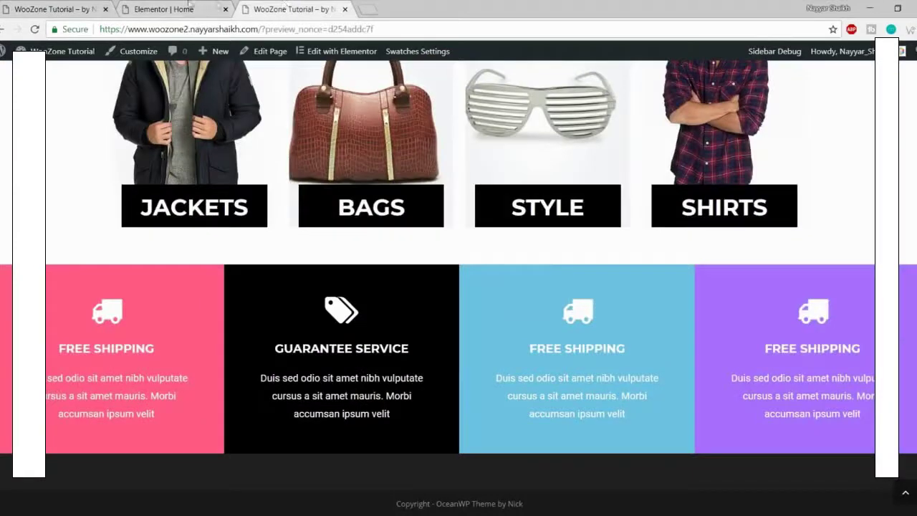
click(191, 7)
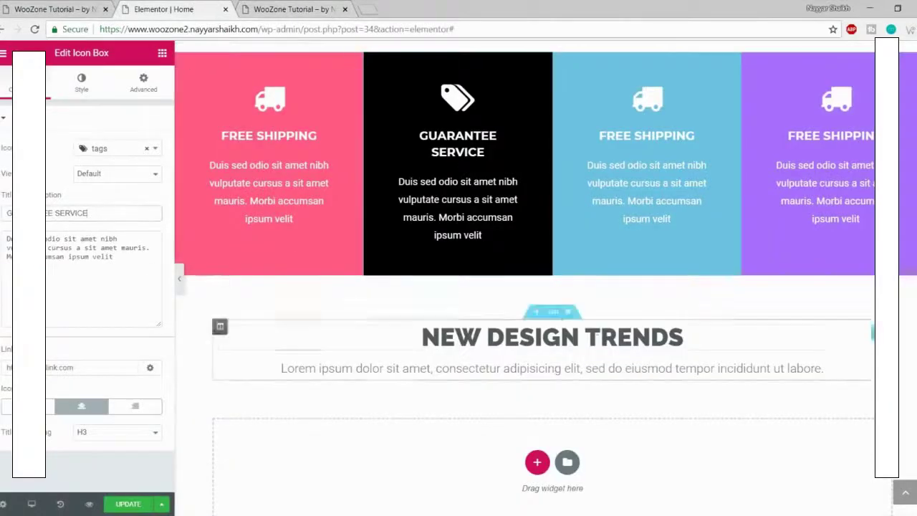
Step: Replace the pasted heading's NEW DESIGN TRENDS text with NEW COMERS
click(587, 349)
triple_click(588, 349)
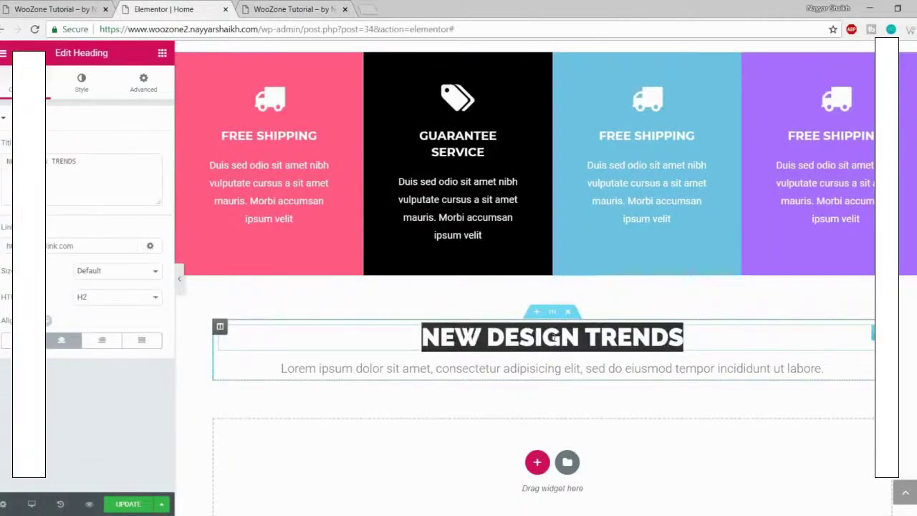
text(NEW COMERS)
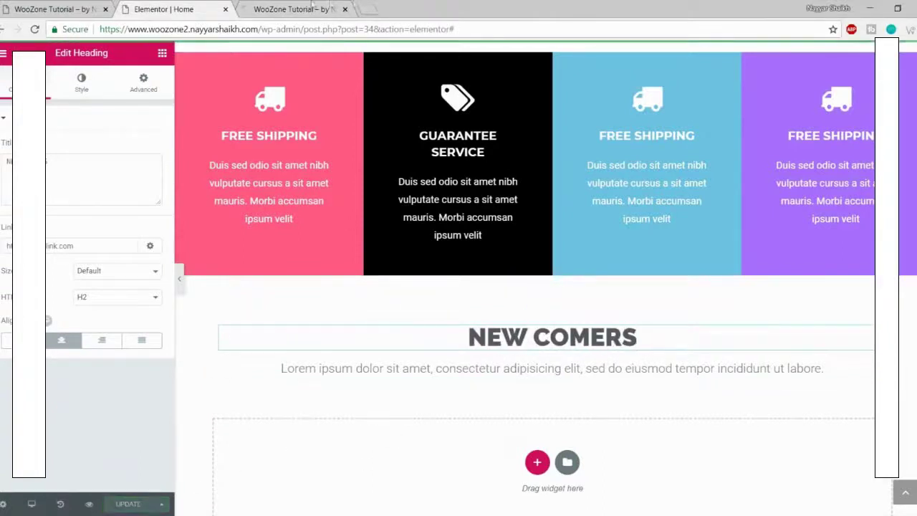
Step: Check the NEW COMERS heading in the preview against the live site's section
click(306, 6)
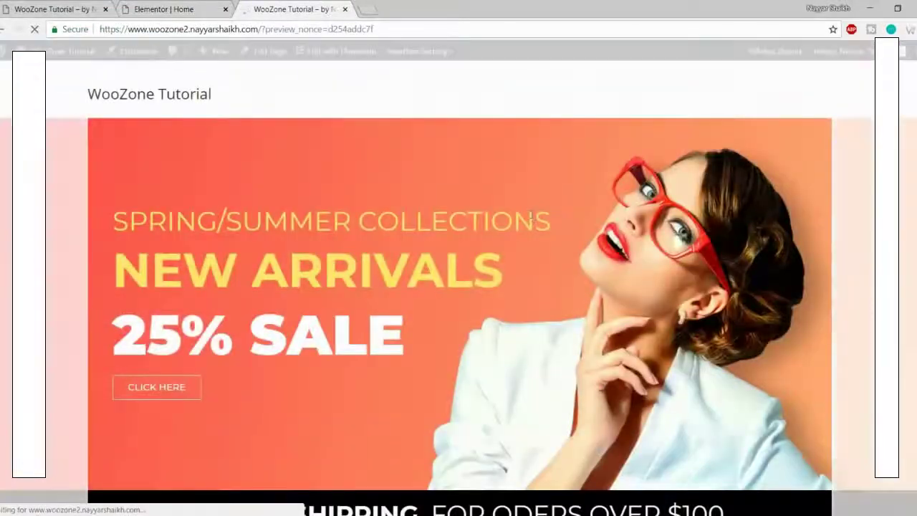
scroll(573, 301, down, 3)
scroll(588, 337, down, 8)
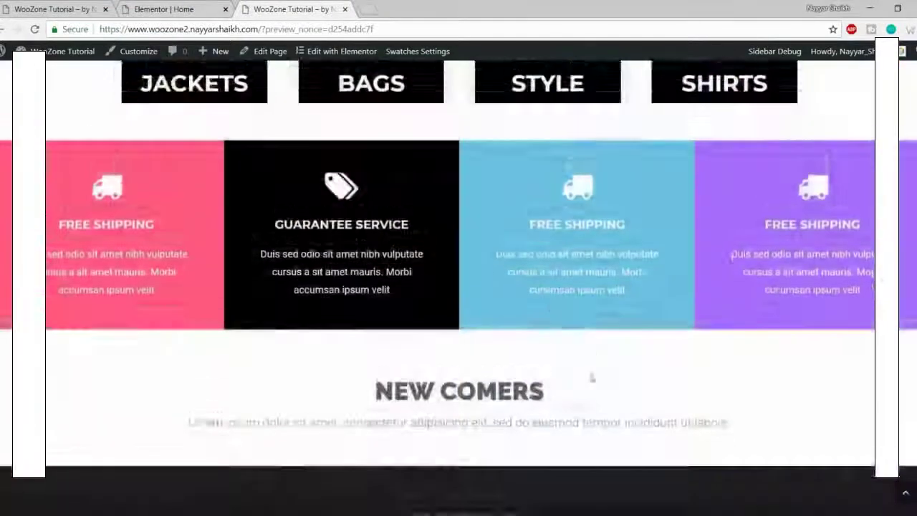
scroll(592, 376, up, 6)
scroll(591, 378, up, 5)
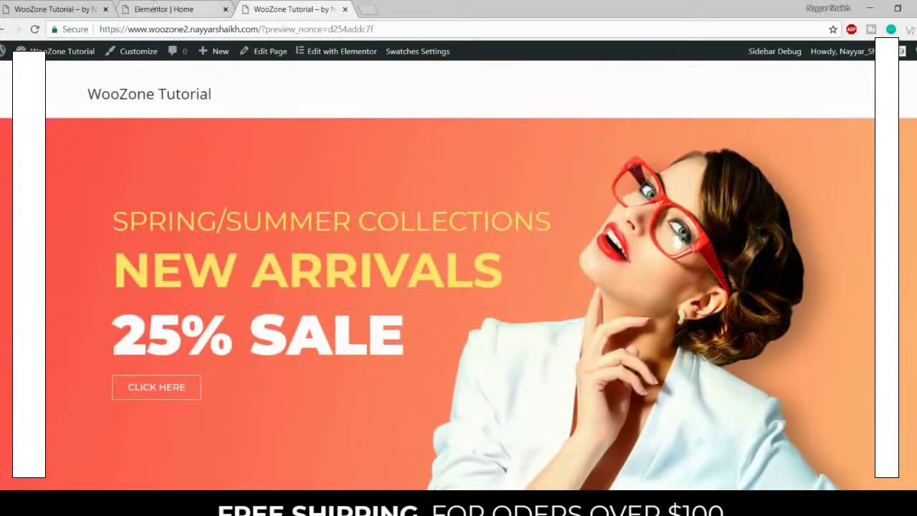
click(68, 9)
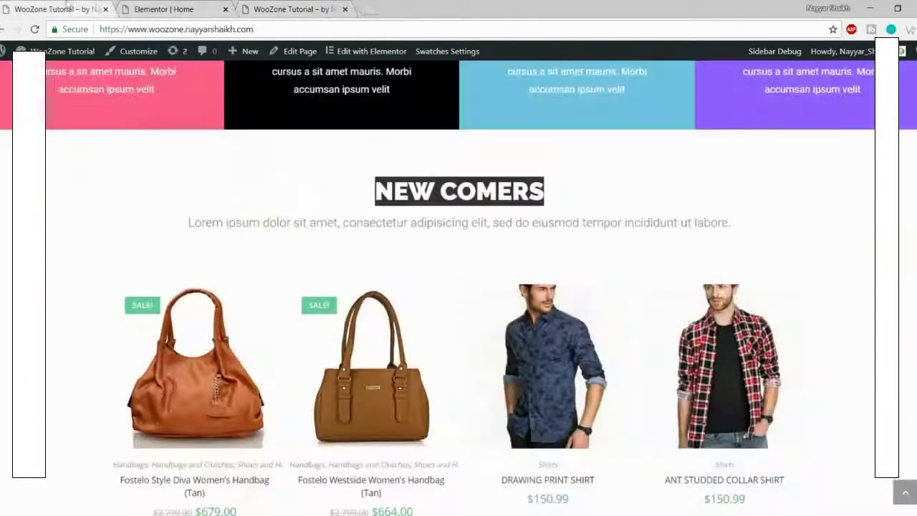
scroll(677, 220, down, 2)
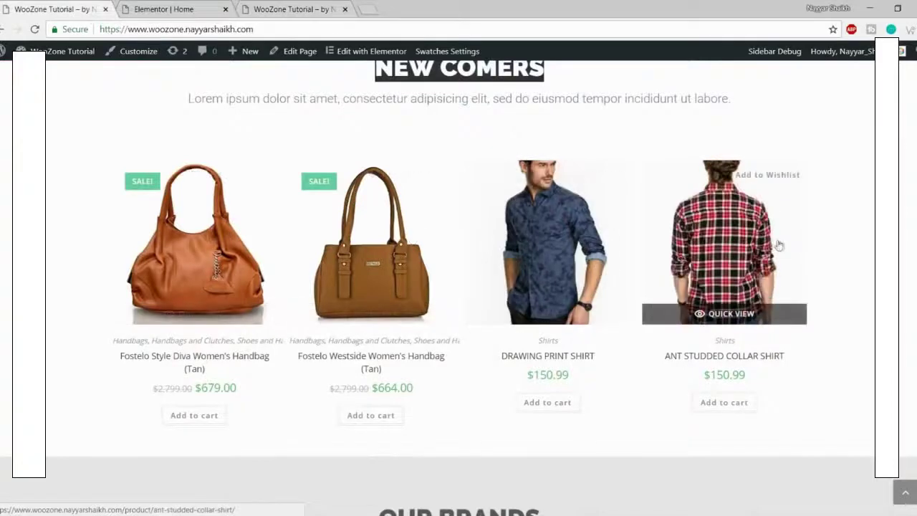
click(192, 9)
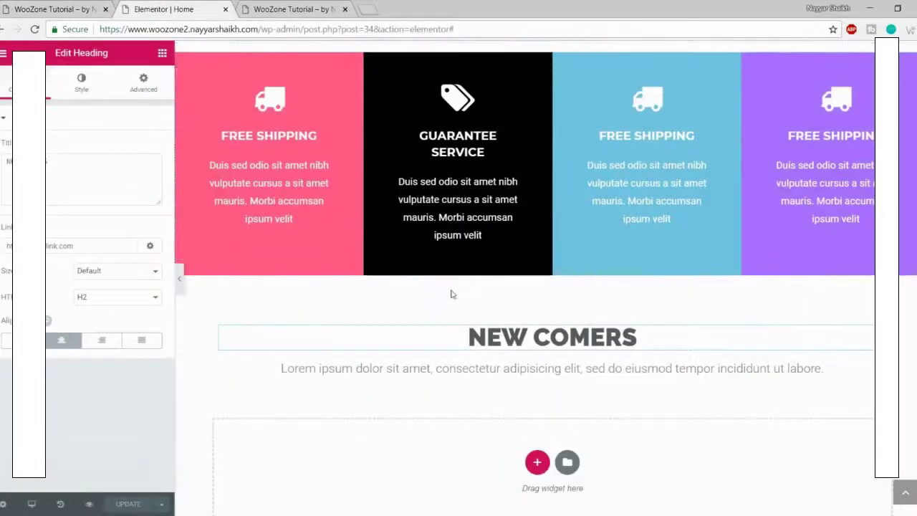
click(162, 53)
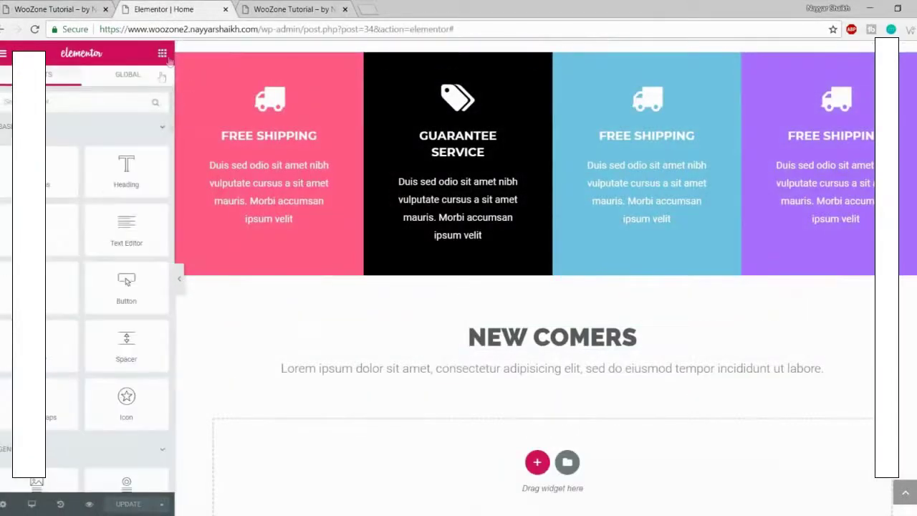
scroll(98, 245, down, 10)
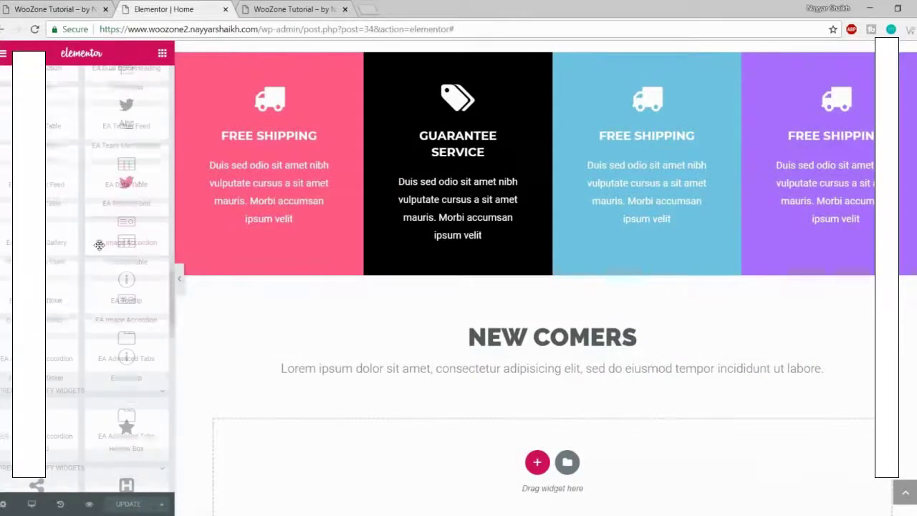
scroll(98, 245, down, 10)
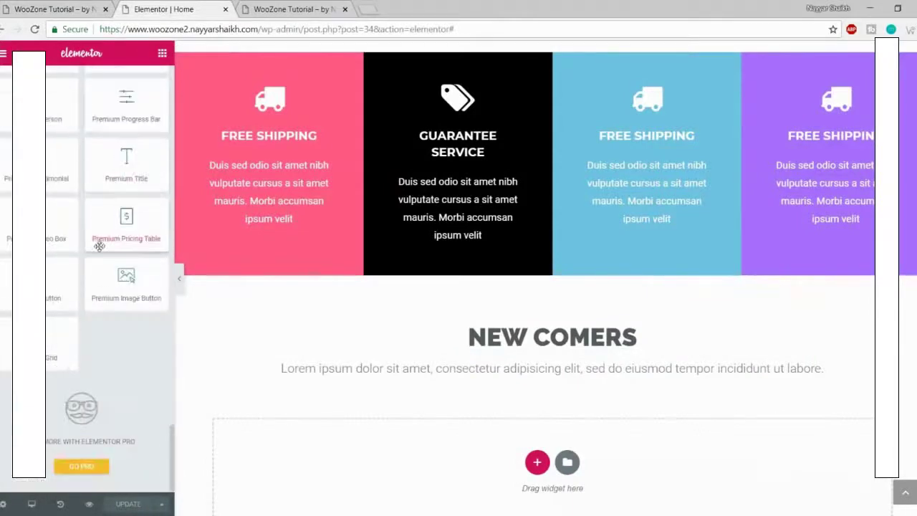
scroll(99, 246, up, 8)
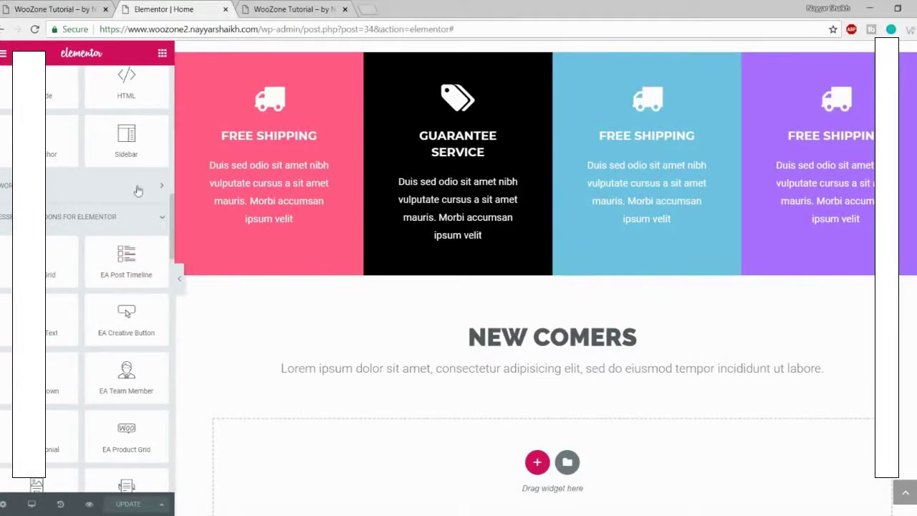
click(72, 191)
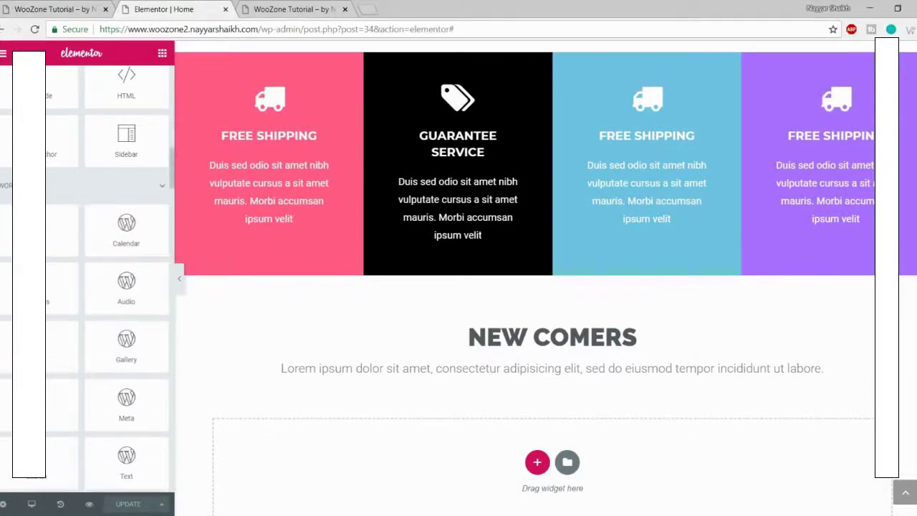
scroll(93, 262, down, 10)
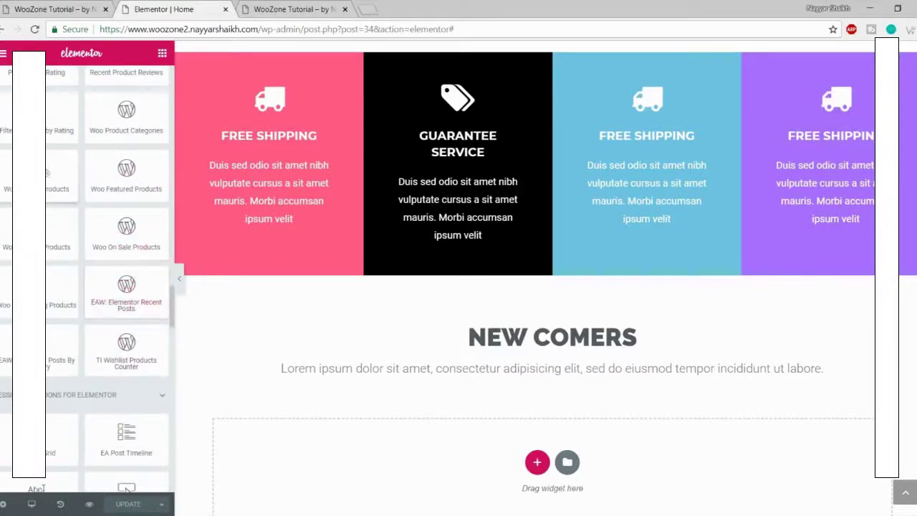
drag(61, 183, 509, 499)
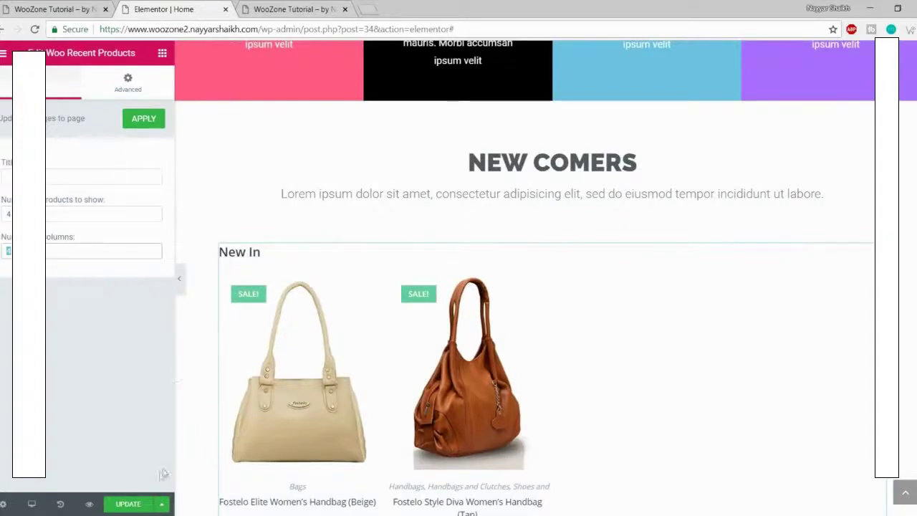
mouse_move(266, 258)
mouse_down()
mouse_move(254, 249)
mouse_move(260, 264)
mouse_up()
click(69, 174)
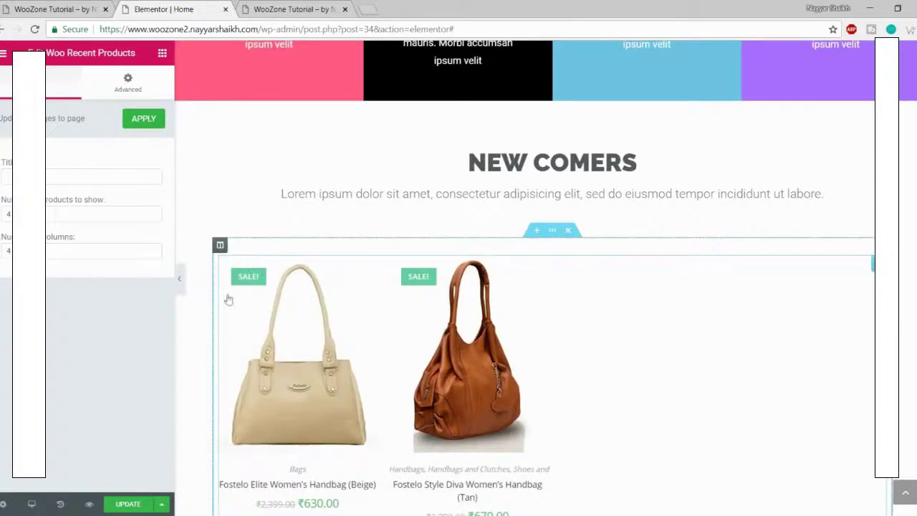
click(132, 506)
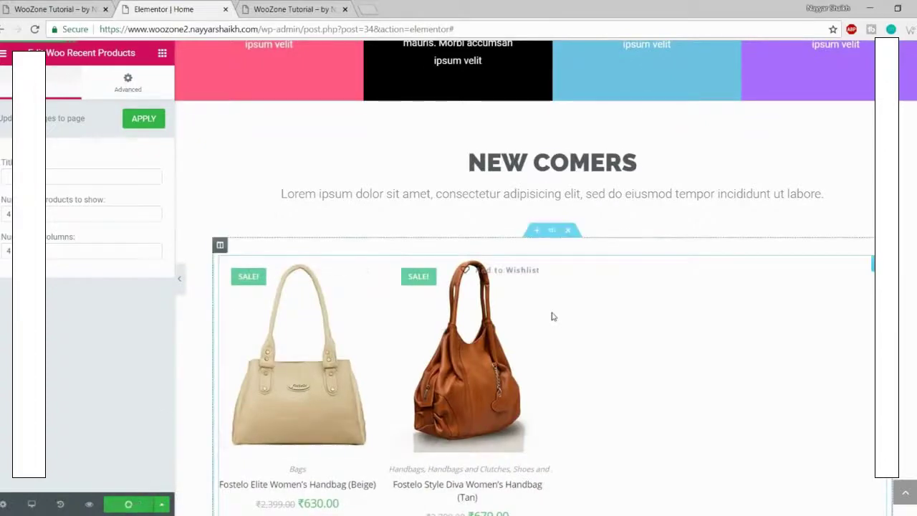
scroll(549, 308, down, 3)
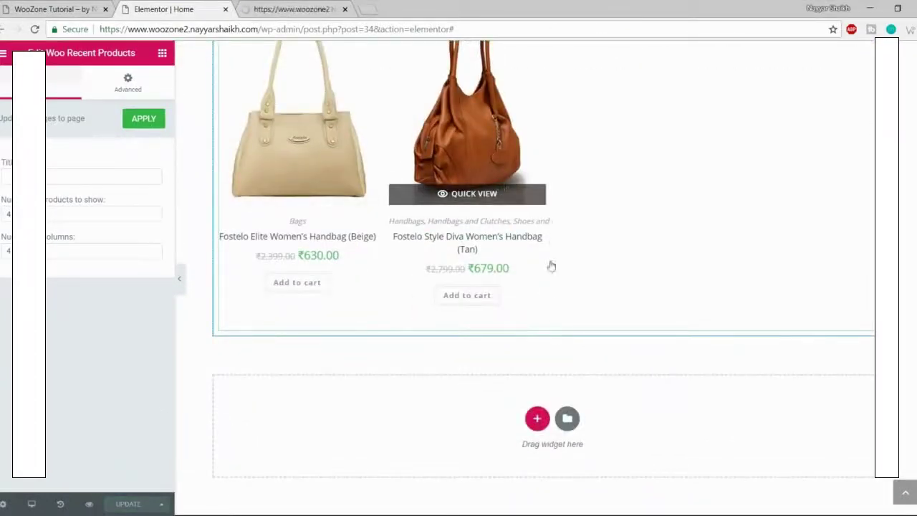
scroll(548, 266, up, 2)
scroll(552, 265, up, 2)
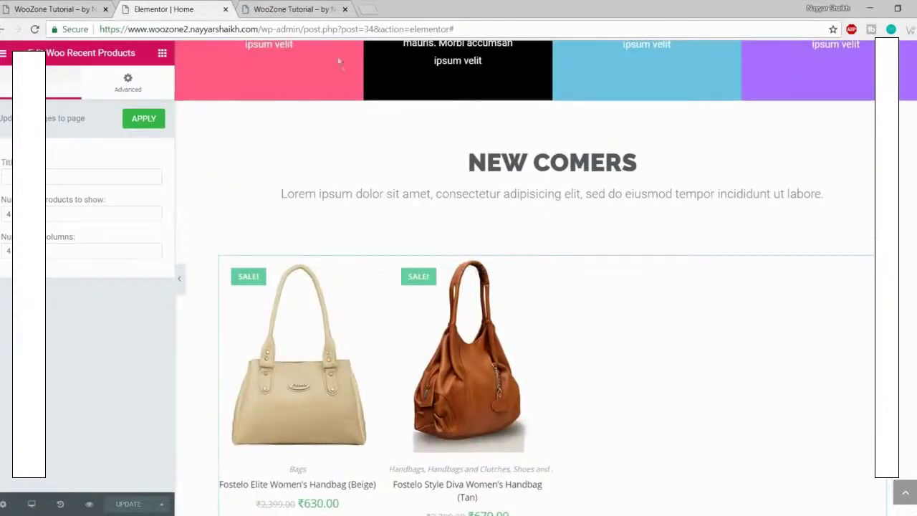
click(307, 8)
scroll(467, 195, down, 3)
scroll(467, 195, down, 10)
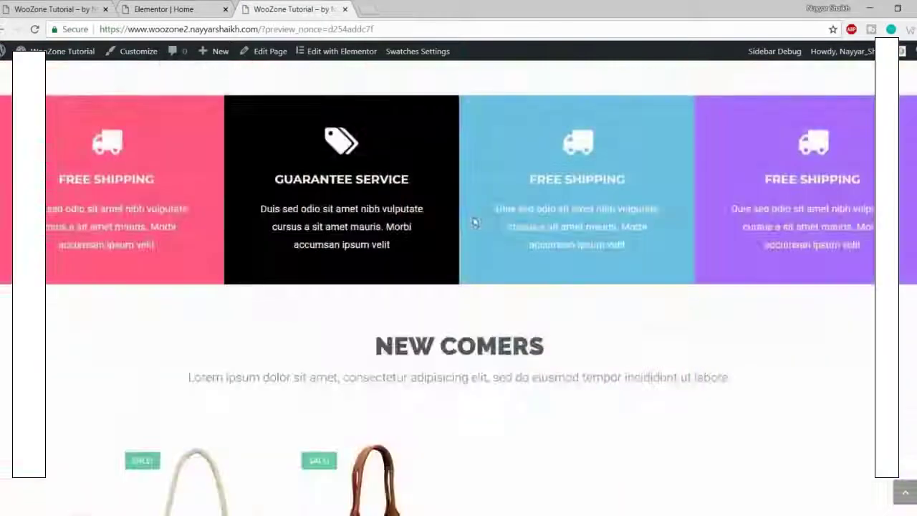
scroll(292, 144, down, 2)
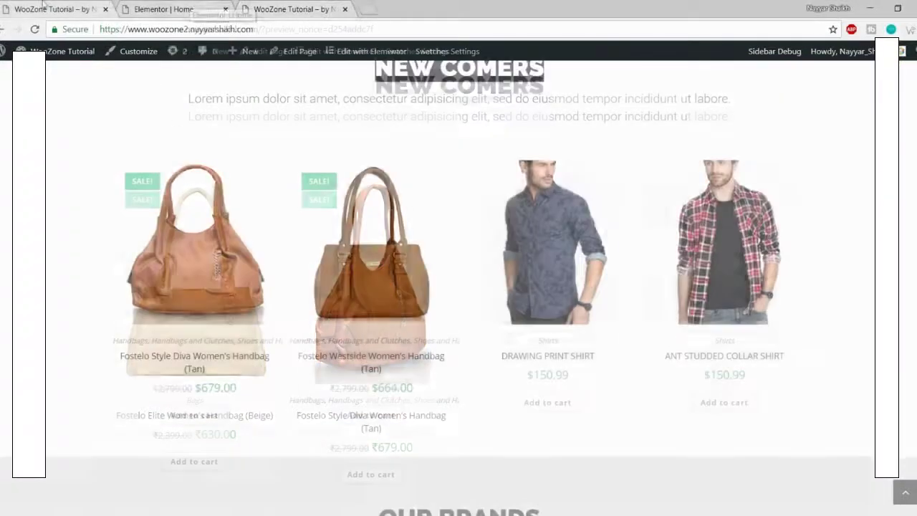
click(71, 8)
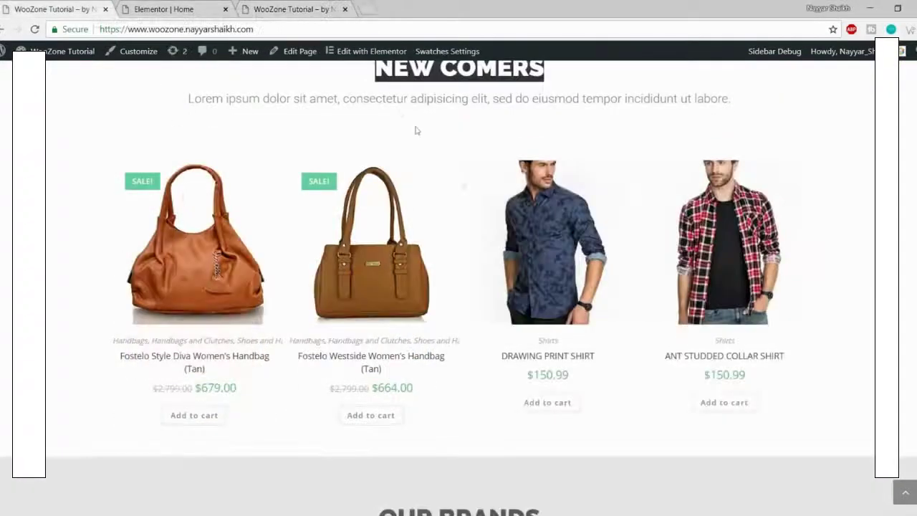
scroll(487, 200, down, 5)
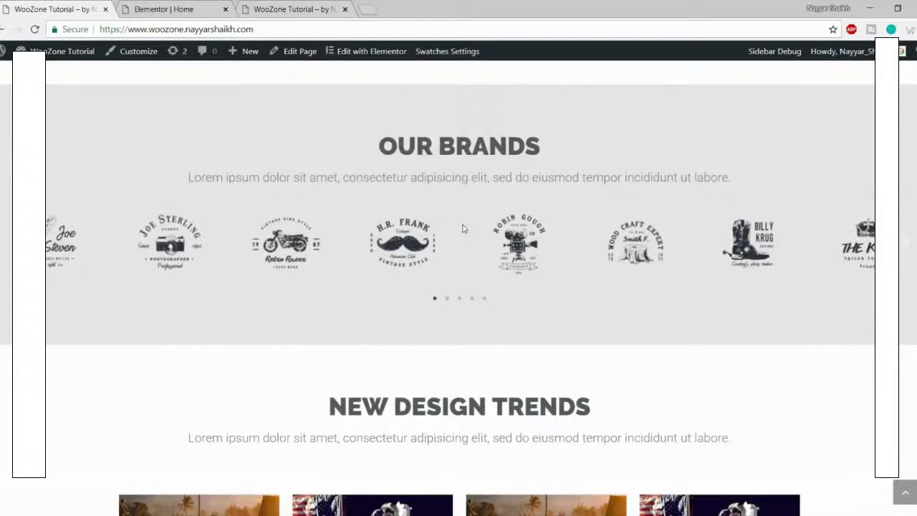
click(171, 5)
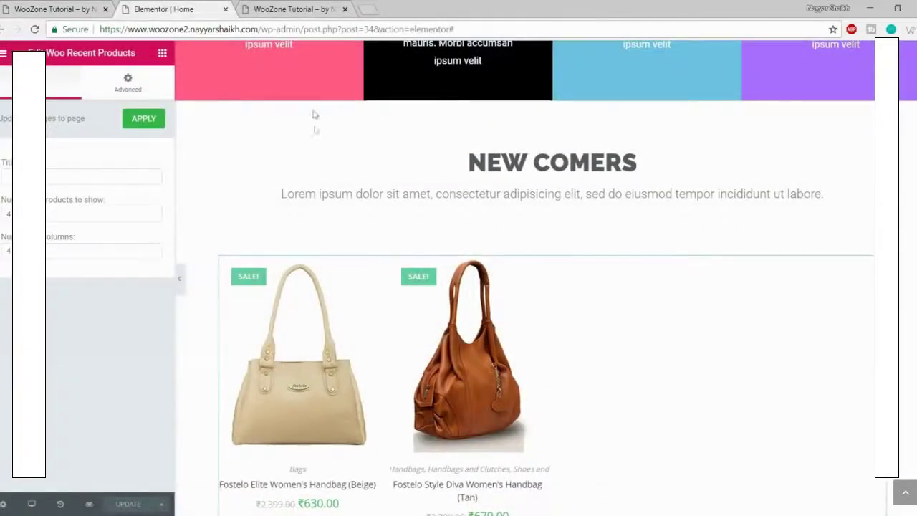
scroll(306, 137, down, 1)
scroll(306, 137, down, 2)
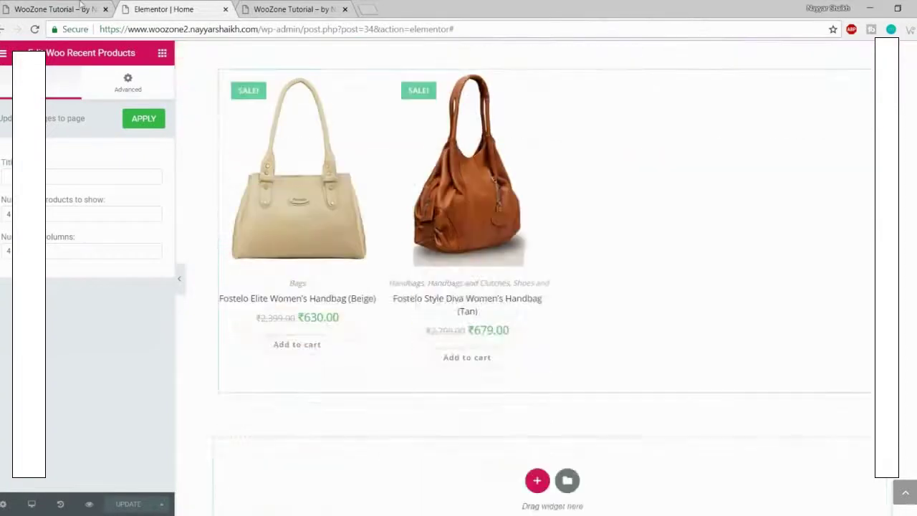
click(57, 9)
scroll(480, 257, up, 1)
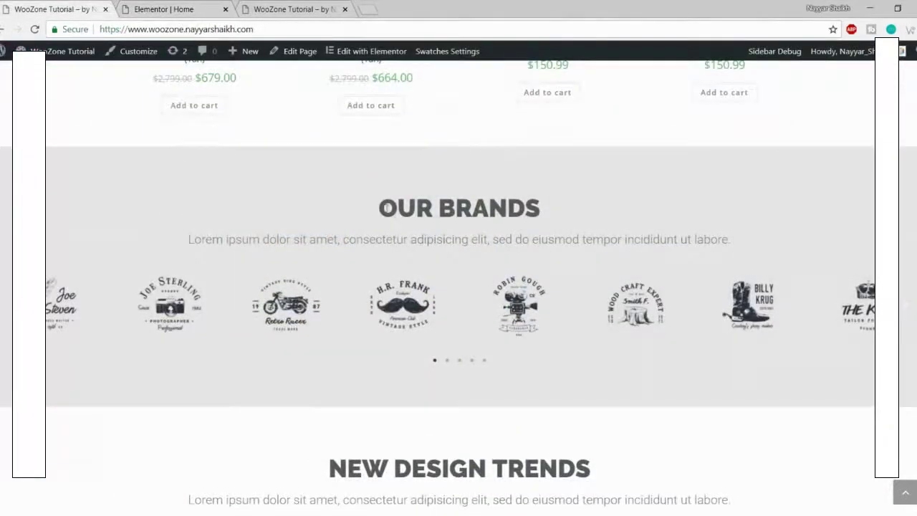
drag(387, 207, 675, 239)
click(676, 239)
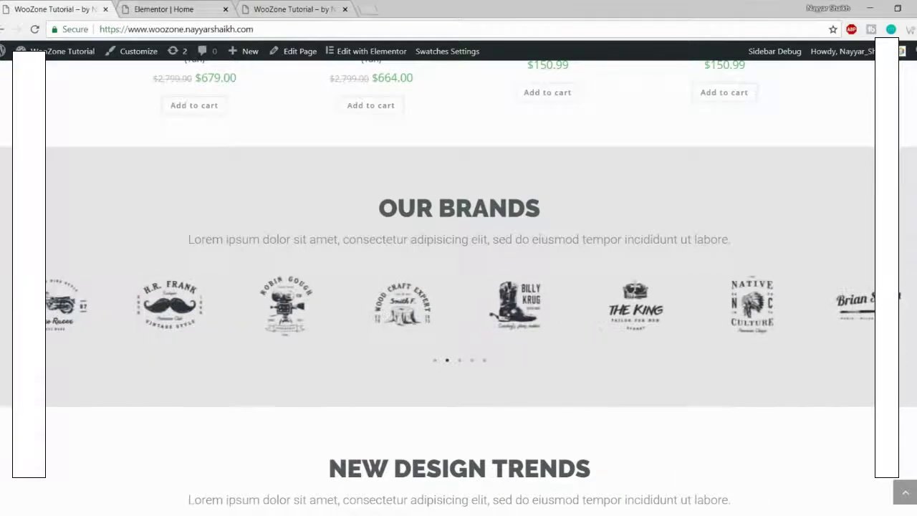
click(159, 7)
scroll(532, 290, down, 1)
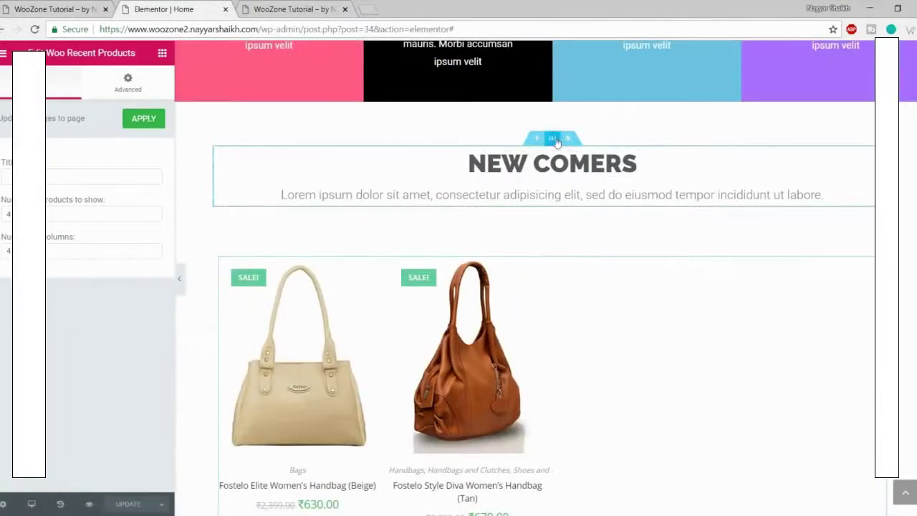
Step: Copy the NEW COMERS heading section into the empty section below the products
right_click(554, 139)
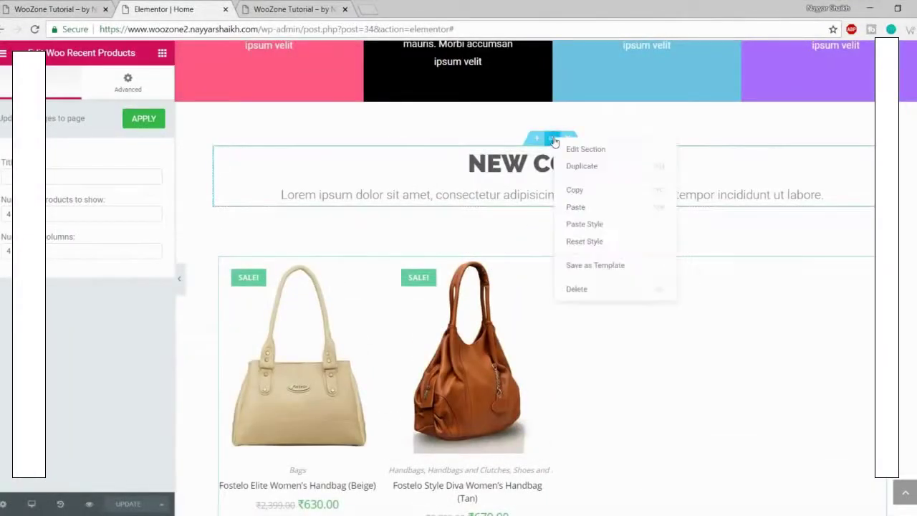
click(593, 190)
scroll(601, 211, down, 4)
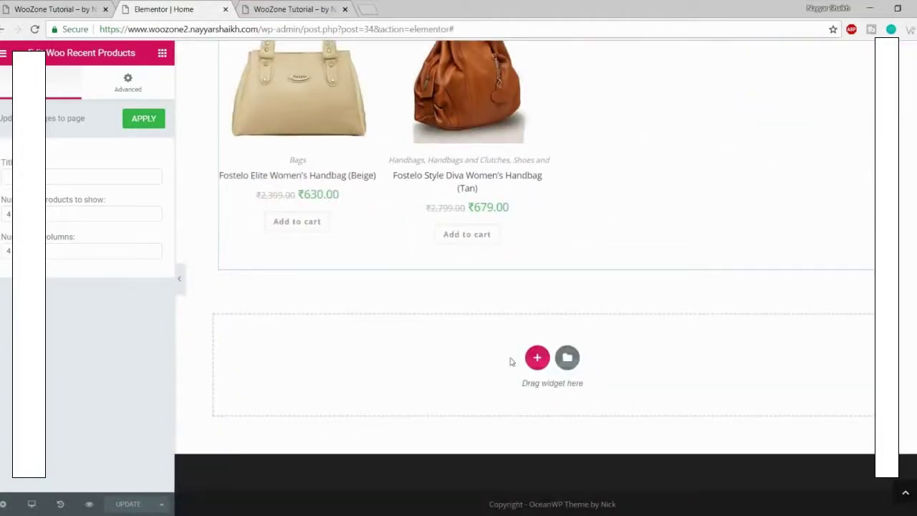
right_click(512, 361)
click(573, 369)
scroll(580, 362, down, 2)
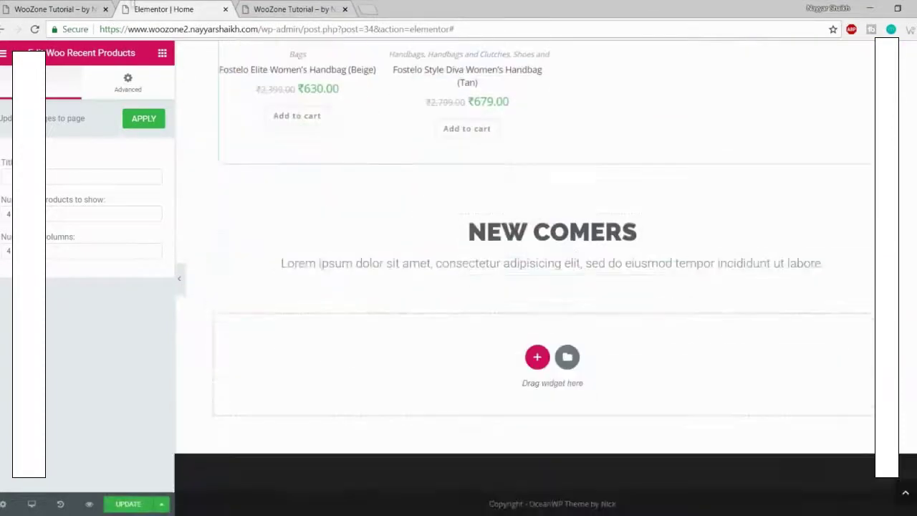
Step: Change the pasted heading text to OUR BRANDS, matching the live site
click(86, 7)
drag(387, 208, 590, 209)
click(188, 5)
click(552, 233)
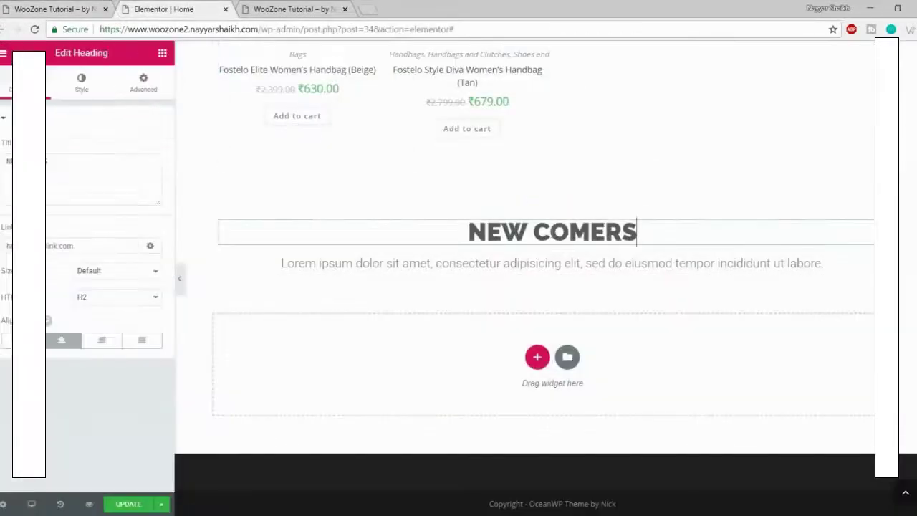
key(ctrl+a)
key(BackSpace)
text(OUR )
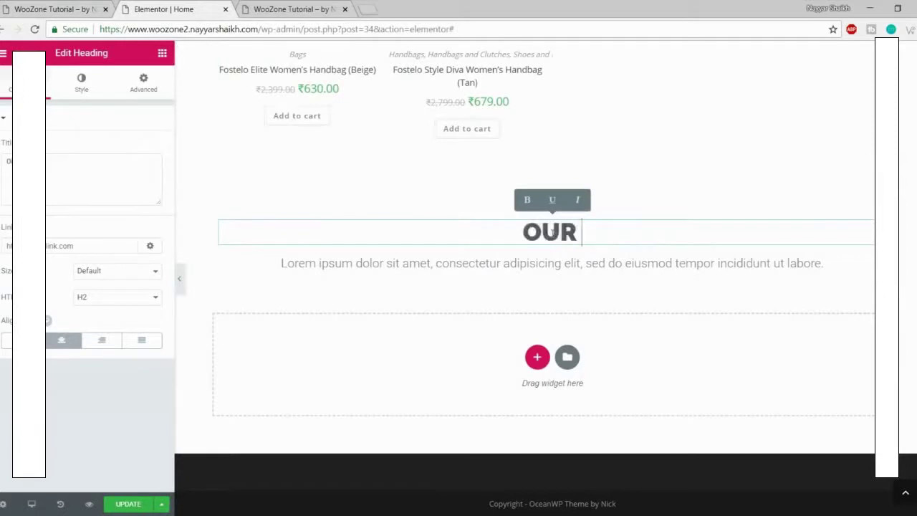
text(BRANDS)
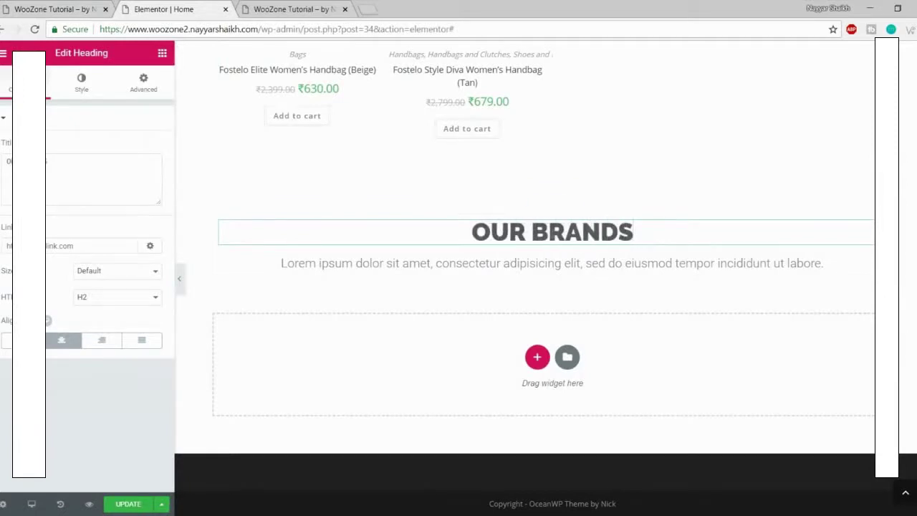
click(62, 7)
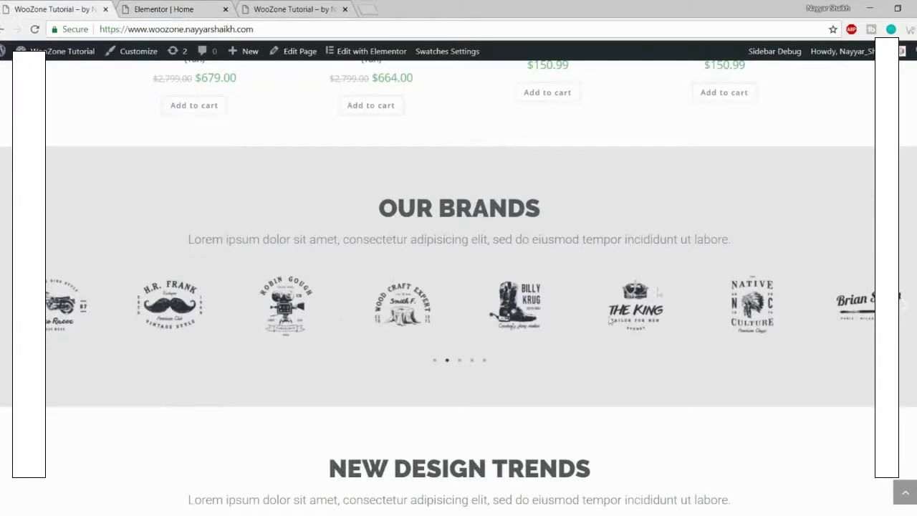
click(154, 9)
Step: Add an Image Carousel widget below the OUR BRANDS heading
click(162, 53)
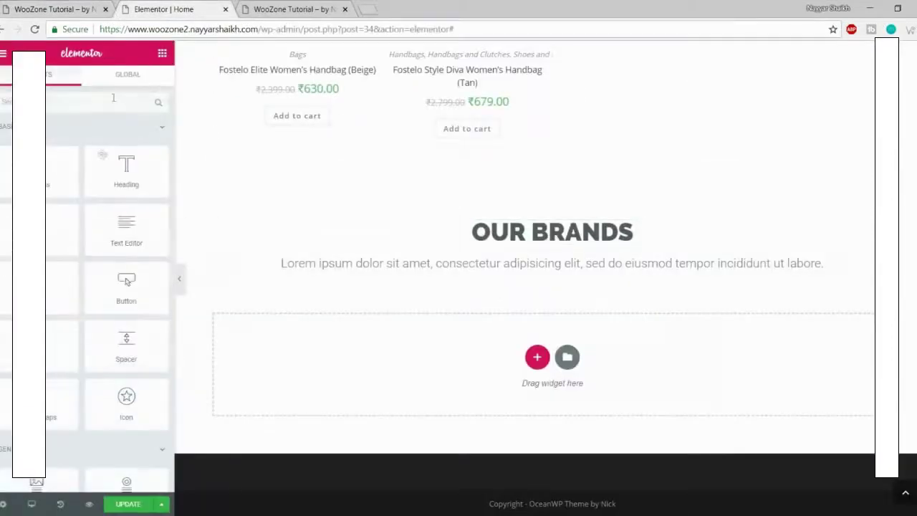
scroll(123, 269, down, 3)
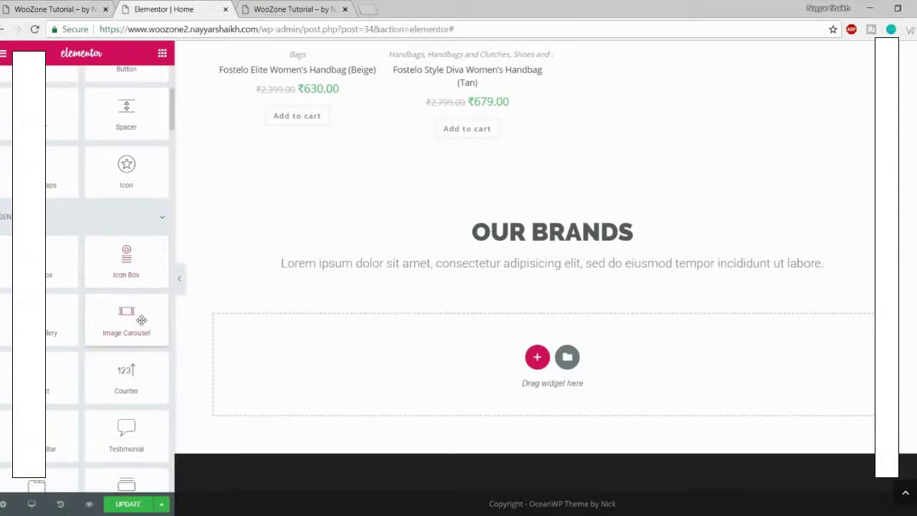
drag(126, 311, 559, 275)
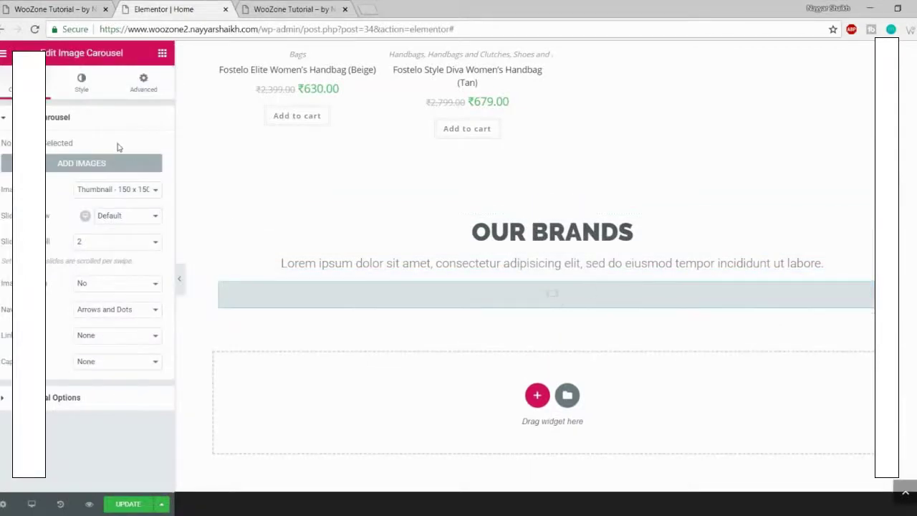
Step: Upload ten Client-Logo image files, including Client-Logo-07 and 16 through 20
click(78, 163)
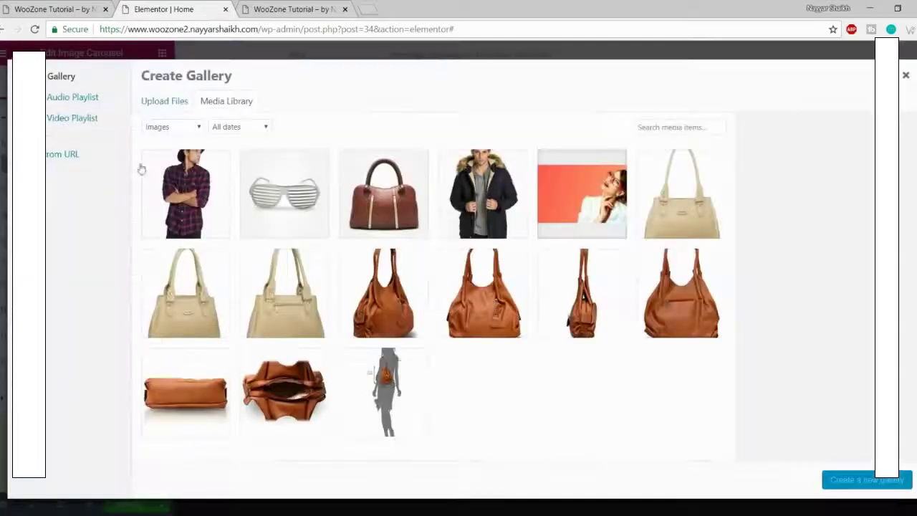
click(178, 101)
click(516, 273)
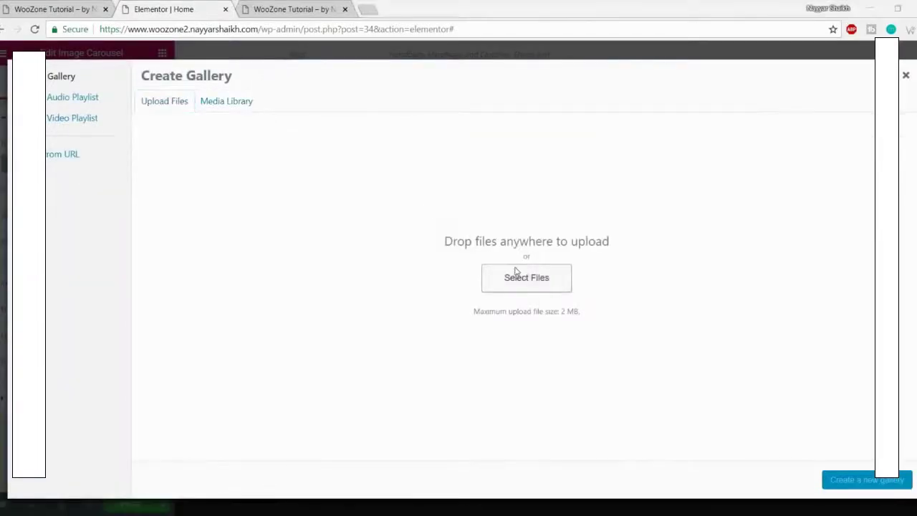
click(203, 180)
ctrl+click(273, 179)
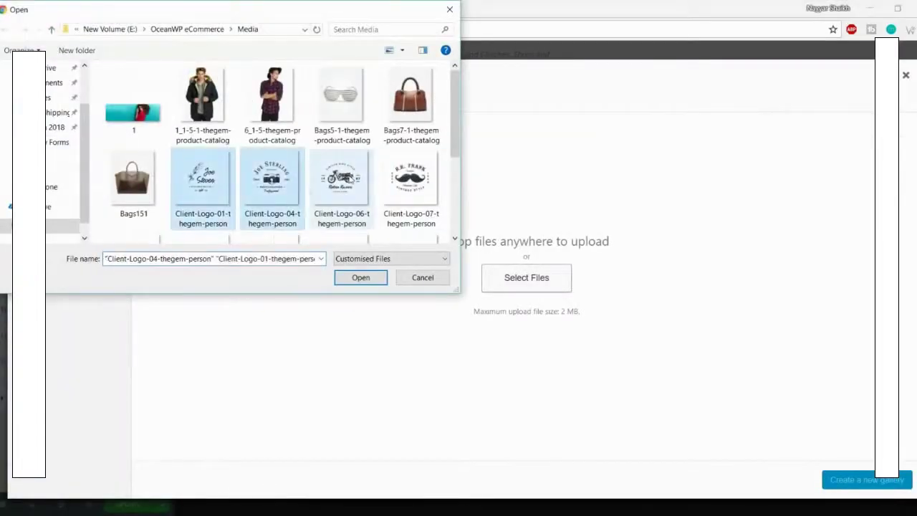
ctrl+click(342, 179)
scroll(133, 189, down, 1)
ctrl+click(133, 190)
ctrl+click(203, 189)
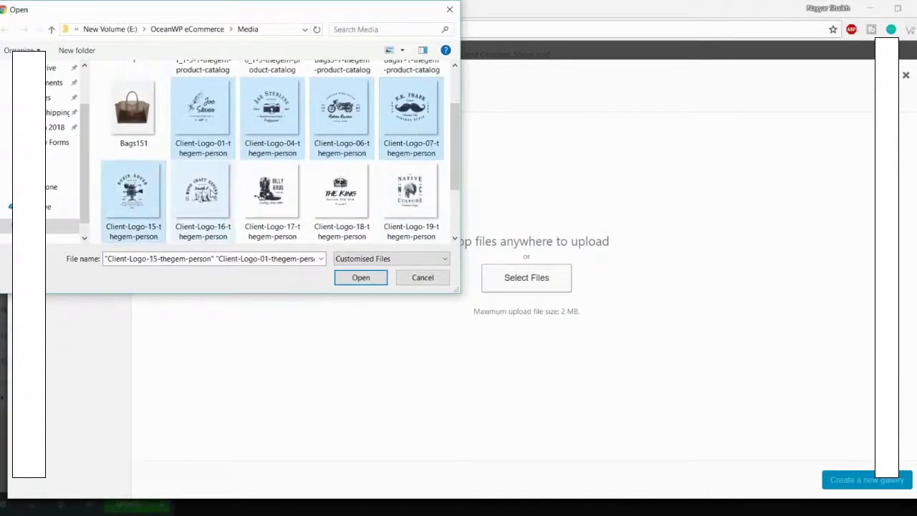
ctrl+click(273, 190)
ctrl+click(341, 190)
ctrl+click(411, 190)
scroll(286, 194, down, 1)
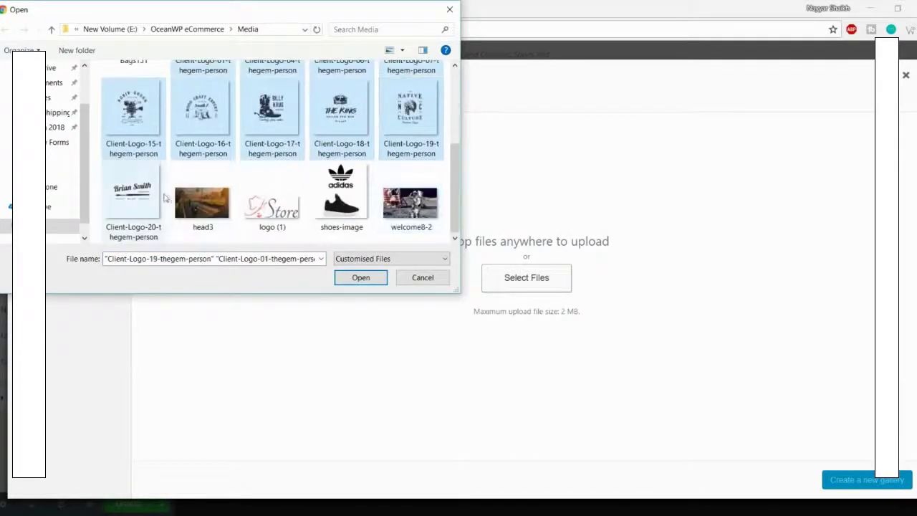
ctrl+click(136, 193)
click(361, 278)
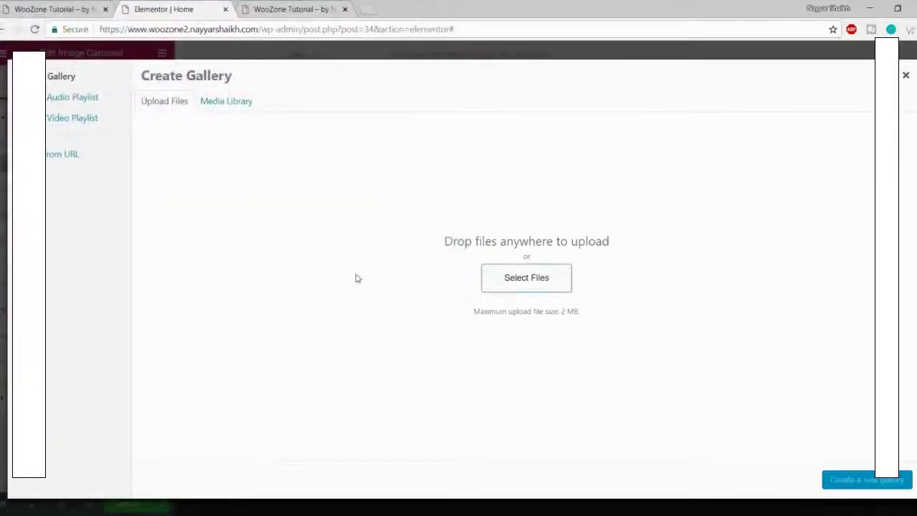
Step: Create a gallery from the ten uploaded logos and insert it into the carousel
click(61, 7)
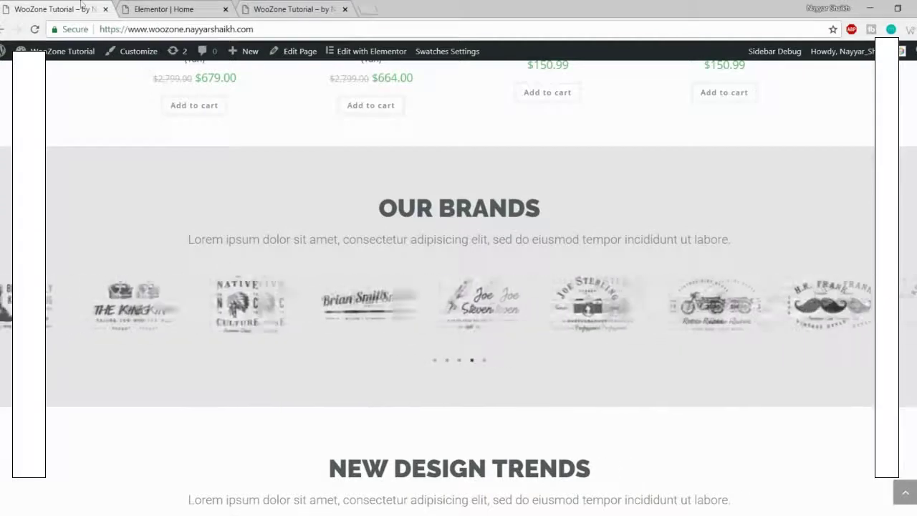
click(162, 8)
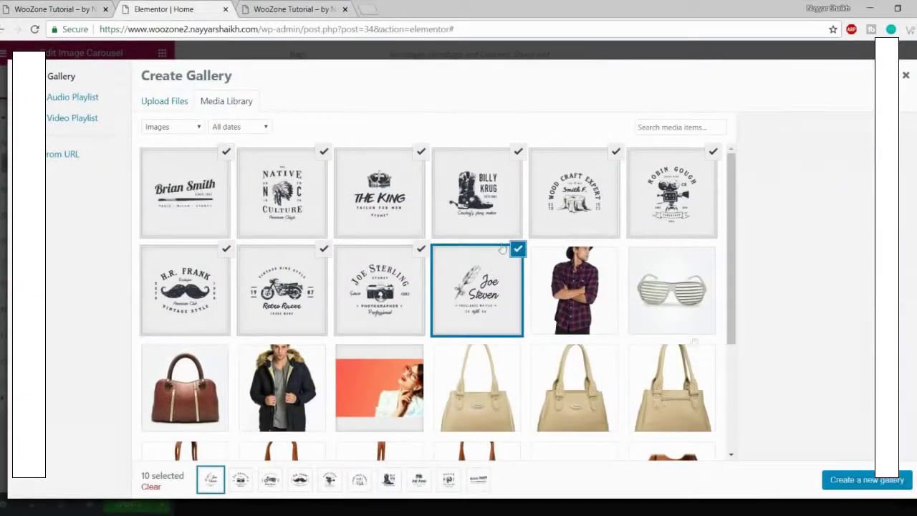
click(862, 481)
click(872, 487)
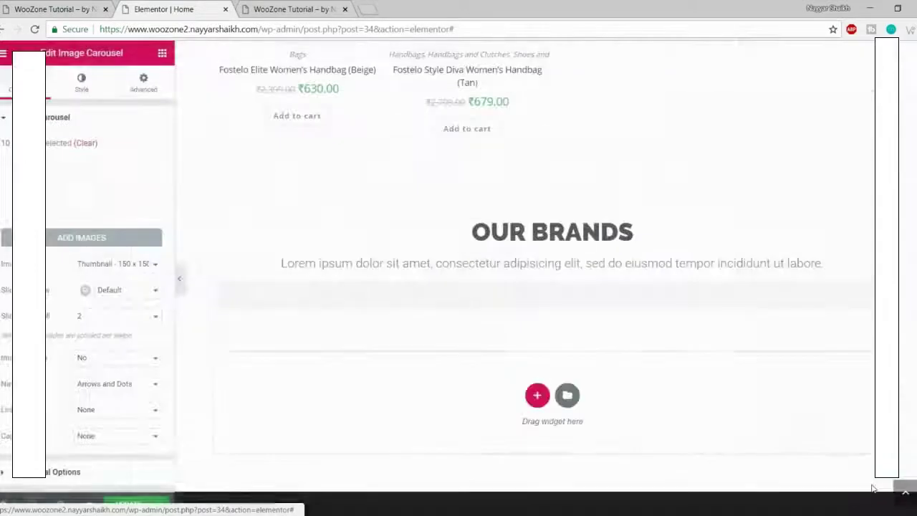
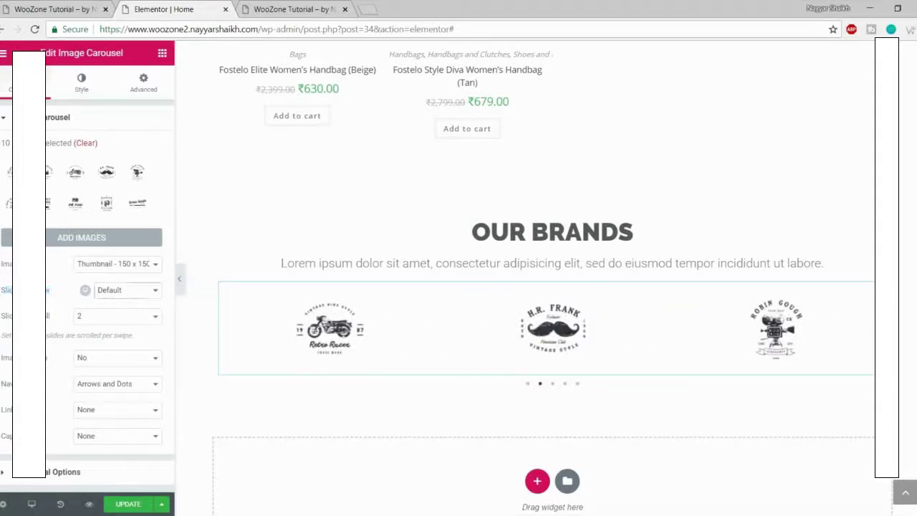
Step: Set the Our Brands carousel's Slides to Show to 8 and check it on the live site
click(115, 290)
click(123, 373)
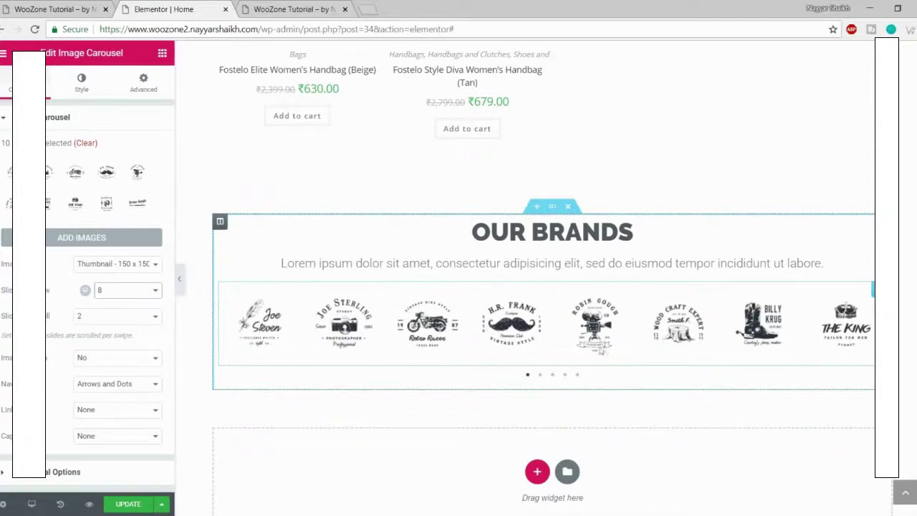
click(58, 9)
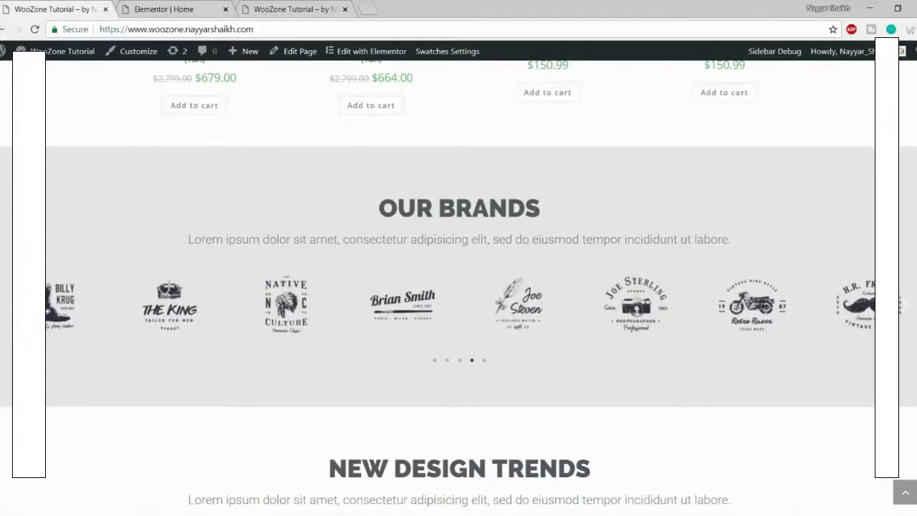
click(126, 8)
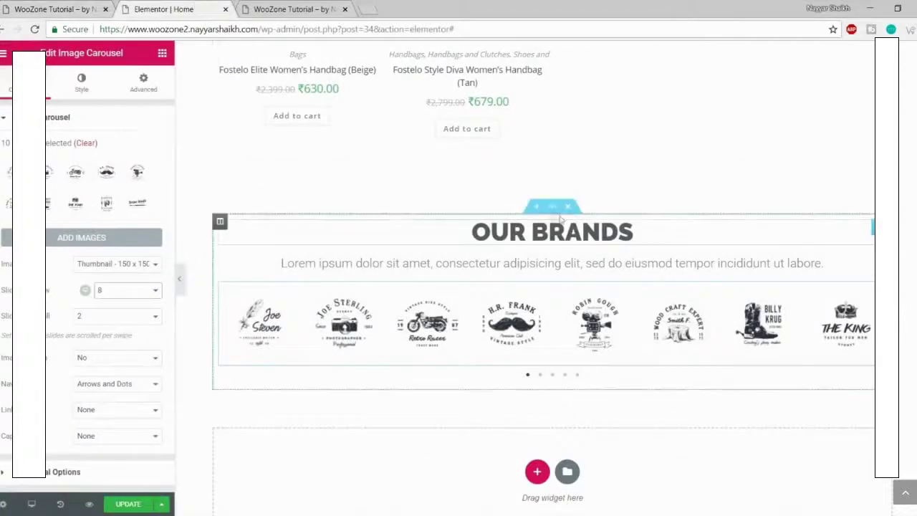
Step: Turn on Stretch Section and set Content Width to Full Width, then check the live site
click(553, 207)
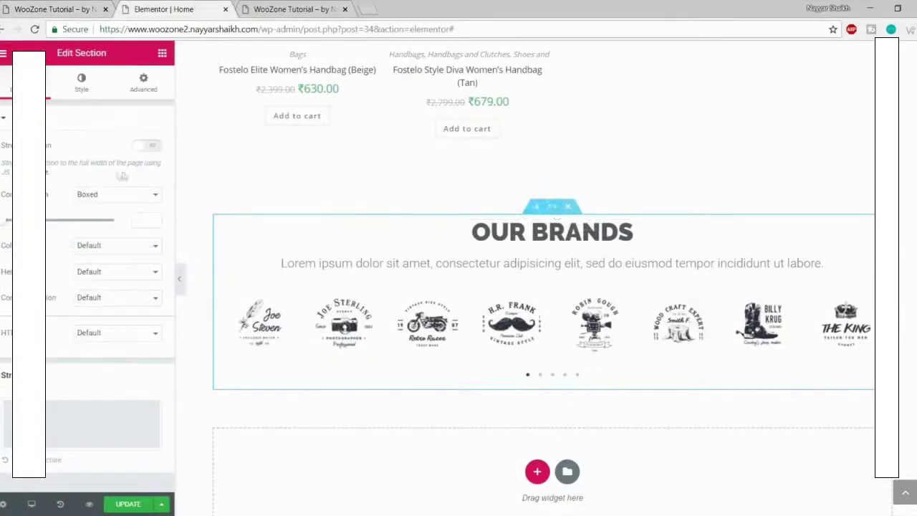
click(145, 148)
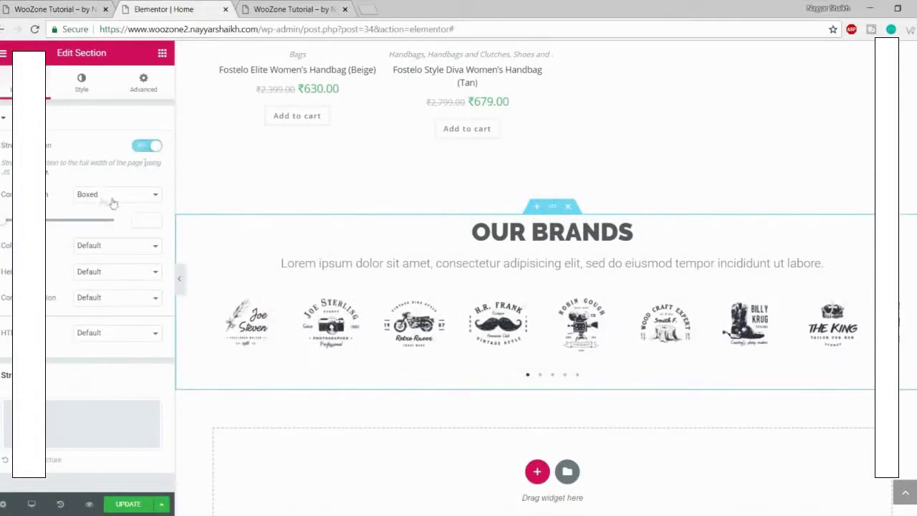
click(144, 196)
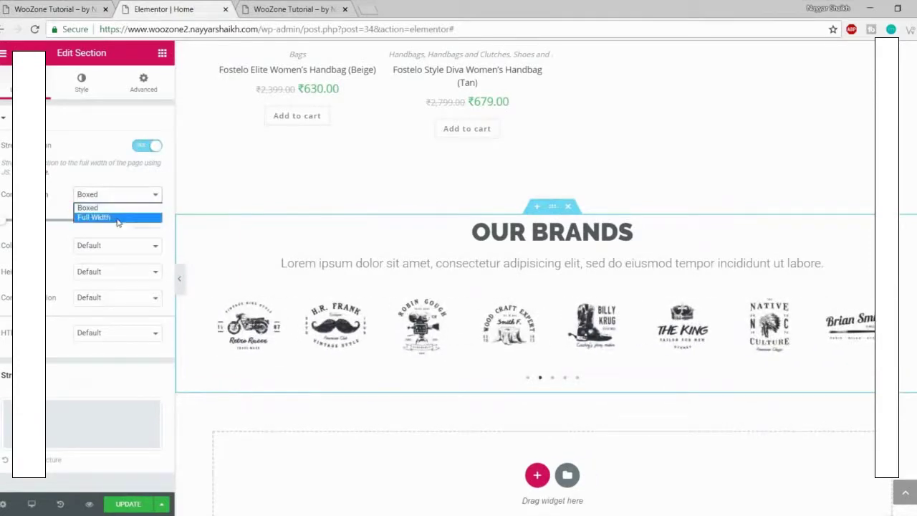
click(119, 217)
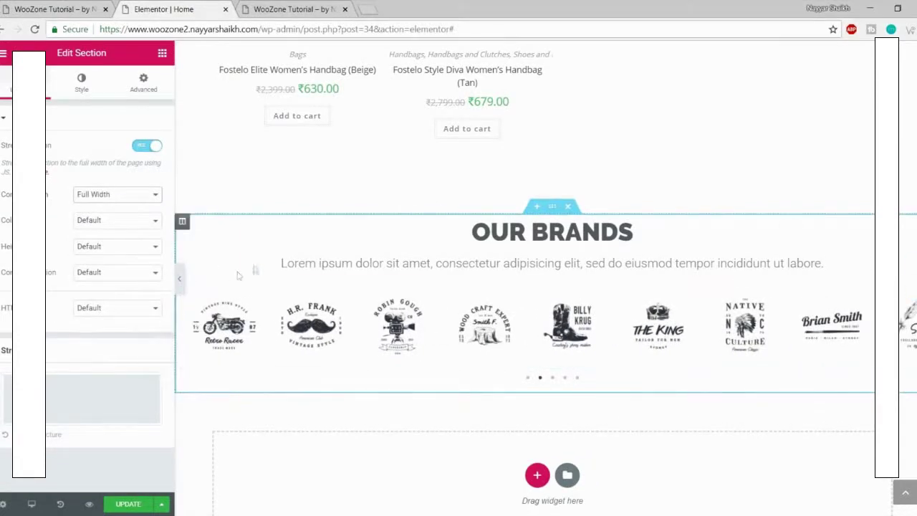
click(54, 7)
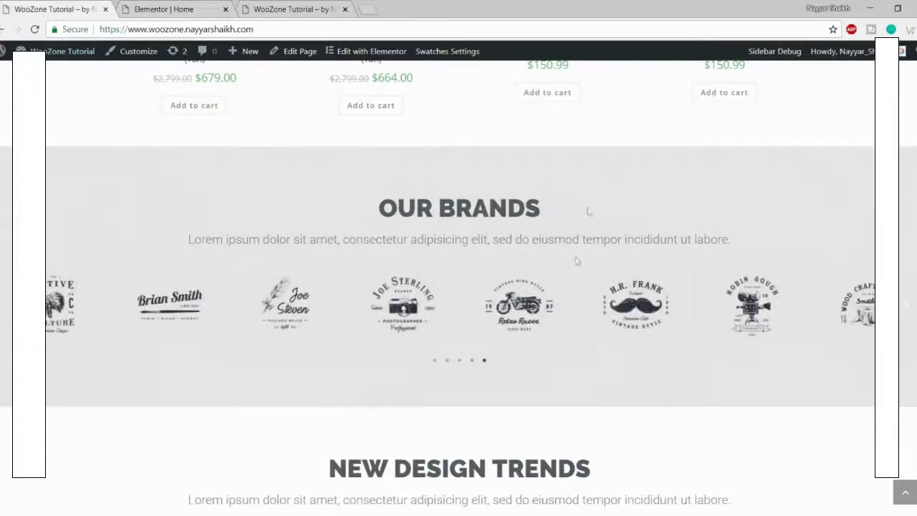
scroll(656, 251, up, 2)
scroll(657, 251, down, 2)
click(176, 6)
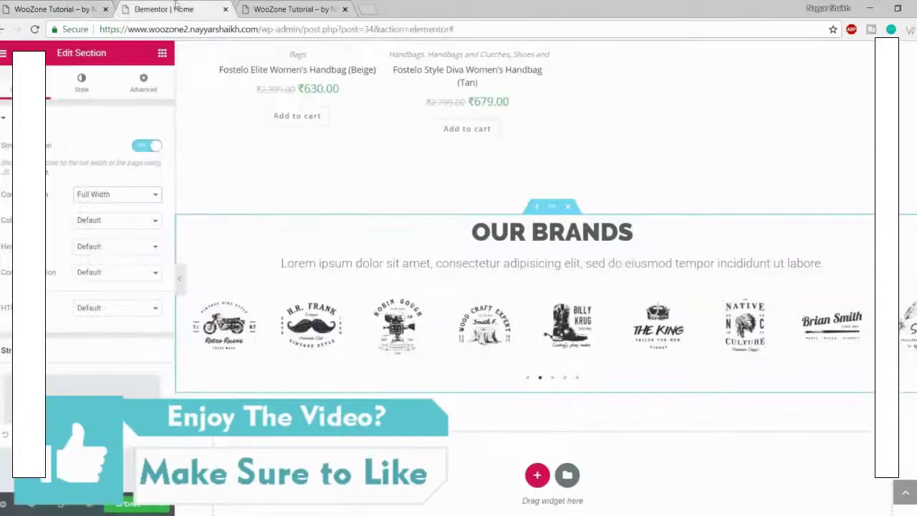
Step: Give the Our Brands section a Classic light grey background
click(71, 85)
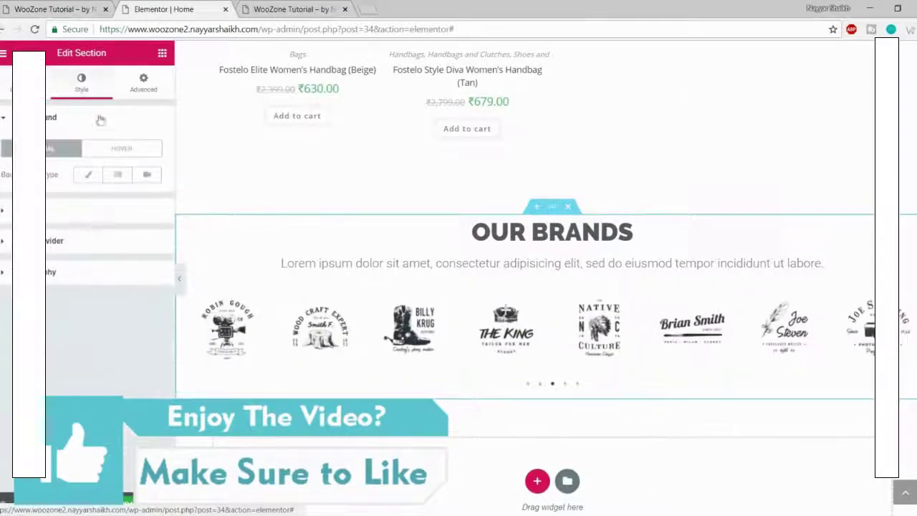
click(88, 175)
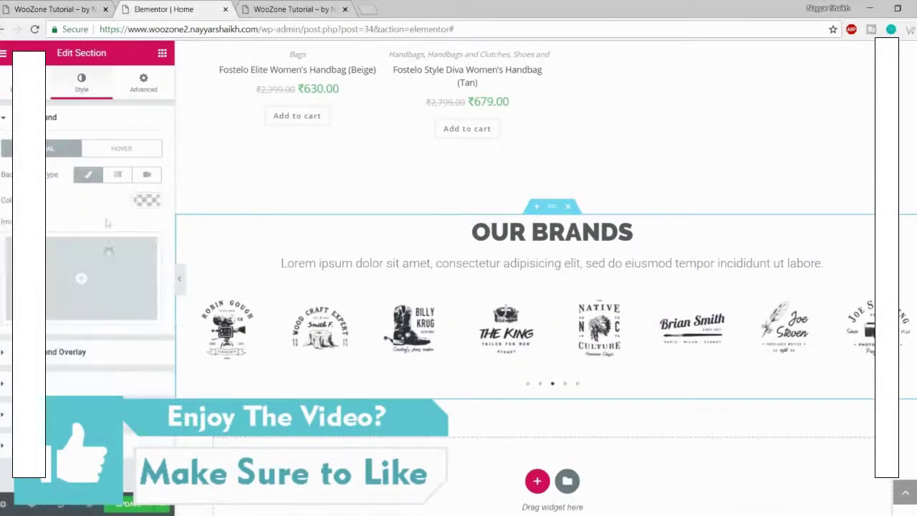
click(148, 202)
drag(20, 301, 4, 238)
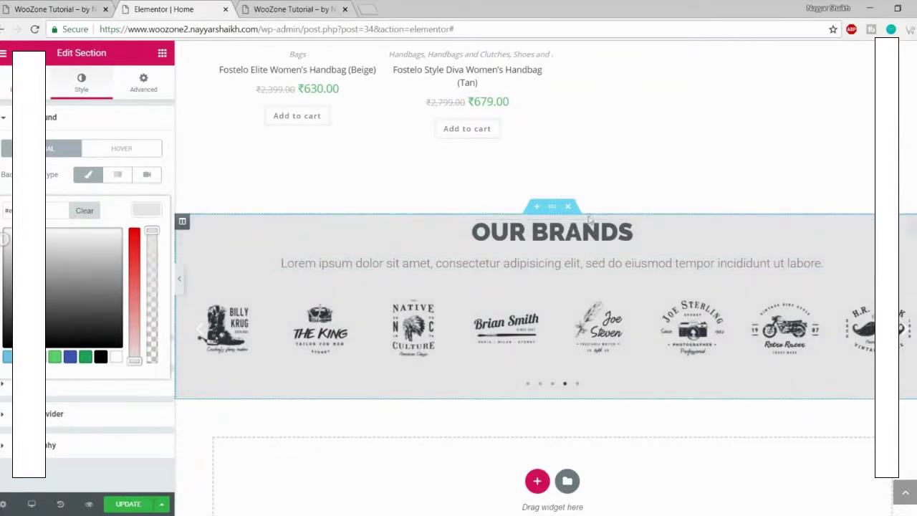
click(157, 90)
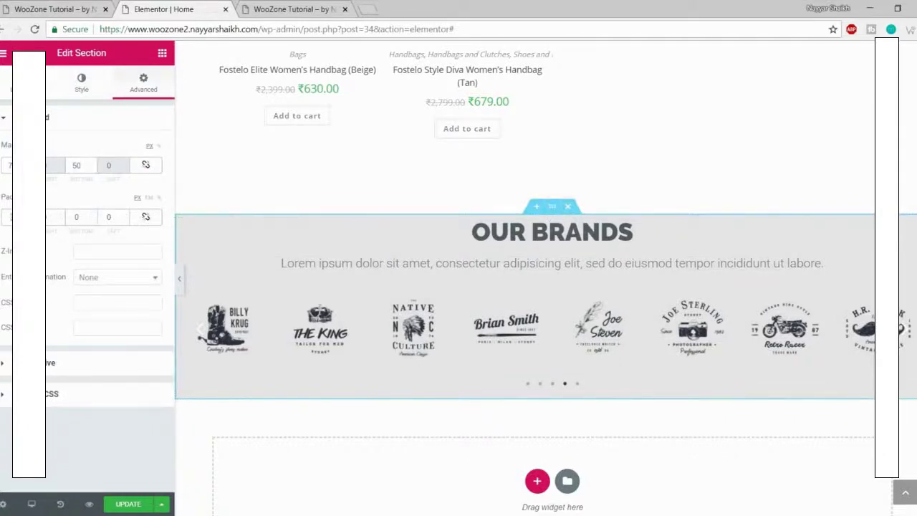
Step: Set the section padding to 70 top and 50 bottom and update the page
text(70)
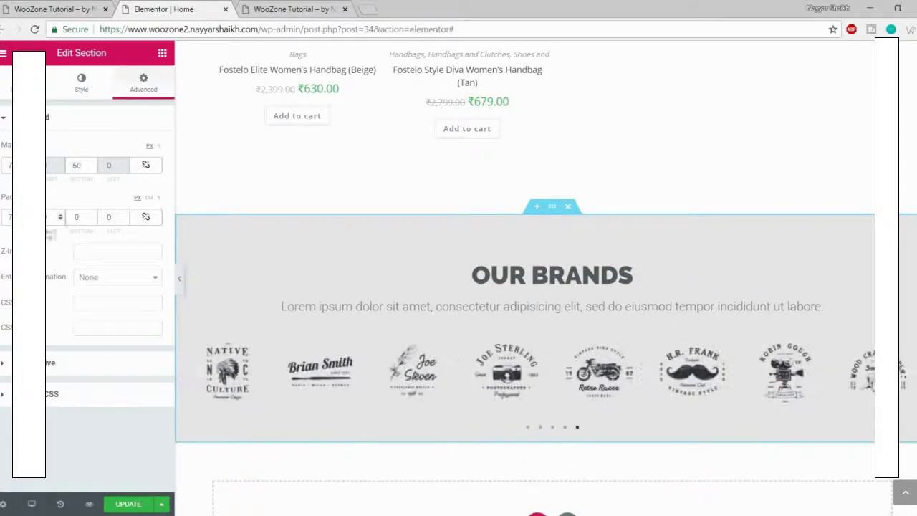
text(50)
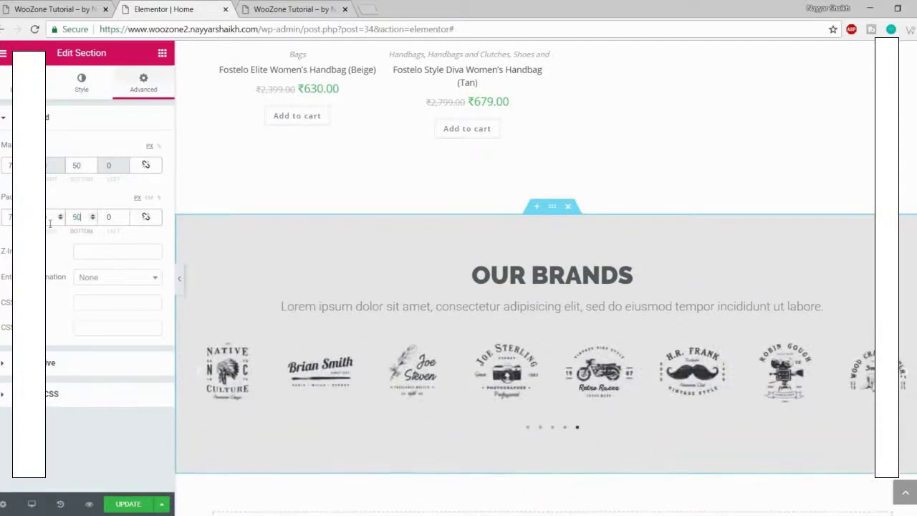
scroll(231, 238, down, 2)
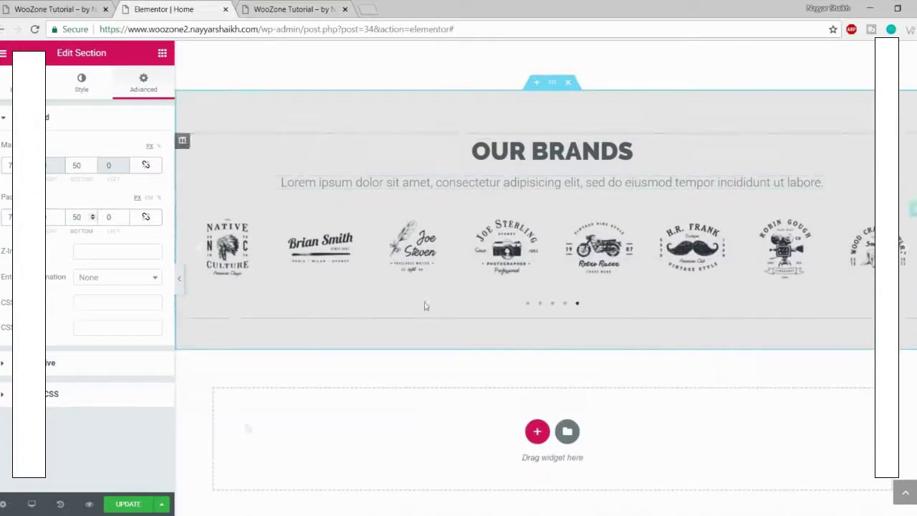
click(121, 505)
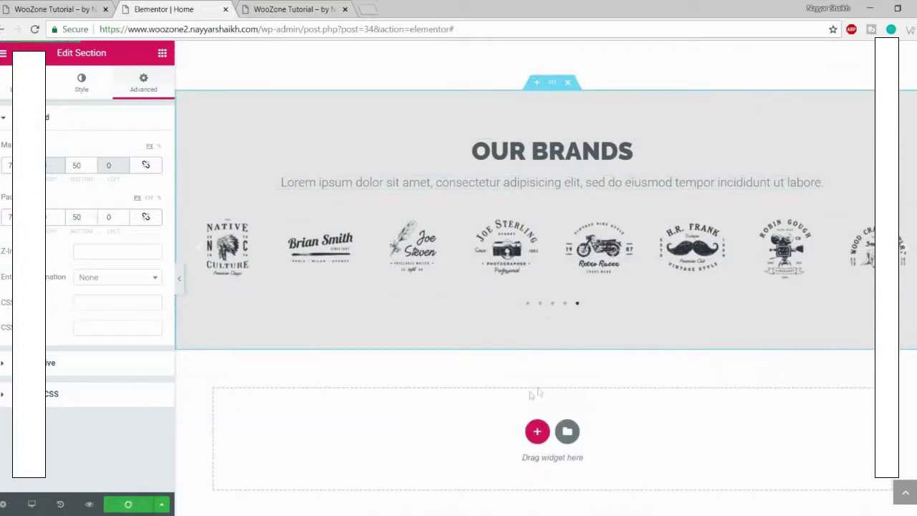
Step: Review the grey Our Brands band on the live site, then switch to the site preview
click(91, 9)
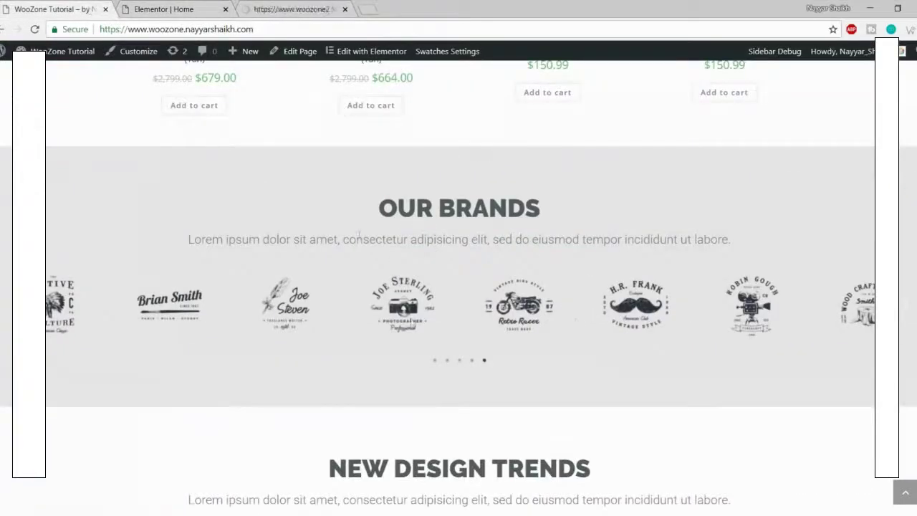
scroll(347, 148, down, 4)
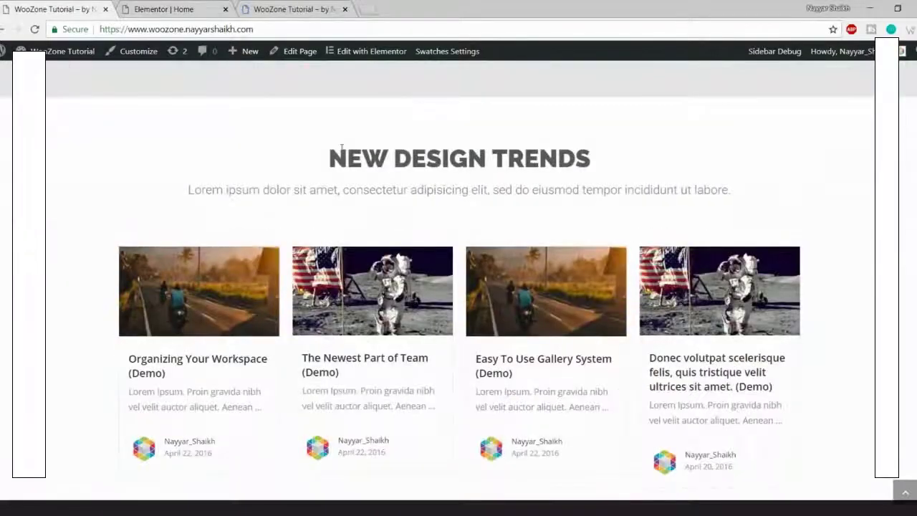
drag(341, 148, 689, 190)
click(662, 209)
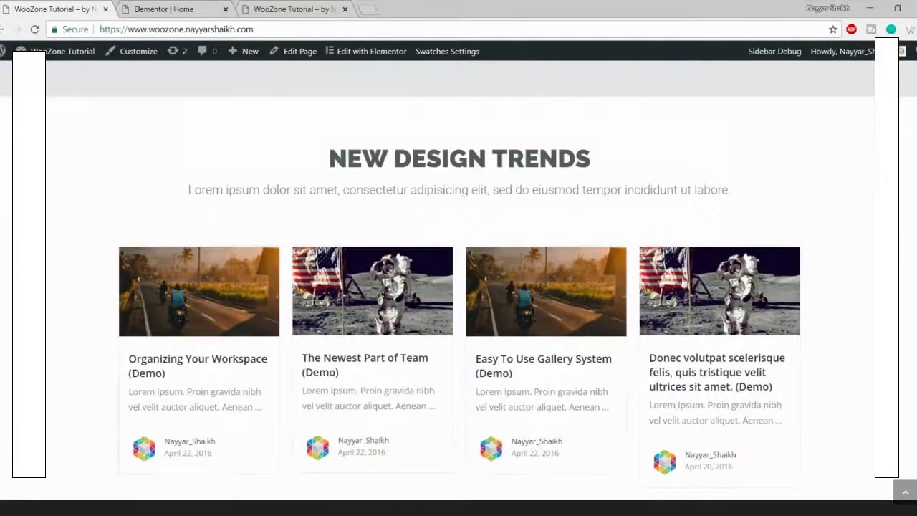
scroll(458, 287, down, 3)
scroll(695, 358, up, 5)
scroll(241, 365, down, 3)
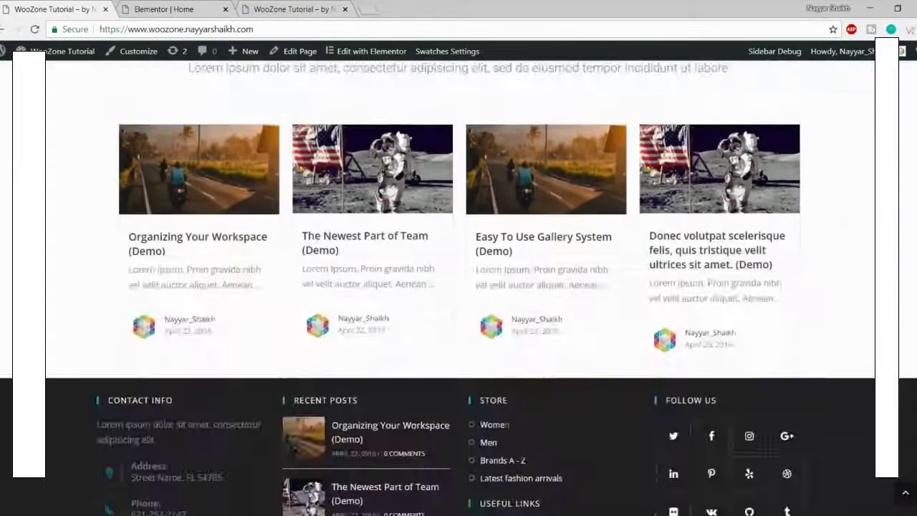
scroll(500, 300, up, 3)
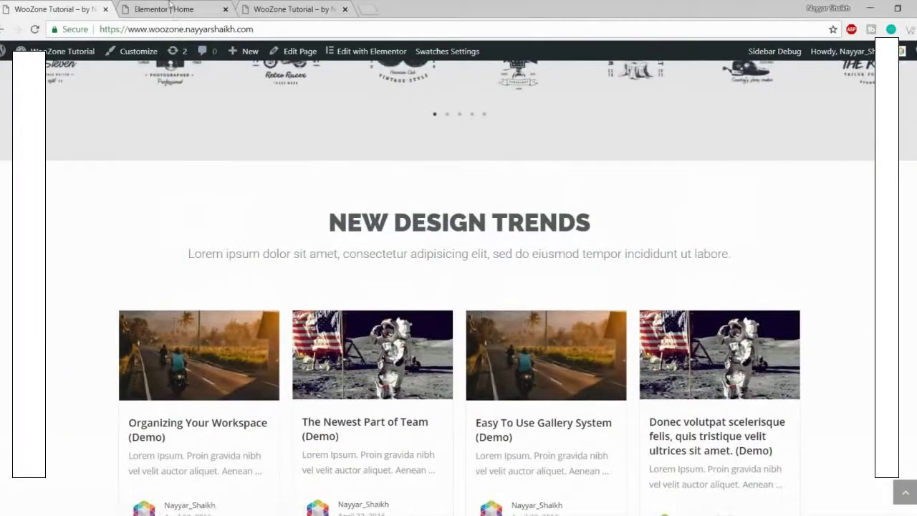
click(170, 9)
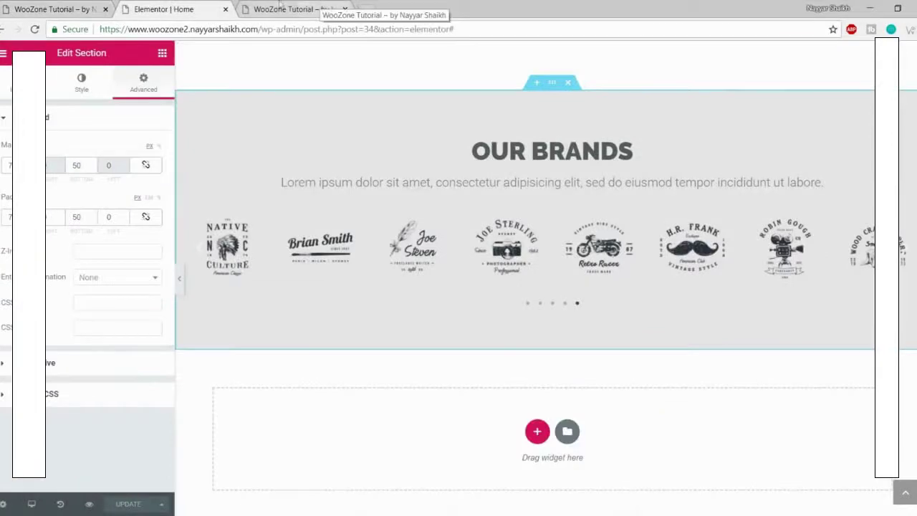
click(335, 6)
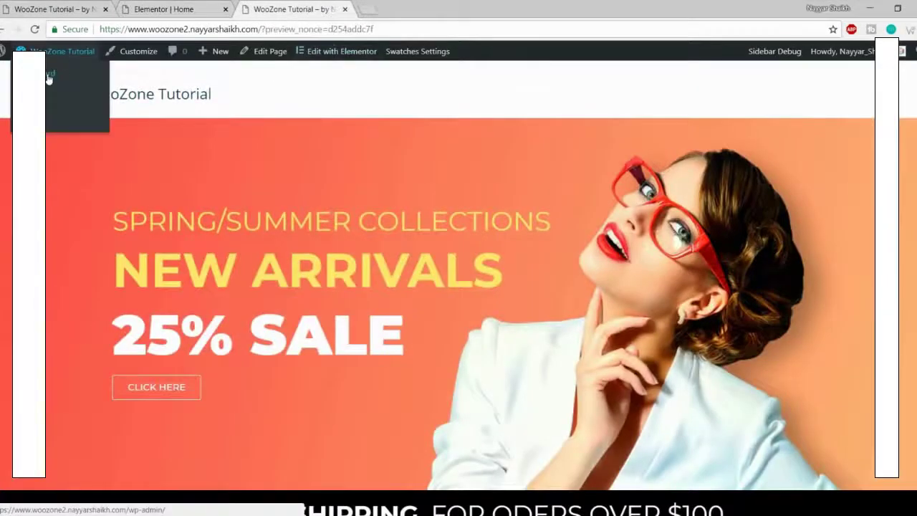
Step: Open the WordPress dashboard in a new tab and start a new post
right_click(50, 73)
click(79, 82)
click(419, 5)
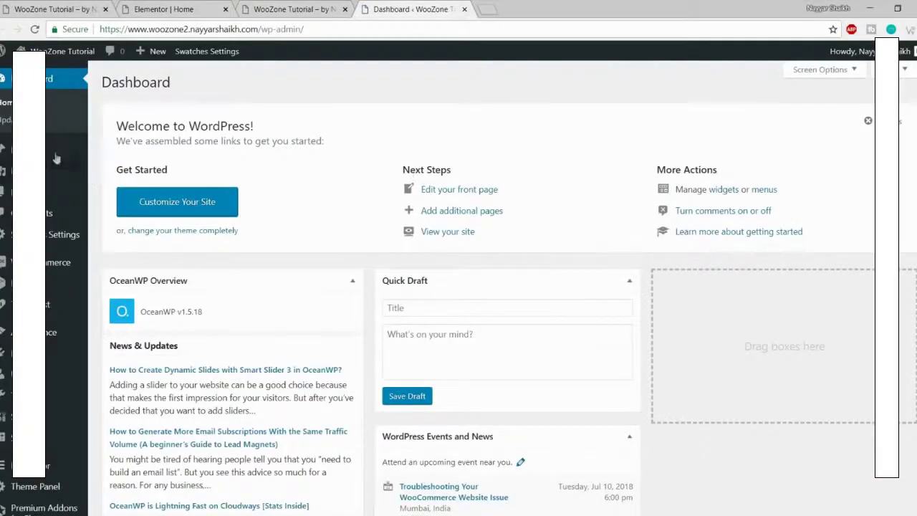
mouse_move(50, 148)
click(135, 171)
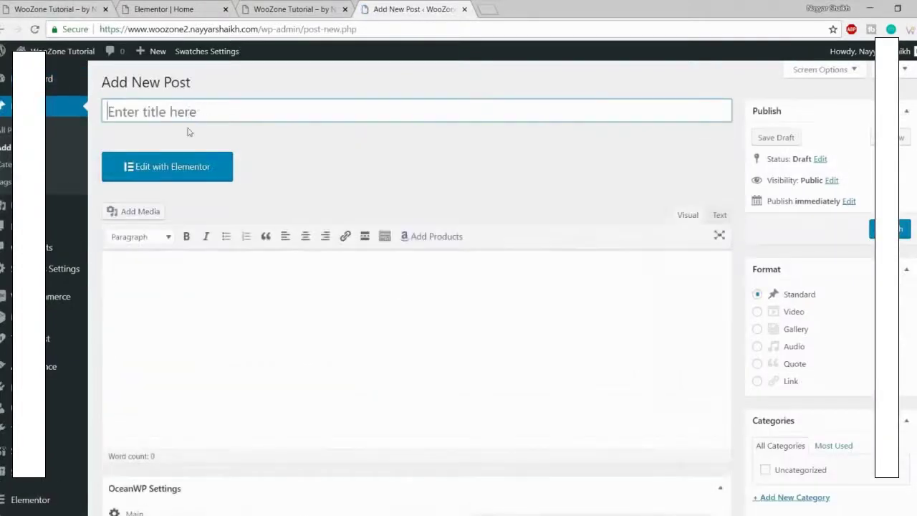
Step: Title the post 'Post title come here' and enter lispum.com in a new tab
text(Post t)
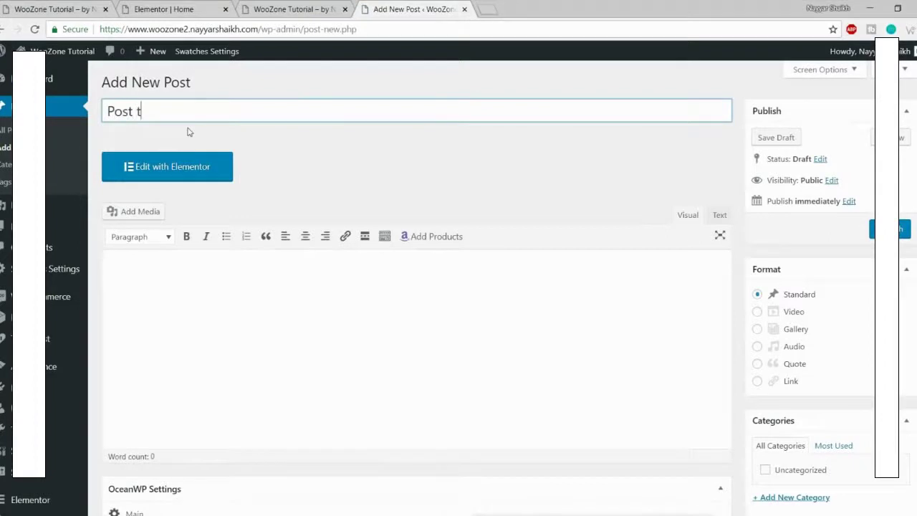
text(itle come here)
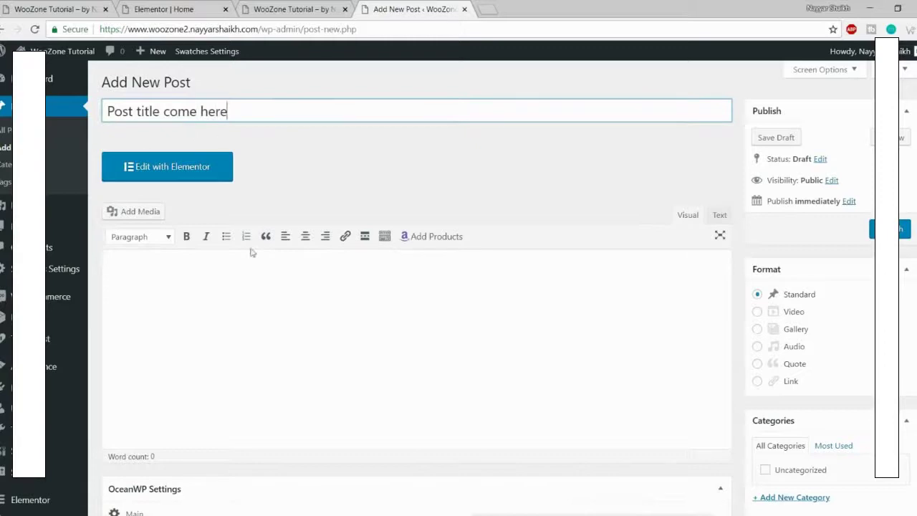
click(262, 282)
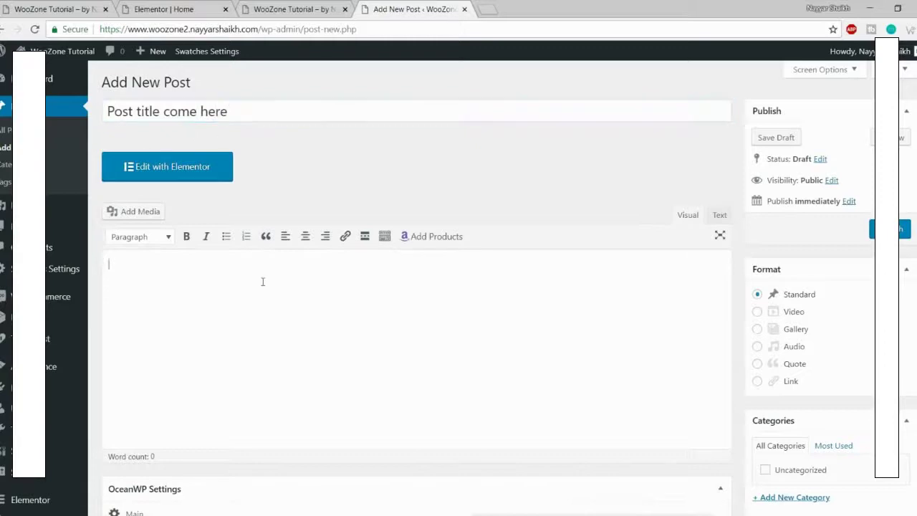
scroll(282, 321, down, 2)
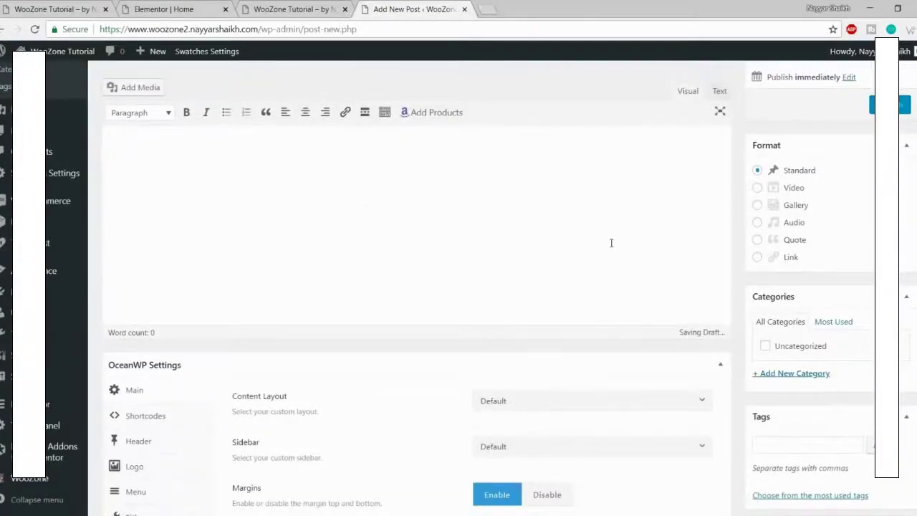
scroll(611, 242, up, 2)
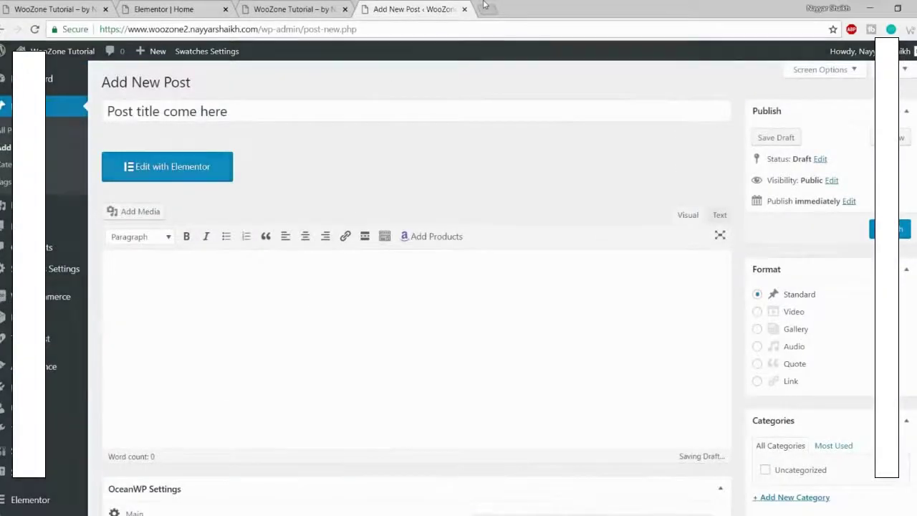
click(484, 7)
text(lispu)
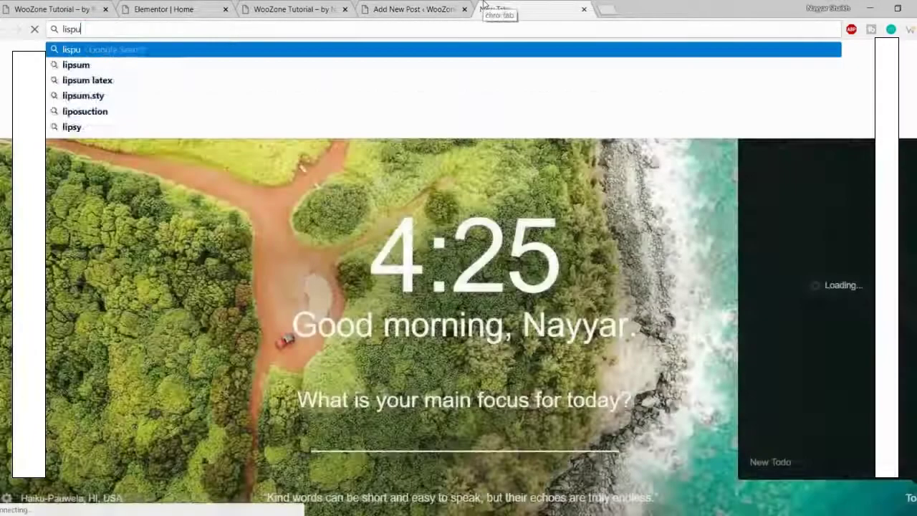
text(m.com)
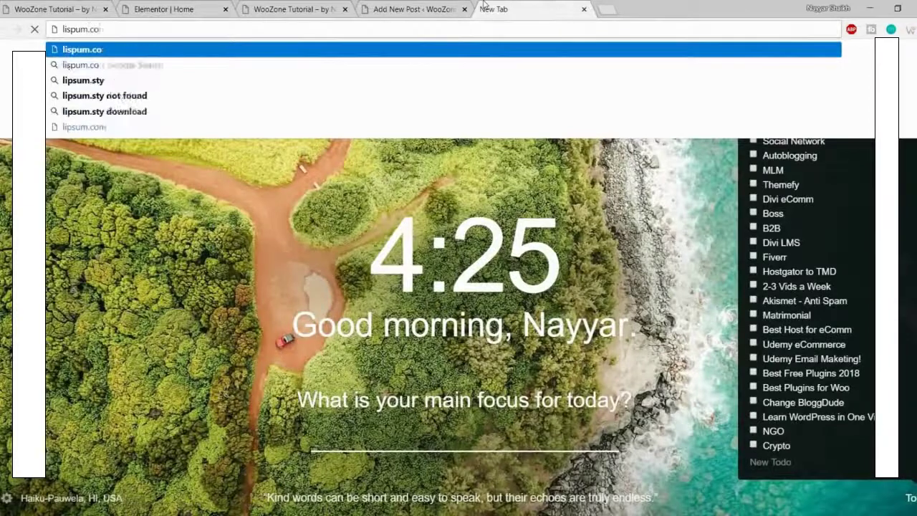
Step: Load lipsum.com, generate Lorem Ipsum, and select the first three paragraphs to copy
key(Return)
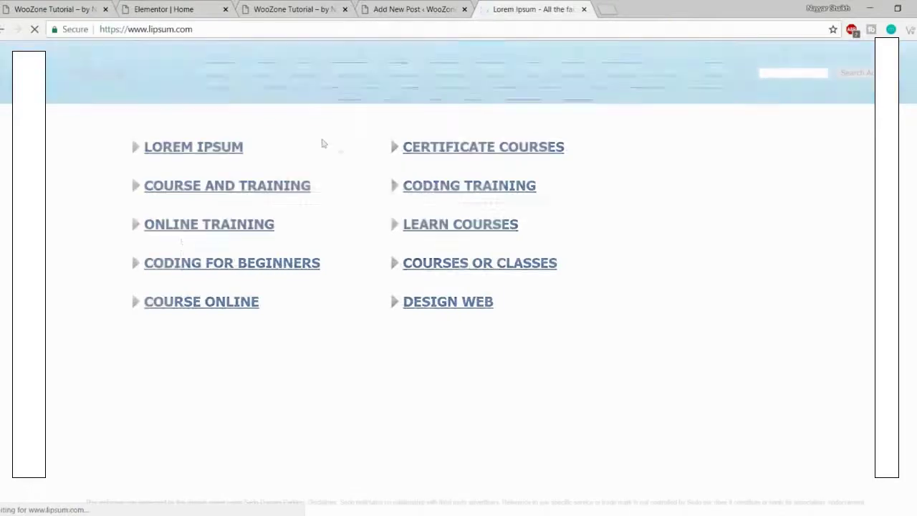
scroll(658, 240, down, 8)
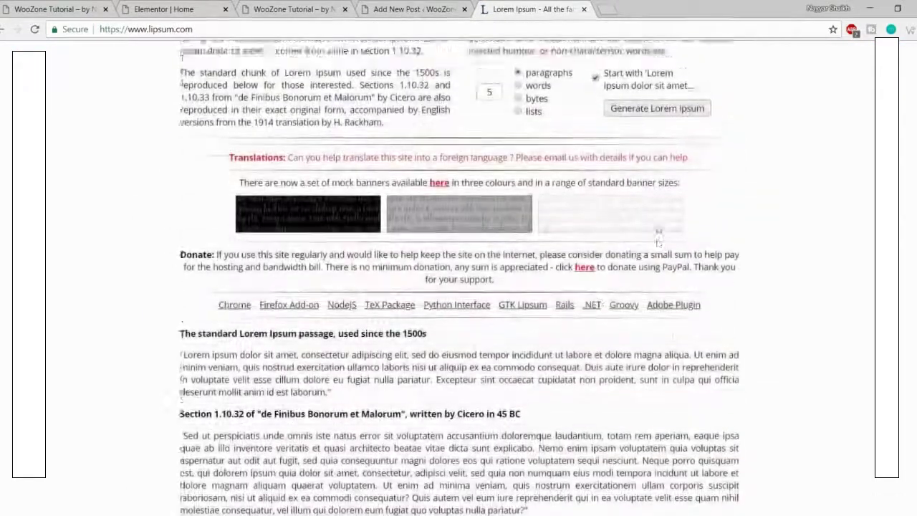
scroll(658, 239, up, 2)
click(656, 219)
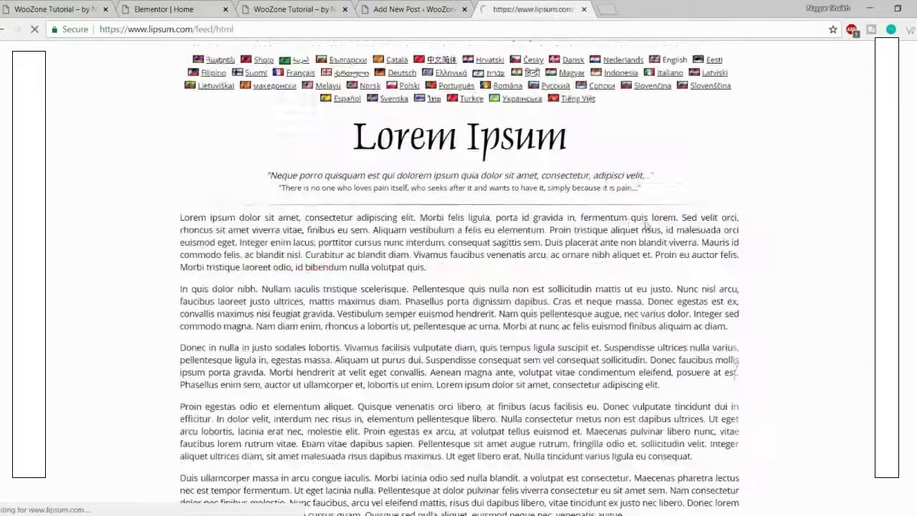
drag(163, 219, 674, 384)
key(ctrl+c)
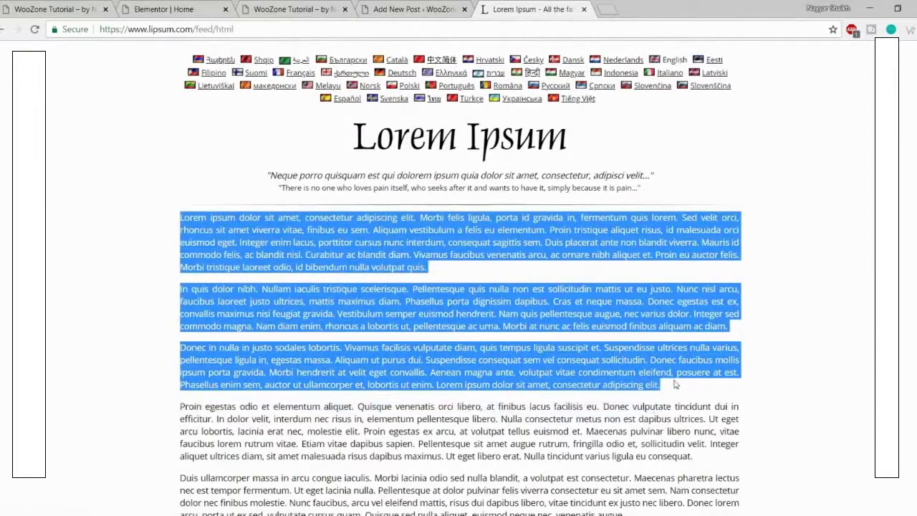
click(416, 9)
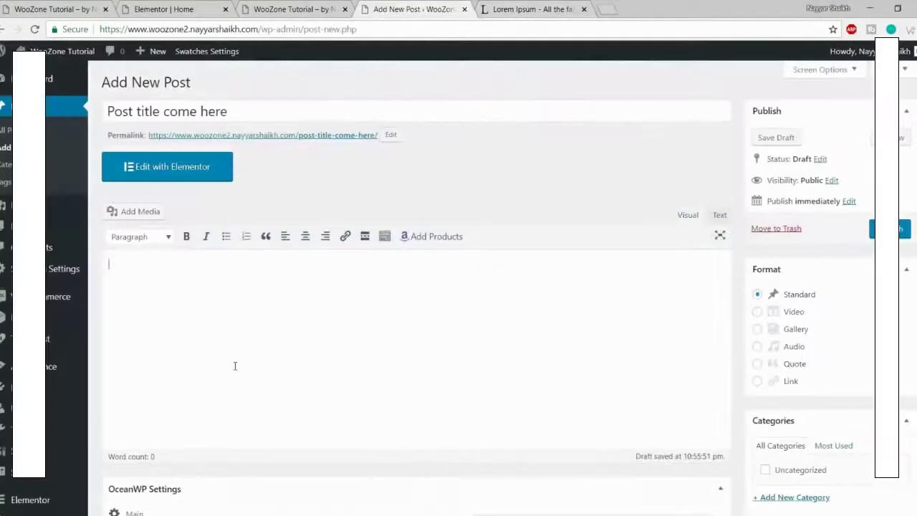
Step: Paste the three Lorem Ipsum paragraphs into the post body
key(ctrl+v)
scroll(364, 326, up, 2)
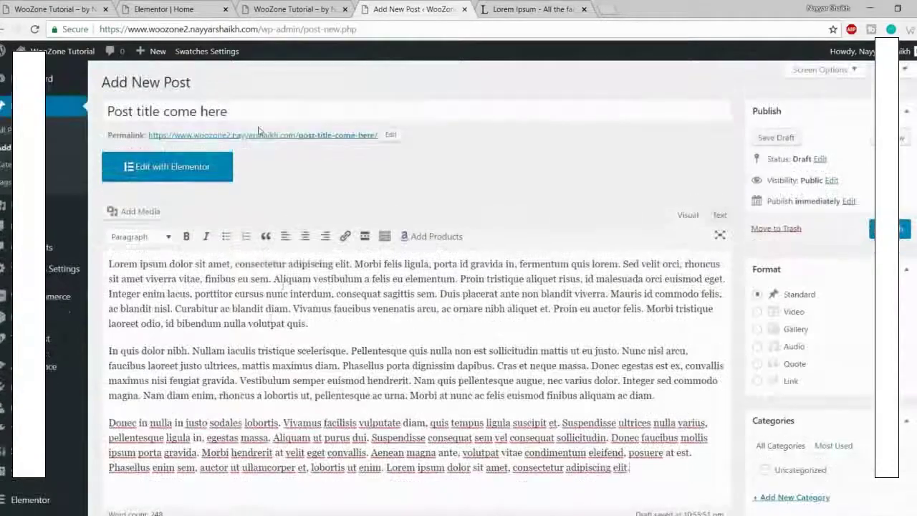
scroll(345, 350, down, 1)
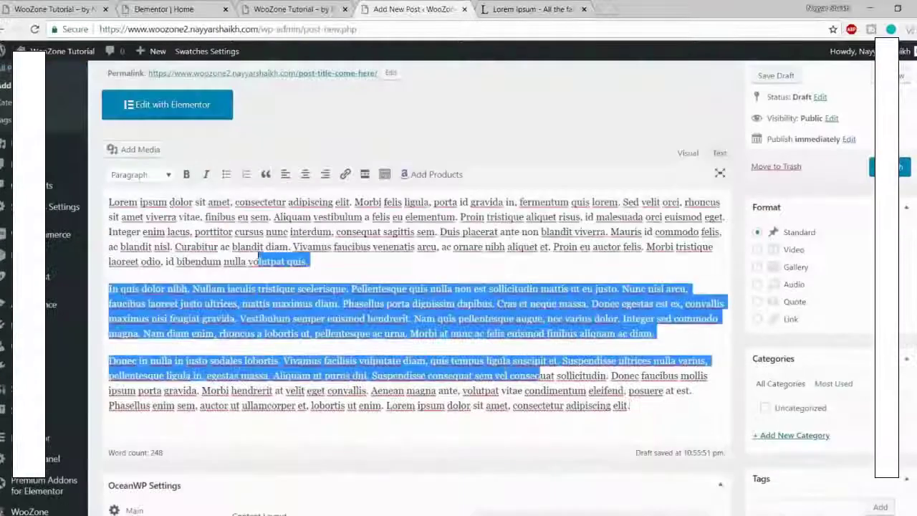
scroll(326, 324, up, 1)
drag(334, 326, 180, 322)
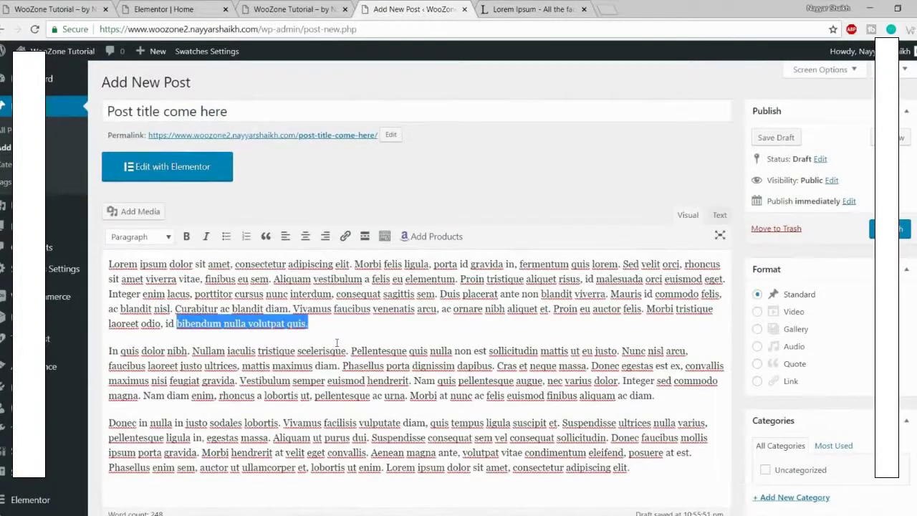
Step: Insert the Fostelo Elite handbag Amazon product after the first paragraph
click(442, 244)
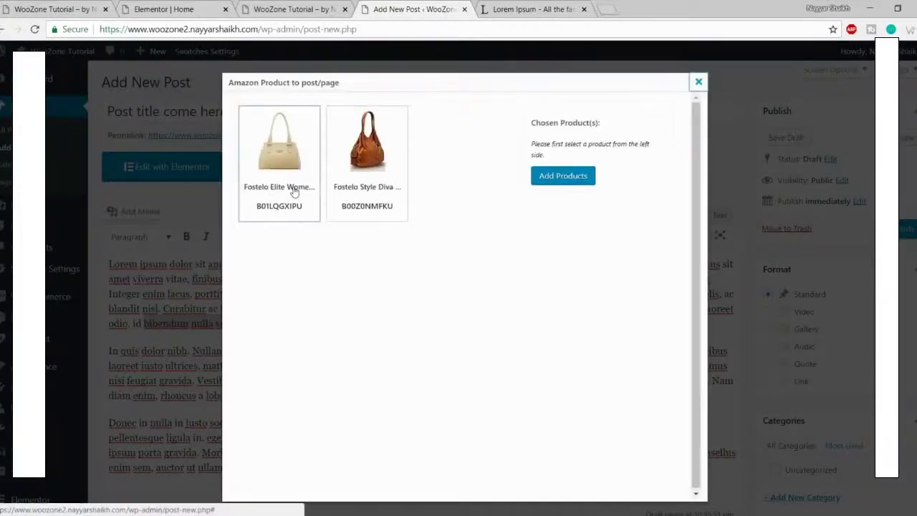
click(294, 192)
click(537, 217)
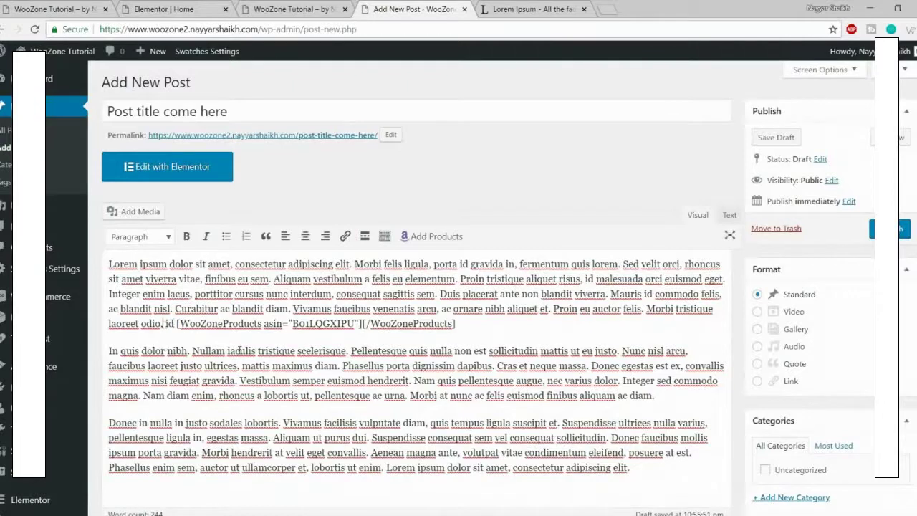
key(Return)
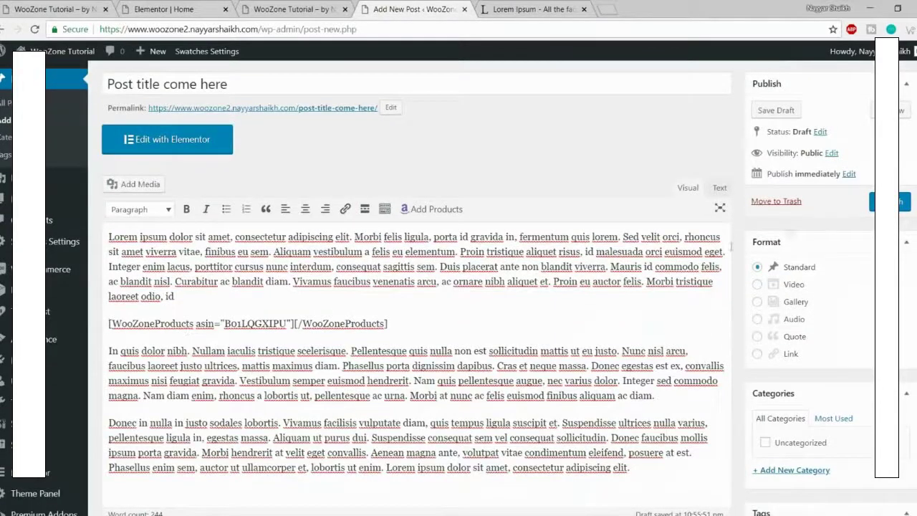
Step: Publish the post and open the live post in a new tab
click(889, 201)
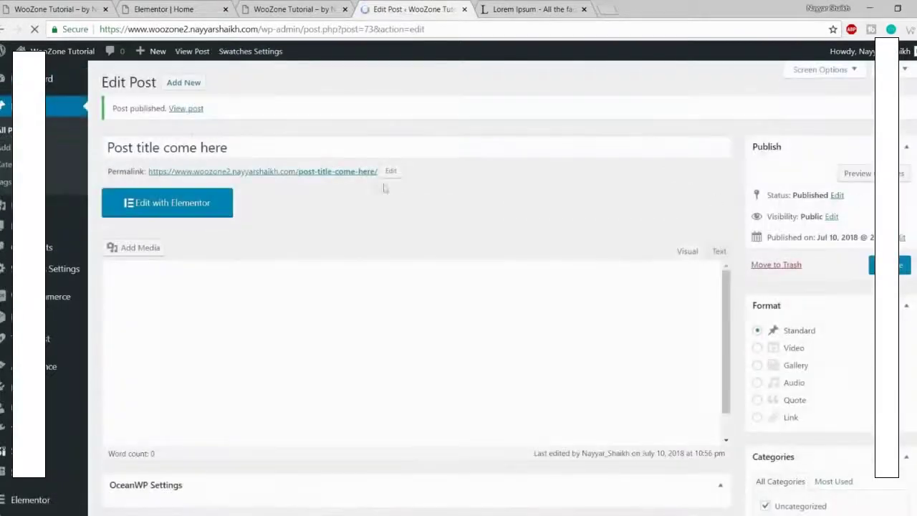
right_click(182, 115)
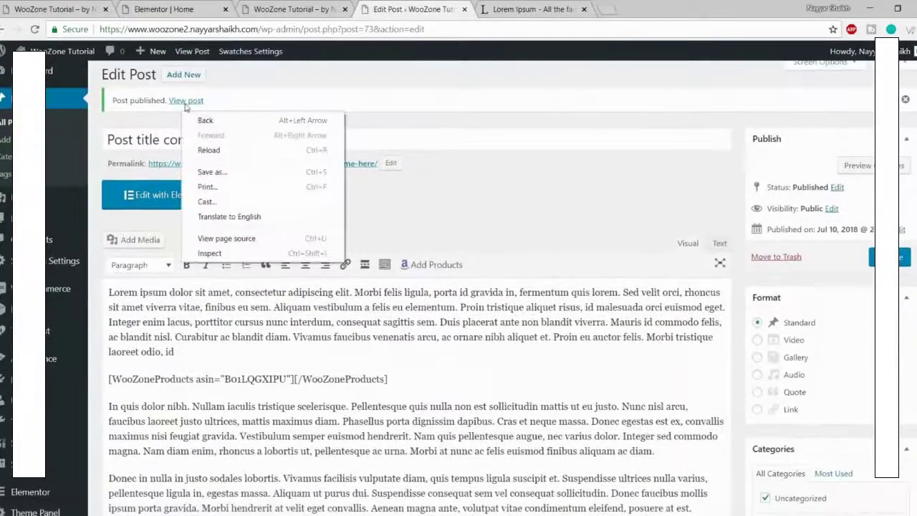
right_click(183, 101)
click(208, 112)
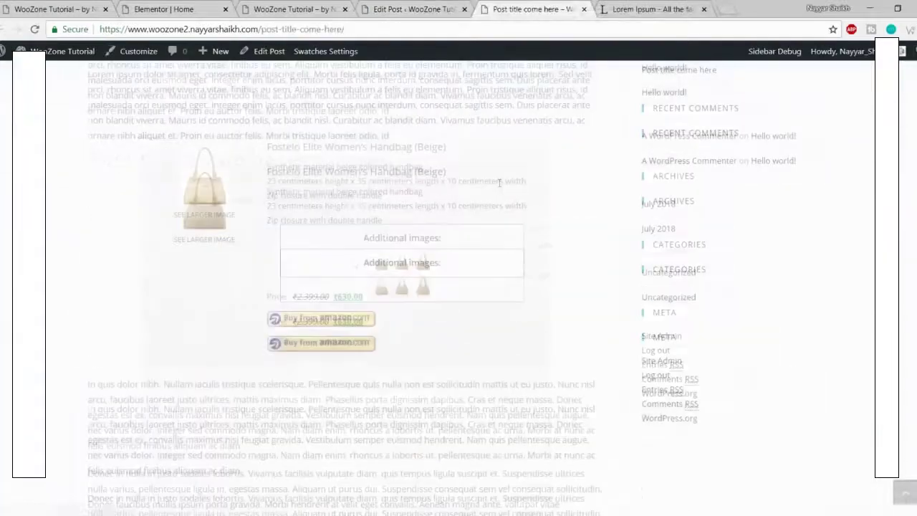
Step: Read through the published post's Lorem Ipsum text and embedded product
scroll(465, 328, up, 3)
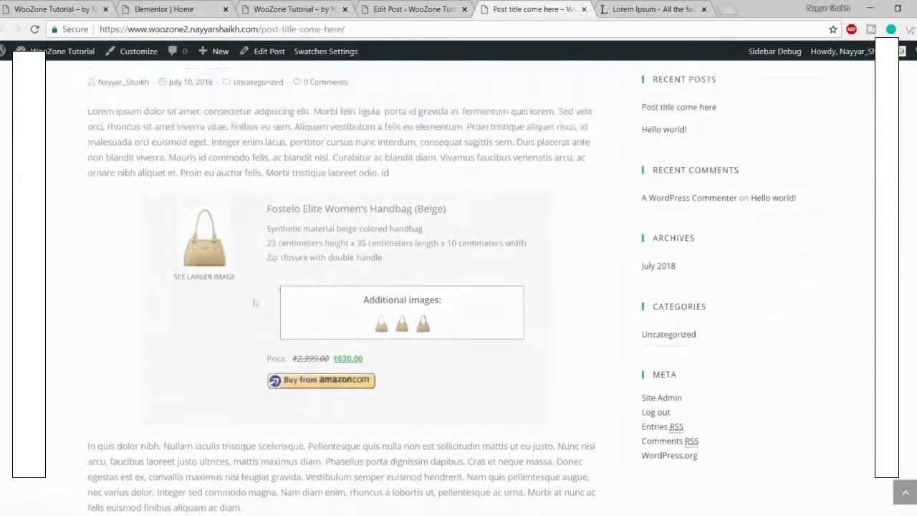
scroll(474, 265, up, 1)
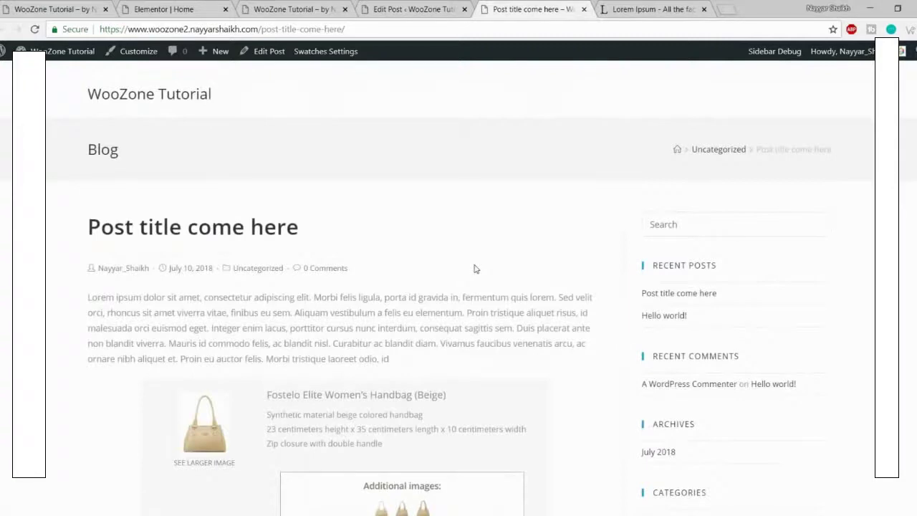
scroll(391, 176, down, 2)
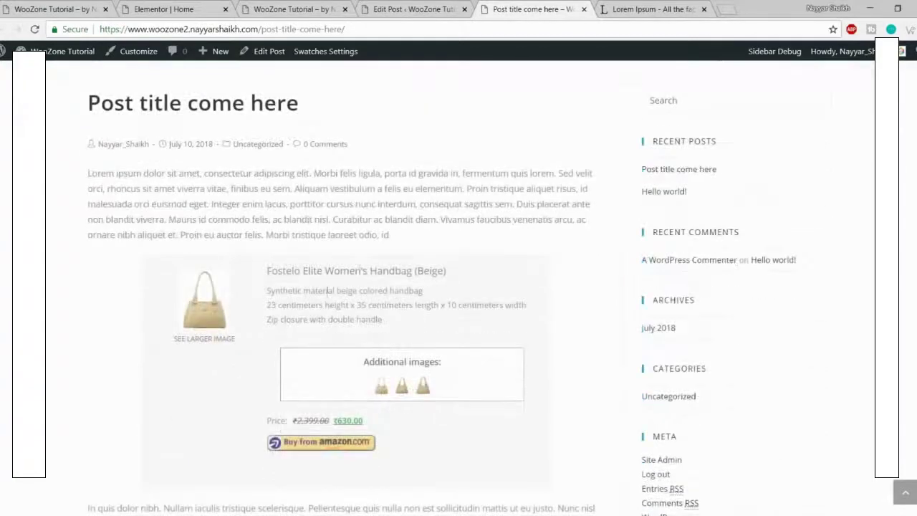
drag(295, 215, 395, 233)
click(395, 235)
scroll(386, 322, down, 1)
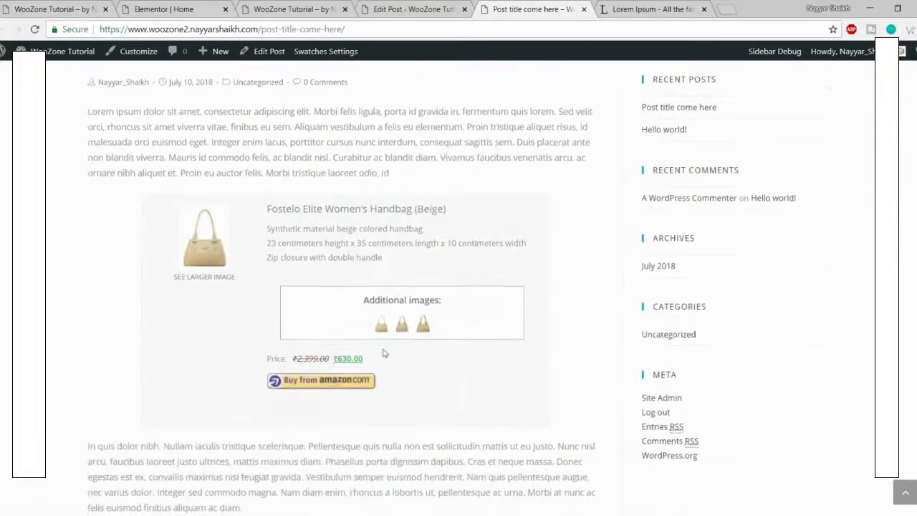
scroll(385, 352, up, 2)
drag(86, 250, 416, 304)
click(442, 308)
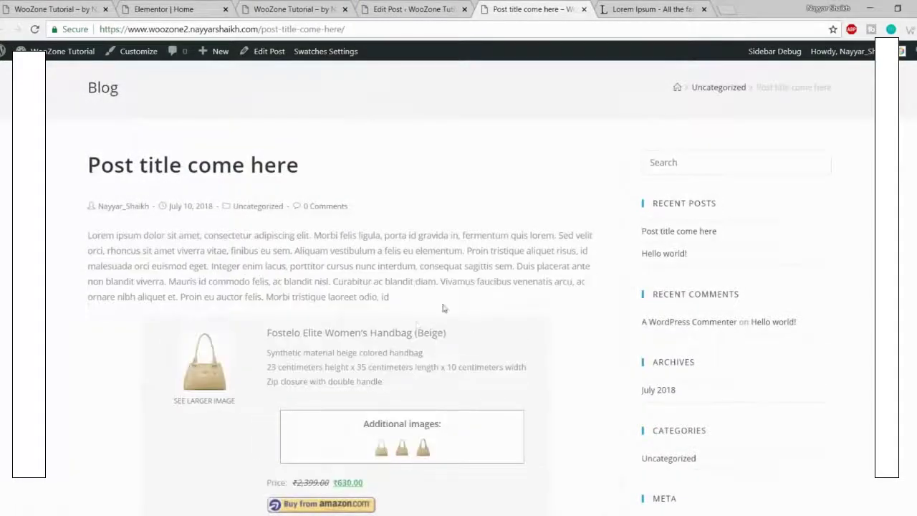
scroll(383, 334, down, 3)
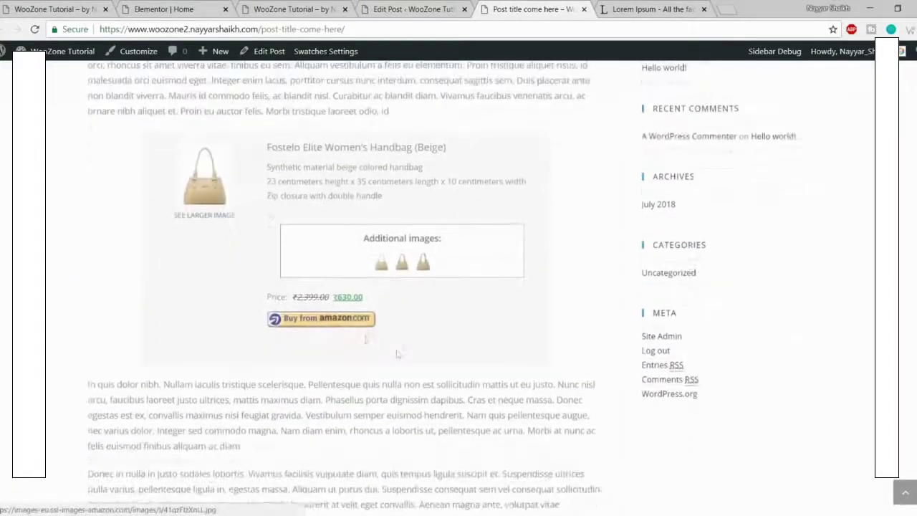
scroll(386, 330, up, 3)
scroll(385, 316, down, 3)
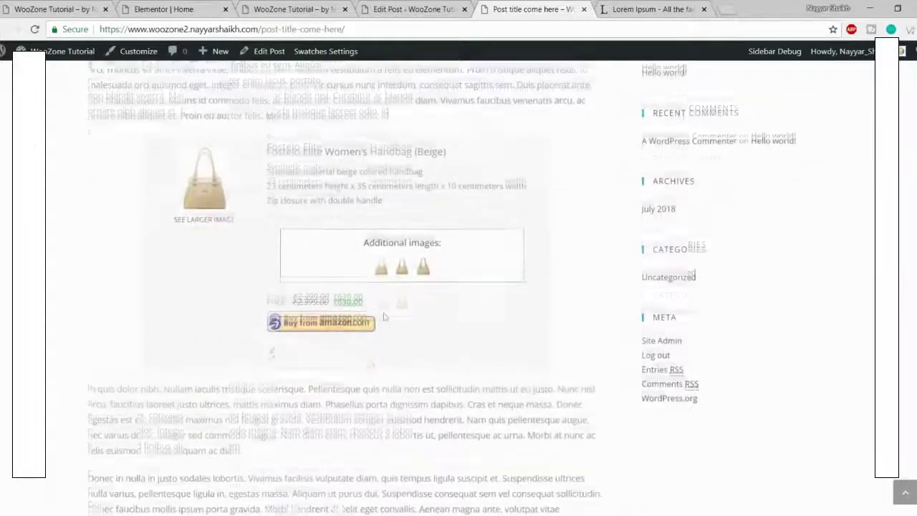
Step: Enlarge a handbag image, then open the handbag's Amazon product page
click(421, 261)
click(584, 115)
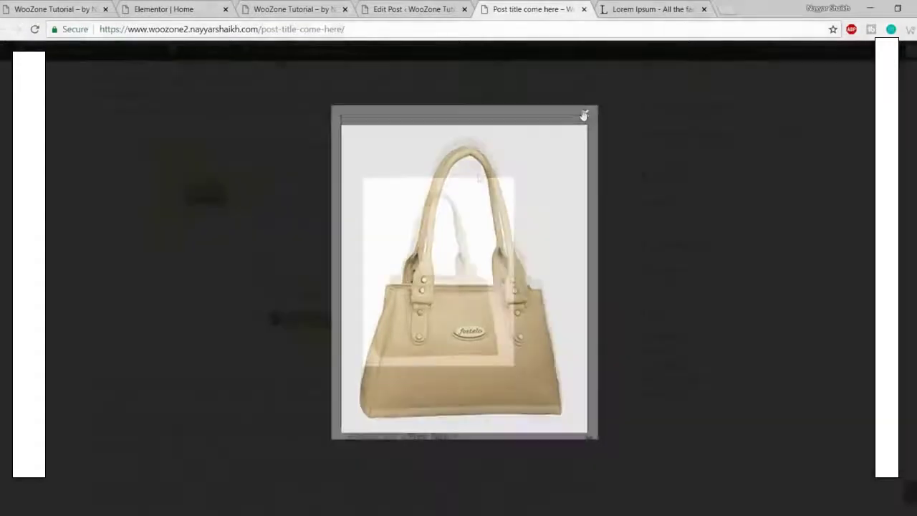
click(315, 339)
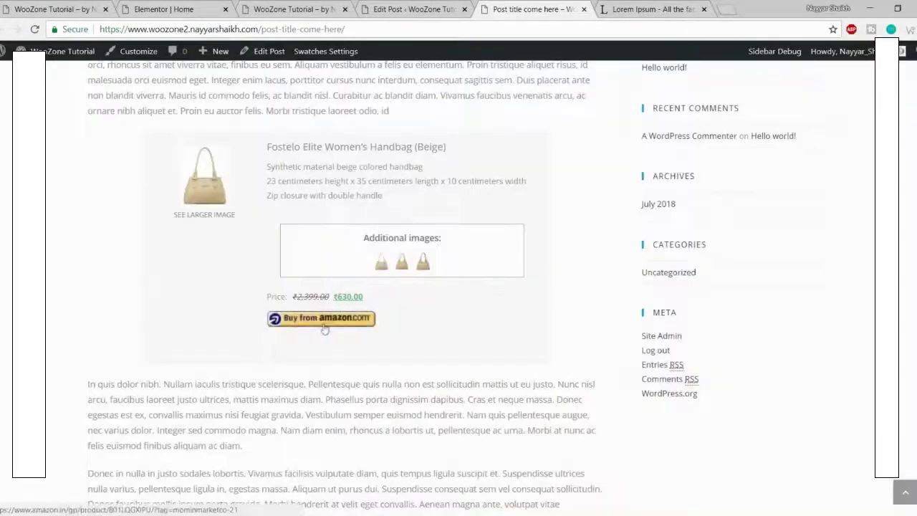
click(324, 328)
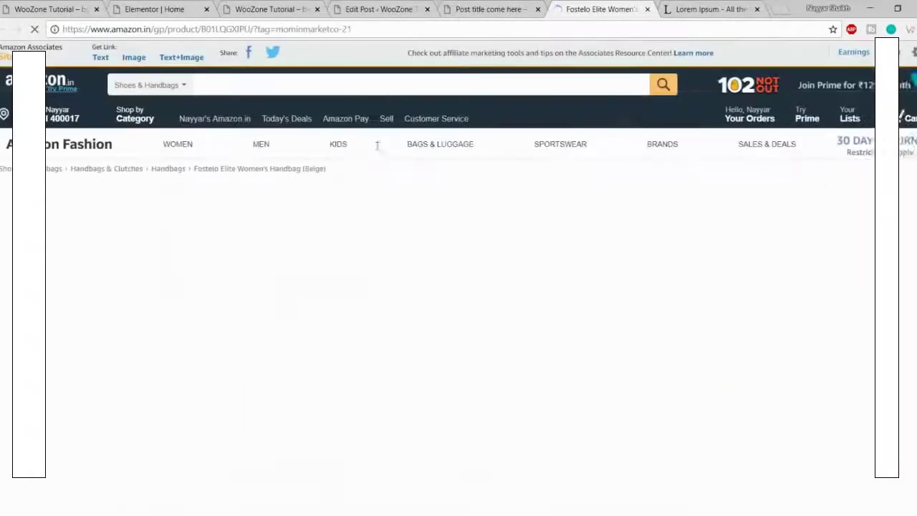
Step: Check the Fostelo handbag's Amazon address and delivery charges help, then close the Amazon tab
scroll(671, 293, down, 1)
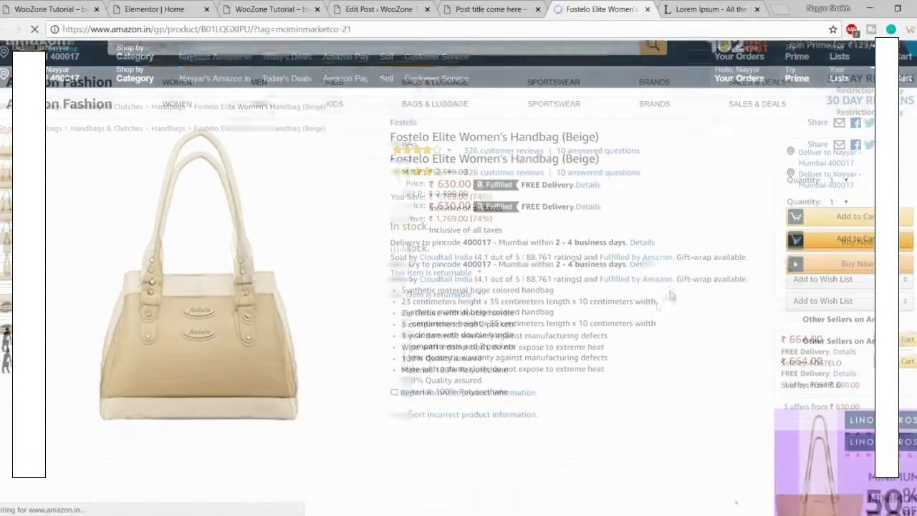
mouse_move(382, 27)
mouse_down()
mouse_move(255, 29)
mouse_move(391, 29)
mouse_up()
click(286, 27)
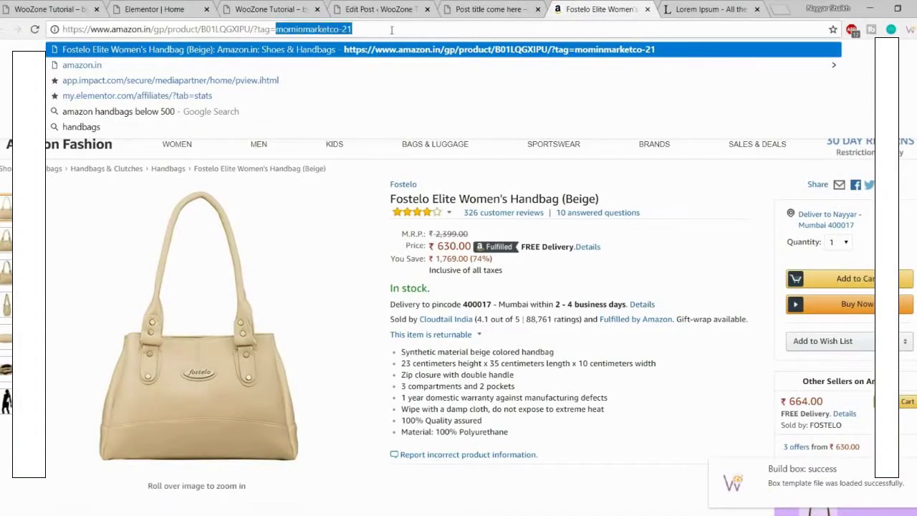
click(642, 304)
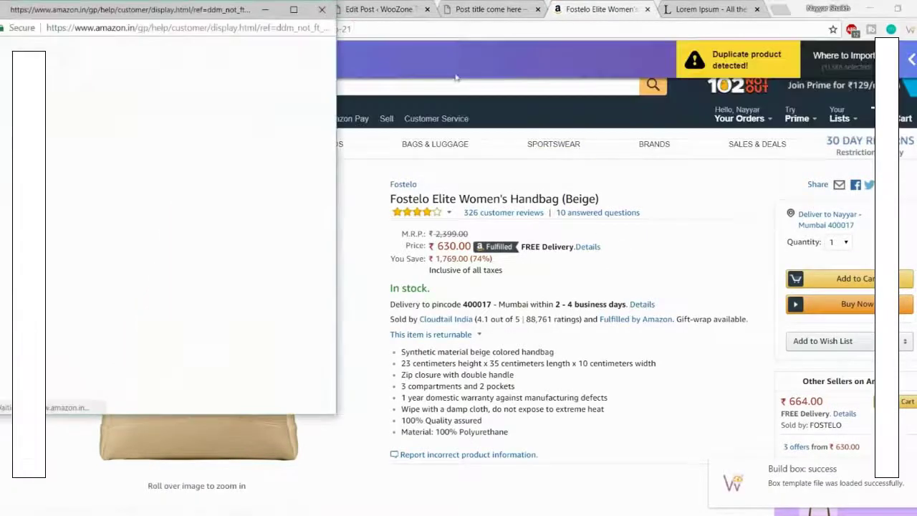
click(332, 11)
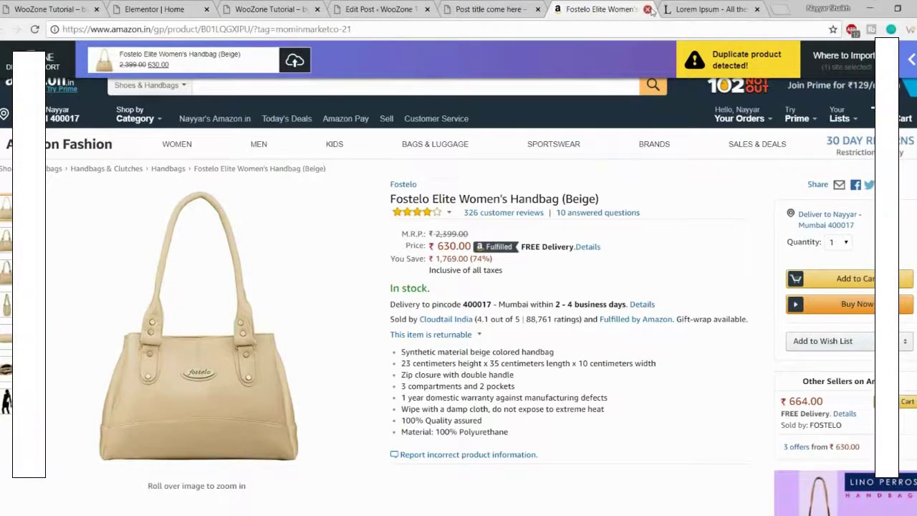
click(647, 10)
scroll(568, 265, down, 3)
scroll(579, 344, up, 7)
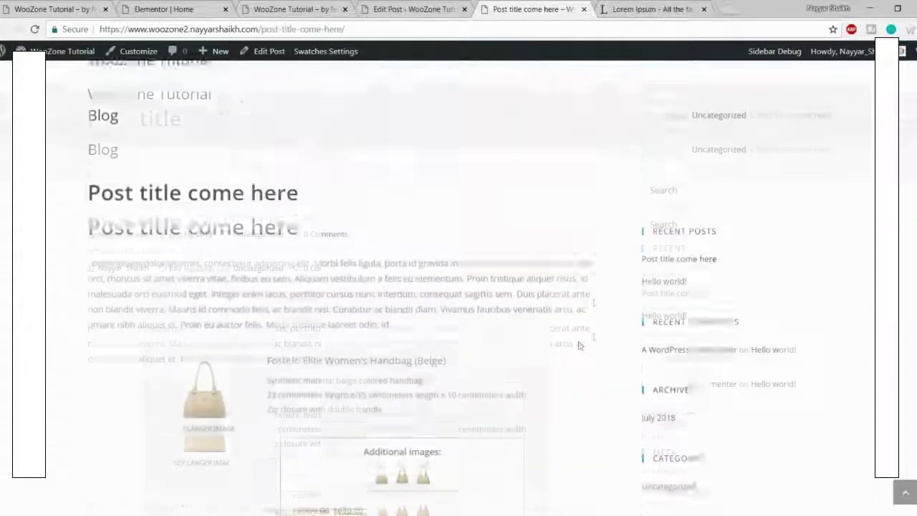
Step: Add a new Bags category ticked for the post, then glance at the live post
scroll(594, 334, down, 3)
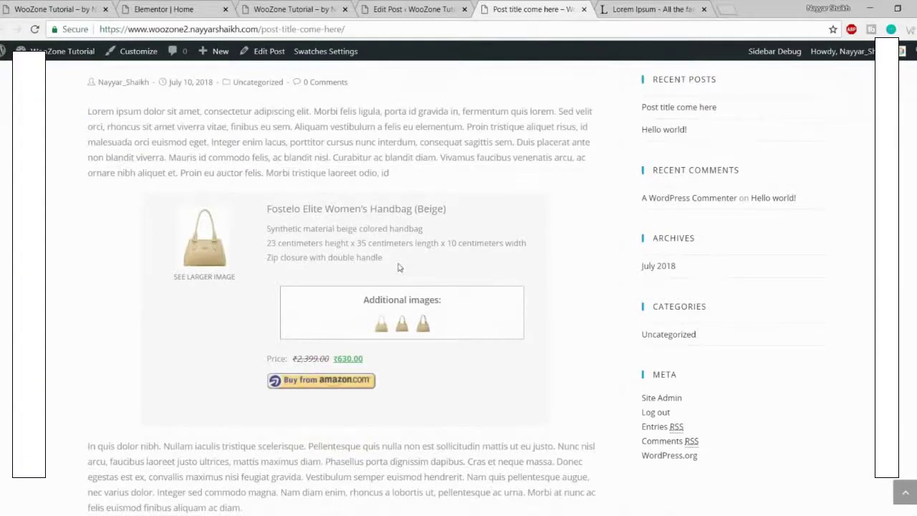
click(405, 9)
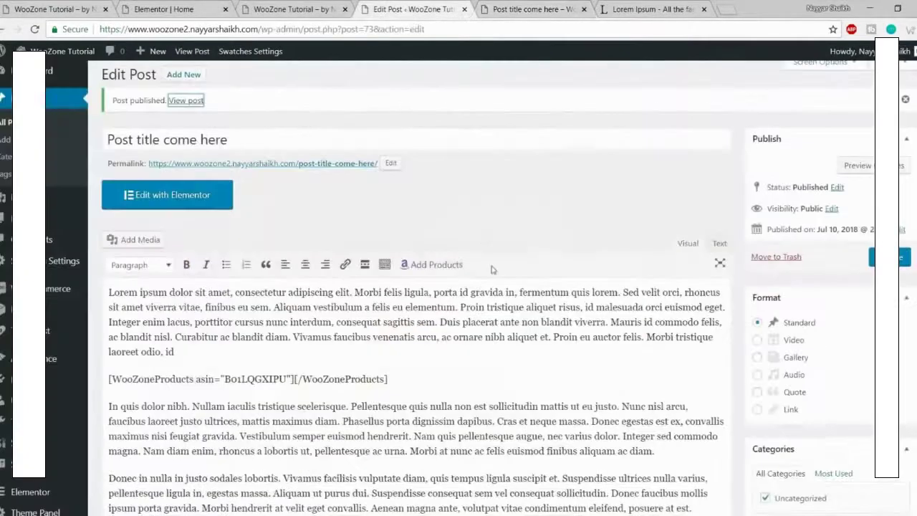
scroll(494, 271, down, 3)
scroll(455, 266, down, 1)
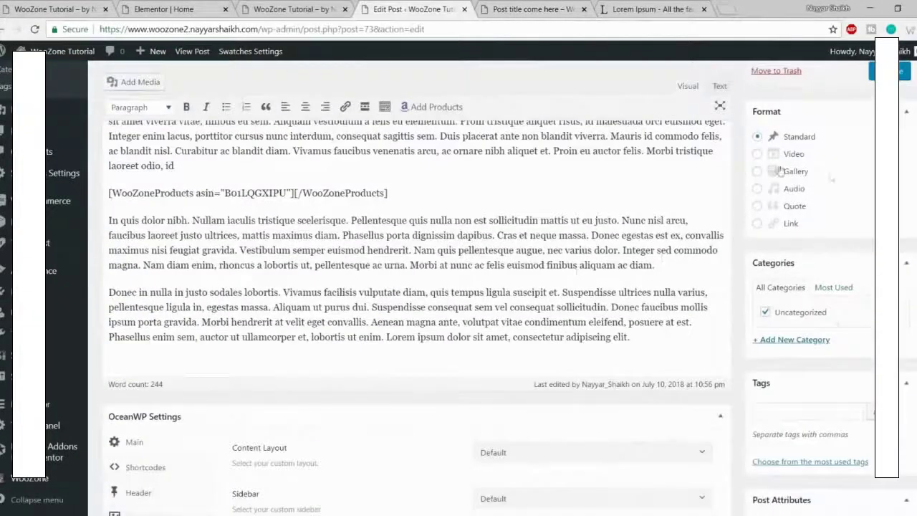
scroll(834, 325, down, 1)
click(810, 279)
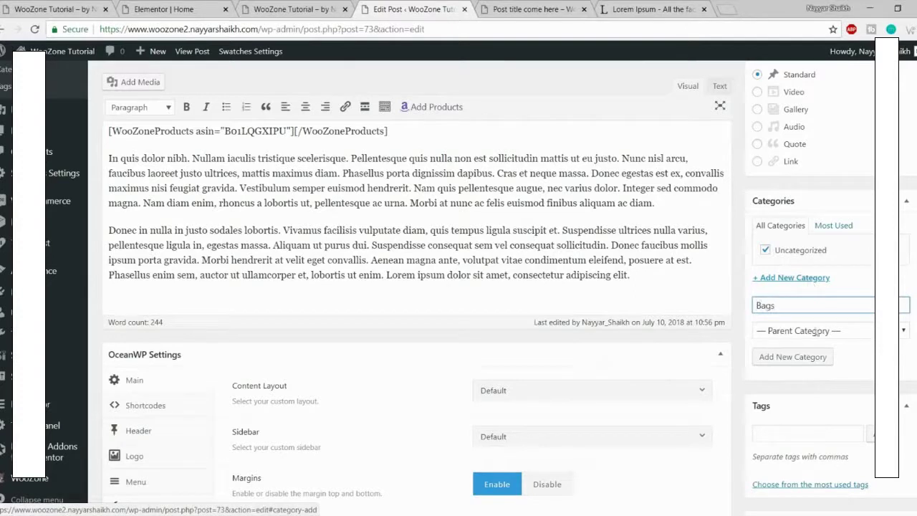
click(798, 366)
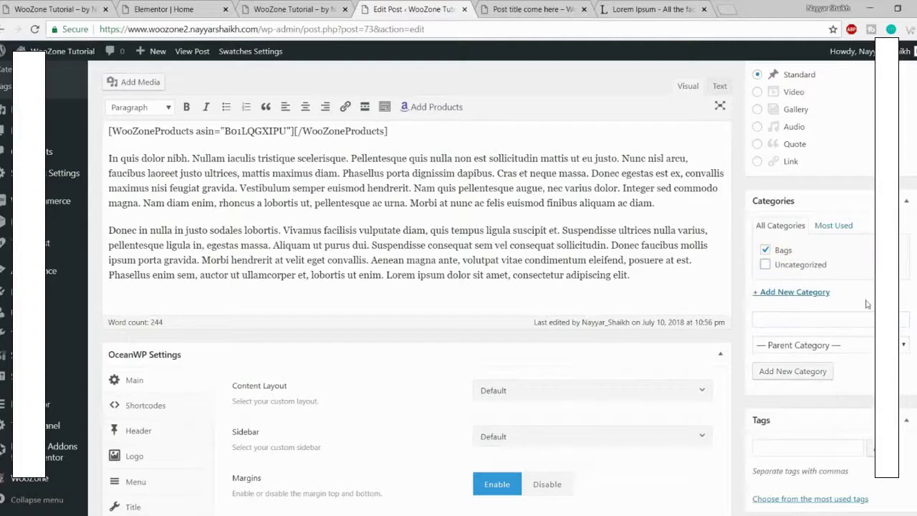
click(534, 11)
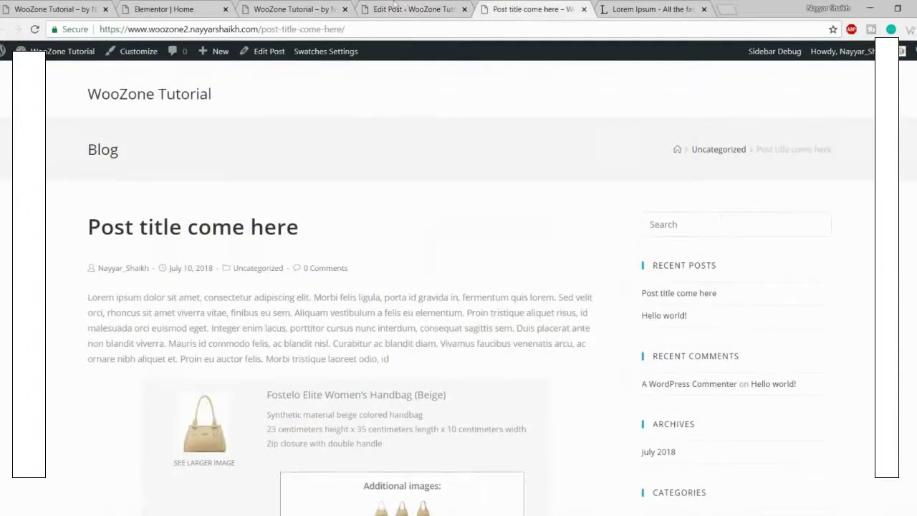
click(395, 6)
Step: Set the post's OceanWP Content Layout to Full Width
click(532, 207)
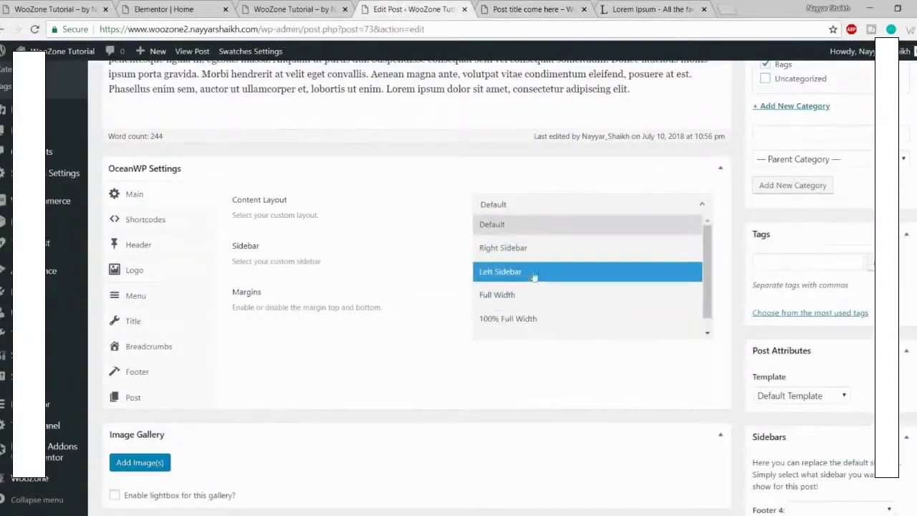
click(531, 293)
scroll(610, 334, down, 4)
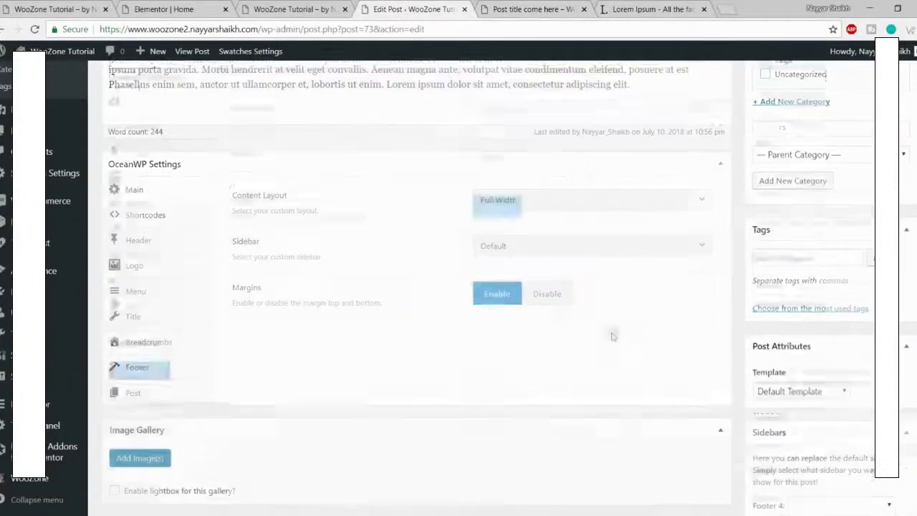
scroll(822, 386, down, 1)
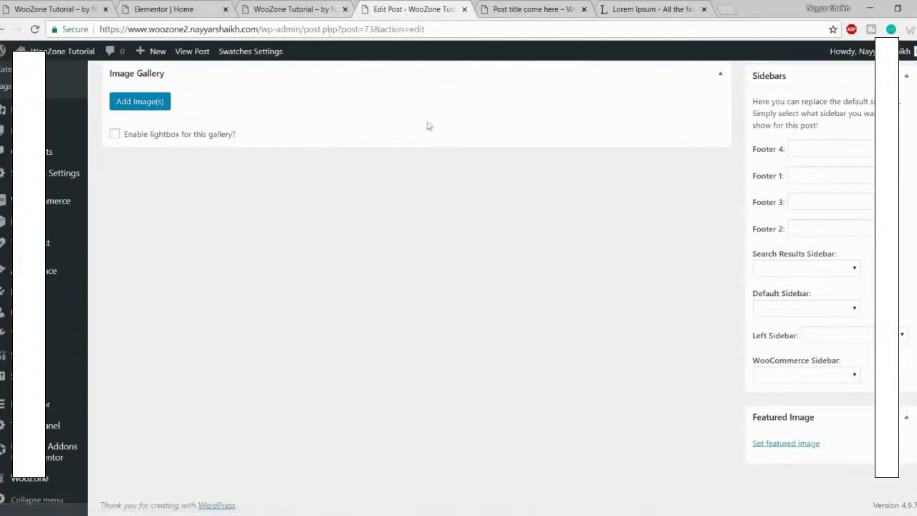
click(41, 4)
scroll(174, 211, down, 2)
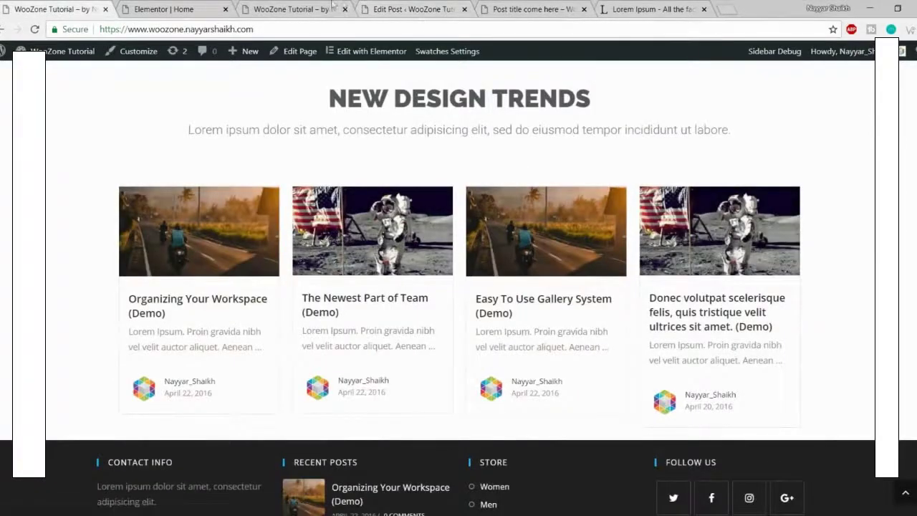
click(411, 7)
Step: Upload head3.jpg as the post's featured image and update the post
click(790, 444)
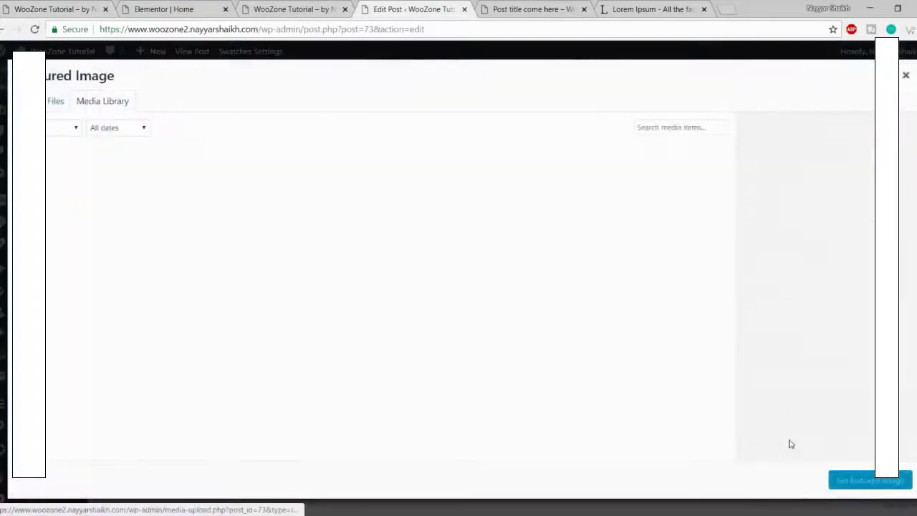
click(69, 108)
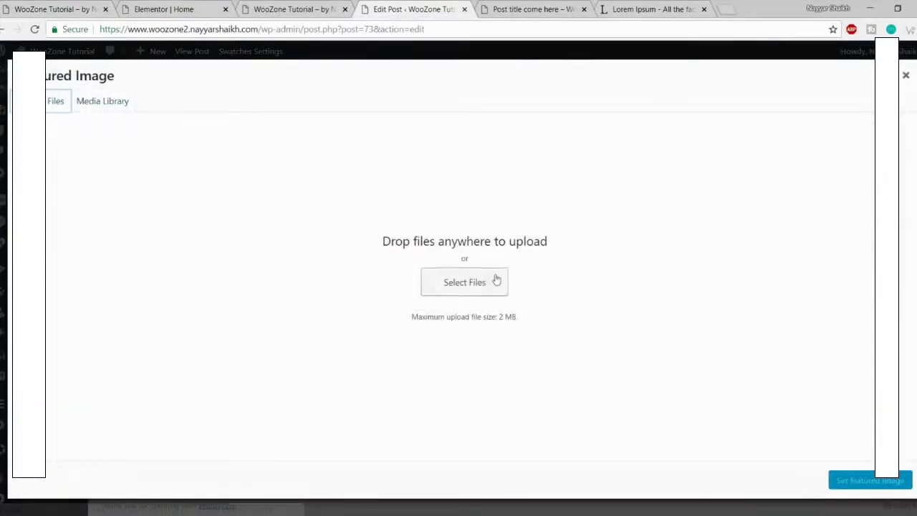
click(494, 280)
scroll(287, 226, down, 3)
click(220, 213)
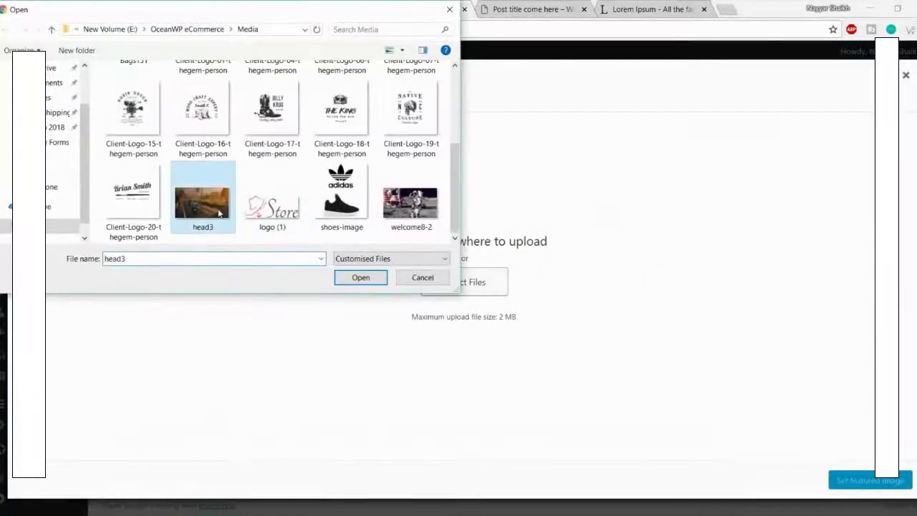
click(358, 278)
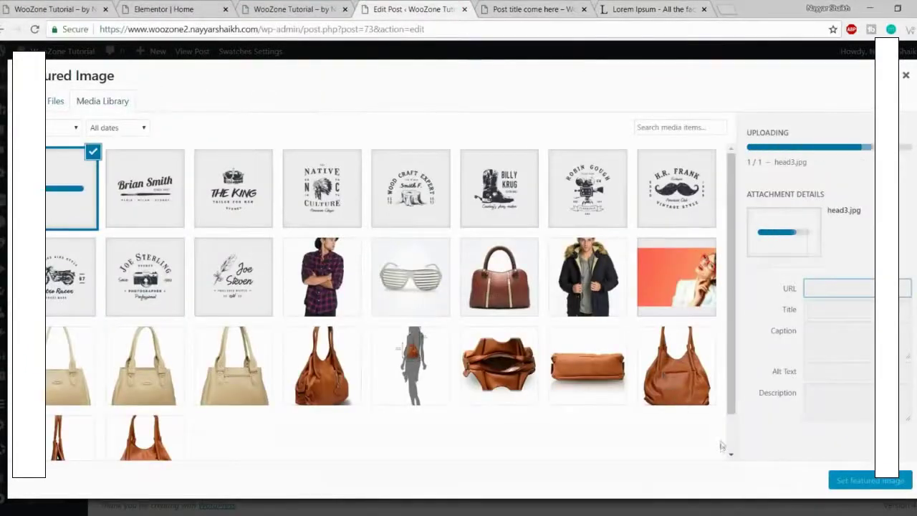
click(858, 480)
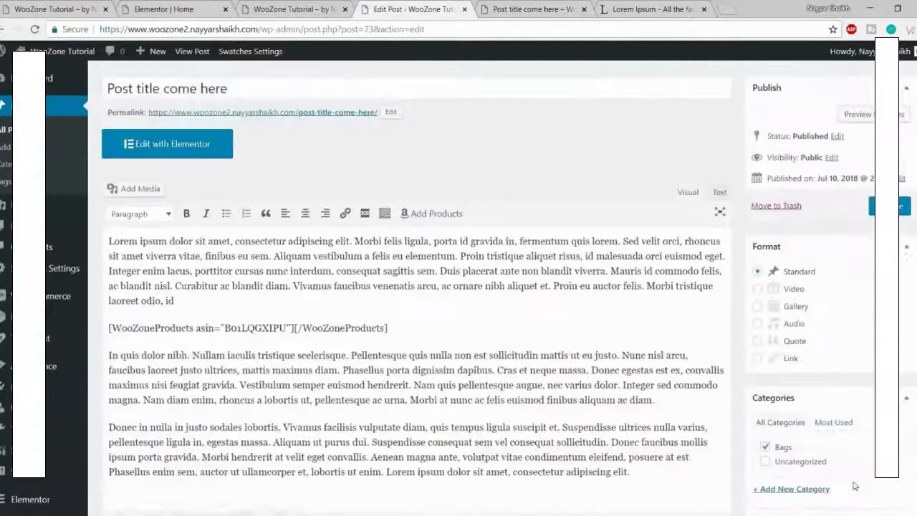
scroll(859, 286, up, 1)
click(872, 264)
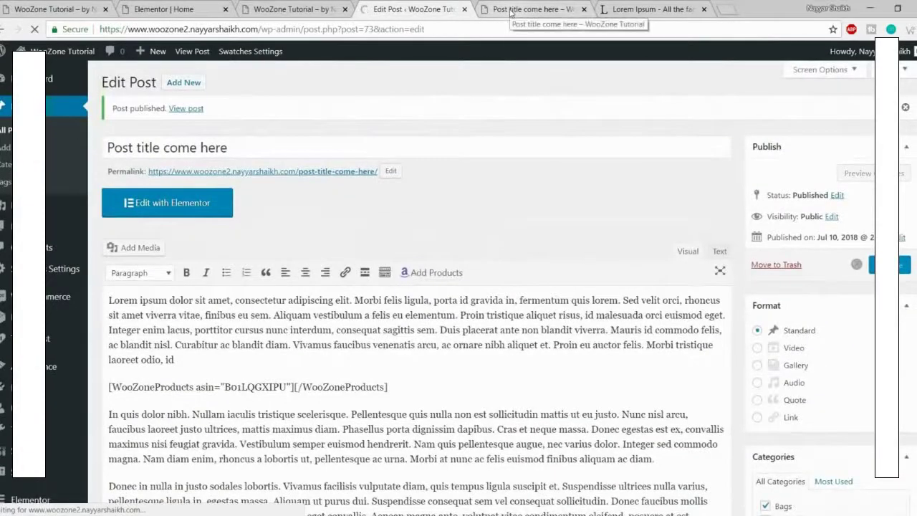
click(510, 10)
Step: Reload the live post to confirm the head3 photo, then close the post and Lorem Ipsum tabs
click(34, 32)
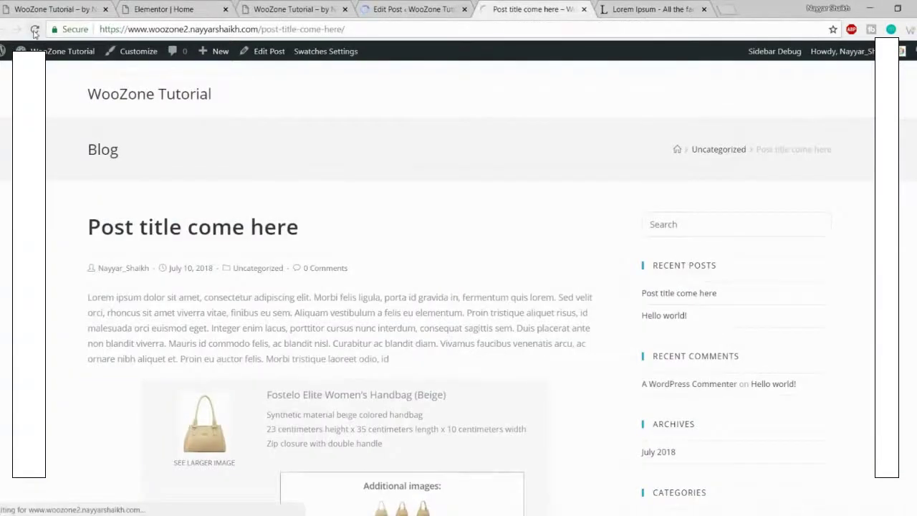
scroll(433, 286, down, 2)
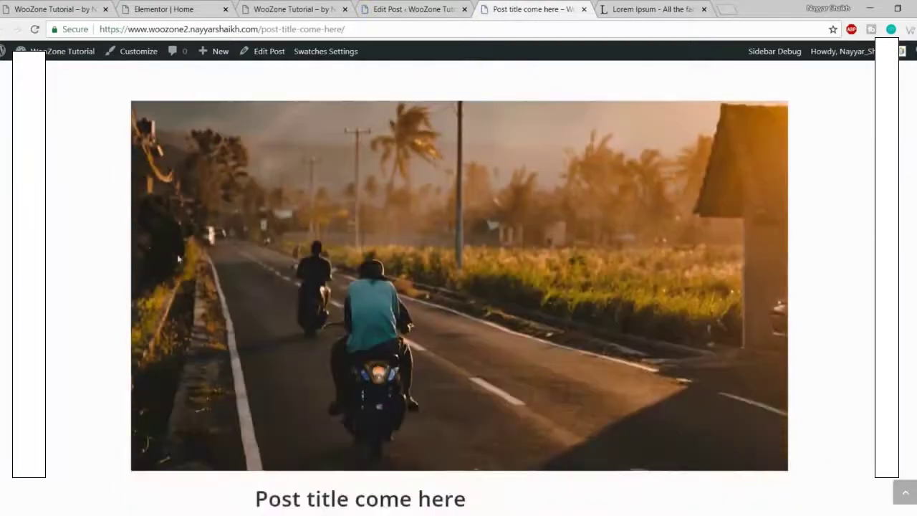
scroll(545, 286, down, 4)
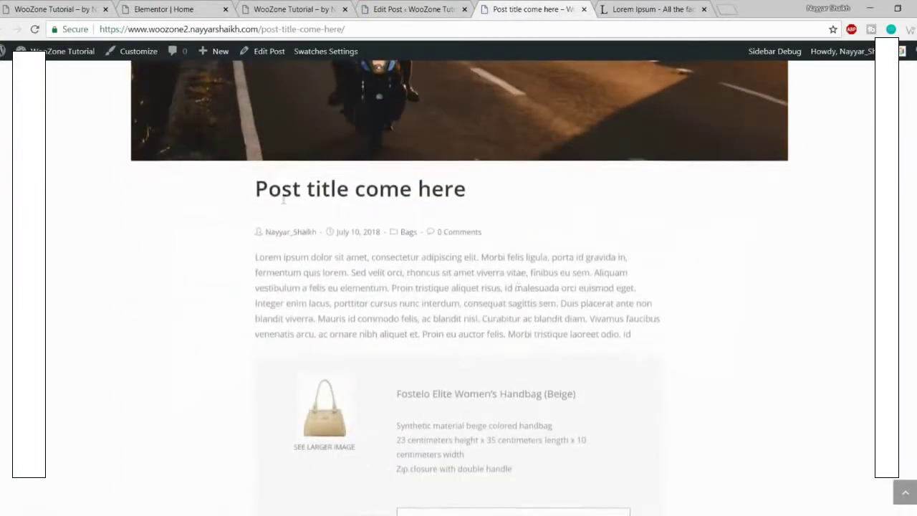
scroll(547, 288, down, 10)
scroll(798, 202, up, 15)
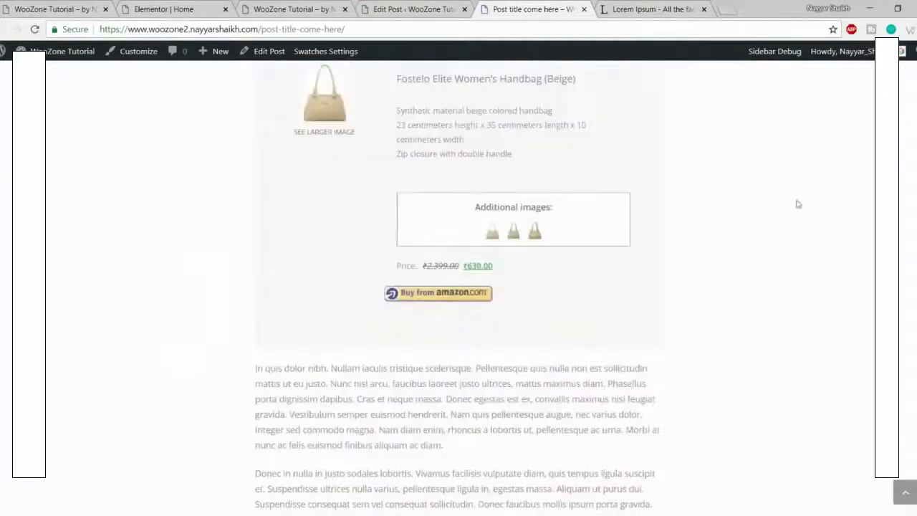
scroll(811, 305, up, 2)
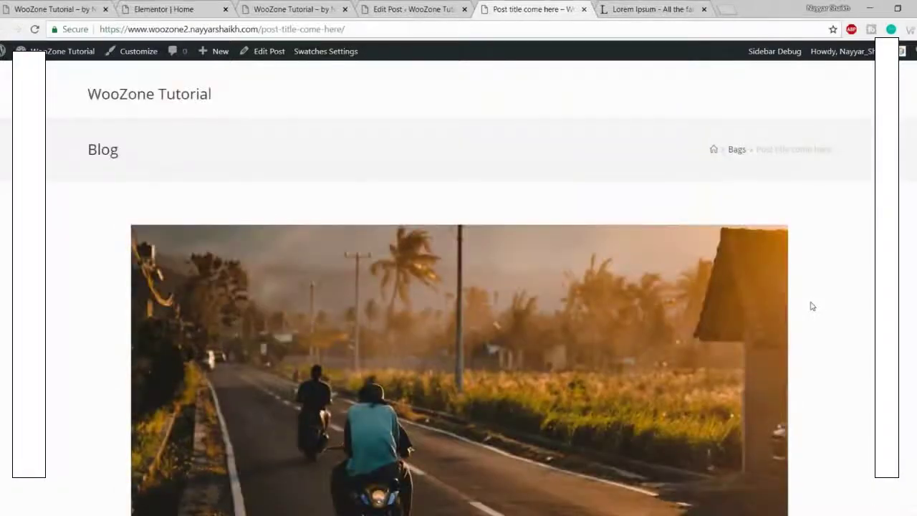
scroll(811, 306, down, 10)
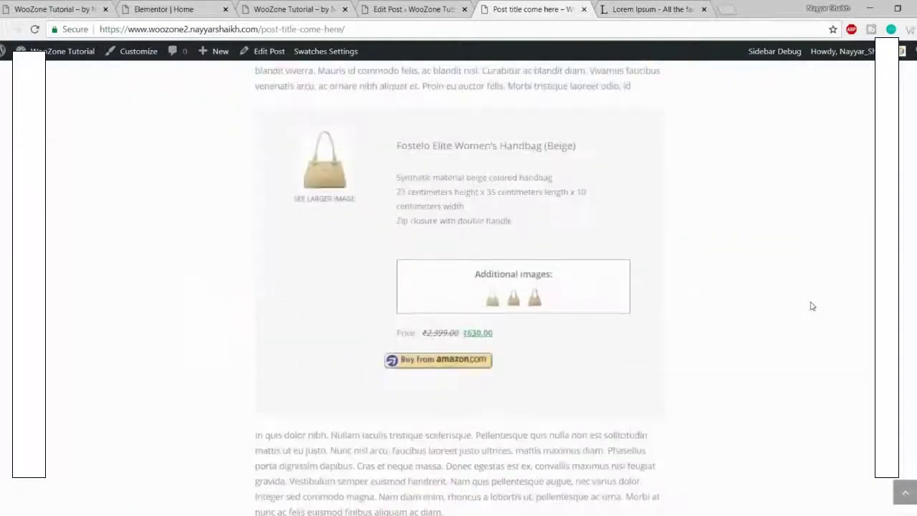
scroll(811, 306, down, 2)
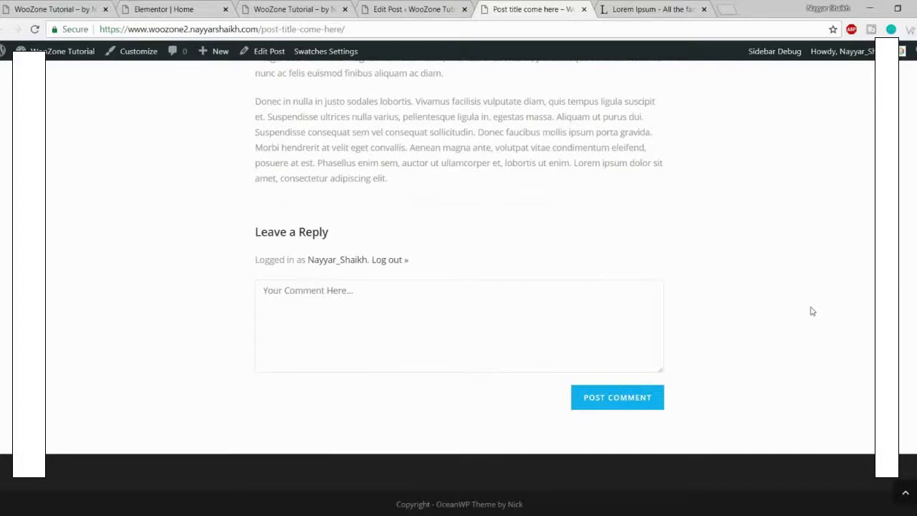
scroll(788, 286, up, 12)
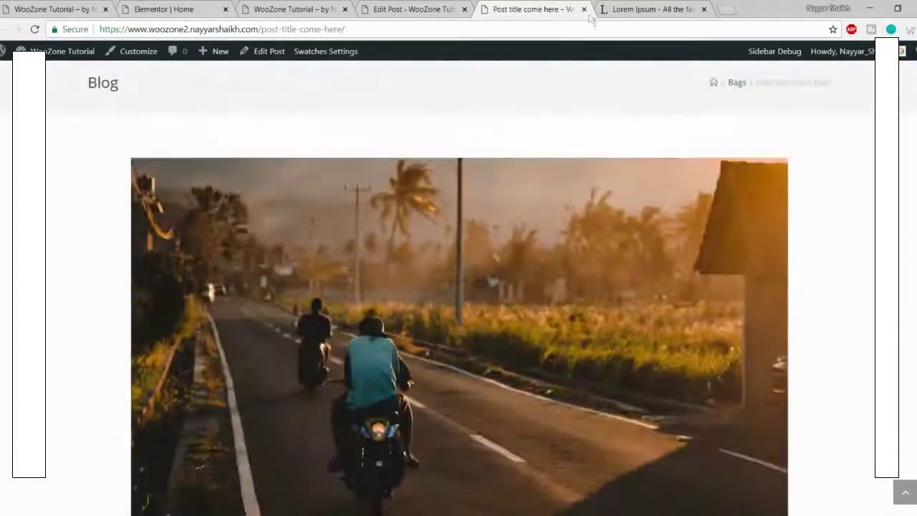
click(583, 10)
click(584, 10)
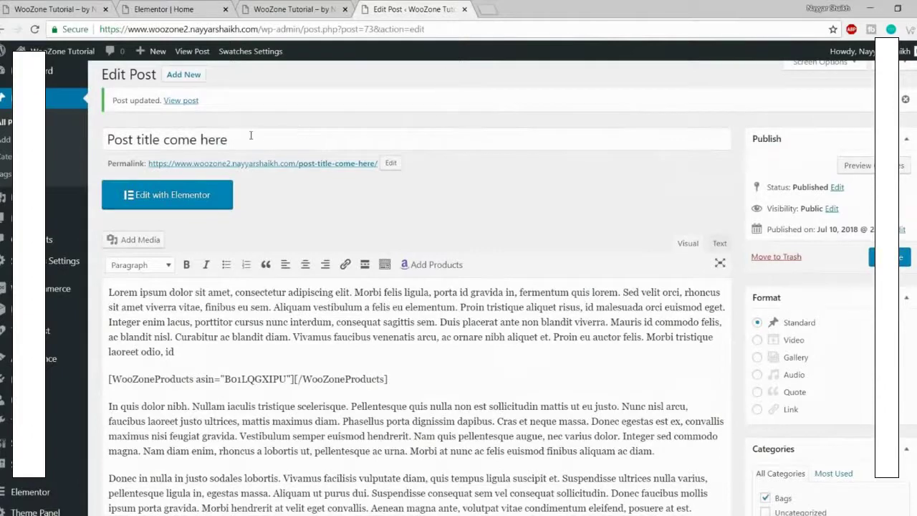
Step: Reload the Elementor Home editor and compare it with the live site's New Design Trends heading
click(463, 8)
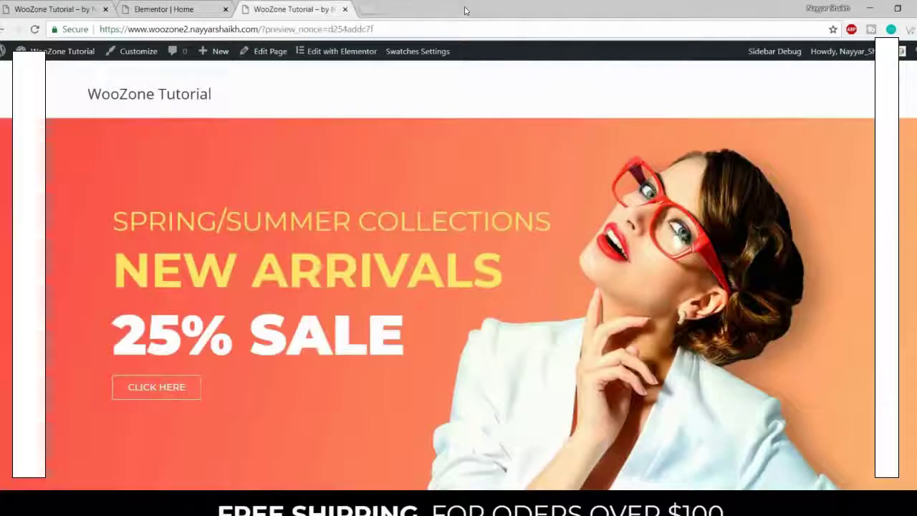
click(190, 6)
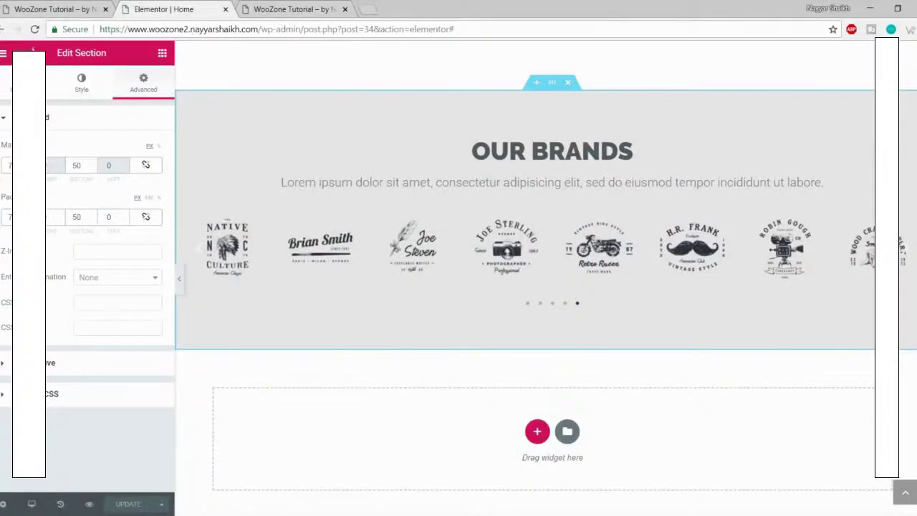
click(34, 30)
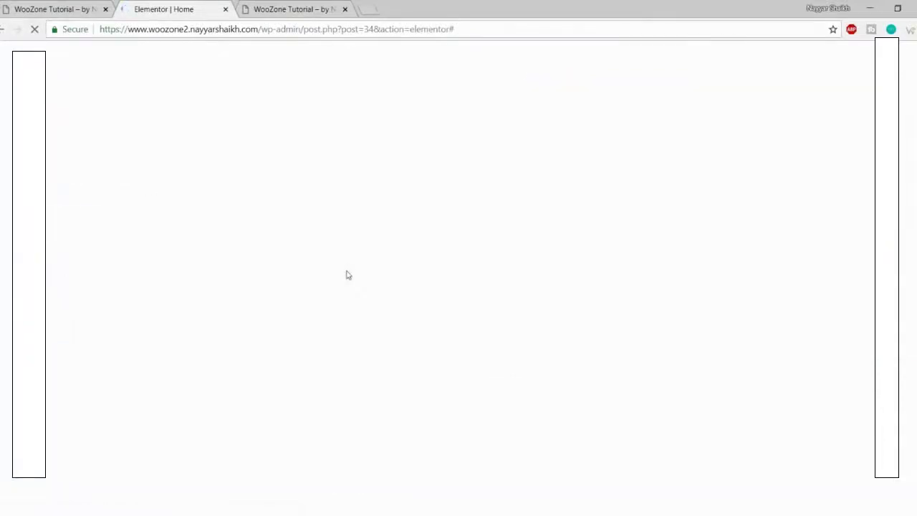
scroll(388, 339, down, 15)
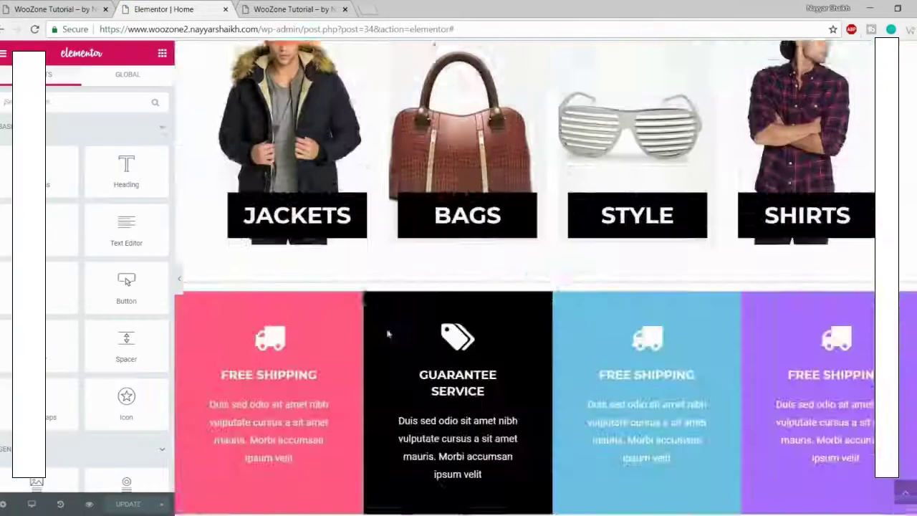
scroll(392, 346, down, 10)
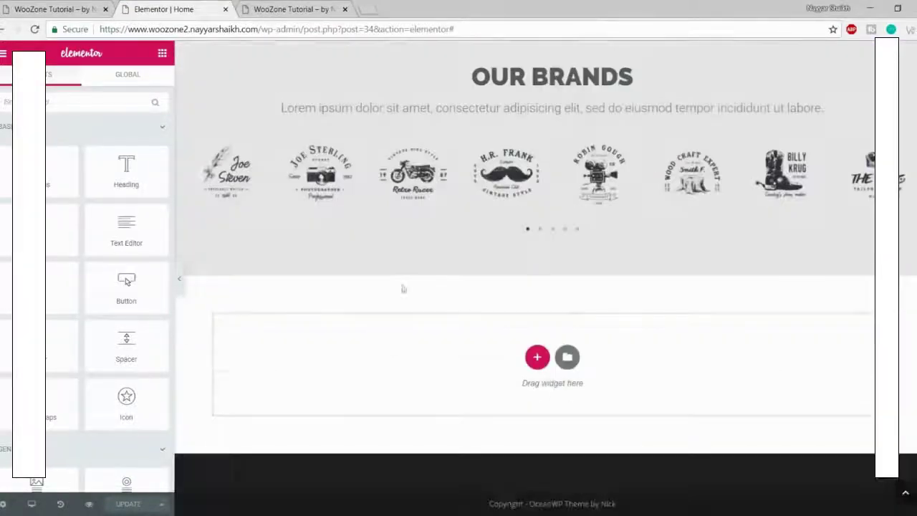
click(85, 5)
scroll(458, 287, down, 3)
scroll(459, 286, up, 5)
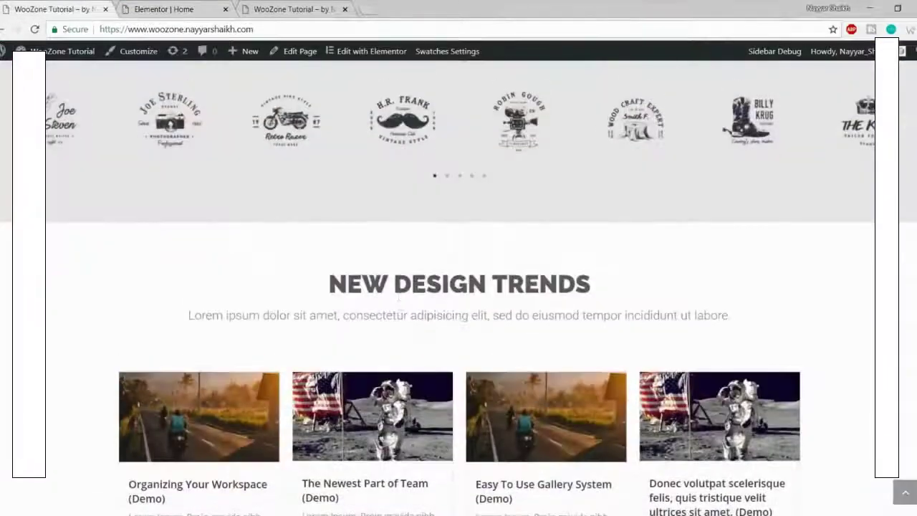
drag(318, 285, 614, 351)
Step: Copy the New Comers heading section and paste it into the empty area below Our Brands
key(ctrl+Tab)
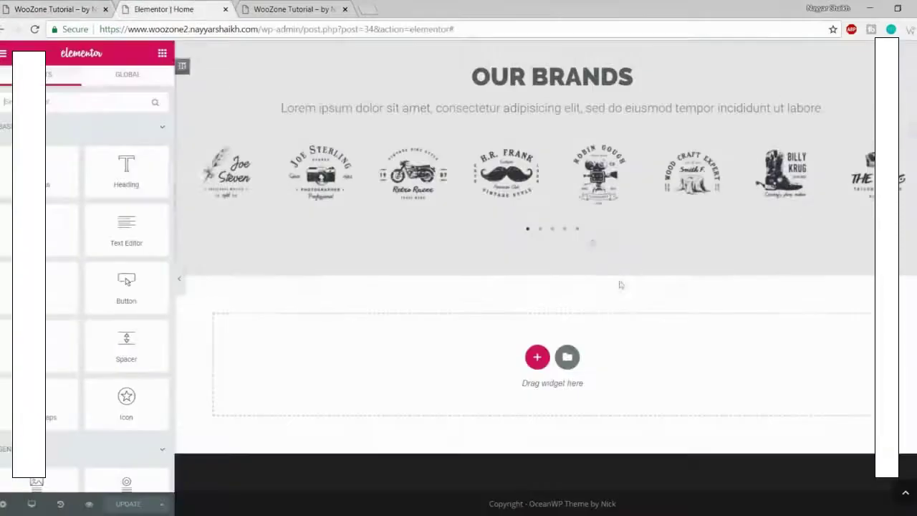
scroll(621, 287, up, 4)
scroll(622, 287, down, 3)
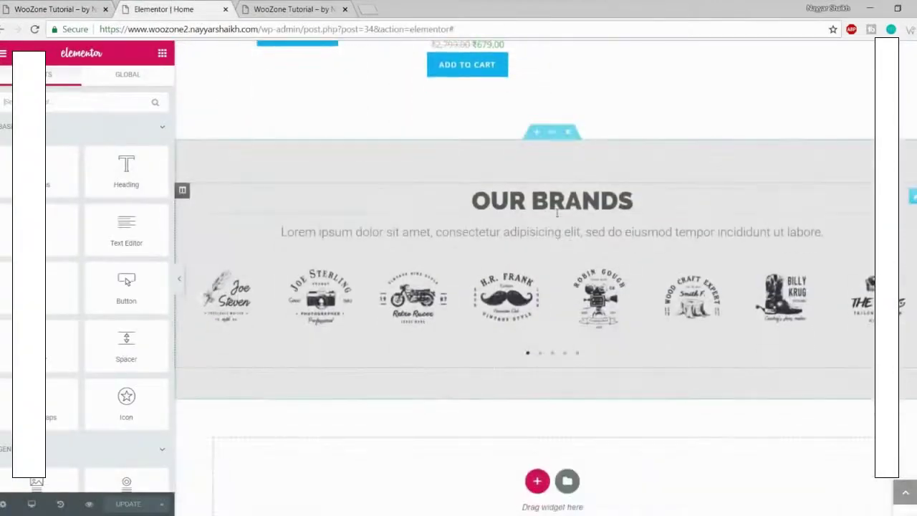
scroll(573, 265, up, 10)
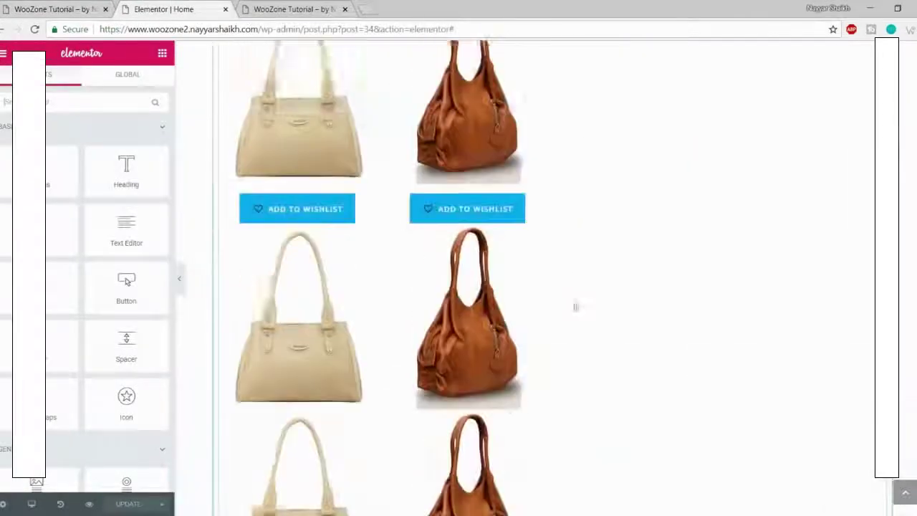
scroll(581, 340, down, 10)
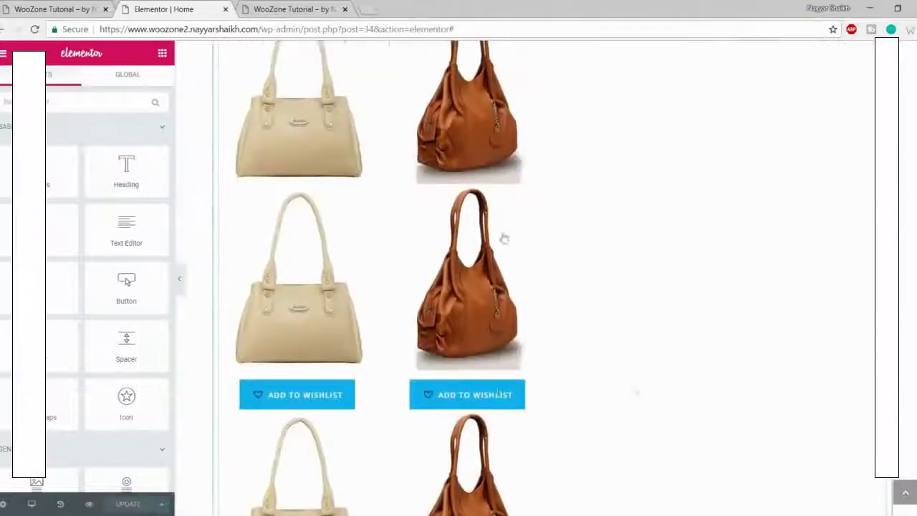
scroll(492, 370, up, 3)
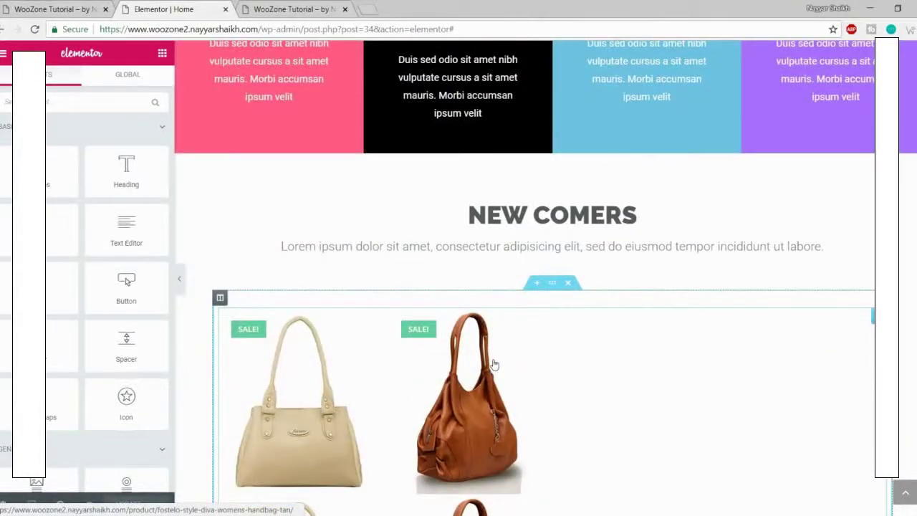
scroll(548, 340, up, 1)
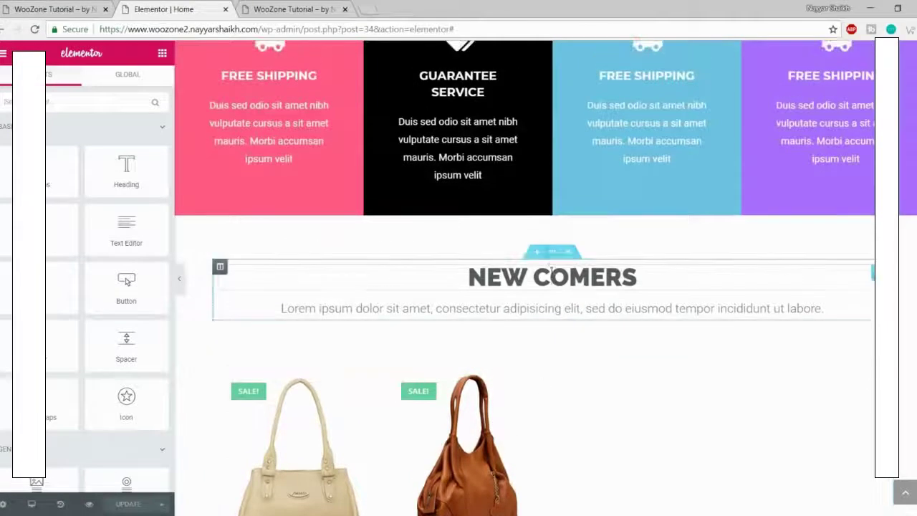
right_click(552, 260)
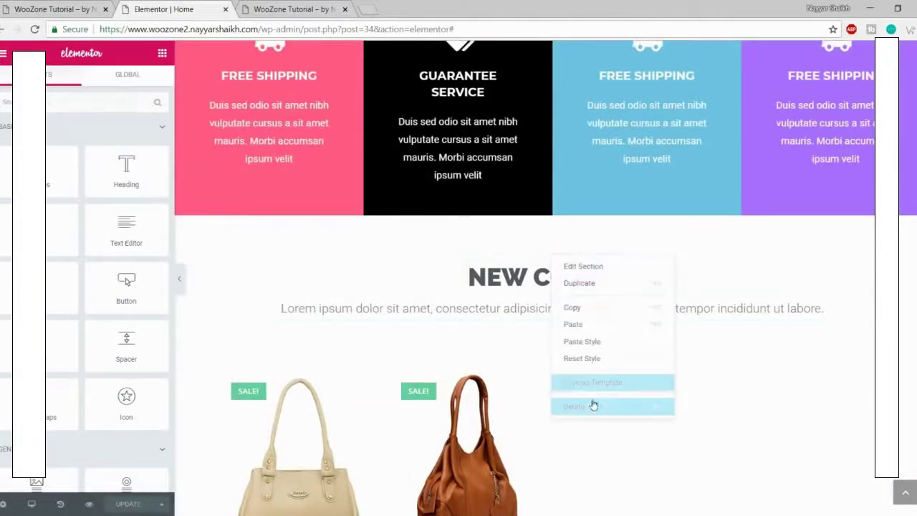
click(593, 325)
scroll(624, 394, down, 10)
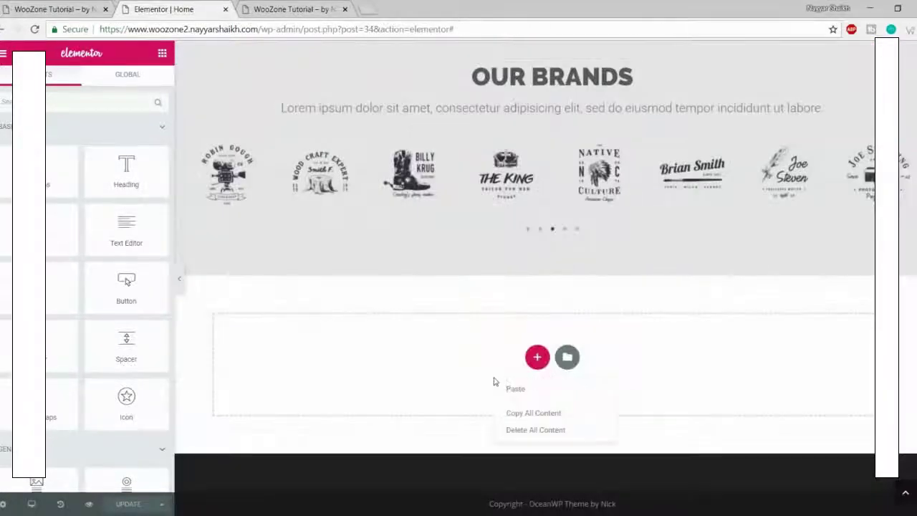
click(517, 389)
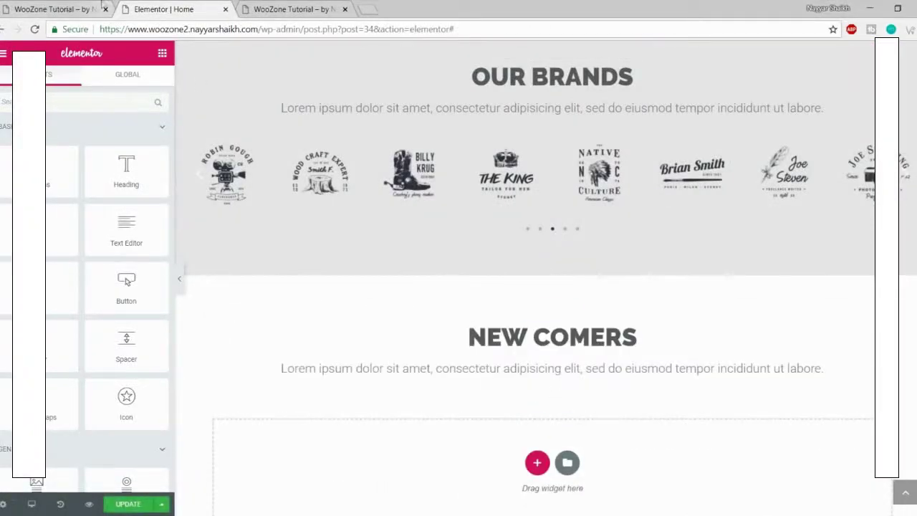
Step: Replace COMERS with DESIGN TRENDS in the pasted heading so it reads NEW DESIGN TRENDS
click(72, 8)
click(525, 270)
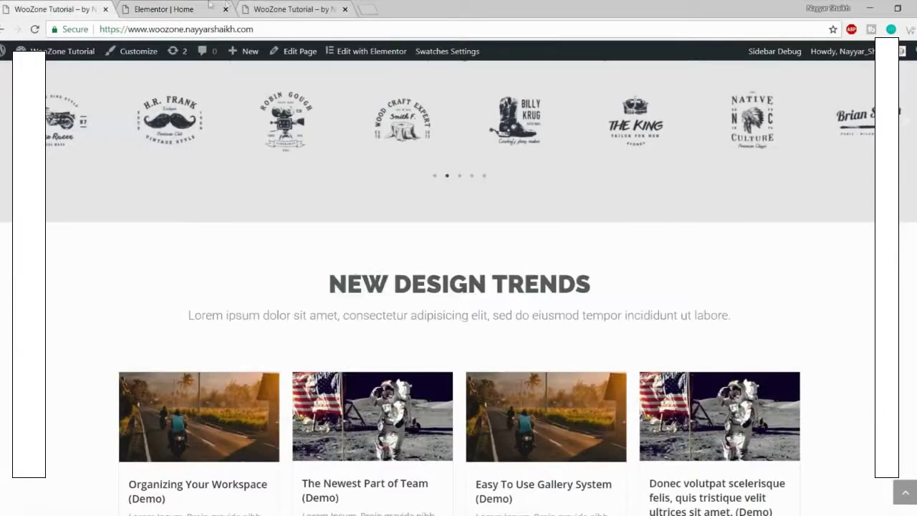
click(210, 6)
click(540, 337)
drag(534, 337, 809, 338)
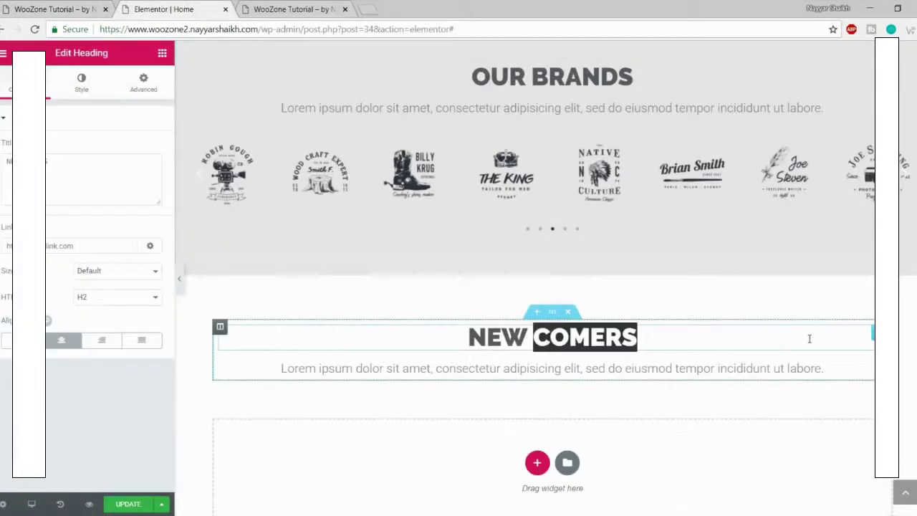
text(DESIGN)
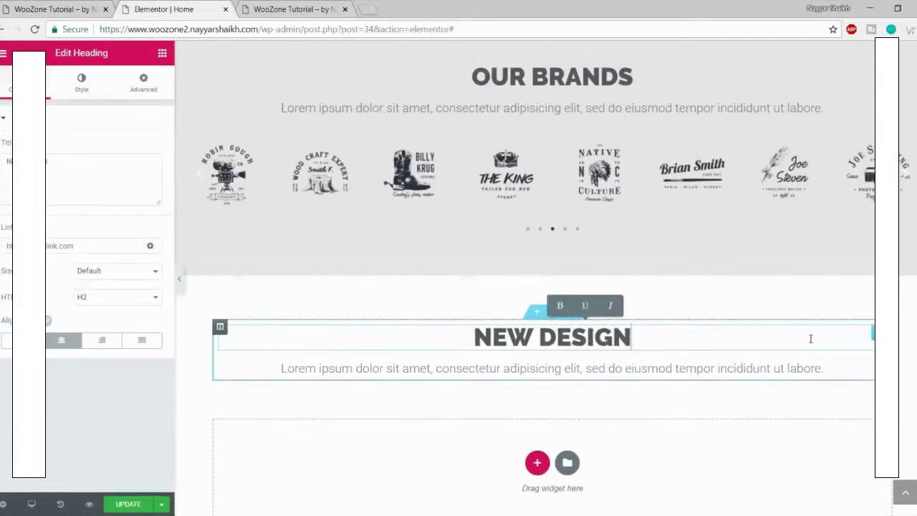
text( TRENDS)
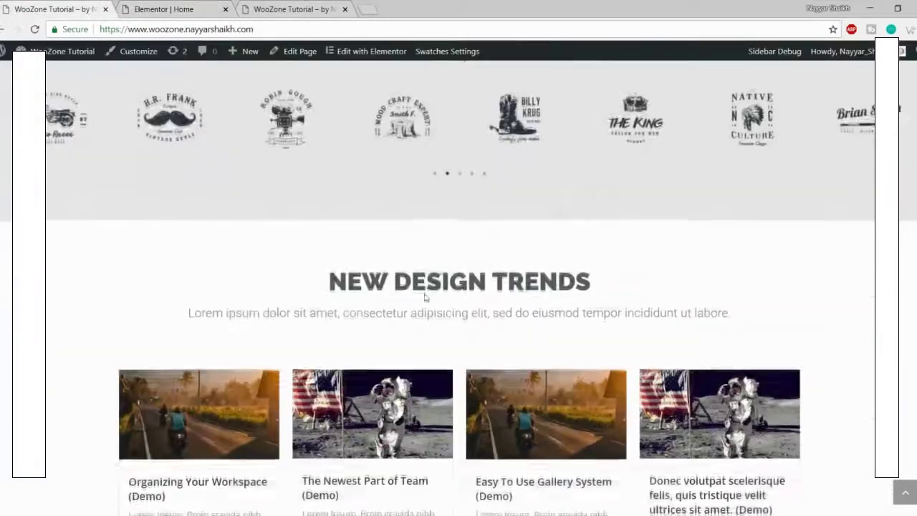
scroll(373, 301, down, 4)
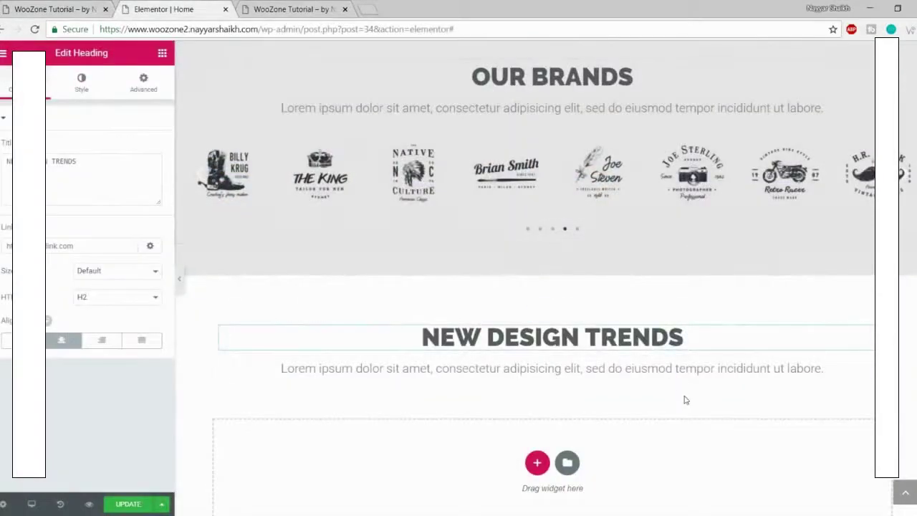
click(163, 54)
scroll(126, 276, down, 15)
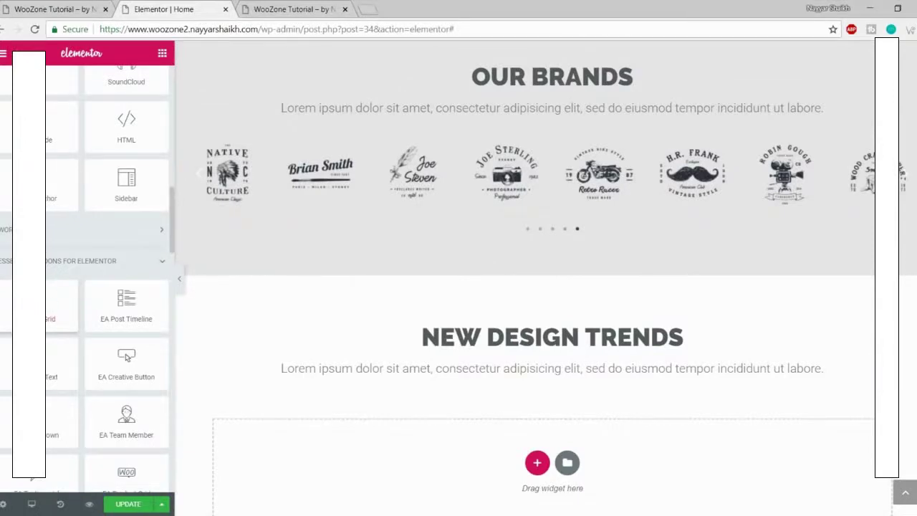
Step: Drop an Essential Addons Post Grid of recent posts under the new heading and view the preview
drag(126, 304, 521, 445)
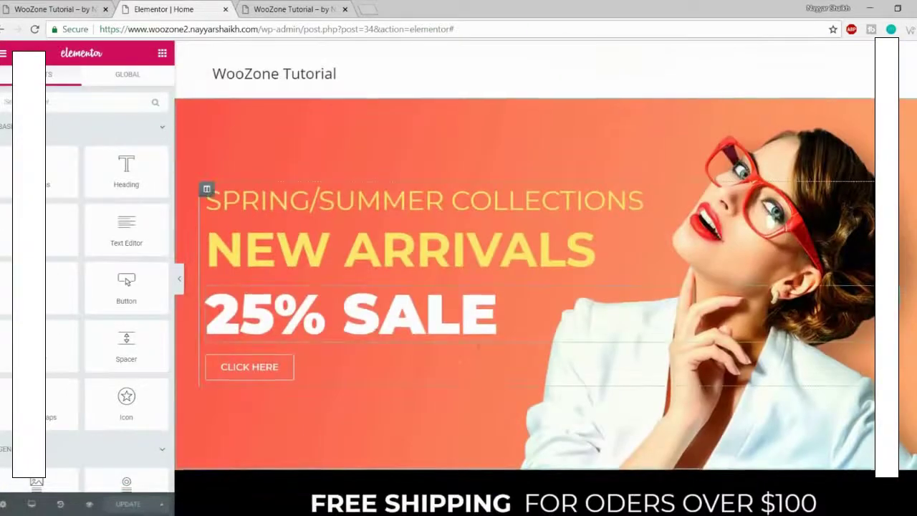
scroll(479, 371, down, 3)
scroll(479, 371, down, 2)
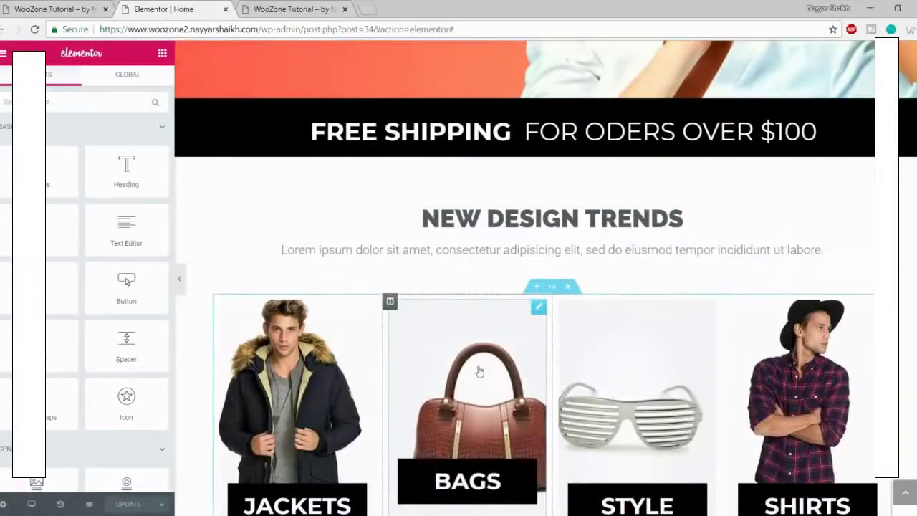
scroll(479, 371, down, 10)
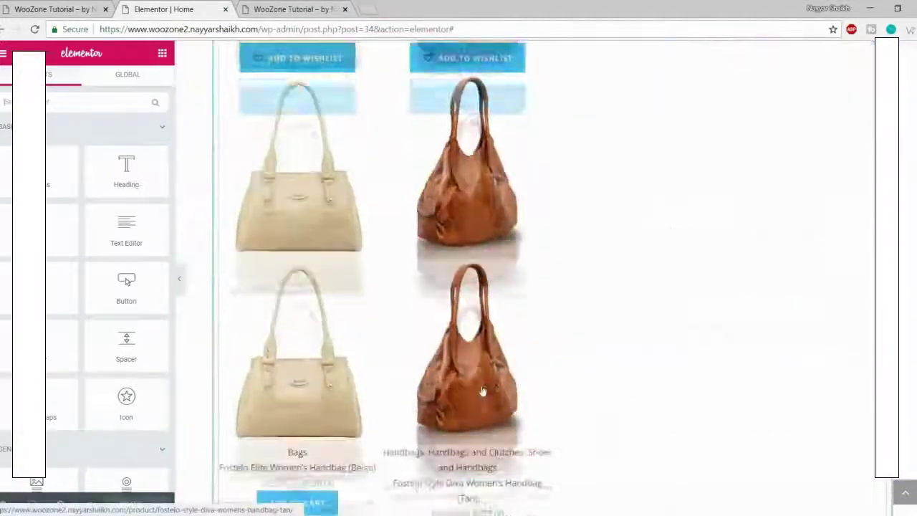
scroll(482, 390, up, 8)
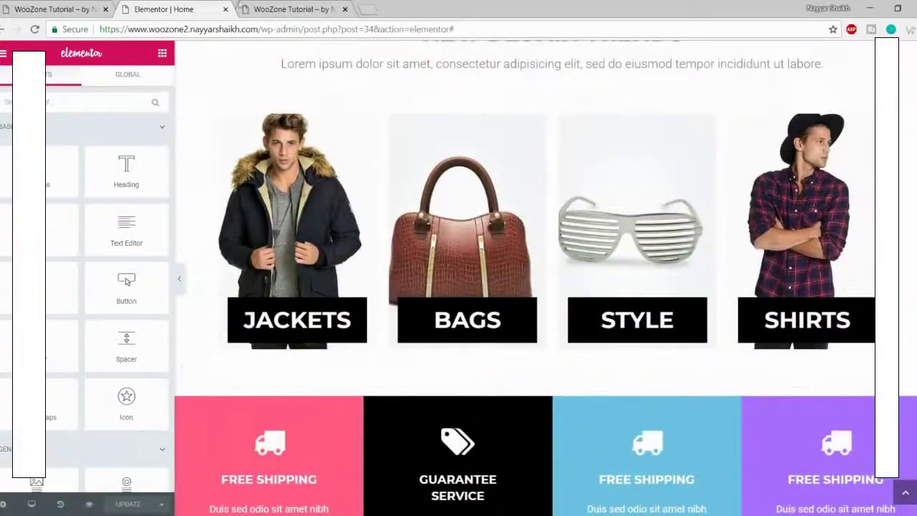
click(260, 7)
scroll(296, 43, down, 3)
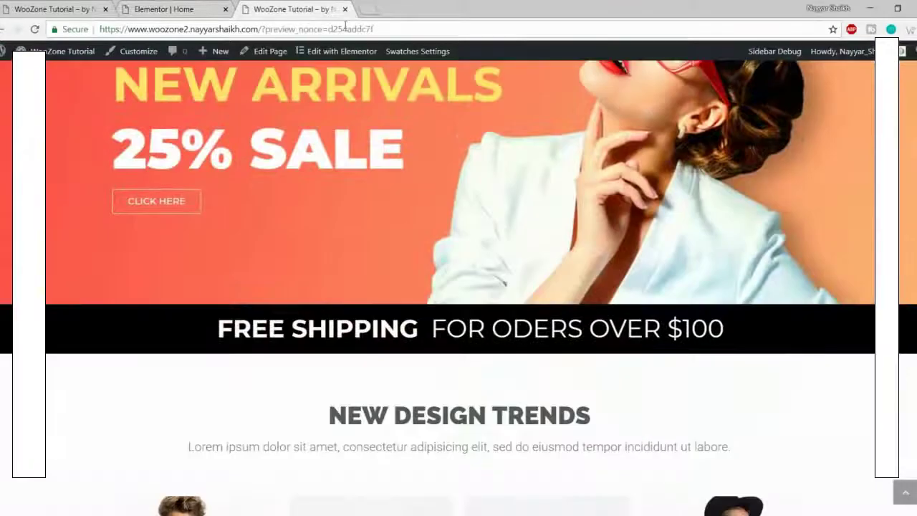
Step: Load the store home page and look over its SPRING/SUMMER COLLECTIONS heading
scroll(235, 230, up, 3)
click(151, 95)
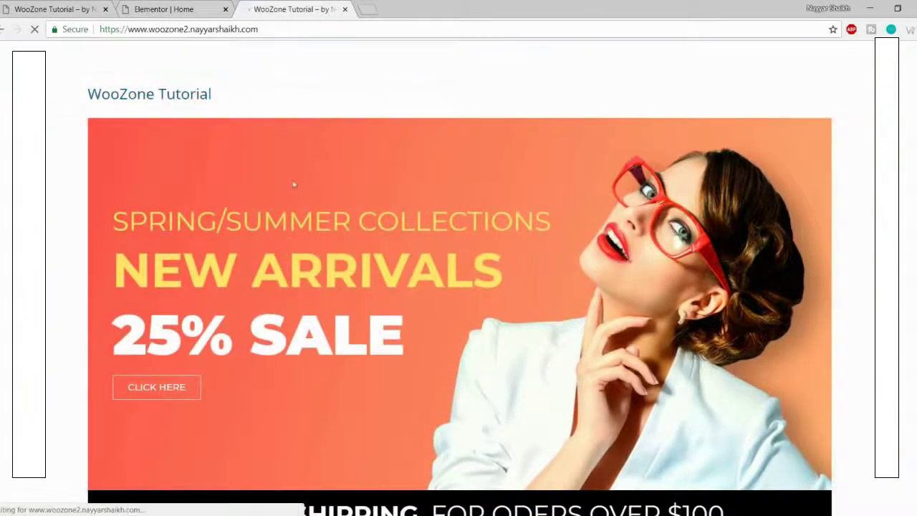
scroll(335, 259, down, 3)
scroll(334, 259, down, 10)
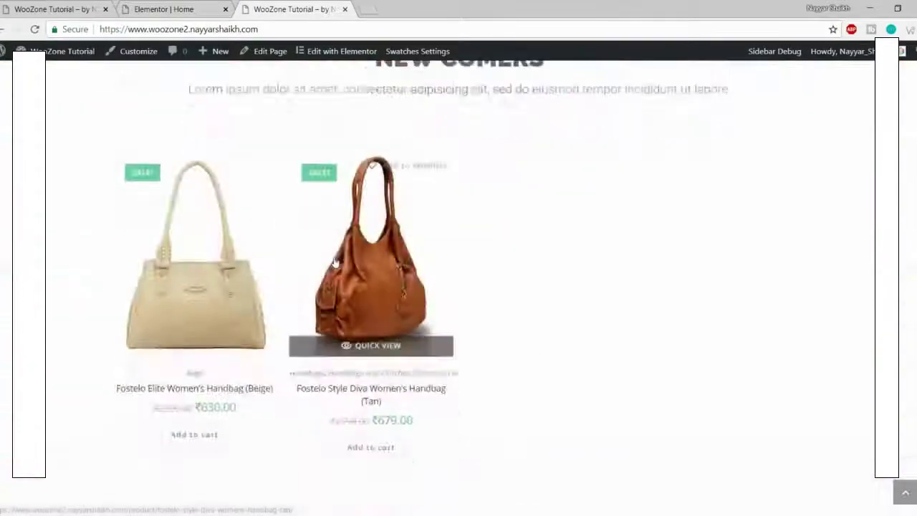
scroll(339, 270, up, 5)
scroll(339, 271, down, 10)
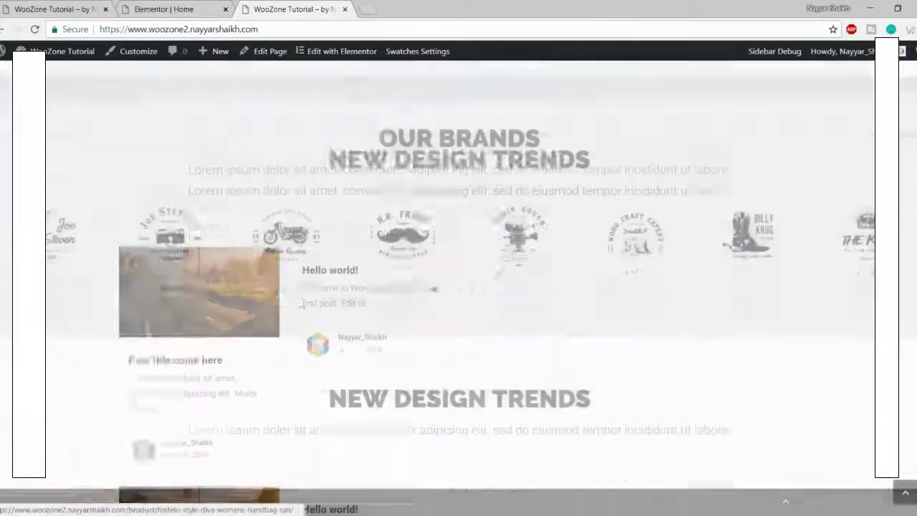
scroll(340, 271, up, 15)
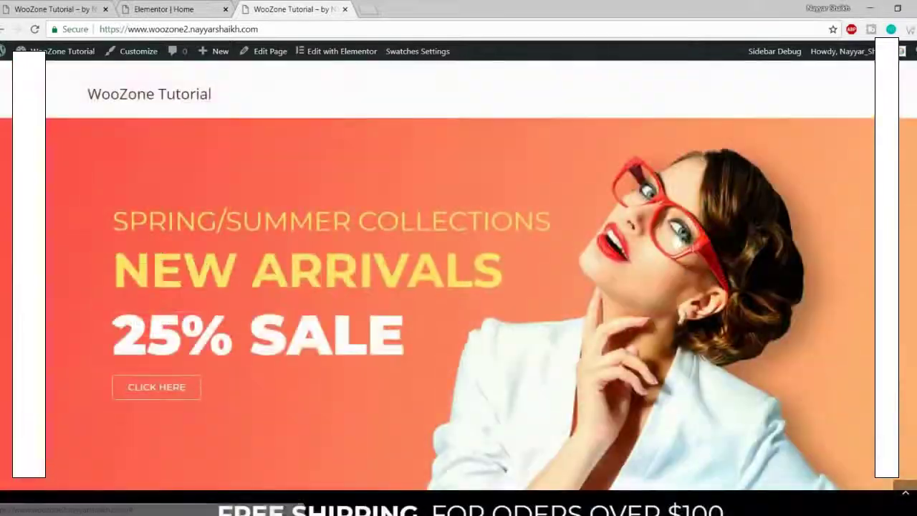
drag(71, 221, 550, 218)
Step: Reload the first live storefront tab
click(164, 9)
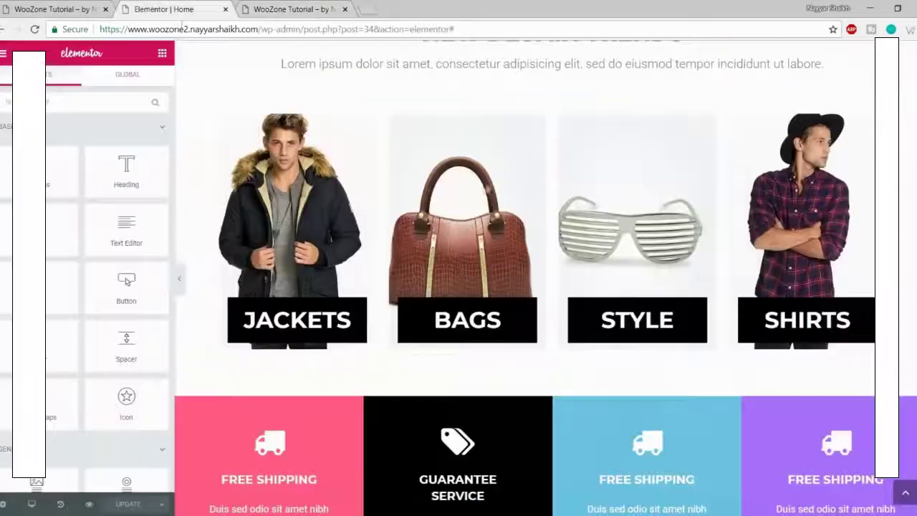
click(911, 496)
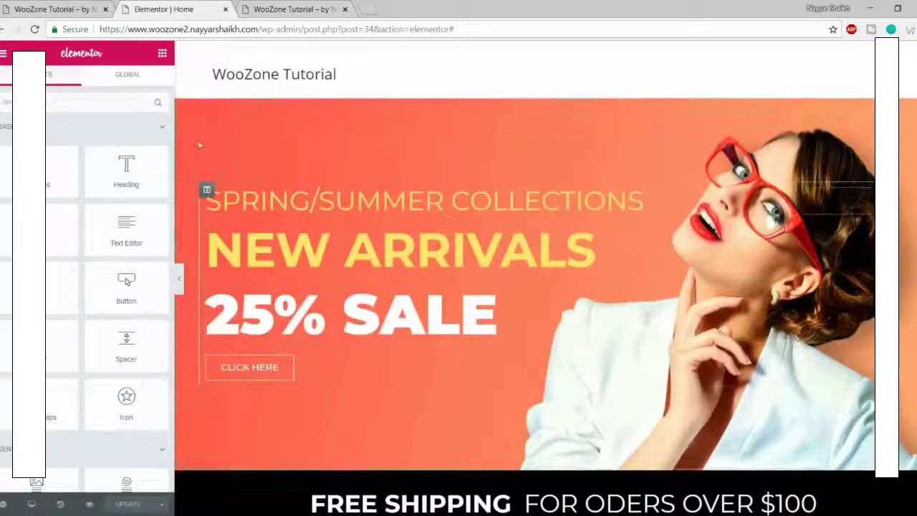
click(3, 9)
click(52, 10)
scroll(65, 65, up, 12)
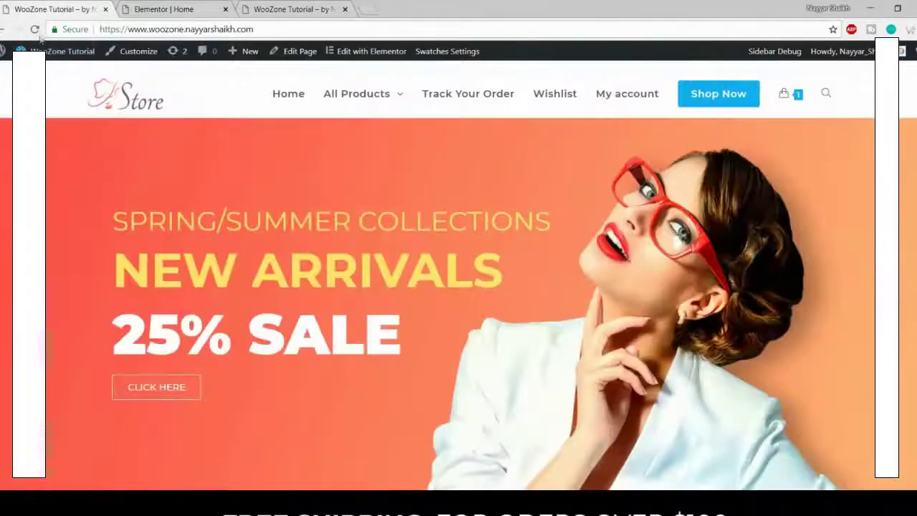
click(37, 31)
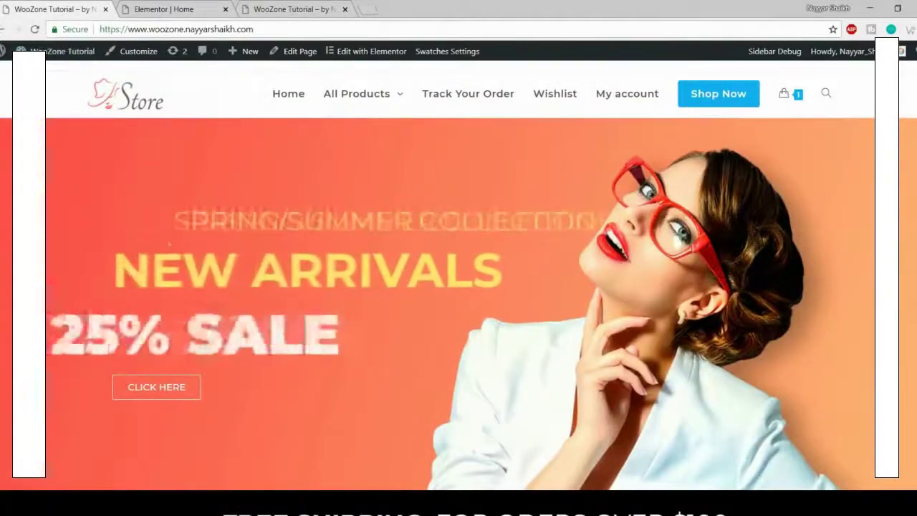
Step: Return to the Elementor Home editor and scroll to the New Arrivals 25% Sale banner
click(184, 7)
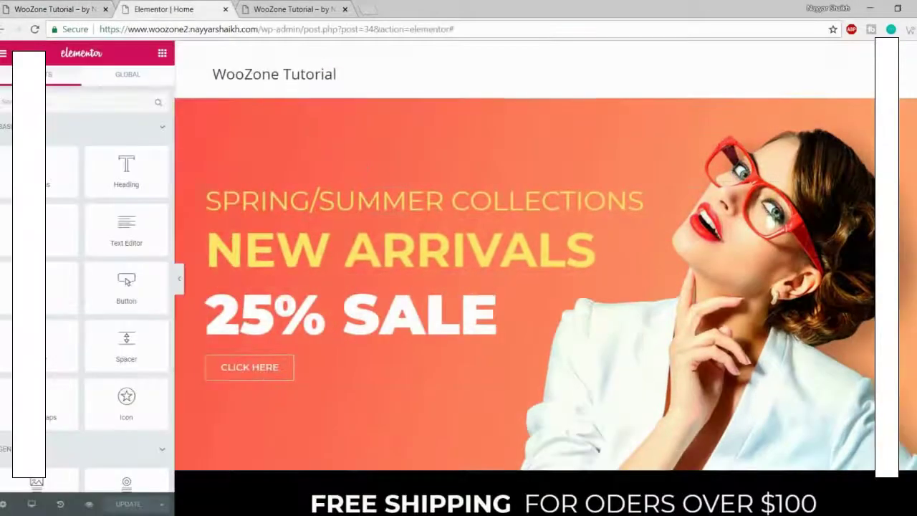
scroll(611, 303, down, 15)
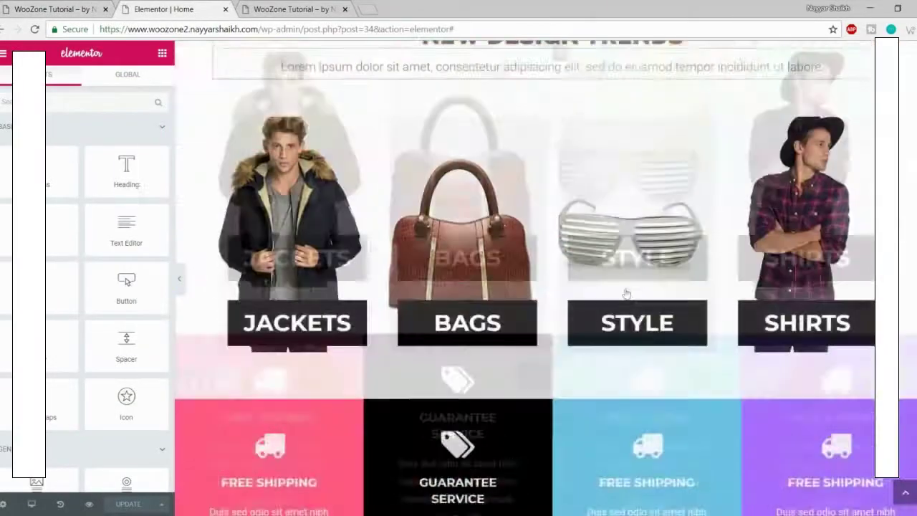
scroll(584, 323, down, 10)
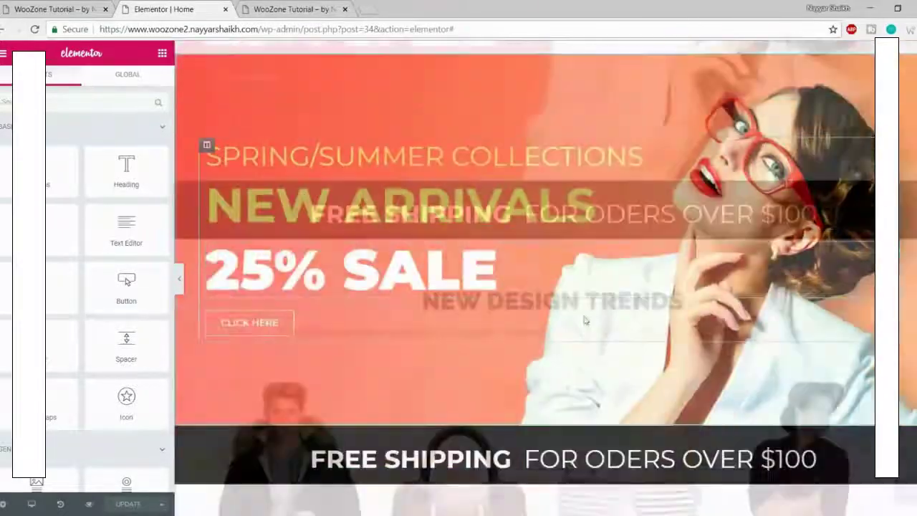
scroll(578, 364, down, 2)
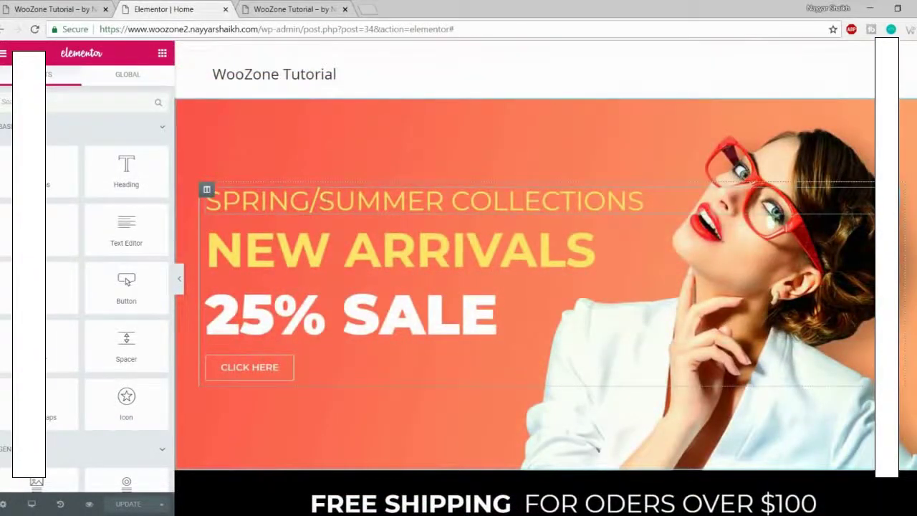
Step: Give the SPRING/SUMMER COLLECTIONS heading a Zoom In Left entrance animation
click(644, 201)
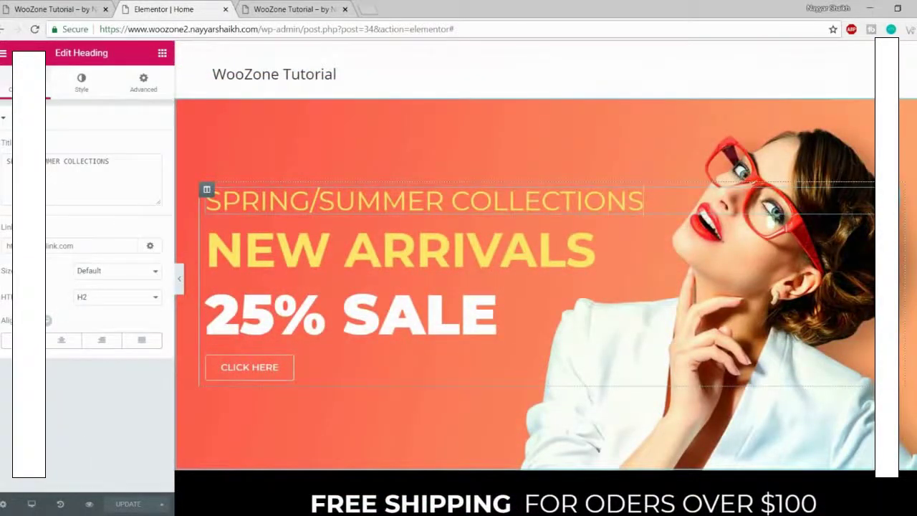
click(143, 82)
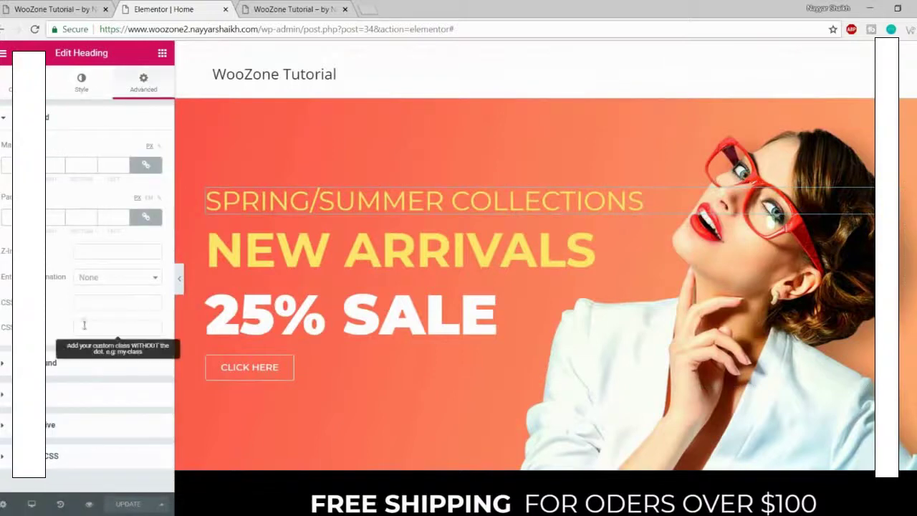
click(112, 283)
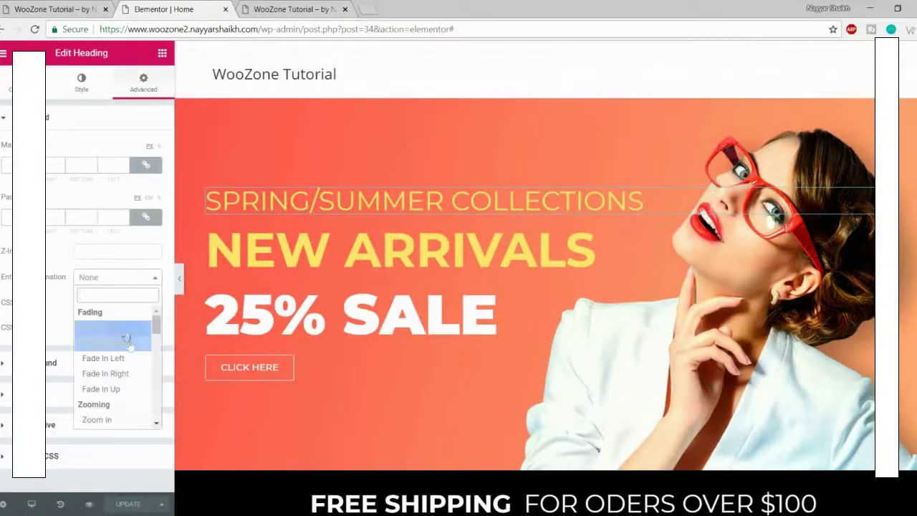
scroll(135, 365, down, 1)
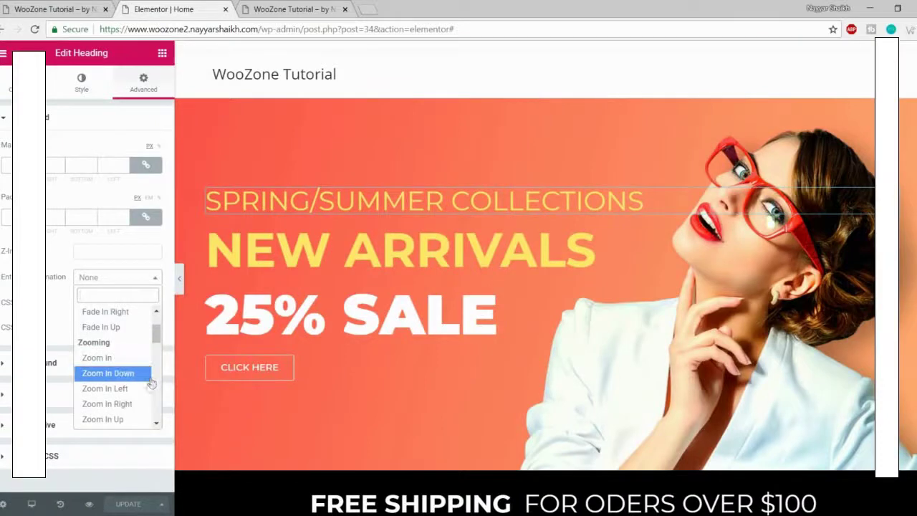
click(107, 390)
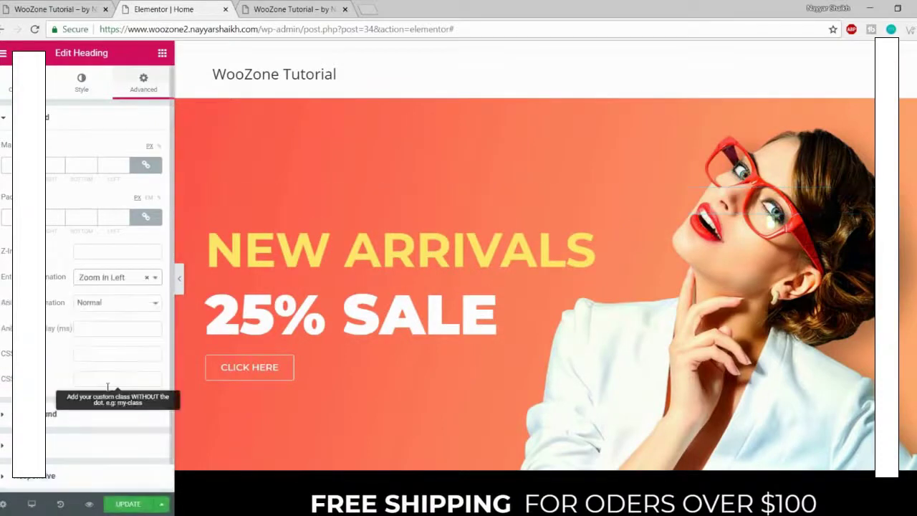
Step: Give the 25% SALE heading a Fade In Right entrance animation
click(309, 318)
click(143, 81)
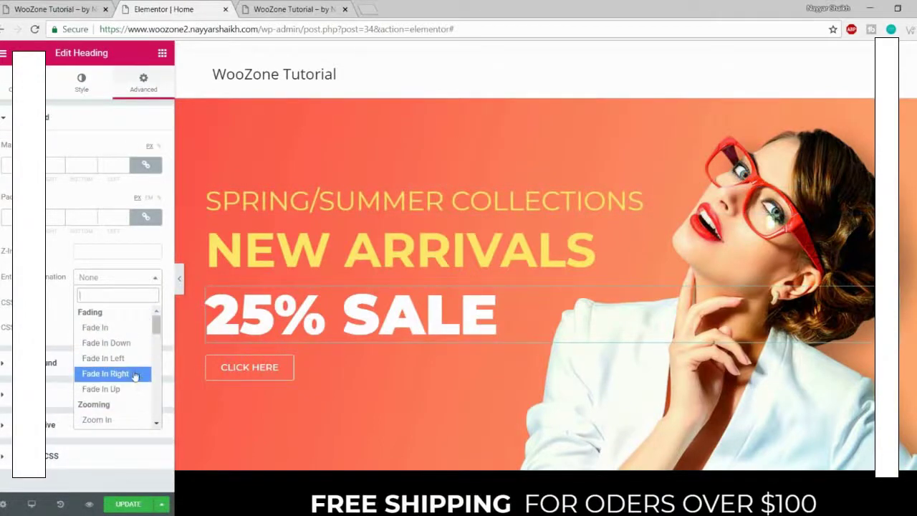
click(134, 375)
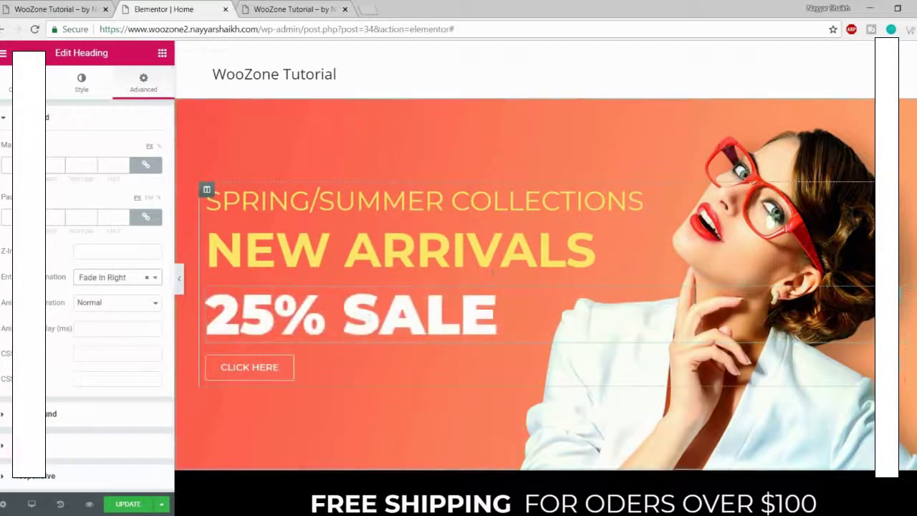
Step: Give the CLICK HERE button a Bounce In Up entrance and update the page
click(250, 367)
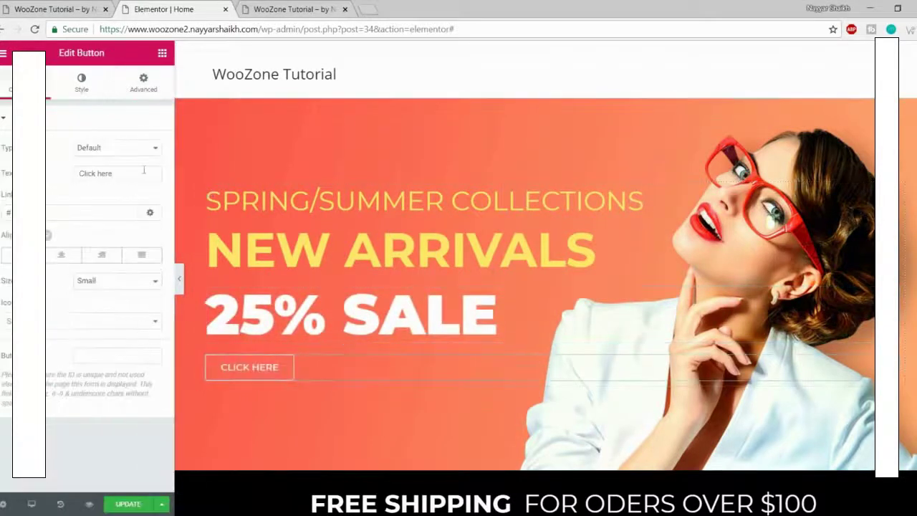
click(145, 97)
click(117, 277)
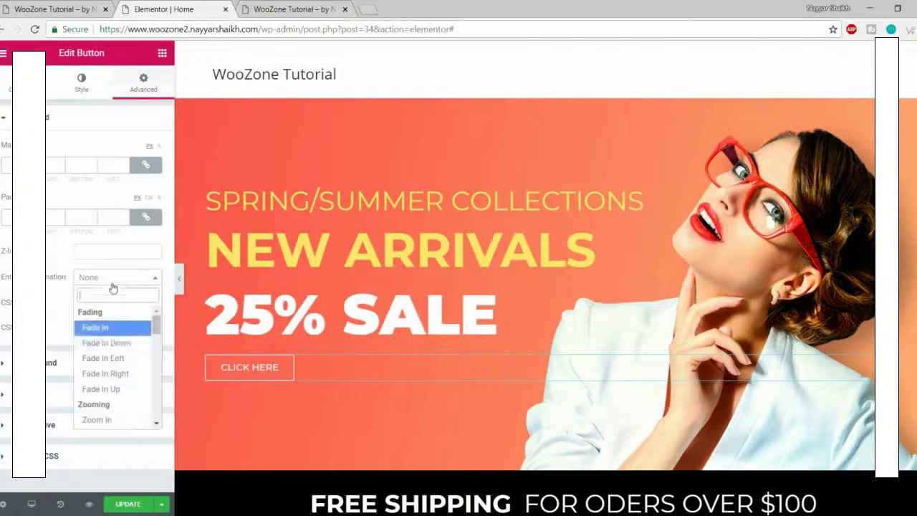
scroll(113, 358, down, 4)
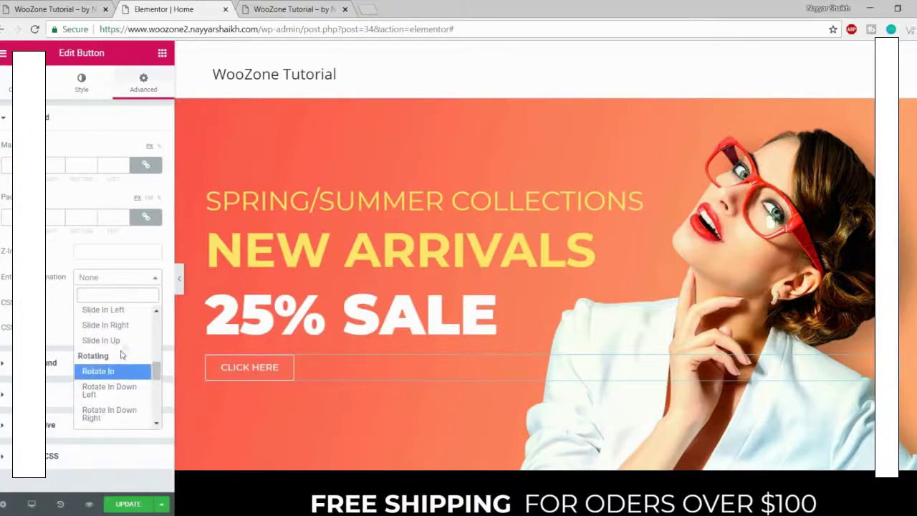
scroll(121, 377, up, 3)
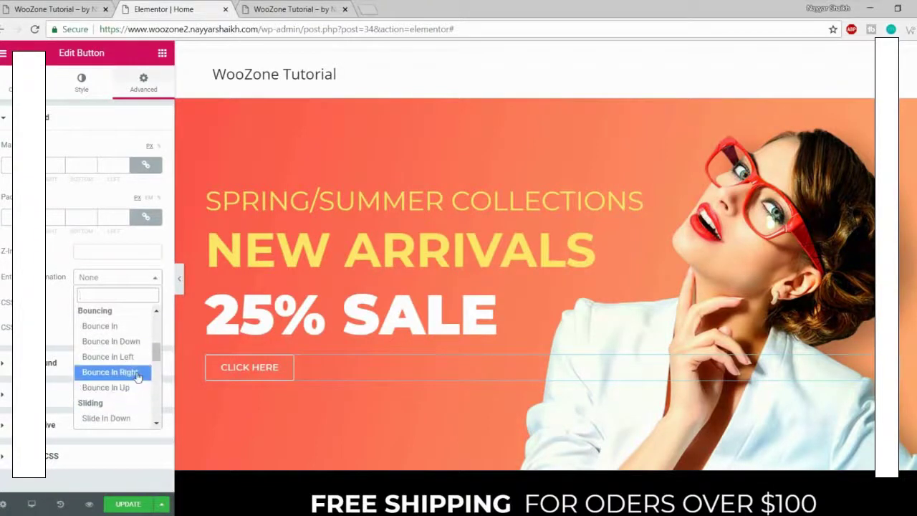
click(133, 389)
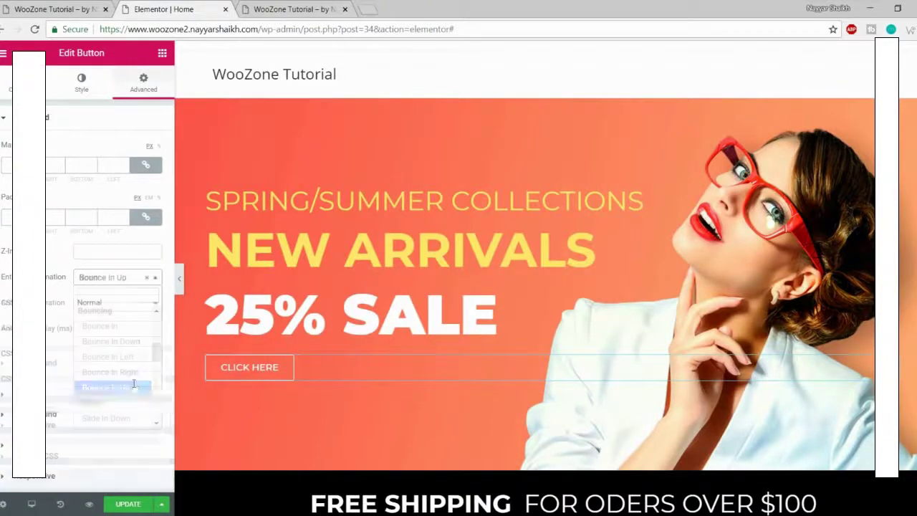
click(128, 503)
click(311, 5)
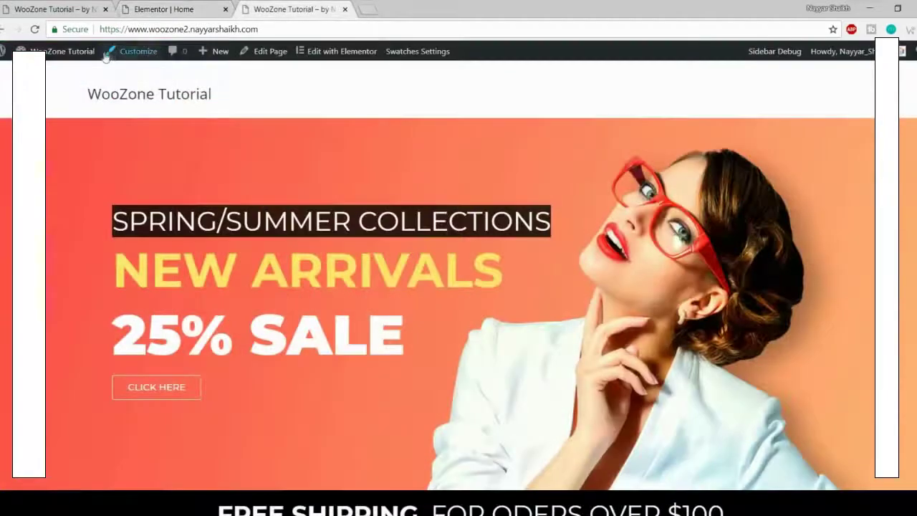
Step: Reload the live page to watch the hero animations, then close the Elementor editor tab
click(34, 29)
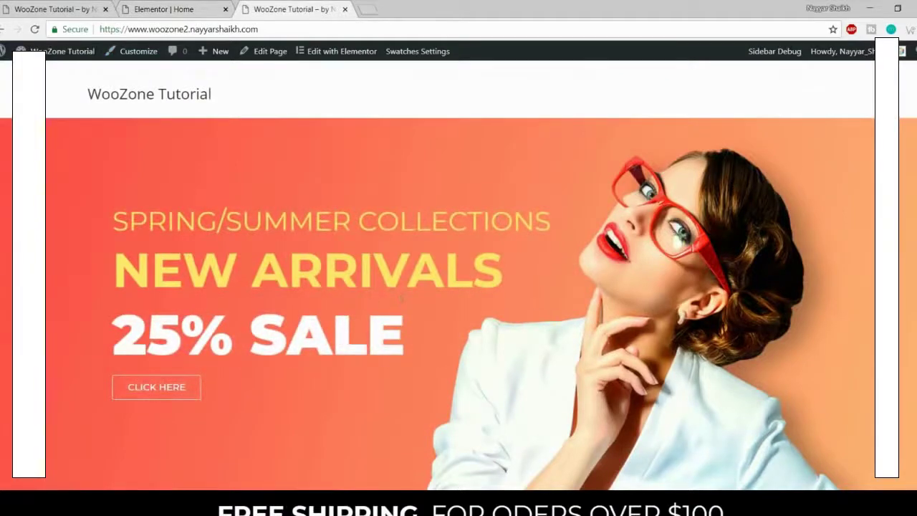
scroll(459, 286, down, 15)
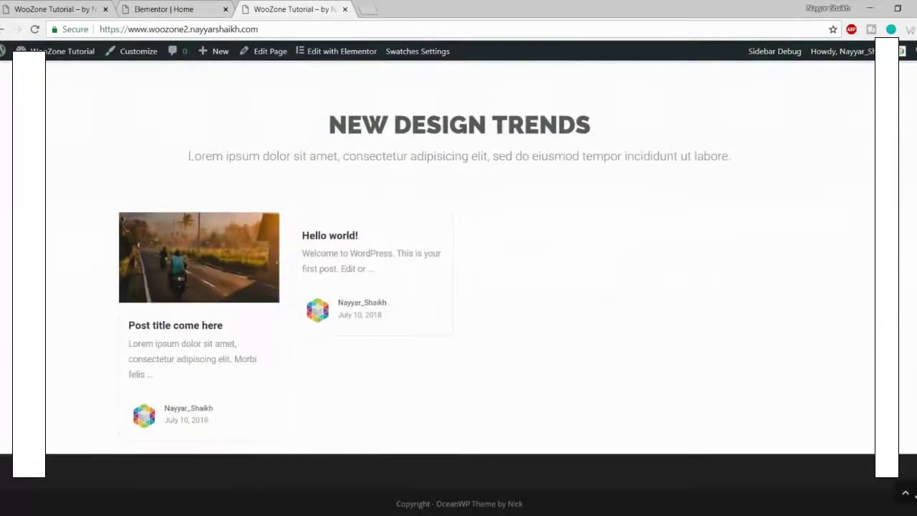
scroll(458, 287, up, 6)
click(905, 493)
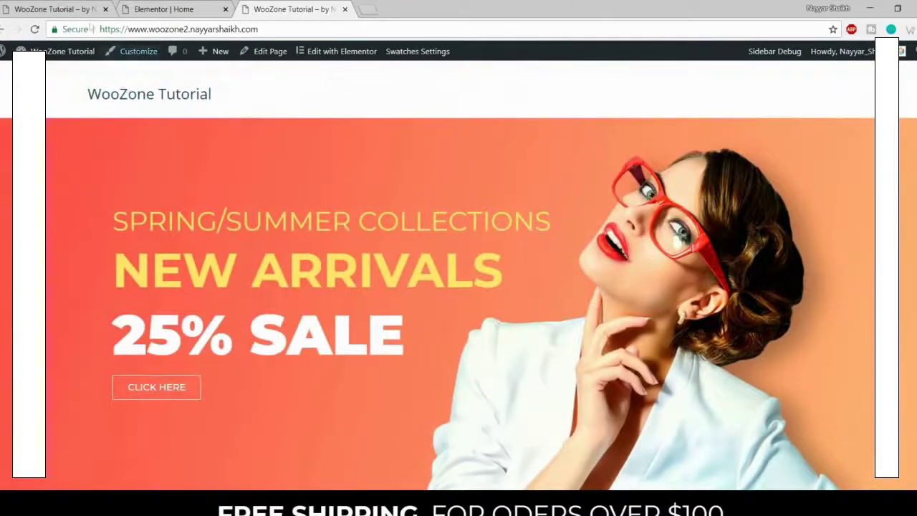
mouse_move(349, 106)
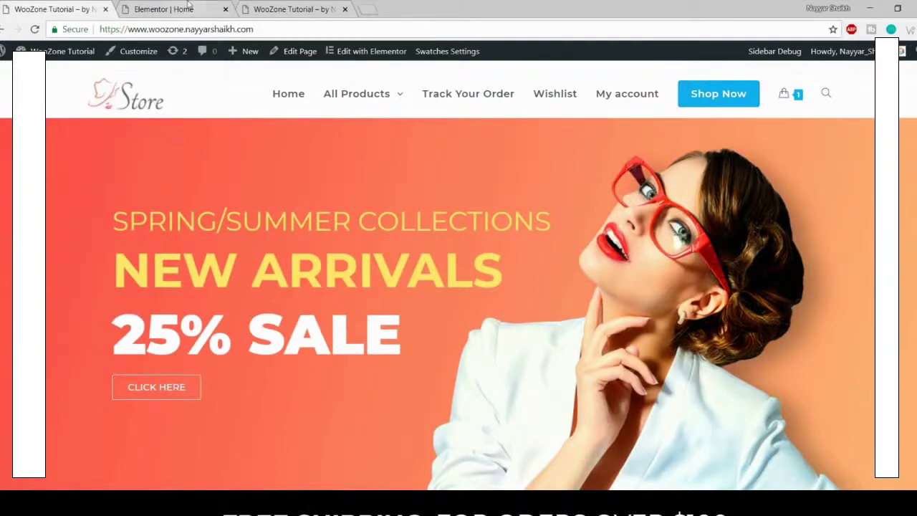
click(219, 13)
click(225, 9)
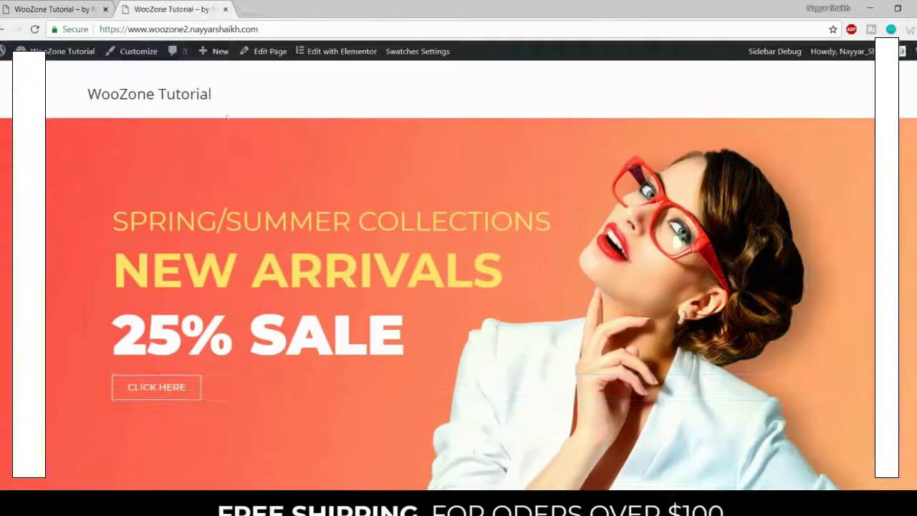
mouse_move(59, 55)
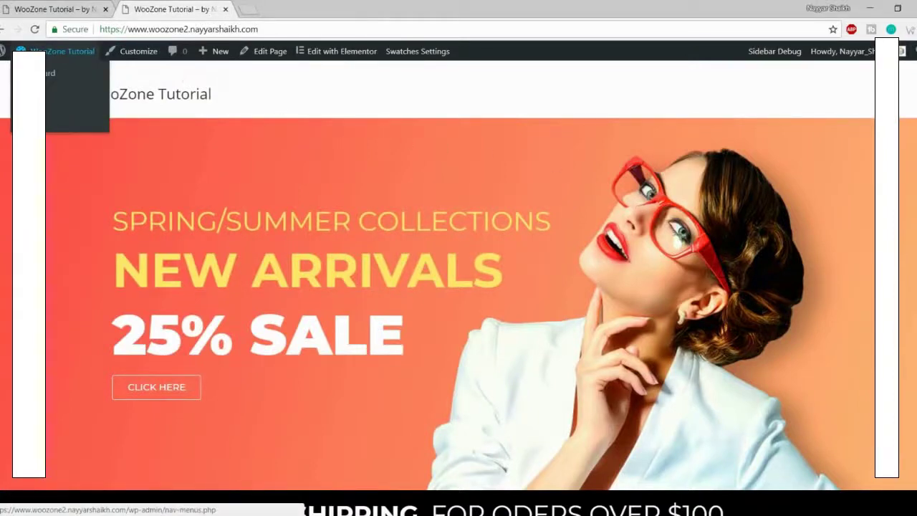
Step: Open the Menus admin page in a new tab and create a menu named Main Menu
right_click(45, 121)
click(86, 131)
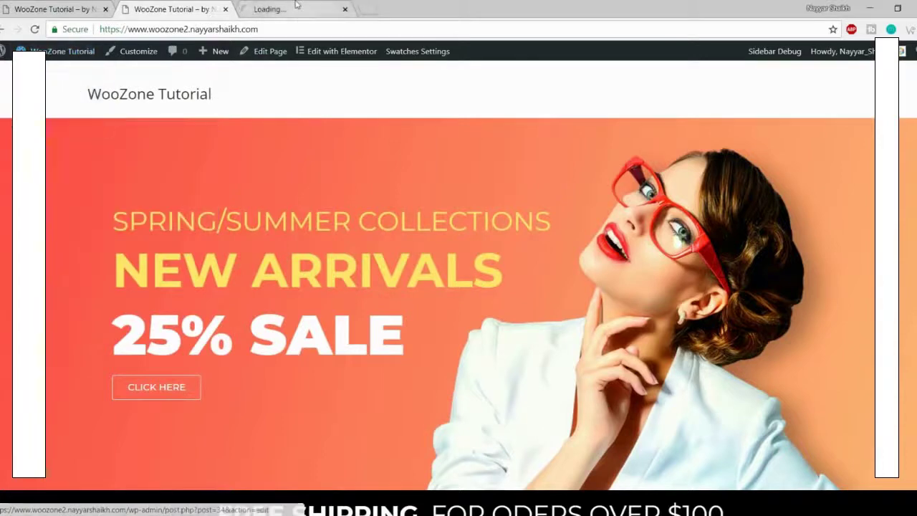
click(297, 4)
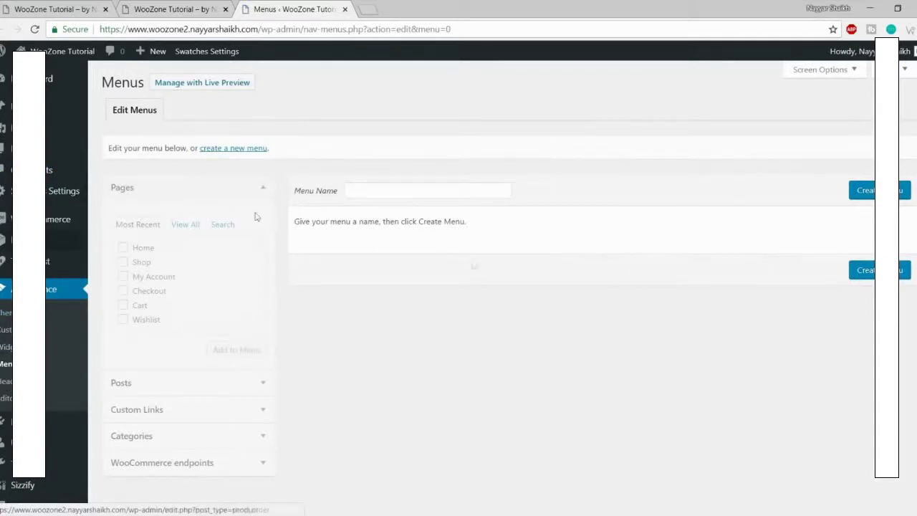
click(437, 191)
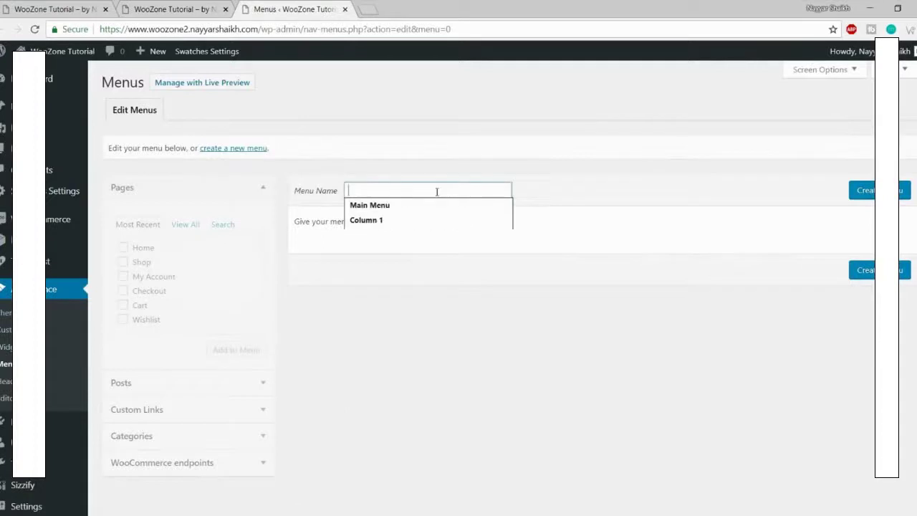
click(432, 204)
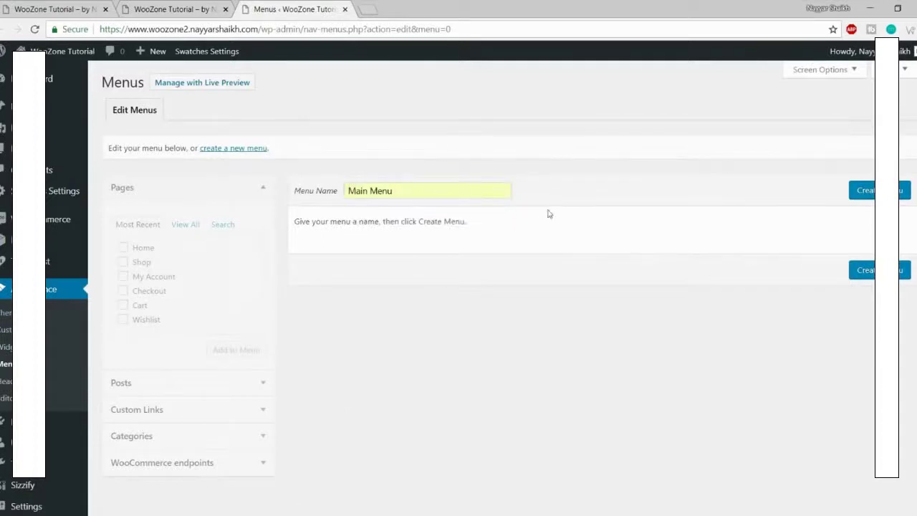
click(868, 192)
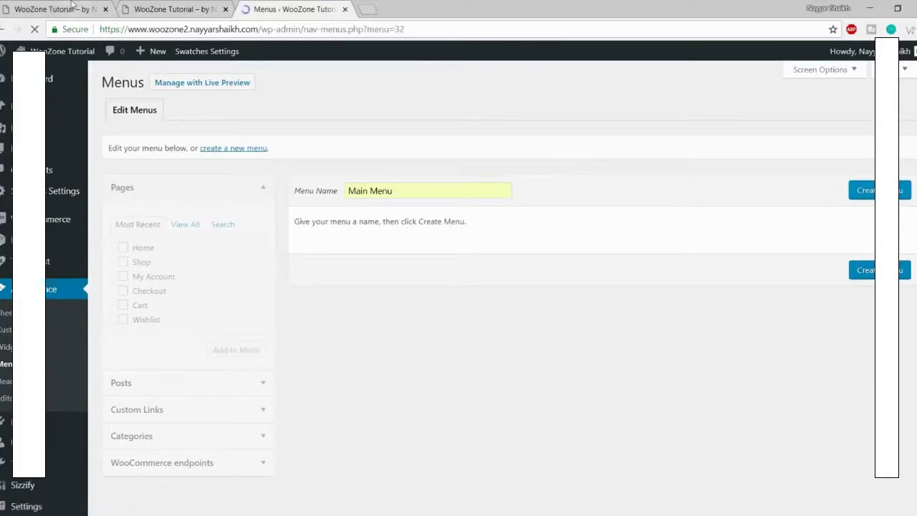
Step: Check the storefront header, then return to the Menus admin page
click(72, 6)
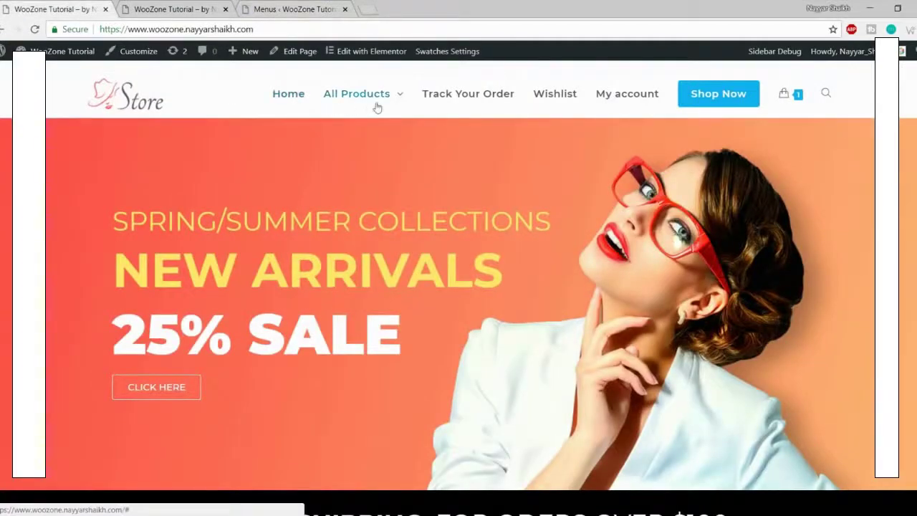
mouse_move(379, 105)
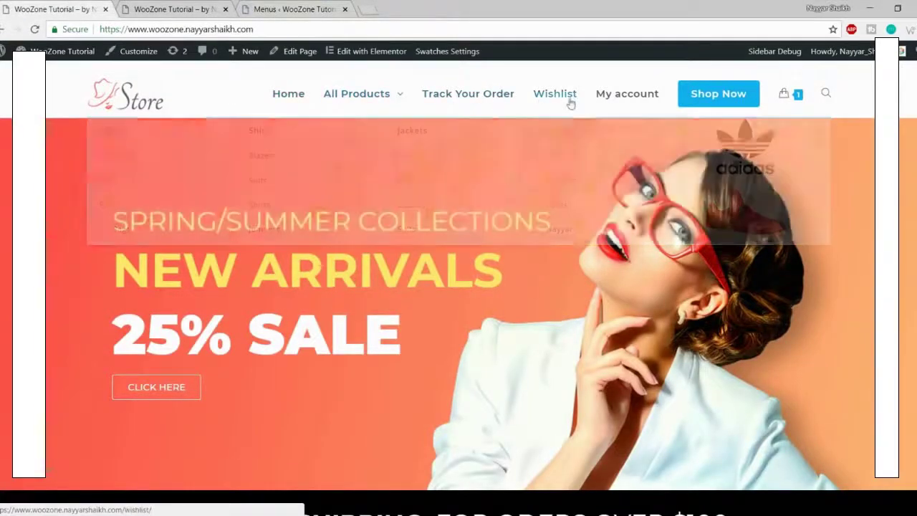
click(293, 9)
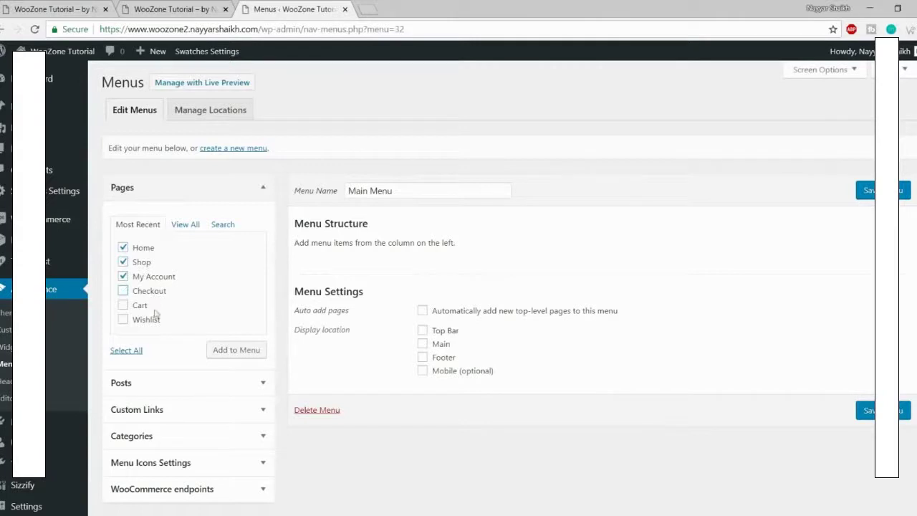
Step: Add the ticked pages to Main Menu, move Shop to the bottom and relabel it Shop Now
click(245, 354)
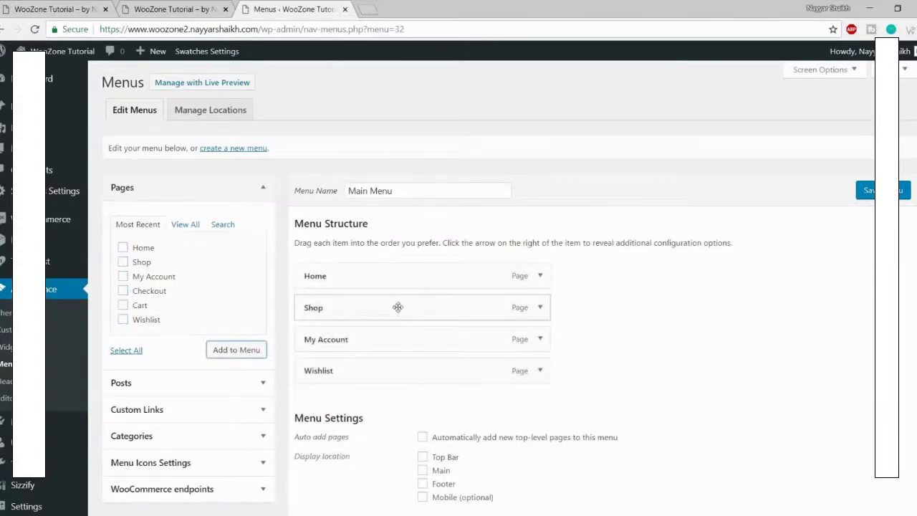
drag(398, 306, 503, 379)
scroll(381, 304, down, 3)
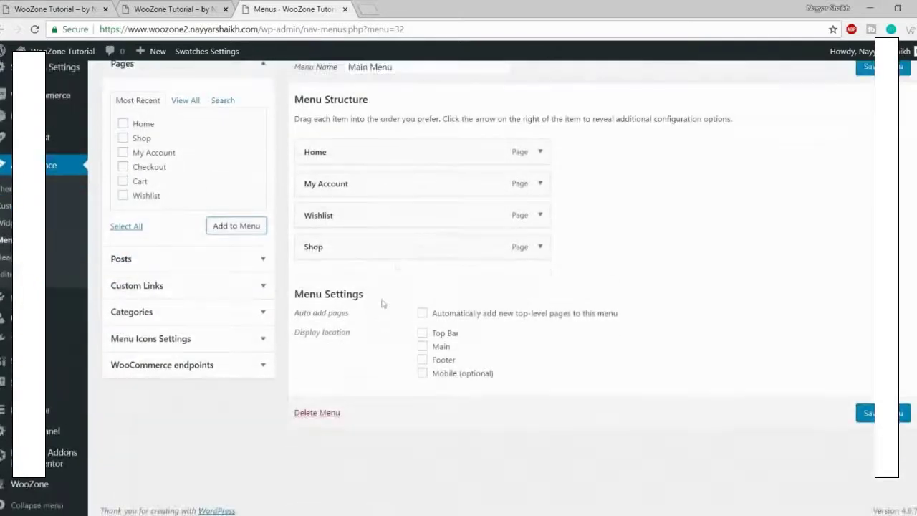
click(540, 246)
click(390, 288)
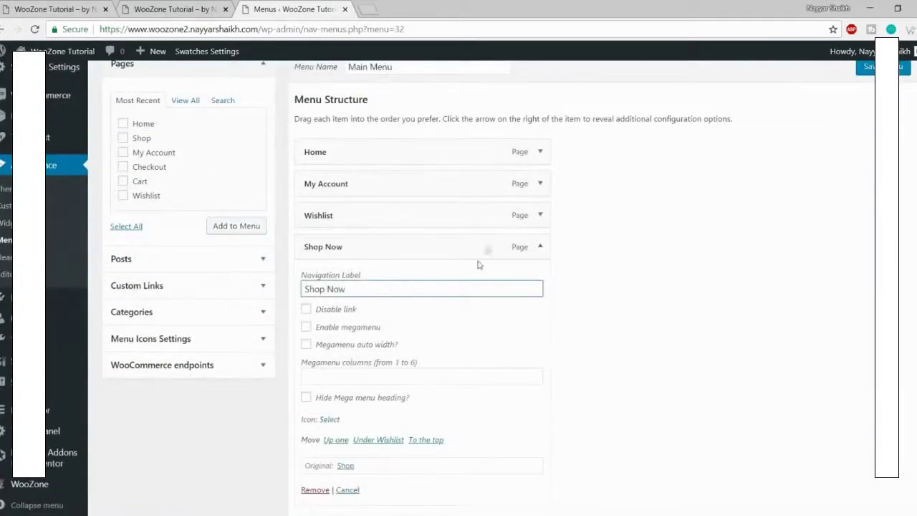
click(539, 246)
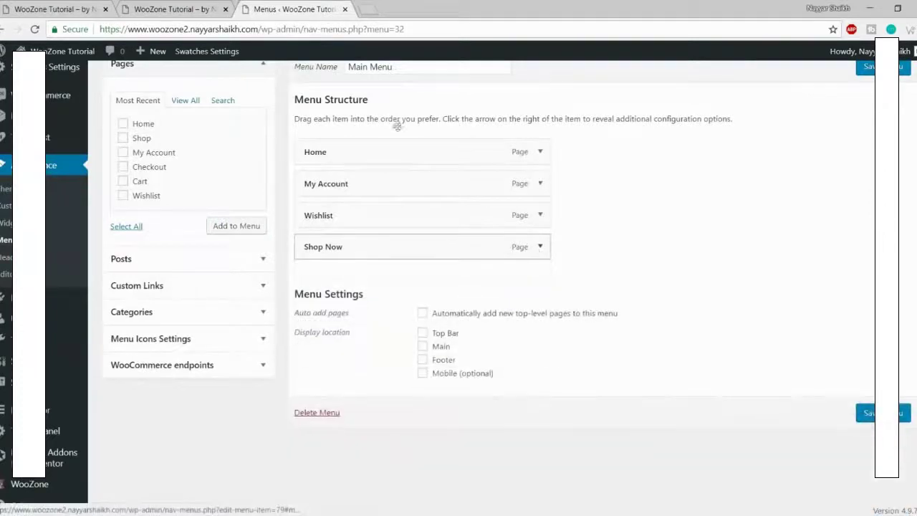
Step: Check the storefront, then save Main Menu assigned to the Main location
click(55, 9)
mouse_move(369, 103)
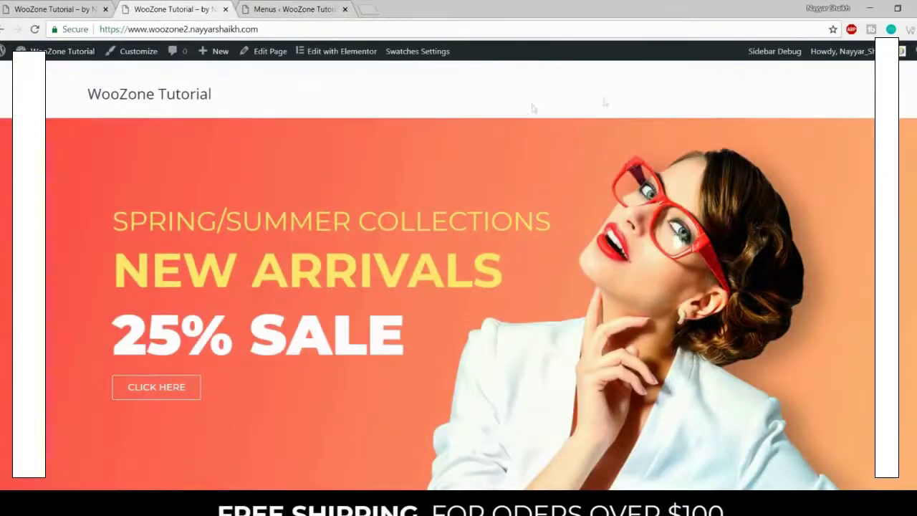
click(287, 10)
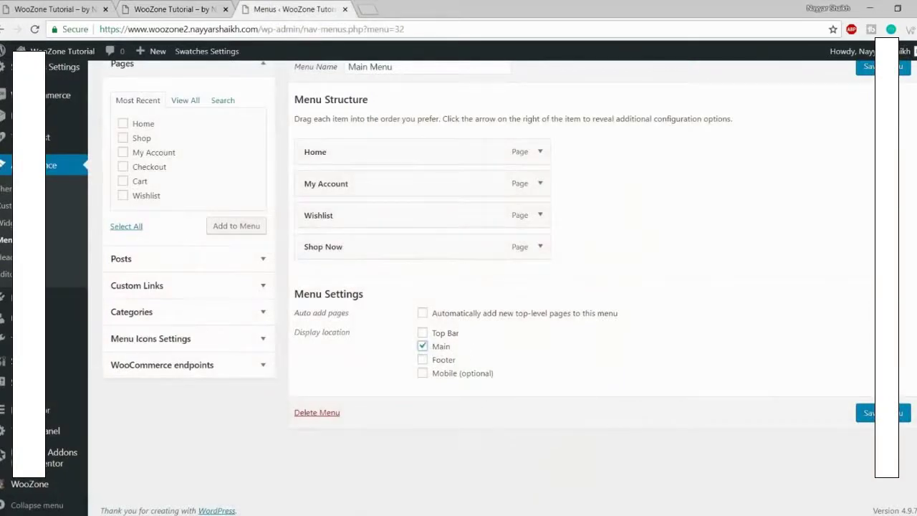
click(864, 413)
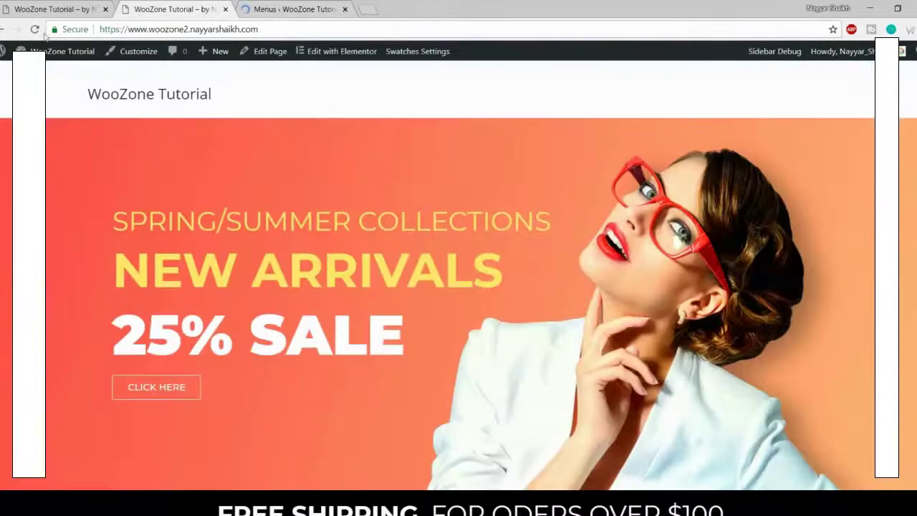
Step: Reload the storefront and compare the new menu across the store tabs
click(35, 30)
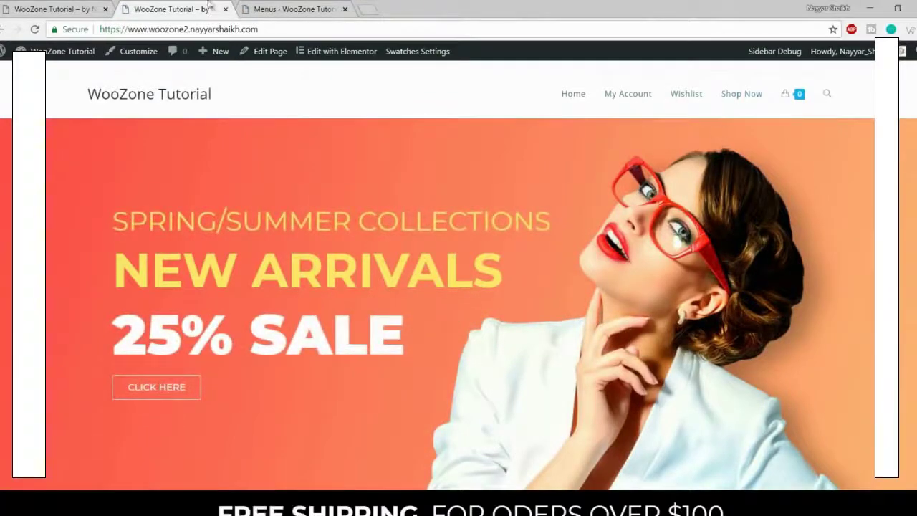
click(311, 6)
scroll(603, 230, down, 2)
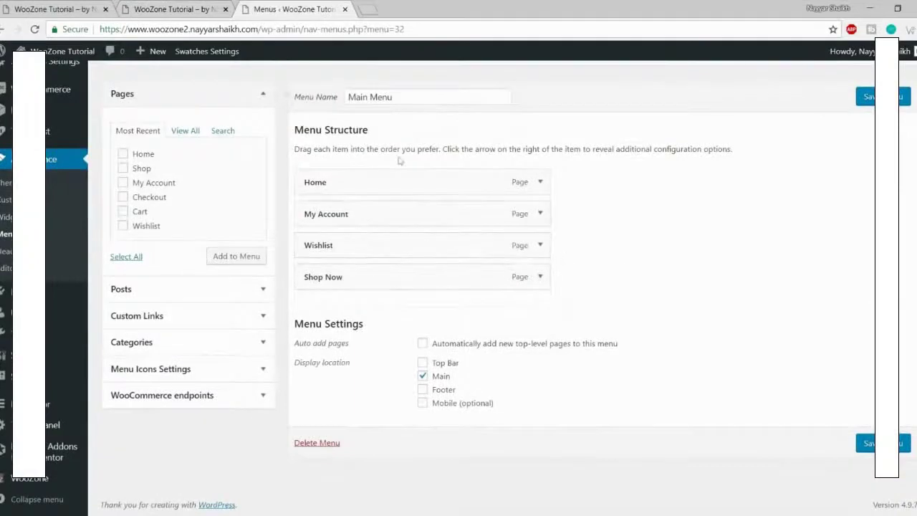
click(89, 7)
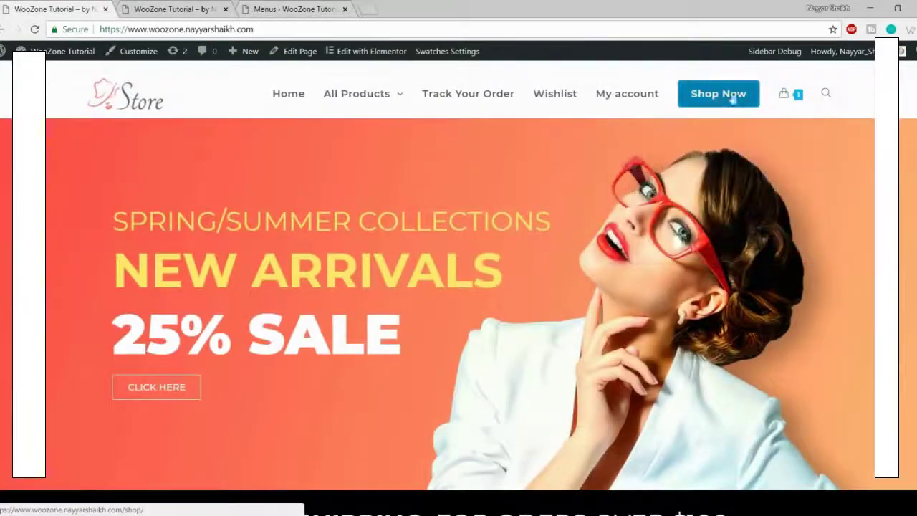
click(172, 8)
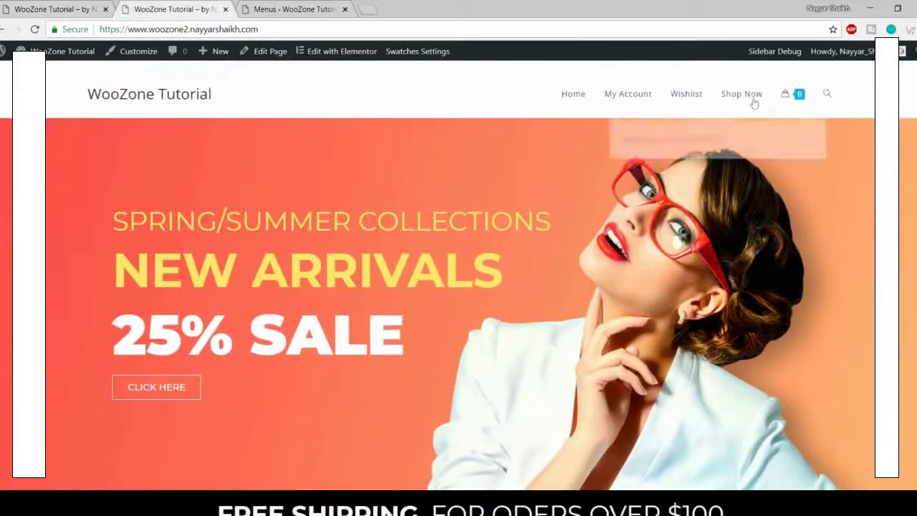
click(294, 8)
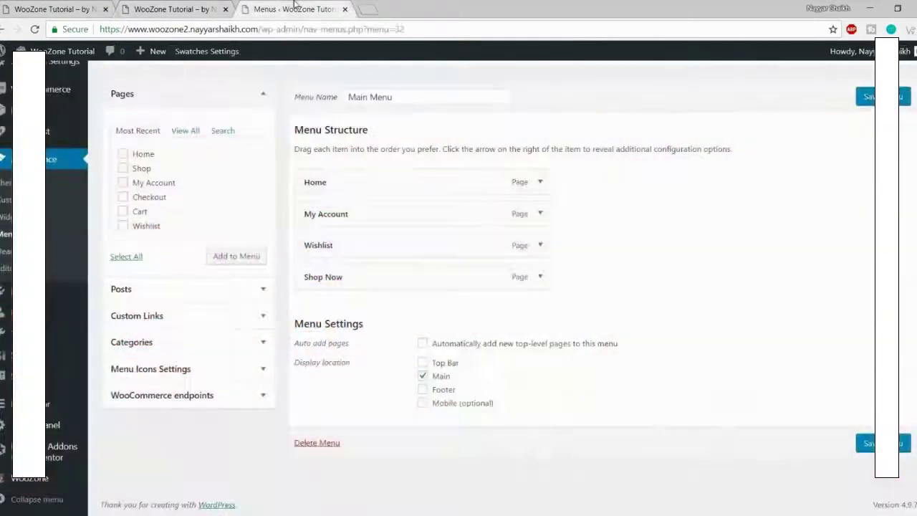
Step: Expand the Shop Now menu item's settings on the Menus page
click(535, 281)
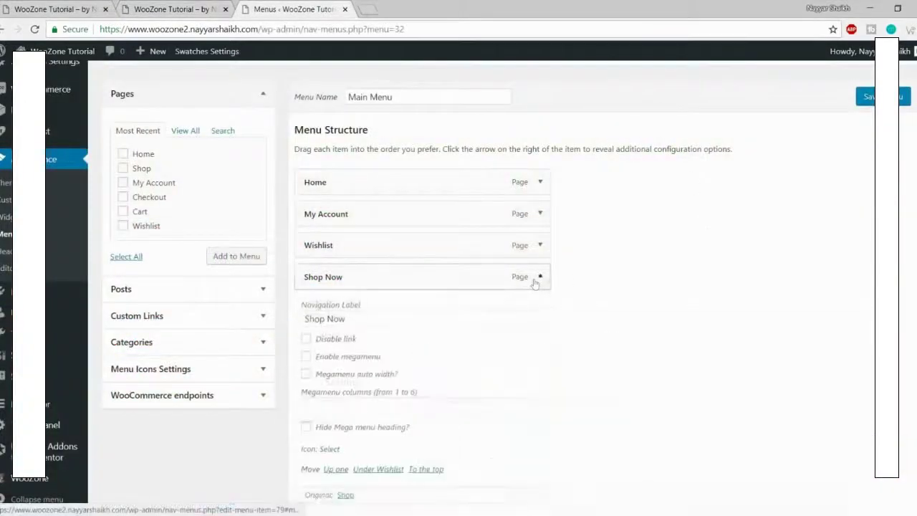
scroll(673, 286, down, 2)
scroll(674, 286, down, 2)
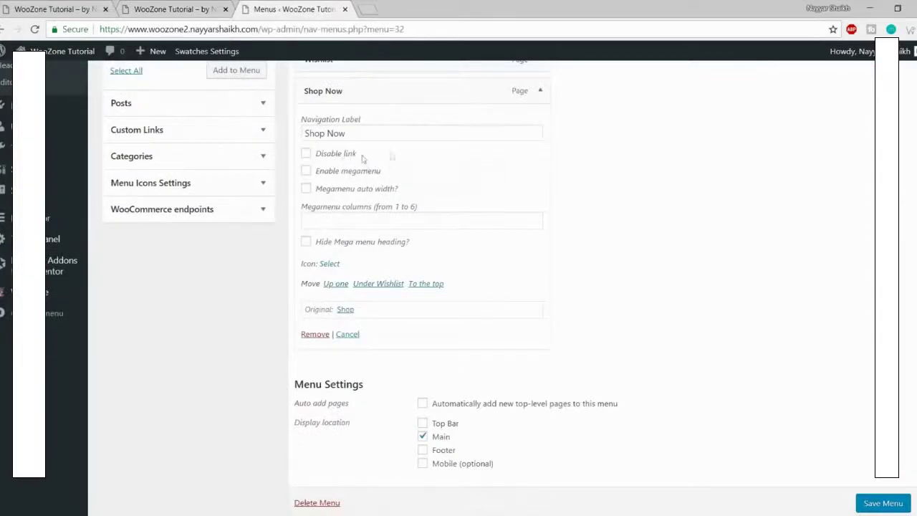
scroll(395, 169, up, 5)
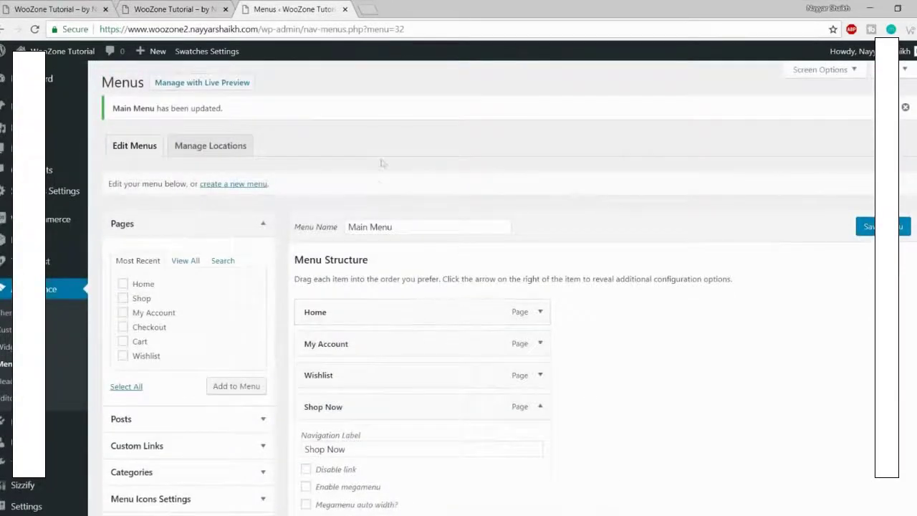
Step: Enable CSS Classes, give Shop Now the class btn and save the menu
click(824, 72)
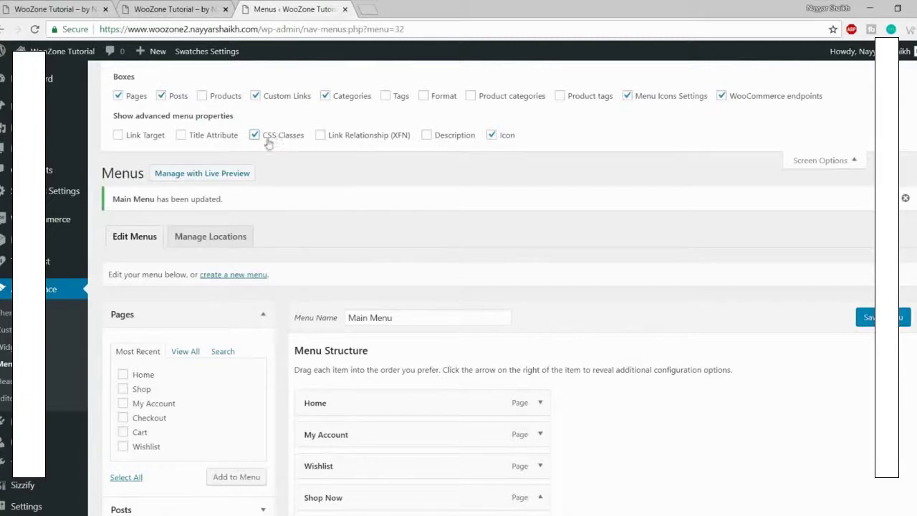
click(839, 164)
scroll(825, 248, down, 10)
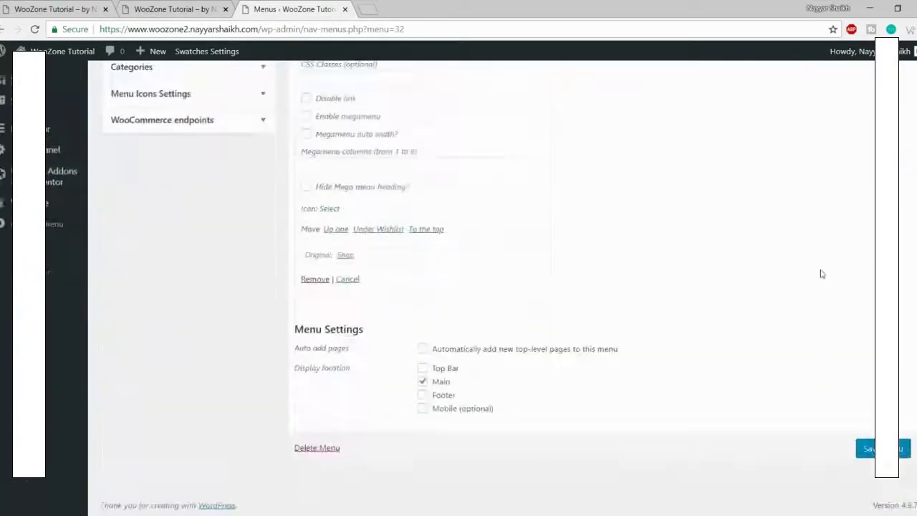
scroll(398, 235, up, 1)
click(342, 206)
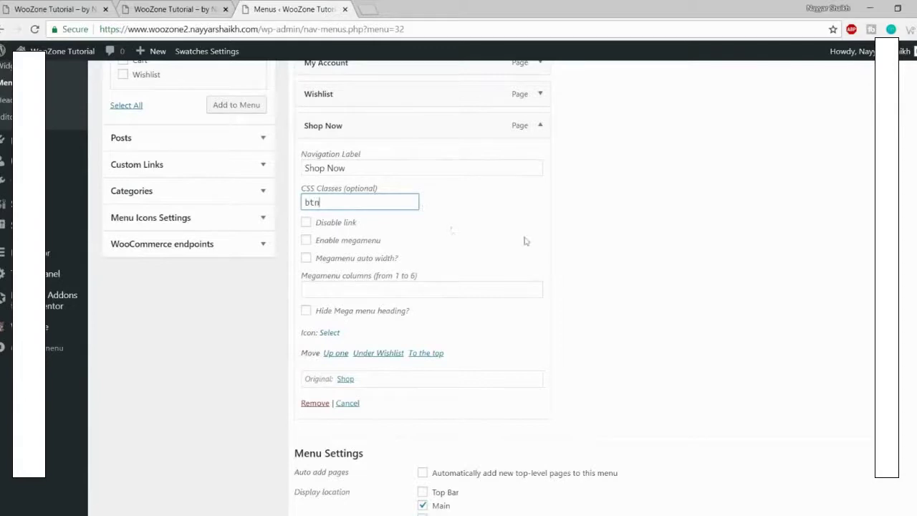
scroll(611, 316, down, 2)
click(870, 449)
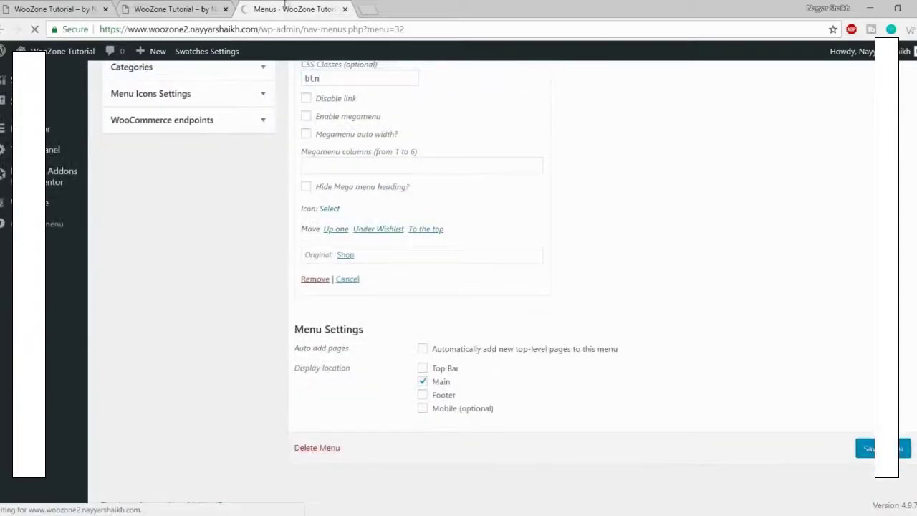
Step: View the storefronts to see Shop Now styled as a button
click(188, 8)
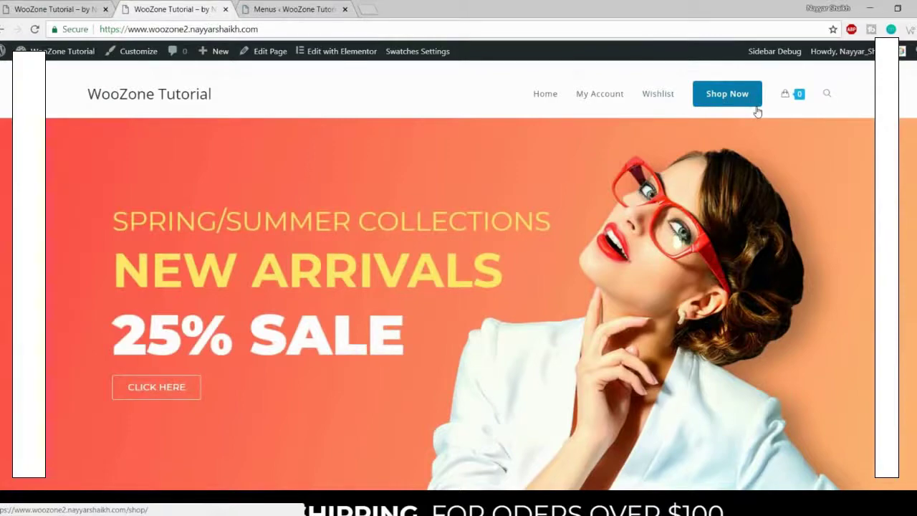
click(299, 8)
click(51, 8)
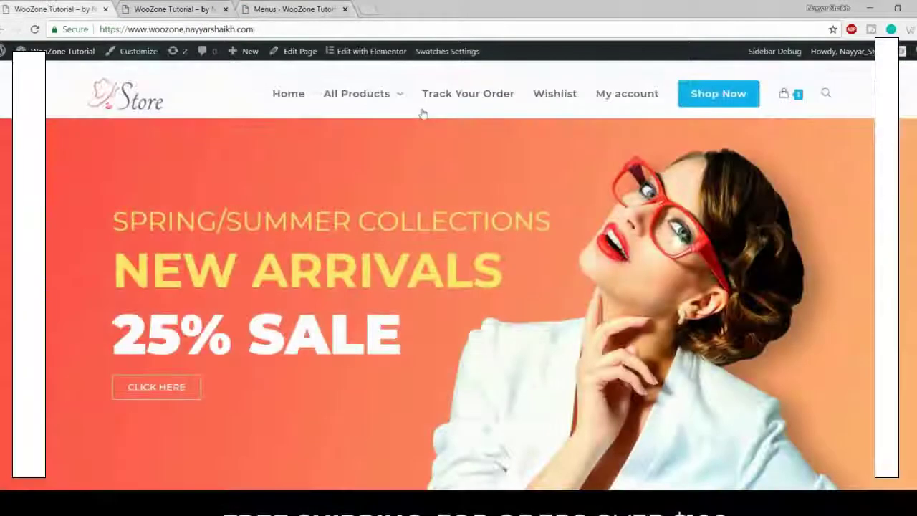
Step: Add an All Products custom link with URL # to the Main Menu, right below Home
click(320, 18)
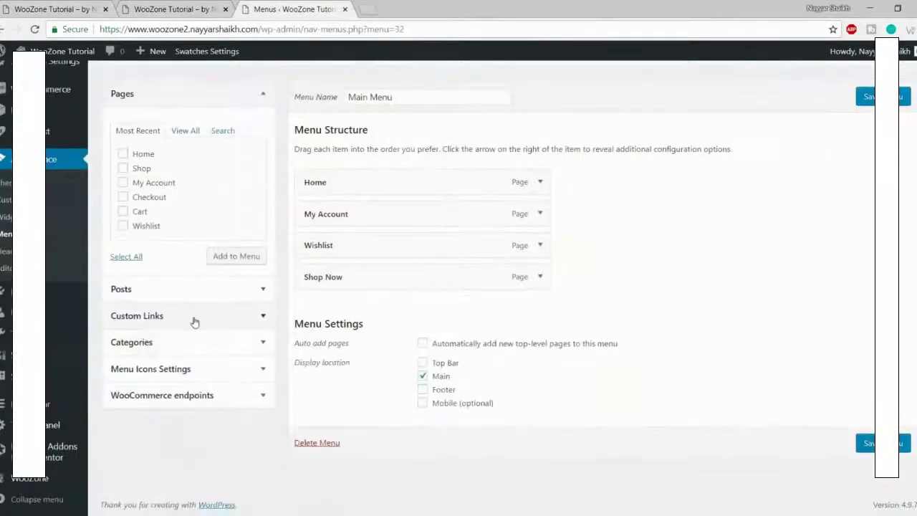
click(194, 321)
click(210, 184)
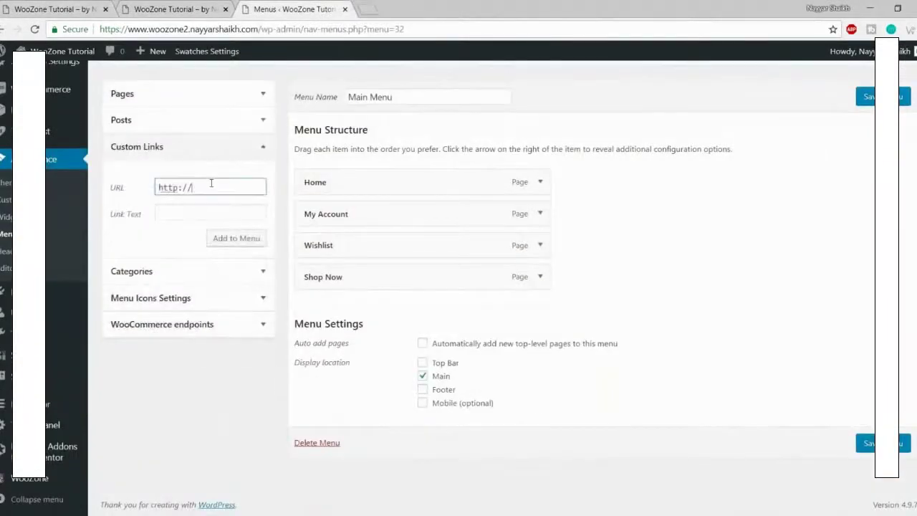
key(ctrl+a)
text(#)
key(Tab)
text(A)
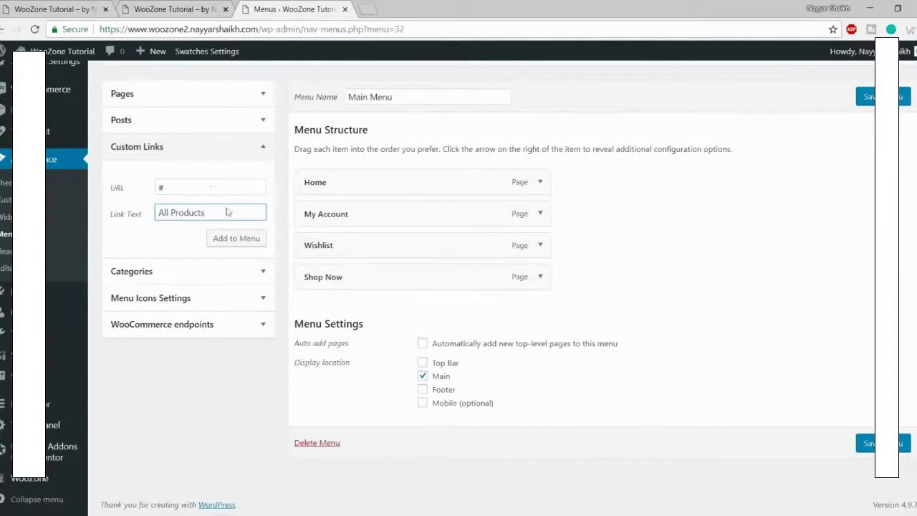
click(258, 240)
drag(378, 309, 361, 206)
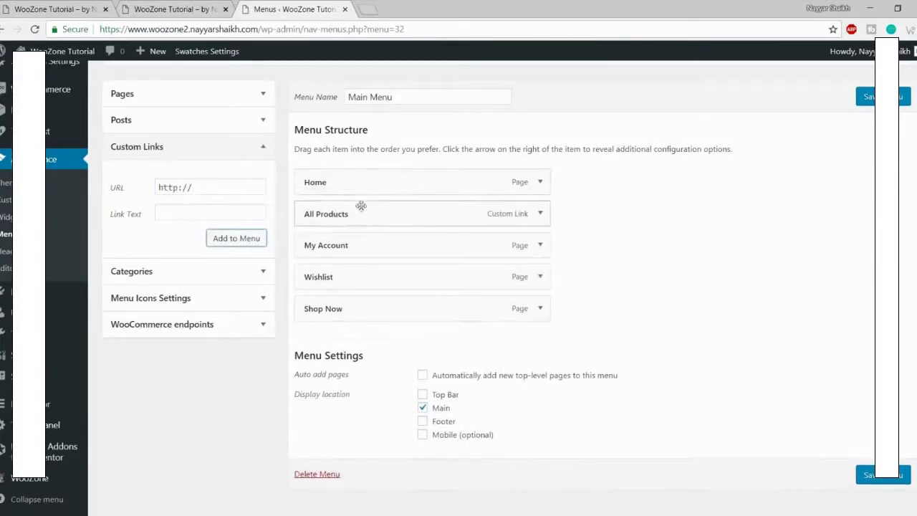
Step: Compare against the original store's menu, then return to the menu editor
click(86, 9)
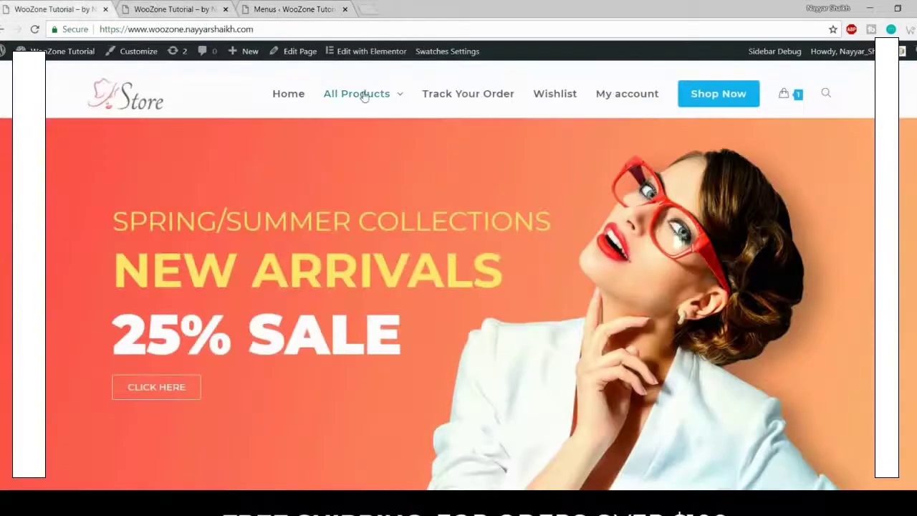
mouse_move(362, 95)
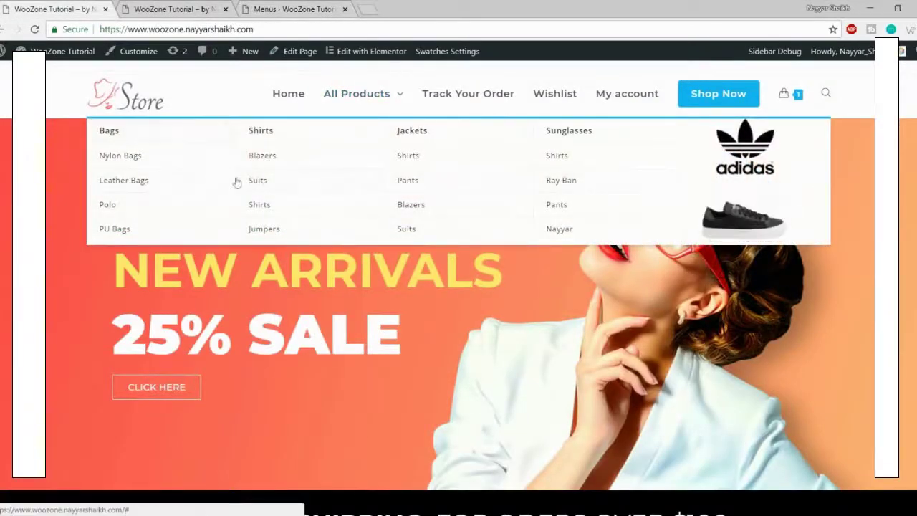
click(179, 8)
click(300, 7)
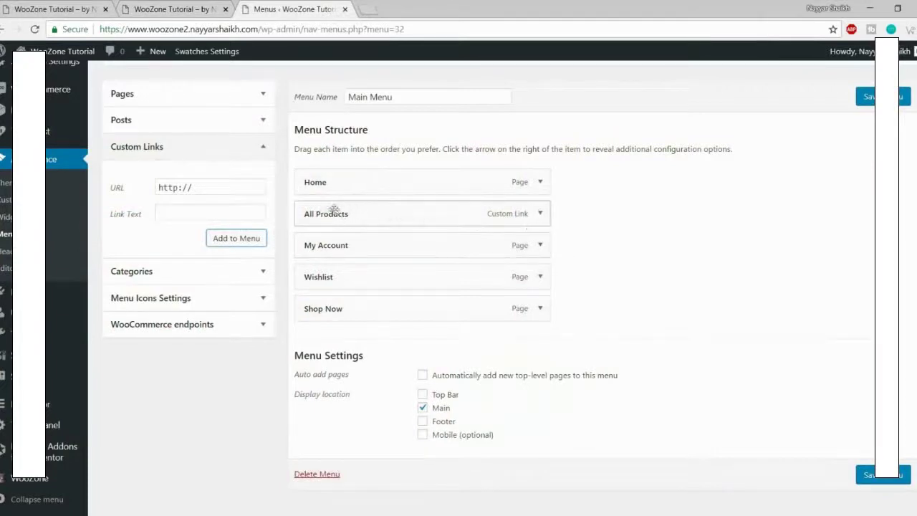
Step: Enable the mega menu on the All Products item with 5 columns
click(540, 214)
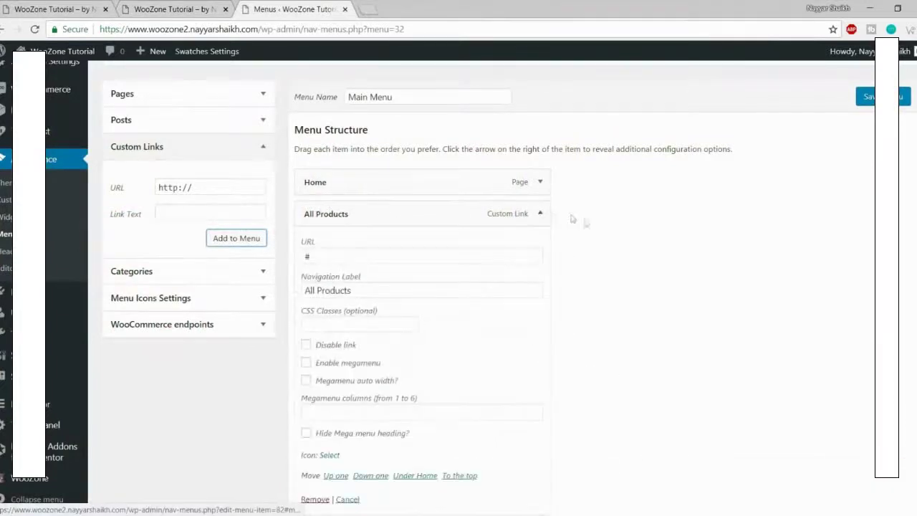
scroll(647, 235, down, 2)
click(350, 238)
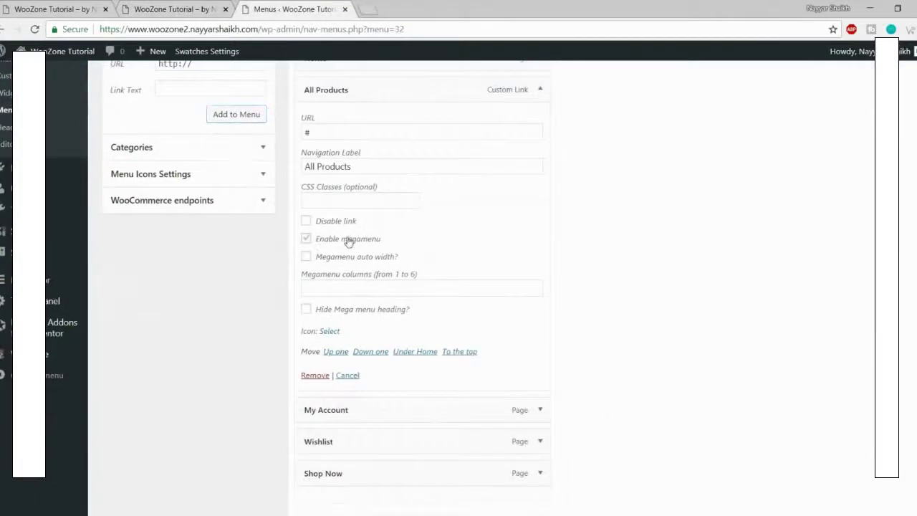
click(413, 289)
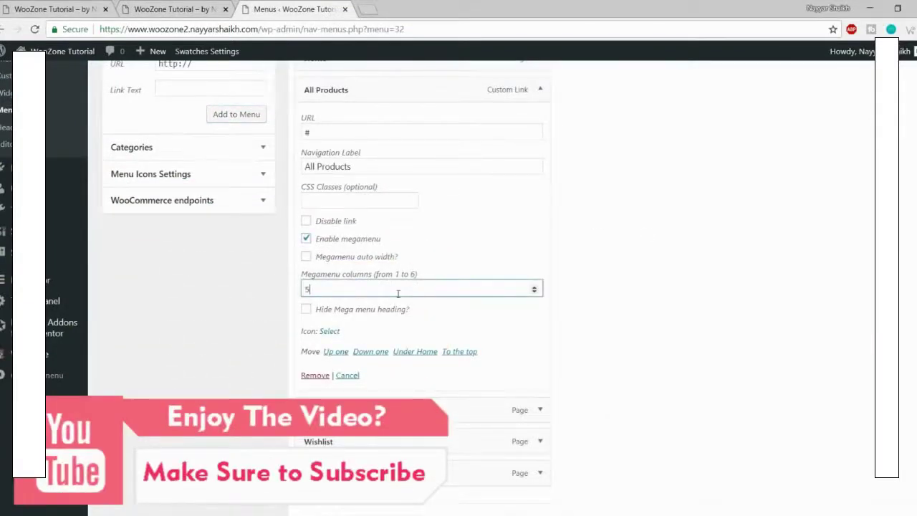
text(5)
click(540, 89)
scroll(501, 144, up, 3)
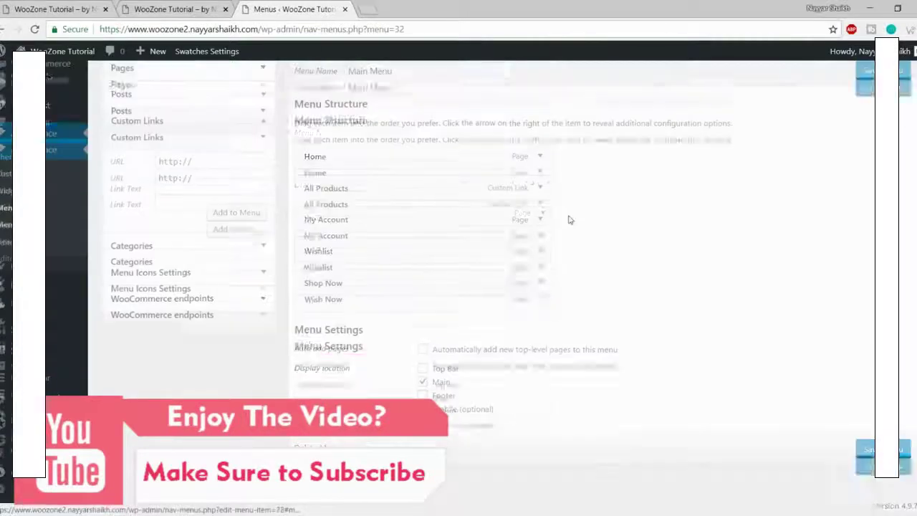
Step: Add a Bags custom link and nest it as a sub item of All Products
click(217, 224)
drag(217, 225, 133, 226)
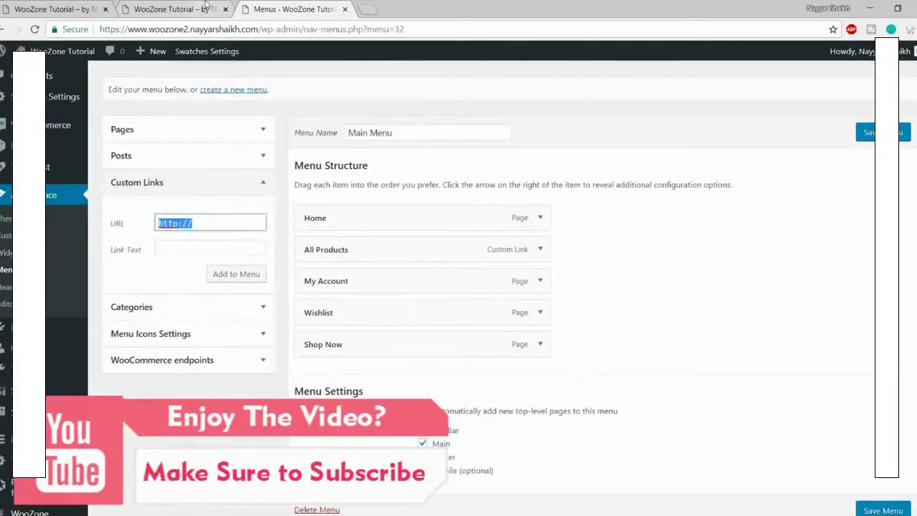
key(Tab)
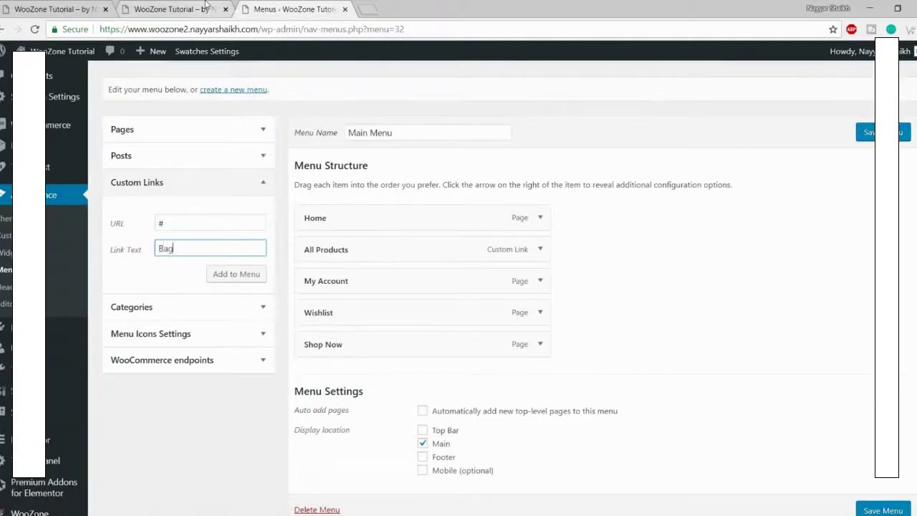
click(220, 274)
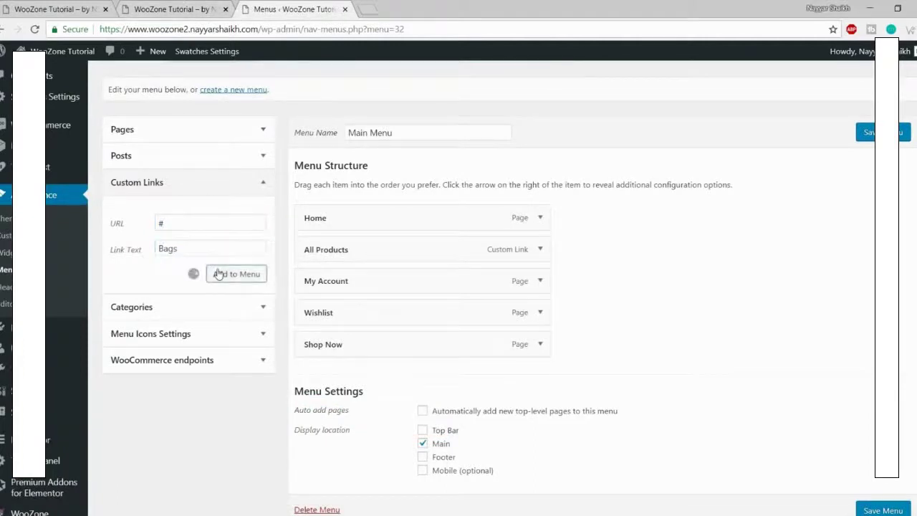
scroll(219, 226, down, 2)
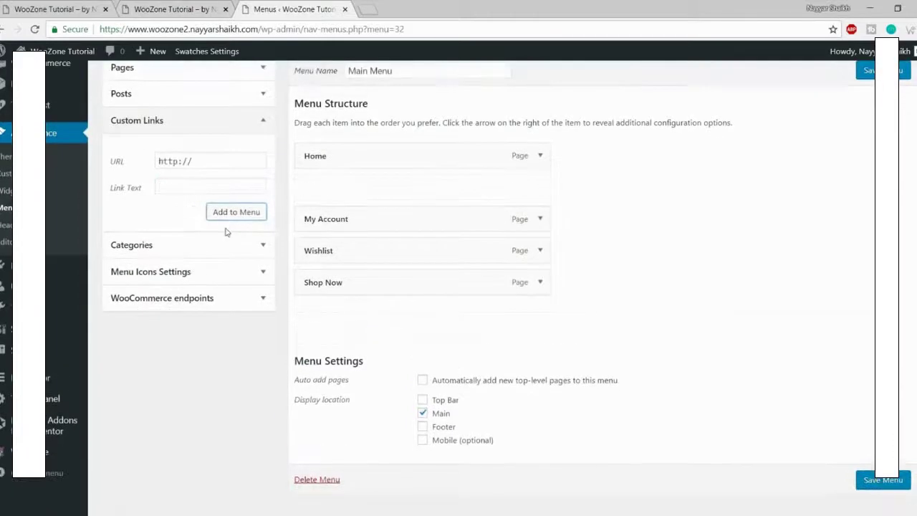
drag(367, 318, 386, 208)
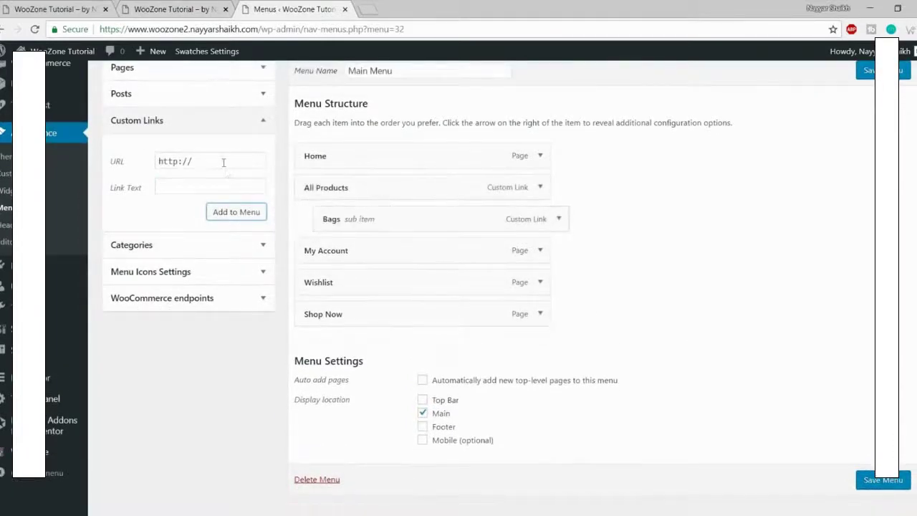
drag(221, 162, 118, 163)
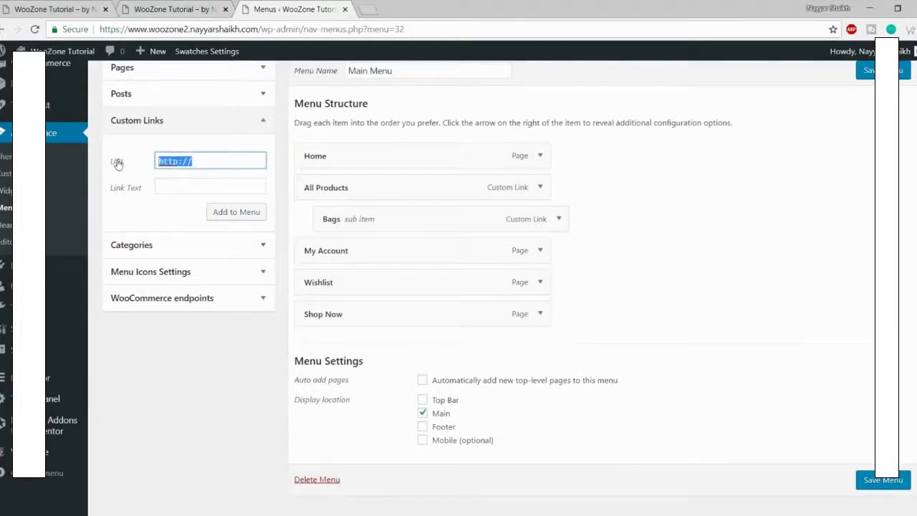
Step: Add a Shirts custom link with URL # and nest it under All Products after Bags
text(Shirts)
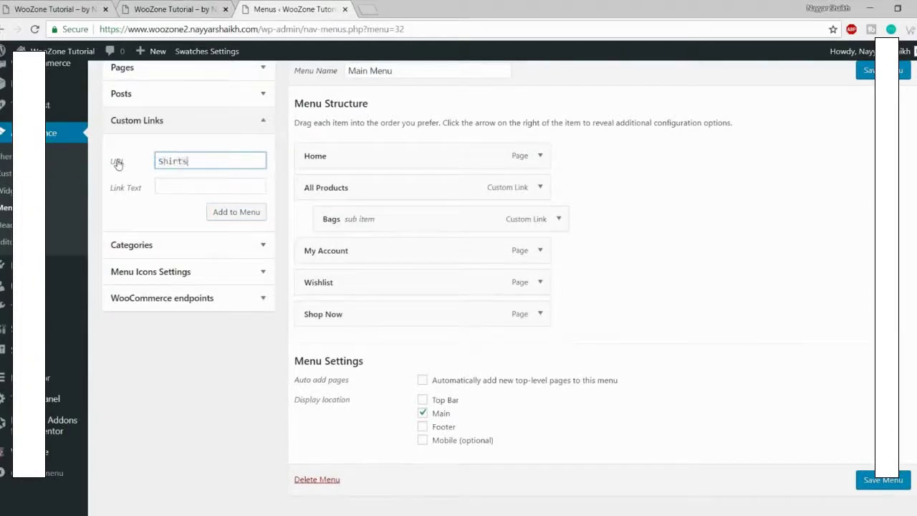
key(ctrl+a)
key(ctrl+x)
click(191, 188)
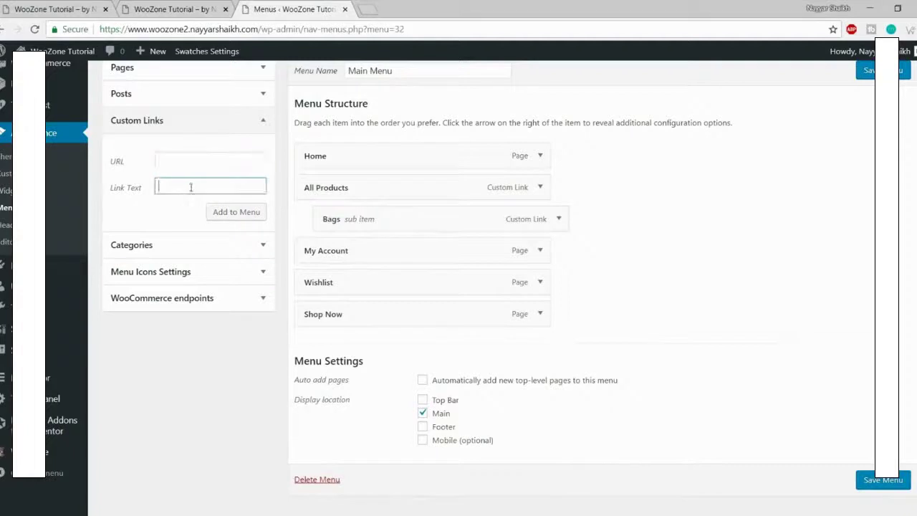
key(ctrl+v)
click(179, 154)
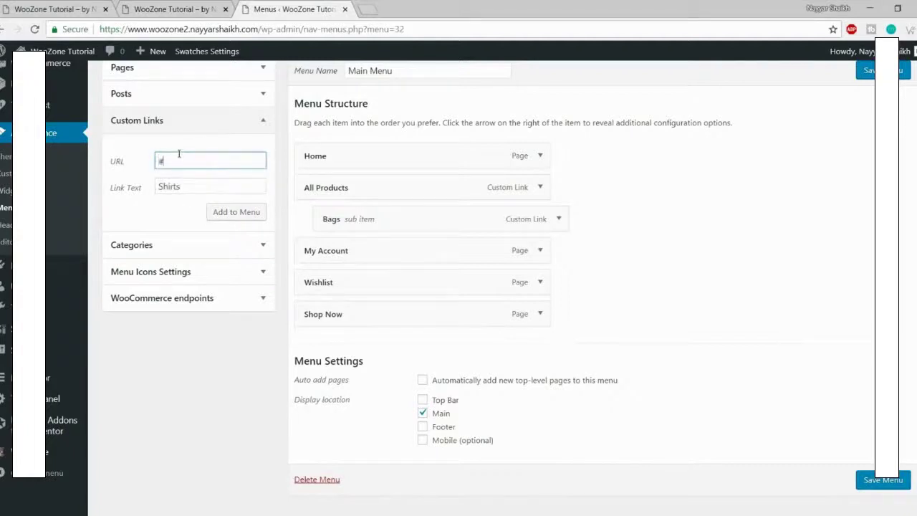
text(#)
click(240, 216)
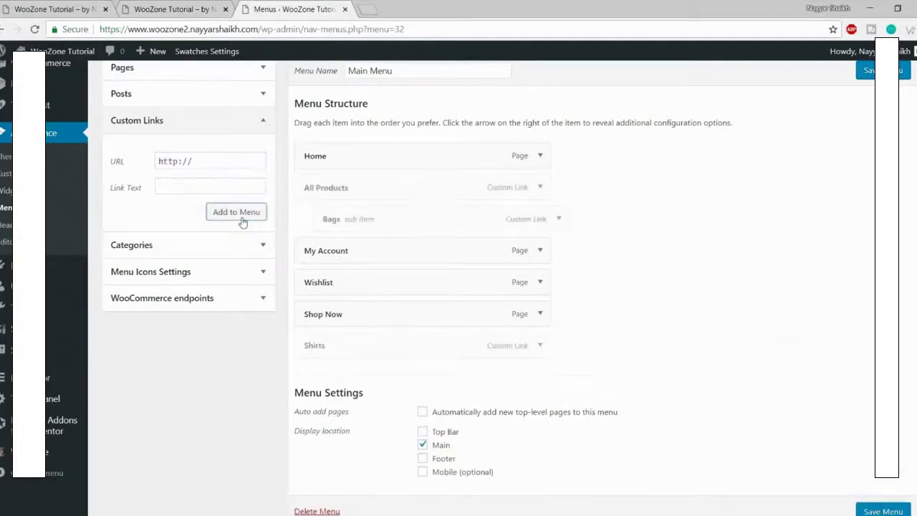
drag(362, 354, 385, 256)
click(132, 164)
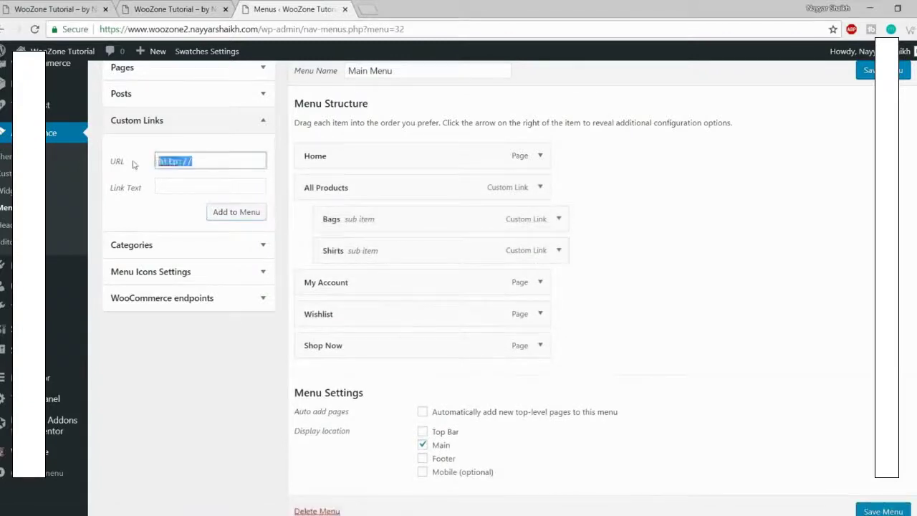
Step: Add Shoes and Sunglasses # links nested under All Products, then view the reference store
text(#)
key(Tab)
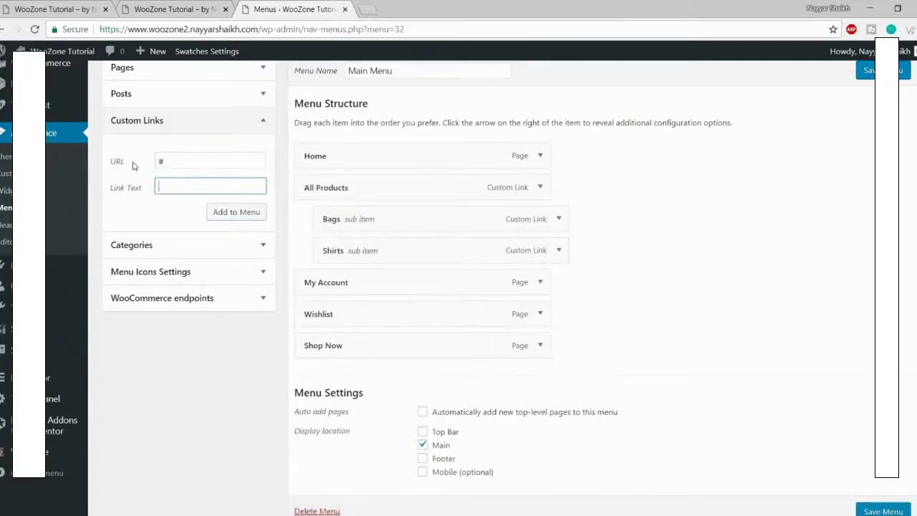
click(208, 212)
drag(358, 377, 377, 287)
drag(209, 159, 147, 157)
text(#)
key(Tab)
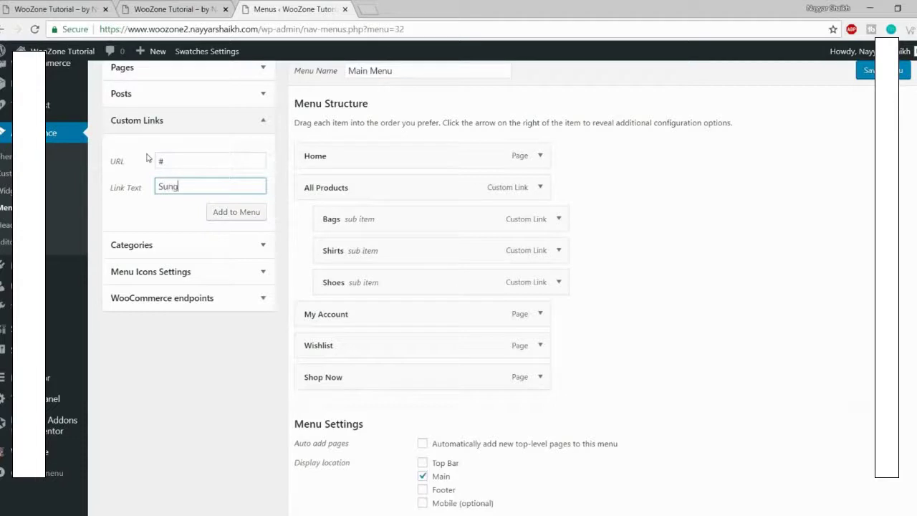
click(219, 211)
drag(356, 404, 374, 313)
click(86, 10)
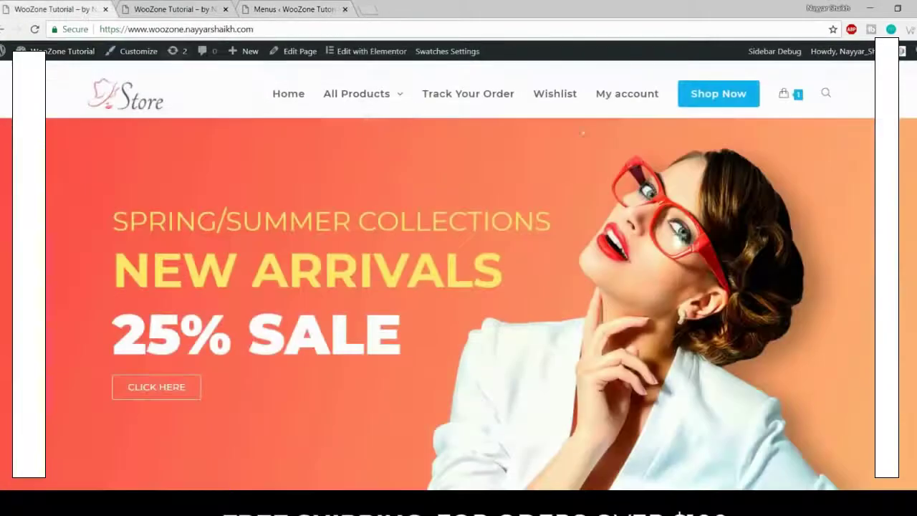
Step: Add a '#' Column 5 link nested after Sunglasses under All Products, then save Main Menu
mouse_move(352, 111)
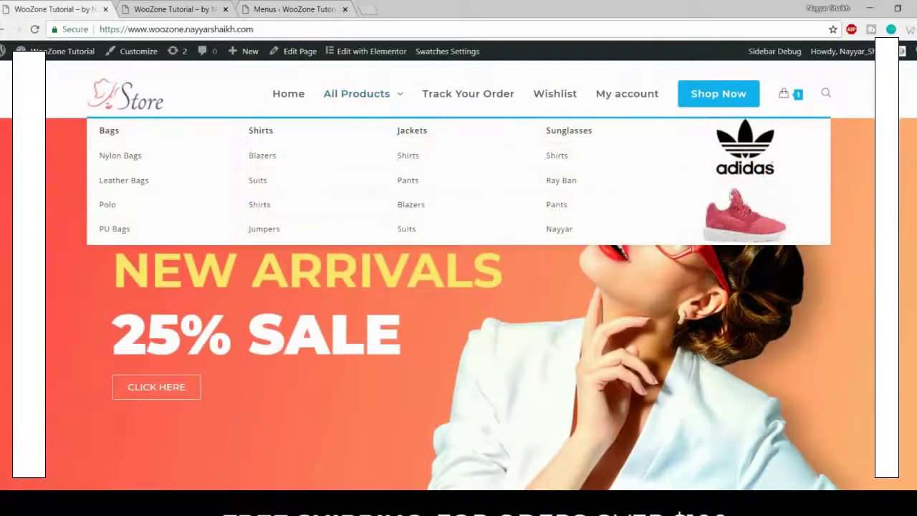
click(172, 9)
click(299, 8)
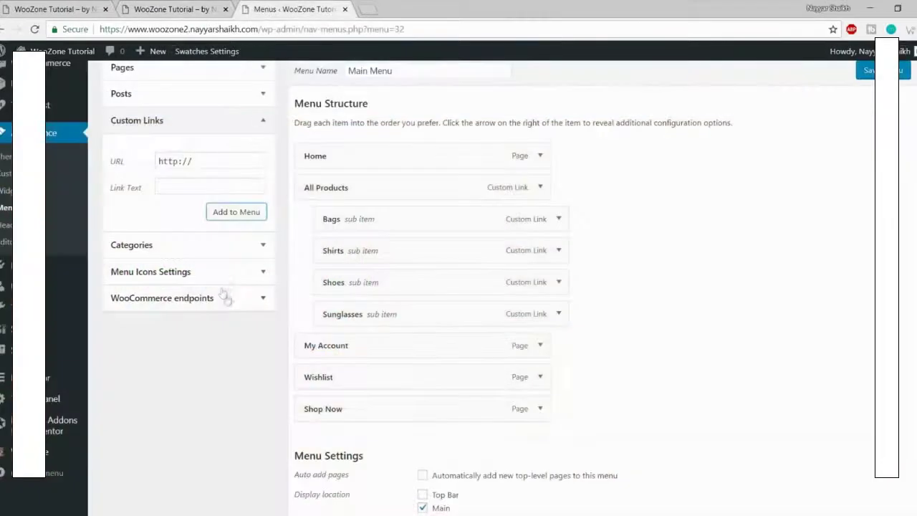
drag(225, 159, 132, 169)
text(#)
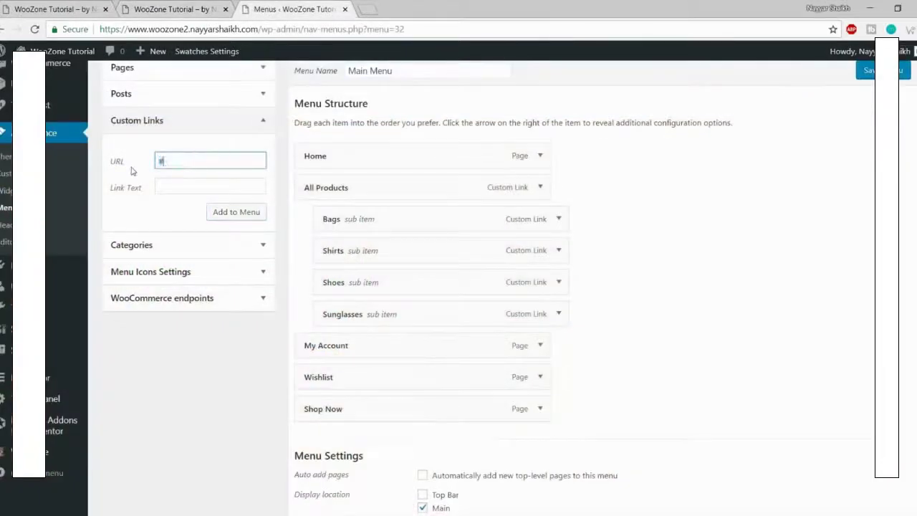
key(Tab)
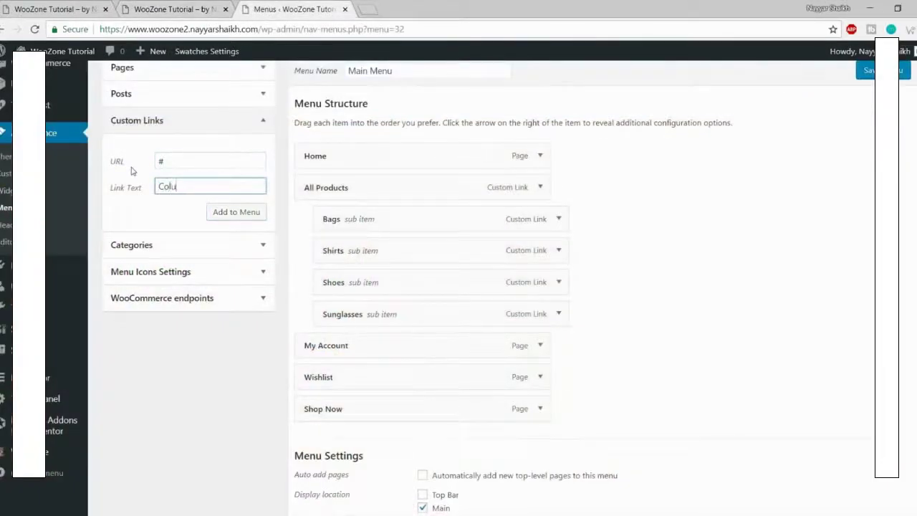
text(Column 1)
click(238, 214)
drag(340, 441, 357, 353)
scroll(628, 317, down, 3)
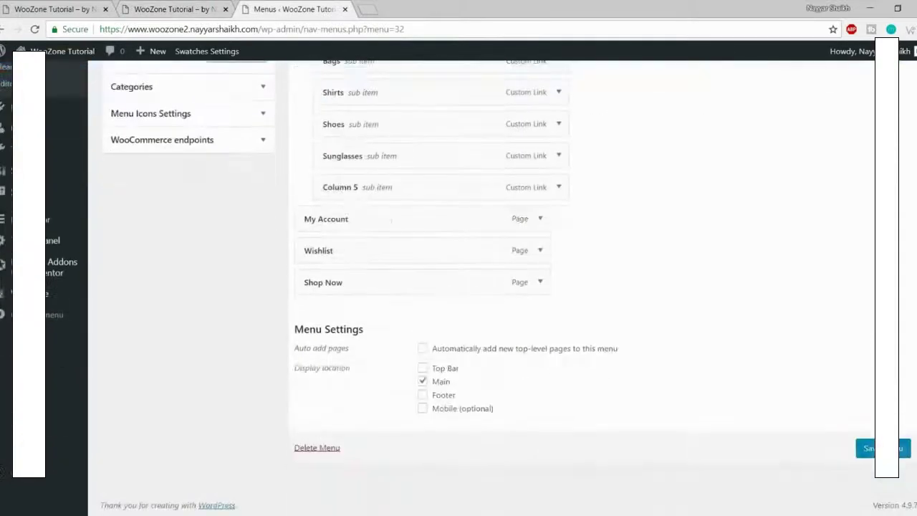
click(864, 448)
click(143, 7)
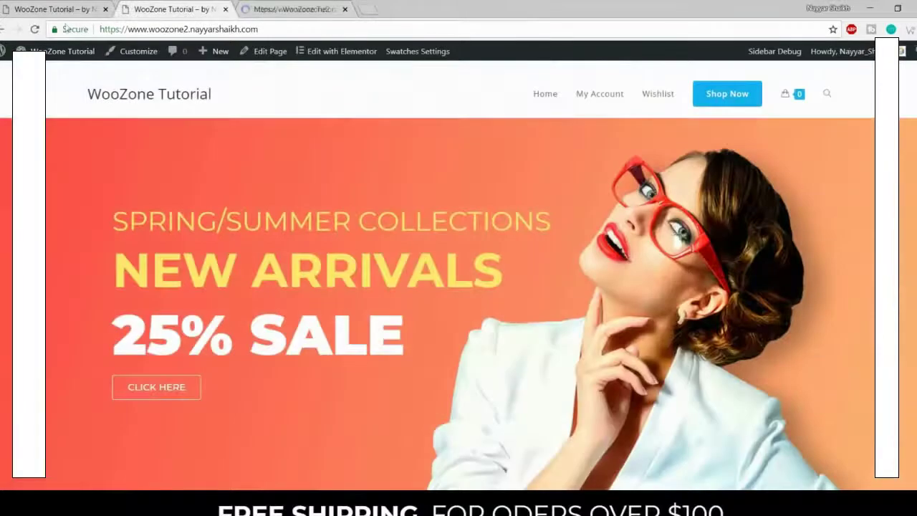
click(33, 29)
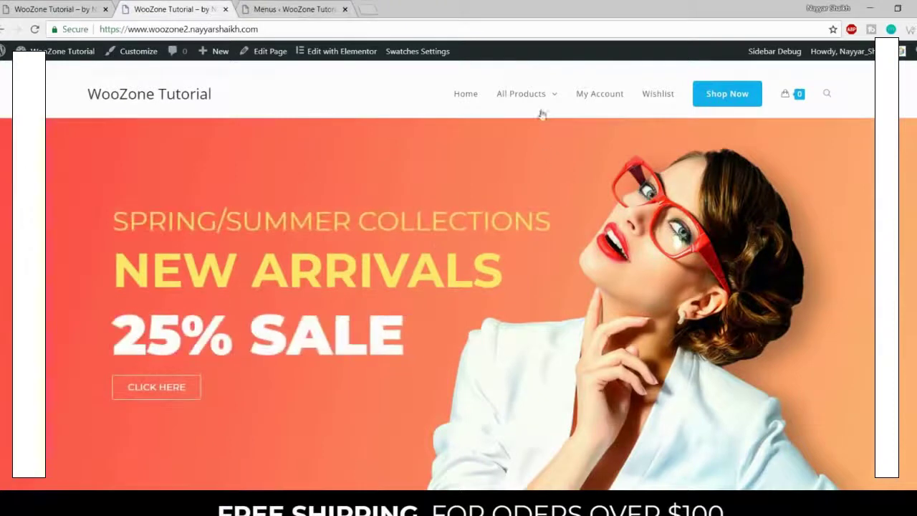
mouse_move(532, 98)
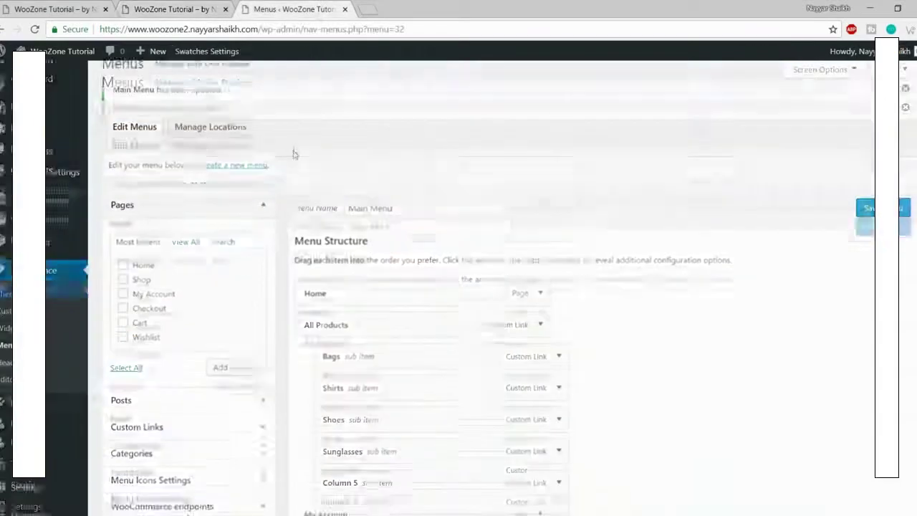
scroll(293, 154, down, 3)
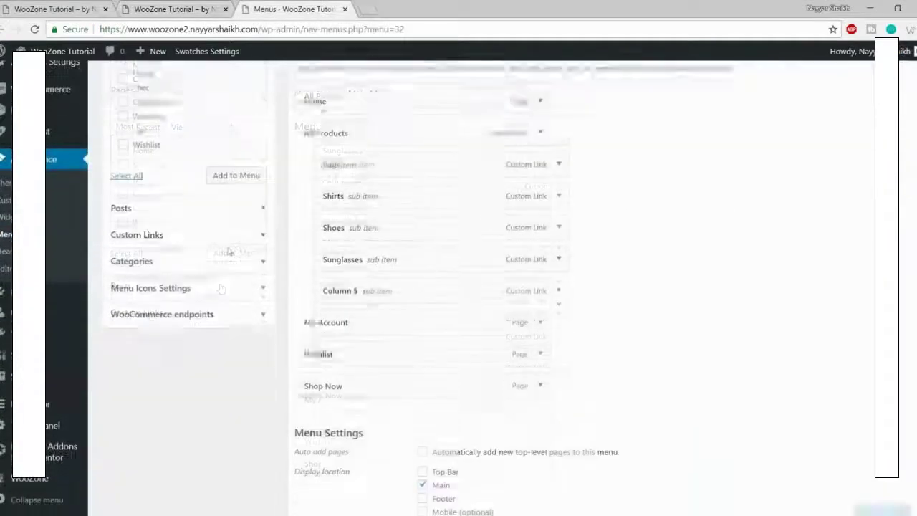
Step: Set the custom link URL to # and open Product Categories in a new tab
click(198, 197)
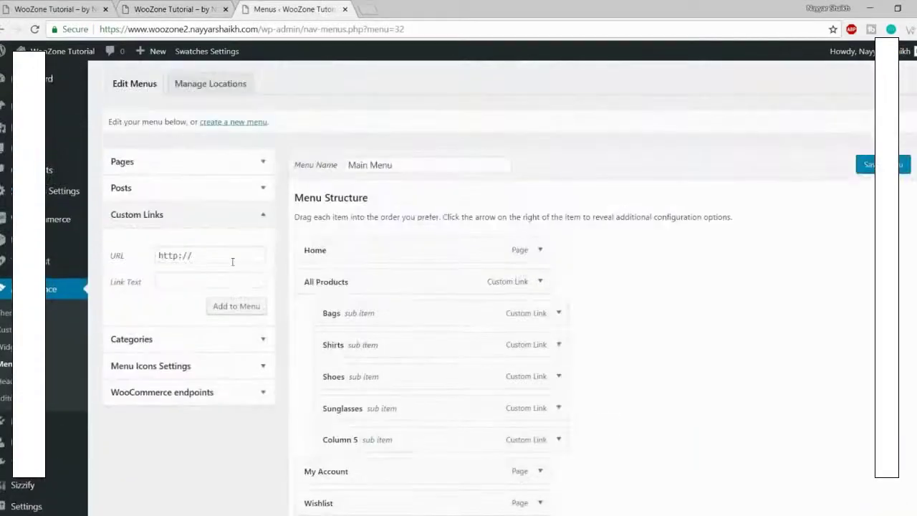
drag(231, 256, 112, 264)
text(#)
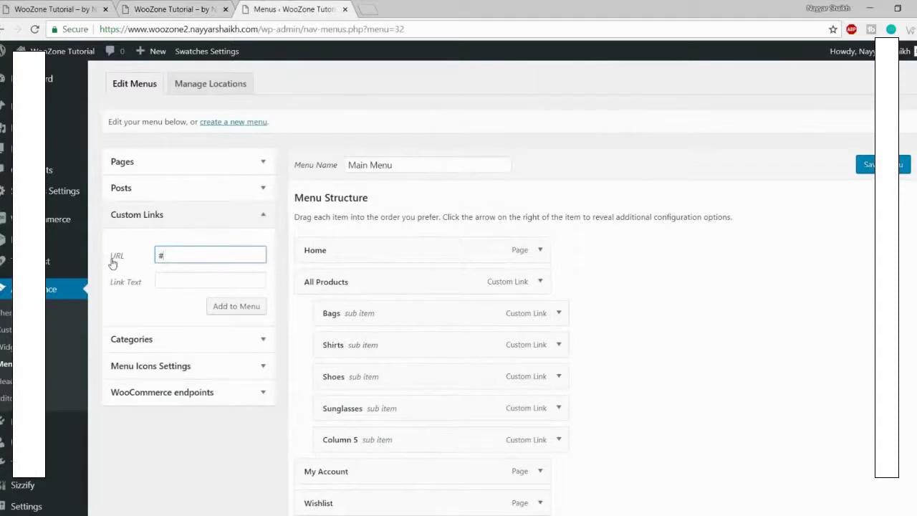
double_click(184, 255)
mouse_move(8, 242)
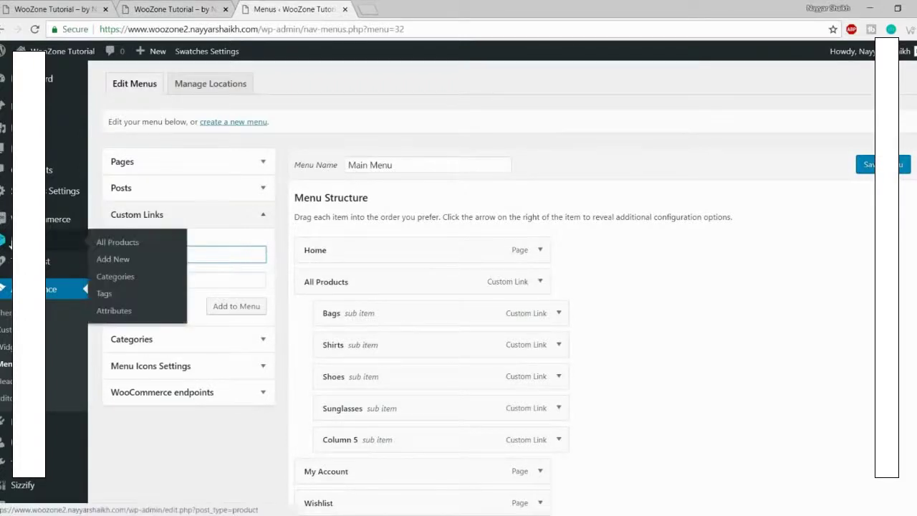
right_click(127, 278)
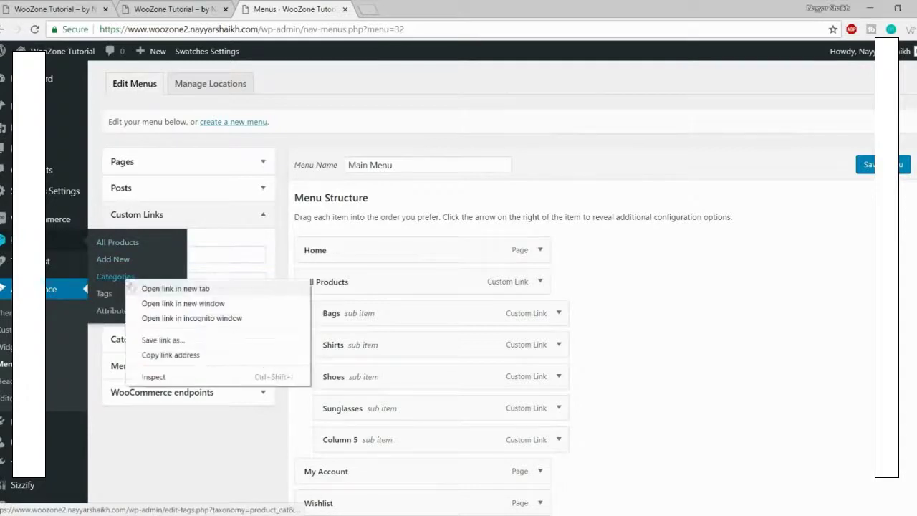
click(156, 291)
click(424, 16)
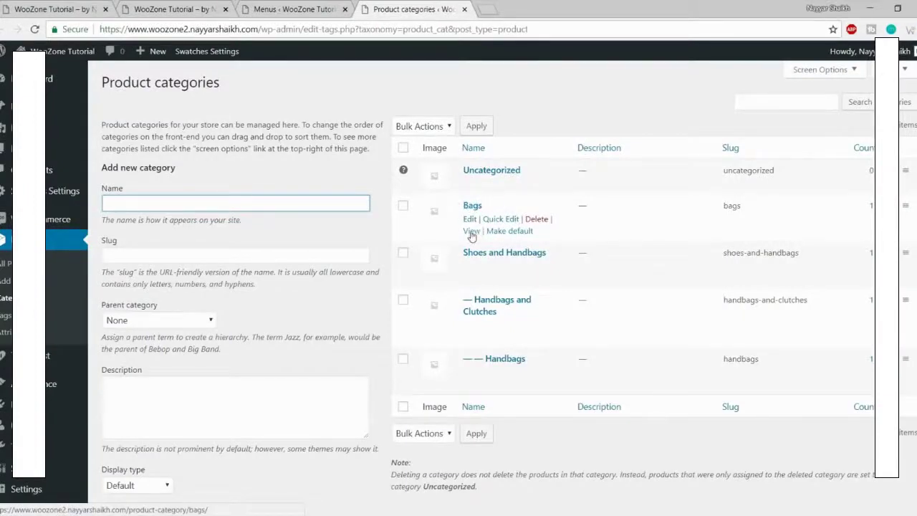
Step: Copy the Bags category page address and paste it as the custom link URL
right_click(471, 231)
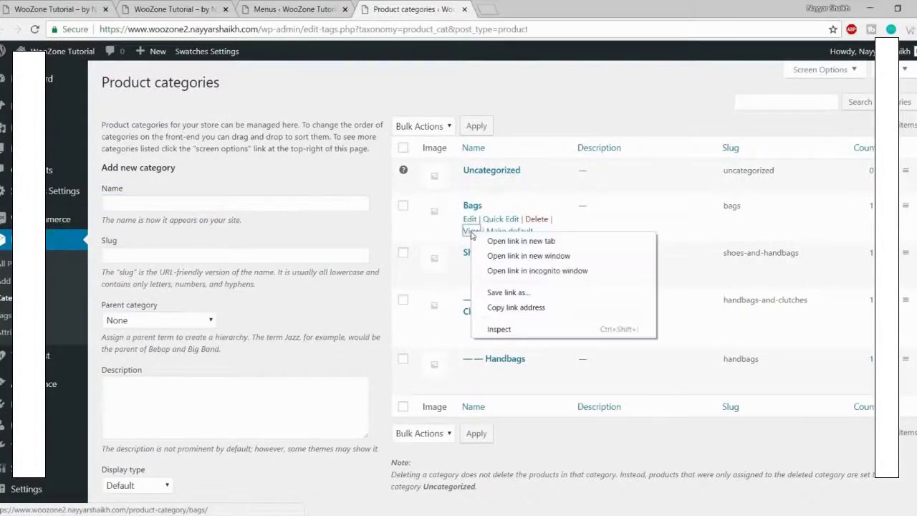
click(532, 307)
click(294, 10)
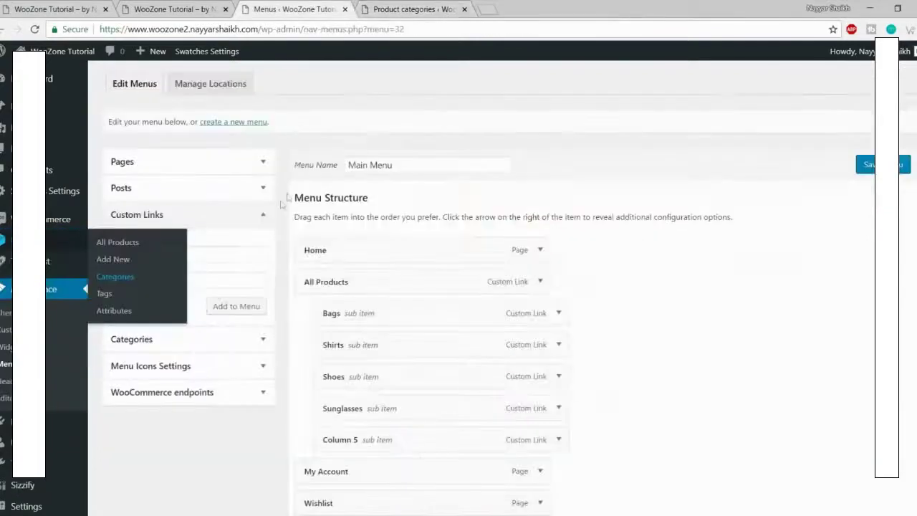
click(241, 255)
key(ctrl+v)
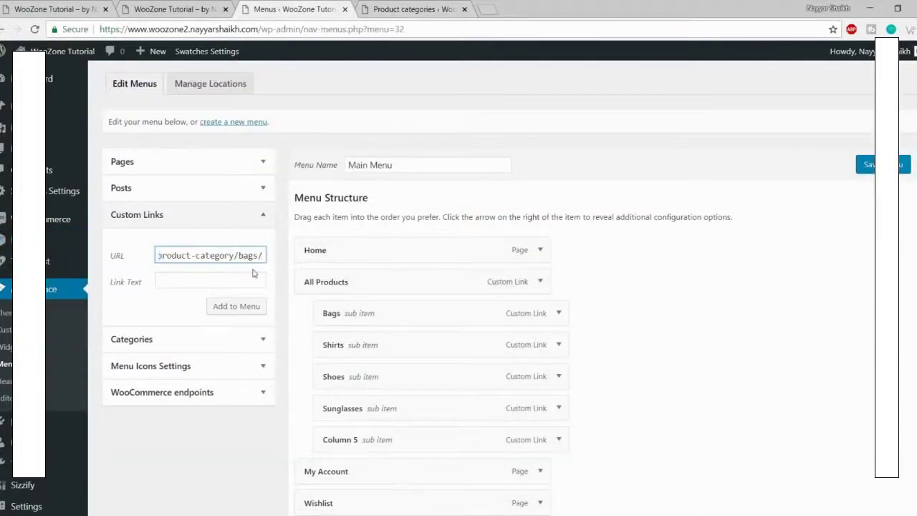
click(246, 275)
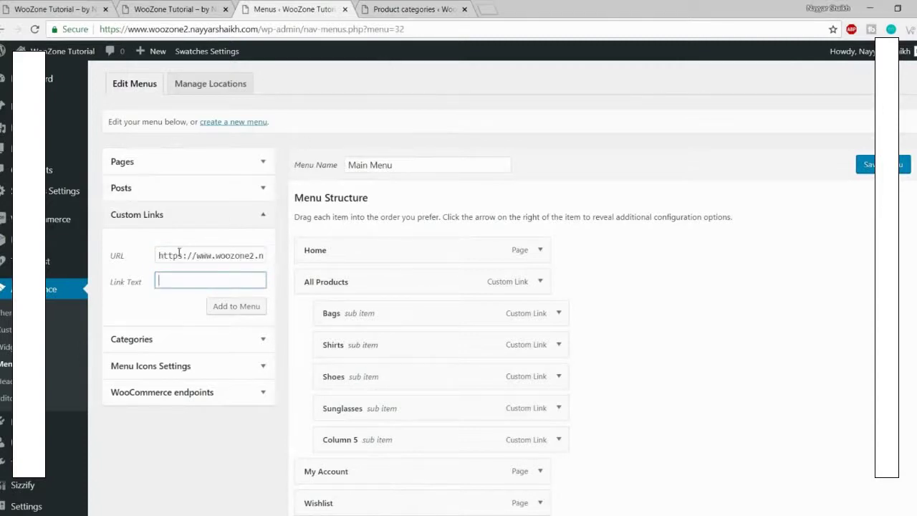
click(398, 10)
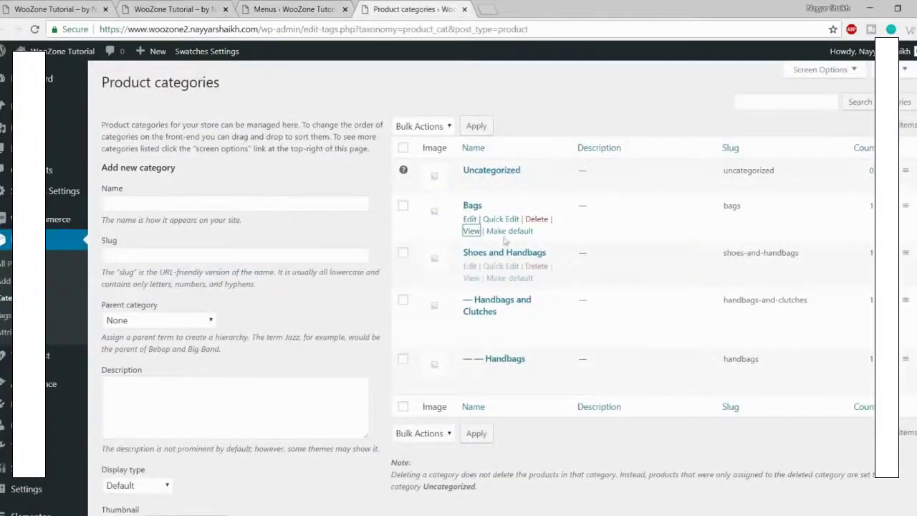
click(295, 9)
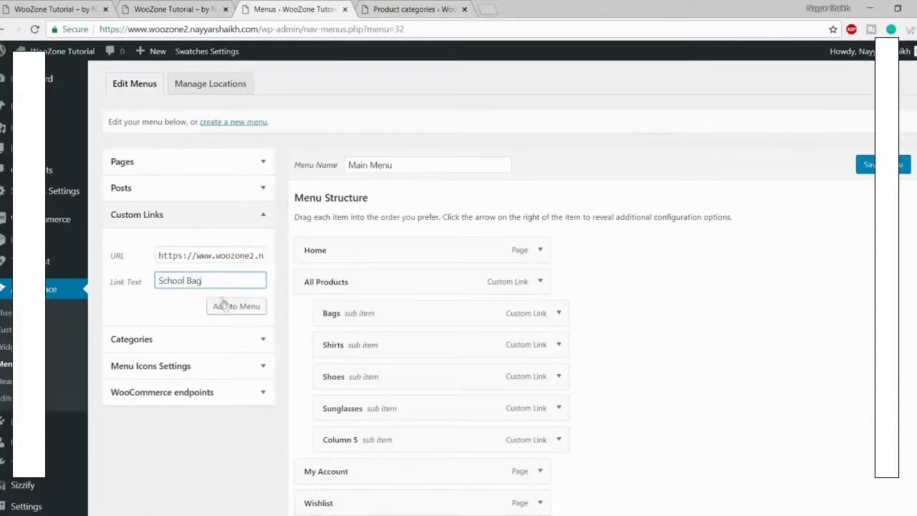
Step: Add School Bags and Nylon Bags to the Main Menu as # custom links
text(s)
click(223, 306)
click(215, 258)
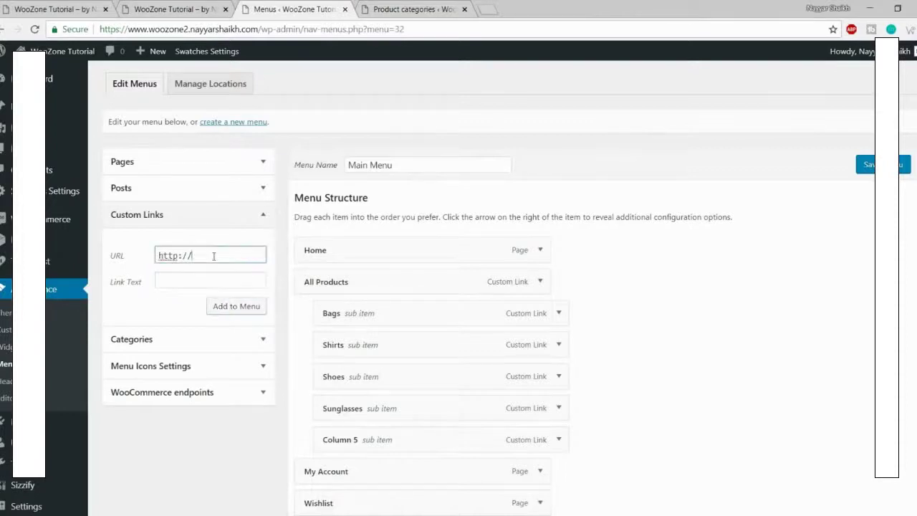
key(ctrl+a)
text(#)
key(Tab)
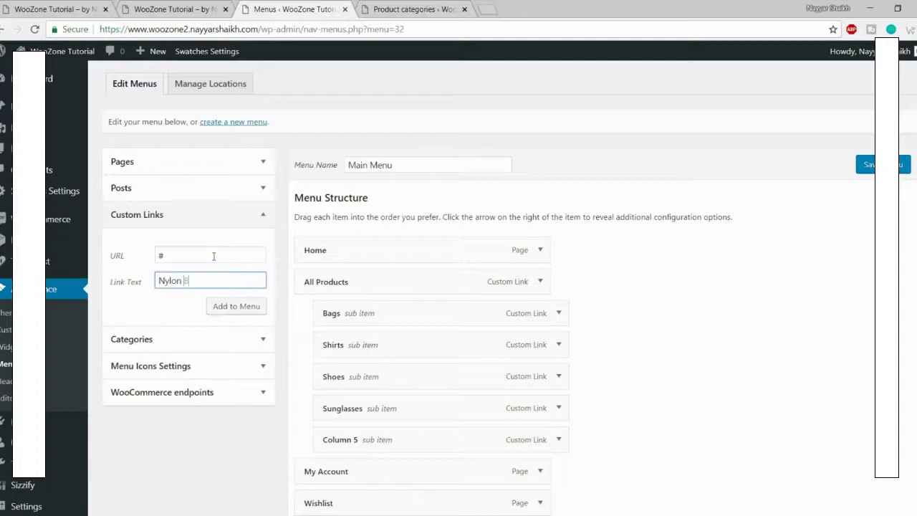
click(239, 306)
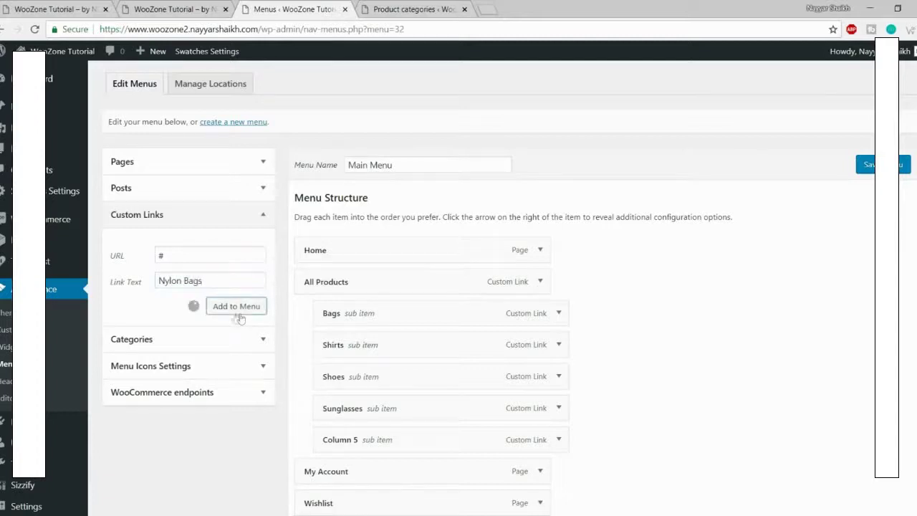
Step: Add Jeans Bags and Bags to the Main Menu as # custom links
click(203, 255)
key(ctrl+a)
text(#)
key(Tab)
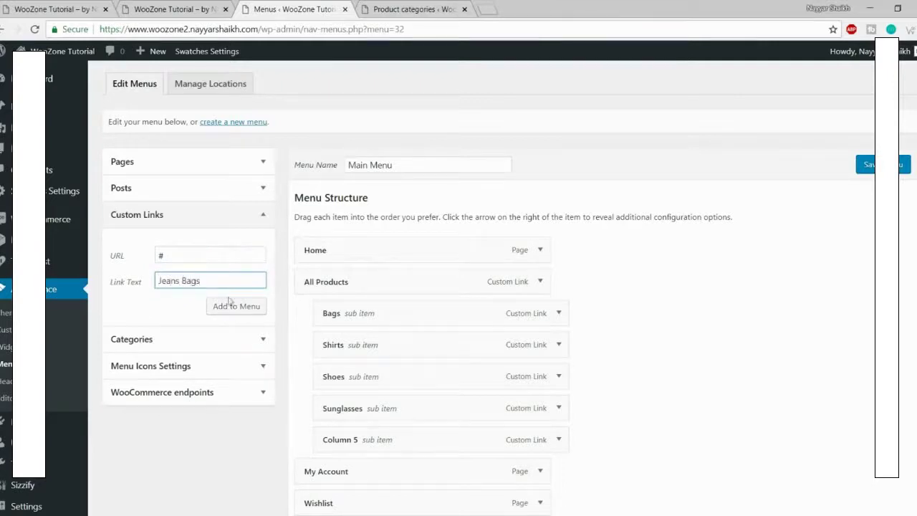
click(229, 303)
click(206, 256)
key(ctrl+a)
text(#)
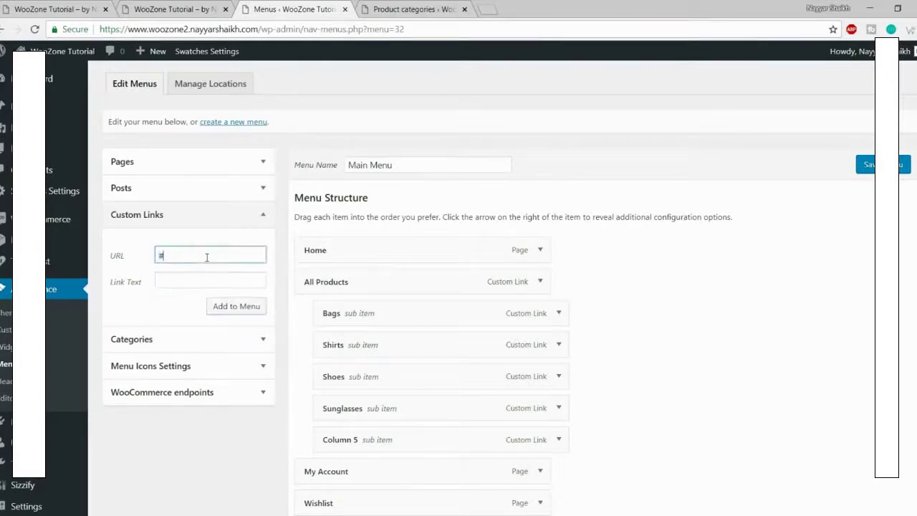
key(Tab)
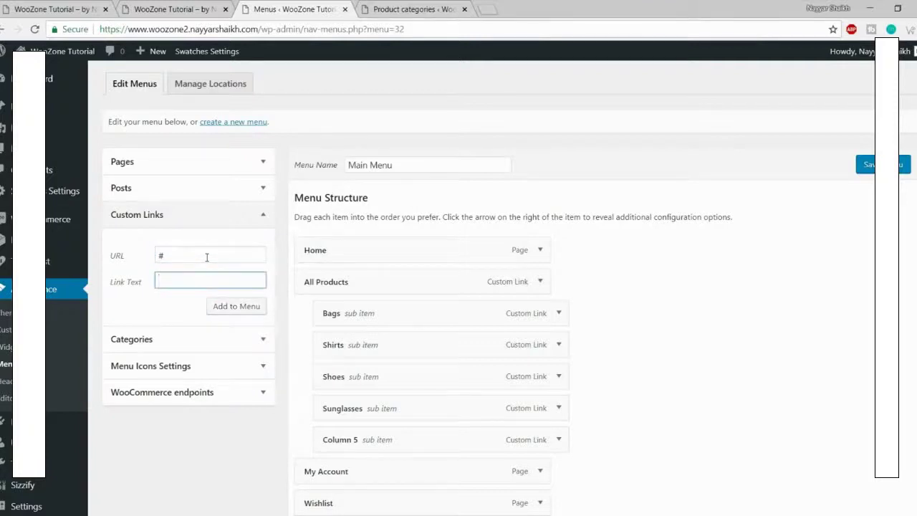
click(244, 308)
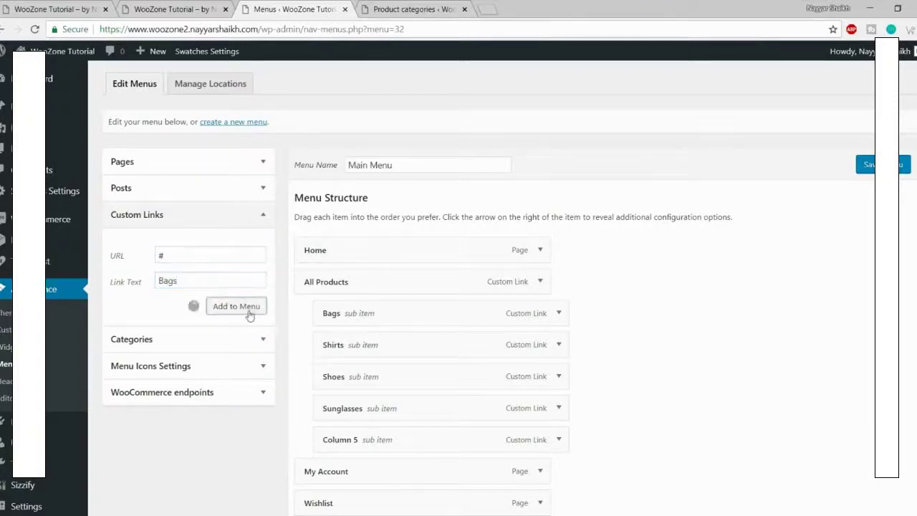
Step: Prepare the next custom link with URL # for PU Bags
click(225, 249)
key(ctrl+a)
text(#)
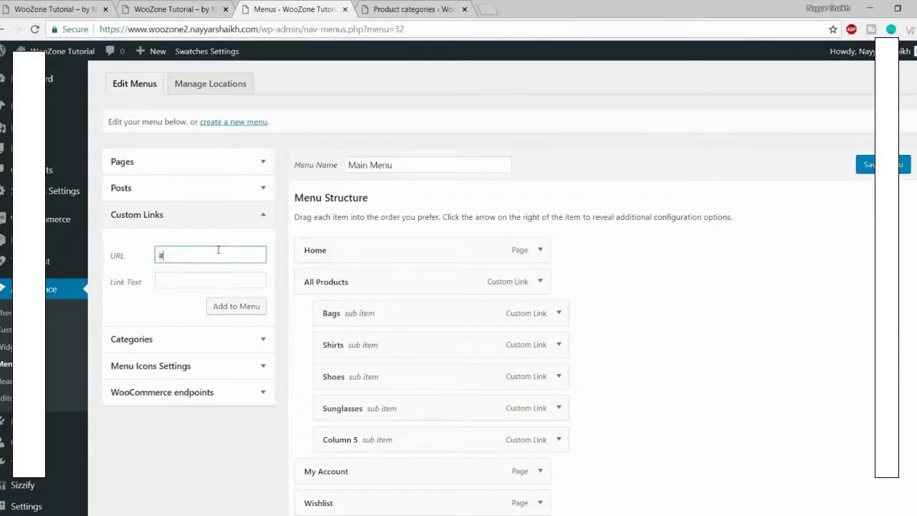
key(Tab)
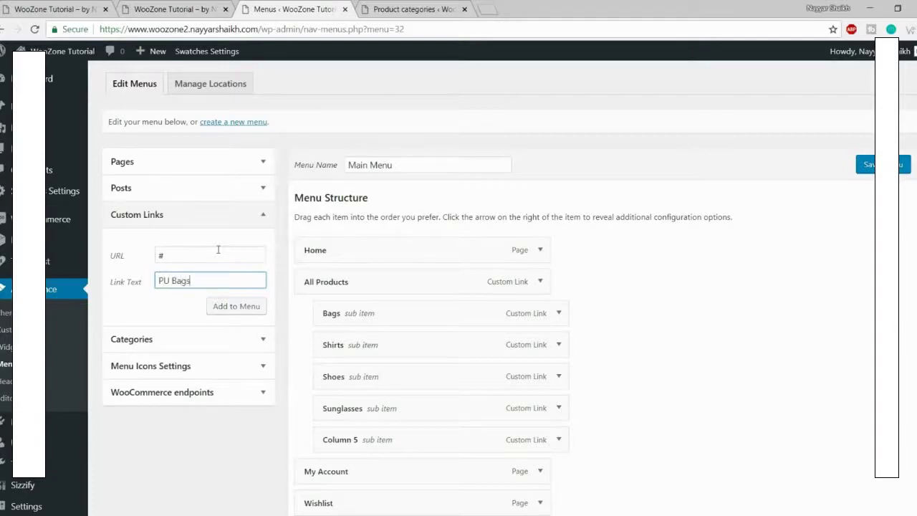
Step: Add the PU Bags custom link to the Main Menu
click(223, 306)
scroll(272, 313, down, 3)
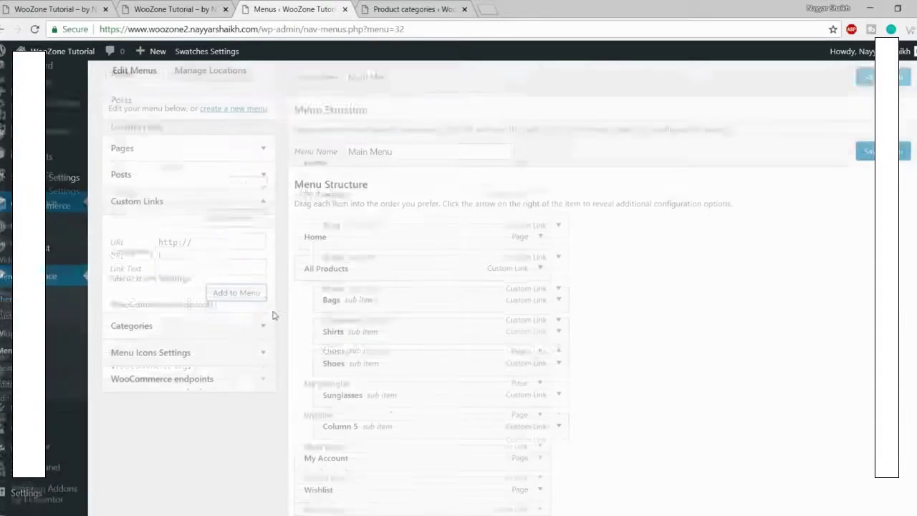
scroll(336, 371, down, 2)
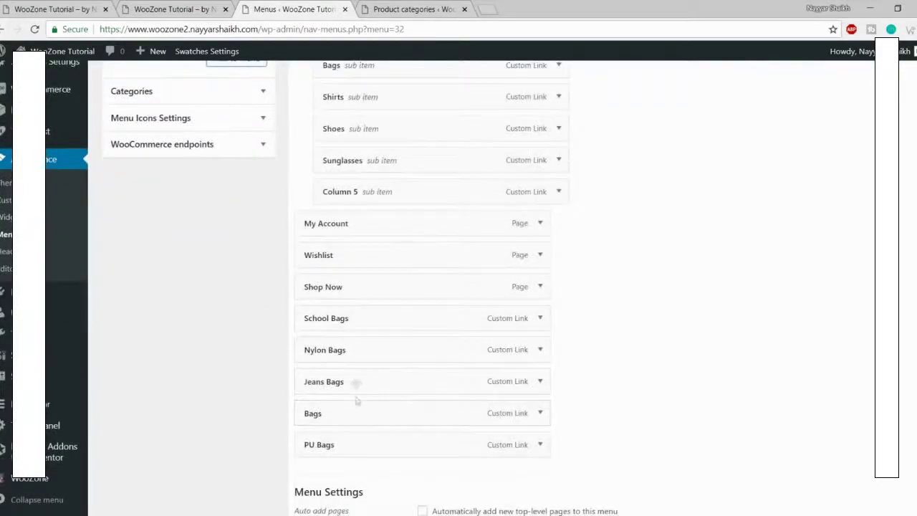
Step: Nest Nylon, Jeans, School Bags, Bags and PU Bags in order under Bags, then save
drag(356, 351, 379, 94)
drag(353, 390, 390, 131)
drag(346, 397, 385, 163)
drag(360, 417, 408, 193)
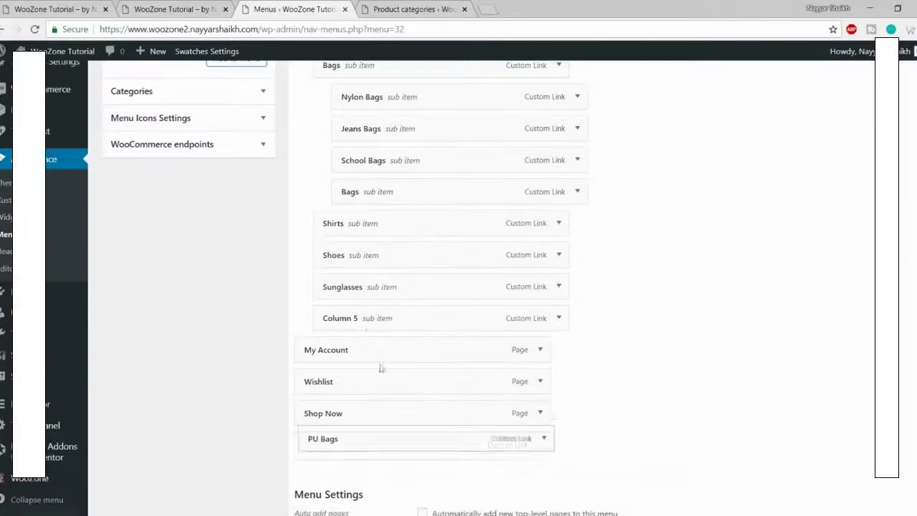
drag(358, 446, 395, 233)
scroll(455, 268, up, 2)
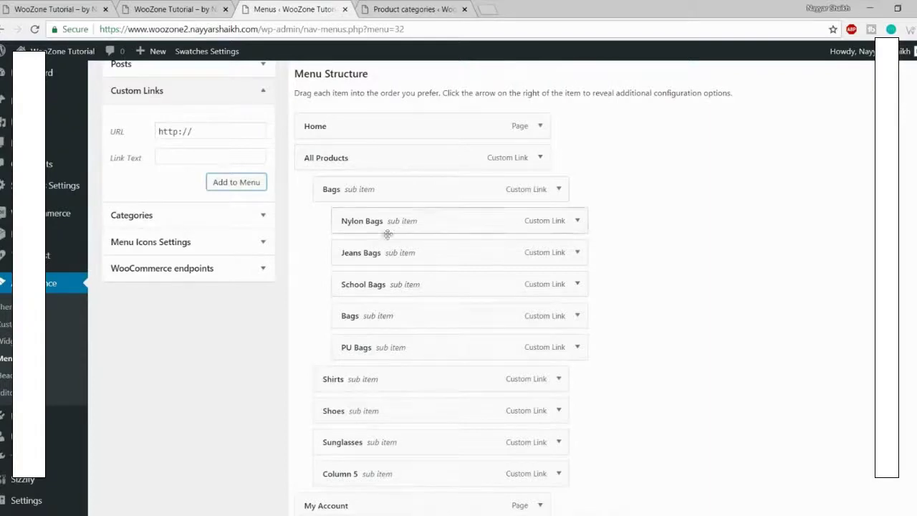
scroll(398, 290, down, 3)
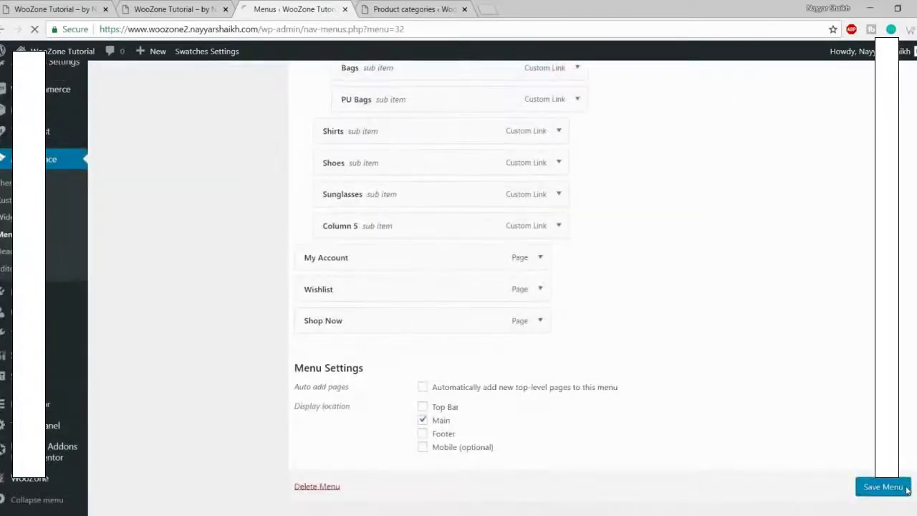
click(890, 493)
Step: Reload the storefront and open the All Products mega menu in its header
click(208, 6)
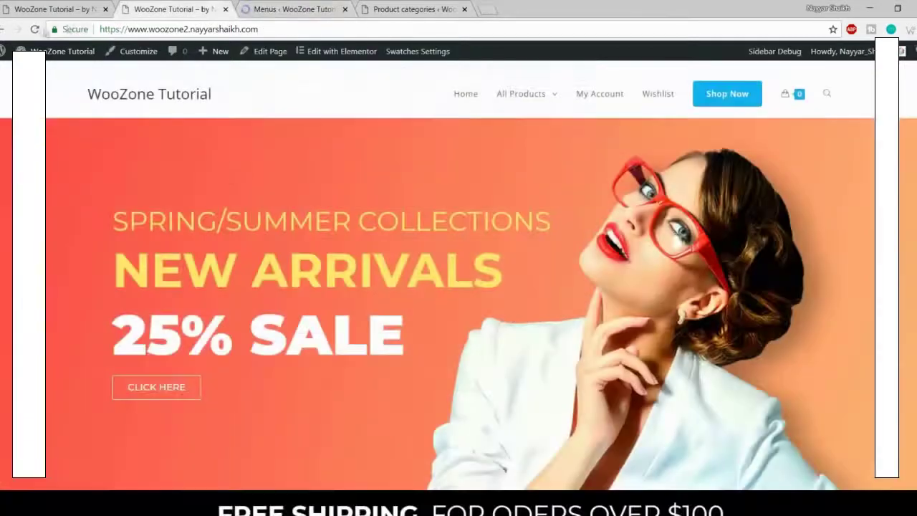
click(33, 31)
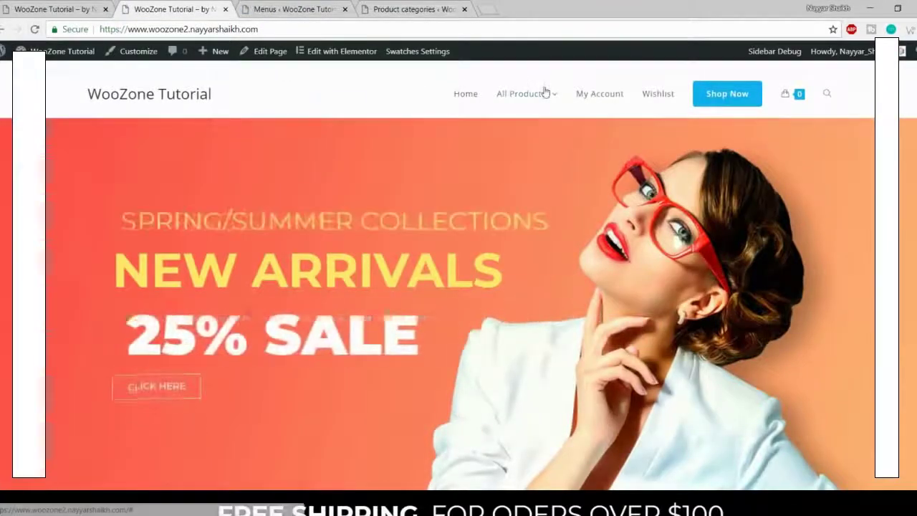
mouse_move(544, 91)
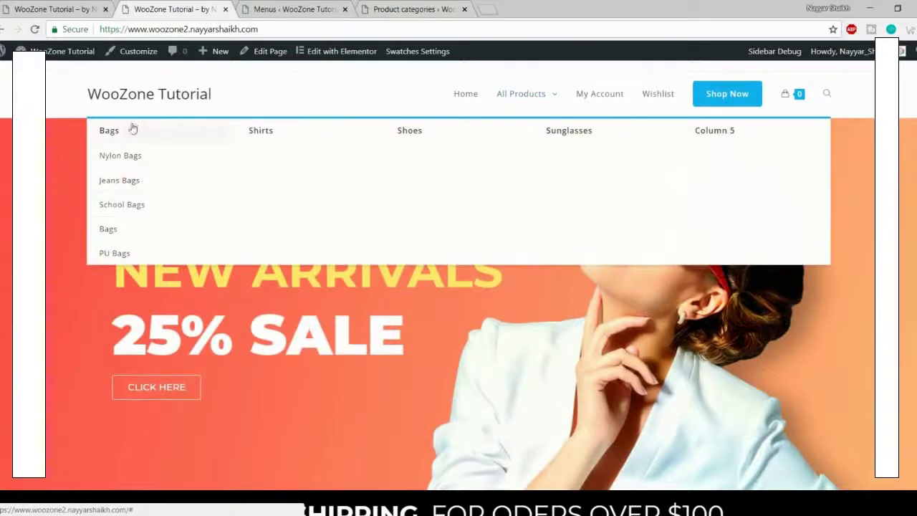
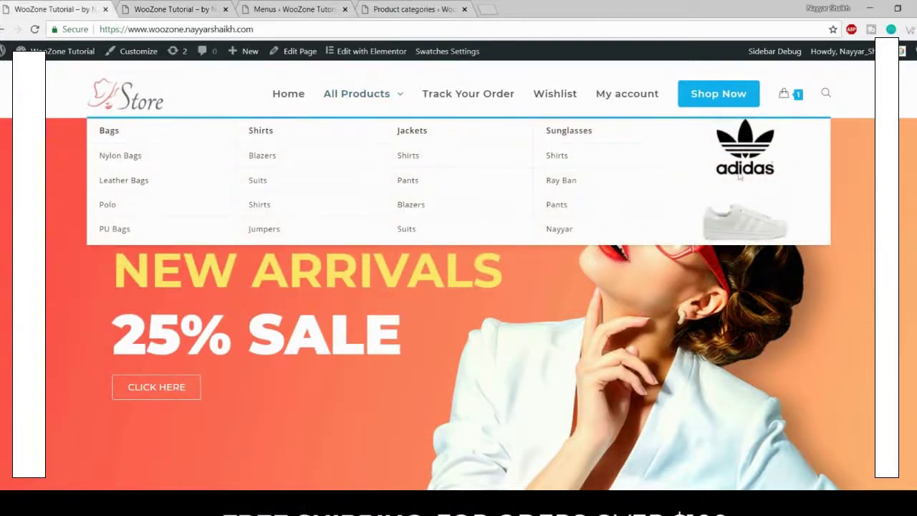
Step: Switch to the woozone2 site and bring up its Appearance > Widgets admin page
click(142, 8)
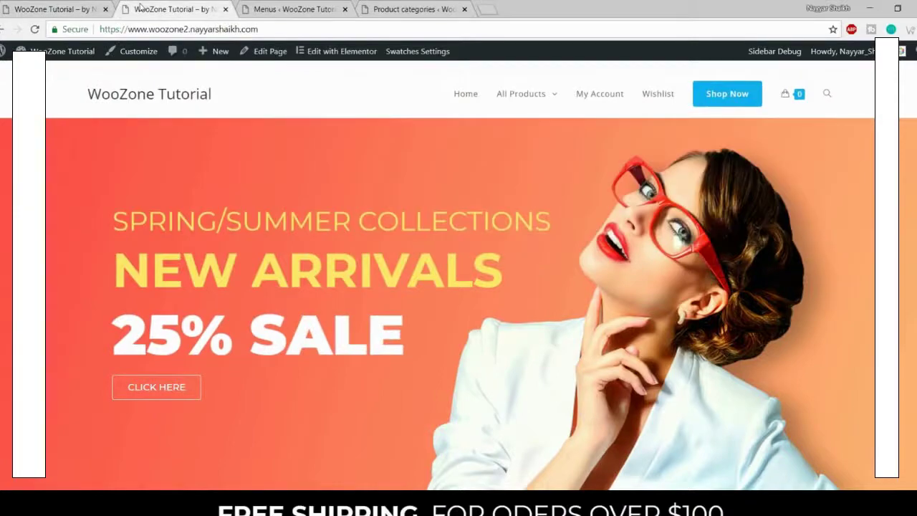
click(292, 9)
scroll(616, 203, down, 1)
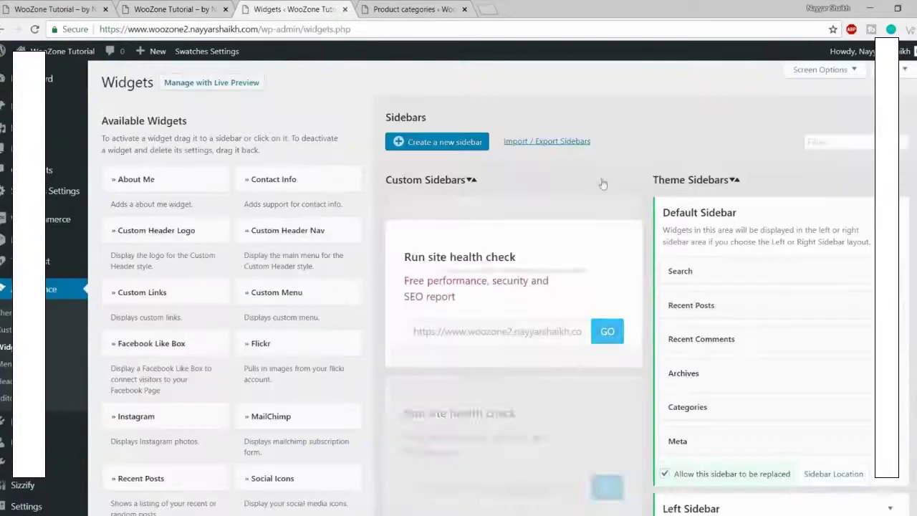
scroll(556, 173, down, 1)
scroll(552, 154, up, 1)
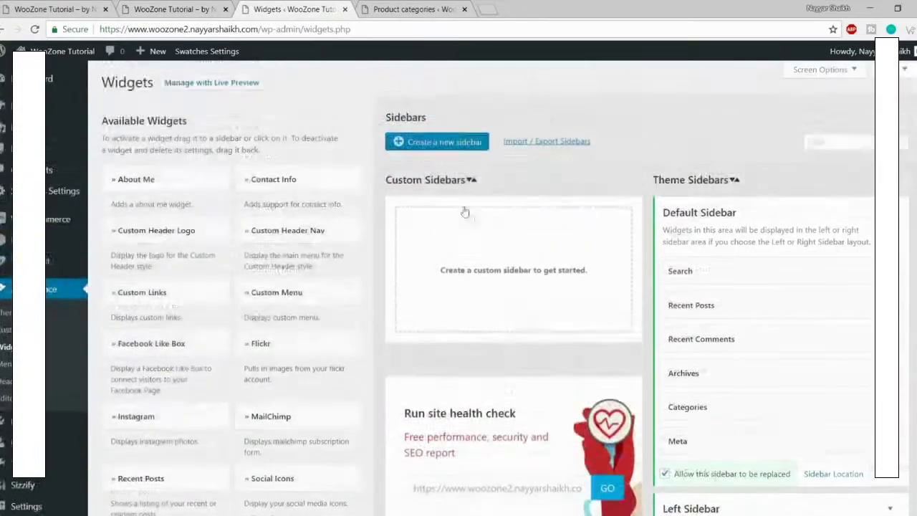
Step: Create a custom sidebar named 'Menu Column 5' and reload the Widgets page
click(441, 142)
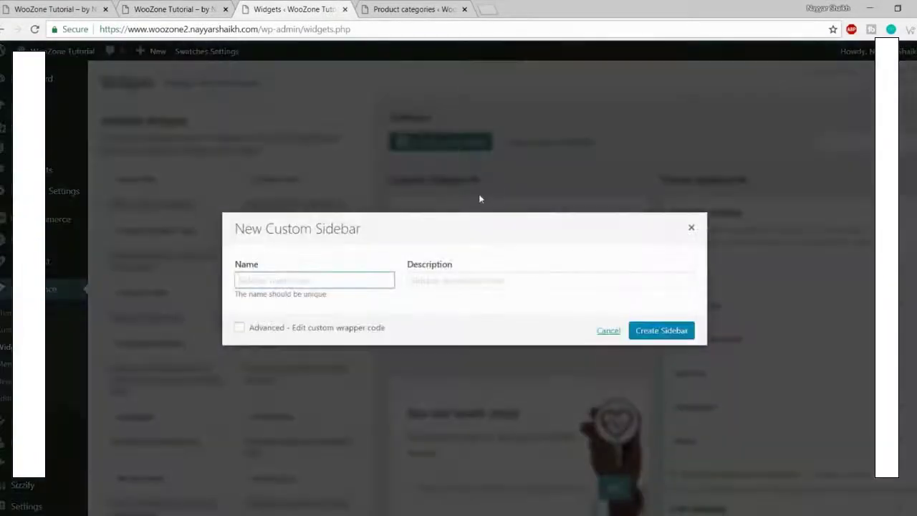
text(CoM)
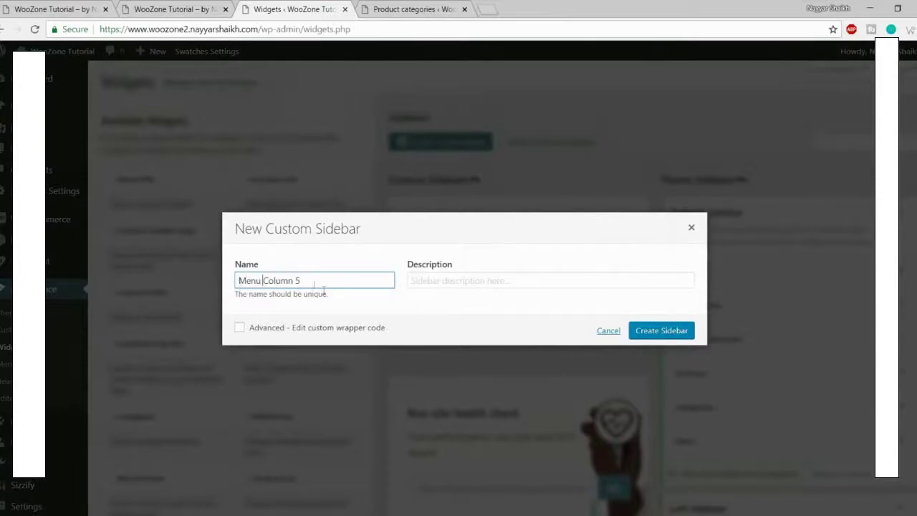
click(647, 333)
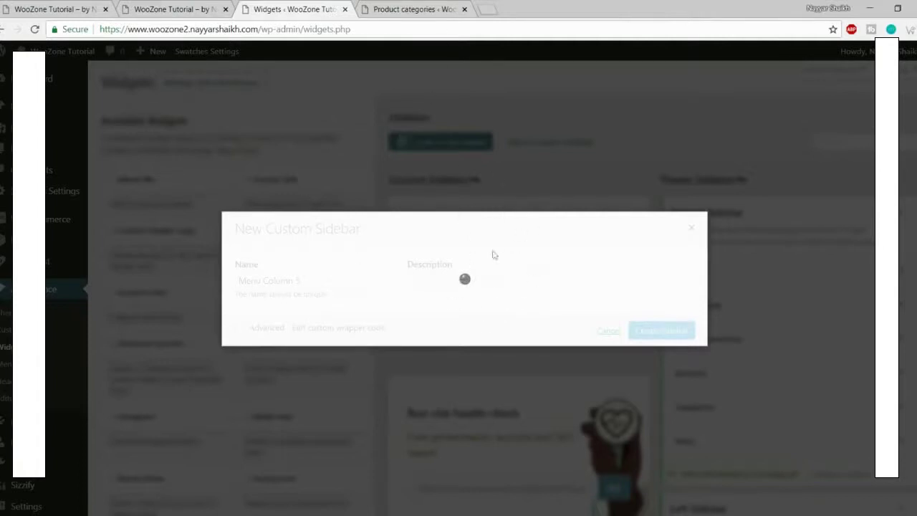
click(440, 32)
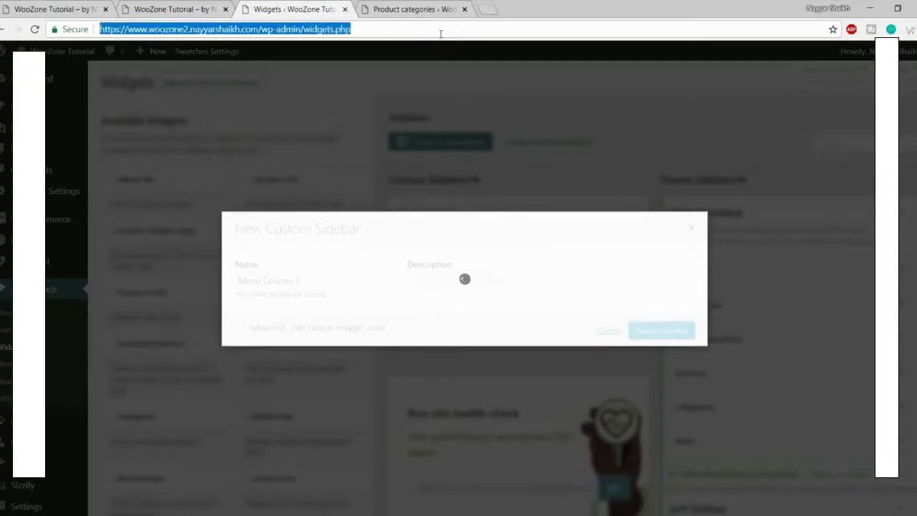
key(Return)
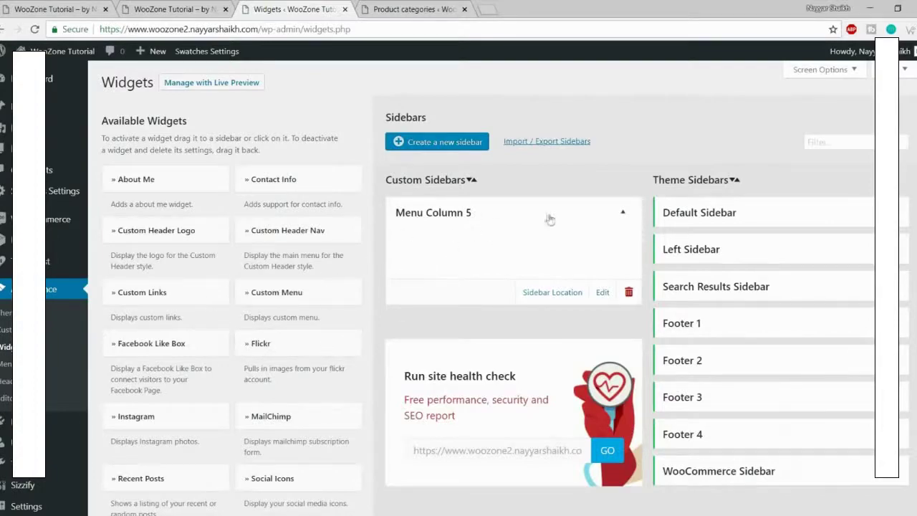
Step: Add an Image widget to the Menu Column 5 sidebar
scroll(355, 274, down, 18)
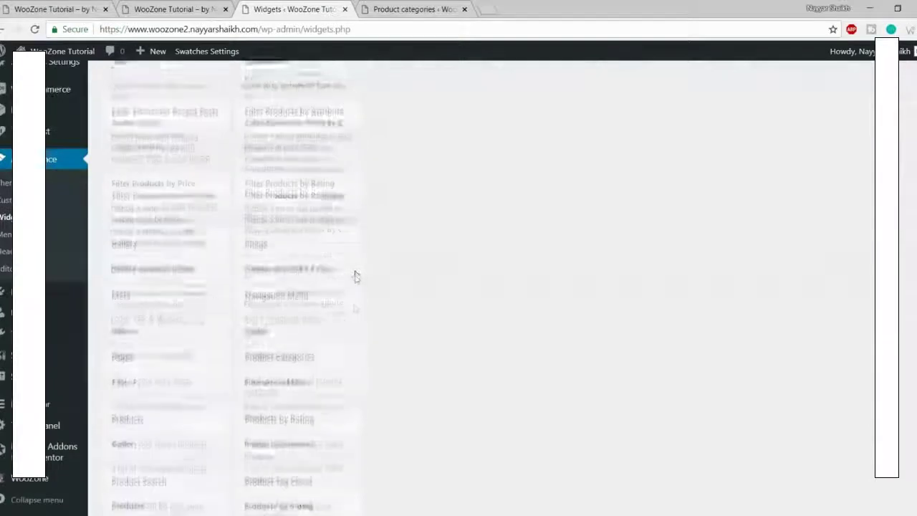
scroll(356, 275, up, 3)
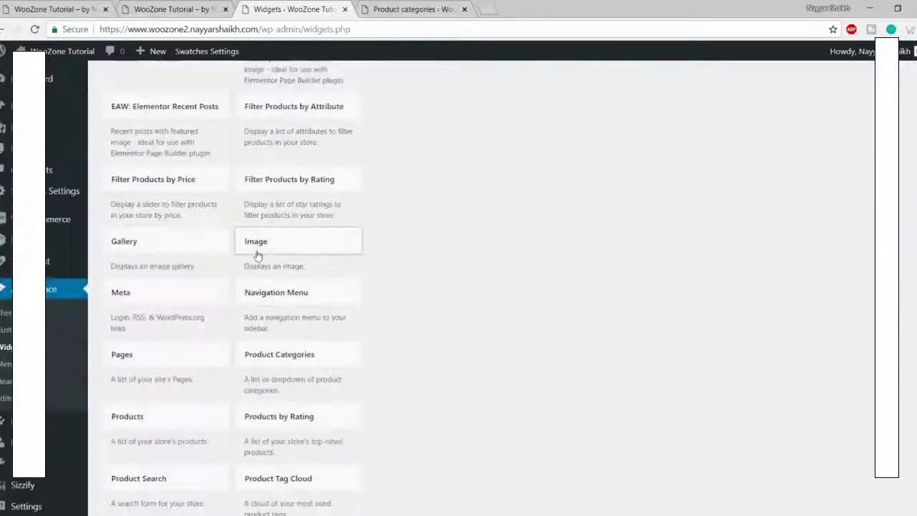
click(256, 255)
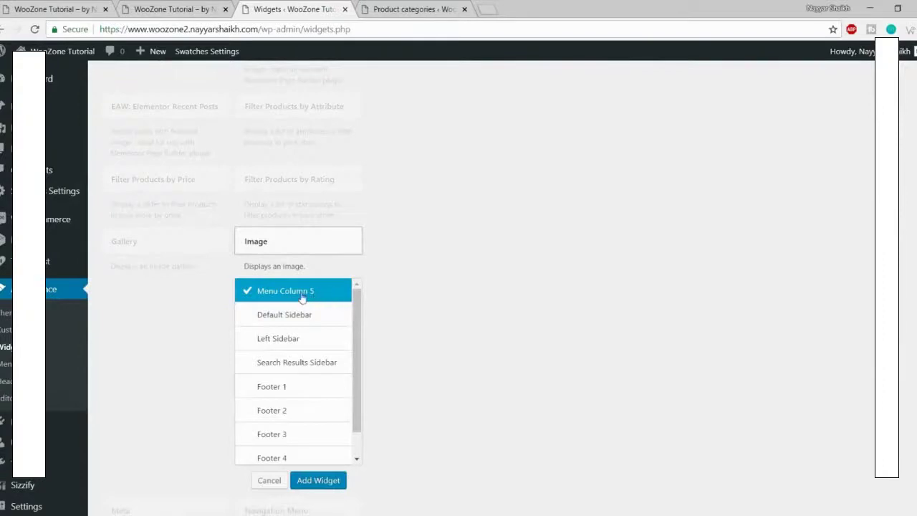
click(329, 479)
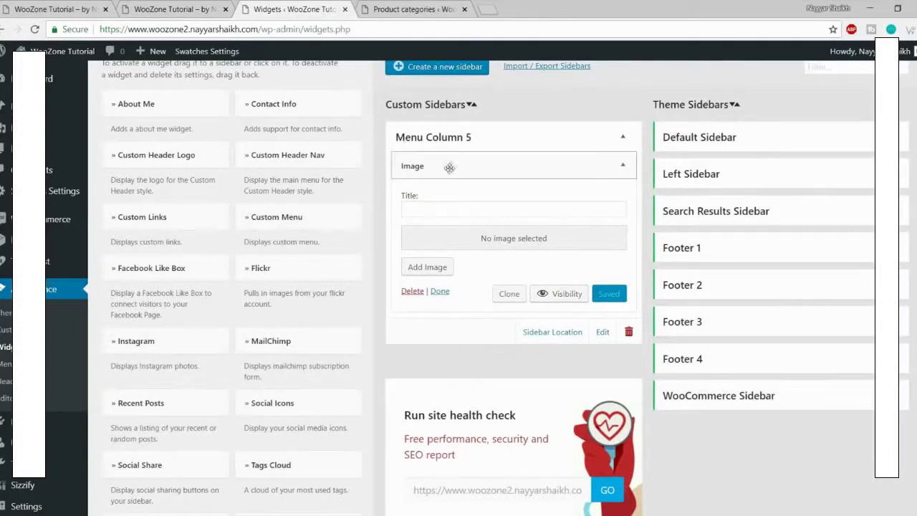
Step: Upload shoes-image, insert the adidas shoes picture into the widget, and save it
click(518, 242)
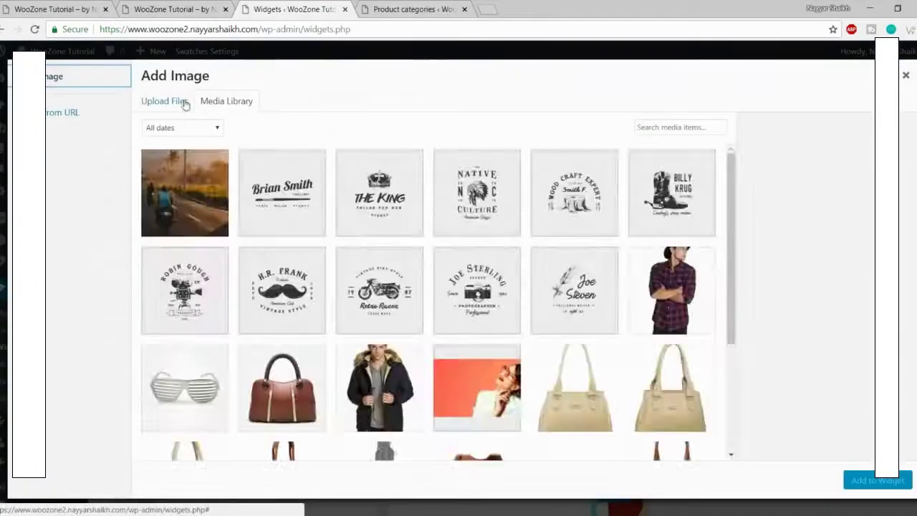
click(184, 105)
click(552, 288)
scroll(349, 204, down, 5)
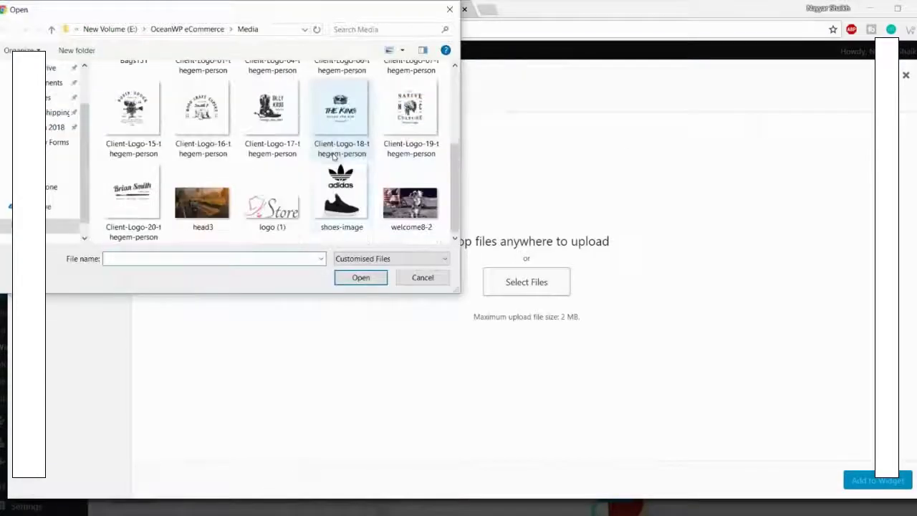
click(349, 204)
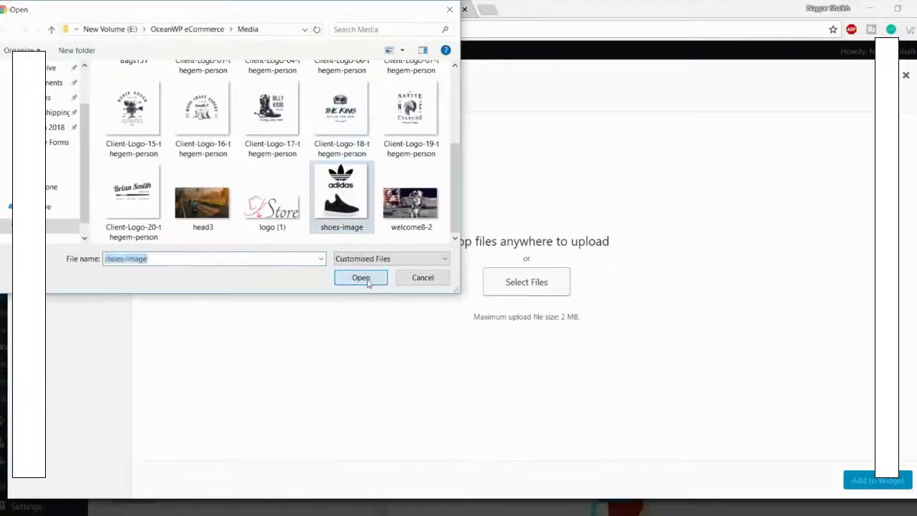
click(367, 280)
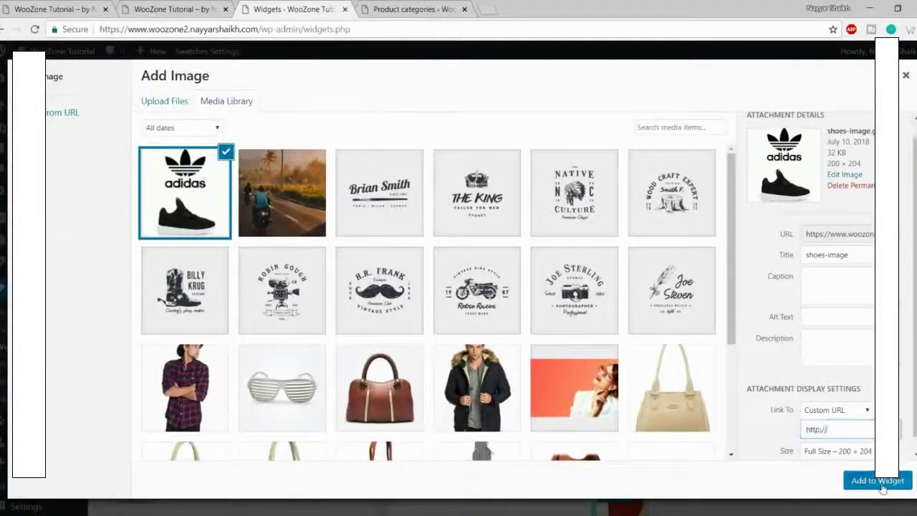
click(878, 480)
click(609, 435)
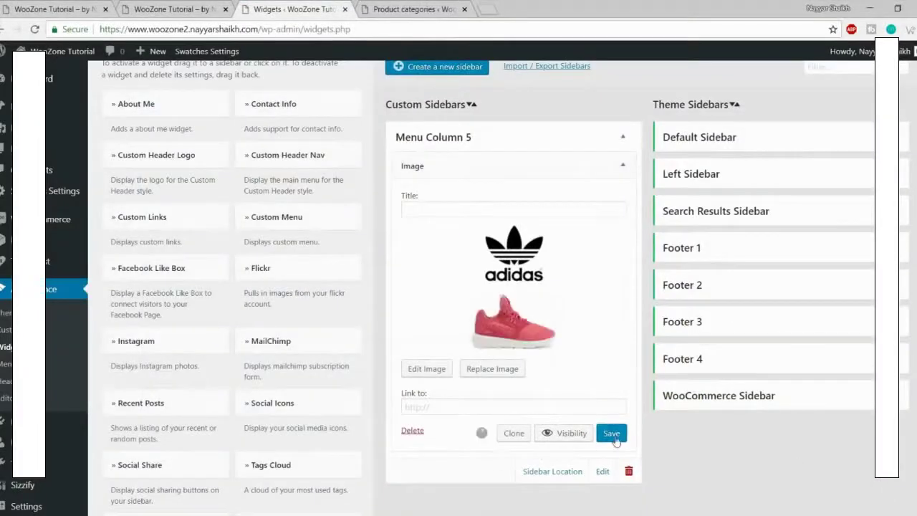
Step: Glance at the storefront and Store demo, then go to the Menus admin page
click(210, 5)
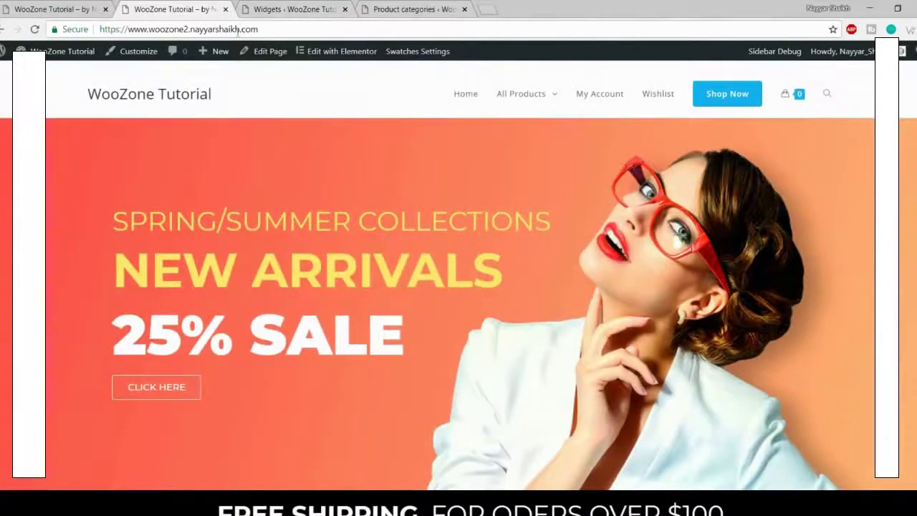
click(32, 5)
click(290, 9)
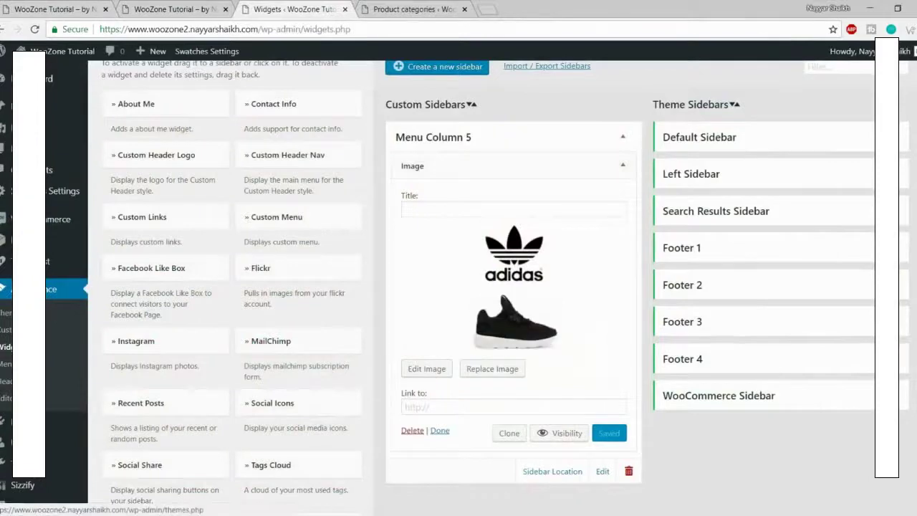
click(9, 364)
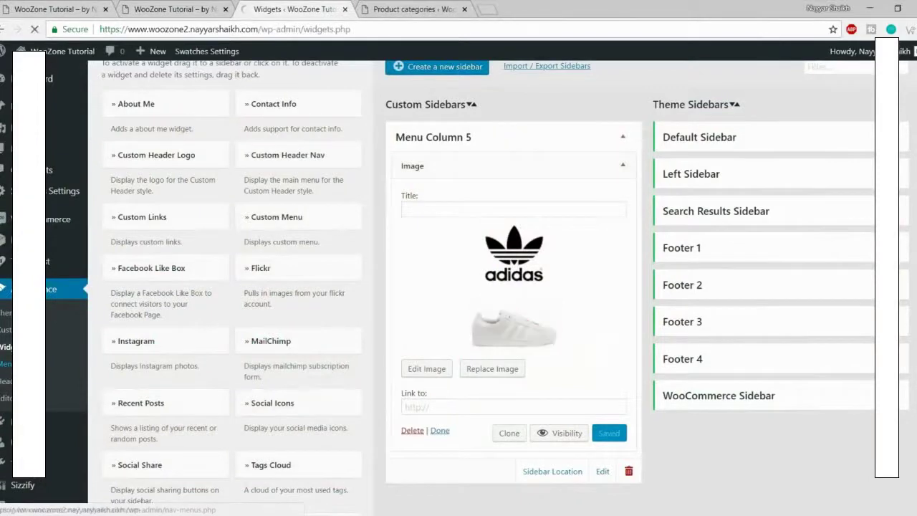
scroll(595, 319, down, 10)
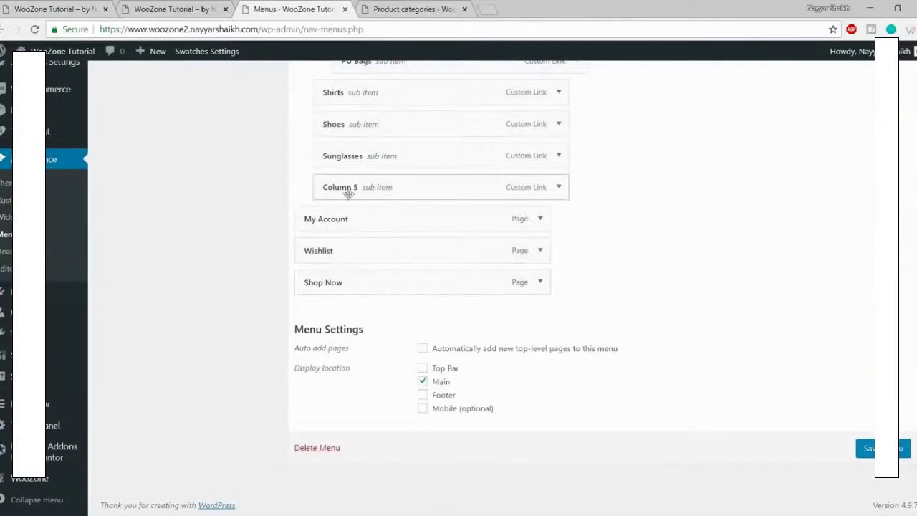
Step: Set Column 5's Mega Menu Widget Area to Menu Column 5, save, and reload the storefront
click(559, 188)
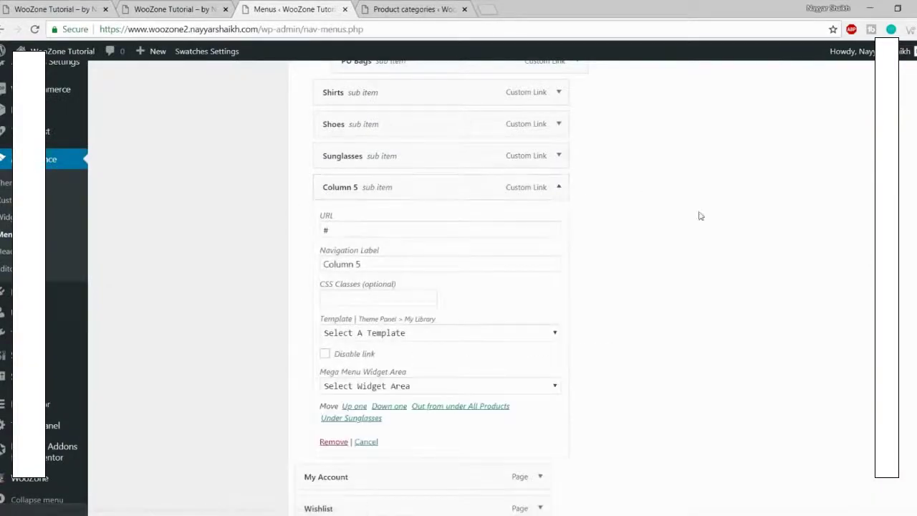
scroll(613, 247, down, 1)
drag(321, 312, 427, 312)
click(427, 313)
click(420, 323)
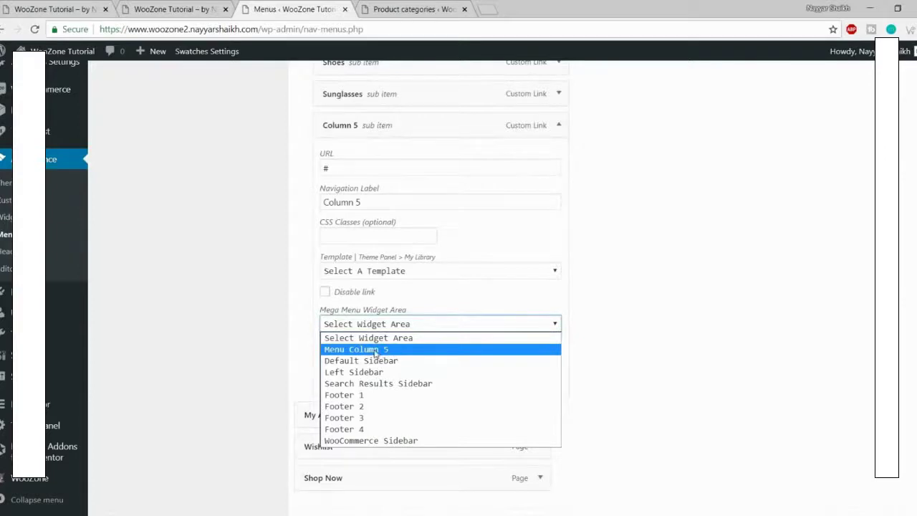
click(376, 351)
scroll(501, 337, down, 3)
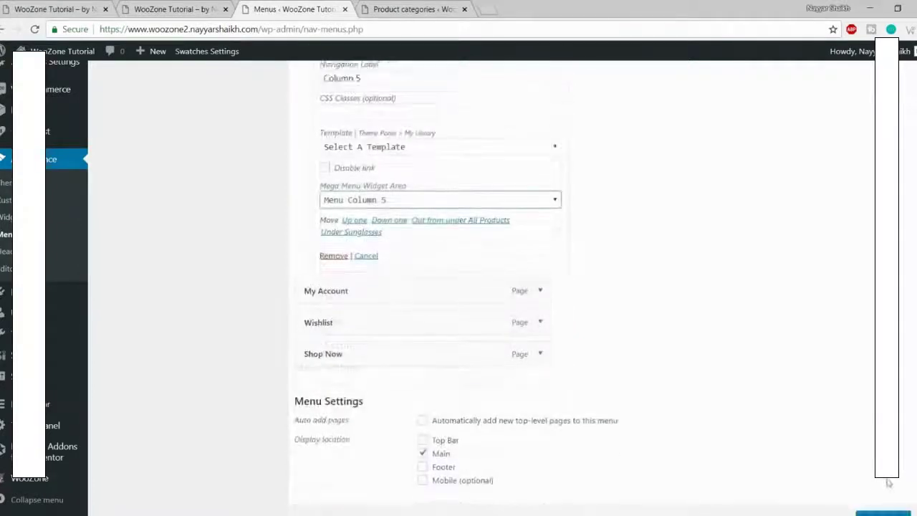
click(882, 448)
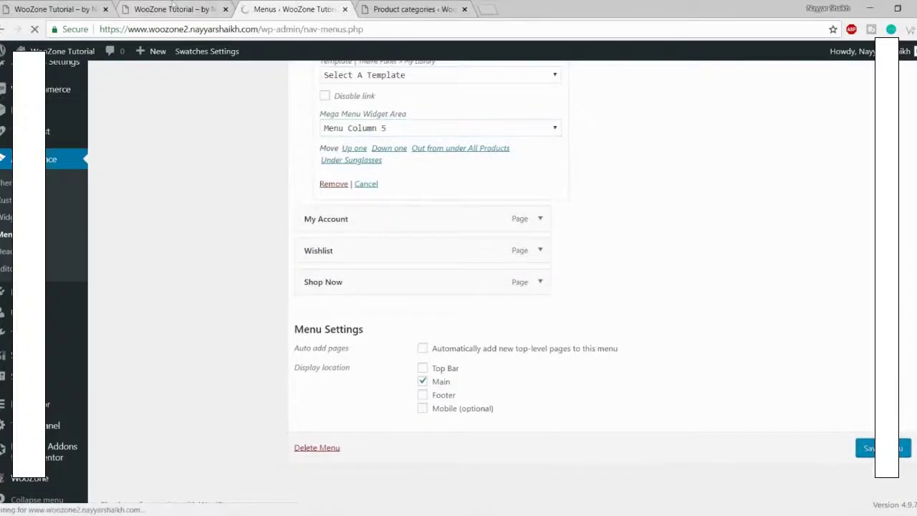
click(188, 6)
click(34, 30)
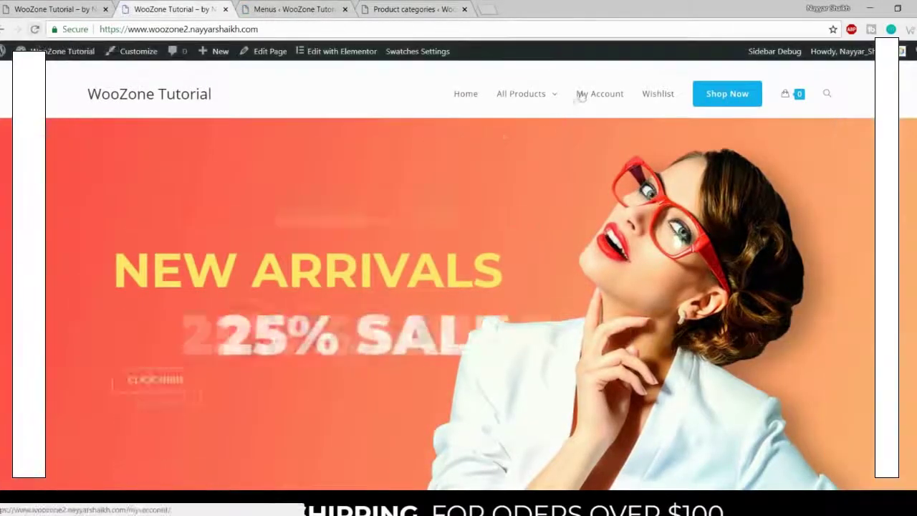
mouse_move(515, 106)
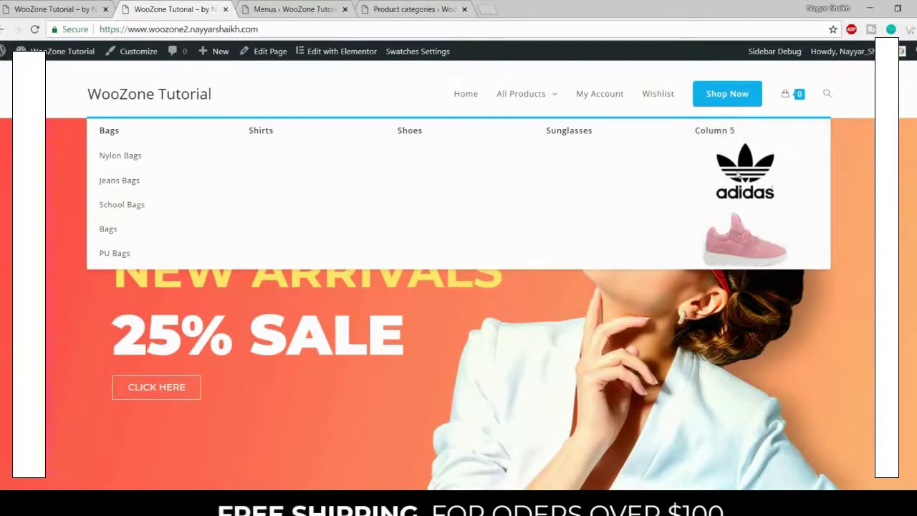
click(91, 7)
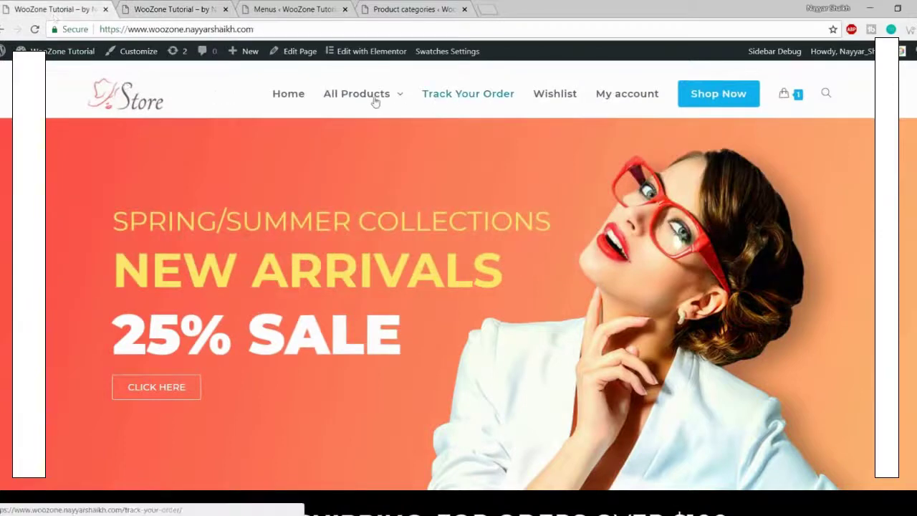
mouse_move(374, 102)
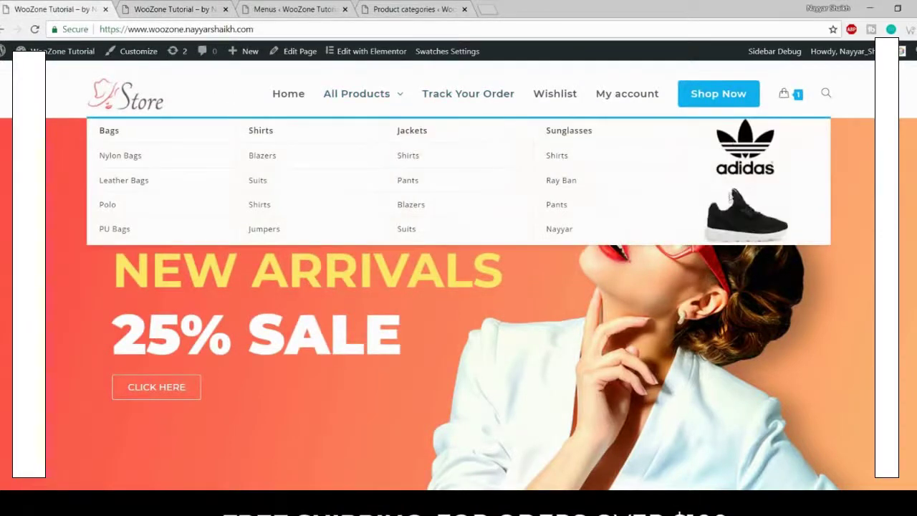
click(205, 8)
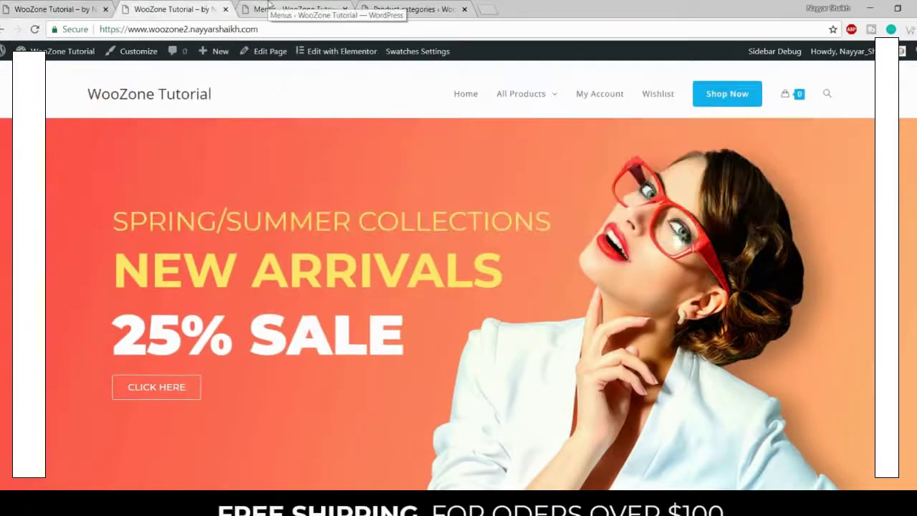
click(269, 7)
Step: Add the hide-heading CSS class to the Column 5 menu item and save the menu
scroll(745, 260, down, 7)
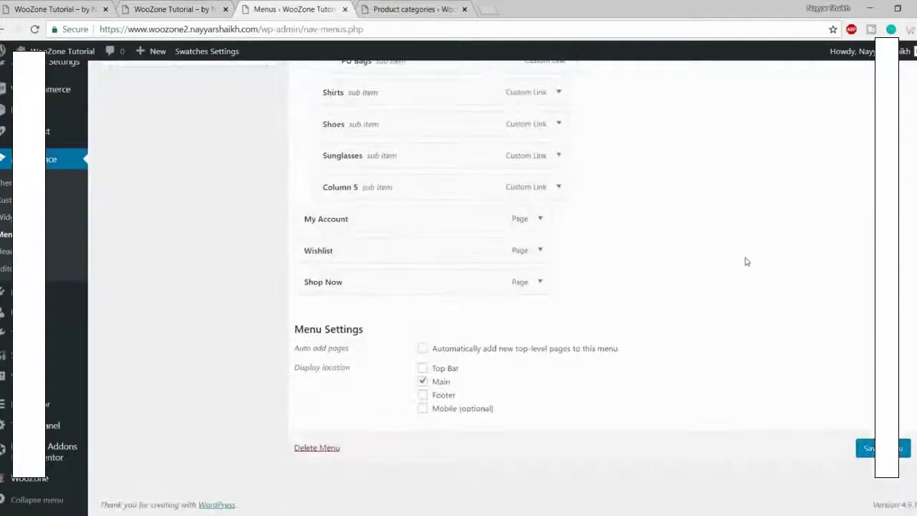
click(561, 191)
scroll(420, 273, down, 1)
click(366, 234)
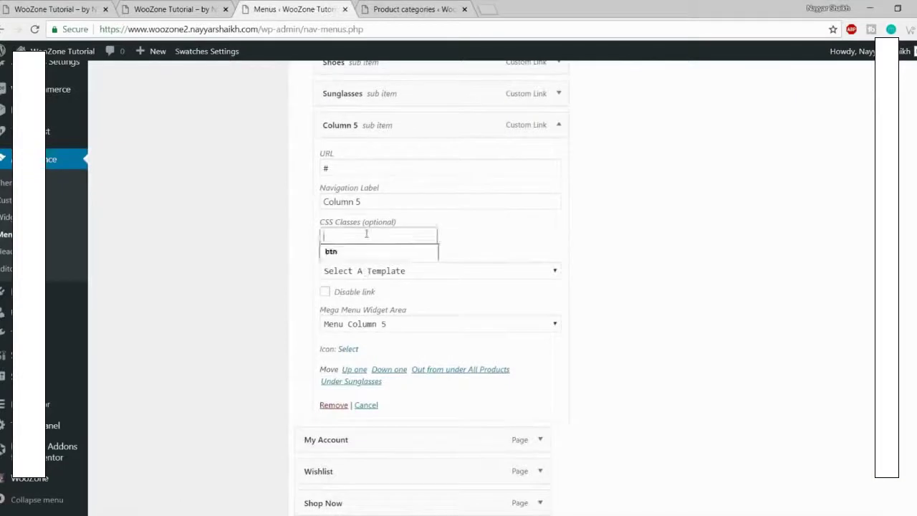
text(hide-heading)
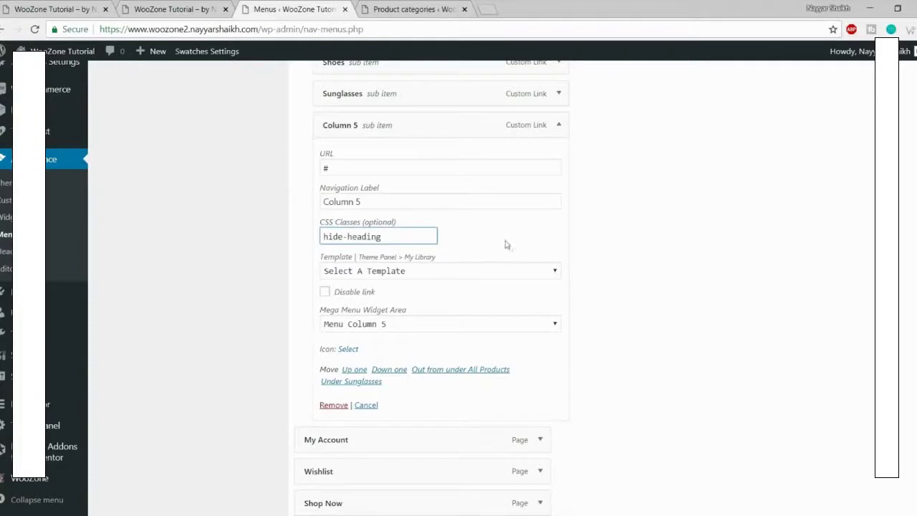
scroll(505, 244, down, 3)
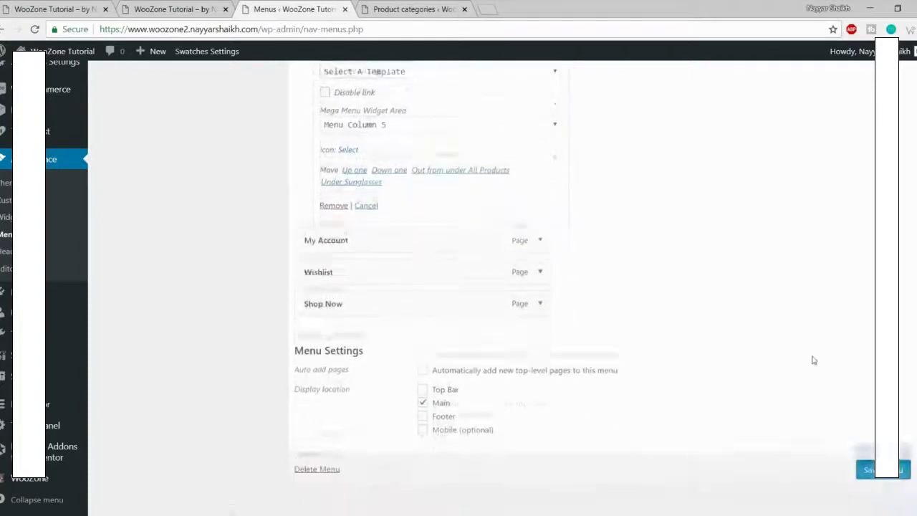
click(866, 448)
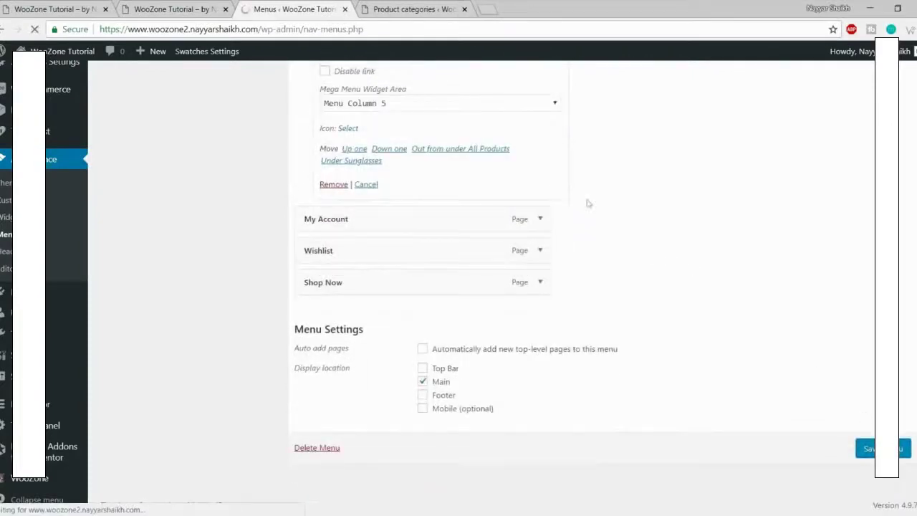
click(176, 9)
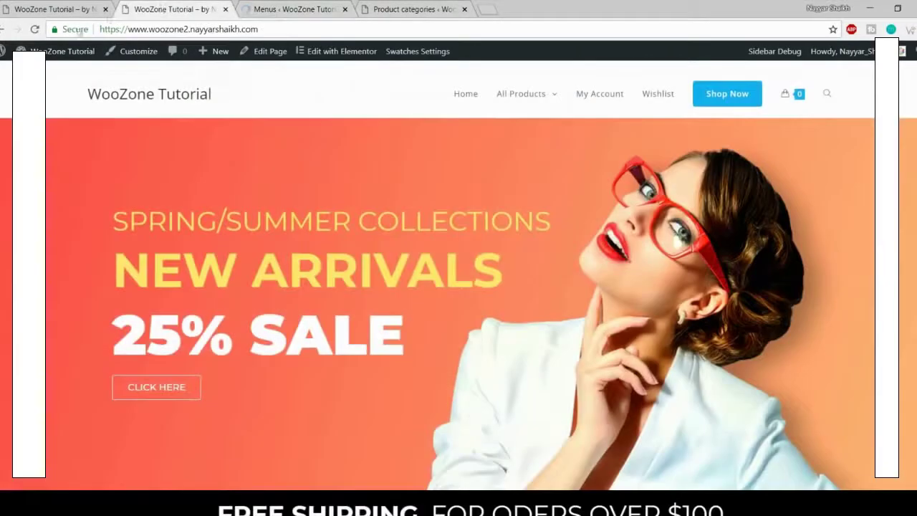
Step: Reload the storefront, compare it with the Store demo, and launch the Customizer
click(34, 30)
mouse_move(546, 103)
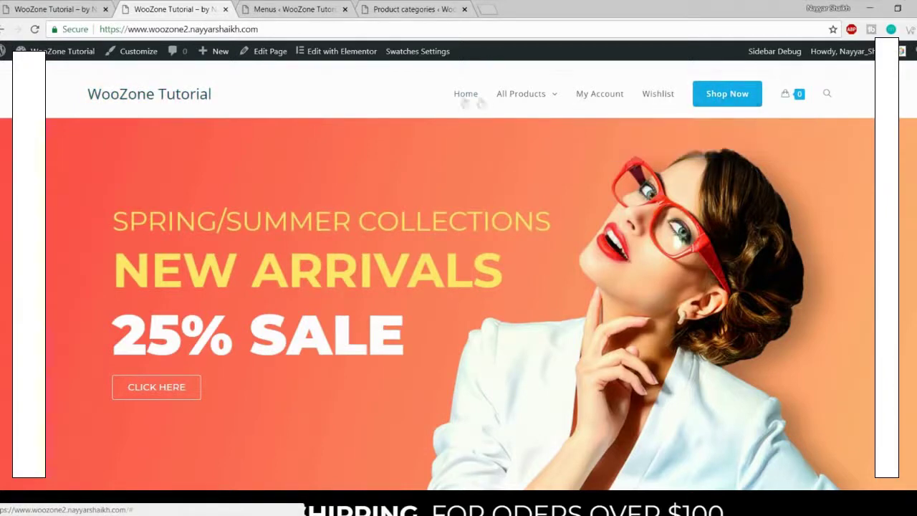
click(55, 9)
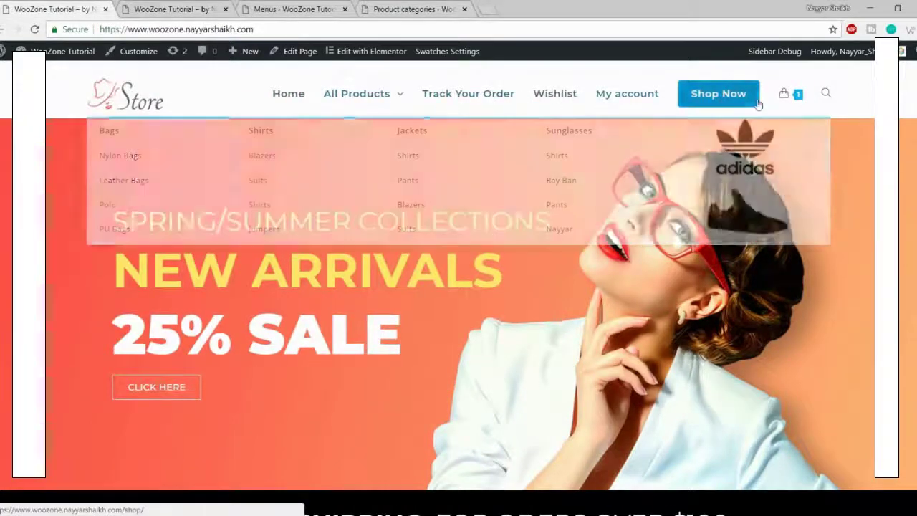
key(ctrl+Tab)
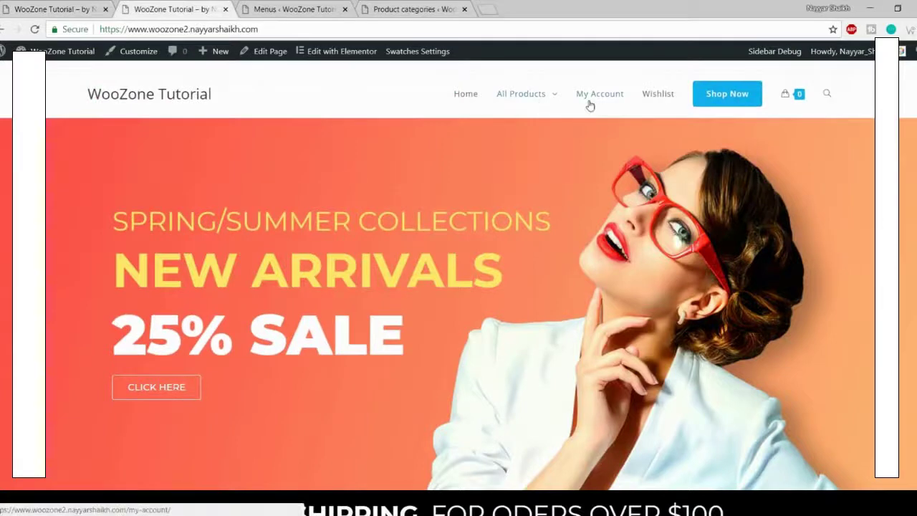
click(139, 63)
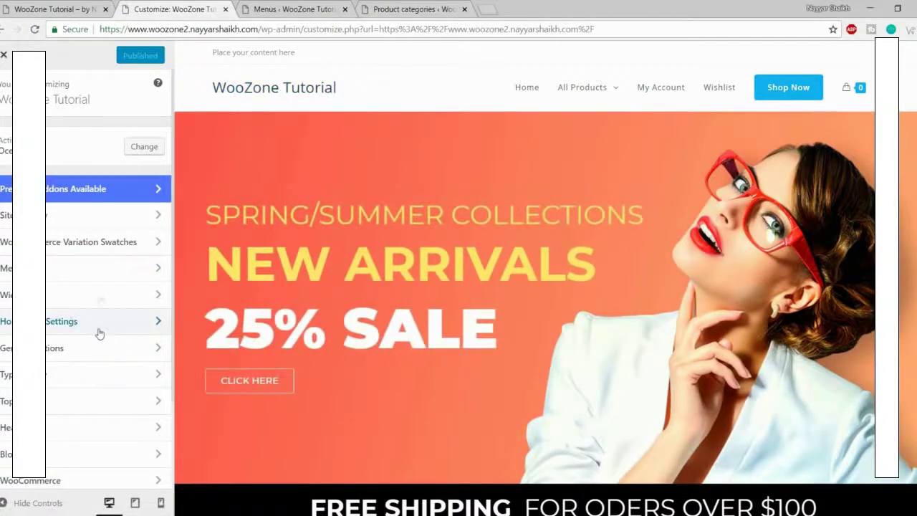
Step: Under Header > Logo, upload the Store logo file logo (1)
scroll(99, 301, down, 2)
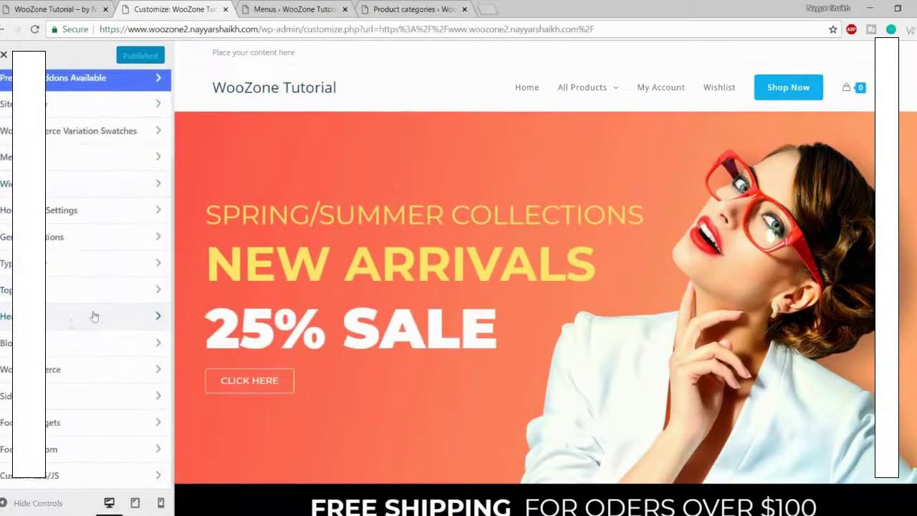
click(71, 319)
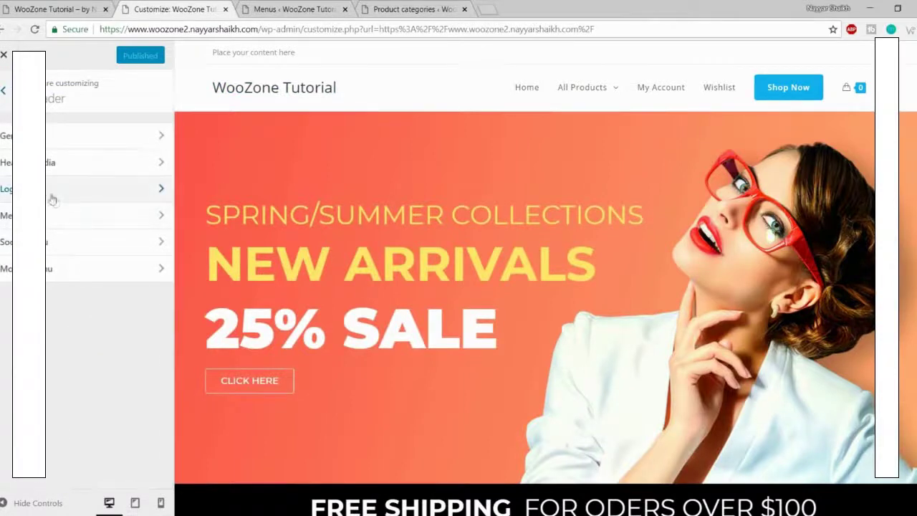
click(86, 188)
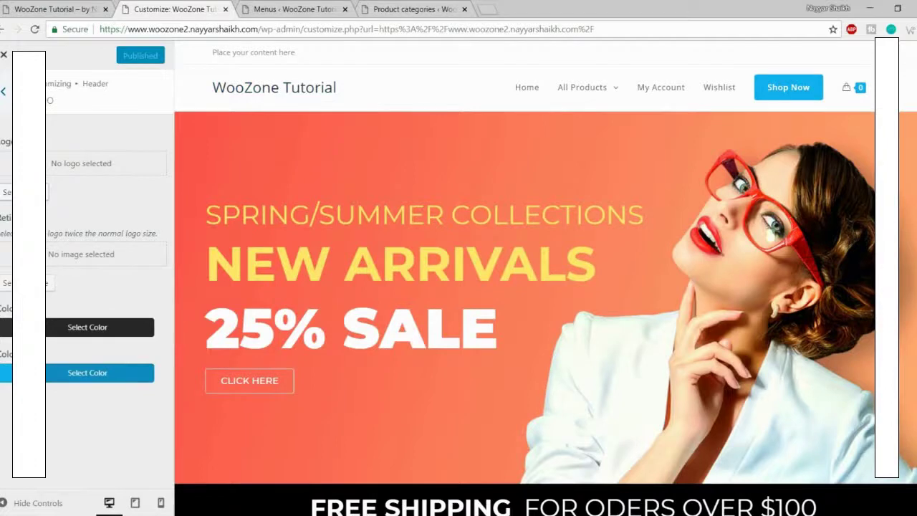
click(43, 192)
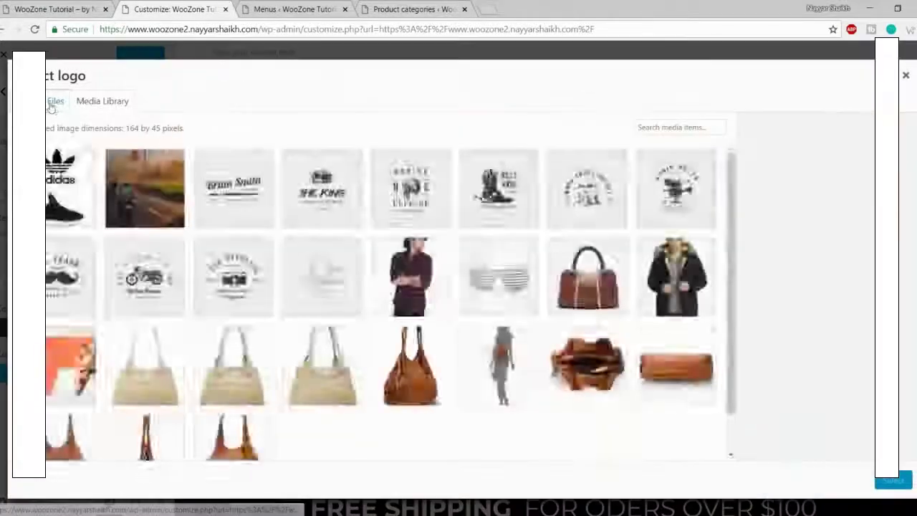
click(56, 103)
click(448, 282)
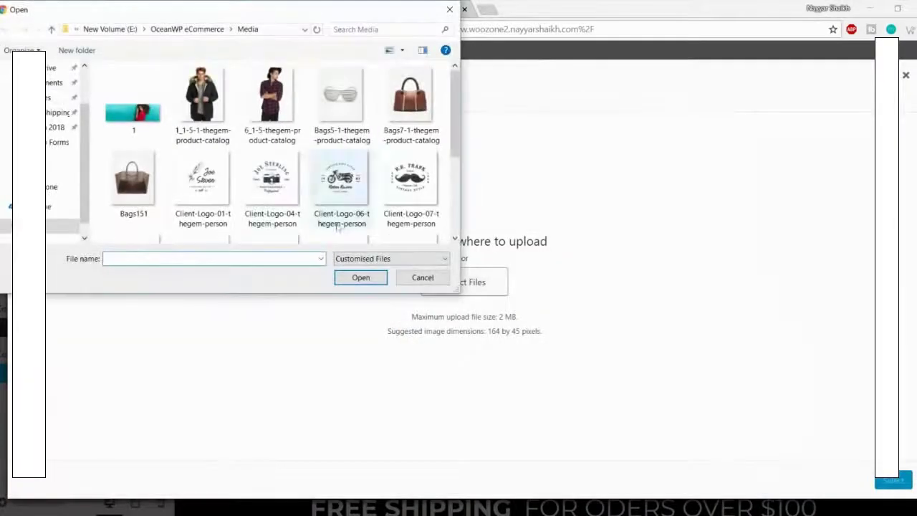
scroll(311, 193, down, 3)
click(269, 222)
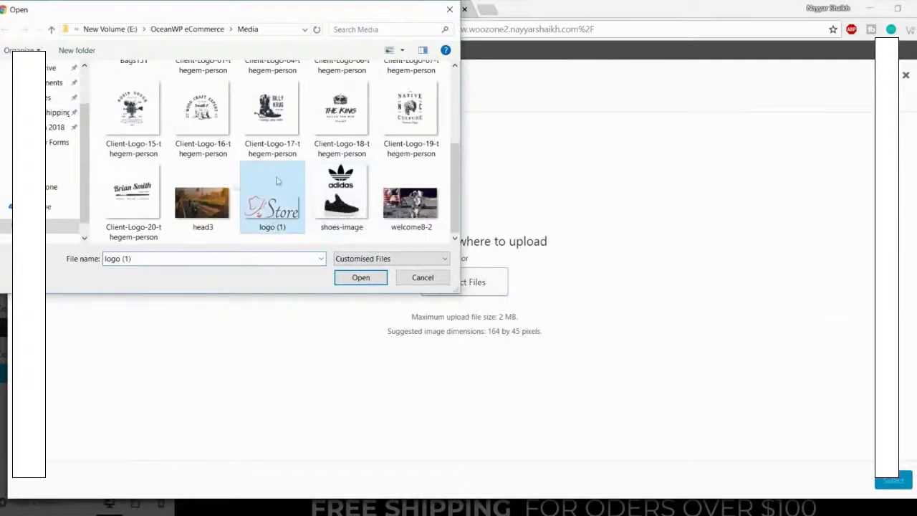
click(354, 277)
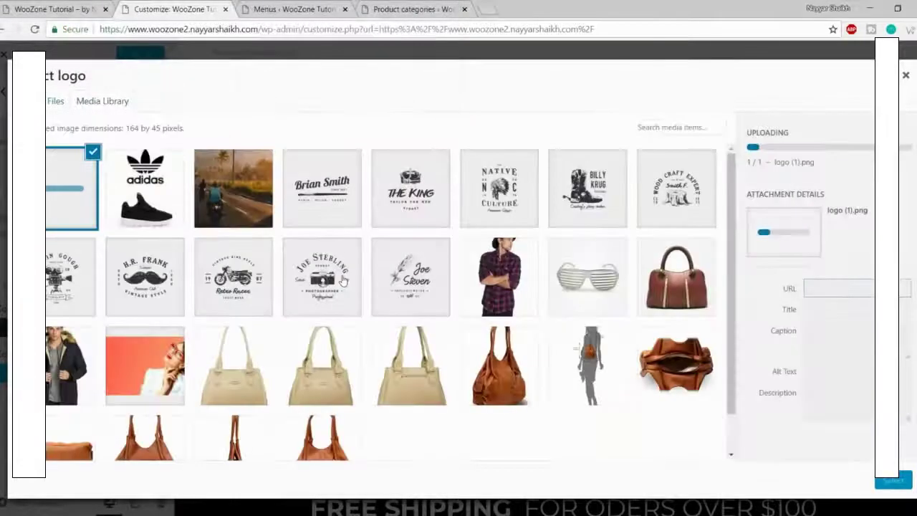
Step: Use the uploaded image as the uncropped header logo and publish
click(888, 483)
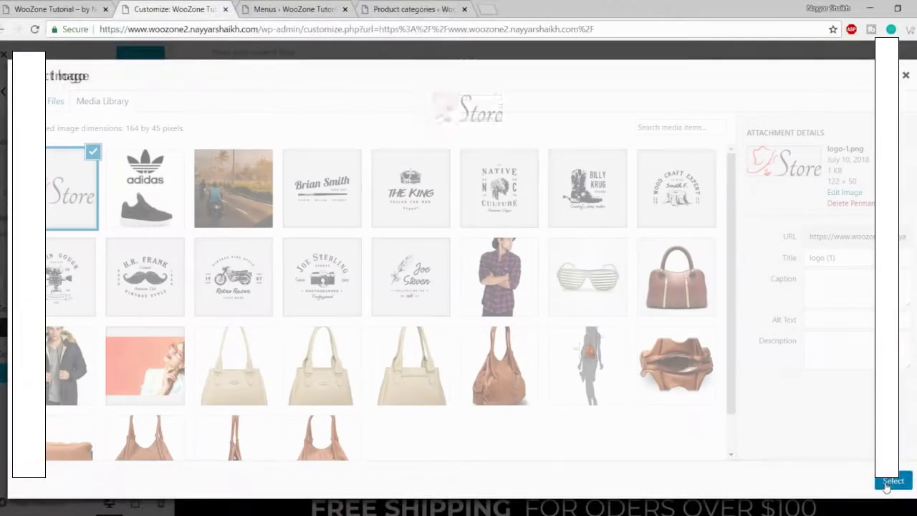
click(888, 482)
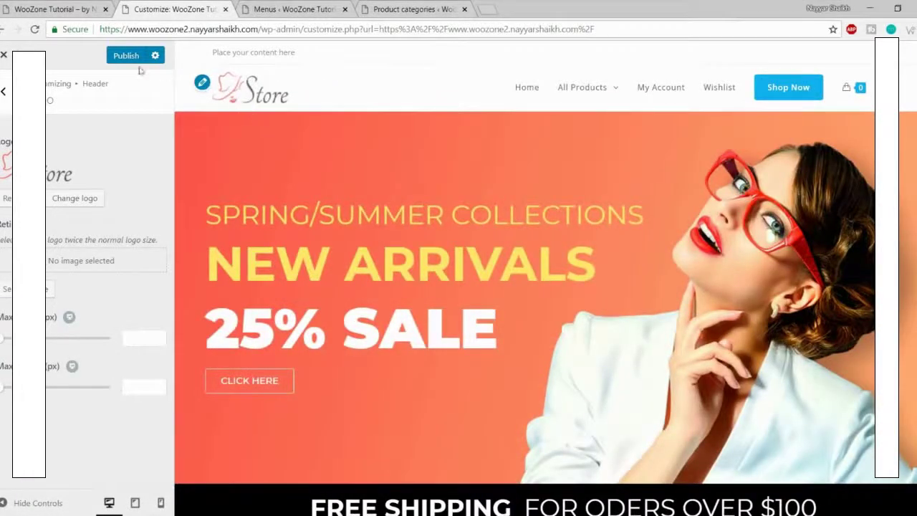
click(116, 57)
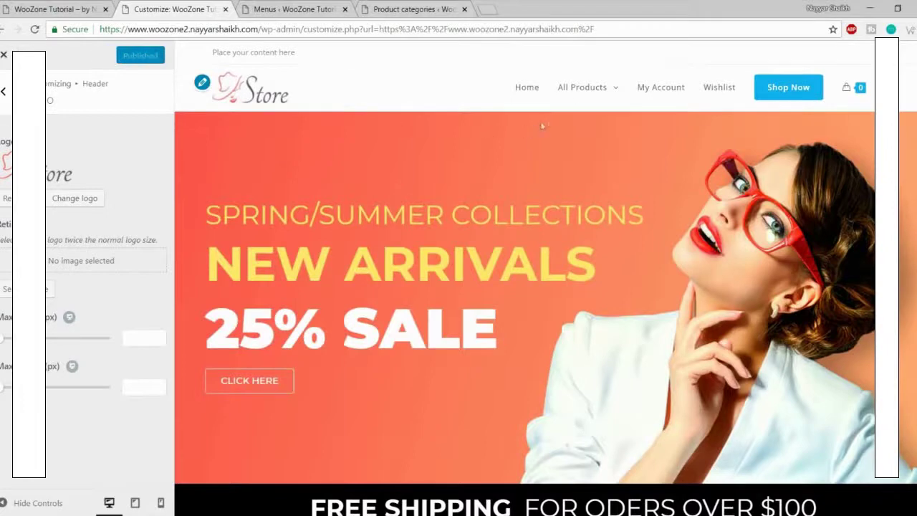
click(3, 93)
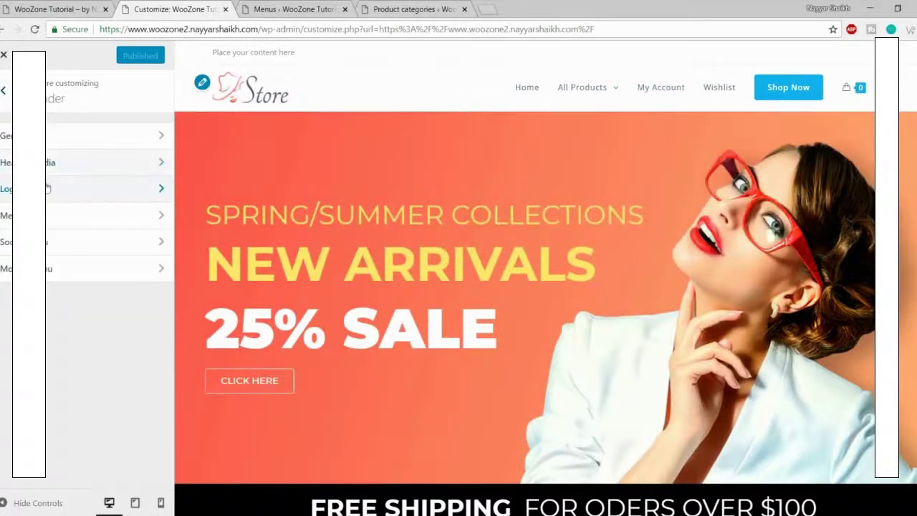
Step: Set the Main Menu font family to Montserrat under Typography
click(2, 93)
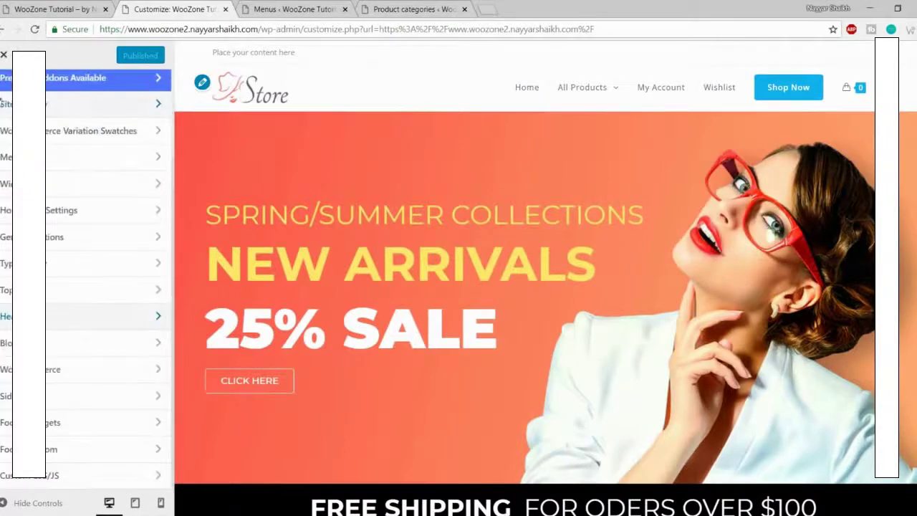
click(53, 265)
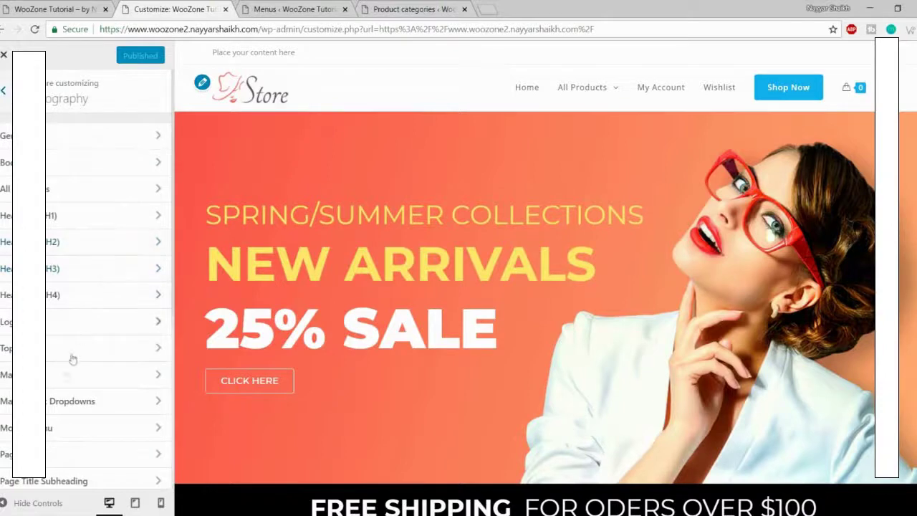
click(60, 375)
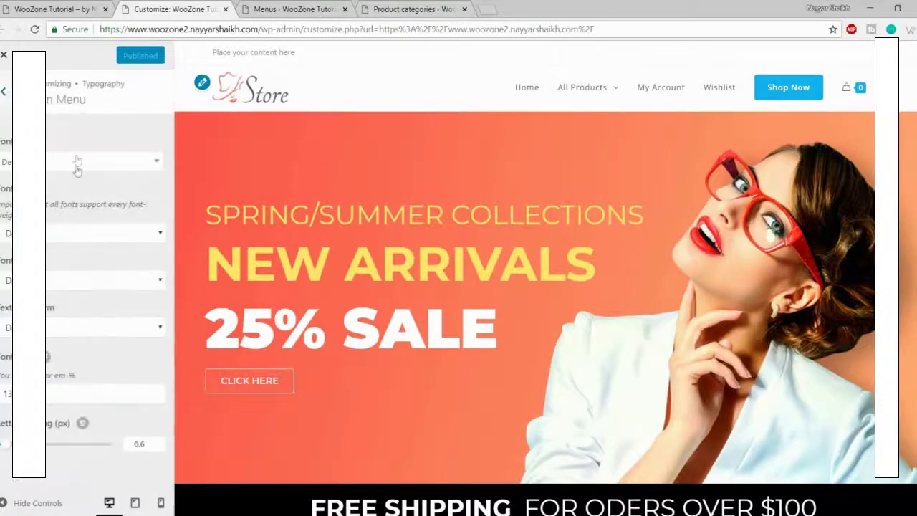
click(73, 172)
text(monts)
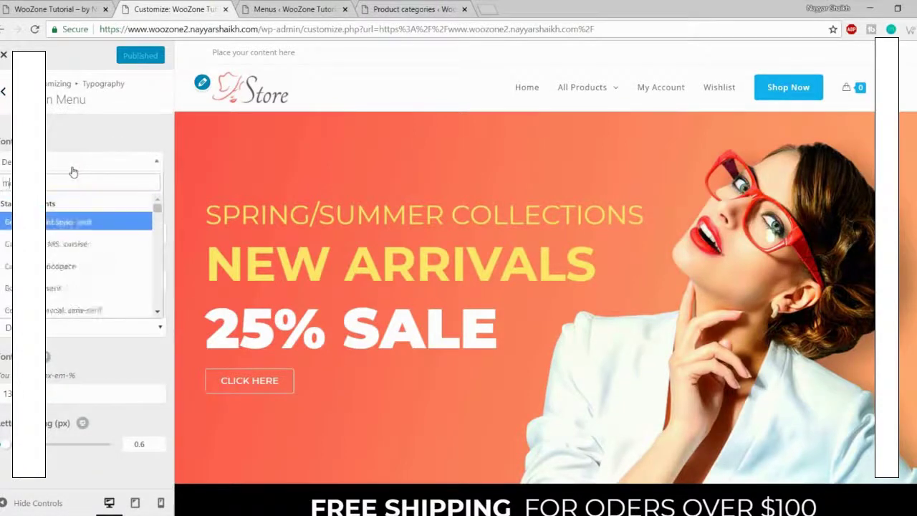
key(Return)
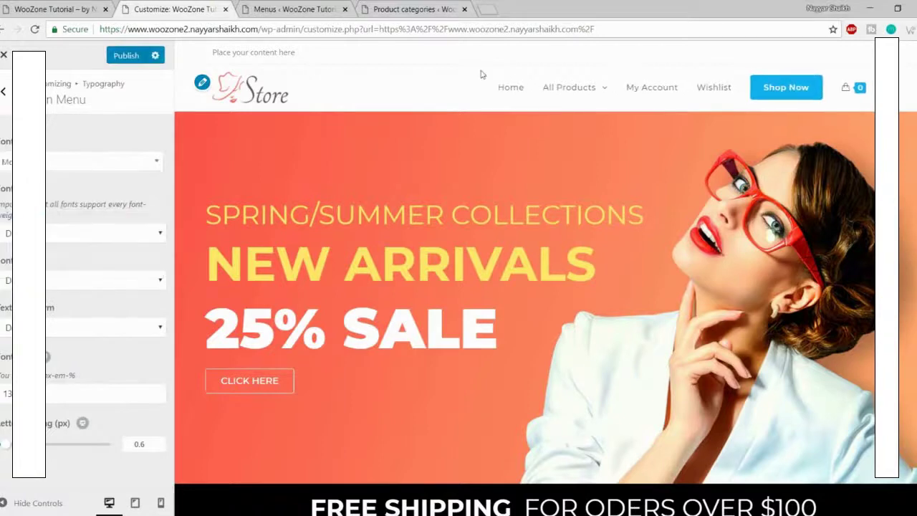
Step: Make the menu text Semi-Bold 600 at font size 15 and publish
click(79, 238)
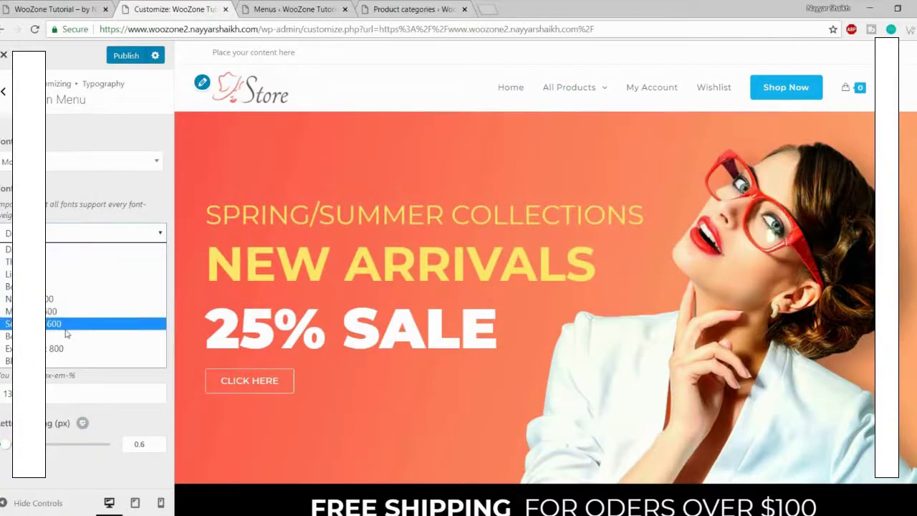
click(67, 324)
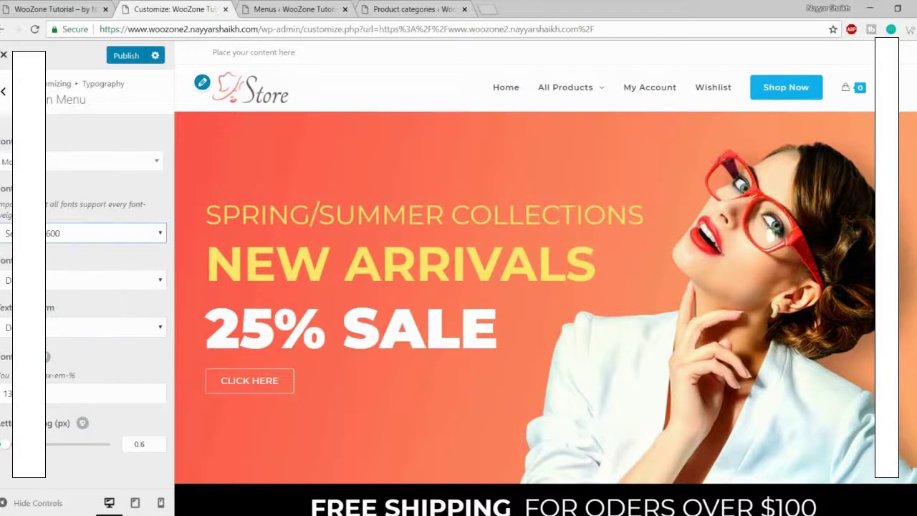
drag(27, 394, 8, 393)
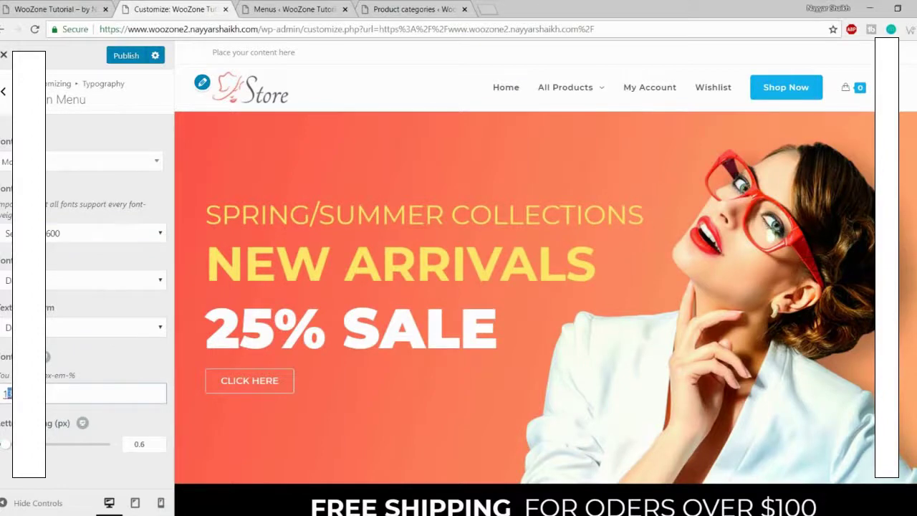
text(5)
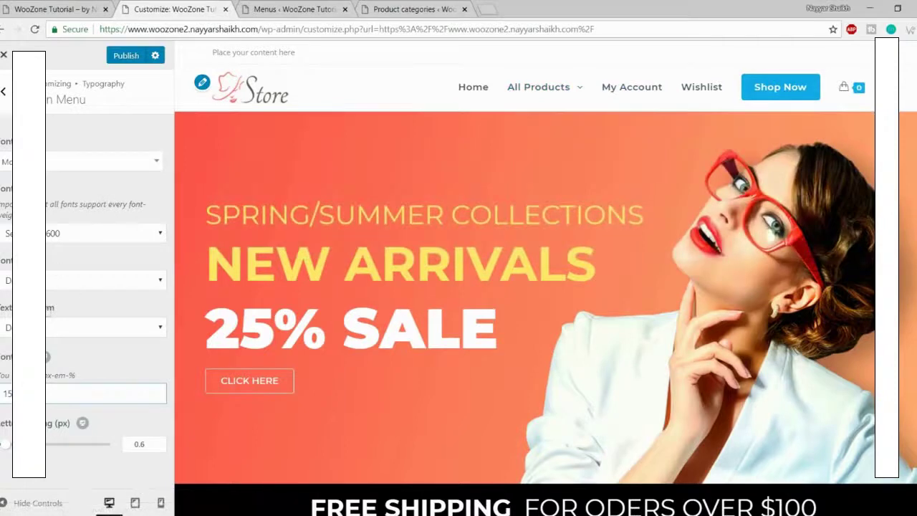
click(124, 56)
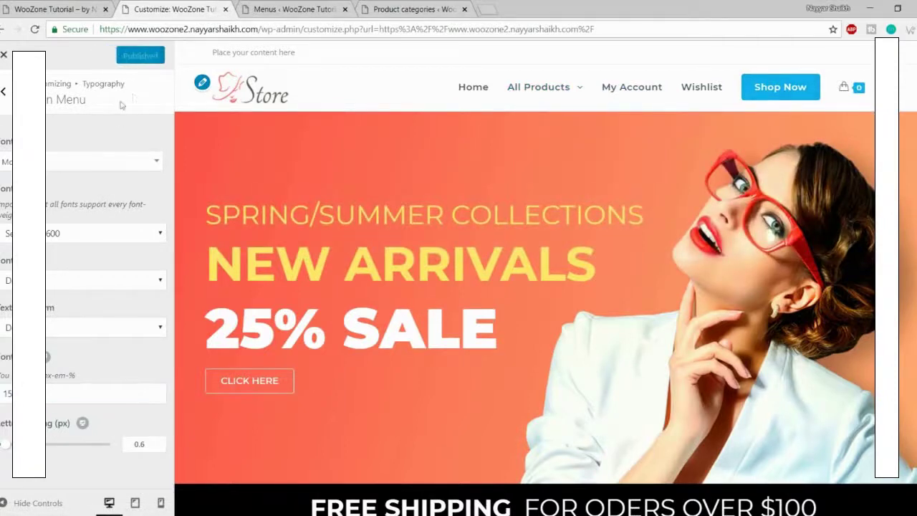
click(3, 91)
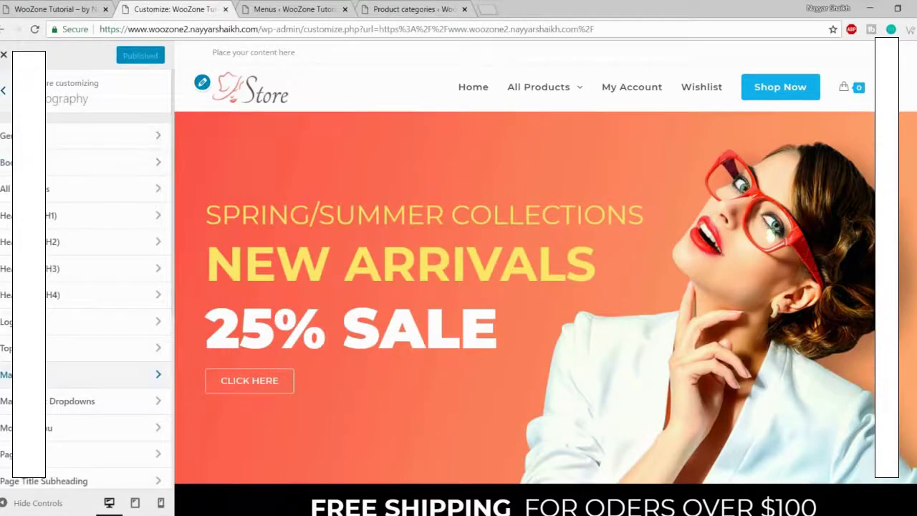
Step: Replace the Footer Bottom credit with 'Theme by' plus the owner's name, publish, and exit
click(3, 91)
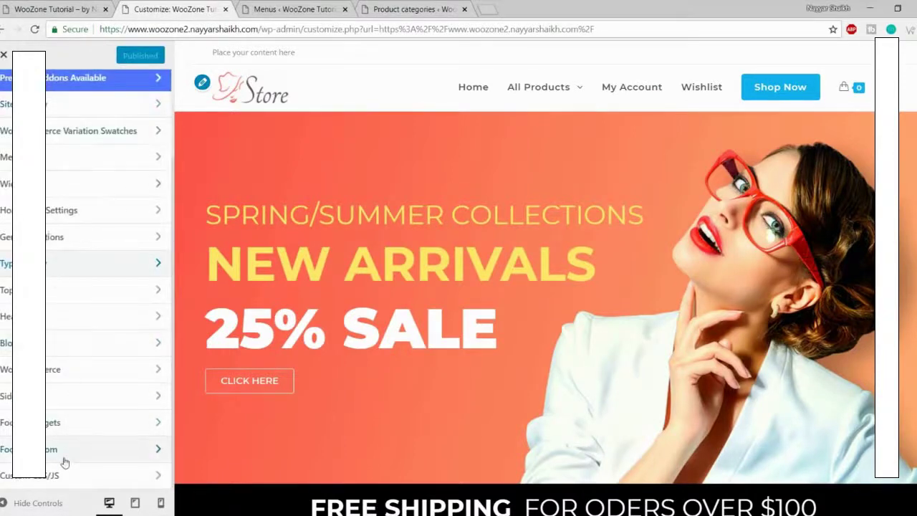
click(72, 451)
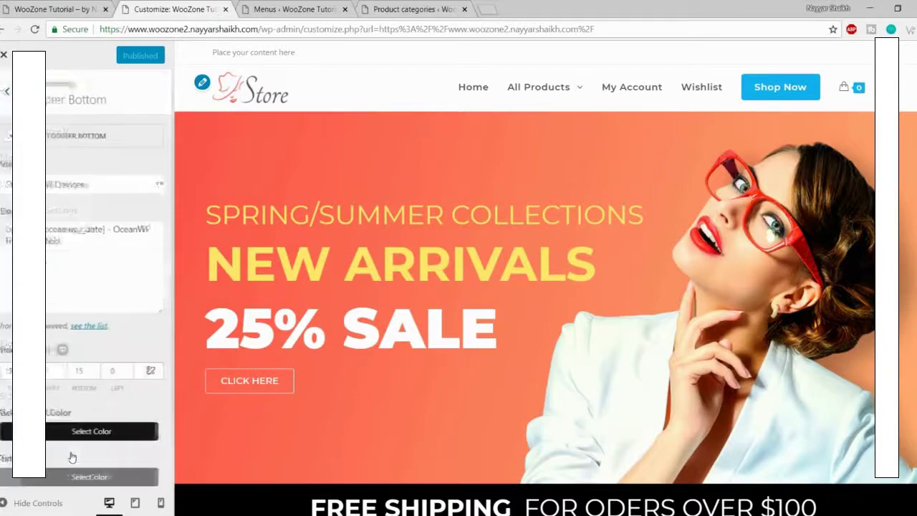
scroll(444, 389, down, 5)
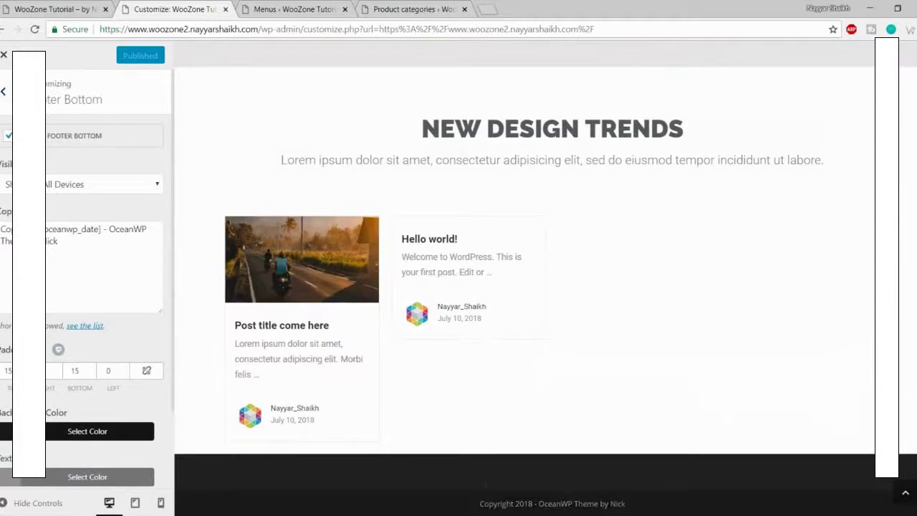
drag(111, 229, 128, 238)
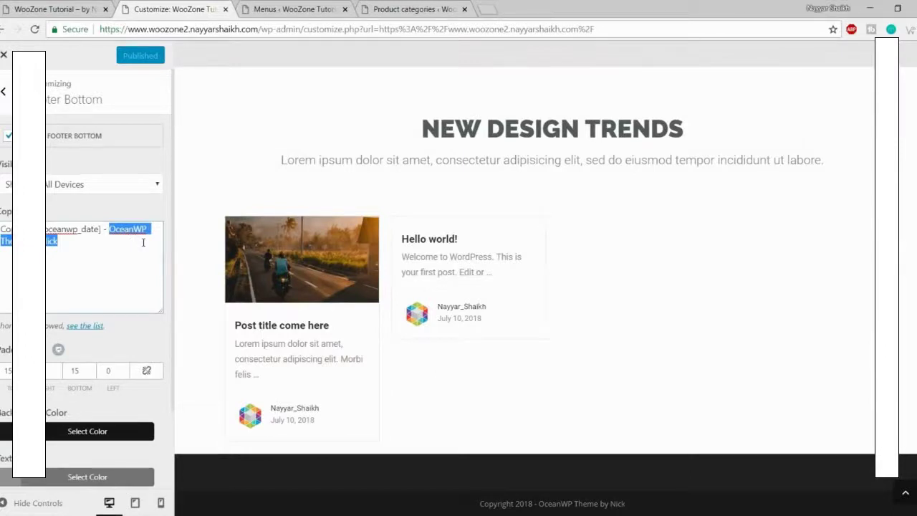
key(BackSpace)
text(The)
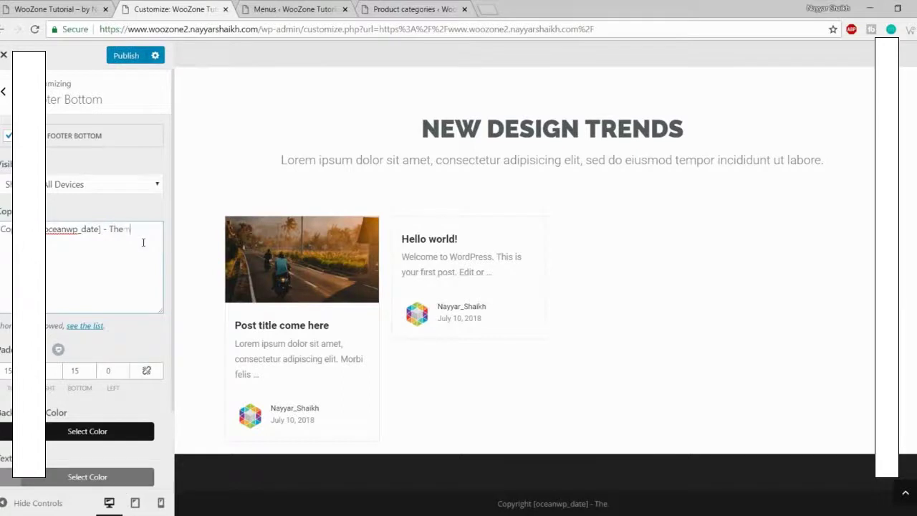
text(me by Nayyar)
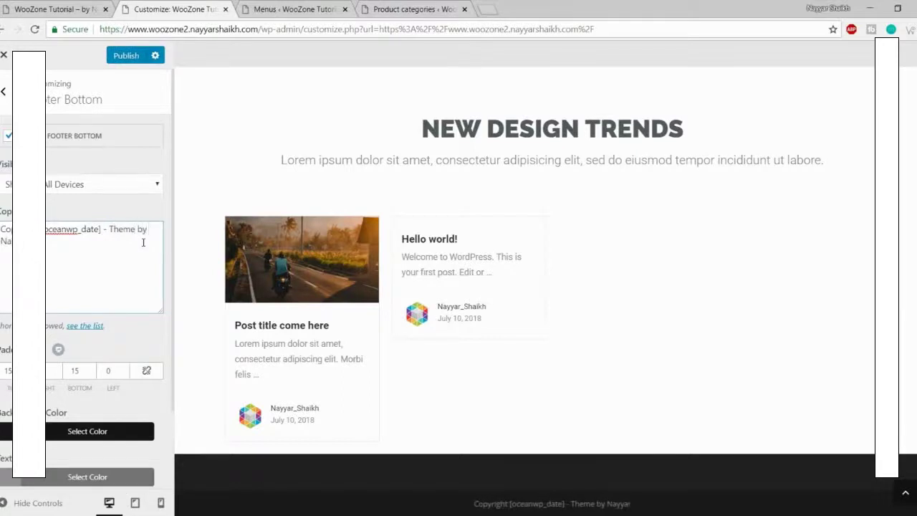
text( Shaikh)
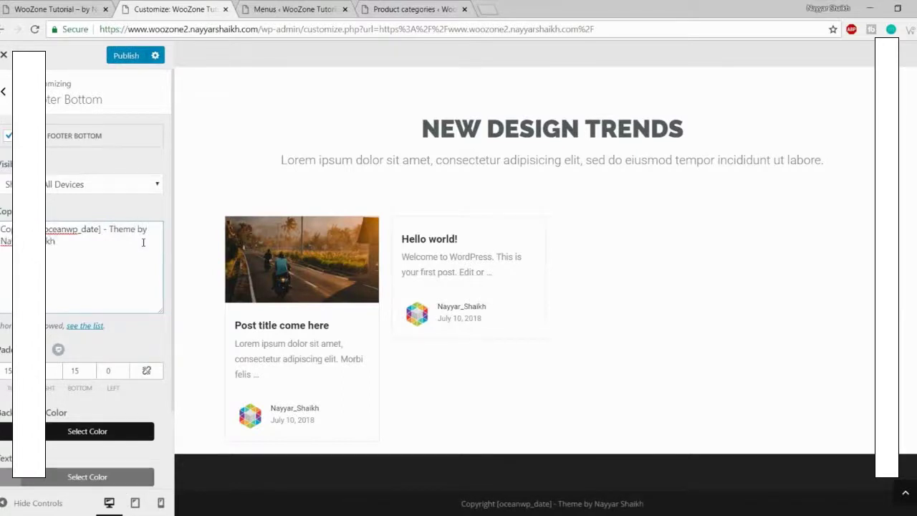
click(120, 56)
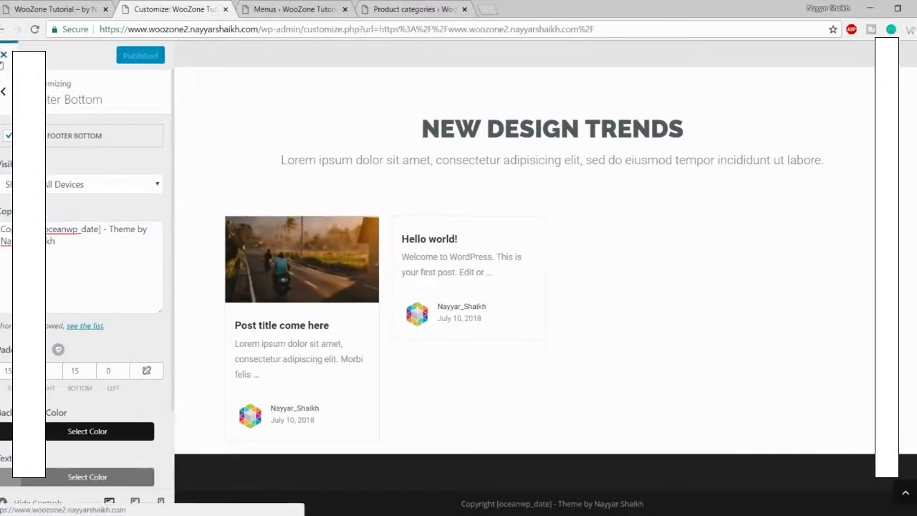
click(2, 60)
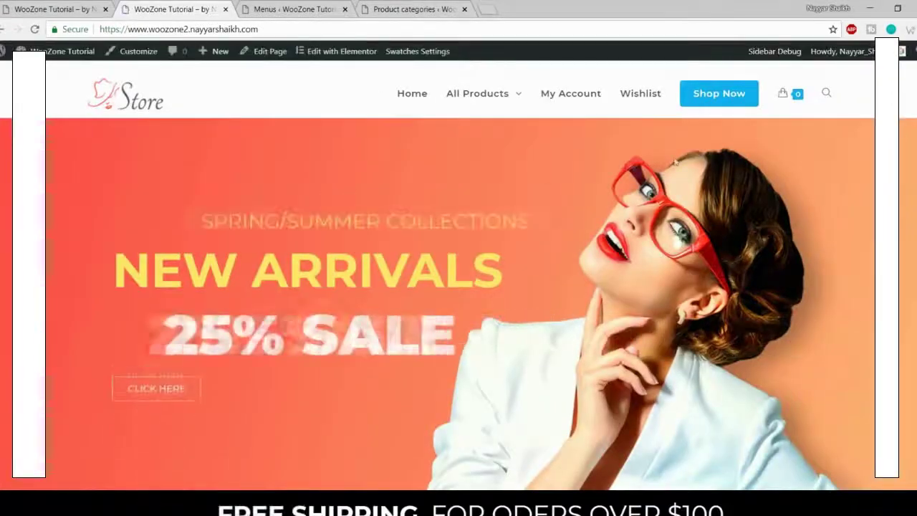
Step: Open your own site's shop page via Shop Now and scroll through it
click(717, 102)
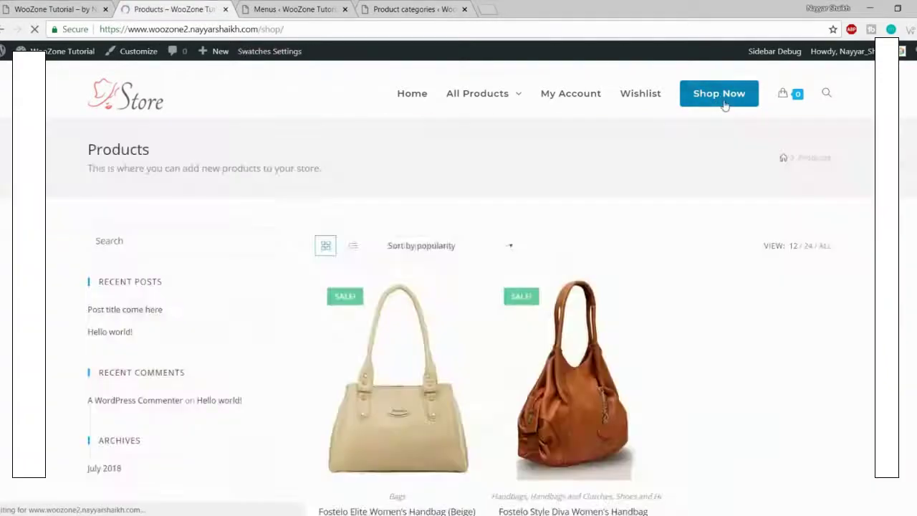
scroll(790, 282, down, 5)
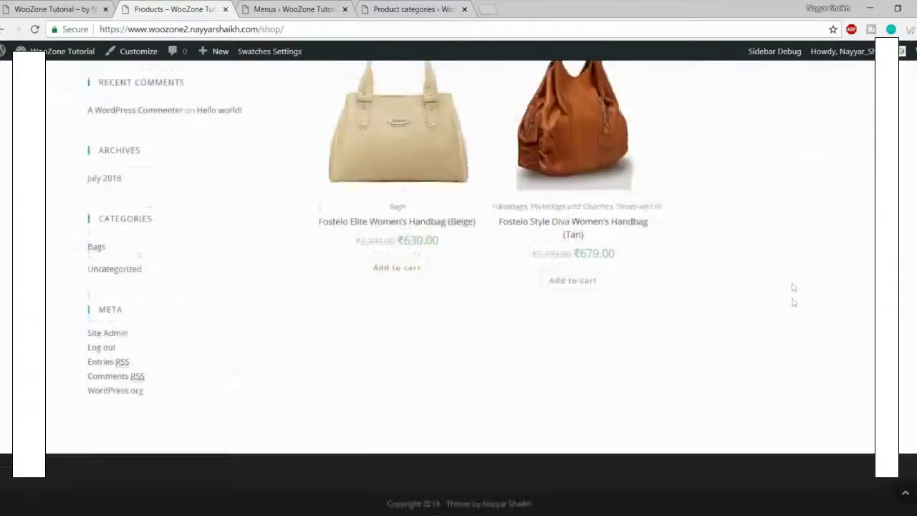
scroll(792, 294, up, 5)
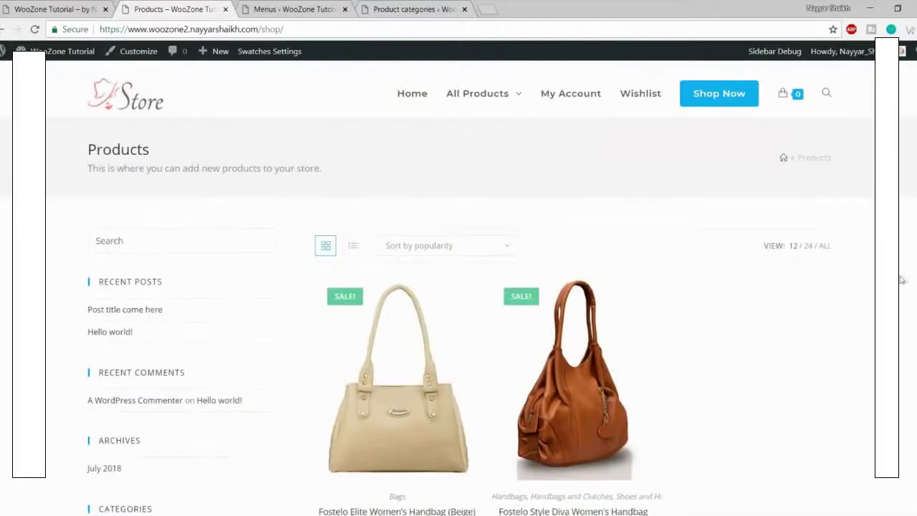
scroll(910, 278, down, 5)
Step: Open the demo's shop page and try its sidebar price filter
click(63, 7)
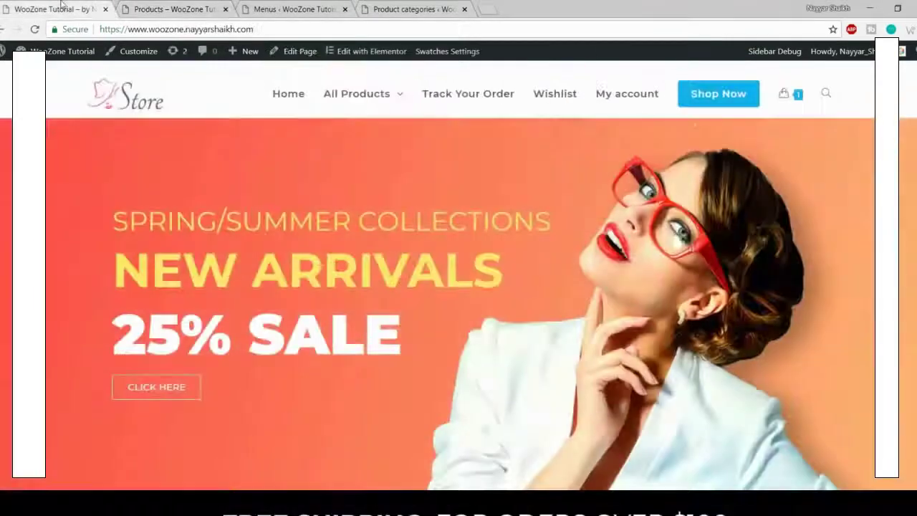
click(745, 97)
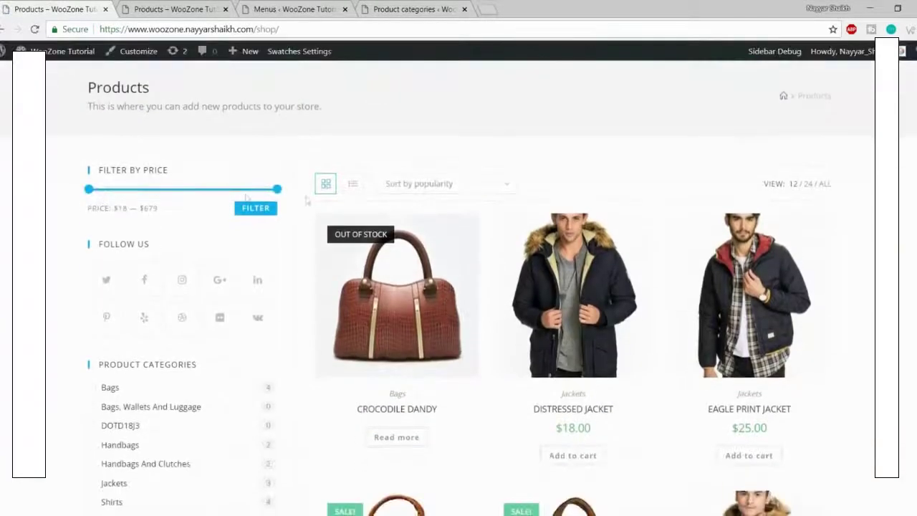
scroll(158, 146, down, 2)
scroll(157, 147, down, 3)
scroll(518, 249, up, 6)
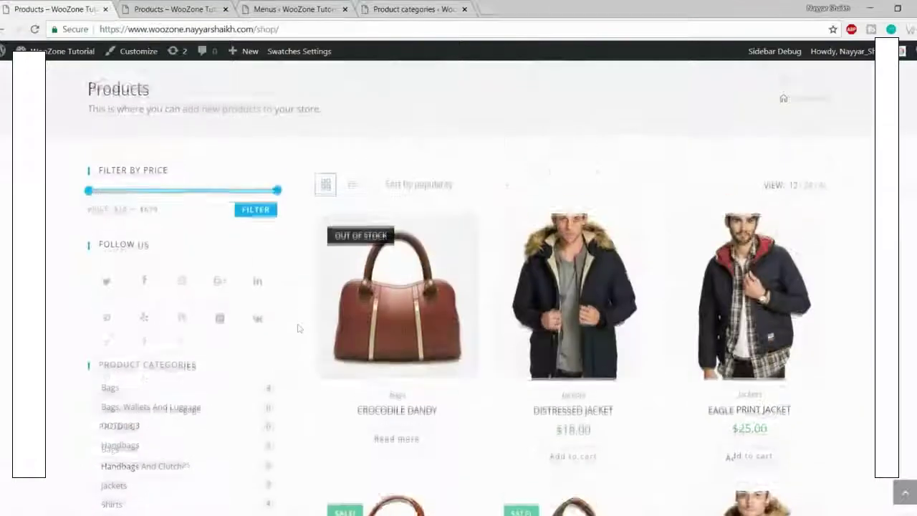
scroll(398, 344, down, 2)
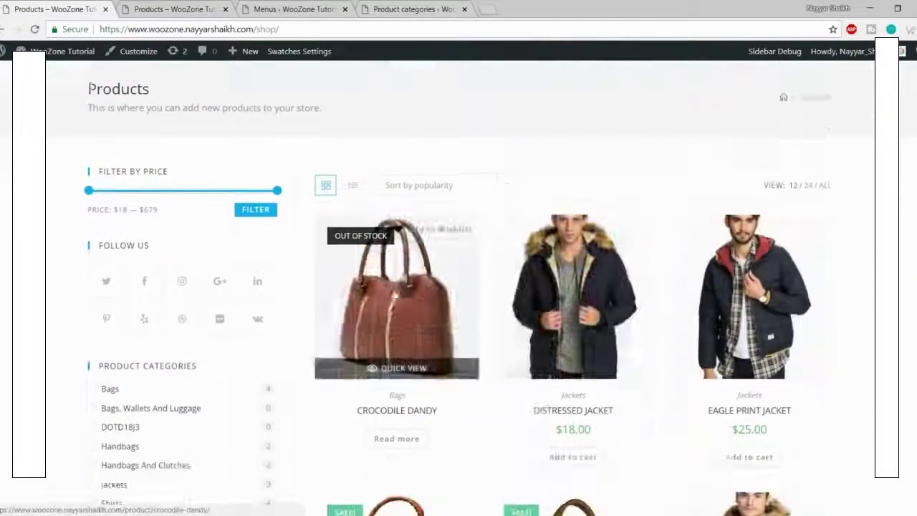
drag(88, 127, 144, 129)
scroll(174, 226, down, 5)
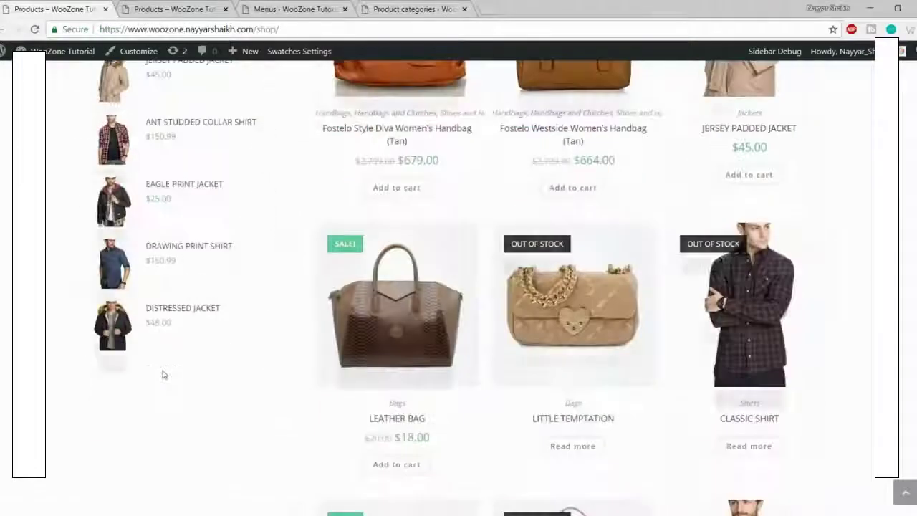
scroll(164, 374, up, 9)
Step: Compare both shop pages' sidebars, then go to the Menus admin page
click(138, 4)
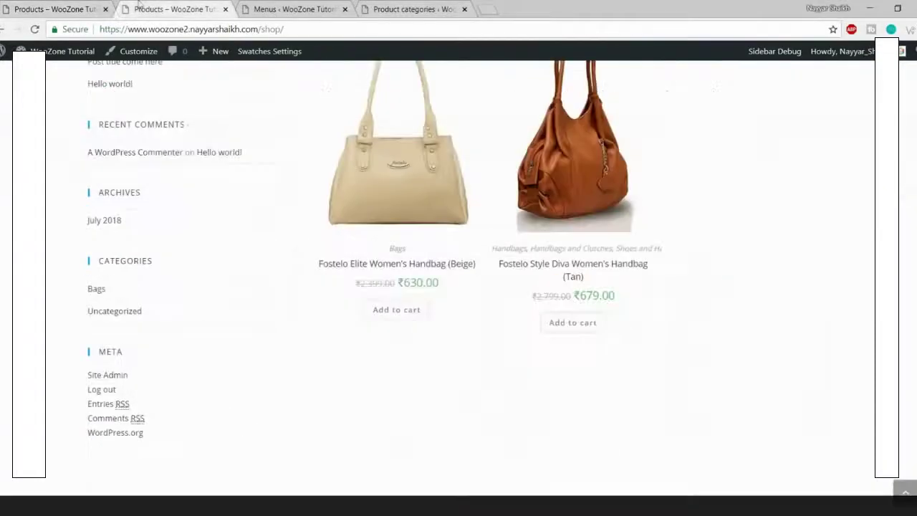
scroll(184, 327, up, 4)
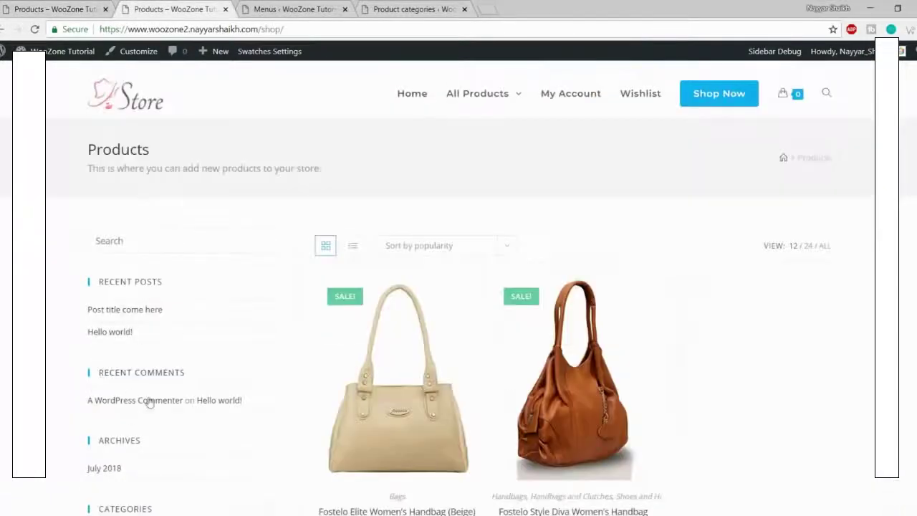
scroll(149, 402, down, 2)
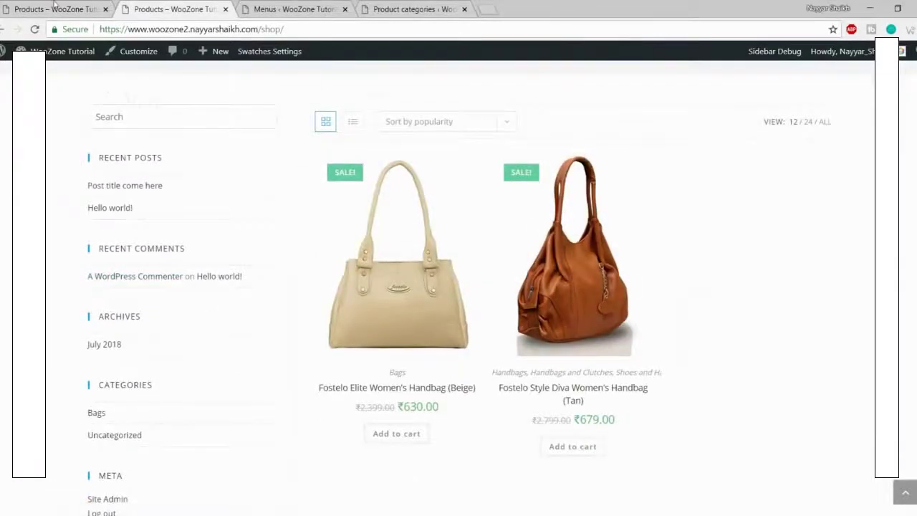
click(55, 6)
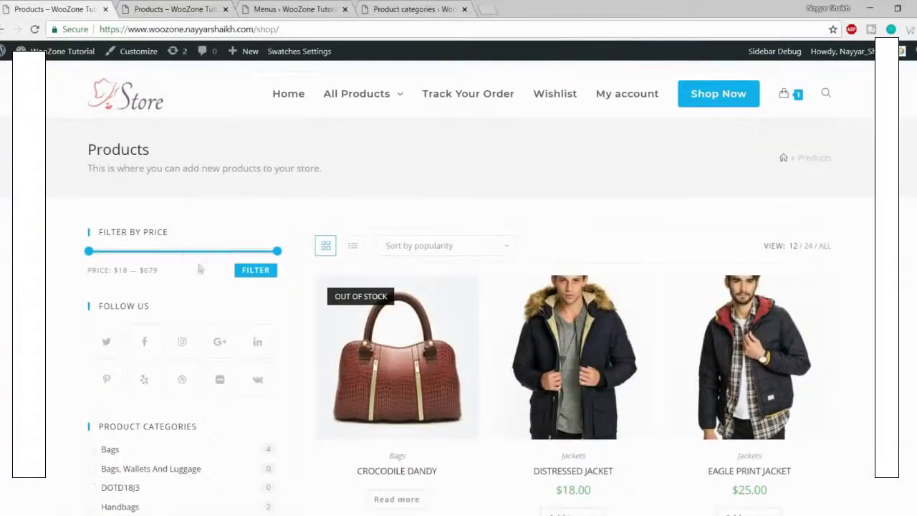
scroll(199, 268, down, 2)
scroll(190, 320, down, 9)
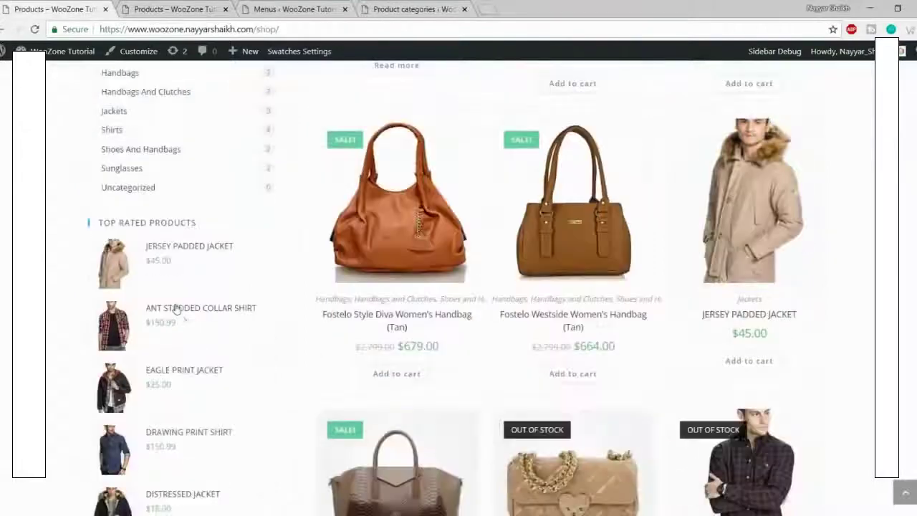
scroll(174, 306, up, 6)
click(172, 9)
scroll(234, 168, up, 3)
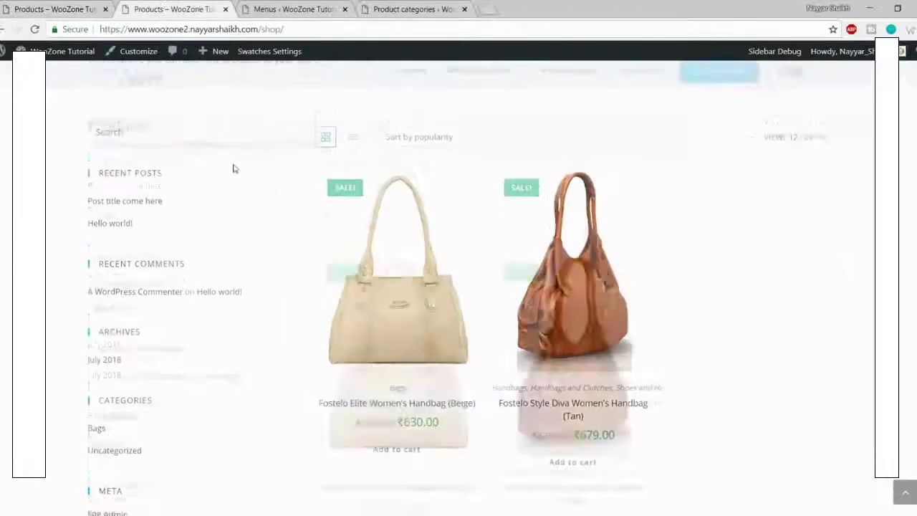
click(322, 6)
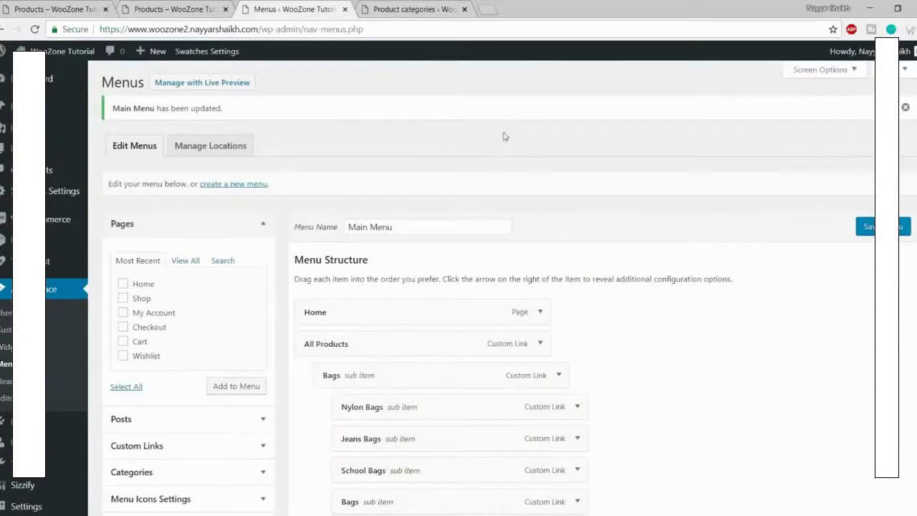
Step: Expand the WooCommerce Sidebar on the Widgets page and check the demo shop sidebar
click(7, 346)
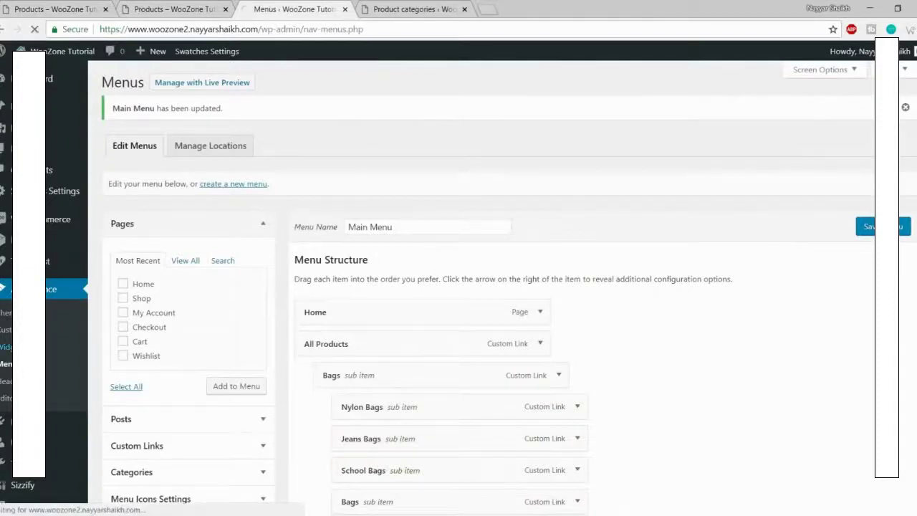
scroll(837, 303, down, 3)
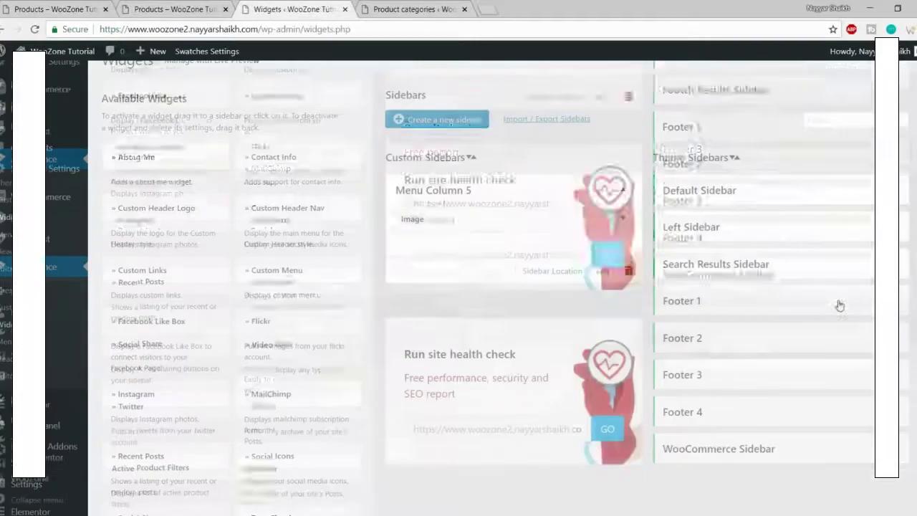
click(763, 229)
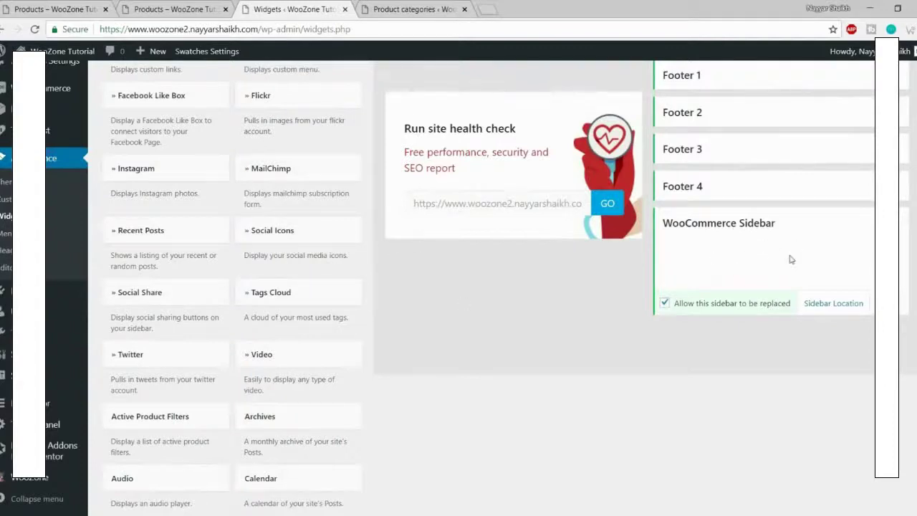
click(77, 5)
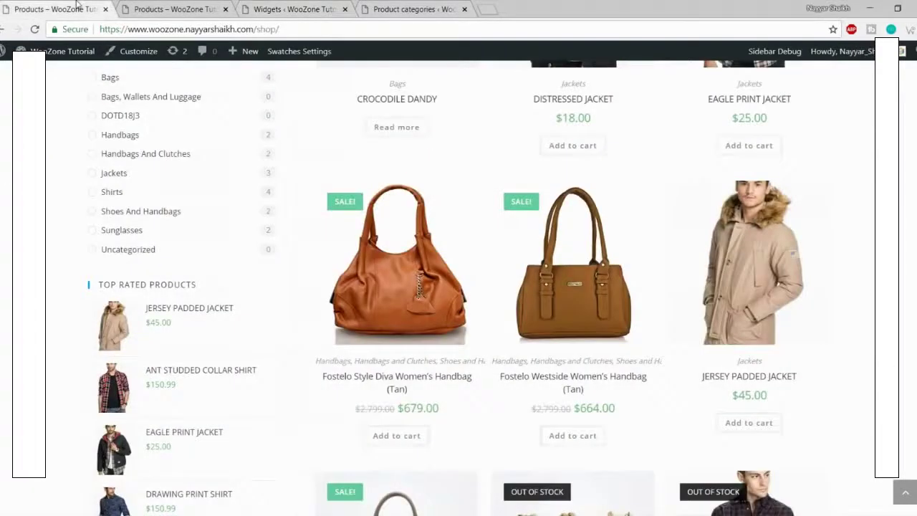
scroll(272, 337, up, 5)
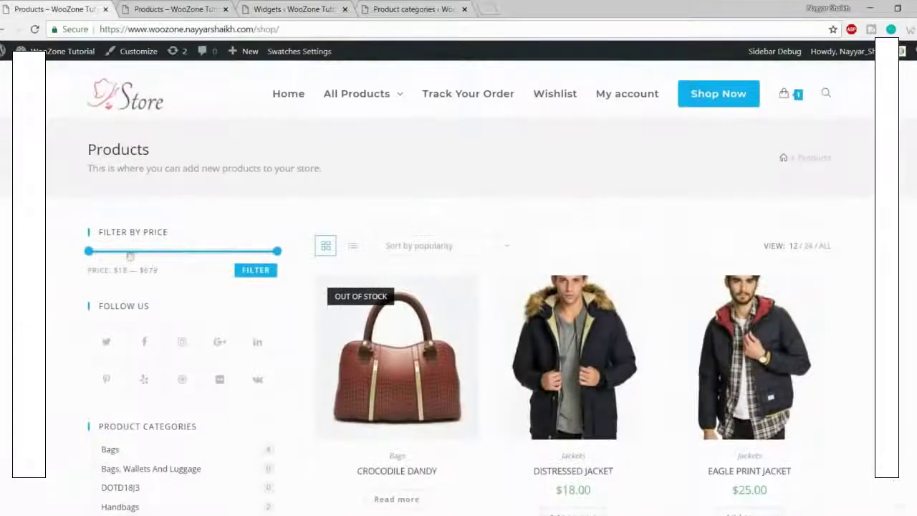
click(294, 9)
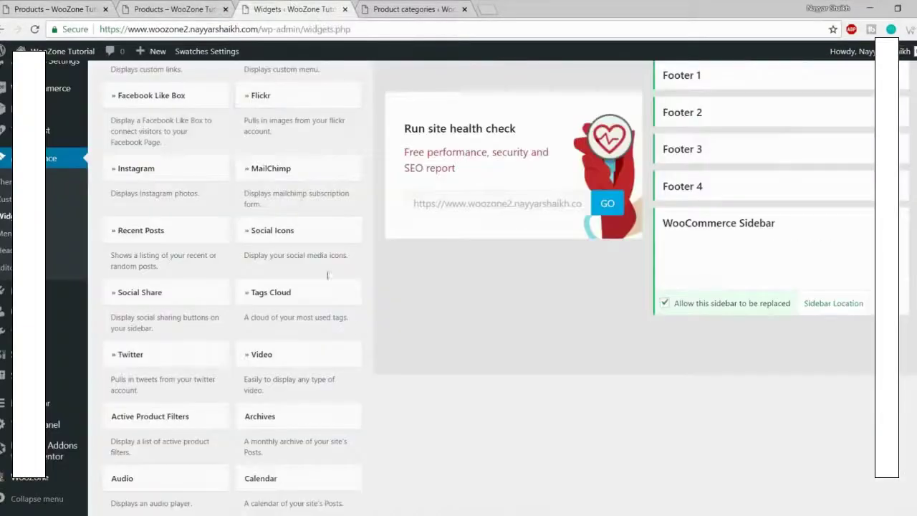
scroll(501, 374, down, 4)
scroll(502, 373, down, 2)
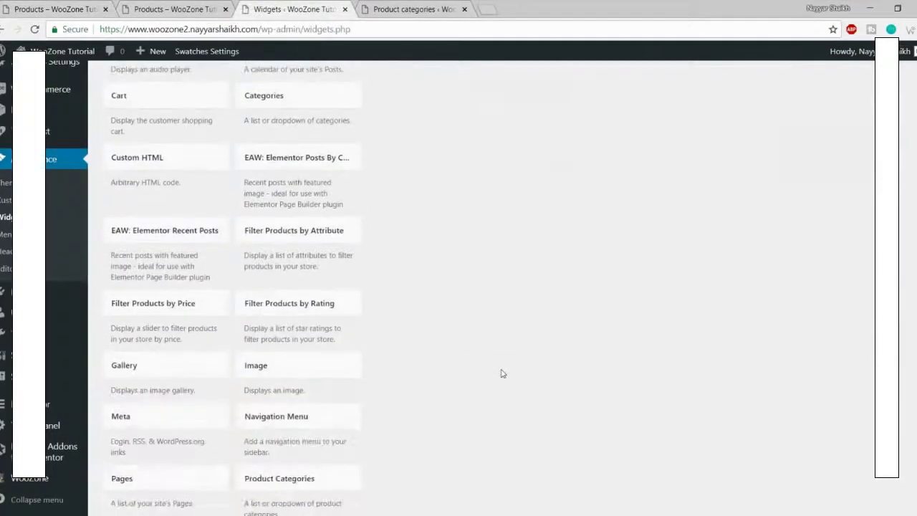
scroll(502, 373, down, 1)
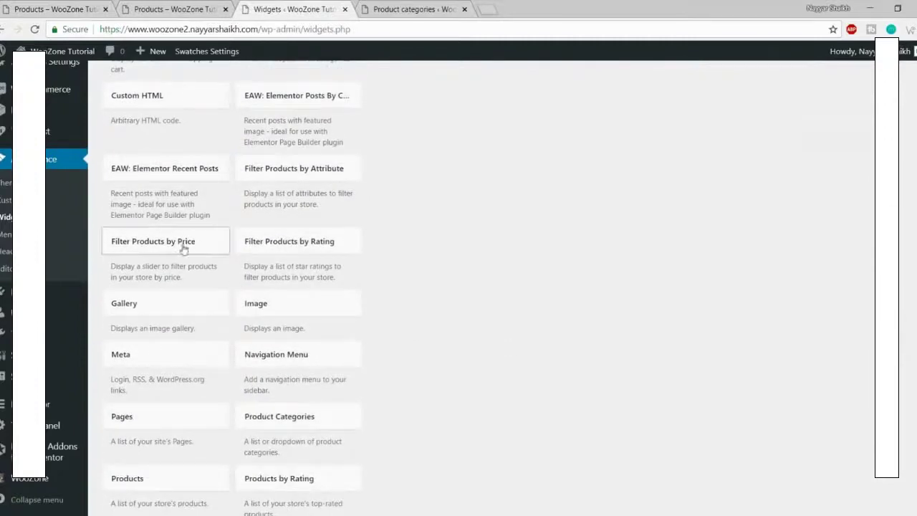
Step: Add a Filter Products by Price widget to the WooCommerce Sidebar and save it
click(172, 250)
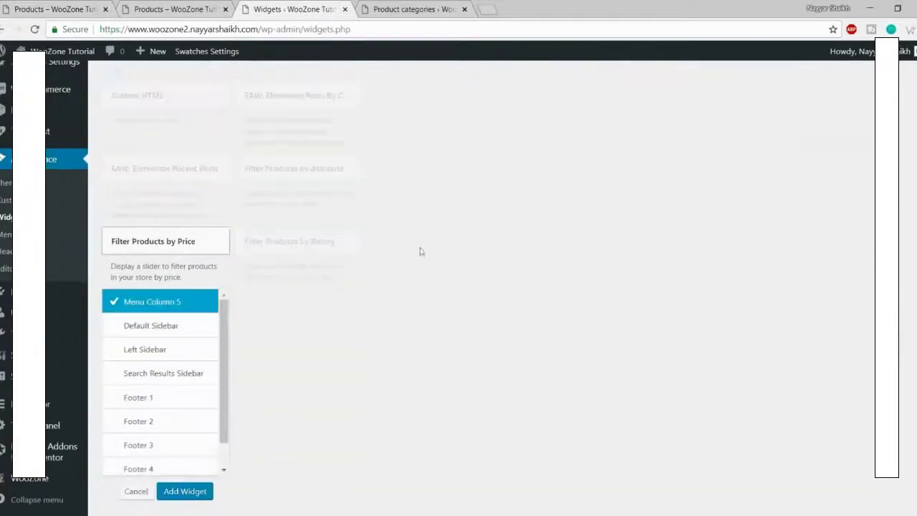
scroll(337, 297, down, 3)
scroll(182, 256, down, 1)
click(182, 278)
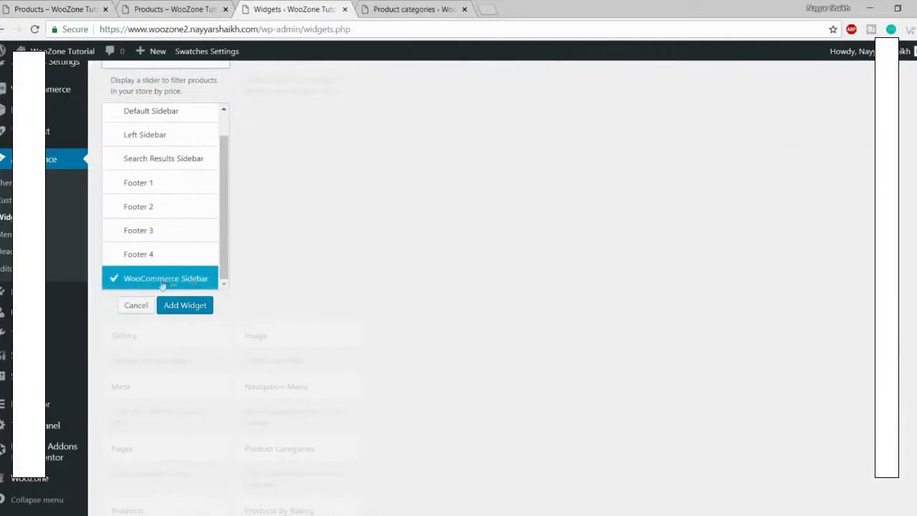
click(185, 313)
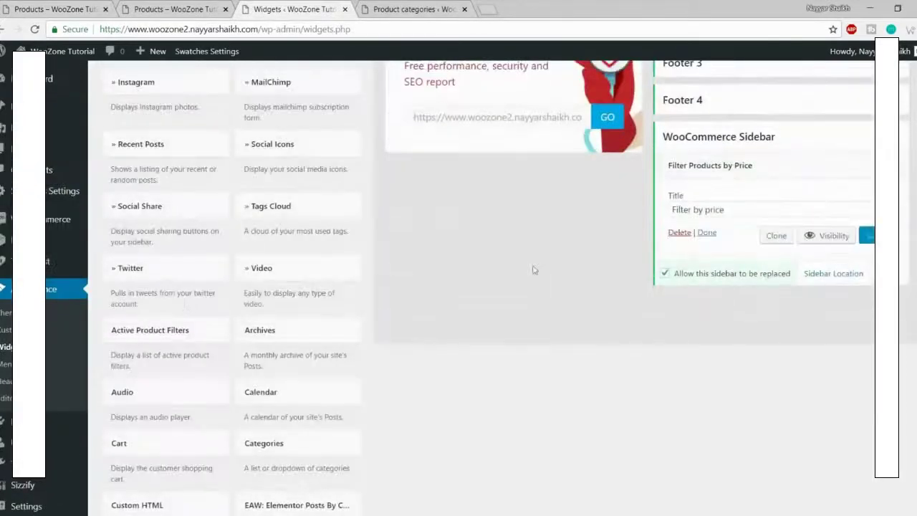
click(869, 236)
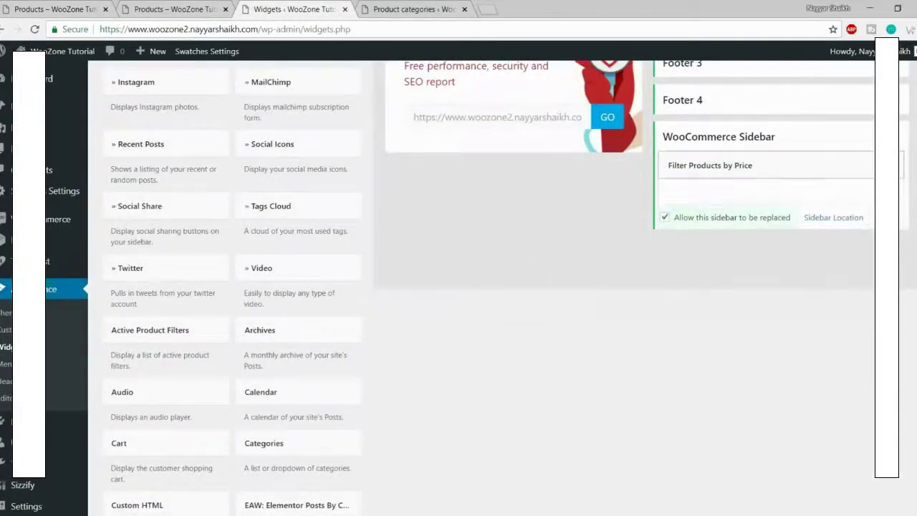
Step: Reload the shop page to see the price filter and compare it with the demo shop
click(210, 6)
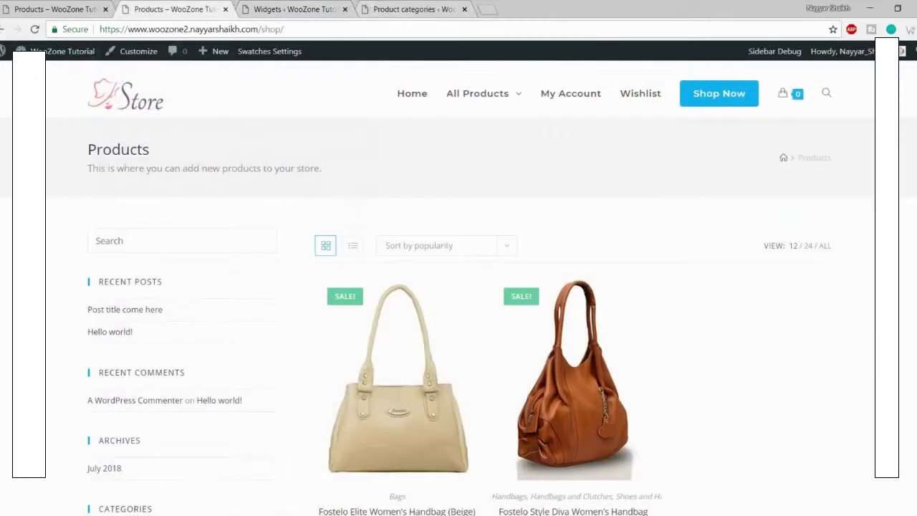
click(36, 29)
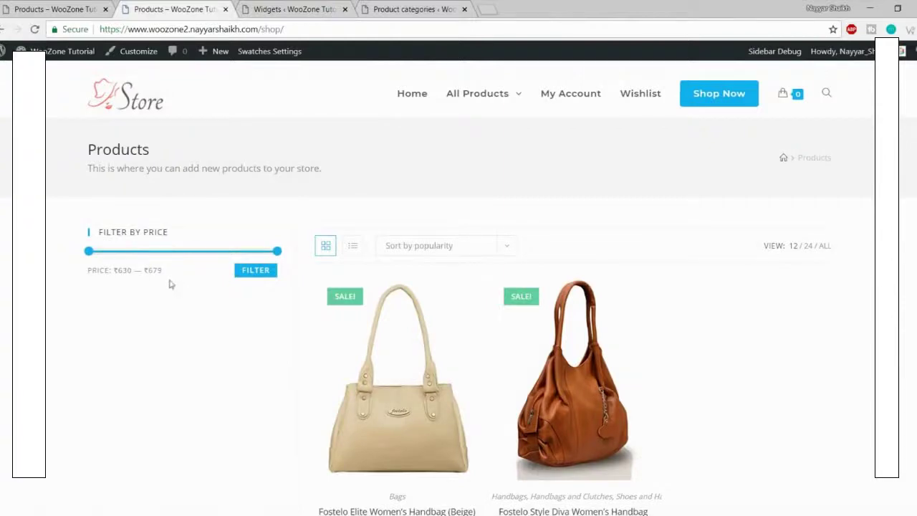
click(23, 6)
scroll(151, 315, down, 1)
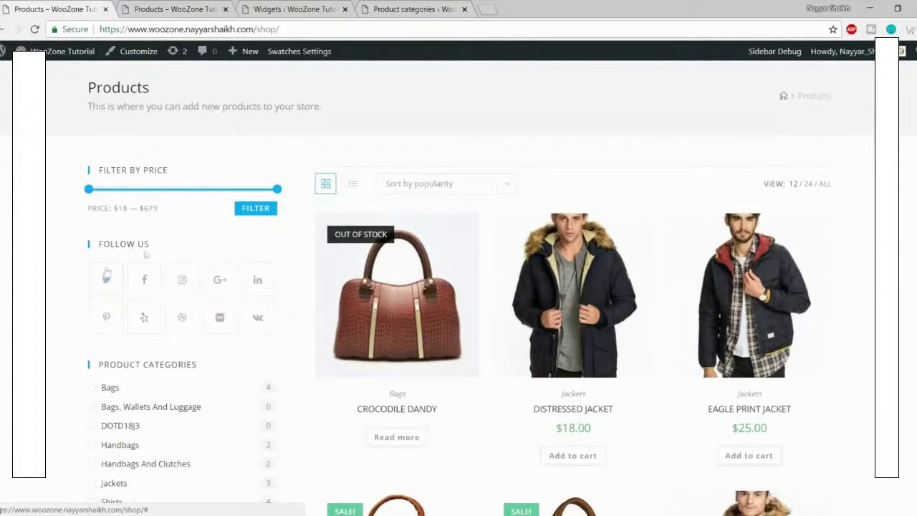
click(280, 12)
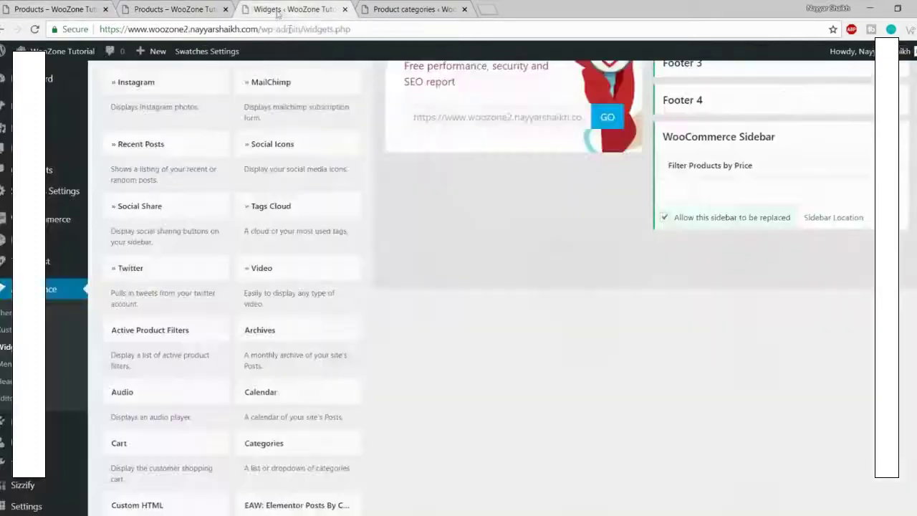
Step: Add a Social Icons widget to the WooCommerce Sidebar
scroll(450, 383, up, 3)
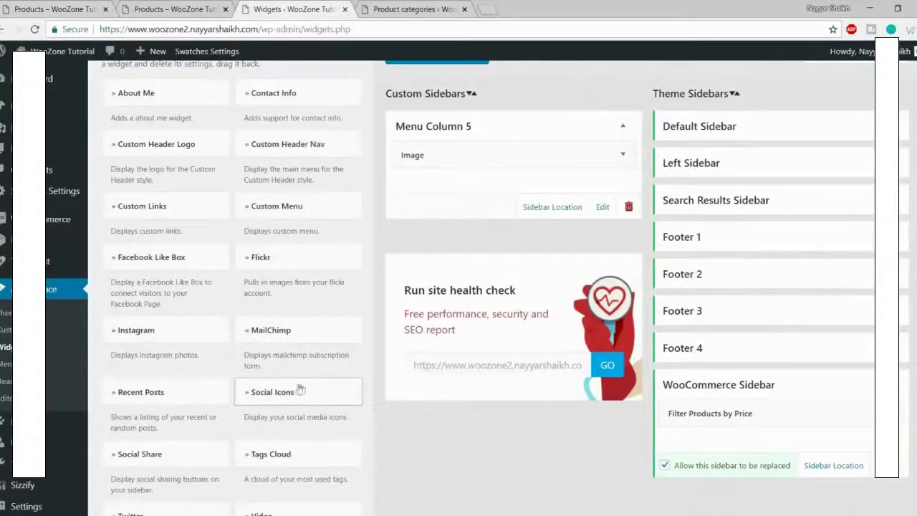
scroll(287, 400, down, 1)
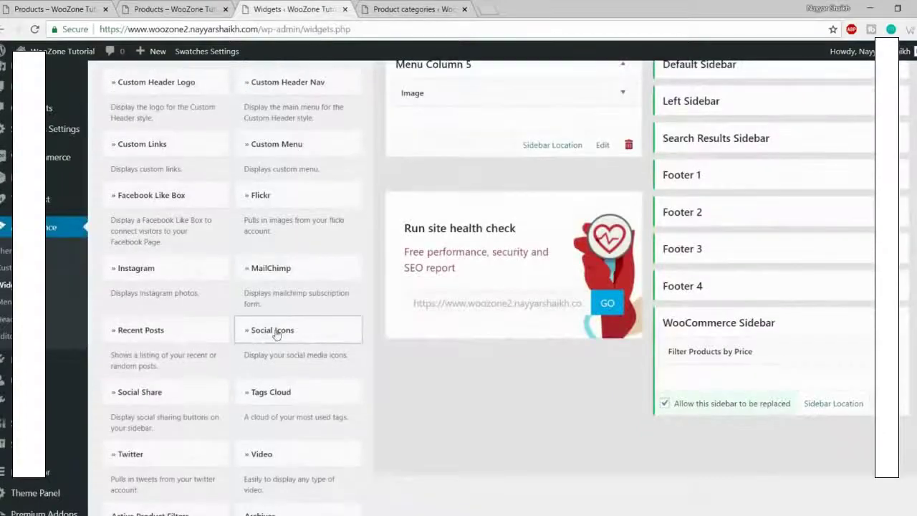
click(275, 334)
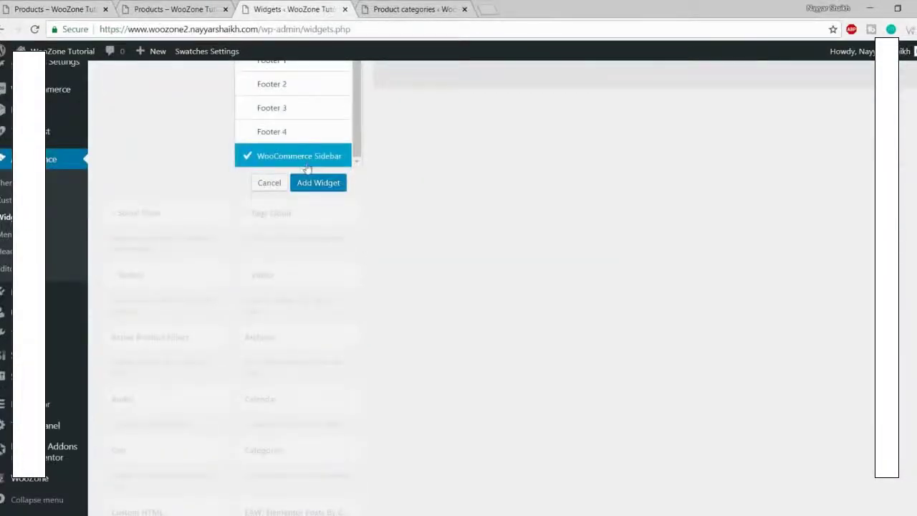
click(320, 184)
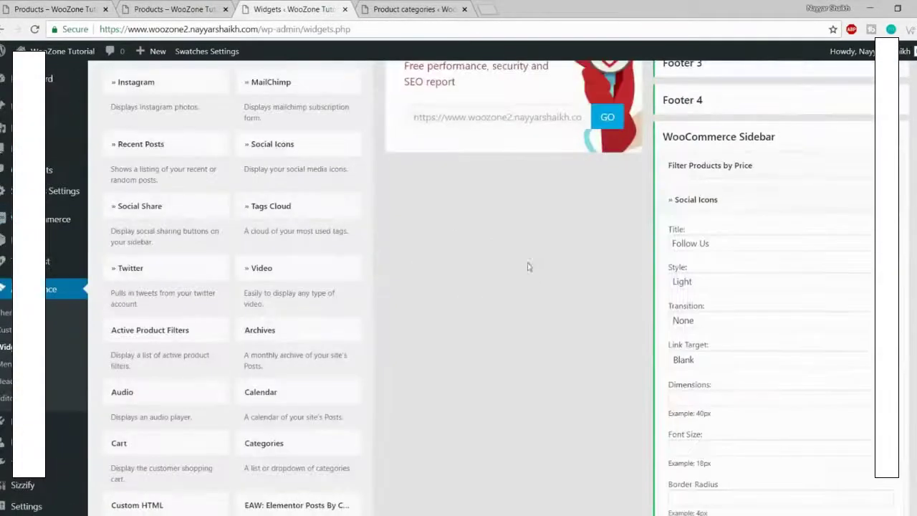
scroll(777, 297, down, 3)
scroll(782, 306, down, 7)
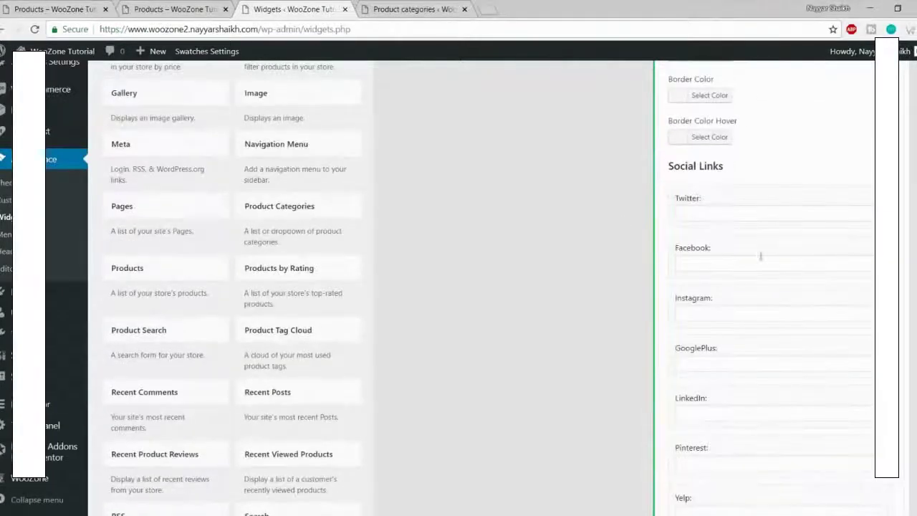
Step: Fill the Twitter, Facebook and Instagram link fields with a placeholder #
click(731, 215)
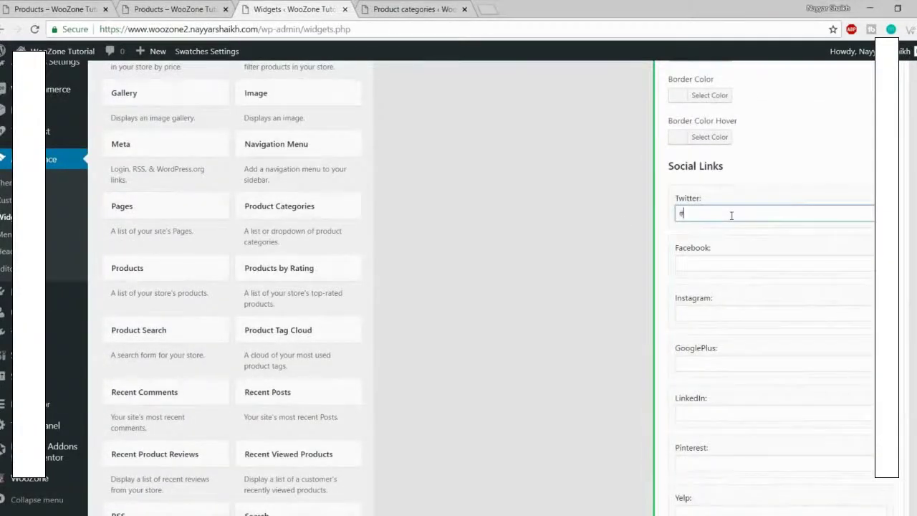
click(724, 263)
text(#)
click(724, 313)
text(#)
text(#)
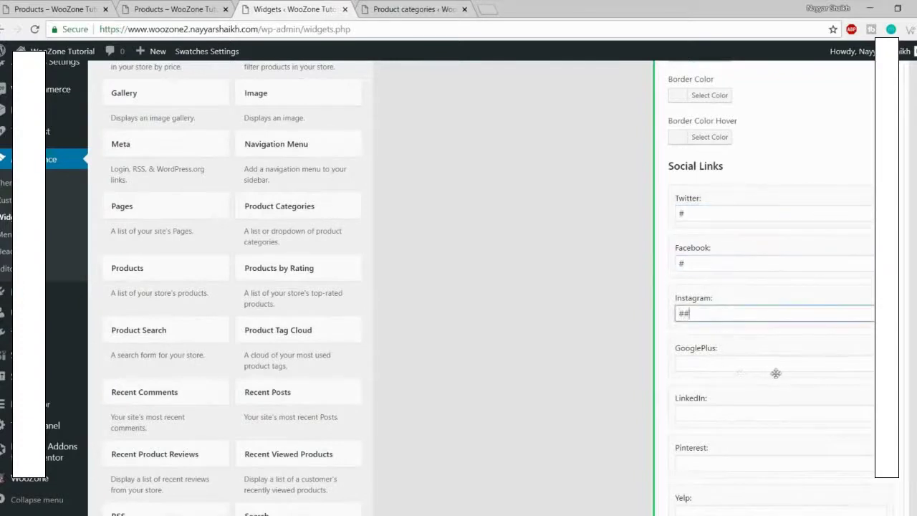
text(#)
click(722, 362)
Step: Fill the remaining social link fields, GooglePlus through VK, with #
text(#)
scroll(724, 362, down, 3)
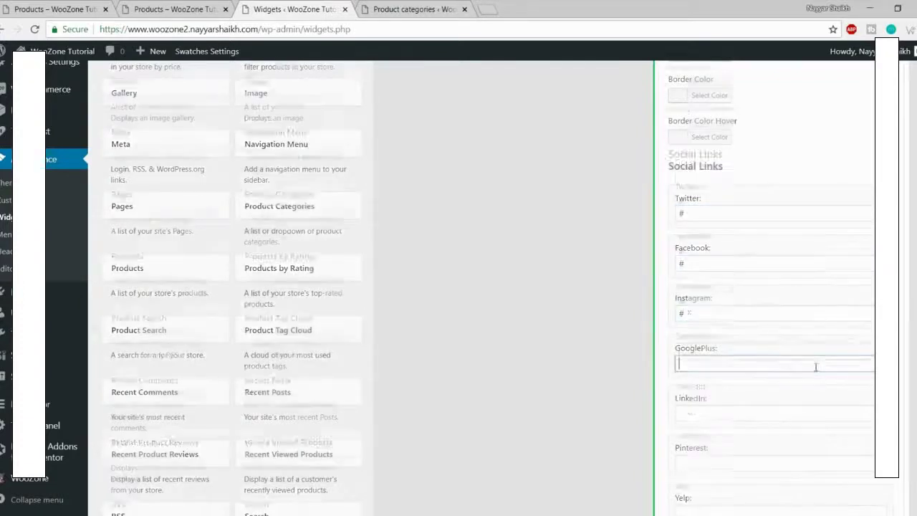
click(729, 227)
text(#)
click(732, 276)
text(#)
click(735, 327)
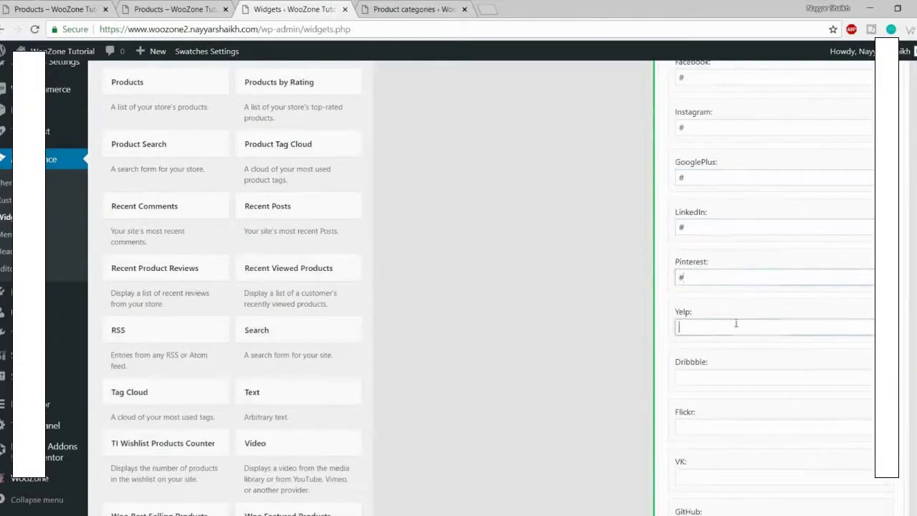
text(#)
click(736, 376)
text(#)
click(725, 422)
text(#)
scroll(762, 418, down, 2)
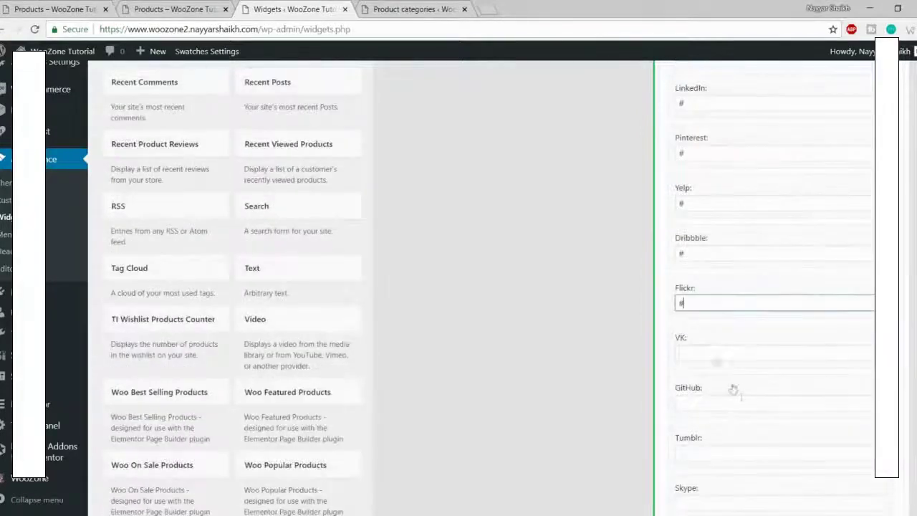
click(720, 354)
scroll(725, 406, down, 7)
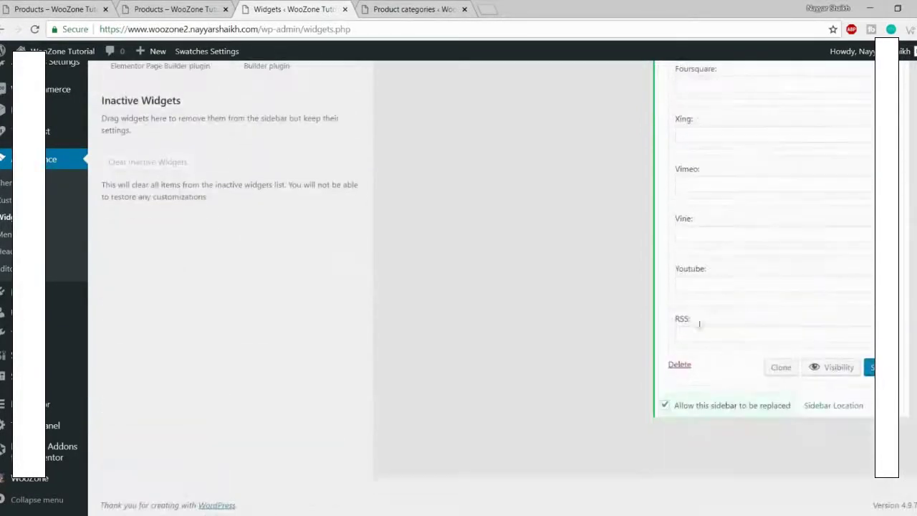
Step: Save the Social Icons widget, reload the shop page and compare it with the demo
click(872, 369)
click(172, 9)
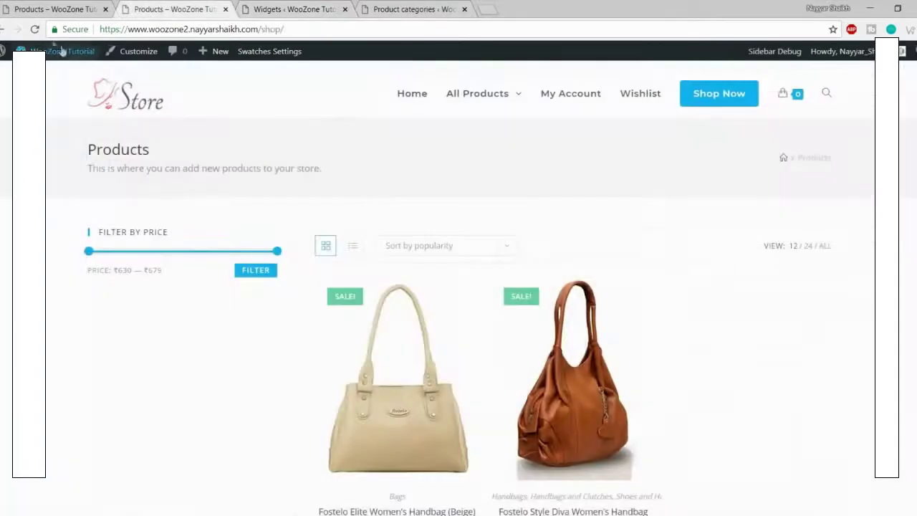
click(35, 30)
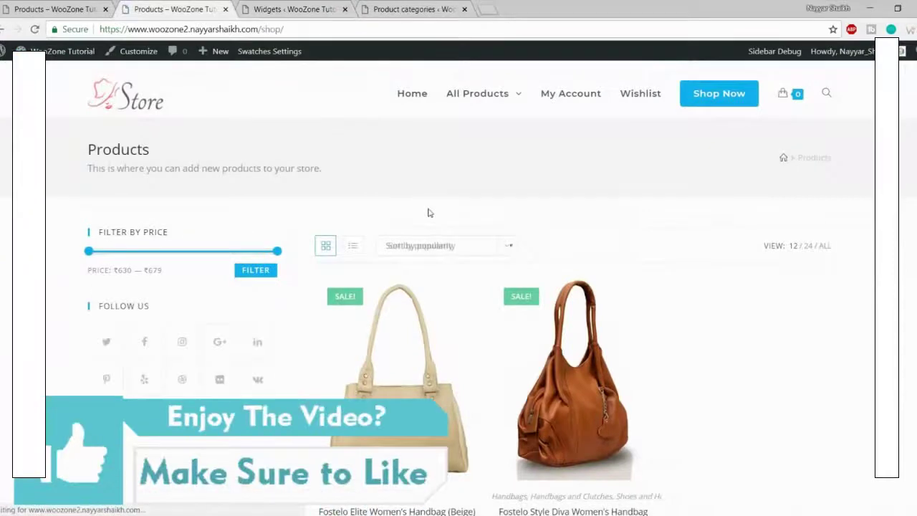
scroll(430, 212, down, 2)
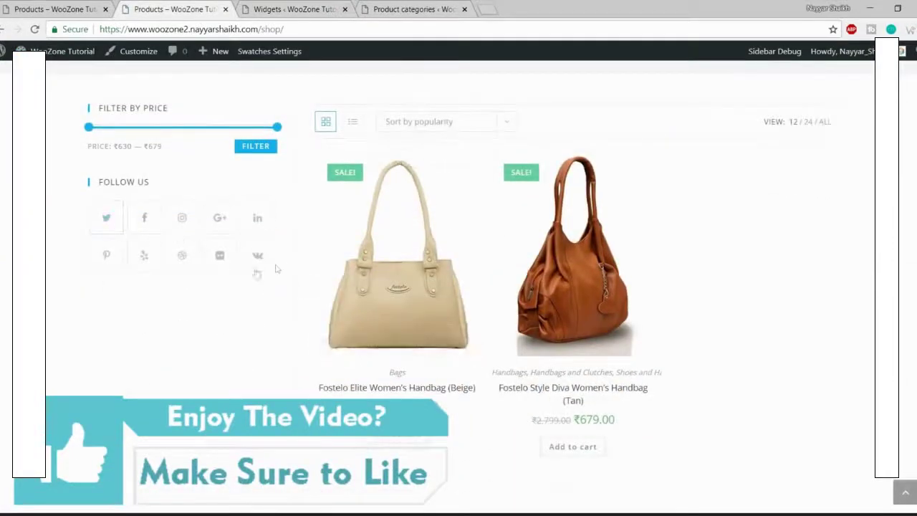
click(54, 8)
scroll(47, 182, down, 2)
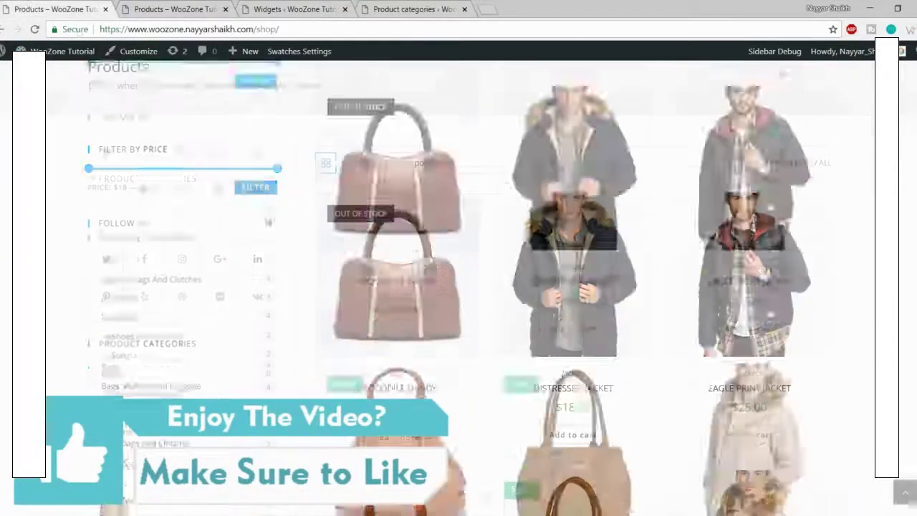
click(305, 8)
scroll(521, 313, up, 2)
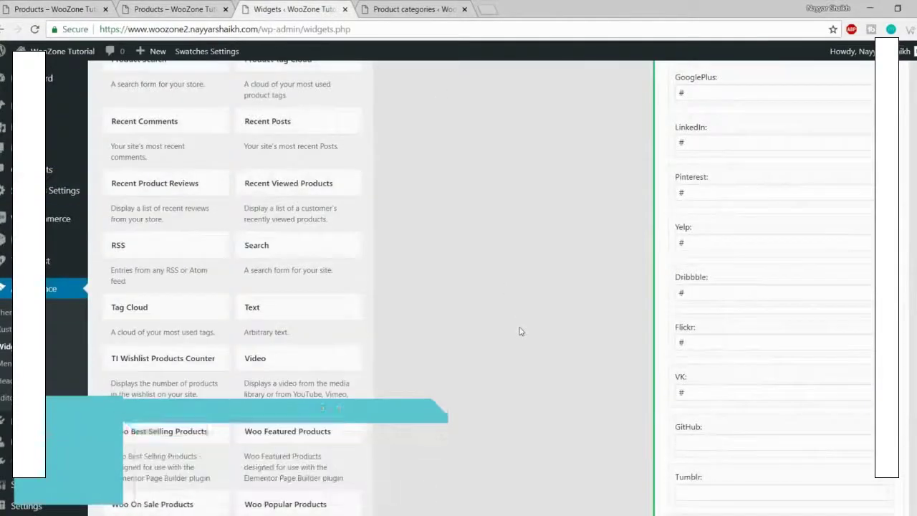
Step: Add a Product Categories widget to the WooCommerce Sidebar with hierarchy turned off, and save it
scroll(519, 308, up, 4)
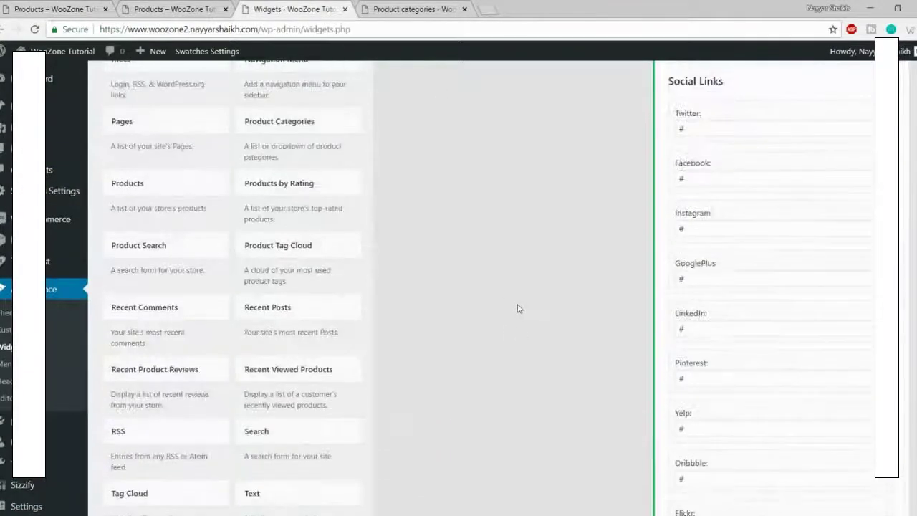
click(300, 184)
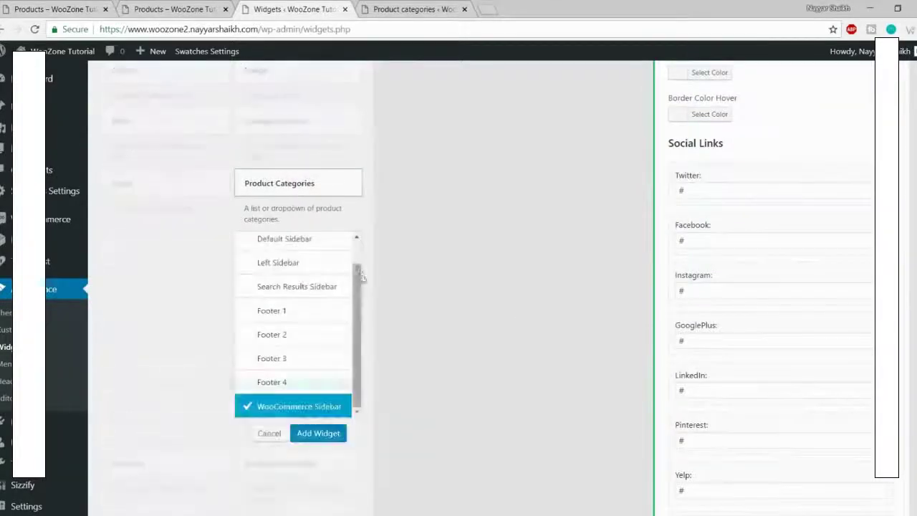
scroll(315, 315, down, 2)
click(318, 313)
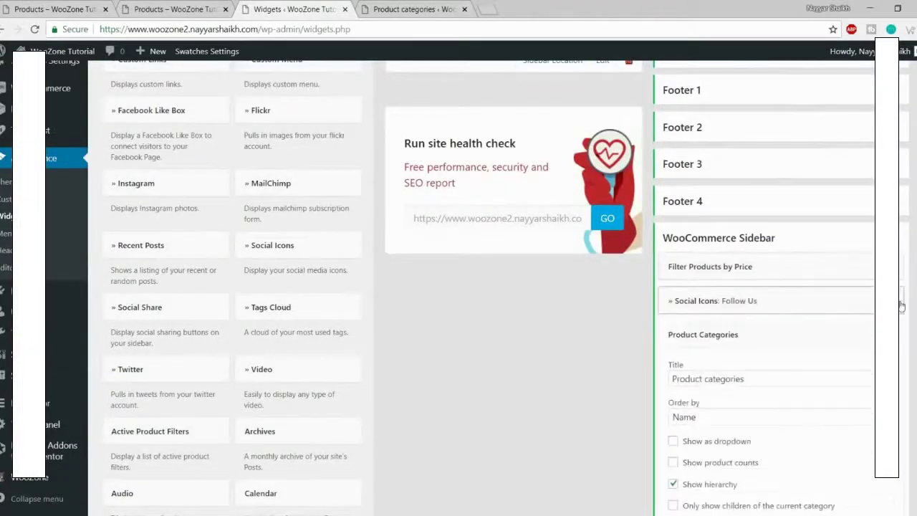
scroll(747, 310, down, 2)
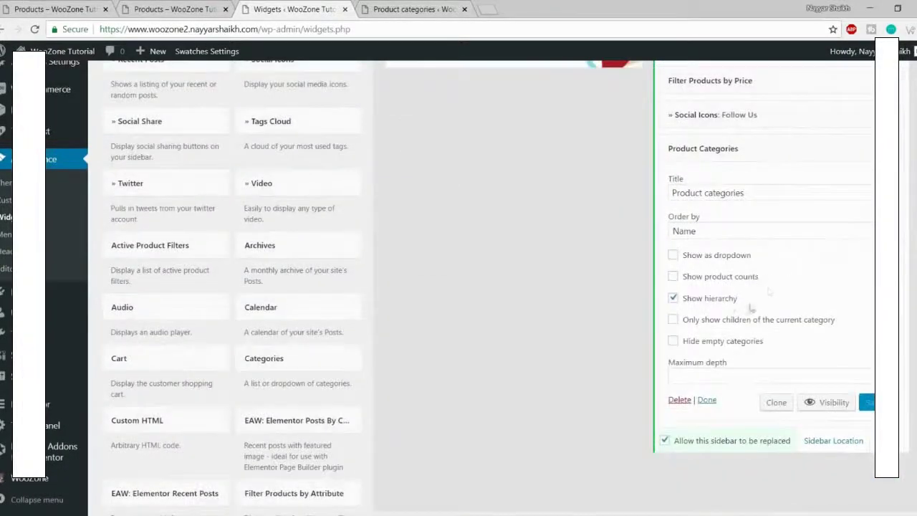
click(717, 305)
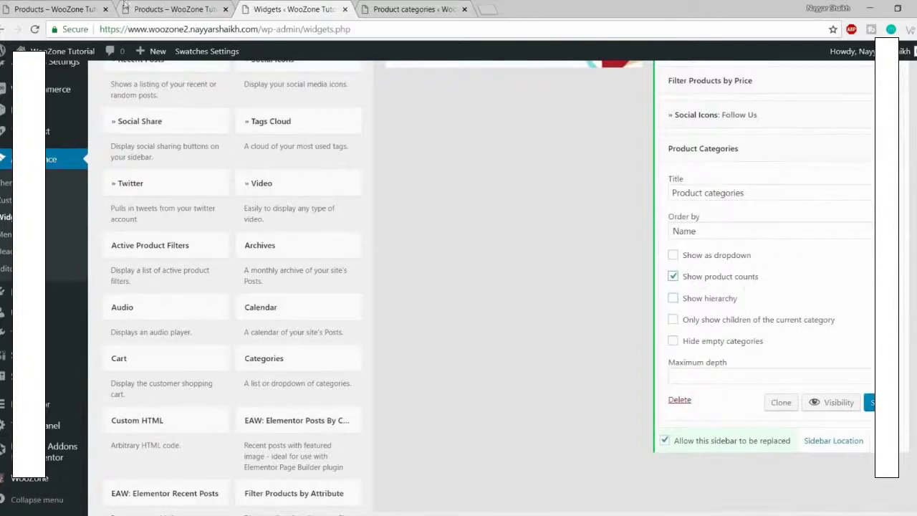
click(126, 7)
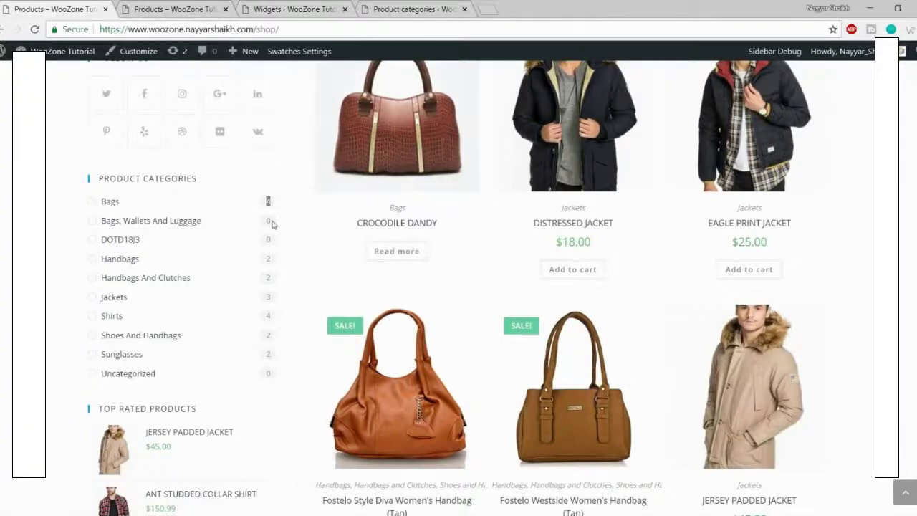
click(294, 10)
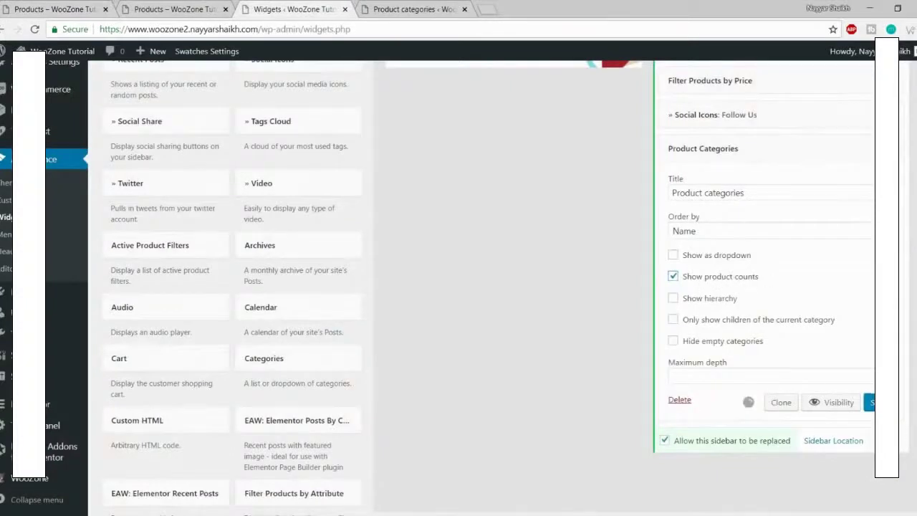
click(805, 147)
Step: Reload the shop page to see the categories, then scroll the demo shop sidebar
click(189, 10)
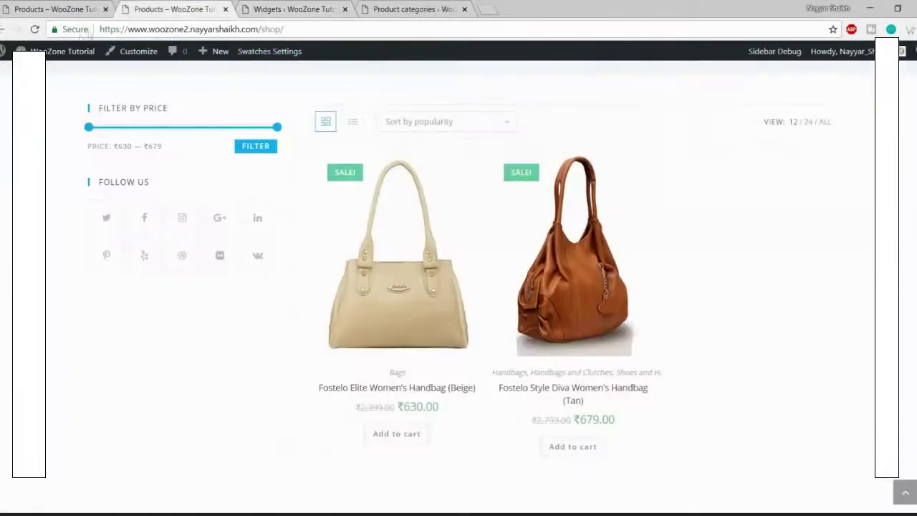
click(34, 29)
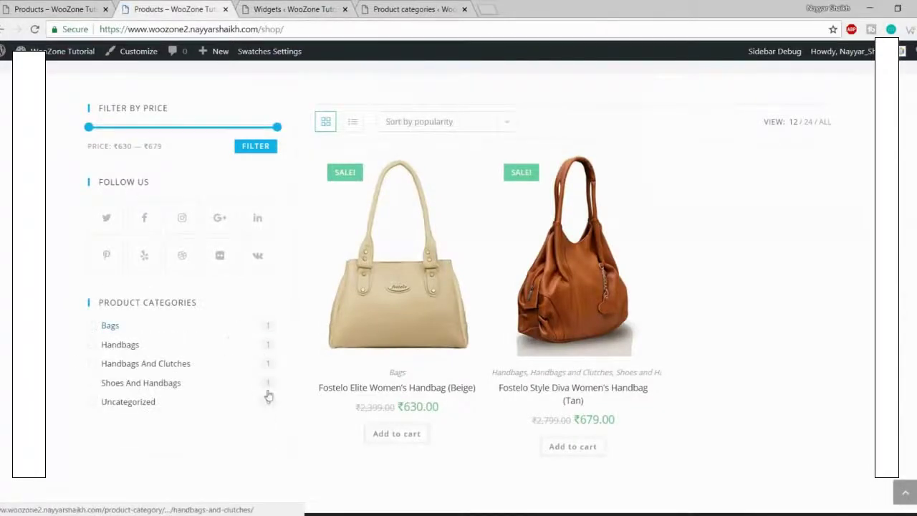
click(69, 10)
scroll(213, 205, down, 3)
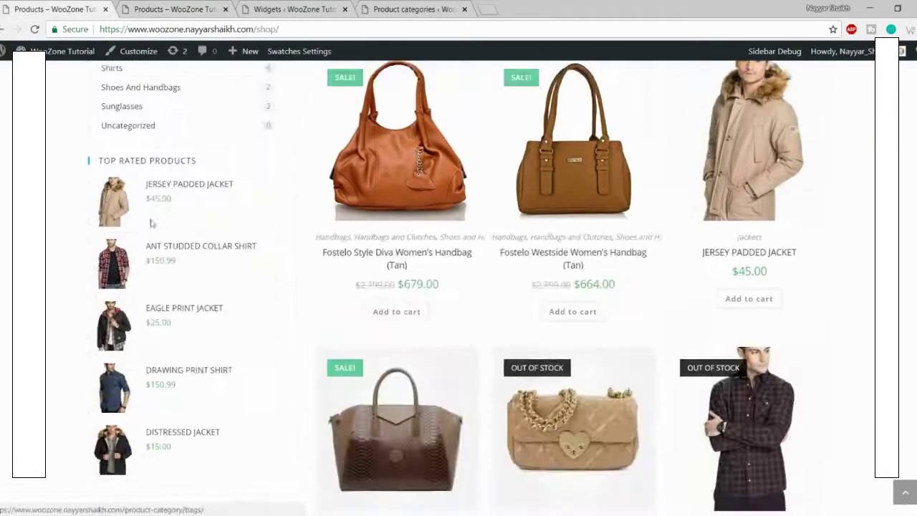
Step: Add a Filter Products by Rating widget to the WooCommerce Sidebar
click(174, 9)
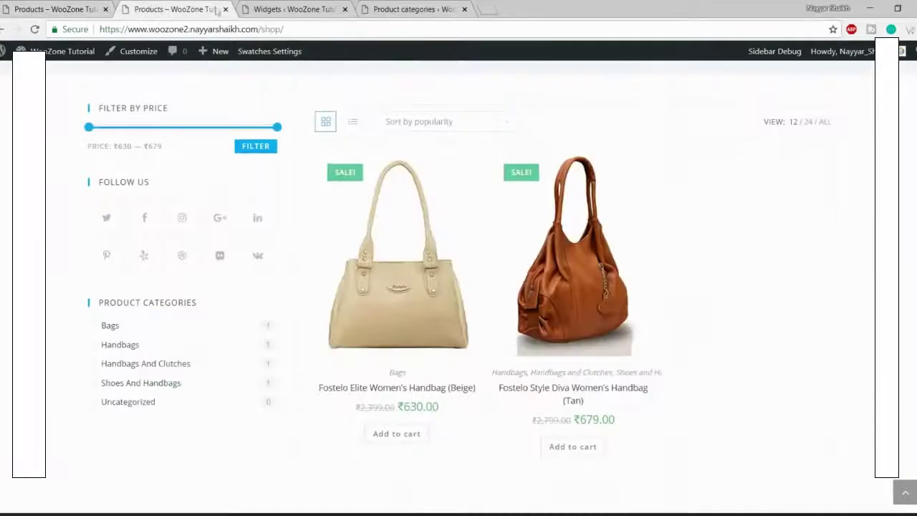
click(249, 6)
scroll(564, 329, down, 5)
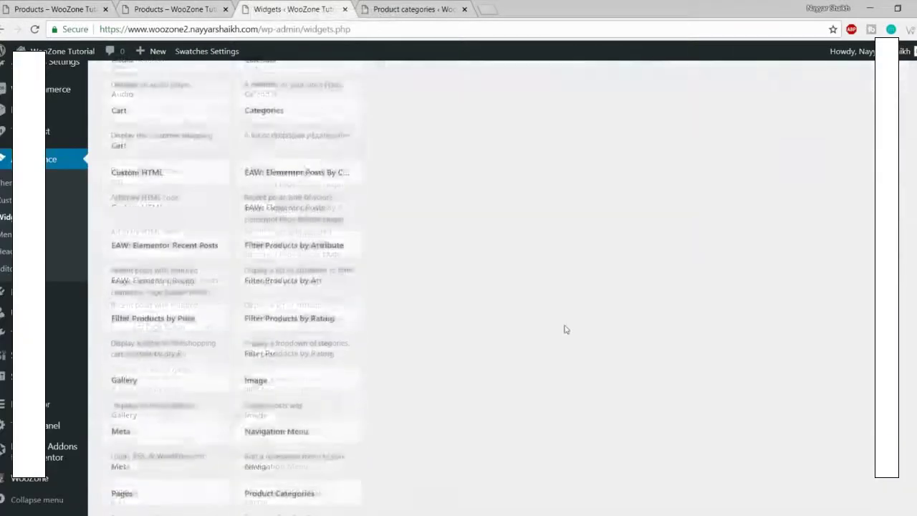
scroll(565, 329, down, 2)
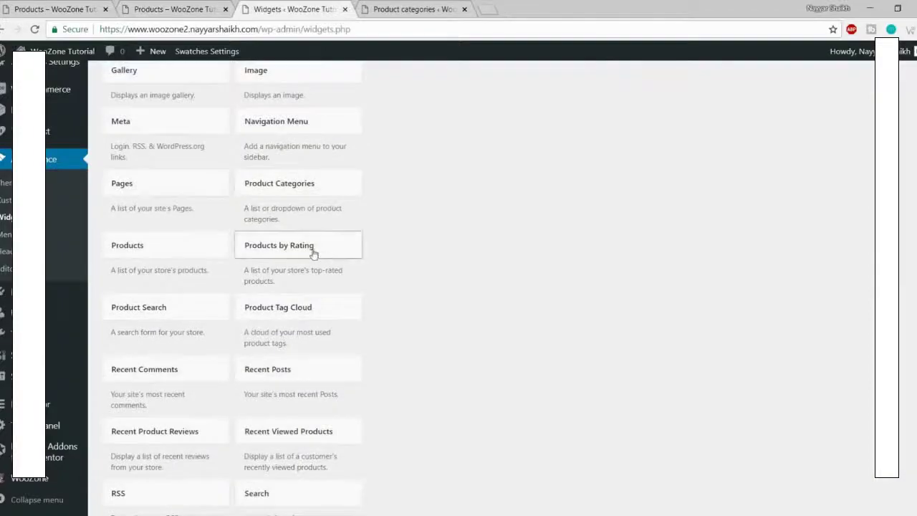
scroll(551, 284, down, 1)
scroll(552, 284, down, 4)
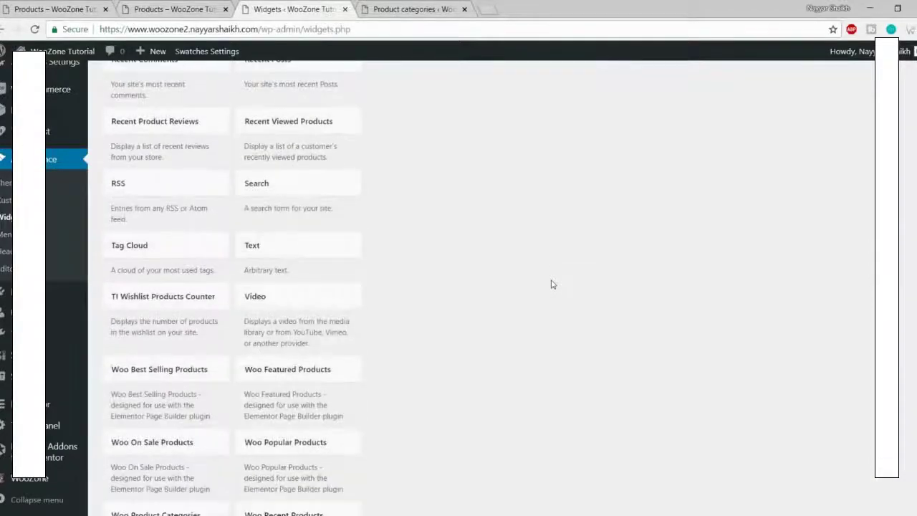
scroll(551, 284, down, 2)
scroll(569, 337, down, 1)
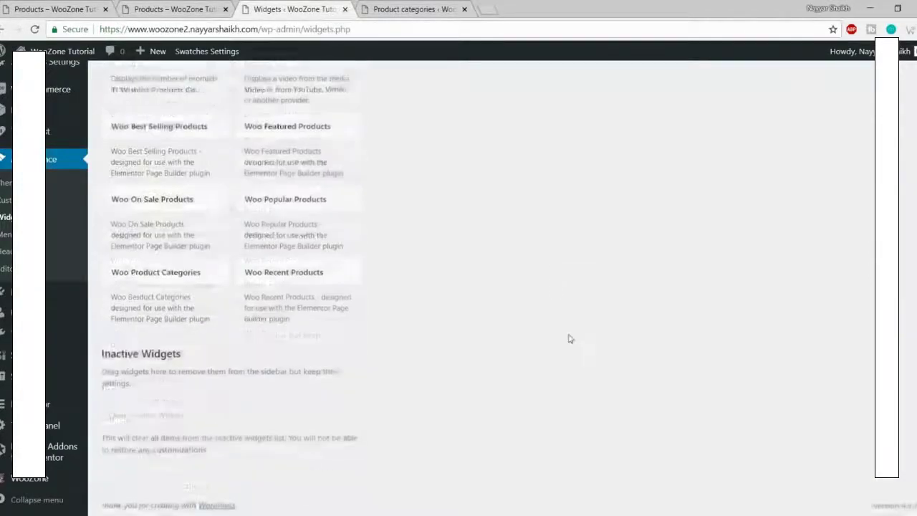
scroll(568, 337, up, 10)
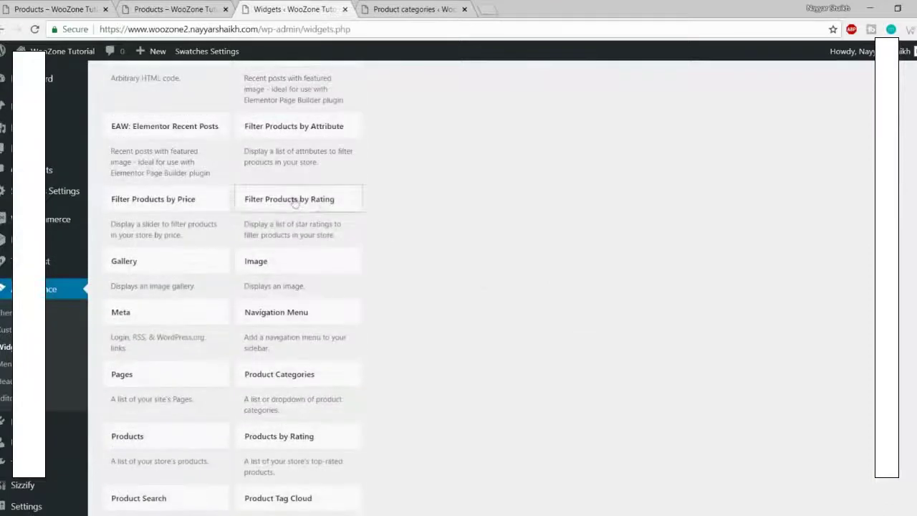
click(322, 200)
scroll(370, 355, down, 2)
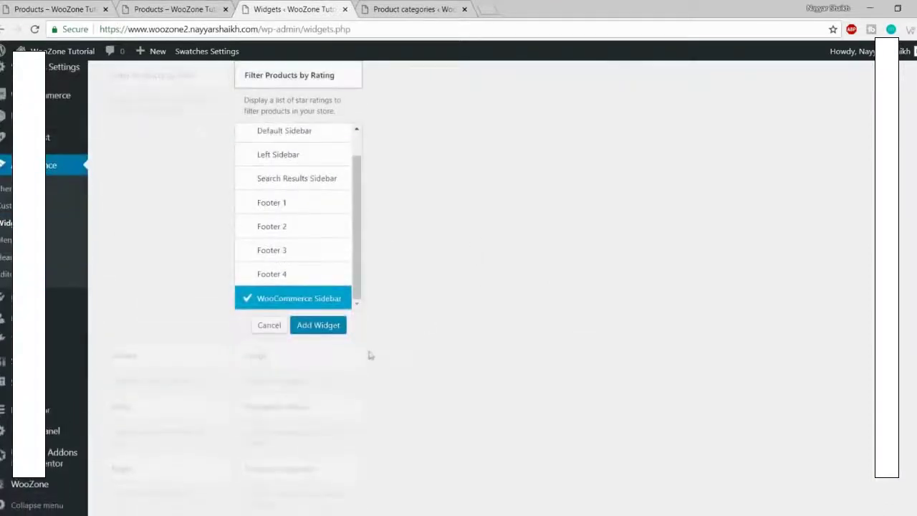
click(315, 325)
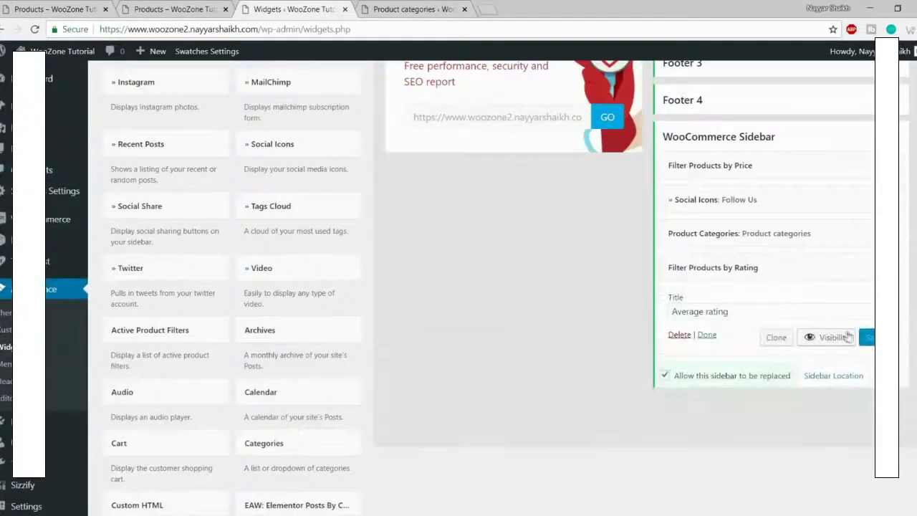
Step: Compare the test shop sidebar with the demo shop page
click(172, 8)
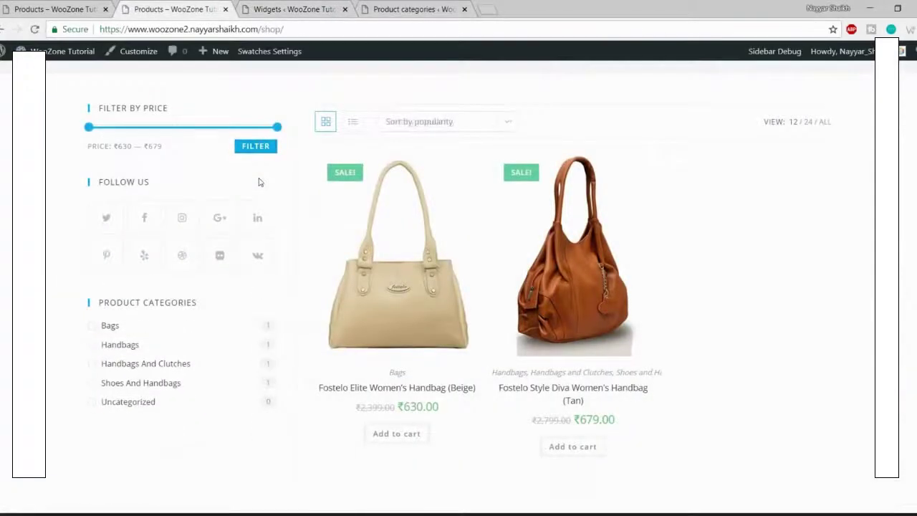
scroll(242, 270, down, 1)
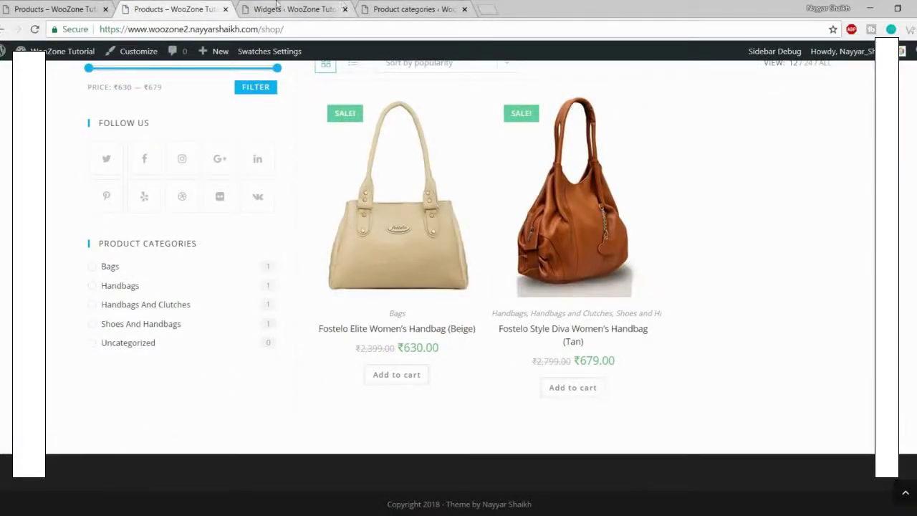
click(280, 8)
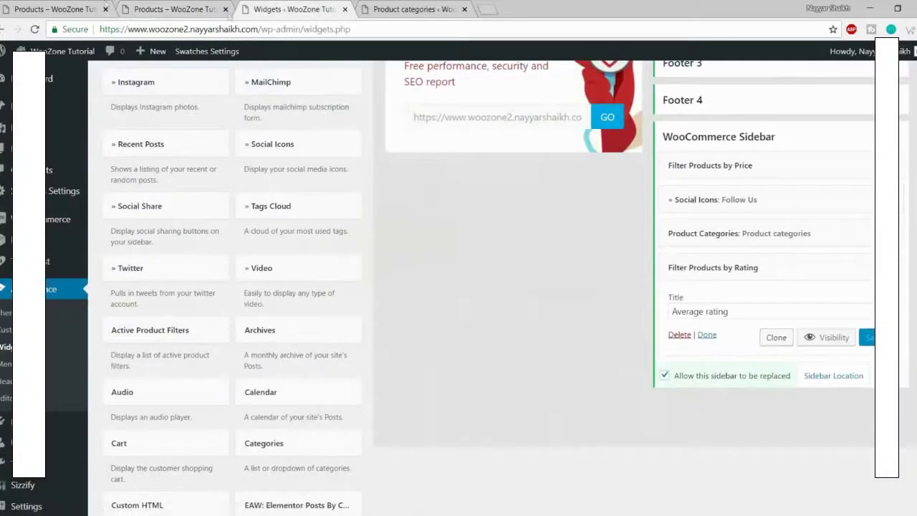
click(58, 7)
click(252, 7)
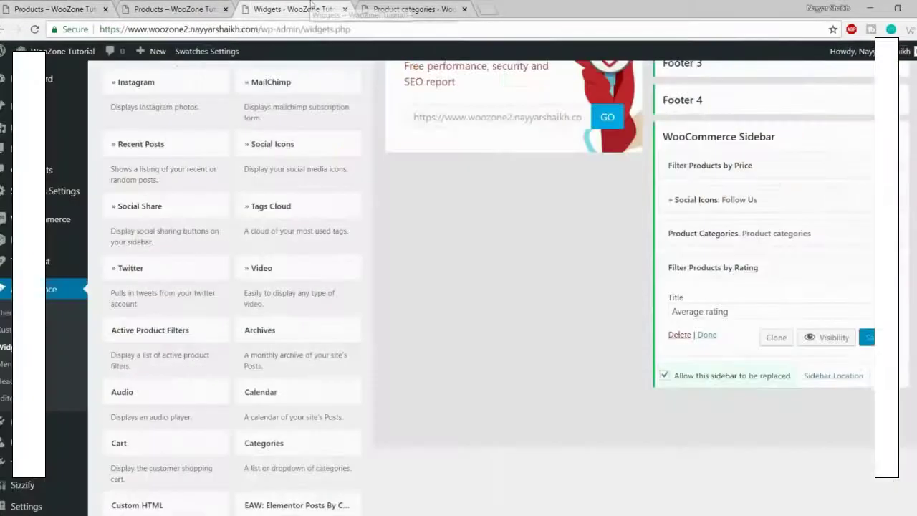
Step: Retitle the rating widget from Average rating to TOP RATED PRODUCTS
drag(760, 305, 560, 309)
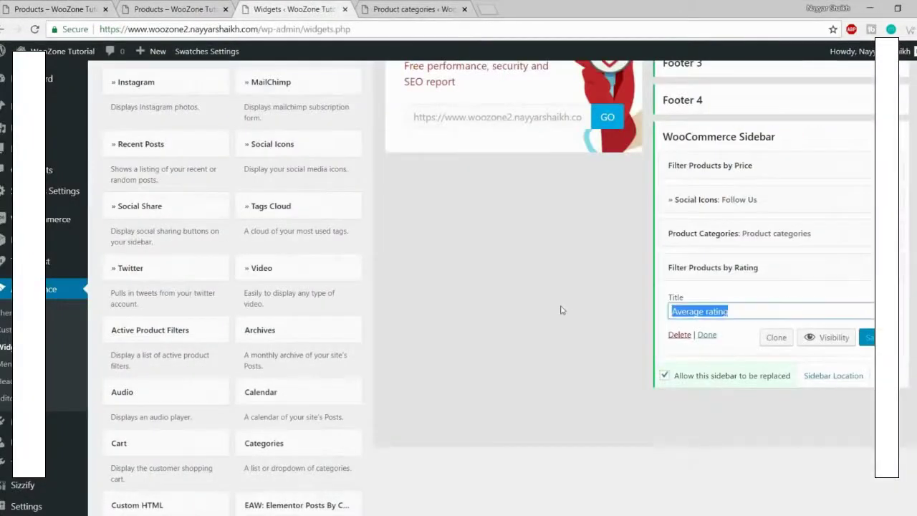
text(Top)
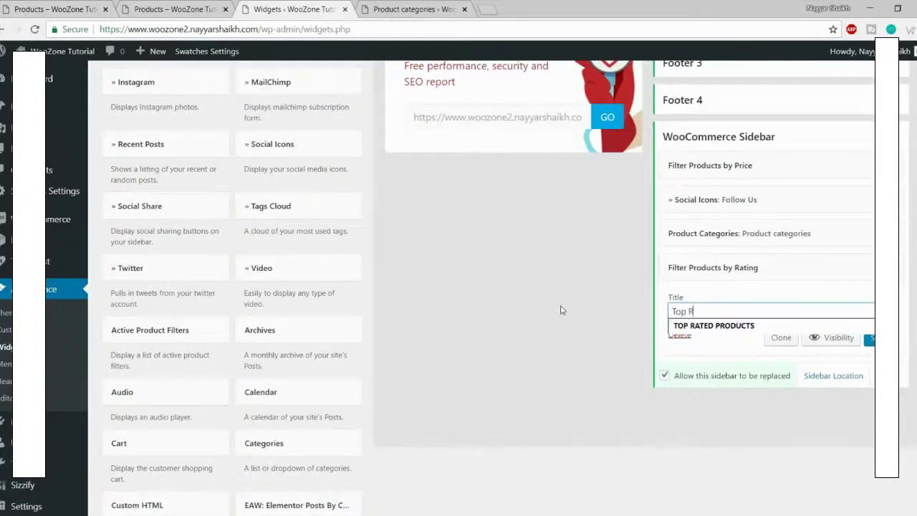
text( R)
click(747, 326)
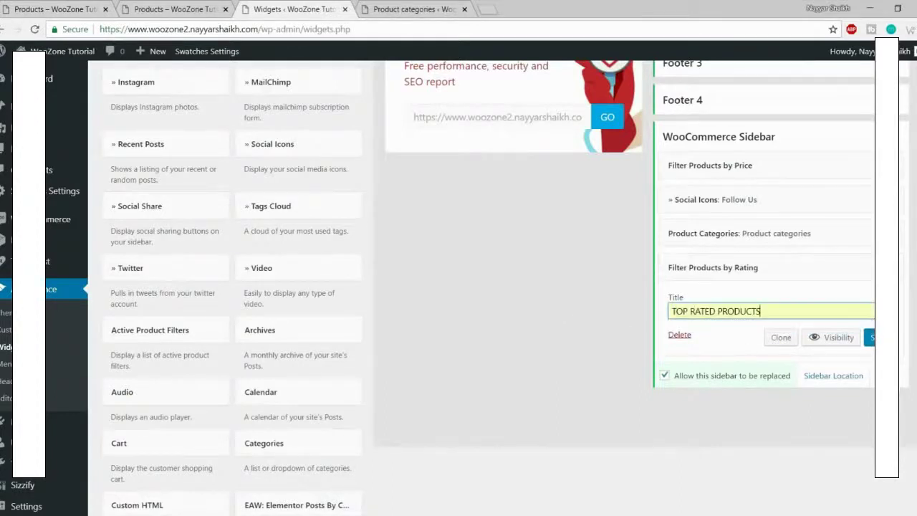
click(183, 8)
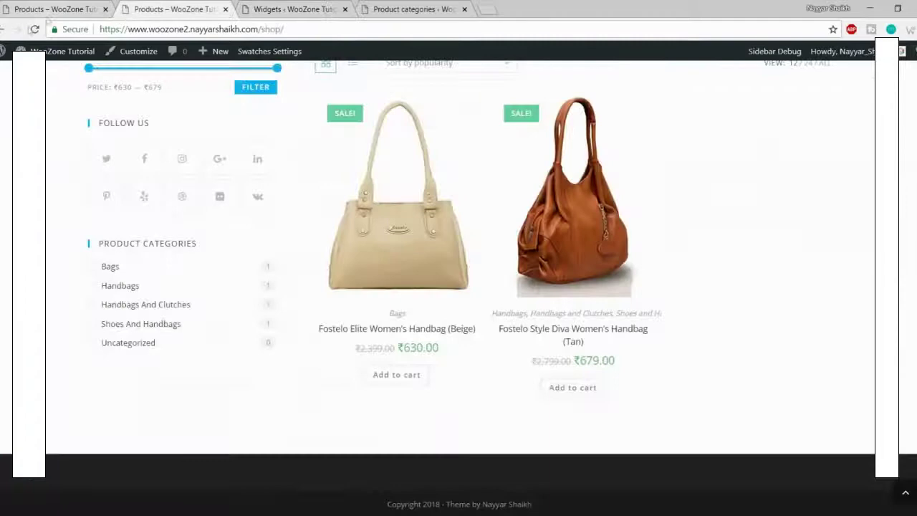
Step: Open the Fostelo Elite Women's Handbag (Beige) reviews and try submitting a rating without text
click(33, 28)
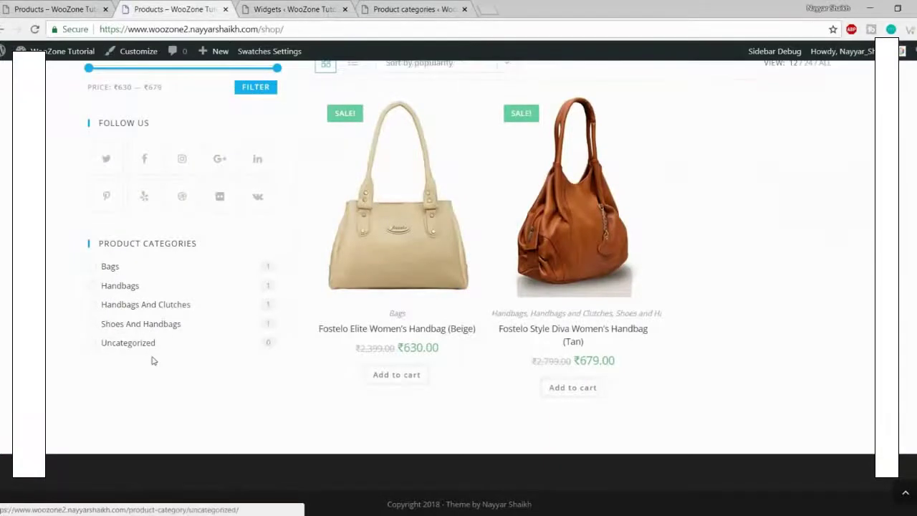
click(404, 245)
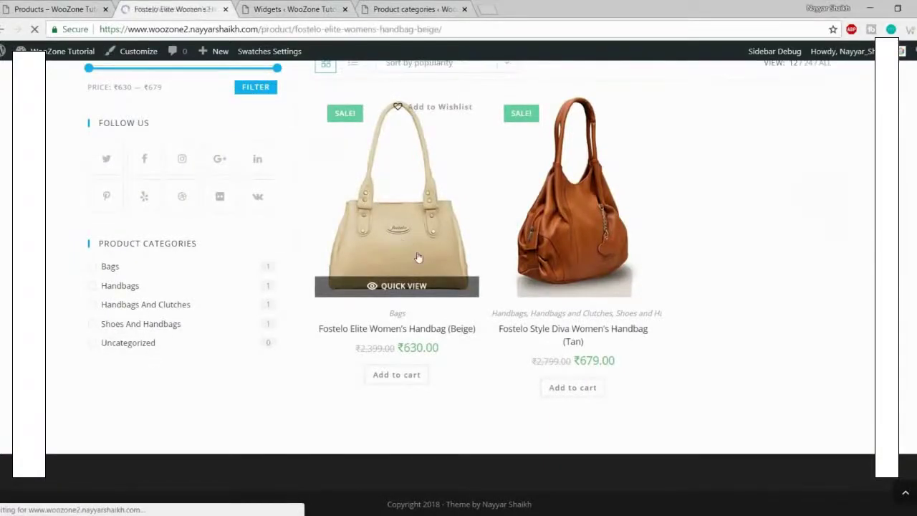
scroll(478, 287, down, 6)
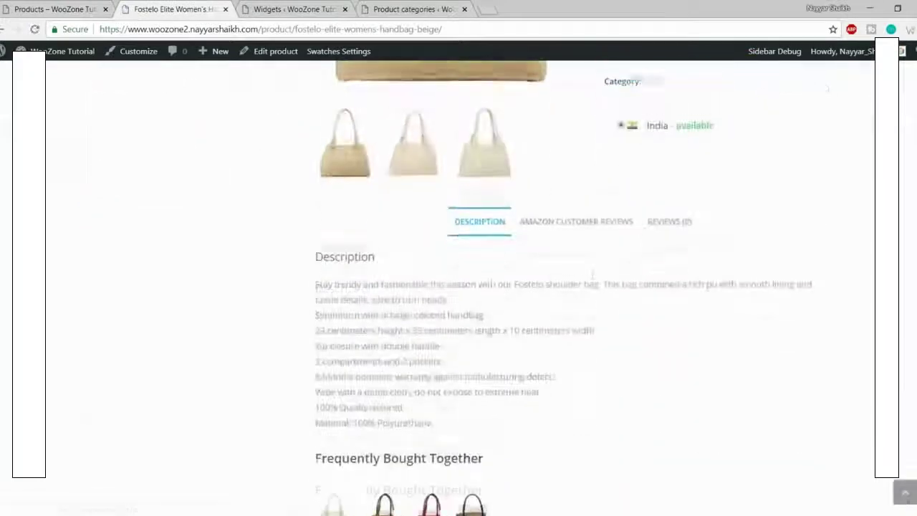
click(652, 217)
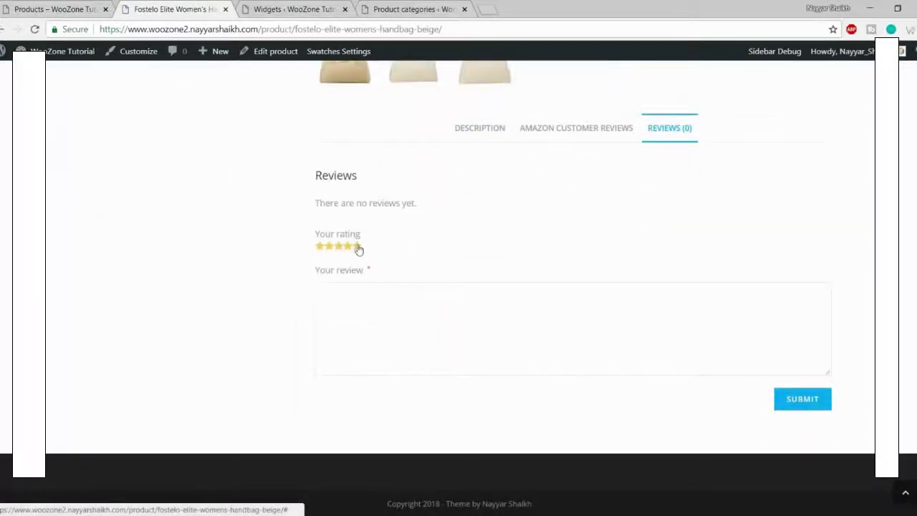
click(801, 402)
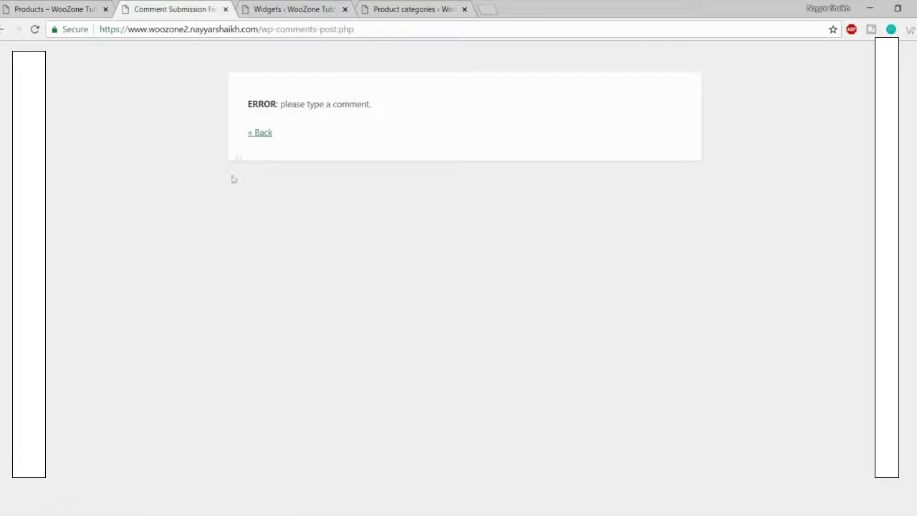
Step: Give the handbag five stars with review text 'Good Product' and post it
click(259, 132)
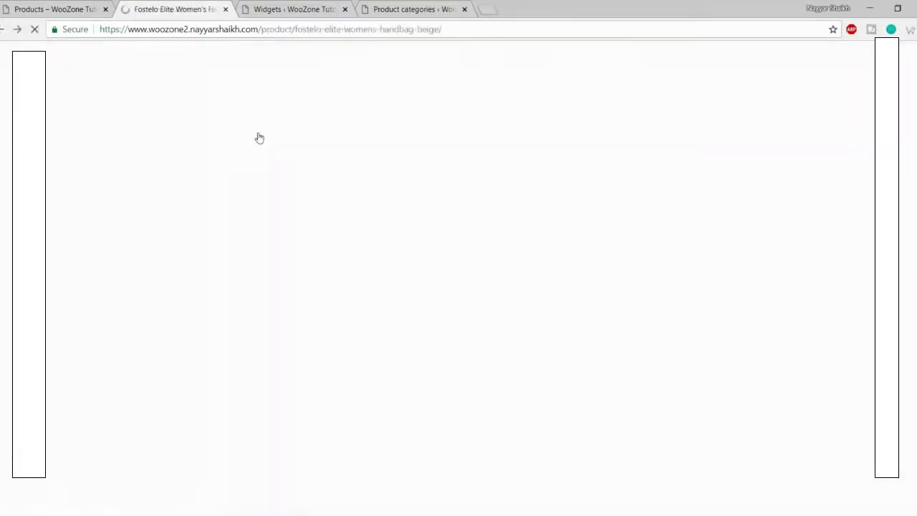
click(669, 128)
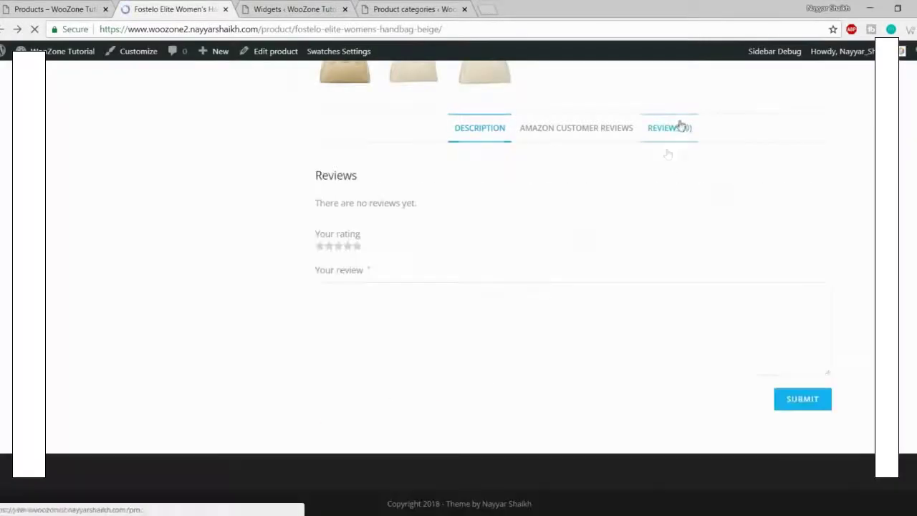
click(356, 246)
click(377, 325)
text(Good Product)
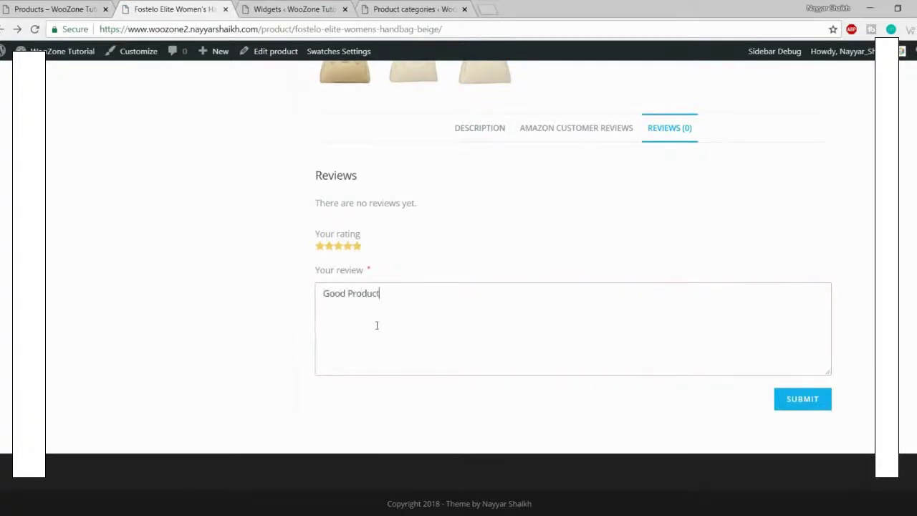
click(793, 408)
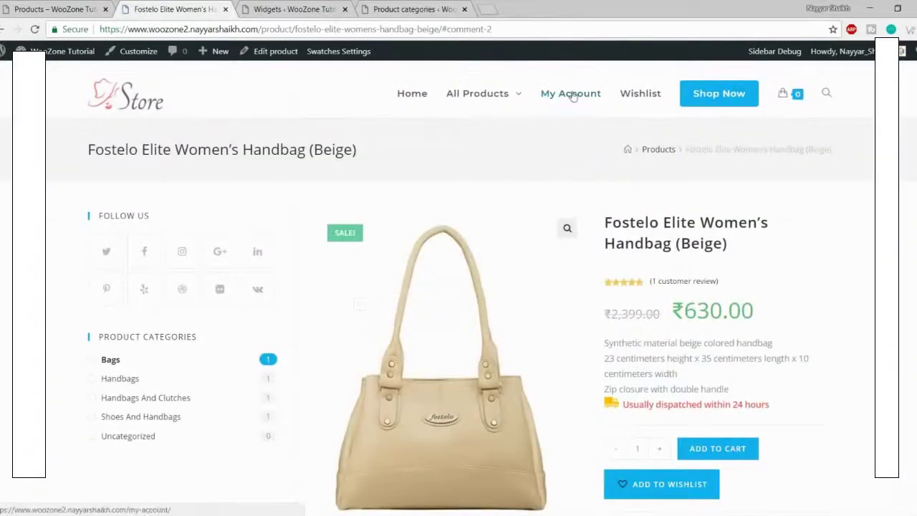
Step: Swap the Filter Products by Rating widget for a Products by Rating widget in the WooCommerce Sidebar
click(726, 95)
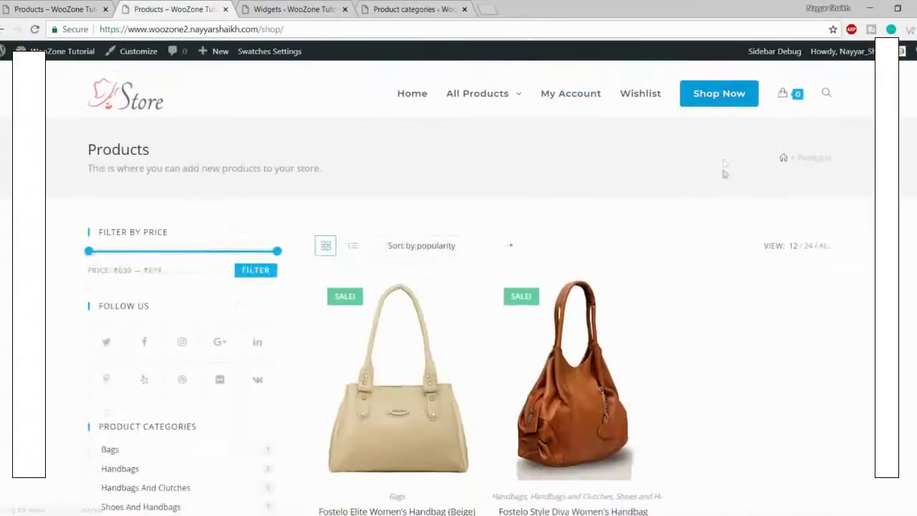
scroll(227, 276, down, 3)
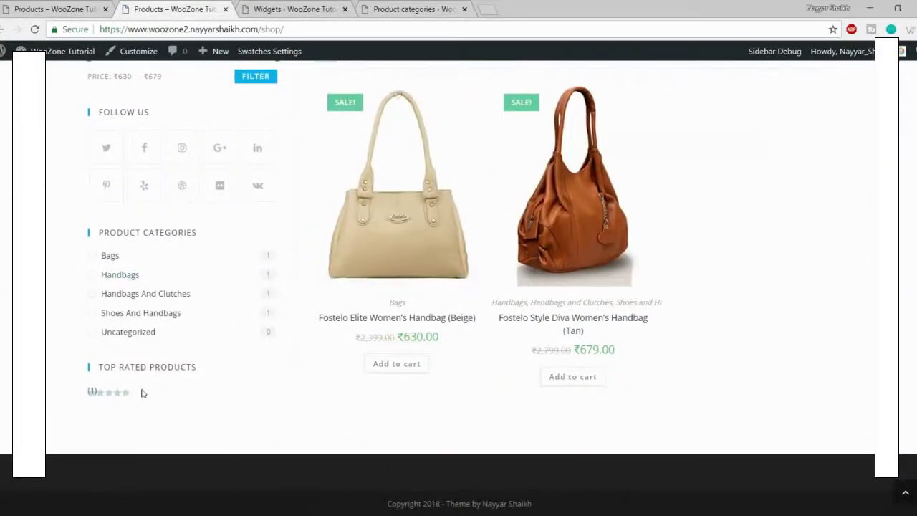
click(290, 9)
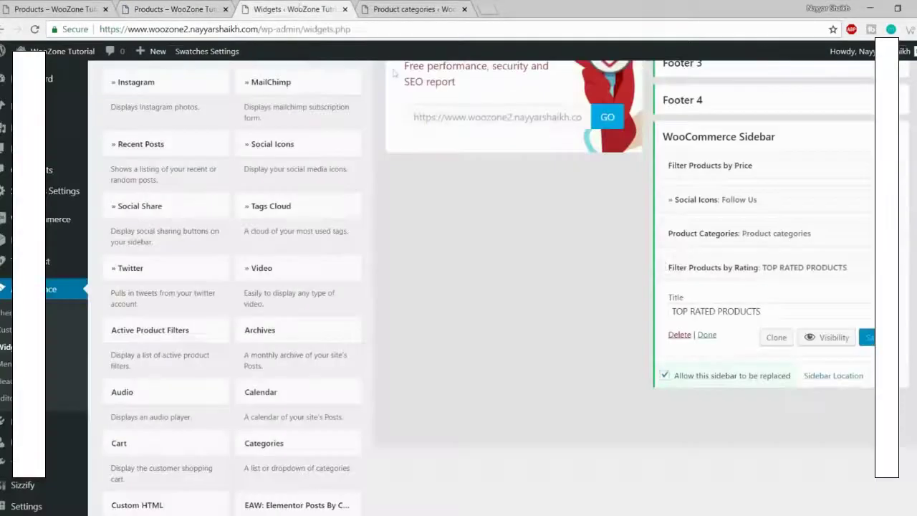
click(680, 336)
scroll(532, 354, down, 6)
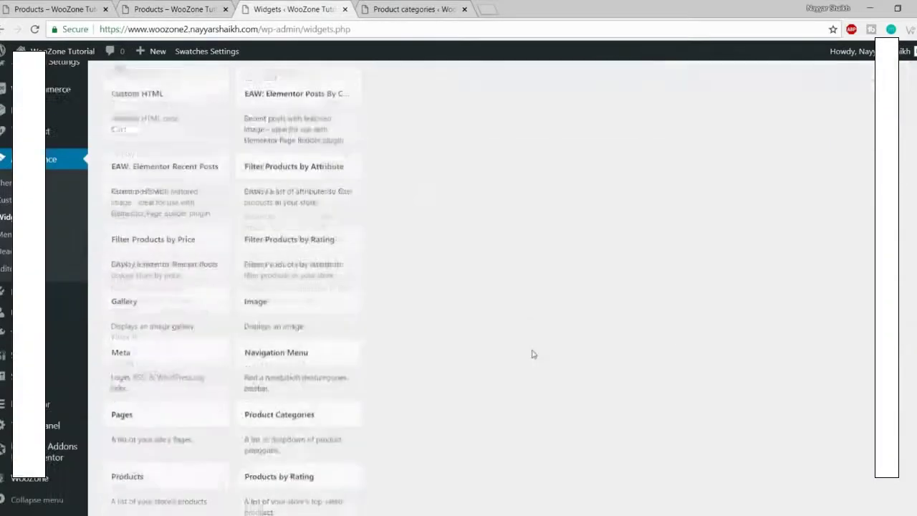
scroll(532, 353, down, 3)
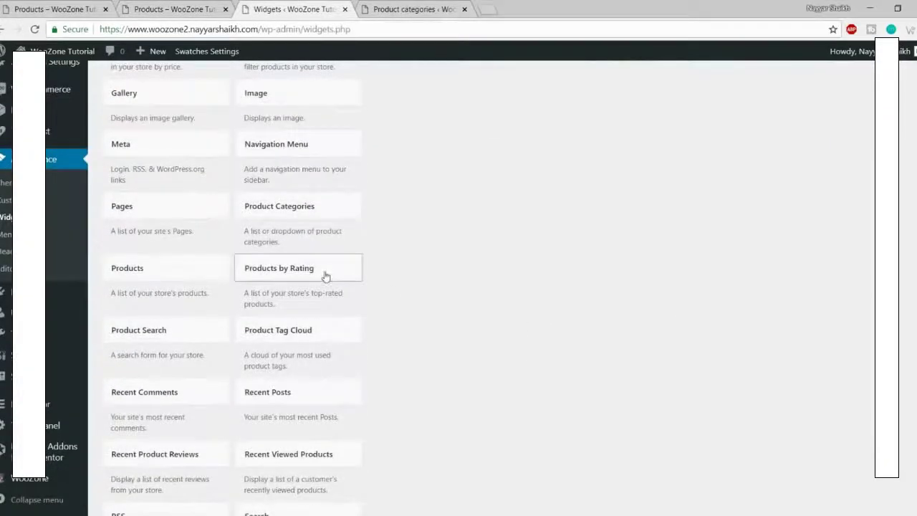
click(325, 276)
click(322, 396)
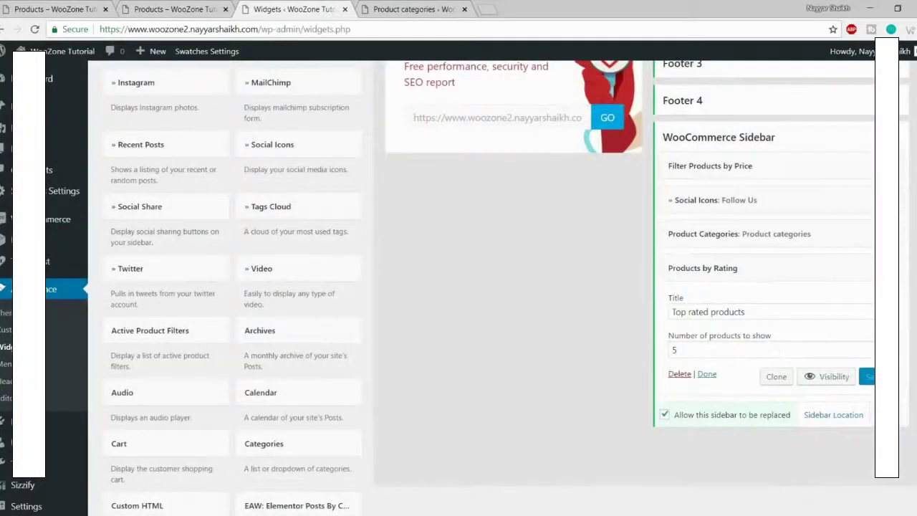
click(174, 10)
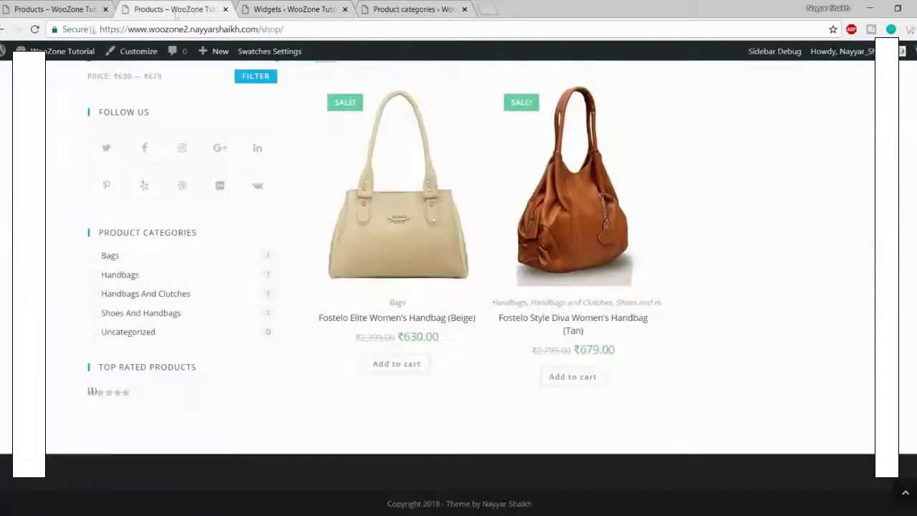
Step: Reload the shop to confirm both handbags under TOP RATED PRODUCTS, then scroll to the demo footer
click(35, 29)
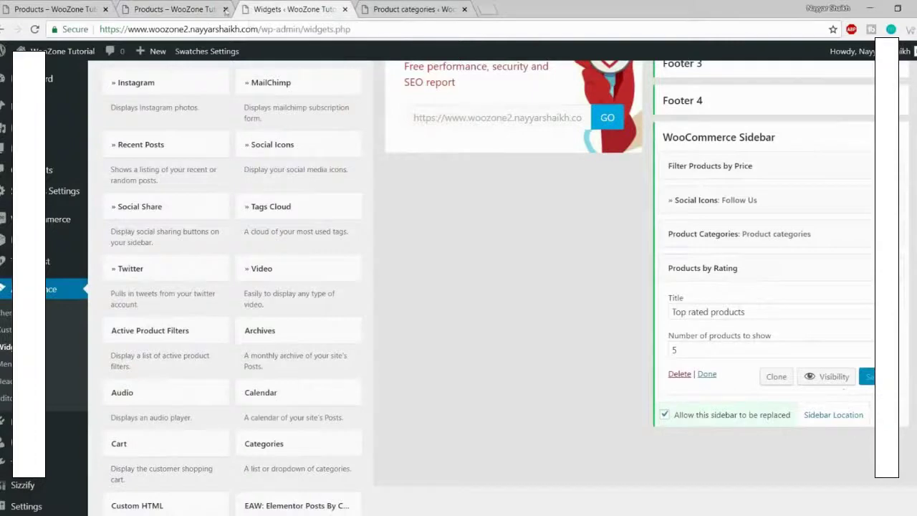
click(221, 11)
scroll(495, 382, up, 5)
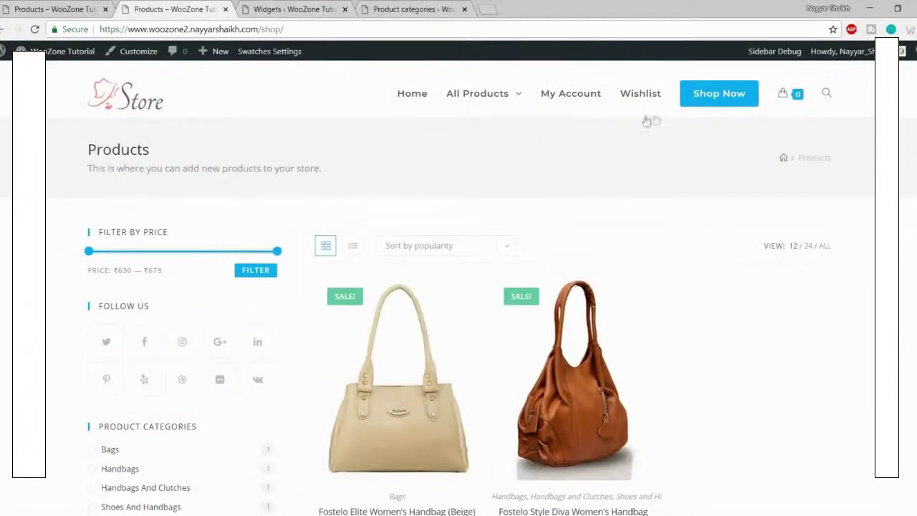
scroll(222, 401, down, 3)
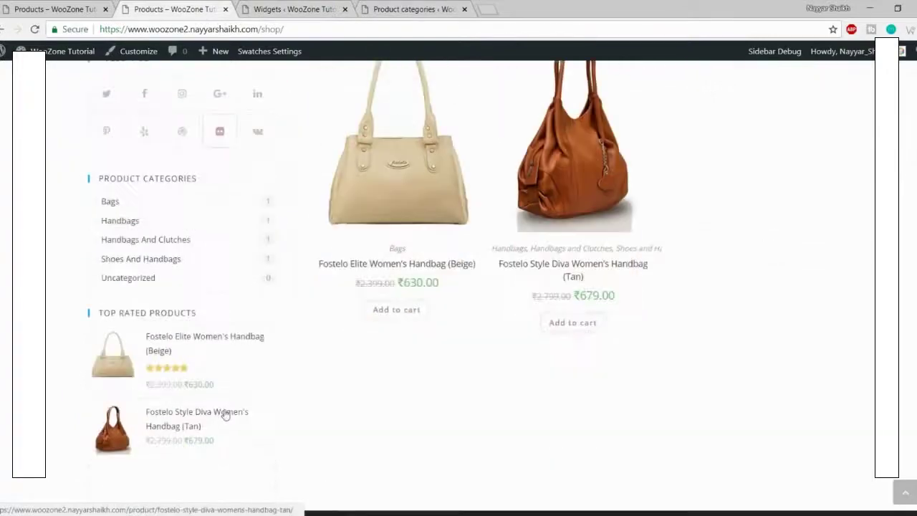
scroll(225, 412, up, 2)
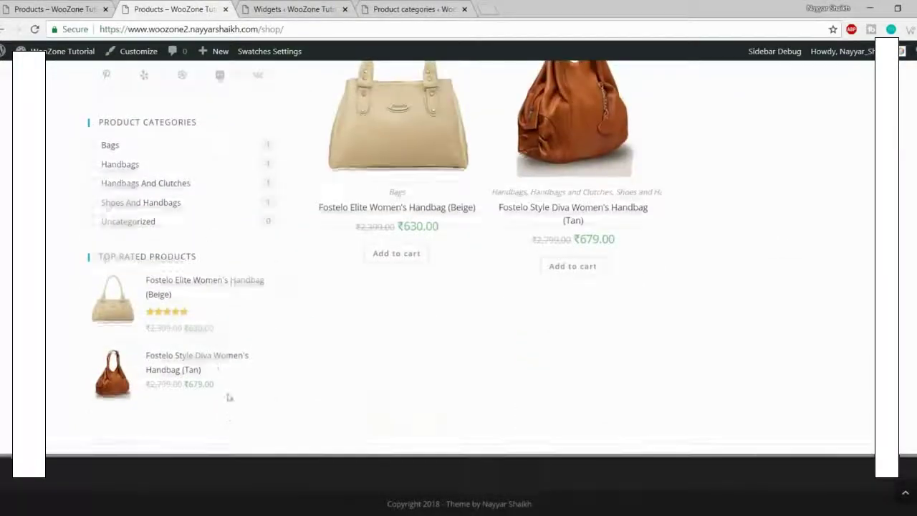
scroll(251, 286, up, 2)
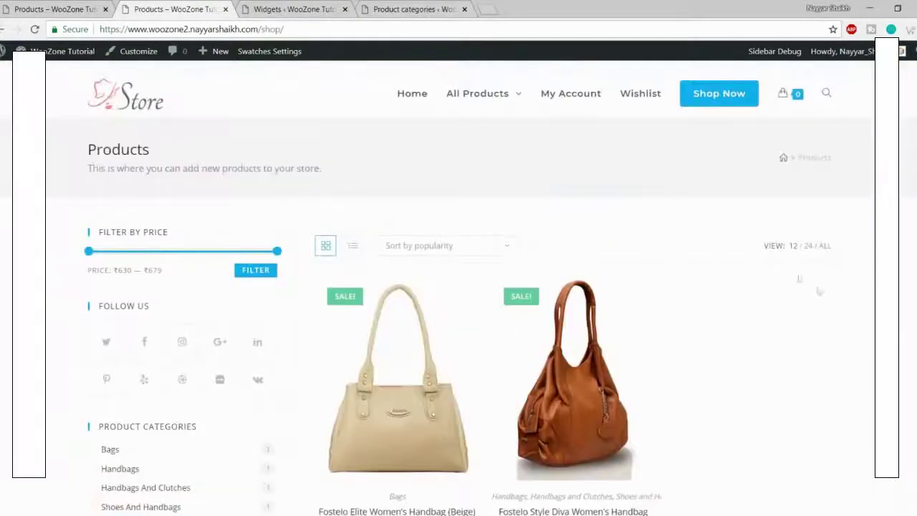
scroll(819, 295, down, 5)
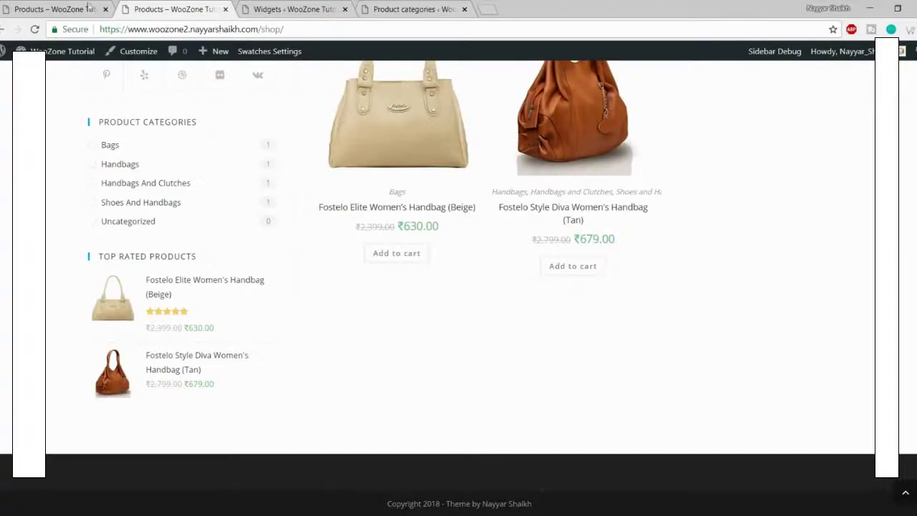
click(57, 8)
scroll(351, 325, down, 5)
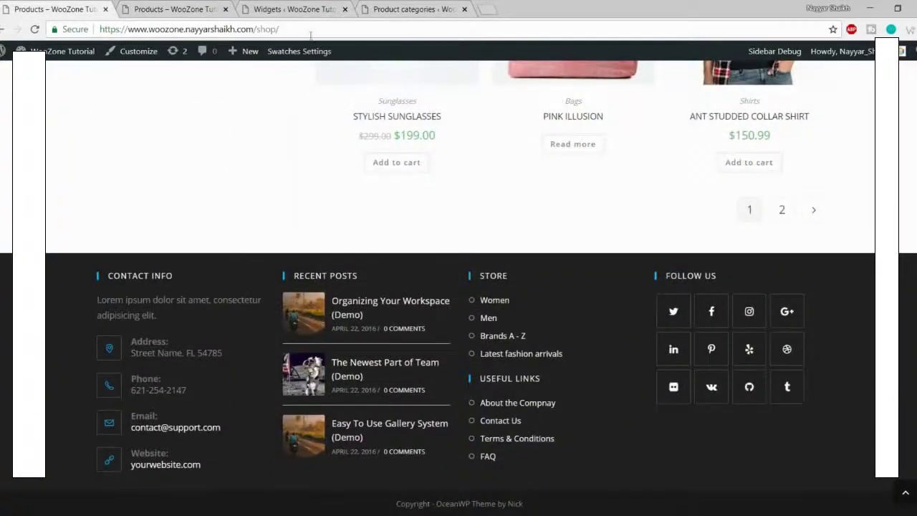
Step: Collapse the WooCommerce Sidebar panel on the Widgets page after rechecking the demo footer
click(294, 9)
scroll(501, 286, up, 3)
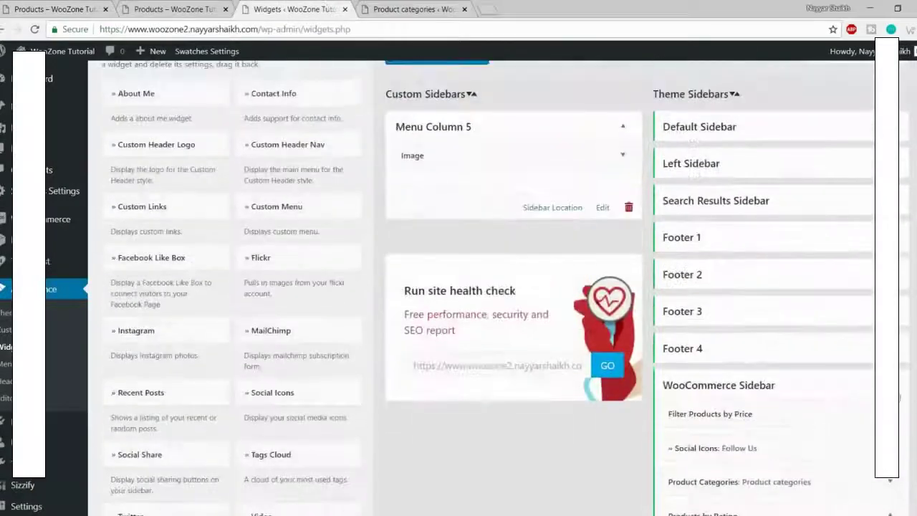
click(868, 386)
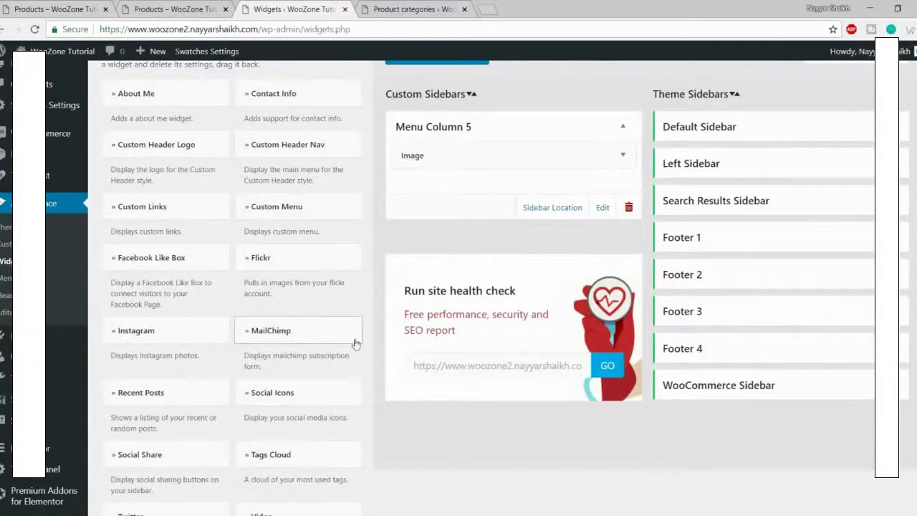
click(79, 8)
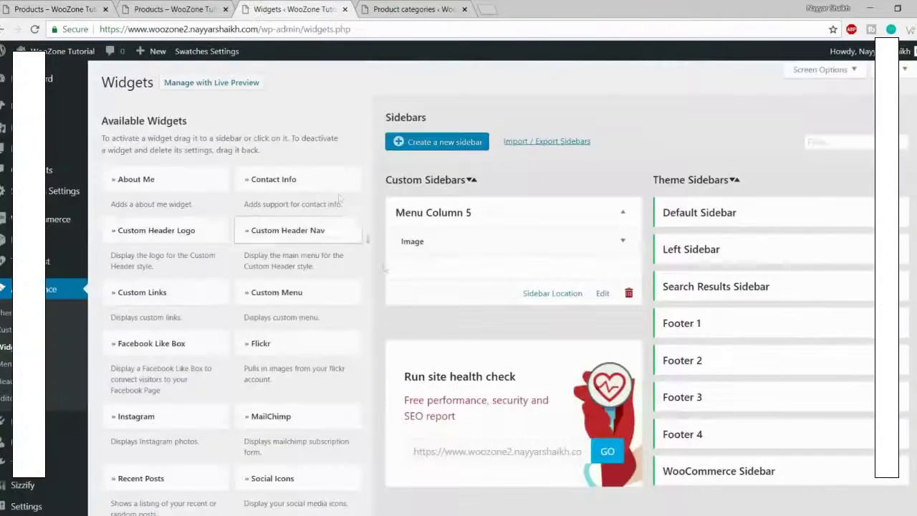
click(293, 8)
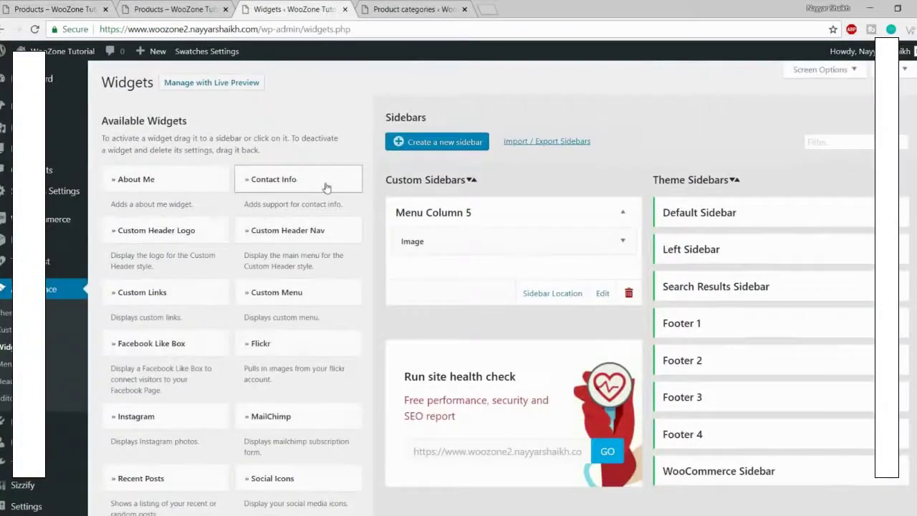
click(326, 187)
Step: Add a Contact Info widget to Footer 1 and trim its description to one line
click(305, 305)
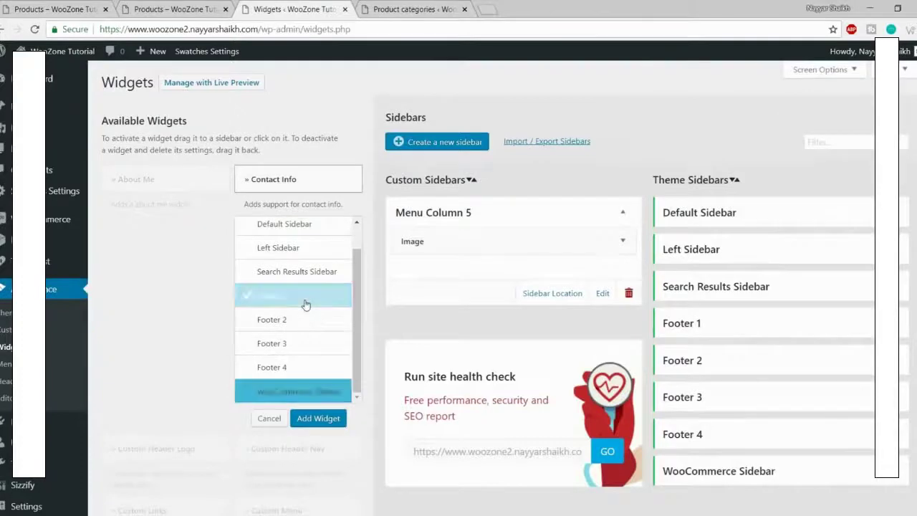
click(319, 418)
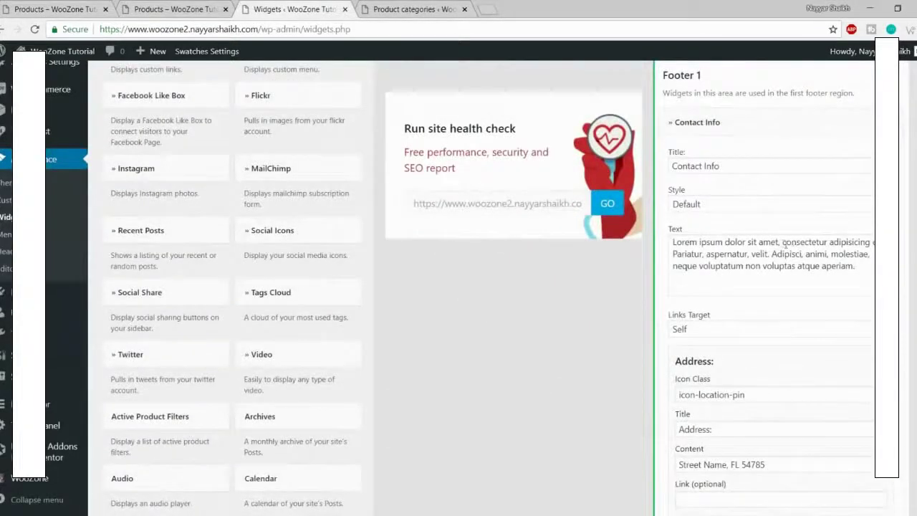
drag(779, 244, 807, 294)
click(806, 265)
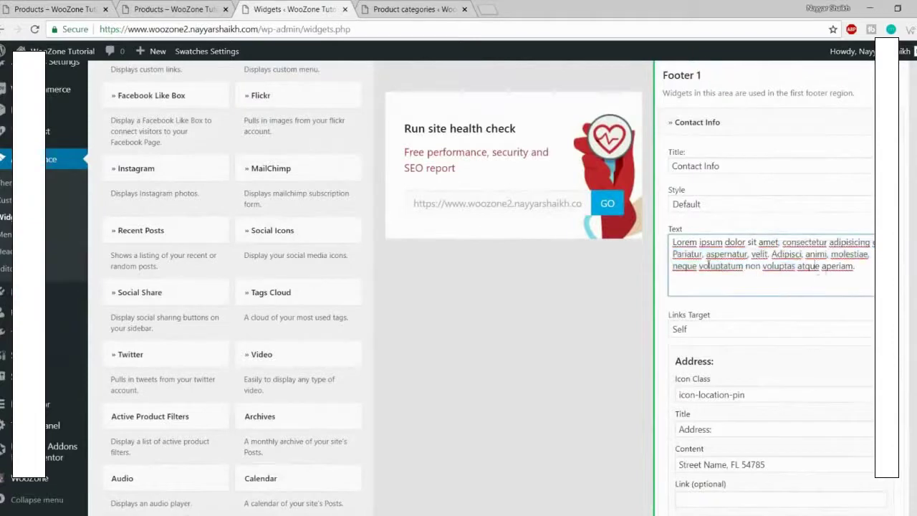
drag(673, 254, 860, 294)
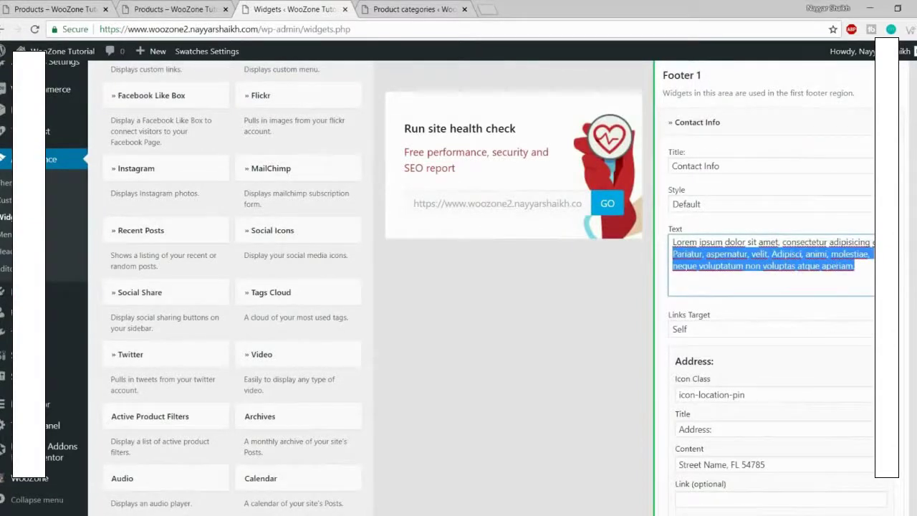
key(BackSpace)
Step: Look over the Address icon, title and content fields, leaving them unchanged
scroll(864, 303, down, 3)
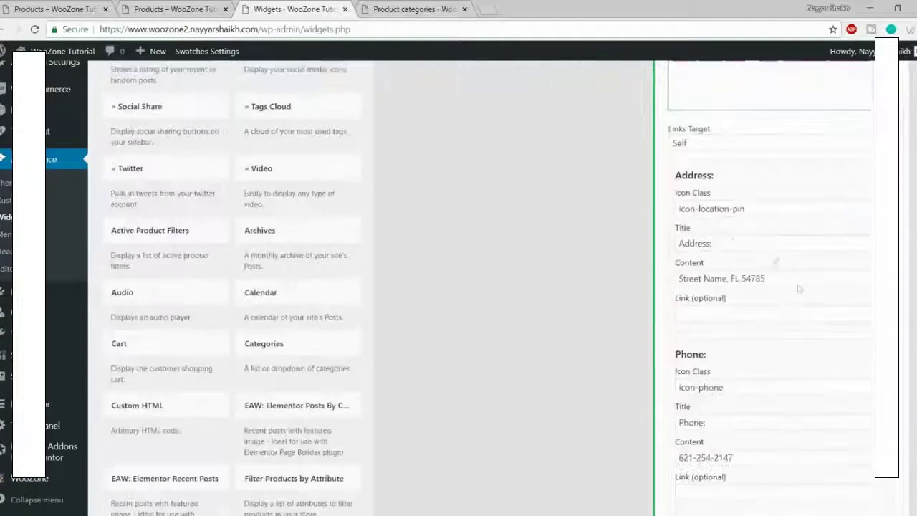
click(757, 209)
click(772, 202)
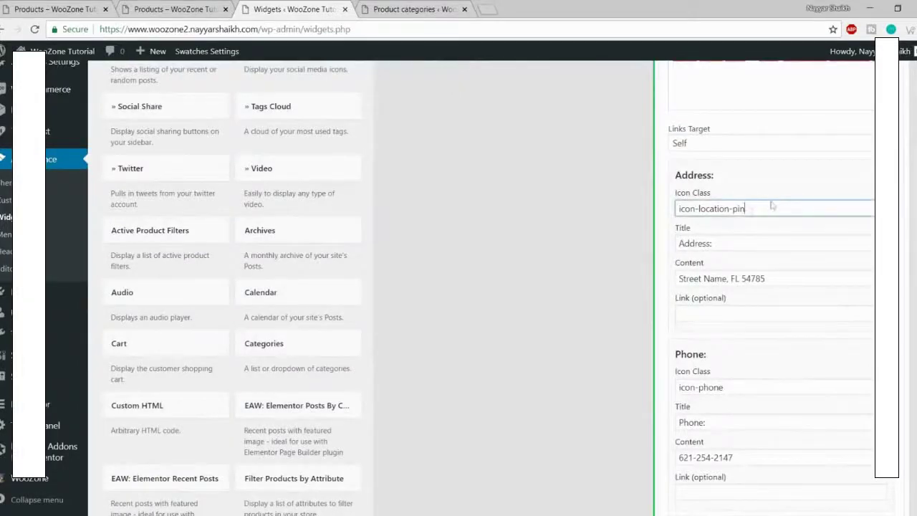
scroll(734, 244, down, 1)
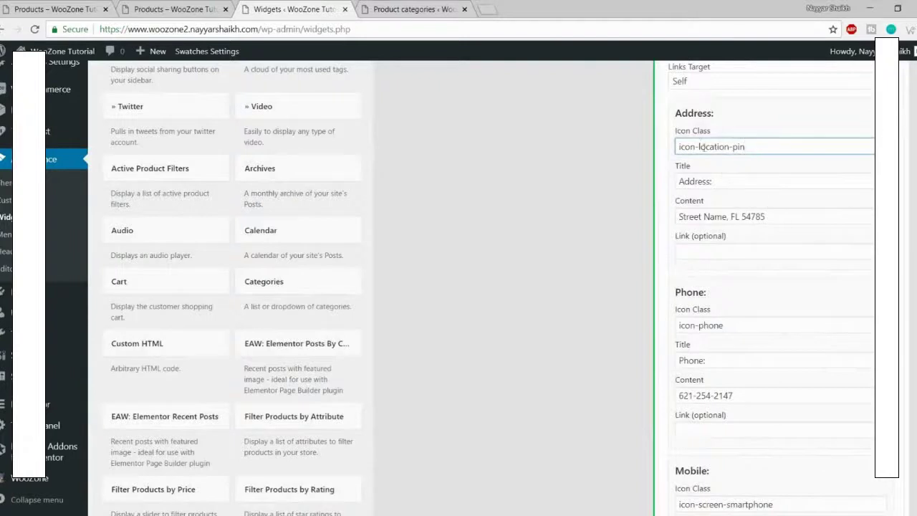
click(725, 181)
triple_click(725, 181)
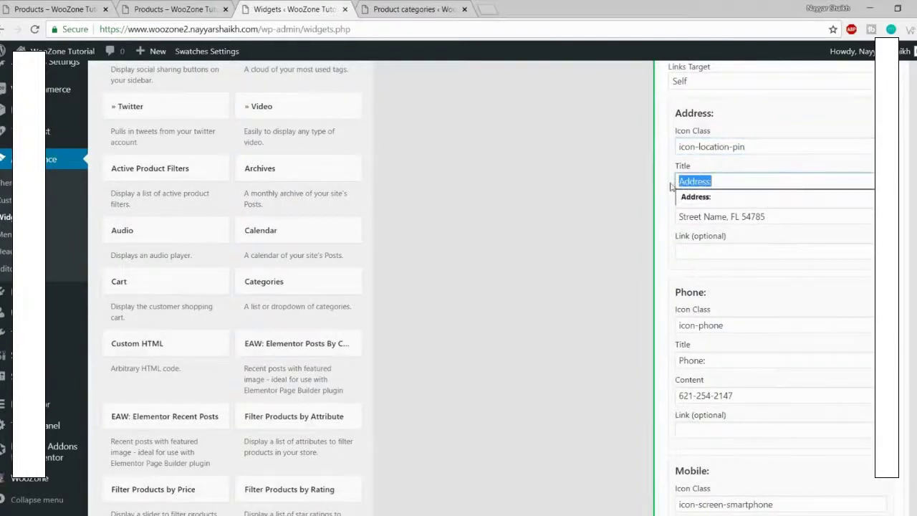
click(791, 217)
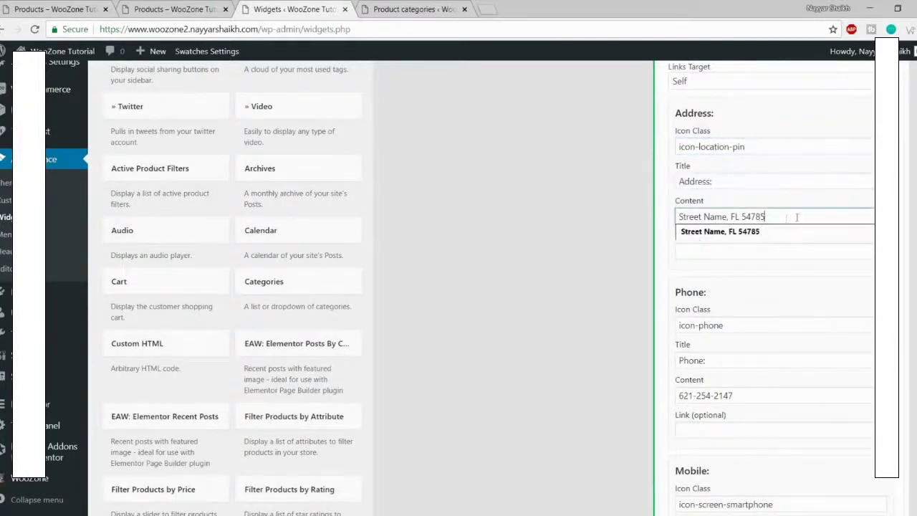
drag(791, 217, 705, 217)
click(707, 267)
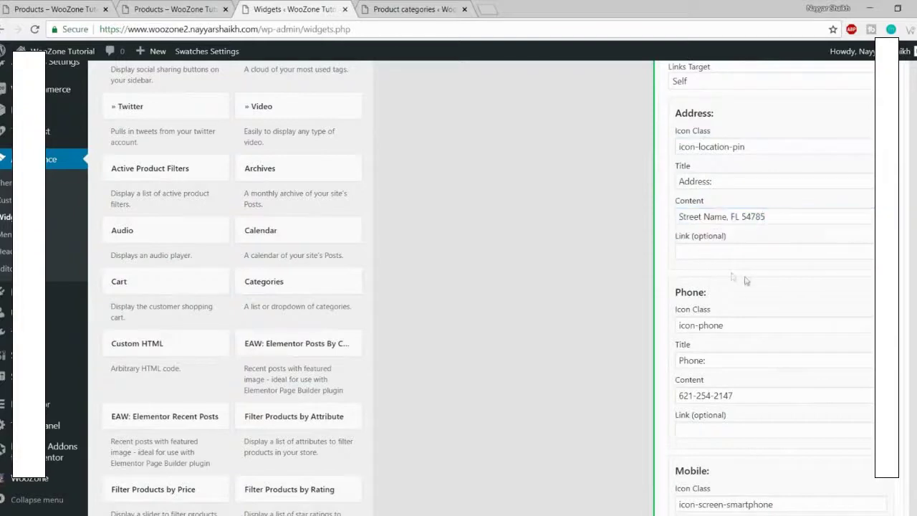
scroll(716, 275, down, 2)
scroll(745, 274, down, 3)
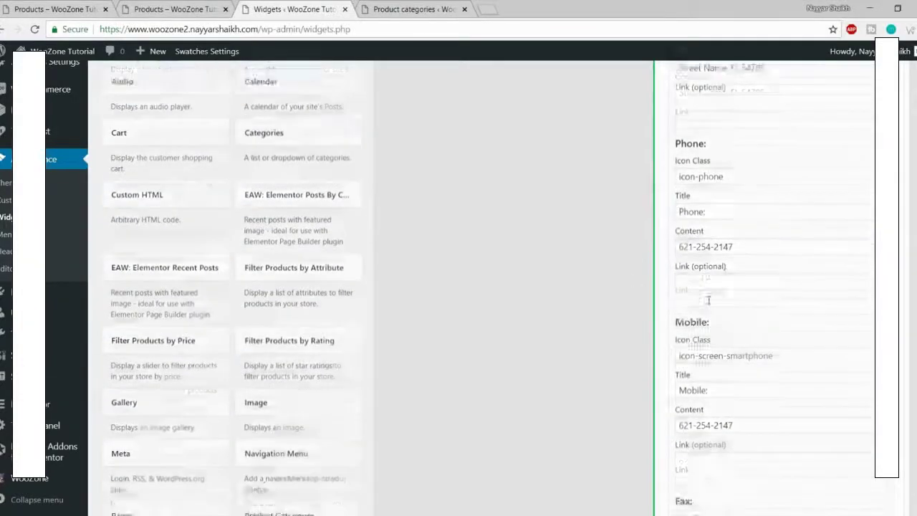
Step: Clear the Mobile icon class, title and phone number
drag(791, 194, 661, 201)
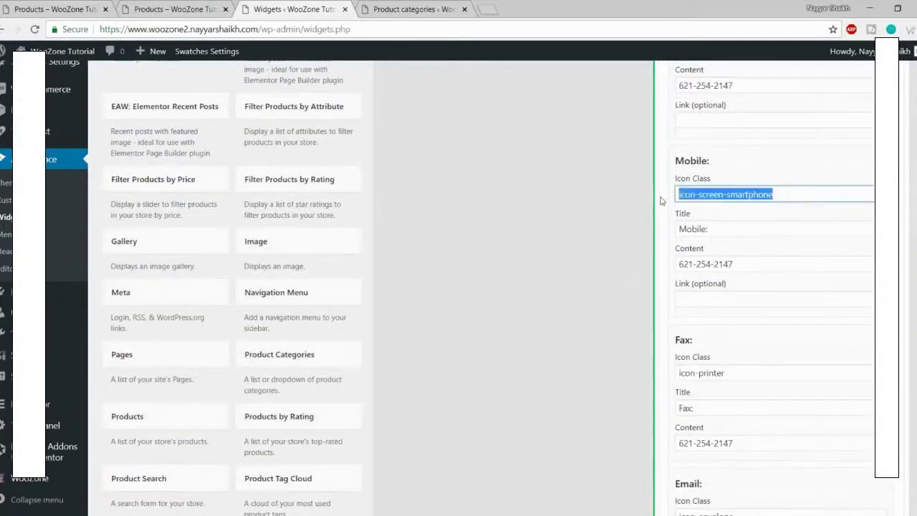
key(BackSpace)
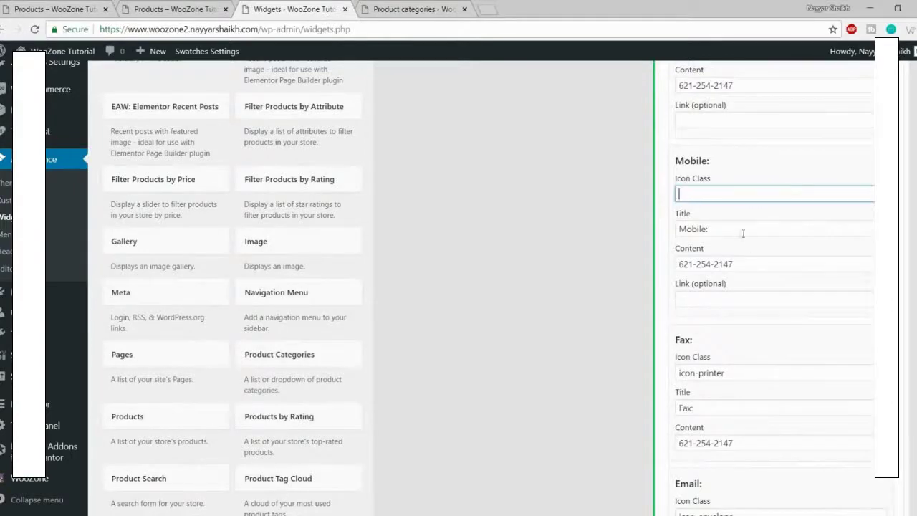
key(Tab)
key(BackSpace)
key(Tab)
key(BackSpace)
Step: Clear the Fax icon class, title and phone number
scroll(722, 294, down, 3)
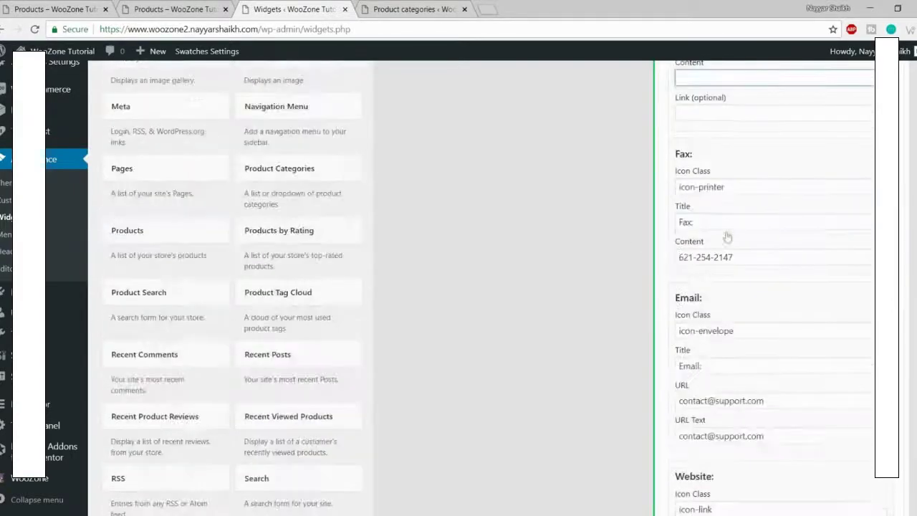
drag(732, 194, 669, 196)
key(BackSpace)
key(Tab)
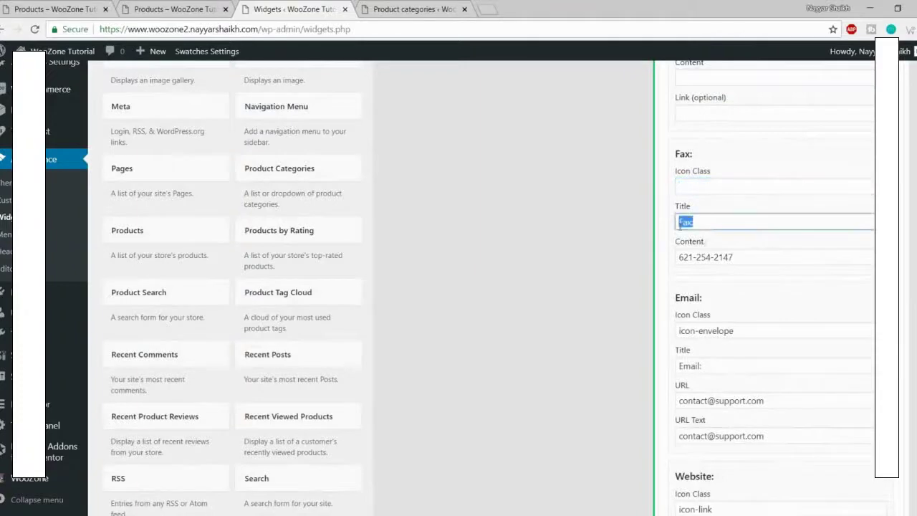
key(Tab)
key(BackSpace)
Step: Empty the Skype username and label, then save the Contact Info widget
scroll(714, 287, down, 2)
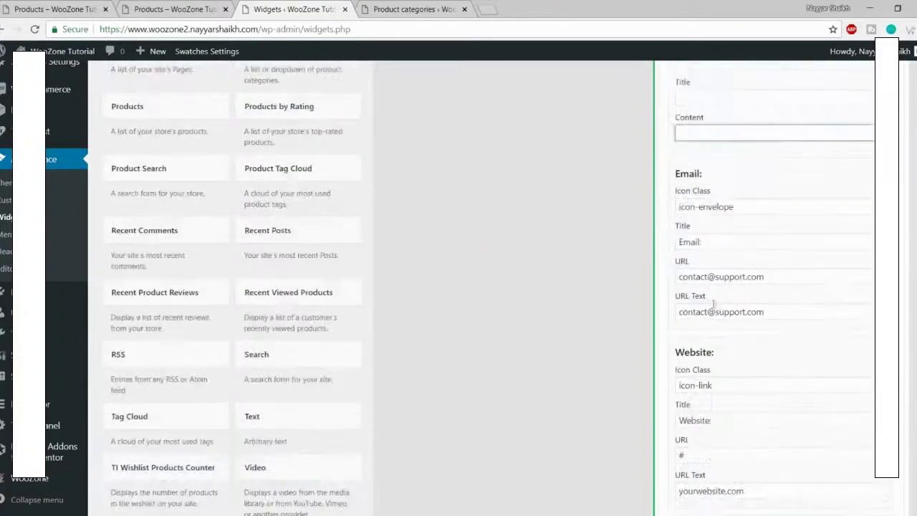
scroll(752, 210, down, 6)
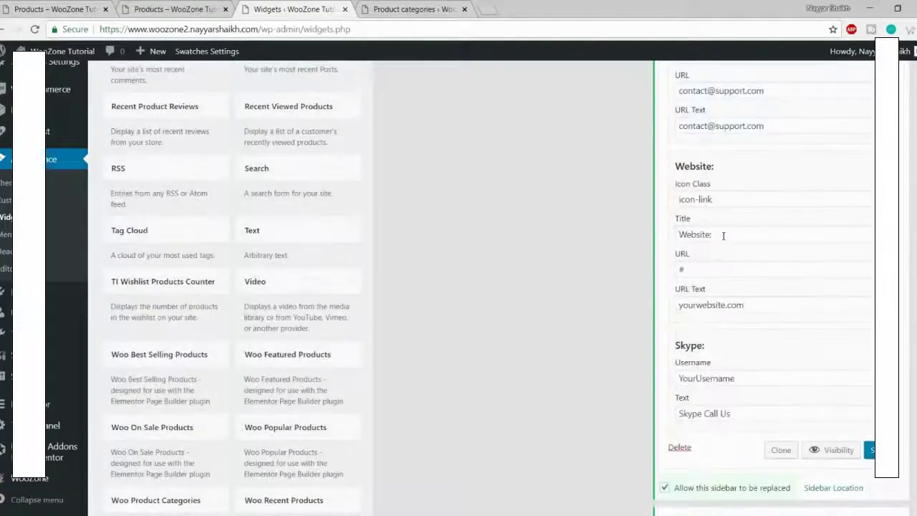
click(745, 193)
double_click(745, 193)
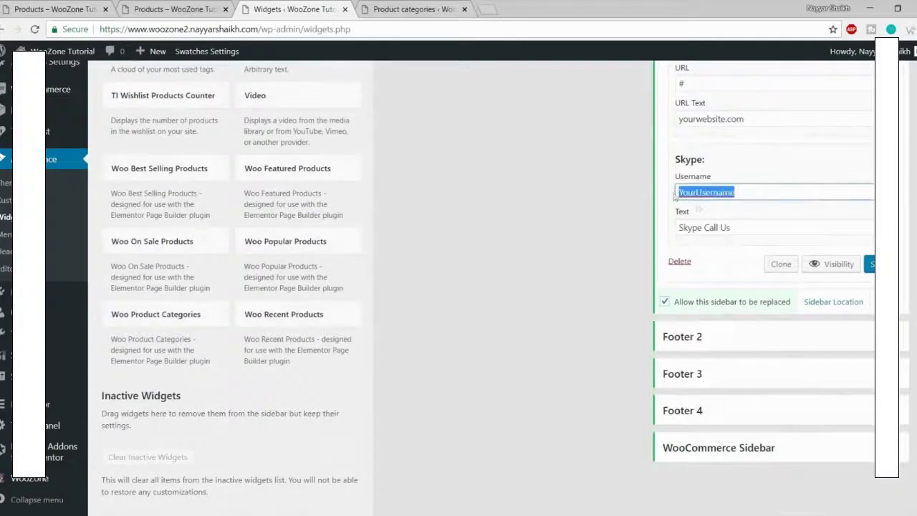
key(BackSpace)
double_click(743, 226)
drag(742, 227, 678, 226)
key(BackSpace)
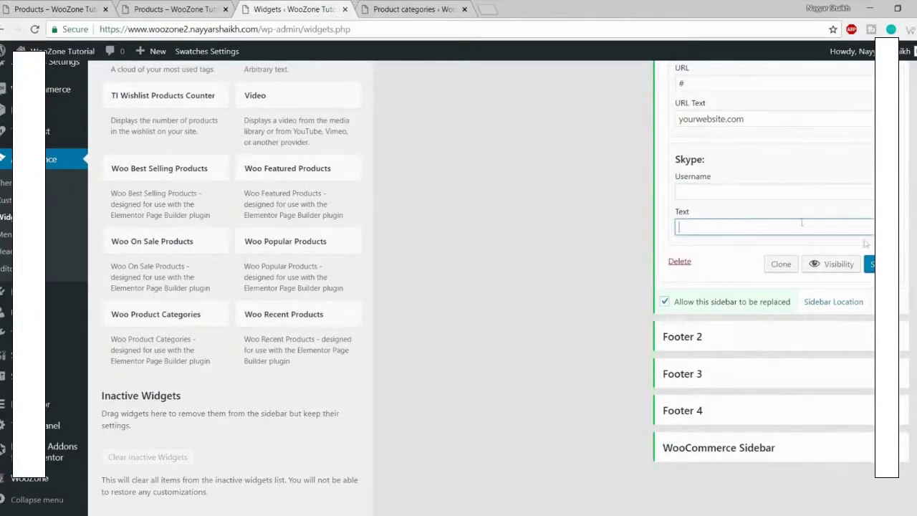
key(Return)
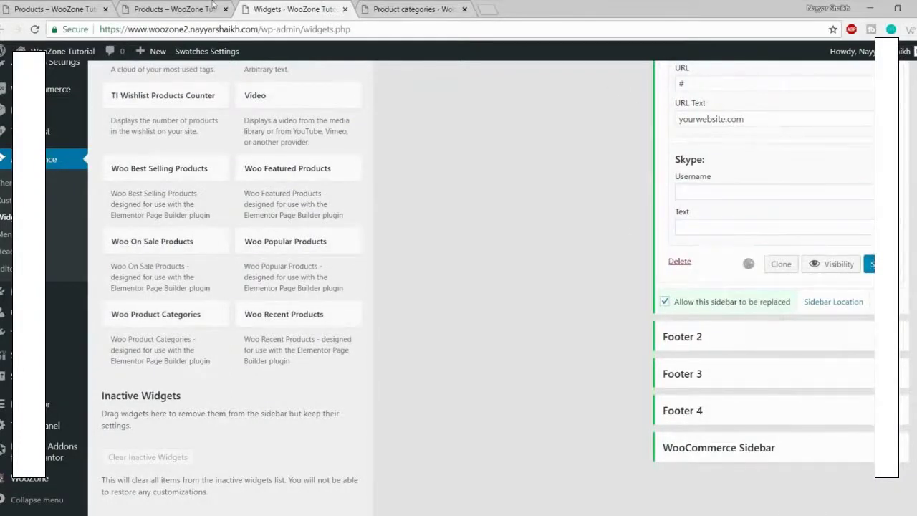
click(213, 6)
key(F5)
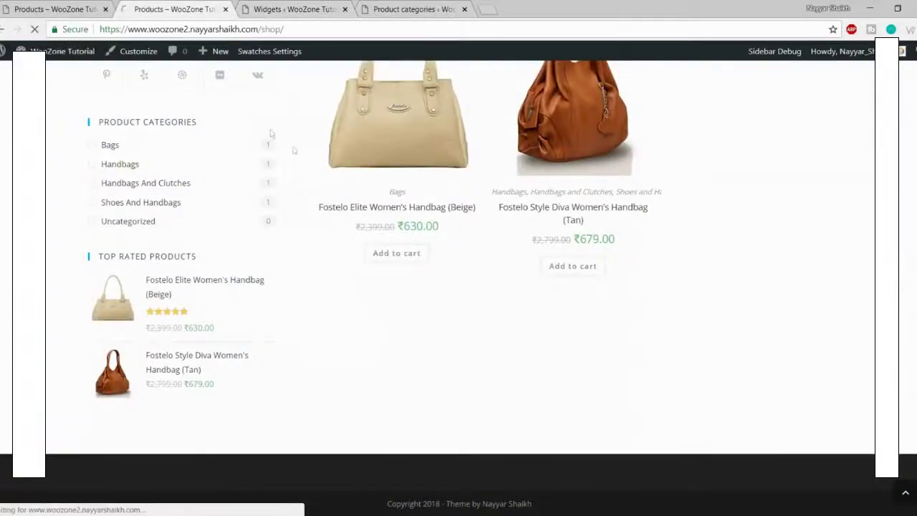
scroll(331, 253, down, 3)
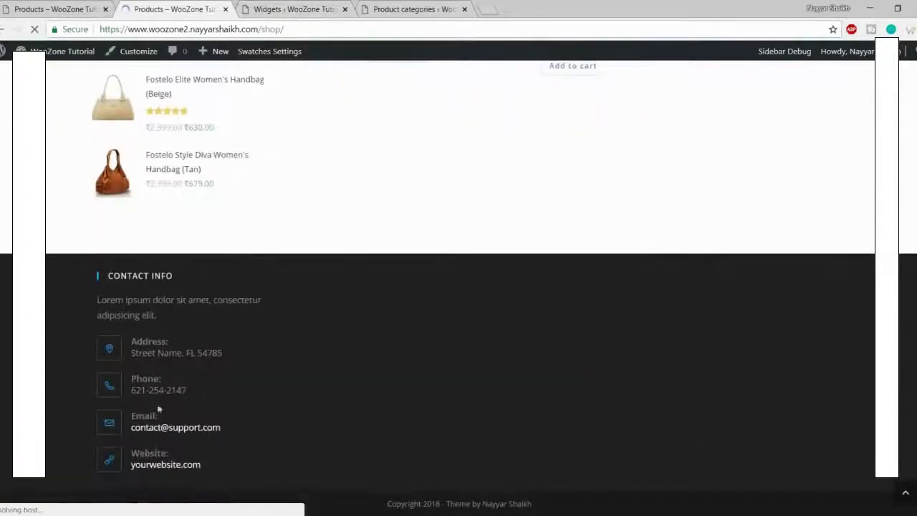
click(26, 10)
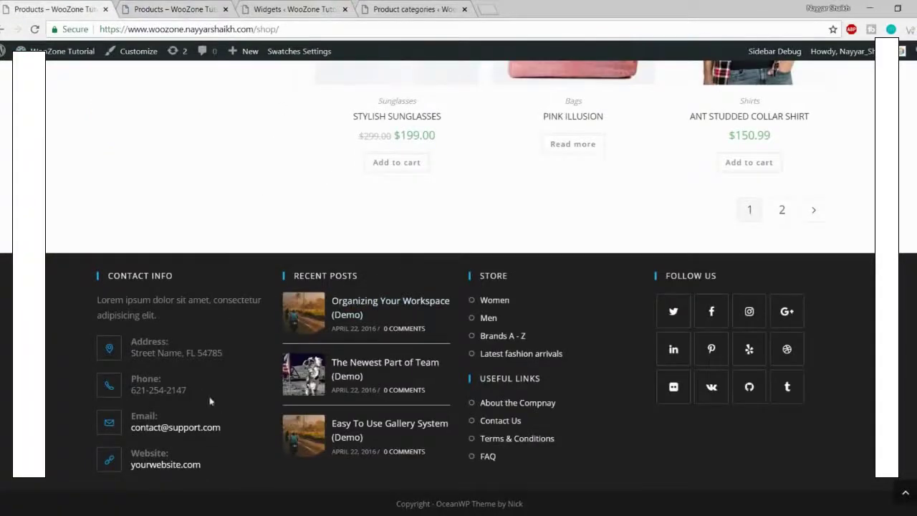
click(329, 6)
scroll(397, 313, up, 15)
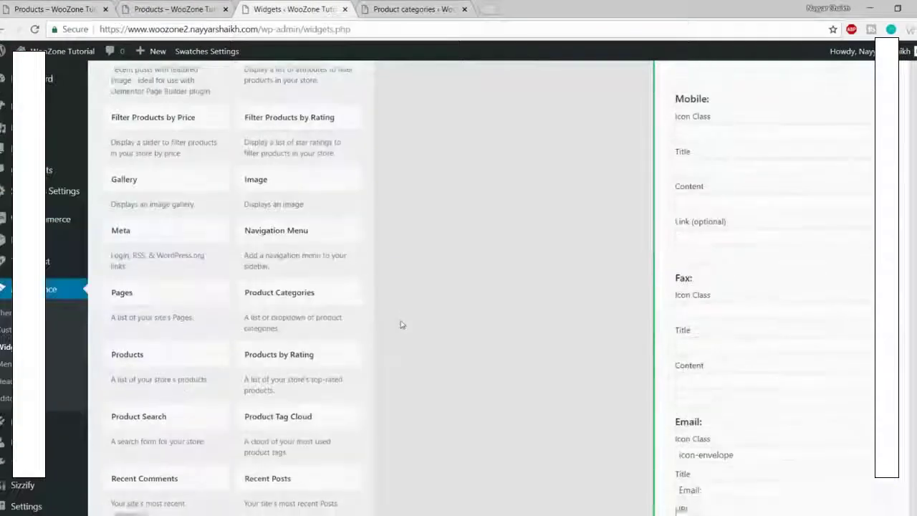
Step: Add a Recent Posts widget to Footer 2 with the number of posts set to 5, and save it
scroll(400, 324, up, 10)
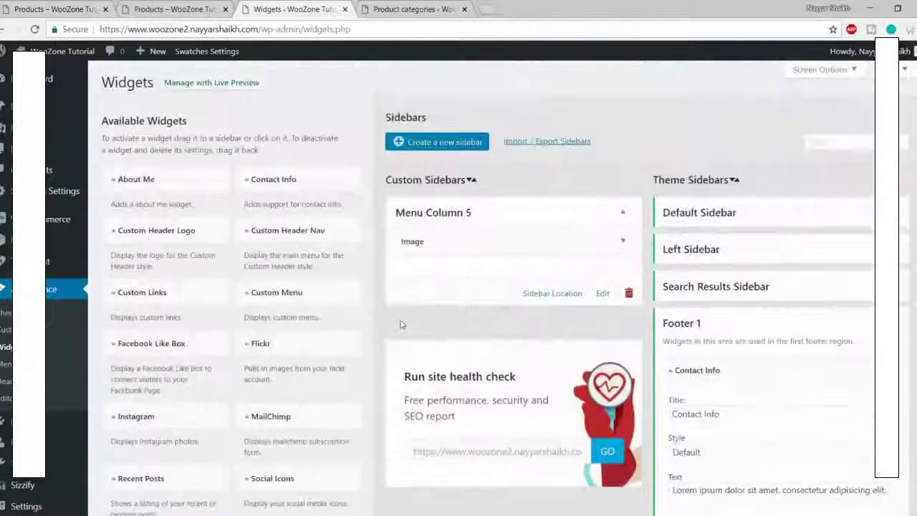
scroll(402, 324, down, 5)
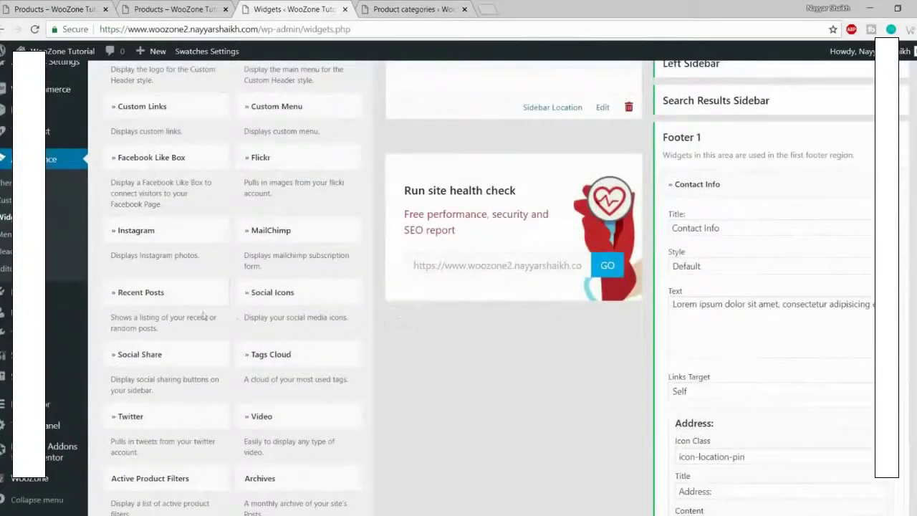
click(909, 132)
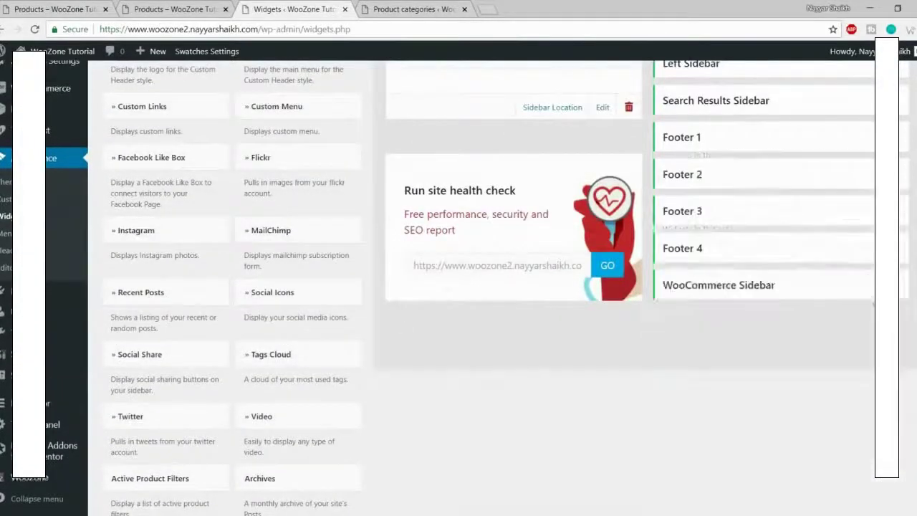
click(197, 293)
click(164, 356)
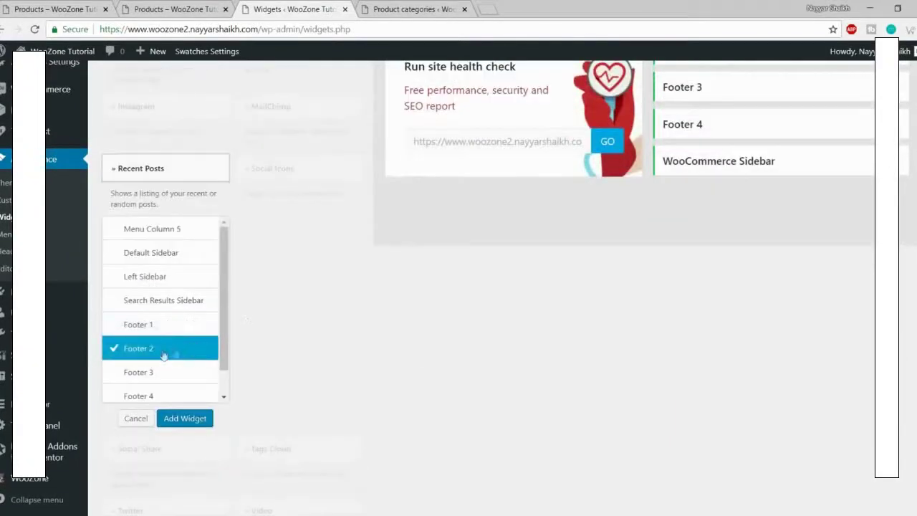
click(184, 420)
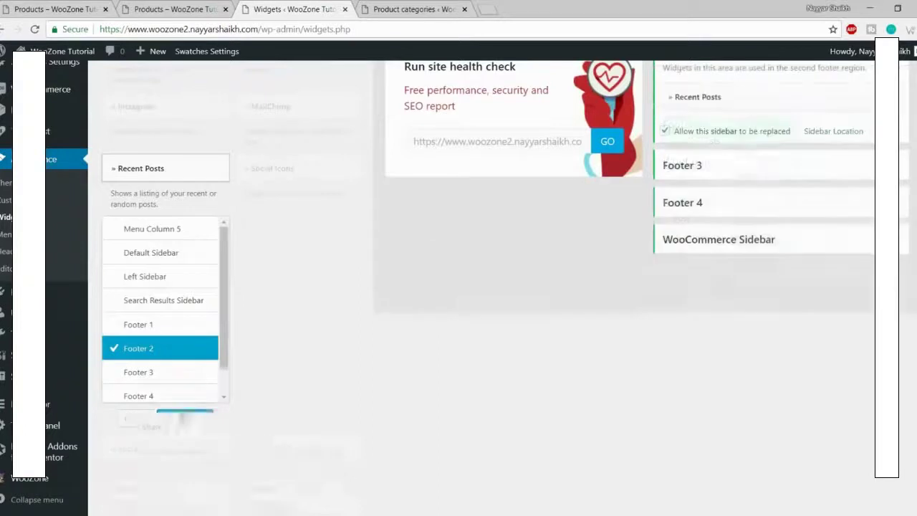
double_click(678, 178)
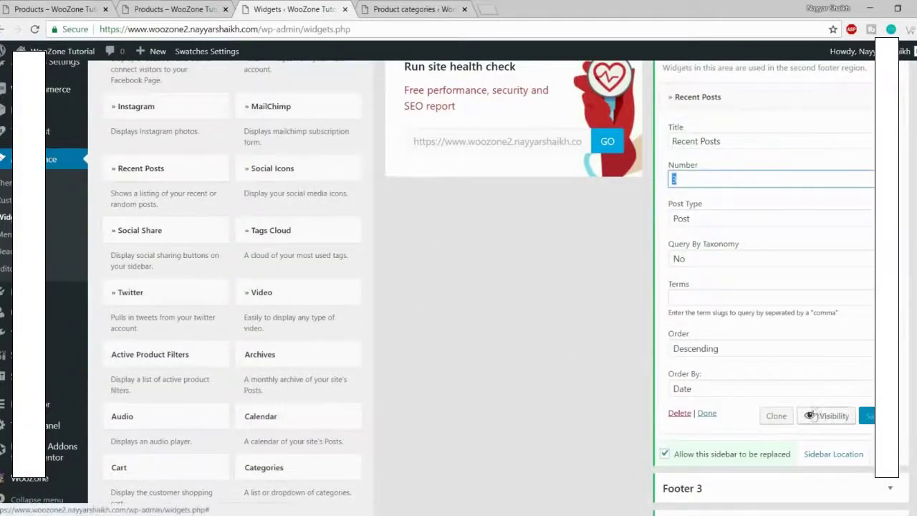
text(5)
key(Return)
click(215, 7)
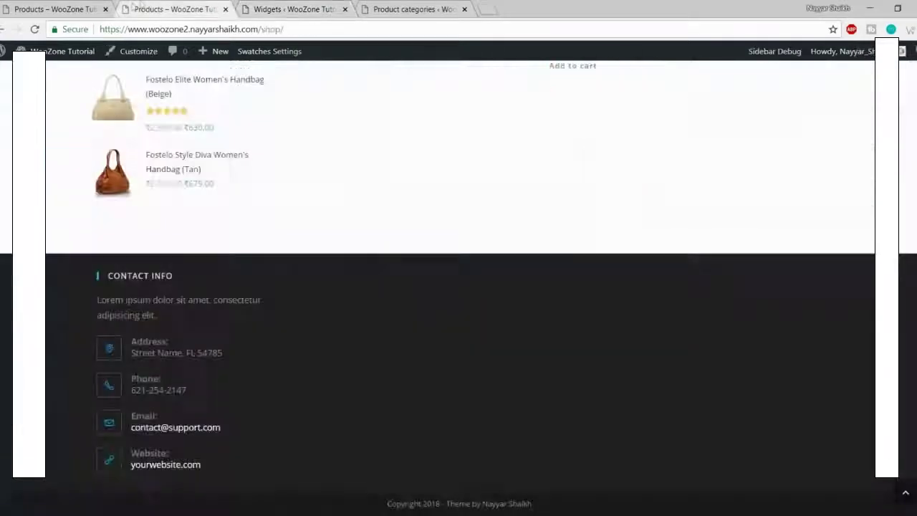
Step: Reload the shop page, compare its Recent Posts footer column with the demo, and return to Widgets
click(35, 29)
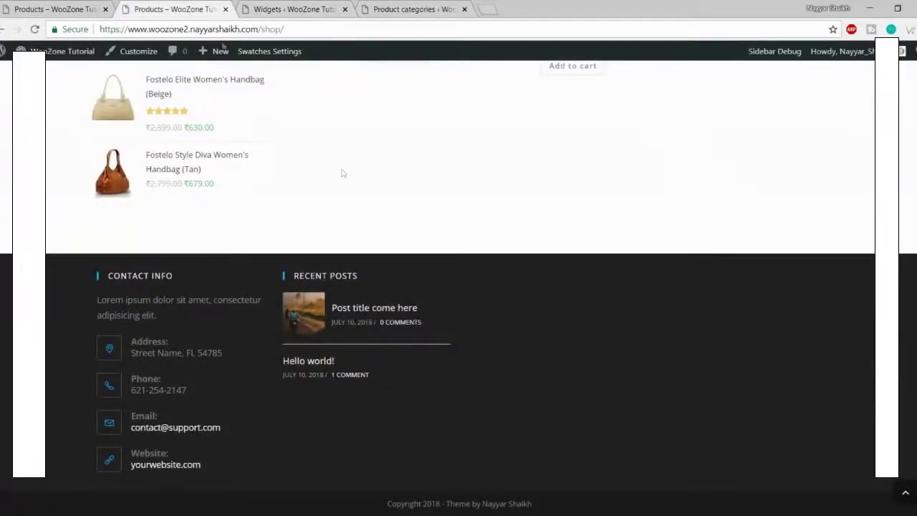
click(40, 7)
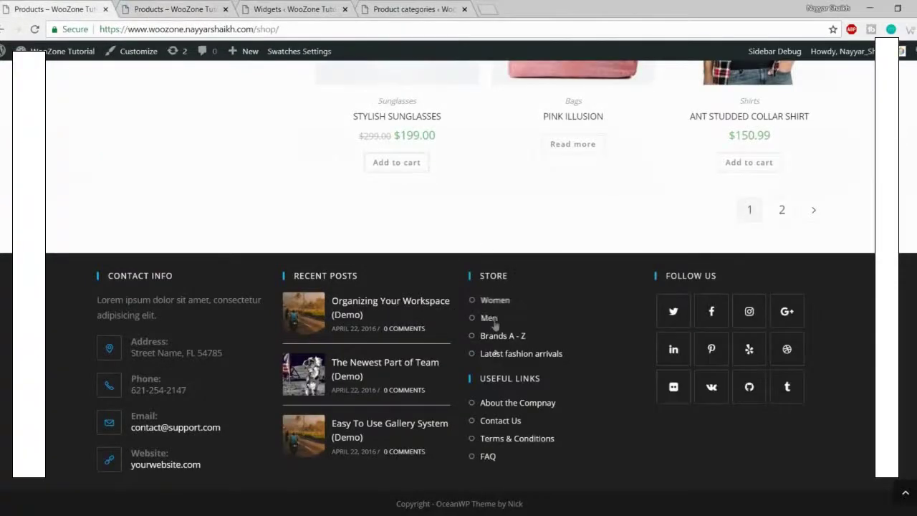
click(177, 7)
click(283, 9)
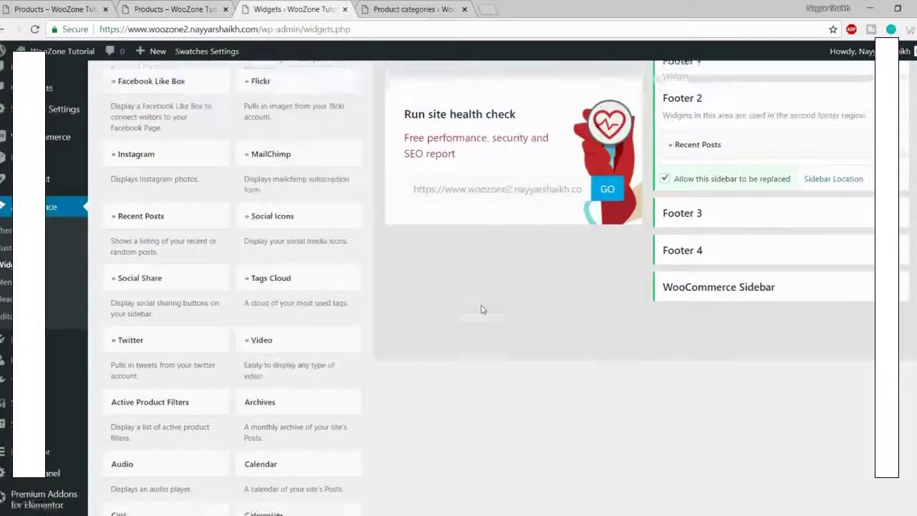
Step: Add a Custom Links widget to Footer 3 and set the number of links to 4
scroll(481, 310, up, 1)
scroll(482, 310, up, 2)
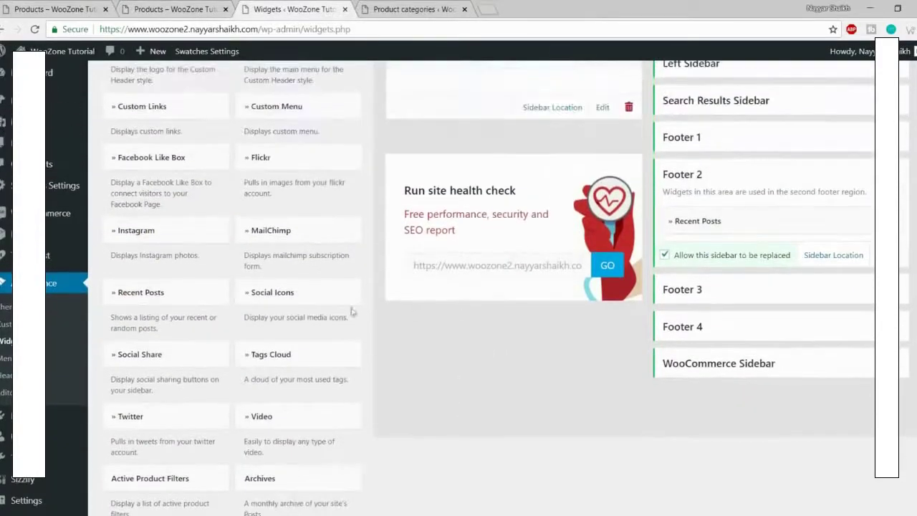
scroll(327, 292, up, 4)
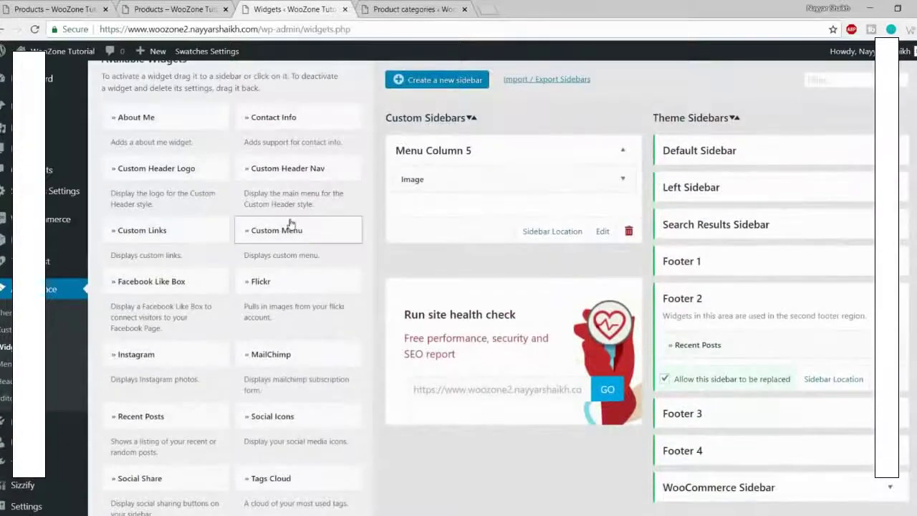
click(205, 231)
click(157, 425)
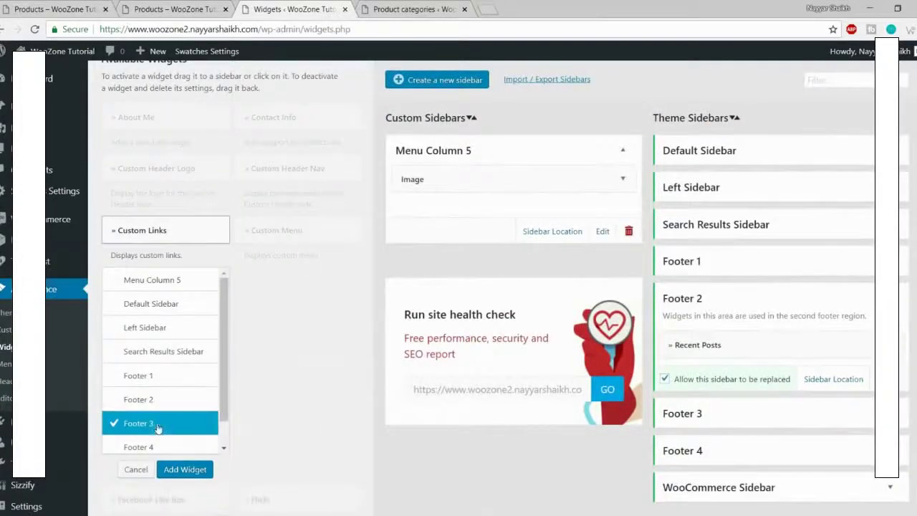
click(184, 469)
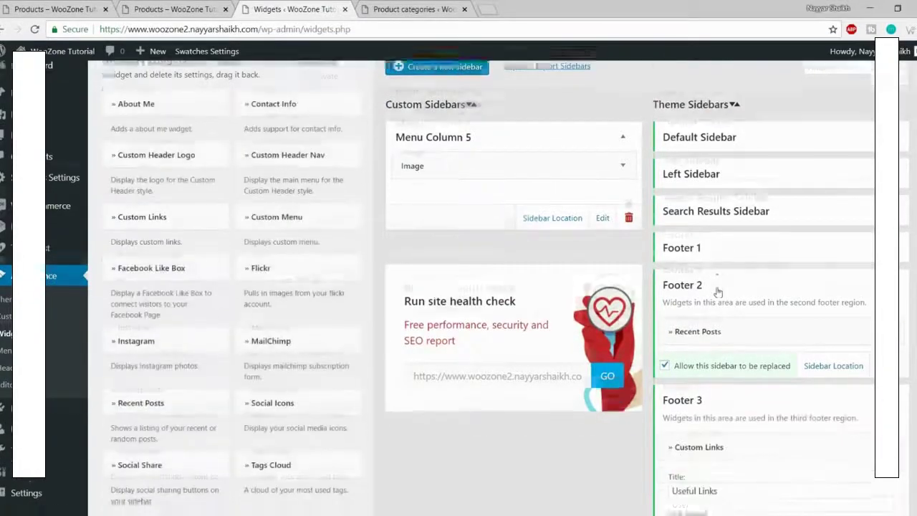
scroll(762, 265, down, 2)
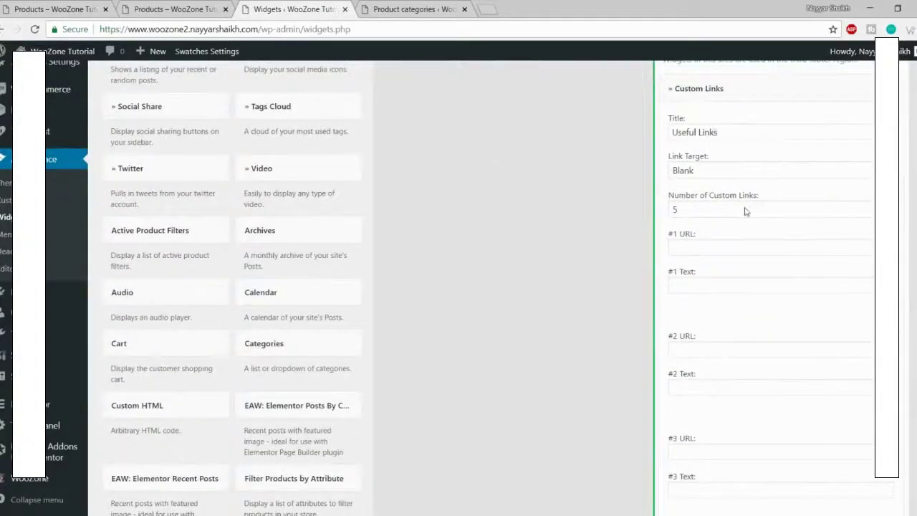
click(745, 212)
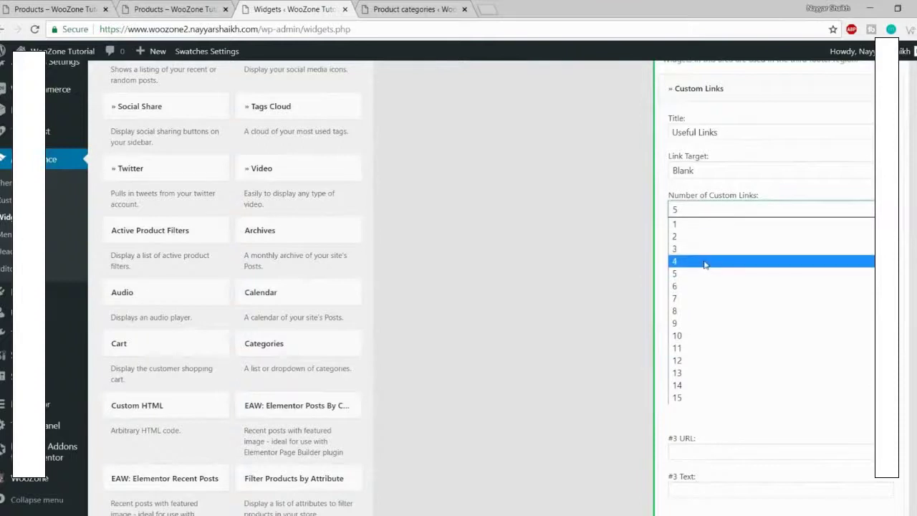
click(705, 263)
Step: Give the first link URL # and text Women
click(708, 248)
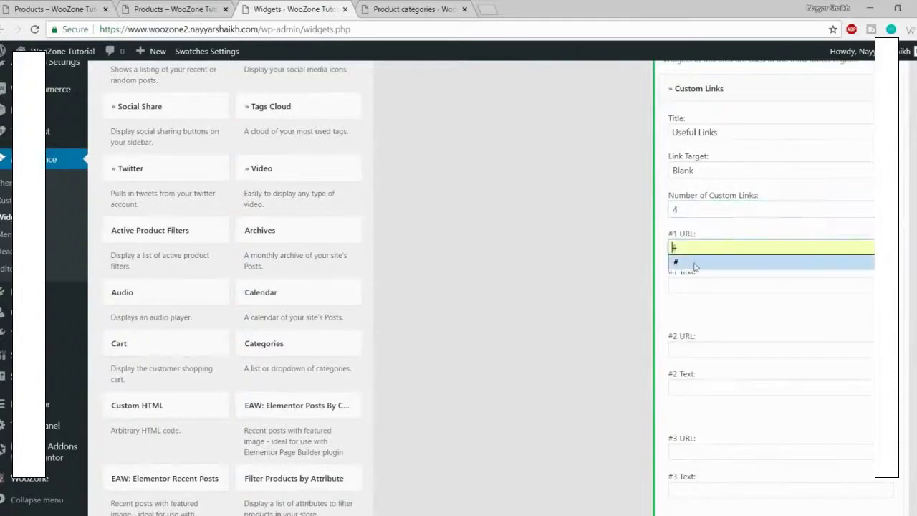
click(695, 263)
click(722, 281)
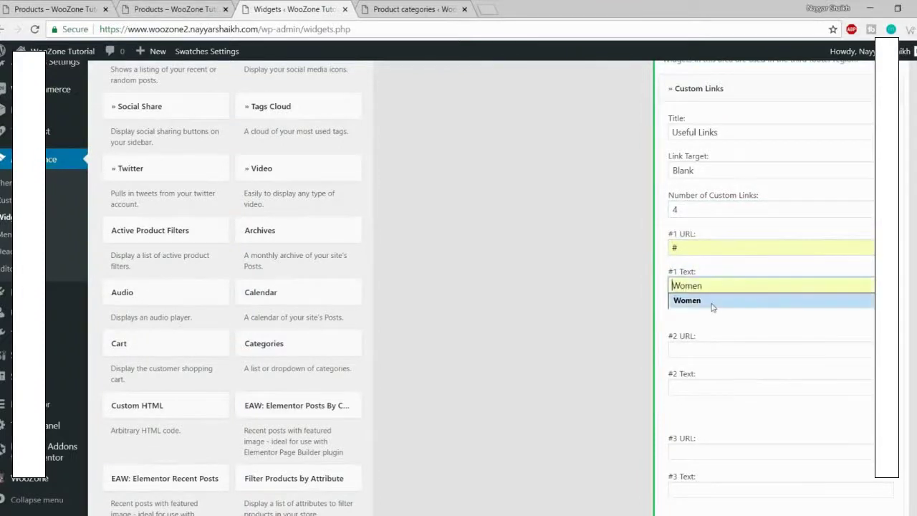
click(713, 302)
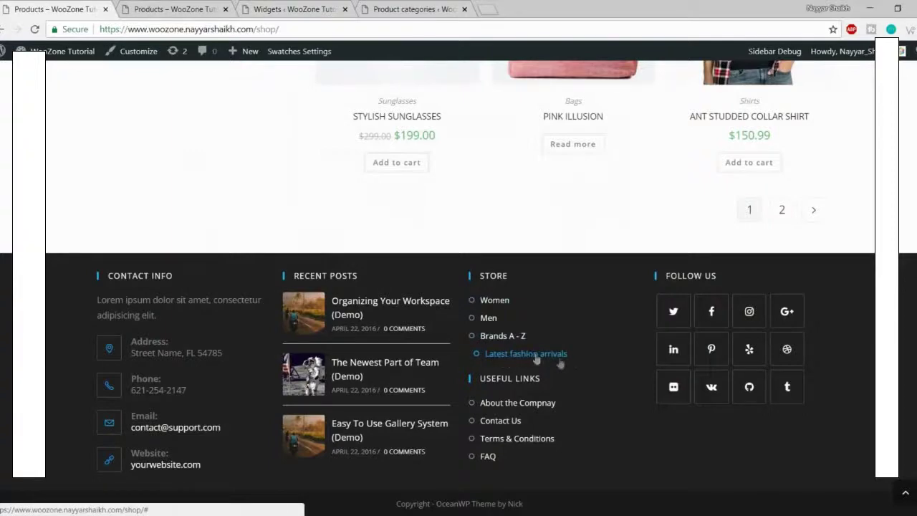
click(154, 7)
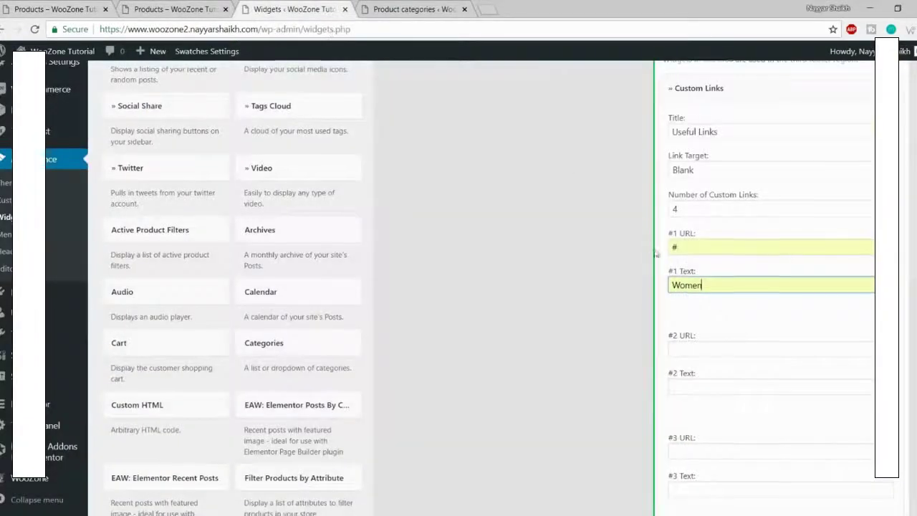
scroll(724, 236, down, 3)
Step: Give the second and third links URL # with texts Men and Brands A - Z
click(725, 223)
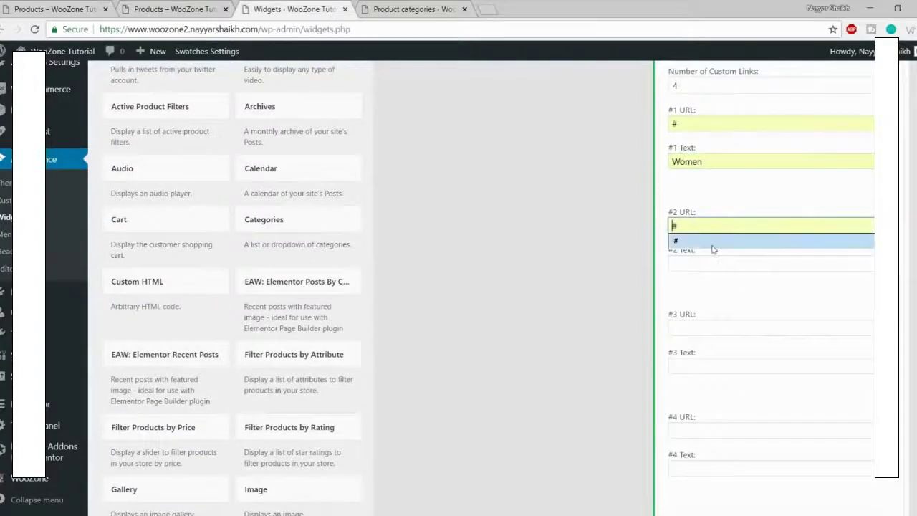
click(711, 244)
click(708, 264)
click(706, 279)
click(703, 328)
click(700, 349)
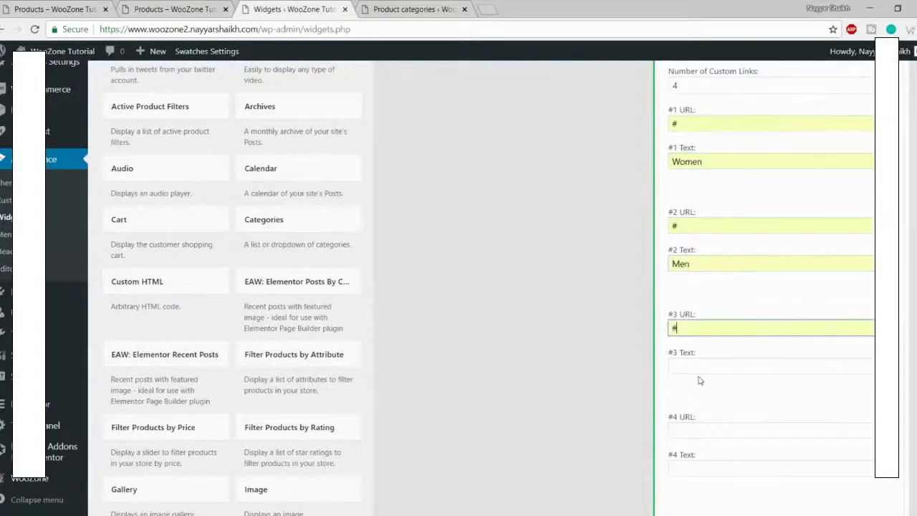
click(700, 366)
click(716, 378)
Step: Set the fourth link to # and 'Latest fashion arrivals', then save the widget
scroll(787, 371, down, 3)
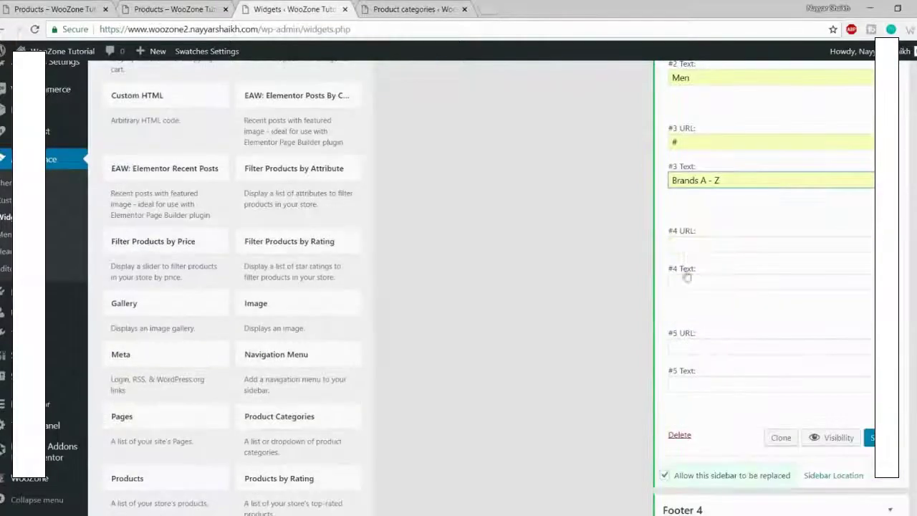
click(686, 245)
click(691, 262)
click(701, 281)
click(706, 306)
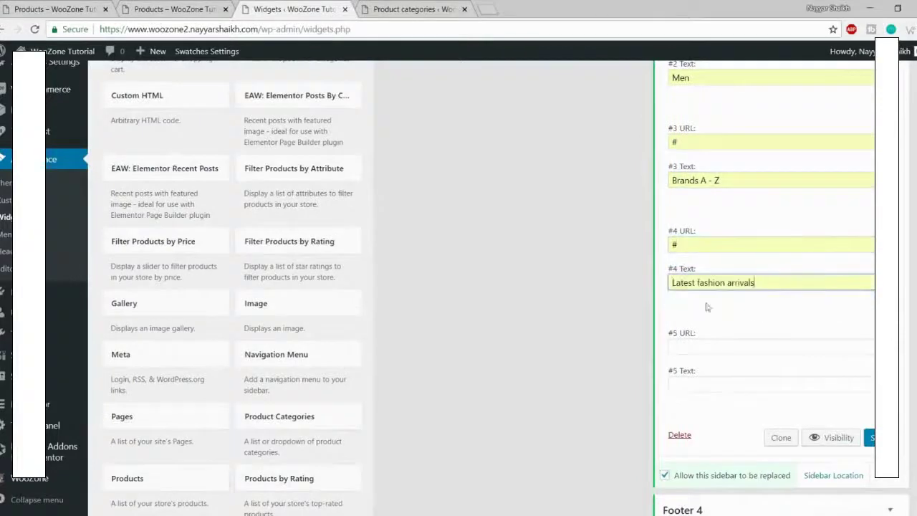
key(Return)
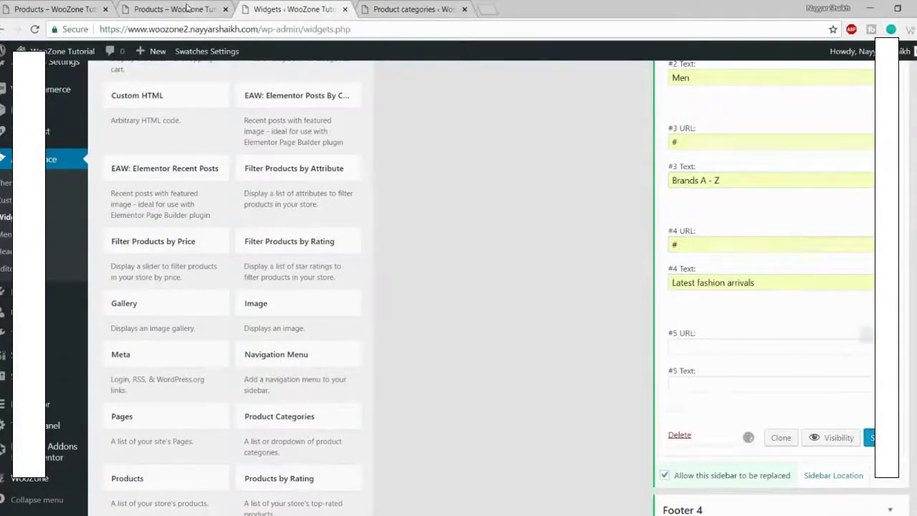
click(190, 8)
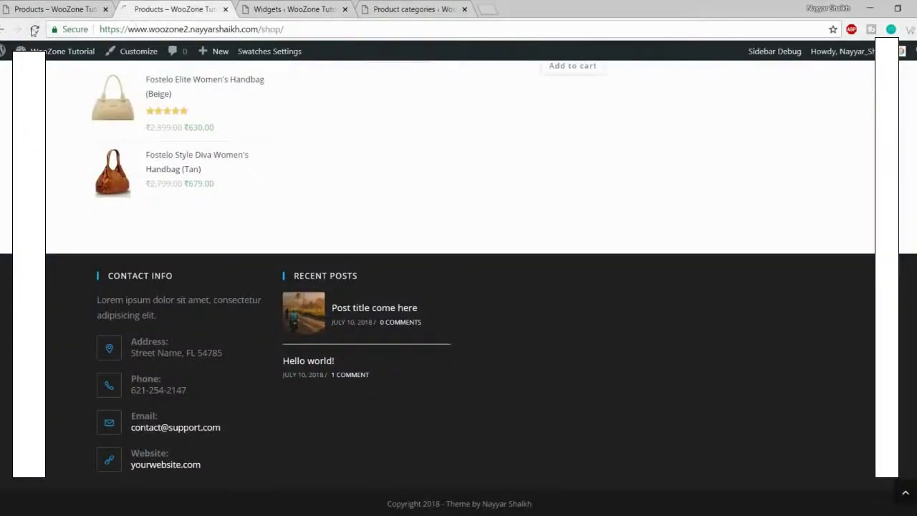
Step: Reload the shop to see the four Useful Links, compare with the demo footer, and return to Widgets
click(33, 29)
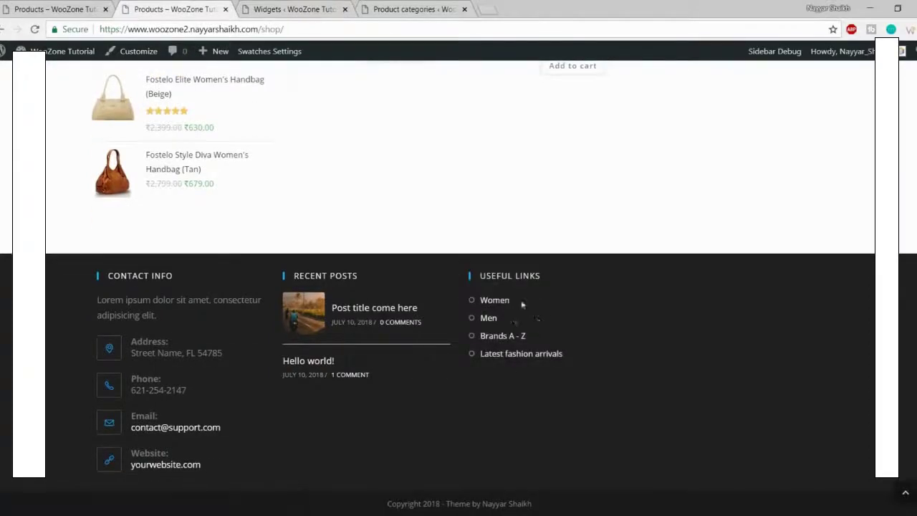
click(66, 6)
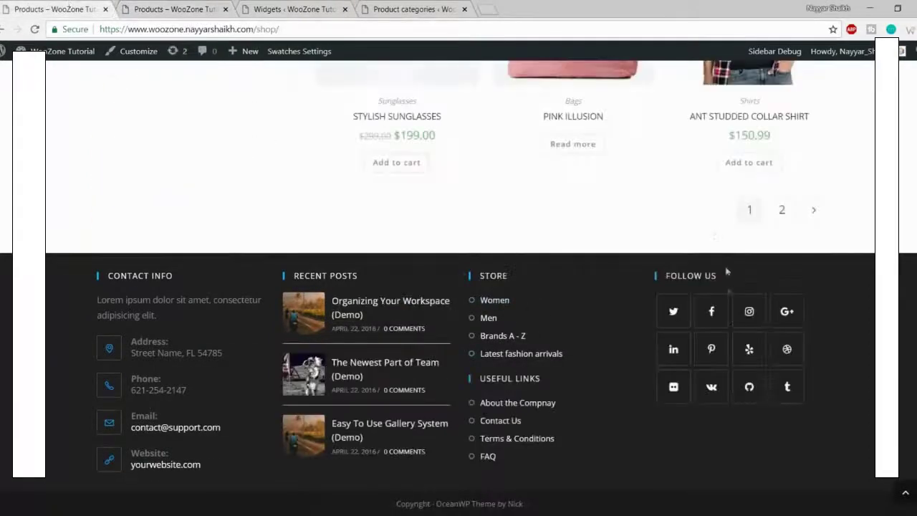
click(309, 10)
scroll(332, 259, up, 10)
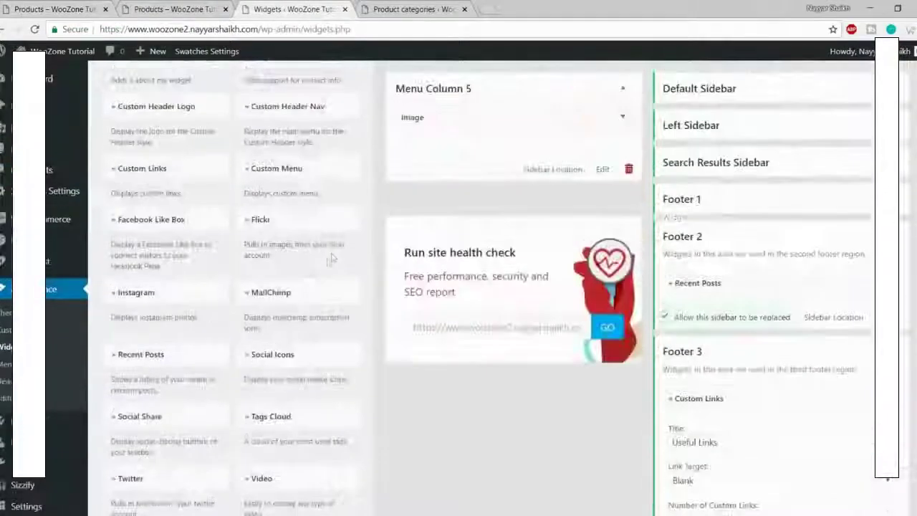
Step: Add a Social Icons widget to the Footer 4 area
scroll(332, 259, down, 5)
scroll(390, 274, up, 2)
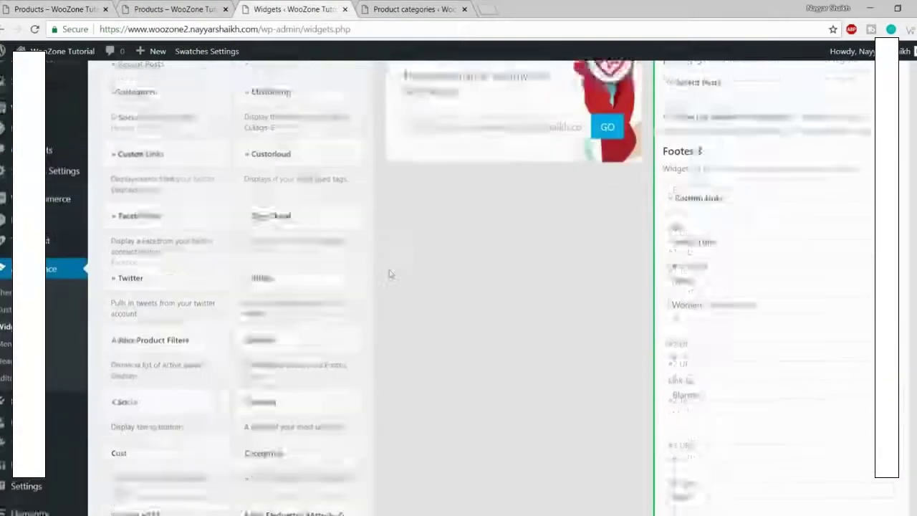
scroll(390, 274, up, 5)
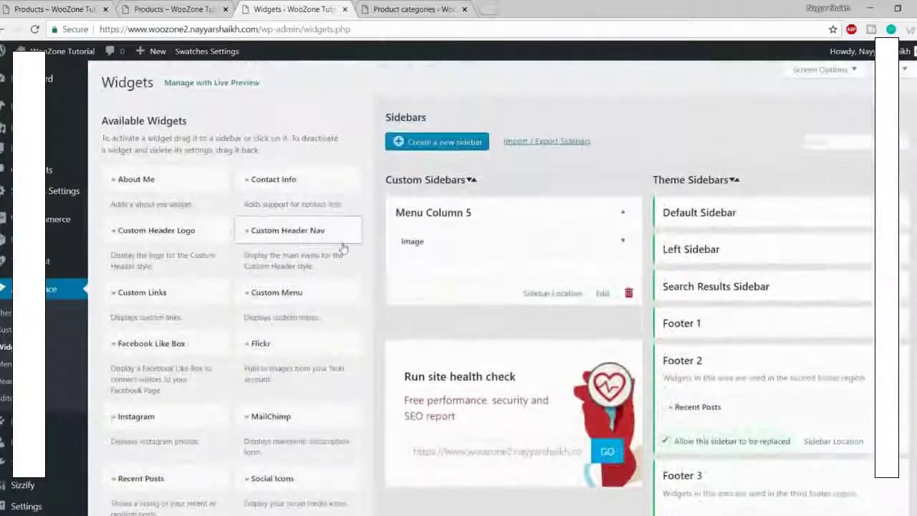
scroll(347, 250, down, 3)
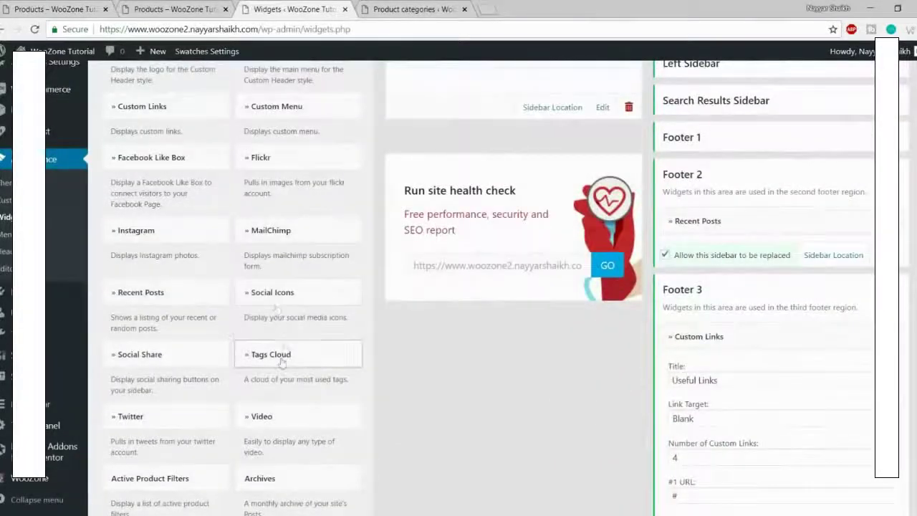
click(272, 295)
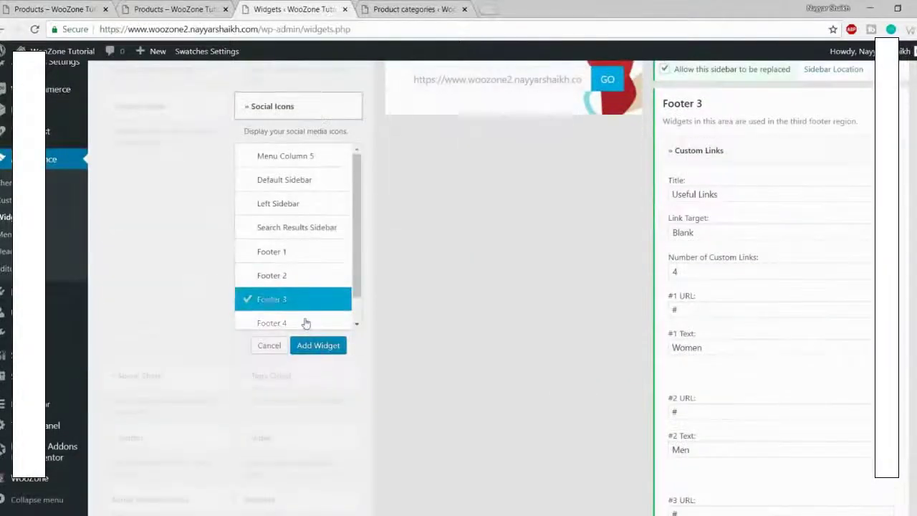
click(306, 323)
click(323, 347)
Step: Enter # for the Twitter, Facebook, Instagram, GooglePlus, LinkedIn, Pinterest and Yelp links
scroll(530, 344, down, 9)
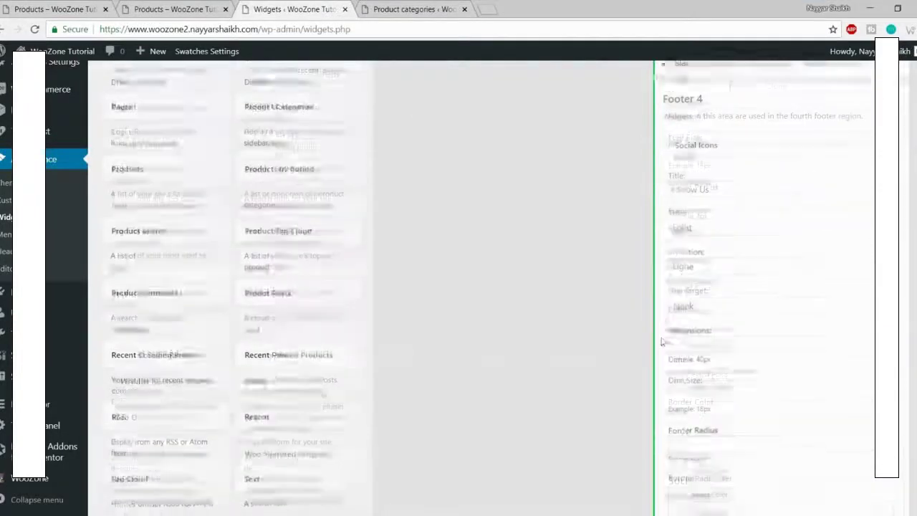
click(727, 227)
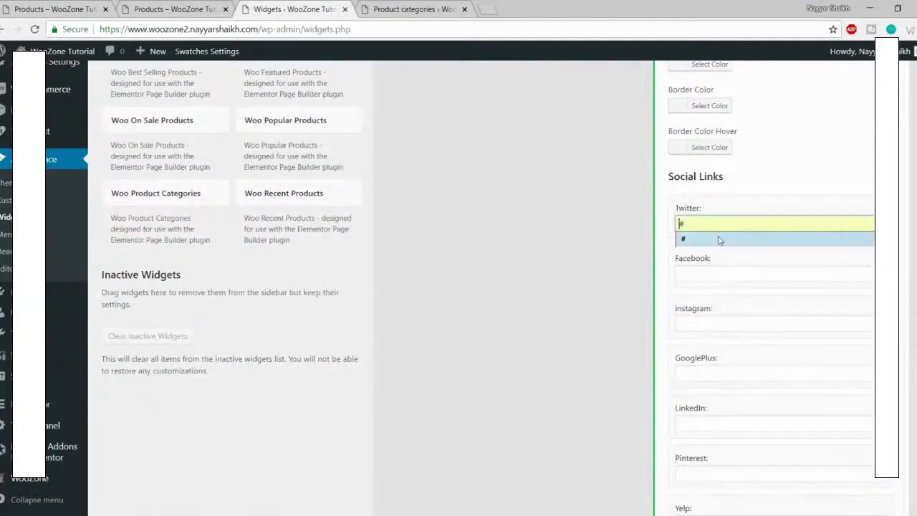
click(720, 239)
click(710, 272)
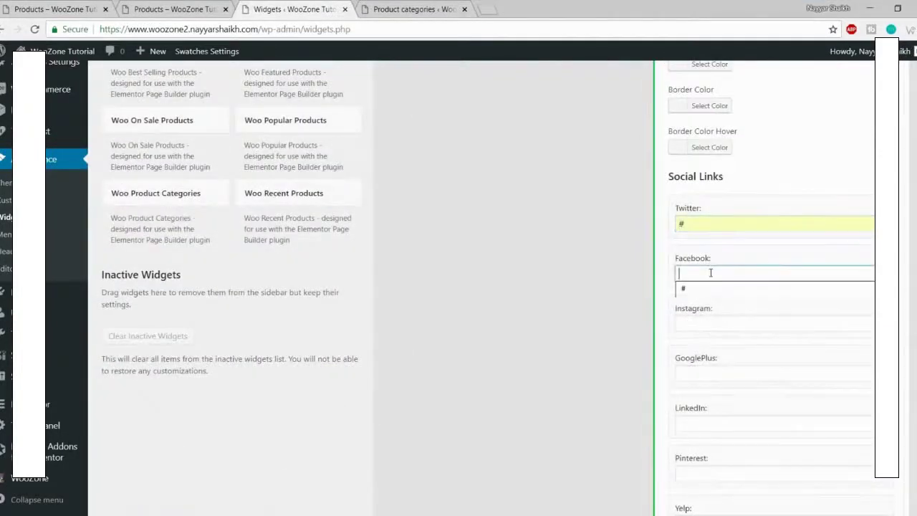
click(732, 320)
text(#)
click(714, 372)
text(#)
scroll(826, 355, down, 3)
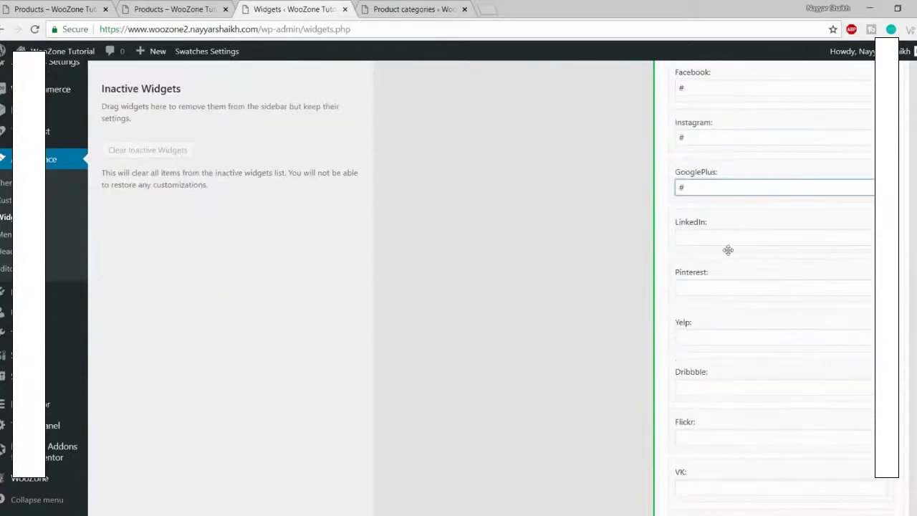
click(729, 237)
text(#)
click(721, 293)
text(#)
click(716, 338)
text(#)
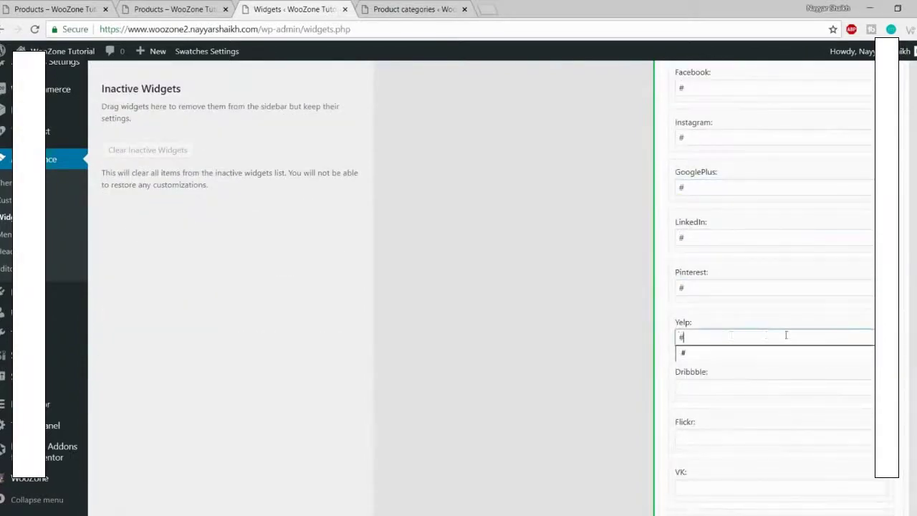
Step: Enter # for the Dribbble, Flickr, VK, GitHub and Tumblr links, then reload the shop page
scroll(752, 334, down, 3)
click(725, 204)
text(#)
click(710, 251)
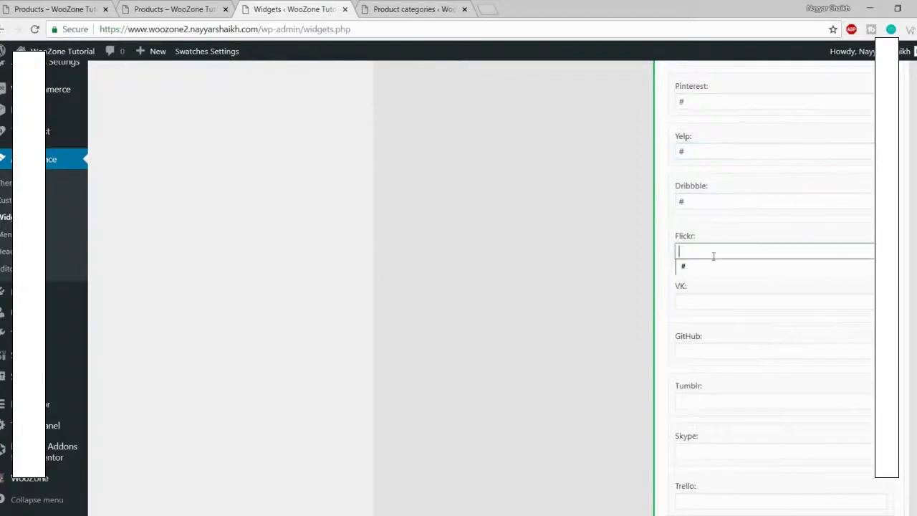
text(#)
click(715, 300)
text(#)
click(718, 349)
text(#)
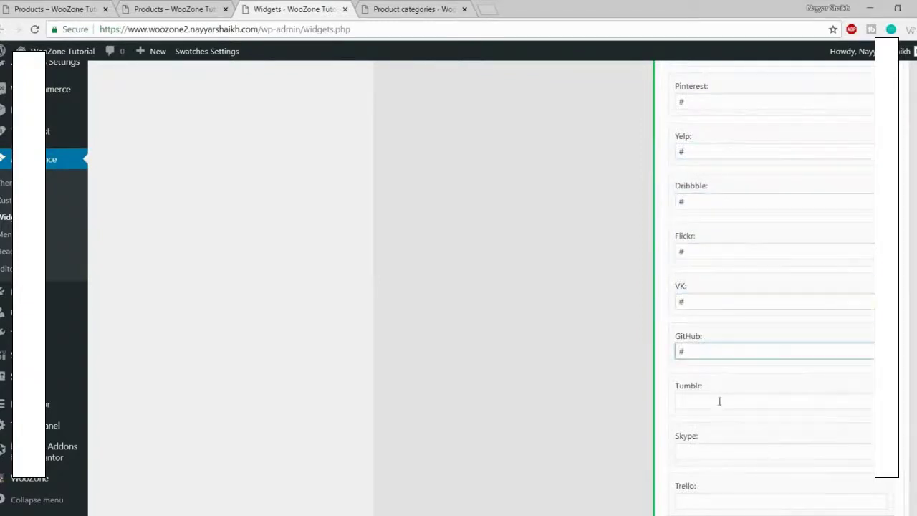
click(719, 401)
text(#)
scroll(766, 391, down, 6)
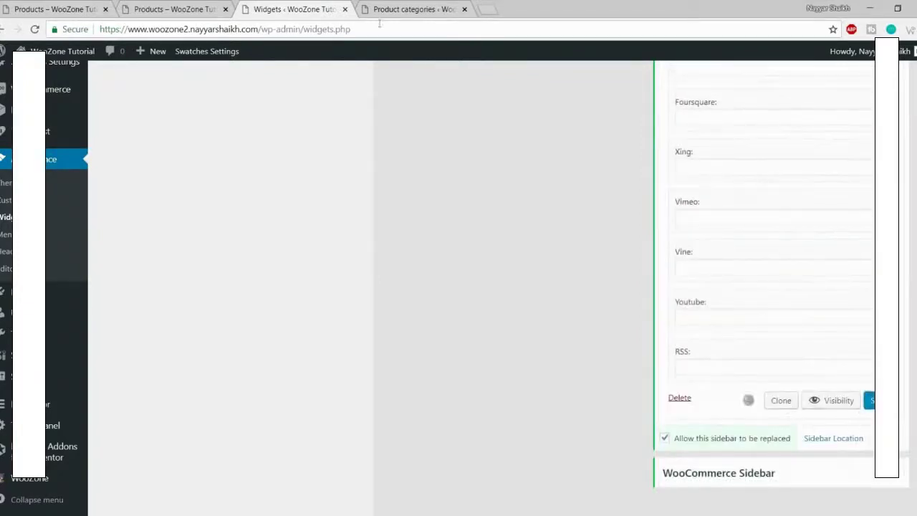
click(175, 8)
click(34, 30)
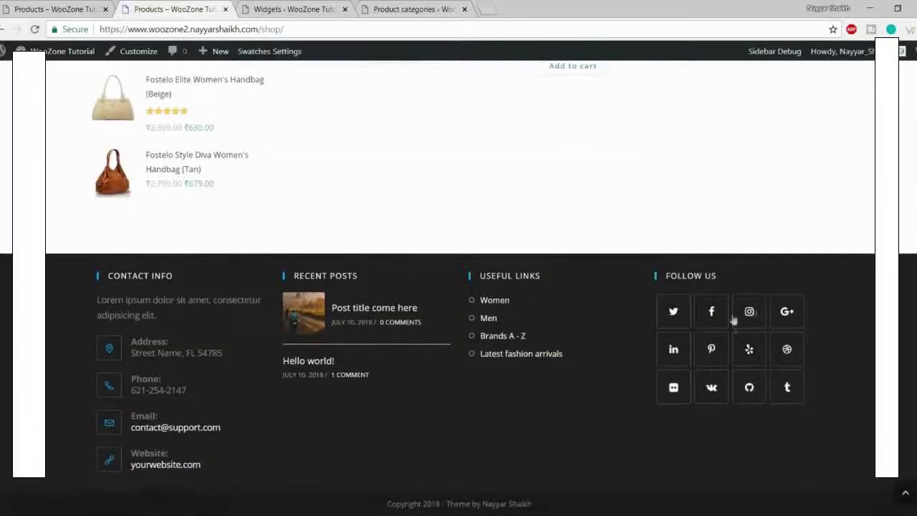
Step: Go back to the top of the shop page and open the store home page from the Store logo
click(905, 493)
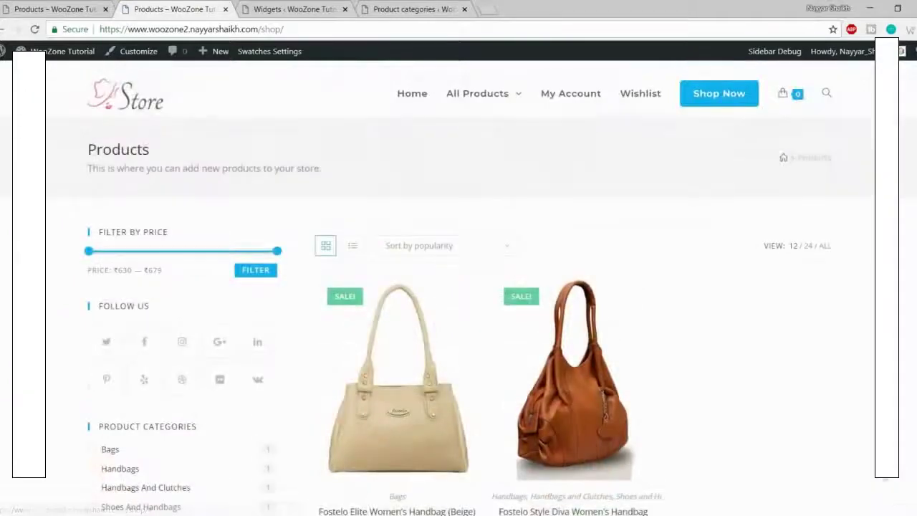
click(135, 109)
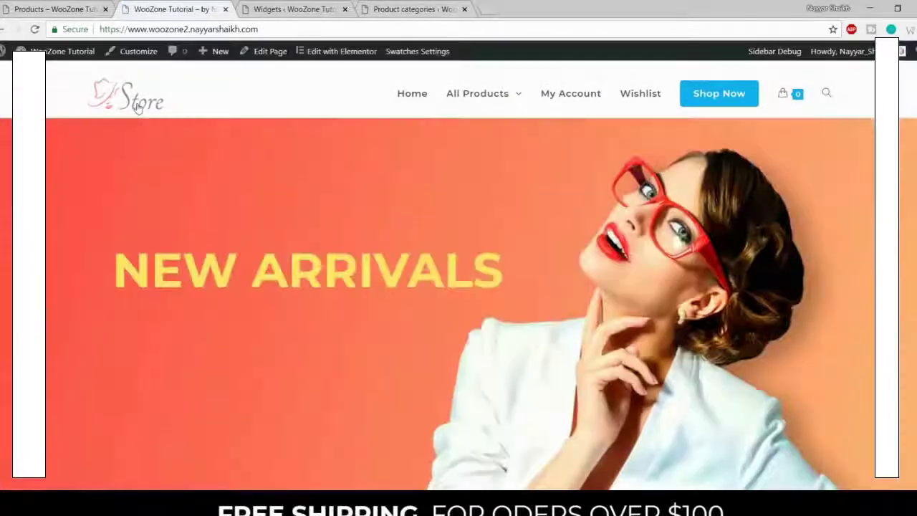
mouse_move(504, 115)
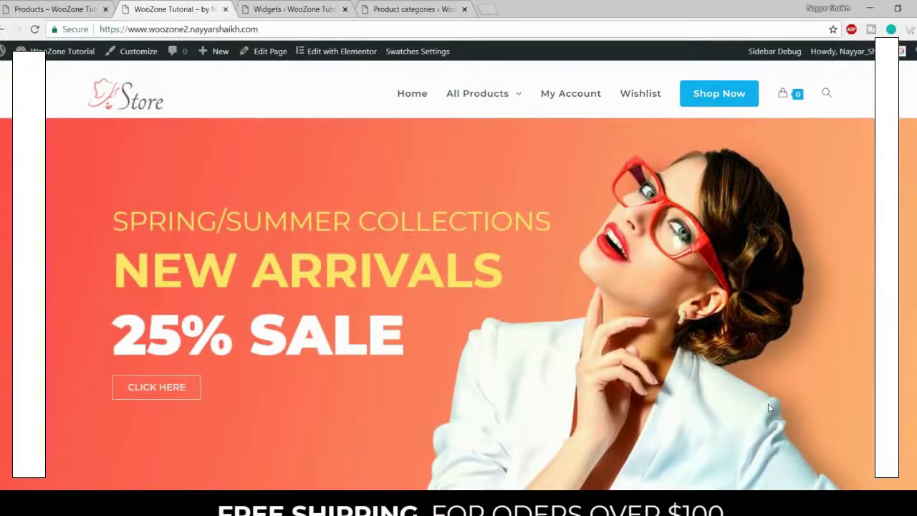
Step: Open YouTube in a new tab, then scroll the store home page back to the top
click(492, 11)
text(youtube.com/nayyarshaikh)
key(Return)
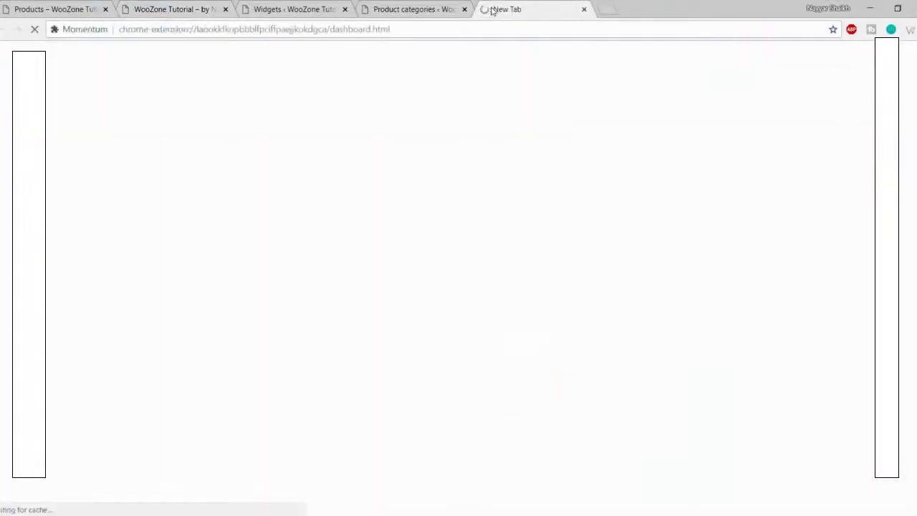
key(ctrl+2)
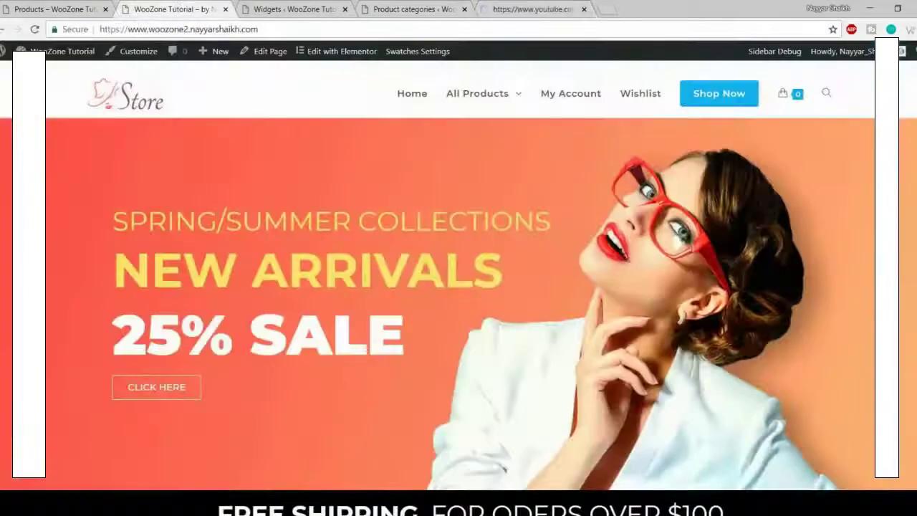
scroll(755, 417, down, 10)
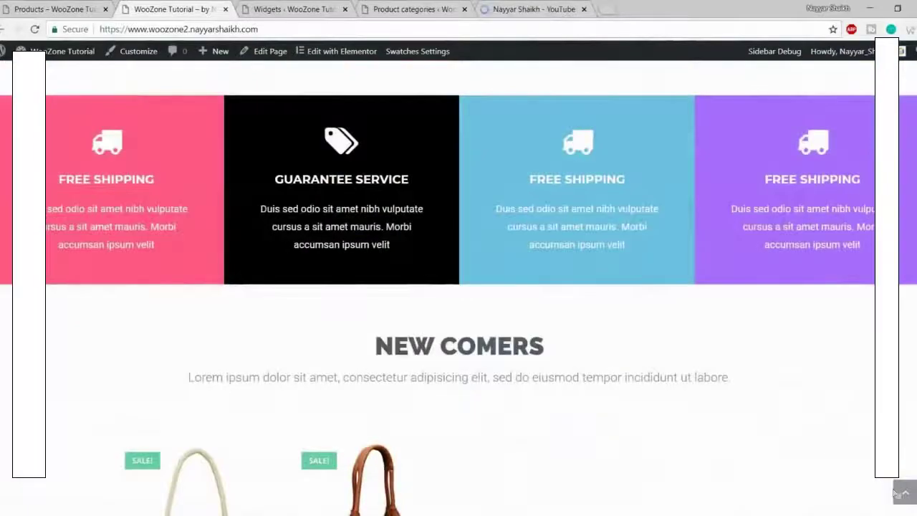
click(900, 492)
Step: Search YouTube for the creator's Elementor tutorials
click(530, 10)
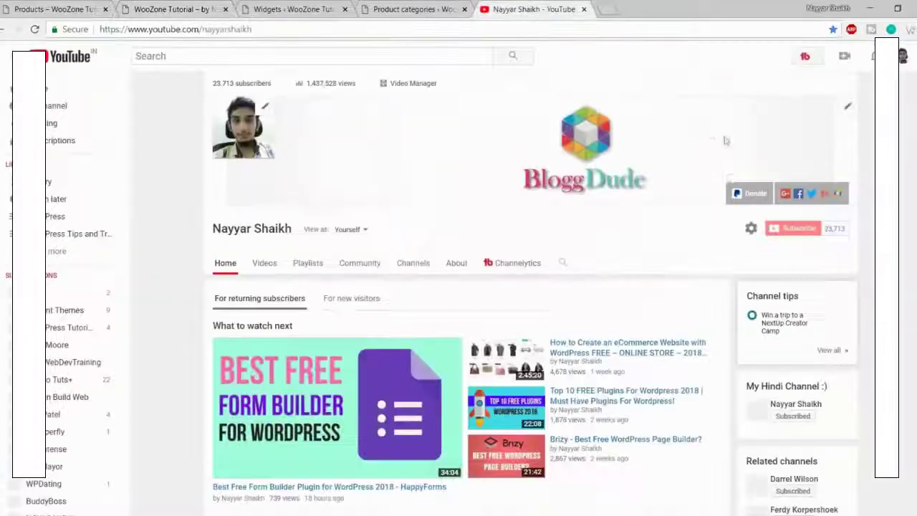
scroll(687, 214, down, 3)
scroll(667, 260, up, 3)
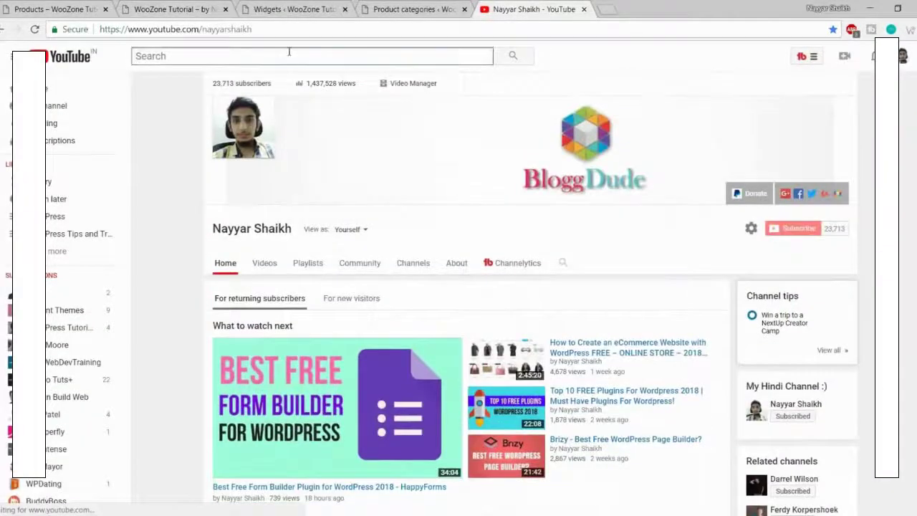
click(289, 52)
text(nayyar shai)
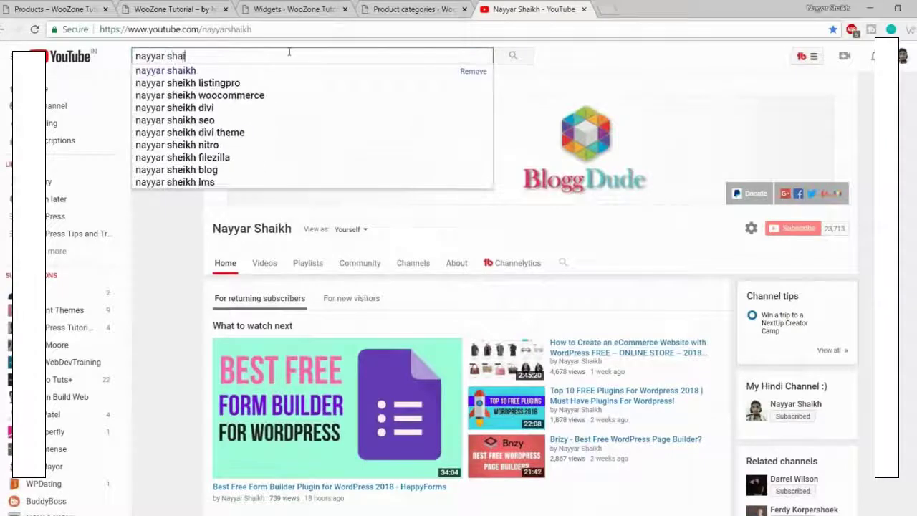
text(kh elementor)
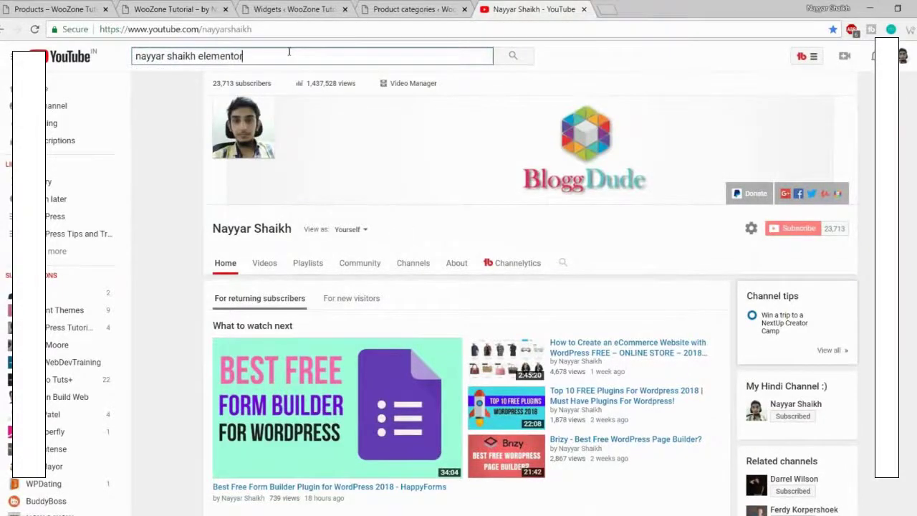
key(Return)
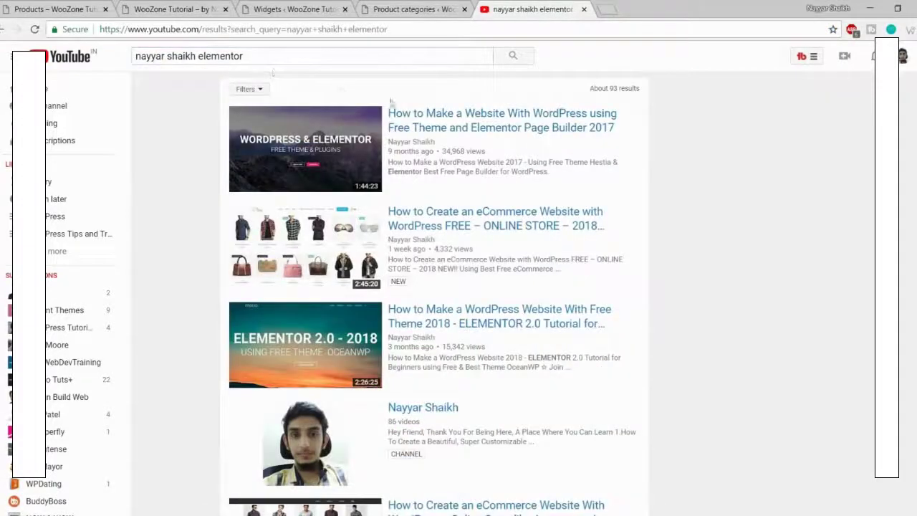
Step: Browse the Elementor tutorial results, then return to the store home page tab
scroll(680, 188, down, 1)
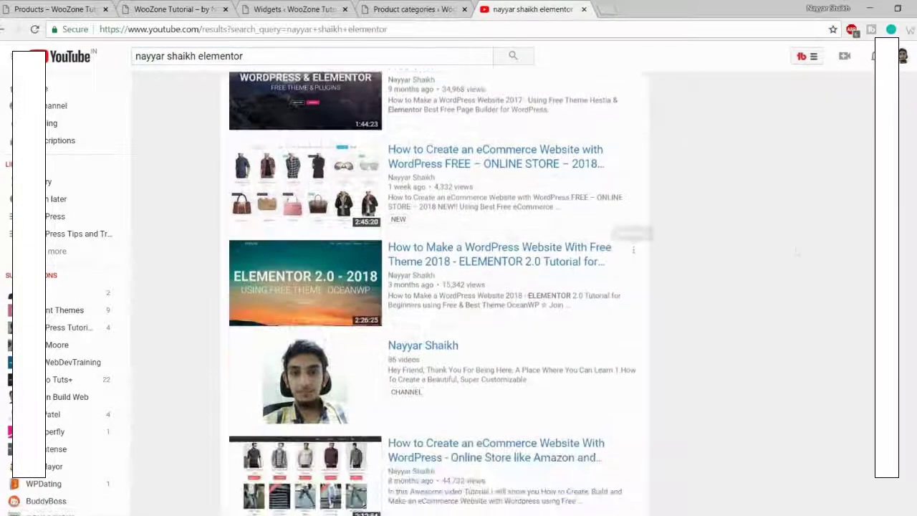
scroll(614, 230, up, 1)
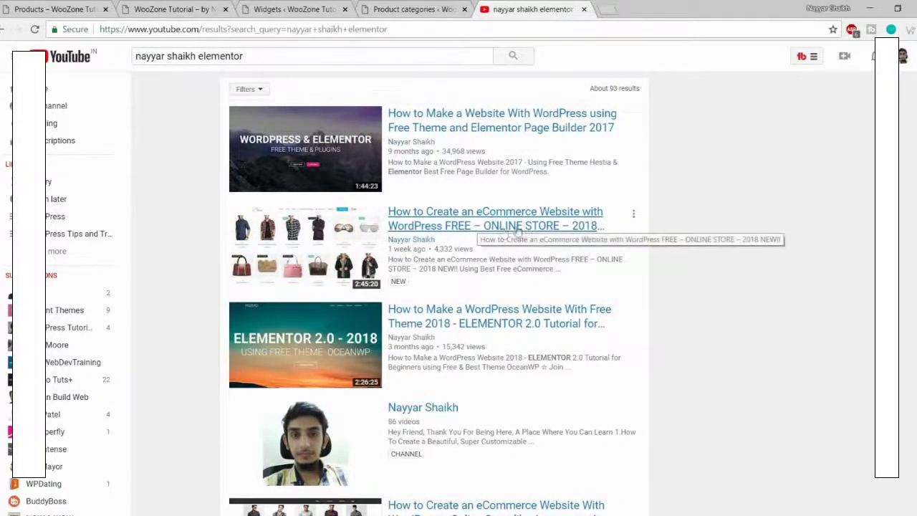
scroll(795, 228, down, 1)
scroll(795, 227, down, 2)
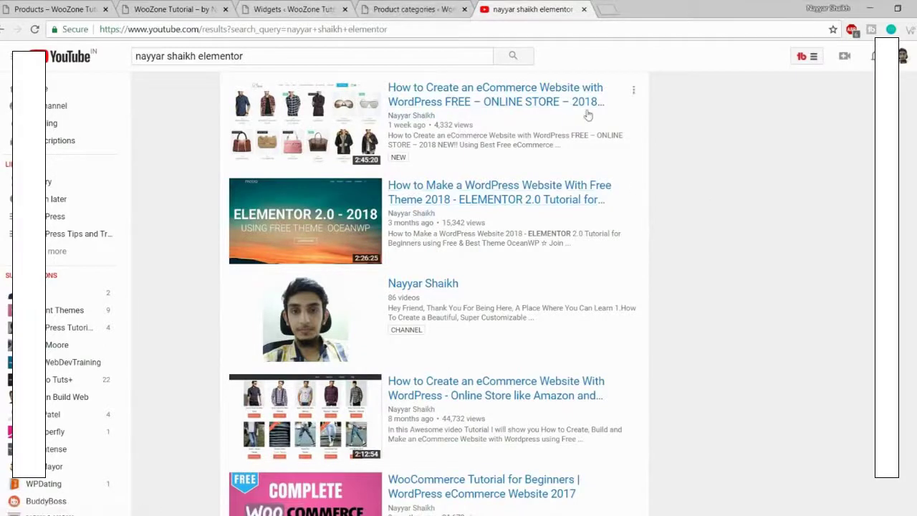
click(304, 9)
click(175, 9)
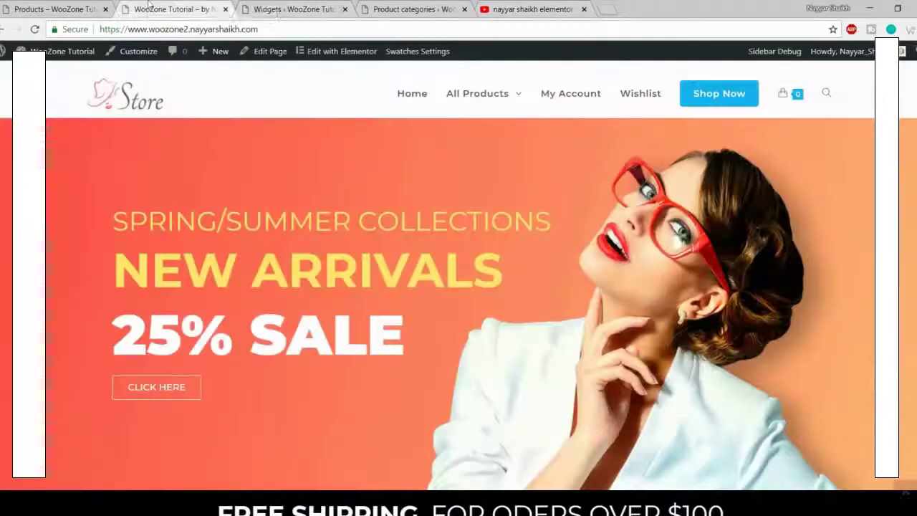
scroll(458, 287, down, 15)
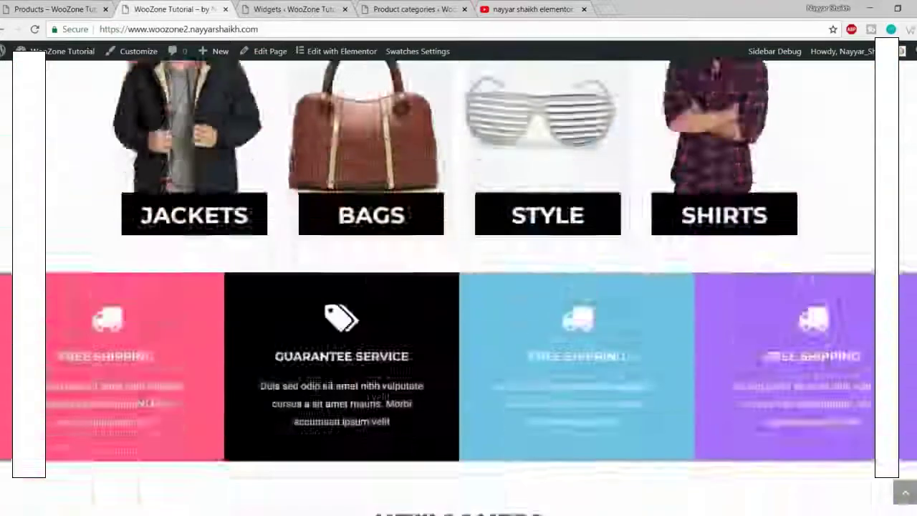